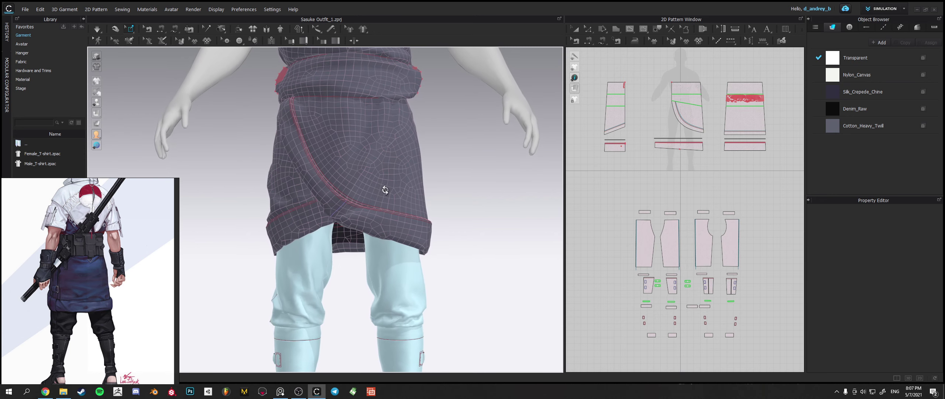
Draw a narrow rectangular strip pattern about 4.15 cm wide and 54.95 cm long beside the narrow front panel.
{"action": "scroll", "coordinate": [619, 109], "scroll_direction": "up", "scroll_amount": 5}
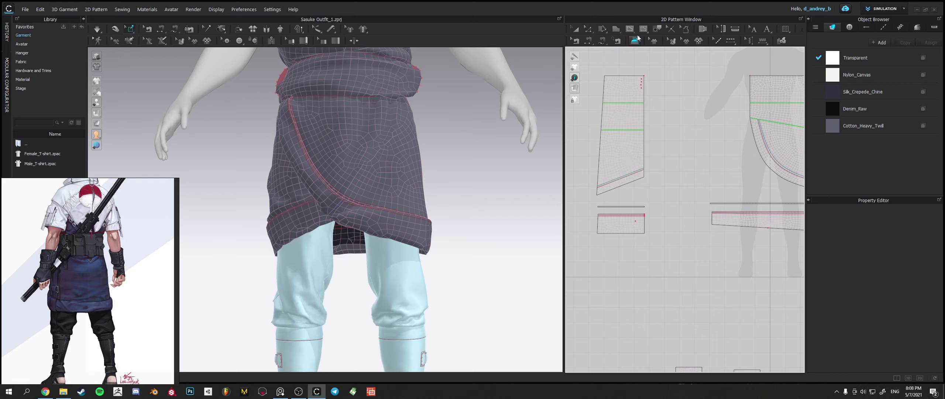
{"action": "left_click", "coordinate": [616, 28]}
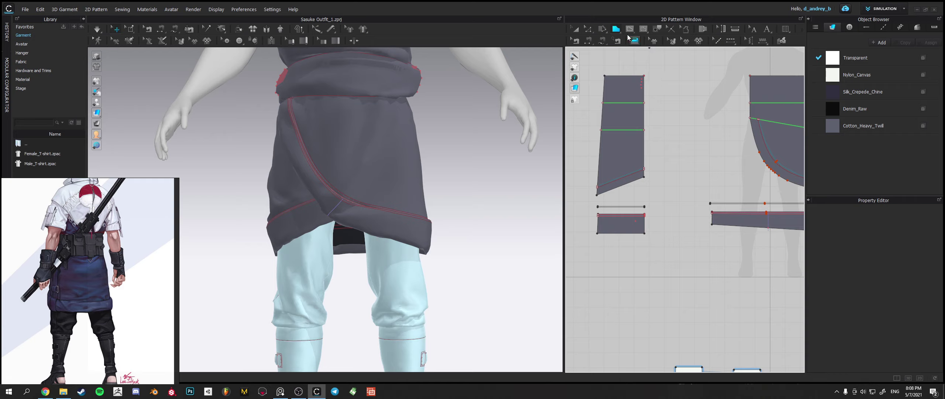
{"action": "left_click", "coordinate": [617, 31]}
{"action": "left_click", "coordinate": [630, 49]}
{"action": "left_click_drag", "start_coordinate": [662, 84], "coordinate": [669, 168]}
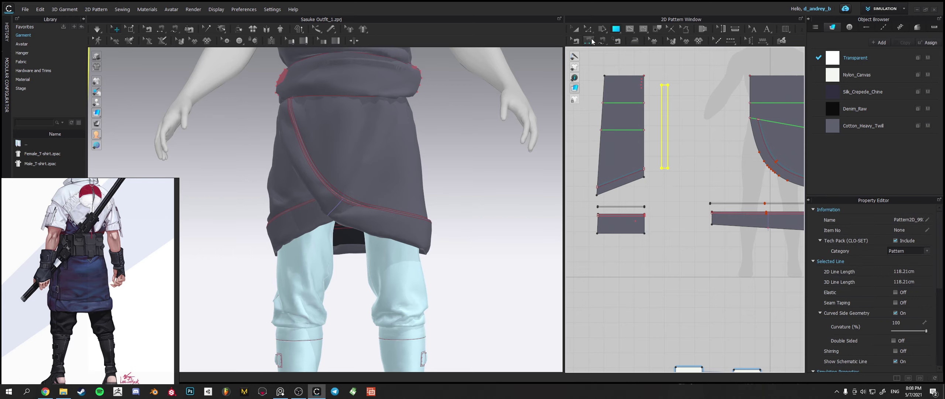
Draw an internal line segment about 4.25 cm long on the curved front panel, along the slanted fold line near its side edge.
{"action": "left_click", "coordinate": [630, 29]}
{"action": "right_click_drag", "start_coordinate": [667, 125], "coordinate": [591, 142]}
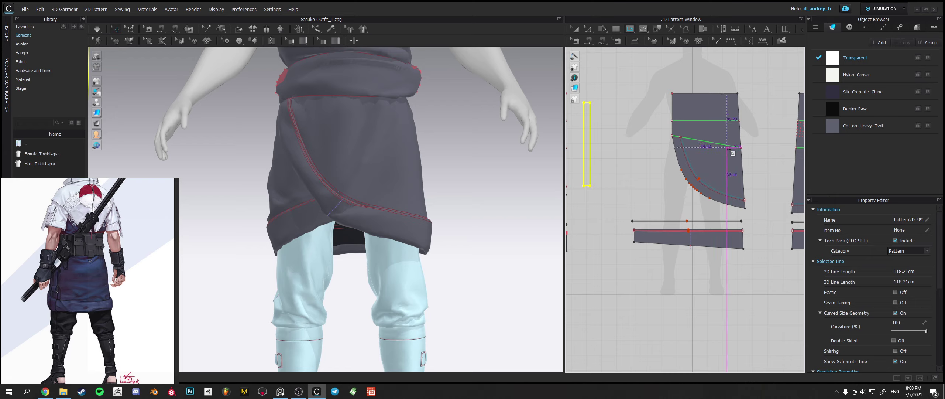
{"action": "scroll", "coordinate": [726, 145], "scroll_direction": "up", "scroll_amount": 5}
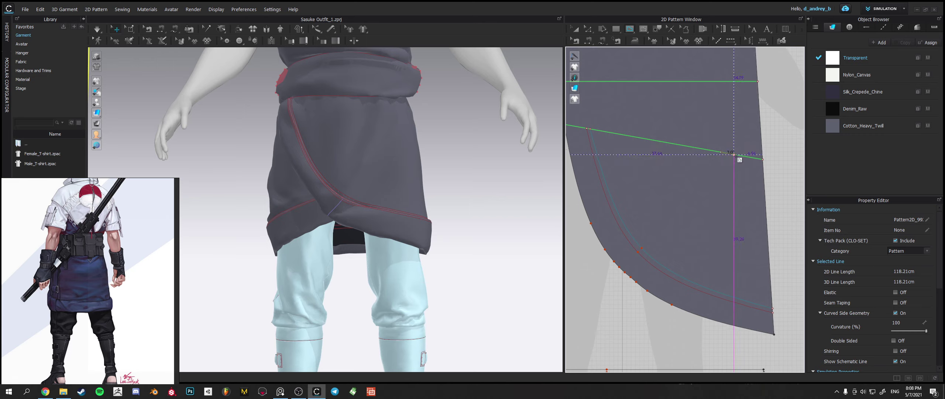
{"action": "left_click", "coordinate": [739, 155]}
{"action": "key", "text": "Return"}
{"action": "middle_click_drag", "start_coordinate": [649, 152], "coordinate": [673, 150]}
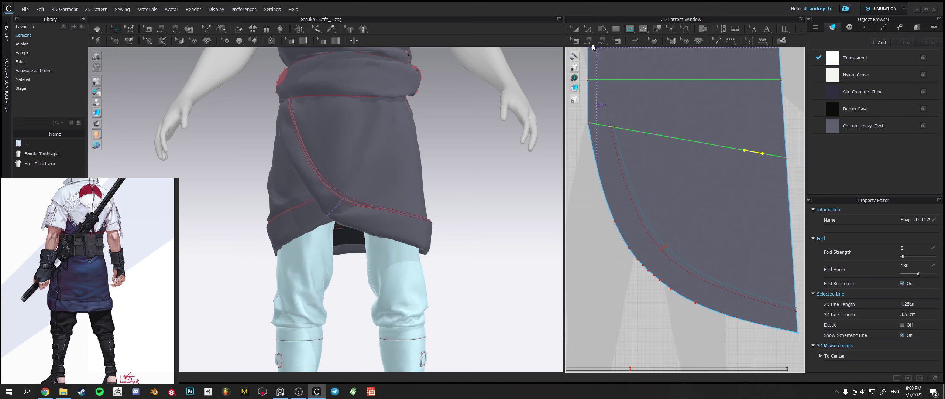
Sew the strip's upper end to the short internal line and its lower end to the side edge of the narrow panel's hem band.
{"action": "left_click", "coordinate": [589, 41]}
{"action": "left_click", "coordinate": [749, 151]}
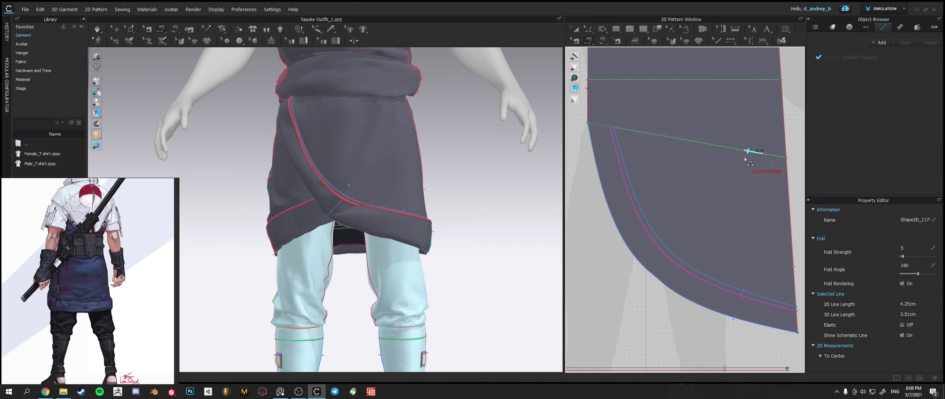
{"action": "left_click", "coordinate": [749, 152]}
{"action": "middle_click_drag", "start_coordinate": [575, 179], "coordinate": [722, 168]}
{"action": "scroll", "coordinate": [722, 168], "scroll_direction": "down", "scroll_amount": 5}
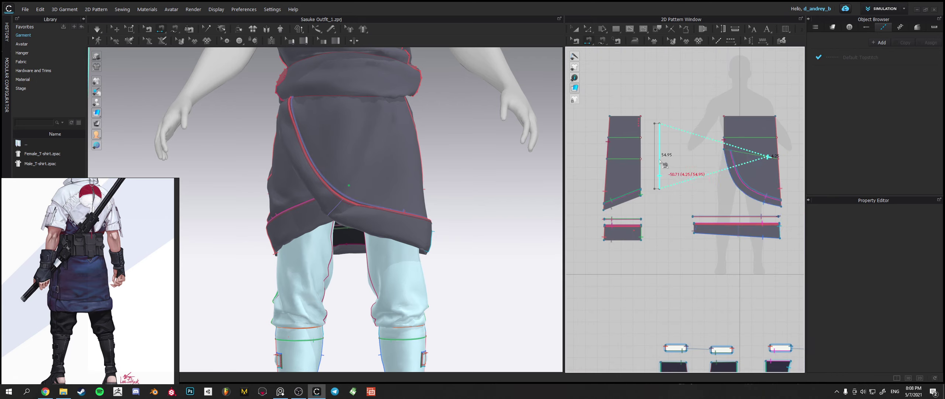
{"action": "left_click", "coordinate": [655, 124]}
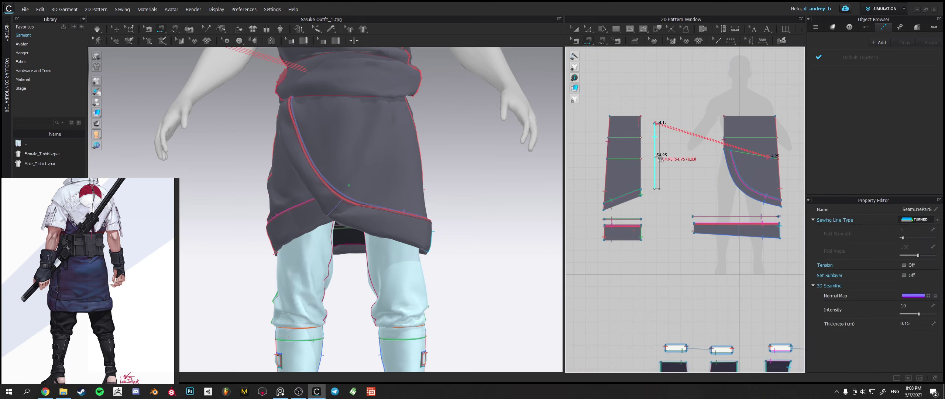
{"action": "left_click", "coordinate": [657, 188]}
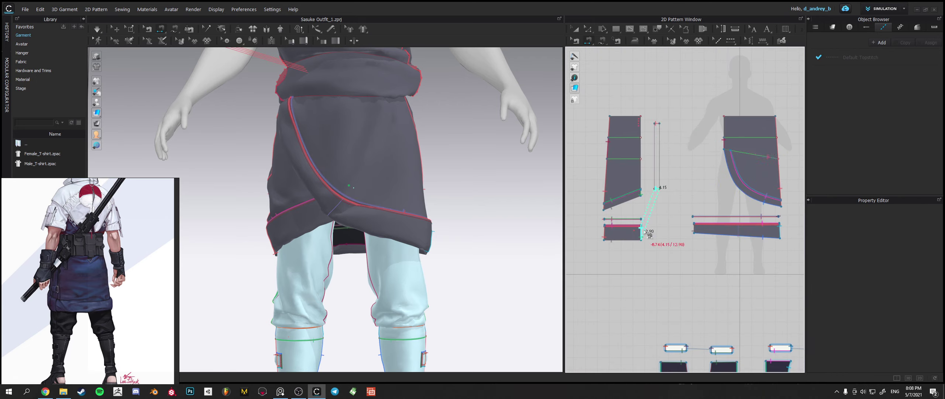
{"action": "left_click", "coordinate": [645, 231]}
Move the strip in 3D from beside the avatar to the front of the wrap skirt.
{"action": "scroll", "coordinate": [392, 183], "scroll_direction": "down", "scroll_amount": 2}
{"action": "scroll", "coordinate": [392, 183], "scroll_direction": "down", "scroll_amount": 3}
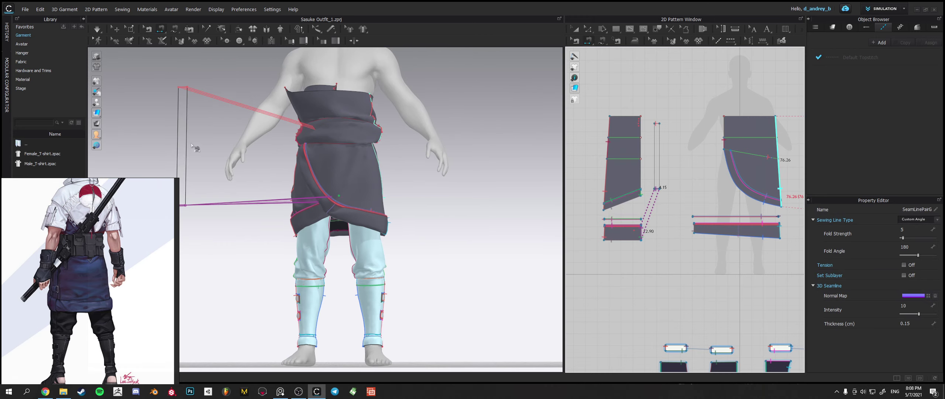
{"action": "left_click", "coordinate": [115, 29]}
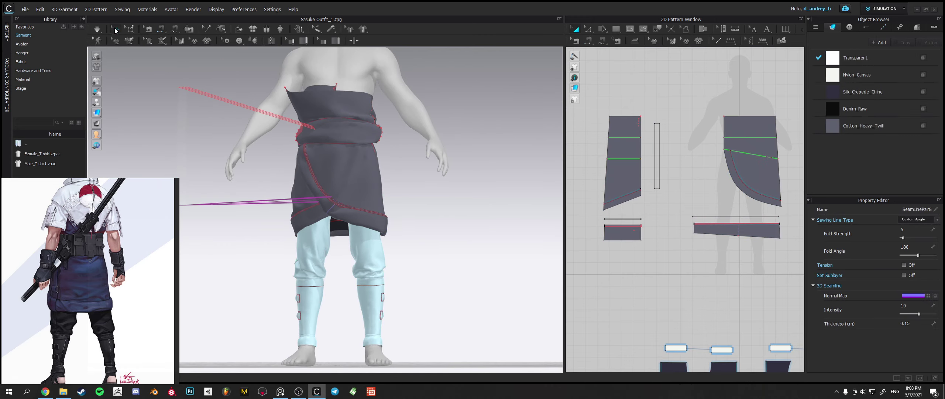
{"action": "left_click", "coordinate": [185, 137]}
{"action": "right_click_drag", "start_coordinate": [204, 130], "coordinate": [202, 144]}
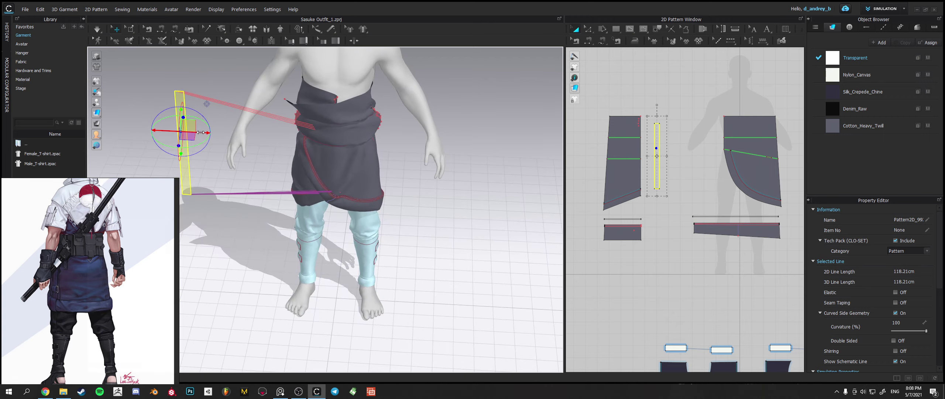
{"action": "left_click_drag", "start_coordinate": [200, 131], "coordinate": [363, 137]}
{"action": "right_click_drag", "start_coordinate": [369, 155], "coordinate": [454, 133]}
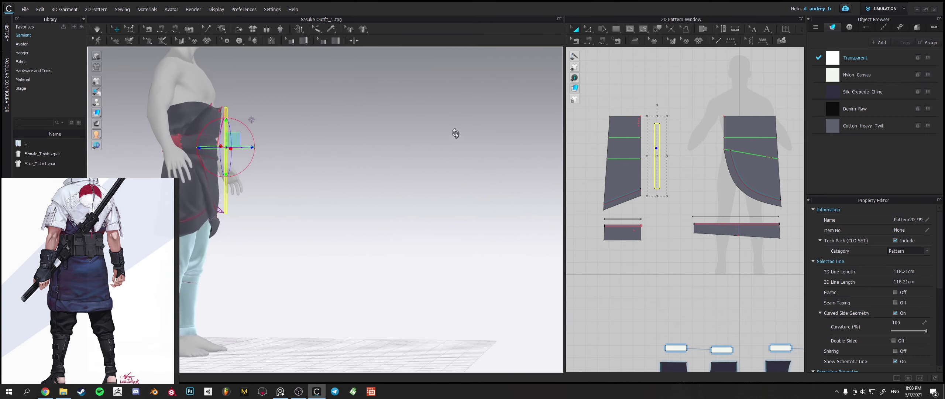
Shorten the strip to an outline length of about 87.74 cm and move it in 3D down and back behind the curved front panel.
{"action": "left_click_drag", "start_coordinate": [658, 181], "coordinate": [659, 179]}
{"action": "right_click_drag", "start_coordinate": [379, 196], "coordinate": [309, 184]}
{"action": "left_click", "coordinate": [337, 149]}
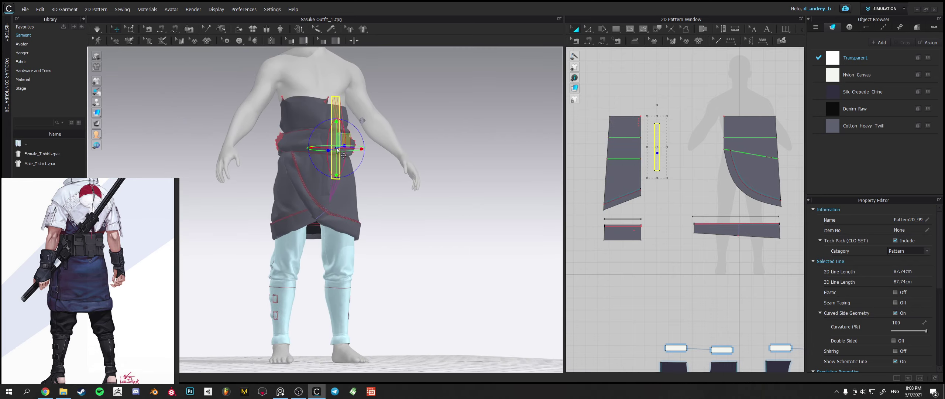
{"action": "left_click_drag", "start_coordinate": [337, 125], "coordinate": [342, 159]}
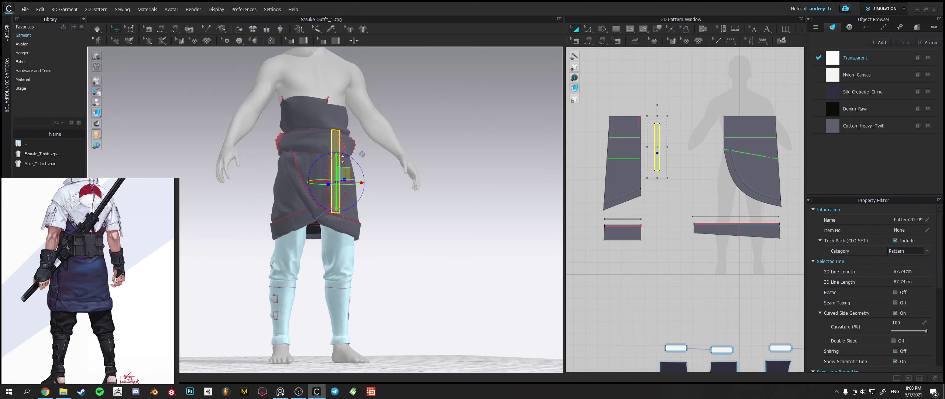
{"action": "right_click_drag", "start_coordinate": [347, 162], "coordinate": [443, 188]}
{"action": "left_click_drag", "start_coordinate": [359, 182], "coordinate": [339, 182]}
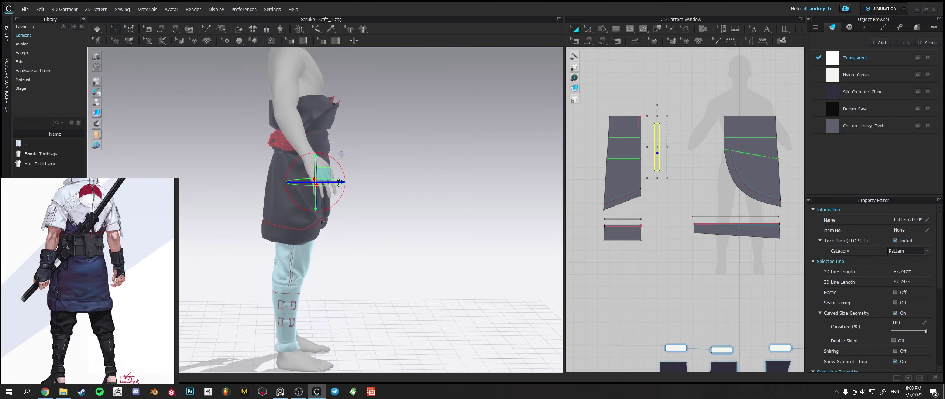
{"action": "right_click_drag", "start_coordinate": [339, 182], "coordinate": [374, 205]}
{"action": "left_click_drag", "start_coordinate": [338, 186], "coordinate": [344, 188]}
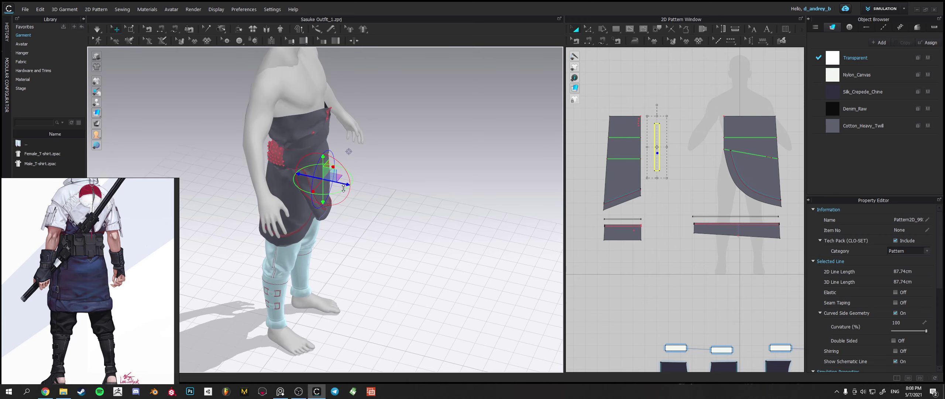
Simulate the garment with the strip attached and remove the pin from the narrow panel's hem band.
{"action": "key", "text": "space"}
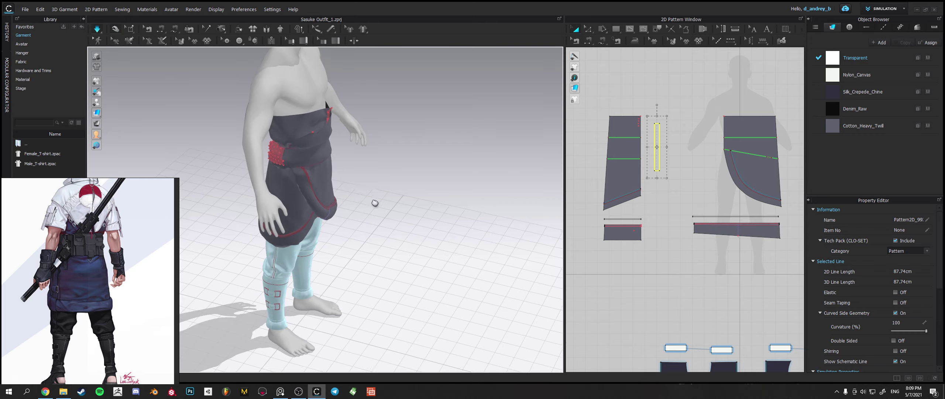
{"action": "right_click_drag", "start_coordinate": [375, 203], "coordinate": [413, 256]}
{"action": "scroll", "coordinate": [413, 255], "scroll_direction": "up", "scroll_amount": 4}
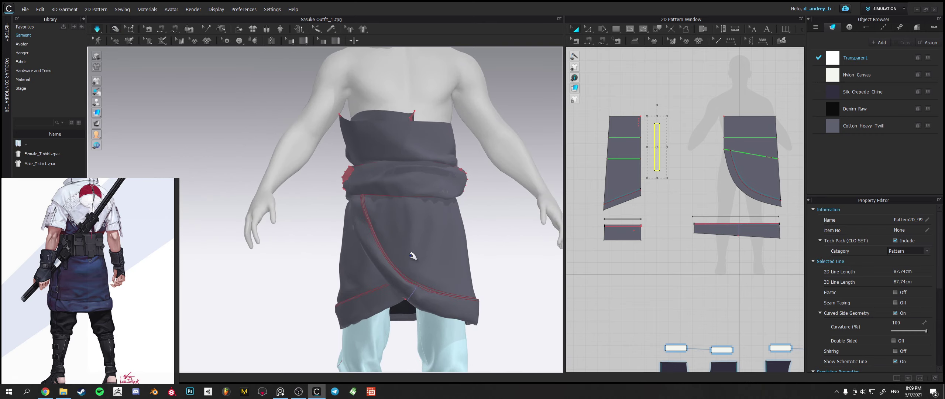
{"action": "middle_click_drag", "start_coordinate": [413, 256], "coordinate": [338, 215]}
{"action": "right_click_drag", "start_coordinate": [352, 216], "coordinate": [352, 181]}
{"action": "left_click", "coordinate": [129, 29]}
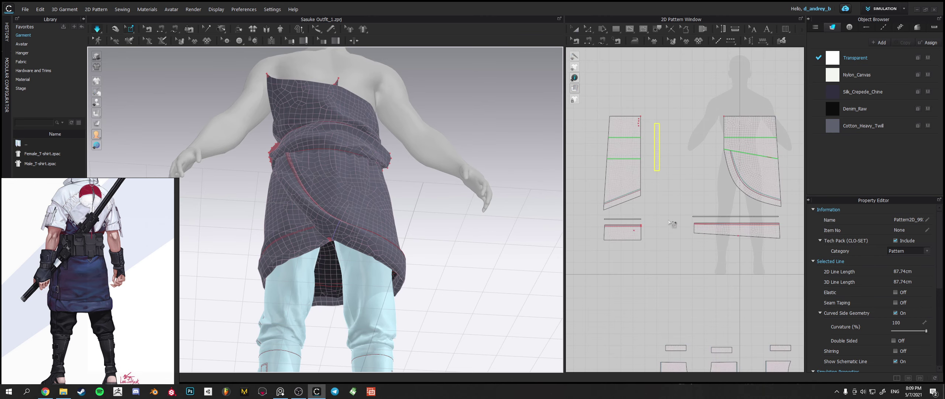
{"action": "left_click_drag", "start_coordinate": [622, 200], "coordinate": [658, 258]}
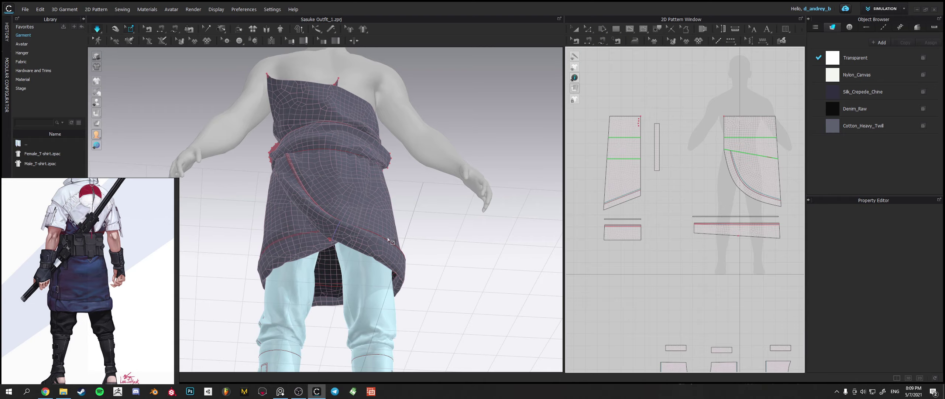
Shorten the hidden strip further to an outline length of about 81.52 cm while the simulation runs.
{"action": "right_click_drag", "start_coordinate": [379, 244], "coordinate": [325, 264]}
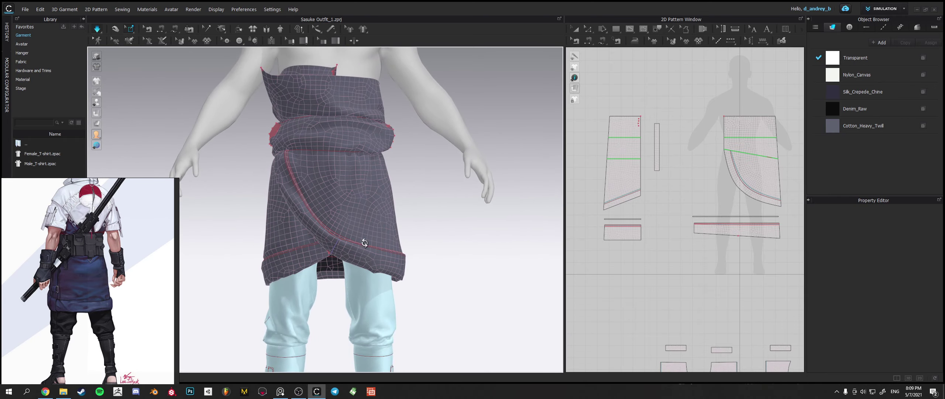
{"action": "right_click_drag", "start_coordinate": [365, 242], "coordinate": [381, 174]}
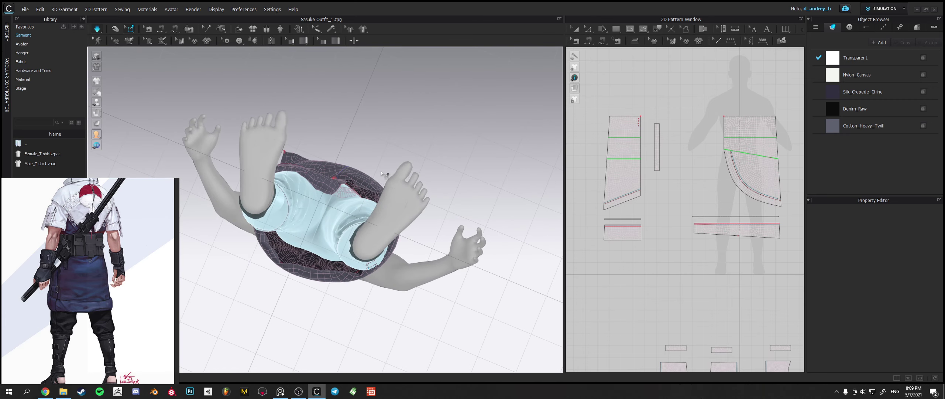
{"action": "left_click", "coordinate": [577, 30]}
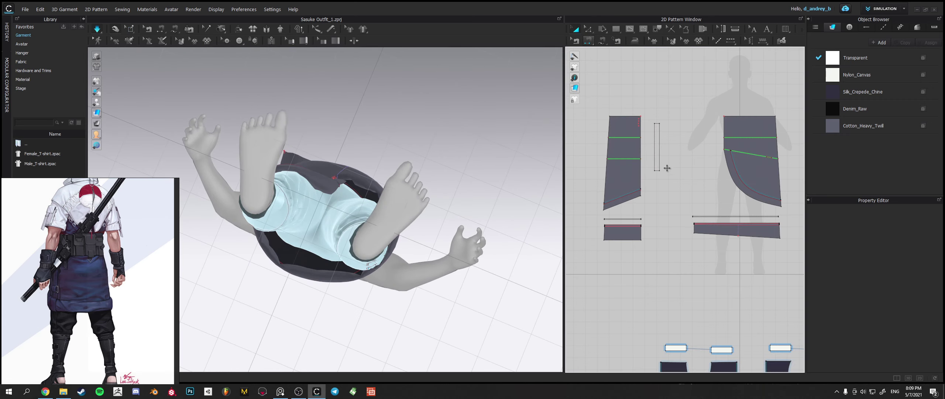
{"action": "left_click", "coordinate": [656, 161]}
{"action": "left_click_drag", "start_coordinate": [659, 175], "coordinate": [659, 174]}
{"action": "right_click_drag", "start_coordinate": [381, 155], "coordinate": [372, 238]}
{"action": "scroll", "coordinate": [372, 238], "scroll_direction": "down", "scroll_amount": 3}
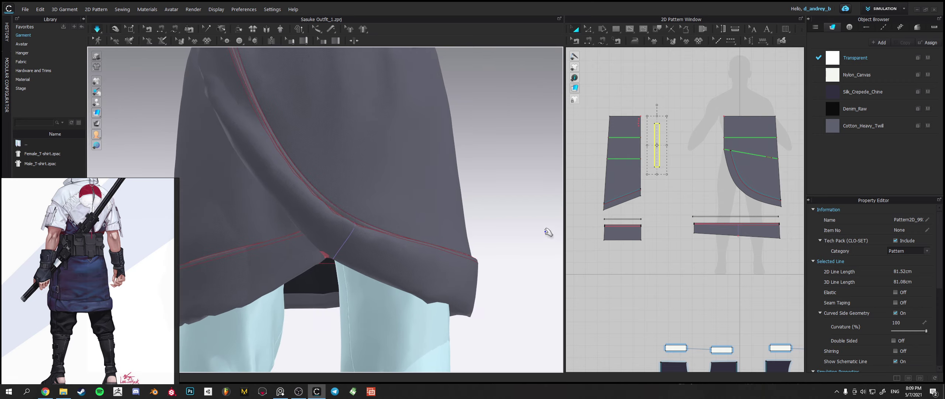
Restart the simulation and pull the folded strip straight between the two front panels from underneath the skirt.
{"action": "scroll", "coordinate": [764, 222], "scroll_direction": "up", "scroll_amount": 4}
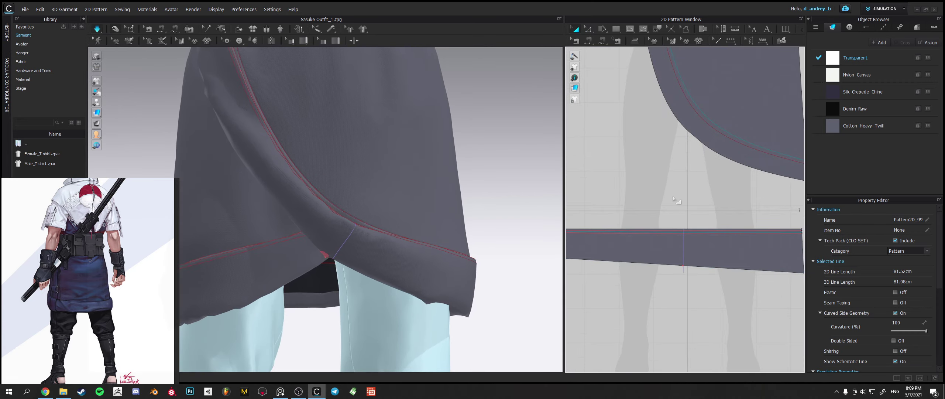
{"action": "right_click_drag", "start_coordinate": [399, 240], "coordinate": [401, 129]}
{"action": "scroll", "coordinate": [401, 128], "scroll_direction": "down", "scroll_amount": 2}
{"action": "key", "text": "space"}
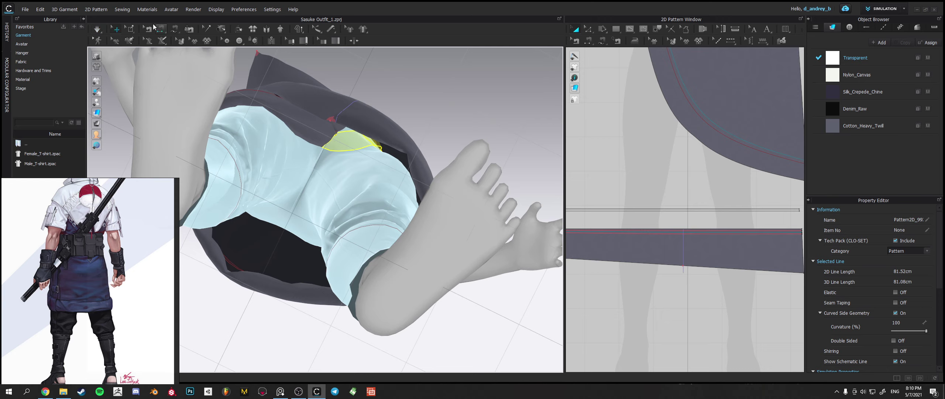
{"action": "left_click", "coordinate": [130, 29]}
{"action": "key", "text": "q"}
{"action": "key", "text": "space"}
{"action": "left_click_drag", "start_coordinate": [346, 133], "coordinate": [355, 112]}
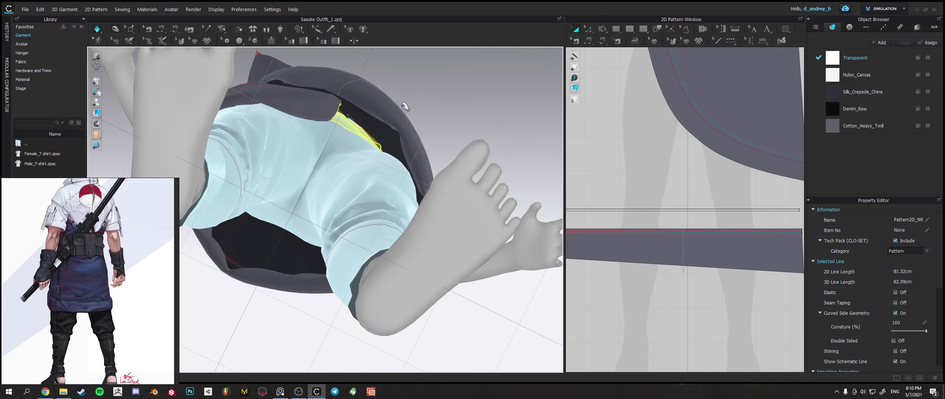
{"action": "left_click", "coordinate": [428, 95]}
{"action": "right_click_drag", "start_coordinate": [428, 95], "coordinate": [322, 239]}
{"action": "scroll", "coordinate": [321, 193], "scroll_direction": "down", "scroll_amount": 2}
{"action": "scroll", "coordinate": [325, 256], "scroll_direction": "up", "scroll_amount": 1}
{"action": "scroll", "coordinate": [317, 270], "scroll_direction": "up", "scroll_amount": 1}
{"action": "middle_click_drag", "start_coordinate": [316, 269], "coordinate": [335, 246]}
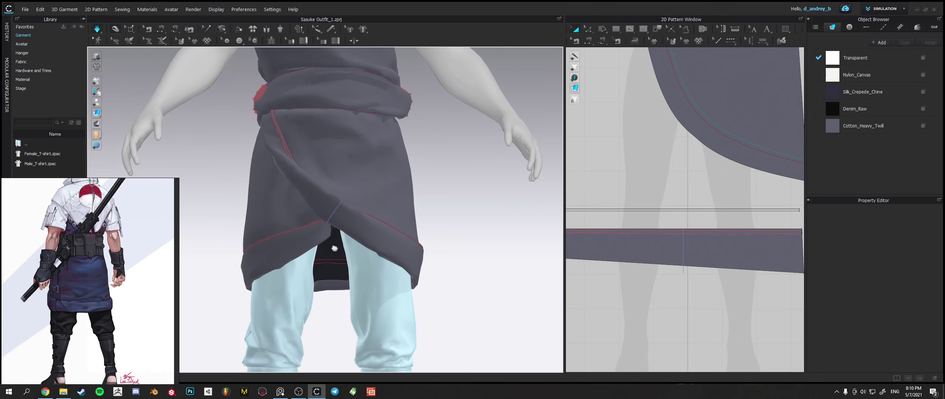
Widen the narrow front panel's lower inner side outward together with its fold lines, facing strip and hem band, leaving the top corner in place.
{"action": "scroll", "coordinate": [652, 227], "scroll_direction": "up", "scroll_amount": 6}
{"action": "scroll", "coordinate": [652, 228], "scroll_direction": "up", "scroll_amount": 4}
{"action": "middle_click_drag", "start_coordinate": [651, 228], "coordinate": [665, 216]}
{"action": "scroll", "coordinate": [648, 224], "scroll_direction": "down", "scroll_amount": 4}
{"action": "scroll", "coordinate": [665, 216], "scroll_direction": "up", "scroll_amount": 2}
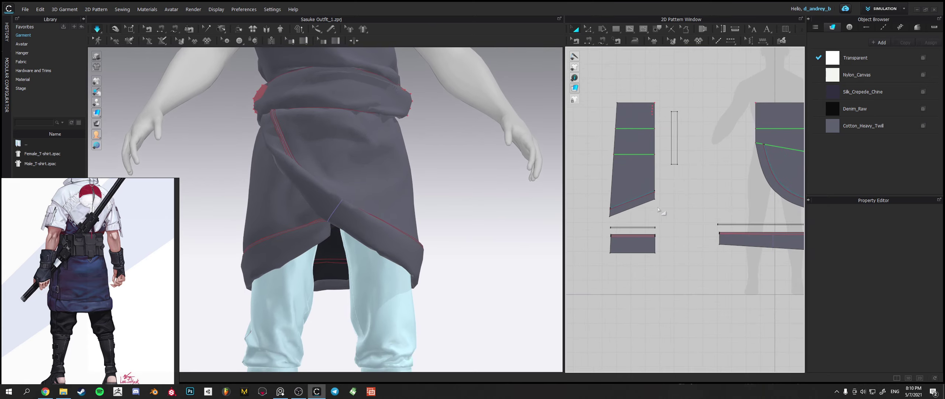
{"action": "left_click", "coordinate": [645, 177]}
{"action": "key", "text": "z"}
{"action": "left_click_drag", "start_coordinate": [645, 120], "coordinate": [665, 260]}
{"action": "left_click_drag", "start_coordinate": [654, 199], "coordinate": [665, 199]}
Simulate the widened panel and pull its lower hem corner out toward the overlapping front flap.
{"action": "key", "text": "space"}
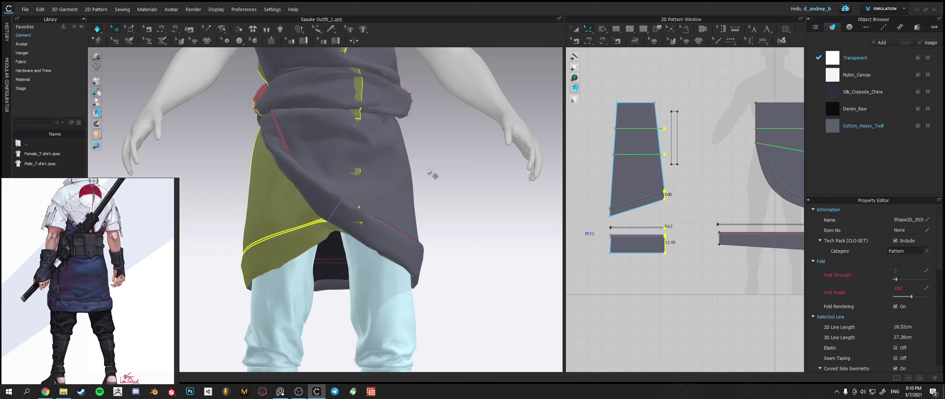
{"action": "key", "text": "space"}
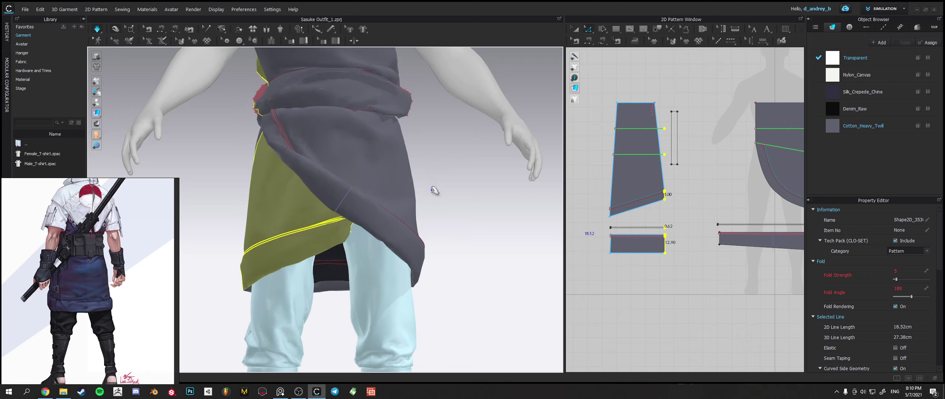
{"action": "right_click_drag", "start_coordinate": [351, 249], "coordinate": [390, 251]}
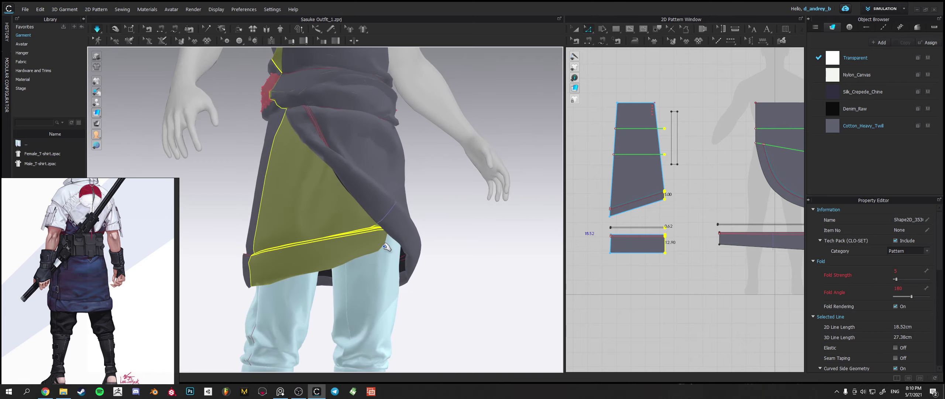
{"action": "left_click_drag", "start_coordinate": [383, 244], "coordinate": [392, 252]}
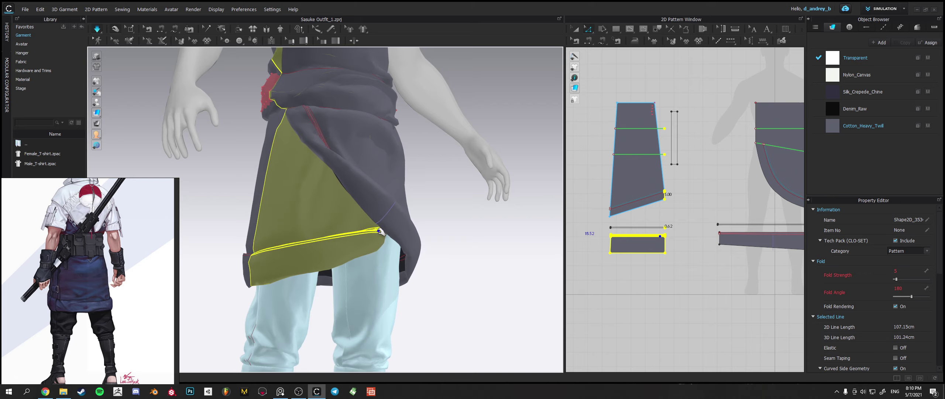
Pull the corner of the under panel's hem band toward the overlapping front flap while the simulation runs.
{"action": "left_click", "coordinate": [384, 231]}
{"action": "left_click", "coordinate": [443, 232]}
{"action": "right_click_drag", "start_coordinate": [443, 231], "coordinate": [422, 246]}
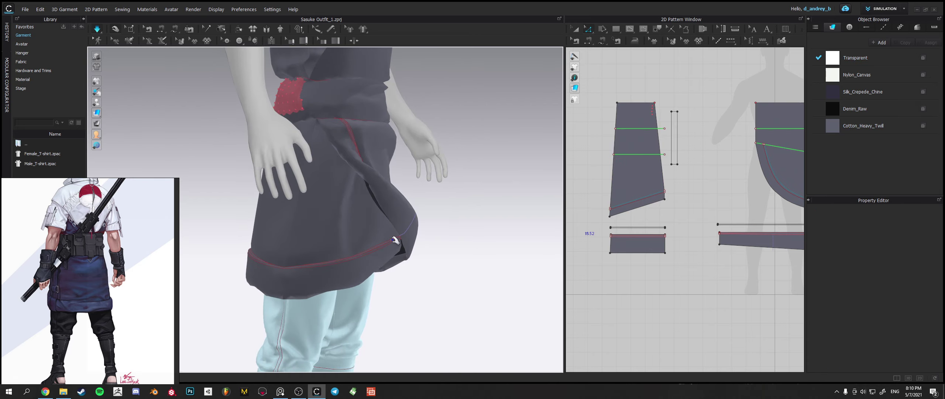
{"action": "left_click", "coordinate": [396, 240]}
{"action": "left_click", "coordinate": [396, 240]}
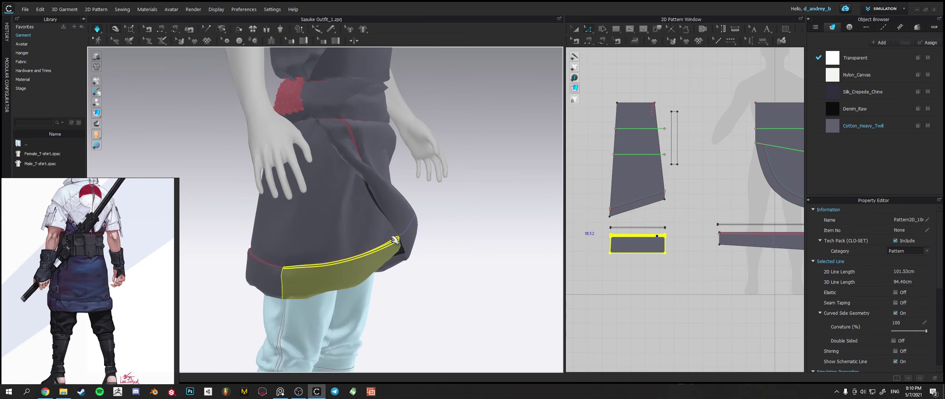
{"action": "left_click", "coordinate": [397, 240]}
{"action": "right_click_drag", "start_coordinate": [472, 237], "coordinate": [415, 232]}
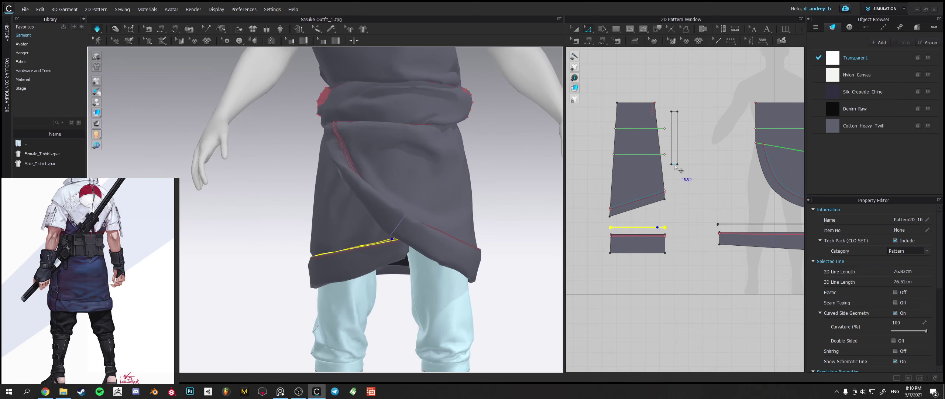
Shorten the hidden strip by raising its lower edge, and simulate while tugging the front flap from underneath.
{"action": "left_click", "coordinate": [676, 164]}
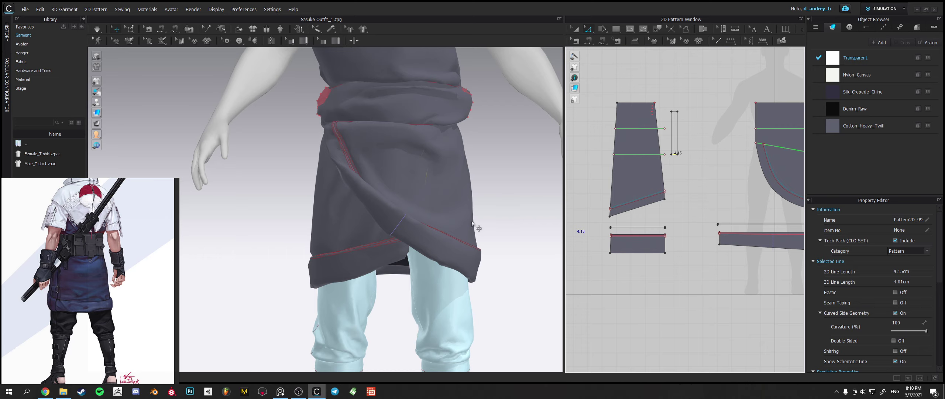
{"action": "right_click_drag", "start_coordinate": [477, 226], "coordinate": [475, 145]}
{"action": "key", "text": "space"}
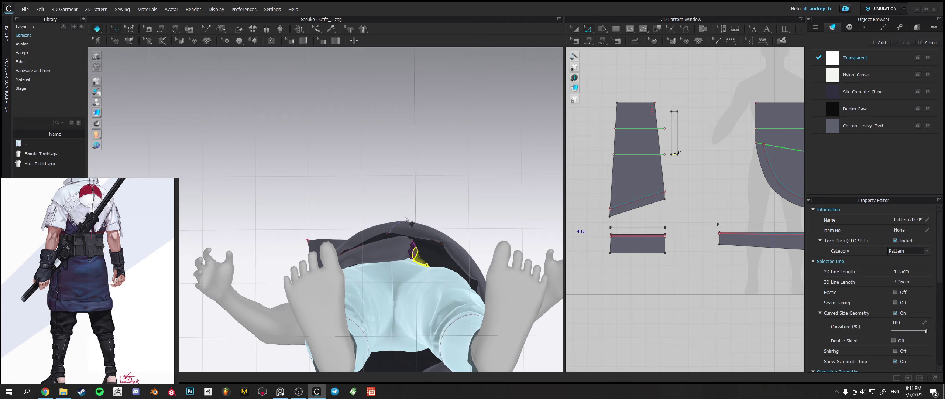
{"action": "left_click_drag", "start_coordinate": [406, 218], "coordinate": [408, 216]}
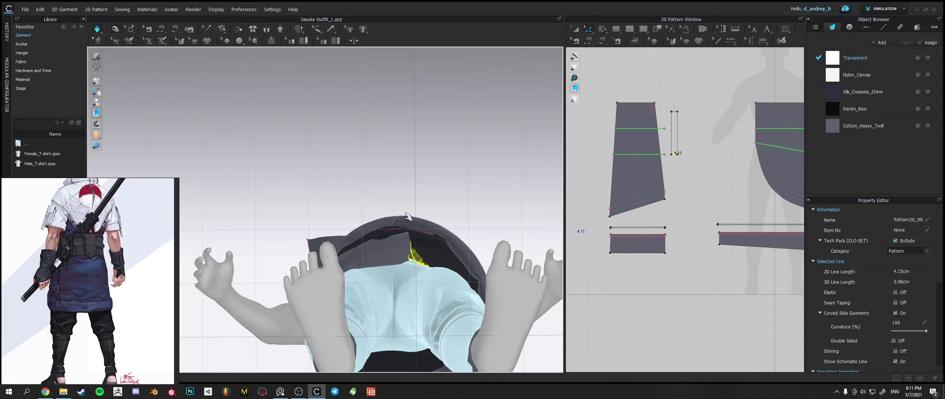
{"action": "key", "text": "space"}
Pull the front flap's folded edge inward against the under panel's hem corner, working from below and the front.
{"action": "left_click", "coordinate": [378, 251]}
{"action": "right_click_drag", "start_coordinate": [408, 216], "coordinate": [383, 280]}
{"action": "right_click_drag", "start_coordinate": [400, 247], "coordinate": [488, 215]}
{"action": "scroll", "coordinate": [418, 222], "scroll_direction": "up", "scroll_amount": 8}
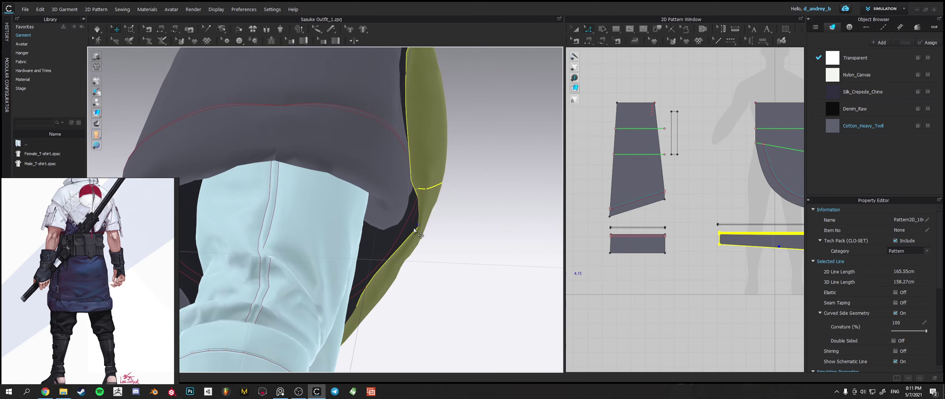
{"action": "left_click", "coordinate": [419, 222]}
{"action": "left_click_drag", "start_coordinate": [417, 222], "coordinate": [400, 232]}
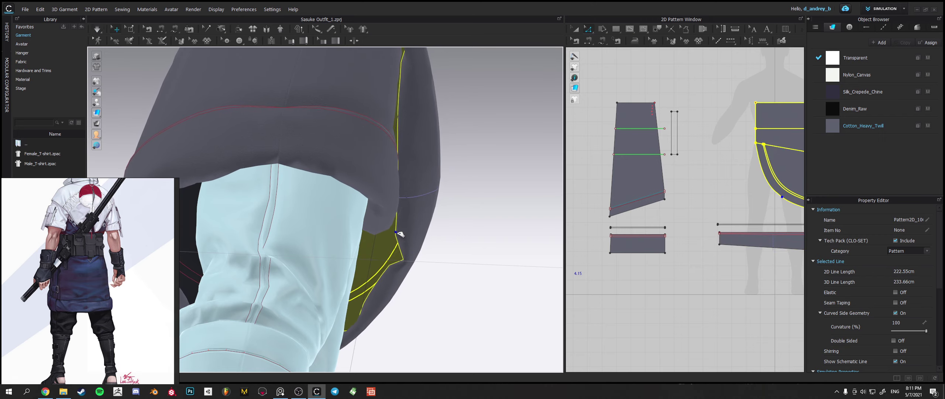
{"action": "right_click_drag", "start_coordinate": [400, 232], "coordinate": [356, 233]}
{"action": "mouse_move", "coordinate": [410, 246]}
{"action": "left_mouse_down"}
{"action": "mouse_move", "coordinate": [421, 223]}
{"action": "mouse_move", "coordinate": [400, 247]}
{"action": "left_mouse_up"}
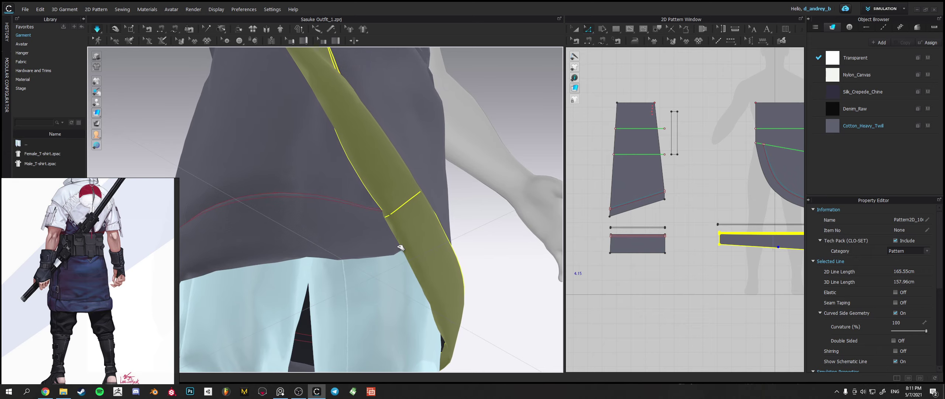
{"action": "right_click_drag", "start_coordinate": [401, 248], "coordinate": [449, 234]}
Tack the under panel's hem band to the inside of the curved front flap and simulate the connection.
{"action": "left_click", "coordinate": [222, 30]}
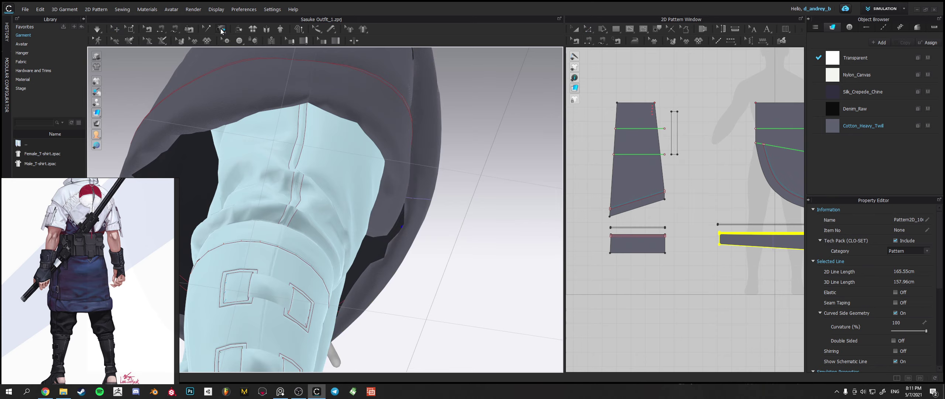
{"action": "scroll", "coordinate": [413, 201], "scroll_direction": "down", "scroll_amount": 2}
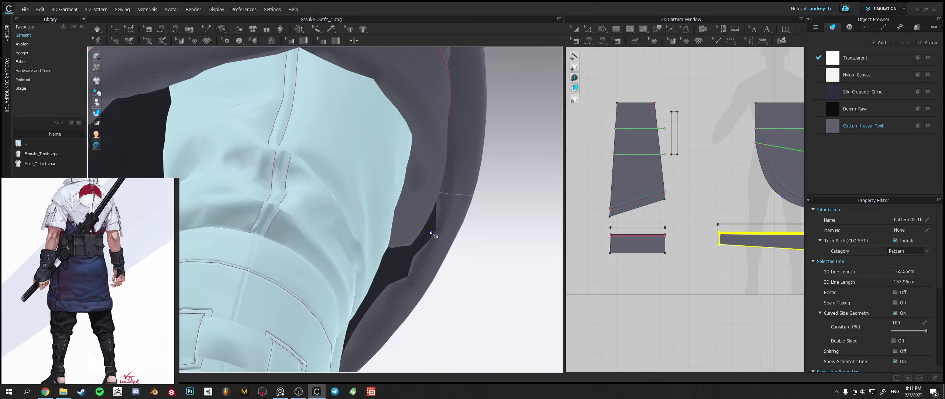
{"action": "left_click", "coordinate": [422, 226]}
{"action": "right_click_drag", "start_coordinate": [483, 239], "coordinate": [456, 247]}
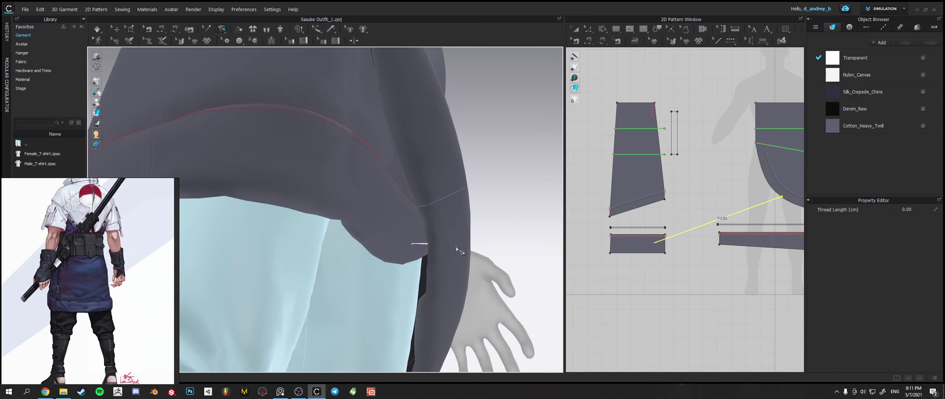
{"action": "key", "text": "space"}
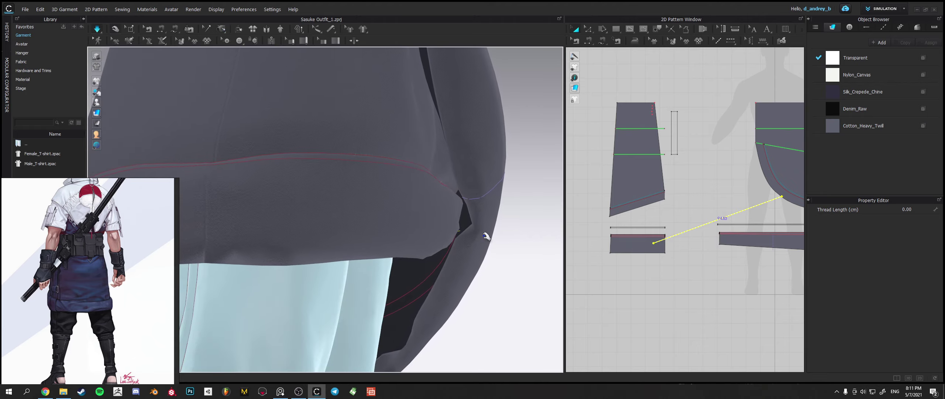
Tug the front flap's curved edge band along the under panel to smooth its diagonal drape.
{"action": "right_click_drag", "start_coordinate": [487, 236], "coordinate": [331, 160]}
{"action": "left_click", "coordinate": [327, 191]}
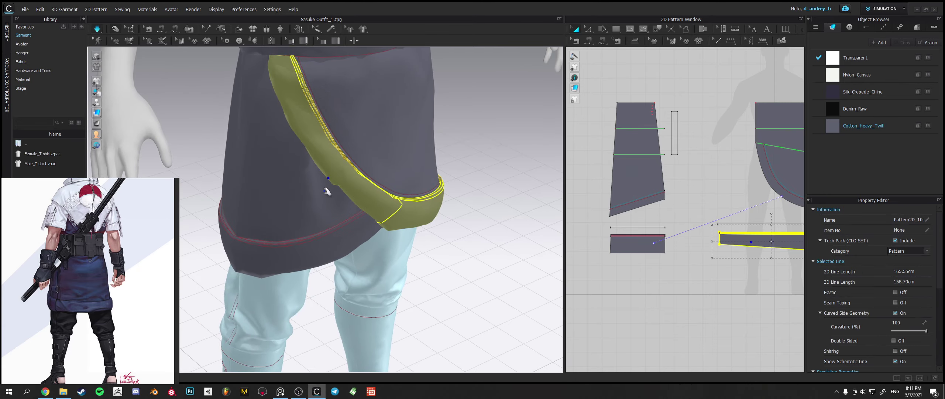
{"action": "left_click_drag", "start_coordinate": [324, 191], "coordinate": [331, 137]}
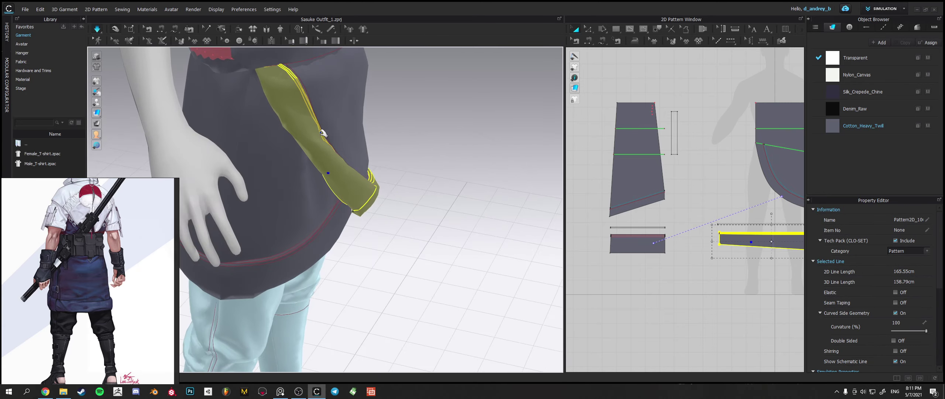
{"action": "mouse_move", "coordinate": [323, 133]}
{"action": "left_mouse_down"}
{"action": "mouse_move", "coordinate": [335, 122]}
{"action": "mouse_move", "coordinate": [337, 131]}
{"action": "left_mouse_up"}
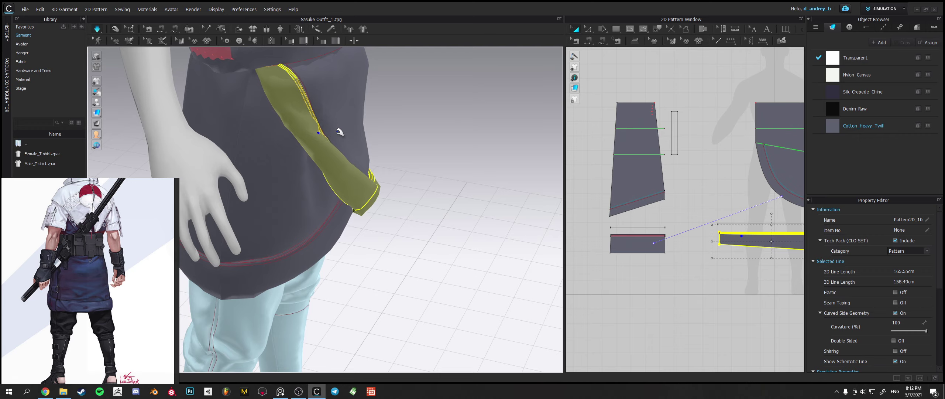
{"action": "right_click_drag", "start_coordinate": [340, 132], "coordinate": [313, 125]}
{"action": "left_click_drag", "start_coordinate": [319, 118], "coordinate": [301, 192]}
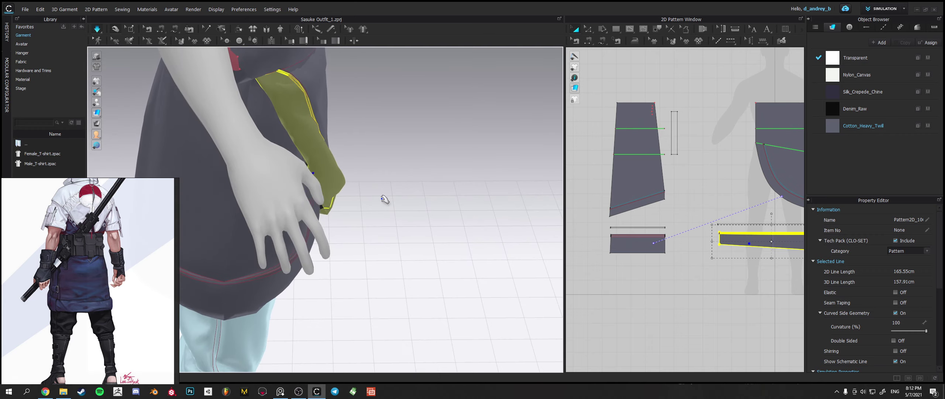
Pull the inner edge of the curved front panel in against the under panel from the side.
{"action": "right_click_drag", "start_coordinate": [384, 198], "coordinate": [380, 158]}
{"action": "mouse_move", "coordinate": [310, 163]}
{"action": "left_mouse_down"}
{"action": "mouse_move", "coordinate": [306, 177]}
{"action": "mouse_move", "coordinate": [302, 166]}
{"action": "left_mouse_up"}
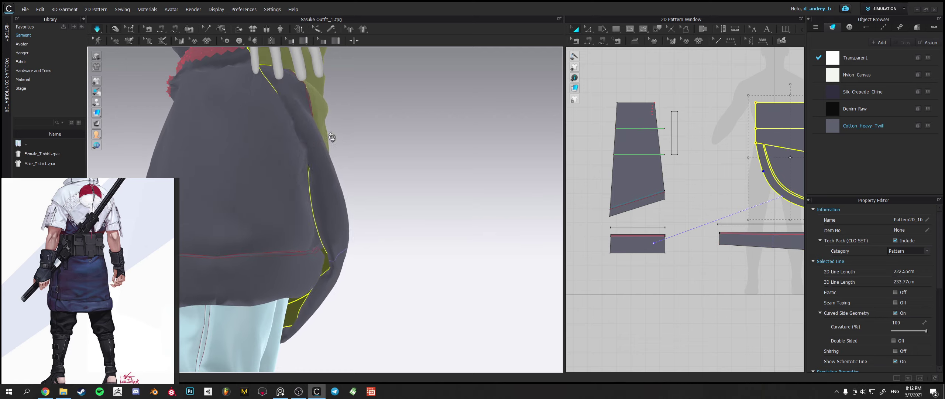
{"action": "right_click_drag", "start_coordinate": [332, 137], "coordinate": [318, 148]}
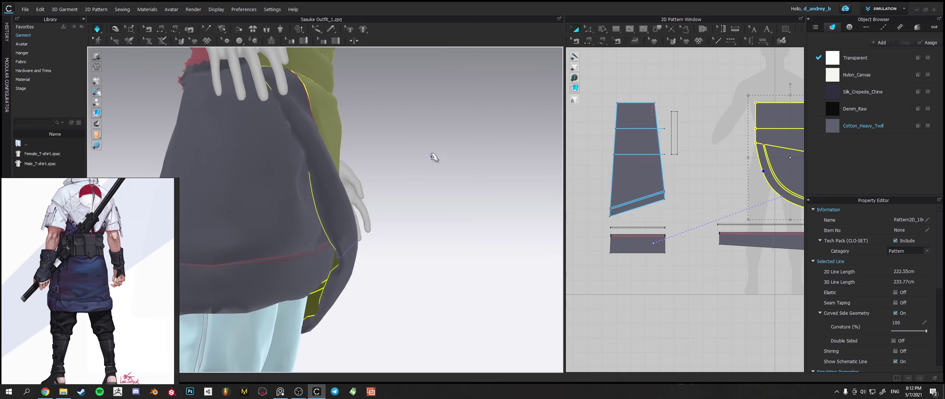
{"action": "right_click_drag", "start_coordinate": [434, 157], "coordinate": [433, 147]}
{"action": "left_click", "coordinate": [403, 178]}
{"action": "right_click_drag", "start_coordinate": [403, 178], "coordinate": [339, 269]}
Adjust the under panel's hem corner and the flap's edge band where they overlap at the tack.
{"action": "left_click", "coordinate": [311, 265]}
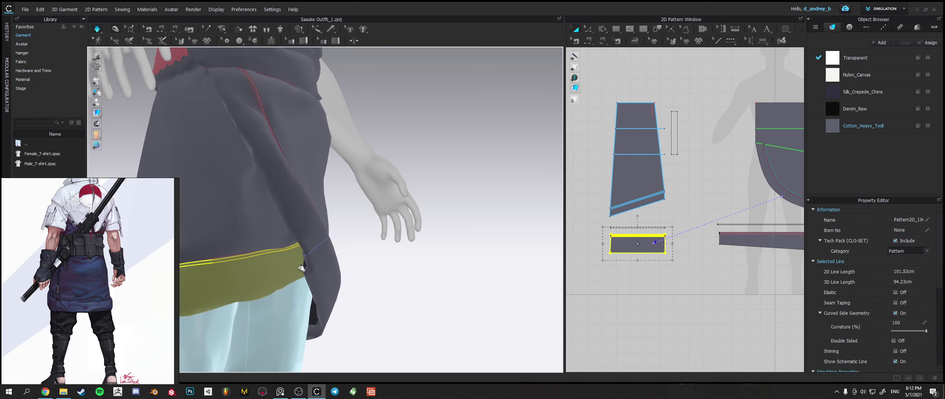
{"action": "left_click", "coordinate": [292, 258]}
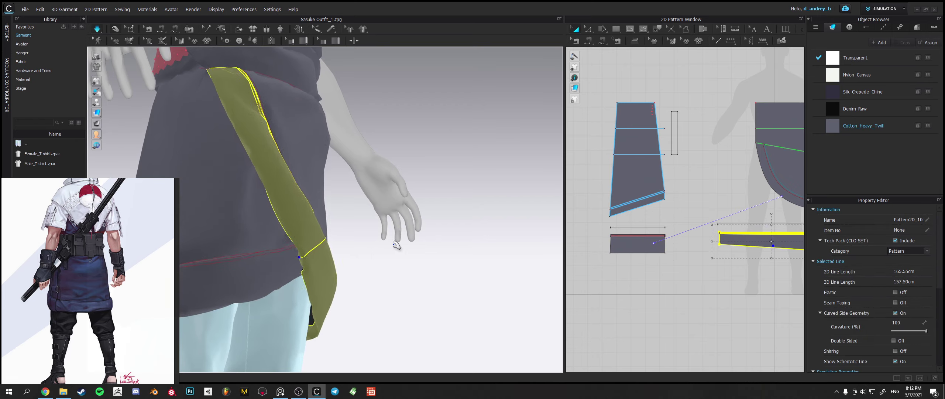
{"action": "left_click", "coordinate": [392, 244]}
{"action": "left_click", "coordinate": [412, 283]}
{"action": "right_click_drag", "start_coordinate": [412, 283], "coordinate": [359, 290]}
{"action": "scroll", "coordinate": [357, 290], "scroll_direction": "up", "scroll_amount": 3}
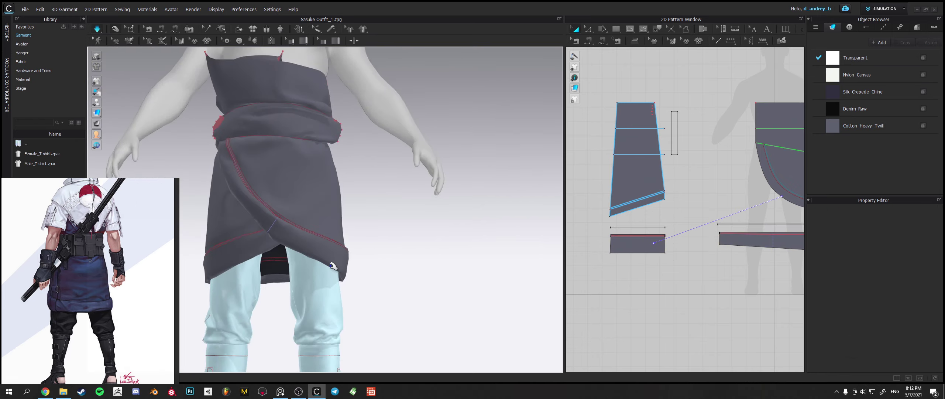
Examine the tacked flap overlap, the hem and the waist folds of the skirt from below, front and back.
{"action": "right_click_drag", "start_coordinate": [334, 265], "coordinate": [347, 170]}
{"action": "left_click", "coordinate": [354, 168]}
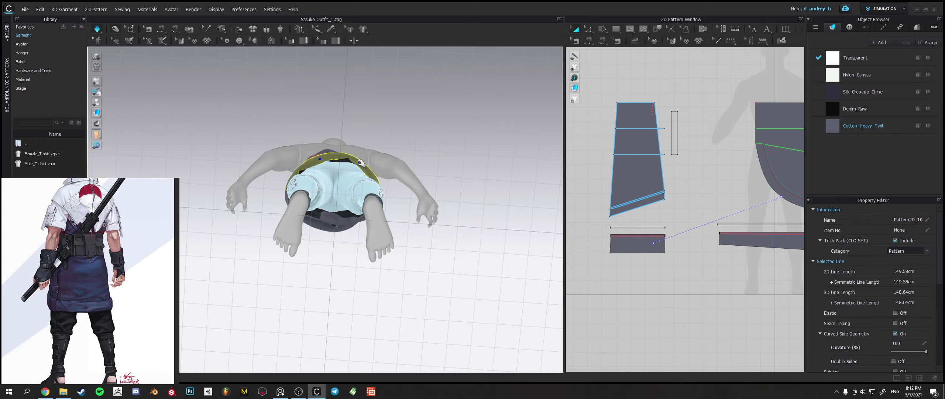
{"action": "left_click", "coordinate": [396, 120]}
{"action": "right_click_drag", "start_coordinate": [396, 120], "coordinate": [533, 204]}
{"action": "scroll", "coordinate": [350, 243], "scroll_direction": "down", "scroll_amount": 3}
{"action": "scroll", "coordinate": [352, 243], "scroll_direction": "up", "scroll_amount": 10}
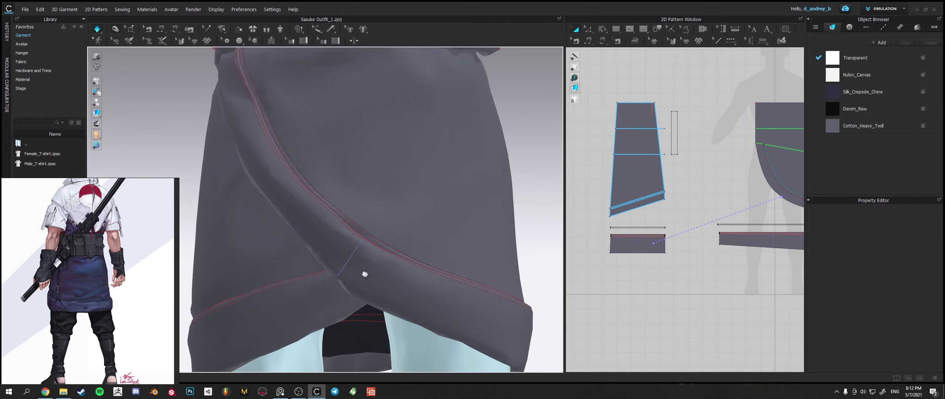
{"action": "right_click_drag", "start_coordinate": [363, 270], "coordinate": [349, 229]}
{"action": "scroll", "coordinate": [408, 224], "scroll_direction": "down", "scroll_amount": 4}
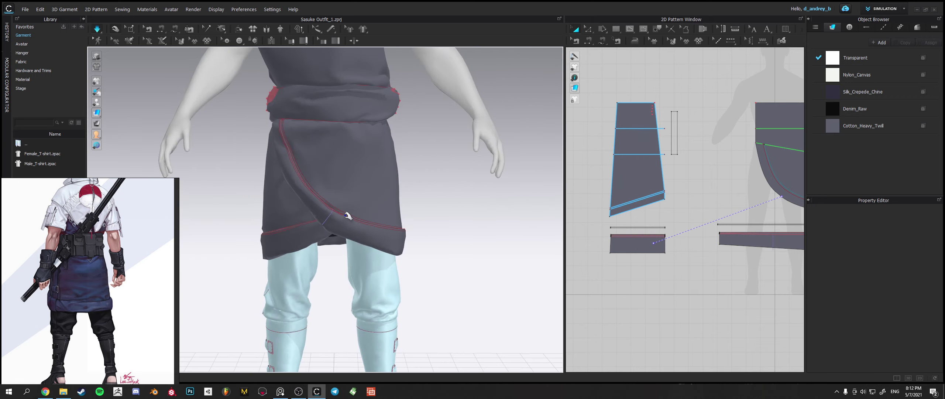
{"action": "left_click", "coordinate": [345, 212]}
{"action": "right_click", "coordinate": [458, 219]}
{"action": "left_click", "coordinate": [463, 193]}
{"action": "right_click_drag", "start_coordinate": [459, 196], "coordinate": [115, 259]}
{"action": "right_click_drag", "start_coordinate": [370, 217], "coordinate": [259, 203]}
Cut and sew the wide and narrow front panels along their upper horizontal fold lines.
{"action": "left_click", "coordinate": [588, 29]}
{"action": "middle_click_drag", "start_coordinate": [780, 134], "coordinate": [718, 132]}
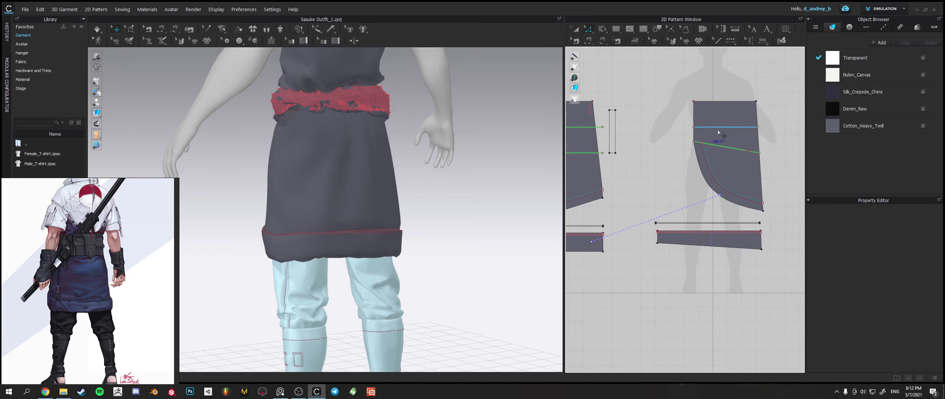
{"action": "middle_click_drag", "start_coordinate": [400, 144], "coordinate": [416, 192]}
{"action": "right_click_drag", "start_coordinate": [273, 199], "coordinate": [491, 202]}
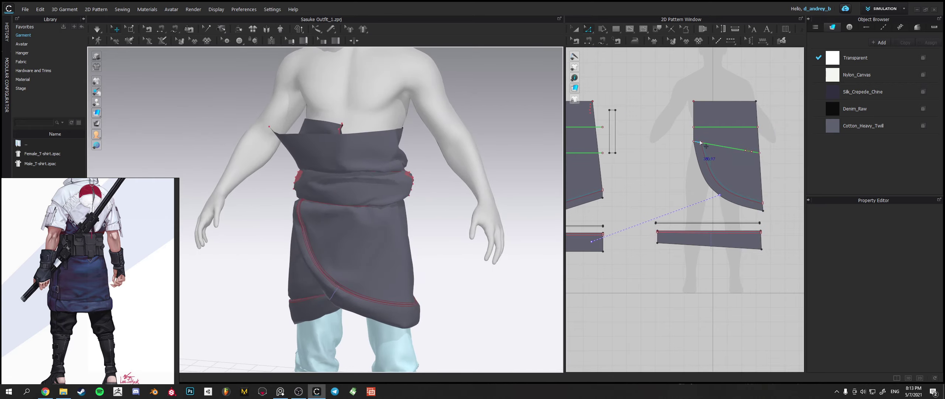
{"action": "left_click", "coordinate": [716, 128]}
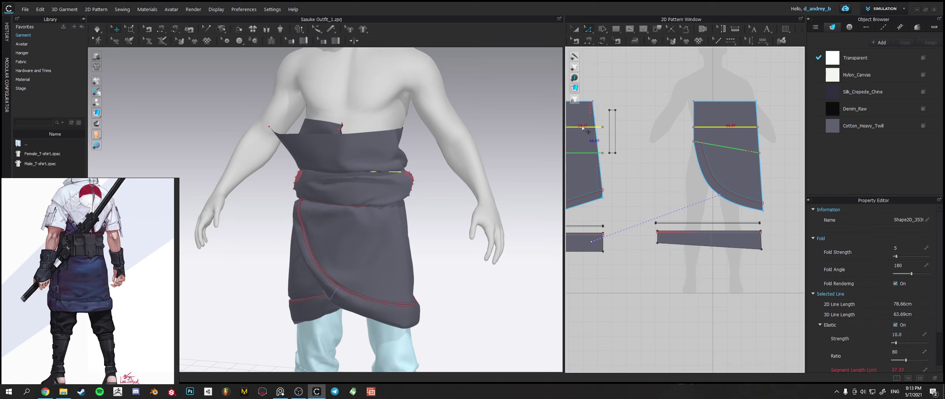
{"action": "left_click", "coordinate": [583, 127], "text": "shift"}
{"action": "right_click", "coordinate": [583, 127]}
{"action": "left_click", "coordinate": [605, 218]}
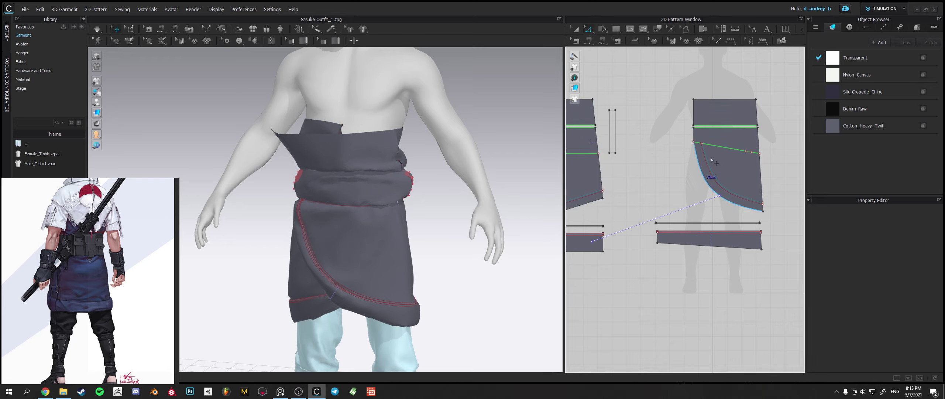
Cut and sew both front panels along their lower fold lines, including the slanted one on the curved panel.
{"action": "left_click", "coordinate": [722, 148]}
{"action": "middle_click_drag", "start_coordinate": [629, 163], "coordinate": [661, 161]}
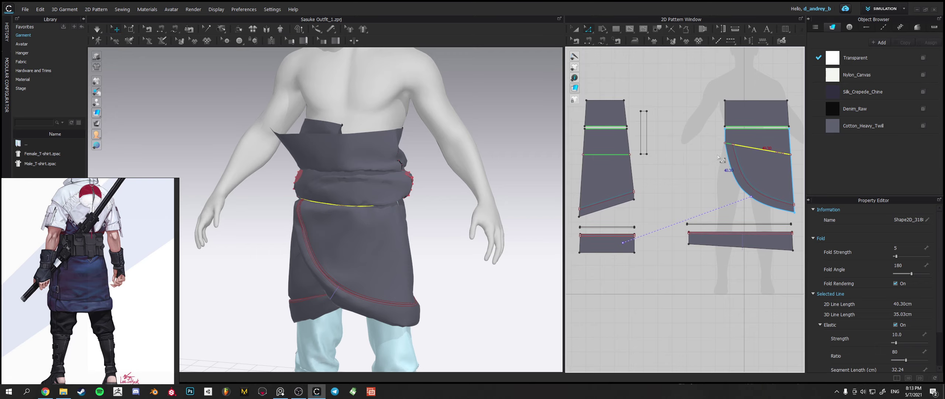
{"action": "left_click", "coordinate": [621, 154], "text": "shift"}
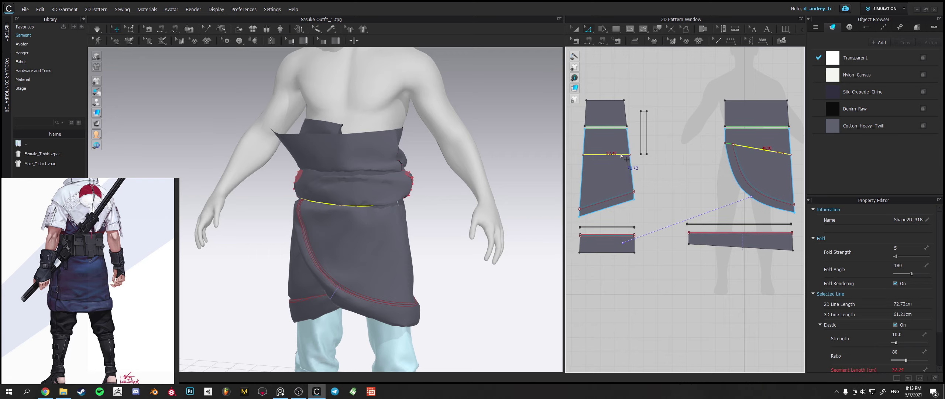
{"action": "right_click", "coordinate": [621, 153]}
{"action": "left_click", "coordinate": [644, 231]}
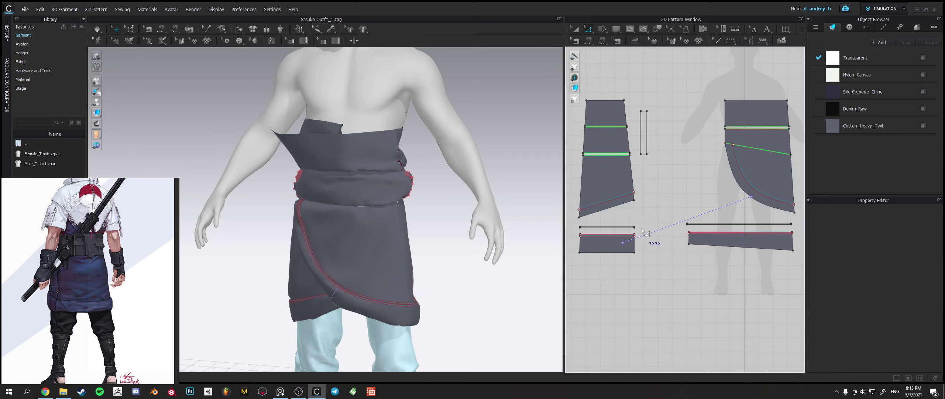
Try to cut and sew the curved panel along the short end segment of its slanted fold line.
{"action": "left_click", "coordinate": [748, 147]}
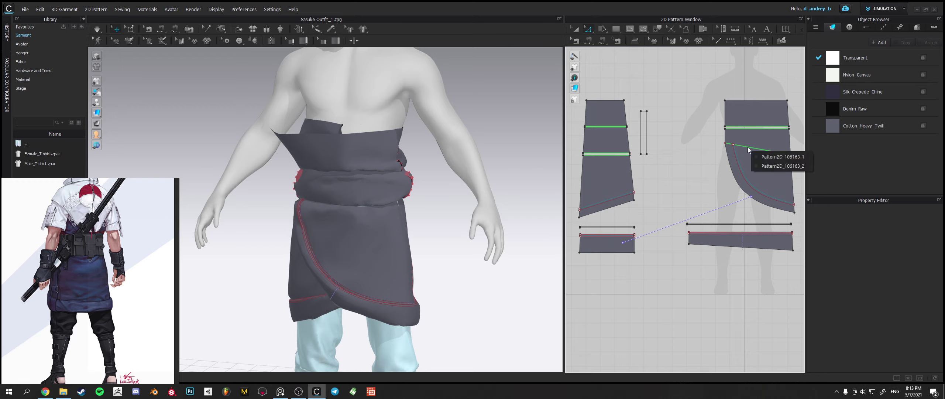
{"action": "left_click", "coordinate": [763, 157]}
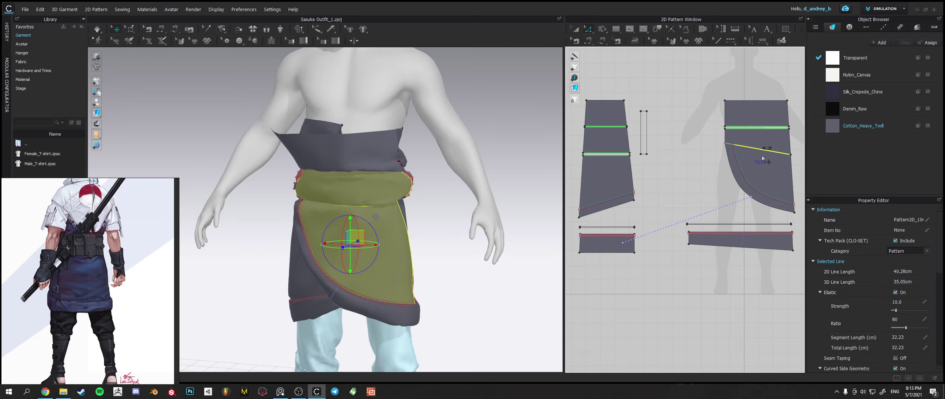
{"action": "right_click", "coordinate": [729, 144]}
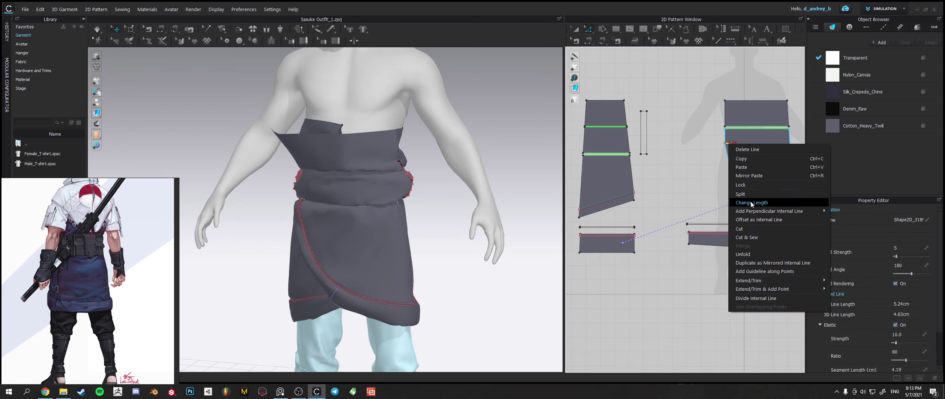
{"action": "left_click", "coordinate": [747, 238]}
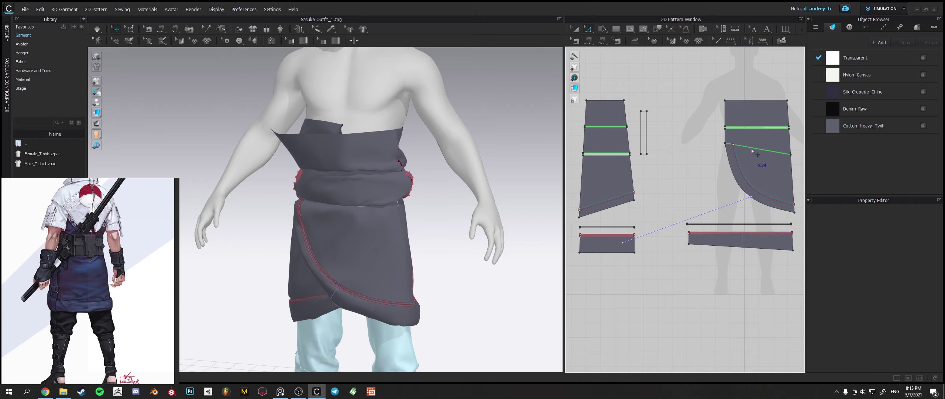
Examine the curved panel's slanted fold line from end to end for where the cut separates the panel.
{"action": "scroll", "coordinate": [749, 149], "scroll_direction": "up", "scroll_amount": 10}
{"action": "middle_click_drag", "start_coordinate": [732, 150], "coordinate": [679, 169]}
{"action": "scroll", "coordinate": [680, 169], "scroll_direction": "up", "scroll_amount": 2}
{"action": "middle_click_drag", "start_coordinate": [493, 153], "coordinate": [693, 156]}
{"action": "scroll", "coordinate": [693, 155], "scroll_direction": "down", "scroll_amount": 2}
{"action": "scroll", "coordinate": [701, 162], "scroll_direction": "down", "scroll_amount": 1}
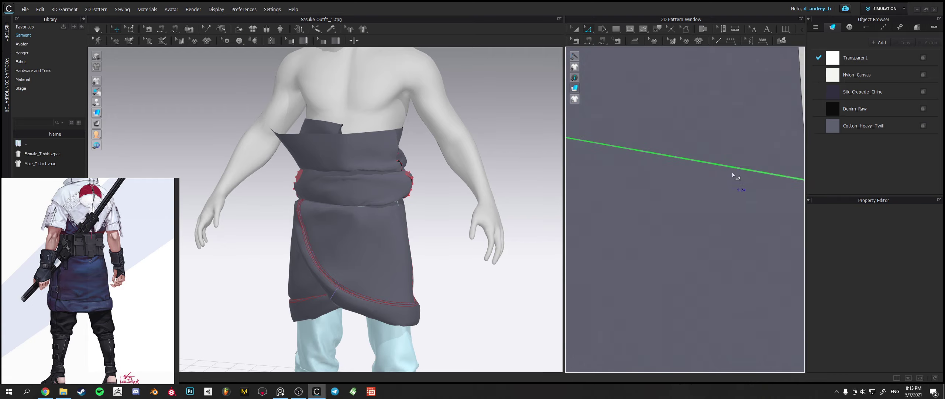
{"action": "middle_click_drag", "start_coordinate": [735, 175], "coordinate": [620, 164]}
{"action": "scroll", "coordinate": [703, 168], "scroll_direction": "up", "scroll_amount": 3}
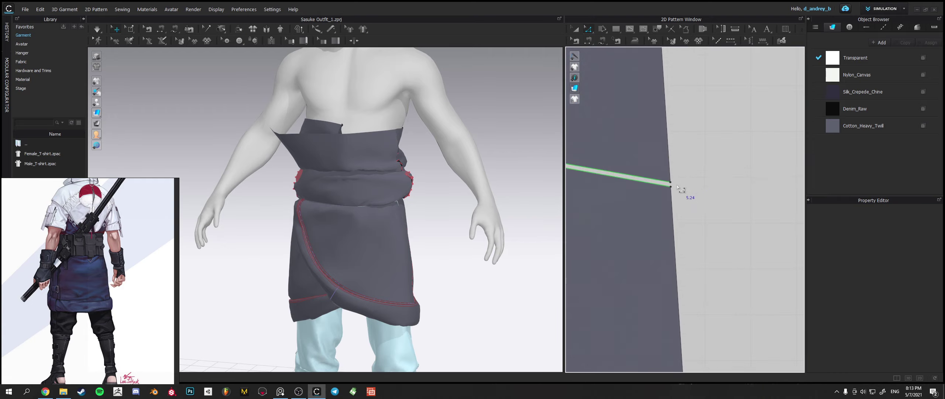
{"action": "scroll", "coordinate": [682, 195], "scroll_direction": "down", "scroll_amount": 6}
{"action": "middle_click_drag", "start_coordinate": [625, 179], "coordinate": [558, 208]}
{"action": "scroll", "coordinate": [701, 189], "scroll_direction": "up", "scroll_amount": 7}
{"action": "middle_click_drag", "start_coordinate": [752, 188], "coordinate": [579, 175]}
{"action": "middle_click_drag", "start_coordinate": [780, 204], "coordinate": [648, 175]}
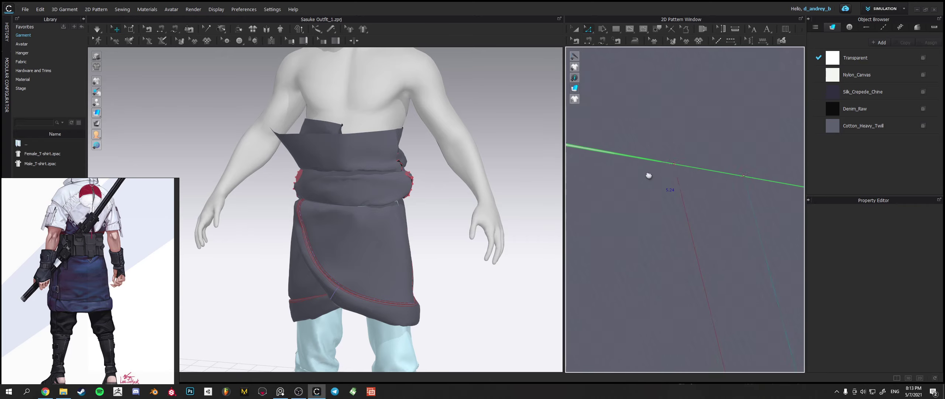
{"action": "middle_click_drag", "start_coordinate": [732, 177], "coordinate": [659, 165]}
{"action": "middle_click_drag", "start_coordinate": [754, 181], "coordinate": [671, 167]}
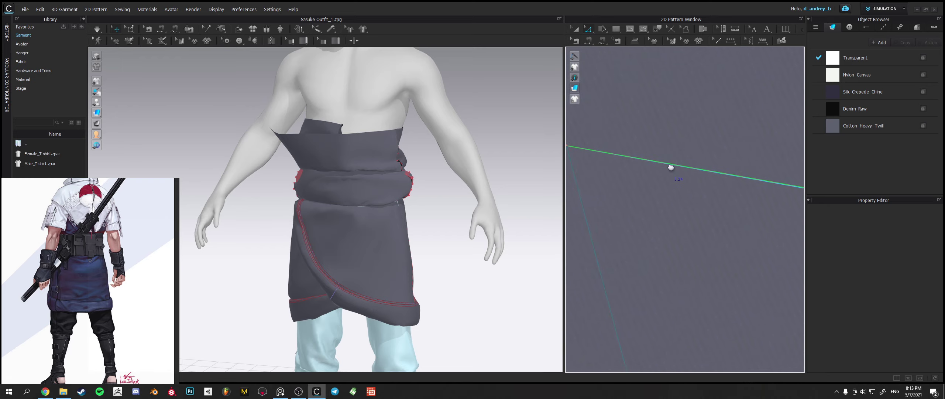
Check whether the curved panel selects as one piece across the slanted line, and undo the partial cut.
{"action": "scroll", "coordinate": [683, 156], "scroll_direction": "down", "scroll_amount": 10}
{"action": "key", "text": "a"}
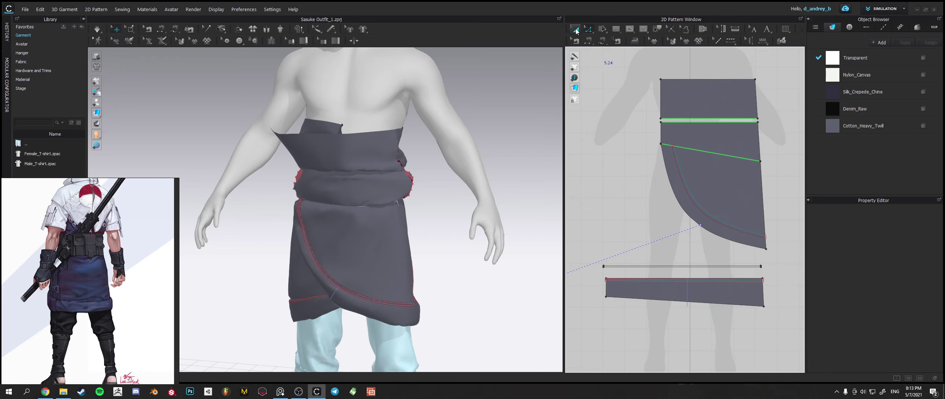
{"action": "left_click", "coordinate": [715, 149]}
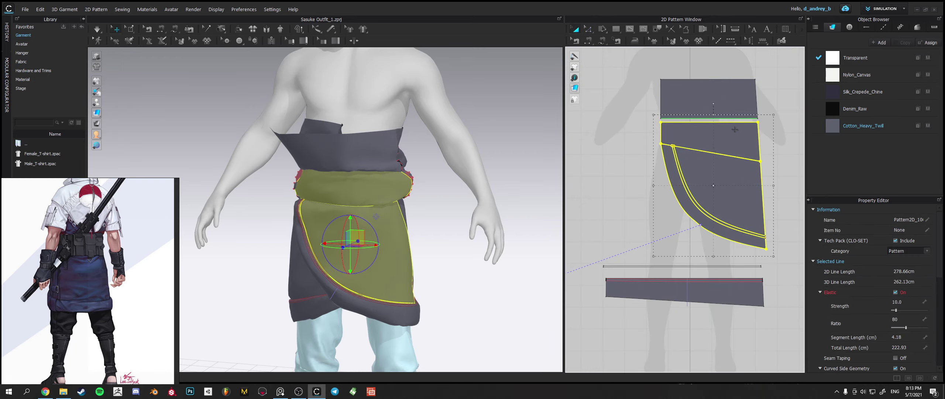
{"action": "left_click", "coordinate": [643, 76]}
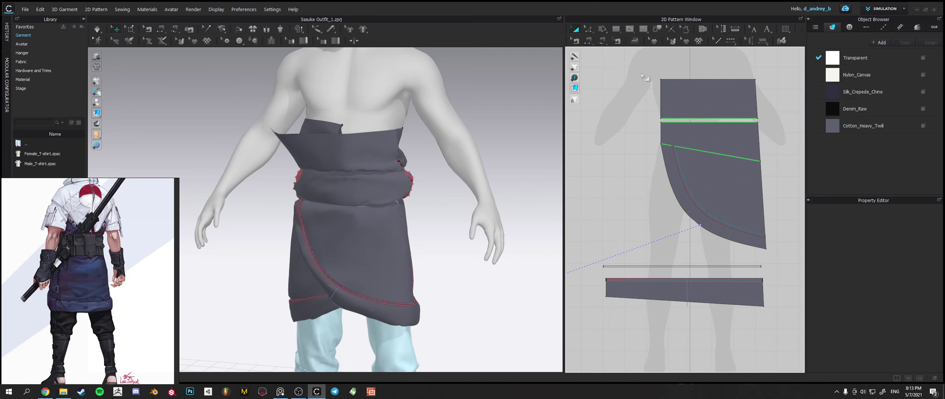
{"action": "key", "text": "ctrl+z"}
{"action": "key", "text": "z"}
{"action": "scroll", "coordinate": [720, 148], "scroll_direction": "up", "scroll_amount": 6}
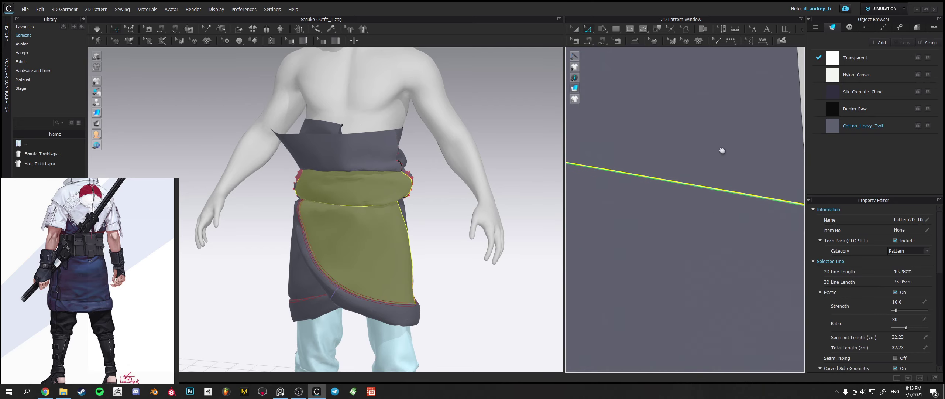
Cut and sew the curved panel along every segment of its slanted fold line, from edge to edge.
{"action": "left_click", "coordinate": [648, 138]}
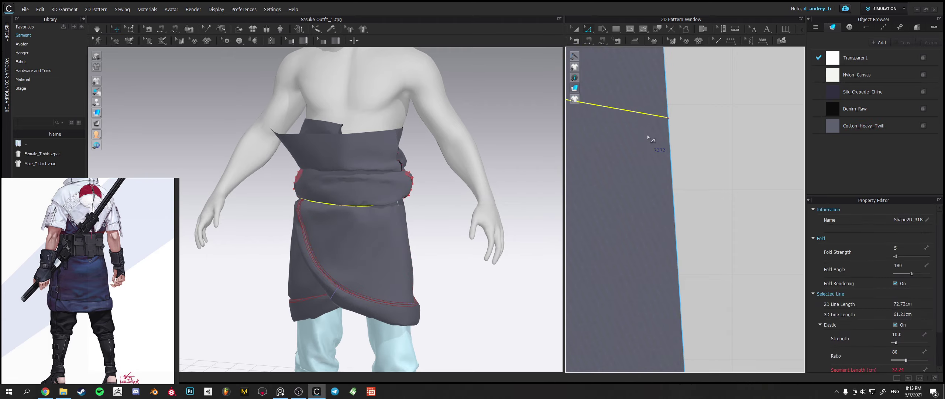
{"action": "scroll", "coordinate": [648, 137], "scroll_direction": "down", "scroll_amount": 3}
{"action": "middle_click_drag", "start_coordinate": [647, 144], "coordinate": [522, 189]}
{"action": "scroll", "coordinate": [679, 165], "scroll_direction": "up", "scroll_amount": 4}
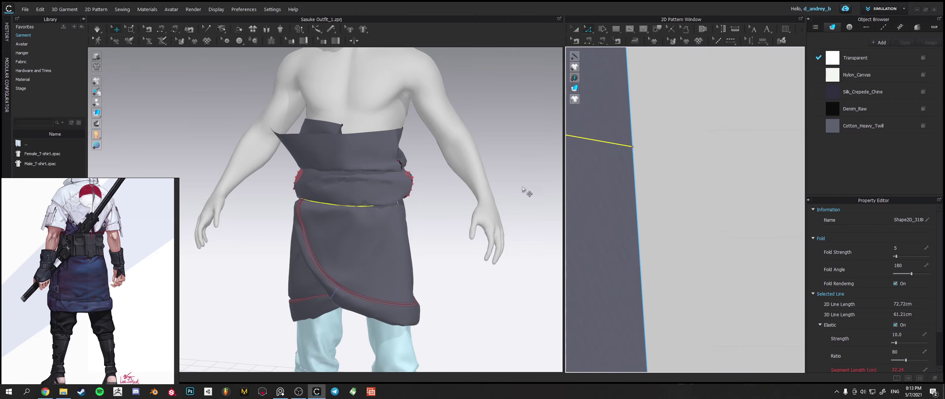
{"action": "scroll", "coordinate": [611, 167], "scroll_direction": "down", "scroll_amount": 3}
{"action": "middle_click_drag", "start_coordinate": [630, 194], "coordinate": [802, 218]}
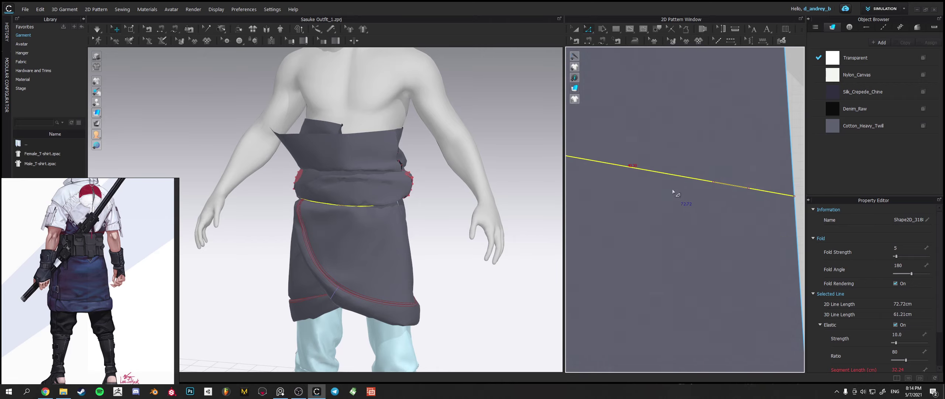
{"action": "scroll", "coordinate": [682, 194], "scroll_direction": "down", "scroll_amount": 3}
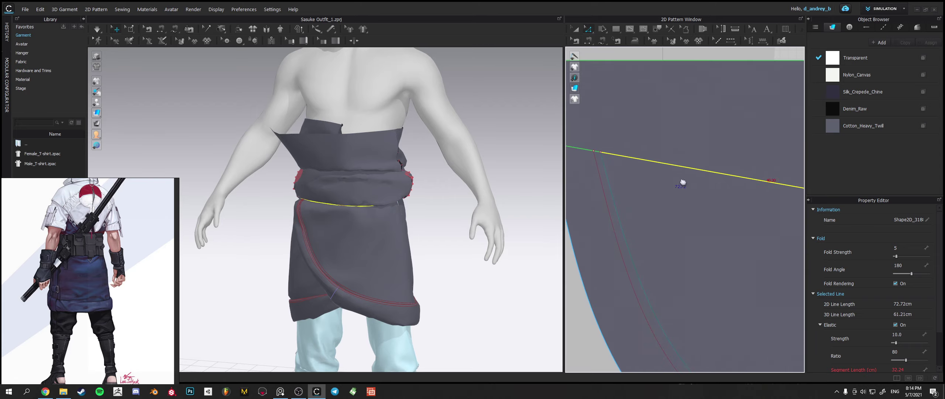
{"action": "scroll", "coordinate": [682, 189], "scroll_direction": "up", "scroll_amount": 5}
{"action": "left_click_drag", "start_coordinate": [675, 214], "coordinate": [646, 209]}
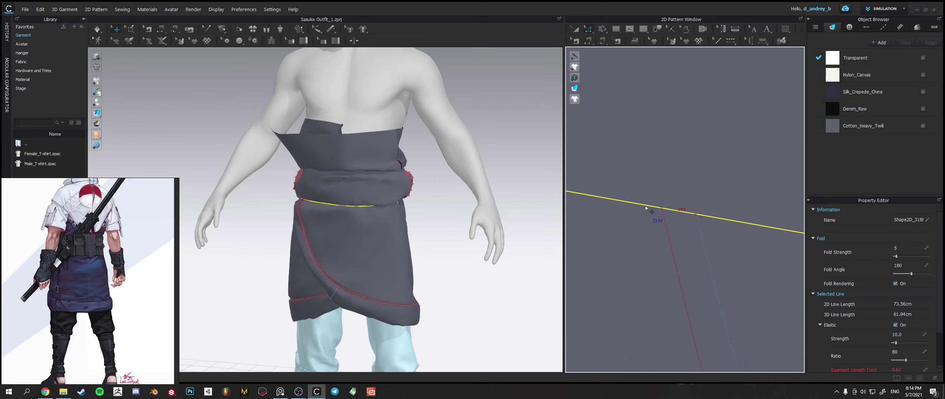
{"action": "scroll", "coordinate": [672, 218], "scroll_direction": "down", "scroll_amount": 4}
{"action": "middle_click_drag", "start_coordinate": [774, 237], "coordinate": [568, 172]}
{"action": "middle_click_drag", "start_coordinate": [701, 217], "coordinate": [532, 171]}
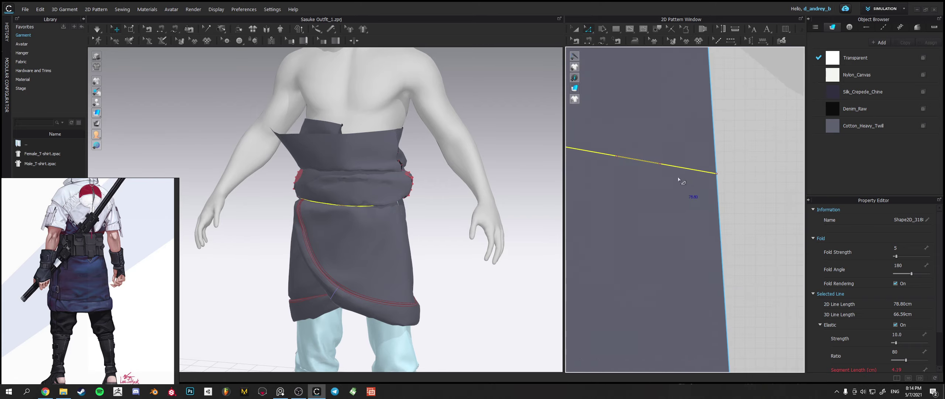
{"action": "right_click", "coordinate": [672, 166]}
{"action": "left_click", "coordinate": [690, 250]}
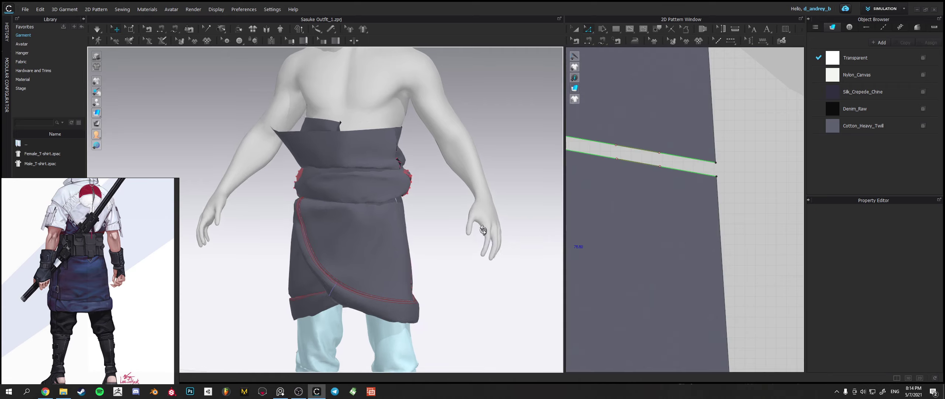
Inspect the seam lines joining the two edges of the slanted cut and select the short stray seam there.
{"action": "mouse_move", "coordinate": [480, 229]}
{"action": "right_mouse_down"}
{"action": "mouse_move", "coordinate": [431, 225]}
{"action": "mouse_move", "coordinate": [493, 226]}
{"action": "right_mouse_up"}
{"action": "left_click", "coordinate": [575, 41]}
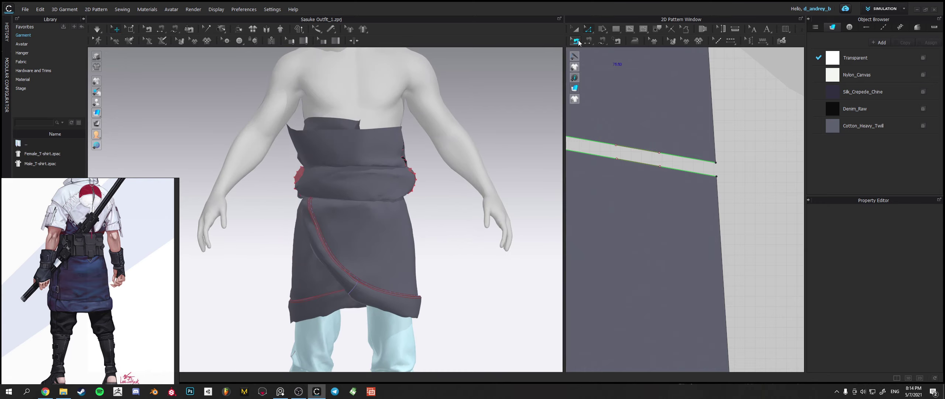
{"action": "scroll", "coordinate": [636, 154], "scroll_direction": "down", "scroll_amount": 8}
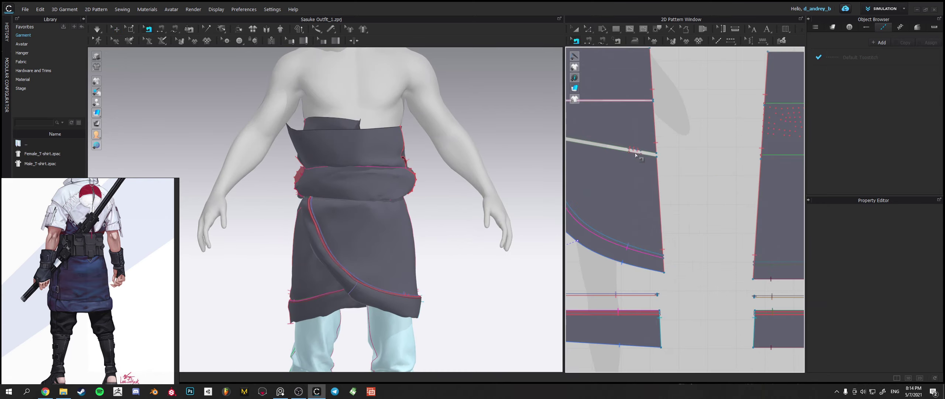
{"action": "middle_click_drag", "start_coordinate": [637, 153], "coordinate": [678, 162]}
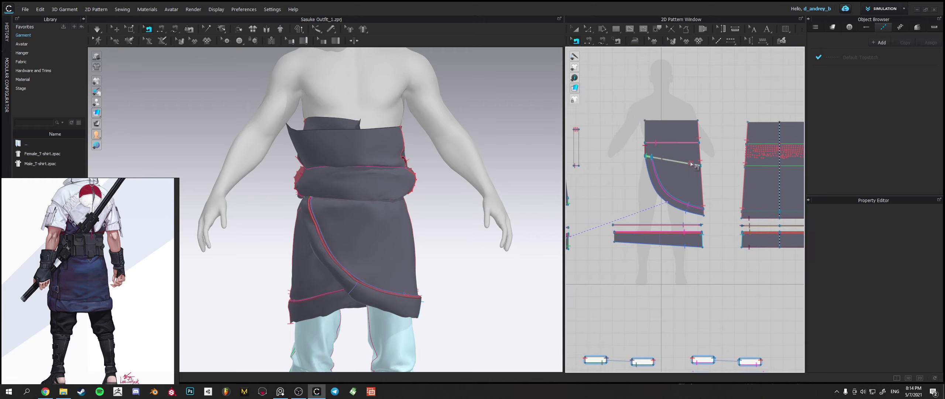
{"action": "scroll", "coordinate": [678, 162], "scroll_direction": "up", "scroll_amount": 10}
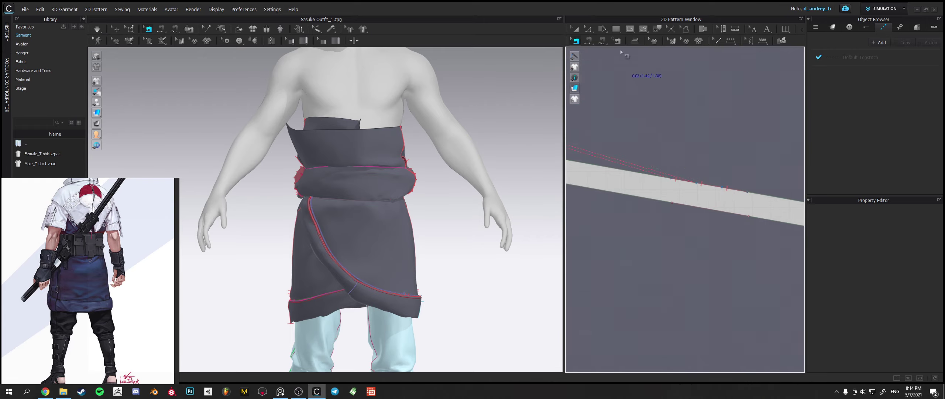
{"action": "left_click", "coordinate": [585, 31]}
{"action": "left_click", "coordinate": [693, 209]}
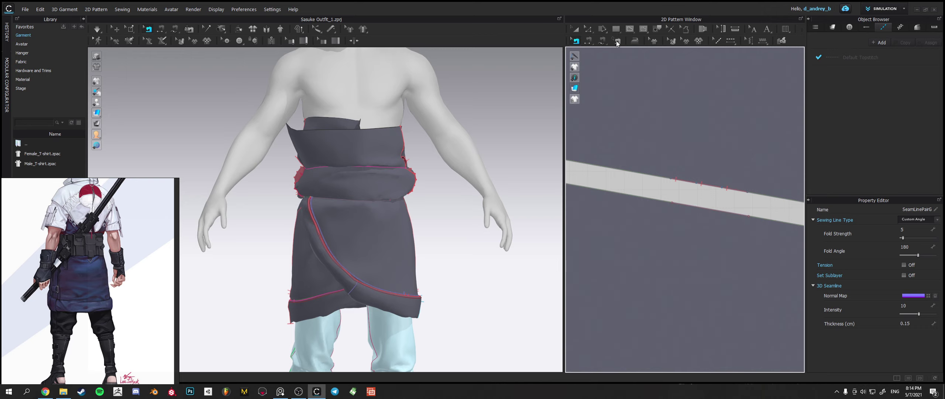
Select the short leftover internal lines lying on the edges of the slanted cut, separately from the panel outline.
{"action": "left_click", "coordinate": [588, 30]}
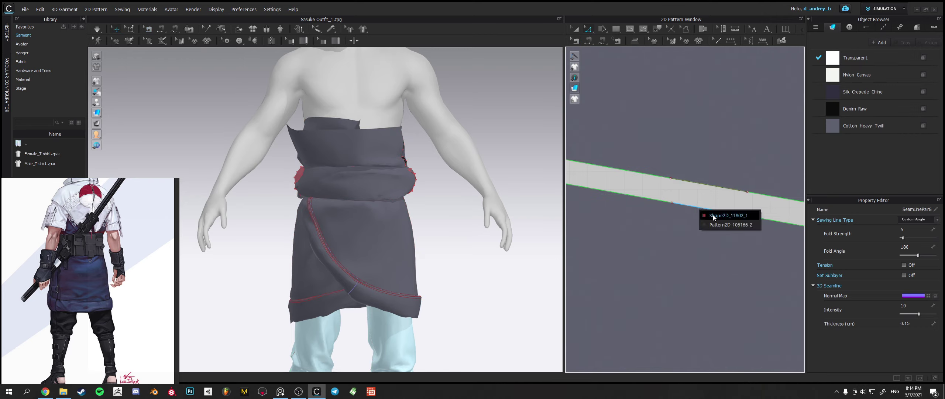
{"action": "left_click", "coordinate": [714, 216]}
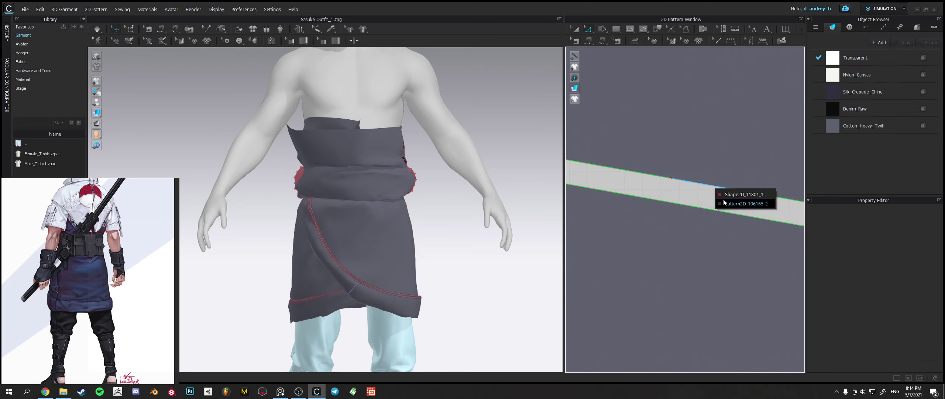
{"action": "left_click", "coordinate": [704, 189]}
{"action": "left_click_drag", "start_coordinate": [702, 188], "coordinate": [701, 213]}
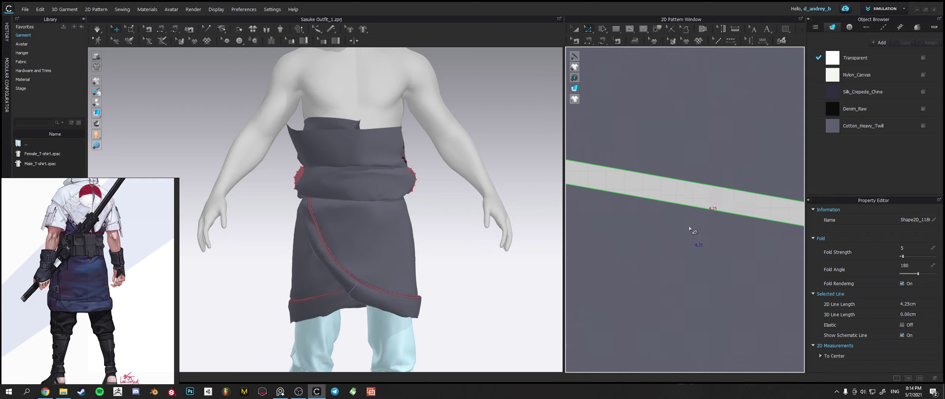
{"action": "scroll", "coordinate": [695, 226], "scroll_direction": "up", "scroll_amount": 2}
{"action": "left_click", "coordinate": [708, 224]}
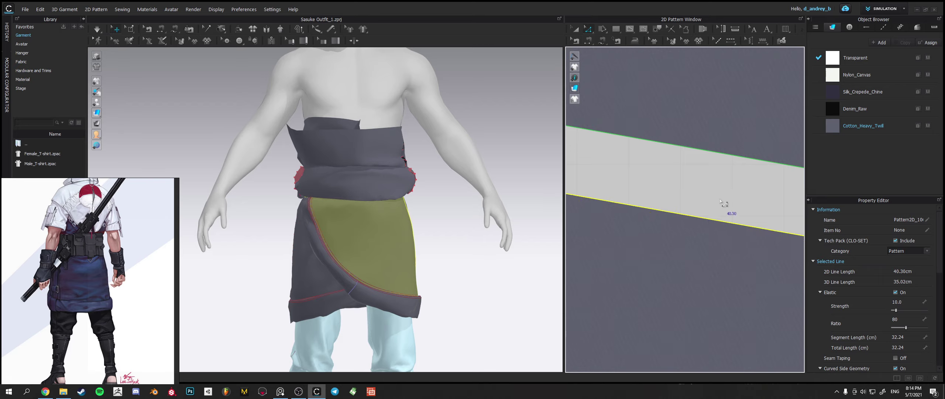
{"action": "left_click", "coordinate": [724, 205]}
{"action": "left_click_drag", "start_coordinate": [715, 151], "coordinate": [712, 222]}
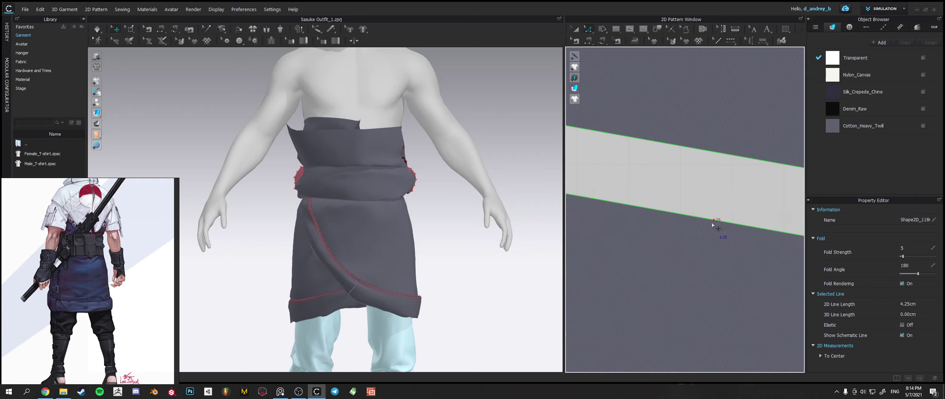
{"action": "left_click_drag", "start_coordinate": [706, 151], "coordinate": [706, 229]}
{"action": "scroll", "coordinate": [712, 217], "scroll_direction": "down", "scroll_amount": 3}
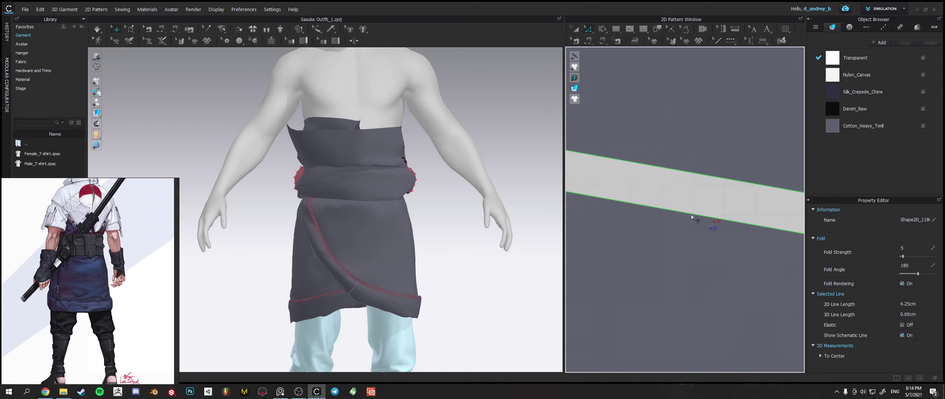
Simulate the skirt to settle the newly split panels, stop the simulation and clear the selection.
{"action": "key", "text": "space"}
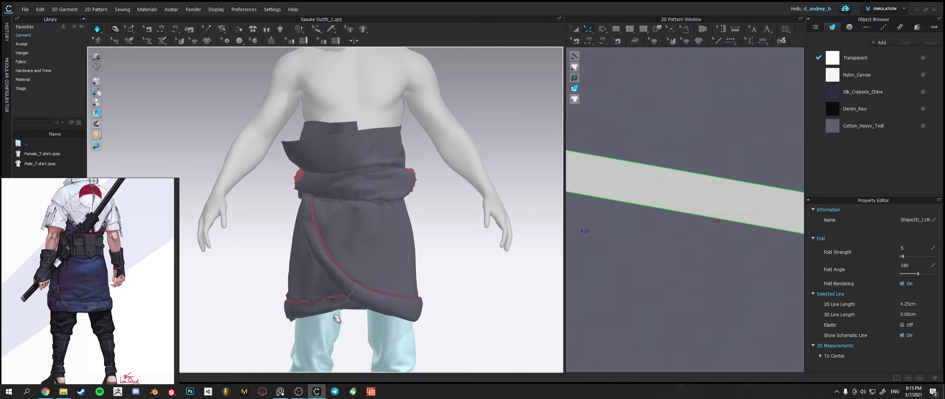
{"action": "right_click_drag", "start_coordinate": [325, 305], "coordinate": [657, 301]}
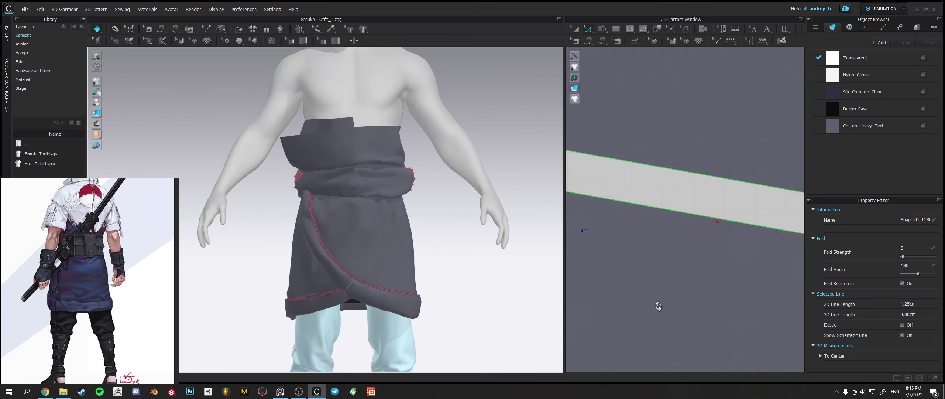
{"action": "left_click", "coordinate": [327, 298]}
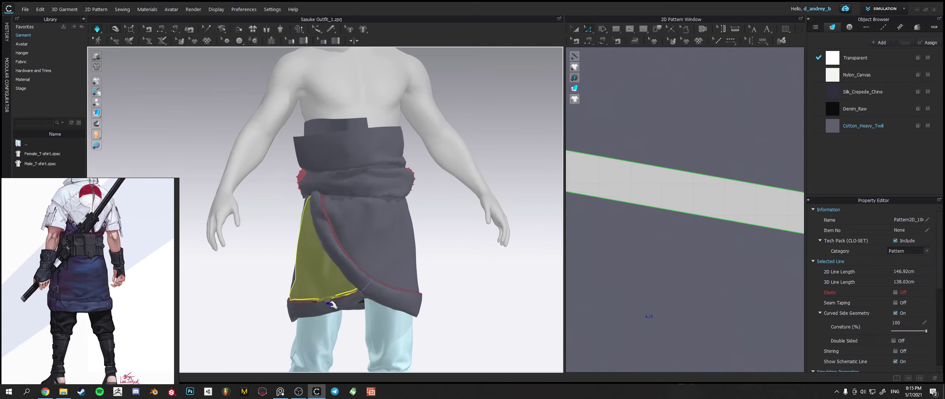
{"action": "left_click", "coordinate": [487, 303]}
{"action": "key", "text": "space"}
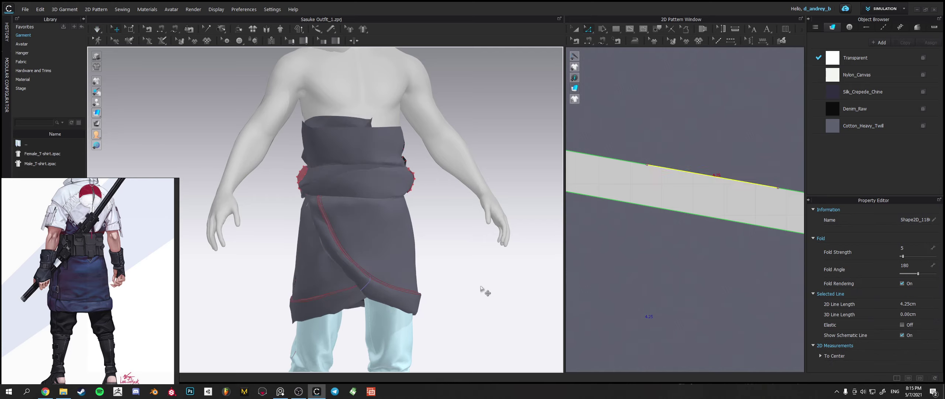
{"action": "left_click", "coordinate": [638, 271]}
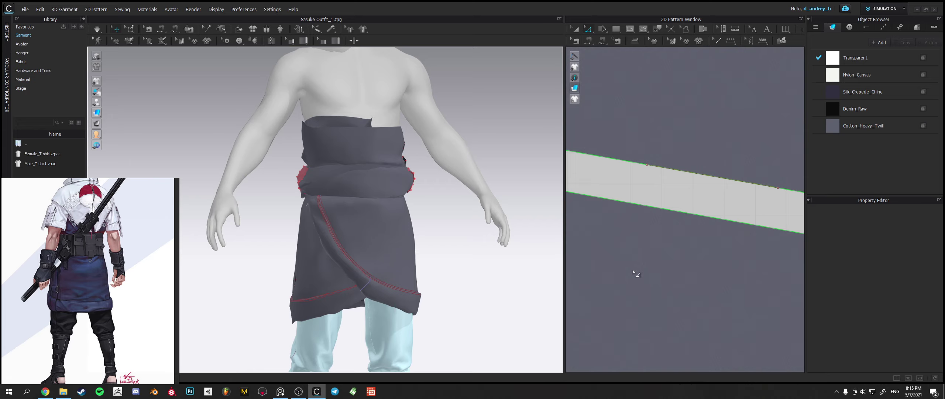
Undo the last change at the slanted cut and clear the pattern selection.
{"action": "key", "text": "ctrl+z"}
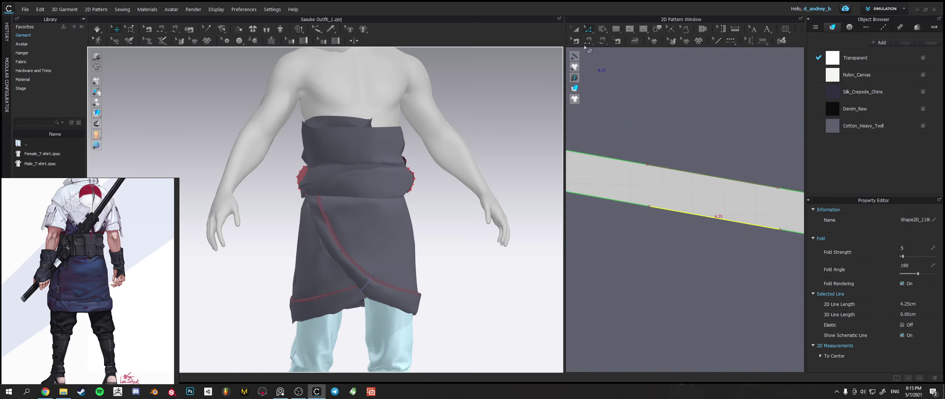
{"action": "left_click", "coordinate": [575, 29]}
{"action": "left_click", "coordinate": [671, 169]}
{"action": "left_click", "coordinate": [643, 105]}
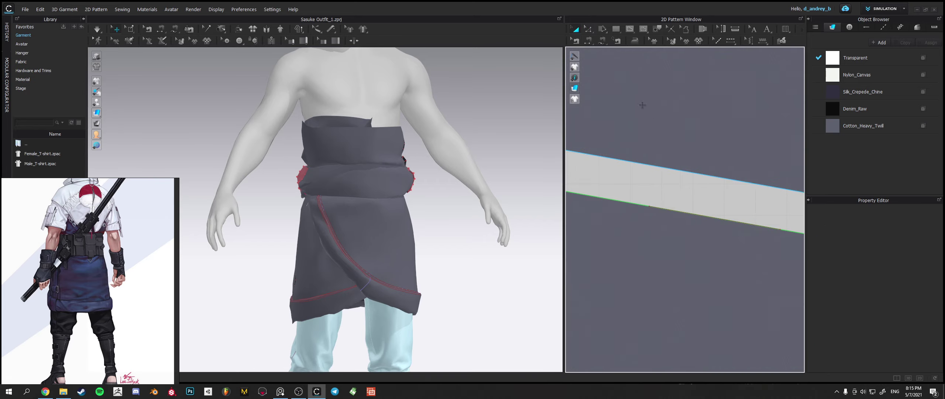
Segment-sew the short segment on the front panel's lower slanted cut edge to the short end of the narrow strip pattern.
{"action": "left_click", "coordinate": [589, 41]}
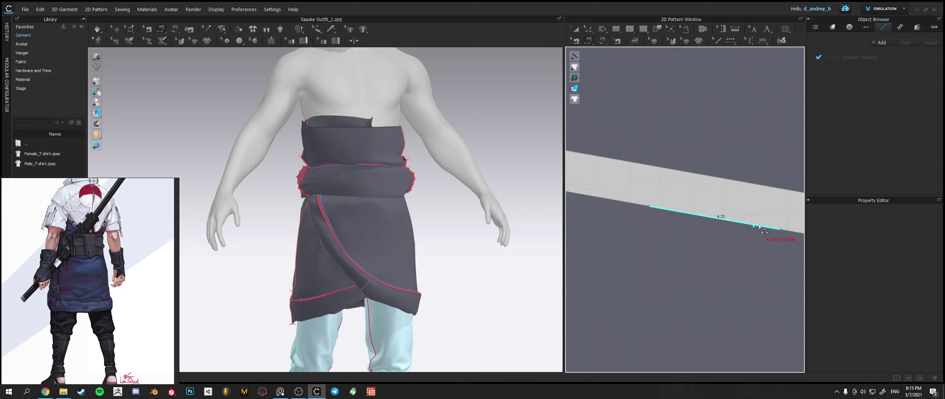
{"action": "scroll", "coordinate": [754, 232], "scroll_direction": "up", "scroll_amount": 5}
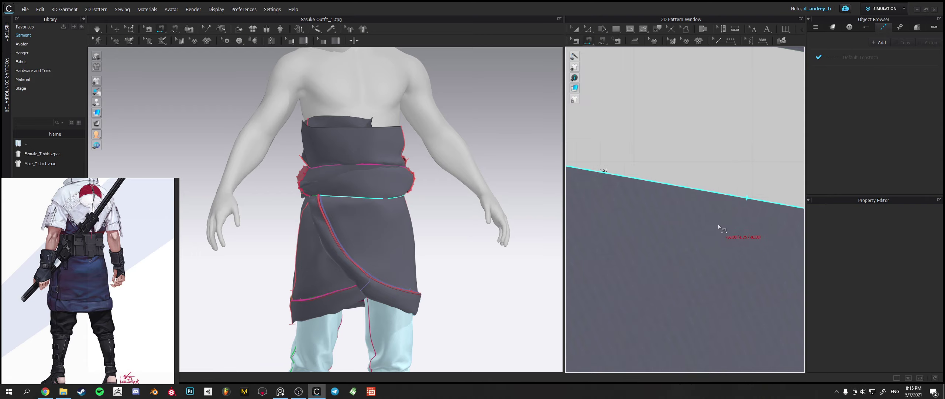
{"action": "scroll", "coordinate": [718, 227], "scroll_direction": "down", "scroll_amount": 9}
{"action": "scroll", "coordinate": [683, 233], "scroll_direction": "up", "scroll_amount": 3}
{"action": "middle_click_drag", "start_coordinate": [661, 221], "coordinate": [783, 251]}
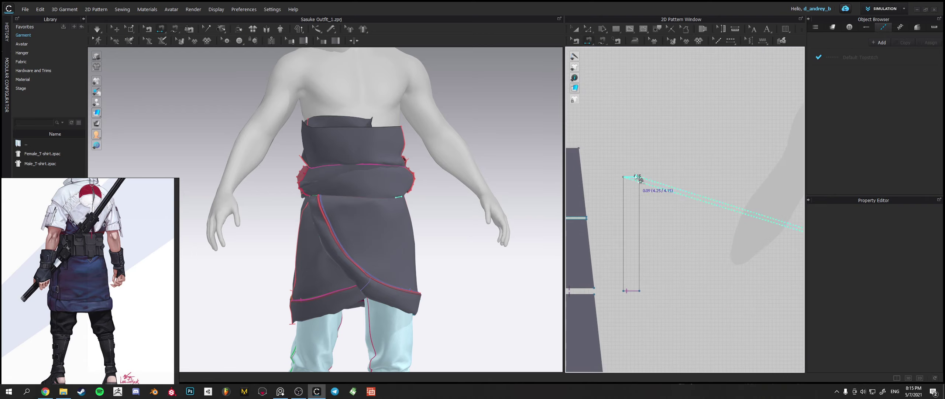
{"action": "left_click", "coordinate": [641, 180]}
{"action": "scroll", "coordinate": [728, 274], "scroll_direction": "down", "scroll_amount": 5}
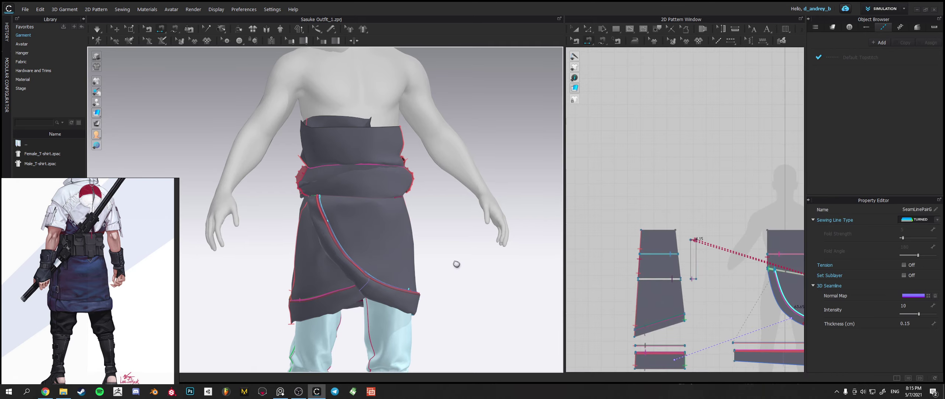
{"action": "middle_click_drag", "start_coordinate": [457, 263], "coordinate": [436, 241]}
{"action": "mouse_move", "coordinate": [467, 260]}
{"action": "right_mouse_down"}
{"action": "mouse_move", "coordinate": [437, 257]}
{"action": "mouse_move", "coordinate": [458, 261]}
{"action": "right_mouse_up"}
{"action": "left_click", "coordinate": [691, 248]}
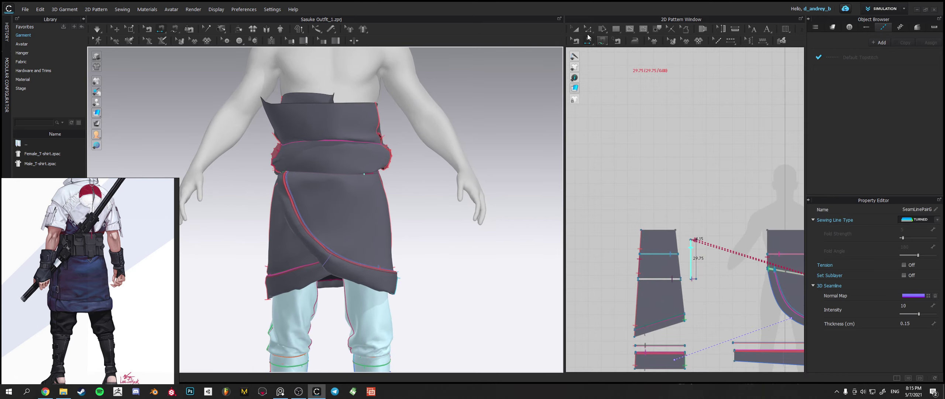
Delete the topmost split-off panels above the waistband from the curved front piece and the neighbouring front piece.
{"action": "left_click", "coordinate": [578, 31]}
{"action": "middle_click_drag", "start_coordinate": [704, 223], "coordinate": [622, 195]}
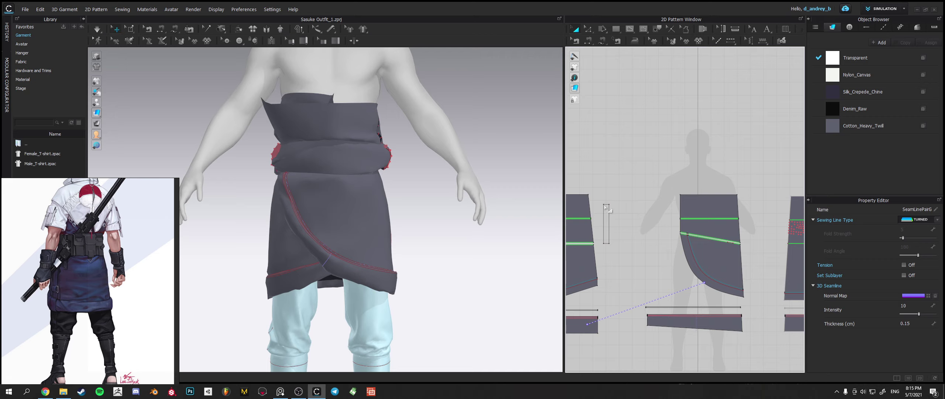
{"action": "left_click", "coordinate": [706, 206]}
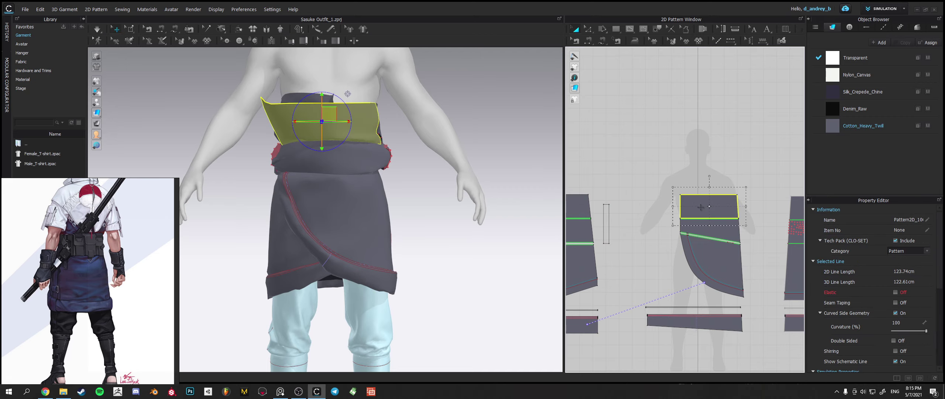
{"action": "key", "text": "Delete"}
{"action": "middle_click_drag", "start_coordinate": [640, 202], "coordinate": [691, 210]}
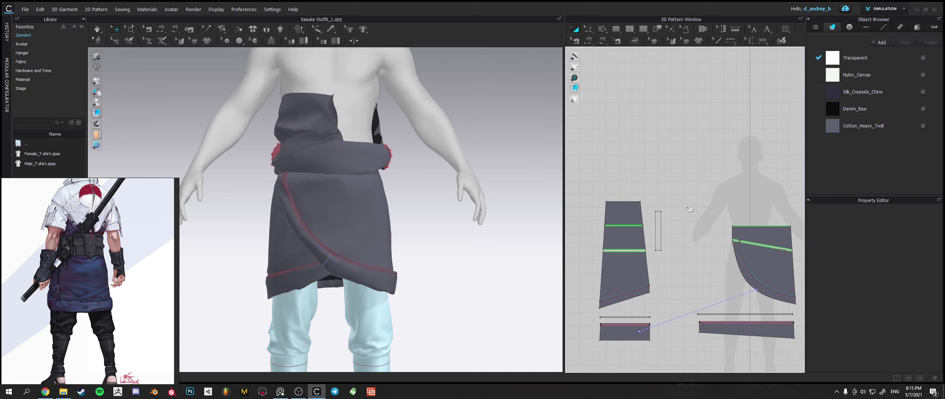
{"action": "left_click", "coordinate": [629, 210]}
{"action": "key", "text": "Delete"}
Cut and sew the symmetric back panel along both of its horizontal fold lines above the hem.
{"action": "middle_click_drag", "start_coordinate": [677, 233], "coordinate": [530, 222]}
{"action": "middle_click_drag", "start_coordinate": [700, 220], "coordinate": [668, 214]}
{"action": "scroll", "coordinate": [667, 214], "scroll_direction": "down", "scroll_amount": 1}
{"action": "left_click", "coordinate": [588, 29]}
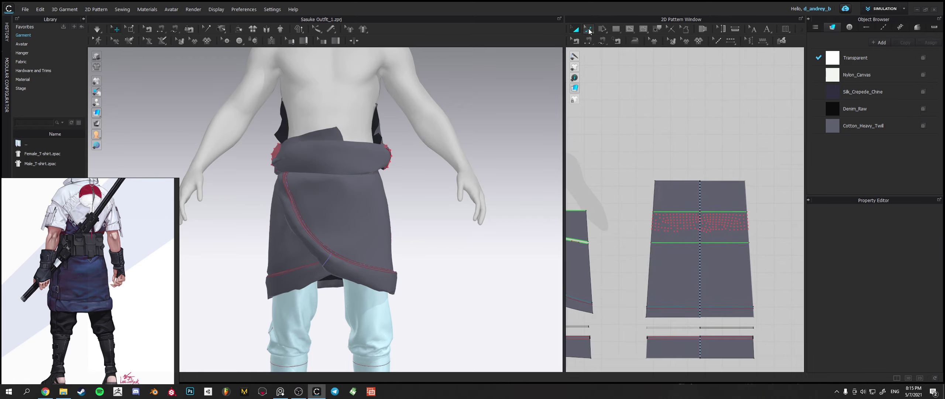
{"action": "left_click", "coordinate": [679, 242]}
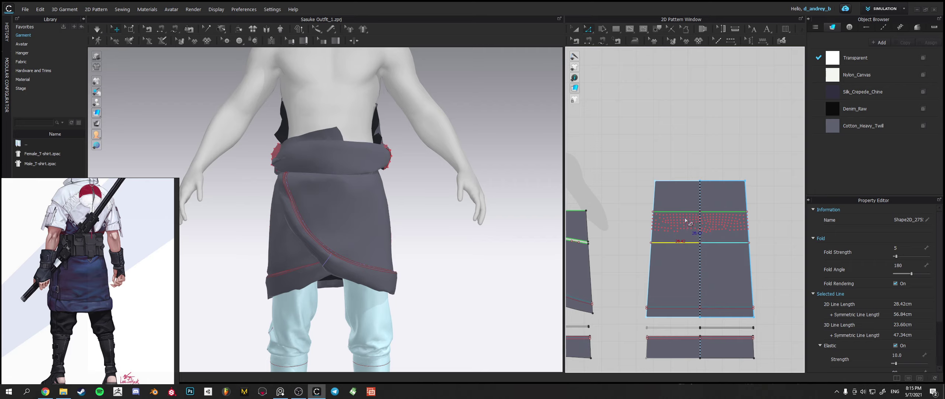
{"action": "left_click", "coordinate": [687, 212], "text": "shift"}
{"action": "right_click", "coordinate": [686, 212]}
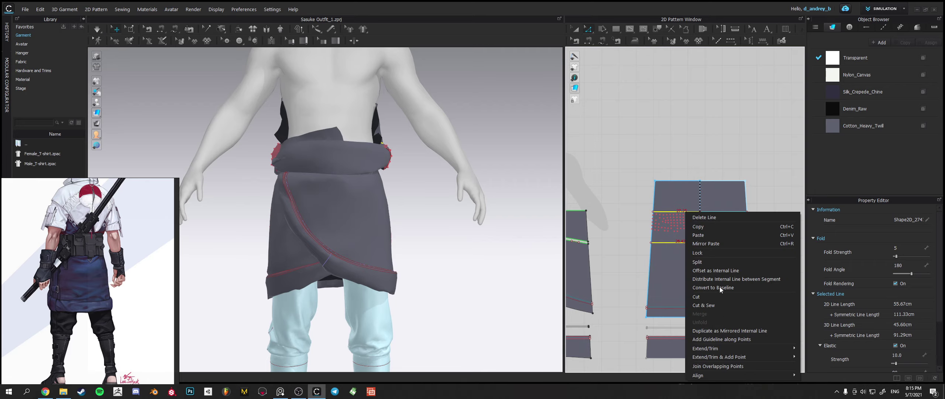
{"action": "left_click", "coordinate": [716, 306]}
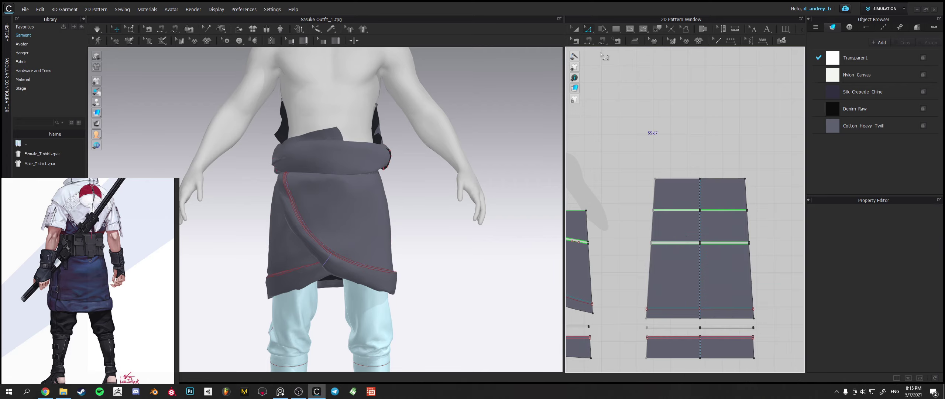
Delete the topmost split-off panel above the waistband from the symmetric back piece.
{"action": "left_click", "coordinate": [576, 29]}
{"action": "left_click", "coordinate": [663, 188]}
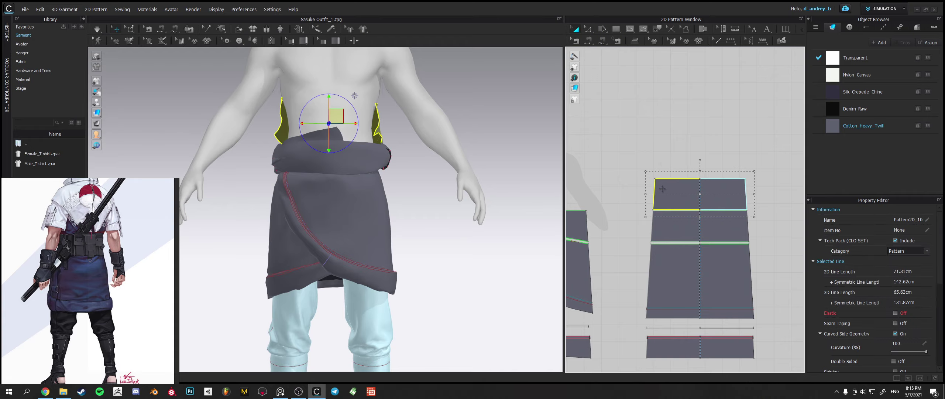
{"action": "key", "text": "Delete"}
{"action": "right_click_drag", "start_coordinate": [355, 210], "coordinate": [342, 224]}
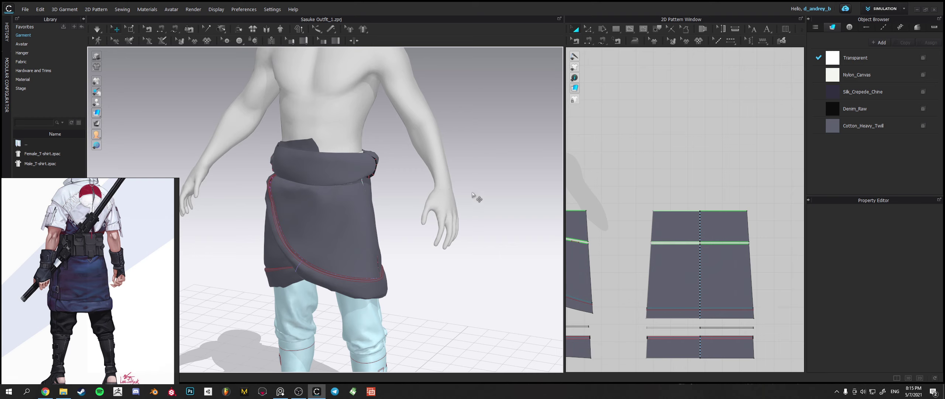
Freeze the waistband panels of the back and both front pieces together and simulate the skirt.
{"action": "left_click", "coordinate": [683, 222]}
{"action": "middle_click_drag", "start_coordinate": [618, 236], "coordinate": [710, 242]}
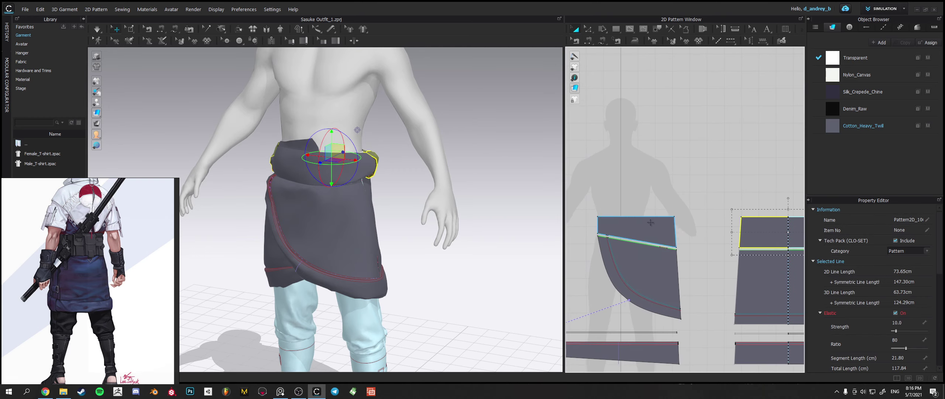
{"action": "left_click", "coordinate": [651, 229], "text": "shift"}
{"action": "middle_click_drag", "start_coordinate": [620, 229], "coordinate": [783, 232]}
{"action": "left_click", "coordinate": [635, 228], "text": "shift"}
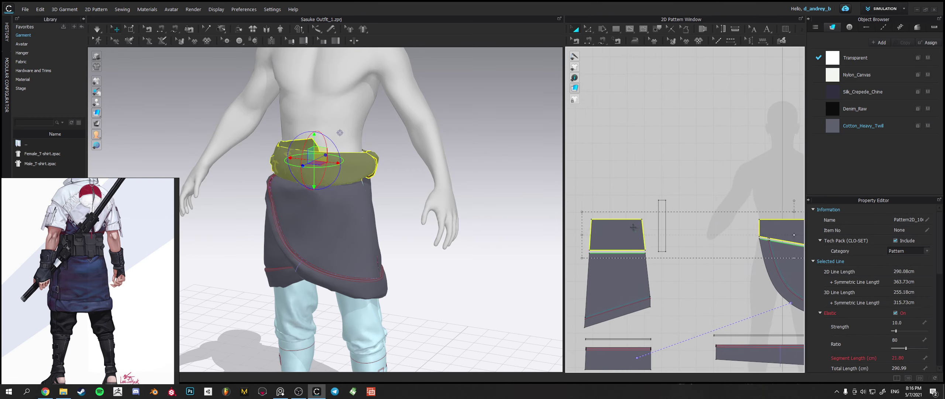
{"action": "right_click", "coordinate": [631, 228]}
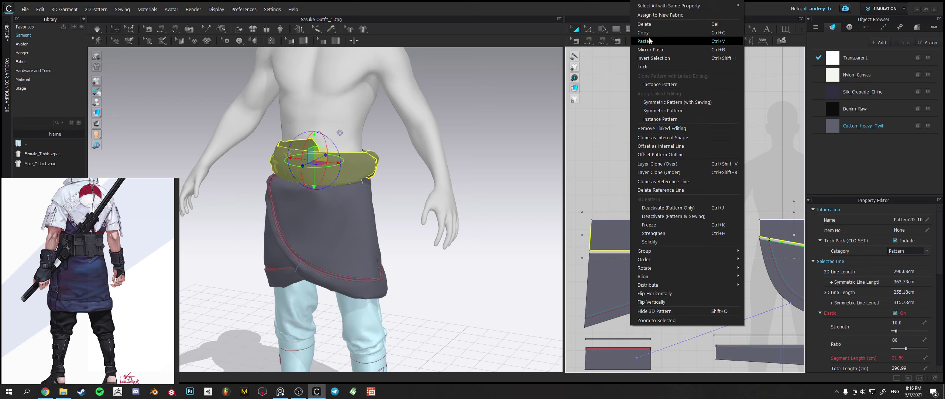
{"action": "left_click", "coordinate": [655, 228]}
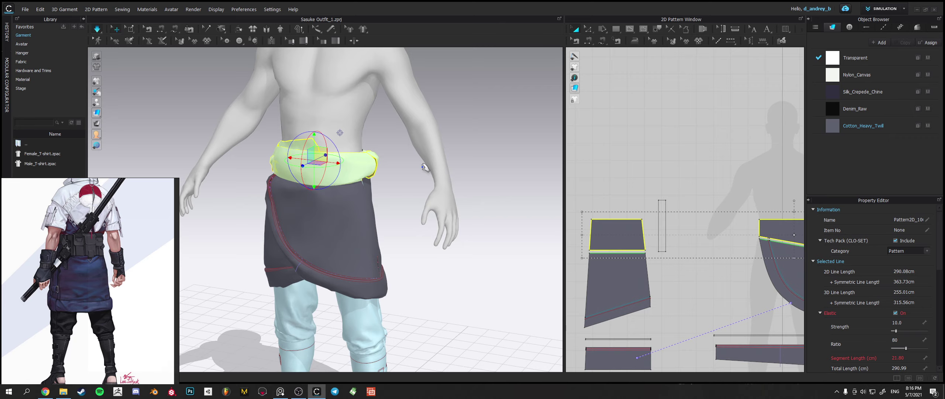
{"action": "key", "text": "space"}
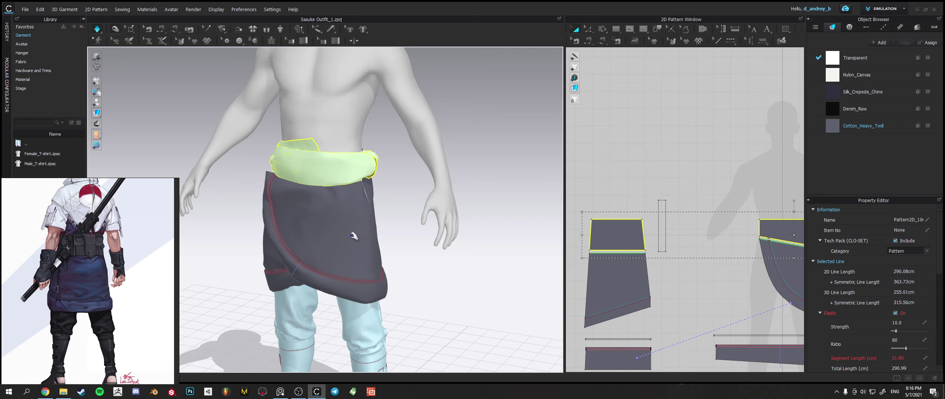
Pull the thin connecting strip and the hem band of the inner front panel into place at the overlap during simulation.
{"action": "right_click_drag", "start_coordinate": [349, 232], "coordinate": [401, 244]}
{"action": "scroll", "coordinate": [387, 248], "scroll_direction": "up", "scroll_amount": 3}
{"action": "middle_click_drag", "start_coordinate": [388, 260], "coordinate": [372, 239]}
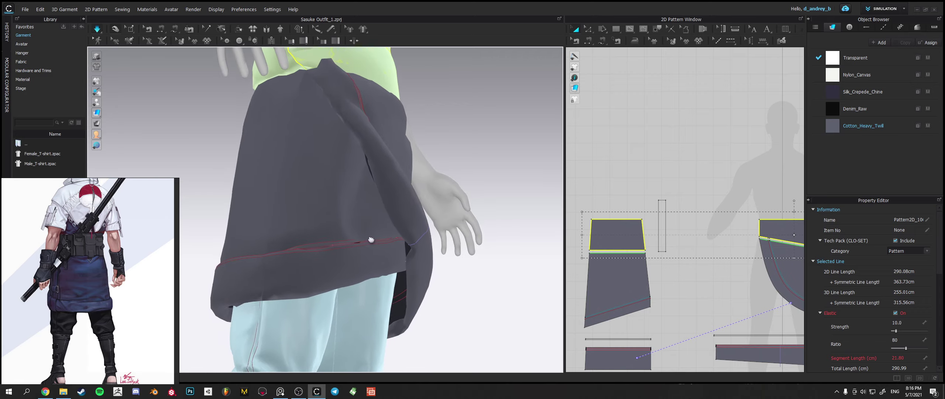
{"action": "right_click_drag", "start_coordinate": [371, 238], "coordinate": [401, 300]}
{"action": "left_click", "coordinate": [389, 276]}
{"action": "left_click", "coordinate": [395, 281]}
{"action": "left_click", "coordinate": [381, 293]}
{"action": "scroll", "coordinate": [394, 299], "scroll_direction": "up", "scroll_amount": 3}
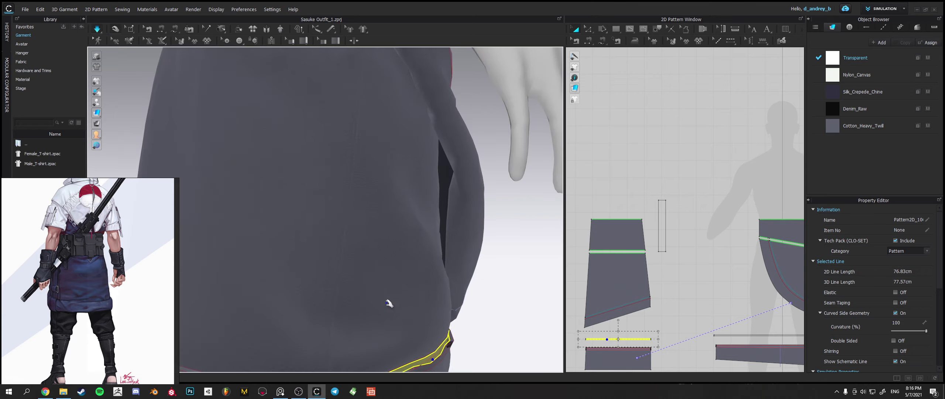
{"action": "middle_click_drag", "start_coordinate": [389, 302], "coordinate": [330, 164]}
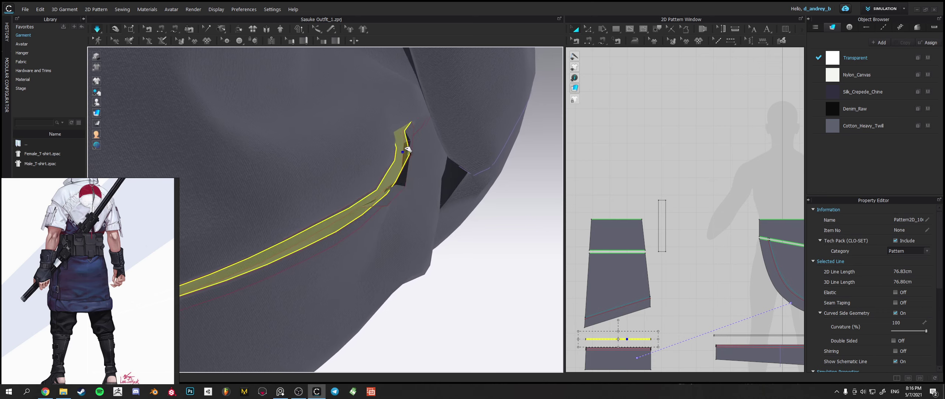
{"action": "right_click_drag", "start_coordinate": [410, 194], "coordinate": [402, 200]}
{"action": "left_click_drag", "start_coordinate": [402, 200], "coordinate": [382, 190]}
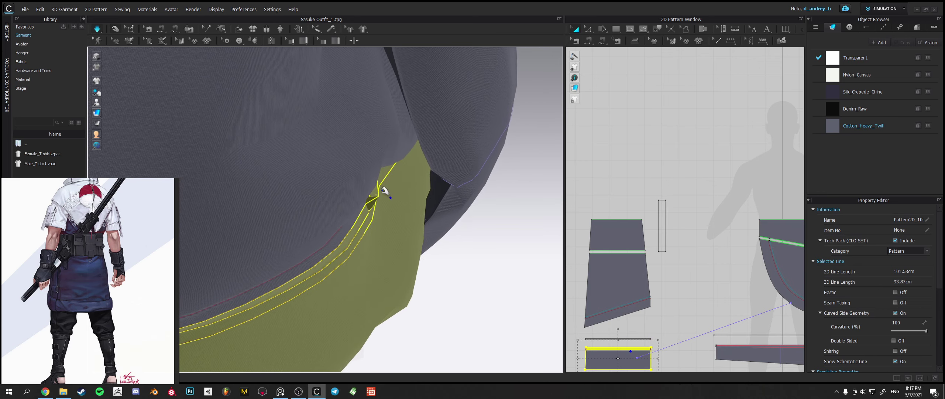
Pull the curved flap's hem band into place around its corner seam and toggle the simulation to settle it.
{"action": "right_click_drag", "start_coordinate": [382, 190], "coordinate": [397, 209]}
{"action": "left_click", "coordinate": [342, 202]}
{"action": "left_click", "coordinate": [383, 239]}
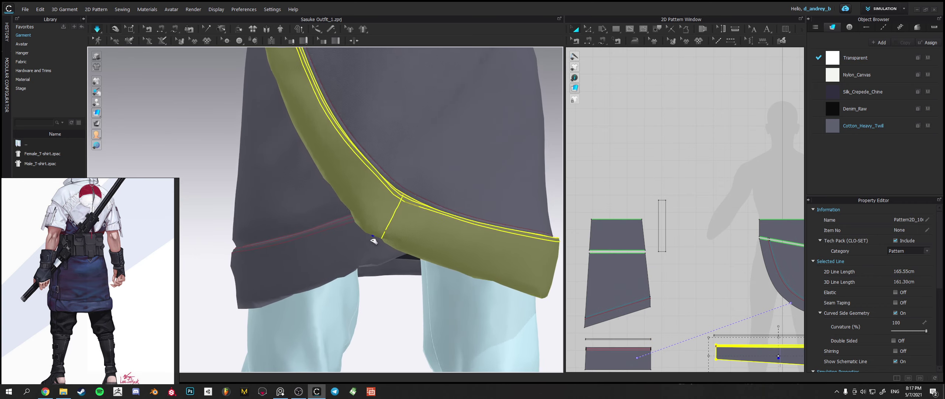
{"action": "key", "text": "space"}
{"action": "right_click_drag", "start_coordinate": [372, 237], "coordinate": [432, 223]}
{"action": "key", "text": "space"}
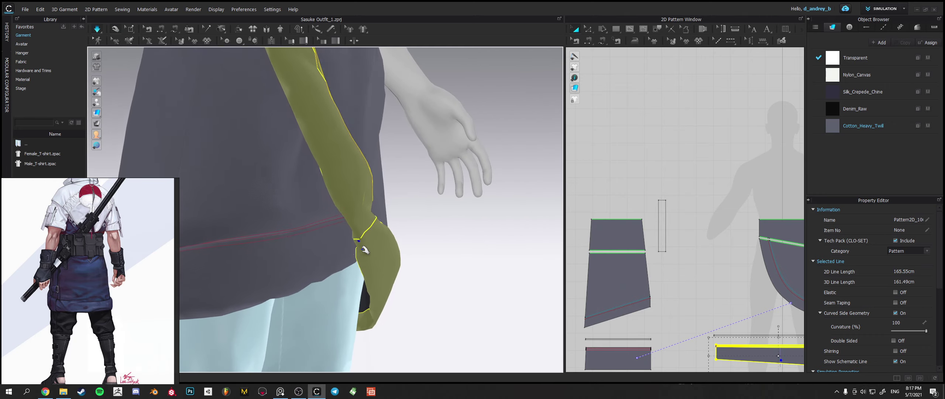
Segment-sew the short segment at the curved flap's top corner to the short end of its edge band and simulate.
{"action": "right_click_drag", "start_coordinate": [367, 249], "coordinate": [370, 180]}
{"action": "scroll", "coordinate": [360, 179], "scroll_direction": "up", "scroll_amount": 3}
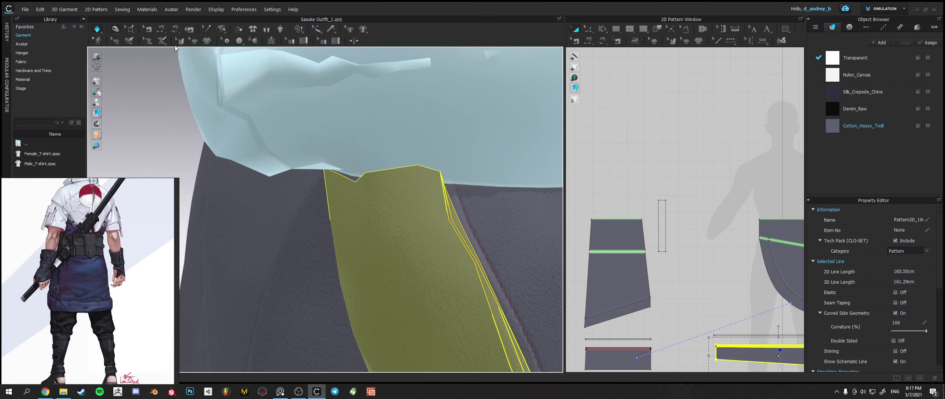
{"action": "left_click", "coordinate": [163, 28]}
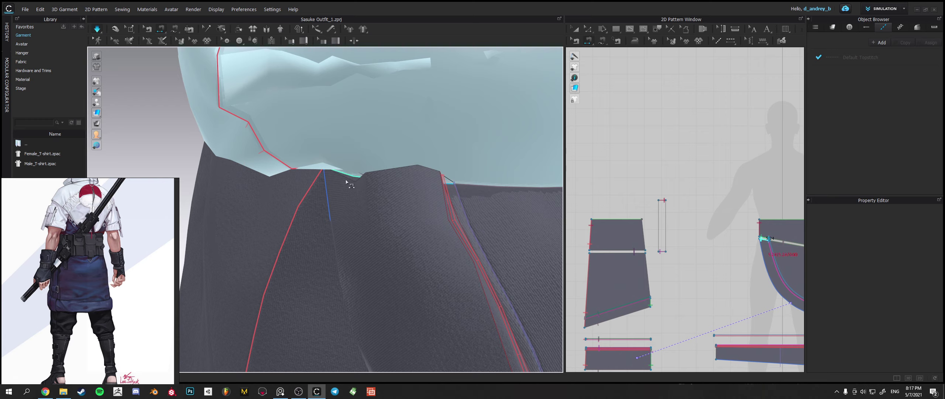
{"action": "middle_click_drag", "start_coordinate": [715, 236], "coordinate": [675, 224]}
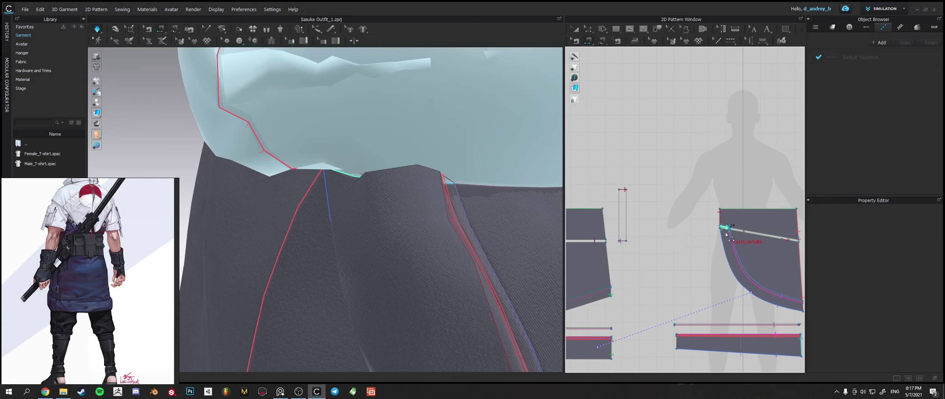
{"action": "scroll", "coordinate": [727, 234], "scroll_direction": "up", "scroll_amount": 5}
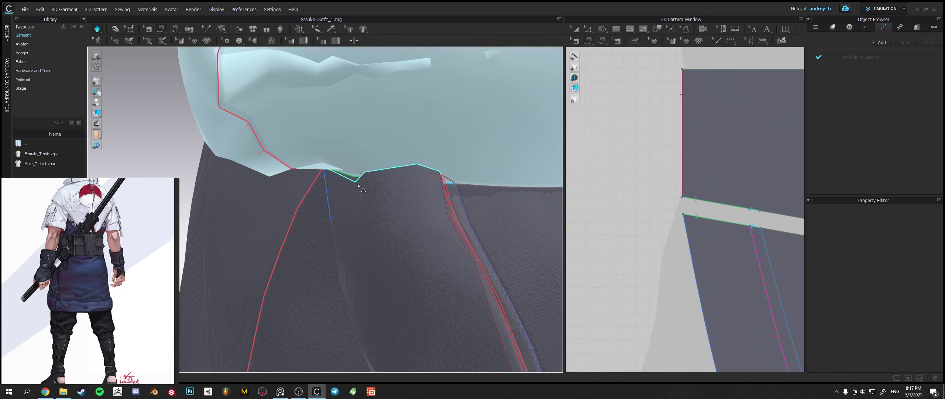
{"action": "scroll", "coordinate": [744, 247], "scroll_direction": "down", "scroll_amount": 8}
{"action": "middle_click_drag", "start_coordinate": [709, 262], "coordinate": [673, 224]}
{"action": "scroll", "coordinate": [689, 236], "scroll_direction": "up", "scroll_amount": 3}
{"action": "left_click", "coordinate": [715, 197]}
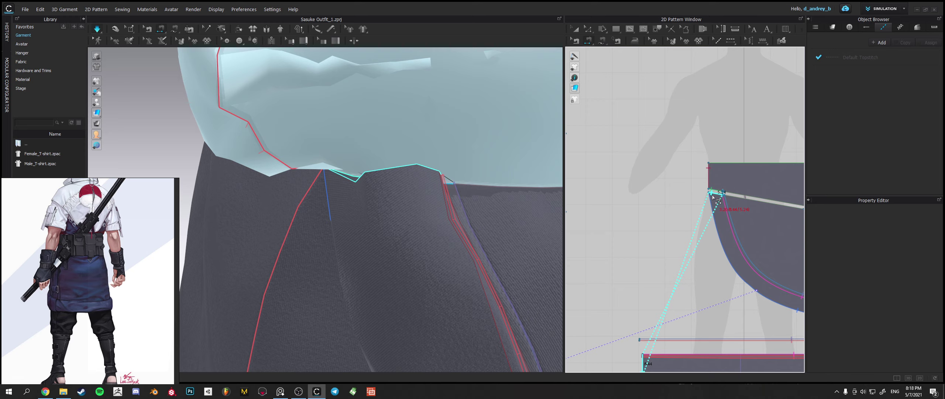
{"action": "left_click", "coordinate": [713, 197]}
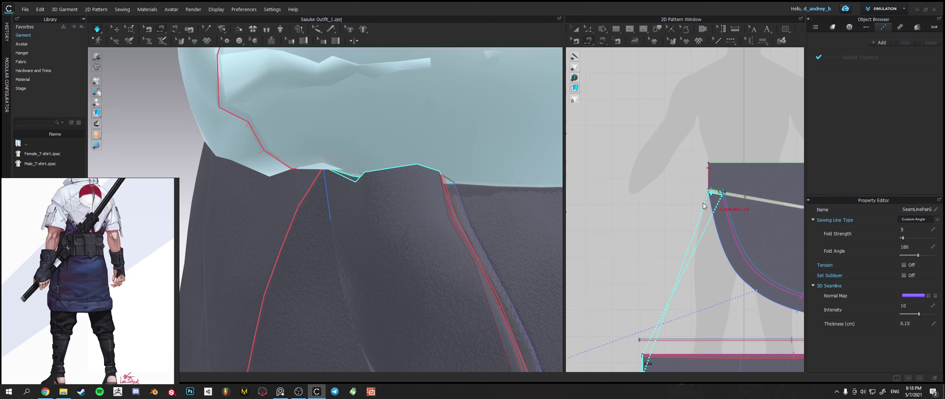
{"action": "key", "text": "space"}
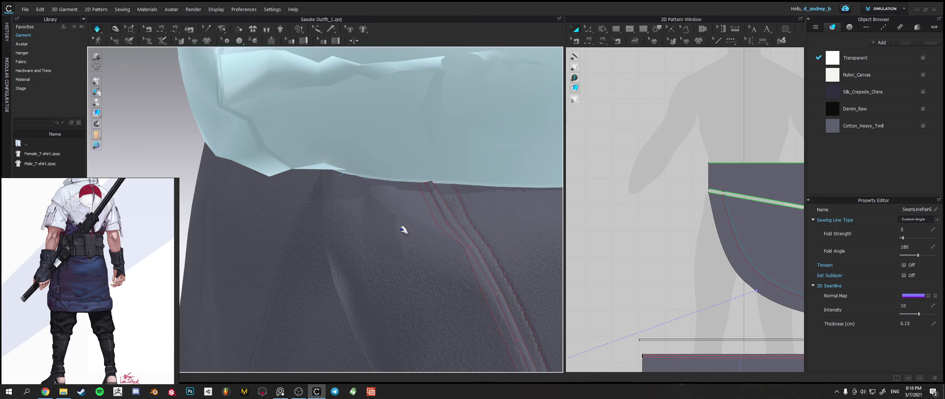
{"action": "scroll", "coordinate": [404, 229], "scroll_direction": "down", "scroll_amount": 6}
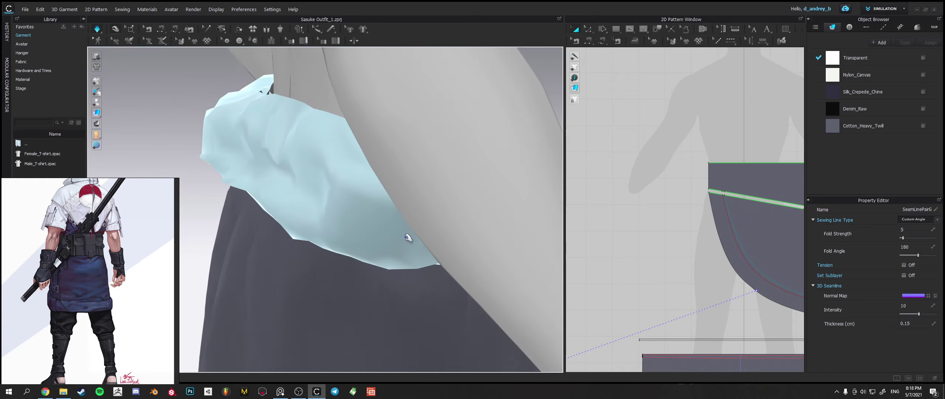
Pull the curved flap's edge band into place along the diagonal overlap while the simulation runs.
{"action": "right_click_drag", "start_coordinate": [387, 245], "coordinate": [302, 240]}
{"action": "scroll", "coordinate": [365, 196], "scroll_direction": "up", "scroll_amount": 3}
{"action": "right_click_drag", "start_coordinate": [365, 196], "coordinate": [407, 177]}
{"action": "left_click", "coordinate": [422, 175]}
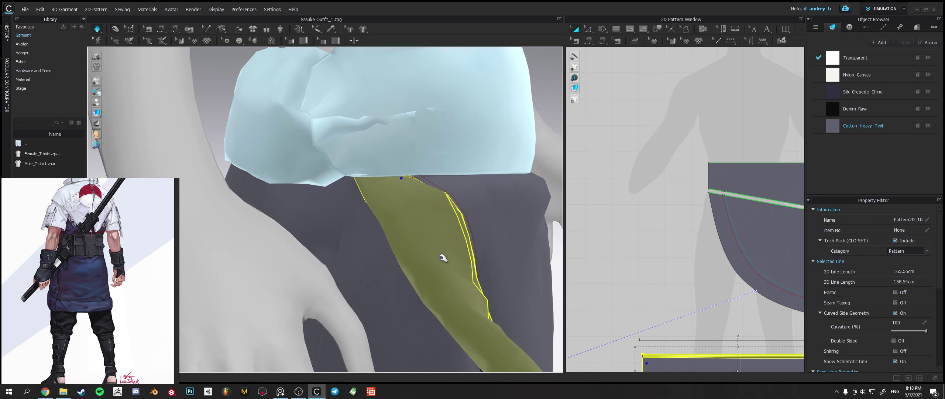
{"action": "scroll", "coordinate": [425, 198], "scroll_direction": "up", "scroll_amount": 3}
{"action": "scroll", "coordinate": [423, 196], "scroll_direction": "down", "scroll_amount": 3}
{"action": "right_click_drag", "start_coordinate": [458, 259], "coordinate": [422, 281]}
{"action": "scroll", "coordinate": [422, 281], "scroll_direction": "up", "scroll_amount": 2}
{"action": "left_click_drag", "start_coordinate": [419, 292], "coordinate": [392, 323]}
{"action": "right_click_drag", "start_coordinate": [393, 323], "coordinate": [448, 306]}
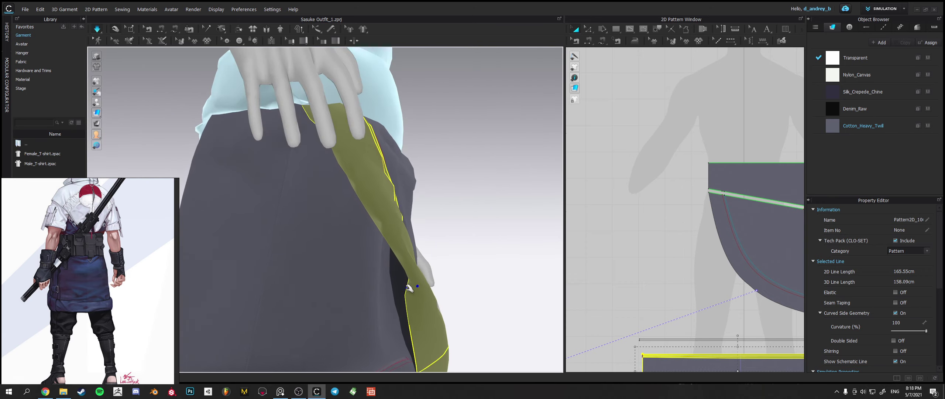
{"action": "left_click_drag", "start_coordinate": [409, 287], "coordinate": [426, 304]}
{"action": "mouse_move", "coordinate": [426, 304]}
{"action": "right_mouse_down"}
{"action": "mouse_move", "coordinate": [388, 299]}
{"action": "mouse_move", "coordinate": [416, 298]}
{"action": "right_mouse_up"}
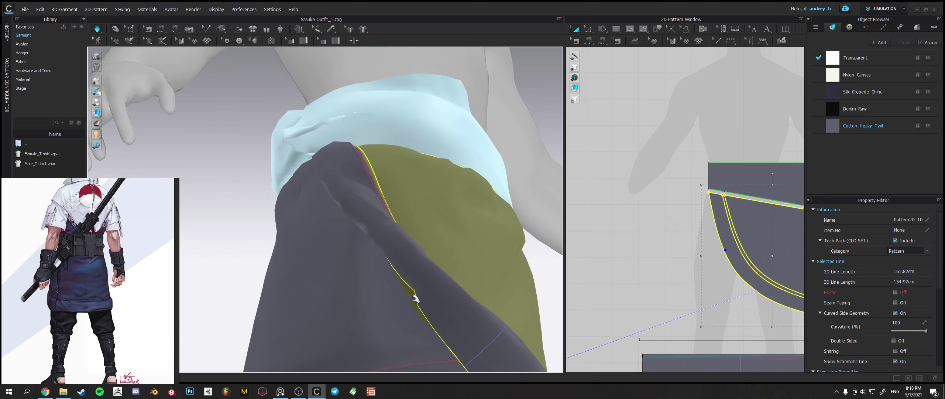
{"action": "left_click_drag", "start_coordinate": [416, 298], "coordinate": [388, 316]}
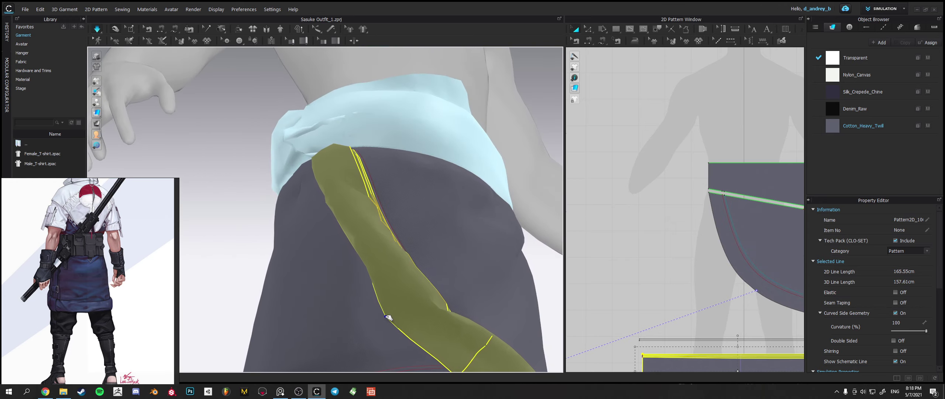
Tack the curved flap's edge band to the inner front panel beneath it and simulate.
{"action": "key", "text": "n"}
{"action": "right_click_drag", "start_coordinate": [389, 317], "coordinate": [417, 325]}
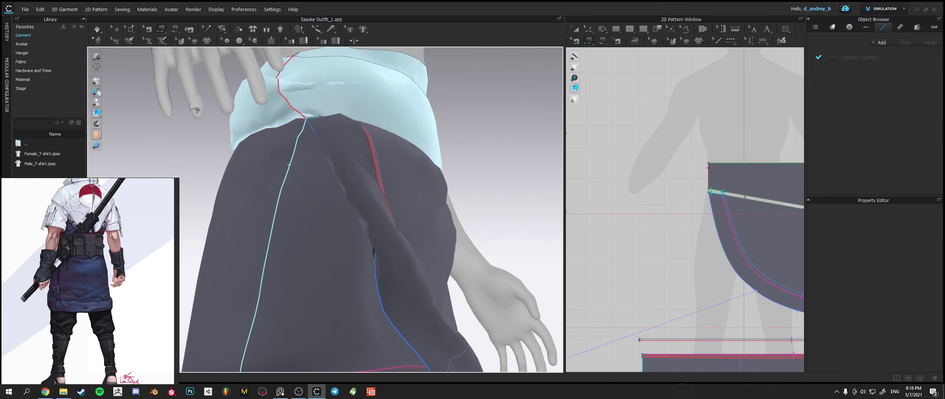
{"action": "left_click", "coordinate": [221, 29]}
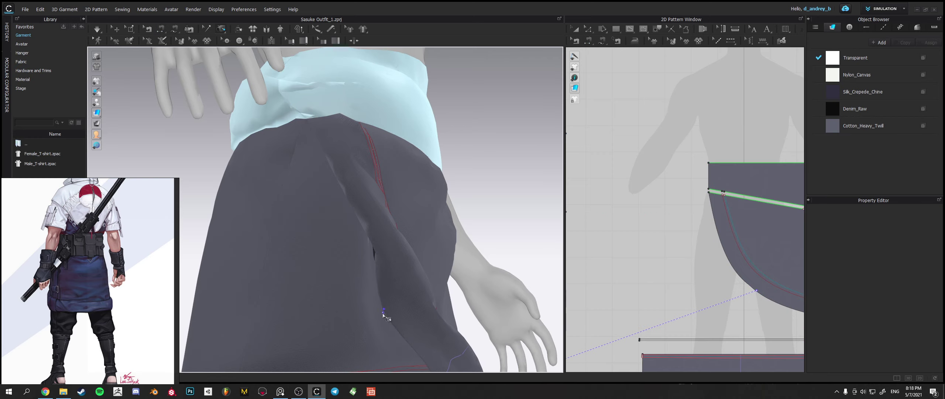
{"action": "key", "text": "space"}
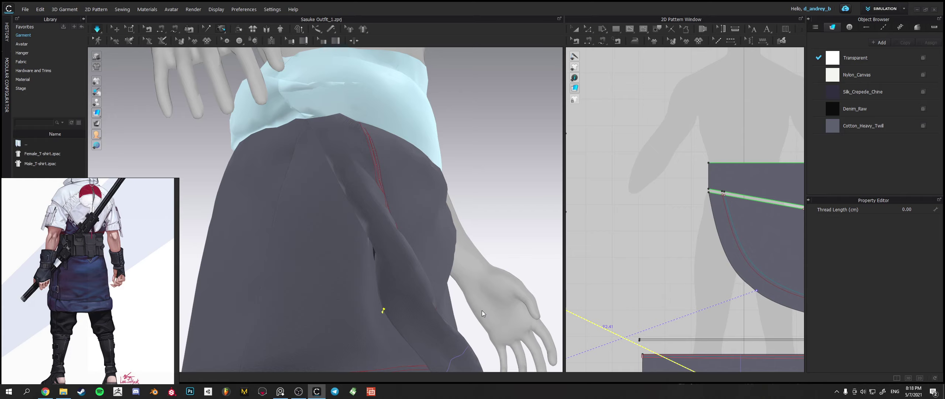
{"action": "key", "text": "q"}
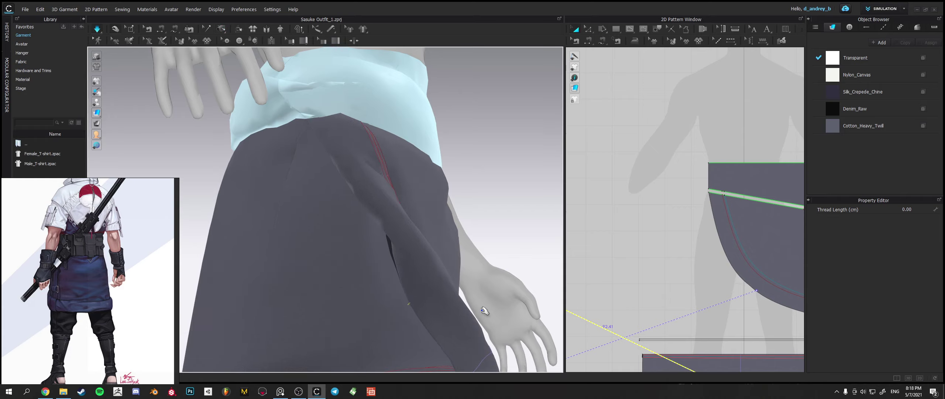
Pull the edge band against the inner front panel, add a second tack higher along the diagonal overlap and simulate.
{"action": "left_click", "coordinate": [401, 238]}
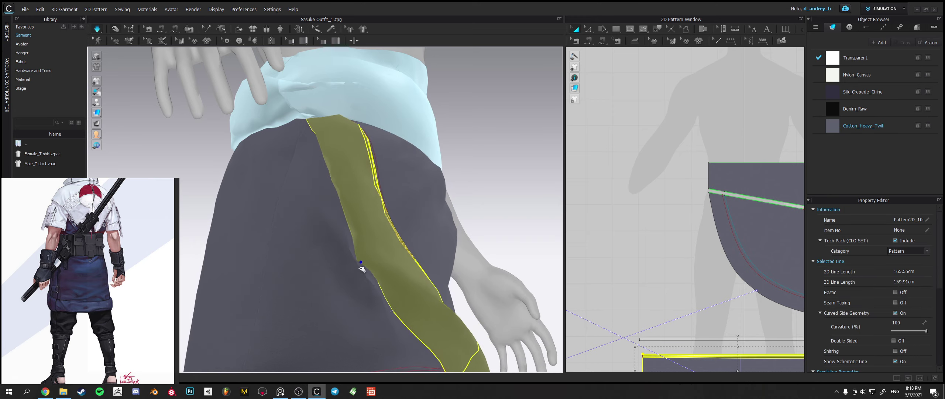
{"action": "mouse_move", "coordinate": [396, 225]}
{"action": "right_mouse_down"}
{"action": "mouse_move", "coordinate": [416, 218]}
{"action": "mouse_move", "coordinate": [386, 218]}
{"action": "right_mouse_up"}
{"action": "left_click", "coordinate": [384, 217]}
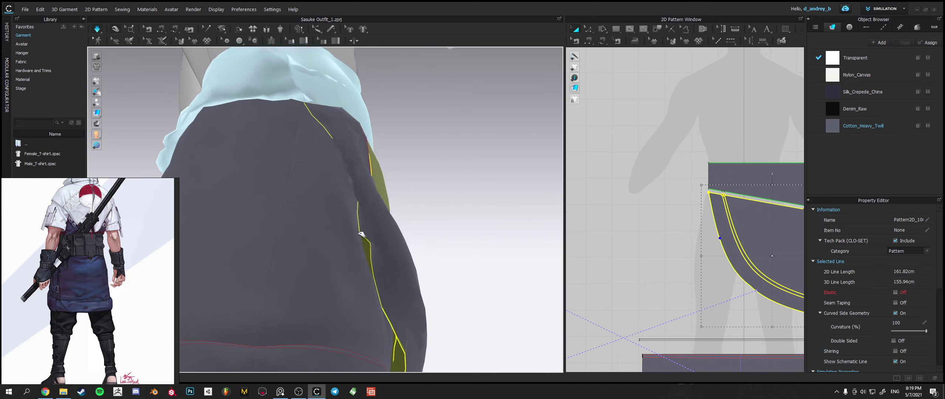
{"action": "right_click_drag", "start_coordinate": [365, 231], "coordinate": [388, 239]}
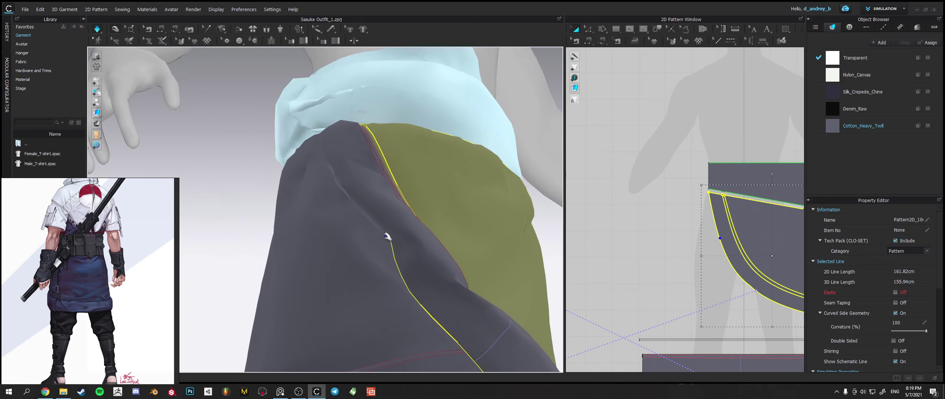
{"action": "left_click", "coordinate": [362, 233]}
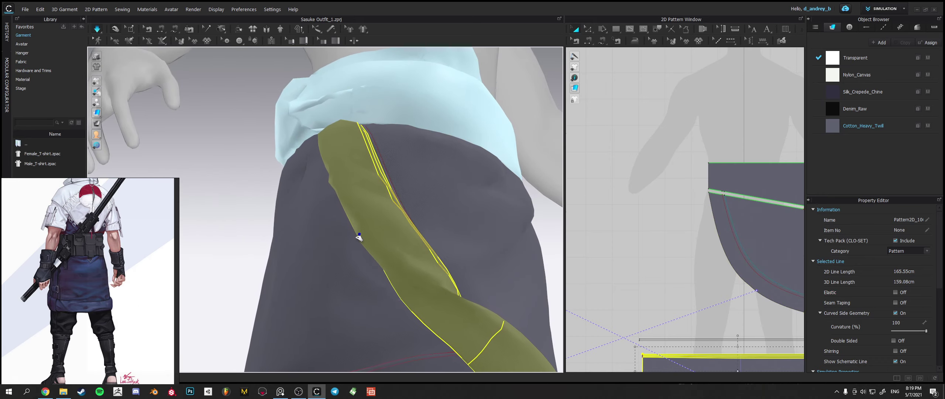
{"action": "right_click_drag", "start_coordinate": [360, 237], "coordinate": [382, 236]}
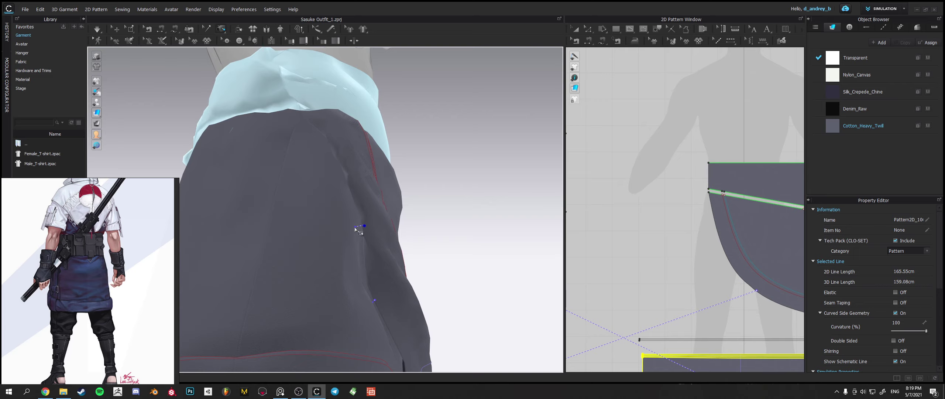
{"action": "left_click", "coordinate": [356, 228]}
{"action": "key", "text": "space"}
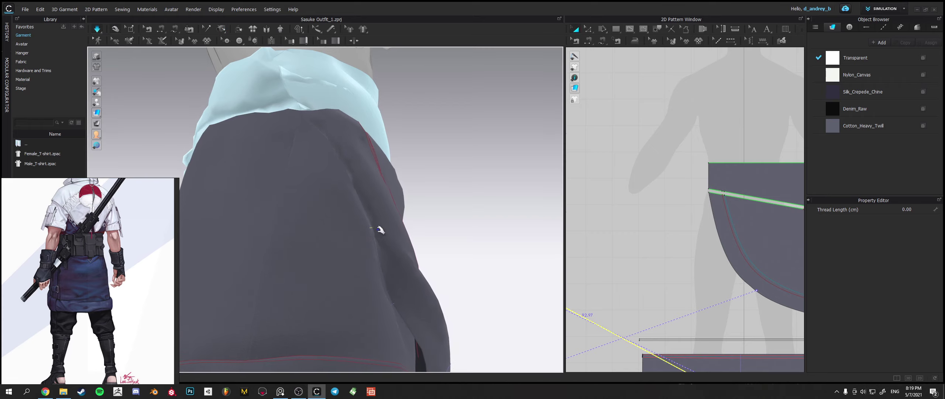
Pull the flap's edge band and the inner panel into place around the tacks and check the skirt's overall drape.
{"action": "right_click_drag", "start_coordinate": [439, 239], "coordinate": [388, 259]}
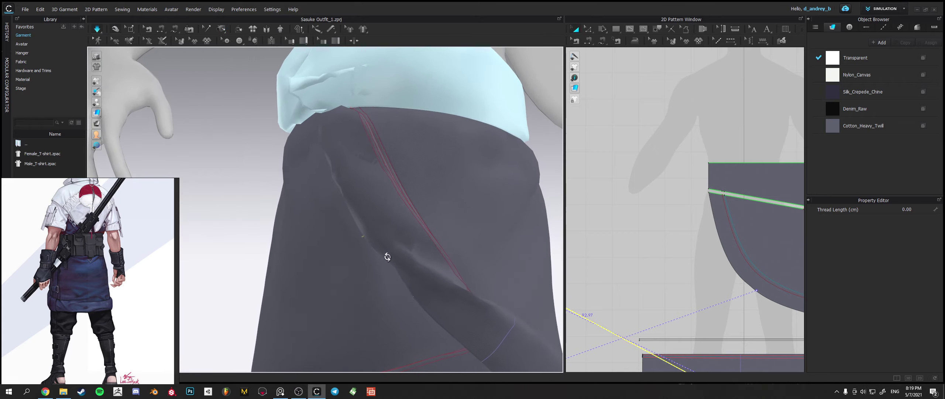
{"action": "left_click", "coordinate": [388, 275]}
{"action": "right_click_drag", "start_coordinate": [405, 283], "coordinate": [396, 270]}
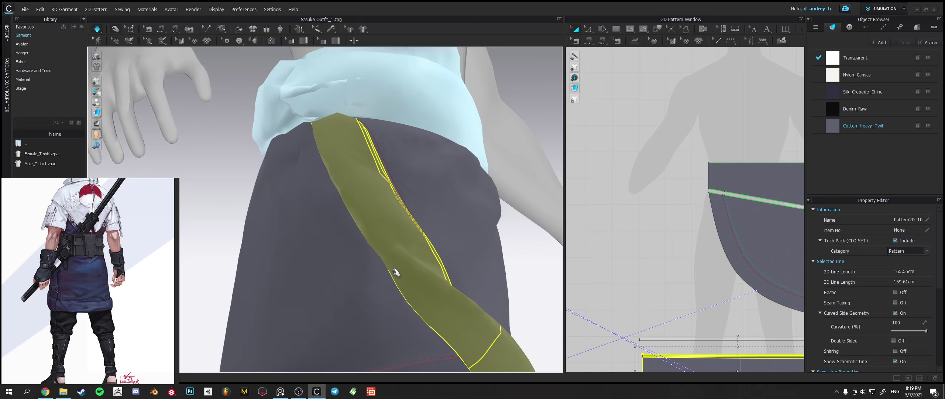
{"action": "left_click_drag", "start_coordinate": [393, 272], "coordinate": [384, 287]}
{"action": "right_click_drag", "start_coordinate": [424, 290], "coordinate": [339, 274]}
{"action": "left_click", "coordinate": [394, 278]}
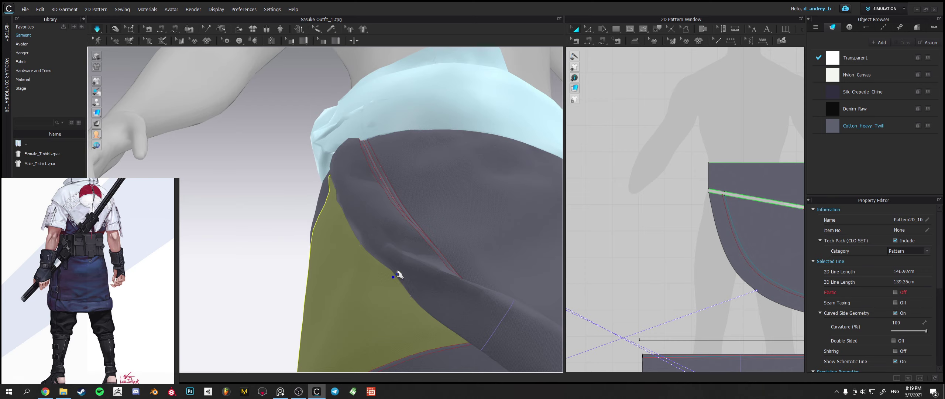
{"action": "left_click_drag", "start_coordinate": [398, 274], "coordinate": [381, 285]}
{"action": "right_click_drag", "start_coordinate": [407, 281], "coordinate": [393, 291]}
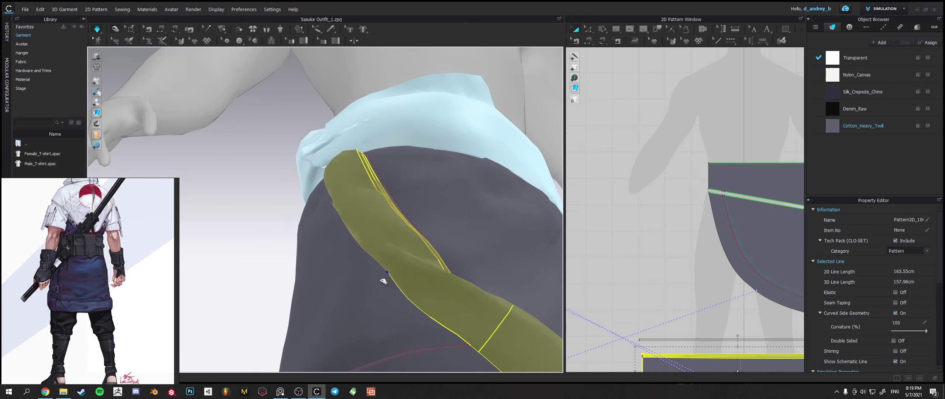
{"action": "scroll", "coordinate": [407, 287], "scroll_direction": "down", "scroll_amount": 8}
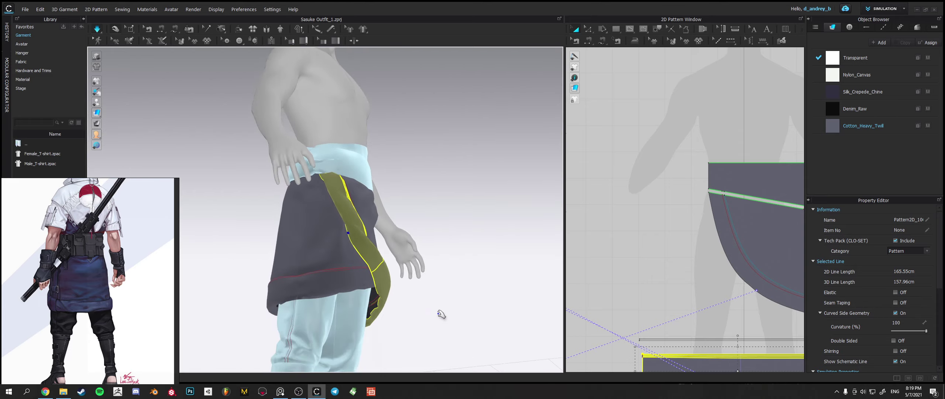
{"action": "right_click_drag", "start_coordinate": [441, 314], "coordinate": [458, 272]}
{"action": "left_click", "coordinate": [332, 222]}
{"action": "right_click_drag", "start_coordinate": [333, 222], "coordinate": [480, 165]}
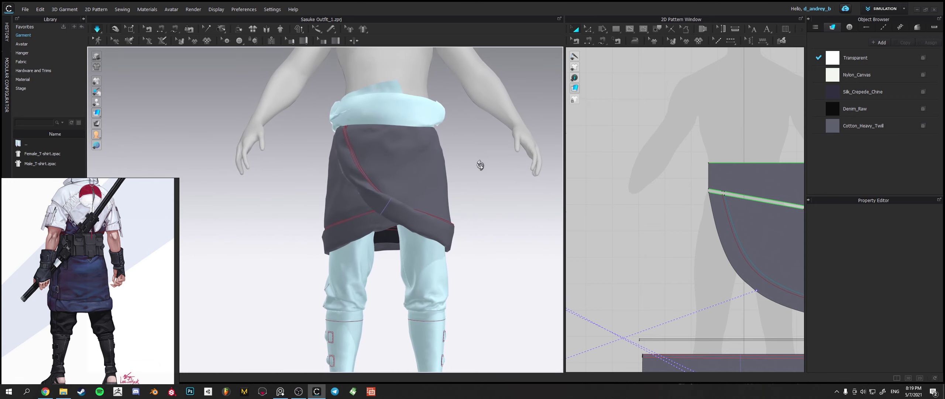
Tack the flap's edge band near its short cross seam to the inner front panel's hem band and simulate.
{"action": "left_click", "coordinate": [389, 213]}
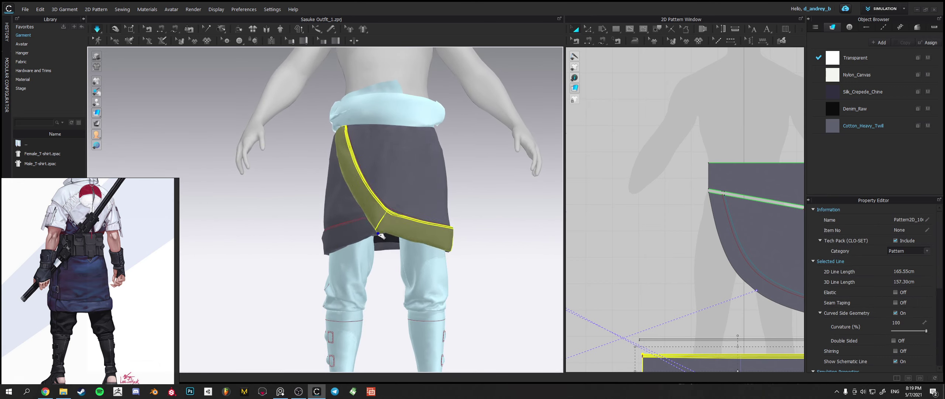
{"action": "key", "text": "f"}
{"action": "right_click_drag", "start_coordinate": [386, 236], "coordinate": [429, 175]}
{"action": "scroll", "coordinate": [388, 216], "scroll_direction": "up", "scroll_amount": 2}
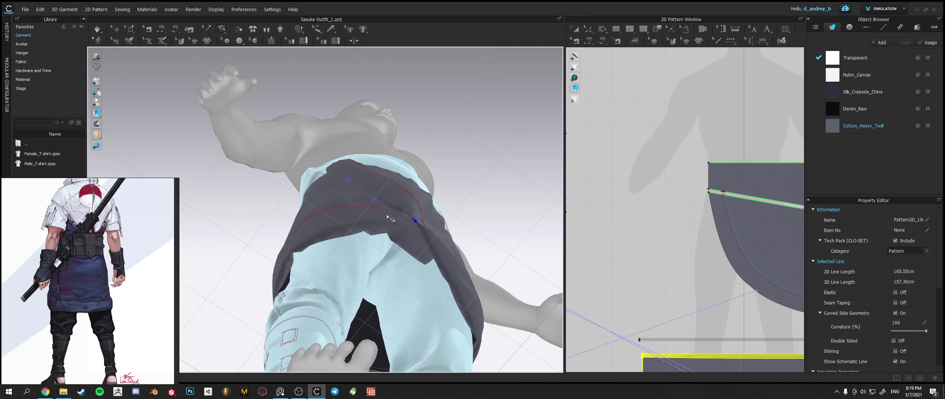
{"action": "scroll", "coordinate": [390, 218], "scroll_direction": "up", "scroll_amount": 6}
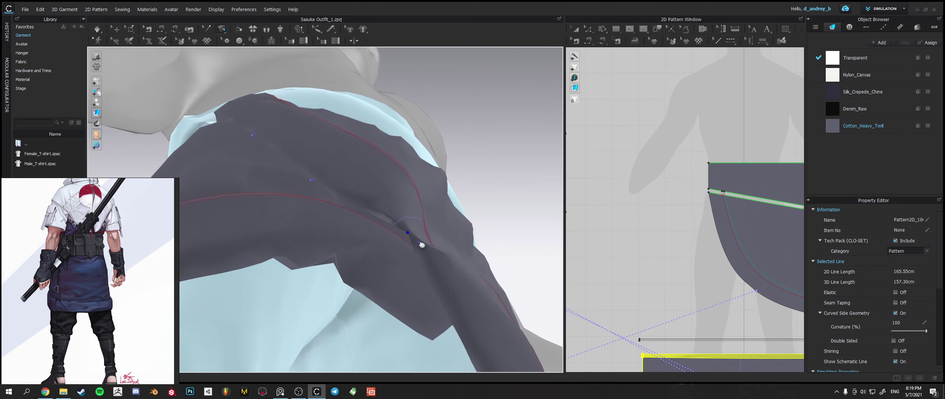
{"action": "middle_click_drag", "start_coordinate": [422, 244], "coordinate": [420, 245]}
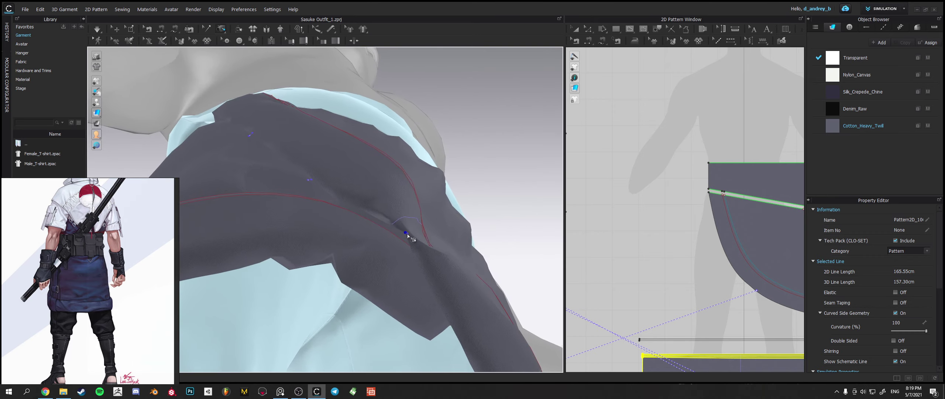
{"action": "left_click", "coordinate": [394, 251]}
{"action": "key", "text": "space"}
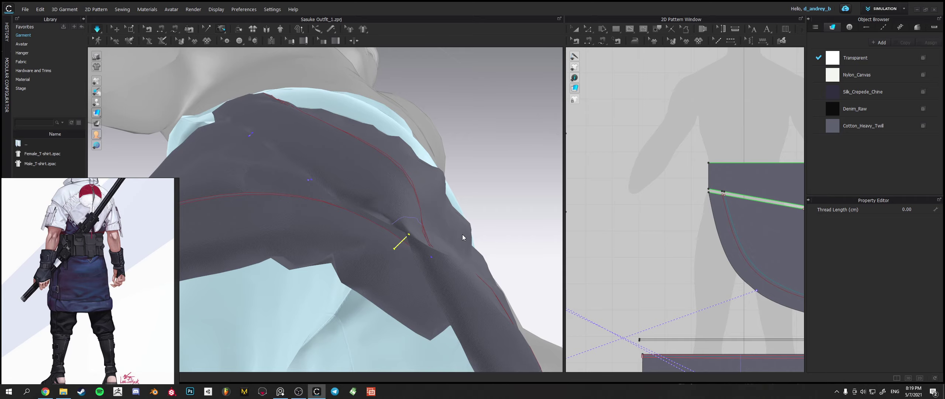
{"action": "key", "text": "q"}
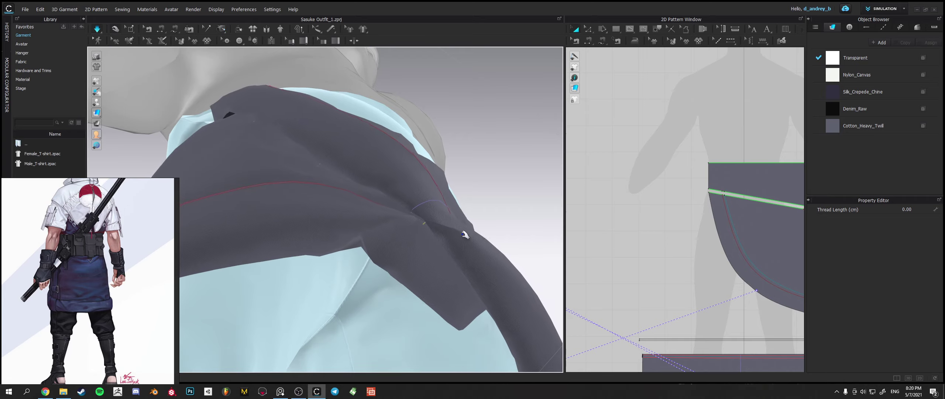
Pull the free corner of the inner front panel's hem band into place behind the curved flap.
{"action": "right_click_drag", "start_coordinate": [464, 231], "coordinate": [401, 228]}
{"action": "scroll", "coordinate": [446, 272], "scroll_direction": "up", "scroll_amount": 2}
{"action": "left_click", "coordinate": [399, 235]}
{"action": "left_click", "coordinate": [477, 245]}
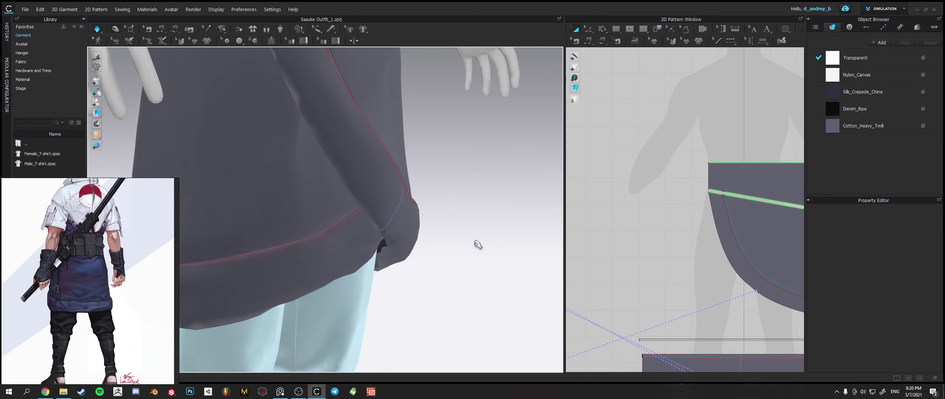
{"action": "right_click_drag", "start_coordinate": [479, 244], "coordinate": [348, 158]}
{"action": "scroll", "coordinate": [420, 248], "scroll_direction": "up", "scroll_amount": 3}
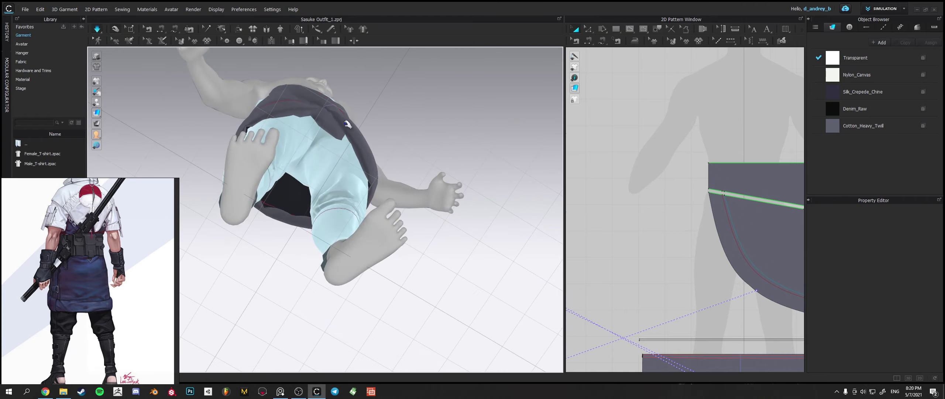
{"action": "scroll", "coordinate": [349, 125], "scroll_direction": "down", "scroll_amount": 3}
{"action": "middle_click_drag", "start_coordinate": [357, 116], "coordinate": [339, 269]}
{"action": "left_click", "coordinate": [334, 213]}
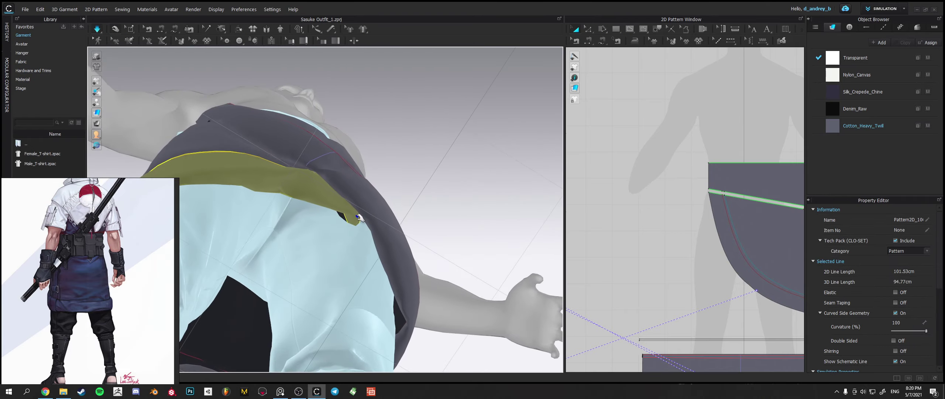
{"action": "right_click_drag", "start_coordinate": [333, 213], "coordinate": [226, 220]}
{"action": "left_click_drag", "start_coordinate": [286, 211], "coordinate": [310, 232]}
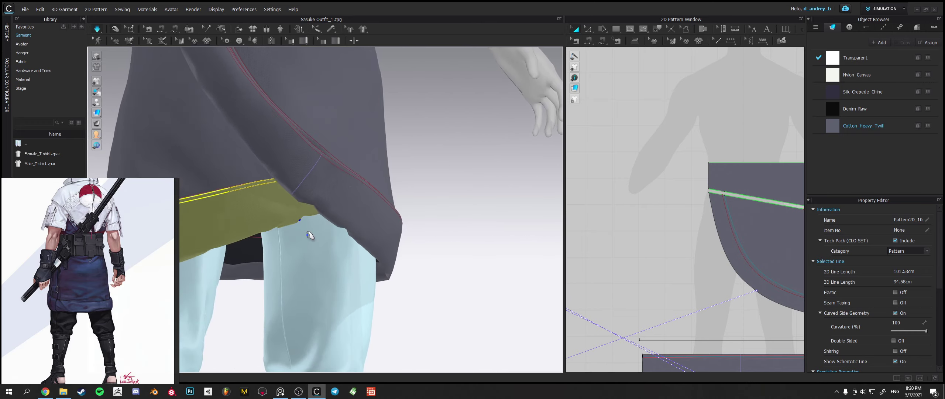
{"action": "right_click_drag", "start_coordinate": [311, 232], "coordinate": [299, 214]}
{"action": "left_click_drag", "start_coordinate": [301, 215], "coordinate": [359, 205]}
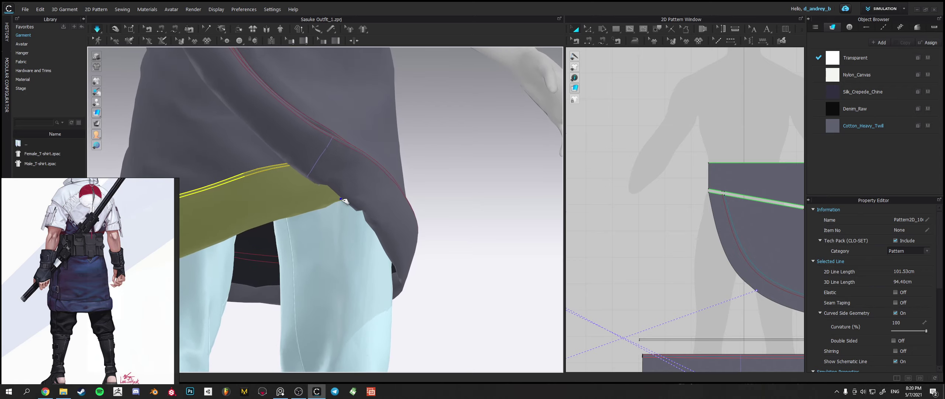
Tack the inner hem band's free corner to the inside of the curved flap and simulate.
{"action": "key", "text": "space"}
{"action": "right_click_drag", "start_coordinate": [369, 211], "coordinate": [429, 180]}
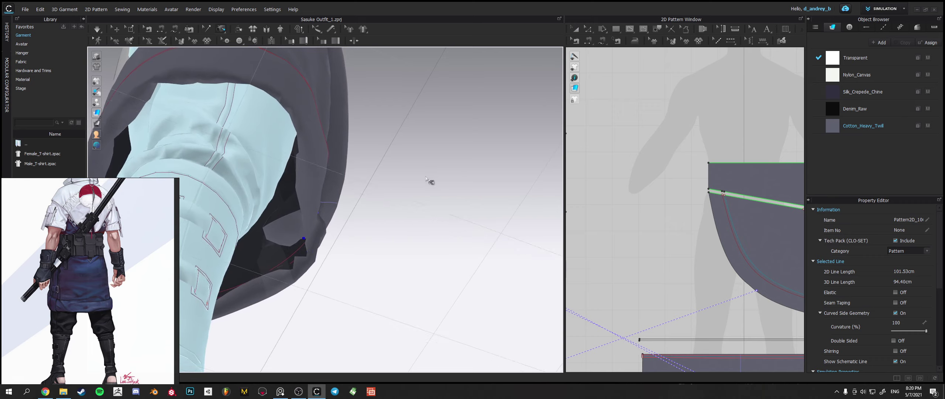
{"action": "left_click", "coordinate": [308, 240]}
{"action": "right_click_drag", "start_coordinate": [406, 252], "coordinate": [311, 291]}
{"action": "key", "text": "space"}
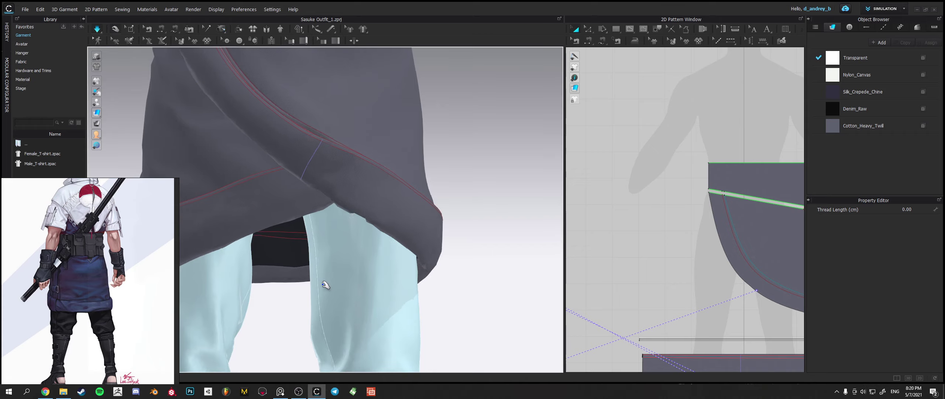
Tug the flap's edge band near its short cross seam to adjust the drape of the tacked overlap.
{"action": "scroll", "coordinate": [320, 274], "scroll_direction": "down", "scroll_amount": 3}
{"action": "middle_click_drag", "start_coordinate": [317, 271], "coordinate": [367, 288]}
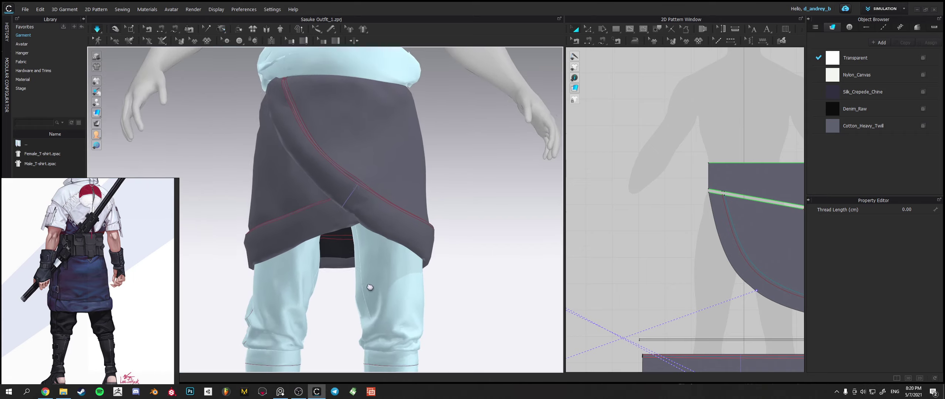
{"action": "right_click_drag", "start_coordinate": [367, 288], "coordinate": [344, 263]}
{"action": "scroll", "coordinate": [356, 230], "scroll_direction": "down", "scroll_amount": 1}
{"action": "left_click", "coordinate": [357, 215]}
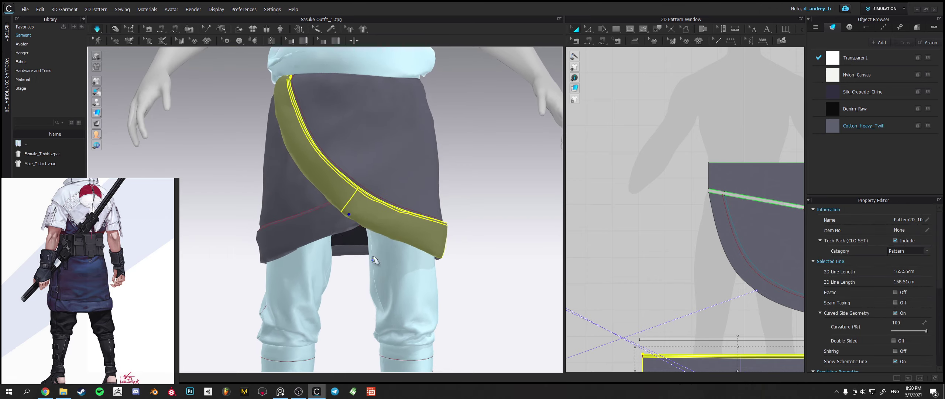
Tug the curved flap and its edge band from the side to settle their drape against the skirt.
{"action": "left_click", "coordinate": [496, 286]}
{"action": "scroll", "coordinate": [491, 292], "scroll_direction": "down", "scroll_amount": 2}
{"action": "right_click_drag", "start_coordinate": [490, 296], "coordinate": [328, 244]}
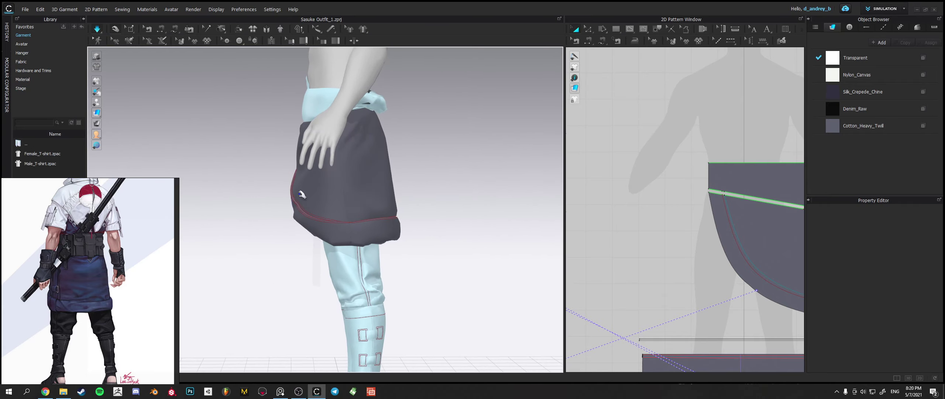
{"action": "left_click", "coordinate": [314, 193]}
{"action": "mouse_move", "coordinate": [321, 193]}
{"action": "right_mouse_down"}
{"action": "mouse_move", "coordinate": [479, 198]}
{"action": "mouse_move", "coordinate": [312, 205]}
{"action": "right_mouse_up"}
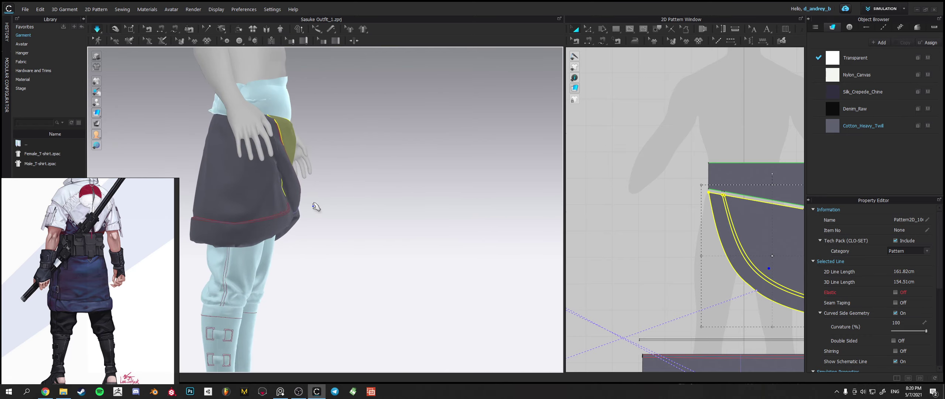
{"action": "left_click", "coordinate": [292, 215]}
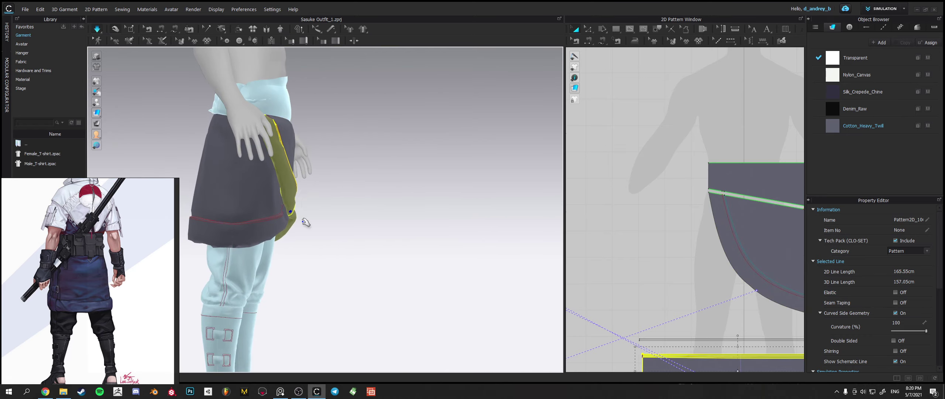
{"action": "right_click_drag", "start_coordinate": [323, 224], "coordinate": [289, 219]}
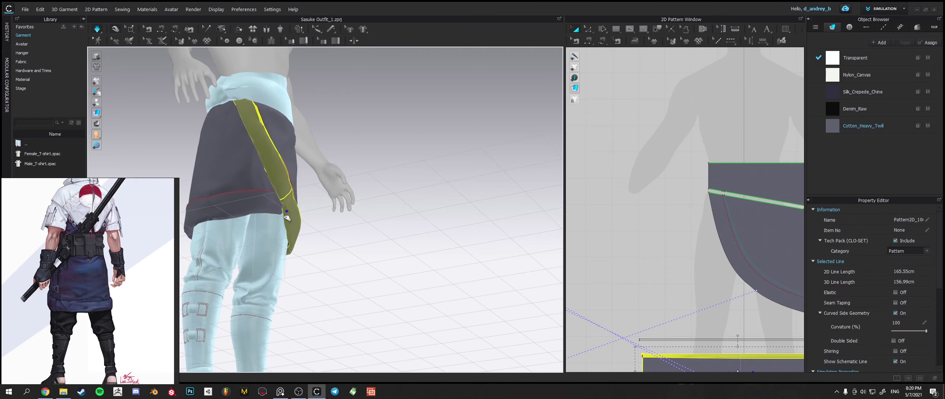
Inspect the wrap skirt's drape and overlap from the side, front and back.
{"action": "right_click_drag", "start_coordinate": [350, 237], "coordinate": [384, 247]}
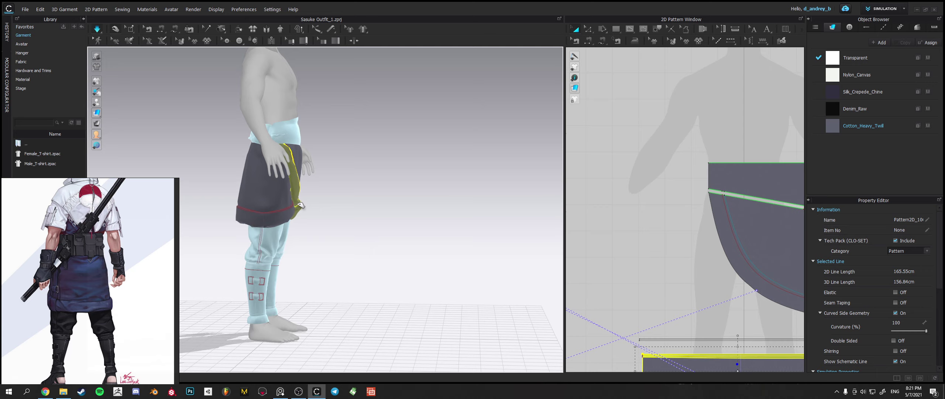
{"action": "right_click_drag", "start_coordinate": [302, 205], "coordinate": [264, 207]}
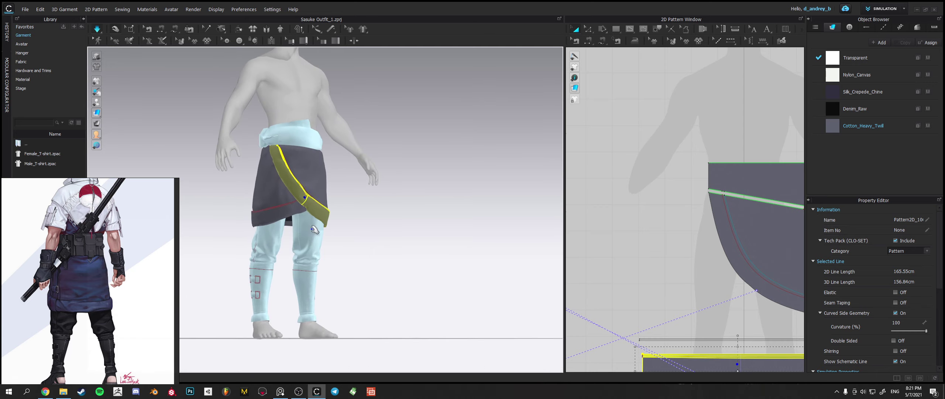
{"action": "right_click_drag", "start_coordinate": [364, 243], "coordinate": [381, 198]}
{"action": "scroll", "coordinate": [381, 198], "scroll_direction": "up", "scroll_amount": 5}
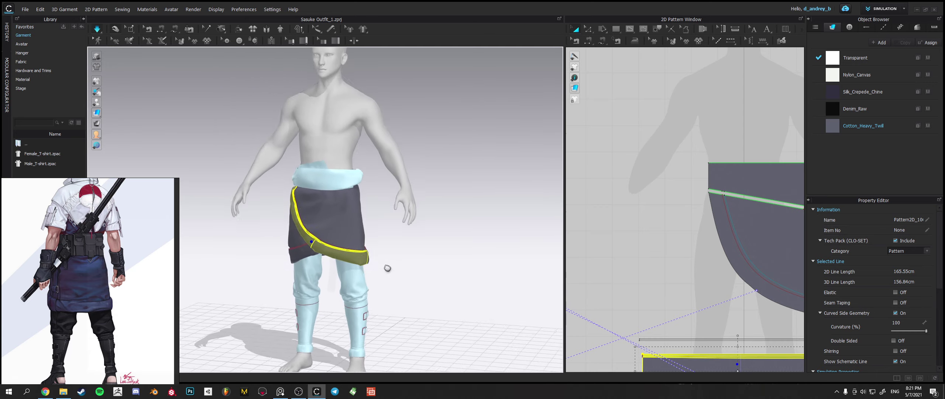
{"action": "right_click_drag", "start_coordinate": [409, 269], "coordinate": [110, 260]}
{"action": "right_click_drag", "start_coordinate": [282, 264], "coordinate": [357, 271]}
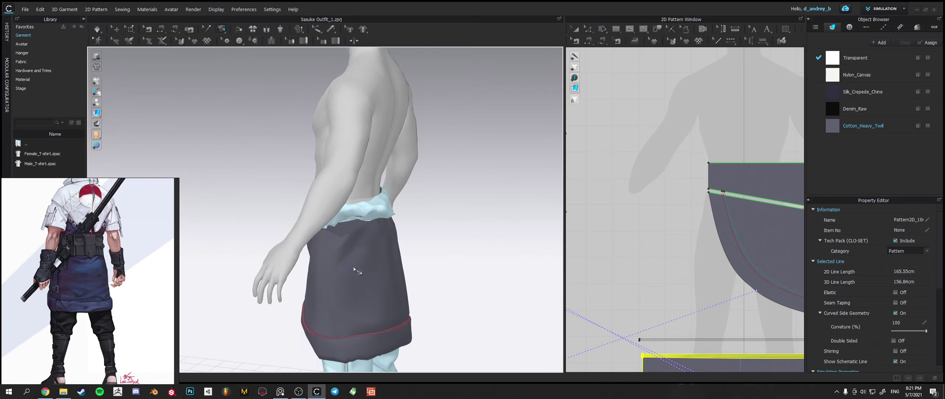
{"action": "middle_click_drag", "start_coordinate": [383, 270], "coordinate": [392, 254]}
{"action": "right_click_drag", "start_coordinate": [392, 254], "coordinate": [436, 251]}
{"action": "scroll", "coordinate": [379, 234], "scroll_direction": "down", "scroll_amount": 2}
{"action": "scroll", "coordinate": [377, 230], "scroll_direction": "down", "scroll_amount": 1}
{"action": "middle_click_drag", "start_coordinate": [368, 211], "coordinate": [352, 211]}
Delete the upper waist panels above the curved flap, the back panel and the inner front panel.
{"action": "left_click", "coordinate": [115, 29]}
{"action": "left_click", "coordinate": [375, 179]}
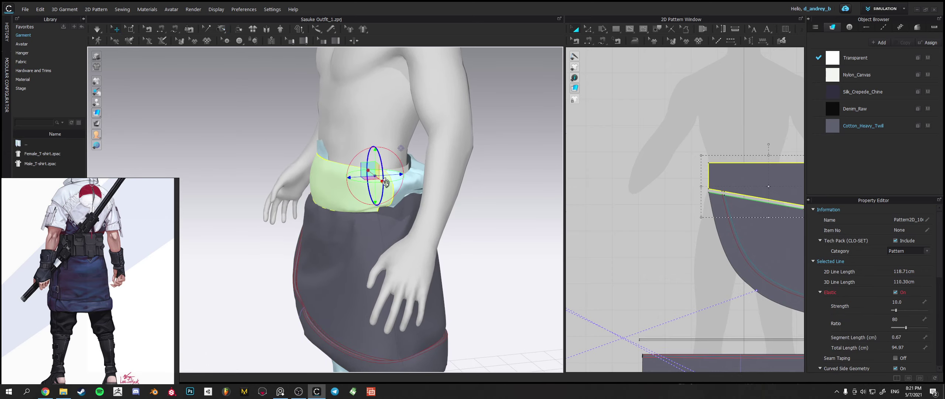
{"action": "scroll", "coordinate": [589, 205], "scroll_direction": "down", "scroll_amount": 3}
{"action": "scroll", "coordinate": [636, 210], "scroll_direction": "down", "scroll_amount": 5}
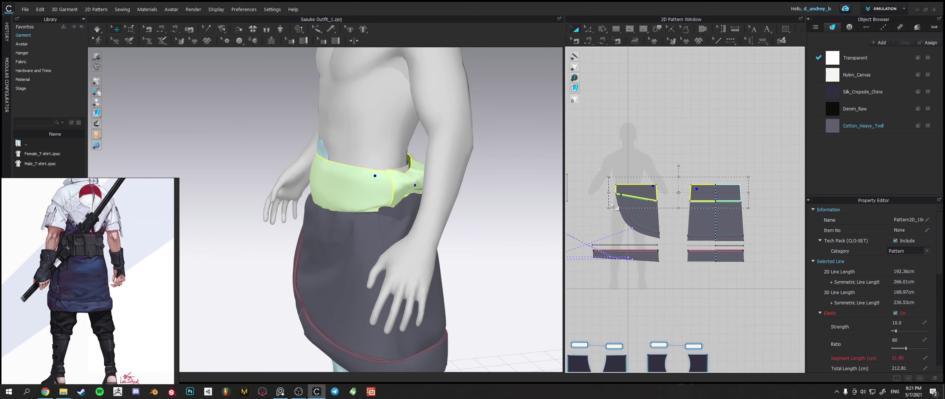
{"action": "right_click_drag", "start_coordinate": [650, 212], "coordinate": [665, 213]}
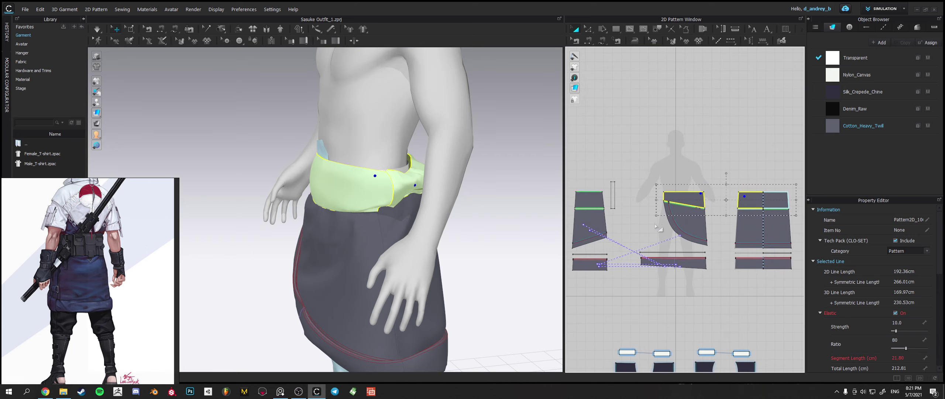
{"action": "key", "text": "space"}
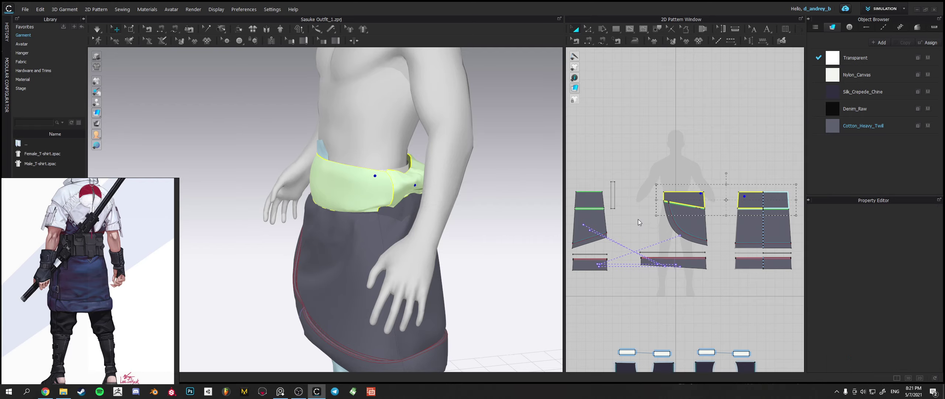
{"action": "left_click", "coordinate": [636, 220]}
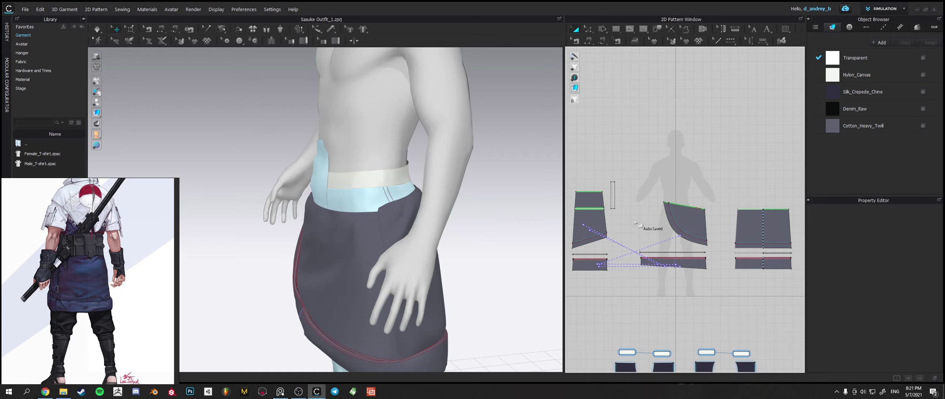
{"action": "right_click_drag", "start_coordinate": [359, 230], "coordinate": [443, 225]}
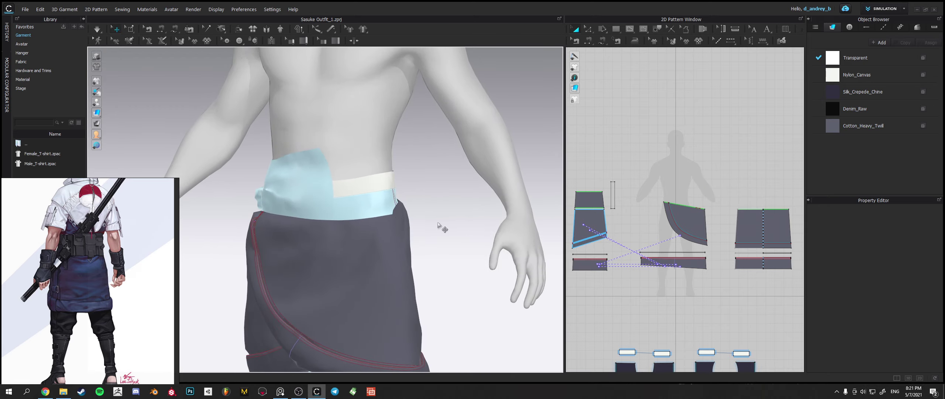
{"action": "left_click", "coordinate": [584, 200]}
{"action": "key", "text": "Delete"}
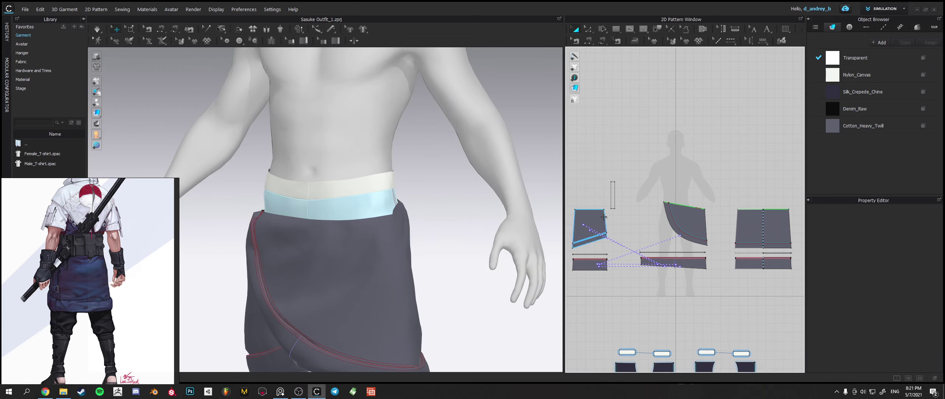
Draw a new rectangular strip about 9 cm tall above the inner front panel, roughly as wide as its upper edge.
{"action": "middle_click_drag", "start_coordinate": [609, 211], "coordinate": [633, 202]}
{"action": "mouse_move", "coordinate": [351, 234]}
{"action": "right_mouse_down"}
{"action": "mouse_move", "coordinate": [376, 234]}
{"action": "mouse_move", "coordinate": [363, 230]}
{"action": "right_mouse_up"}
{"action": "scroll", "coordinate": [380, 238], "scroll_direction": "down", "scroll_amount": 3}
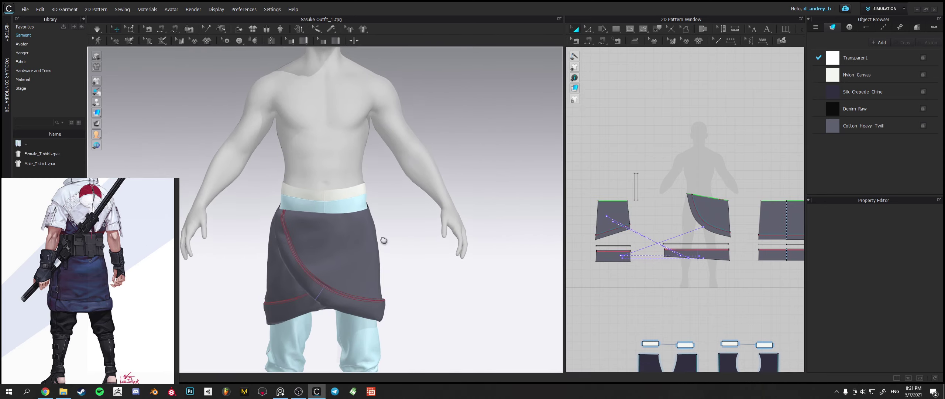
{"action": "middle_click_drag", "start_coordinate": [384, 240], "coordinate": [388, 218]}
{"action": "right_click_drag", "start_coordinate": [387, 218], "coordinate": [330, 223]}
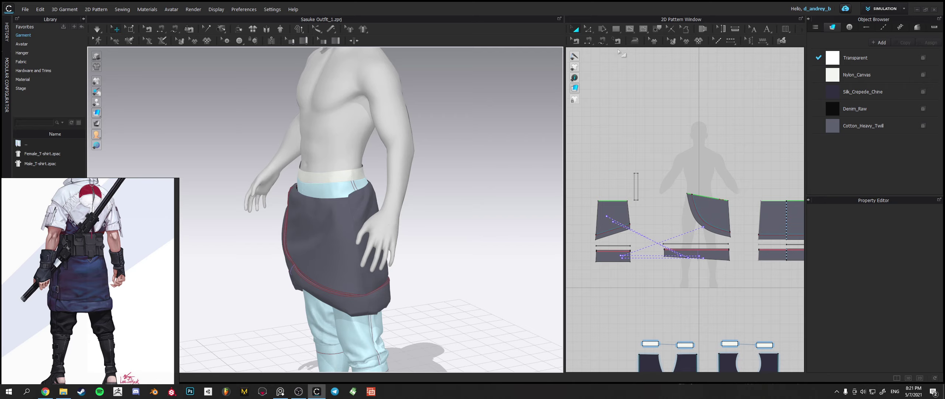
{"action": "left_click", "coordinate": [616, 30]}
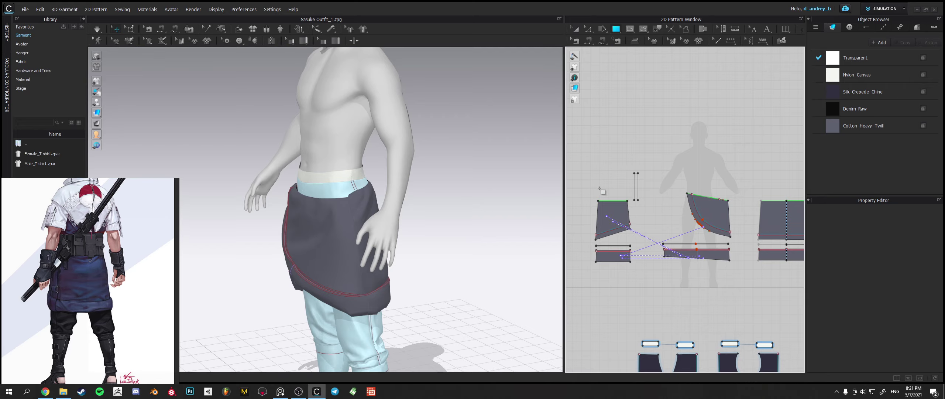
{"action": "left_click_drag", "start_coordinate": [618, 196], "coordinate": [628, 197]}
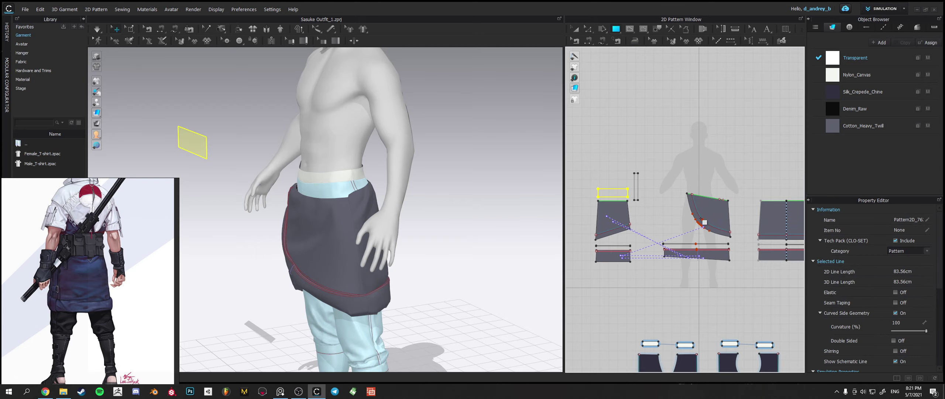
Move the new rectangular strip further up, clear of the inner front panel in the pattern layout.
{"action": "middle_click_drag", "start_coordinate": [701, 218], "coordinate": [655, 209]}
{"action": "scroll", "coordinate": [657, 211], "scroll_direction": "up", "scroll_amount": 2}
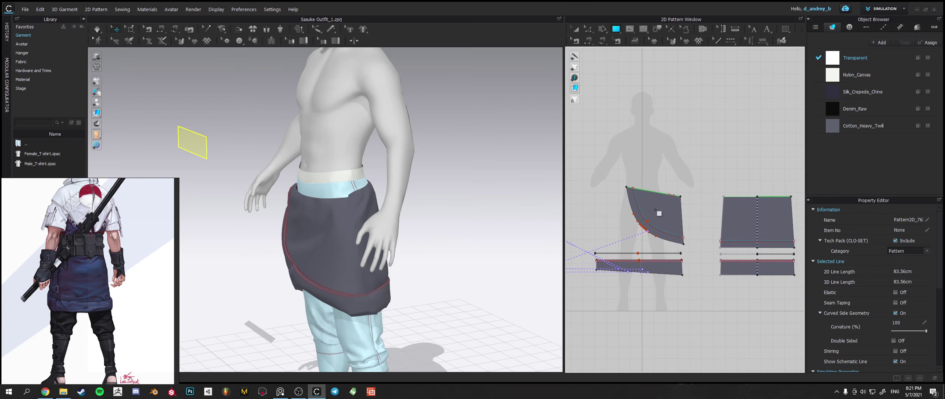
{"action": "scroll", "coordinate": [643, 171], "scroll_direction": "down", "scroll_amount": 3}
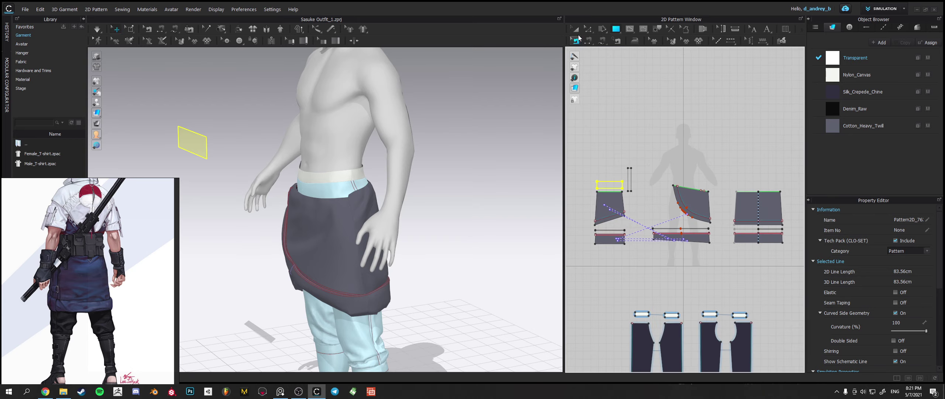
{"action": "left_click", "coordinate": [578, 33]}
{"action": "left_click_drag", "start_coordinate": [603, 186], "coordinate": [603, 133]}
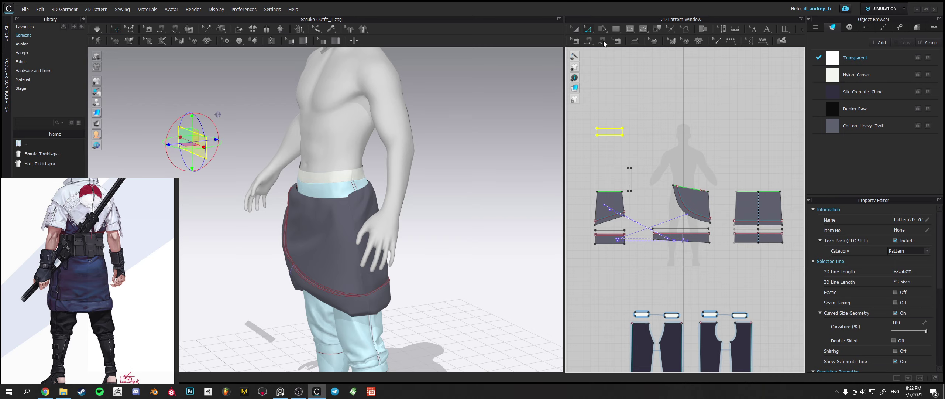
Assign the Cotton_Heavy_Twill fabric to the new rectangular strip.
{"action": "left_click", "coordinate": [623, 132]}
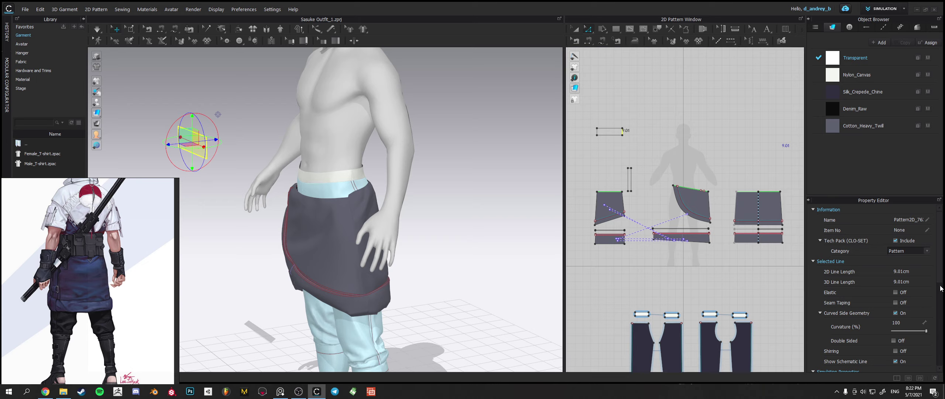
{"action": "scroll", "coordinate": [942, 288], "scroll_direction": "down", "scroll_amount": 5}
{"action": "left_click", "coordinate": [911, 324]}
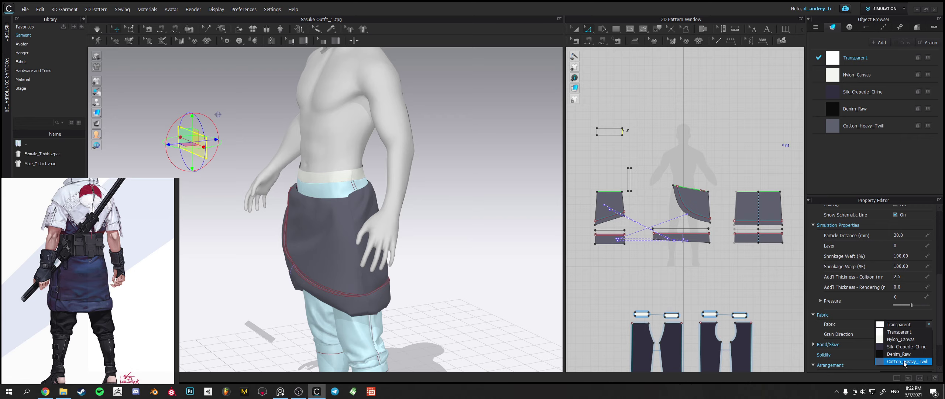
{"action": "left_click", "coordinate": [904, 347]}
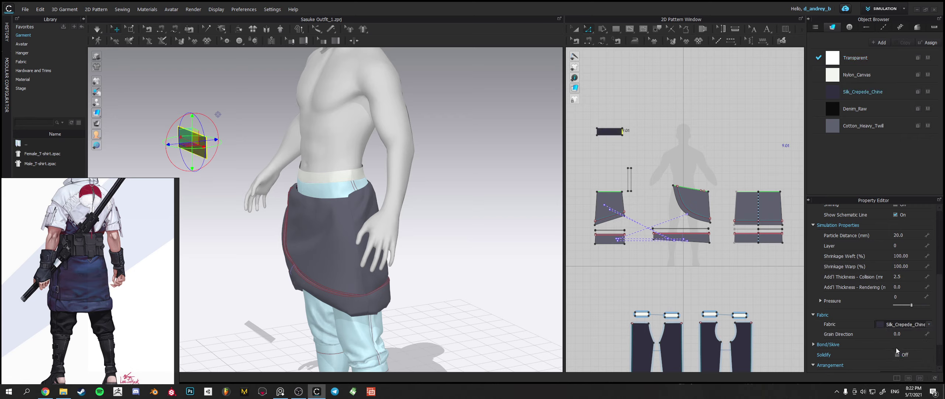
{"action": "left_click", "coordinate": [929, 324]}
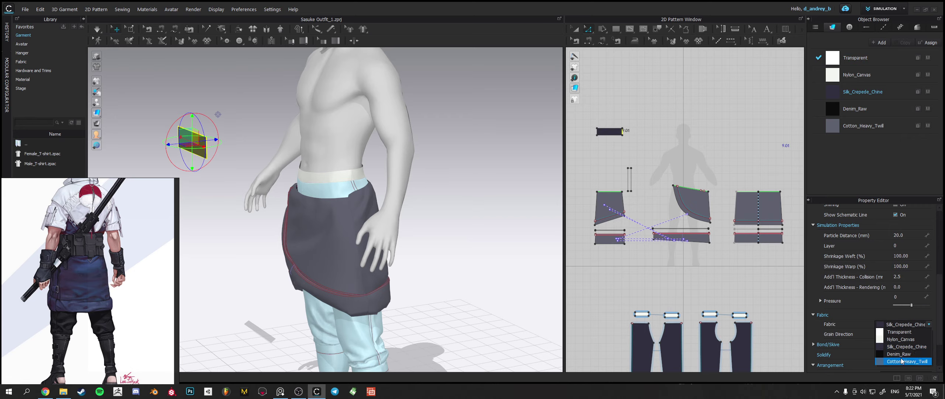
{"action": "left_click", "coordinate": [905, 363]}
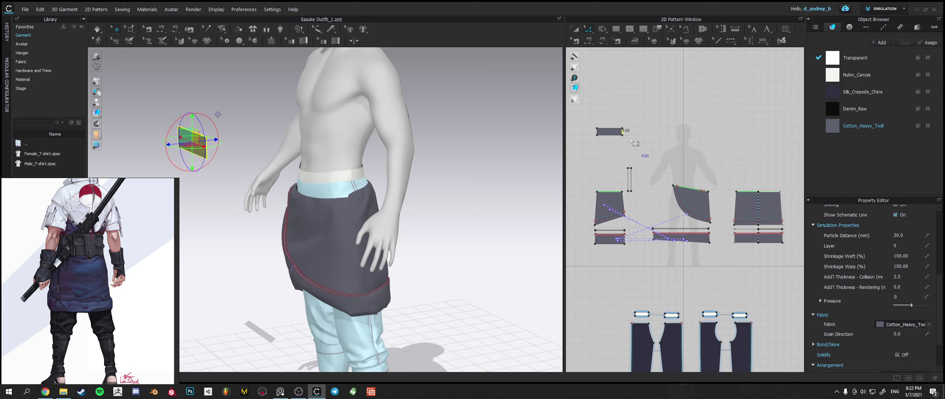
Try unfolding the strip across its short edge with symmetric editing and sewing and moving it to the waist; undo both.
{"action": "right_click", "coordinate": [623, 132]}
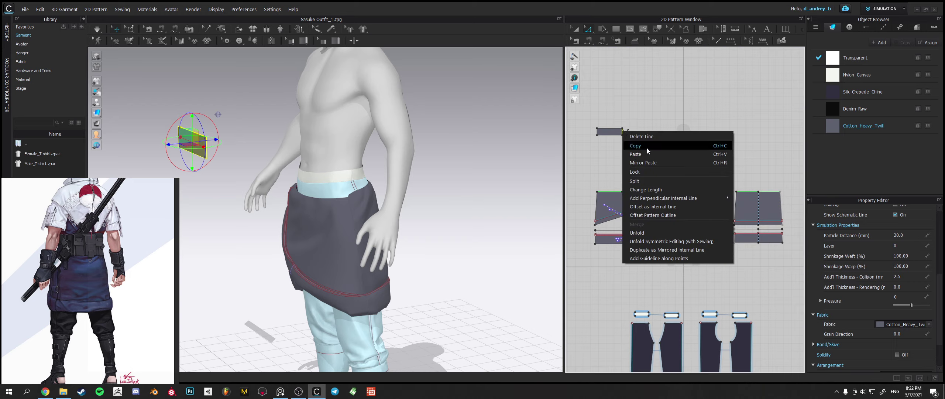
{"action": "left_click", "coordinate": [655, 242]}
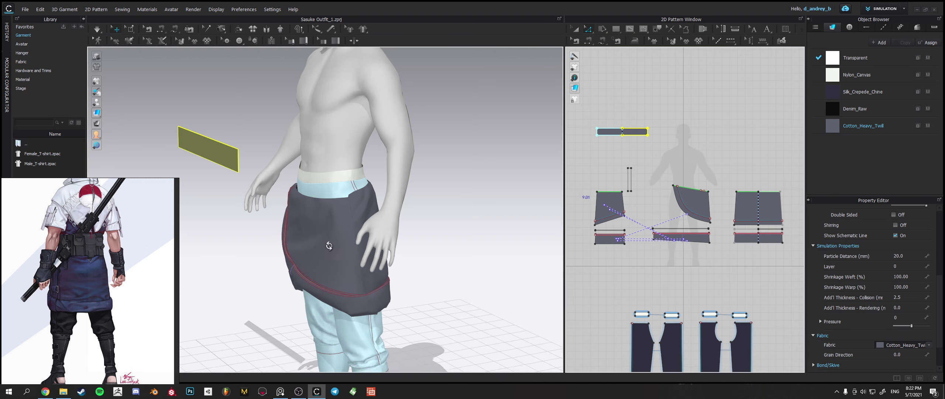
{"action": "right_click_drag", "start_coordinate": [329, 246], "coordinate": [279, 180]}
{"action": "left_click", "coordinate": [275, 153]}
{"action": "left_click_drag", "start_coordinate": [275, 153], "coordinate": [475, 175]}
{"action": "right_click_drag", "start_coordinate": [476, 176], "coordinate": [369, 190]}
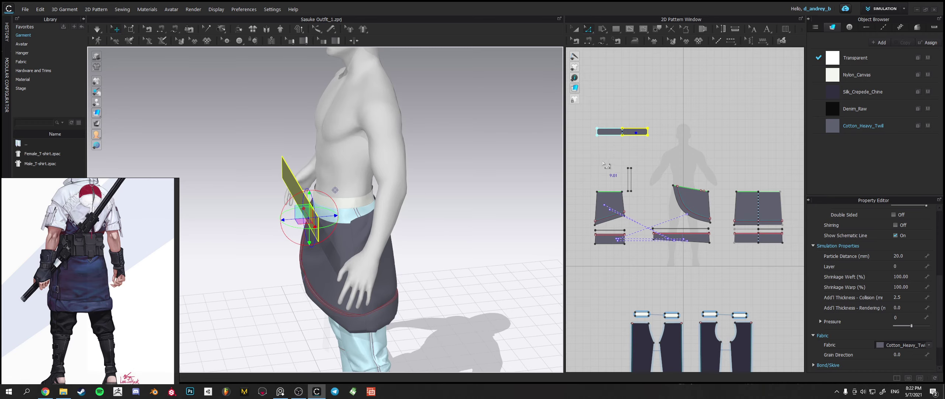
{"action": "key", "text": "ctrl+z"}
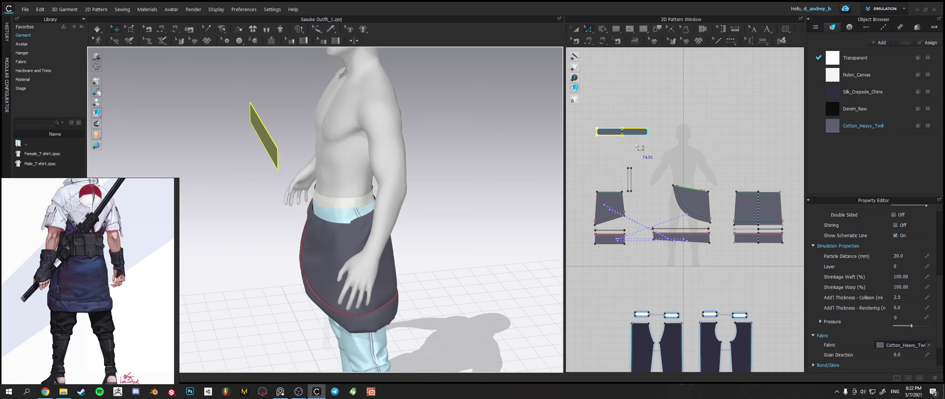
{"action": "left_click_drag", "start_coordinate": [637, 141], "coordinate": [632, 142]}
Move the short rectangular strip in front of the avatar's waist, just above the skirt.
{"action": "left_click", "coordinate": [257, 125]}
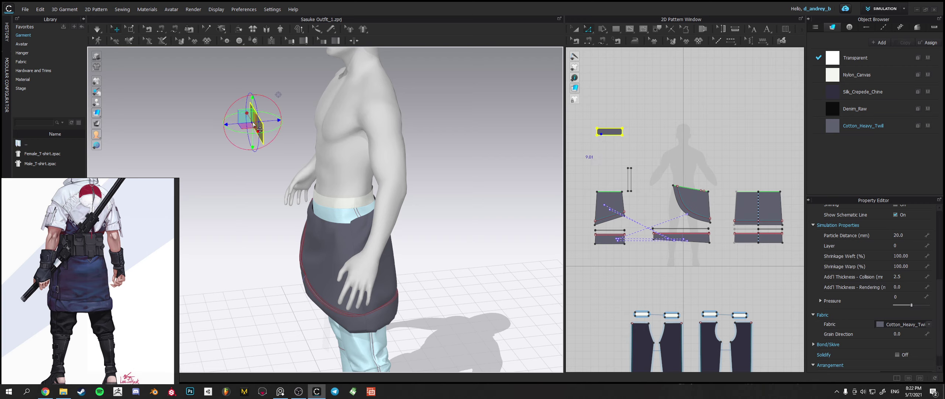
{"action": "right_click_drag", "start_coordinate": [247, 121], "coordinate": [288, 130]}
{"action": "left_click_drag", "start_coordinate": [275, 124], "coordinate": [476, 147]}
{"action": "right_click_drag", "start_coordinate": [515, 158], "coordinate": [442, 159]}
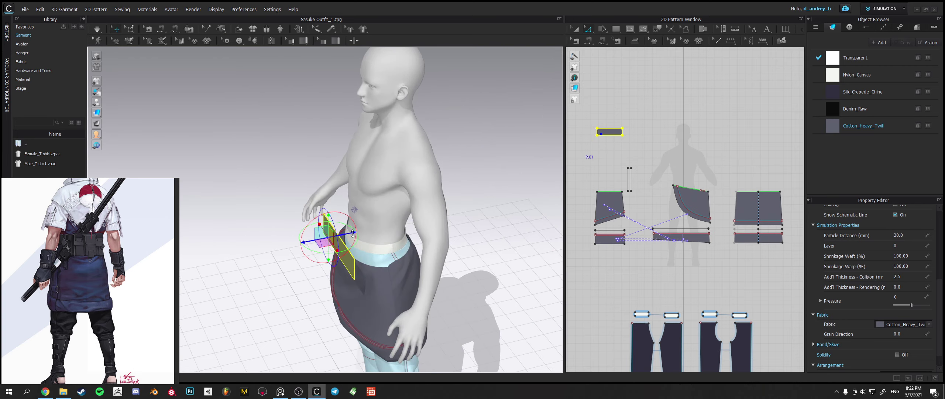
Freeze all the wrap skirt's front and back panels together with their lower hem bands.
{"action": "left_click", "coordinate": [383, 278]}
{"action": "left_click", "coordinate": [403, 306], "text": "shift"}
{"action": "right_click_drag", "start_coordinate": [397, 311], "coordinate": [465, 326]}
{"action": "left_click", "coordinate": [402, 307], "text": "shift"}
{"action": "left_click", "coordinate": [407, 310], "text": "shift"}
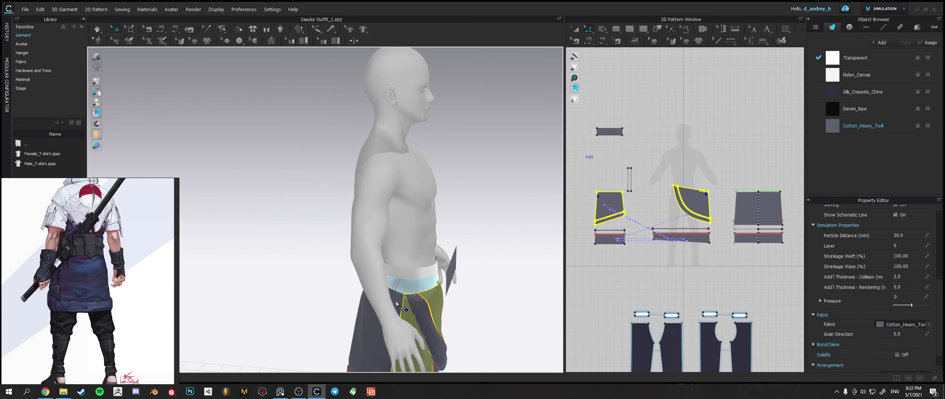
{"action": "left_click", "coordinate": [395, 301], "text": "shift"}
{"action": "left_click", "coordinate": [415, 307], "text": "shift"}
{"action": "right_click_drag", "start_coordinate": [452, 316], "coordinate": [458, 282]}
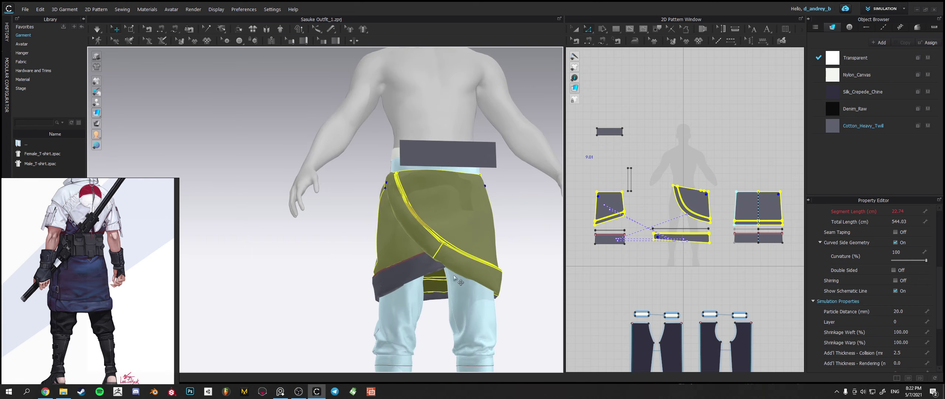
{"action": "left_click", "coordinate": [412, 280], "text": "shift"}
{"action": "right_click", "coordinate": [412, 280]}
{"action": "left_click", "coordinate": [433, 296], "text": "shift"}
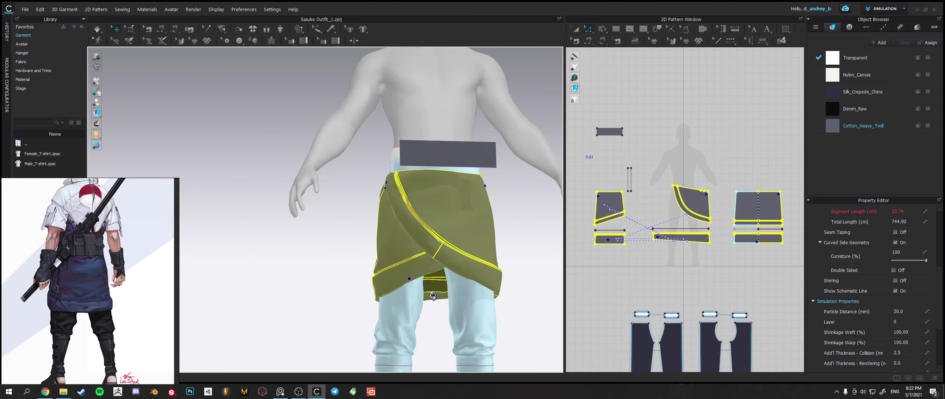
{"action": "right_click", "coordinate": [433, 294]}
{"action": "left_click", "coordinate": [458, 125]}
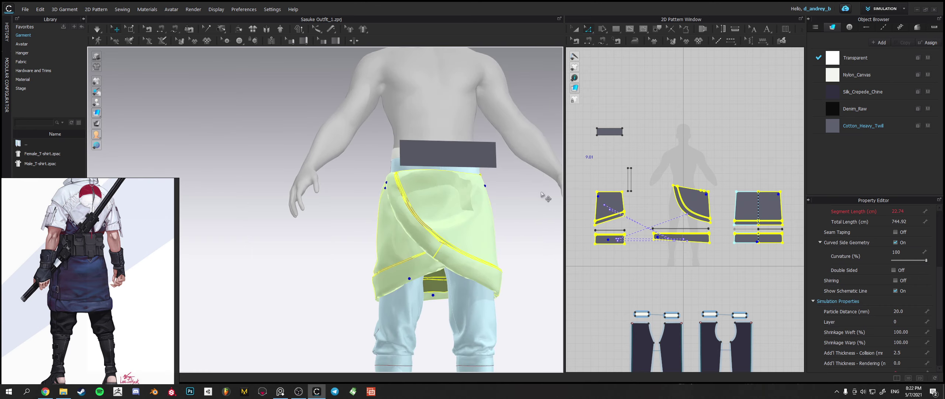
Duplicate the short waist strip and place the copy beside the original in the pattern layout.
{"action": "scroll", "coordinate": [483, 179], "scroll_direction": "down", "scroll_amount": 2}
{"action": "right_click_drag", "start_coordinate": [469, 192], "coordinate": [514, 209]}
{"action": "left_click", "coordinate": [419, 219]}
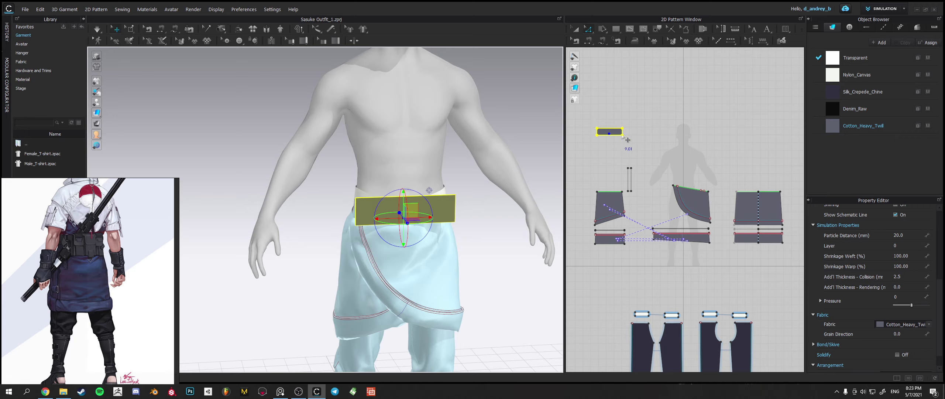
{"action": "left_click", "coordinate": [575, 29]}
{"action": "left_click", "coordinate": [602, 132]}
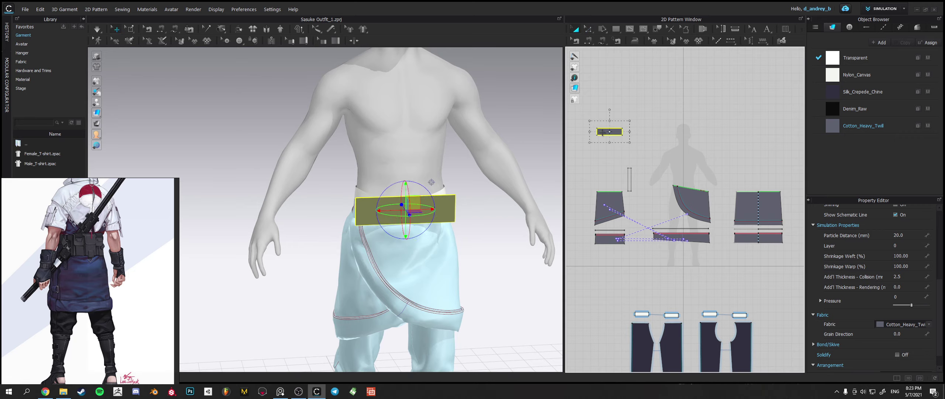
{"action": "key", "text": "ctrl+c"}
{"action": "key", "text": "ctrl+v"}
{"action": "left_click_drag", "start_coordinate": [650, 133], "coordinate": [669, 132]}
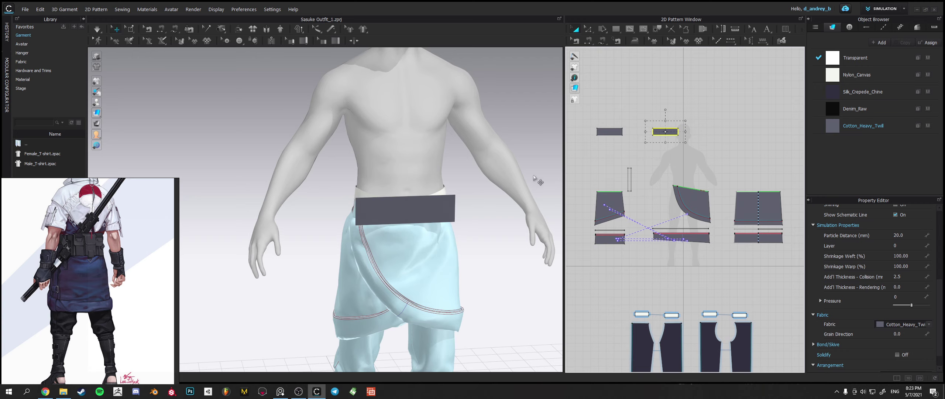
Move the duplicated strip behind the avatar's waist, opposite the front strip.
{"action": "scroll", "coordinate": [485, 198], "scroll_direction": "down", "scroll_amount": 3}
{"action": "left_click", "coordinate": [508, 202]}
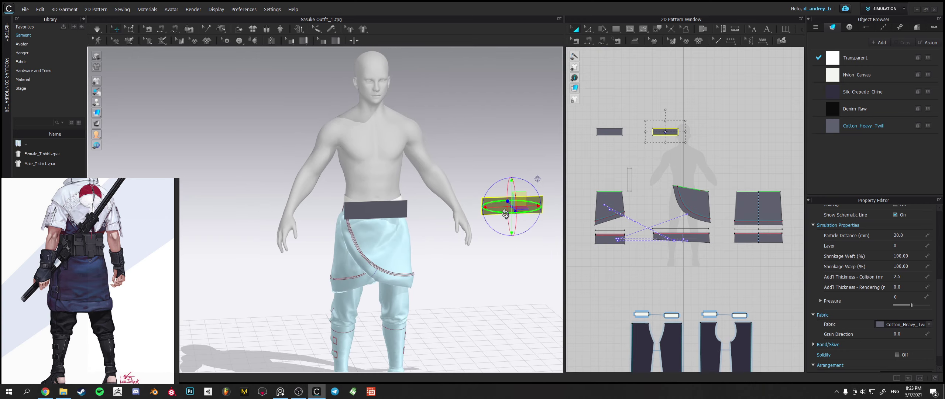
{"action": "left_click_drag", "start_coordinate": [502, 212], "coordinate": [594, 131]}
{"action": "right_click_drag", "start_coordinate": [503, 185], "coordinate": [543, 229]}
{"action": "left_click_drag", "start_coordinate": [527, 223], "coordinate": [343, 252]}
{"action": "right_click_drag", "start_coordinate": [343, 253], "coordinate": [230, 107]}
Sew the short ends of the front and rear strips together at the avatar's right side.
{"action": "left_click", "coordinate": [161, 32]}
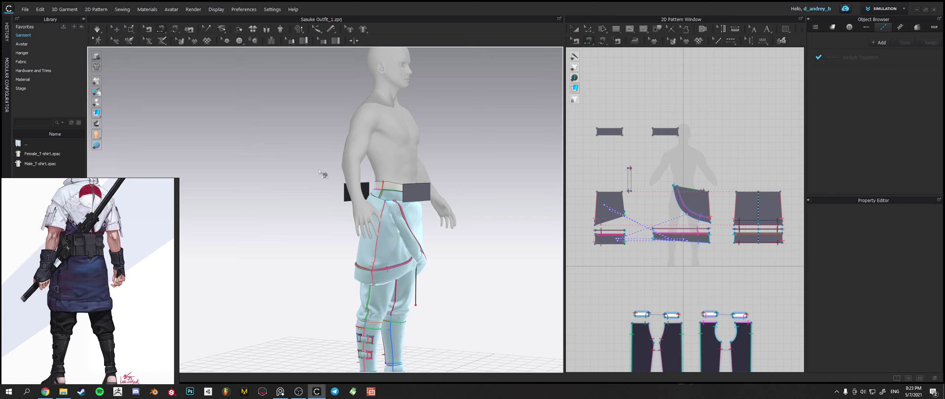
{"action": "left_click", "coordinate": [345, 192]}
{"action": "right_click_drag", "start_coordinate": [462, 190], "coordinate": [316, 184]}
{"action": "left_click", "coordinate": [313, 189]}
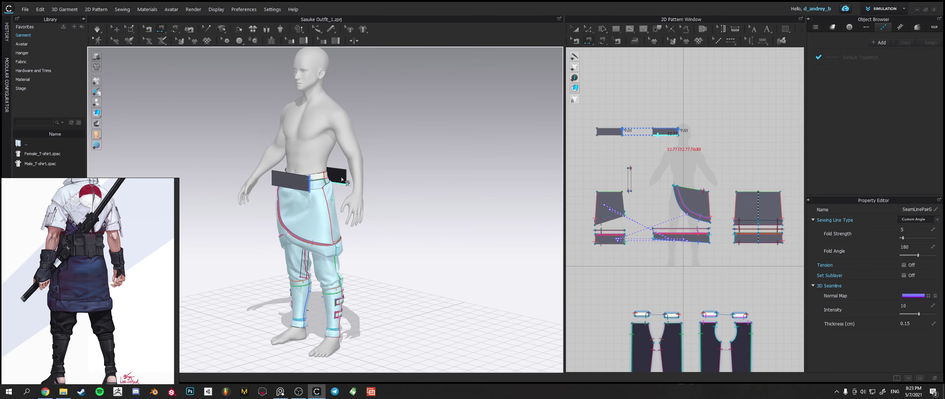
{"action": "left_click", "coordinate": [346, 178]}
{"action": "scroll", "coordinate": [331, 190], "scroll_direction": "down", "scroll_amount": 3}
{"action": "key", "text": "2"}
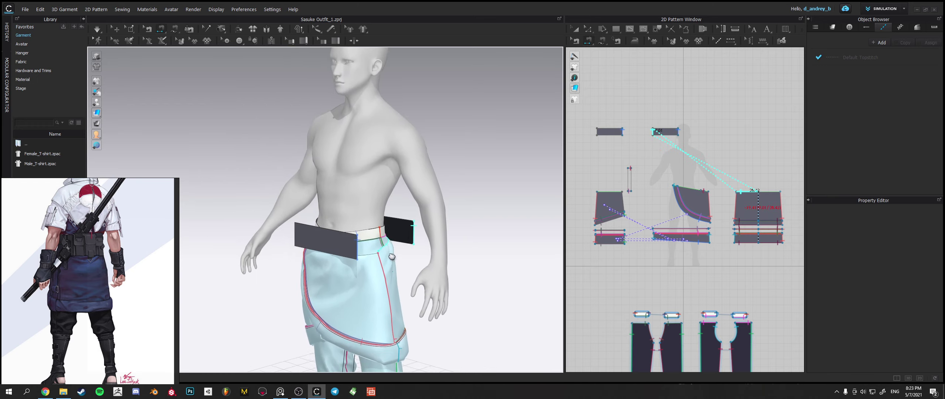
{"action": "left_click", "coordinate": [283, 291]}
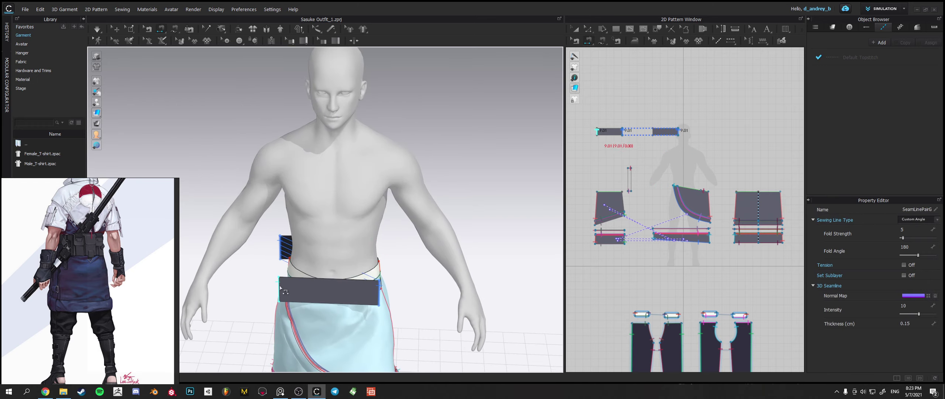
{"action": "left_click", "coordinate": [282, 245]}
{"action": "left_click", "coordinate": [282, 243]}
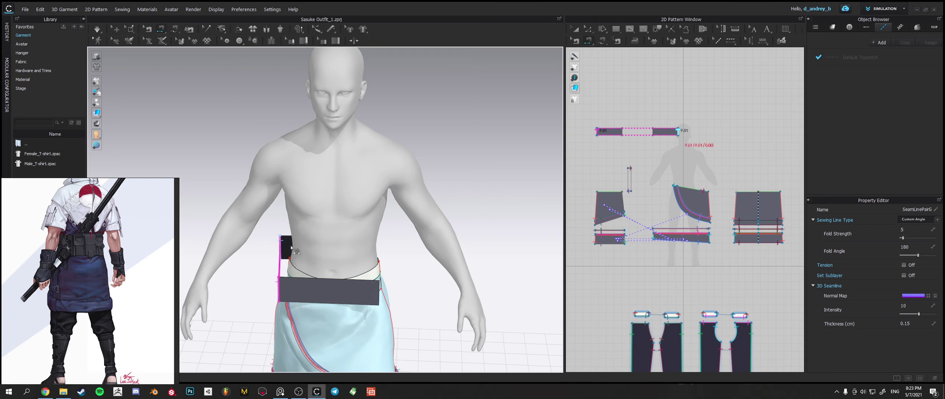
Sew the remaining short ends of the two strips together at the avatar's left side.
{"action": "right_click_drag", "start_coordinate": [282, 243], "coordinate": [360, 236]}
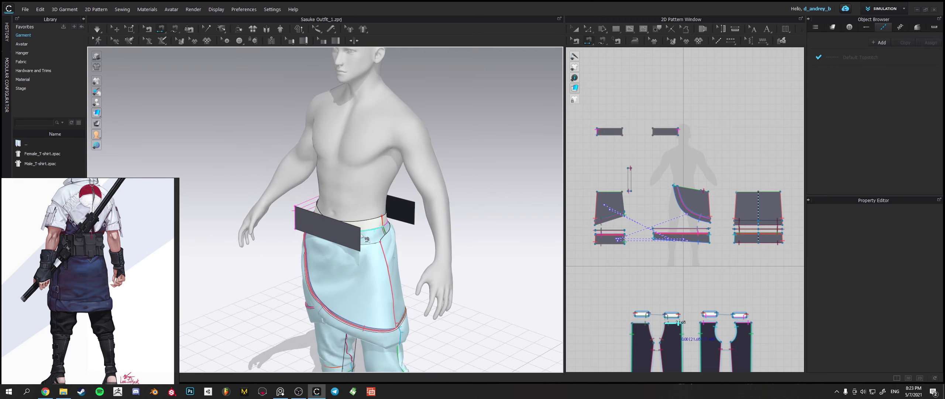
{"action": "left_click", "coordinate": [360, 235]}
{"action": "left_click", "coordinate": [415, 211]}
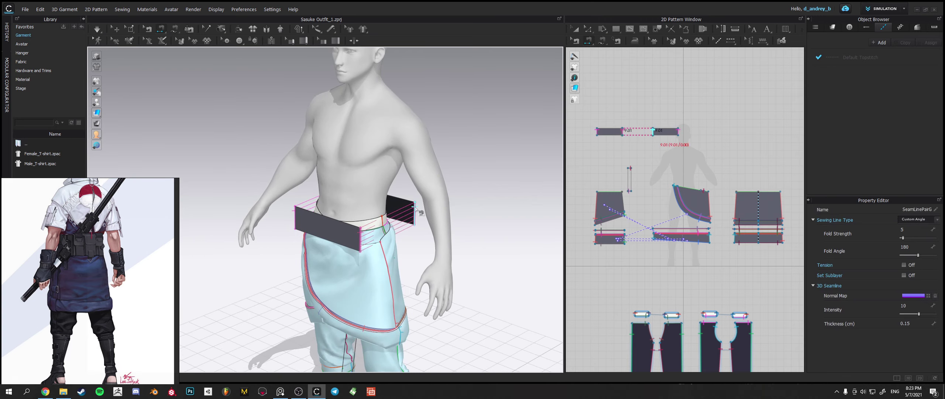
{"action": "right_click_drag", "start_coordinate": [421, 212], "coordinate": [517, 232]}
{"action": "scroll", "coordinate": [419, 226], "scroll_direction": "up", "scroll_amount": 4}
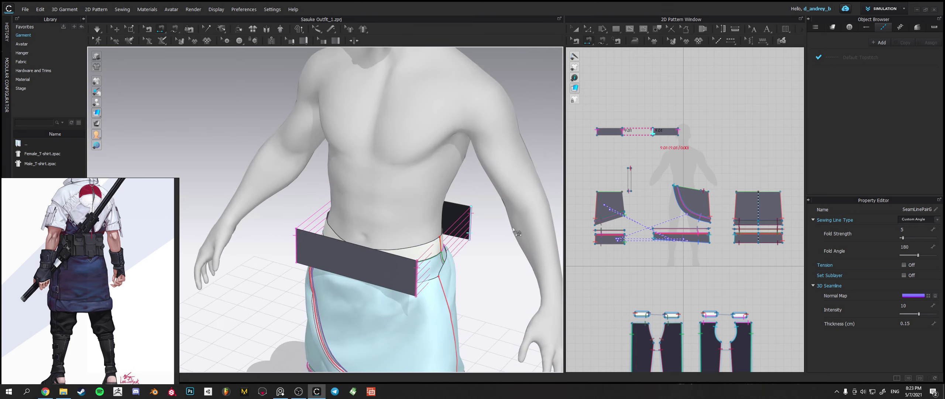
Try sewing the front strip's lower edge to the inner front panel's top edge; undo this and the strips' side seams.
{"action": "left_click", "coordinate": [618, 192]}
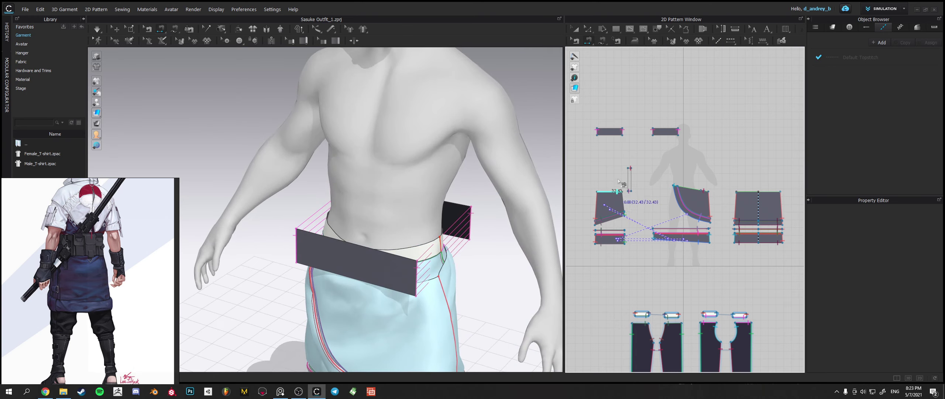
{"action": "left_click", "coordinate": [617, 134]}
{"action": "right_click_drag", "start_coordinate": [462, 221], "coordinate": [493, 220]}
{"action": "scroll", "coordinate": [490, 205], "scroll_direction": "up", "scroll_amount": 3}
{"action": "middle_click_drag", "start_coordinate": [494, 220], "coordinate": [414, 62]}
{"action": "right_click_drag", "start_coordinate": [414, 61], "coordinate": [395, 55]}
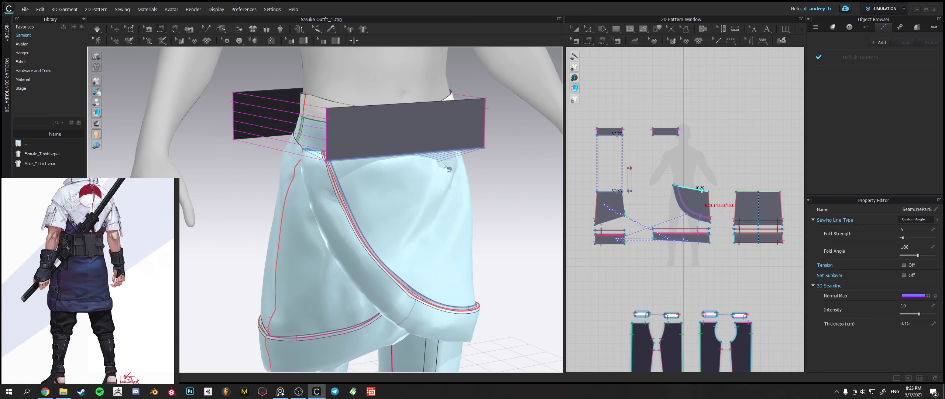
{"action": "right_click_drag", "start_coordinate": [515, 179], "coordinate": [468, 171]}
{"action": "middle_click_drag", "start_coordinate": [468, 171], "coordinate": [495, 185]}
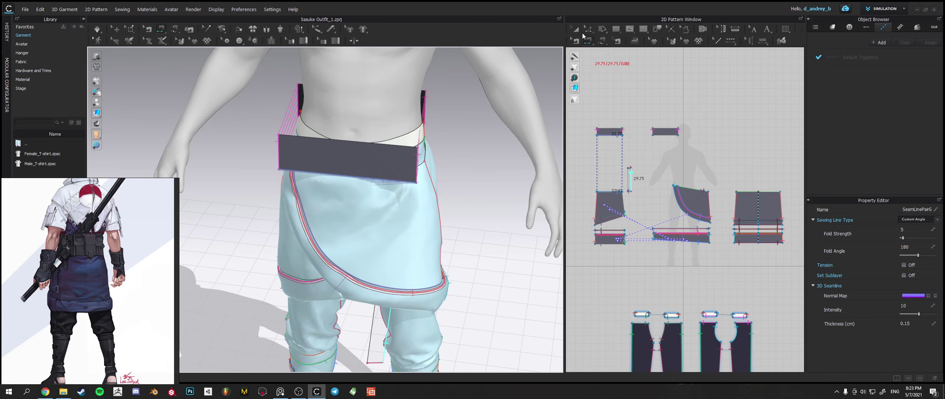
{"action": "mouse_move", "coordinate": [425, 155]}
{"action": "right_mouse_down"}
{"action": "mouse_move", "coordinate": [424, 210]}
{"action": "mouse_move", "coordinate": [429, 161]}
{"action": "right_mouse_up"}
{"action": "key", "text": "ctrl+z"}
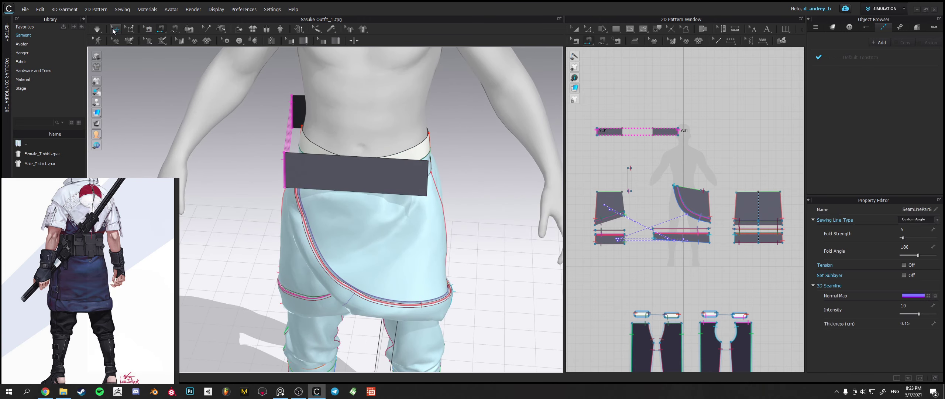
Shift the front strip sideways toward the avatar's right, over the inner front panel.
{"action": "left_click", "coordinate": [114, 30]}
{"action": "left_click", "coordinate": [396, 192]}
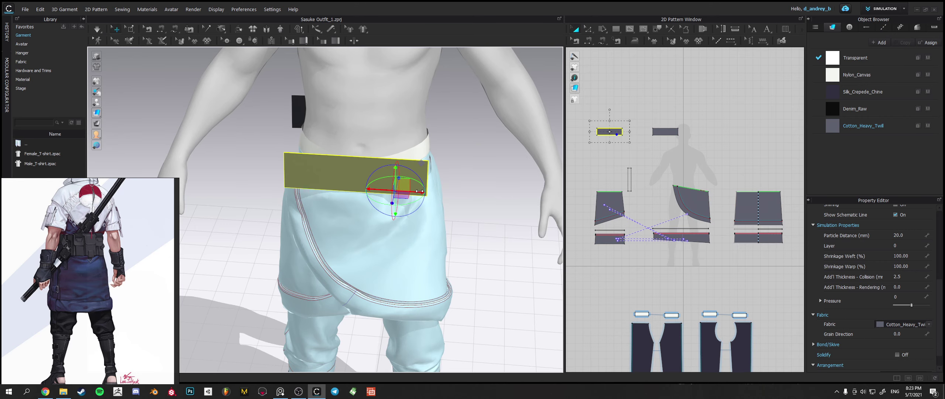
{"action": "left_click_drag", "start_coordinate": [420, 191], "coordinate": [373, 190]}
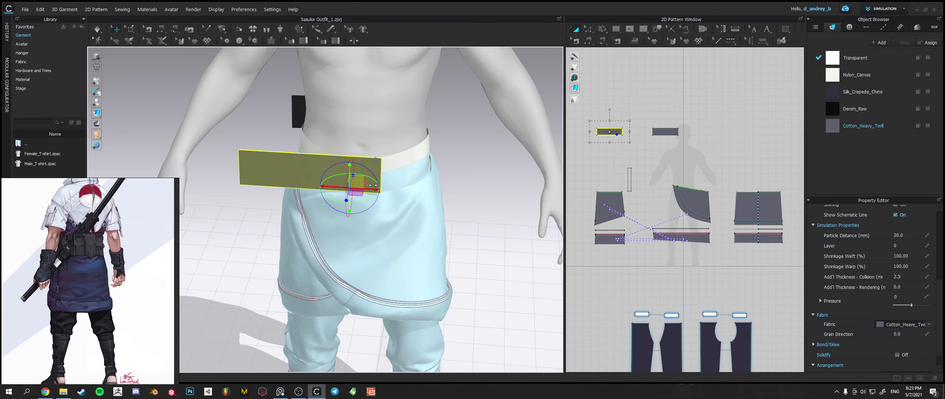
{"action": "left_click", "coordinate": [588, 29]}
{"action": "left_click", "coordinate": [623, 132]}
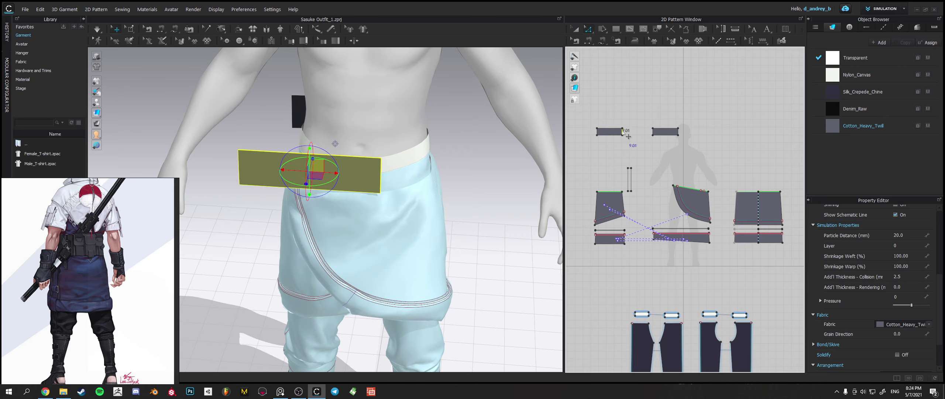
Sew the front strip's lower edge to the top edge of the inner front panel.
{"action": "scroll", "coordinate": [628, 137], "scroll_direction": "up", "scroll_amount": 3}
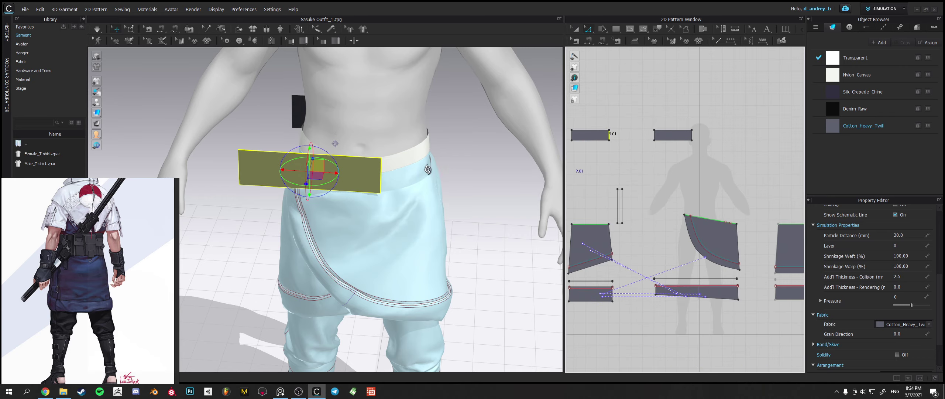
{"action": "right_click_drag", "start_coordinate": [428, 169], "coordinate": [393, 189]}
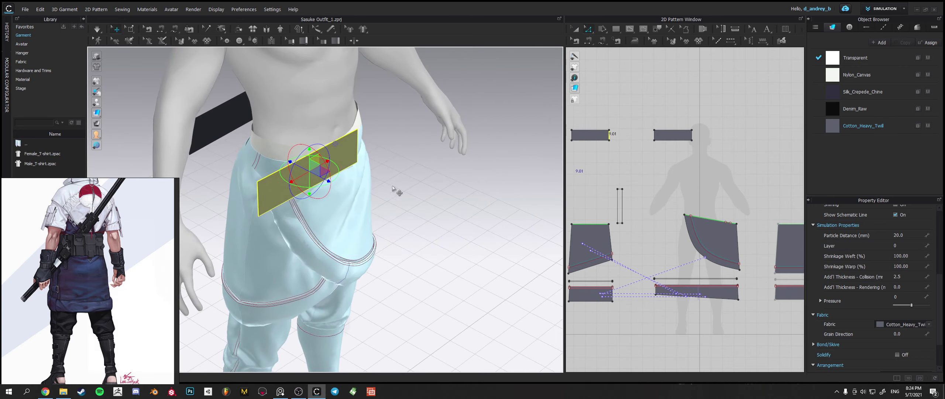
{"action": "left_click", "coordinate": [591, 40]}
{"action": "left_click", "coordinate": [591, 141]}
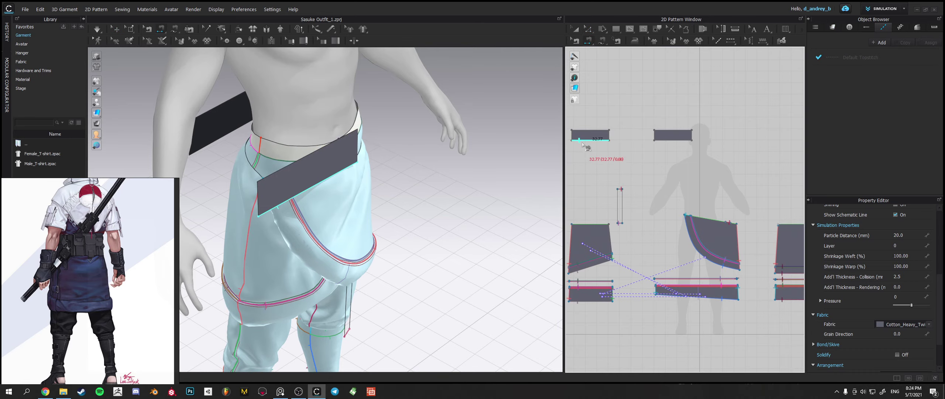
{"action": "left_click", "coordinate": [581, 223]}
Sew the front strip's outer short end to the facing end of the short rear strip.
{"action": "right_click_drag", "start_coordinate": [414, 206], "coordinate": [314, 172]}
{"action": "left_click", "coordinate": [269, 179]}
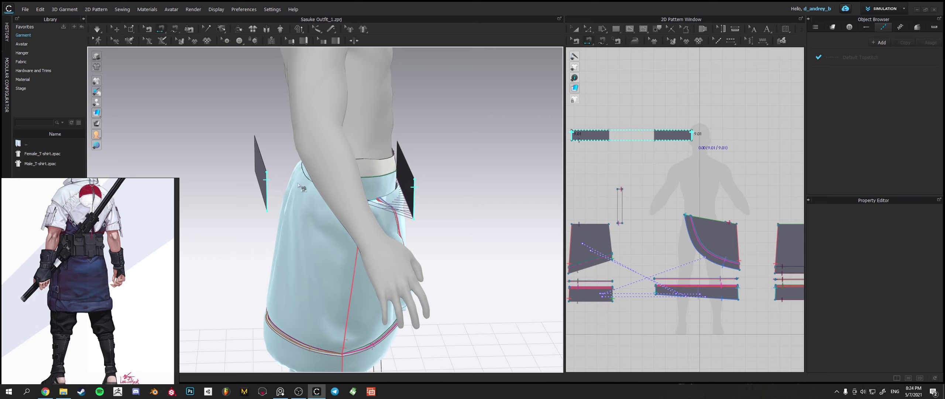
{"action": "right_click_drag", "start_coordinate": [291, 173], "coordinate": [360, 226]}
{"action": "left_click", "coordinate": [297, 209]}
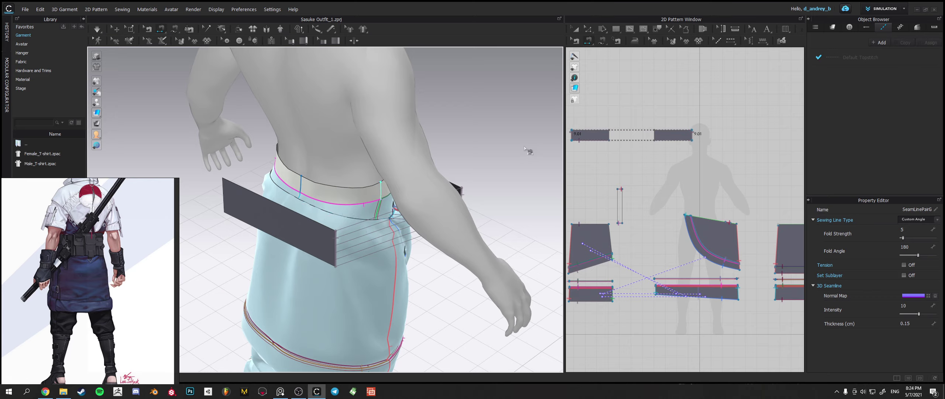
Unfold the rear strip symmetrically about its short edge and center the doubled strip behind the avatar's waist.
{"action": "scroll", "coordinate": [658, 145], "scroll_direction": "down", "scroll_amount": 2}
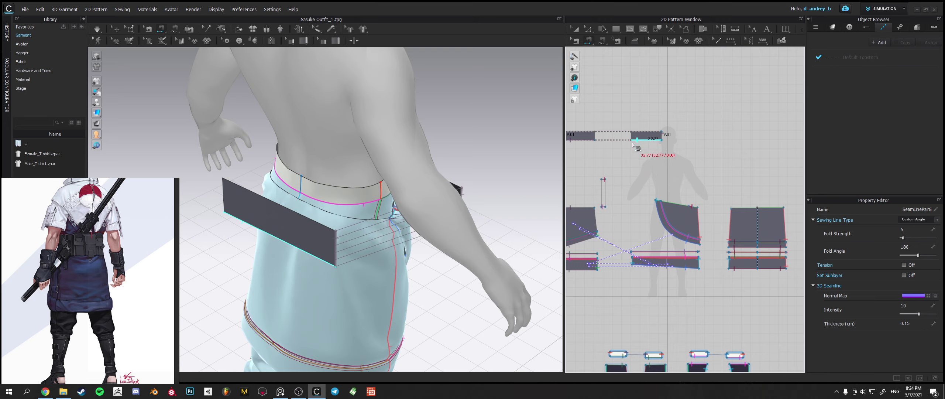
{"action": "left_click", "coordinate": [588, 28]}
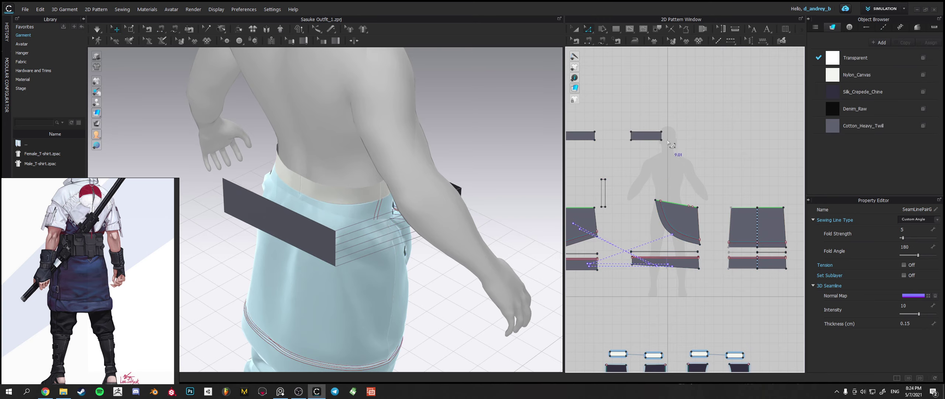
{"action": "left_click", "coordinate": [662, 135]}
{"action": "right_click", "coordinate": [663, 136]}
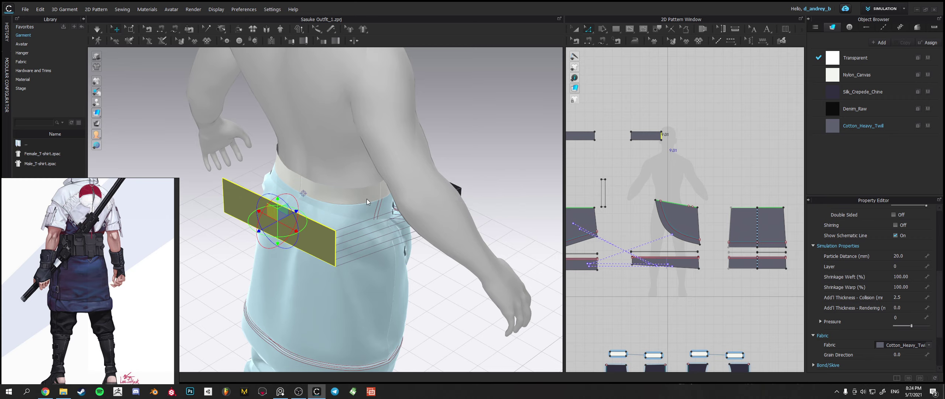
{"action": "right_click_drag", "start_coordinate": [352, 257], "coordinate": [340, 258]}
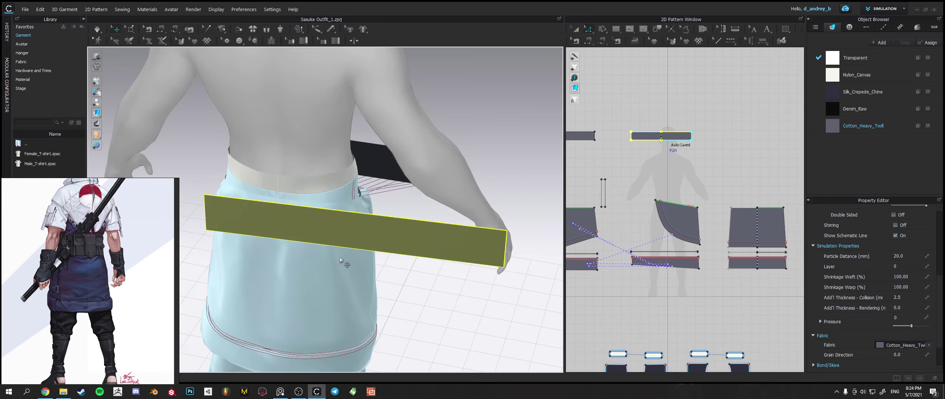
{"action": "left_click", "coordinate": [355, 222]}
{"action": "left_click_drag", "start_coordinate": [355, 222], "coordinate": [251, 205]}
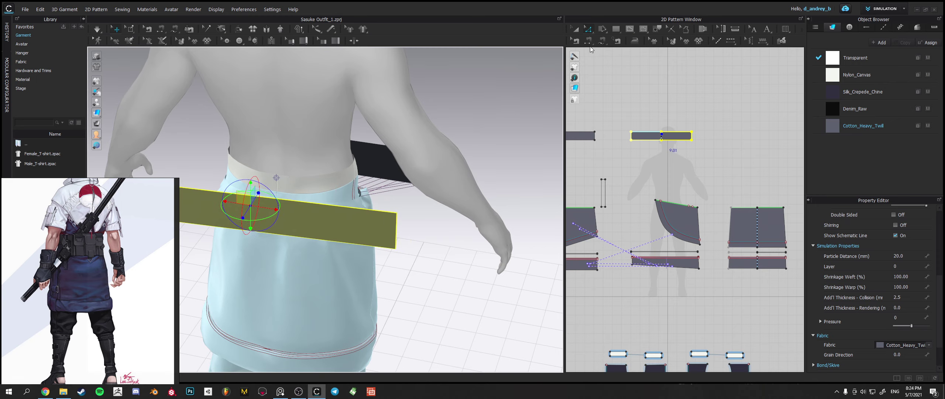
Sew the unfolded rear strip's end to the front strip's outer short end at the avatar's right side.
{"action": "left_click", "coordinate": [589, 40]}
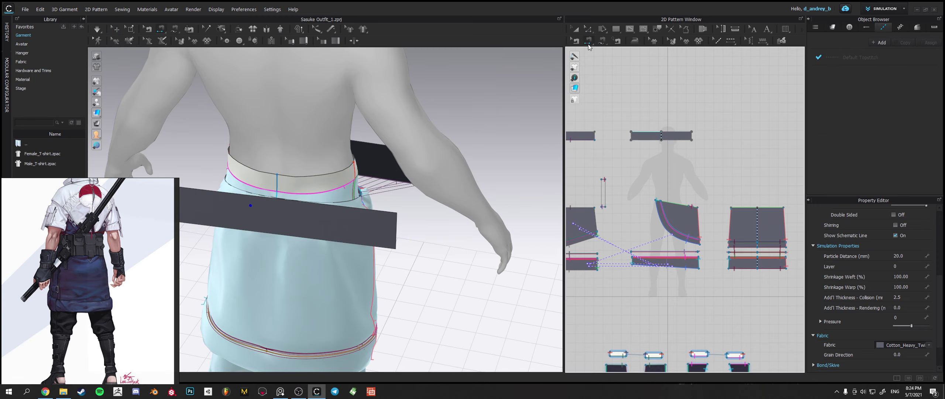
{"action": "left_click", "coordinate": [397, 225]}
{"action": "right_click_drag", "start_coordinate": [397, 224], "coordinate": [437, 217]}
{"action": "left_click", "coordinate": [495, 201]}
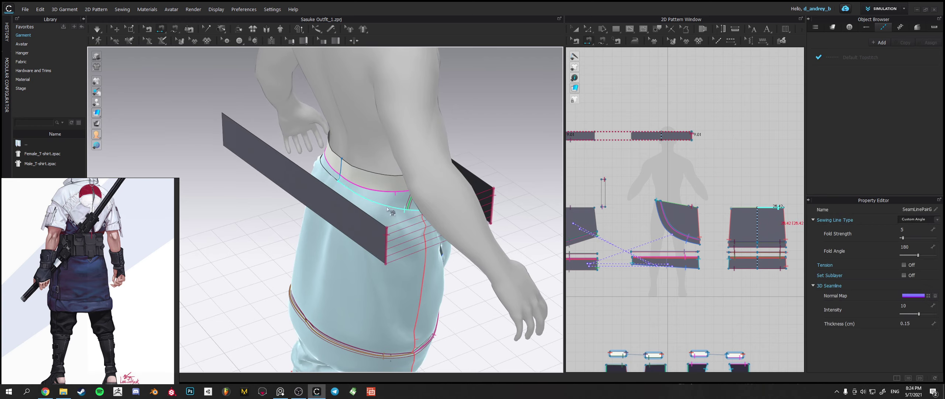
Sew the rear waistband strip's lower edge to the top edge of the rear skirt panel.
{"action": "left_click", "coordinate": [404, 211]}
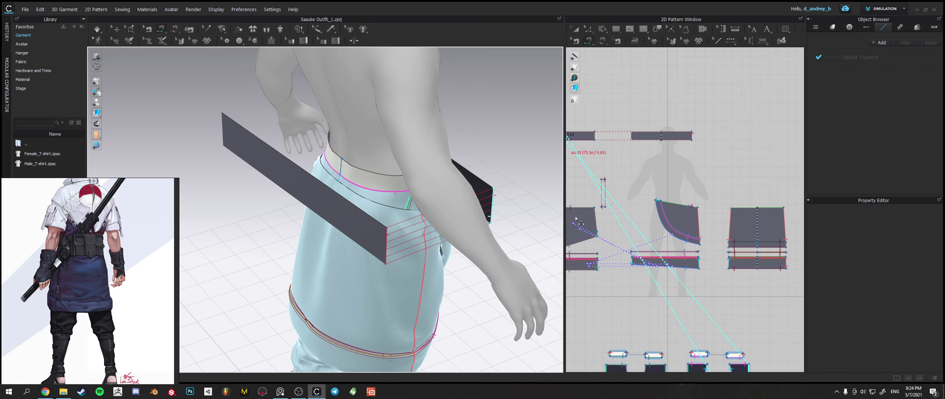
{"action": "left_click", "coordinate": [364, 261]}
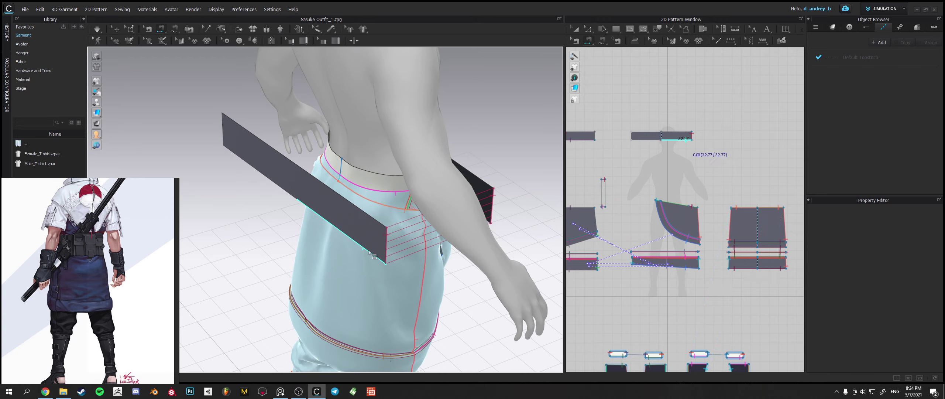
{"action": "left_click", "coordinate": [370, 252]}
{"action": "left_click", "coordinate": [405, 217]}
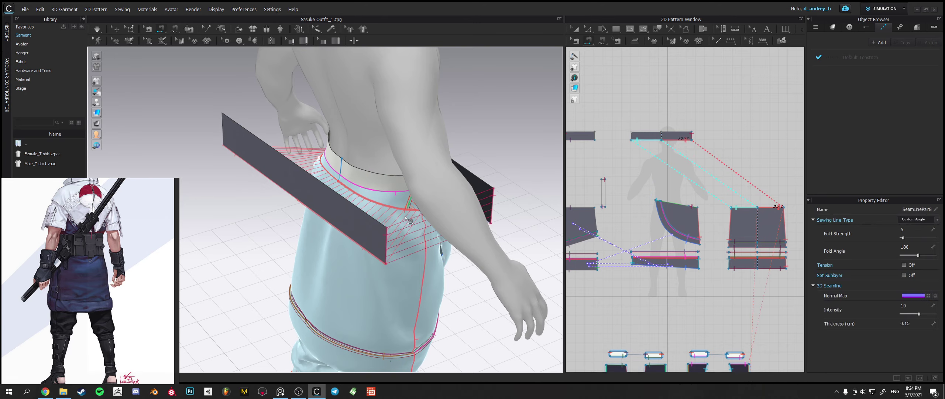
Duplicate the front waistband strip, shorten the copy to about 17.6 cm, and place it between the front and rear strips.
{"action": "right_click_drag", "start_coordinate": [351, 209], "coordinate": [403, 222]}
{"action": "middle_click_drag", "start_coordinate": [328, 254], "coordinate": [439, 232]}
{"action": "right_click_drag", "start_coordinate": [439, 232], "coordinate": [415, 215]}
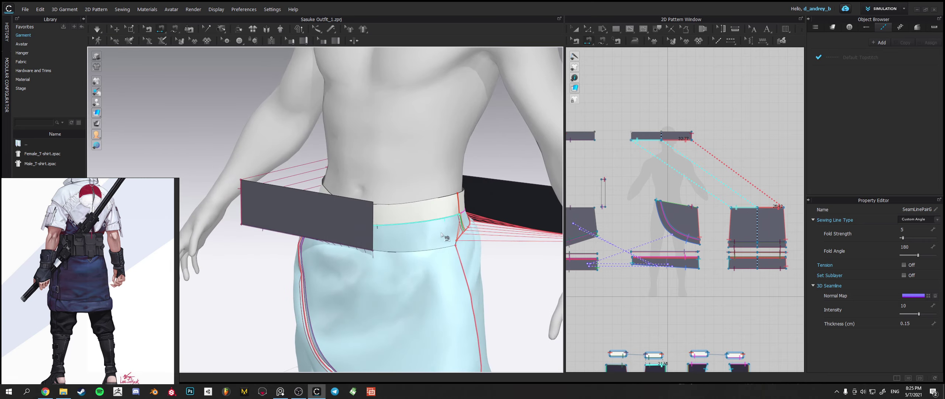
{"action": "scroll", "coordinate": [417, 218], "scroll_direction": "up", "scroll_amount": 3}
{"action": "scroll", "coordinate": [406, 210], "scroll_direction": "up", "scroll_amount": 2}
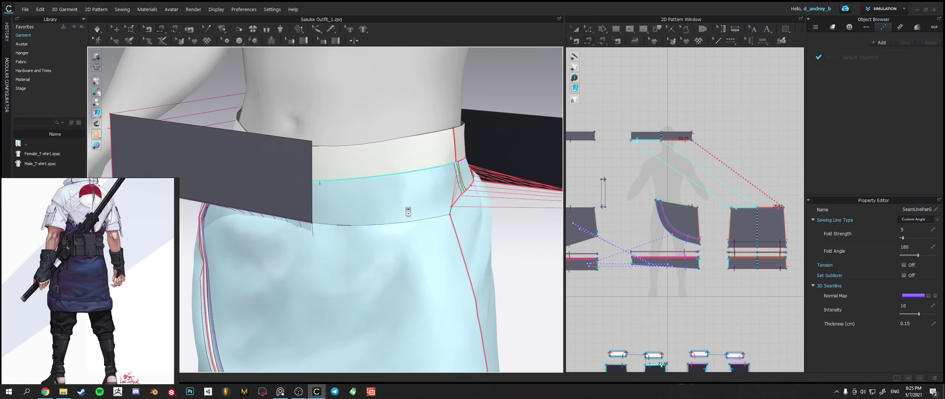
{"action": "right_click_drag", "start_coordinate": [424, 217], "coordinate": [383, 241]}
{"action": "middle_click_drag", "start_coordinate": [383, 241], "coordinate": [445, 220]}
{"action": "left_click", "coordinate": [605, 185]}
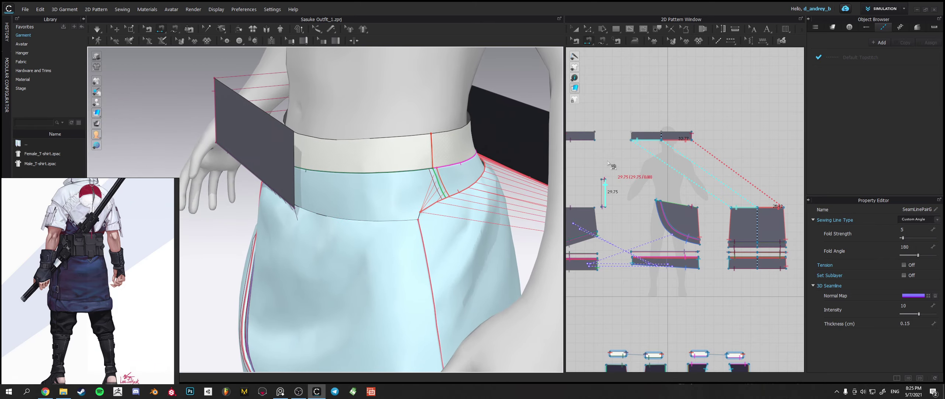
{"action": "middle_click_drag", "start_coordinate": [611, 163], "coordinate": [656, 168]}
{"action": "left_click", "coordinate": [589, 29]}
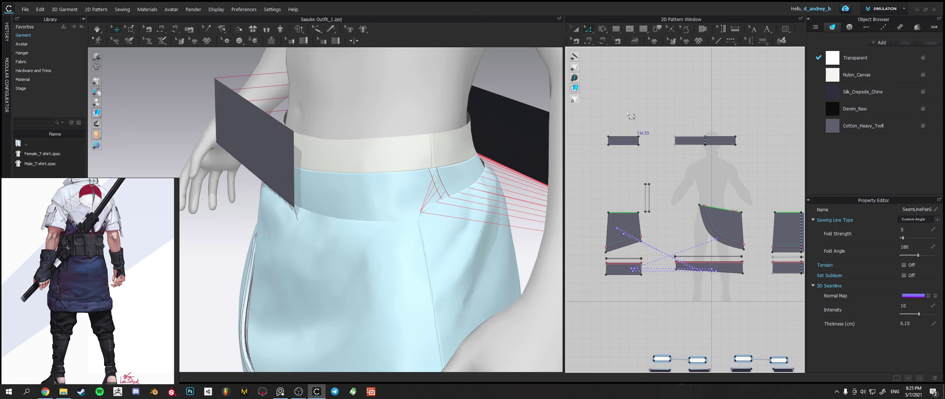
{"action": "left_click", "coordinate": [623, 140]}
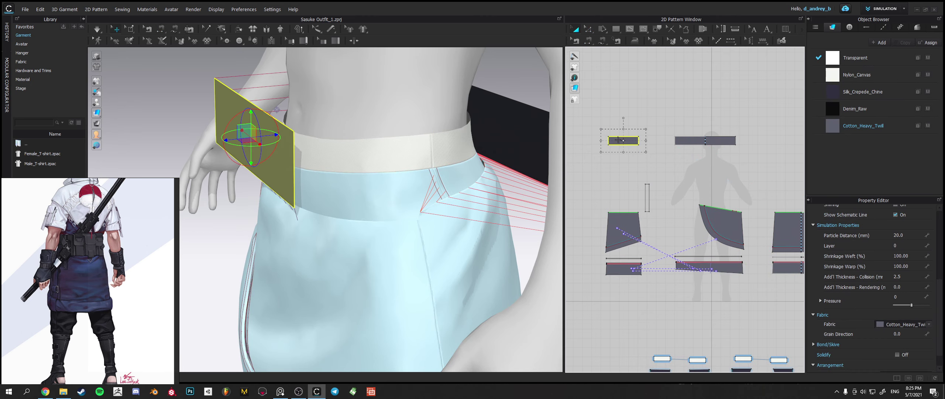
{"action": "left_click_drag", "start_coordinate": [639, 141], "coordinate": [656, 150]}
{"action": "left_click", "coordinate": [651, 142]}
Sew the outer part of the curved front panel's top edge to the short strip's lower edge.
{"action": "scroll", "coordinate": [656, 183], "scroll_direction": "up", "scroll_amount": 2}
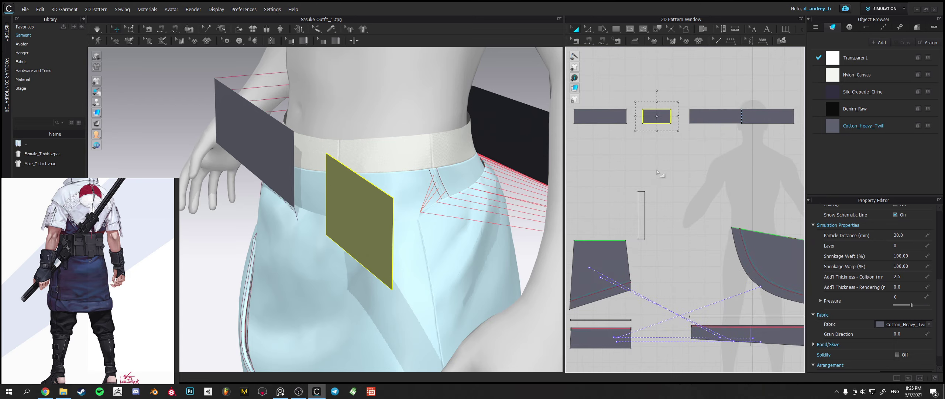
{"action": "middle_click_drag", "start_coordinate": [633, 57], "coordinate": [575, 51]}
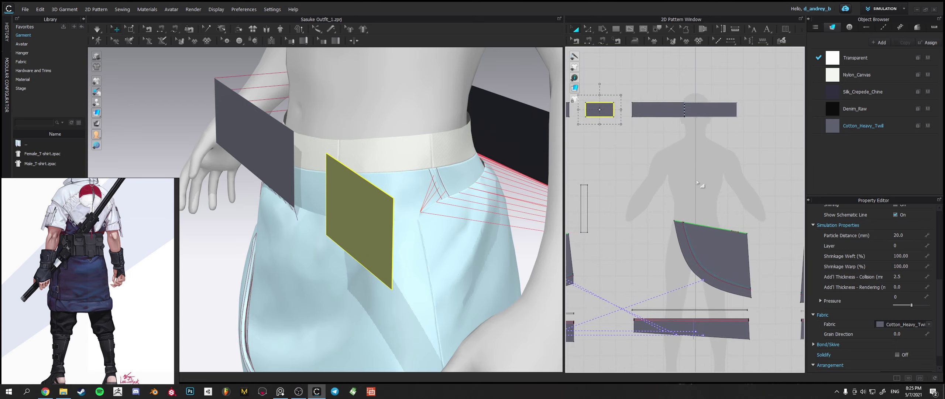
{"action": "scroll", "coordinate": [739, 233], "scroll_direction": "up", "scroll_amount": 6}
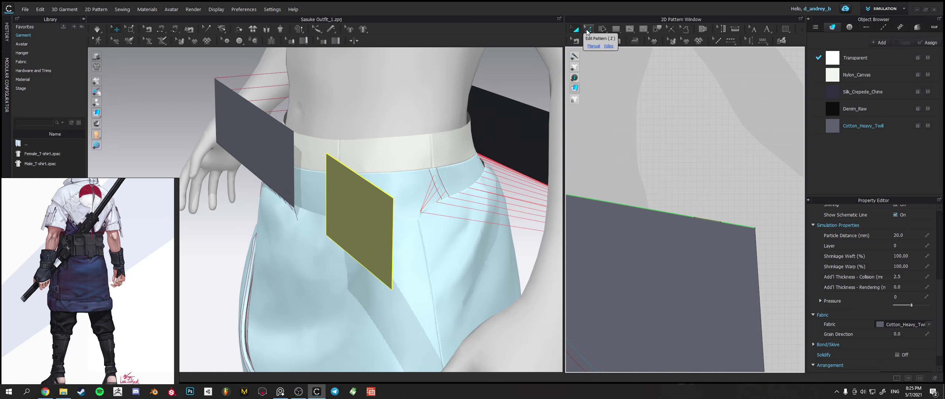
{"action": "left_click", "coordinate": [633, 30]}
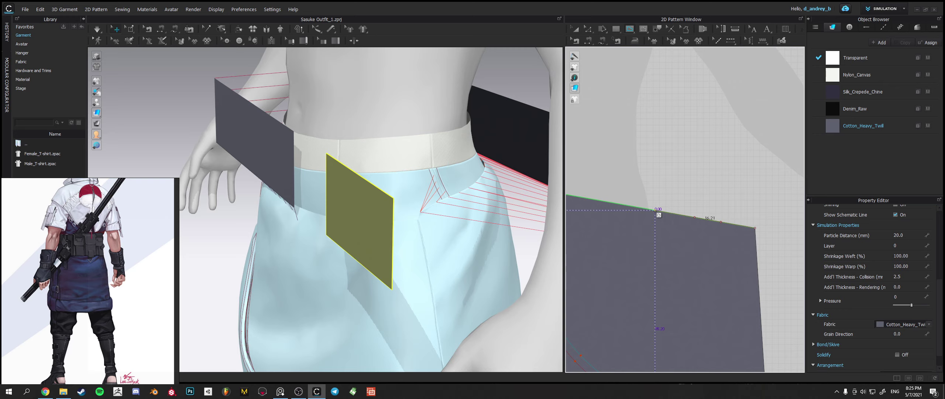
{"action": "left_click", "coordinate": [678, 234]}
{"action": "left_click", "coordinate": [588, 41]}
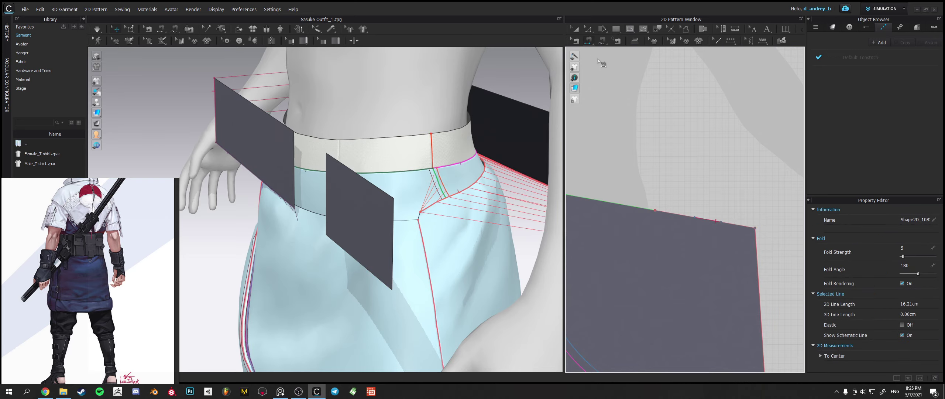
{"action": "left_click", "coordinate": [673, 216]}
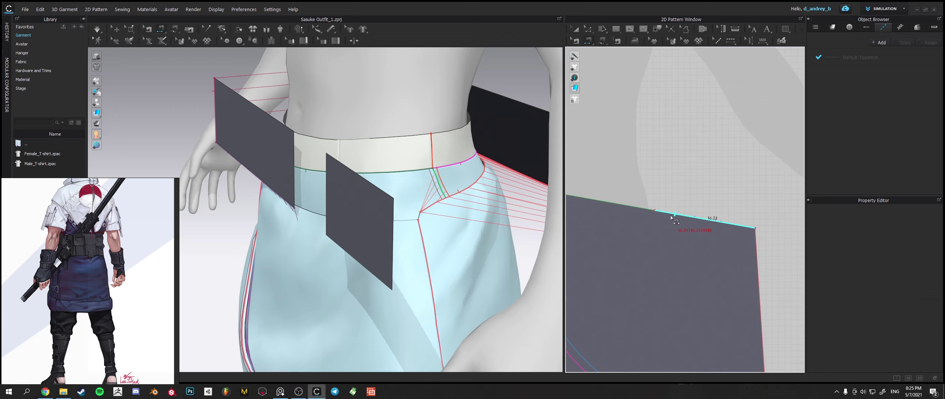
{"action": "scroll", "coordinate": [668, 202], "scroll_direction": "up", "scroll_amount": 5}
{"action": "scroll", "coordinate": [663, 210], "scroll_direction": "down", "scroll_amount": 4}
{"action": "scroll", "coordinate": [661, 213], "scroll_direction": "down", "scroll_amount": 10}
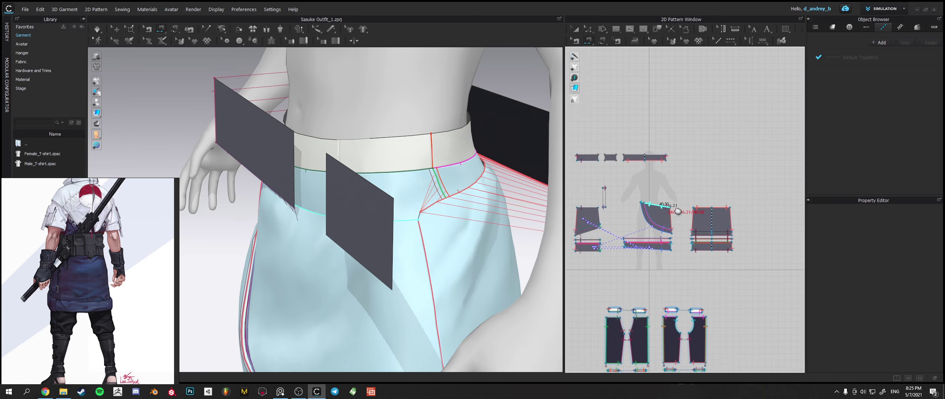
{"action": "scroll", "coordinate": [616, 165], "scroll_direction": "up", "scroll_amount": 5}
{"action": "left_click", "coordinate": [644, 176]}
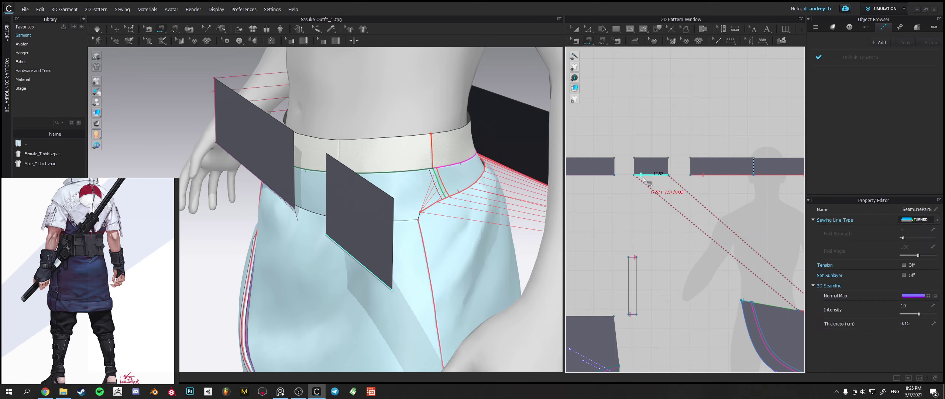
Sew the short strip's two ends to the facing ends of the front strip and the rear strip.
{"action": "left_click", "coordinate": [635, 164]}
{"action": "left_click", "coordinate": [622, 170]}
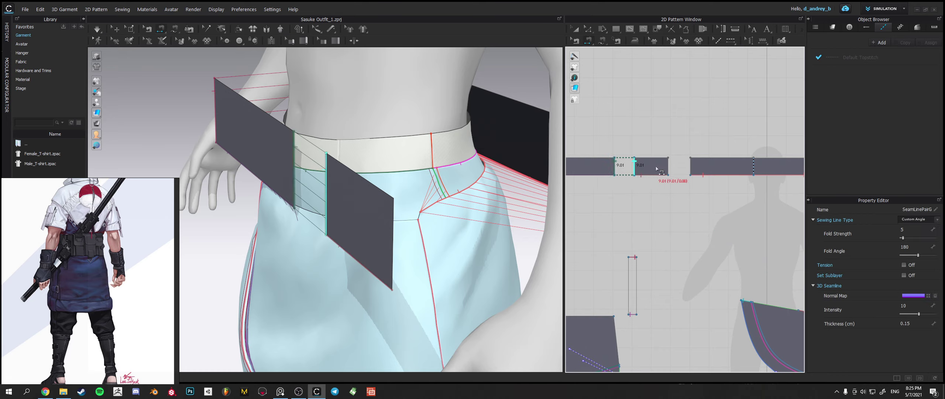
{"action": "left_click", "coordinate": [691, 165]}
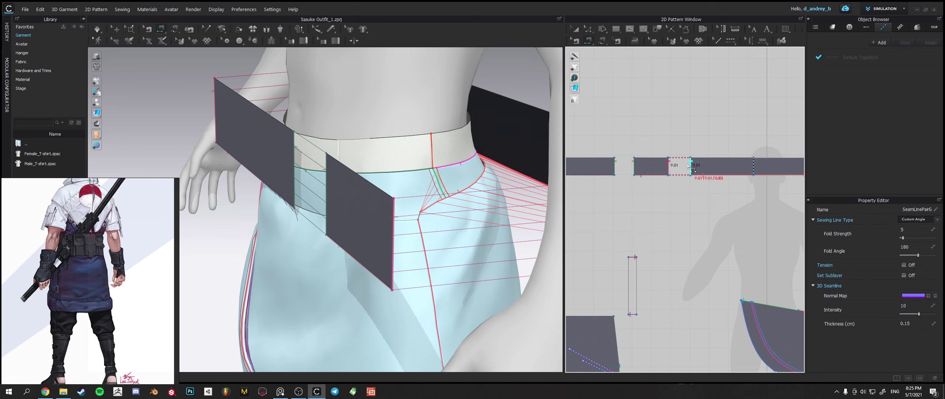
Simulate the garment so the sewn waistband strips close around the avatar's waist.
{"action": "right_click_drag", "start_coordinate": [419, 222], "coordinate": [460, 231]}
{"action": "scroll", "coordinate": [462, 232], "scroll_direction": "down", "scroll_amount": 4}
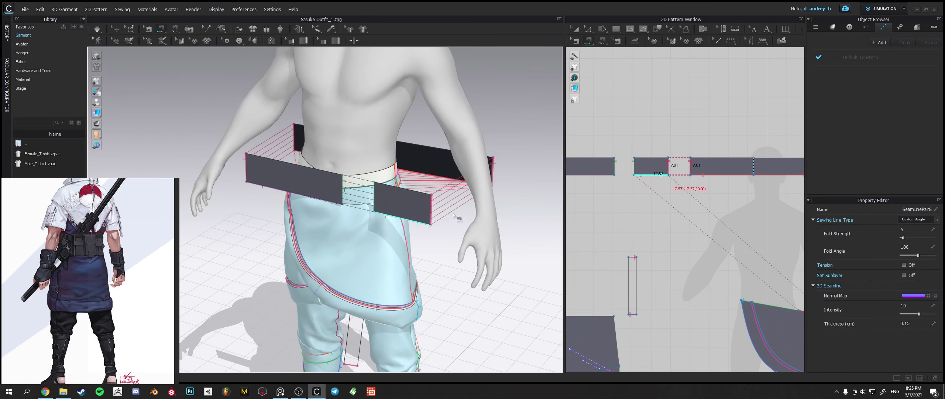
{"action": "key", "text": "space"}
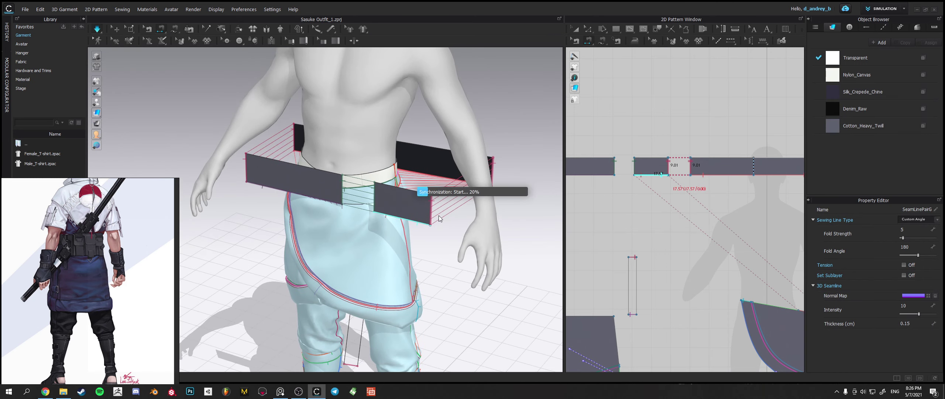
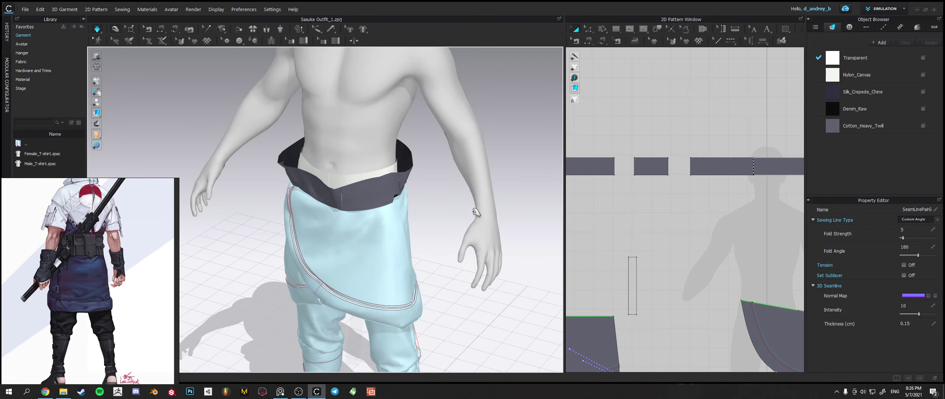
{"action": "right_click_drag", "start_coordinate": [416, 207], "coordinate": [347, 178]}
Shorten all three waistband strips together horizontally and simulate to tighten the waistband.
{"action": "scroll", "coordinate": [624, 196], "scroll_direction": "down", "scroll_amount": 3}
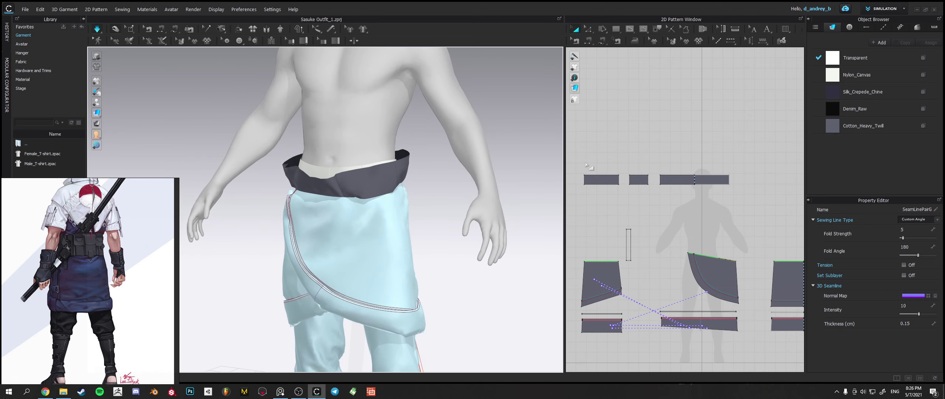
{"action": "left_click_drag", "start_coordinate": [577, 161], "coordinate": [779, 210]}
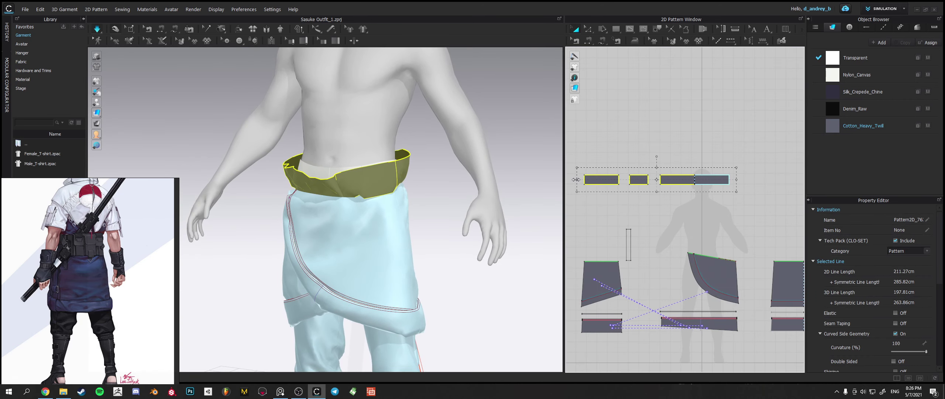
{"action": "left_click_drag", "start_coordinate": [577, 180], "coordinate": [615, 178]}
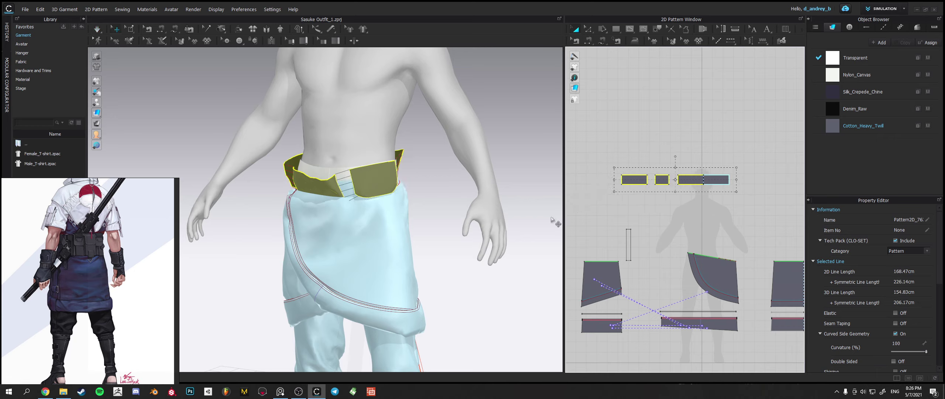
{"action": "key", "text": "space"}
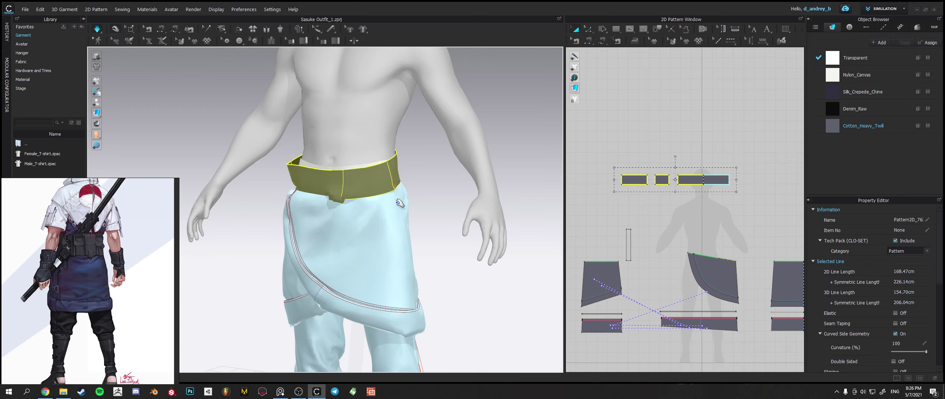
{"action": "mouse_move", "coordinate": [400, 204]}
{"action": "right_mouse_down"}
{"action": "mouse_move", "coordinate": [492, 228]}
{"action": "mouse_move", "coordinate": [281, 222]}
{"action": "mouse_move", "coordinate": [409, 215]}
{"action": "right_mouse_up"}
Shorten only the front strip further and simulate the tighter waistband.
{"action": "left_click", "coordinate": [639, 181]}
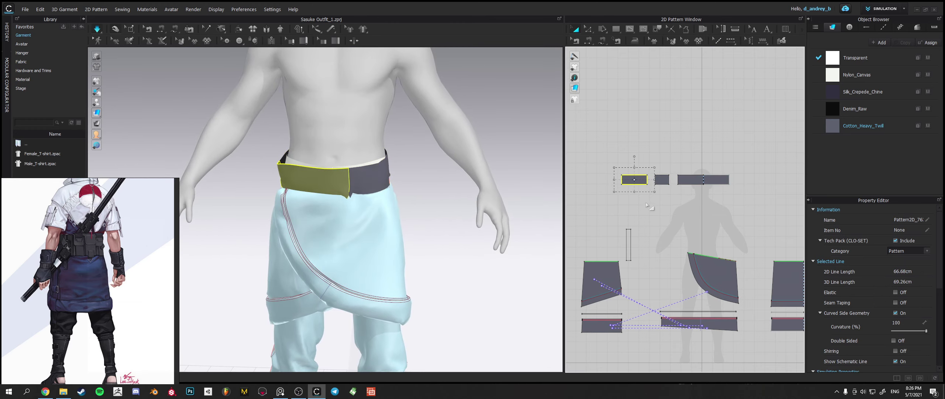
{"action": "left_click", "coordinate": [648, 196]}
{"action": "left_click", "coordinate": [645, 184]}
{"action": "key", "text": "space"}
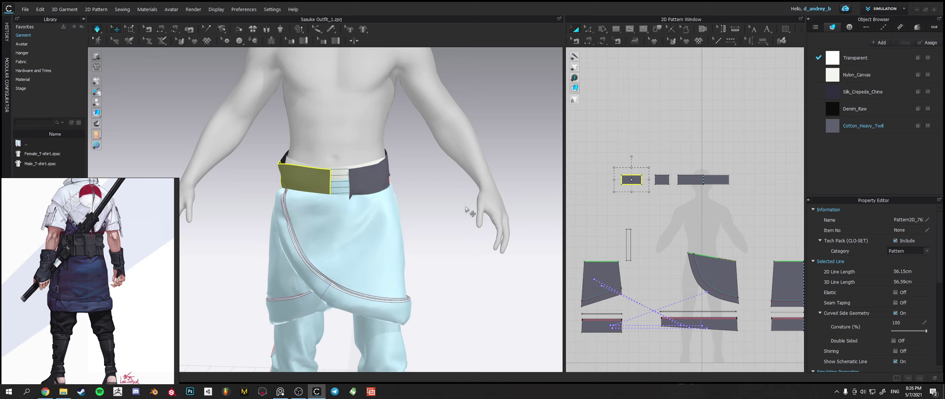
{"action": "key", "text": "space"}
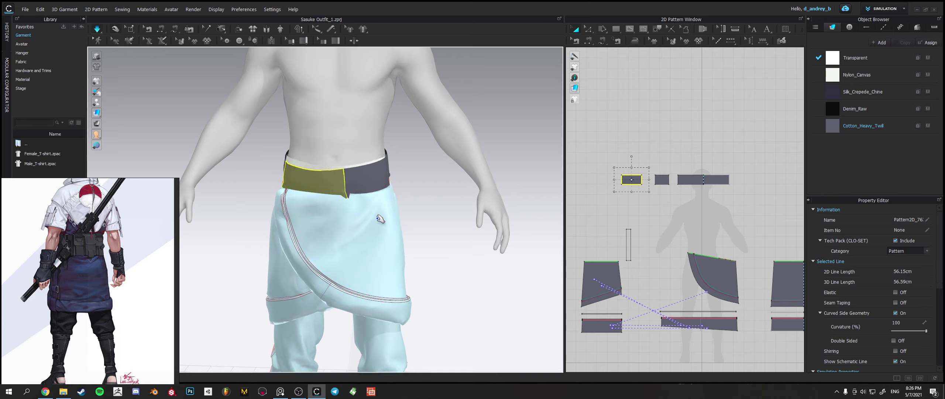
{"action": "key", "text": "space"}
Unfreeze all the skirt panels and their lower bands, front and rear.
{"action": "left_click", "coordinate": [371, 225]}
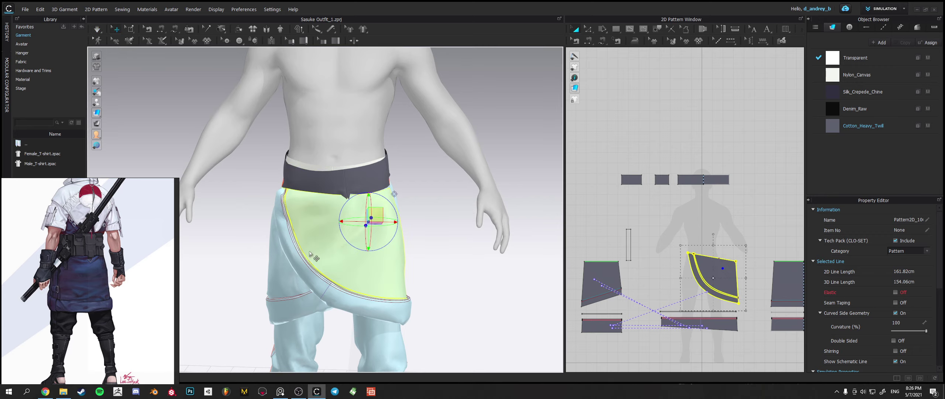
{"action": "left_click", "coordinate": [296, 255], "text": "shift"}
{"action": "left_click", "coordinate": [300, 286], "text": "shift"}
{"action": "left_click", "coordinate": [301, 305], "text": "shift"}
{"action": "right_click_drag", "start_coordinate": [303, 305], "coordinate": [330, 297]}
{"action": "left_click", "coordinate": [237, 290], "text": "shift"}
{"action": "left_click", "coordinate": [220, 318], "text": "shift"}
{"action": "middle_click_drag", "start_coordinate": [247, 290], "coordinate": [369, 232]}
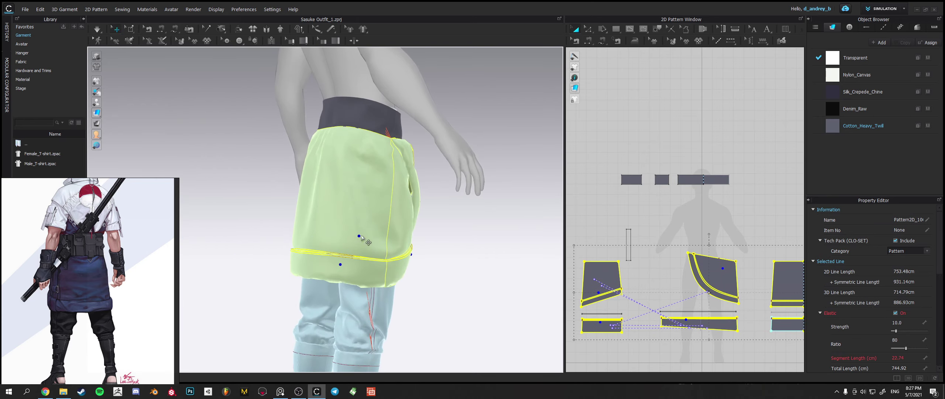
{"action": "right_click_drag", "start_coordinate": [362, 236], "coordinate": [344, 230]}
{"action": "right_click", "coordinate": [318, 217]}
{"action": "left_click", "coordinate": [340, 49]}
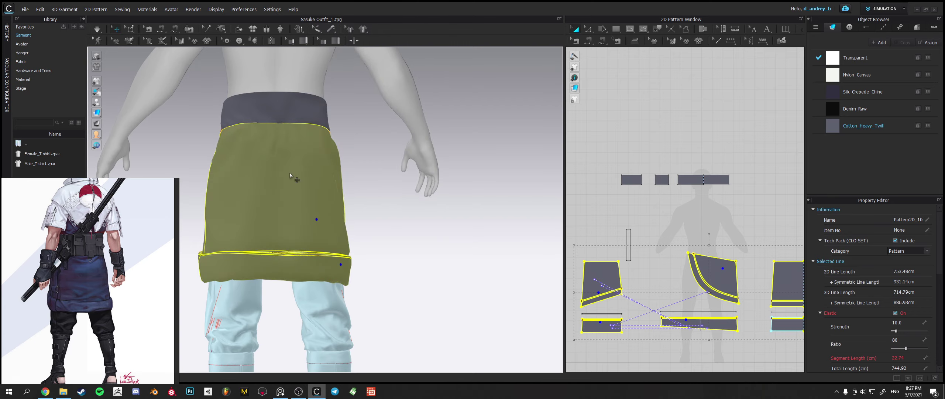
Simulate the unfrozen skirt together with the waistband, stop the simulation, and undo the last change.
{"action": "right_click_drag", "start_coordinate": [290, 173], "coordinate": [429, 199]}
{"action": "left_click", "coordinate": [428, 177]}
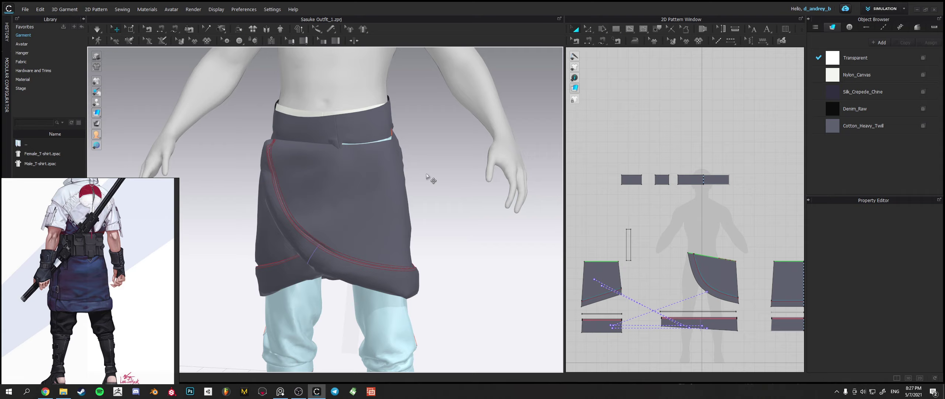
{"action": "key", "text": "space"}
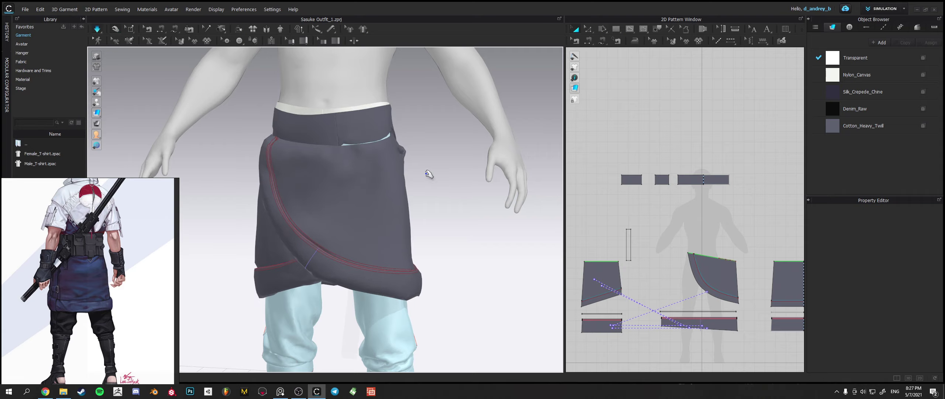
{"action": "right_click_drag", "start_coordinate": [427, 173], "coordinate": [365, 153]}
{"action": "key", "text": "space"}
{"action": "key", "text": "ctrl+z"}
Set the Shrinkage Weft of all three waistband strips to 70%.
{"action": "left_click", "coordinate": [335, 128]}
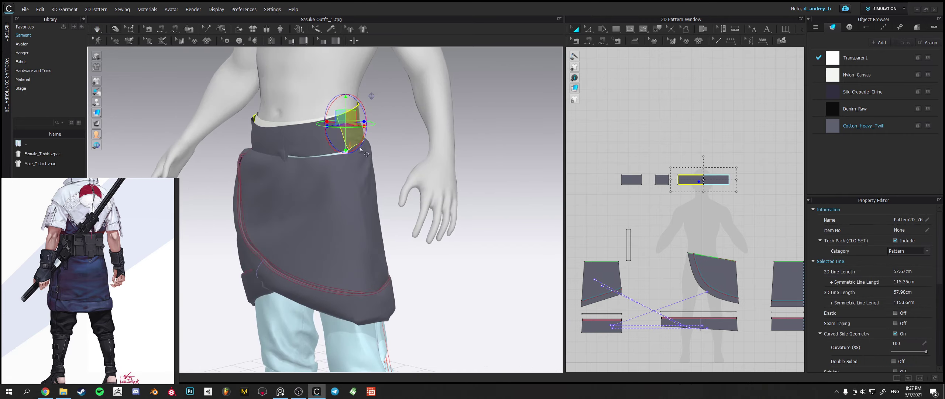
{"action": "left_click", "coordinate": [295, 147], "text": "shift"}
{"action": "left_click", "coordinate": [278, 150], "text": "shift"}
{"action": "right_click_drag", "start_coordinate": [401, 185], "coordinate": [433, 187]}
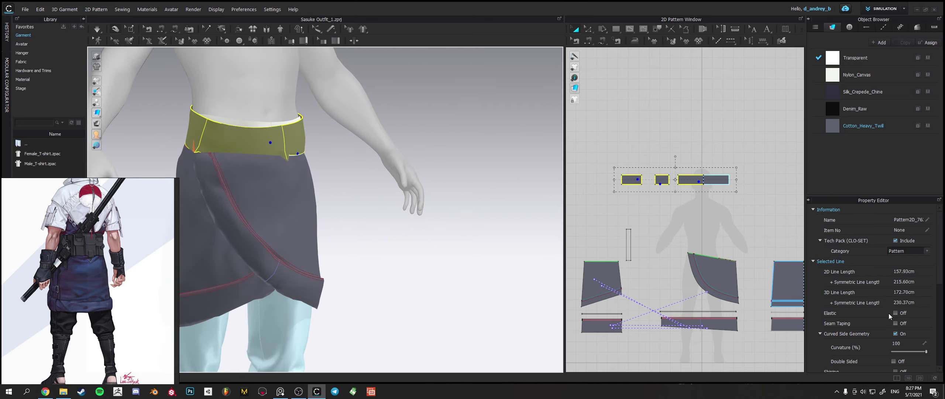
{"action": "scroll", "coordinate": [919, 296], "scroll_direction": "down", "scroll_amount": 5}
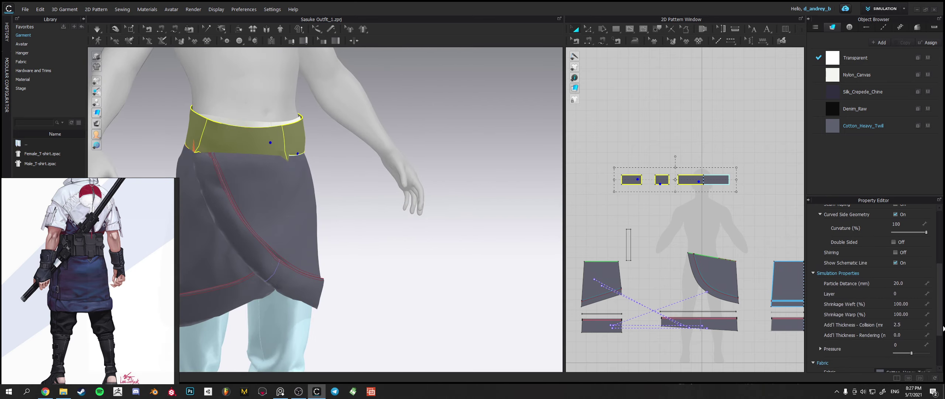
{"action": "left_click", "coordinate": [914, 304]}
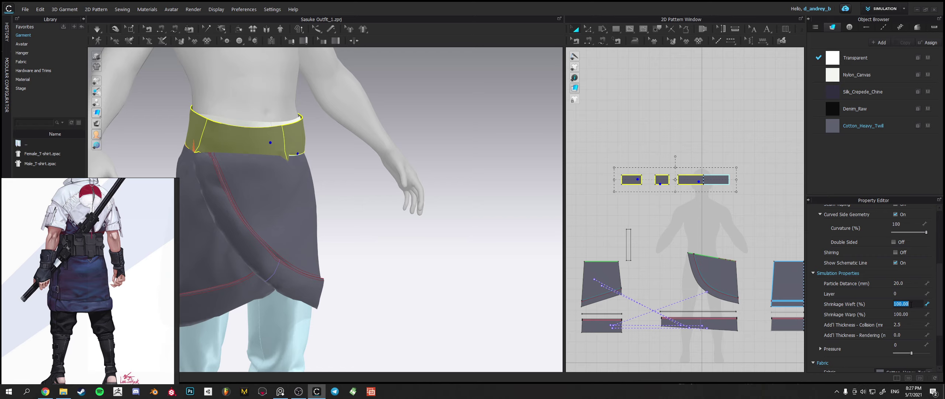
{"action": "type", "text": "70"}
{"action": "key", "text": "Return"}
Try simulating the skirt with the shrunken waistband and undo the resulting drape.
{"action": "scroll", "coordinate": [314, 170], "scroll_direction": "up", "scroll_amount": 3}
{"action": "key", "text": "space"}
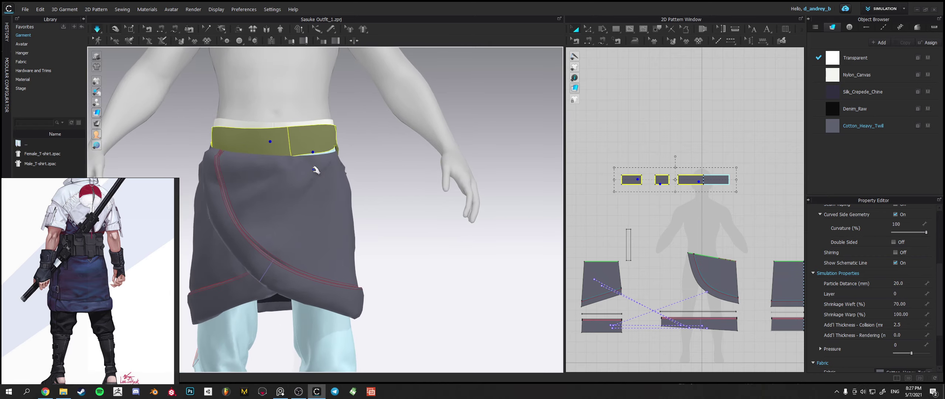
{"action": "key", "text": "ctrl+z"}
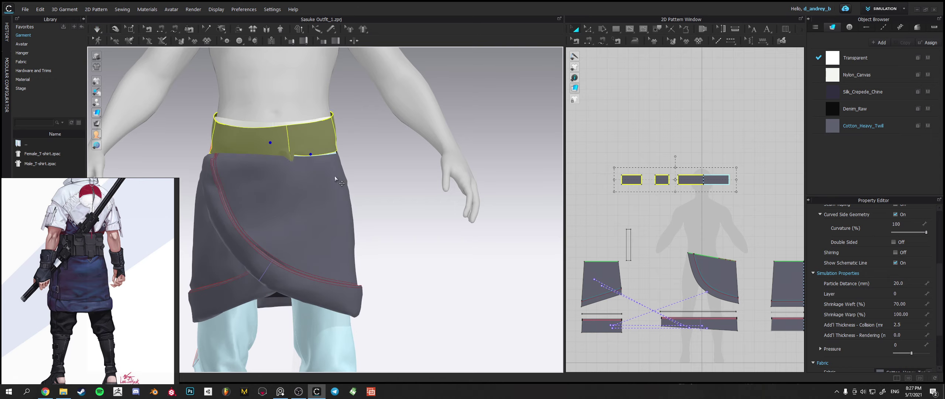
{"action": "right_click_drag", "start_coordinate": [334, 175], "coordinate": [314, 180]}
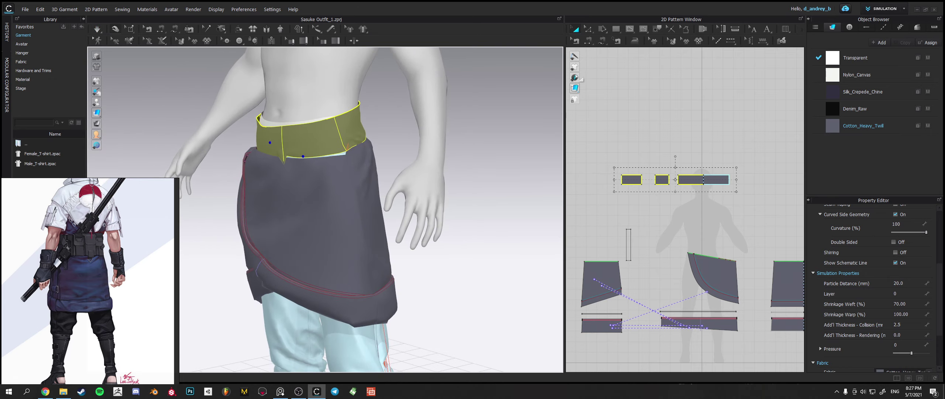
Inspect the seam joining the short waistband strip to the curved front panel's top edge and simulate briefly.
{"action": "left_click", "coordinate": [576, 41]}
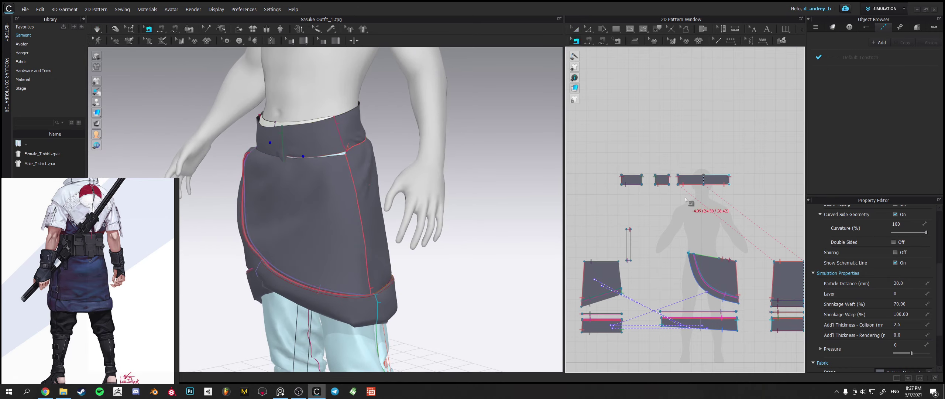
{"action": "scroll", "coordinate": [310, 178], "scroll_direction": "up", "scroll_amount": 10}
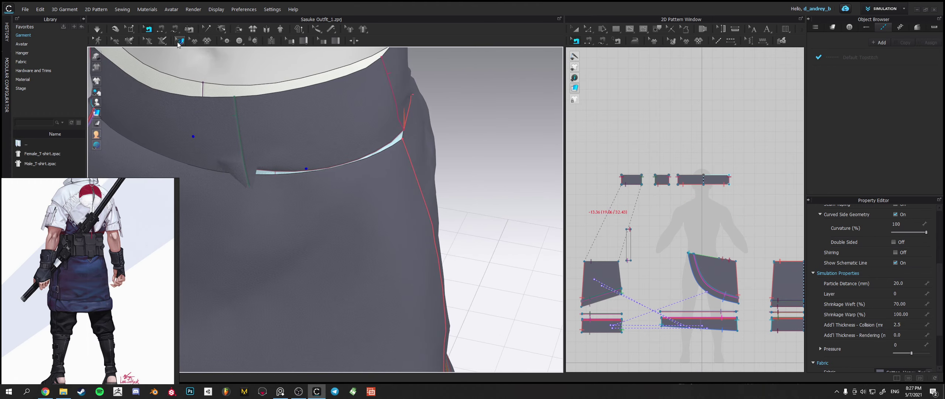
{"action": "left_click", "coordinate": [589, 41]}
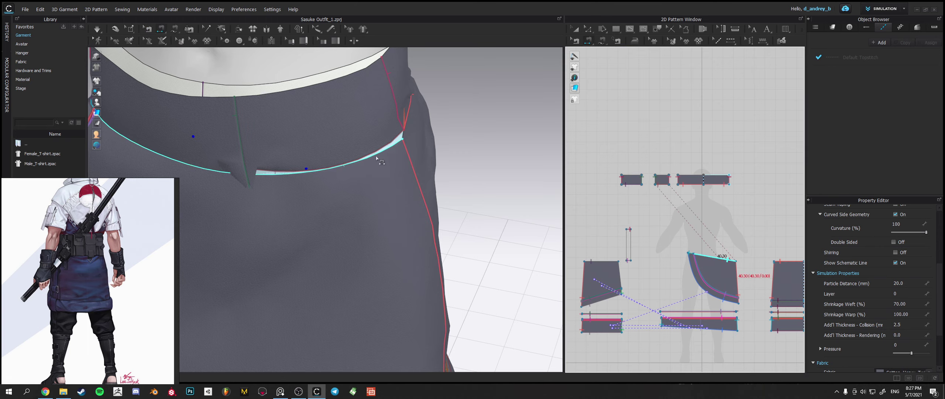
{"action": "scroll", "coordinate": [735, 261], "scroll_direction": "up", "scroll_amount": 5}
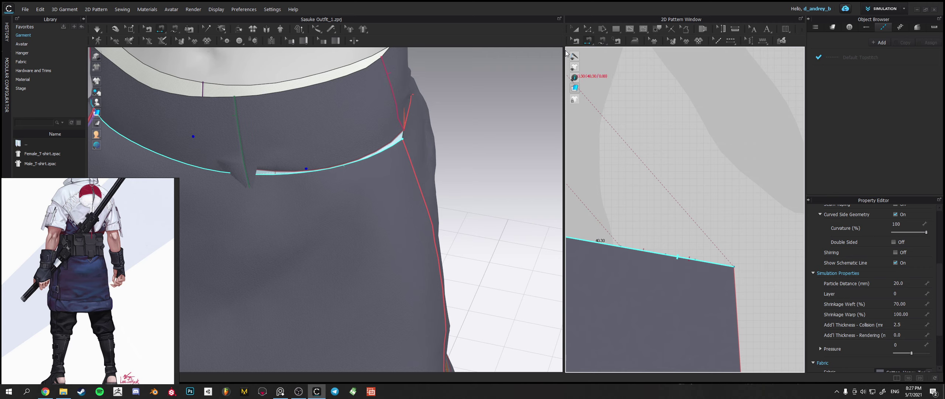
{"action": "key", "text": "z"}
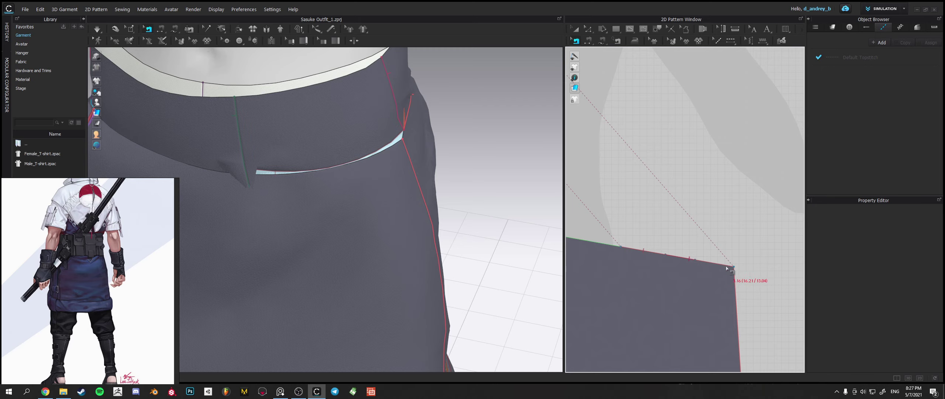
{"action": "left_click", "coordinate": [650, 254]}
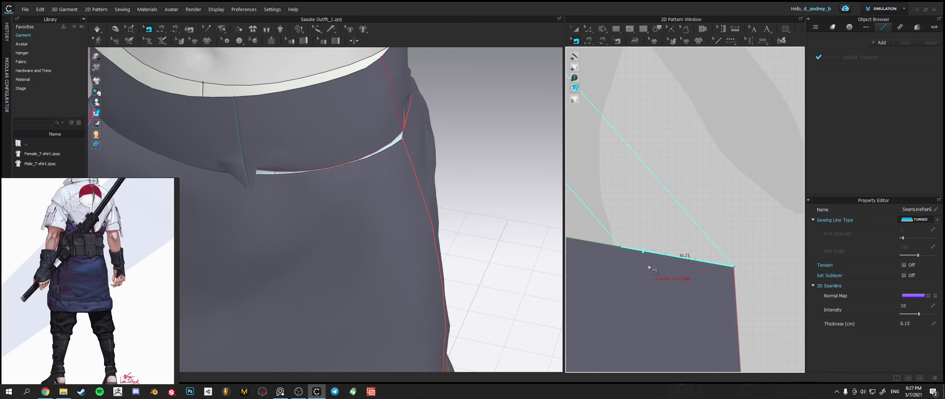
{"action": "key", "text": "space"}
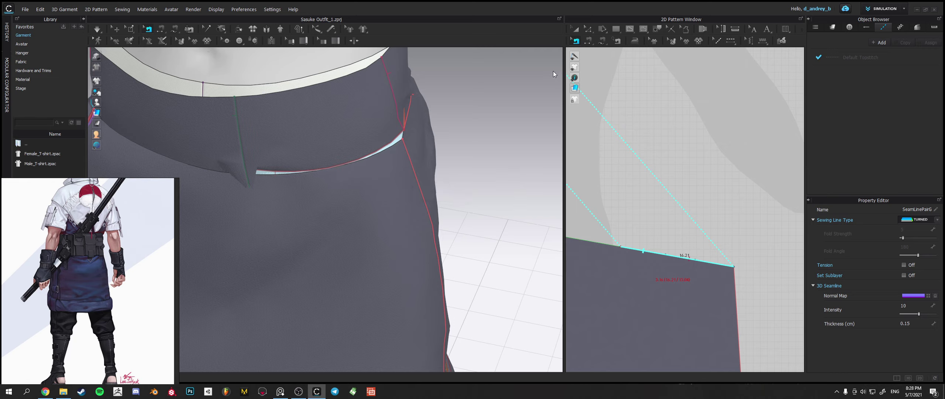
Shift the internal line on the curved front panel's top edge slightly down into the panel.
{"action": "left_click", "coordinate": [578, 30]}
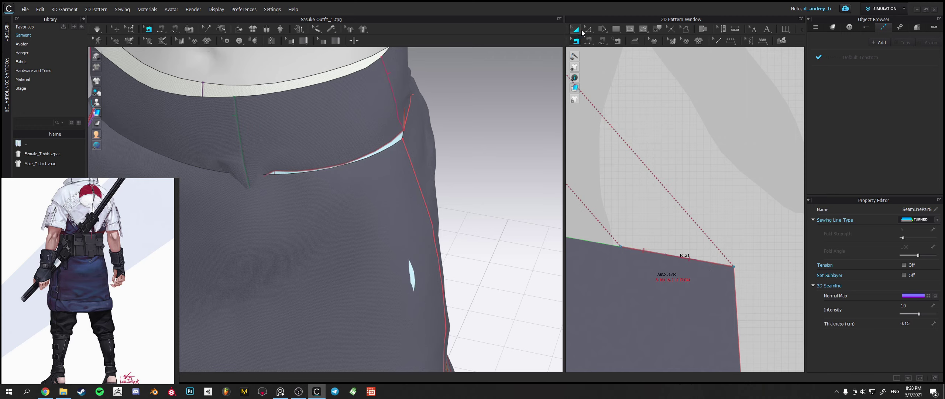
{"action": "left_click", "coordinate": [587, 30]}
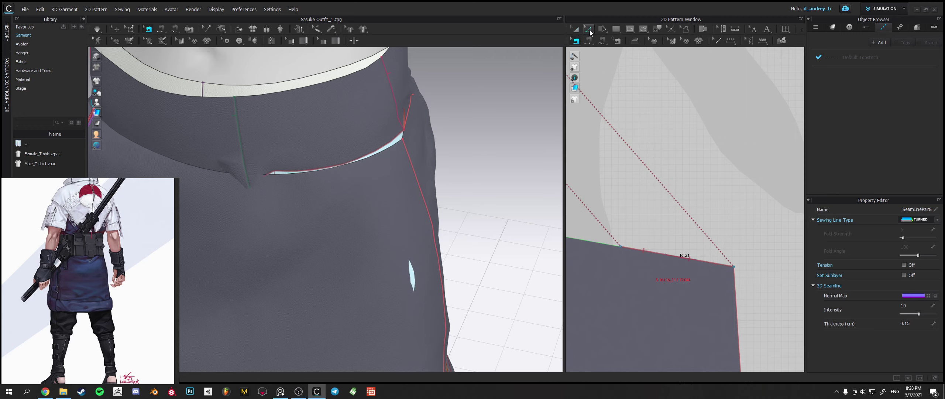
{"action": "left_click", "coordinate": [711, 263]}
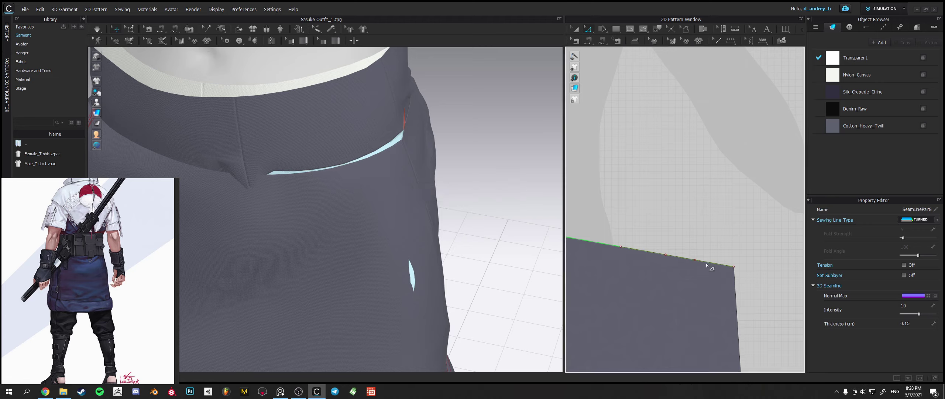
{"action": "left_click", "coordinate": [707, 266]}
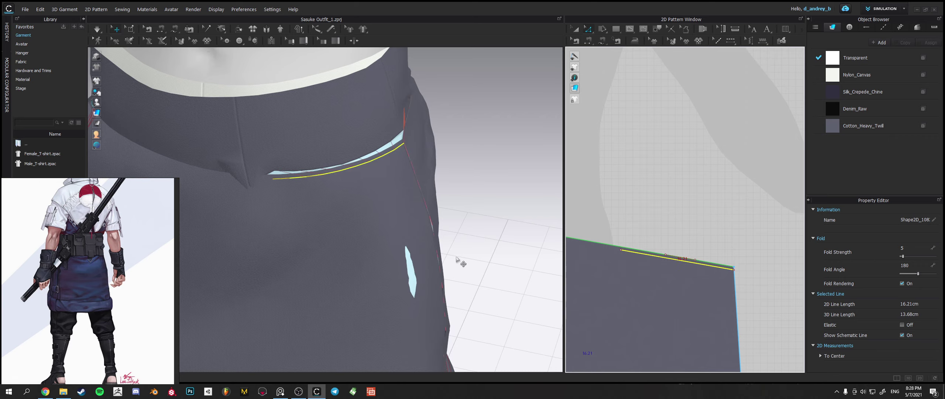
Simulate the skirt with the shifted internal line, view it from behind, and undo the resulting drape.
{"action": "scroll", "coordinate": [449, 248], "scroll_direction": "down", "scroll_amount": 3}
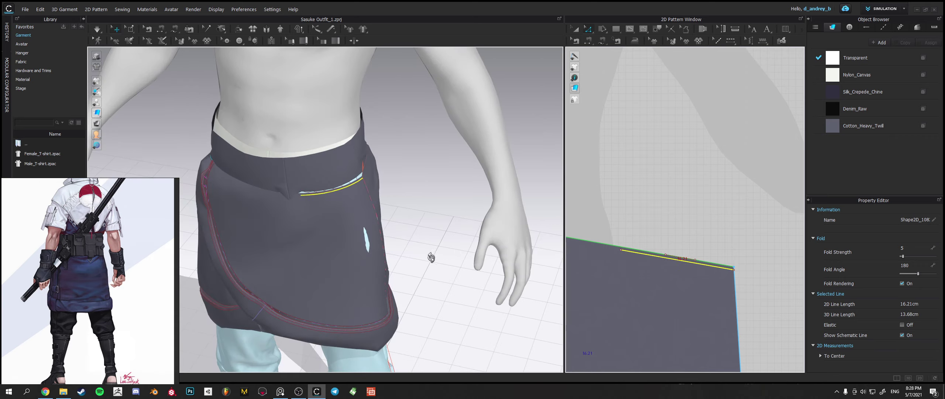
{"action": "right_click_drag", "start_coordinate": [431, 258], "coordinate": [487, 237]}
{"action": "middle_click_drag", "start_coordinate": [487, 236], "coordinate": [514, 220]}
{"action": "key", "text": "space"}
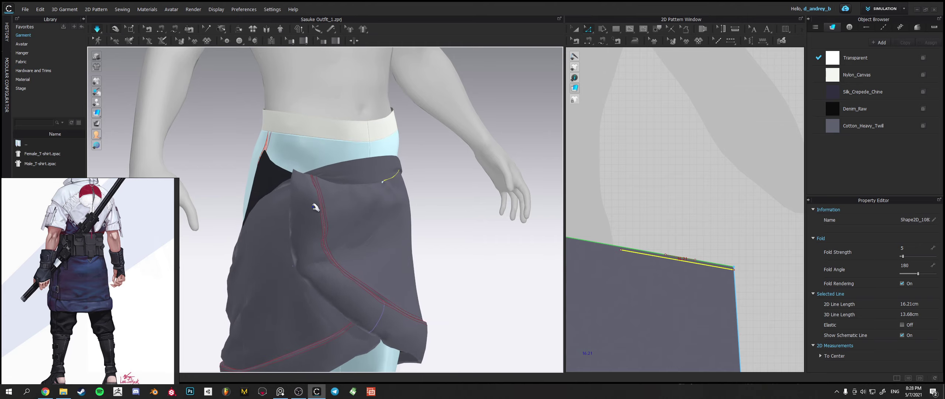
{"action": "right_click_drag", "start_coordinate": [316, 207], "coordinate": [381, 211]}
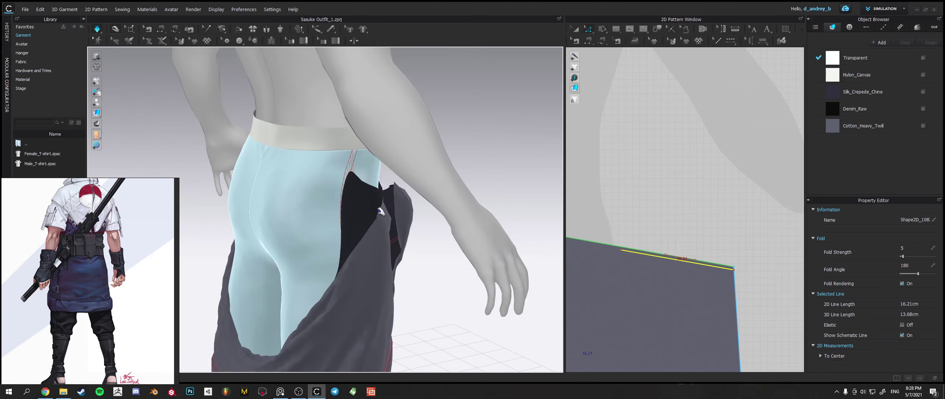
{"action": "key", "text": "ctrl+z"}
Select the seam joining the long waistband strip to the rear skirt panel's top edge.
{"action": "middle_click_drag", "start_coordinate": [490, 289], "coordinate": [483, 200]}
{"action": "scroll", "coordinate": [675, 295], "scroll_direction": "down", "scroll_amount": 4}
{"action": "scroll", "coordinate": [650, 287], "scroll_direction": "up", "scroll_amount": 7}
{"action": "middle_click_drag", "start_coordinate": [650, 287], "coordinate": [770, 251]}
{"action": "left_click", "coordinate": [577, 40]}
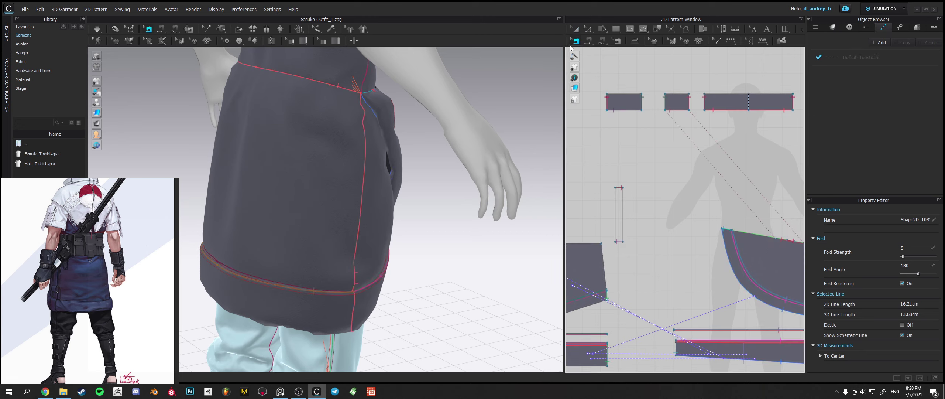
{"action": "left_click", "coordinate": [356, 86]}
{"action": "scroll", "coordinate": [664, 168], "scroll_direction": "down", "scroll_amount": 6}
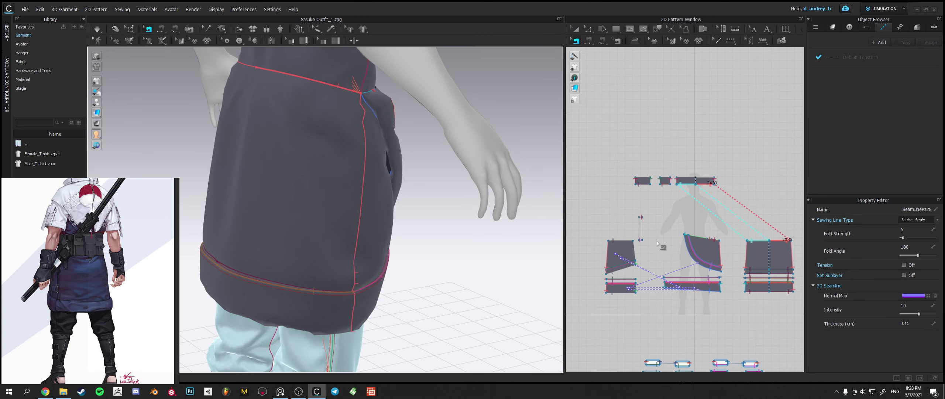
Check which skirt panel edge each of the three waistband strips is sewn to.
{"action": "scroll", "coordinate": [676, 213], "scroll_direction": "down", "scroll_amount": 3}
{"action": "middle_click_drag", "start_coordinate": [681, 222], "coordinate": [661, 188]}
{"action": "scroll", "coordinate": [662, 188], "scroll_direction": "up", "scroll_amount": 4}
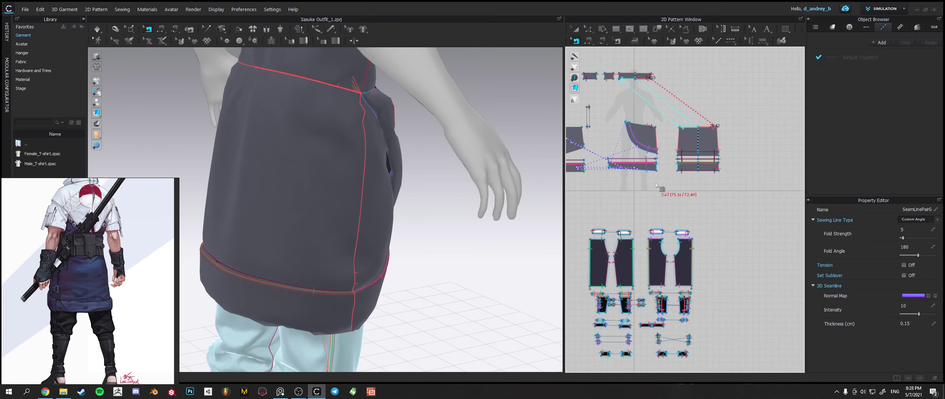
{"action": "right_click_drag", "start_coordinate": [658, 218], "coordinate": [706, 229]}
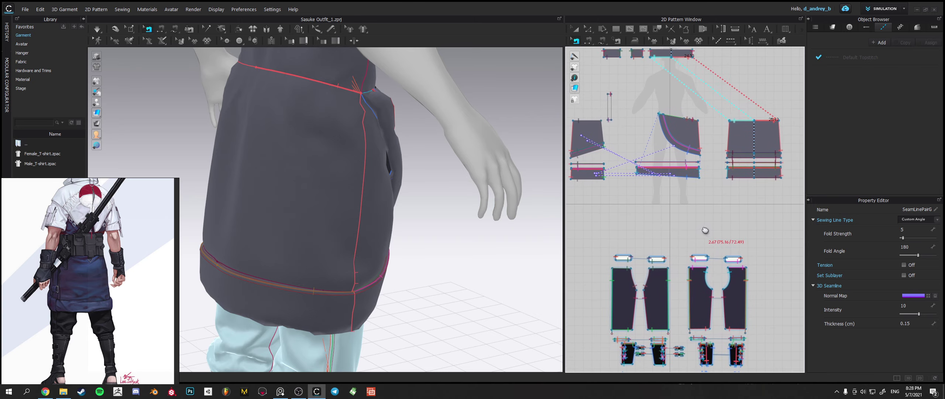
{"action": "right_click_drag", "start_coordinate": [621, 147], "coordinate": [639, 149]}
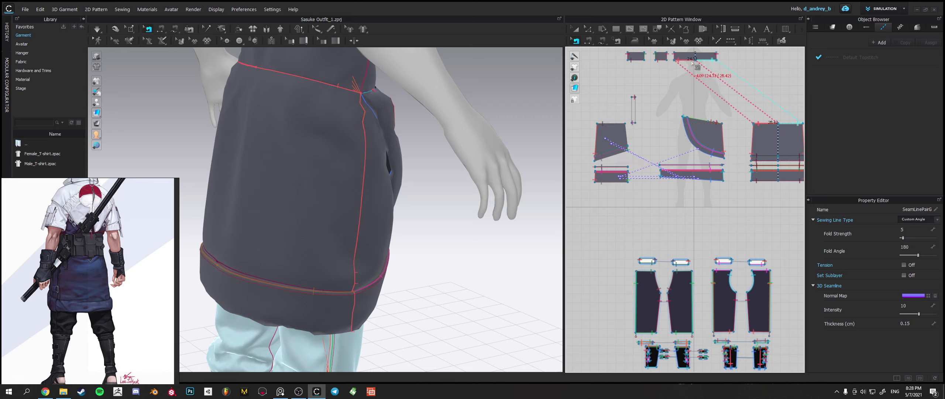
{"action": "left_click", "coordinate": [664, 63]}
{"action": "left_click", "coordinate": [638, 62]}
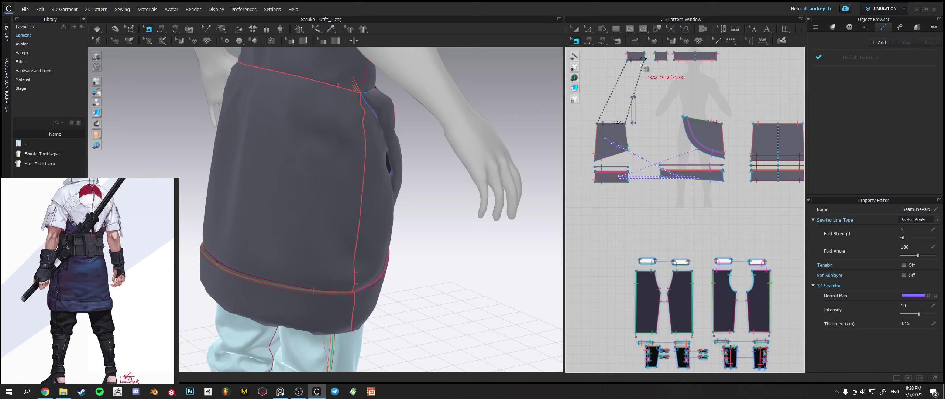
{"action": "left_click", "coordinate": [664, 62]}
{"action": "left_click", "coordinate": [684, 63]}
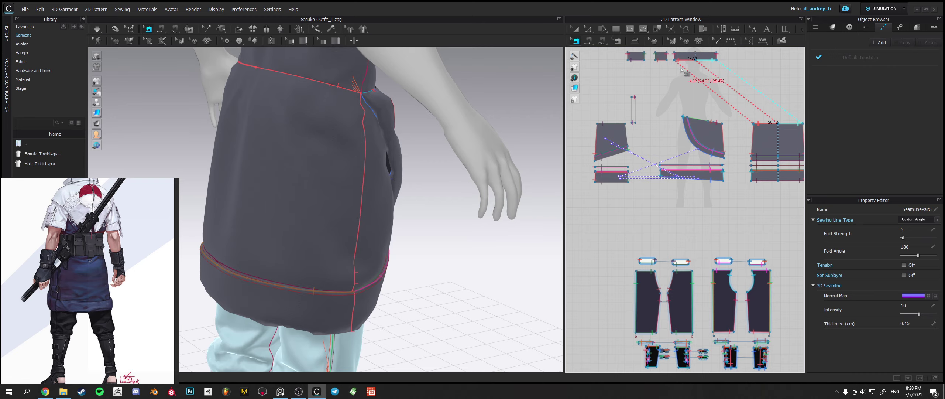
Simulate the skirt again and select the seam between the long waistband strip and the rear panel.
{"action": "right_click_drag", "start_coordinate": [494, 236], "coordinate": [459, 266]}
{"action": "key", "text": "space"}
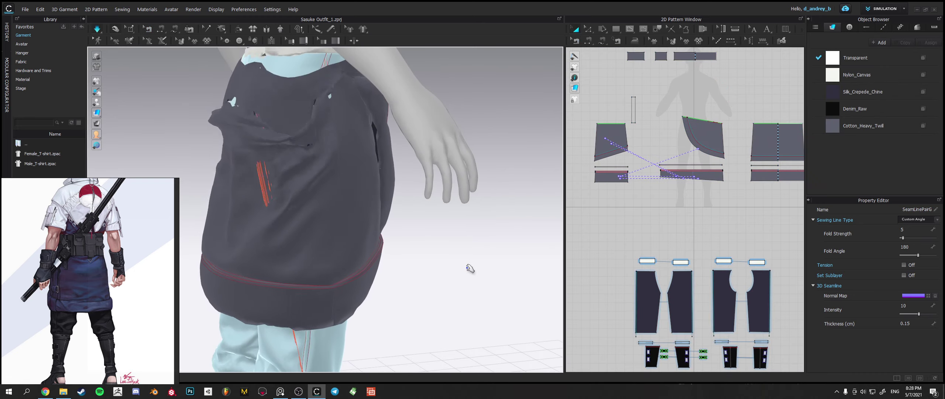
{"action": "key", "text": "n"}
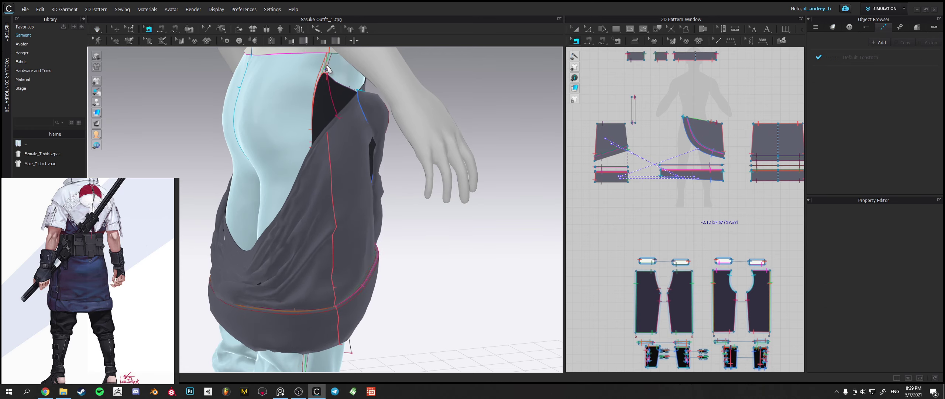
{"action": "left_click", "coordinate": [325, 76]}
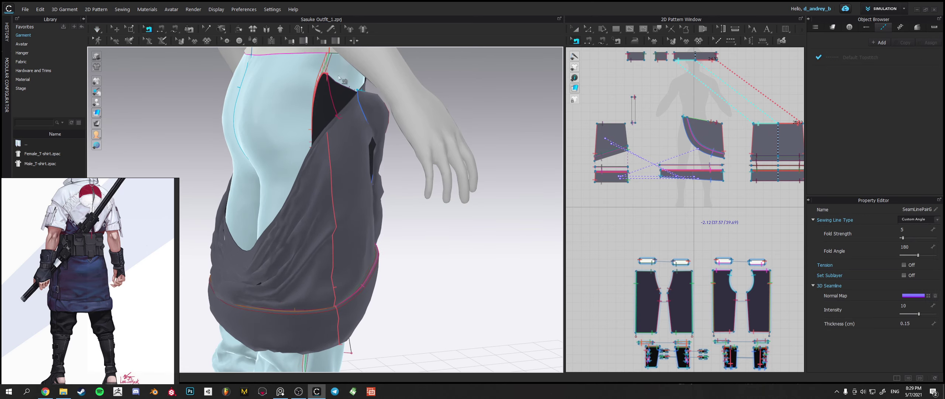
{"action": "right_click_drag", "start_coordinate": [407, 186], "coordinate": [447, 209]}
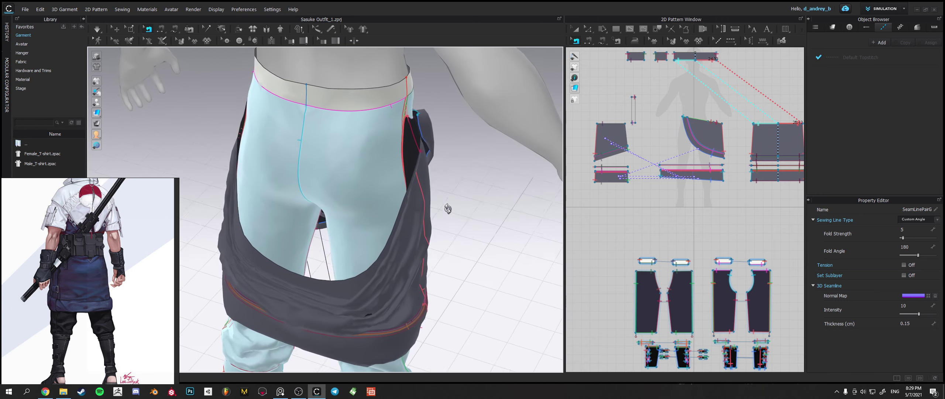
Delete the stray seam linking the rear skirt panel's top edge to the trouser panel.
{"action": "middle_click_drag", "start_coordinate": [767, 134], "coordinate": [731, 142]}
{"action": "mouse_move", "coordinate": [474, 173]}
{"action": "right_mouse_down"}
{"action": "mouse_move", "coordinate": [443, 164]}
{"action": "mouse_move", "coordinate": [450, 145]}
{"action": "mouse_move", "coordinate": [469, 186]}
{"action": "mouse_move", "coordinate": [480, 184]}
{"action": "right_mouse_up"}
{"action": "left_click", "coordinate": [760, 134]}
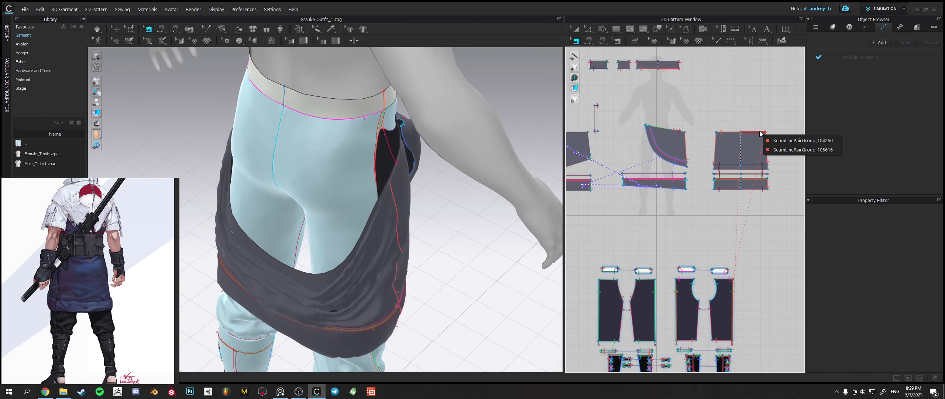
{"action": "left_click", "coordinate": [780, 141]}
{"action": "left_click", "coordinate": [759, 131]}
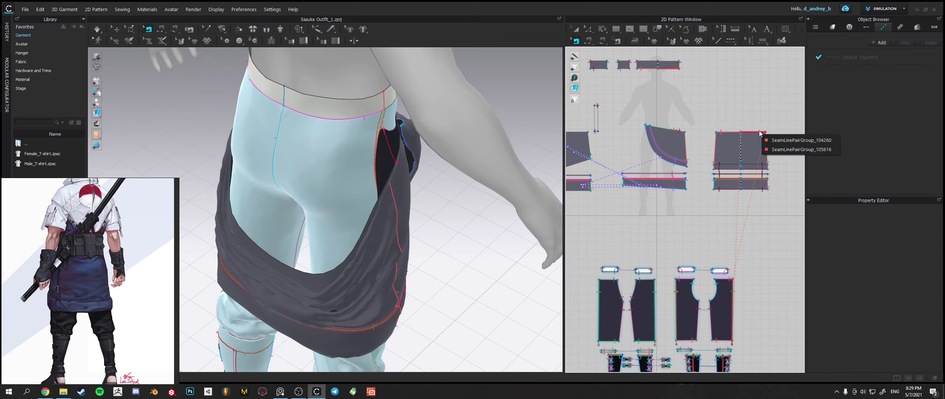
{"action": "left_click", "coordinate": [784, 143]}
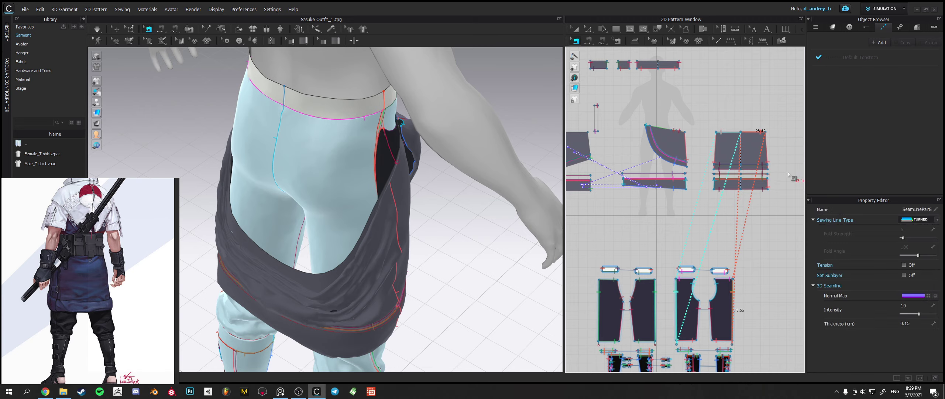
{"action": "key", "text": "Delete"}
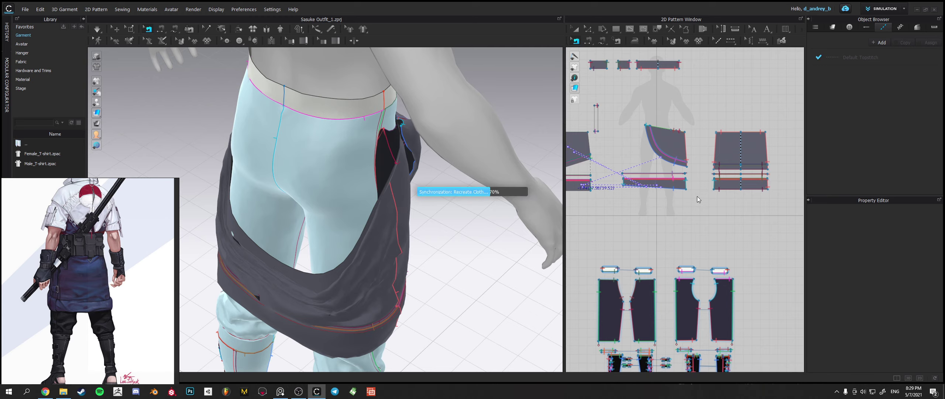
Undo the stray seam's deletion and step back through the edit history to restore the skirt's earlier drape.
{"action": "key", "text": "ctrl+z"}
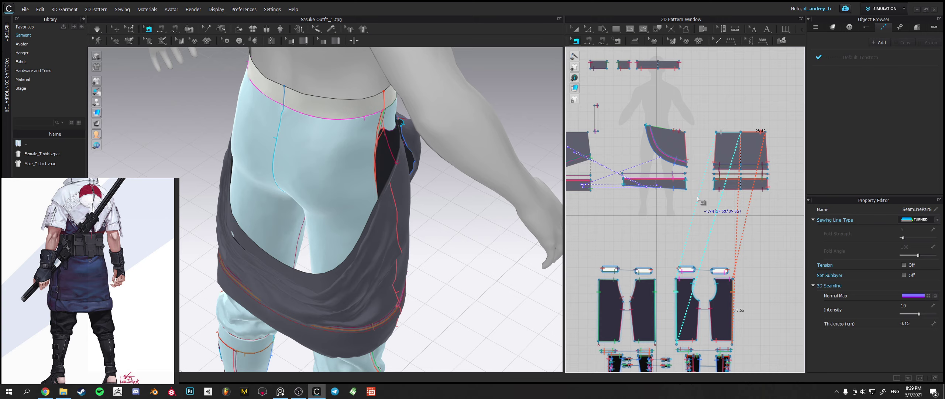
{"action": "key", "text": "ctrl+z"}
{"action": "key", "text": "ctrl+z"}
{"action": "key", "text": "ctrl+z"}
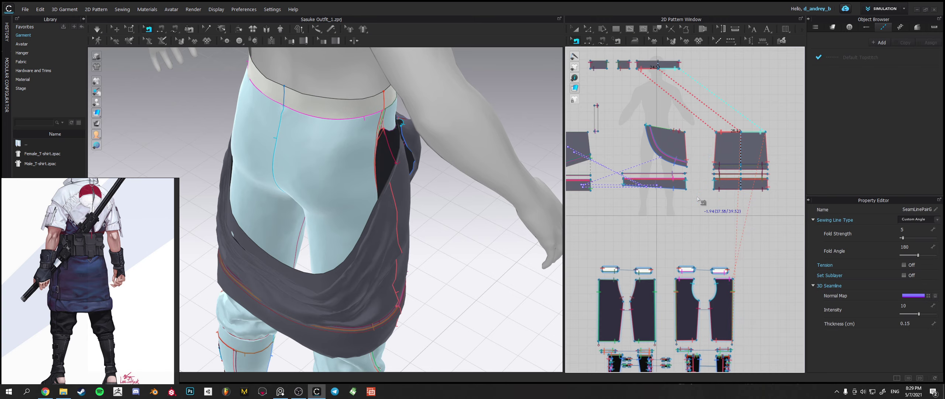
{"action": "key", "text": "ctrl+y"}
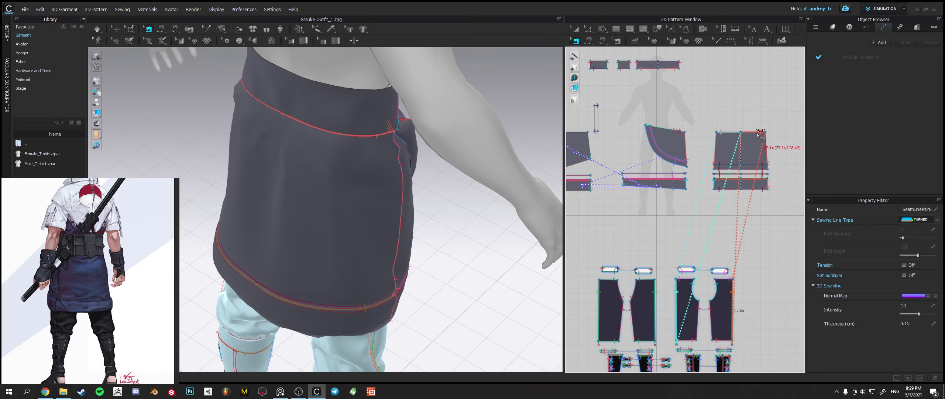
Remove the stray seam between the rear skirt panel's top edge and the trousers, and simulate the skirt.
{"action": "key", "text": "Delete"}
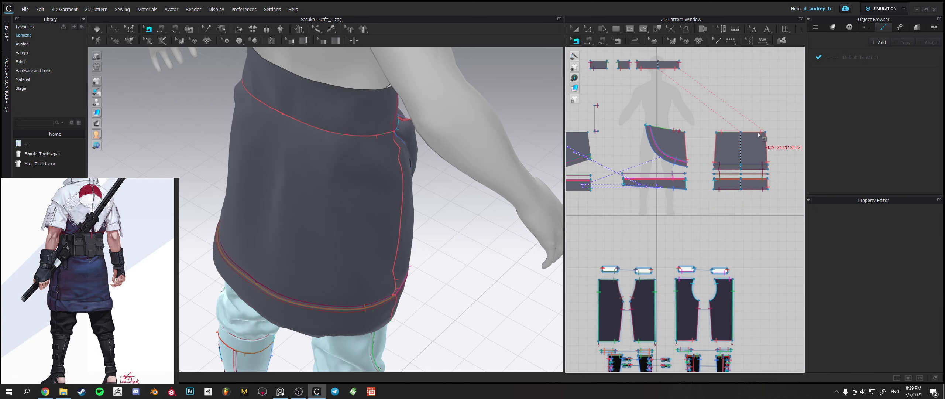
{"action": "scroll", "coordinate": [401, 209], "scroll_direction": "down", "scroll_amount": 3}
{"action": "right_click_drag", "start_coordinate": [403, 209], "coordinate": [391, 200]}
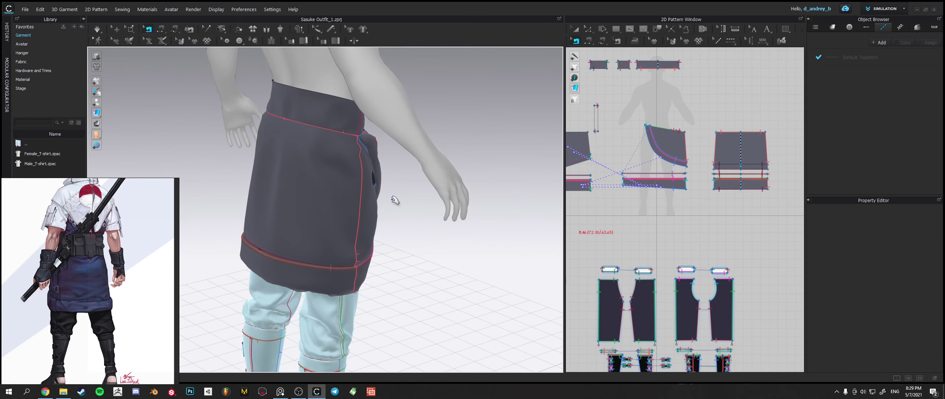
{"action": "key", "text": "space"}
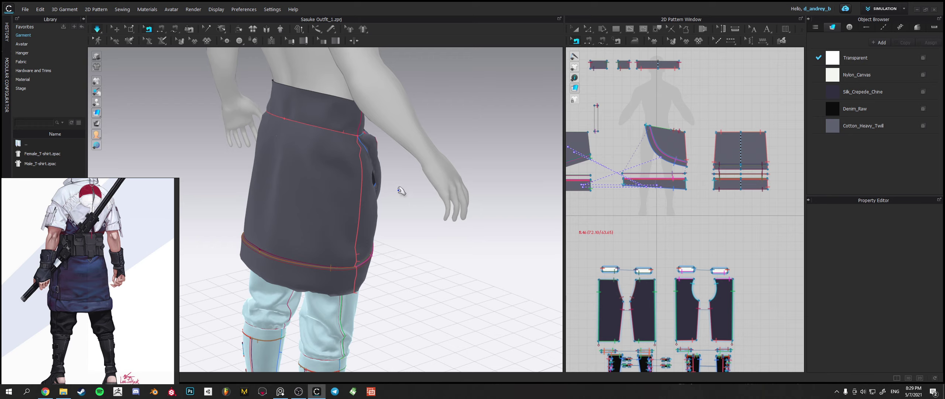
{"action": "left_click", "coordinate": [400, 190]}
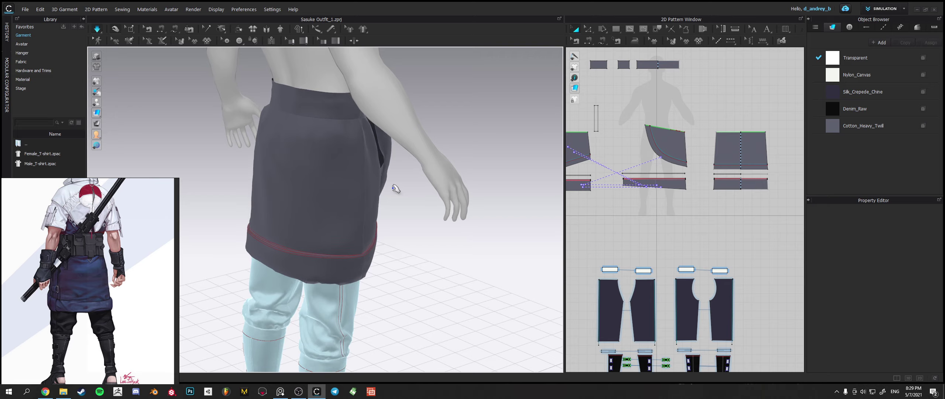
Try a weft shrinkage of 100% on the three waistband strips.
{"action": "right_click_drag", "start_coordinate": [396, 189], "coordinate": [298, 179]}
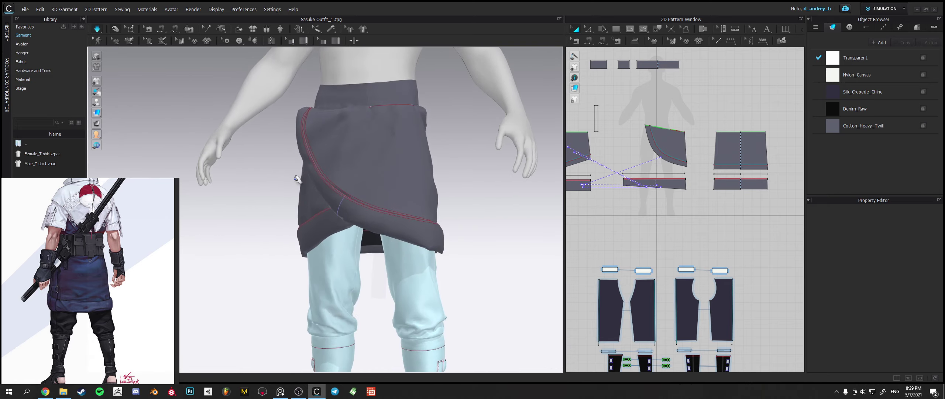
{"action": "left_click", "coordinate": [391, 91]}
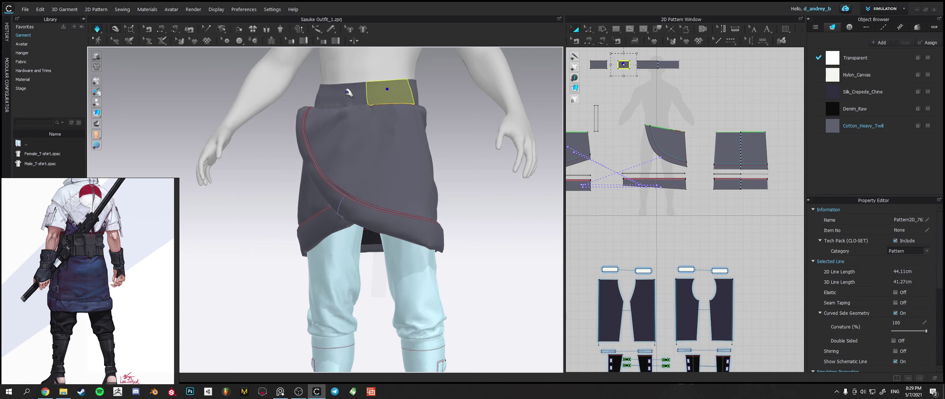
{"action": "right_click_drag", "start_coordinate": [349, 88], "coordinate": [447, 132]}
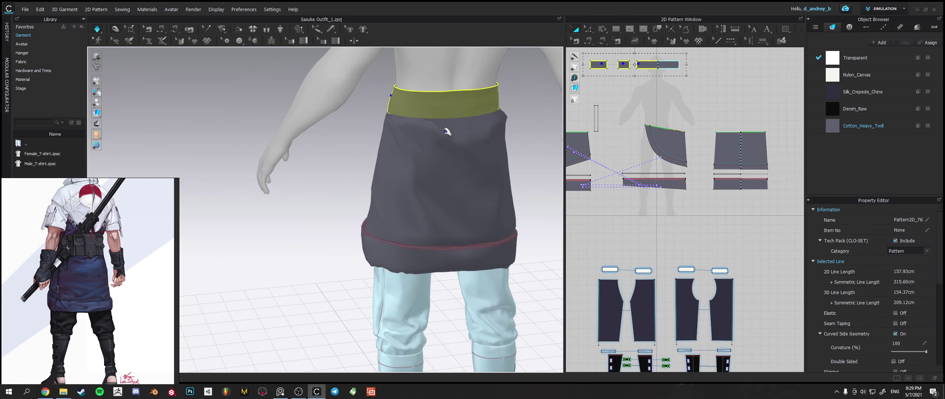
{"action": "scroll", "coordinate": [916, 308], "scroll_direction": "down", "scroll_amount": 4}
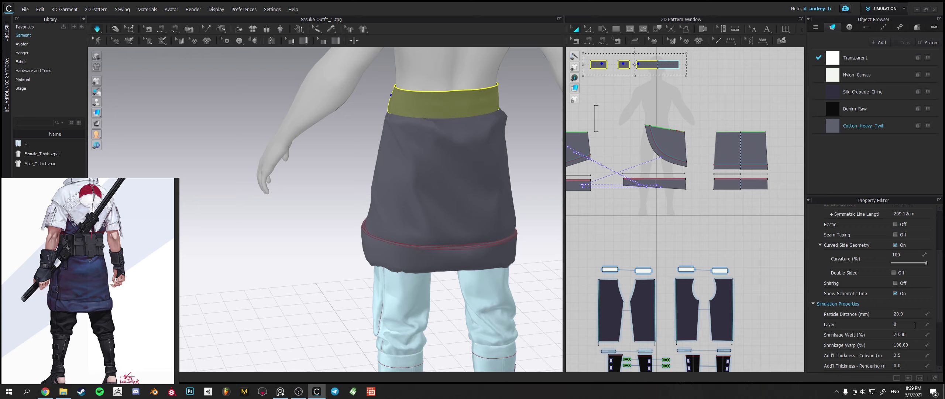
{"action": "double_click", "coordinate": [914, 333]}
{"action": "type", "text": "100"}
{"action": "key", "text": "Return"}
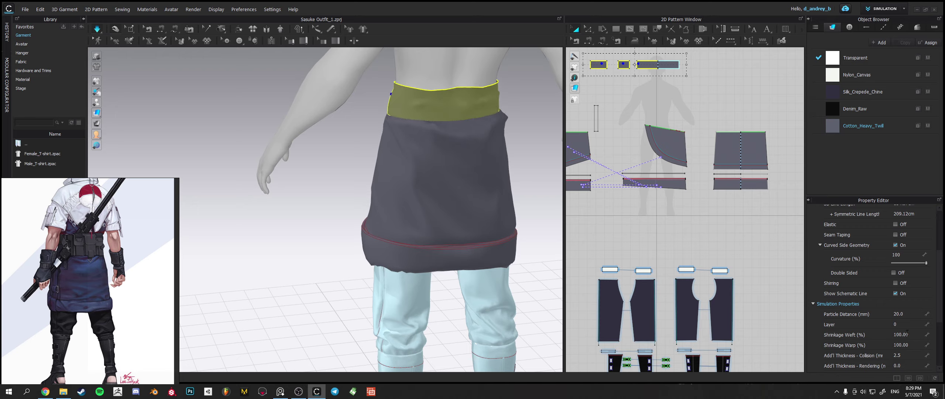
{"action": "left_click", "coordinate": [533, 218]}
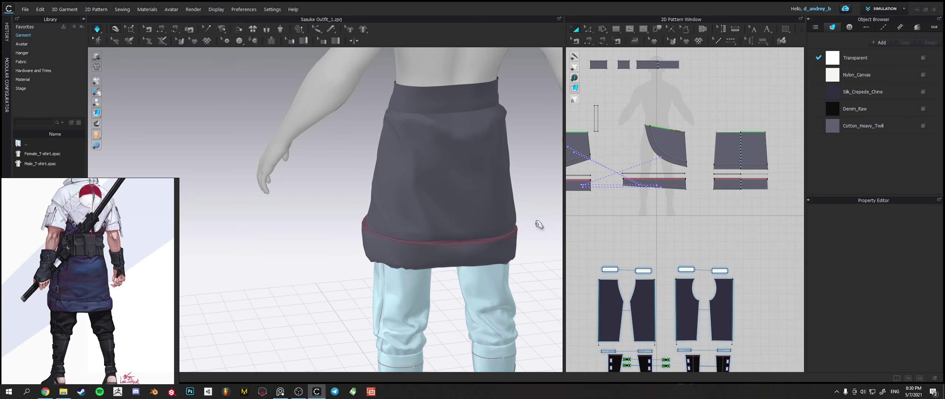
Reselect all three waistband strips, set their weft shrinkage to 100%, and simulate the waistband's fit.
{"action": "left_click", "coordinate": [491, 110]}
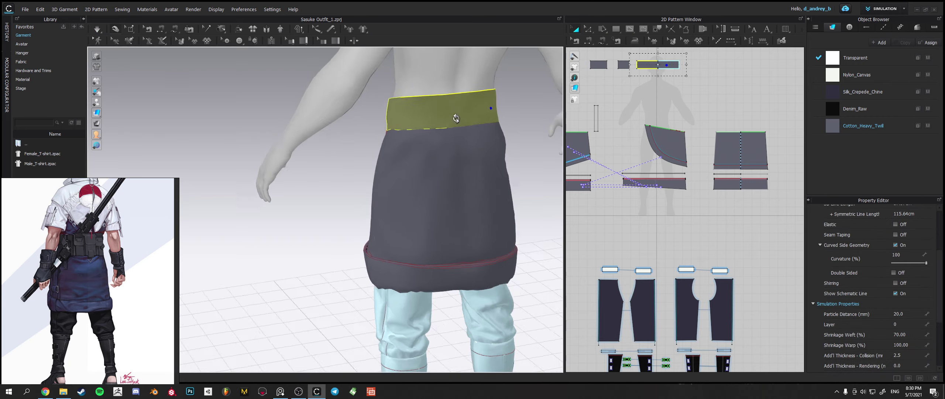
{"action": "right_click_drag", "start_coordinate": [491, 110], "coordinate": [513, 171]}
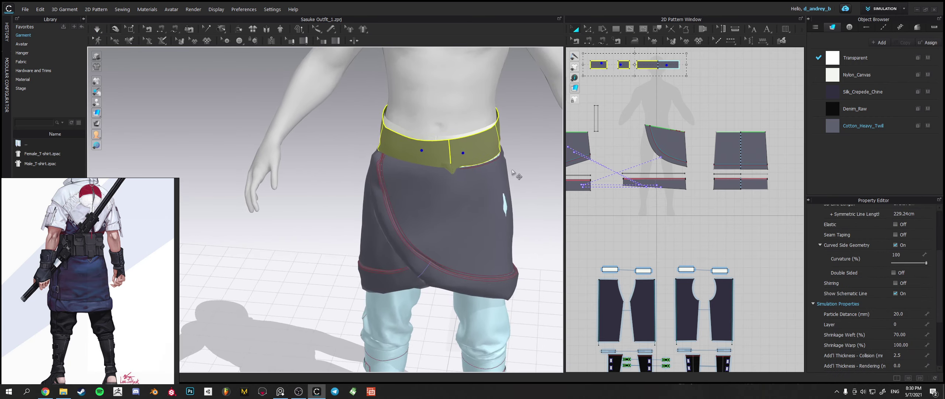
{"action": "left_click", "coordinate": [913, 335]}
{"action": "type", "text": "1"}
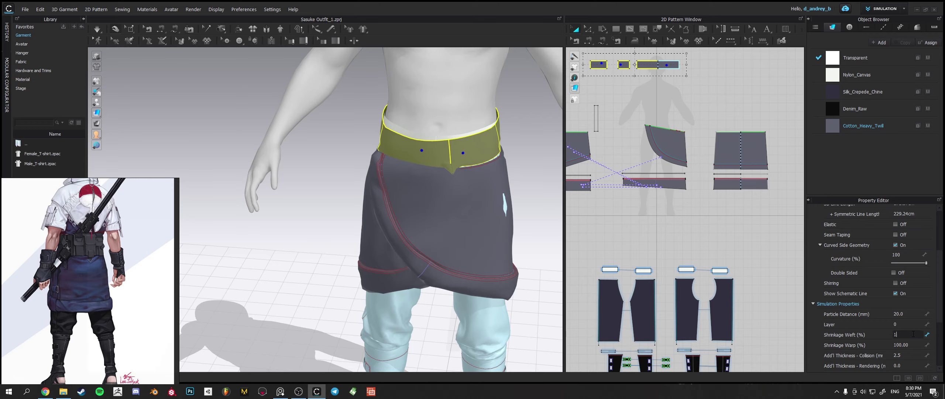
{"action": "type", "text": "00"}
{"action": "key", "text": "Return"}
{"action": "scroll", "coordinate": [449, 172], "scroll_direction": "down", "scroll_amount": 2}
{"action": "middle_click_drag", "start_coordinate": [518, 166], "coordinate": [429, 167]}
{"action": "key", "text": "space"}
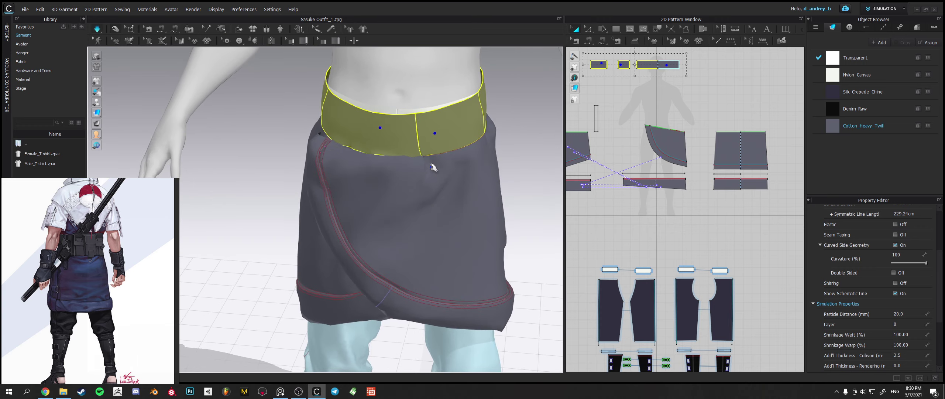
Try pulling the waistband's rear centre down over the skirt during simulation.
{"action": "right_click_drag", "start_coordinate": [439, 171], "coordinate": [446, 151]}
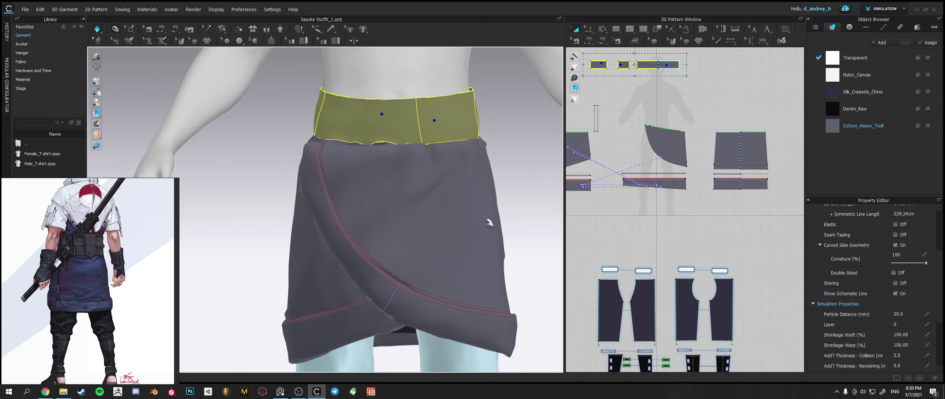
{"action": "scroll", "coordinate": [466, 214], "scroll_direction": "down", "scroll_amount": 3}
{"action": "scroll", "coordinate": [466, 214], "scroll_direction": "up", "scroll_amount": 3}
{"action": "right_click_drag", "start_coordinate": [453, 177], "coordinate": [374, 125]}
{"action": "scroll", "coordinate": [338, 204], "scroll_direction": "down", "scroll_amount": 2}
{"action": "left_click_drag", "start_coordinate": [374, 127], "coordinate": [376, 186]}
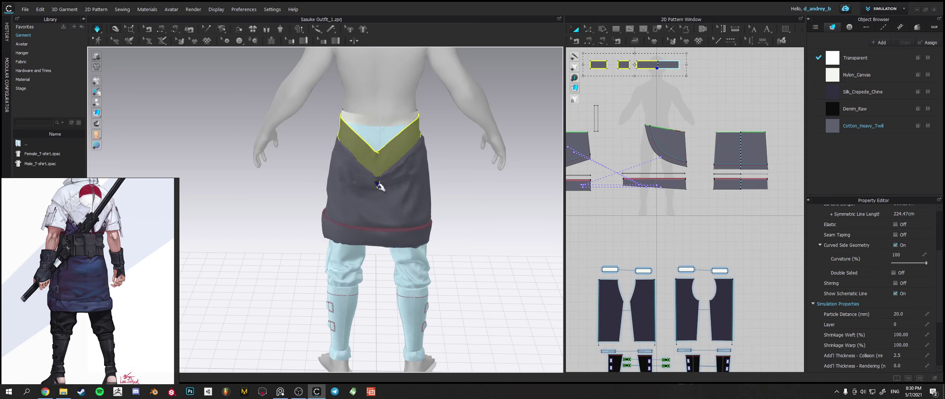
Set the weft shrinkage of the three selected waistband strips to 100% again.
{"action": "right_click_drag", "start_coordinate": [377, 185], "coordinate": [356, 162]}
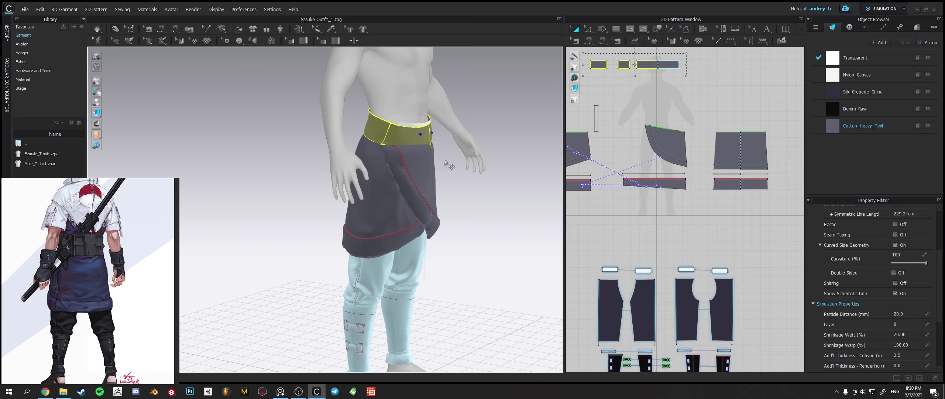
{"action": "right_click_drag", "start_coordinate": [458, 162], "coordinate": [409, 158]}
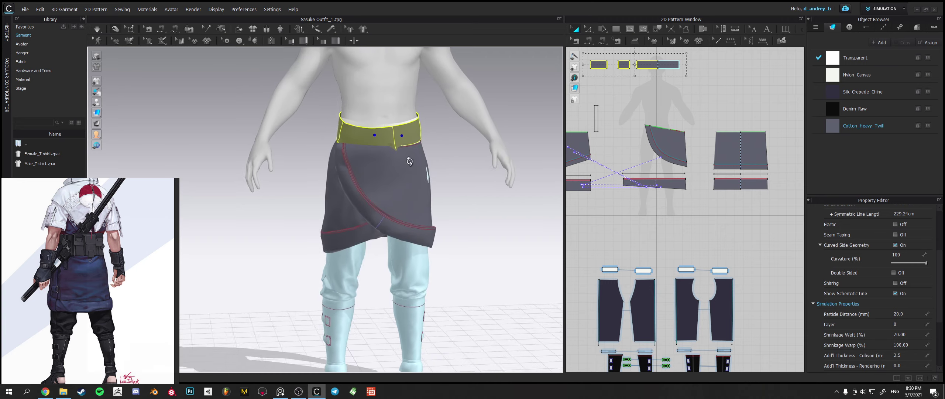
{"action": "left_click", "coordinate": [914, 332]}
{"action": "key", "text": "Return"}
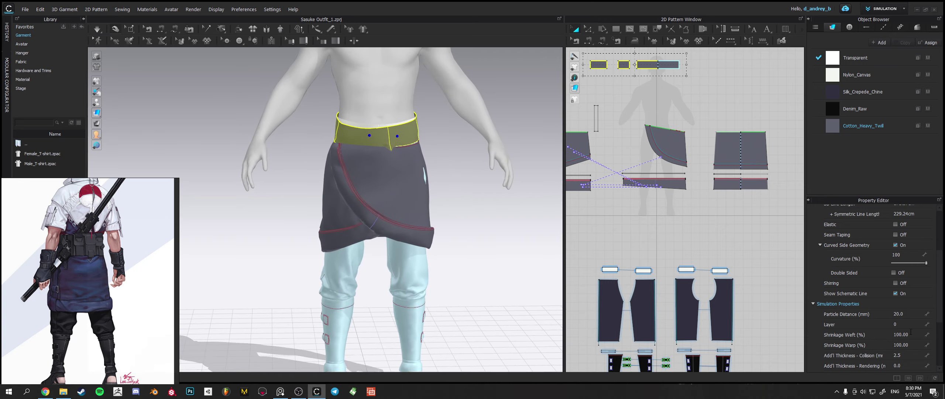
{"action": "scroll", "coordinate": [733, 193], "scroll_direction": "down", "scroll_amount": 2}
{"action": "middle_click_drag", "start_coordinate": [701, 143], "coordinate": [757, 205]}
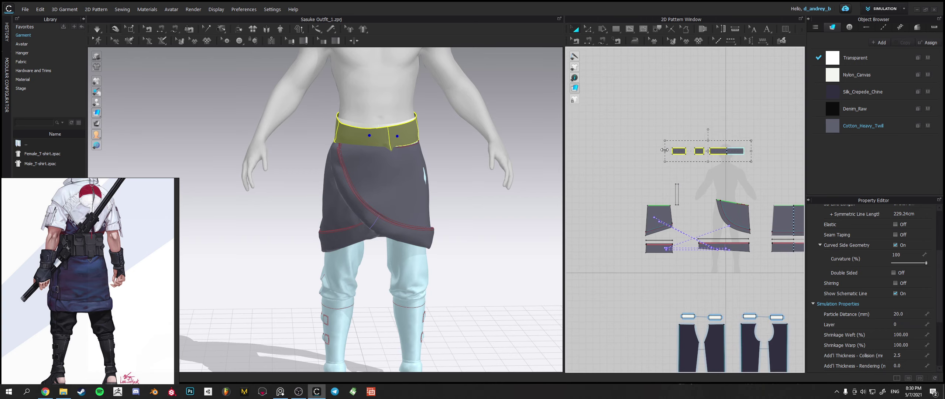
Stretch the selected waistband pattern pieces slightly wider horizontally and simulate the garment.
{"action": "left_click_drag", "start_coordinate": [656, 151], "coordinate": [656, 151]}
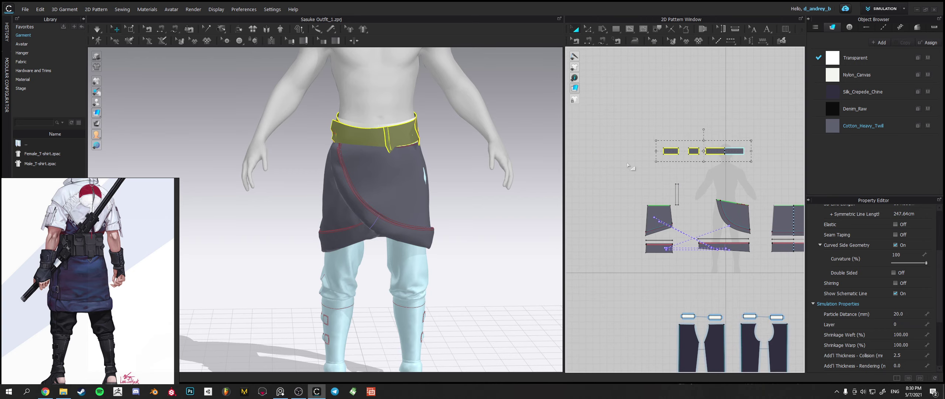
{"action": "key", "text": "space"}
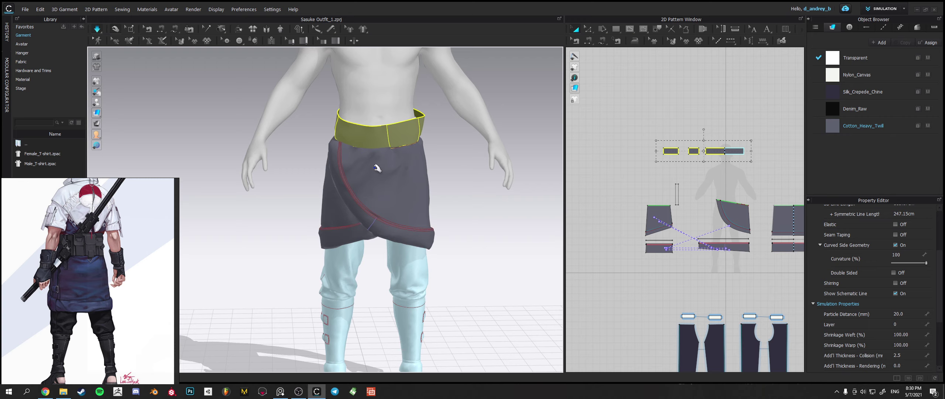
Try to settle the skirt's back panel against the waistband by pulling it upward during the simulation.
{"action": "right_click_drag", "start_coordinate": [380, 168], "coordinate": [418, 159]}
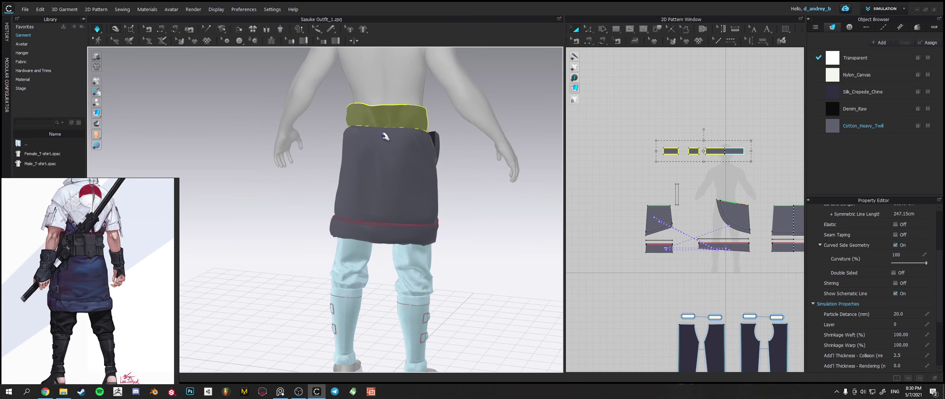
{"action": "left_click", "coordinate": [384, 168]}
{"action": "left_click_drag", "start_coordinate": [384, 169], "coordinate": [377, 146]}
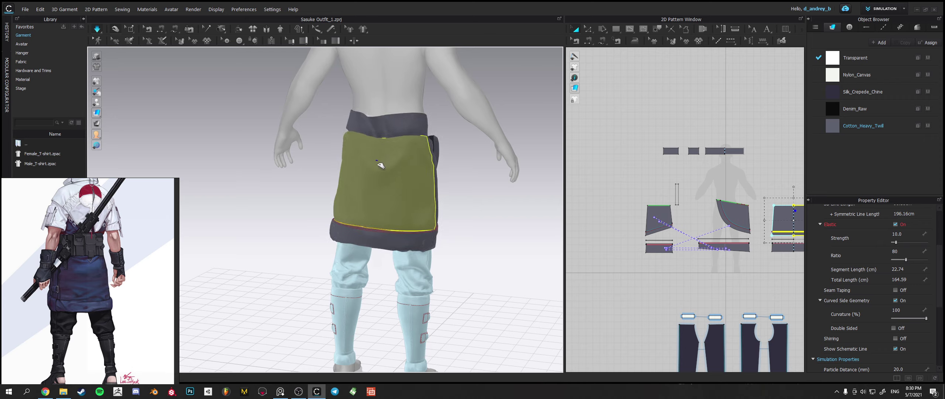
{"action": "key", "text": "space"}
{"action": "left_click", "coordinate": [389, 129]}
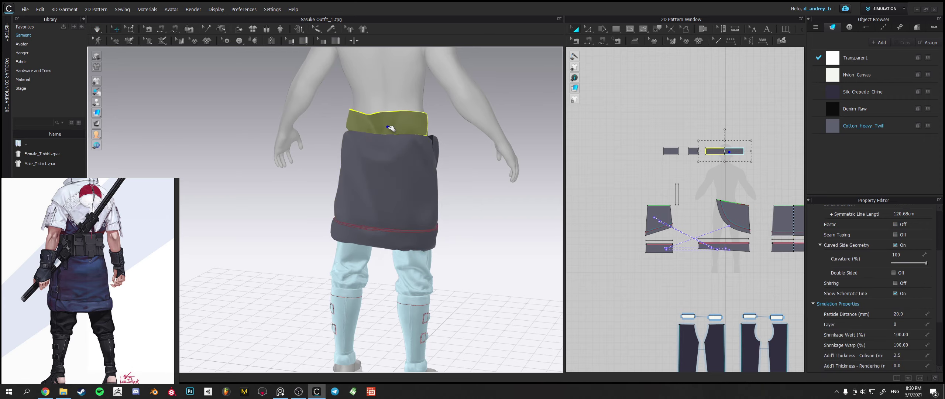
{"action": "right_click_drag", "start_coordinate": [387, 154], "coordinate": [403, 162]}
Undo the pulling of the skirt's back panel and the waistband selection.
{"action": "key", "text": "ctrl+z"}
{"action": "key", "text": "ctrl+z"}
{"action": "key", "text": "ctrl+z"}
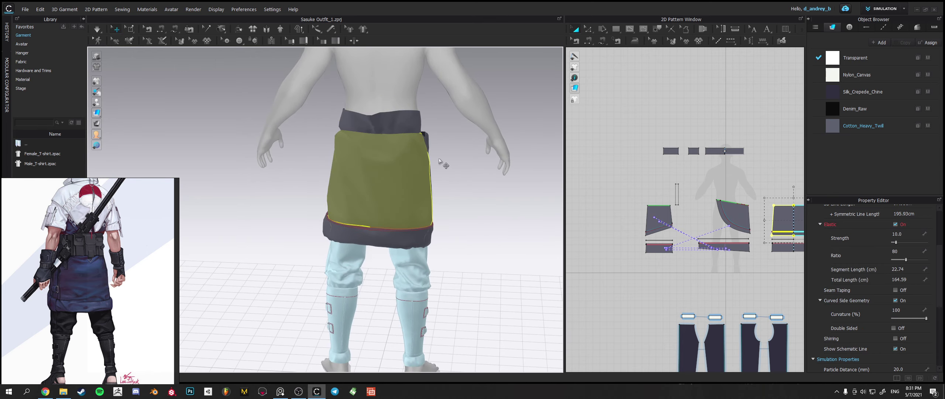
Simulate the garment and try to pull the skirt's back panel and waistband lower on the hips.
{"action": "right_click_drag", "start_coordinate": [429, 159], "coordinate": [400, 144]}
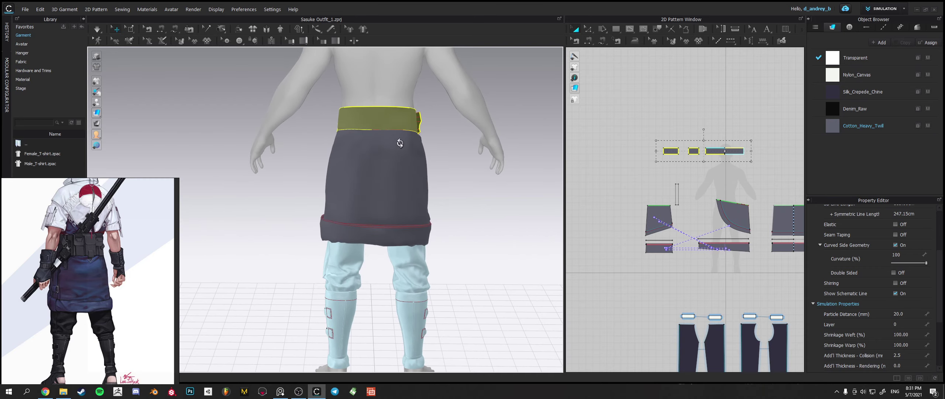
{"action": "right_click_drag", "start_coordinate": [387, 174], "coordinate": [397, 154]}
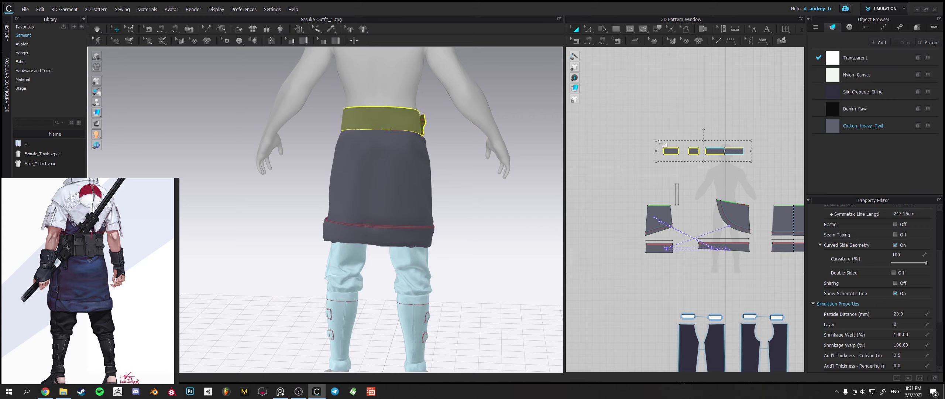
{"action": "right_click_drag", "start_coordinate": [441, 190], "coordinate": [443, 155]}
{"action": "key", "text": "space"}
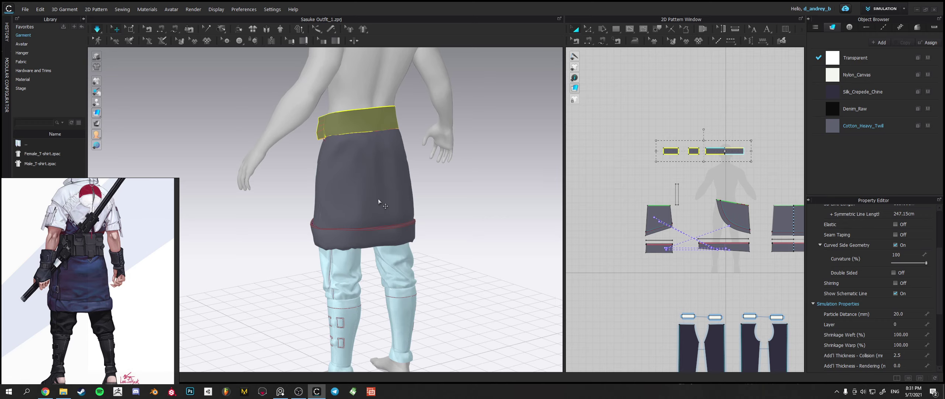
{"action": "left_click", "coordinate": [378, 198]}
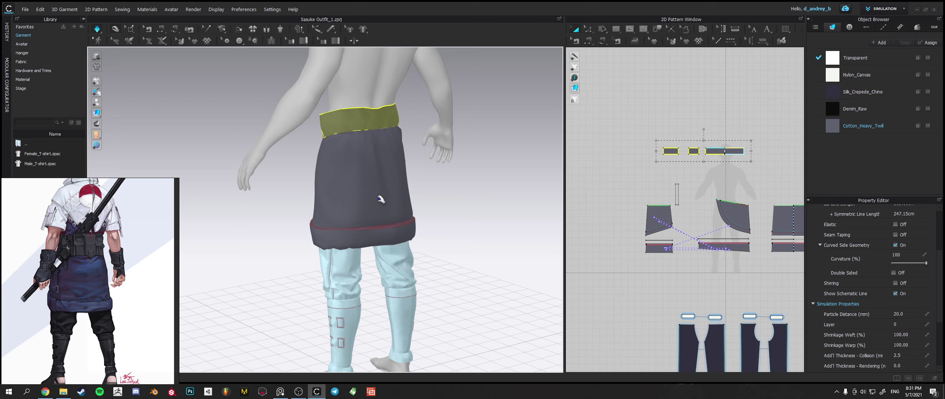
{"action": "left_click_drag", "start_coordinate": [381, 199], "coordinate": [380, 259]}
{"action": "left_click", "coordinate": [370, 132]}
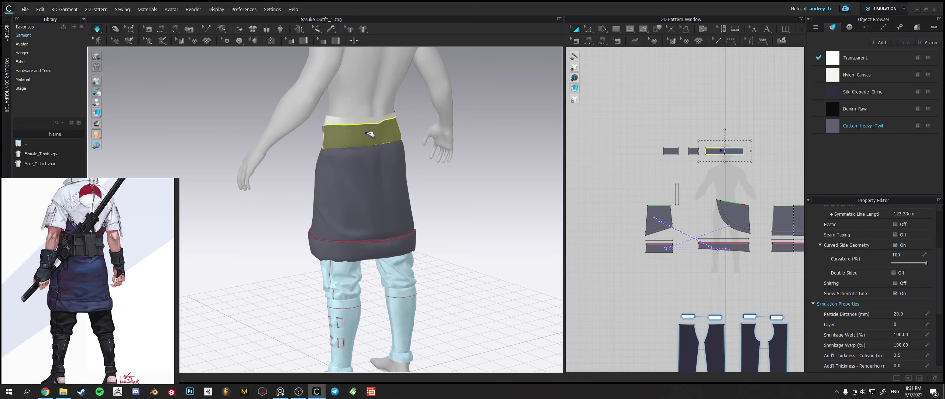
{"action": "left_click", "coordinate": [380, 185]}
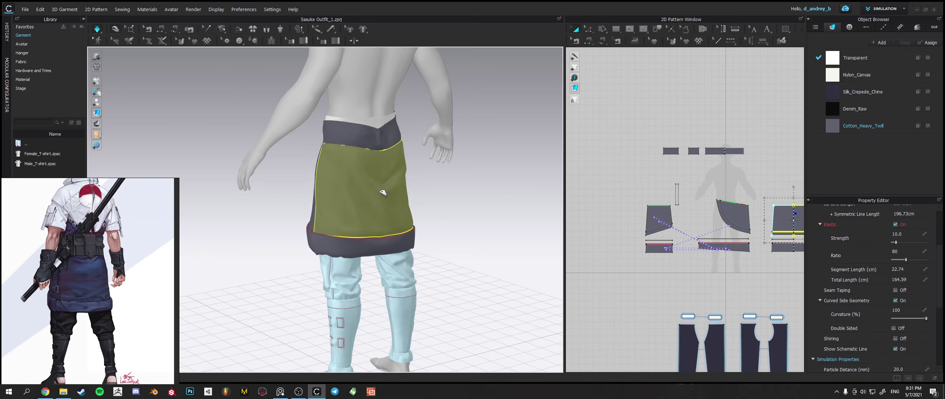
Undo the downward adjustments made to the skirt's back panel and waistband.
{"action": "right_click_drag", "start_coordinate": [384, 195], "coordinate": [368, 181]}
{"action": "key", "text": "ctrl+z"}
{"action": "key", "text": "ctrl+y"}
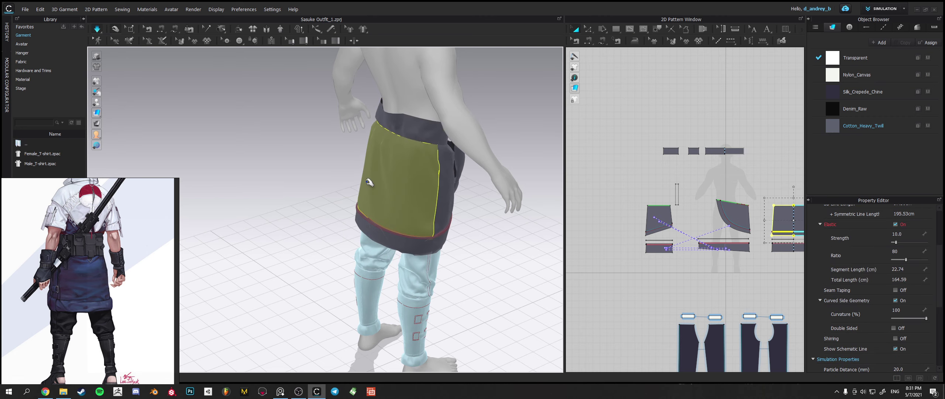
{"action": "key", "text": "ctrl+z"}
{"action": "key", "text": "ctrl+z"}
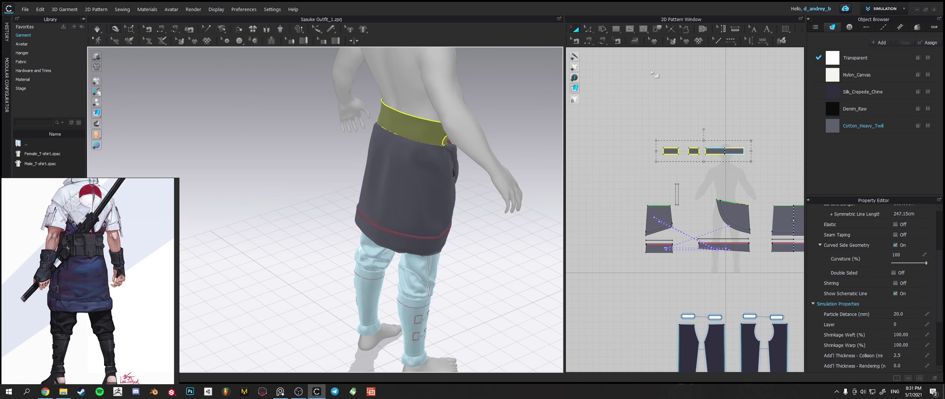
Sew the lower edge of the skirt's back waistband piece to the top of the trousers' waistband piece.
{"action": "left_click", "coordinate": [592, 40]}
{"action": "scroll", "coordinate": [667, 162], "scroll_direction": "up", "scroll_amount": 5}
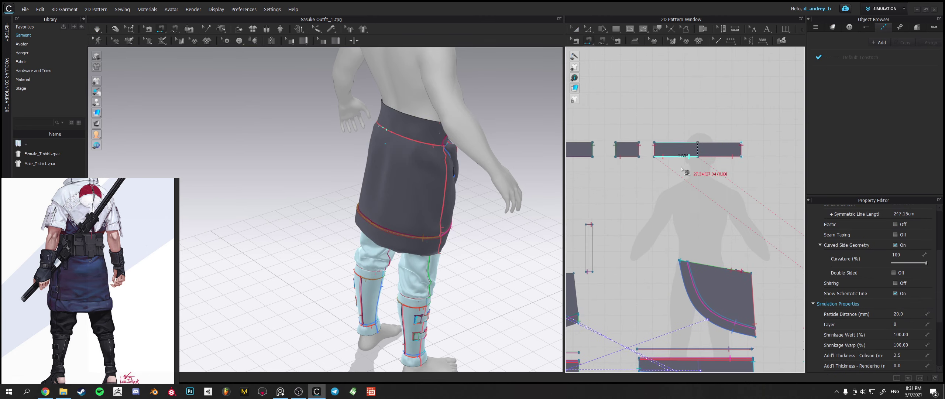
{"action": "left_click", "coordinate": [666, 161]}
{"action": "scroll", "coordinate": [670, 210], "scroll_direction": "down", "scroll_amount": 6}
{"action": "middle_click_drag", "start_coordinate": [671, 210], "coordinate": [658, 155]}
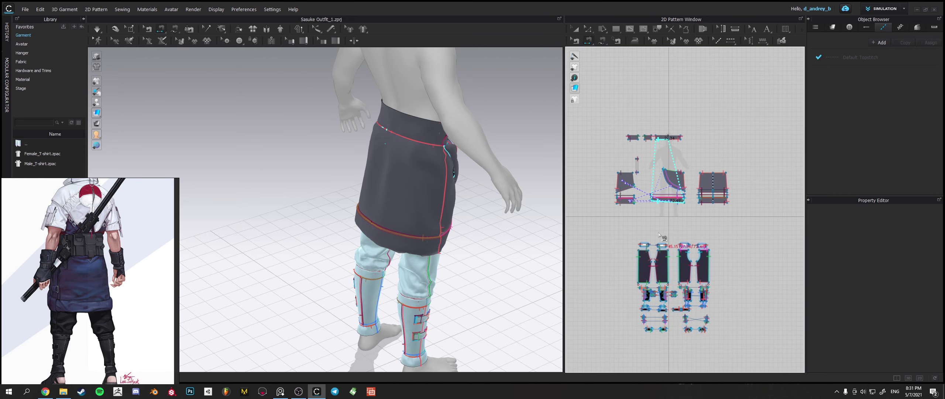
{"action": "scroll", "coordinate": [657, 235], "scroll_direction": "up", "scroll_amount": 5}
{"action": "scroll", "coordinate": [677, 260], "scroll_direction": "down", "scroll_amount": 4}
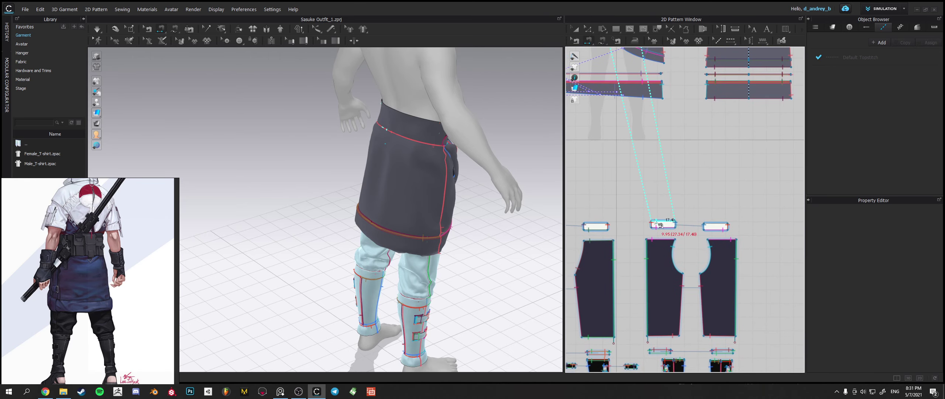
{"action": "scroll", "coordinate": [657, 223], "scroll_direction": "up", "scroll_amount": 2}
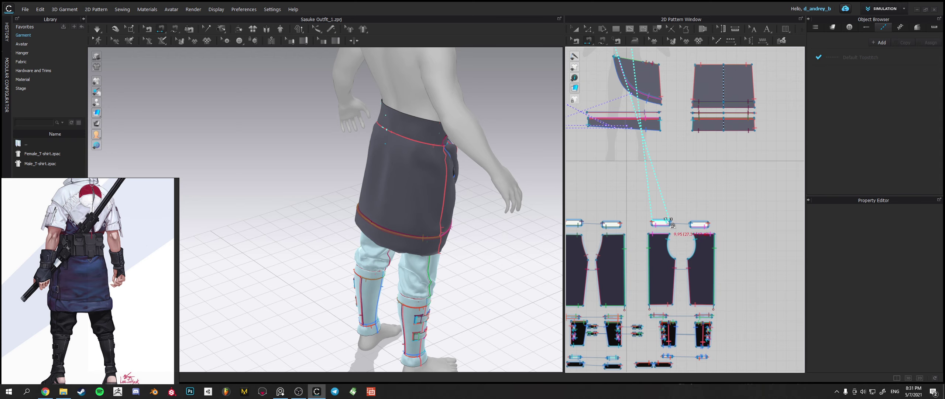
{"action": "scroll", "coordinate": [670, 222], "scroll_direction": "down", "scroll_amount": 1}
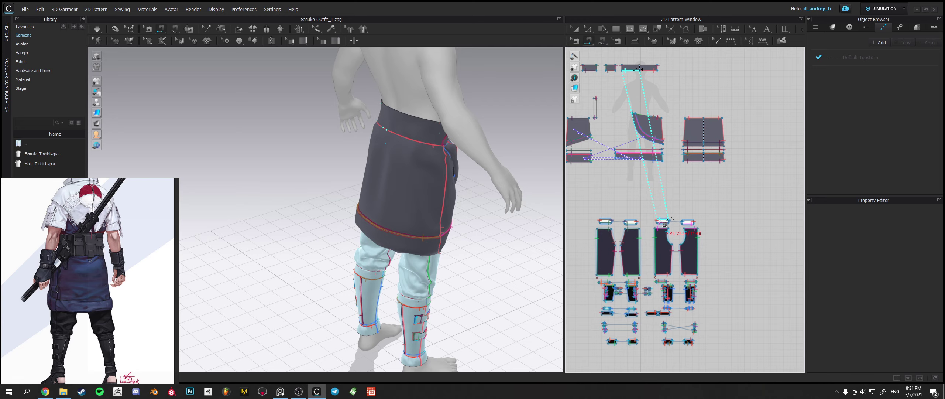
{"action": "left_click", "coordinate": [660, 221]}
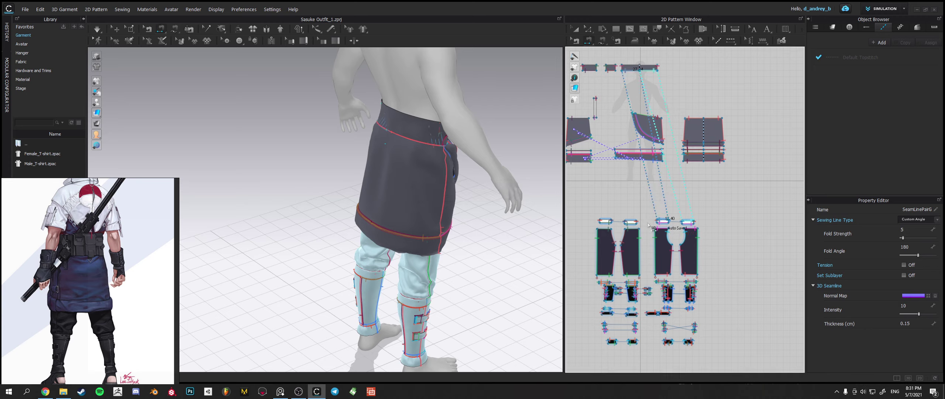
{"action": "left_click", "coordinate": [687, 221]}
Sew the top edge of the back waistband piece to the trousers' waistband and simulate the garment.
{"action": "left_click", "coordinate": [626, 66]}
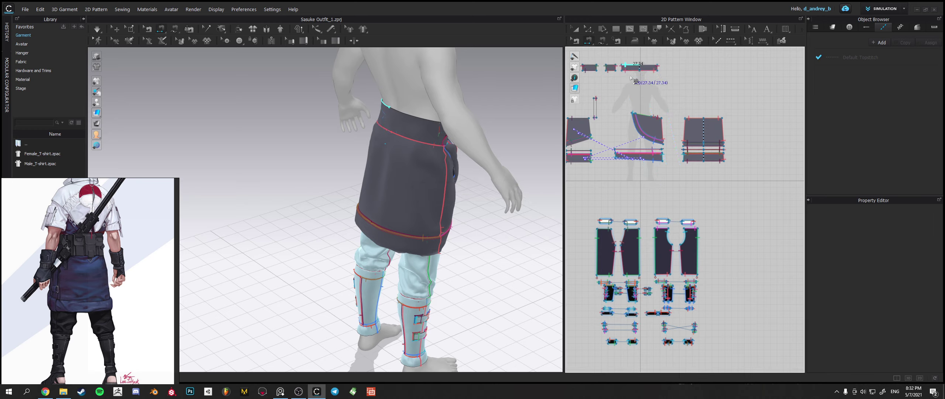
{"action": "left_click", "coordinate": [671, 223]}
{"action": "right_click_drag", "start_coordinate": [403, 181], "coordinate": [371, 166]}
{"action": "key", "text": "space"}
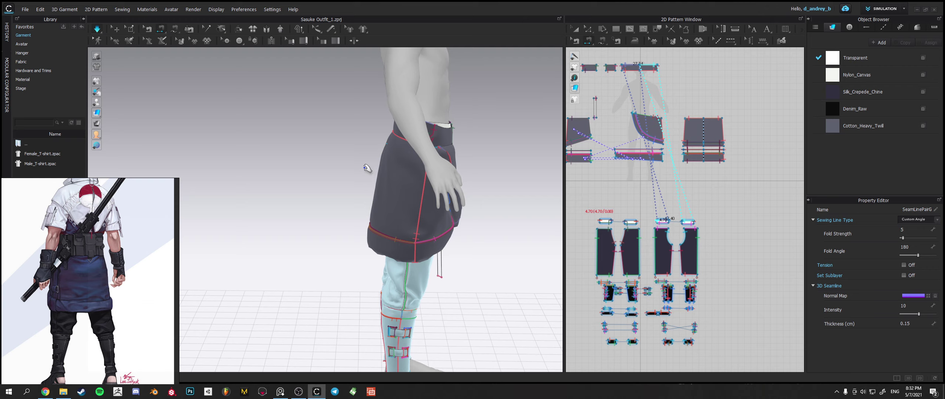
{"action": "right_click_drag", "start_coordinate": [364, 170], "coordinate": [426, 182]}
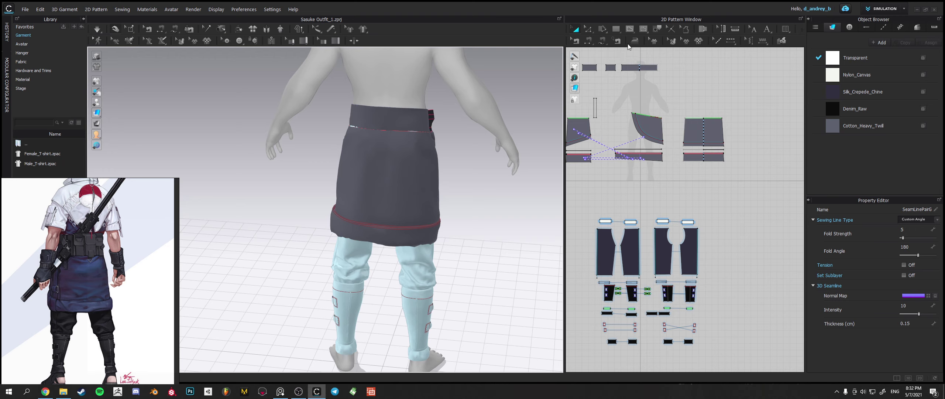
Delete the seam SeamLinePairGroup_122189 joining the skirt's waistband to the trousers.
{"action": "left_click", "coordinate": [580, 41]}
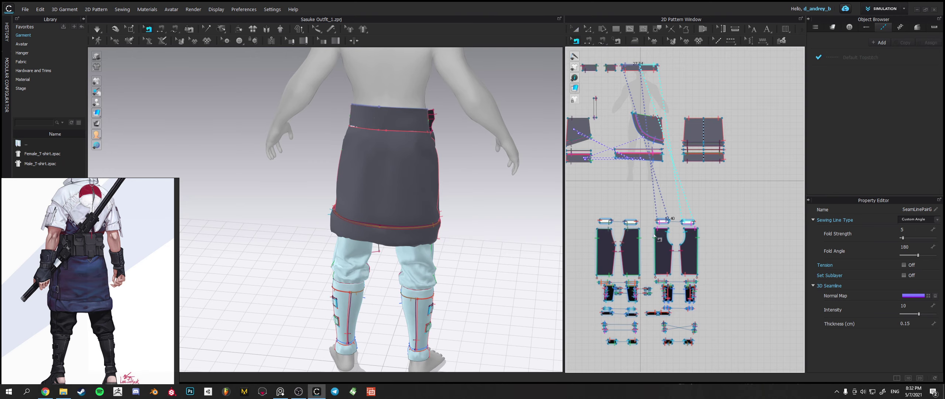
{"action": "left_click", "coordinate": [659, 220]}
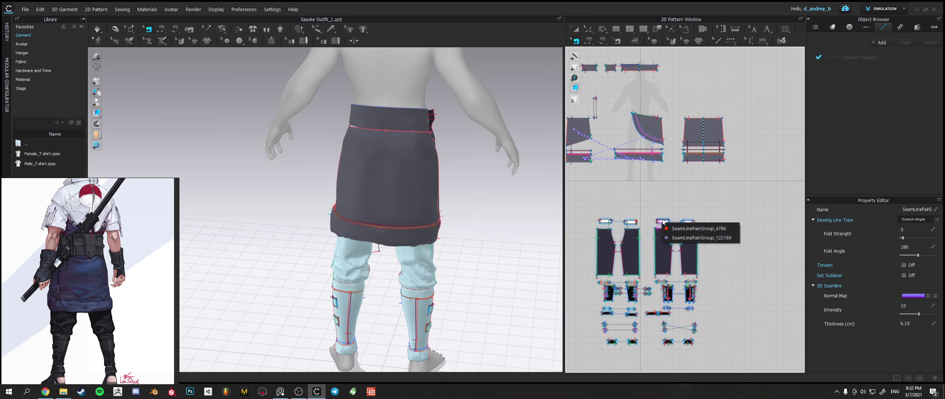
{"action": "left_click", "coordinate": [675, 236]}
{"action": "key", "text": "Delete"}
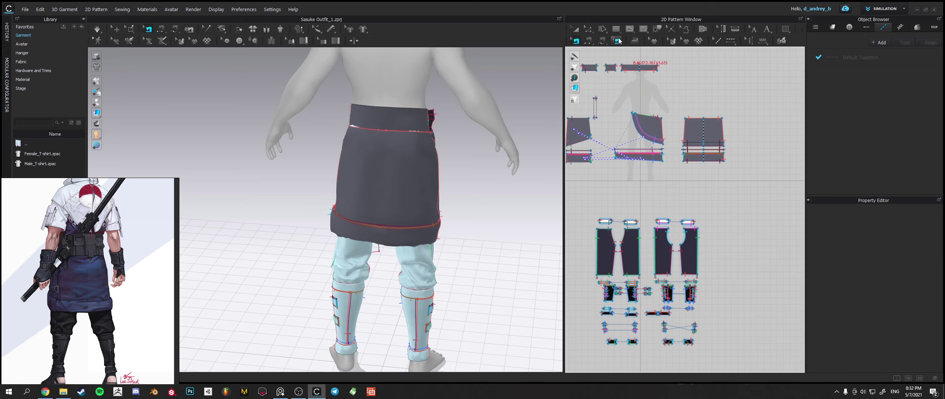
Sew the back waistband's top edge to the trousers' waistband again in the opposite direction and simulate the garment.
{"action": "left_click", "coordinate": [588, 40]}
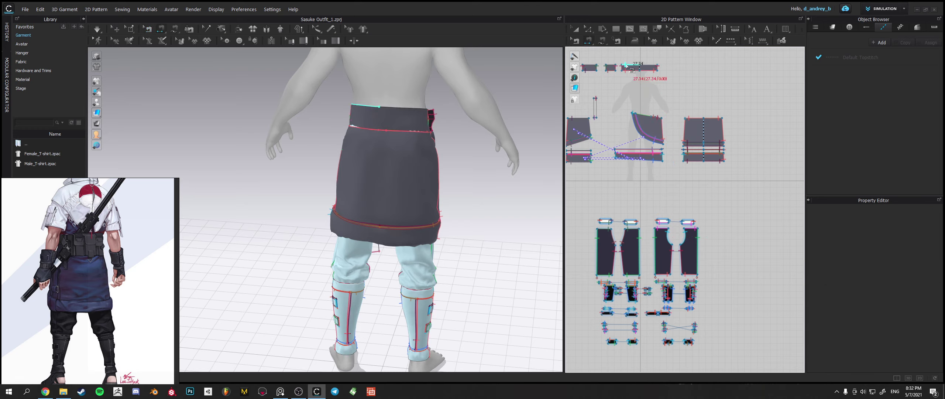
{"action": "left_click", "coordinate": [632, 66]}
{"action": "left_click", "coordinate": [662, 222]}
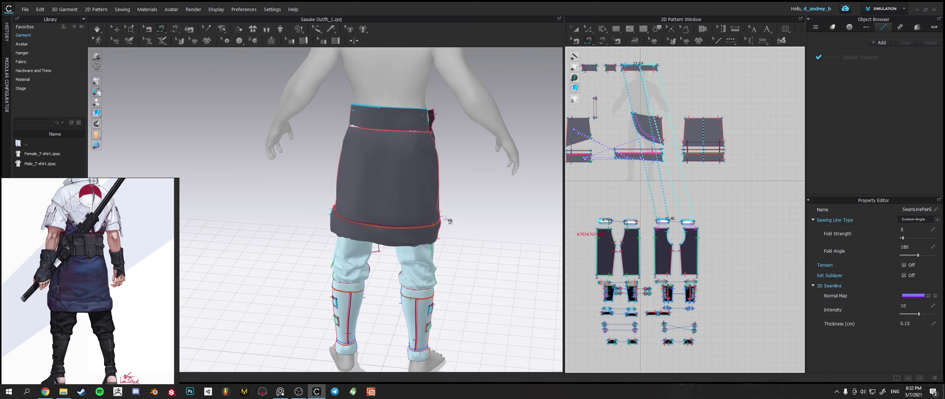
{"action": "key", "text": "space"}
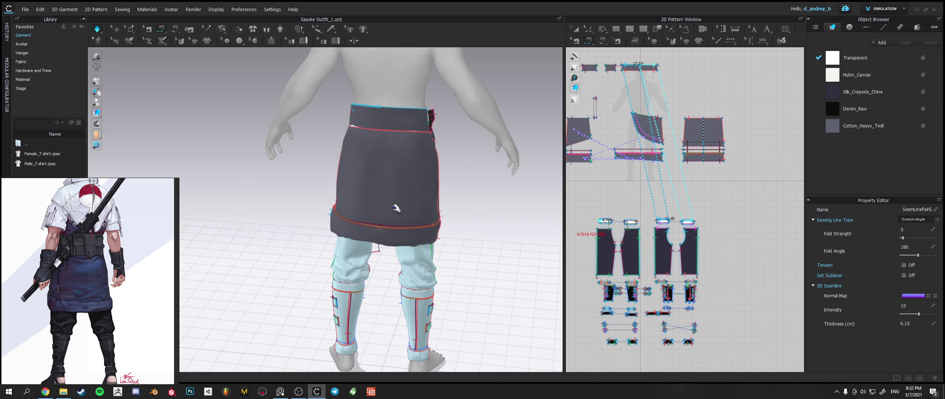
{"action": "key", "text": "Escape"}
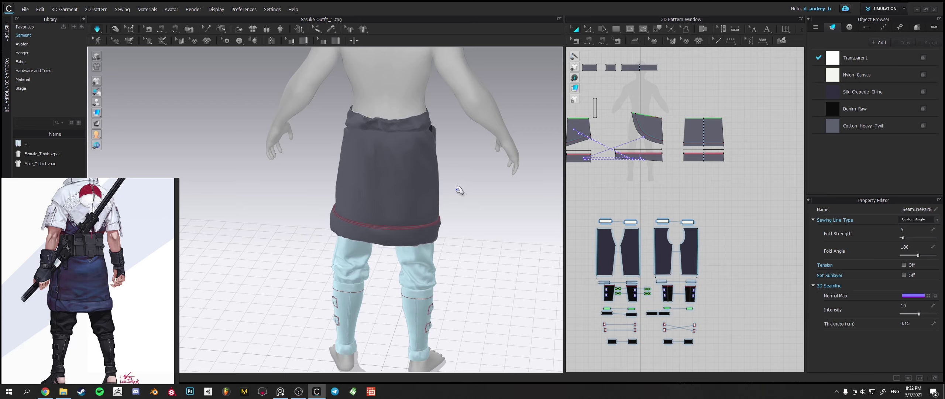
Try to straighten the waistband and front hem piece by pulling the hem outward during the simulation.
{"action": "key", "text": "4"}
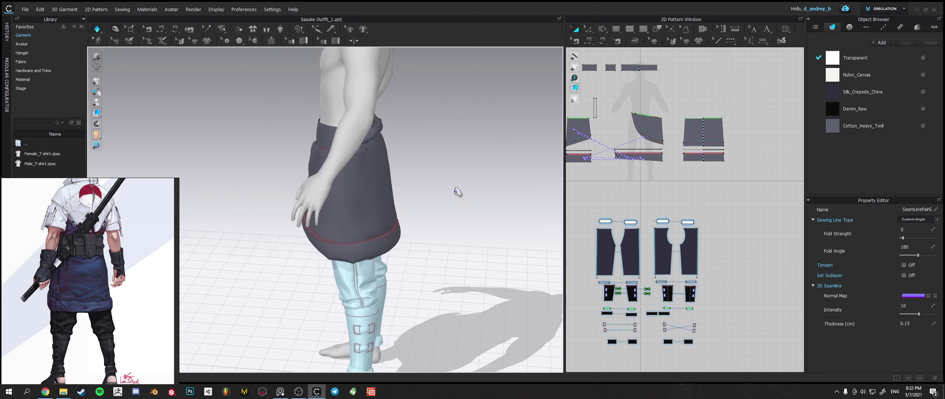
{"action": "right_click_drag", "start_coordinate": [446, 200], "coordinate": [368, 198]}
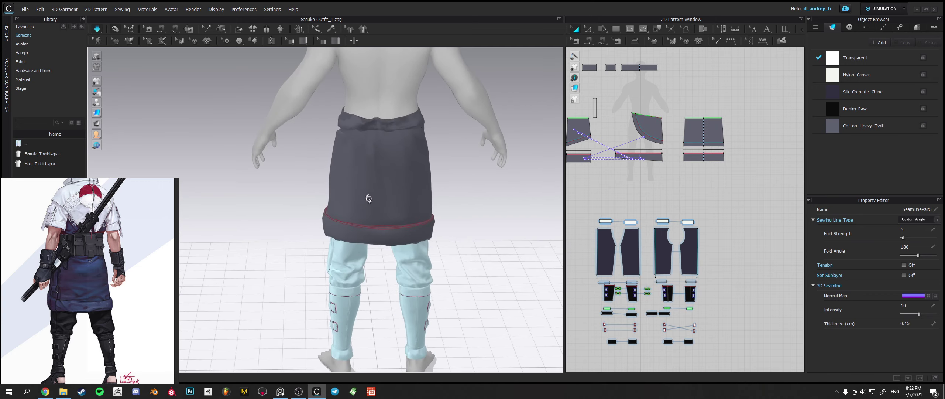
{"action": "left_click", "coordinate": [398, 125]}
{"action": "right_click_drag", "start_coordinate": [445, 181], "coordinate": [316, 209]}
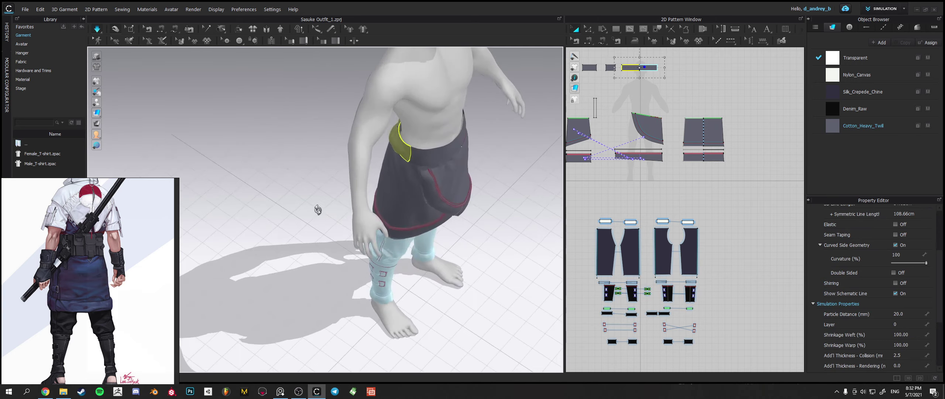
{"action": "scroll", "coordinate": [353, 189], "scroll_direction": "up", "scroll_amount": 5}
{"action": "right_click_drag", "start_coordinate": [352, 189], "coordinate": [454, 182]}
{"action": "left_click_drag", "start_coordinate": [455, 182], "coordinate": [531, 223]}
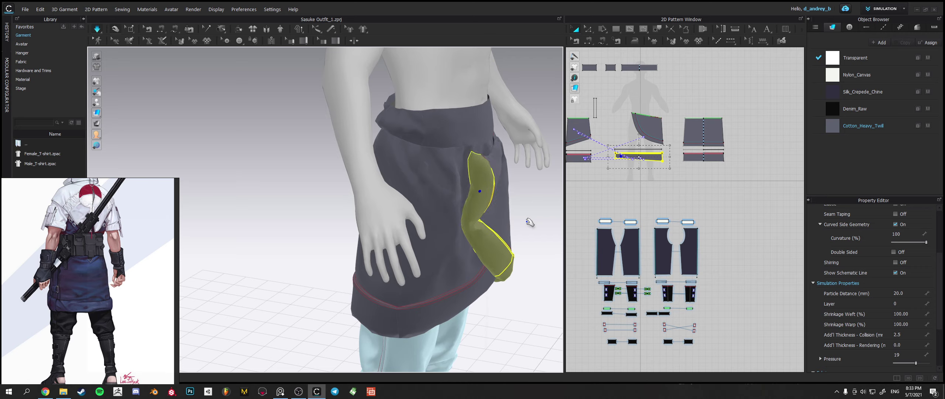
{"action": "left_click", "coordinate": [530, 223]}
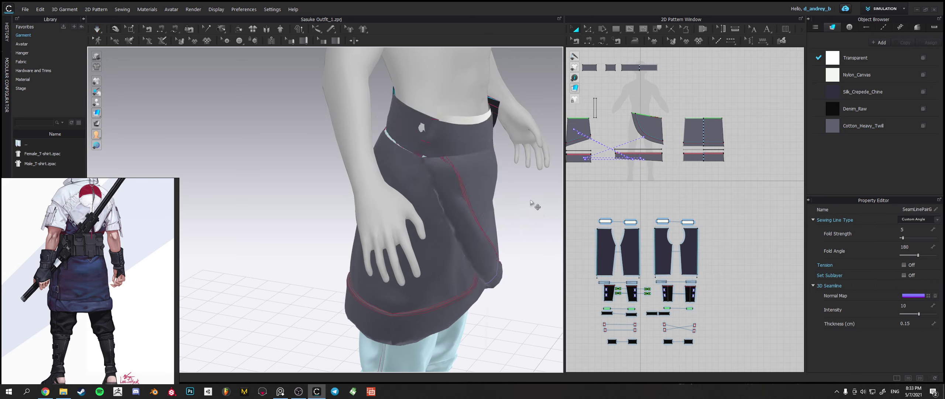
Examine the gap between the waistband and the skirt's front overlap, and check the length of the overlap panel's short top edge segment.
{"action": "right_click_drag", "start_coordinate": [459, 179], "coordinate": [409, 181]}
{"action": "scroll", "coordinate": [404, 179], "scroll_direction": "down", "scroll_amount": 2}
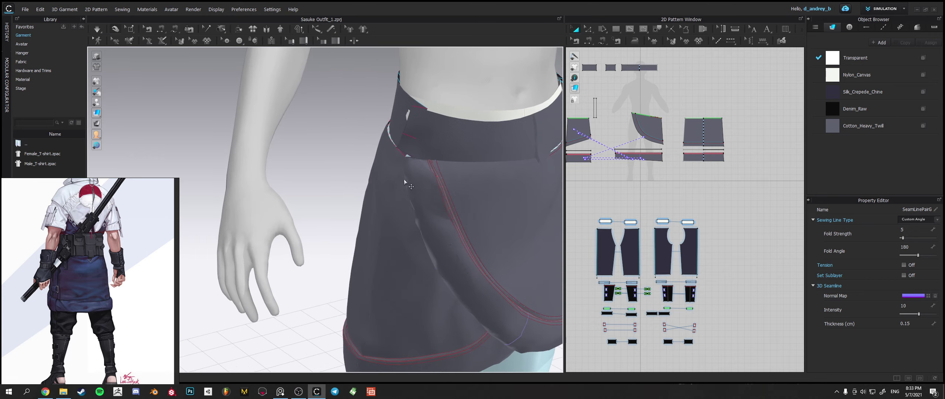
{"action": "middle_click_drag", "start_coordinate": [404, 179], "coordinate": [366, 208]}
{"action": "scroll", "coordinate": [361, 196], "scroll_direction": "down", "scroll_amount": 2}
{"action": "right_click_drag", "start_coordinate": [361, 196], "coordinate": [390, 195]}
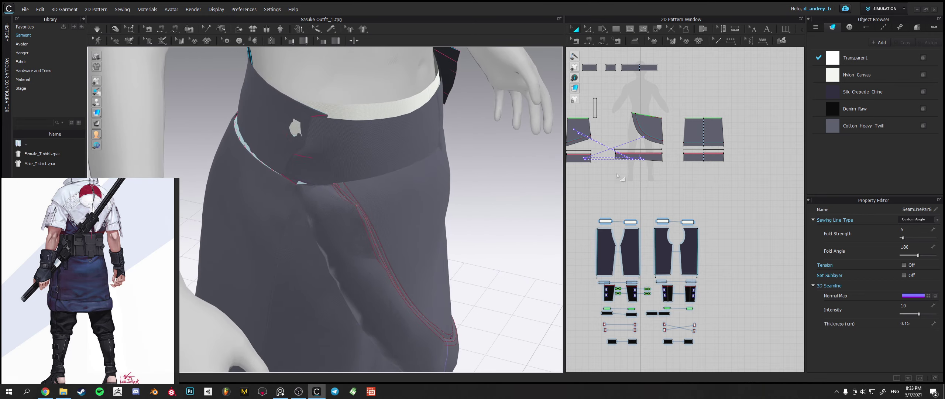
{"action": "middle_click_drag", "start_coordinate": [632, 175], "coordinate": [681, 203]}
{"action": "scroll", "coordinate": [682, 204], "scroll_direction": "up", "scroll_amount": 5}
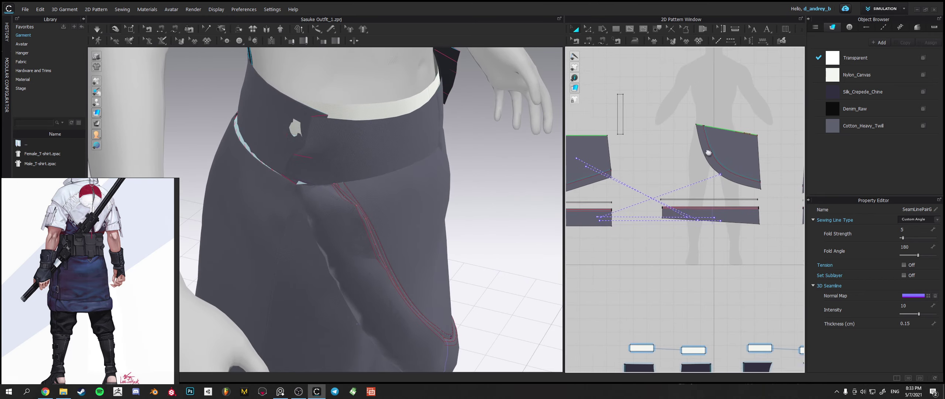
{"action": "right_click_drag", "start_coordinate": [691, 146], "coordinate": [722, 162]}
{"action": "scroll", "coordinate": [691, 150], "scroll_direction": "down", "scroll_amount": 5}
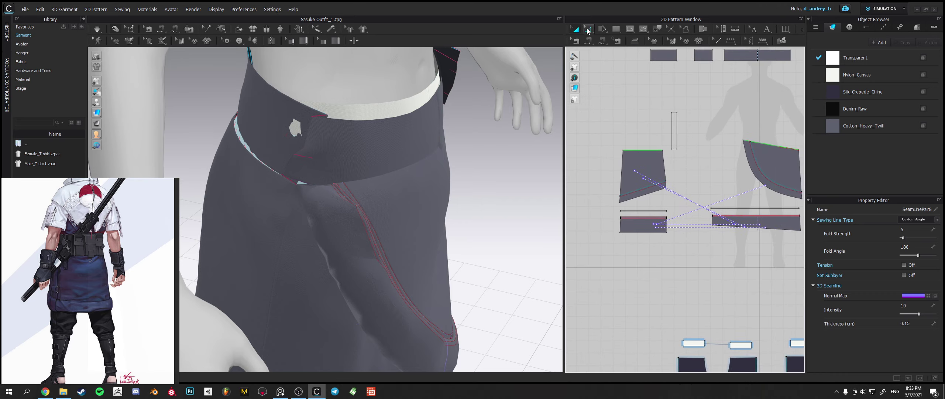
{"action": "left_click", "coordinate": [589, 29]}
{"action": "scroll", "coordinate": [752, 137], "scroll_direction": "up", "scroll_amount": 5}
{"action": "left_click", "coordinate": [704, 164]}
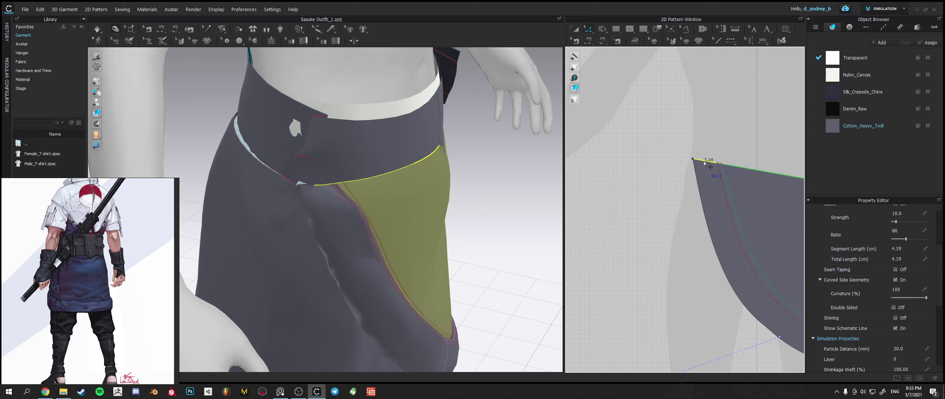
Draw an internal line about 4.39 cm long along the top edge of the smaller front skirt panel, near its outer corner, and select it.
{"action": "scroll", "coordinate": [729, 148], "scroll_direction": "down", "scroll_amount": 5}
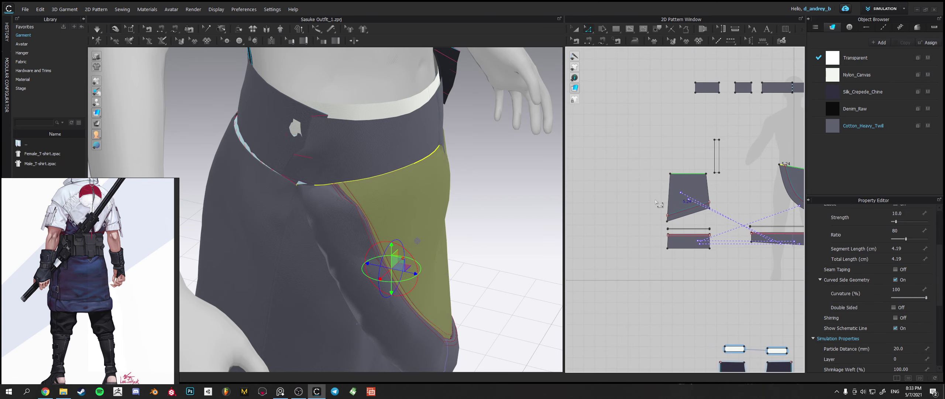
{"action": "scroll", "coordinate": [669, 184], "scroll_direction": "up", "scroll_amount": 5}
{"action": "middle_click_drag", "start_coordinate": [700, 161], "coordinate": [668, 165]}
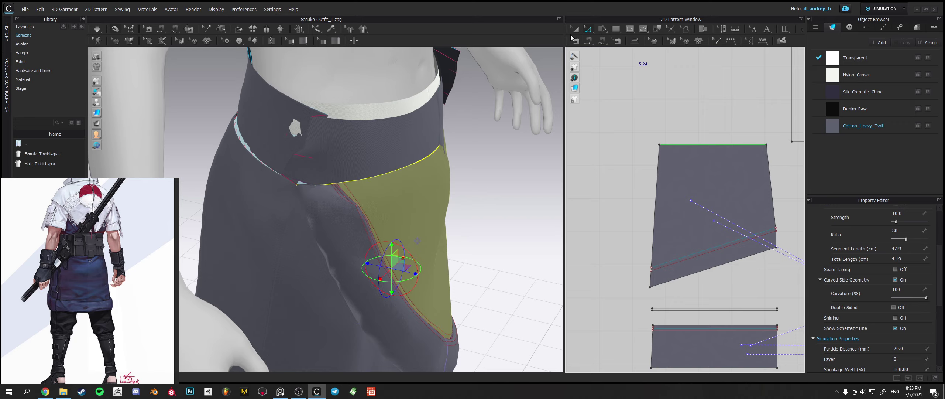
{"action": "scroll", "coordinate": [683, 163], "scroll_direction": "up", "scroll_amount": 5}
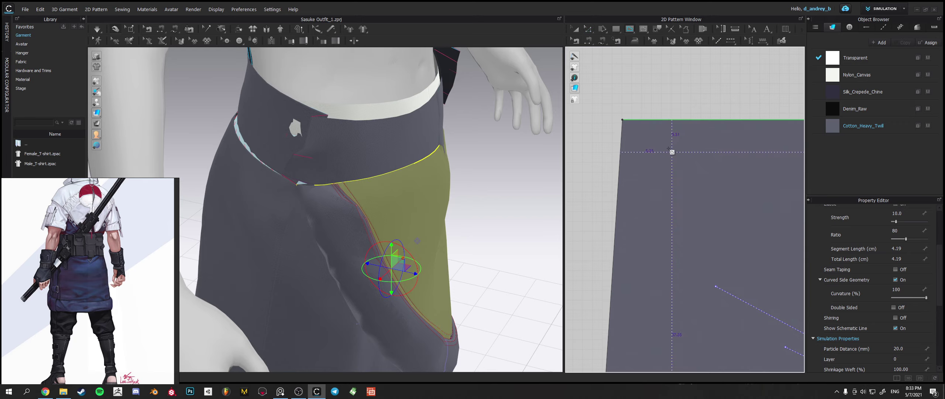
{"action": "right_click", "coordinate": [631, 123]}
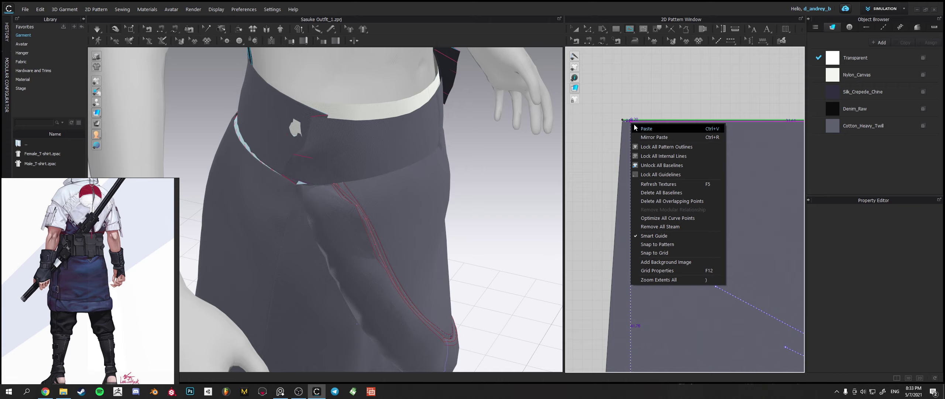
{"action": "left_click", "coordinate": [634, 114]}
{"action": "left_click", "coordinate": [481, 219]}
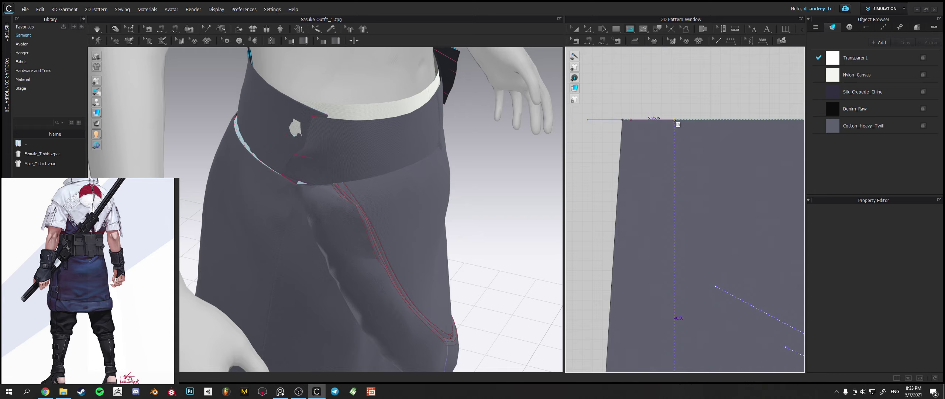
{"action": "left_click", "coordinate": [678, 124]}
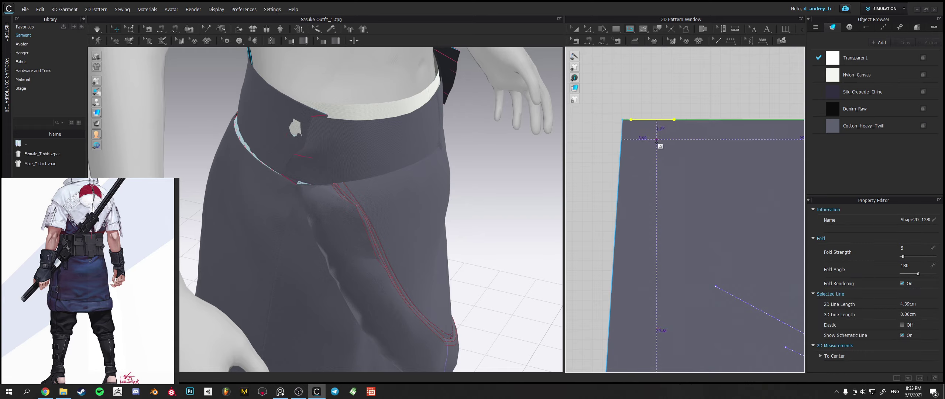
{"action": "key", "text": "z"}
{"action": "left_click", "coordinate": [635, 109]}
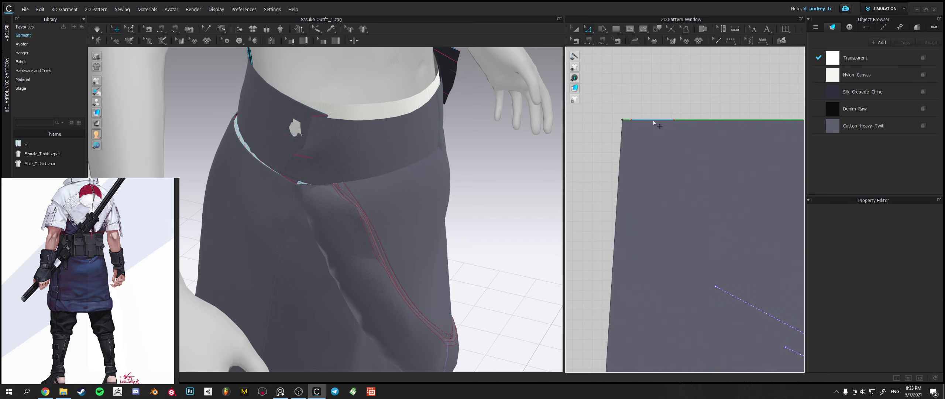
{"action": "left_click", "coordinate": [653, 121]}
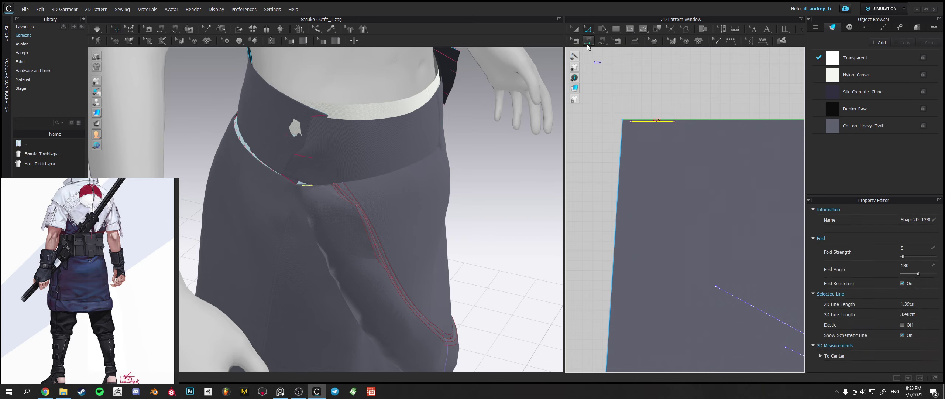
Sew the short internal line on the smaller front panel to the short side edge of the front hem piece and simulate the garment.
{"action": "left_click", "coordinate": [588, 39]}
{"action": "left_click", "coordinate": [635, 121]}
{"action": "scroll", "coordinate": [696, 177], "scroll_direction": "down", "scroll_amount": 7}
{"action": "middle_click_drag", "start_coordinate": [721, 213], "coordinate": [556, 172]}
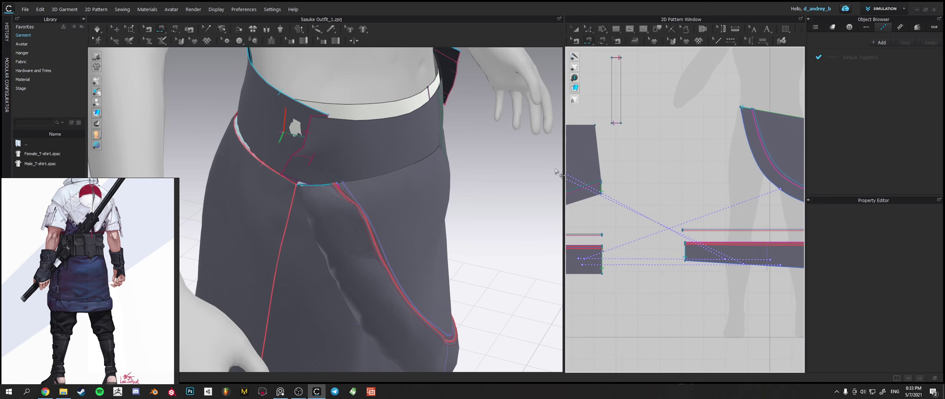
{"action": "left_click", "coordinate": [690, 260]}
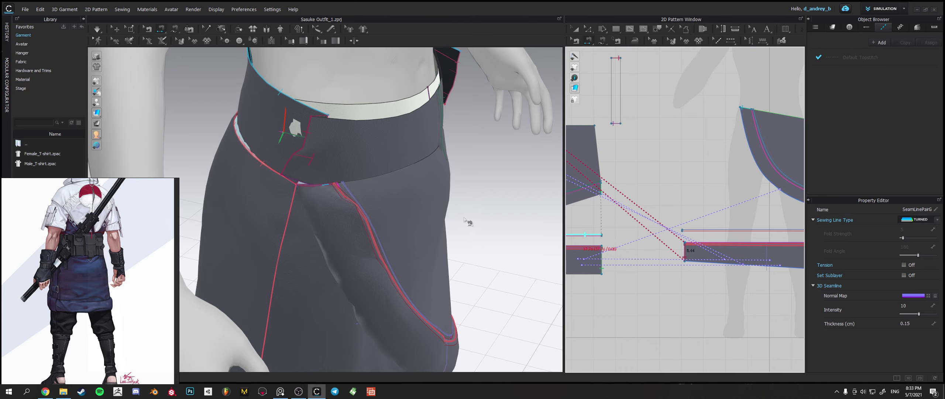
{"action": "right_click_drag", "start_coordinate": [469, 222], "coordinate": [437, 210]}
{"action": "key", "text": "space"}
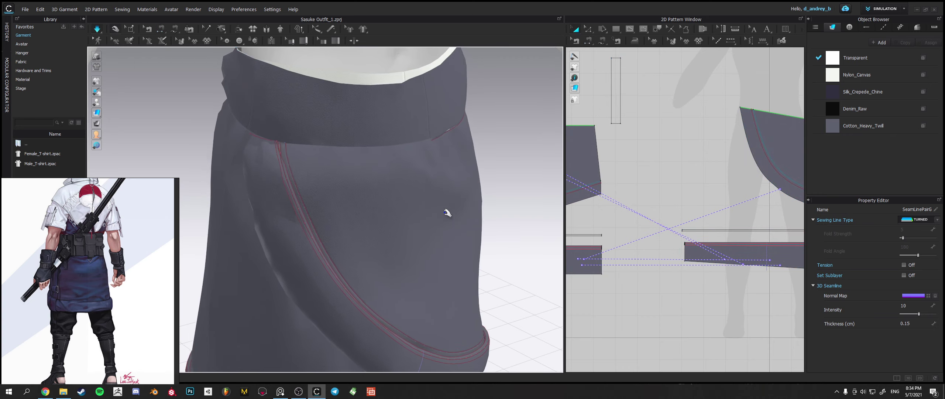
Try to straighten the back of the skirt by pulling its hem piece downward during the simulation, and undo the result.
{"action": "scroll", "coordinate": [443, 208], "scroll_direction": "down", "scroll_amount": 4}
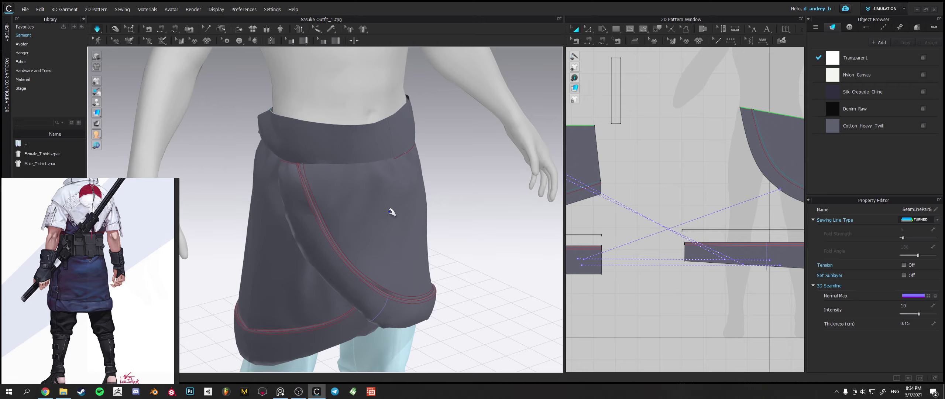
{"action": "right_click_drag", "start_coordinate": [392, 212], "coordinate": [454, 205]}
{"action": "right_click_drag", "start_coordinate": [600, 202], "coordinate": [449, 245]}
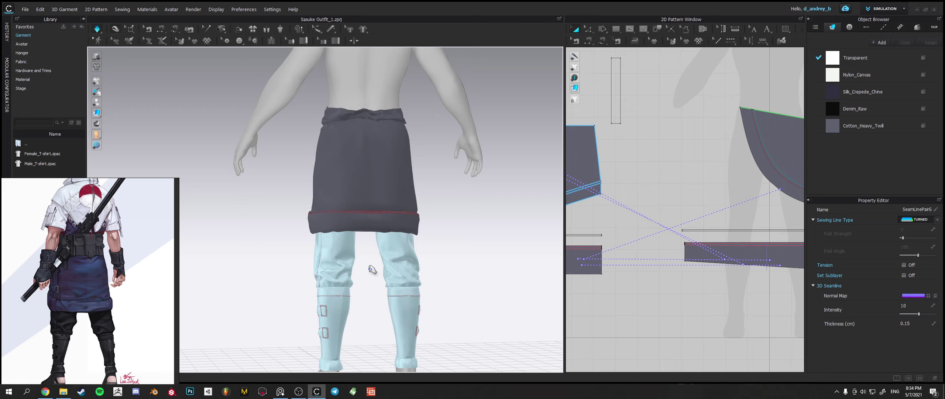
{"action": "right_click_drag", "start_coordinate": [362, 274], "coordinate": [369, 277]}
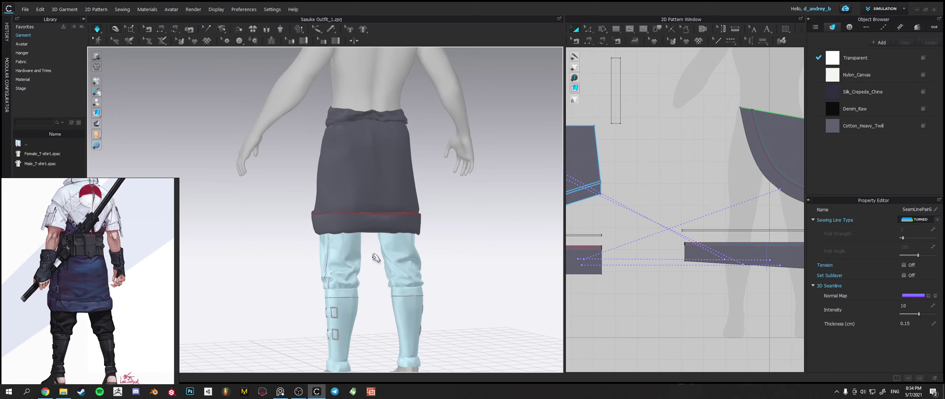
{"action": "left_click", "coordinate": [334, 227]}
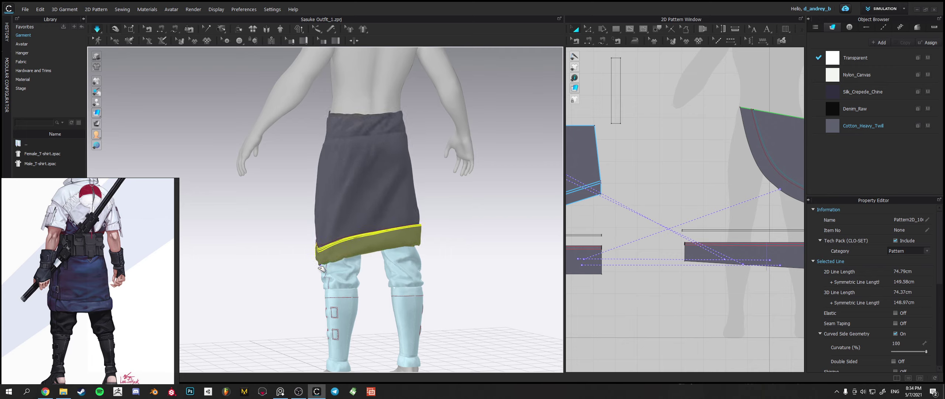
{"action": "left_click_drag", "start_coordinate": [417, 240], "coordinate": [385, 299]}
{"action": "right_click_drag", "start_coordinate": [401, 245], "coordinate": [476, 207]}
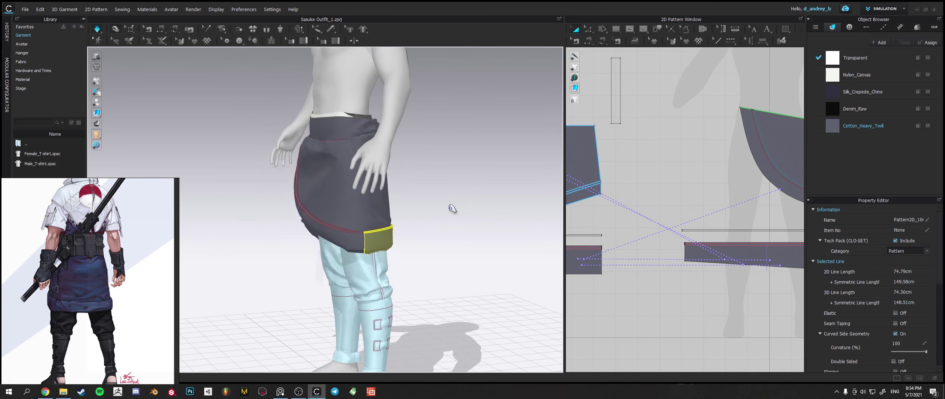
{"action": "left_click", "coordinate": [445, 206]}
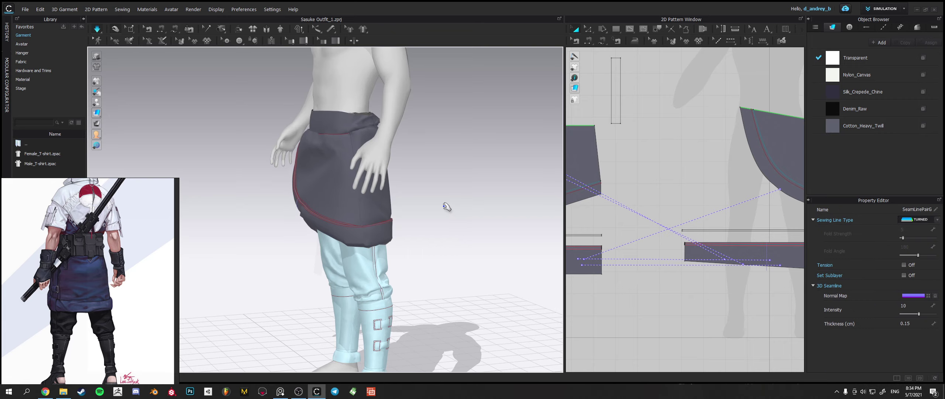
{"action": "key", "text": "ctrl+z"}
Delete the seam joining the top edge of the back waistband piece to the trousers.
{"action": "right_click_drag", "start_coordinate": [450, 212], "coordinate": [355, 217]}
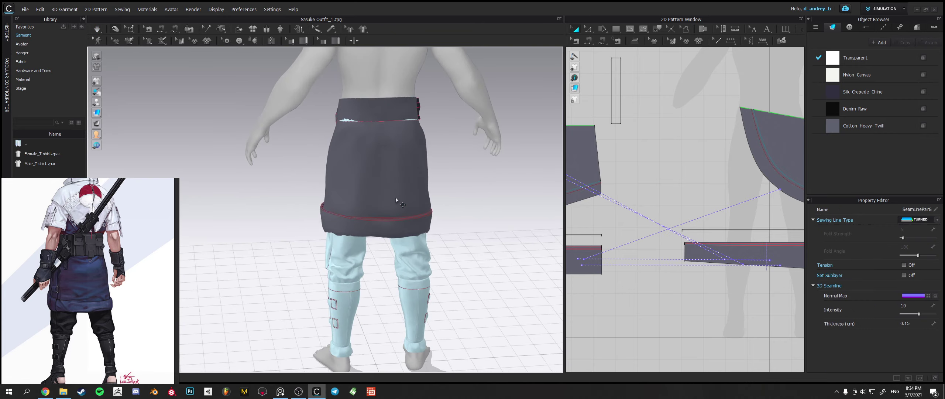
{"action": "right_click_drag", "start_coordinate": [396, 198], "coordinate": [440, 198]}
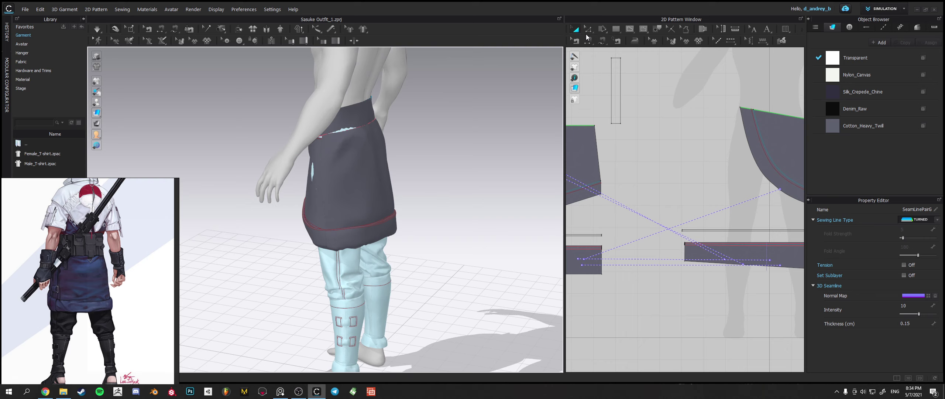
{"action": "left_click", "coordinate": [575, 40]}
{"action": "scroll", "coordinate": [684, 181], "scroll_direction": "down", "scroll_amount": 3}
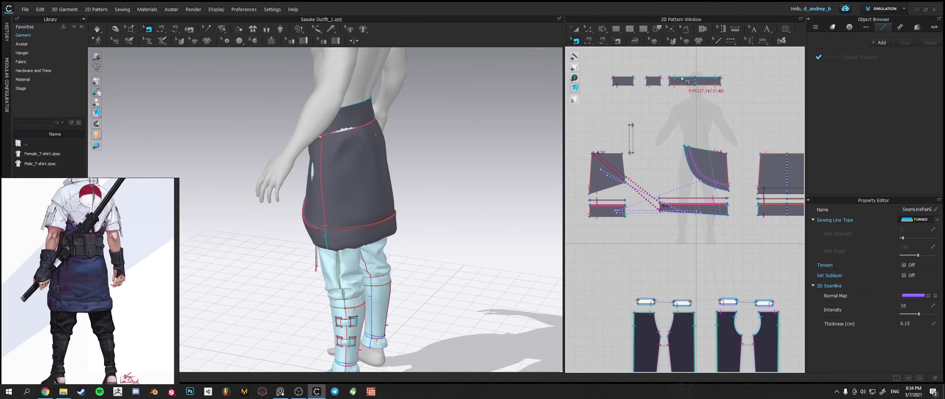
{"action": "left_click", "coordinate": [682, 78]}
{"action": "key", "text": "Delete"}
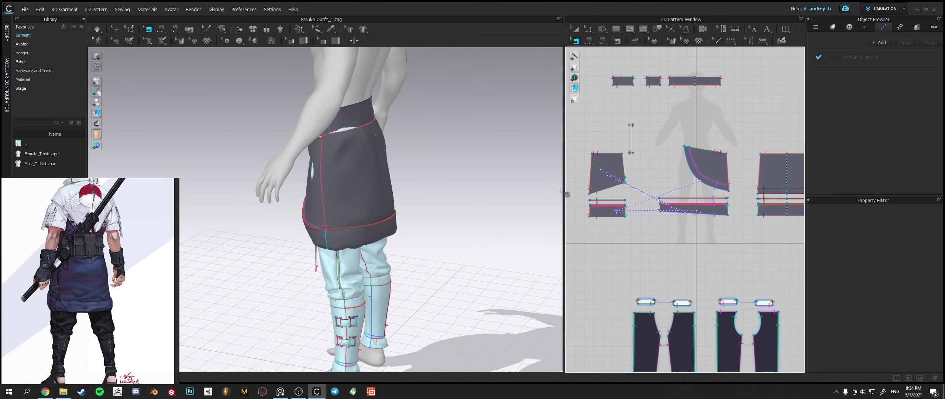
Widen all three waistband pieces together by scaling them slightly sideways in the pattern layout, and simulate the garment from the front.
{"action": "key", "text": "a"}
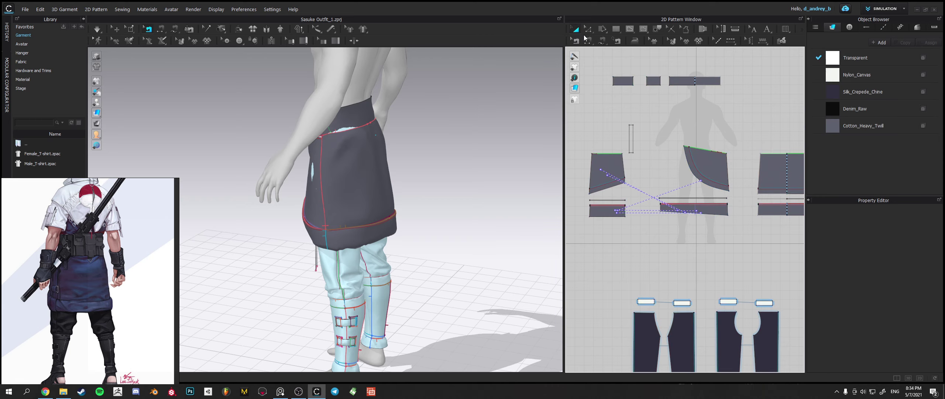
{"action": "left_click_drag", "start_coordinate": [670, 93], "coordinate": [721, 93]}
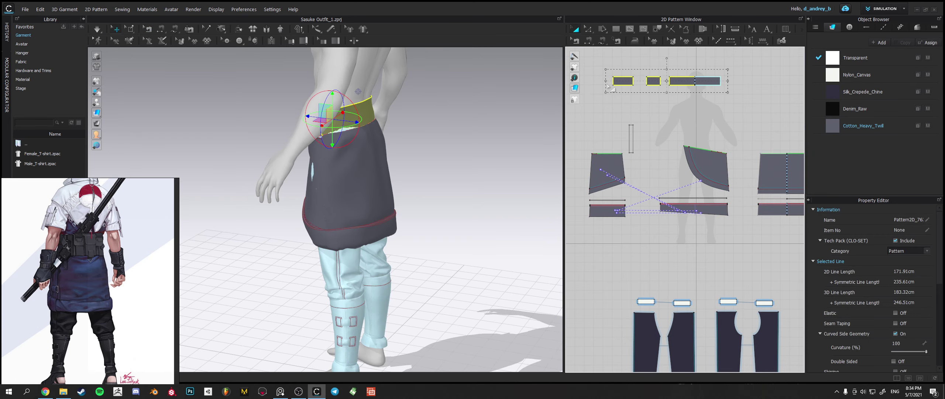
{"action": "left_click_drag", "start_coordinate": [602, 82], "coordinate": [596, 90]}
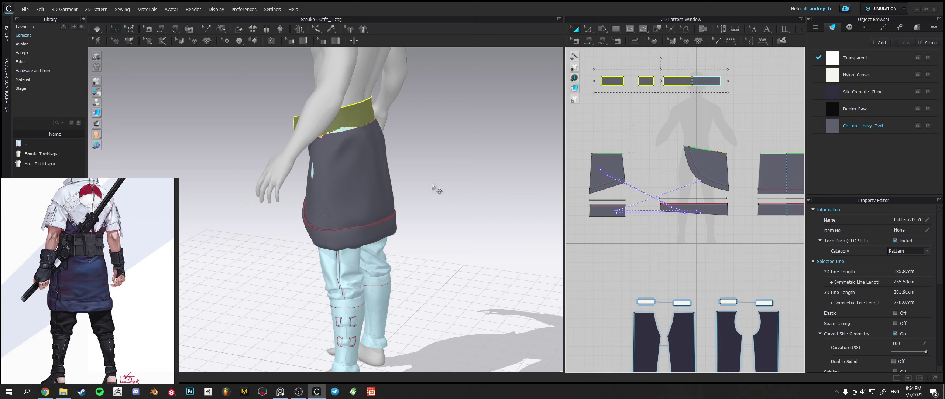
{"action": "key", "text": "2"}
{"action": "key", "text": "space"}
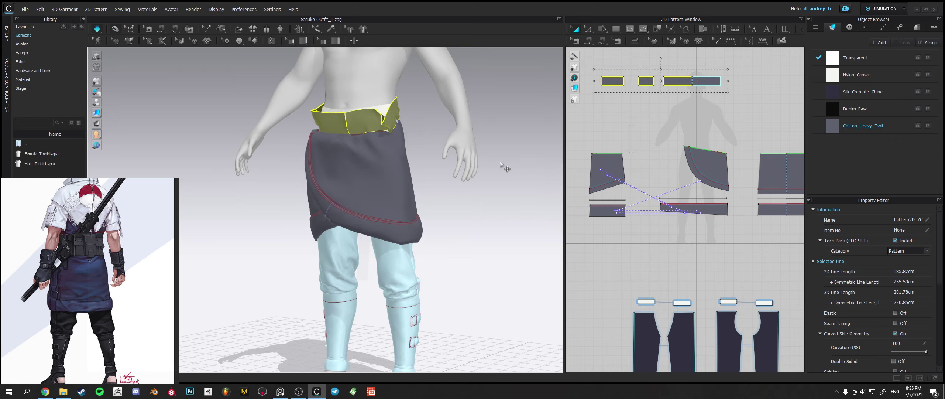
Pull the back skirt panel downward during the simulation so the skirt and widened waistband settle on the avatar's hips.
{"action": "right_click_drag", "start_coordinate": [513, 236], "coordinate": [386, 236]}
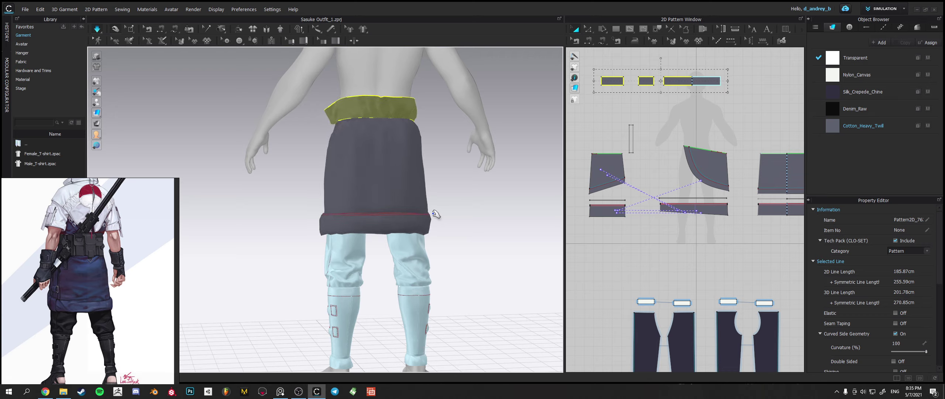
{"action": "right_click_drag", "start_coordinate": [429, 199], "coordinate": [289, 205]}
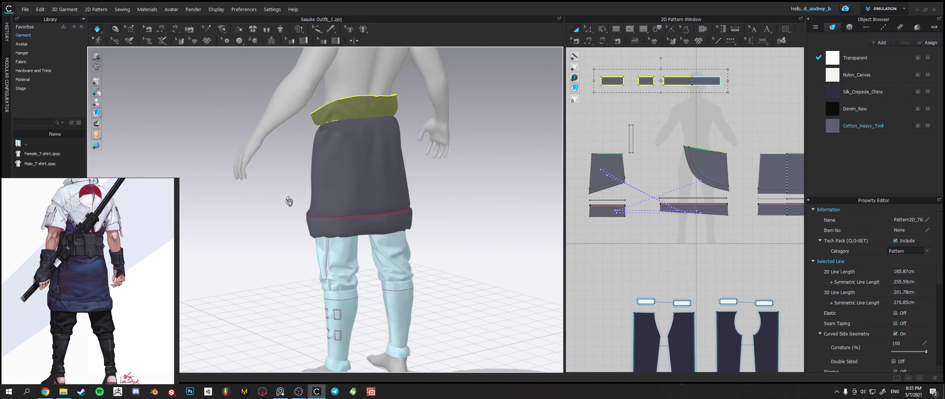
{"action": "left_click", "coordinate": [407, 207]}
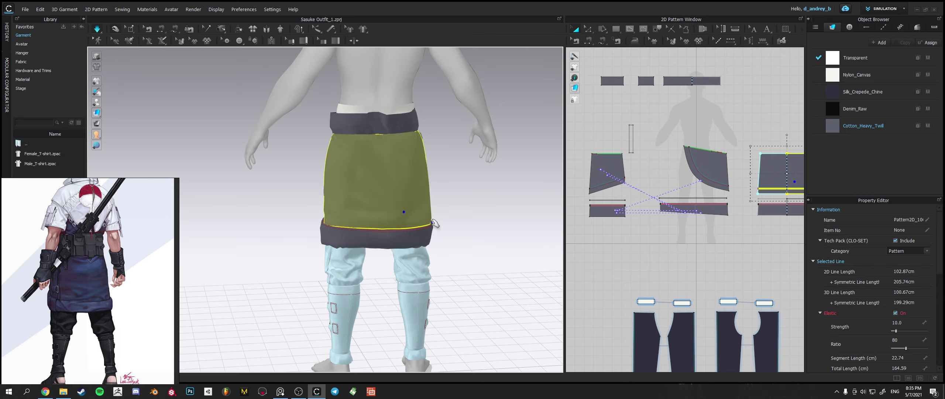
{"action": "right_click_drag", "start_coordinate": [434, 223], "coordinate": [445, 209]}
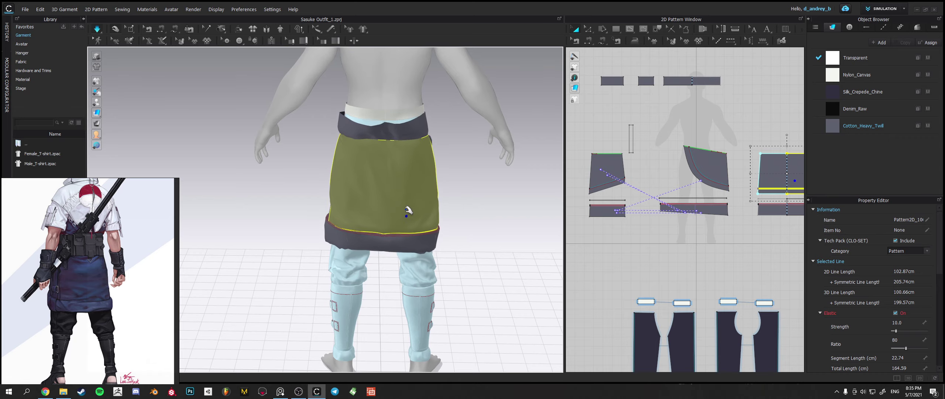
{"action": "right_click_drag", "start_coordinate": [408, 209], "coordinate": [516, 194]}
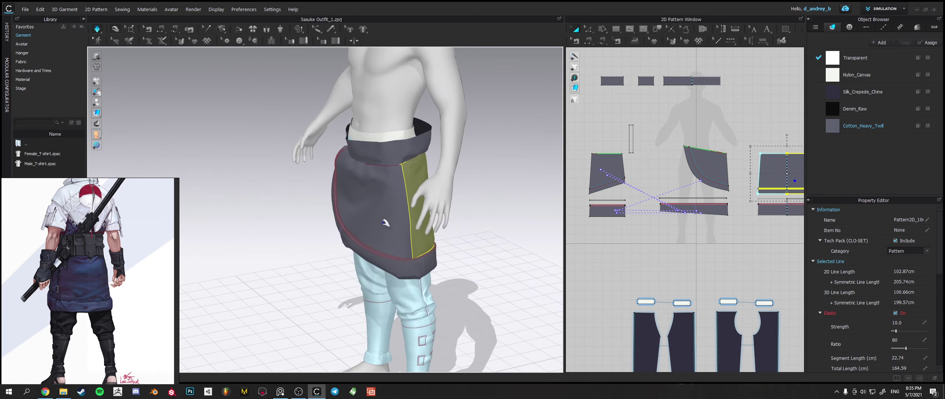
Inspect the simulated skirt from the back and undo the last pull on the back panel together with its simulation.
{"action": "right_click_drag", "start_coordinate": [385, 222], "coordinate": [392, 207]}
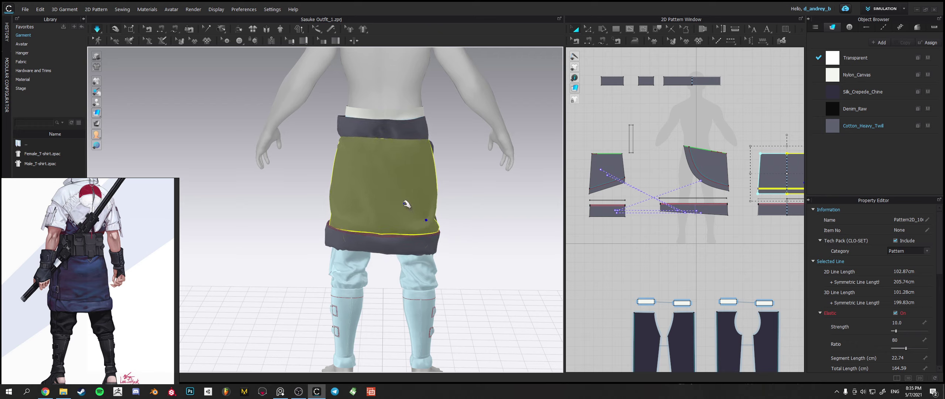
{"action": "mouse_move", "coordinate": [408, 205]}
{"action": "right_mouse_down"}
{"action": "mouse_move", "coordinate": [419, 200]}
{"action": "mouse_move", "coordinate": [403, 209]}
{"action": "right_mouse_up"}
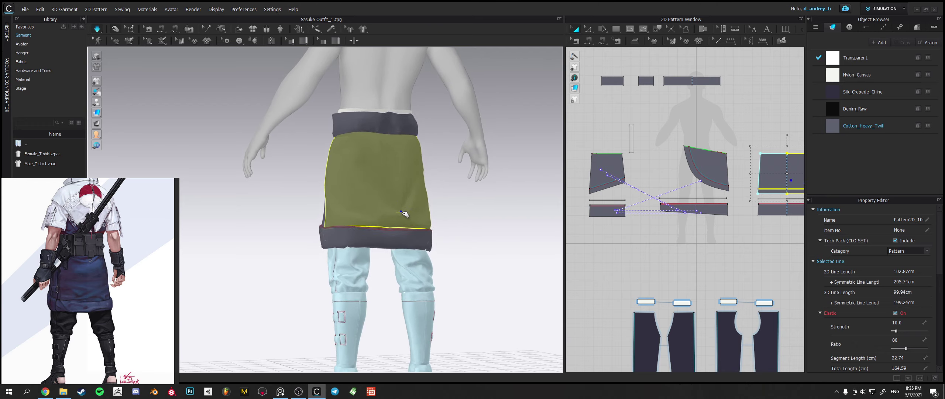
{"action": "mouse_move", "coordinate": [403, 211]}
{"action": "right_mouse_down"}
{"action": "mouse_move", "coordinate": [403, 226]}
{"action": "mouse_move", "coordinate": [406, 212]}
{"action": "right_mouse_up"}
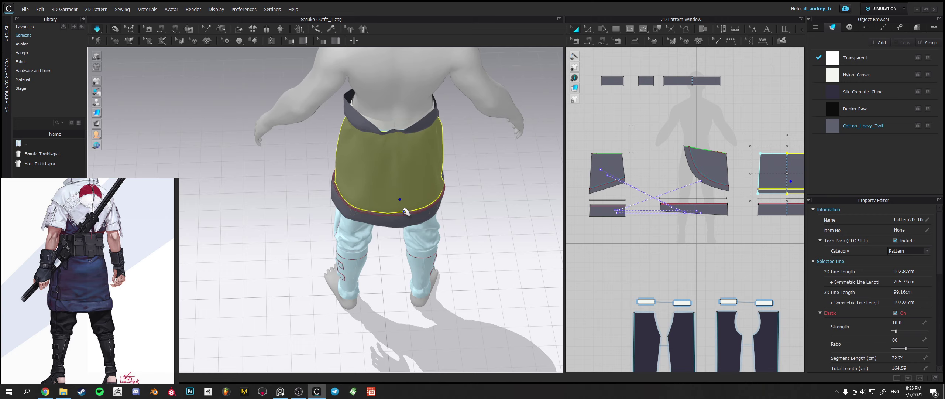
{"action": "right_click_drag", "start_coordinate": [405, 212], "coordinate": [405, 170]}
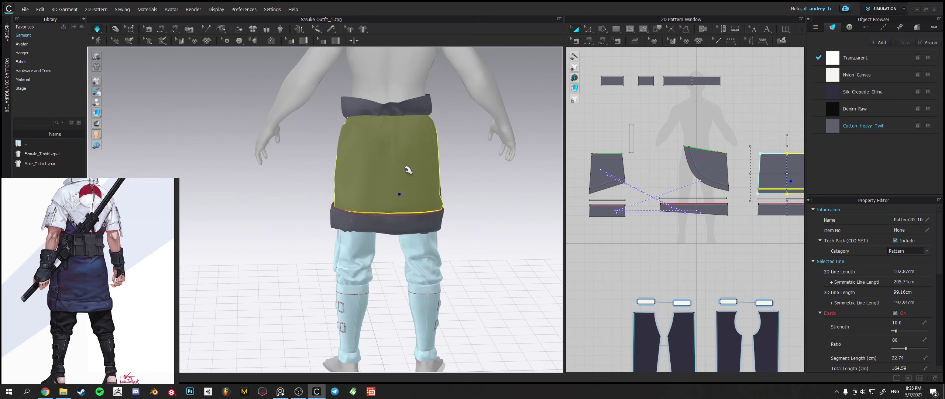
{"action": "key", "text": "ctrl+z"}
{"action": "key", "text": "ctrl+z"}
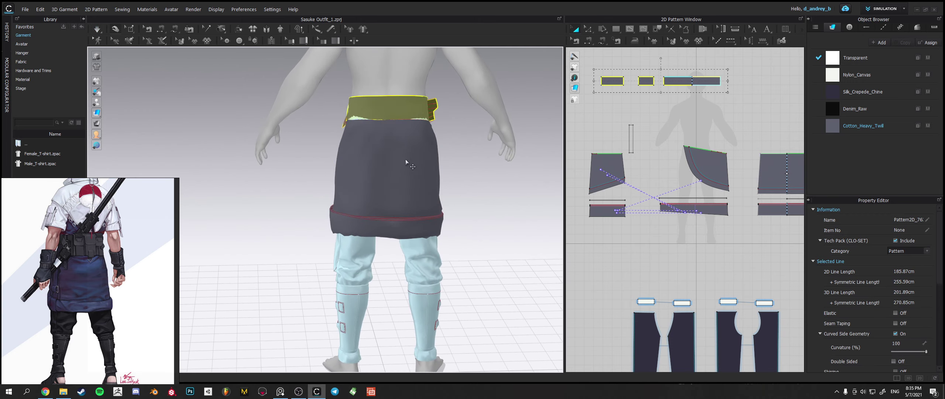
Delete the three selected waistband pieces.
{"action": "right_click_drag", "start_coordinate": [405, 159], "coordinate": [405, 154]}
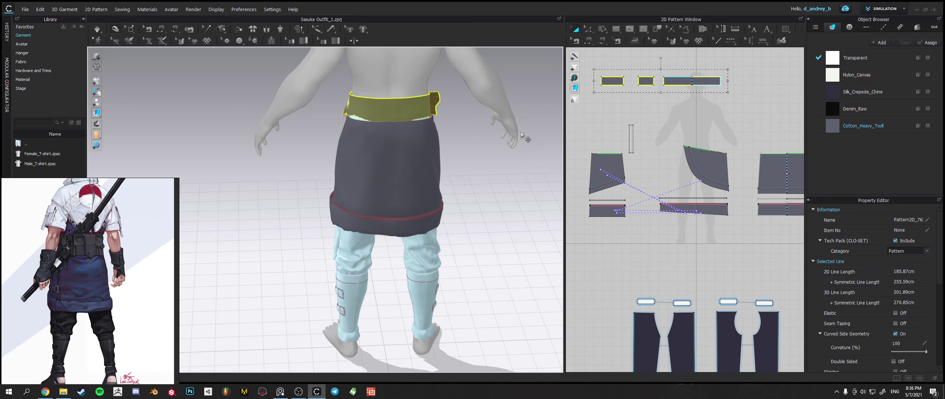
{"action": "key", "text": "space"}
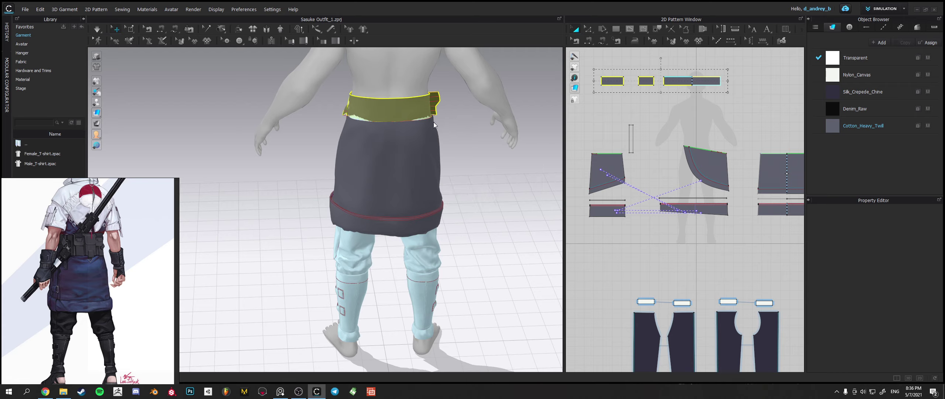
{"action": "key", "text": "Delete"}
Sew the top edge of the back skirt panel directly to the trousers' upper edge with segment sewing.
{"action": "left_click", "coordinate": [161, 29]}
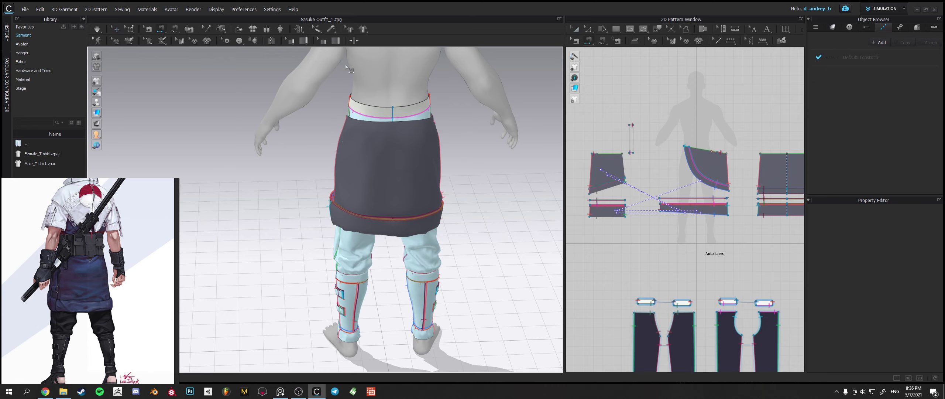
{"action": "left_click", "coordinate": [406, 125]}
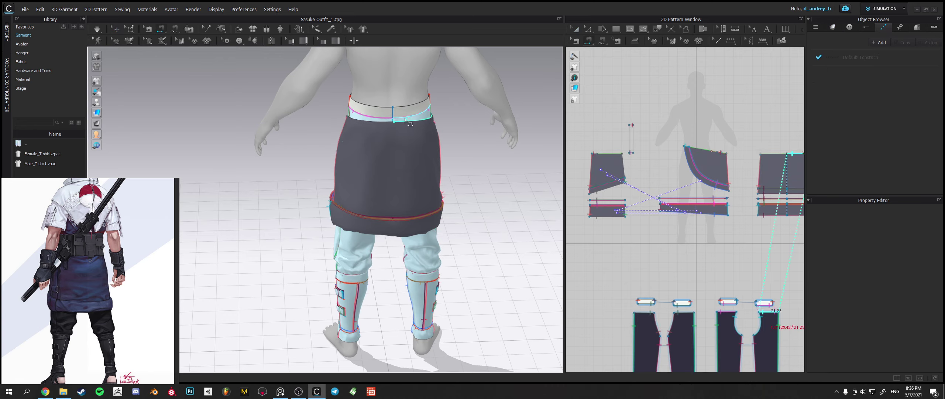
{"action": "left_click", "coordinate": [406, 121]}
{"action": "right_click_drag", "start_coordinate": [406, 121], "coordinate": [587, 121]}
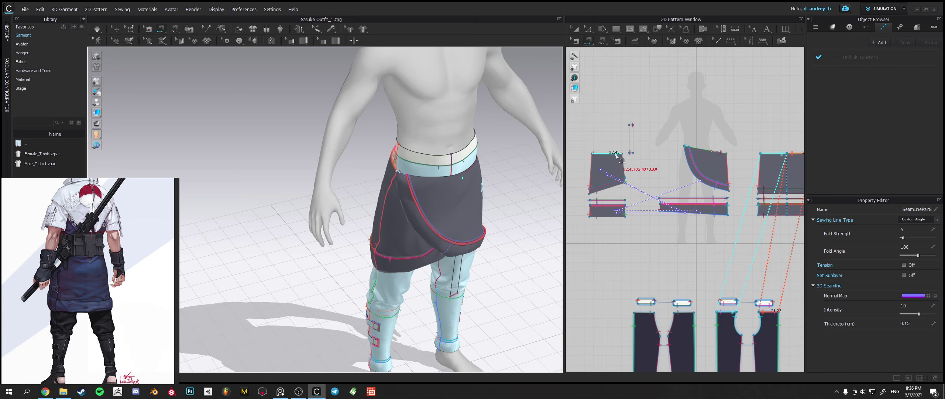
{"action": "right_click_drag", "start_coordinate": [517, 209], "coordinate": [421, 193]}
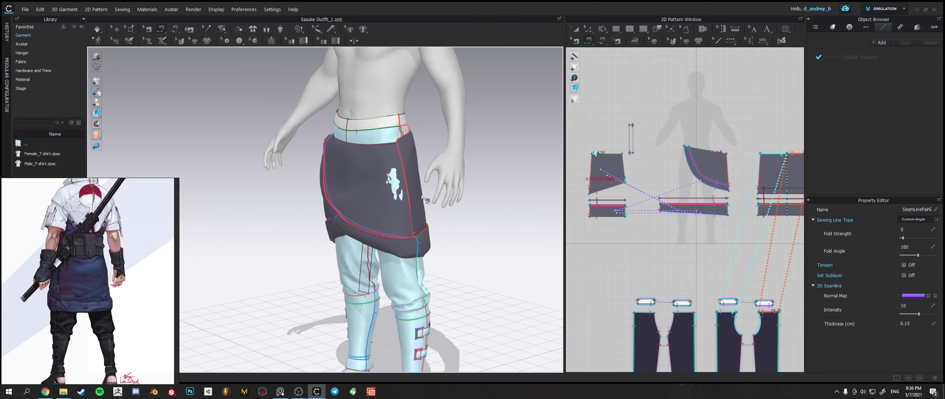
Simulate the skirt, try to straighten its back by pulling the hem piece downward, and undo the result.
{"action": "key", "text": "space"}
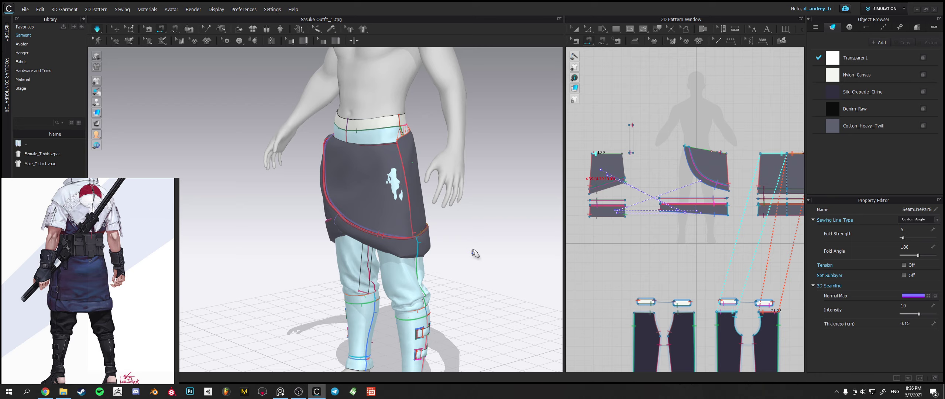
{"action": "key", "text": "space"}
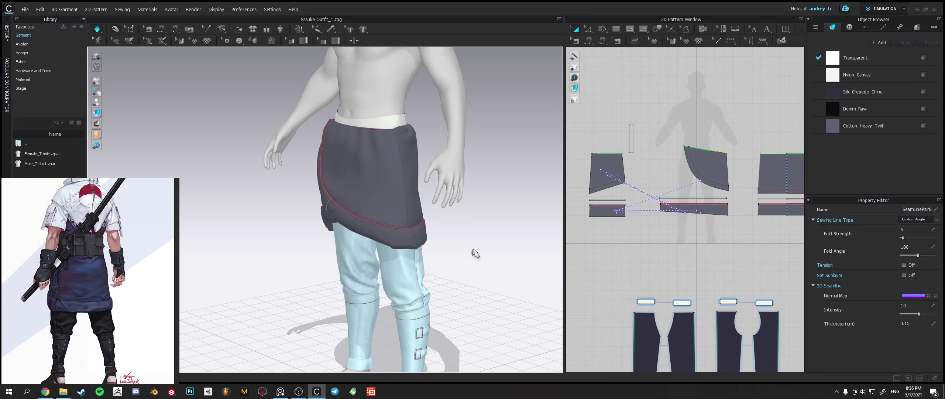
{"action": "mouse_move", "coordinate": [401, 254]}
{"action": "right_mouse_down"}
{"action": "mouse_move", "coordinate": [523, 262]}
{"action": "mouse_move", "coordinate": [375, 252]}
{"action": "mouse_move", "coordinate": [413, 247]}
{"action": "right_mouse_up"}
{"action": "left_click_drag", "start_coordinate": [398, 231], "coordinate": [398, 267]}
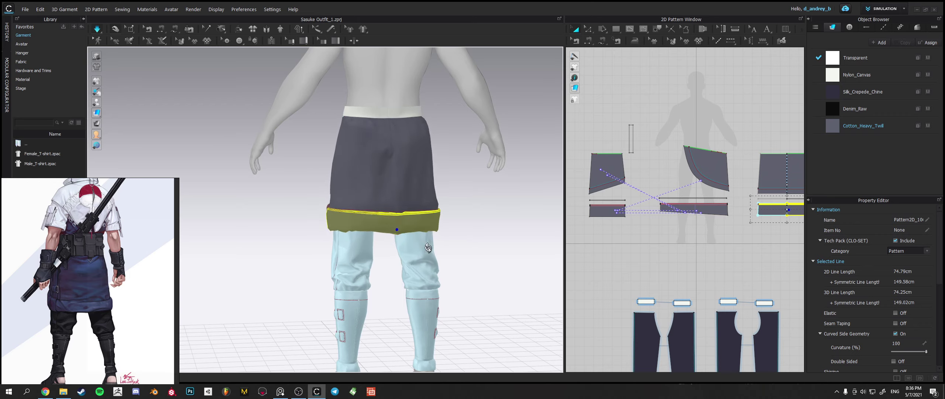
{"action": "right_click_drag", "start_coordinate": [397, 268], "coordinate": [376, 236]}
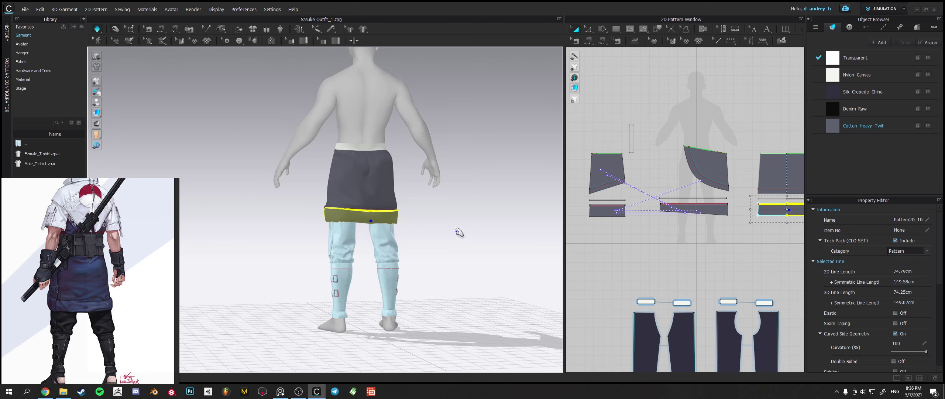
{"action": "key", "text": "ctrl+z"}
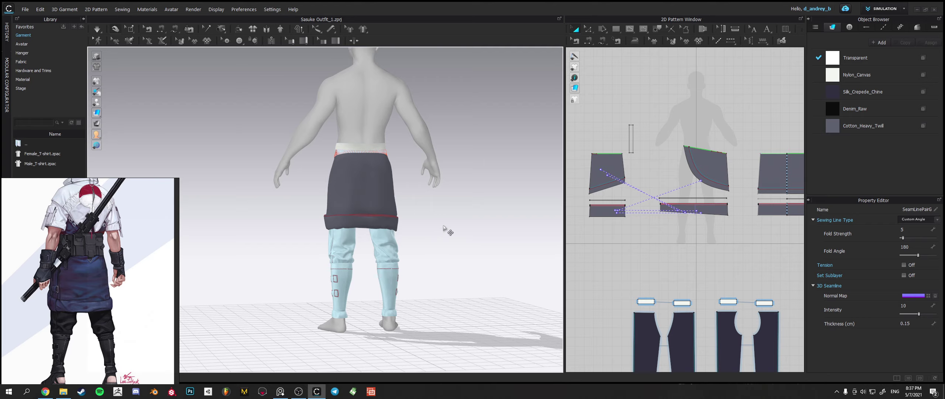
Delete the seam joining the back skirt panel's top edge to the trousers.
{"action": "right_click_drag", "start_coordinate": [444, 228], "coordinate": [449, 157]}
{"action": "scroll", "coordinate": [400, 174], "scroll_direction": "up", "scroll_amount": 3}
{"action": "left_click", "coordinate": [576, 40]}
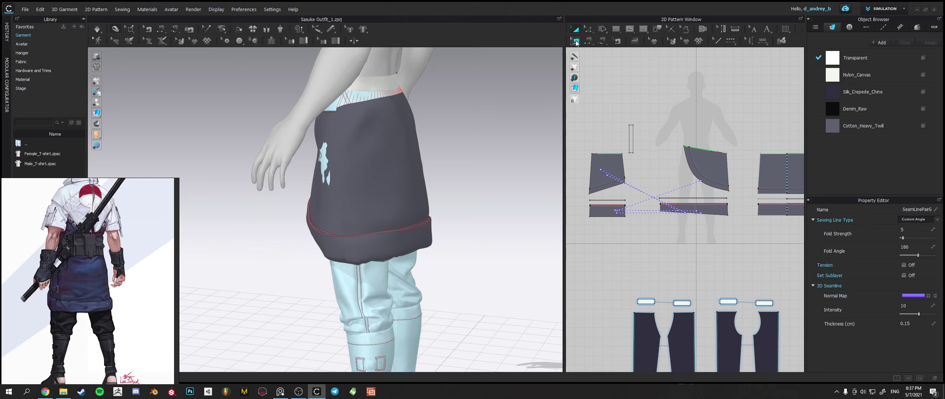
{"action": "left_click", "coordinate": [773, 155]}
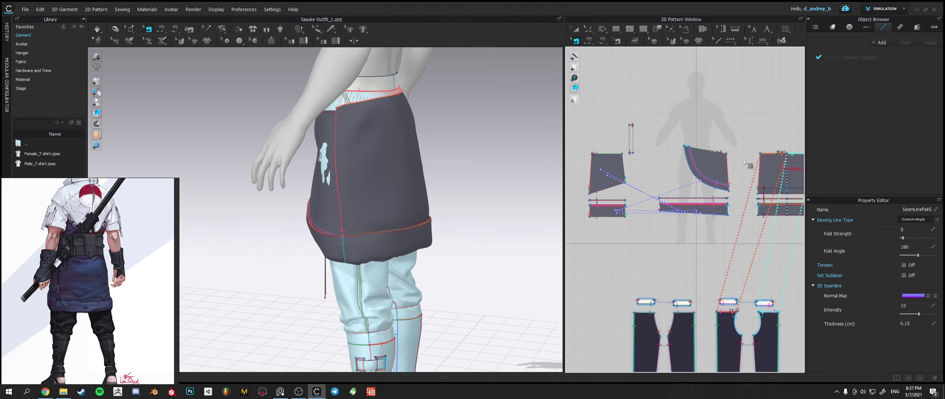
{"action": "left_click", "coordinate": [400, 147]}
{"action": "right_click_drag", "start_coordinate": [400, 147], "coordinate": [440, 142]}
{"action": "mouse_move", "coordinate": [642, 151]}
{"action": "right_mouse_down"}
{"action": "mouse_move", "coordinate": [610, 149]}
{"action": "mouse_move", "coordinate": [638, 151]}
{"action": "right_mouse_up"}
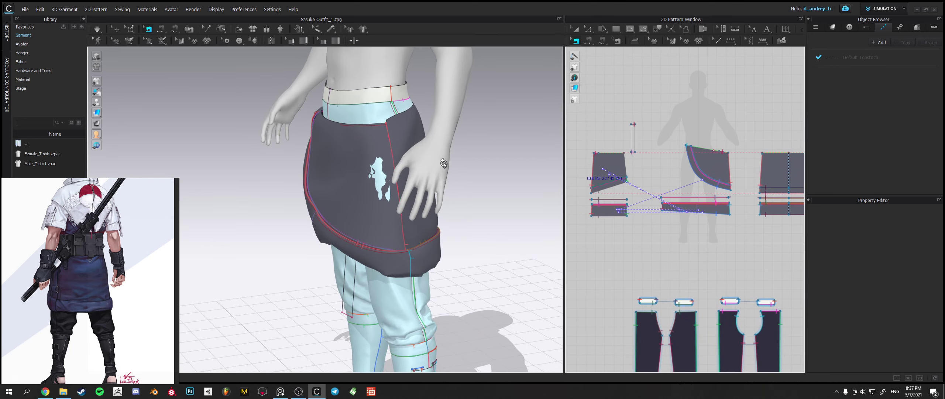
{"action": "right_click_drag", "start_coordinate": [445, 164], "coordinate": [561, 163]}
{"action": "right_click_drag", "start_coordinate": [761, 155], "coordinate": [712, 153]}
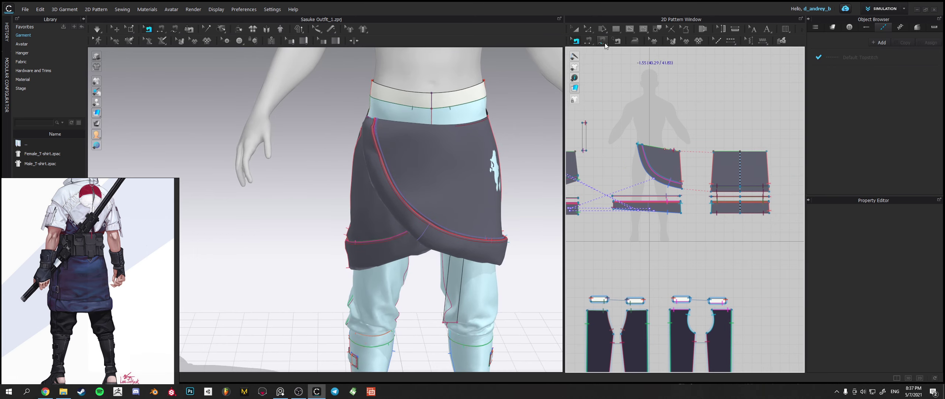
Move the back skirt panel's upper corners slightly outward to widen its top edge, and simulate the garment.
{"action": "left_click", "coordinate": [588, 29]}
{"action": "left_click_drag", "start_coordinate": [697, 136], "coordinate": [709, 151]}
{"action": "right_click_drag", "start_coordinate": [518, 151], "coordinate": [454, 148]}
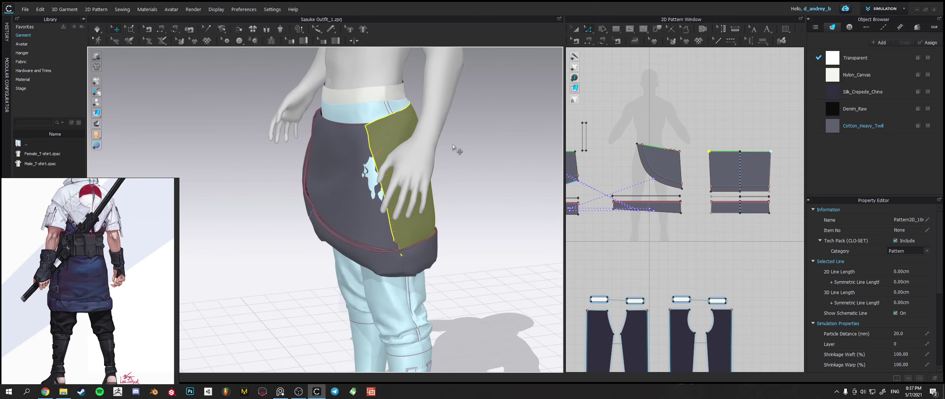
{"action": "key", "text": "space"}
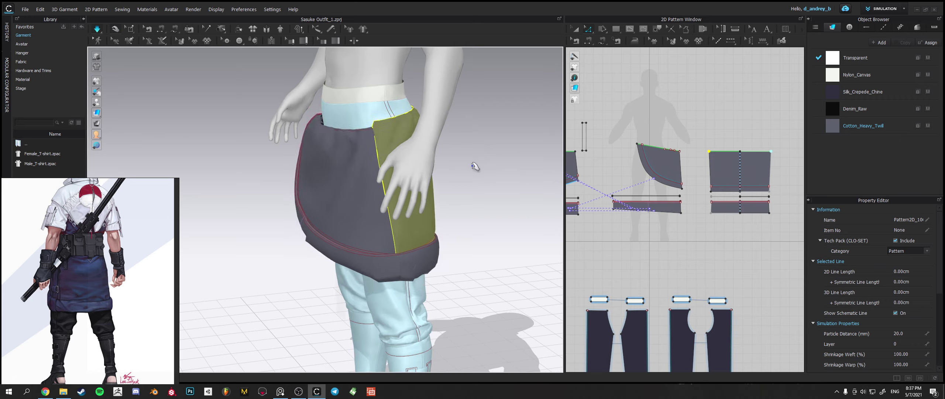
Move the back skirt panel's upper corners slightly inward to narrow its top edge.
{"action": "right_click_drag", "start_coordinate": [492, 157], "coordinate": [531, 163]}
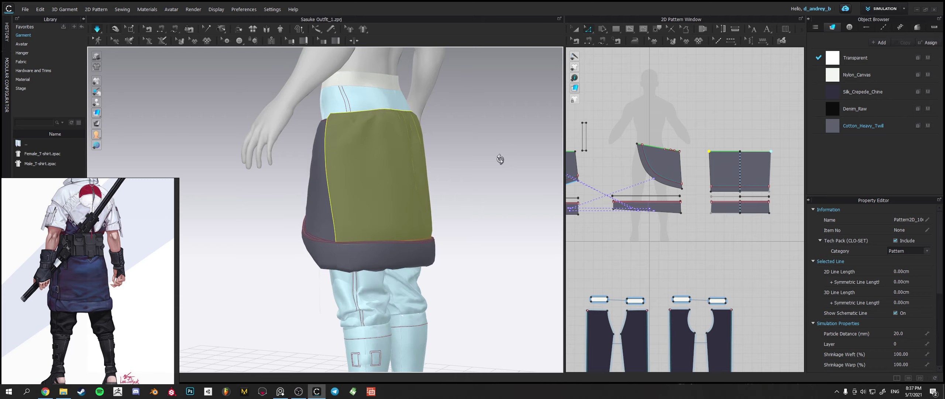
{"action": "right_click_drag", "start_coordinate": [500, 159], "coordinate": [392, 173]}
{"action": "right_click_drag", "start_coordinate": [280, 171], "coordinate": [435, 183]}
{"action": "left_click_drag", "start_coordinate": [709, 151], "coordinate": [714, 151]}
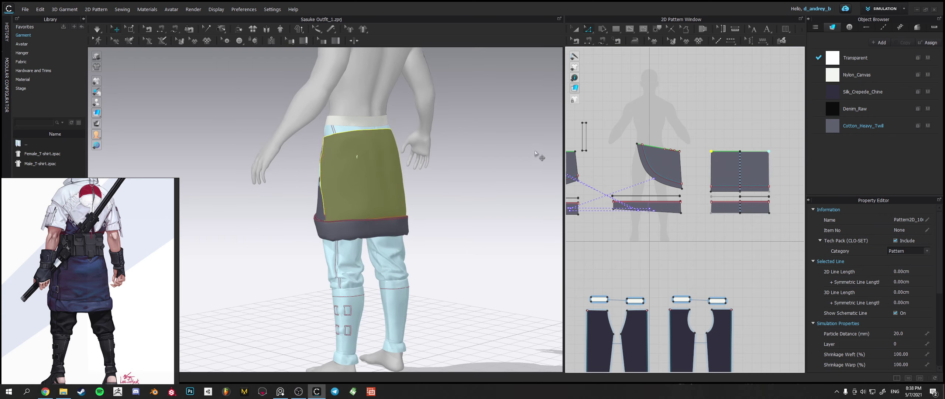
Draw a small rectangular pattern piece just above the back skirt panel's top edge.
{"action": "right_click_drag", "start_coordinate": [542, 158], "coordinate": [606, 167]}
{"action": "scroll", "coordinate": [678, 154], "scroll_direction": "down", "scroll_amount": 3}
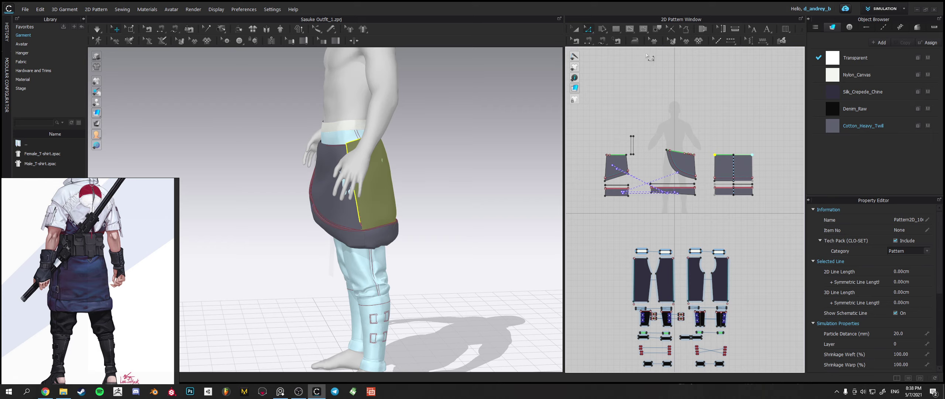
{"action": "left_click", "coordinate": [615, 29]}
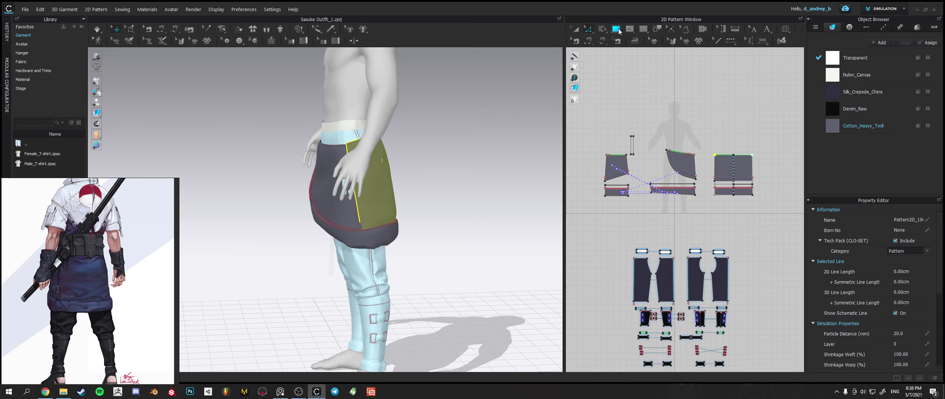
{"action": "scroll", "coordinate": [737, 145], "scroll_direction": "up", "scroll_amount": 2}
{"action": "scroll", "coordinate": [737, 145], "scroll_direction": "up", "scroll_amount": 1}
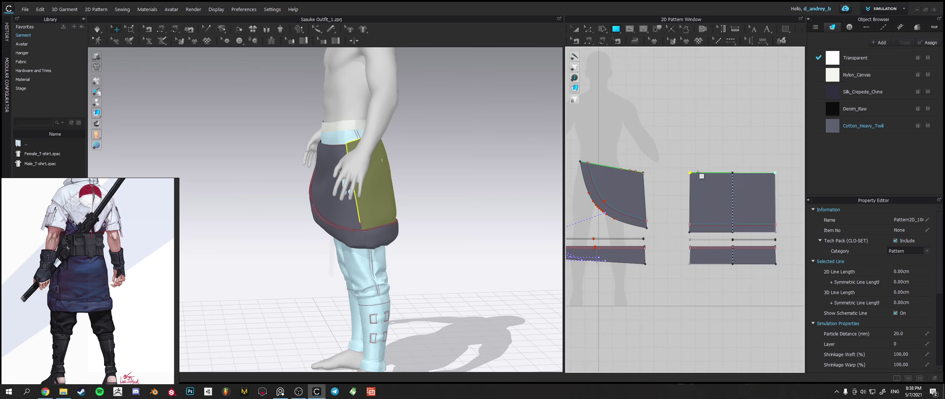
{"action": "left_click_drag", "start_coordinate": [691, 142], "coordinate": [733, 158]}
{"action": "scroll", "coordinate": [673, 145], "scroll_direction": "down", "scroll_amount": 5}
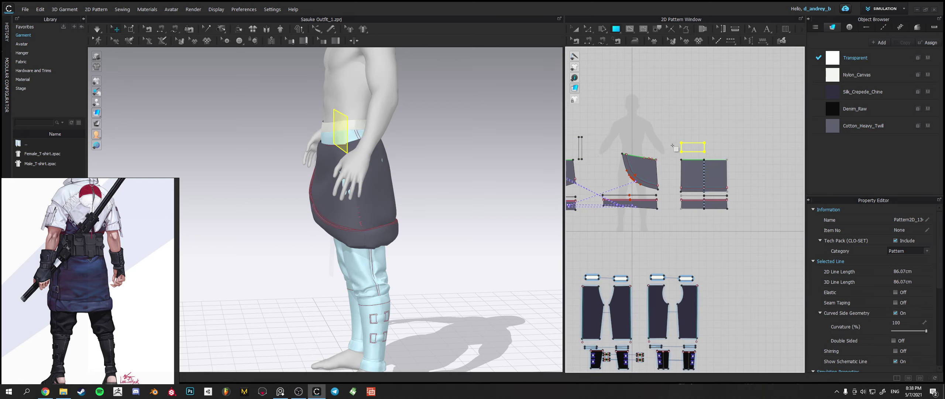
{"action": "middle_click_drag", "start_coordinate": [713, 160], "coordinate": [714, 161]}
Undo the rectangle, the back panel corner edits and the trouser seam changes, and restore the three deleted waistband pieces.
{"action": "key", "text": "ctrl+z"}
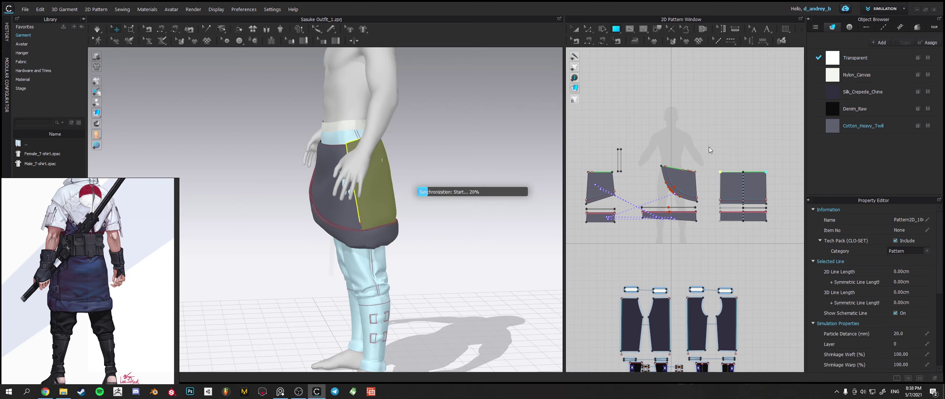
{"action": "key", "text": "ctrl+z"}
{"action": "key", "text": "ctrl+z"}
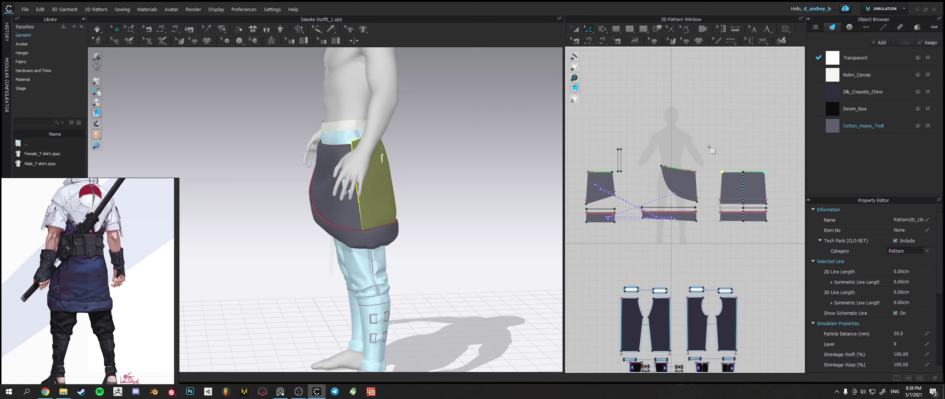
{"action": "key", "text": "ctrl+z"}
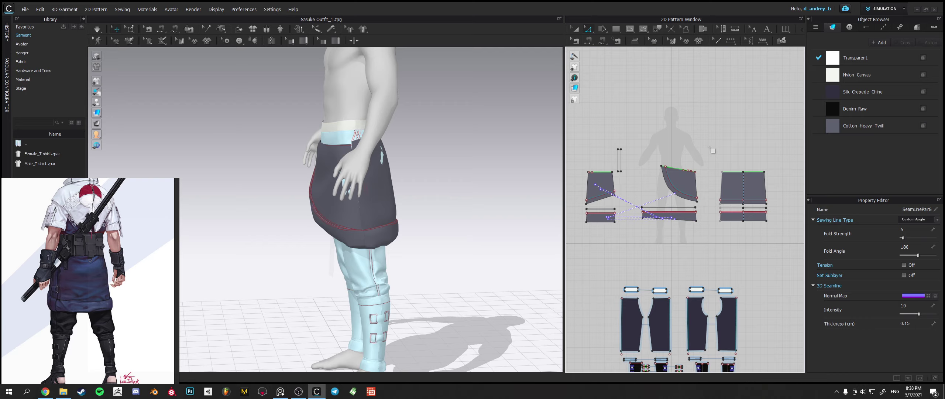
{"action": "key", "text": "ctrl+z"}
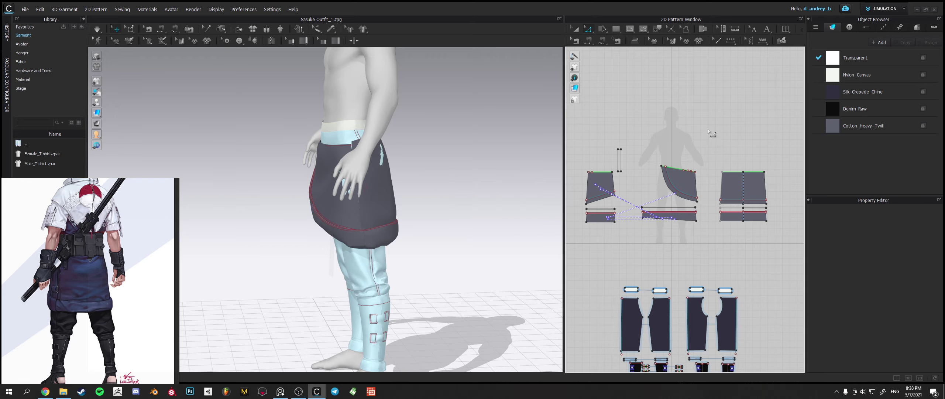
{"action": "middle_click_drag", "start_coordinate": [693, 122], "coordinate": [712, 164]}
{"action": "key", "text": "ctrl+z"}
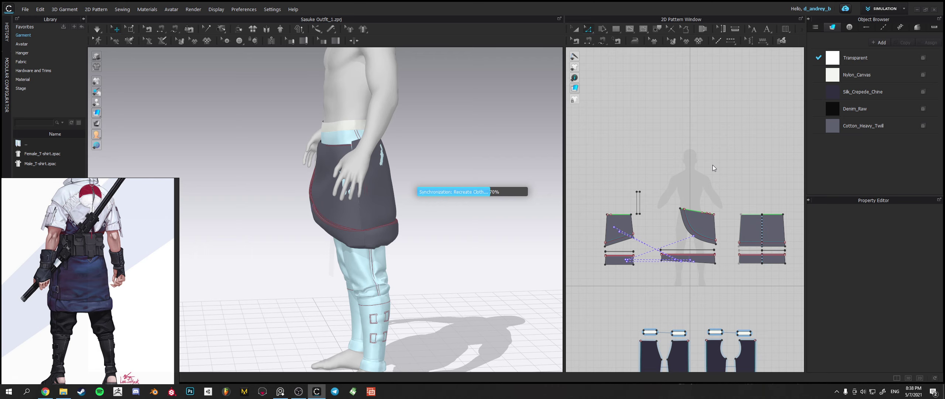
Widen the back skirt panel's top edge by moving its upper corners slightly outward, and simulate the garment.
{"action": "scroll", "coordinate": [717, 162], "scroll_direction": "up", "scroll_amount": 2}
{"action": "middle_click_drag", "start_coordinate": [717, 163], "coordinate": [703, 154]}
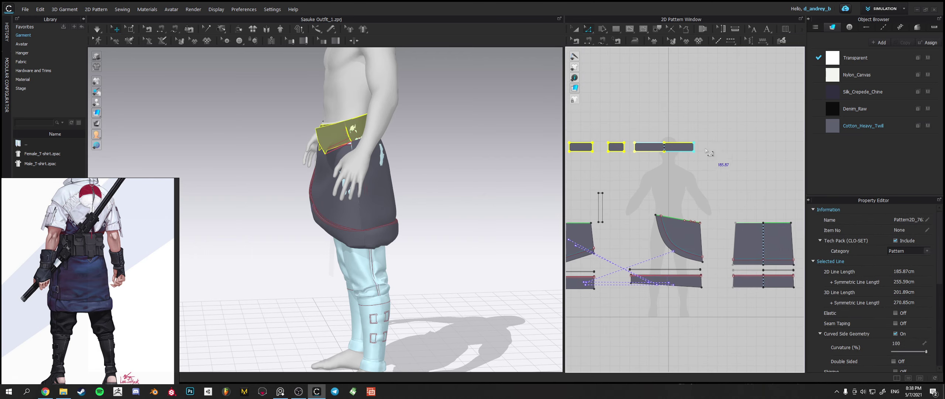
{"action": "left_click", "coordinate": [588, 42]}
{"action": "left_click", "coordinate": [678, 151]}
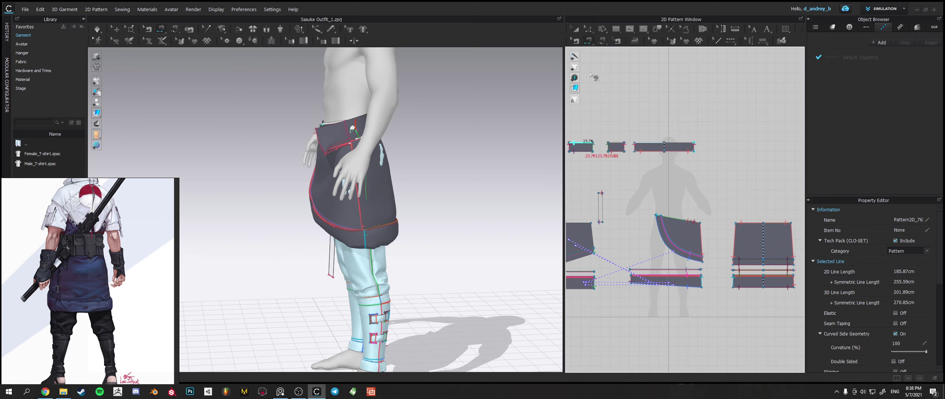
{"action": "left_click", "coordinate": [588, 31]}
{"action": "left_click", "coordinate": [739, 230]}
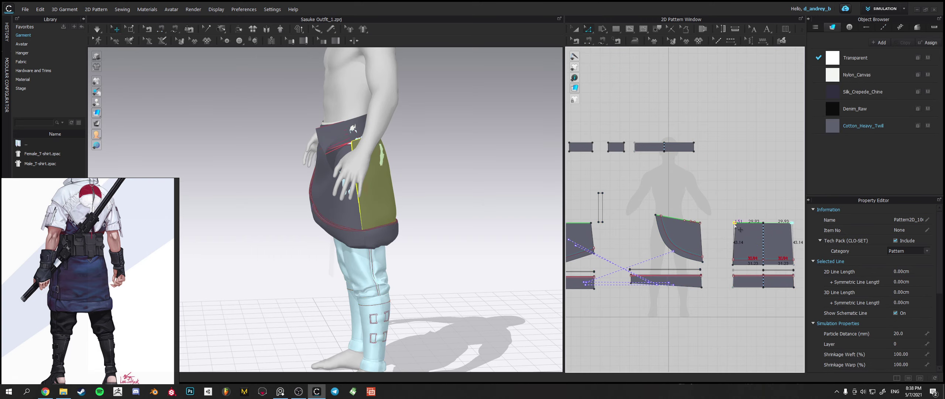
{"action": "left_click_drag", "start_coordinate": [738, 230], "coordinate": [740, 230]}
{"action": "key", "text": "space"}
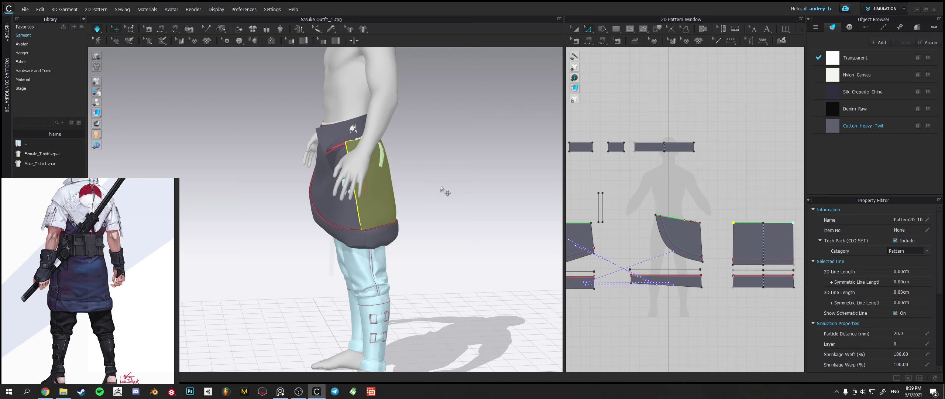
{"action": "key", "text": "space"}
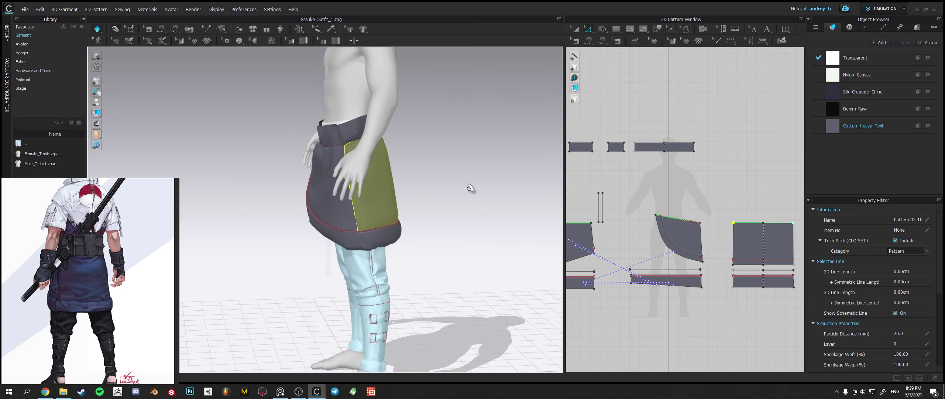
Pull the back skirt panel downward on the avatar while simulating, and undo the resulting drape.
{"action": "right_click_drag", "start_coordinate": [471, 189], "coordinate": [390, 194]}
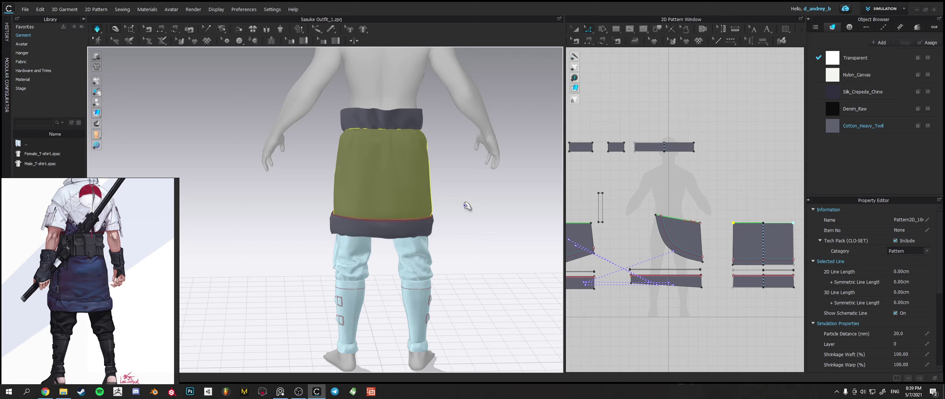
{"action": "right_click_drag", "start_coordinate": [460, 210], "coordinate": [575, 229]}
{"action": "right_click_drag", "start_coordinate": [523, 212], "coordinate": [354, 217]}
{"action": "left_click", "coordinate": [389, 195]}
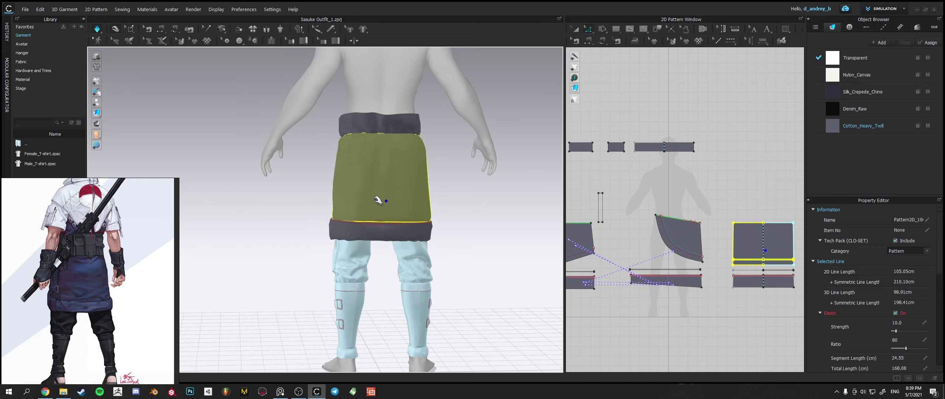
{"action": "left_click_drag", "start_coordinate": [378, 206], "coordinate": [382, 234]}
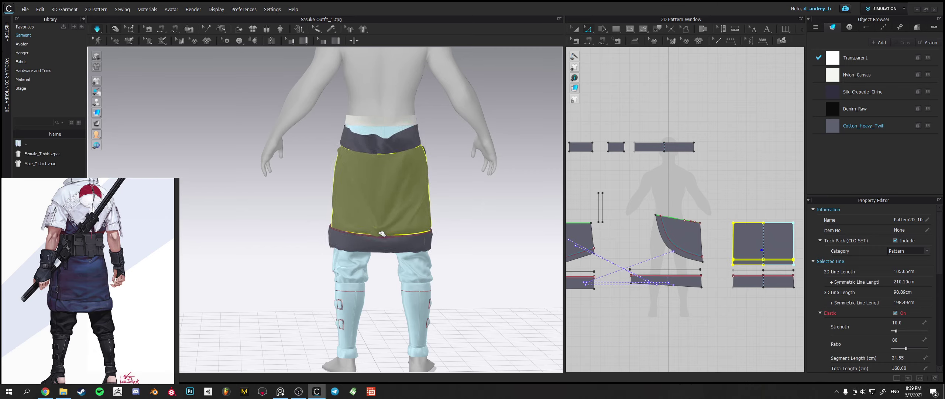
{"action": "right_click_drag", "start_coordinate": [390, 182], "coordinate": [506, 190]}
{"action": "right_click_drag", "start_coordinate": [445, 195], "coordinate": [338, 214]}
{"action": "key", "text": "ctrl+z"}
{"action": "key", "text": "ctrl+z"}
Move the side edges of the long back waistband piece slightly outward, simulate the garment and check the fit all around.
{"action": "left_click", "coordinate": [696, 147]}
{"action": "left_click", "coordinate": [696, 147]}
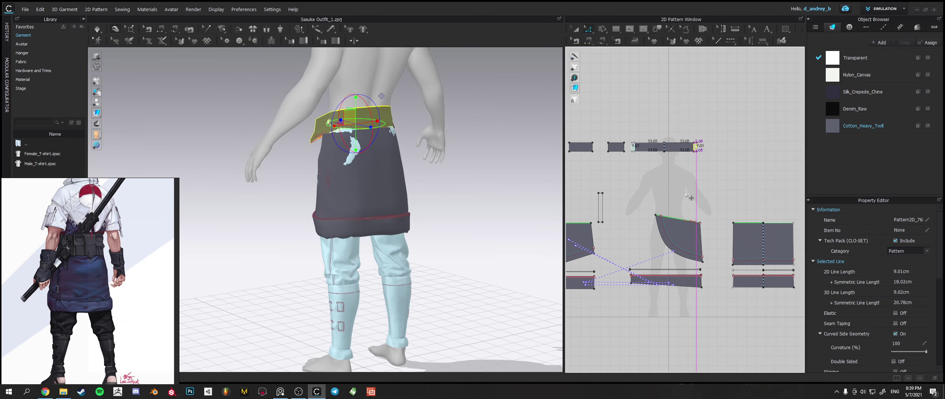
{"action": "key", "text": "space"}
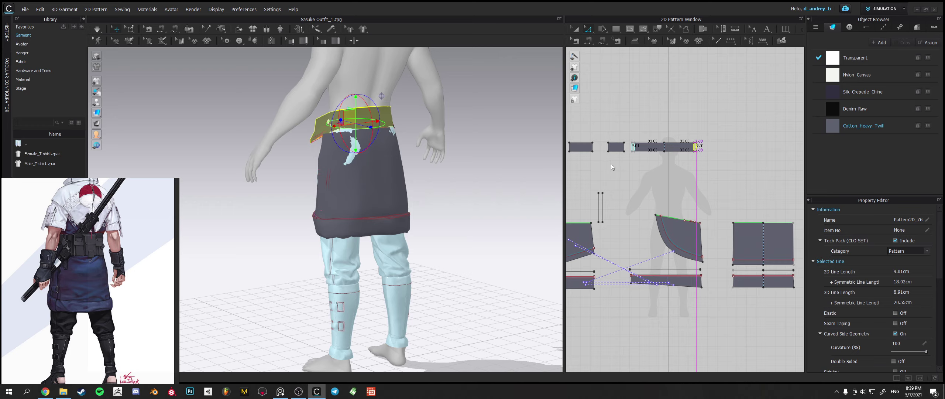
{"action": "key", "text": "space"}
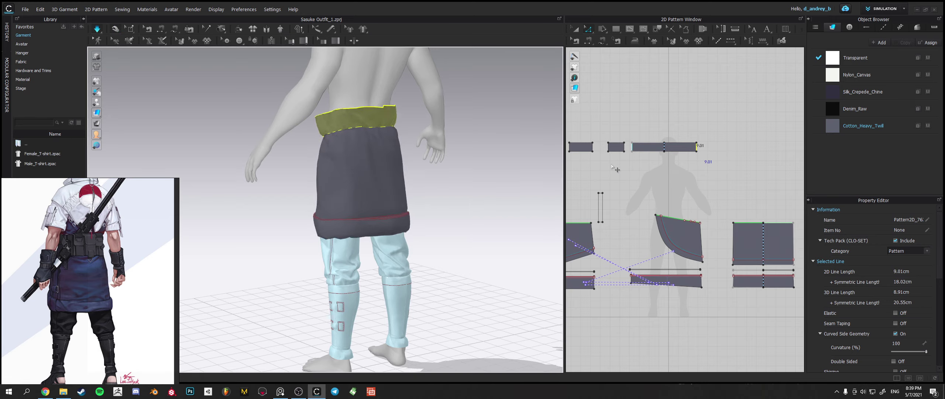
{"action": "right_click_drag", "start_coordinate": [421, 192], "coordinate": [441, 201]}
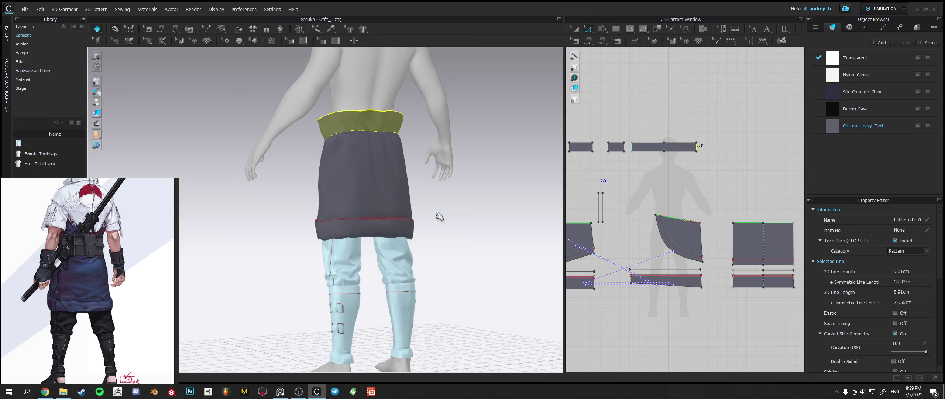
{"action": "scroll", "coordinate": [437, 226], "scroll_direction": "down", "scroll_amount": 3}
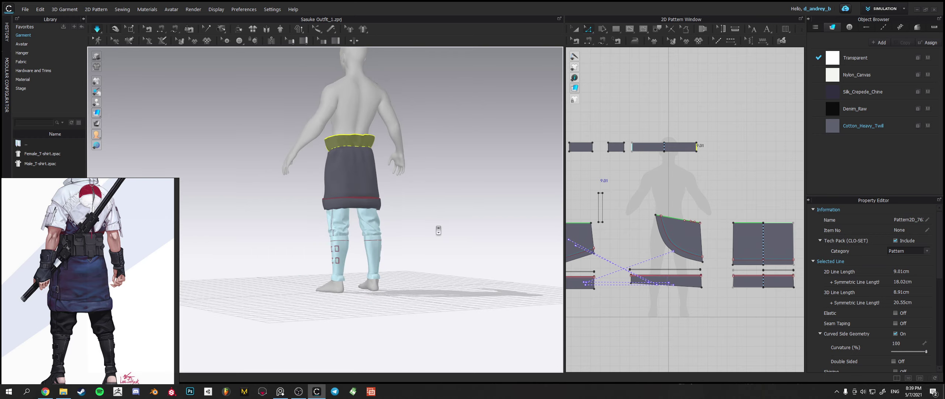
{"action": "right_click_drag", "start_coordinate": [437, 230], "coordinate": [396, 229]}
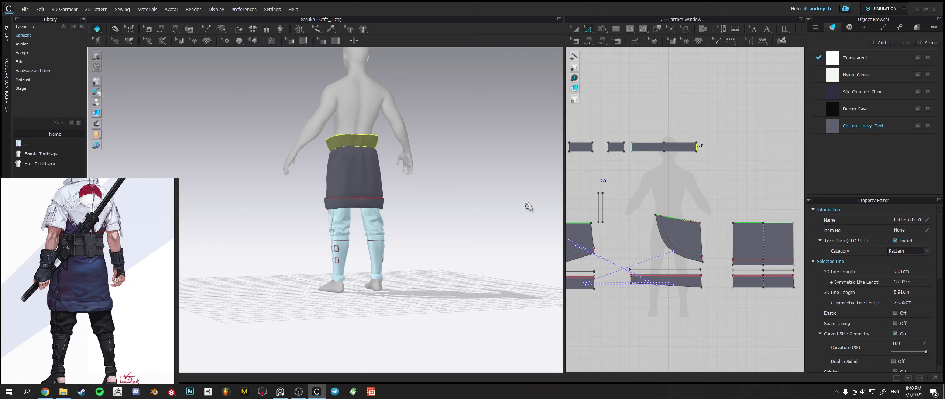
{"action": "scroll", "coordinate": [428, 172], "scroll_direction": "up", "scroll_amount": 5}
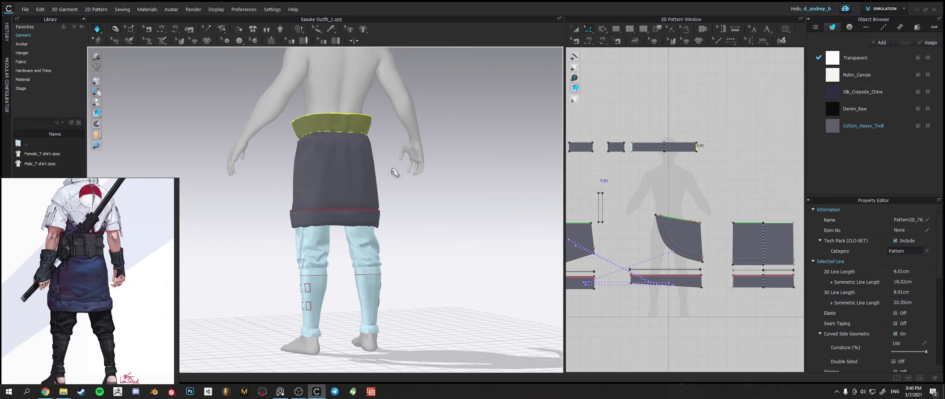
{"action": "scroll", "coordinate": [394, 172], "scroll_direction": "up", "scroll_amount": 3}
{"action": "right_click_drag", "start_coordinate": [393, 180], "coordinate": [518, 186]}
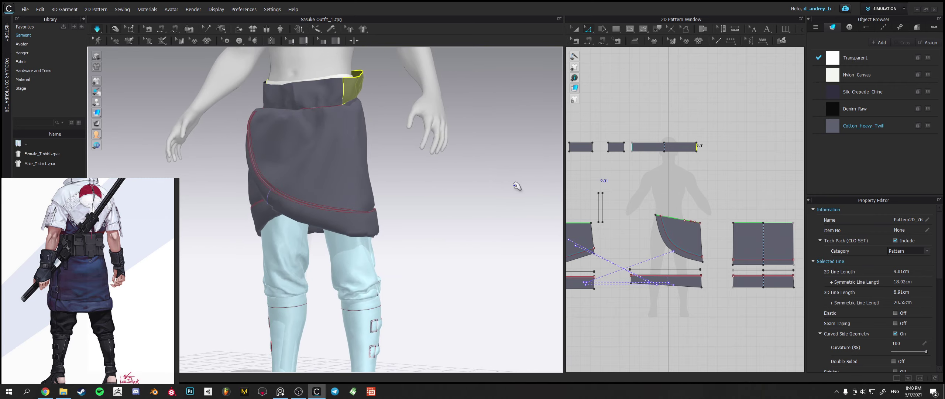
Select the top edges of the three main skirt panels together and raise them slightly to lengthen the panels upward.
{"action": "scroll", "coordinate": [615, 208], "scroll_direction": "down", "scroll_amount": 4}
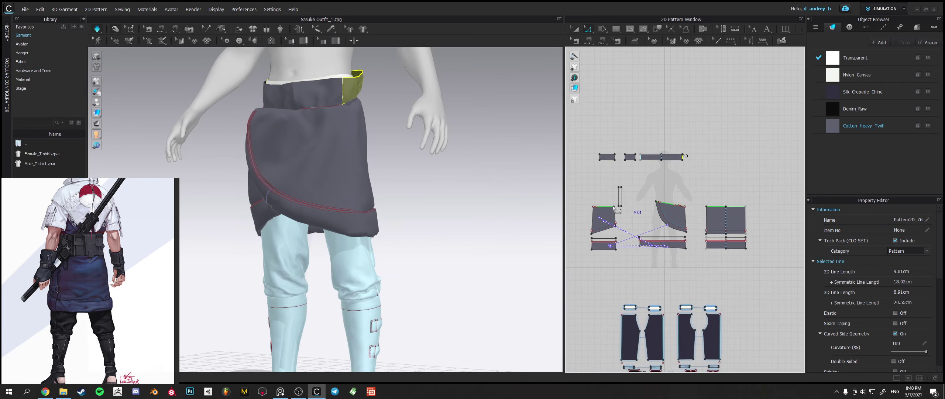
{"action": "right_click_drag", "start_coordinate": [454, 190], "coordinate": [490, 211]}
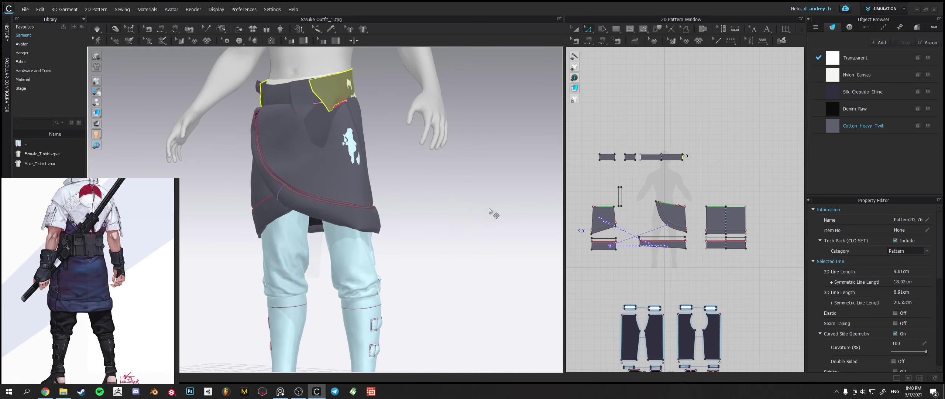
{"action": "left_click_drag", "start_coordinate": [643, 194], "coordinate": [691, 214]}
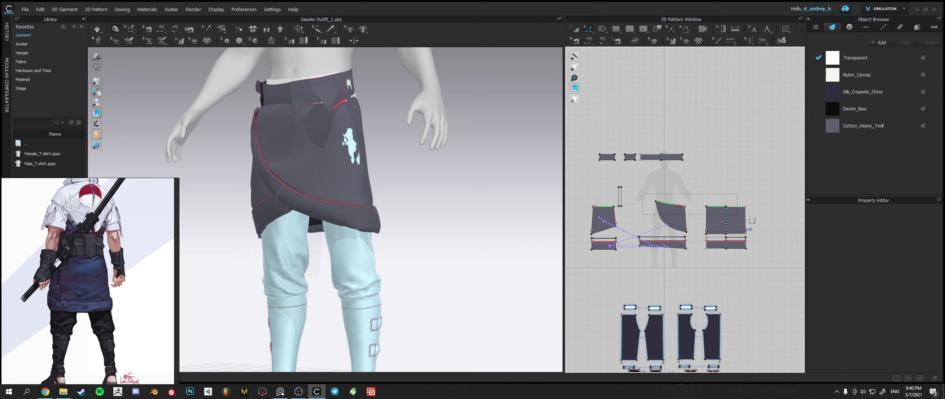
{"action": "left_click_drag", "start_coordinate": [750, 219], "coordinate": [765, 222]}
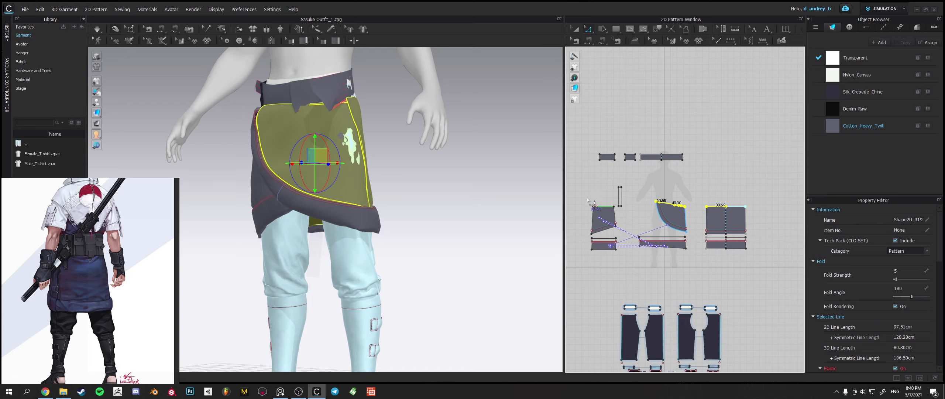
{"action": "left_click_drag", "start_coordinate": [587, 200], "coordinate": [618, 214]}
{"action": "left_click_drag", "start_coordinate": [639, 186], "coordinate": [770, 212], "text": "shift"}
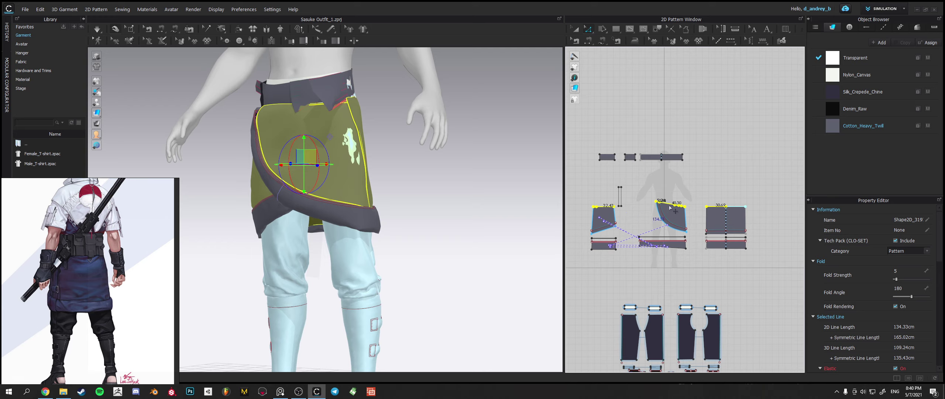
{"action": "left_click_drag", "start_coordinate": [714, 210], "coordinate": [714, 204]}
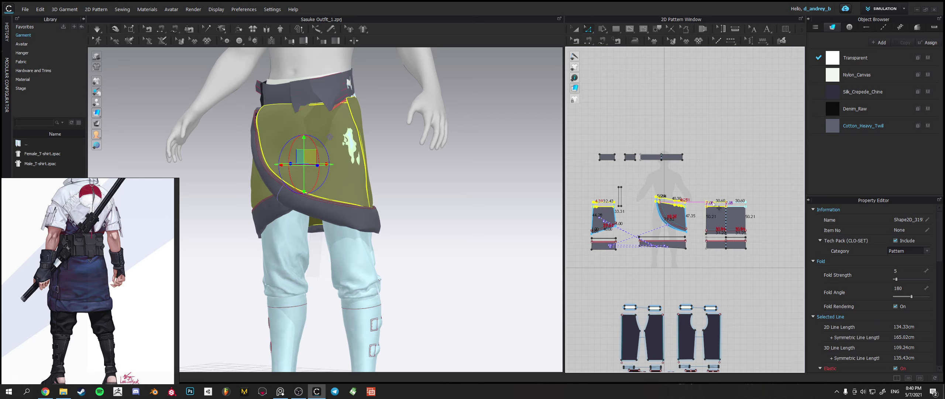
{"action": "left_click_drag", "start_coordinate": [714, 204], "coordinate": [711, 203]}
Extend the long front hem band by moving its inner end edge slightly outward.
{"action": "left_click_drag", "start_coordinate": [631, 223], "coordinate": [644, 255]}
{"action": "scroll", "coordinate": [641, 249], "scroll_direction": "up", "scroll_amount": 4}
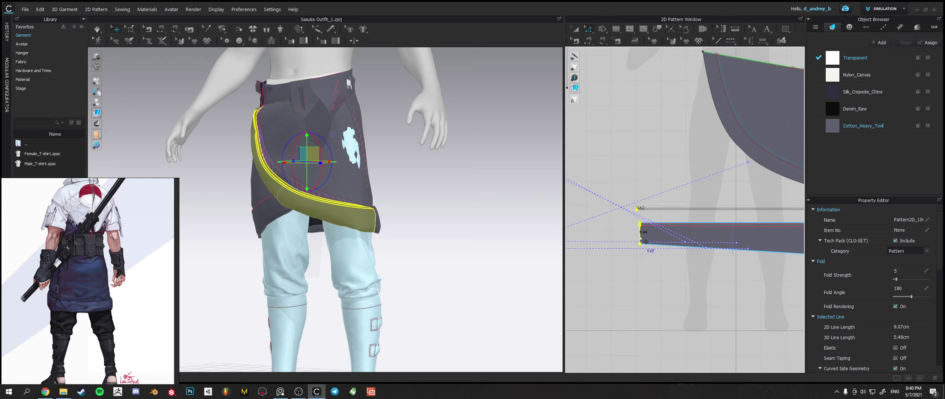
{"action": "left_click_drag", "start_coordinate": [635, 236], "coordinate": [635, 236]}
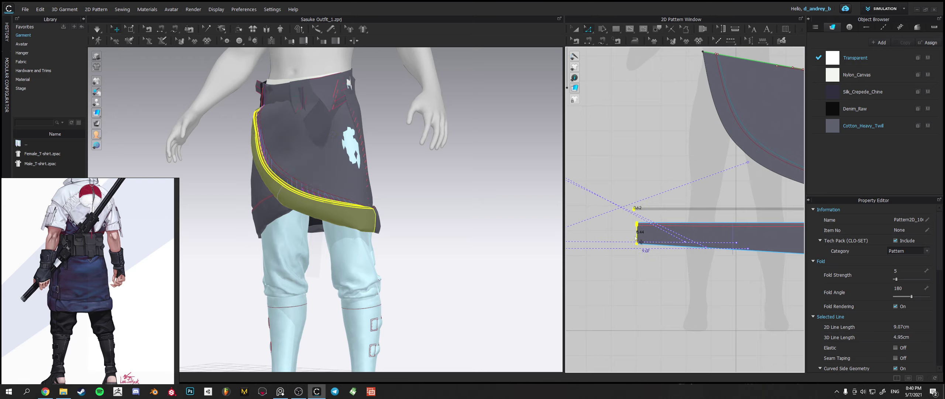
{"action": "scroll", "coordinate": [639, 242], "scroll_direction": "down", "scroll_amount": 4}
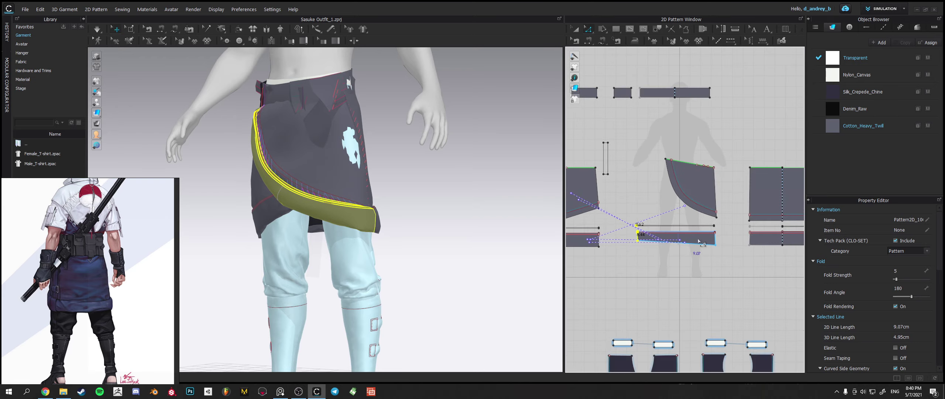
{"action": "left_click", "coordinate": [739, 229]}
{"action": "left_click", "coordinate": [752, 240]}
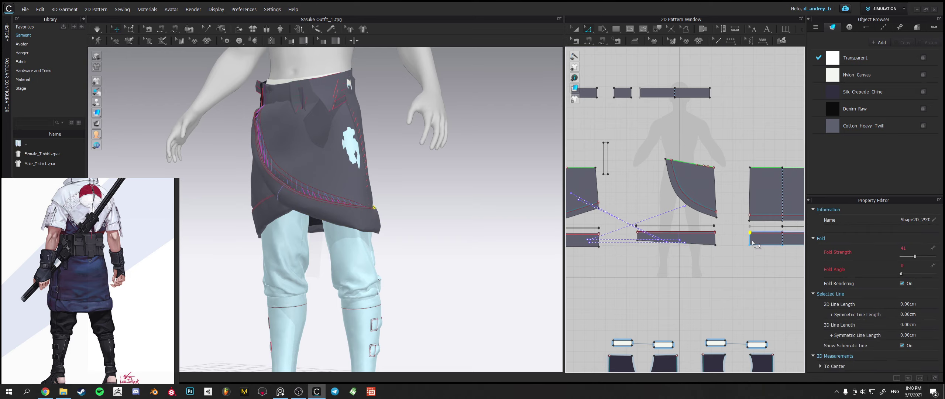
{"action": "middle_click_drag", "start_coordinate": [731, 252], "coordinate": [682, 247]}
{"action": "left_click", "coordinate": [677, 275]}
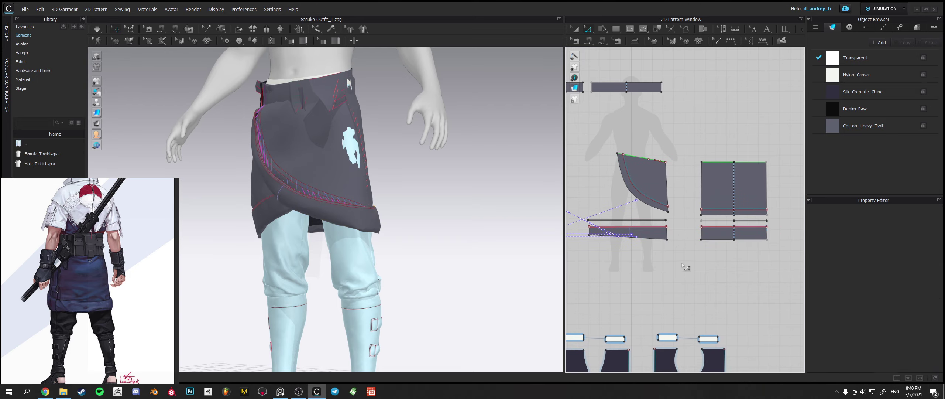
Extend the short front hem band by moving its end edge nearest the avatar silhouette slightly outward.
{"action": "scroll", "coordinate": [587, 246], "scroll_direction": "down", "scroll_amount": 2}
{"action": "middle_click_drag", "start_coordinate": [606, 246], "coordinate": [677, 249]}
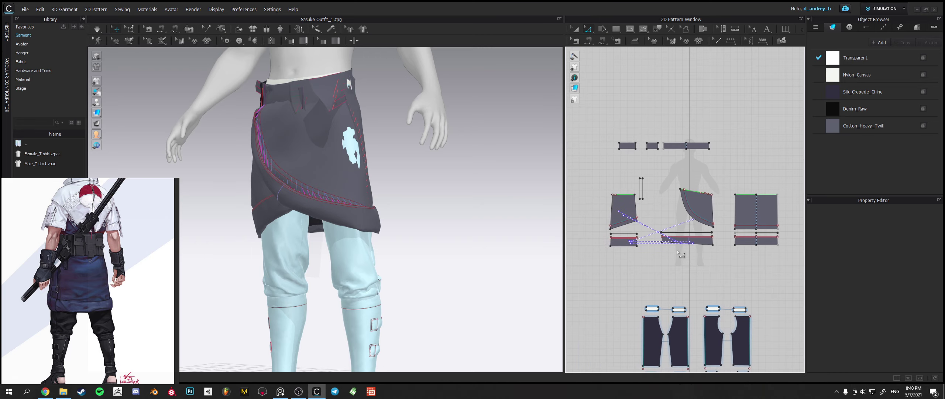
{"action": "scroll", "coordinate": [627, 252], "scroll_direction": "up", "scroll_amount": 2}
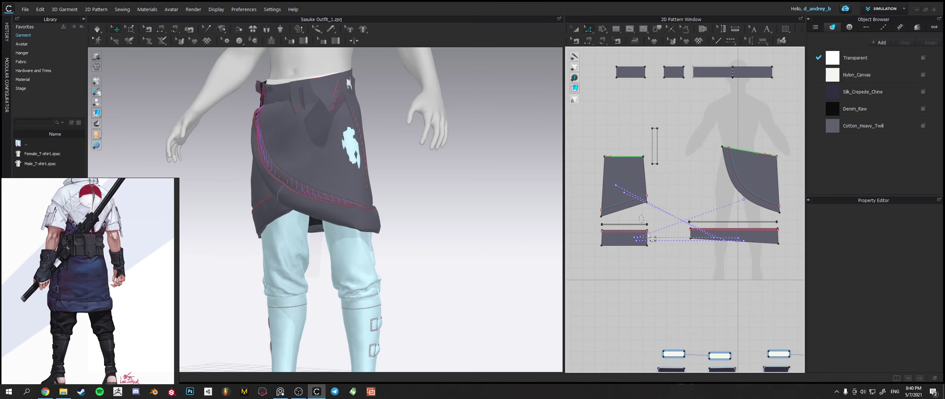
{"action": "left_click", "coordinate": [648, 242]}
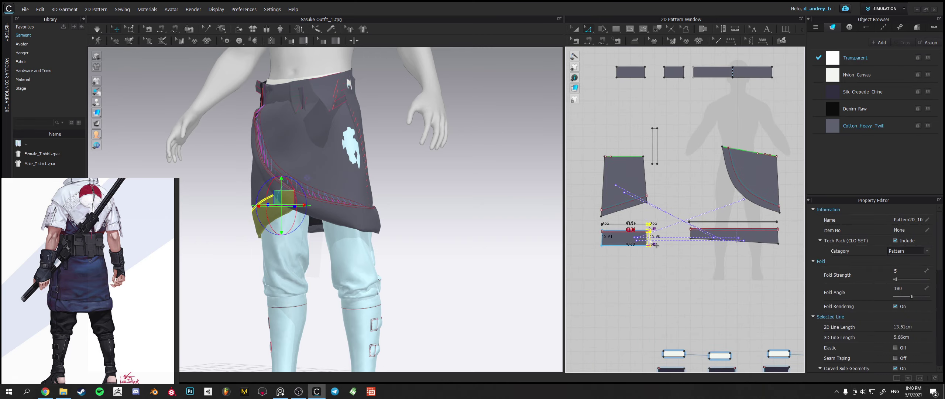
{"action": "left_click", "coordinate": [628, 280]}
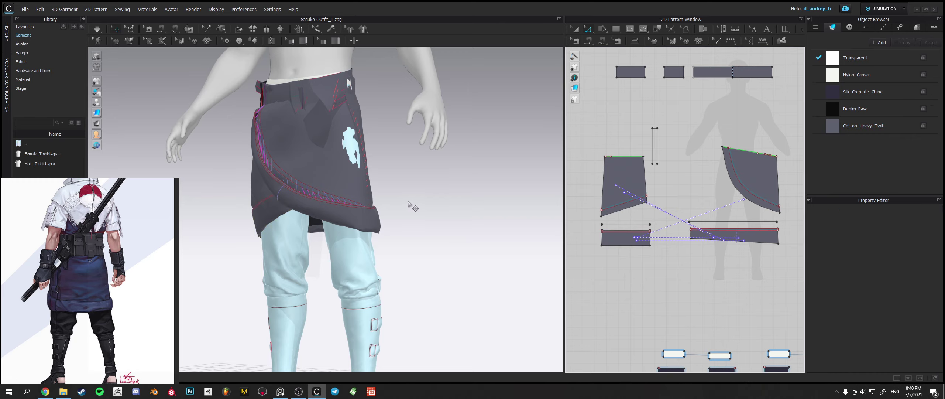
Simulate the garment and pull the folded-over short waistband piece upright at the avatar's front waist.
{"action": "key", "text": "space"}
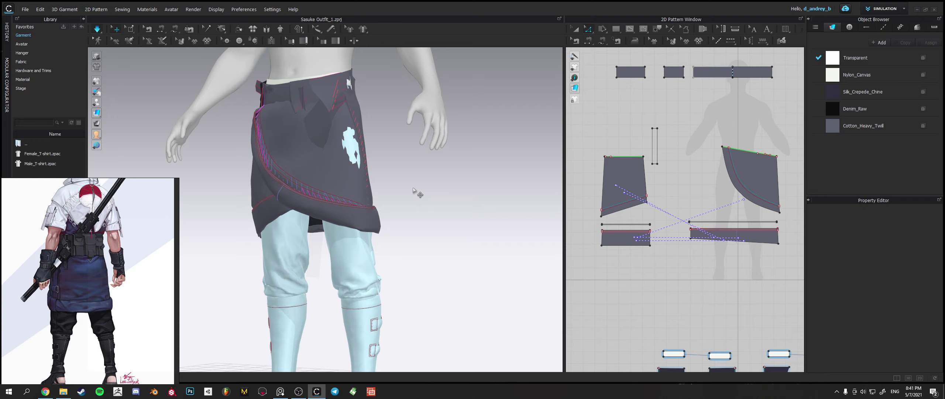
{"action": "key", "text": "space"}
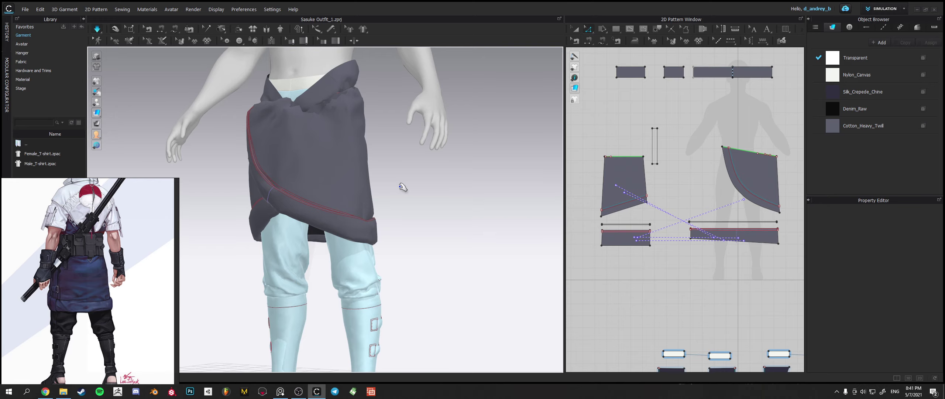
{"action": "right_click_drag", "start_coordinate": [403, 187], "coordinate": [391, 186]}
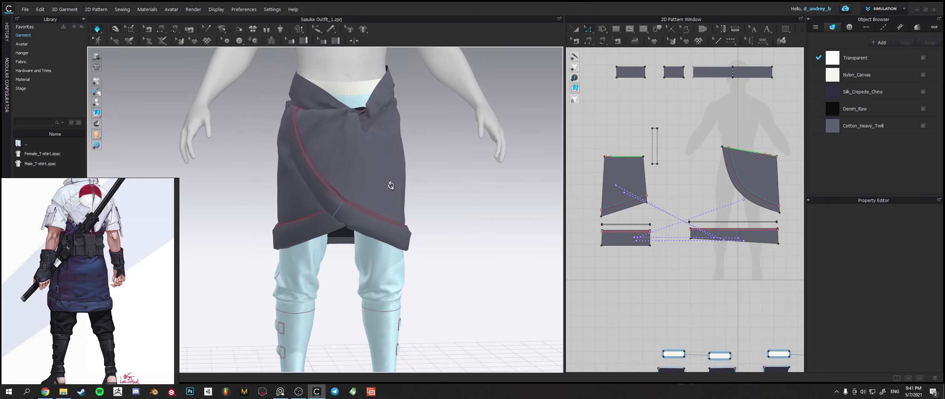
{"action": "left_click", "coordinate": [373, 99]}
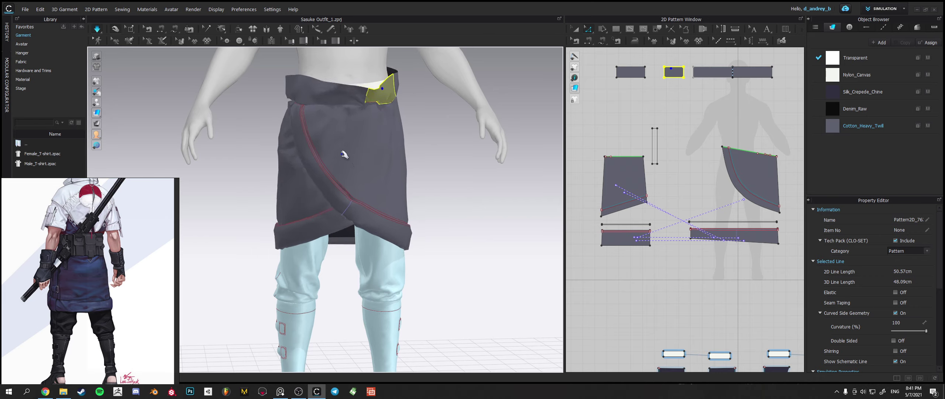
Pull the inner front waistband piece and the long back waistband piece upright around the avatar's waist while simulating.
{"action": "left_click", "coordinate": [325, 96]}
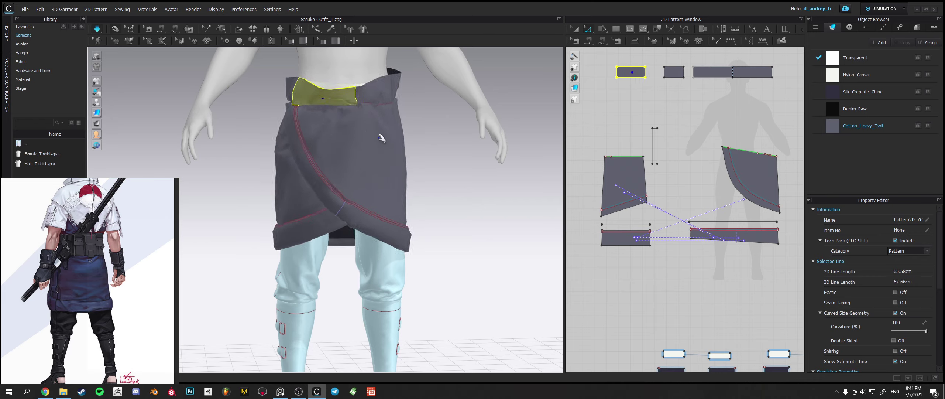
{"action": "right_click_drag", "start_coordinate": [382, 138], "coordinate": [253, 167]}
{"action": "mouse_move", "coordinate": [334, 219]}
{"action": "right_mouse_down"}
{"action": "mouse_move", "coordinate": [338, 211]}
{"action": "mouse_move", "coordinate": [403, 207]}
{"action": "mouse_move", "coordinate": [338, 210]}
{"action": "right_mouse_up"}
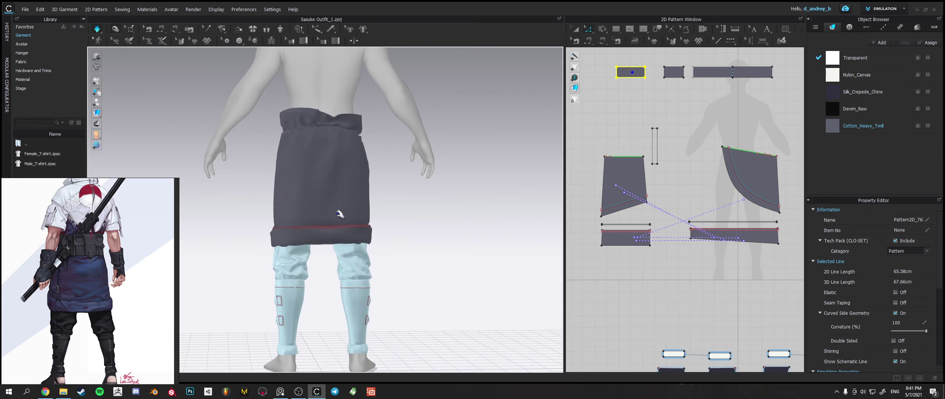
{"action": "right_click_drag", "start_coordinate": [337, 181], "coordinate": [355, 162]}
{"action": "left_click", "coordinate": [336, 114]}
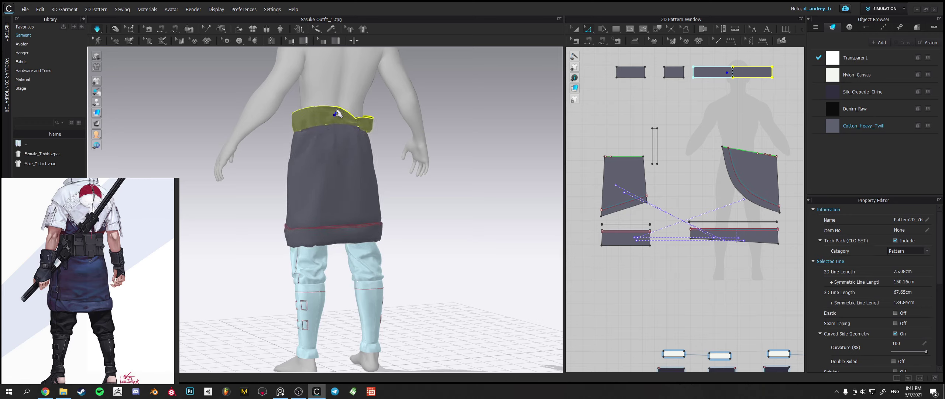
{"action": "right_click_drag", "start_coordinate": [337, 114], "coordinate": [393, 180]}
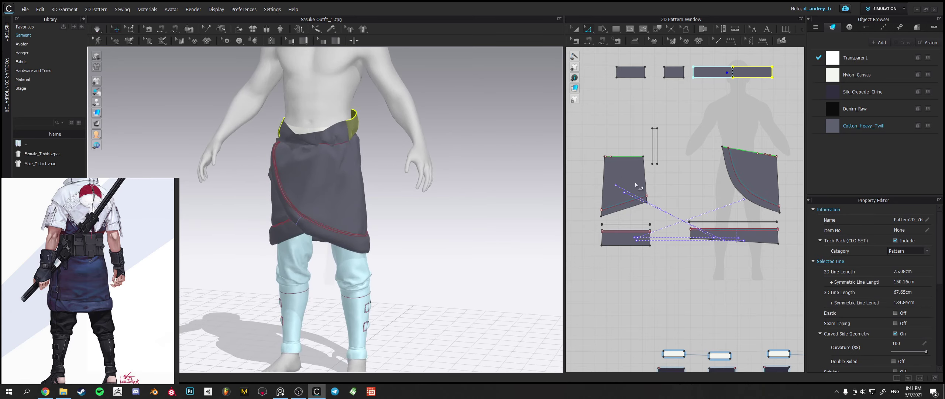
Shorten all three waistband pieces by moving their end edges slightly inward, and simulate the garment.
{"action": "left_click", "coordinate": [645, 72]}
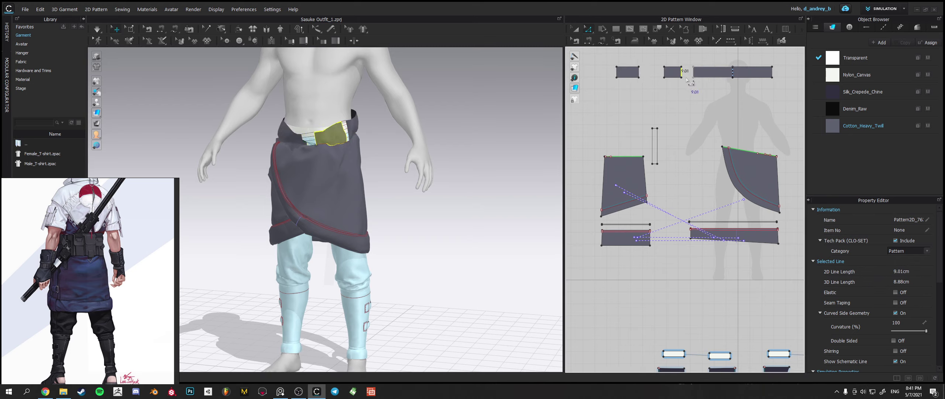
{"action": "left_click", "coordinate": [695, 74]}
{"action": "left_click_drag", "start_coordinate": [697, 73], "coordinate": [699, 74]}
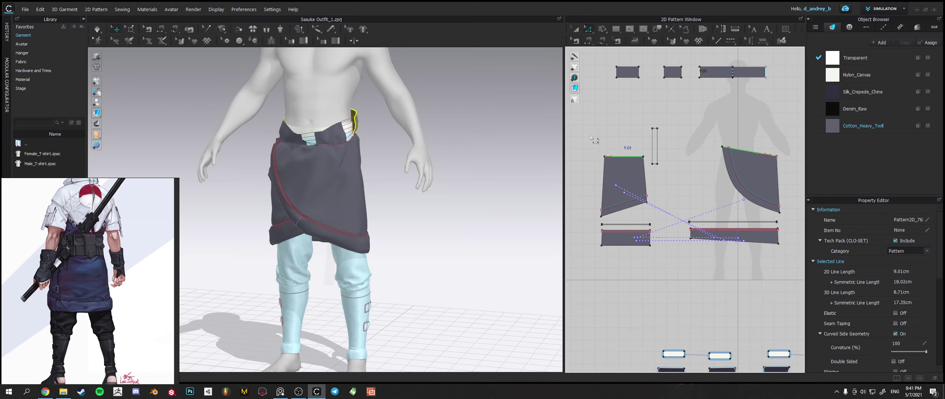
{"action": "right_click_drag", "start_coordinate": [479, 151], "coordinate": [432, 154]}
{"action": "key", "text": "space"}
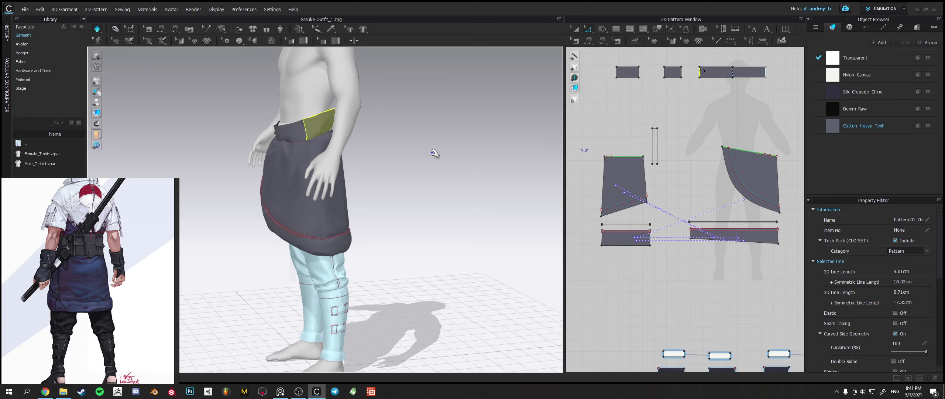
Shorten the long back waistband piece a little further at both ends and simulate until it hugs the waist.
{"action": "mouse_move", "coordinate": [415, 164]}
{"action": "right_mouse_down"}
{"action": "mouse_move", "coordinate": [503, 160]}
{"action": "mouse_move", "coordinate": [167, 182]}
{"action": "mouse_move", "coordinate": [418, 163]}
{"action": "right_mouse_up"}
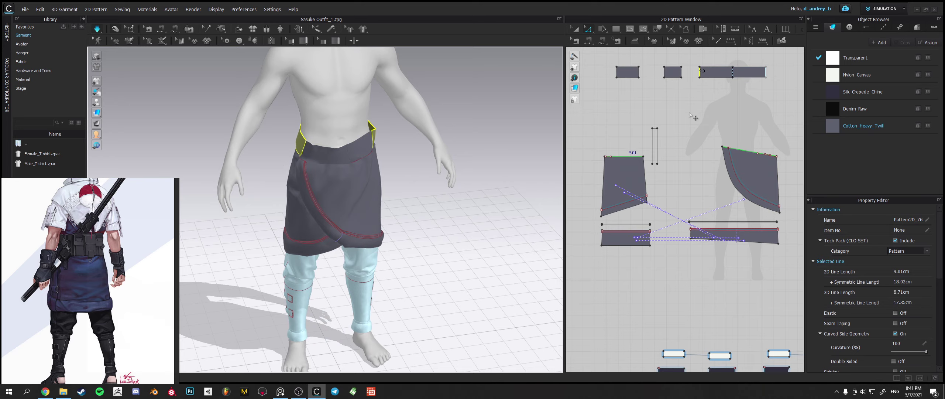
{"action": "left_click_drag", "start_coordinate": [700, 72], "coordinate": [704, 72]}
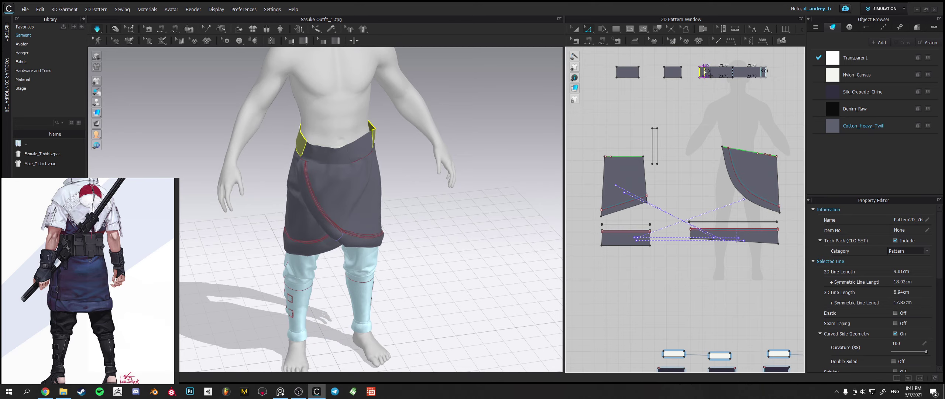
{"action": "key", "text": "space"}
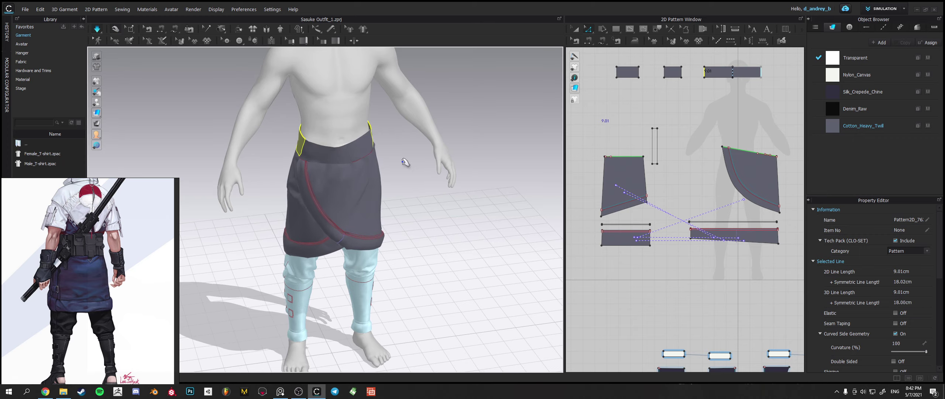
{"action": "right_click_drag", "start_coordinate": [404, 164], "coordinate": [342, 157]}
{"action": "left_click", "coordinate": [422, 139]}
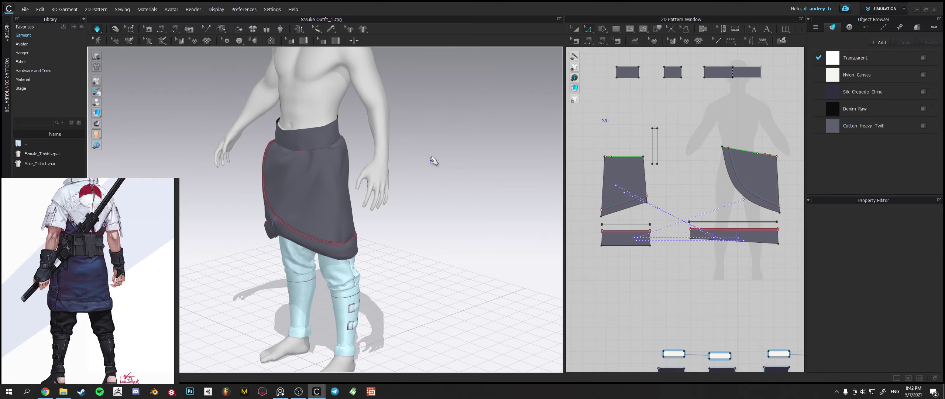
{"action": "right_click_drag", "start_coordinate": [433, 158], "coordinate": [481, 197]}
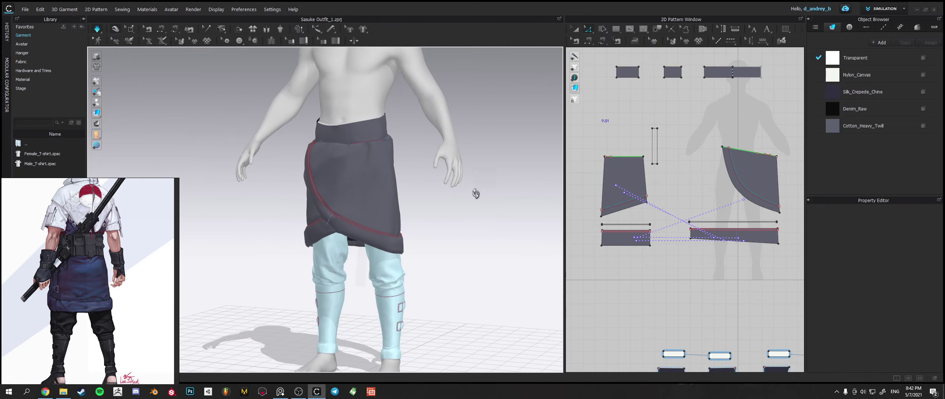
Examine the hem bands up close around the side and back of the skirt.
{"action": "scroll", "coordinate": [399, 238], "scroll_direction": "up", "scroll_amount": 5}
{"action": "right_click_drag", "start_coordinate": [413, 250], "coordinate": [288, 224]}
{"action": "left_click", "coordinate": [333, 226]}
{"action": "left_click", "coordinate": [302, 219]}
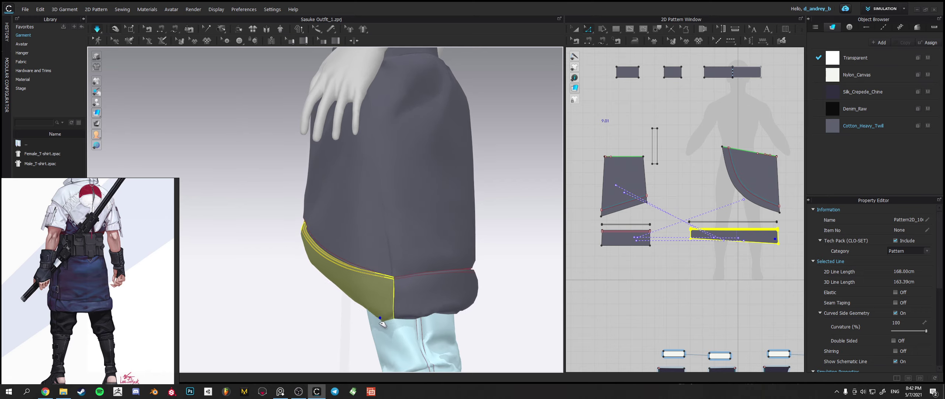
{"action": "right_click_drag", "start_coordinate": [384, 309], "coordinate": [360, 285]}
{"action": "left_click", "coordinate": [314, 276]}
{"action": "left_click", "coordinate": [517, 261]}
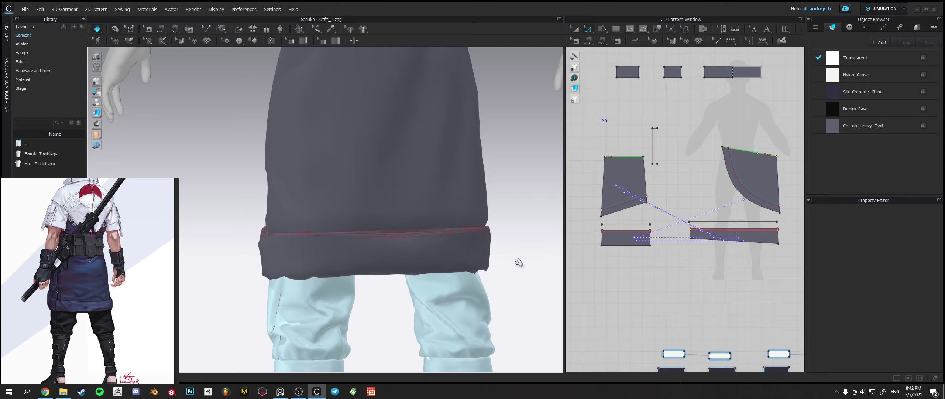
{"action": "scroll", "coordinate": [516, 263], "scroll_direction": "down", "scroll_amount": 3}
{"action": "right_click_drag", "start_coordinate": [511, 275], "coordinate": [500, 261]}
Taper the three waistband pieces by moving their upper end corners inward together, and simulate the garment.
{"action": "middle_click_drag", "start_coordinate": [640, 96], "coordinate": [642, 133]}
{"action": "left_click_drag", "start_coordinate": [778, 107], "coordinate": [777, 106]}
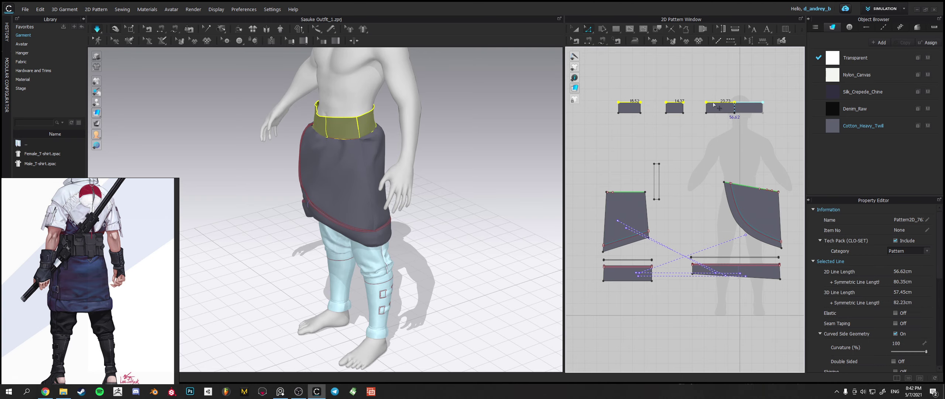
{"action": "left_click_drag", "start_coordinate": [618, 102], "coordinate": [622, 103]}
{"action": "left_click", "coordinate": [603, 93]}
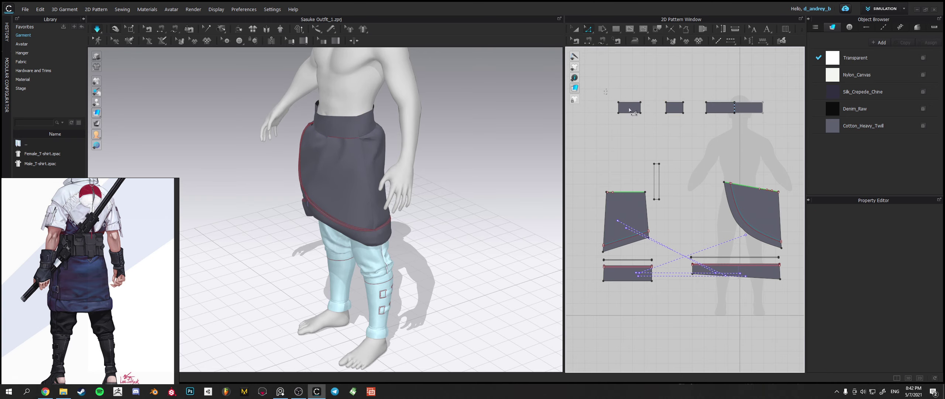
{"action": "key", "text": "ctrl+z"}
{"action": "left_click_drag", "start_coordinate": [672, 109], "coordinate": [711, 104], "text": "shift"}
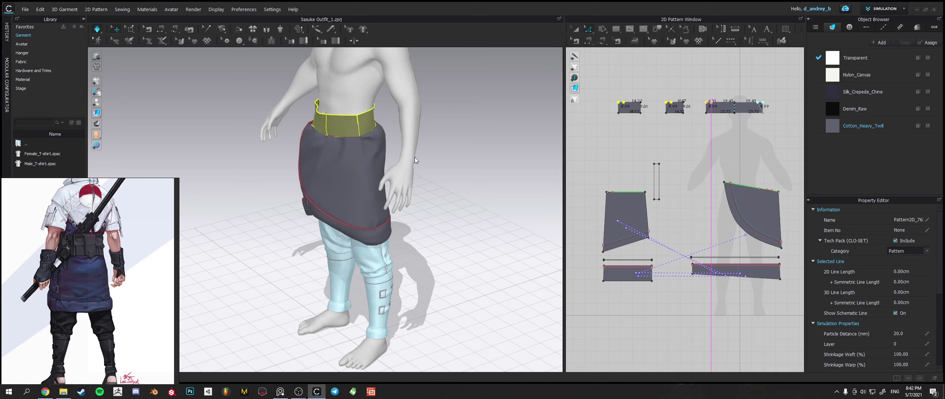
{"action": "key", "text": "space"}
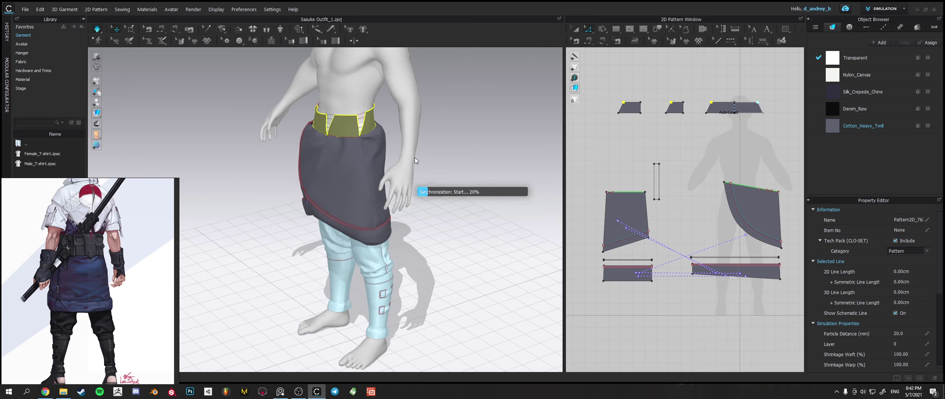
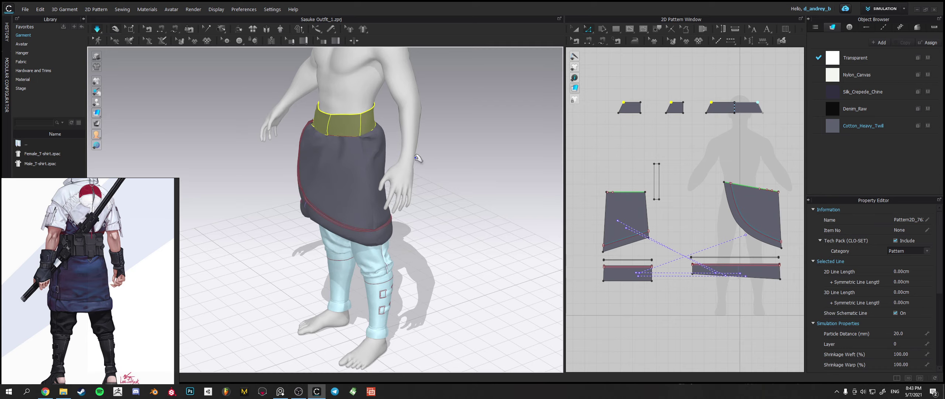
Examine from above how the inner front skirt panel meets the waistband at the avatar's front waist.
{"action": "right_click_drag", "start_coordinate": [421, 162], "coordinate": [432, 151]}
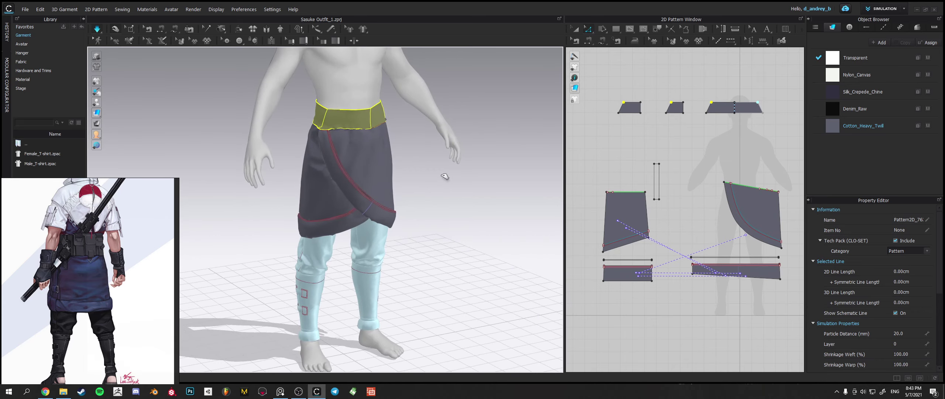
{"action": "left_click", "coordinate": [444, 175]}
{"action": "right_click_drag", "start_coordinate": [443, 175], "coordinate": [433, 226]}
{"action": "scroll", "coordinate": [335, 158], "scroll_direction": "up", "scroll_amount": 4}
{"action": "middle_click_drag", "start_coordinate": [334, 158], "coordinate": [345, 228]}
{"action": "left_click", "coordinate": [347, 202]}
{"action": "mouse_move", "coordinate": [358, 207]}
{"action": "right_mouse_down"}
{"action": "mouse_move", "coordinate": [371, 214]}
{"action": "mouse_move", "coordinate": [366, 205]}
{"action": "right_mouse_up"}
{"action": "left_click", "coordinate": [366, 205]}
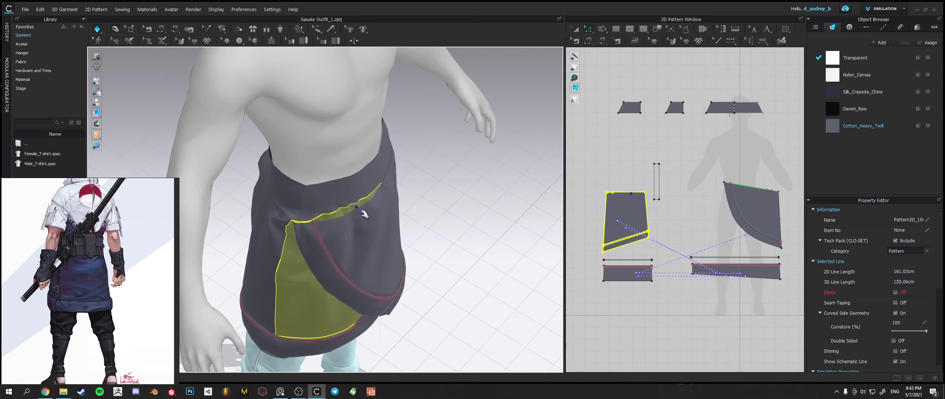
{"action": "scroll", "coordinate": [362, 207], "scroll_direction": "up", "scroll_amount": 6}
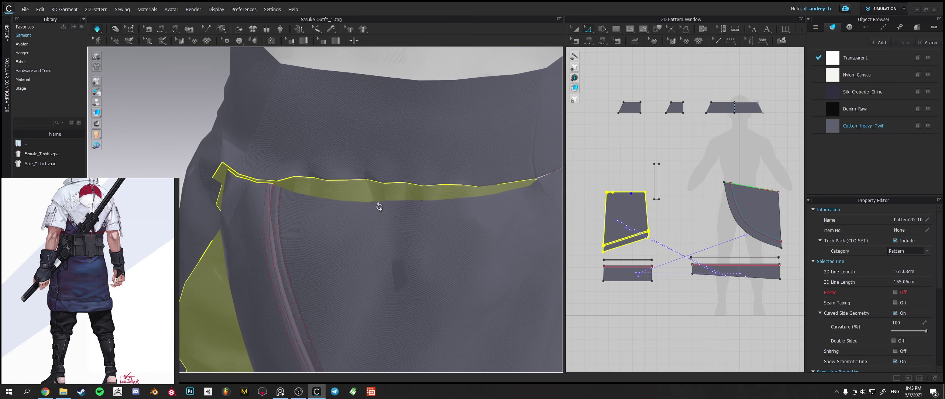
Check the trim strip, inner panel and outer wrap panel where they overlap along the front waist seam.
{"action": "left_click", "coordinate": [274, 189]}
{"action": "right_click_drag", "start_coordinate": [368, 215], "coordinate": [316, 204]}
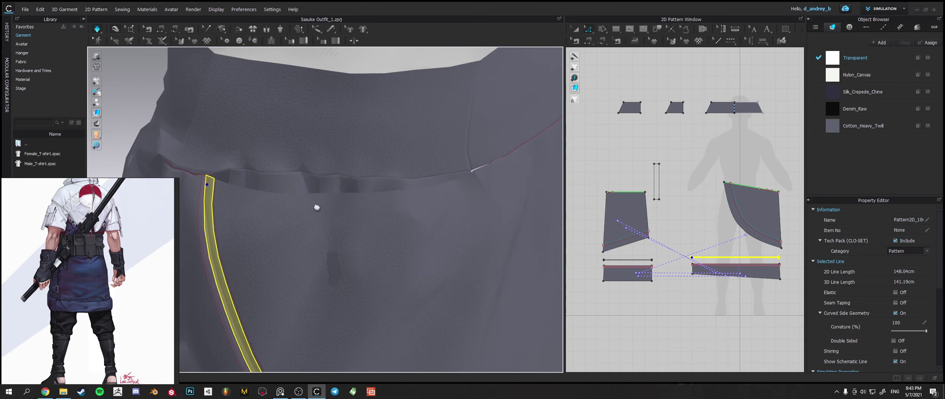
{"action": "left_click", "coordinate": [329, 200]}
{"action": "left_click", "coordinate": [380, 184]}
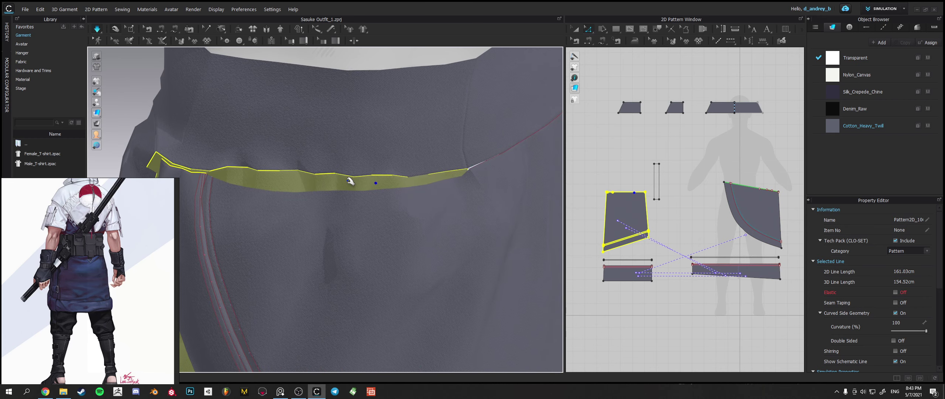
{"action": "left_click", "coordinate": [457, 196]}
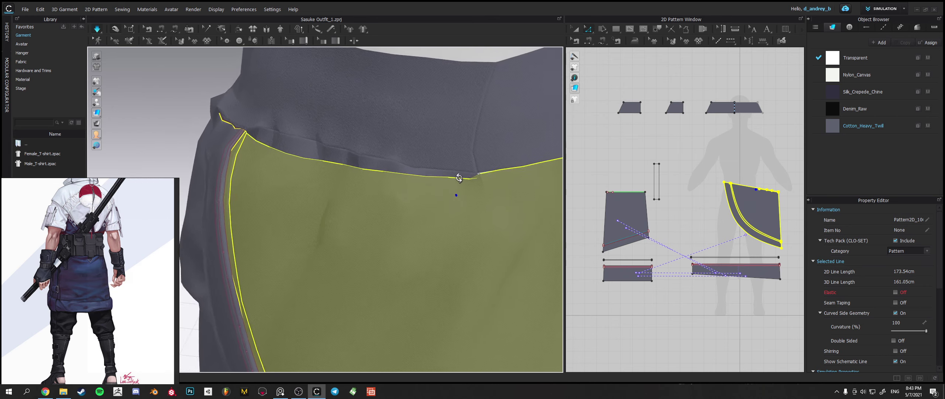
{"action": "left_click_drag", "start_coordinate": [473, 186], "coordinate": [411, 207]}
{"action": "mouse_move", "coordinate": [487, 188]}
{"action": "right_mouse_down"}
{"action": "mouse_move", "coordinate": [513, 183]}
{"action": "mouse_move", "coordinate": [499, 187]}
{"action": "right_mouse_up"}
{"action": "scroll", "coordinate": [499, 187], "scroll_direction": "down", "scroll_amount": 5}
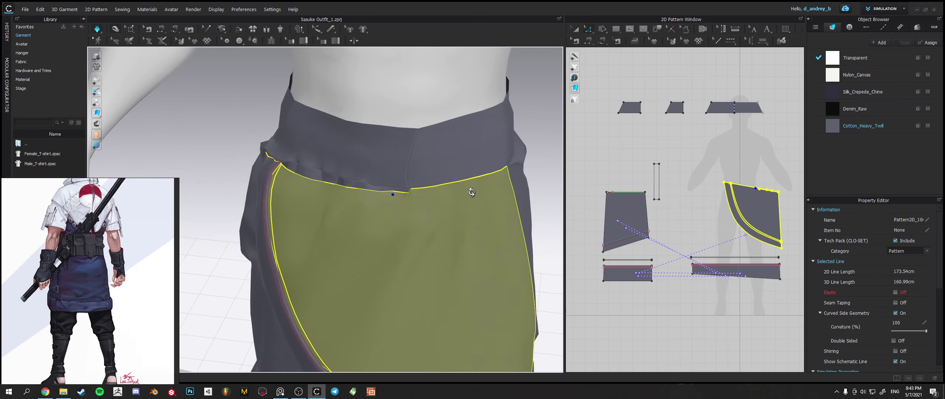
Draw an internal line about 22.4 cm long on the outer front panel, just below its top edge.
{"action": "scroll", "coordinate": [772, 183], "scroll_direction": "up", "scroll_amount": 4}
{"action": "scroll", "coordinate": [772, 183], "scroll_direction": "up", "scroll_amount": 4}
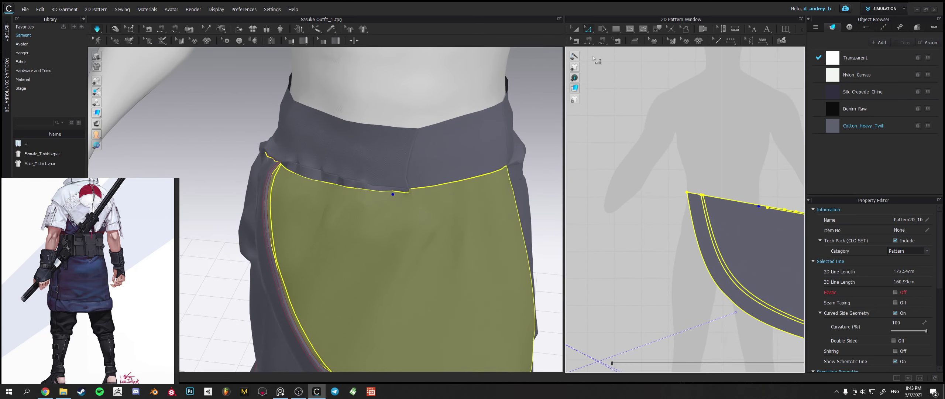
{"action": "left_click", "coordinate": [588, 40]}
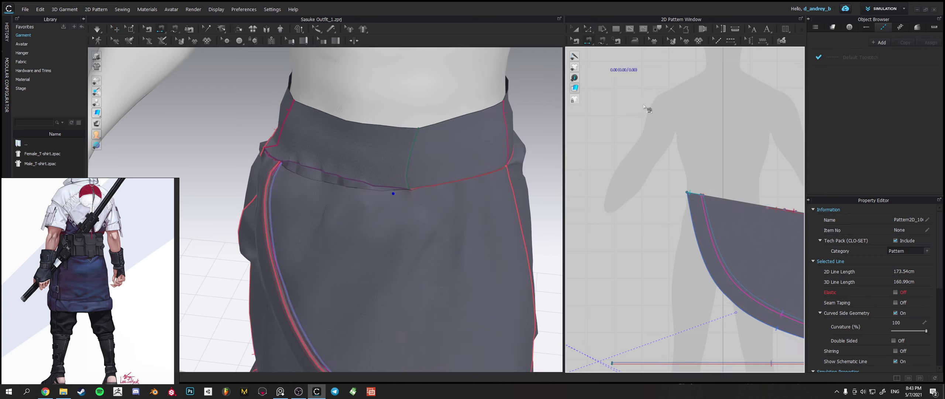
{"action": "scroll", "coordinate": [760, 209], "scroll_direction": "down", "scroll_amount": 3}
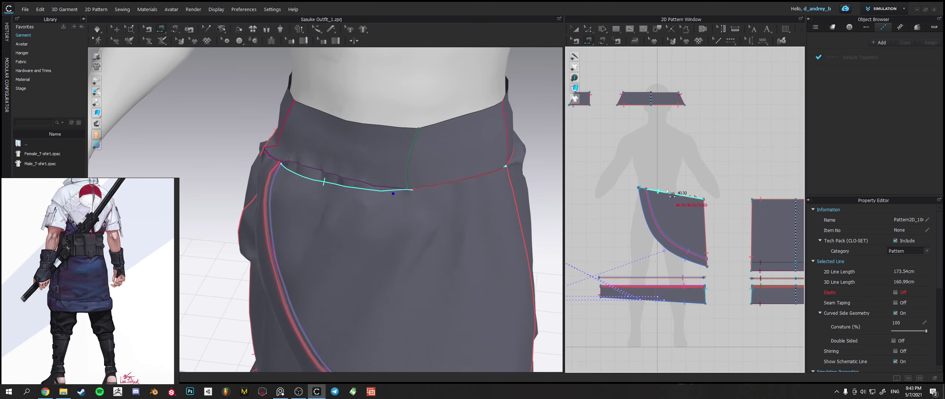
{"action": "scroll", "coordinate": [739, 206], "scroll_direction": "up", "scroll_amount": 5}
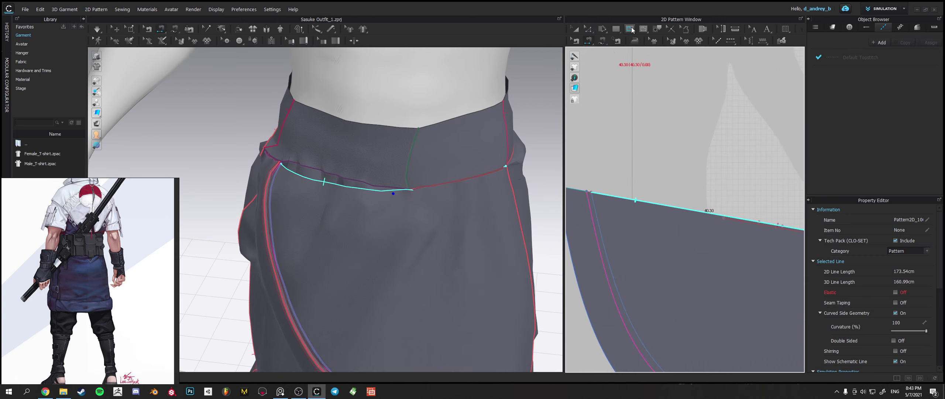
{"action": "left_click", "coordinate": [632, 29]}
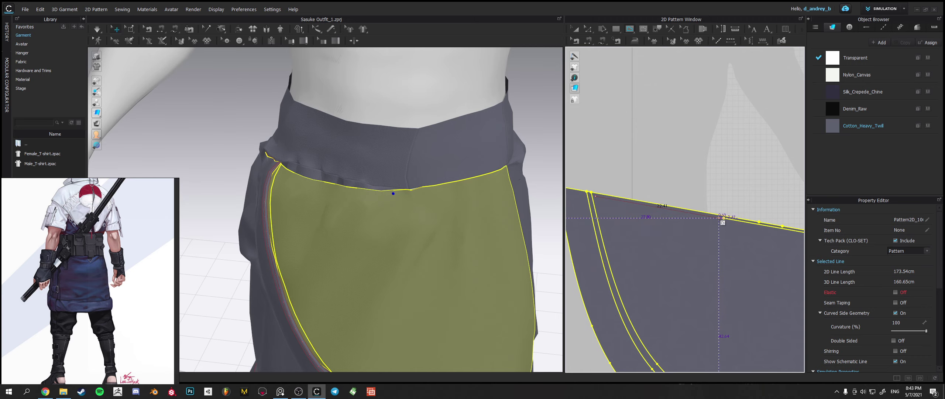
{"action": "double_click", "coordinate": [723, 218]}
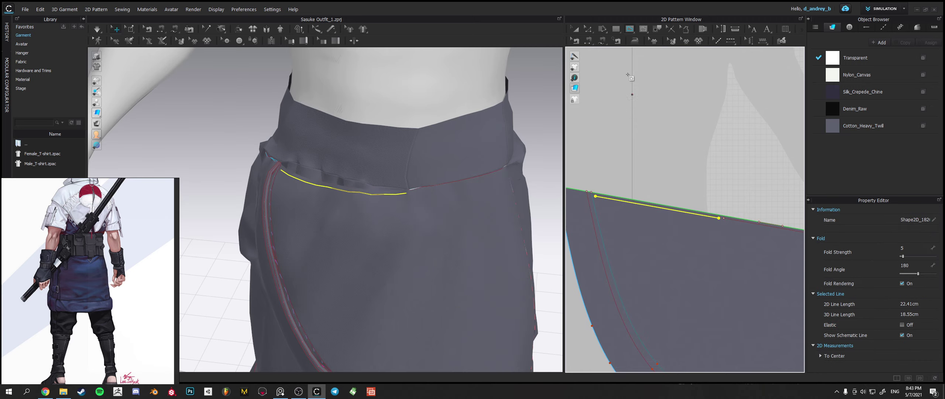
{"action": "left_click", "coordinate": [697, 218]}
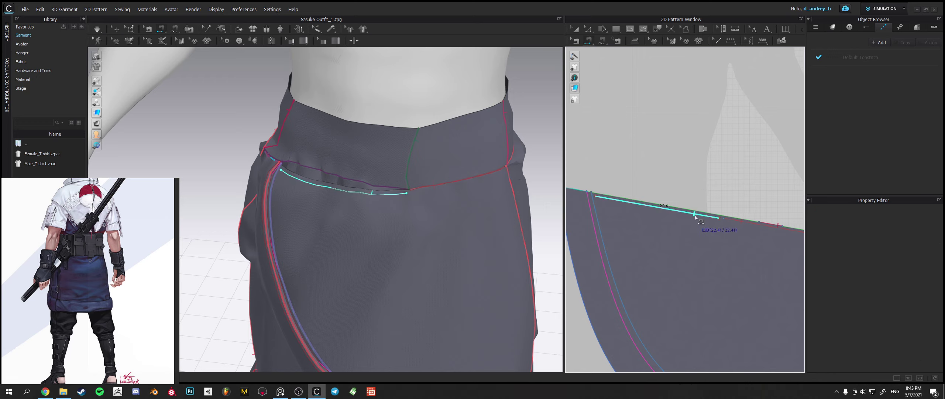
{"action": "scroll", "coordinate": [678, 218], "scroll_direction": "down", "scroll_amount": 6}
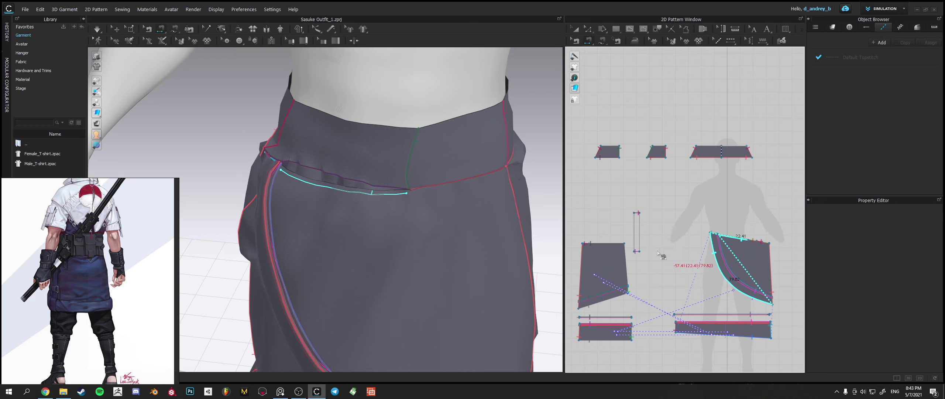
{"action": "scroll", "coordinate": [610, 246], "scroll_direction": "up", "scroll_amount": 5}
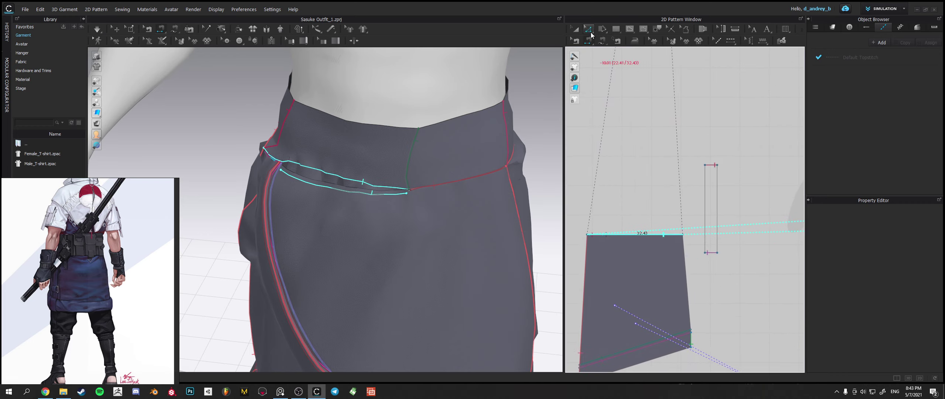
Draw an internal line about 22.8 cm long on the inner front panel, just below its top edge.
{"action": "left_click", "coordinate": [632, 33]}
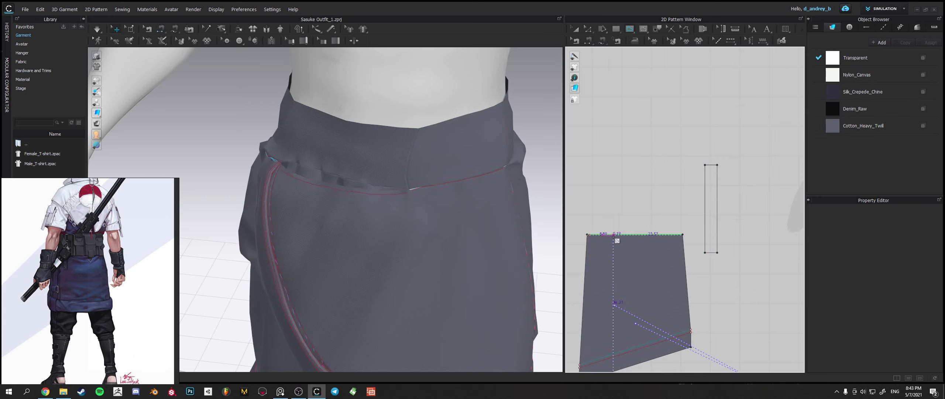
{"action": "scroll", "coordinate": [619, 240], "scroll_direction": "up", "scroll_amount": 4}
{"action": "left_click", "coordinate": [604, 232]}
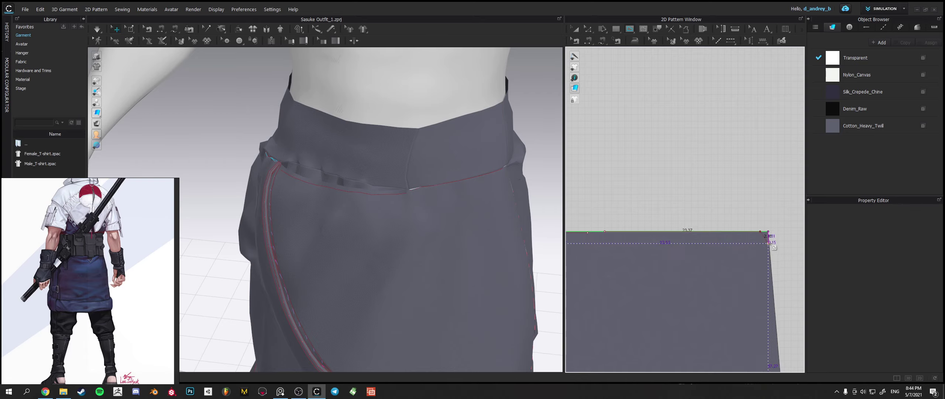
{"action": "key", "text": "Escape"}
{"action": "left_click", "coordinate": [609, 232]}
{"action": "key", "text": "Return"}
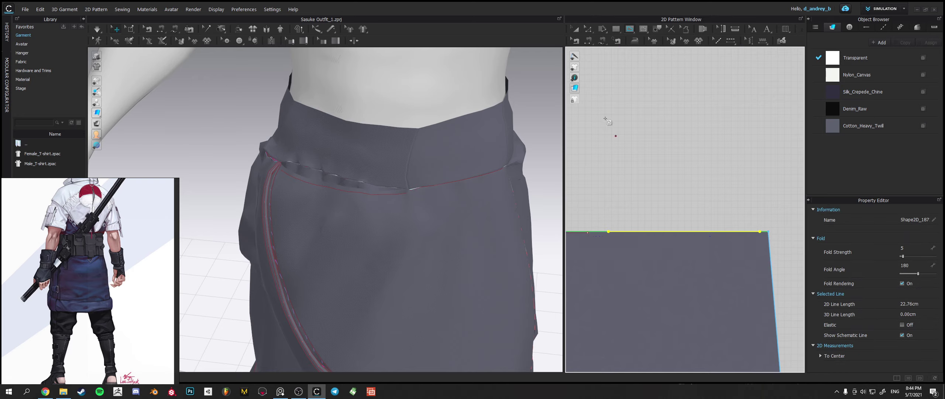
{"action": "key", "text": "z"}
{"action": "scroll", "coordinate": [696, 276], "scroll_direction": "up", "scroll_amount": 3}
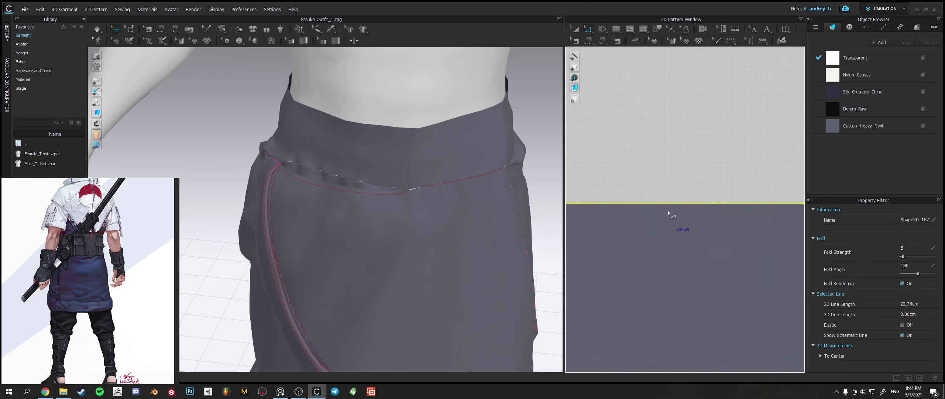
{"action": "scroll", "coordinate": [695, 281], "scroll_direction": "down", "scroll_amount": 5}
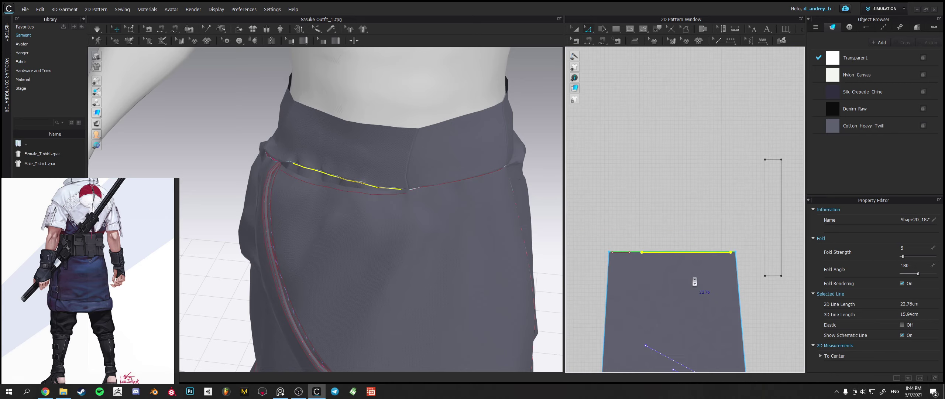
Sew the inner front panel's upper internal line to the matching internal line on the outer front panel, and simulate the garment.
{"action": "left_click", "coordinate": [600, 42]}
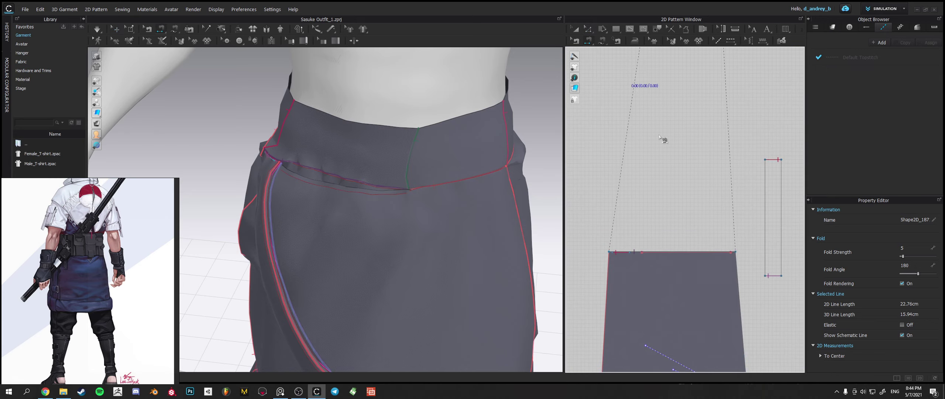
{"action": "left_click", "coordinate": [713, 252]}
{"action": "scroll", "coordinate": [750, 321], "scroll_direction": "down", "scroll_amount": 4}
{"action": "middle_click_drag", "start_coordinate": [747, 316], "coordinate": [615, 291]}
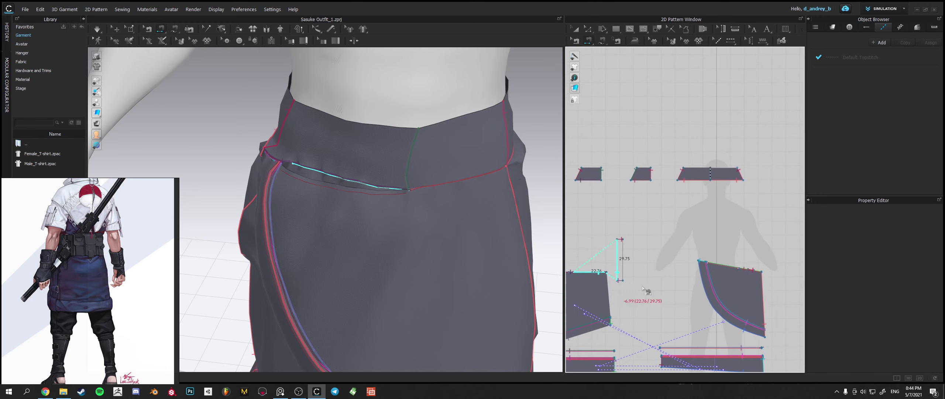
{"action": "left_click", "coordinate": [733, 271]}
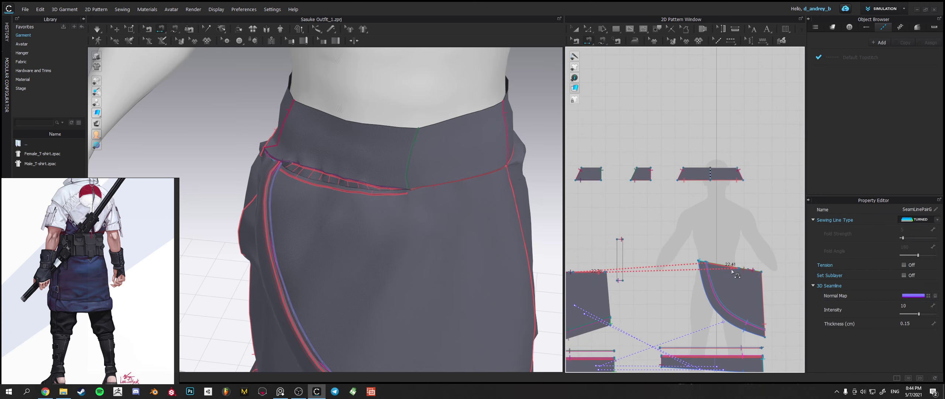
{"action": "right_click_drag", "start_coordinate": [429, 259], "coordinate": [447, 262]}
{"action": "key", "text": "space"}
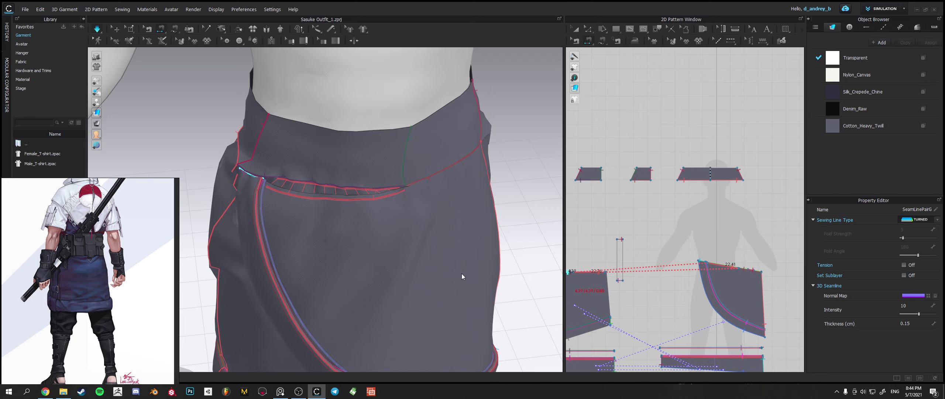
{"action": "key", "text": "space"}
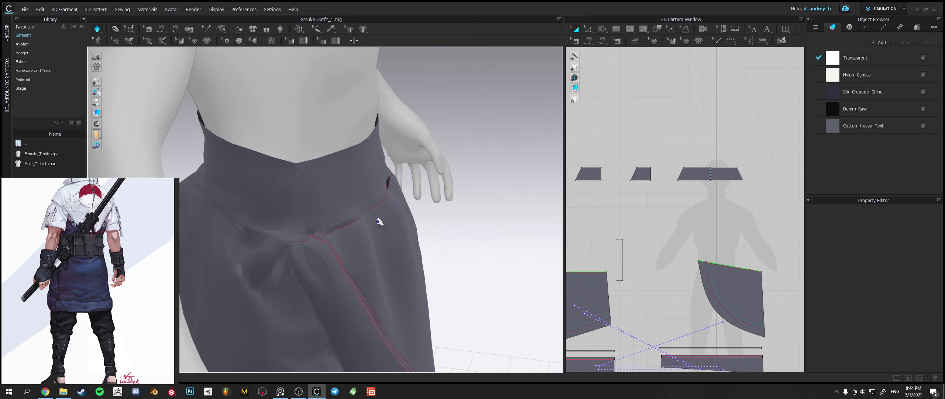
Tug the outer front panel into place at its side corner below the waistband while the garment simulates.
{"action": "right_click_drag", "start_coordinate": [378, 219], "coordinate": [387, 217]}
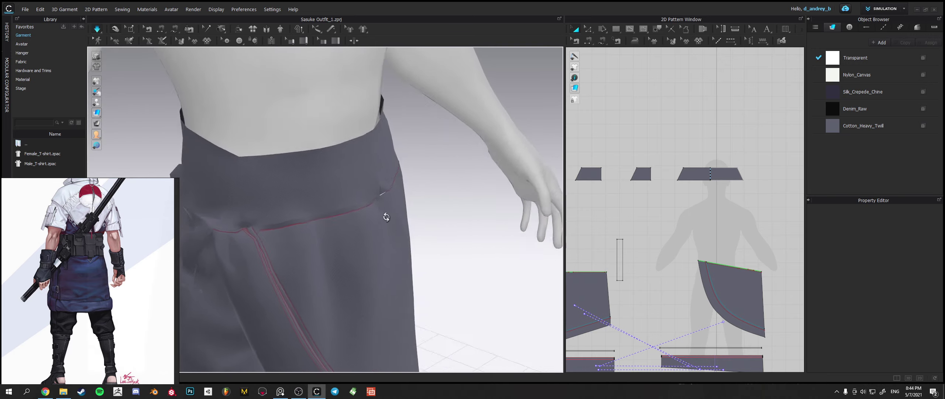
{"action": "scroll", "coordinate": [386, 218], "scroll_direction": "up", "scroll_amount": 2}
{"action": "left_click", "coordinate": [365, 215]}
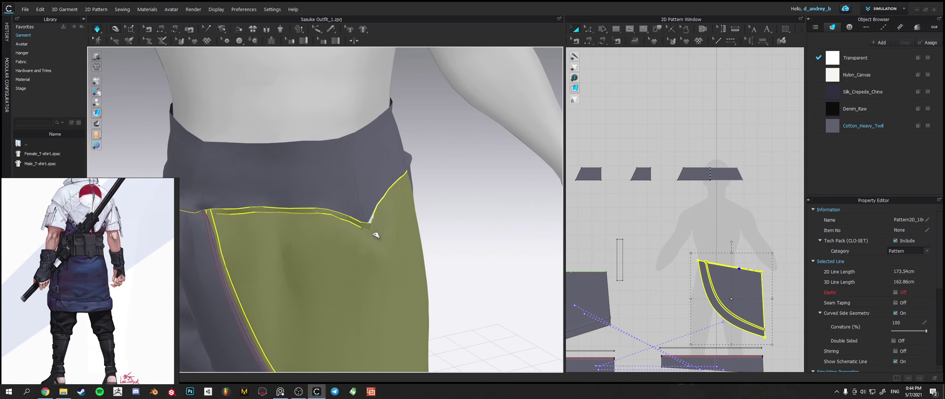
{"action": "left_click", "coordinate": [368, 184]}
{"action": "left_click", "coordinate": [363, 201]}
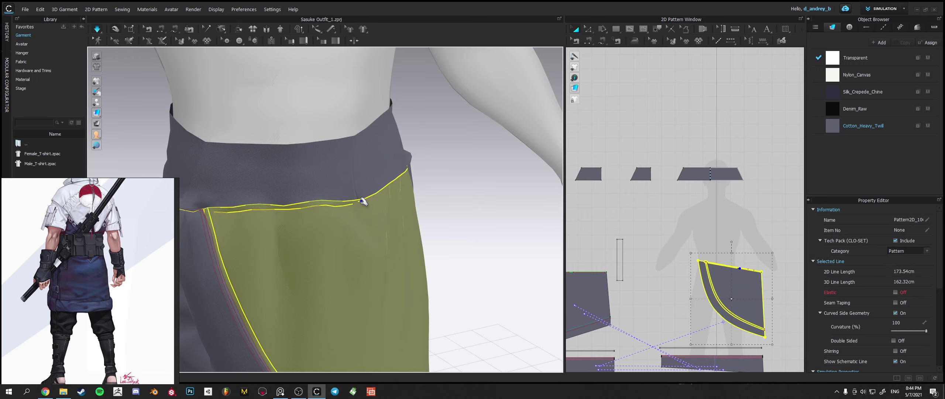
{"action": "right_click_drag", "start_coordinate": [350, 224], "coordinate": [388, 221]}
{"action": "scroll", "coordinate": [388, 221], "scroll_direction": "down", "scroll_amount": 3}
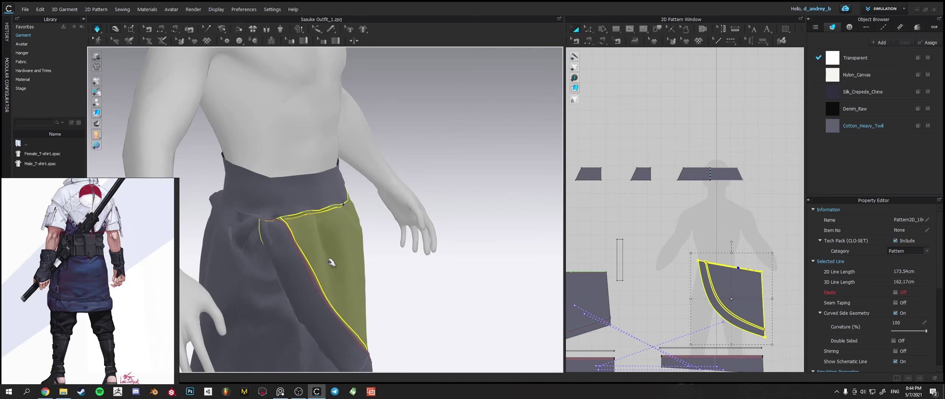
Pull the back skirt panel into place beside the side seam just below the waistband, and check the wrap's drape.
{"action": "middle_click_drag", "start_coordinate": [331, 261], "coordinate": [380, 157]}
{"action": "right_click_drag", "start_coordinate": [382, 158], "coordinate": [280, 155]}
{"action": "left_click", "coordinate": [412, 172]}
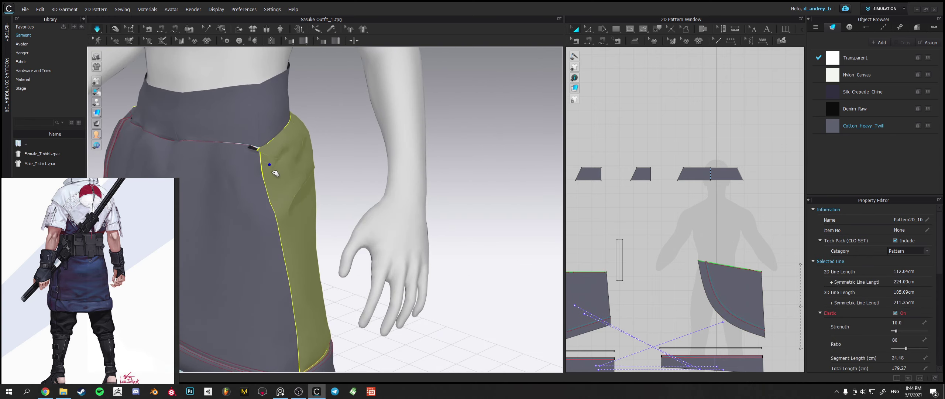
{"action": "right_click_drag", "start_coordinate": [279, 156], "coordinate": [302, 200]}
{"action": "scroll", "coordinate": [299, 199], "scroll_direction": "down", "scroll_amount": 3}
{"action": "middle_click_drag", "start_coordinate": [299, 199], "coordinate": [365, 139]}
{"action": "left_click", "coordinate": [372, 163]}
{"action": "right_click_drag", "start_coordinate": [373, 162], "coordinate": [448, 163]}
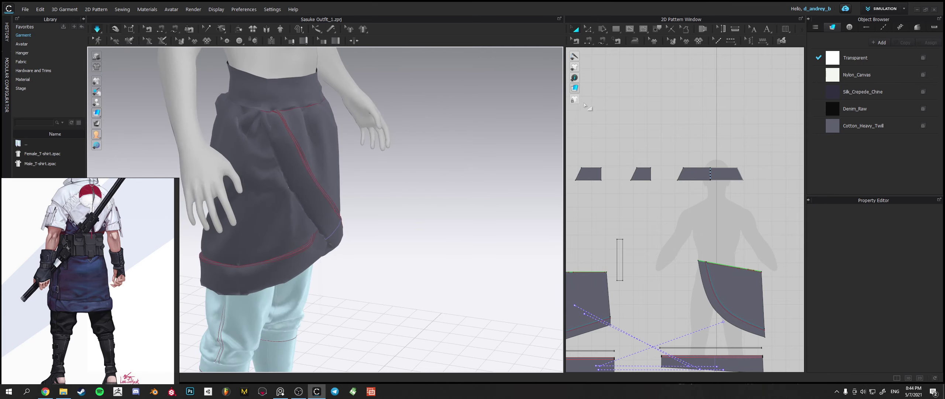
Straighten the three waistband pieces into rectangles by moving their upper end corners outward, and simulate the garment.
{"action": "left_click", "coordinate": [587, 29]}
{"action": "left_click_drag", "start_coordinate": [582, 170], "coordinate": [576, 168]}
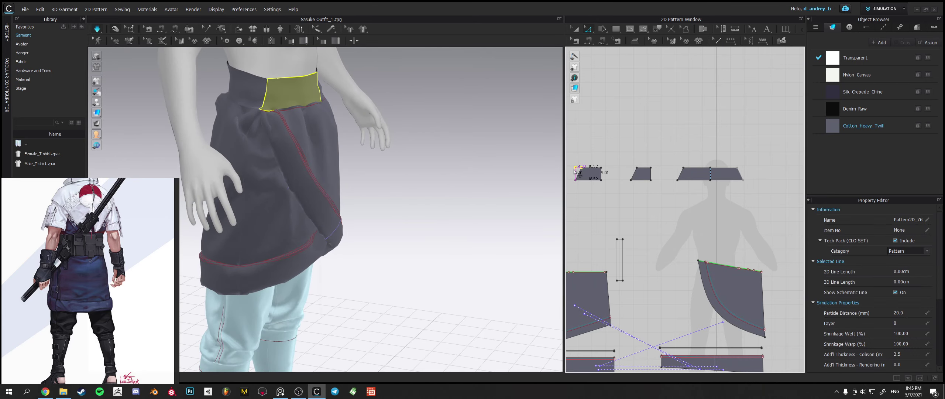
{"action": "left_click_drag", "start_coordinate": [642, 171], "coordinate": [683, 171]}
{"action": "left_click", "coordinate": [684, 170]}
{"action": "key", "text": "space"}
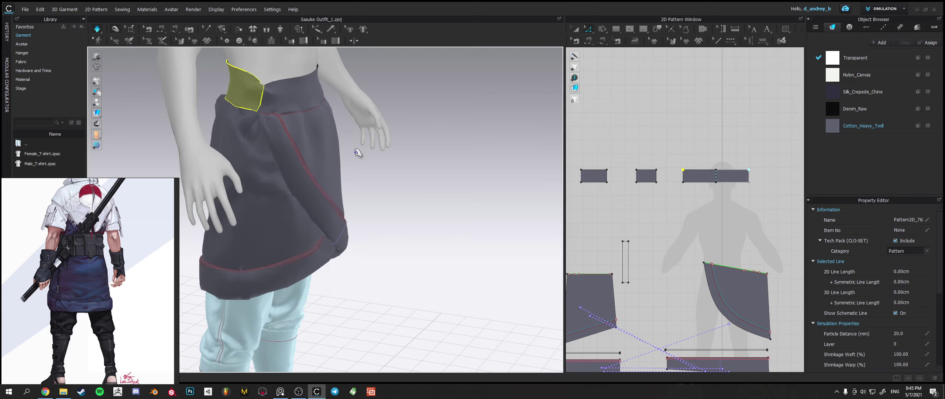
Tug the back skirt panel downward and sideways during simulation to smooth it below the waistband.
{"action": "right_click_drag", "start_coordinate": [306, 137], "coordinate": [419, 135]}
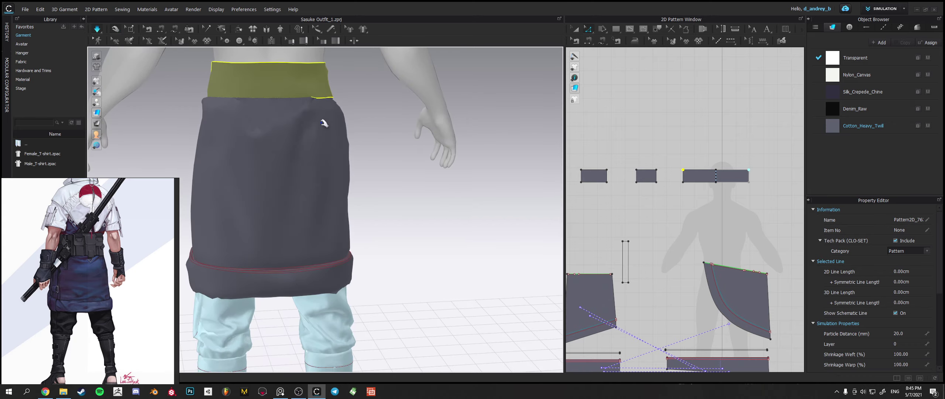
{"action": "left_click_drag", "start_coordinate": [322, 121], "coordinate": [328, 157]}
{"action": "right_click_drag", "start_coordinate": [324, 131], "coordinate": [314, 156]}
{"action": "left_click_drag", "start_coordinate": [345, 207], "coordinate": [344, 225]}
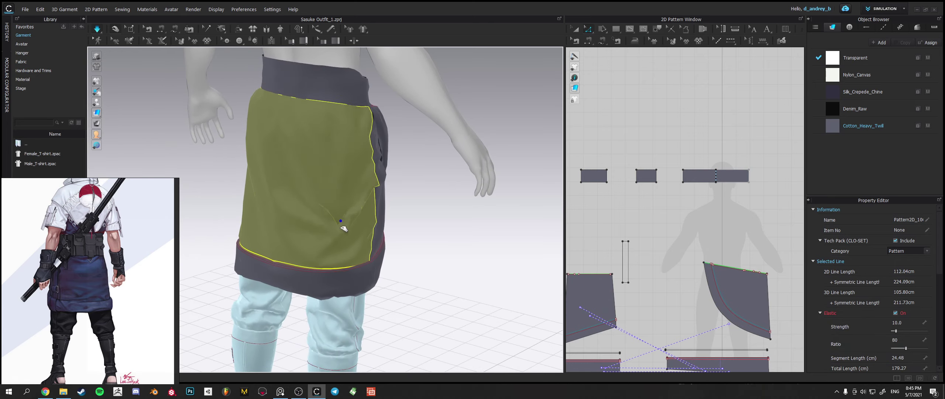
{"action": "right_click_drag", "start_coordinate": [338, 197], "coordinate": [362, 190]}
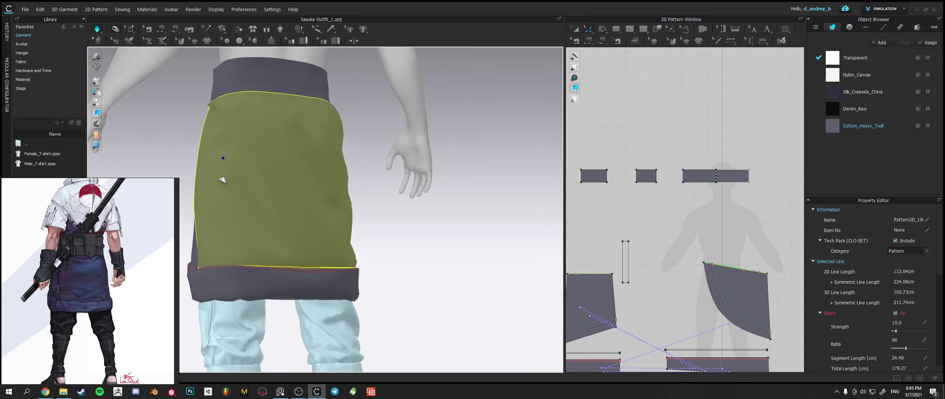
{"action": "right_click_drag", "start_coordinate": [231, 110], "coordinate": [303, 137]}
Lengthen the shortest waistband piece to about 16 cm by moving its end edge outward.
{"action": "left_click", "coordinate": [301, 136]}
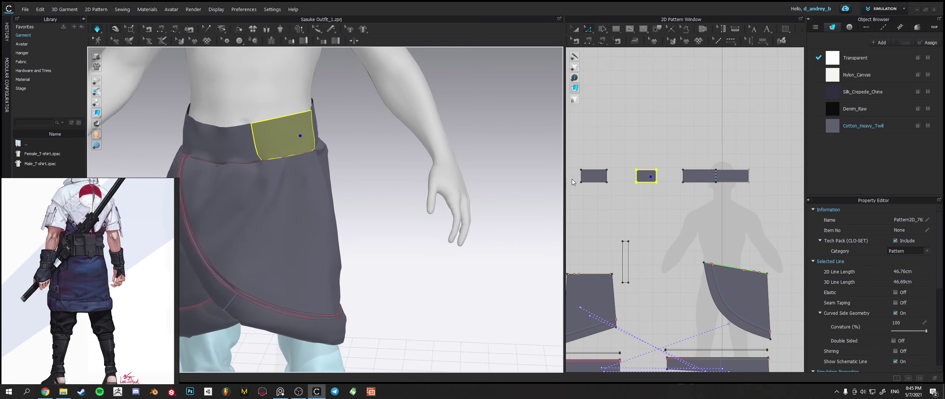
{"action": "left_click_drag", "start_coordinate": [639, 179], "coordinate": [637, 179]}
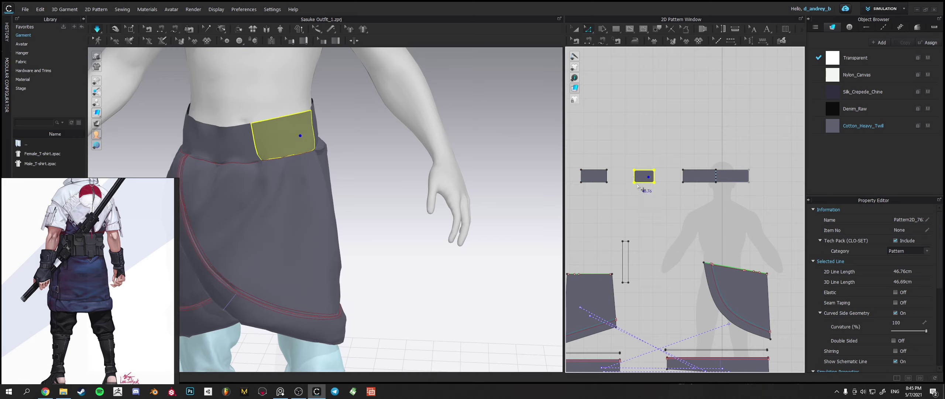
{"action": "left_click", "coordinate": [651, 184]}
{"action": "left_click", "coordinate": [655, 177]}
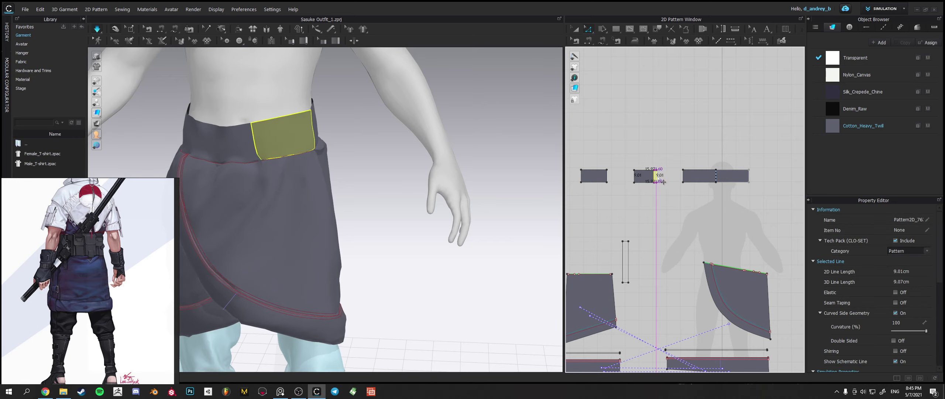
{"action": "mouse_move", "coordinate": [410, 181]}
{"action": "right_mouse_down"}
{"action": "mouse_move", "coordinate": [332, 170]}
{"action": "mouse_move", "coordinate": [449, 179]}
{"action": "mouse_move", "coordinate": [414, 179]}
{"action": "right_mouse_up"}
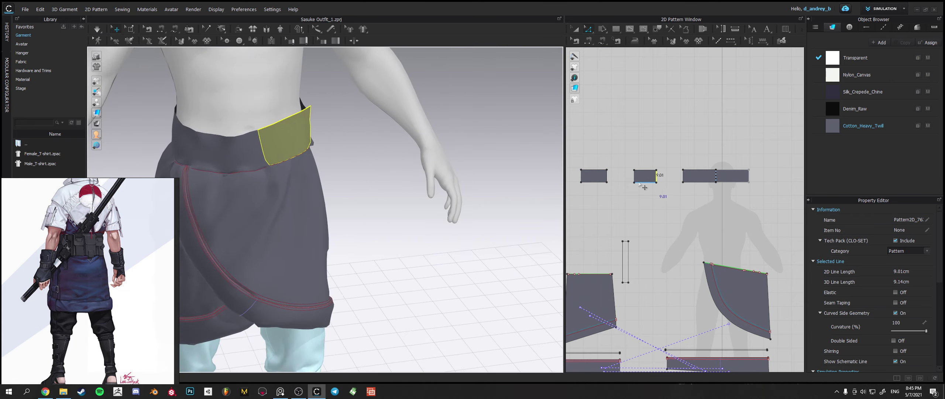
Lengthen the front waistband piece to about 20.1 cm by moving its end edge outward, simulate, and tug the skirt's side into place.
{"action": "left_click", "coordinate": [606, 179]}
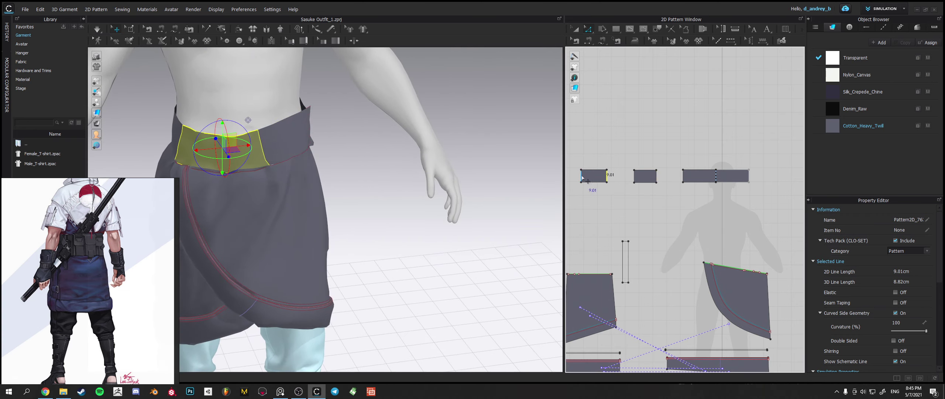
{"action": "left_click_drag", "start_coordinate": [582, 177], "coordinate": [580, 178]}
{"action": "key", "text": "space"}
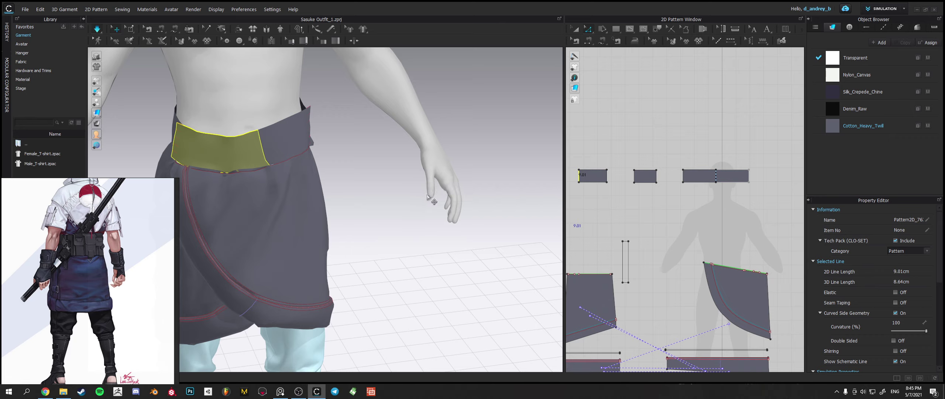
{"action": "scroll", "coordinate": [380, 198], "scroll_direction": "up", "scroll_amount": 3}
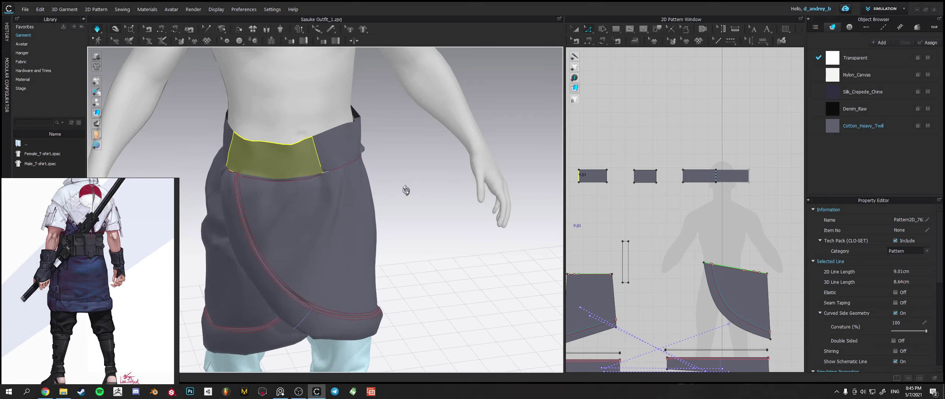
{"action": "right_click_drag", "start_coordinate": [380, 190], "coordinate": [424, 188]}
{"action": "left_click", "coordinate": [372, 185]}
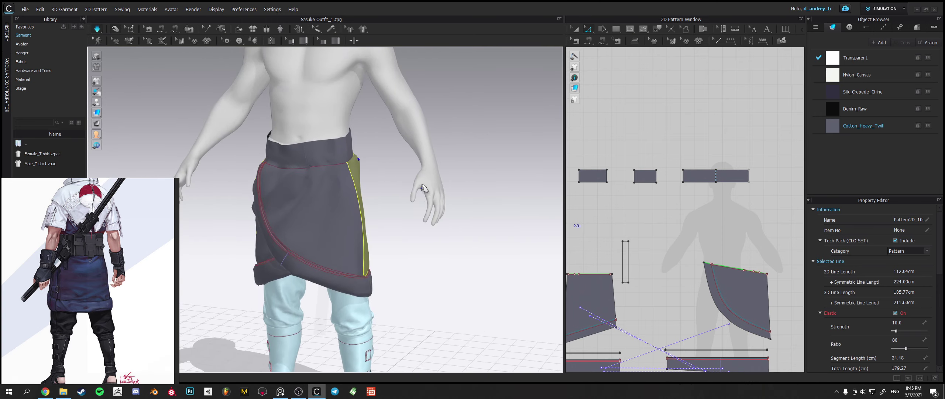
Turn on Elastic for the upper edges of all three waistband pieces.
{"action": "left_click", "coordinate": [605, 170]}
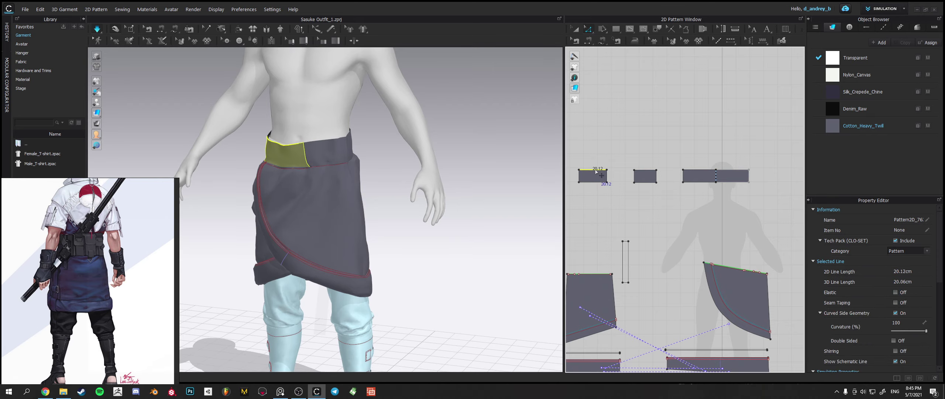
{"action": "left_click", "coordinate": [645, 171], "text": "shift"}
{"action": "left_click", "coordinate": [698, 171], "text": "shift"}
{"action": "right_click", "coordinate": [699, 172]}
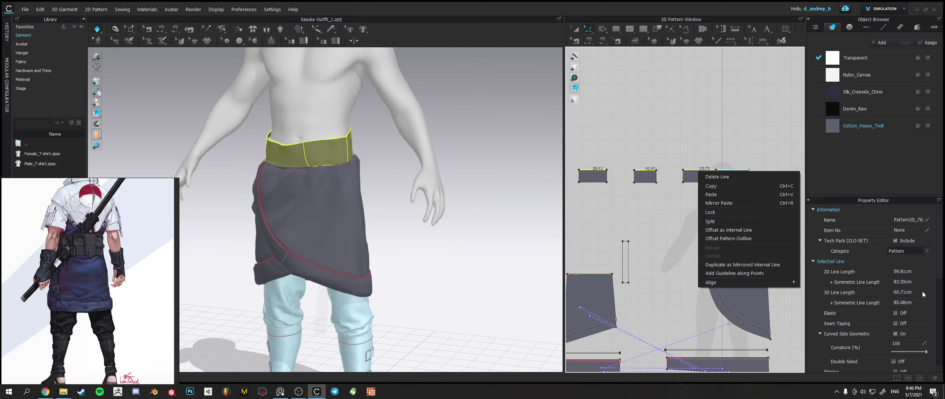
{"action": "left_click_drag", "start_coordinate": [940, 274], "coordinate": [931, 309]}
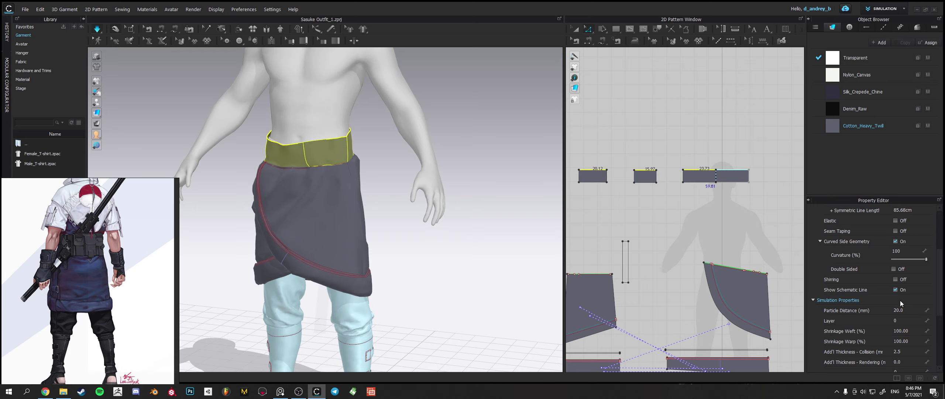
{"action": "scroll", "coordinate": [899, 323], "scroll_direction": "down", "scroll_amount": 2}
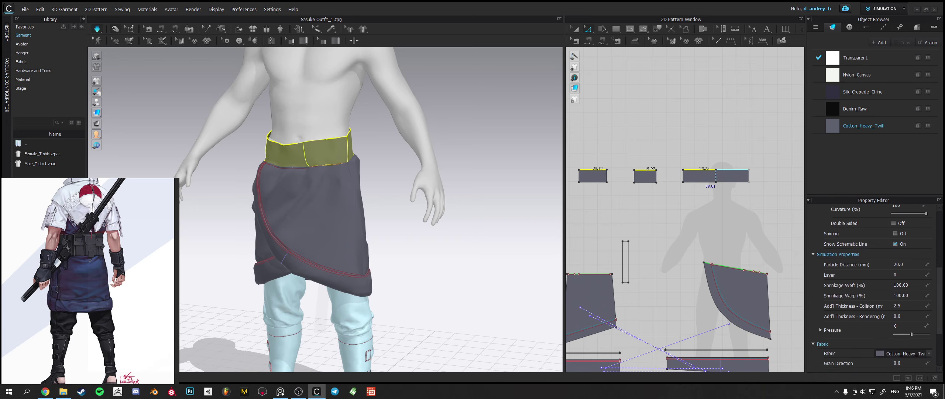
{"action": "left_click_drag", "start_coordinate": [941, 314], "coordinate": [944, 337]}
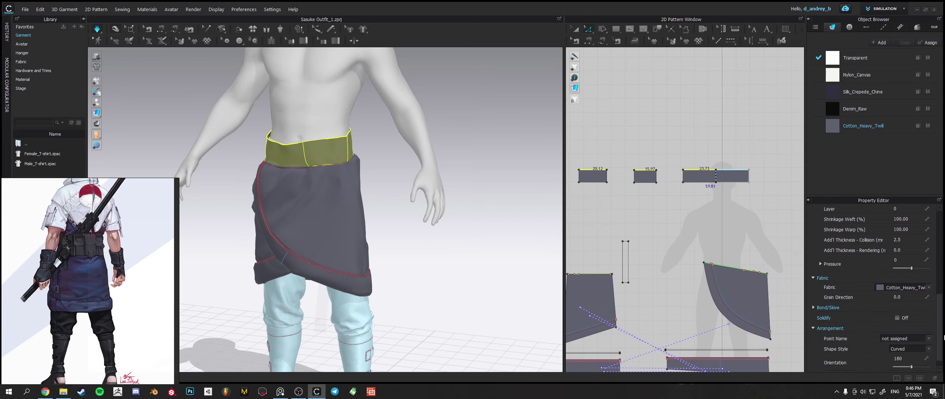
{"action": "scroll", "coordinate": [919, 317], "scroll_direction": "up", "scroll_amount": 5}
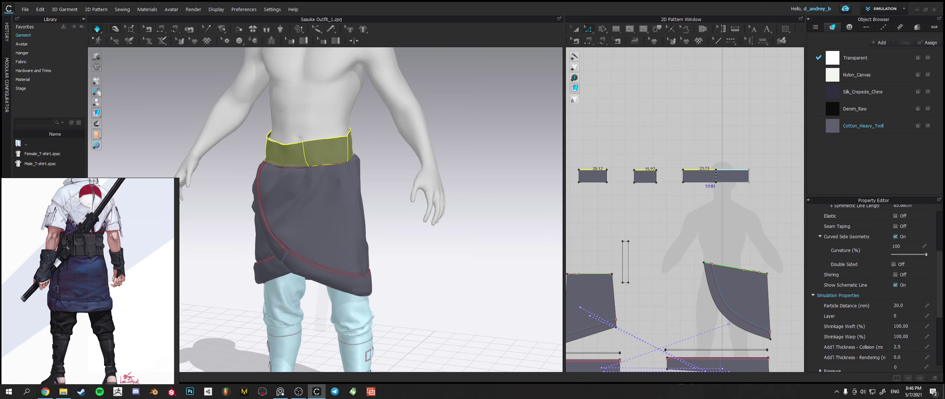
{"action": "scroll", "coordinate": [897, 273], "scroll_direction": "up", "scroll_amount": 2}
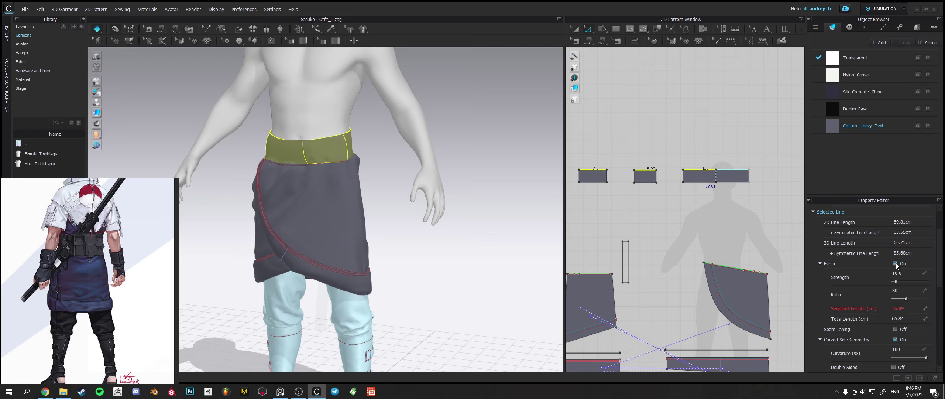
{"action": "left_click", "coordinate": [511, 253]}
Merge the two shorter waistband pieces along their facing side edges and simulate the garment.
{"action": "right_click_drag", "start_coordinate": [433, 256], "coordinate": [398, 250]}
{"action": "right_click_drag", "start_coordinate": [283, 198], "coordinate": [329, 192]}
{"action": "scroll", "coordinate": [324, 159], "scroll_direction": "up", "scroll_amount": 10}
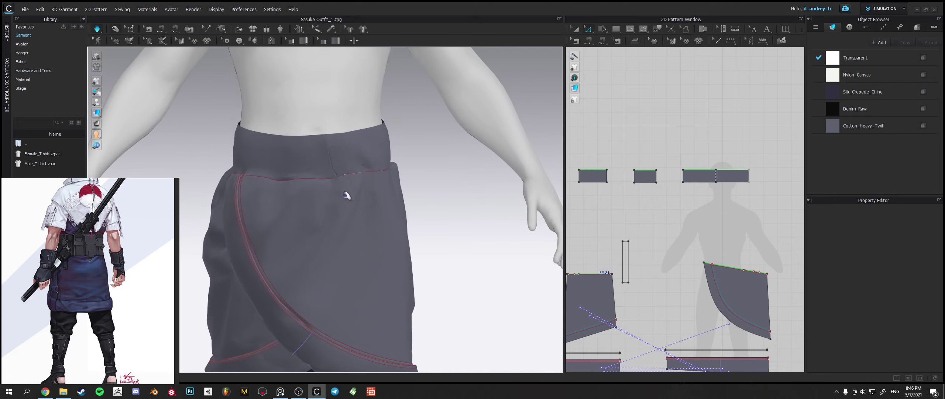
{"action": "right_click_drag", "start_coordinate": [344, 154], "coordinate": [372, 177]}
{"action": "scroll", "coordinate": [383, 179], "scroll_direction": "down", "scroll_amount": 4}
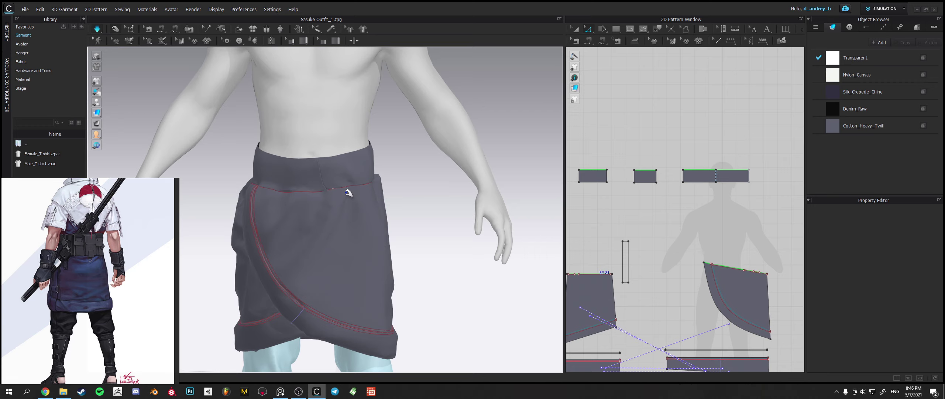
{"action": "left_click", "coordinate": [636, 178]}
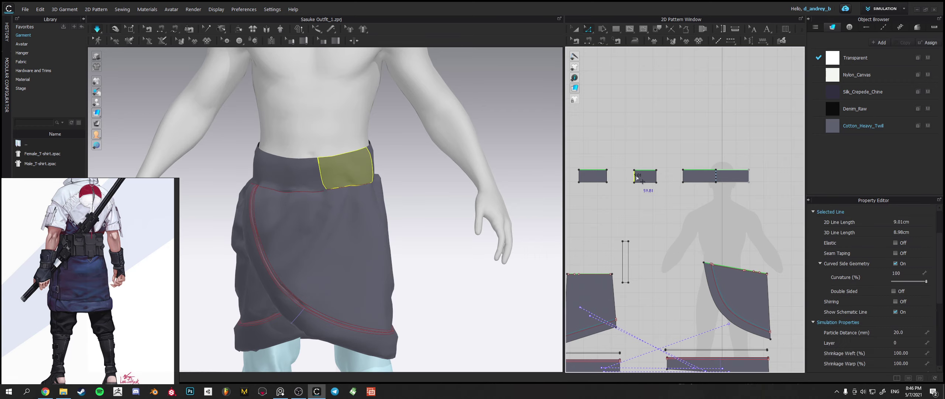
{"action": "left_click", "coordinate": [608, 177], "text": "shift"}
{"action": "right_click", "coordinate": [608, 176]}
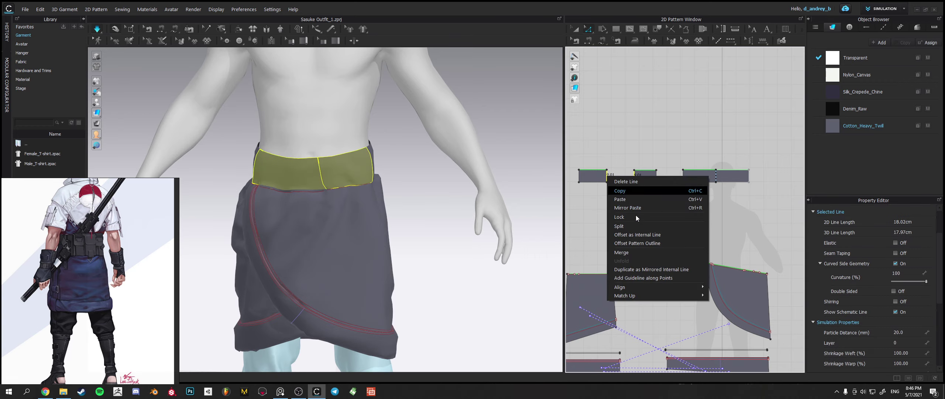
{"action": "left_click", "coordinate": [628, 253]}
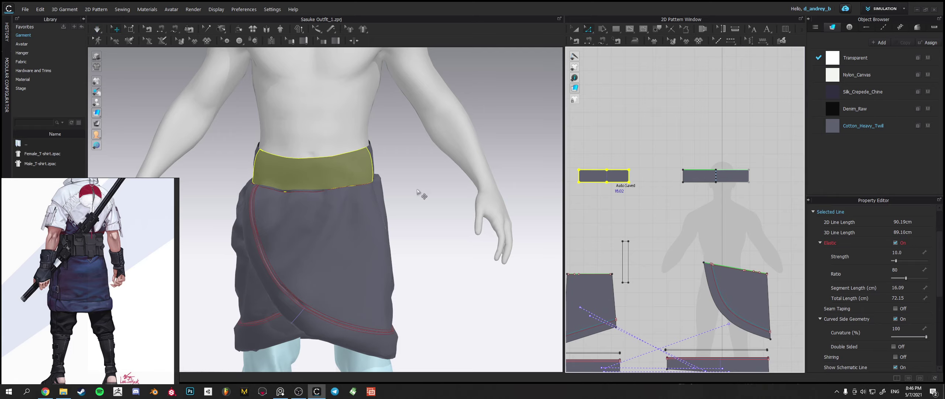
{"action": "key", "text": "space"}
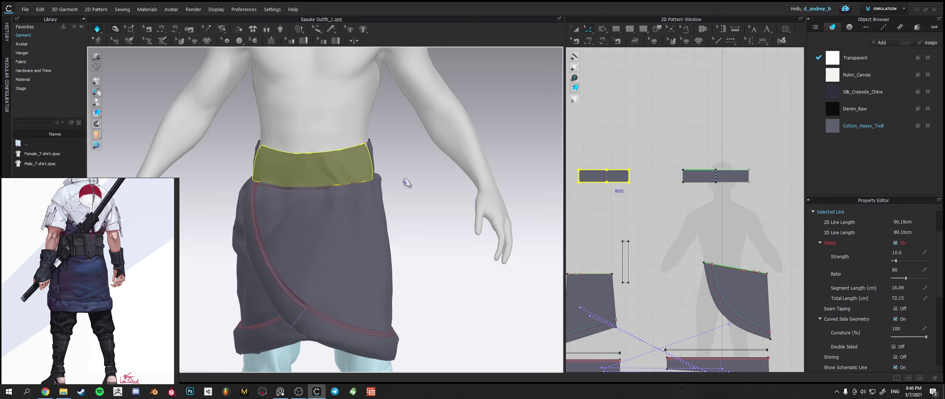
{"action": "left_click", "coordinate": [405, 186]}
Tug the overlapping front hem bands from beneath during simulation to separate the inner panel's corner from the outer panel.
{"action": "right_click_drag", "start_coordinate": [395, 211], "coordinate": [445, 211]}
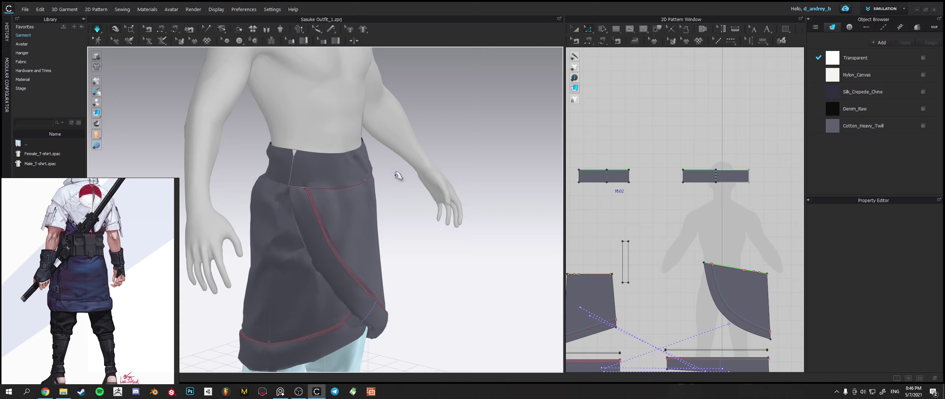
{"action": "left_click", "coordinate": [383, 177]}
{"action": "right_click_drag", "start_coordinate": [393, 174], "coordinate": [269, 194]}
{"action": "left_click", "coordinate": [412, 178]}
{"action": "left_click", "coordinate": [276, 179]}
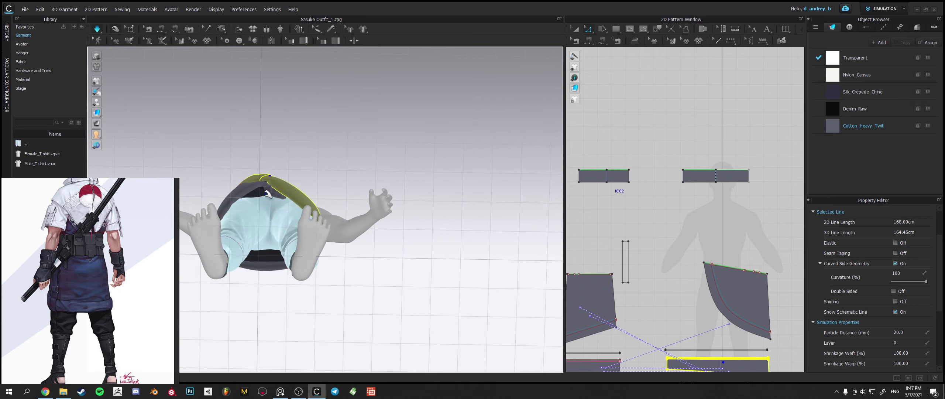
{"action": "left_click", "coordinate": [277, 200]}
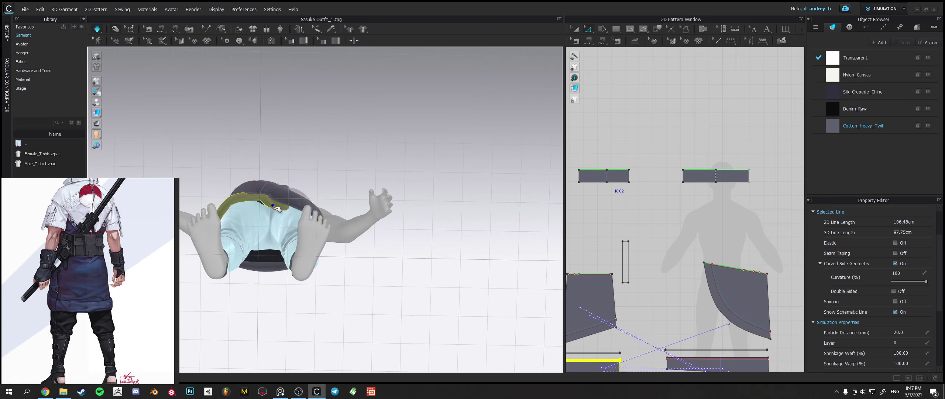
{"action": "scroll", "coordinate": [296, 205], "scroll_direction": "up", "scroll_amount": 2}
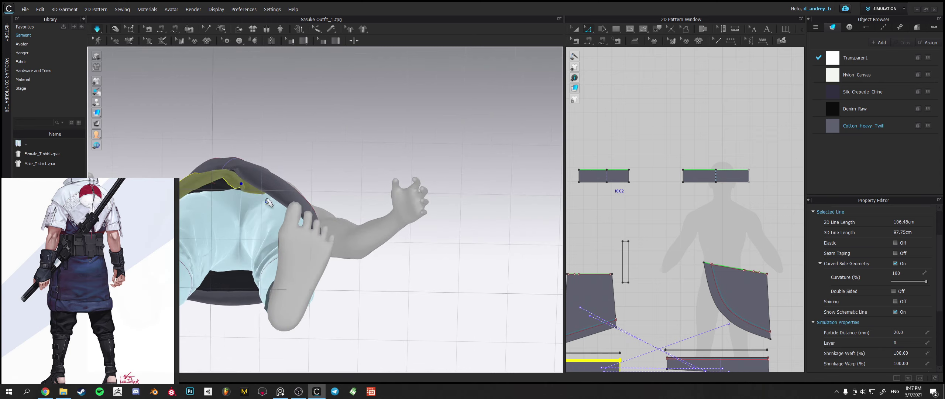
{"action": "middle_click_drag", "start_coordinate": [273, 207], "coordinate": [327, 201]}
{"action": "scroll", "coordinate": [326, 201], "scroll_direction": "up", "scroll_amount": 3}
{"action": "left_click_drag", "start_coordinate": [328, 201], "coordinate": [362, 213]}
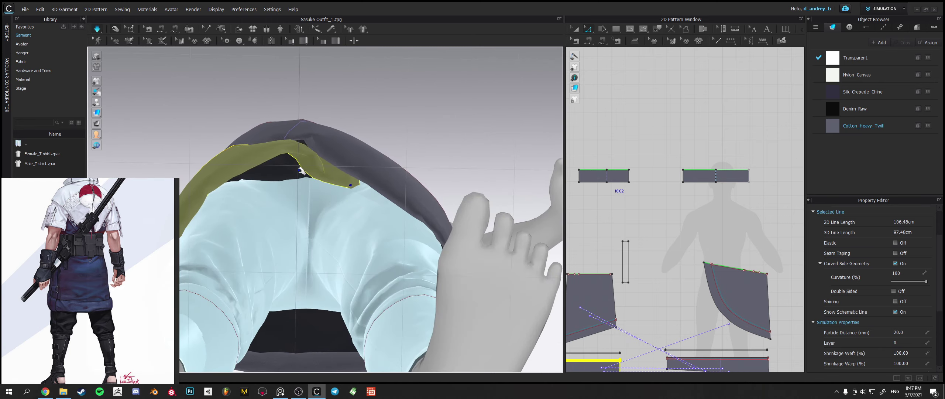
{"action": "left_click", "coordinate": [303, 199]}
{"action": "left_click_drag", "start_coordinate": [305, 200], "coordinate": [306, 212]}
Tack the inner front panel's lower corner to the overlapping outer panel from beneath, and simulate.
{"action": "right_click_drag", "start_coordinate": [304, 213], "coordinate": [250, 134]}
{"action": "middle_click_drag", "start_coordinate": [250, 134], "coordinate": [391, 135]}
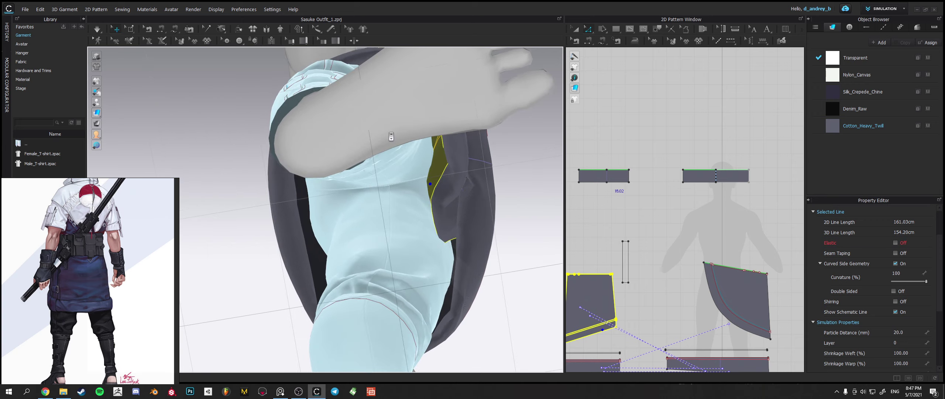
{"action": "scroll", "coordinate": [396, 174], "scroll_direction": "up", "scroll_amount": 3}
{"action": "right_click_drag", "start_coordinate": [406, 194], "coordinate": [472, 203]}
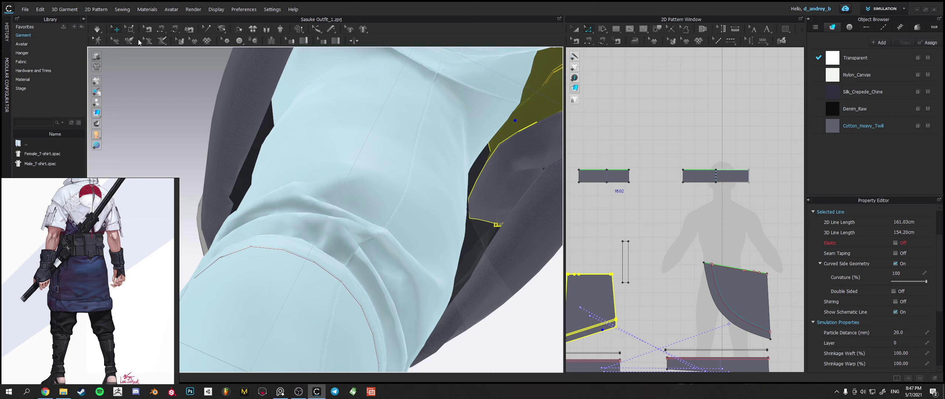
{"action": "left_click", "coordinate": [221, 29]}
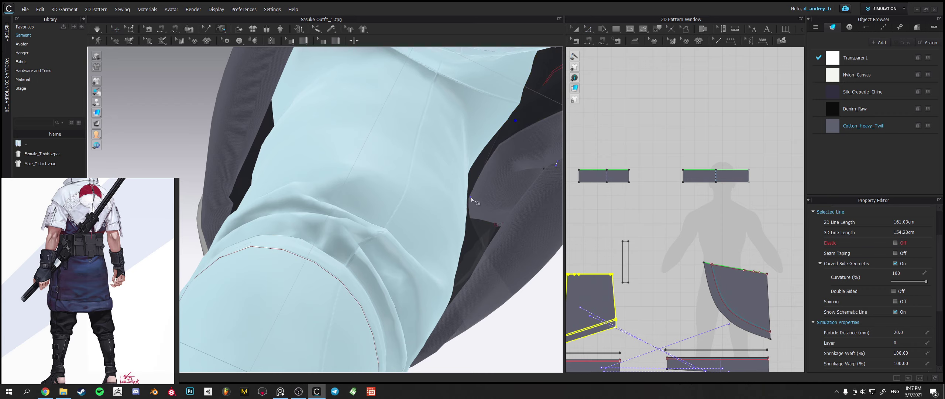
{"action": "right_click_drag", "start_coordinate": [485, 201], "coordinate": [290, 124]}
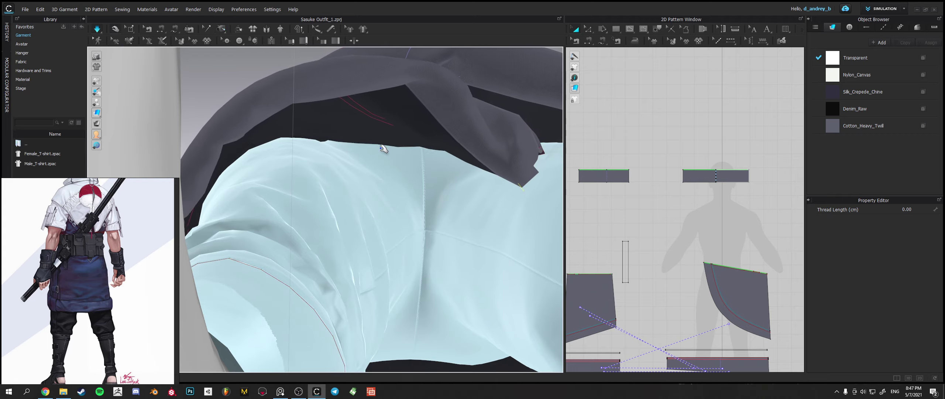
{"action": "scroll", "coordinate": [436, 162], "scroll_direction": "down", "scroll_amount": 5}
{"action": "mouse_move", "coordinate": [436, 161]}
{"action": "right_mouse_down"}
{"action": "mouse_move", "coordinate": [447, 242]}
{"action": "mouse_move", "coordinate": [447, 207]}
{"action": "mouse_move", "coordinate": [425, 170]}
{"action": "right_mouse_up"}
{"action": "key", "text": "space"}
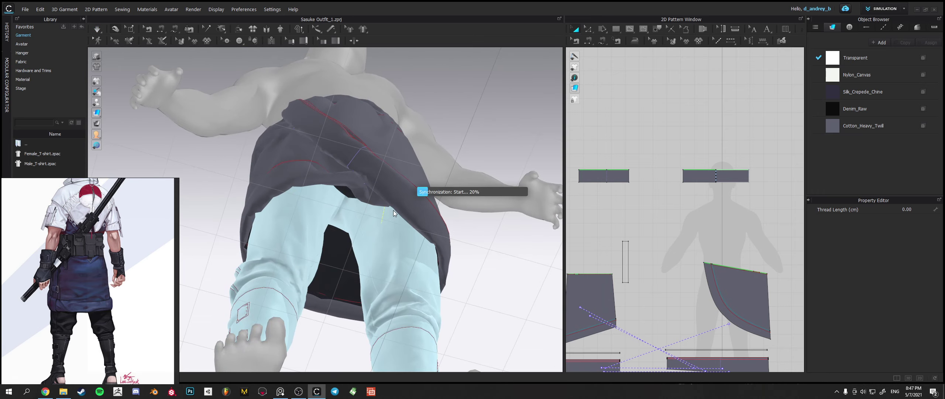
Pull the inner front panel's hem band into place from beneath the skirt while the garment simulates.
{"action": "left_click", "coordinate": [424, 192]}
{"action": "mouse_move", "coordinate": [424, 192]}
{"action": "right_mouse_down"}
{"action": "mouse_move", "coordinate": [433, 192]}
{"action": "mouse_move", "coordinate": [420, 188]}
{"action": "right_mouse_up"}
{"action": "right_click_drag", "start_coordinate": [384, 211], "coordinate": [442, 231]}
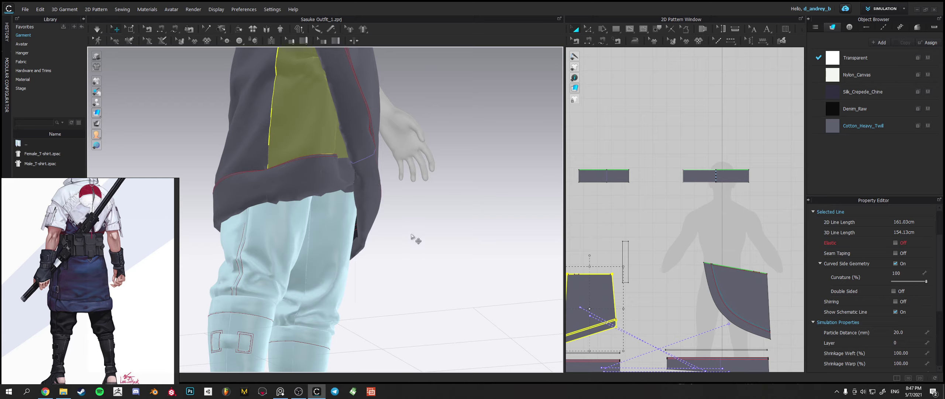
{"action": "right_click_drag", "start_coordinate": [417, 235], "coordinate": [414, 189]}
{"action": "left_click", "coordinate": [374, 211]}
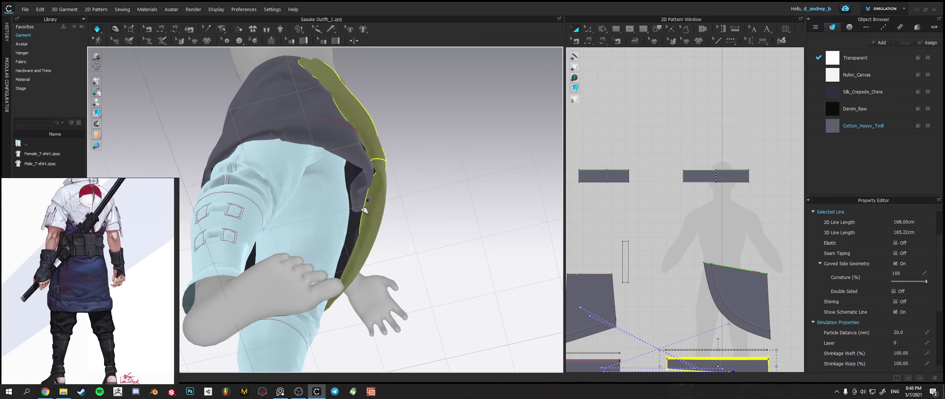
{"action": "left_click", "coordinate": [363, 208]}
{"action": "right_click_drag", "start_coordinate": [397, 231], "coordinate": [391, 210]}
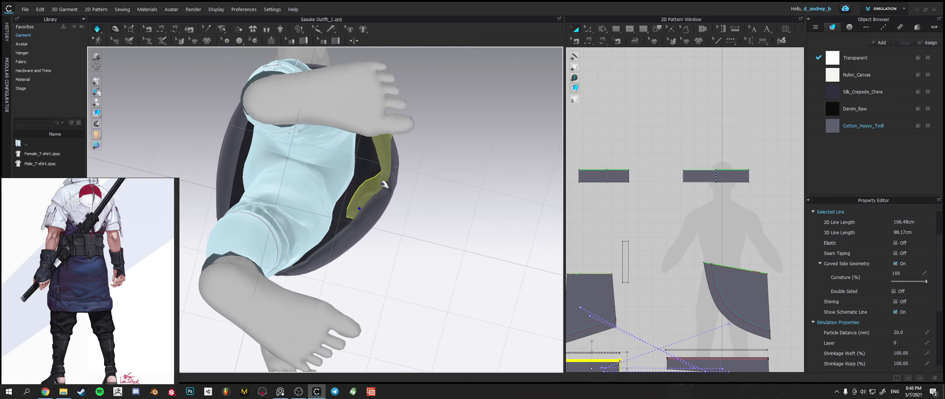
{"action": "left_click_drag", "start_coordinate": [357, 186], "coordinate": [337, 186]}
{"action": "key", "text": "space"}
{"action": "right_click_drag", "start_coordinate": [335, 185], "coordinate": [391, 195]}
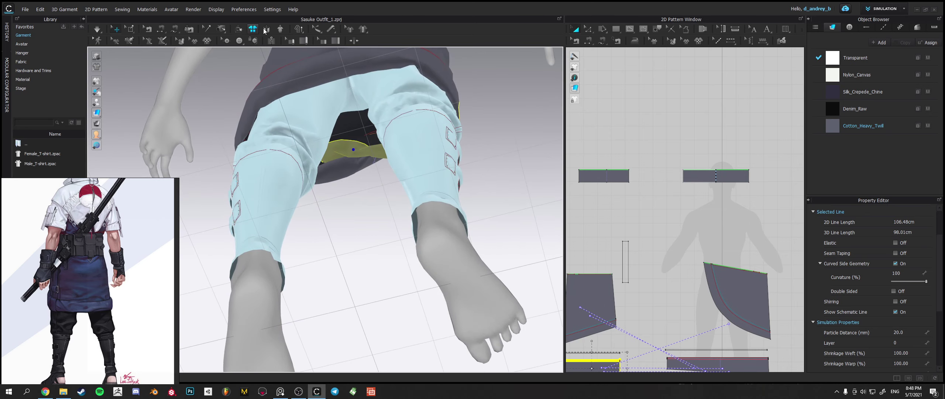
{"action": "left_click", "coordinate": [131, 30]}
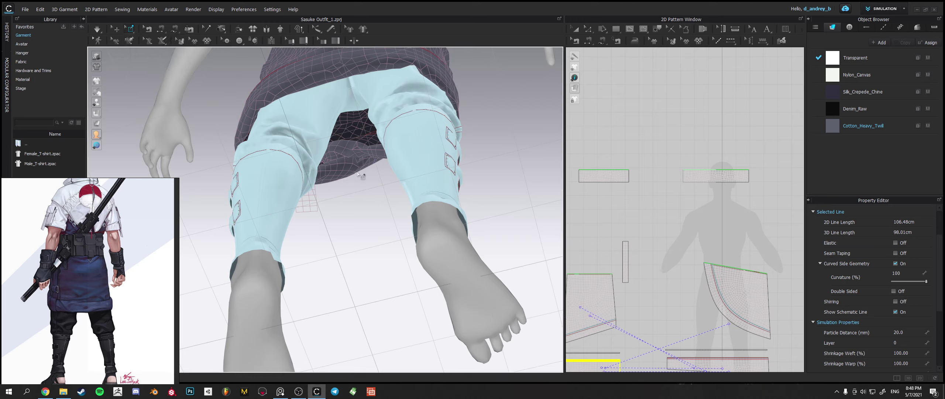
{"action": "left_click", "coordinate": [354, 149]}
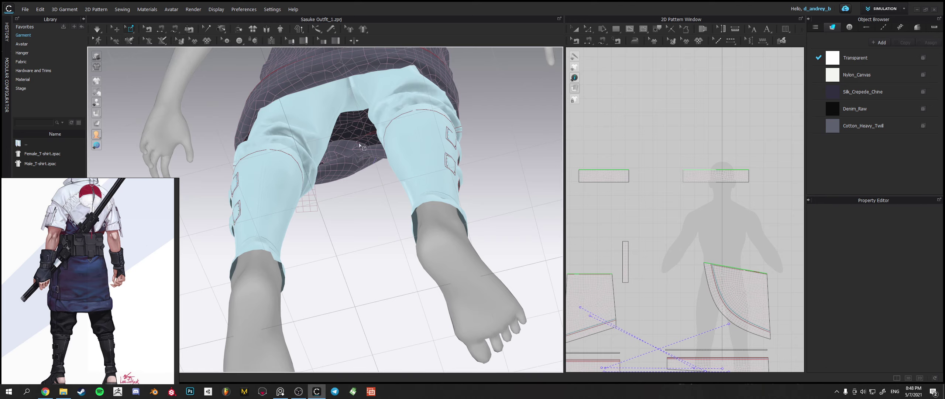
Resume the simulation and tug the inner front panel and its hem band smooth near the overlap.
{"action": "key", "text": "space"}
{"action": "right_click_drag", "start_coordinate": [419, 154], "coordinate": [254, 196]}
{"action": "scroll", "coordinate": [310, 221], "scroll_direction": "down", "scroll_amount": 3}
{"action": "right_click_drag", "start_coordinate": [310, 221], "coordinate": [403, 206]}
{"action": "scroll", "coordinate": [380, 168], "scroll_direction": "up", "scroll_amount": 3}
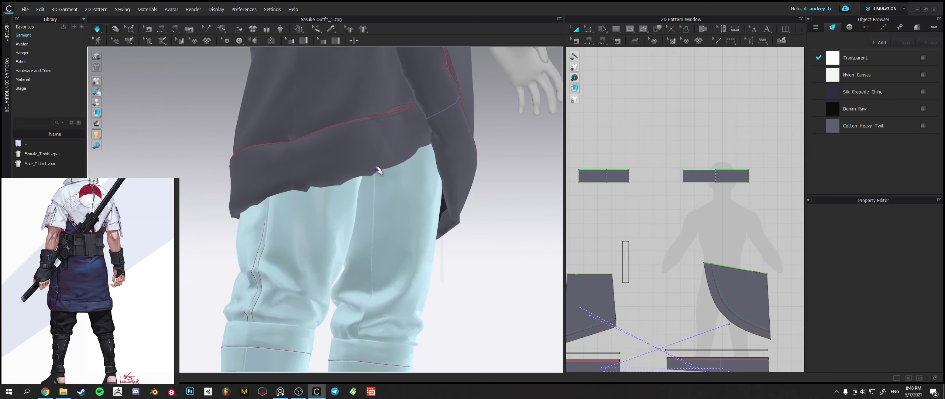
{"action": "scroll", "coordinate": [400, 138], "scroll_direction": "down", "scroll_amount": 2}
{"action": "left_click", "coordinate": [355, 215]}
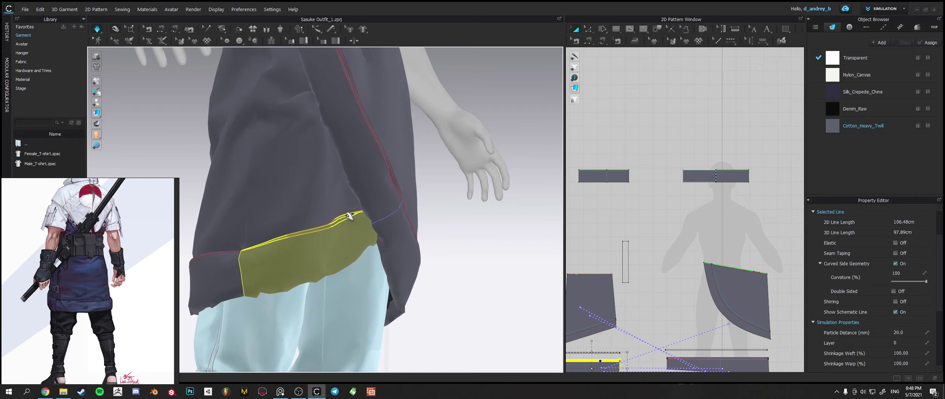
{"action": "left_click", "coordinate": [349, 214]}
{"action": "right_click_drag", "start_coordinate": [349, 214], "coordinate": [460, 168]}
{"action": "left_click", "coordinate": [353, 213]}
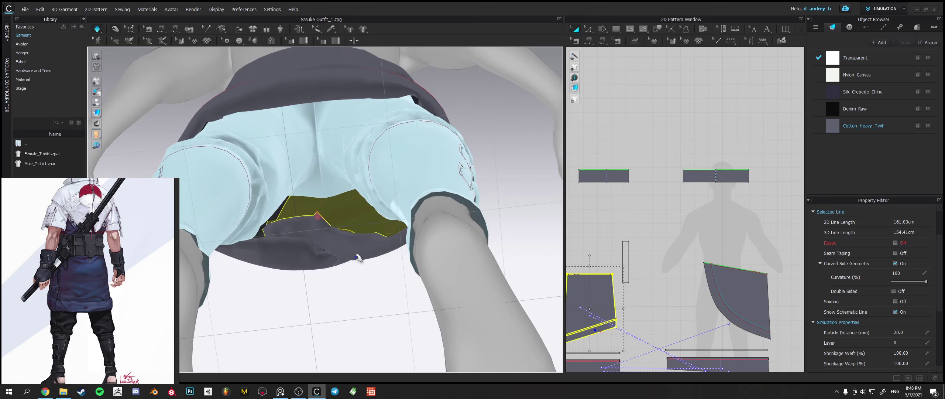
Tack the inner front panel just above its hem band to the overlapping outer panel, and simulate.
{"action": "right_click_drag", "start_coordinate": [390, 259], "coordinate": [343, 184]}
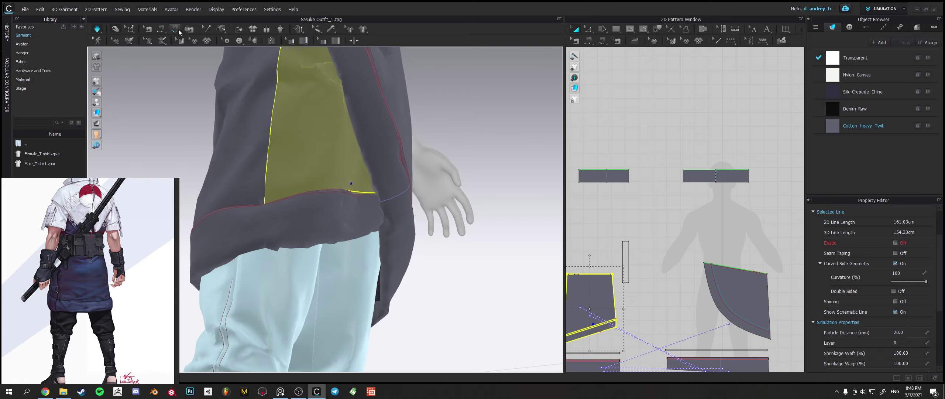
{"action": "left_click", "coordinate": [206, 28]}
{"action": "scroll", "coordinate": [372, 177], "scroll_direction": "up", "scroll_amount": 2}
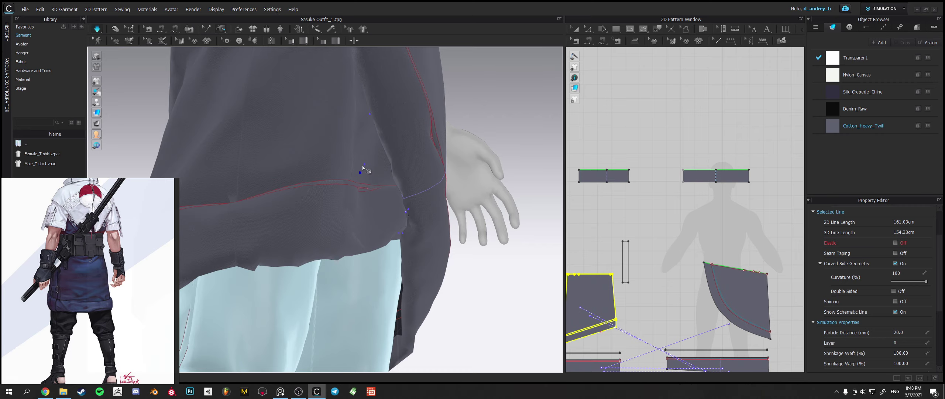
{"action": "scroll", "coordinate": [371, 175], "scroll_direction": "up", "scroll_amount": 5}
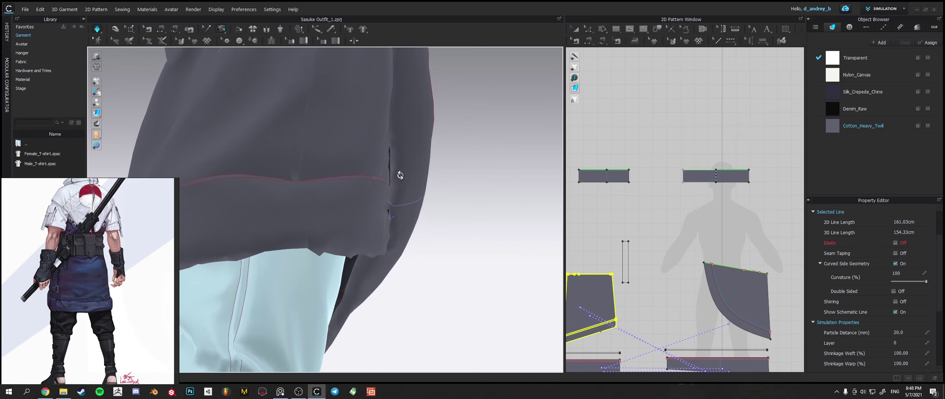
{"action": "middle_click_drag", "start_coordinate": [417, 172], "coordinate": [245, 260]}
{"action": "scroll", "coordinate": [295, 235], "scroll_direction": "up", "scroll_amount": 3}
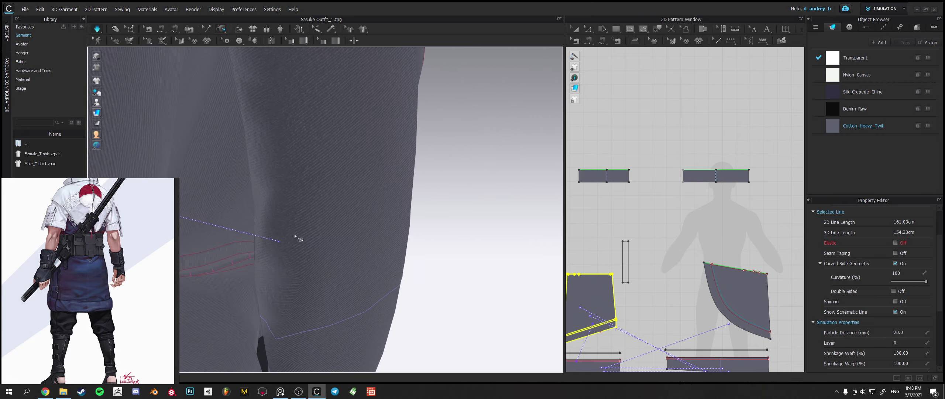
{"action": "middle_click_drag", "start_coordinate": [277, 225], "coordinate": [256, 235]}
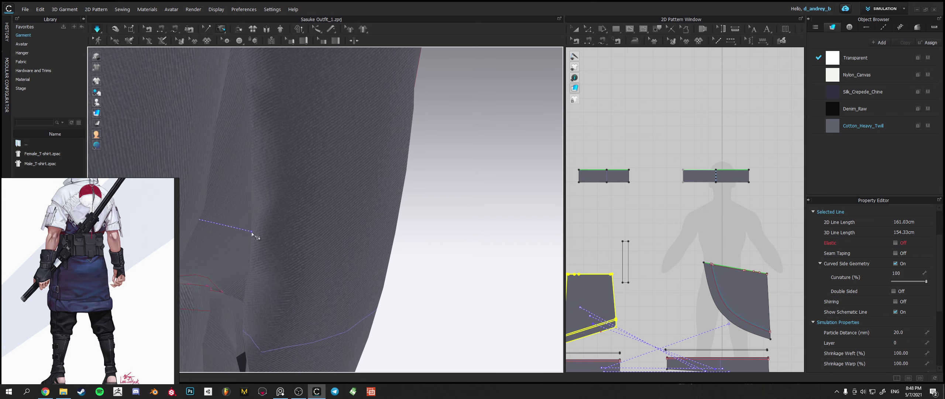
{"action": "left_click", "coordinate": [252, 232]}
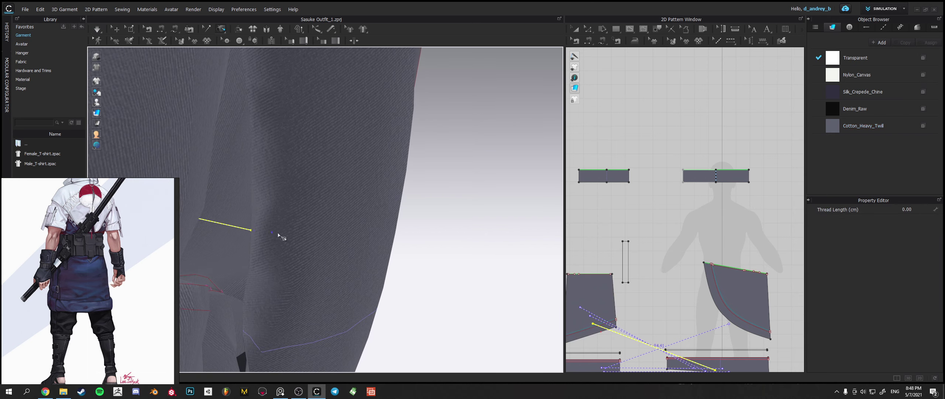
{"action": "middle_click_drag", "start_coordinate": [280, 236], "coordinate": [346, 221]}
{"action": "key", "text": "space"}
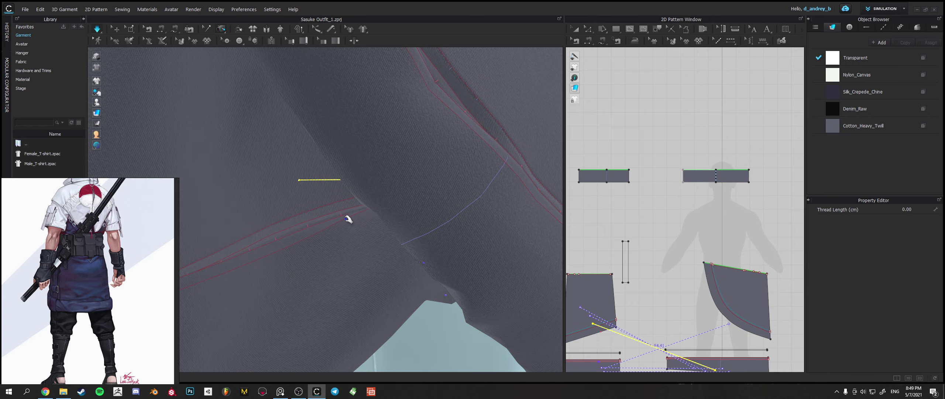
Pull the inner front panel's upper part up to smooth it while the garment simulates.
{"action": "scroll", "coordinate": [345, 226], "scroll_direction": "down", "scroll_amount": 4}
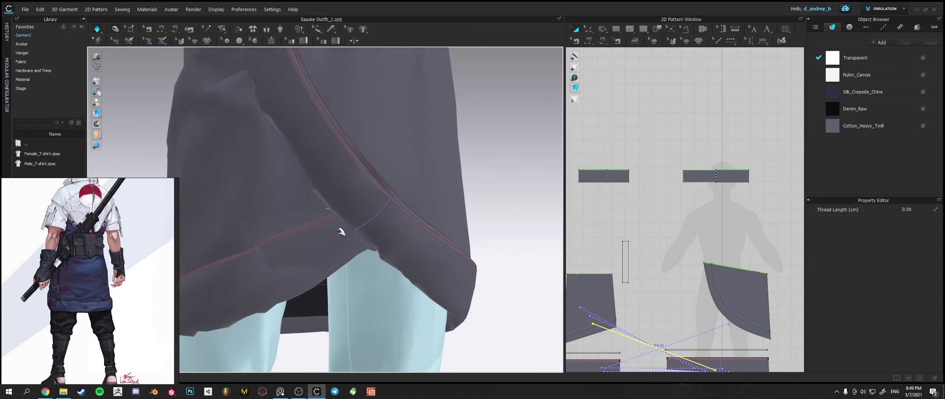
{"action": "scroll", "coordinate": [342, 232], "scroll_direction": "down", "scroll_amount": 3}
{"action": "right_click_drag", "start_coordinate": [348, 220], "coordinate": [257, 121]}
{"action": "scroll", "coordinate": [338, 234], "scroll_direction": "up", "scroll_amount": 1}
{"action": "left_click", "coordinate": [246, 100]}
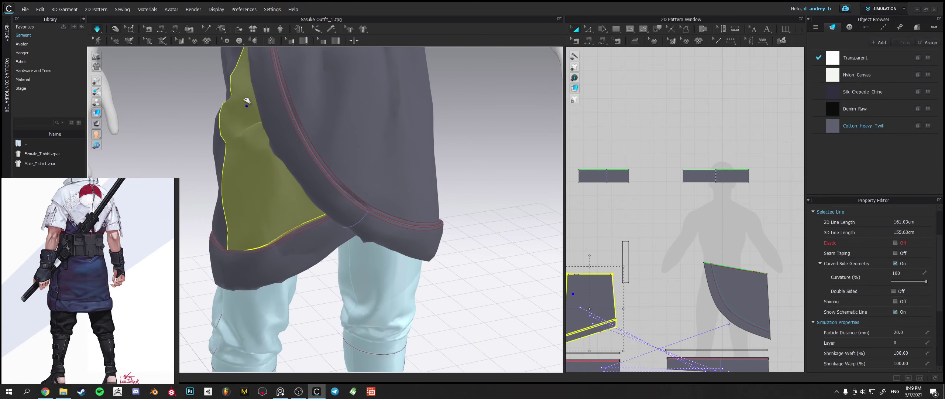
{"action": "left_click_drag", "start_coordinate": [246, 100], "coordinate": [245, 93]}
Tug the back hem band's side corner into place from behind during simulation.
{"action": "right_click_drag", "start_coordinate": [266, 114], "coordinate": [384, 218]}
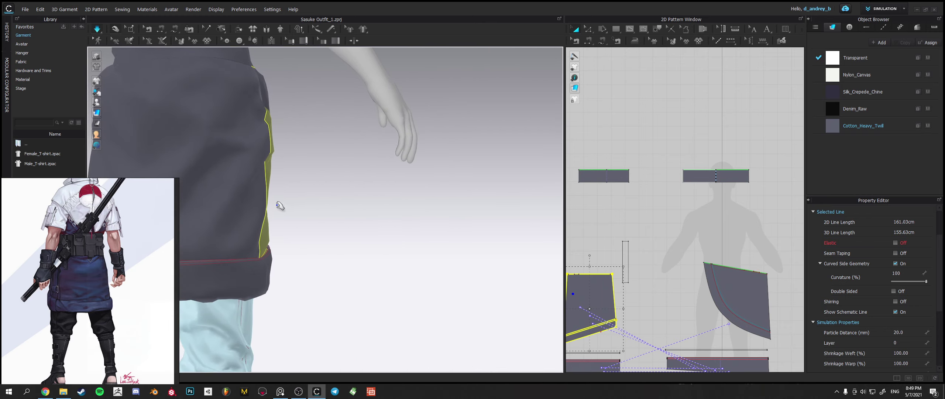
{"action": "right_click_drag", "start_coordinate": [307, 280], "coordinate": [347, 243]}
{"action": "left_click", "coordinate": [344, 243]}
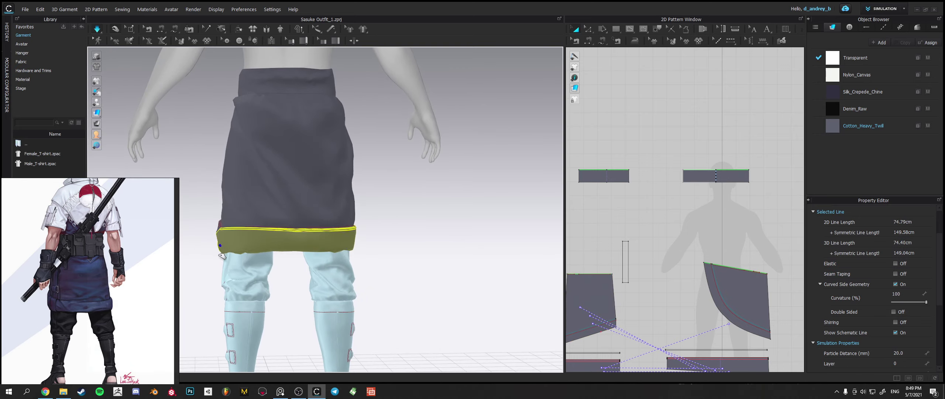
{"action": "left_click", "coordinate": [372, 214]}
Tug the back waistband and the back panel's upper corner near the side seam during simulation.
{"action": "right_click_drag", "start_coordinate": [384, 217], "coordinate": [488, 251]}
{"action": "scroll", "coordinate": [301, 132], "scroll_direction": "up", "scroll_amount": 4}
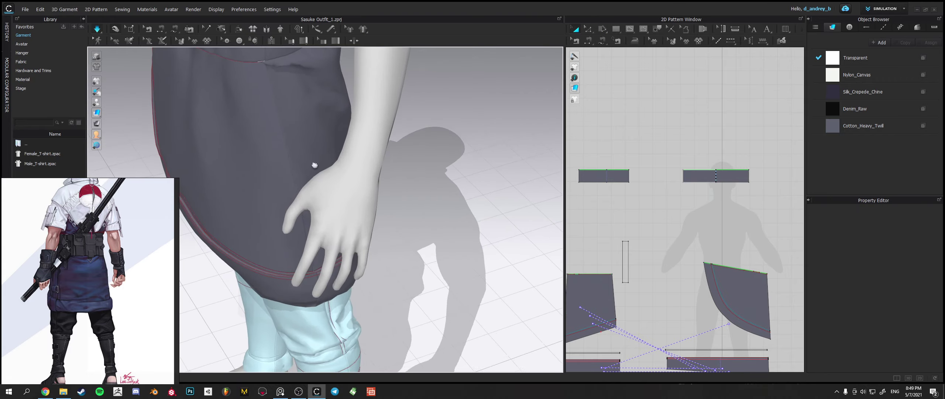
{"action": "middle_click_drag", "start_coordinate": [315, 165], "coordinate": [325, 274]}
{"action": "right_click_drag", "start_coordinate": [347, 203], "coordinate": [267, 187]}
{"action": "left_click", "coordinate": [269, 133]}
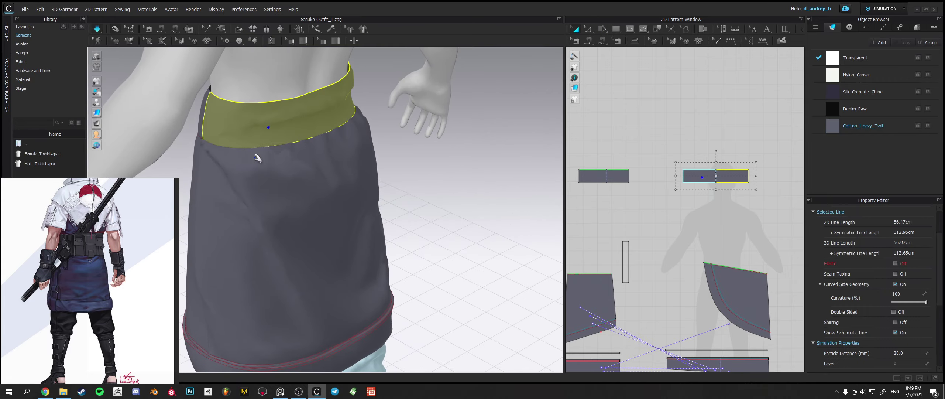
{"action": "left_click", "coordinate": [254, 157]}
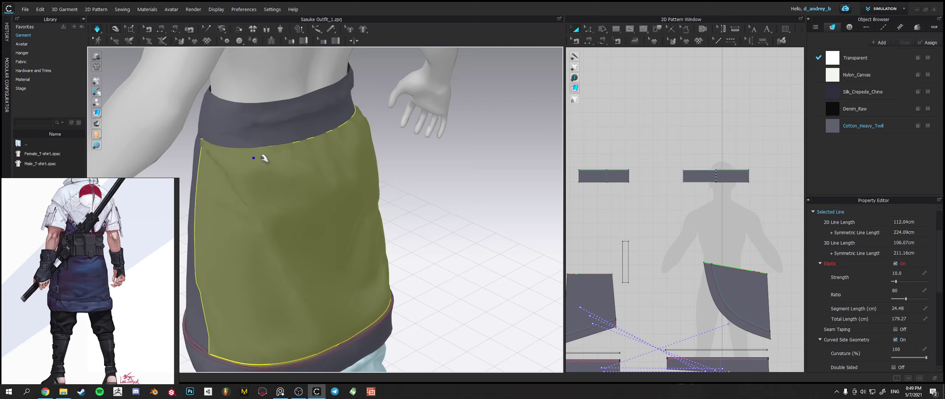
{"action": "mouse_move", "coordinate": [258, 152]}
{"action": "right_mouse_down"}
{"action": "mouse_move", "coordinate": [338, 143]}
{"action": "mouse_move", "coordinate": [273, 160]}
{"action": "right_mouse_up"}
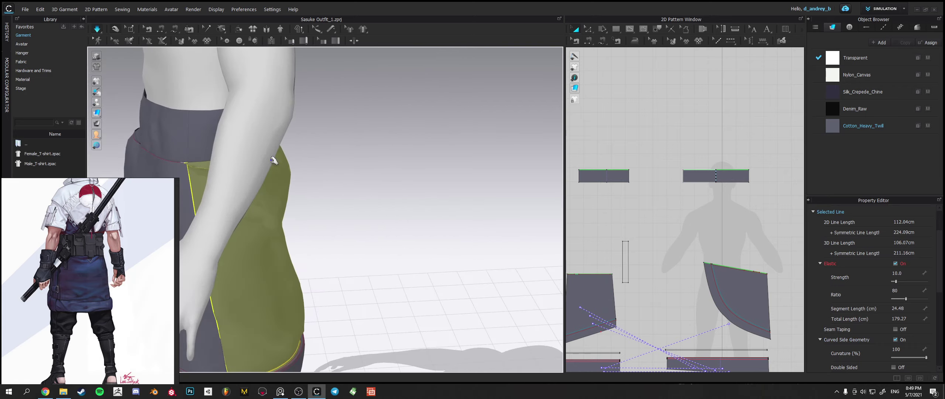
{"action": "right_click_drag", "start_coordinate": [206, 170], "coordinate": [248, 154]}
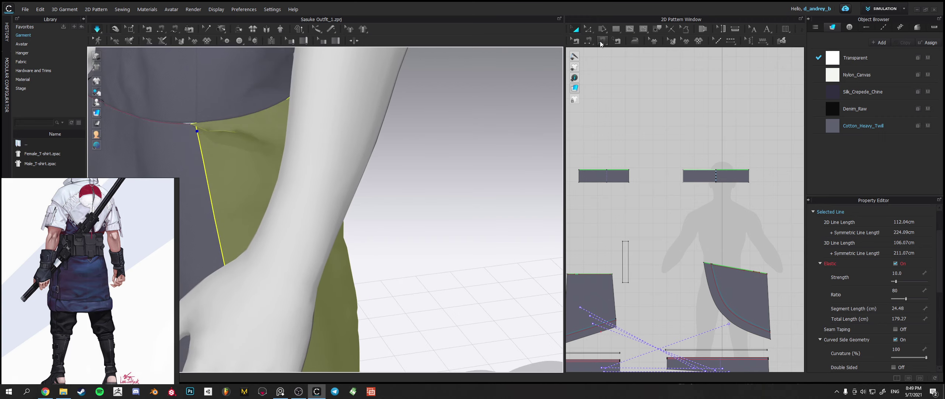
Inspect the sewing lines joining the back panel's side edge to the front panel and its top edge to the waistband.
{"action": "left_click", "coordinate": [579, 42]}
{"action": "scroll", "coordinate": [707, 278], "scroll_direction": "up", "scroll_amount": 4}
{"action": "middle_click_drag", "start_coordinate": [694, 268], "coordinate": [600, 222]}
{"action": "scroll", "coordinate": [655, 240], "scroll_direction": "down", "scroll_amount": 3}
{"action": "left_click", "coordinate": [686, 224]}
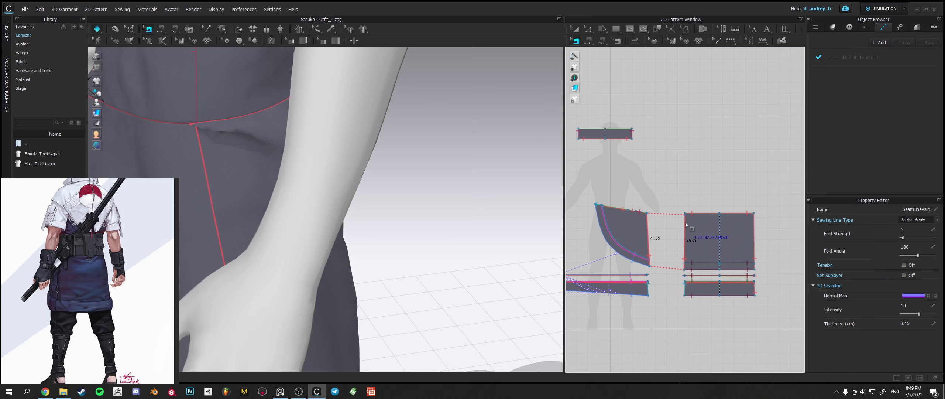
{"action": "left_click", "coordinate": [705, 213]}
{"action": "middle_click_drag", "start_coordinate": [628, 164], "coordinate": [677, 170]}
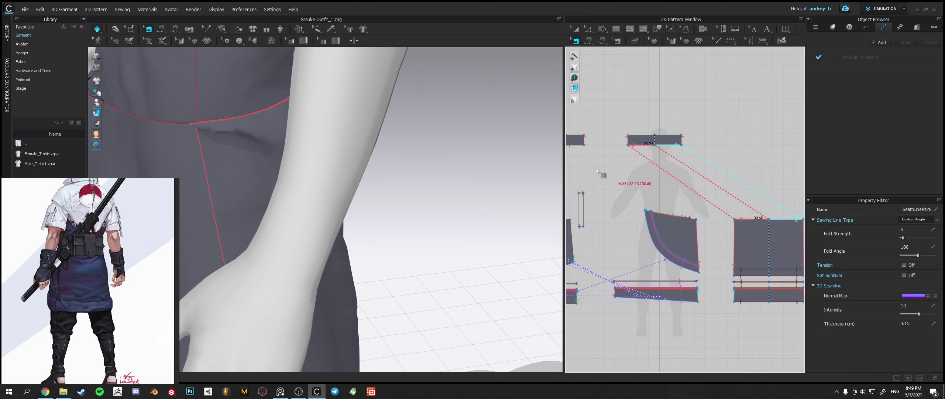
{"action": "right_click_drag", "start_coordinate": [393, 159], "coordinate": [293, 140]}
{"action": "left_click", "coordinate": [246, 131]}
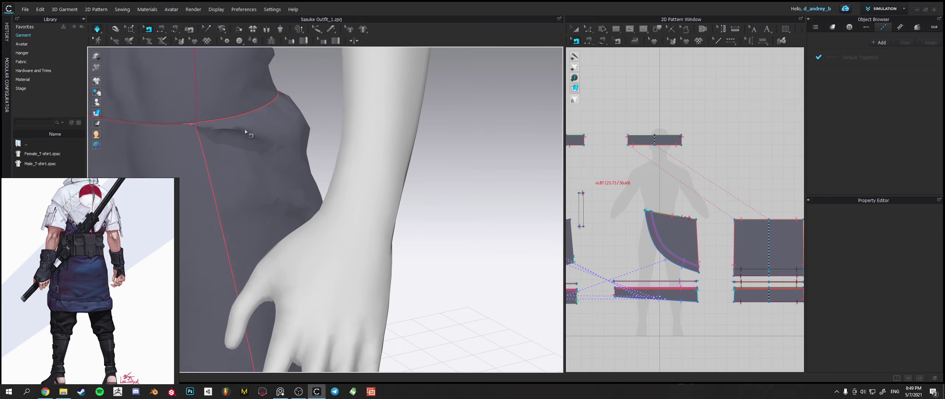
{"action": "key", "text": "q"}
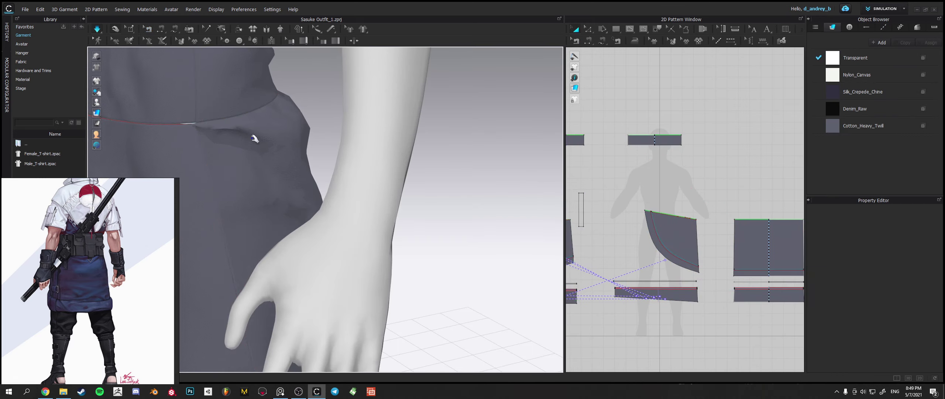
Move the back panel's top corners symmetrically inward in the 2D pattern to narrow its waist edge, and simulate.
{"action": "left_click", "coordinate": [252, 138]}
{"action": "right_click_drag", "start_coordinate": [251, 138], "coordinate": [184, 141]}
{"action": "scroll", "coordinate": [348, 144], "scroll_direction": "up", "scroll_amount": 2}
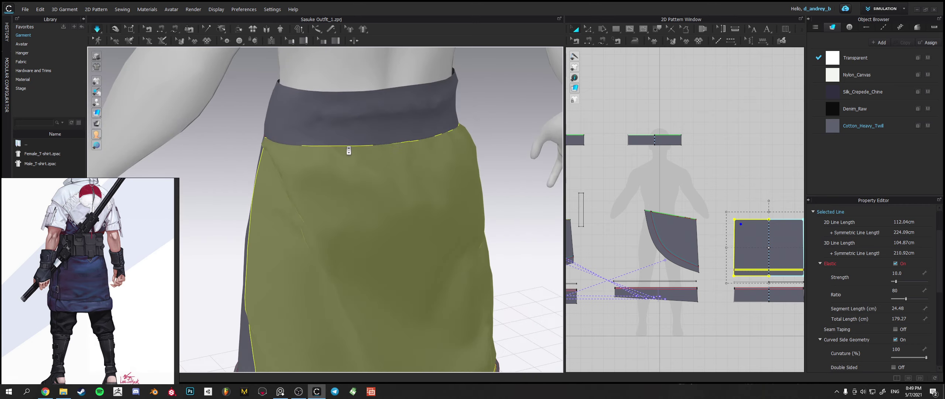
{"action": "middle_click_drag", "start_coordinate": [398, 161], "coordinate": [353, 123]}
{"action": "left_click", "coordinate": [734, 180]}
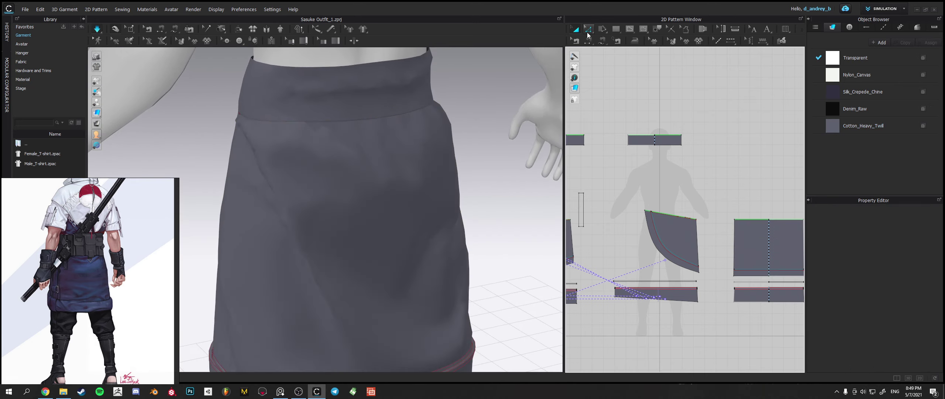
{"action": "left_click", "coordinate": [589, 34]}
{"action": "left_click", "coordinate": [736, 220]}
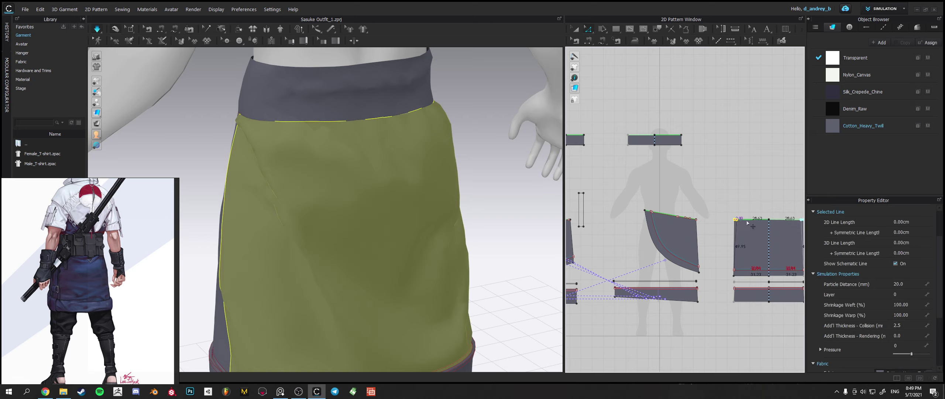
{"action": "key", "text": "Delete"}
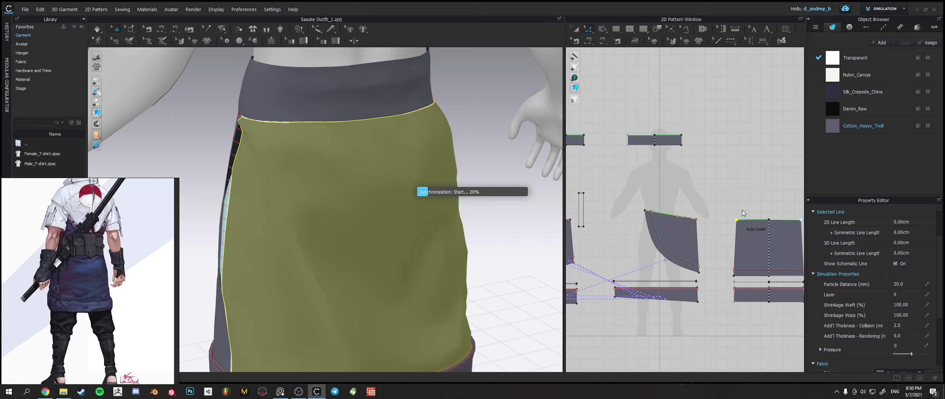
{"action": "scroll", "coordinate": [743, 215], "scroll_direction": "up", "scroll_amount": 5}
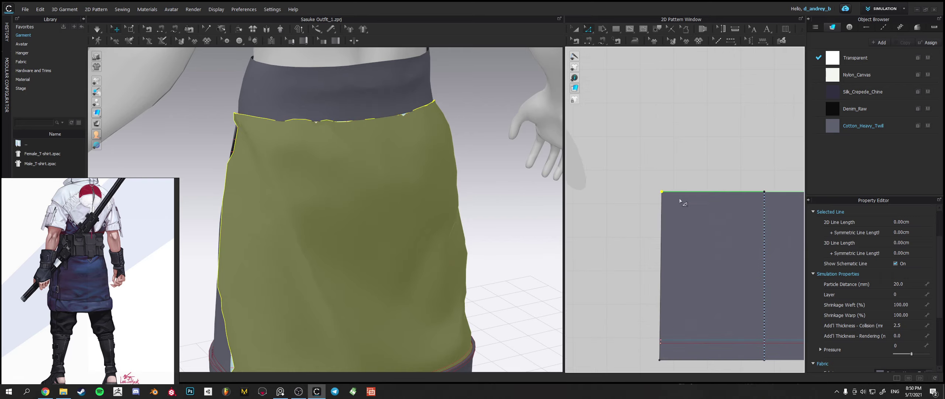
{"action": "left_click_drag", "start_coordinate": [662, 193], "coordinate": [667, 192]}
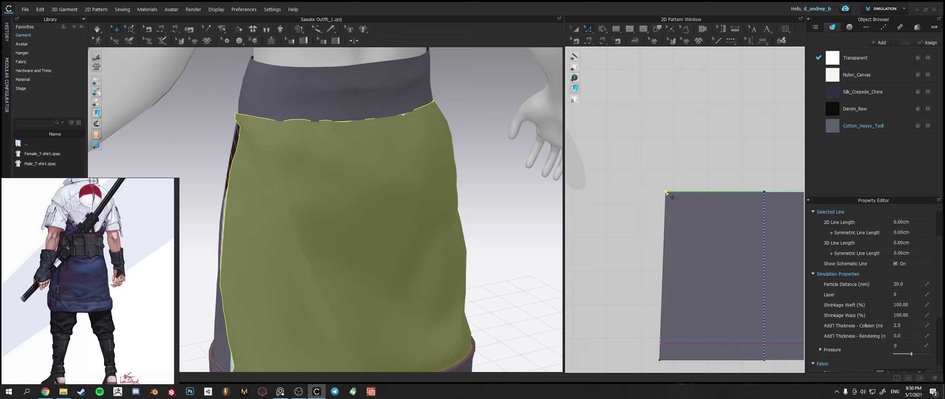
{"action": "right_click_drag", "start_coordinate": [496, 199], "coordinate": [443, 158]}
{"action": "key", "text": "space"}
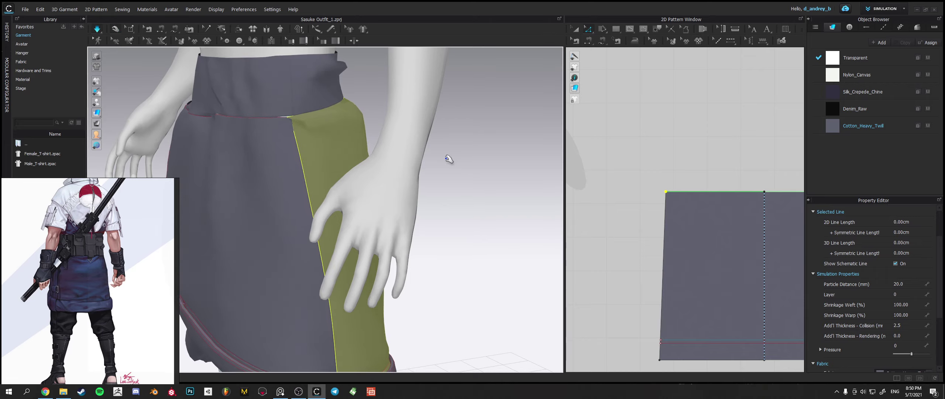
Pull the front waistband's lower side corner down toward the skirt's side seam during simulation.
{"action": "left_click_drag", "start_coordinate": [297, 94], "coordinate": [291, 106]}
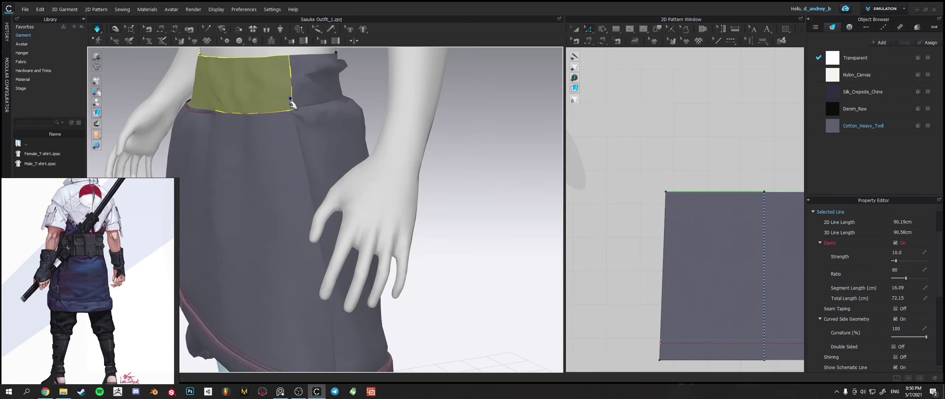
{"action": "left_click", "coordinate": [293, 120]}
{"action": "left_click", "coordinate": [368, 95]}
Tug the back panel's upper side and the back waistband's top edge into place while the garment simulates.
{"action": "right_click_drag", "start_coordinate": [384, 113], "coordinate": [269, 127]}
{"action": "scroll", "coordinate": [289, 143], "scroll_direction": "down", "scroll_amount": 3}
{"action": "left_click", "coordinate": [239, 161]}
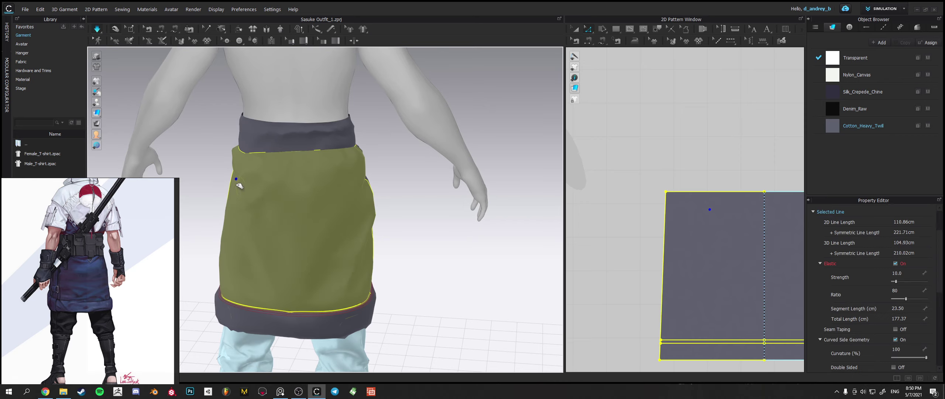
{"action": "right_click_drag", "start_coordinate": [239, 161], "coordinate": [264, 123]}
{"action": "left_click", "coordinate": [264, 124]}
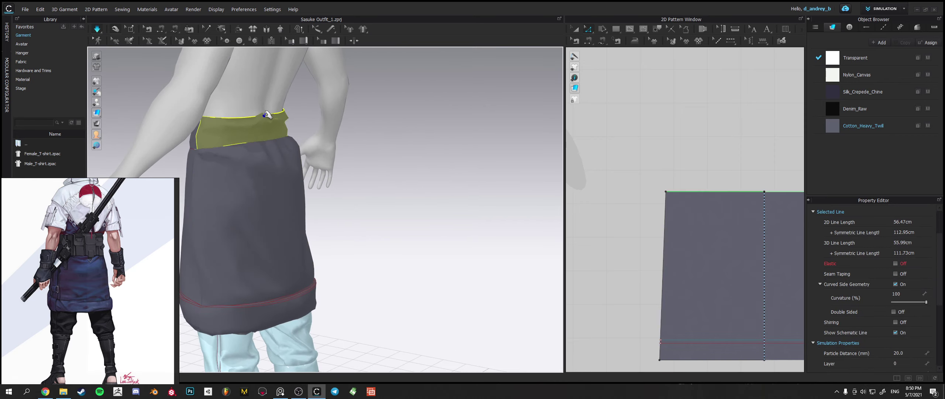
{"action": "left_click", "coordinate": [383, 165]}
Pull the back hem band straight across the back of the skirt during simulation.
{"action": "right_click_drag", "start_coordinate": [386, 218], "coordinate": [316, 221]}
{"action": "scroll", "coordinate": [315, 220], "scroll_direction": "down", "scroll_amount": 2}
{"action": "middle_click_drag", "start_coordinate": [306, 228], "coordinate": [384, 164]}
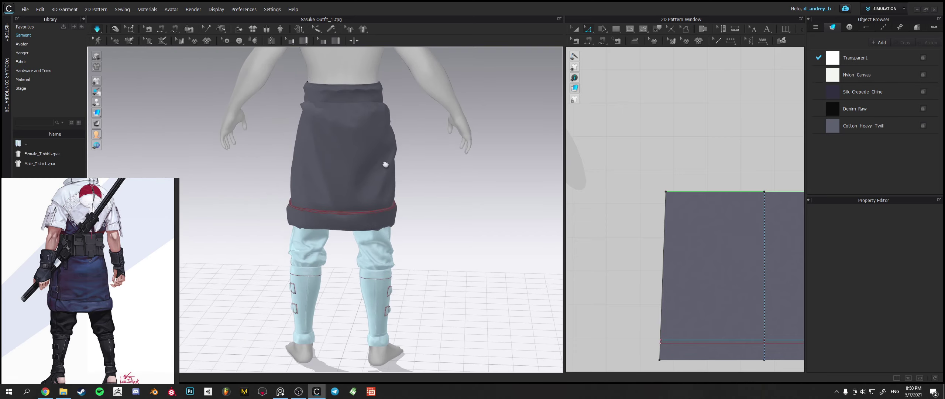
{"action": "right_click_drag", "start_coordinate": [384, 165], "coordinate": [387, 177]}
{"action": "left_click", "coordinate": [384, 211]}
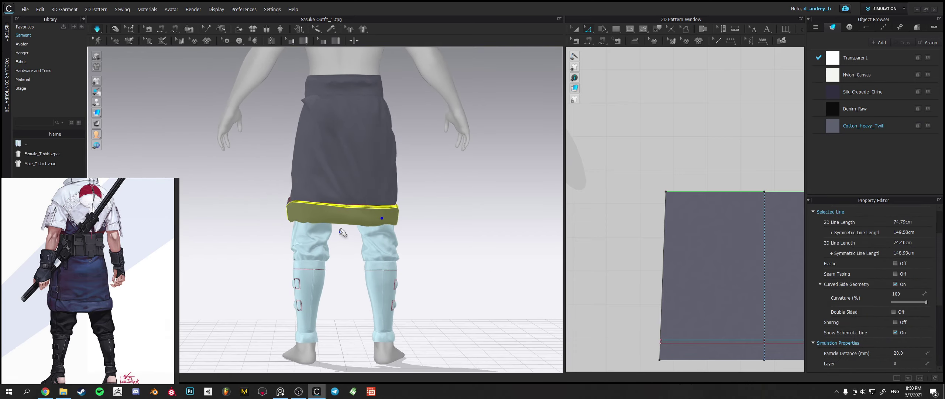
{"action": "left_click_drag", "start_coordinate": [309, 244], "coordinate": [403, 244]}
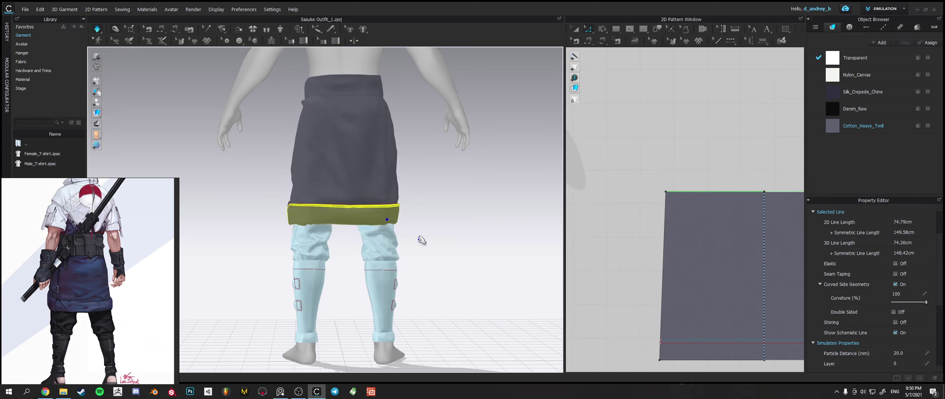
{"action": "left_click", "coordinate": [419, 238]}
Try shrinking the upper outer area of the straight-sided front skirt panel using the Steam Brush at -14% shrinkage.
{"action": "right_click_drag", "start_coordinate": [420, 239], "coordinate": [521, 191]}
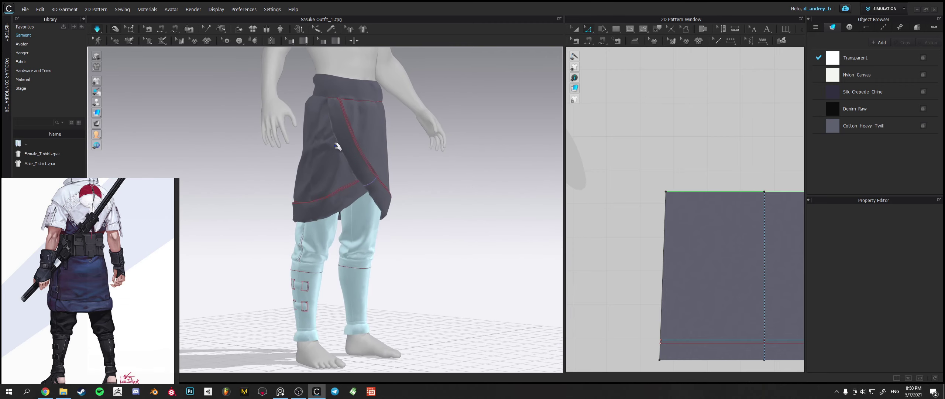
{"action": "left_click", "coordinate": [636, 41]}
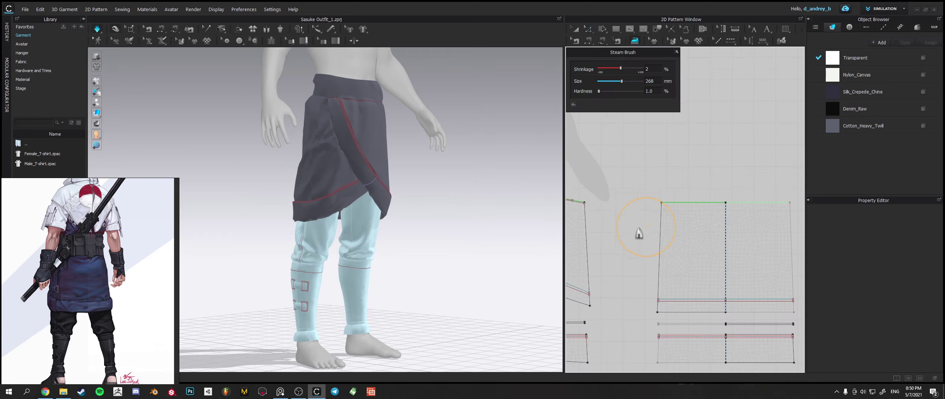
{"action": "scroll", "coordinate": [644, 229], "scroll_direction": "down", "scroll_amount": 2}
{"action": "mouse_move", "coordinate": [650, 227]}
{"action": "middle_mouse_down"}
{"action": "mouse_move", "coordinate": [654, 171]}
{"action": "mouse_move", "coordinate": [681, 151]}
{"action": "middle_mouse_up"}
{"action": "left_click_drag", "start_coordinate": [621, 68], "coordinate": [618, 70]}
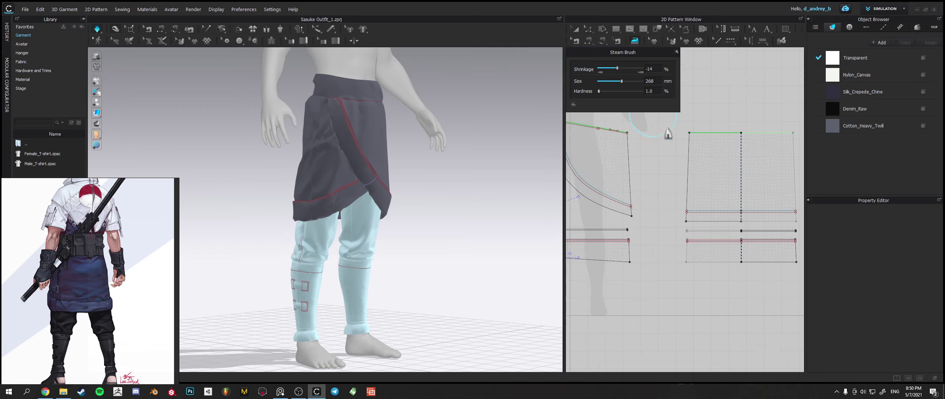
{"action": "middle_click_drag", "start_coordinate": [664, 161], "coordinate": [801, 186]}
{"action": "middle_click_drag", "start_coordinate": [627, 183], "coordinate": [777, 202]}
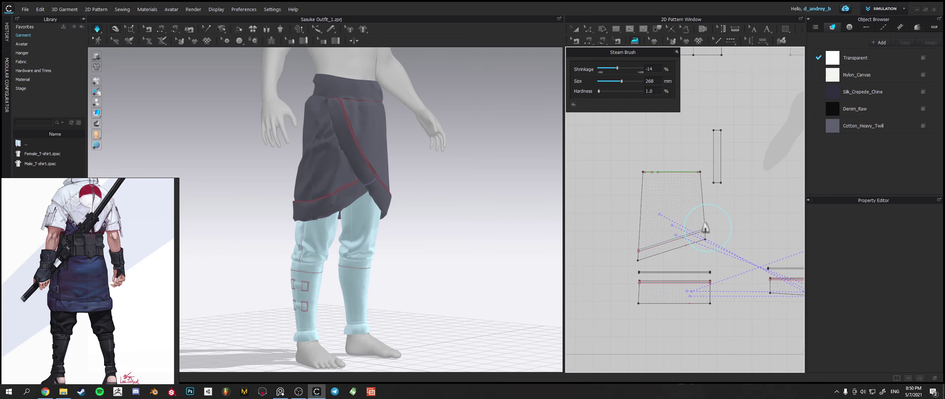
{"action": "scroll", "coordinate": [709, 220], "scroll_direction": "up", "scroll_amount": 3}
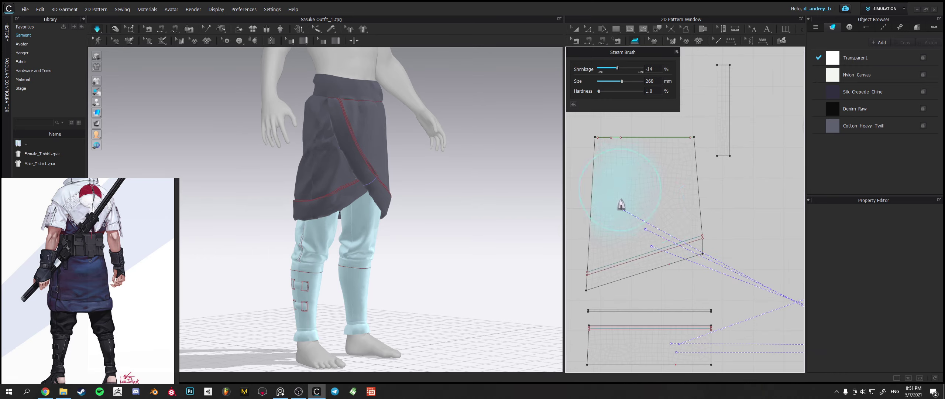
{"action": "left_click_drag", "start_coordinate": [624, 170], "coordinate": [603, 218]}
Try shrinking both side areas of the back skirt panel using the Steam Brush at -14% shrinkage.
{"action": "mouse_move", "coordinate": [447, 188]}
{"action": "right_mouse_down"}
{"action": "mouse_move", "coordinate": [479, 185]}
{"action": "mouse_move", "coordinate": [490, 173]}
{"action": "mouse_move", "coordinate": [411, 178]}
{"action": "mouse_move", "coordinate": [428, 189]}
{"action": "mouse_move", "coordinate": [565, 186]}
{"action": "mouse_move", "coordinate": [479, 193]}
{"action": "mouse_move", "coordinate": [510, 194]}
{"action": "mouse_move", "coordinate": [487, 191]}
{"action": "right_mouse_up"}
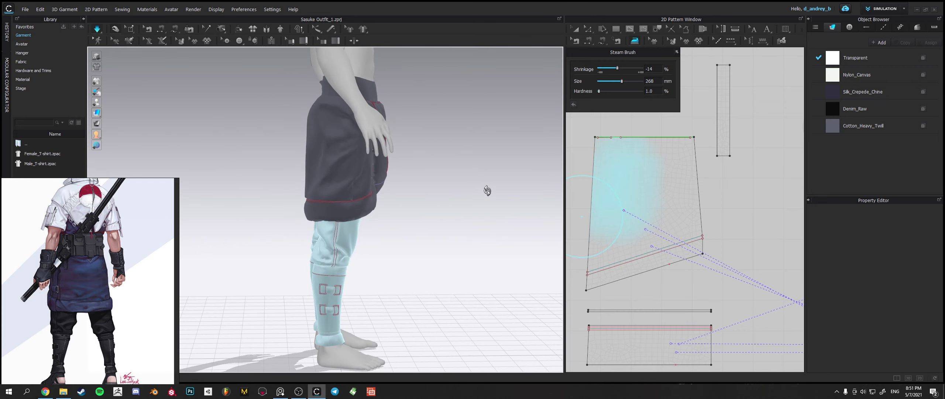
{"action": "scroll", "coordinate": [686, 211], "scroll_direction": "down", "scroll_amount": 4}
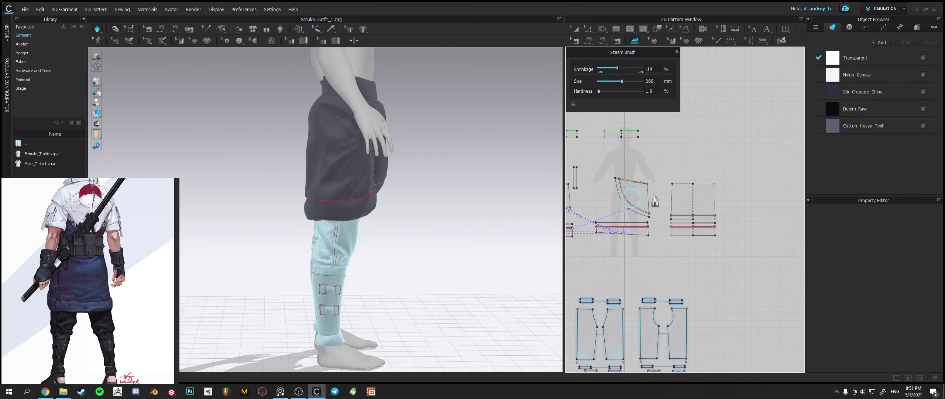
{"action": "scroll", "coordinate": [751, 197], "scroll_direction": "up", "scroll_amount": 5}
{"action": "right_click_drag", "start_coordinate": [751, 198], "coordinate": [705, 196]}
{"action": "mouse_move", "coordinate": [734, 178]}
{"action": "left_mouse_down"}
{"action": "mouse_move", "coordinate": [732, 218]}
{"action": "mouse_move", "coordinate": [736, 184]}
{"action": "mouse_move", "coordinate": [736, 208]}
{"action": "left_mouse_up"}
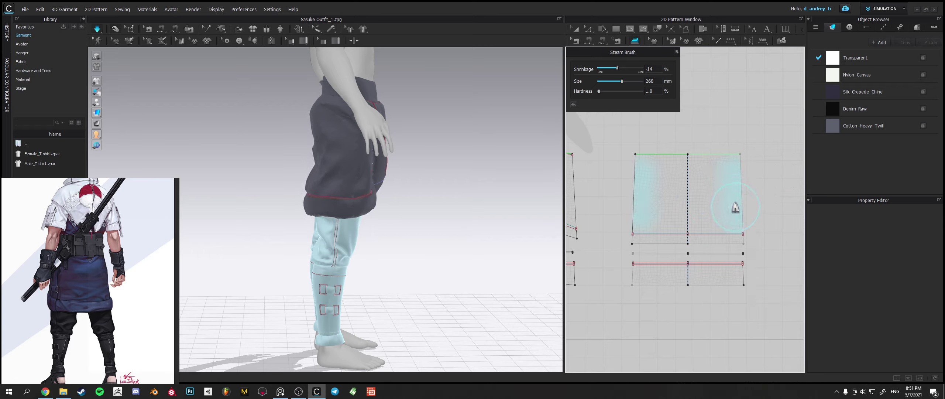
{"action": "mouse_move", "coordinate": [407, 204]}
{"action": "right_mouse_down"}
{"action": "mouse_move", "coordinate": [418, 200]}
{"action": "mouse_move", "coordinate": [356, 203]}
{"action": "right_mouse_up"}
{"action": "left_click_drag", "start_coordinate": [739, 154], "coordinate": [743, 218]}
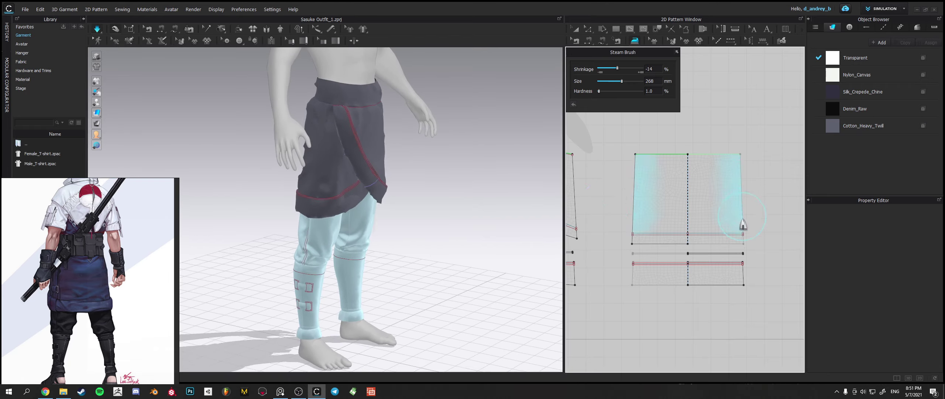
Undo the Steam Brush strokes on the back and front skirt panels.
{"action": "mouse_move", "coordinate": [467, 210]}
{"action": "right_mouse_down"}
{"action": "mouse_move", "coordinate": [407, 194]}
{"action": "mouse_move", "coordinate": [542, 196]}
{"action": "mouse_move", "coordinate": [470, 213]}
{"action": "right_mouse_up"}
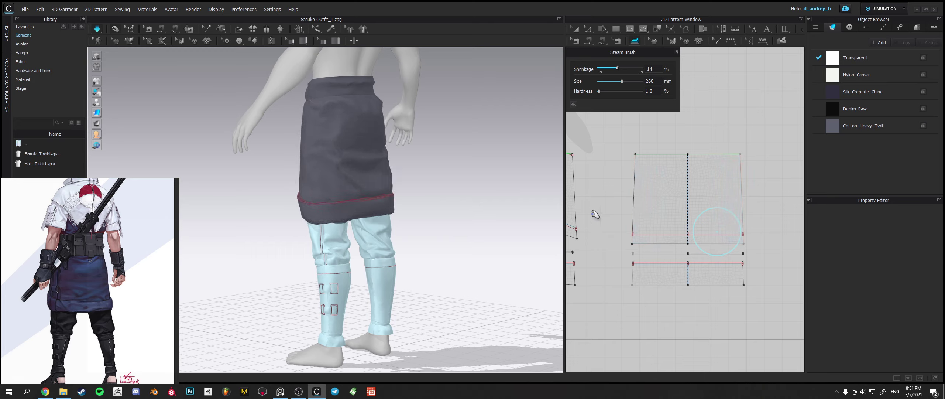
{"action": "scroll", "coordinate": [713, 211], "scroll_direction": "down", "scroll_amount": 5}
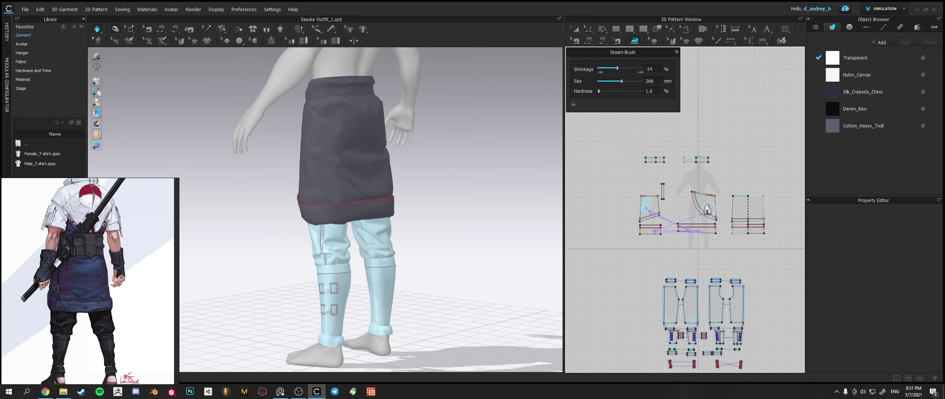
{"action": "scroll", "coordinate": [681, 209], "scroll_direction": "up", "scroll_amount": 5}
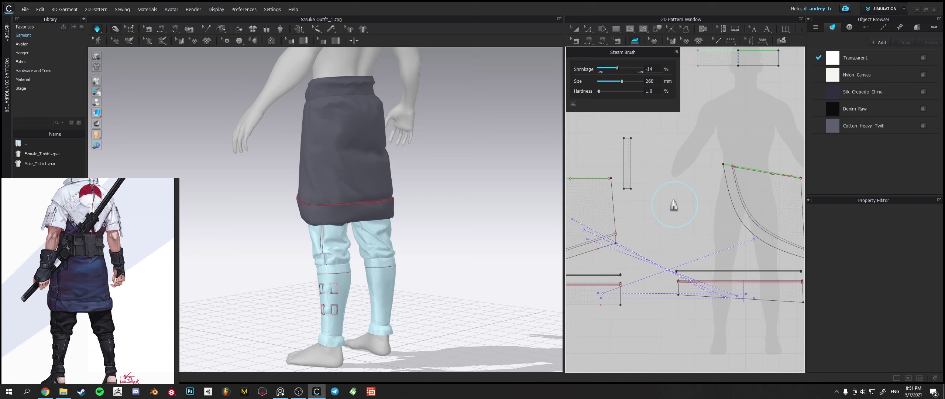
{"action": "key", "text": "ctrl+z"}
Pull the back hem band outward at its side corners while the garment simulates.
{"action": "right_click_drag", "start_coordinate": [532, 207], "coordinate": [426, 202]}
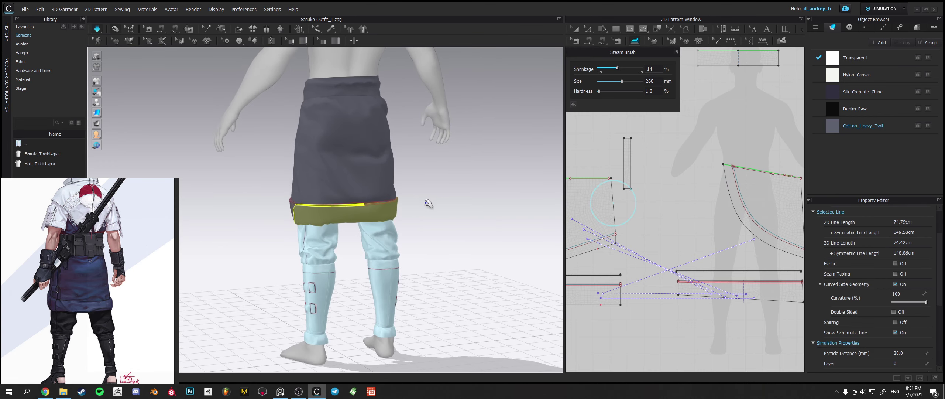
{"action": "left_click", "coordinate": [380, 203], "text": "shift"}
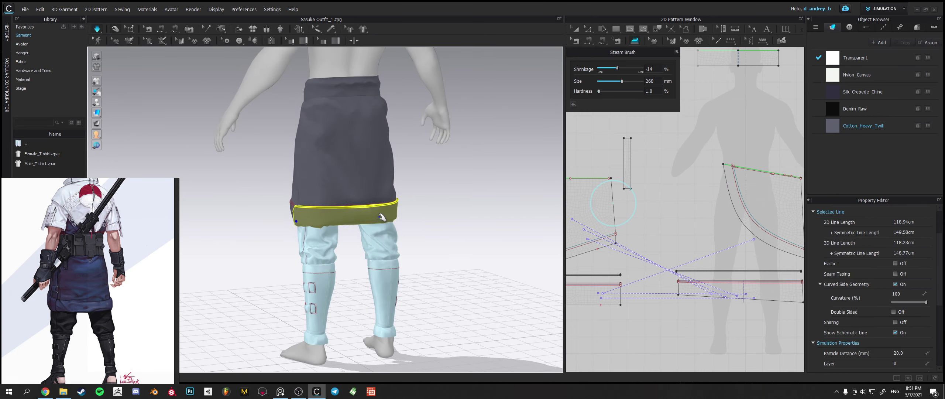
{"action": "left_click", "coordinate": [420, 215]}
{"action": "right_click_drag", "start_coordinate": [421, 215], "coordinate": [344, 204]}
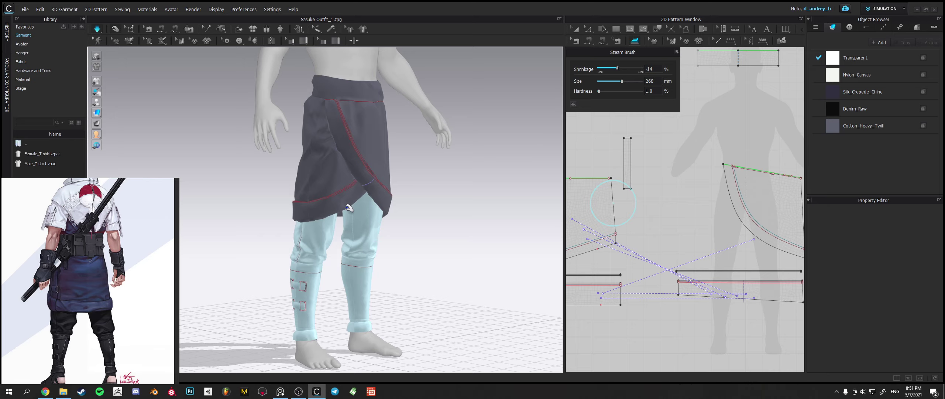
Lower the inner top corner of the straight-sided front panel slightly in the 2D pattern to slope its waist edge.
{"action": "scroll", "coordinate": [352, 133], "scroll_direction": "up", "scroll_amount": 6}
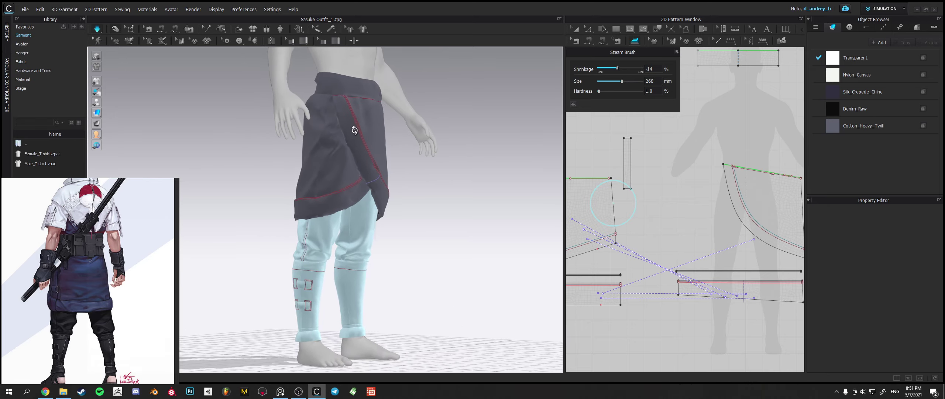
{"action": "scroll", "coordinate": [354, 133], "scroll_direction": "down", "scroll_amount": 4}
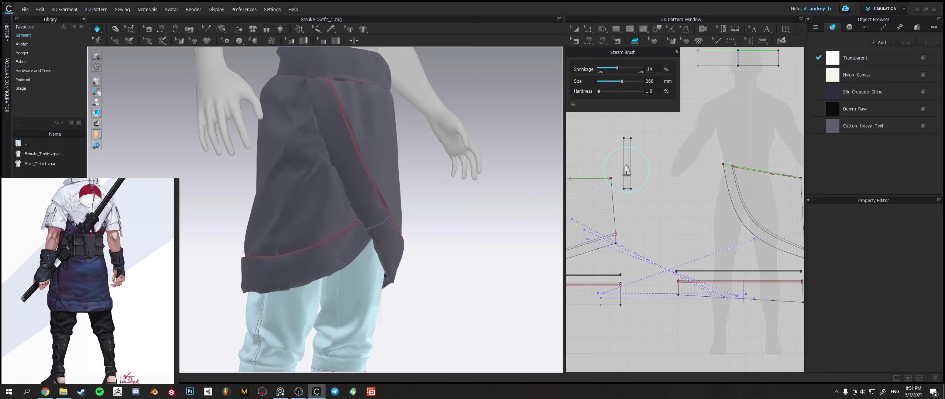
{"action": "scroll", "coordinate": [628, 162], "scroll_direction": "down", "scroll_amount": 2}
{"action": "left_click", "coordinate": [588, 29]}
{"action": "middle_click_drag", "start_coordinate": [627, 163], "coordinate": [685, 143]}
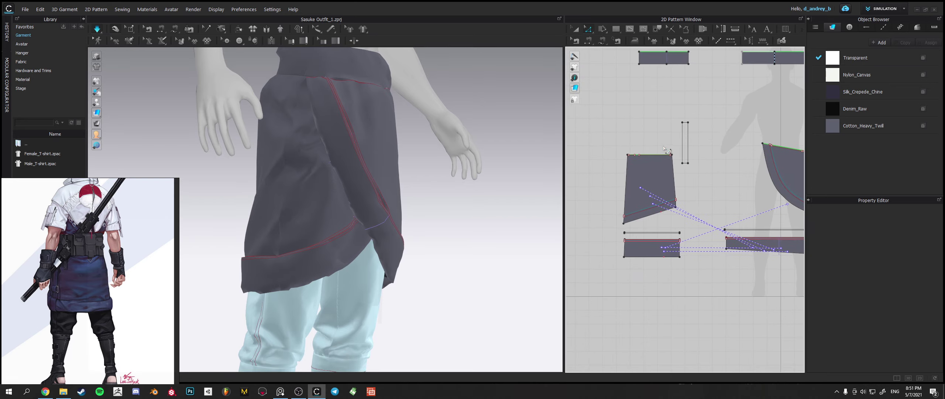
{"action": "scroll", "coordinate": [665, 146], "scroll_direction": "up", "scroll_amount": 2}
{"action": "left_click", "coordinate": [673, 158]}
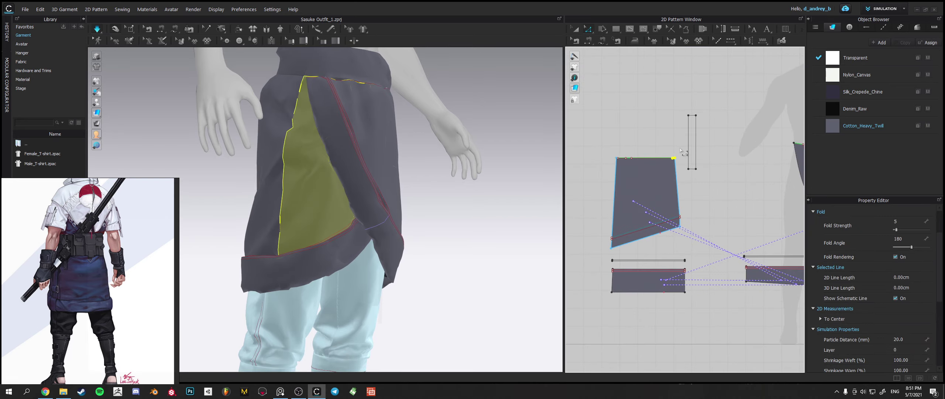
{"action": "left_click", "coordinate": [680, 148]}
{"action": "left_click", "coordinate": [675, 159]}
{"action": "left_click_drag", "start_coordinate": [676, 159], "coordinate": [673, 161]}
Adjust the short internal line beneath the front panel's waist edge to follow the slope, and delete its curve points.
{"action": "scroll", "coordinate": [678, 166], "scroll_direction": "up", "scroll_amount": 3}
{"action": "middle_click_drag", "start_coordinate": [642, 161], "coordinate": [677, 163]}
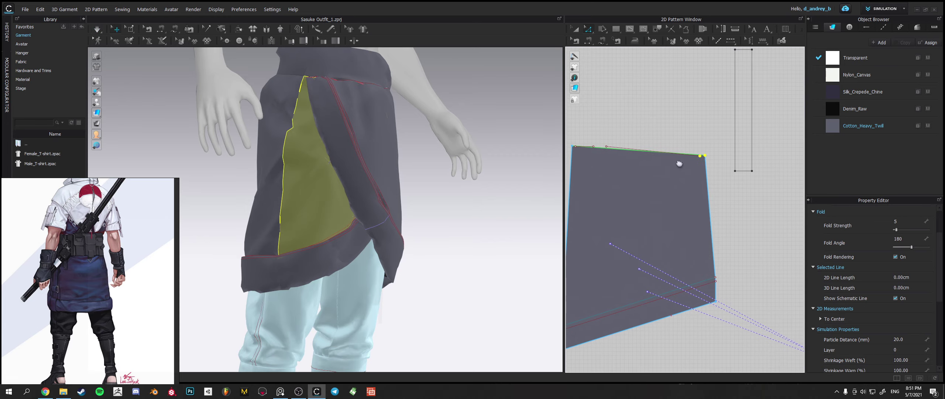
{"action": "left_click_drag", "start_coordinate": [606, 147], "coordinate": [596, 151]}
{"action": "scroll", "coordinate": [587, 147], "scroll_direction": "up", "scroll_amount": 4}
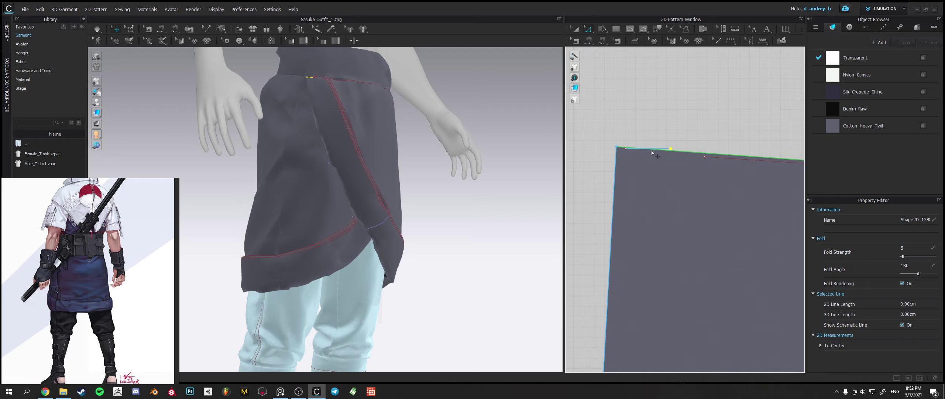
{"action": "left_click_drag", "start_coordinate": [660, 151], "coordinate": [671, 155]}
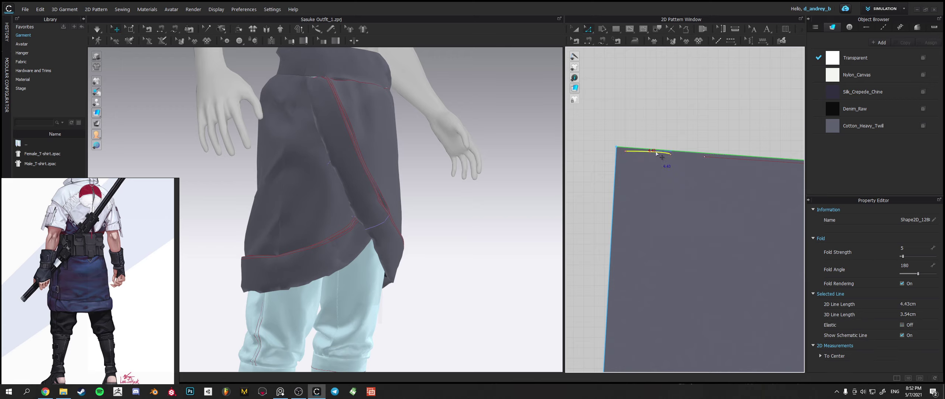
{"action": "right_click", "coordinate": [659, 154]}
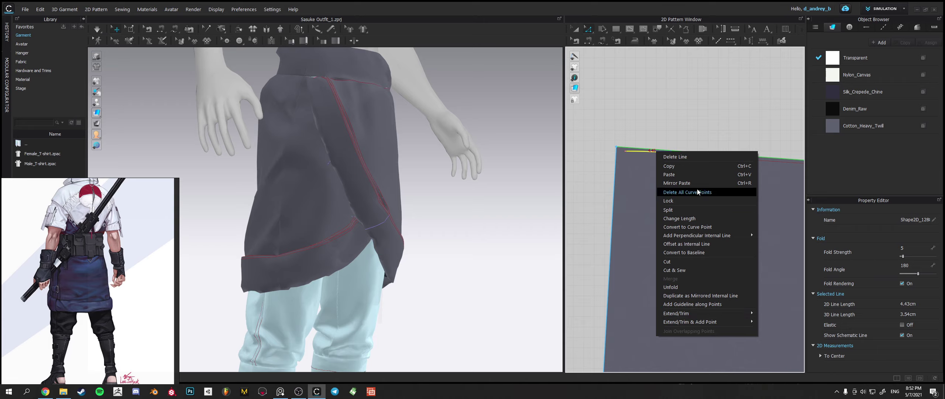
{"action": "left_click", "coordinate": [686, 192]}
Simulate the reshaped front panel and tug the back hem band's lower side corner and the back panel into place.
{"action": "right_click_drag", "start_coordinate": [687, 199], "coordinate": [520, 176]}
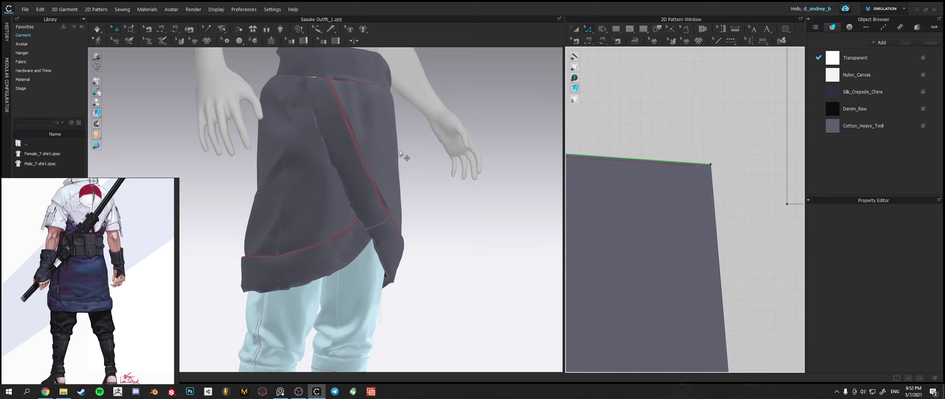
{"action": "scroll", "coordinate": [654, 205], "scroll_direction": "down", "scroll_amount": 5}
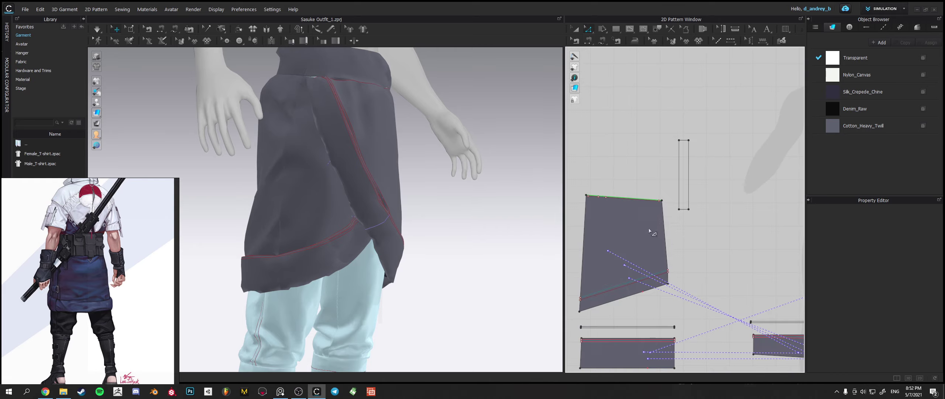
{"action": "key", "text": "space"}
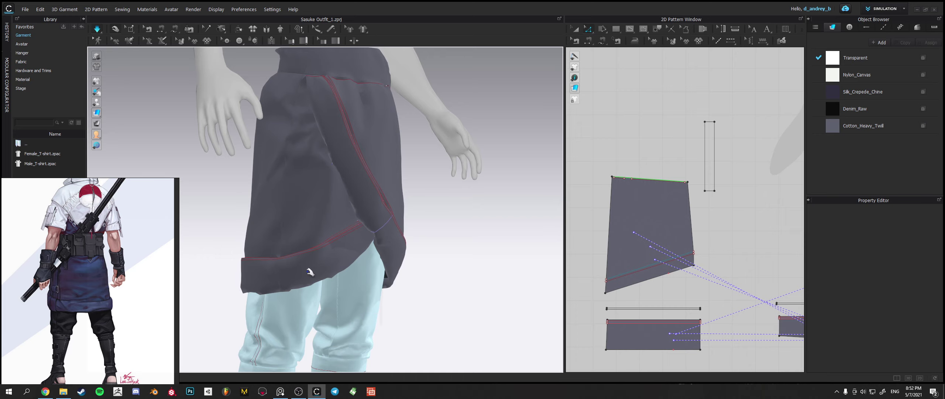
{"action": "scroll", "coordinate": [265, 266], "scroll_direction": "up", "scroll_amount": 3}
{"action": "left_click", "coordinate": [266, 267]}
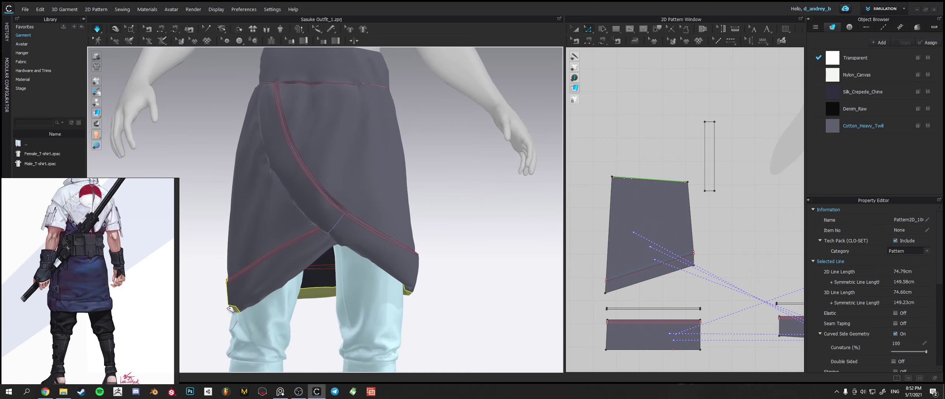
{"action": "right_click_drag", "start_coordinate": [374, 281], "coordinate": [491, 293]}
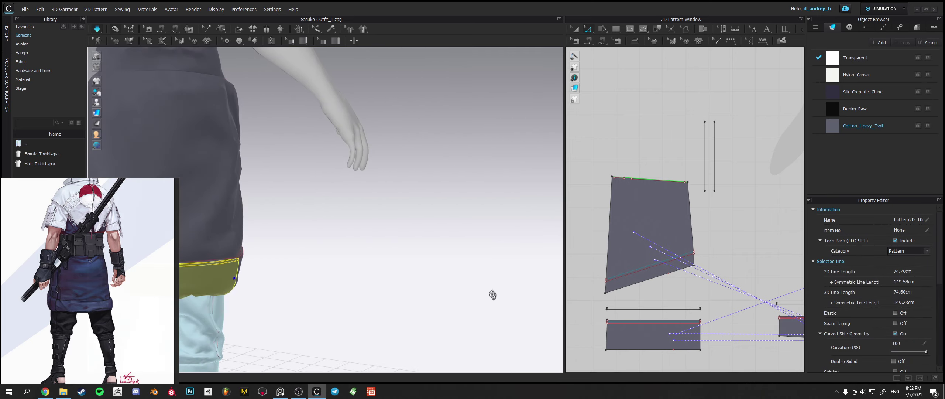
{"action": "right_click_drag", "start_coordinate": [313, 231], "coordinate": [561, 186]}
{"action": "left_click", "coordinate": [350, 174]}
{"action": "left_click", "coordinate": [469, 158]}
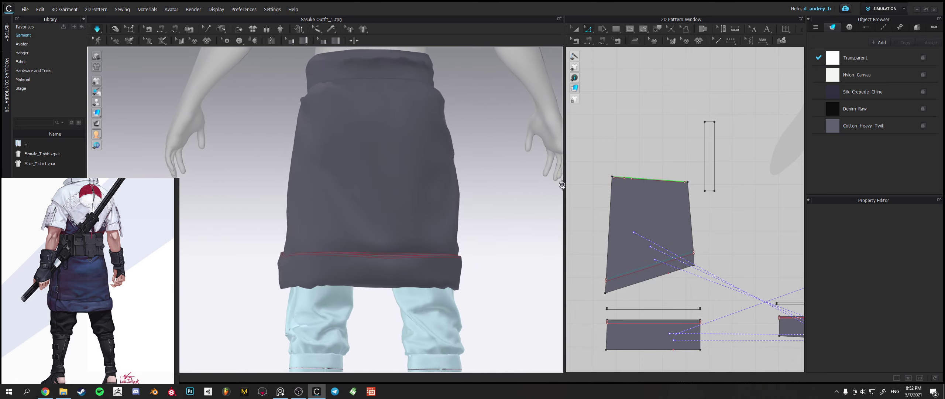
Tug the side of the back waistband into place to smooth its fit during simulation.
{"action": "scroll", "coordinate": [410, 214], "scroll_direction": "up", "scroll_amount": 1}
{"action": "right_click_drag", "start_coordinate": [413, 214], "coordinate": [395, 124]}
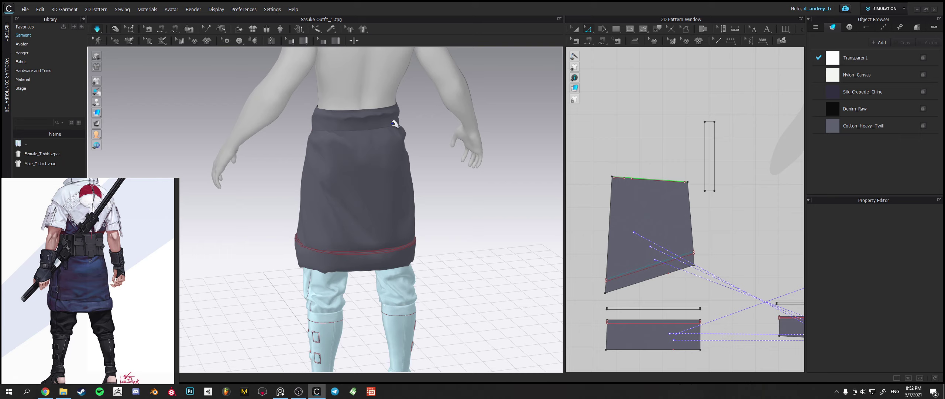
{"action": "left_click", "coordinate": [389, 128]}
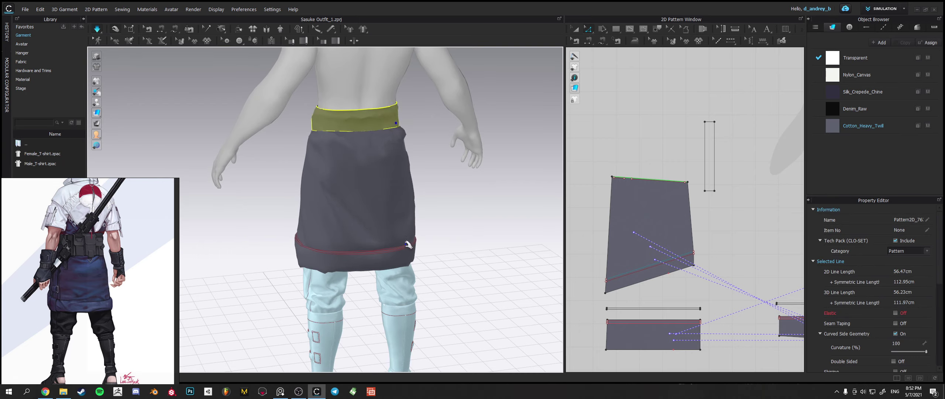
Pull the back hem band downward at both sides and the middle to straighten the back panel's folds during simulation.
{"action": "right_click_drag", "start_coordinate": [415, 258], "coordinate": [416, 301]}
{"action": "left_click", "coordinate": [415, 301]}
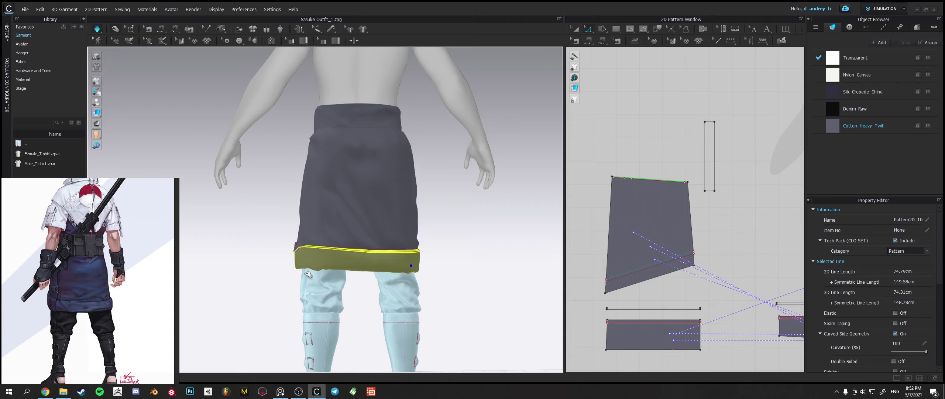
{"action": "left_click_drag", "start_coordinate": [307, 274], "coordinate": [305, 291]}
{"action": "left_click_drag", "start_coordinate": [409, 262], "coordinate": [412, 283]}
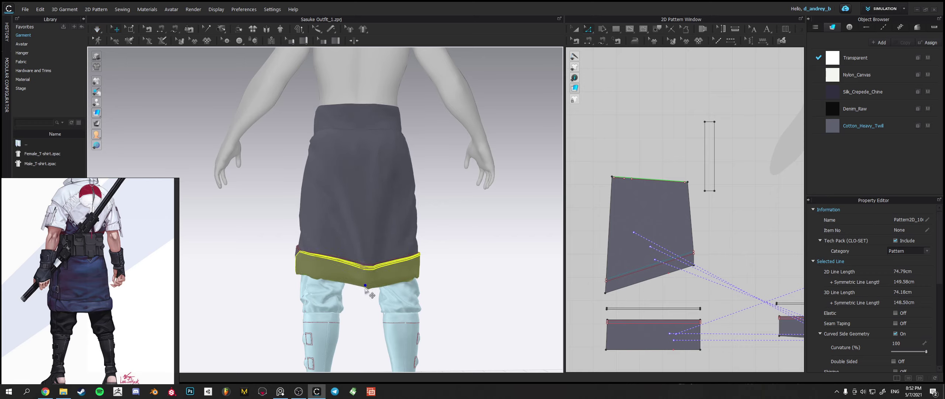
Freeze the back waistband in place on the avatar.
{"action": "mouse_move", "coordinate": [362, 144]}
{"action": "right_mouse_down"}
{"action": "mouse_move", "coordinate": [449, 154]}
{"action": "mouse_move", "coordinate": [363, 144]}
{"action": "right_mouse_up"}
{"action": "left_click", "coordinate": [357, 112]}
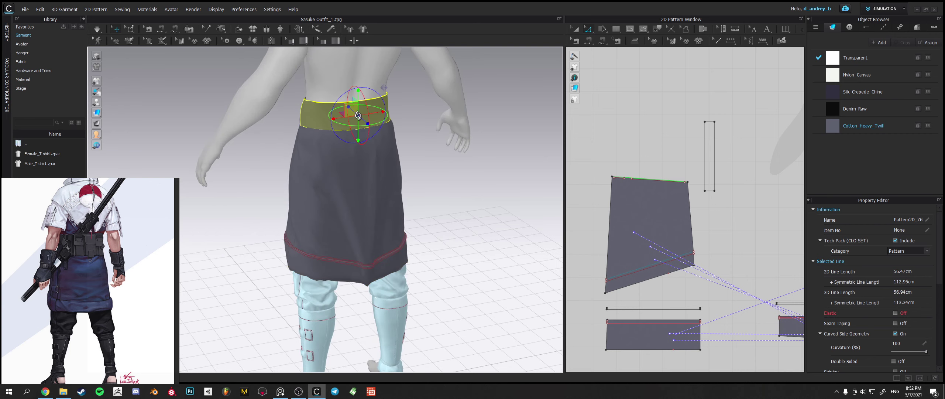
{"action": "right_click", "coordinate": [358, 116]}
{"action": "left_click", "coordinate": [378, 172]}
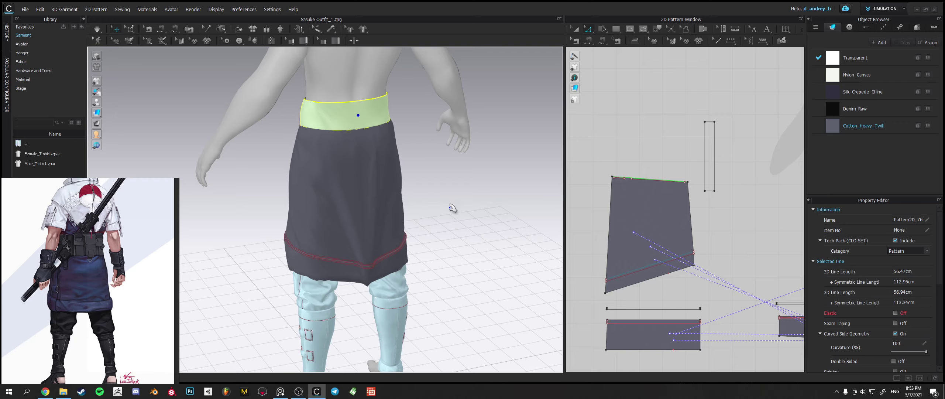
Run the simulation and tug the lower back panel sideways to settle its drape beneath the waistband.
{"action": "key", "text": "8"}
{"action": "key", "text": "space"}
{"action": "right_click_drag", "start_coordinate": [433, 232], "coordinate": [406, 242]}
{"action": "left_click_drag", "start_coordinate": [353, 225], "coordinate": [429, 209]}
{"action": "left_click", "coordinate": [430, 213]}
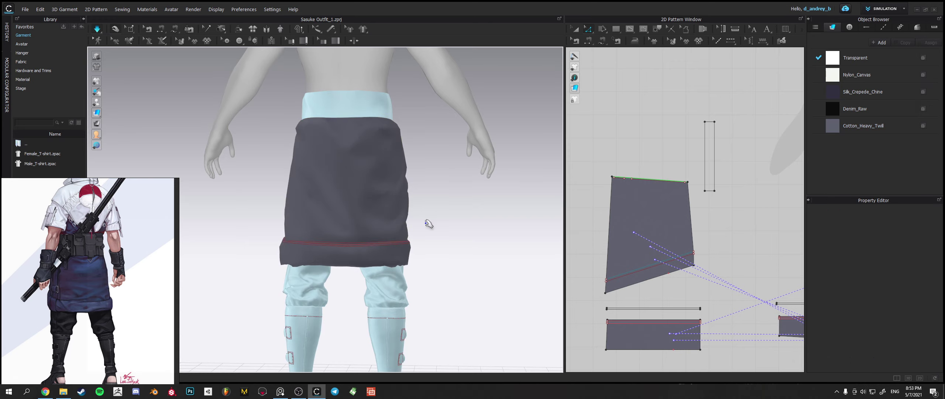
Freeze the front waistband in place on the avatar.
{"action": "right_click_drag", "start_coordinate": [441, 257], "coordinate": [443, 215]}
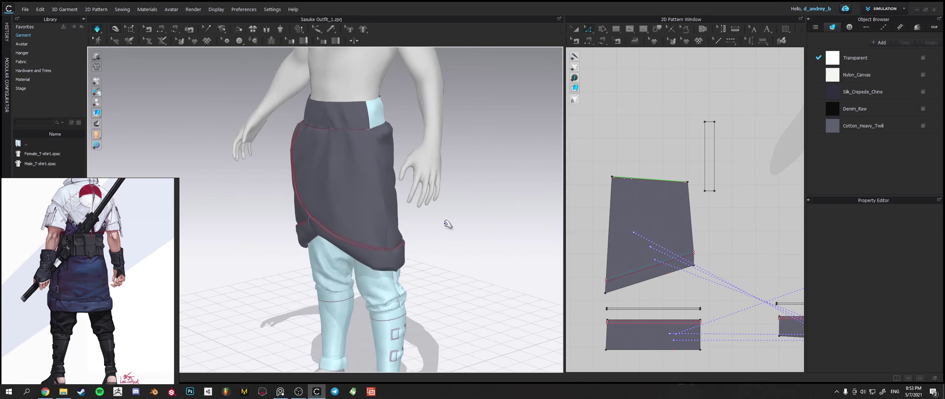
{"action": "key", "text": "2"}
{"action": "left_click", "coordinate": [360, 111]}
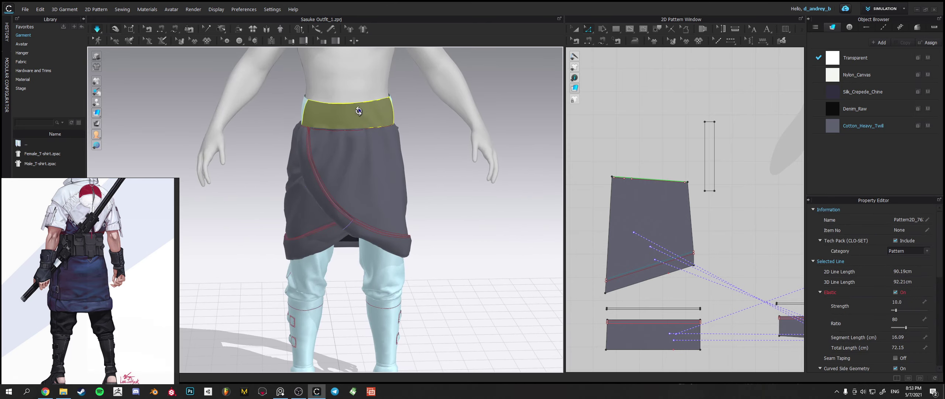
{"action": "right_click", "coordinate": [357, 106]}
{"action": "left_click", "coordinate": [382, 172]}
{"action": "left_click", "coordinate": [424, 175]}
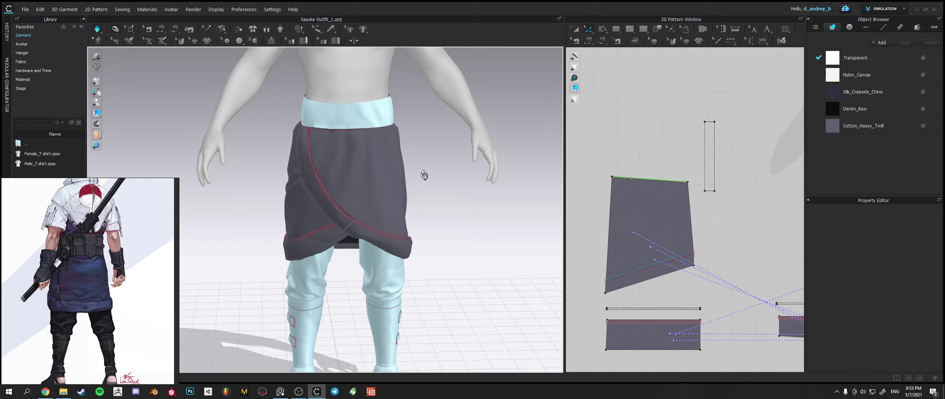
Select the front and back skirt panels together with their hem bands and freeze them.
{"action": "right_click_drag", "start_coordinate": [424, 176], "coordinate": [370, 198]}
{"action": "left_click", "coordinate": [351, 195]}
{"action": "left_click", "coordinate": [325, 229], "text": "shift"}
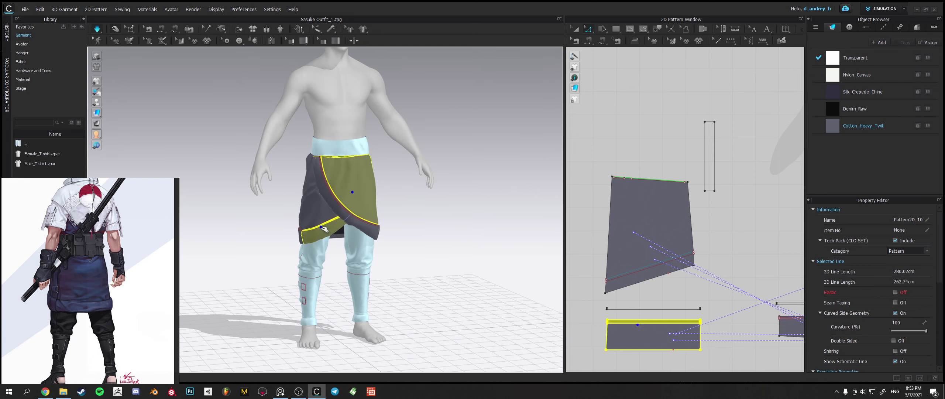
{"action": "left_click", "coordinate": [320, 218], "text": "shift"}
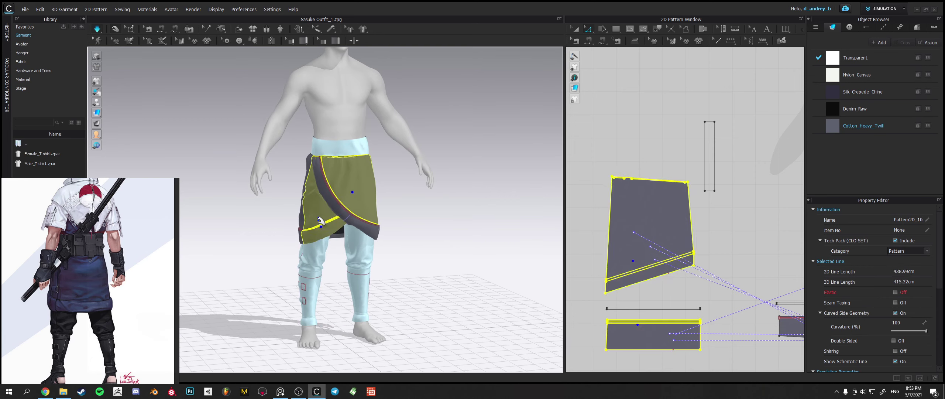
{"action": "left_click", "coordinate": [363, 231], "text": "shift"}
{"action": "right_click_drag", "start_coordinate": [340, 240], "coordinate": [414, 231]}
{"action": "left_click", "coordinate": [364, 225], "text": "shift"}
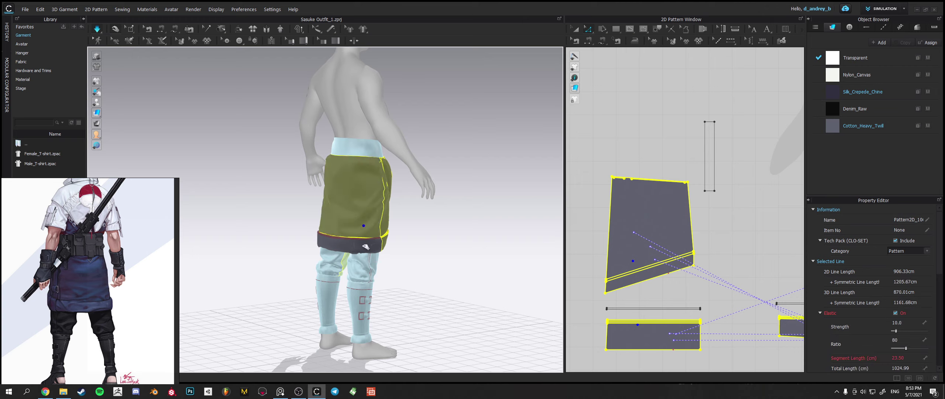
{"action": "right_click_drag", "start_coordinate": [365, 247], "coordinate": [428, 229]}
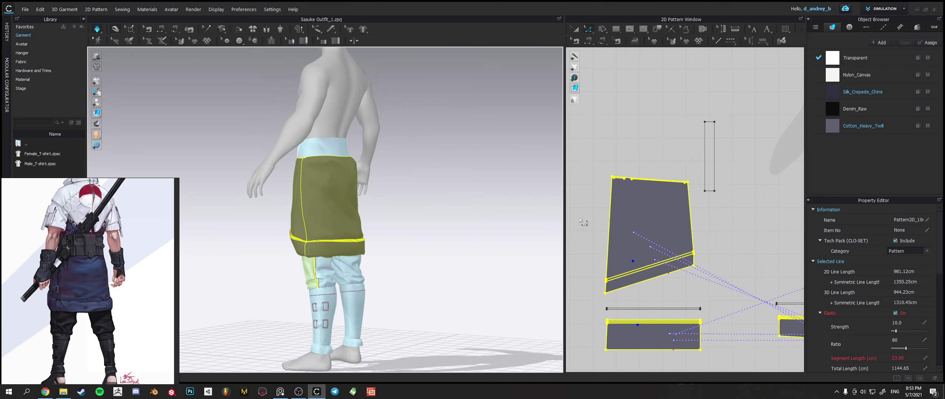
{"action": "right_click", "coordinate": [327, 202]}
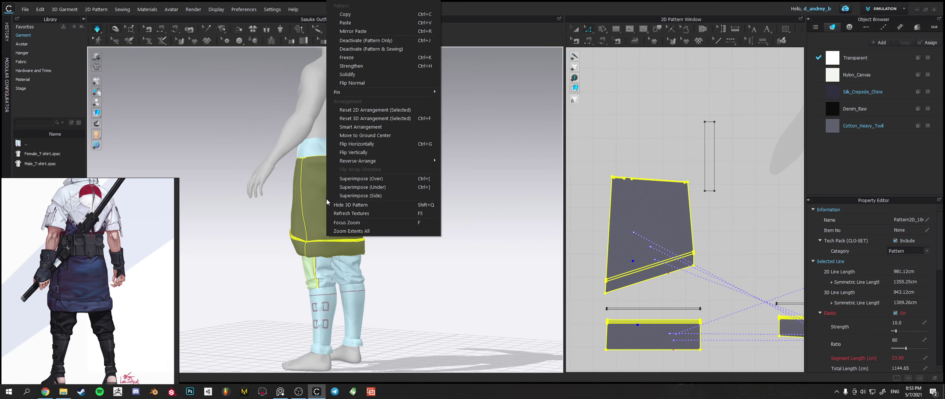
{"action": "left_click", "coordinate": [350, 58]}
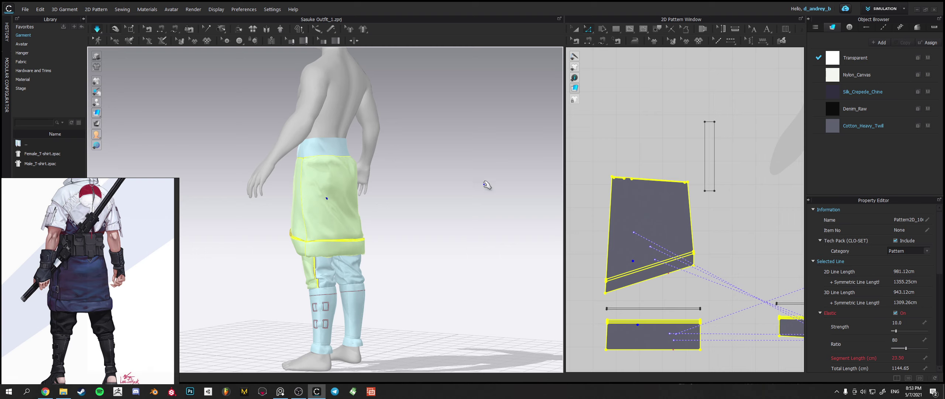
With the simulation stopped, unfreeze all the skirt and waistband pieces and freeze them again.
{"action": "scroll", "coordinate": [648, 207], "scroll_direction": "down", "scroll_amount": 5}
{"action": "left_click", "coordinate": [663, 196]}
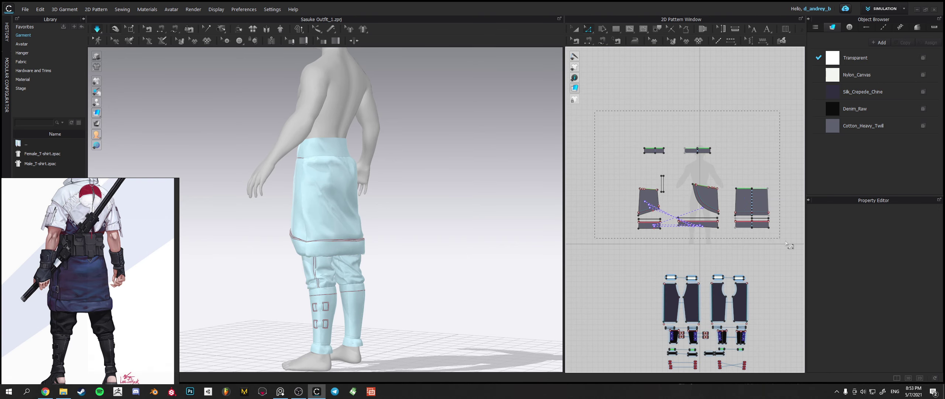
{"action": "left_click_drag", "start_coordinate": [787, 244], "coordinate": [786, 244]}
{"action": "right_click", "coordinate": [330, 196]}
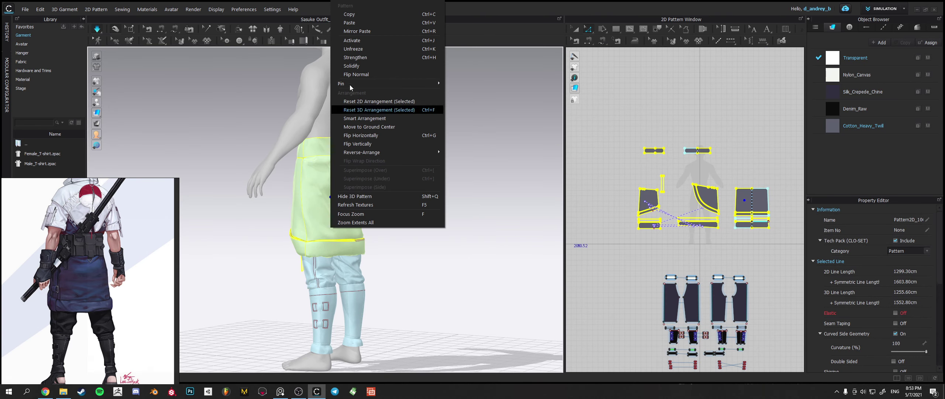
{"action": "left_click", "coordinate": [499, 18]}
{"action": "key", "text": "space"}
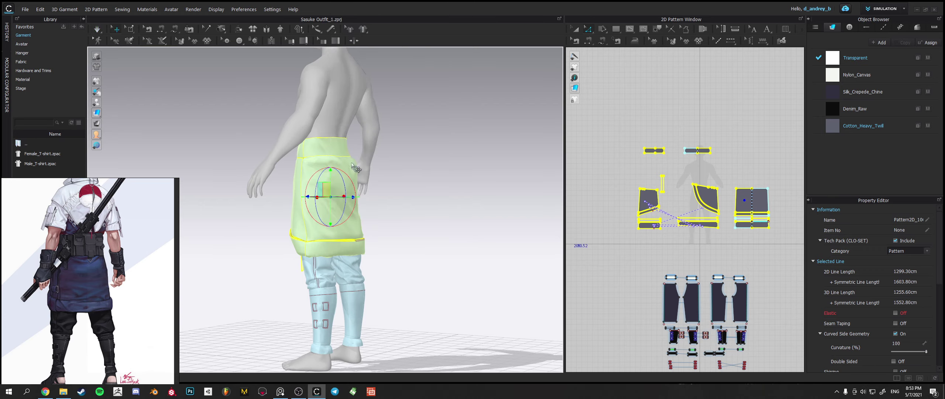
{"action": "right_click", "coordinate": [351, 163]}
{"action": "left_click", "coordinate": [369, 212]}
{"action": "right_click", "coordinate": [345, 198]}
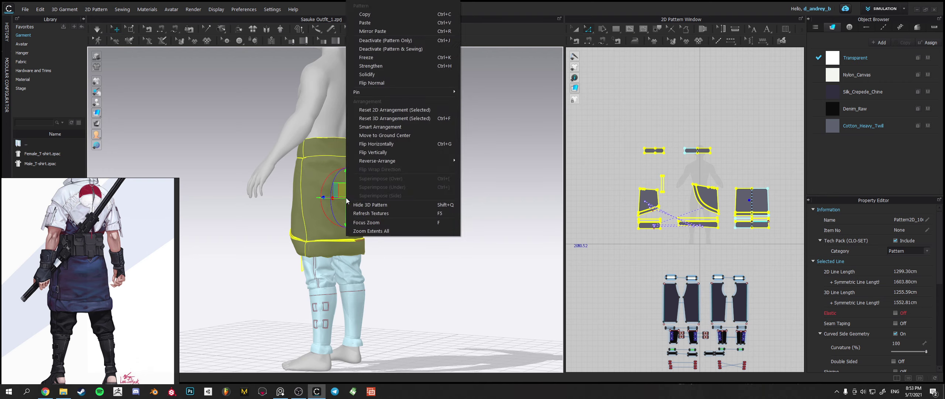
{"action": "left_click", "coordinate": [371, 58]}
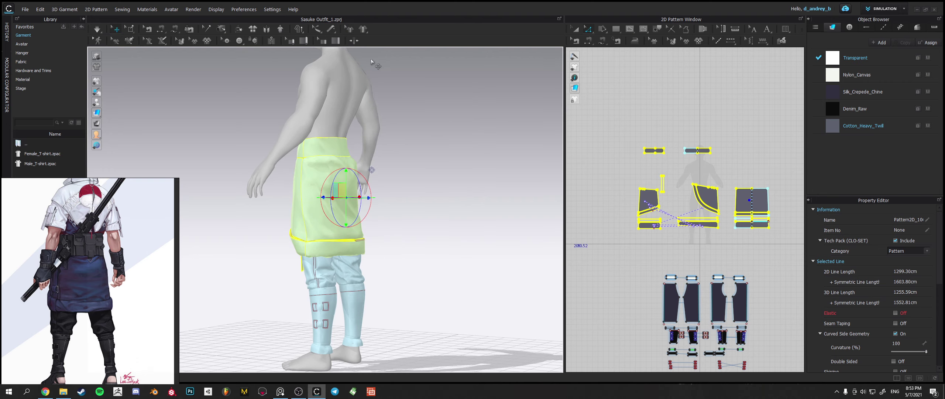
Delete the loose narrow strip piece hanging by the avatar's leg below the skirt.
{"action": "right_click_drag", "start_coordinate": [410, 148], "coordinate": [464, 198]}
{"action": "left_click", "coordinate": [463, 199]}
{"action": "mouse_move", "coordinate": [430, 244]}
{"action": "right_mouse_down"}
{"action": "mouse_move", "coordinate": [460, 227]}
{"action": "mouse_move", "coordinate": [462, 173]}
{"action": "mouse_move", "coordinate": [462, 240]}
{"action": "mouse_move", "coordinate": [512, 183]}
{"action": "mouse_move", "coordinate": [466, 236]}
{"action": "mouse_move", "coordinate": [428, 258]}
{"action": "right_mouse_up"}
{"action": "left_click", "coordinate": [350, 263]}
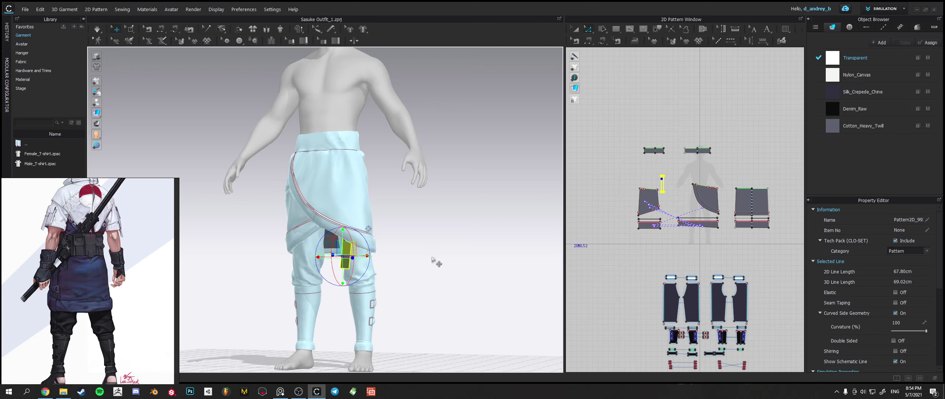
{"action": "key", "text": "space"}
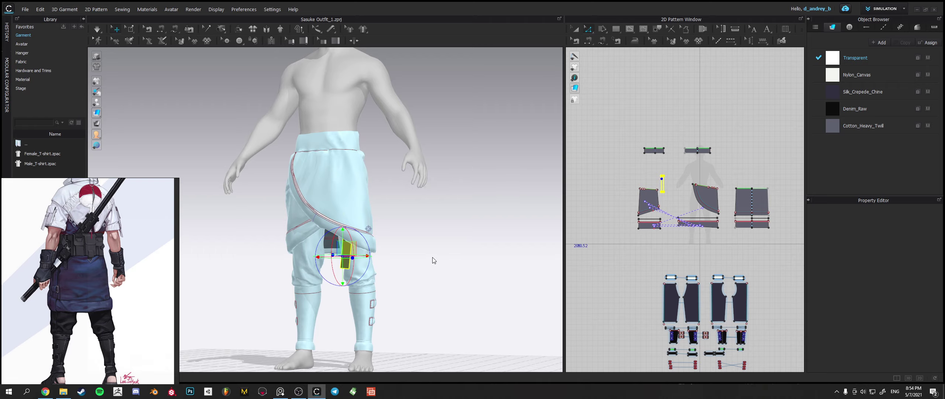
{"action": "left_click", "coordinate": [434, 260]}
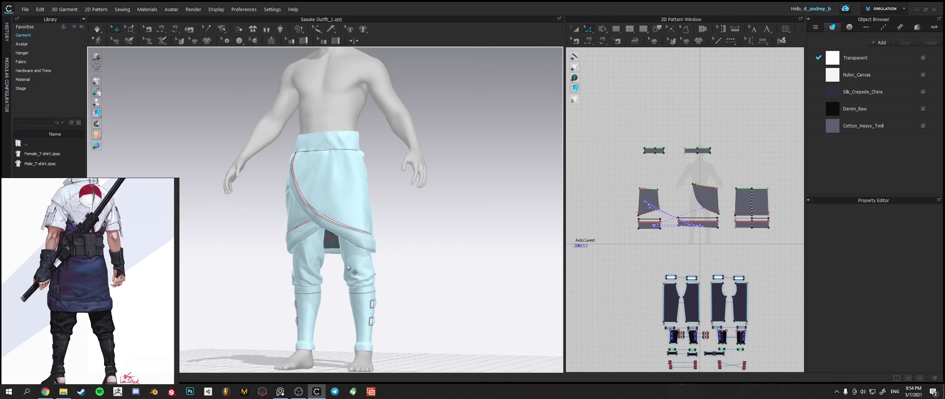
Unfreeze the skirt panels and hem bands after checking the skirt's back in the reference image.
{"action": "scroll", "coordinate": [97, 282], "scroll_direction": "down", "scroll_amount": 2}
{"action": "middle_click_drag", "start_coordinate": [97, 282], "coordinate": [124, 285]}
{"action": "scroll", "coordinate": [125, 286], "scroll_direction": "up", "scroll_amount": 4}
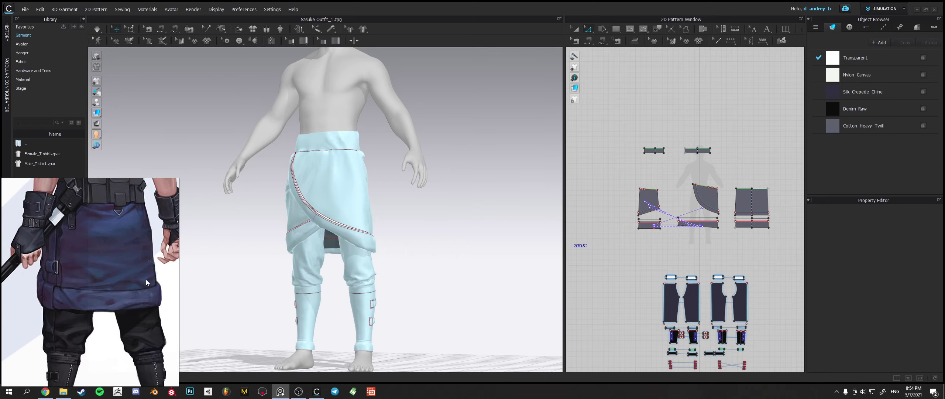
{"action": "right_click_drag", "start_coordinate": [382, 264], "coordinate": [352, 258]}
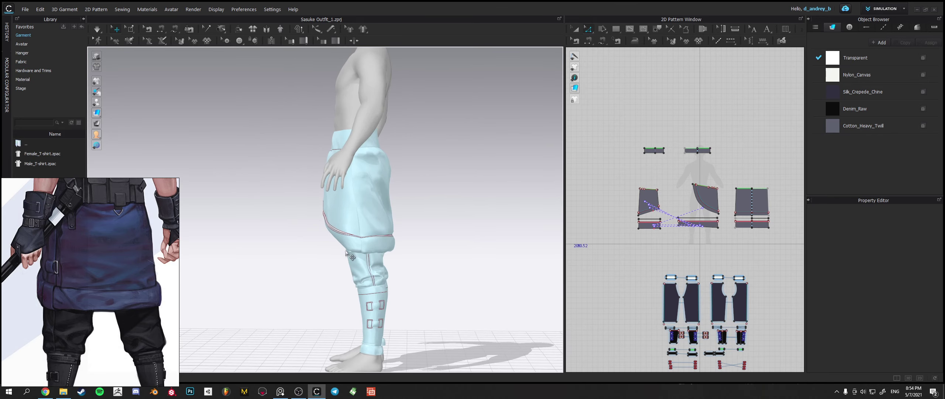
{"action": "left_click", "coordinate": [369, 249]}
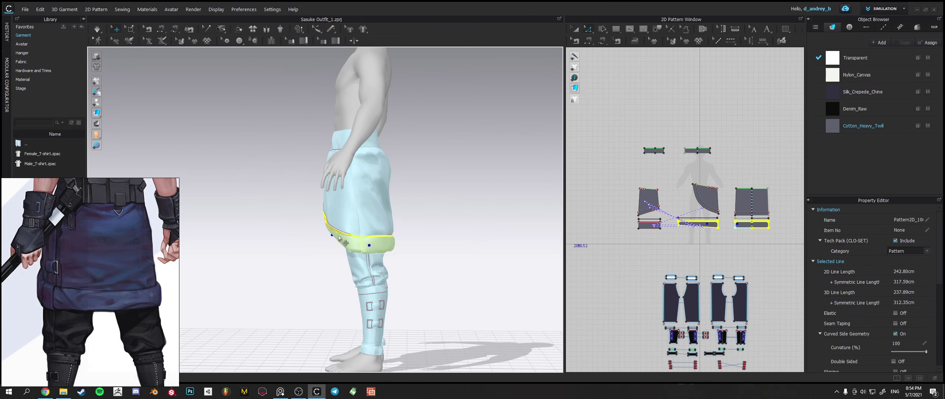
{"action": "left_click_drag", "start_coordinate": [624, 173], "coordinate": [771, 242]}
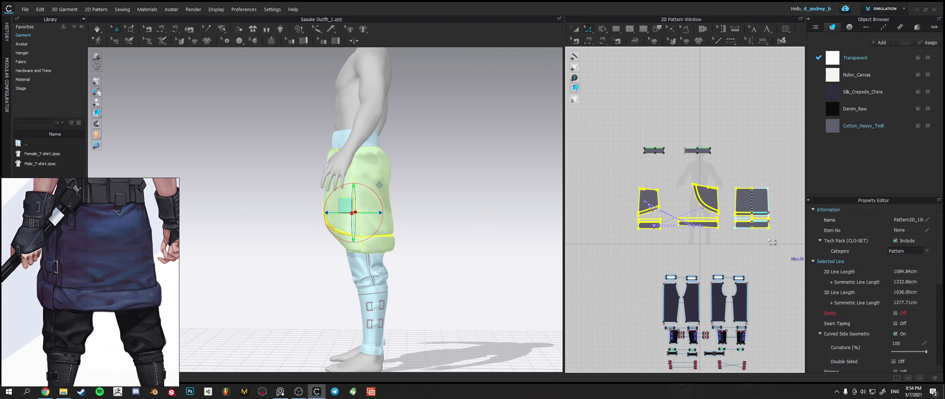
{"action": "right_click", "coordinate": [377, 165]}
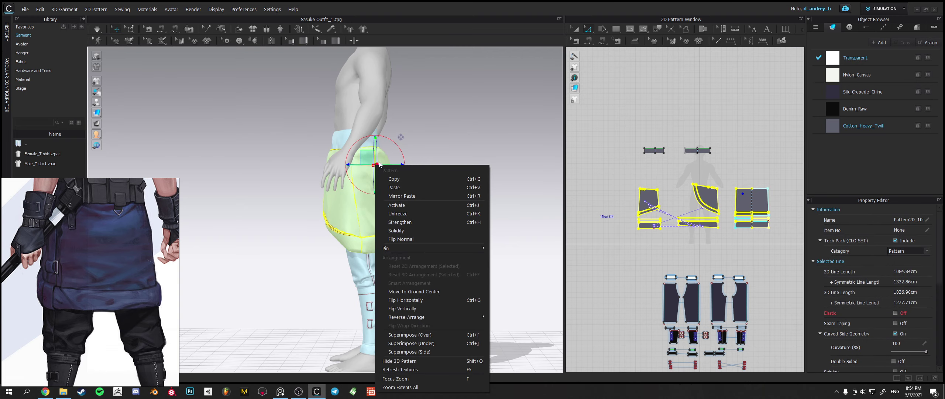
{"action": "left_click", "coordinate": [402, 214]}
{"action": "right_click_drag", "start_coordinate": [411, 219], "coordinate": [402, 245]}
{"action": "left_click", "coordinate": [474, 222]}
Examine the skirt's back, side buckle and hem band in the reference image and compare them with the garment's side.
{"action": "scroll", "coordinate": [359, 238], "scroll_direction": "up", "scroll_amount": 2}
{"action": "scroll", "coordinate": [91, 279], "scroll_direction": "up", "scroll_amount": 1}
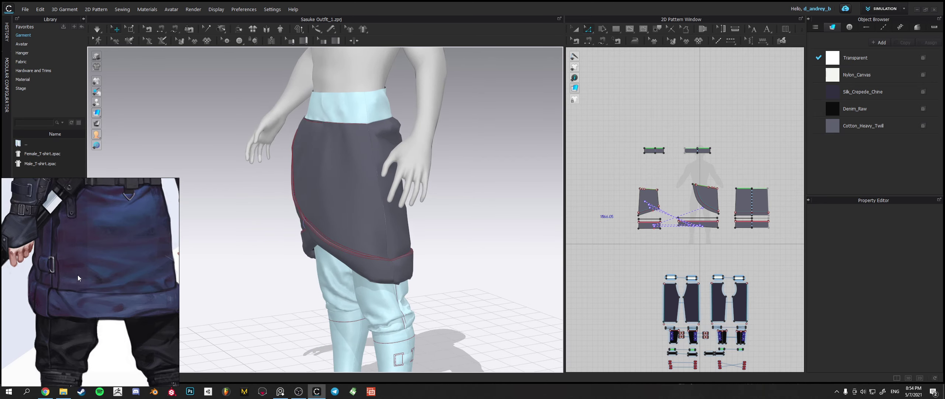
{"action": "middle_click_drag", "start_coordinate": [77, 272], "coordinate": [125, 319]}
{"action": "scroll", "coordinate": [126, 316], "scroll_direction": "down", "scroll_amount": 1}
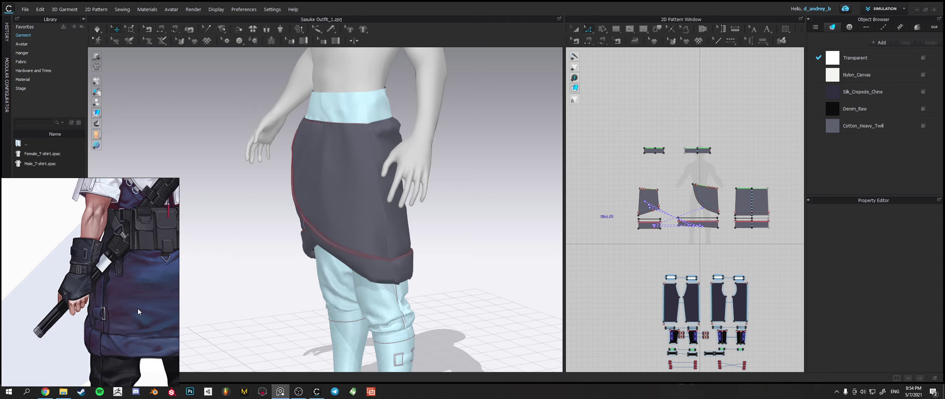
{"action": "scroll", "coordinate": [138, 309], "scroll_direction": "down", "scroll_amount": 2}
{"action": "scroll", "coordinate": [122, 299], "scroll_direction": "up", "scroll_amount": 4}
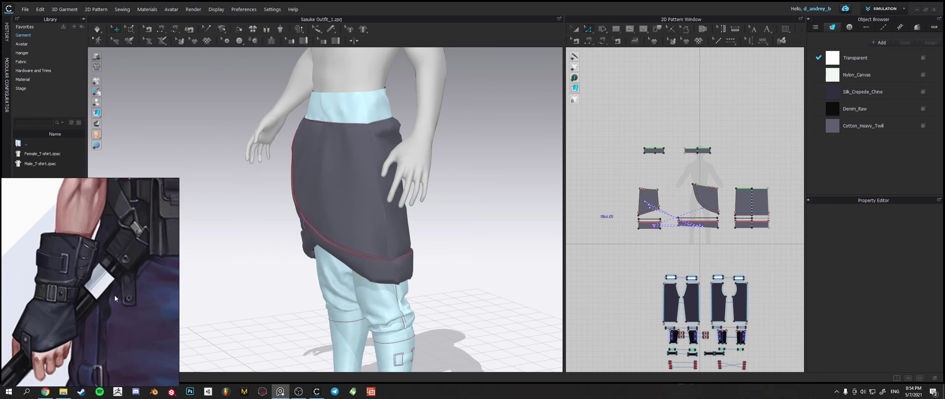
{"action": "scroll", "coordinate": [117, 300], "scroll_direction": "down", "scroll_amount": 2}
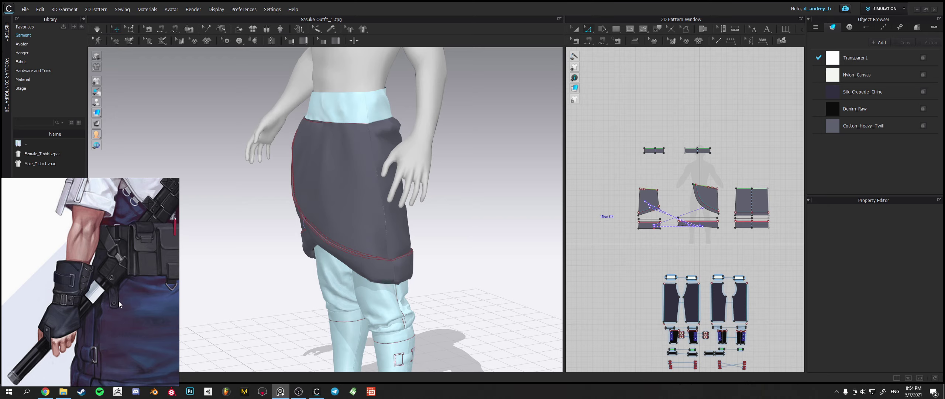
{"action": "scroll", "coordinate": [119, 302], "scroll_direction": "up", "scroll_amount": 1}
{"action": "scroll", "coordinate": [120, 301], "scroll_direction": "down", "scroll_amount": 3}
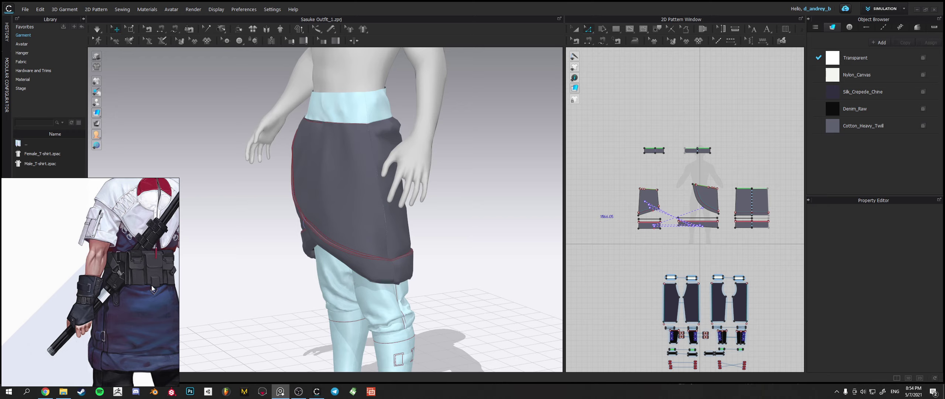
{"action": "right_click_drag", "start_coordinate": [154, 314], "coordinate": [131, 277]}
{"action": "right_click_drag", "start_coordinate": [461, 297], "coordinate": [422, 289]}
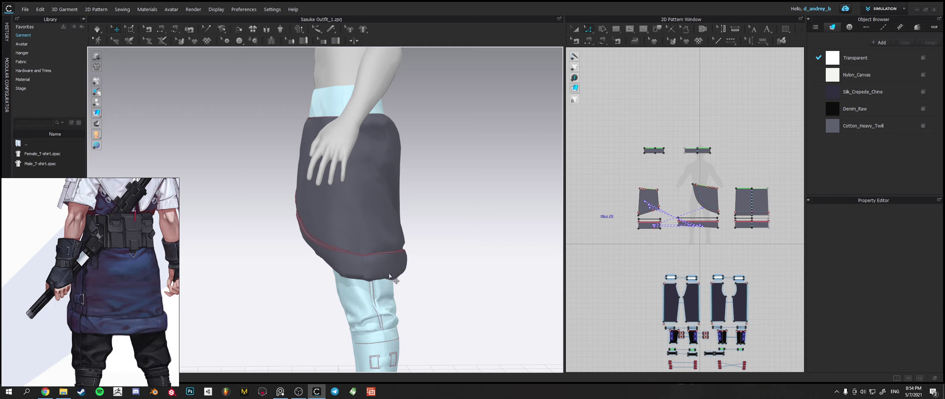
Draw a short internal line about 5.17 cm long along the front hem band's upper edge, ending at its side corner.
{"action": "right_click_drag", "start_coordinate": [386, 286], "coordinate": [361, 269]}
{"action": "scroll", "coordinate": [361, 269], "scroll_direction": "up", "scroll_amount": 3}
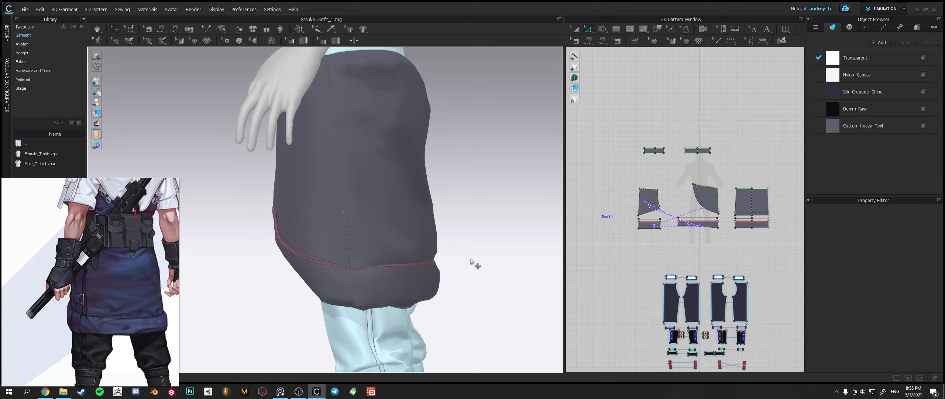
{"action": "scroll", "coordinate": [708, 221], "scroll_direction": "up", "scroll_amount": 4}
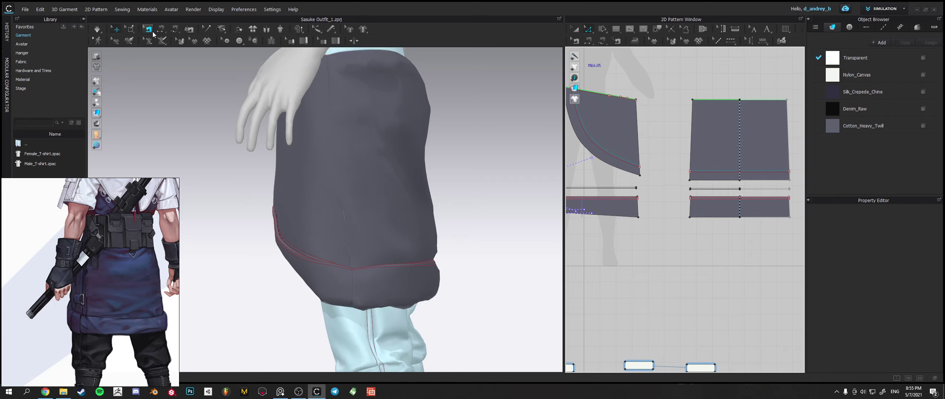
{"action": "left_click", "coordinate": [630, 30]}
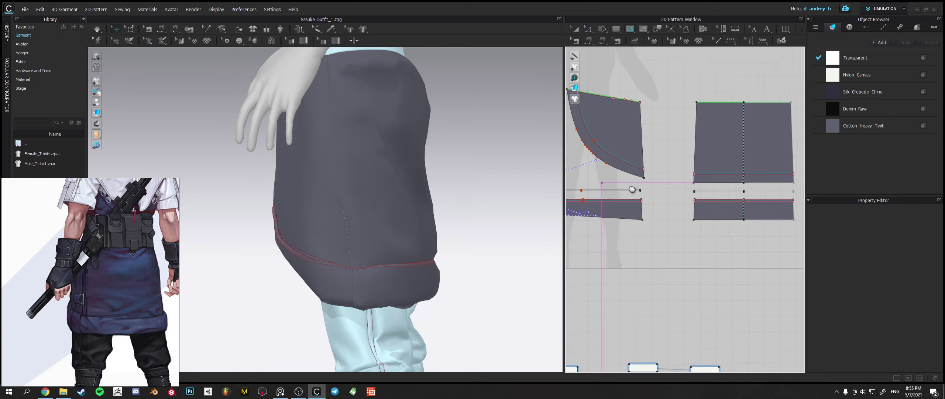
{"action": "middle_click_drag", "start_coordinate": [633, 190], "coordinate": [712, 201]}
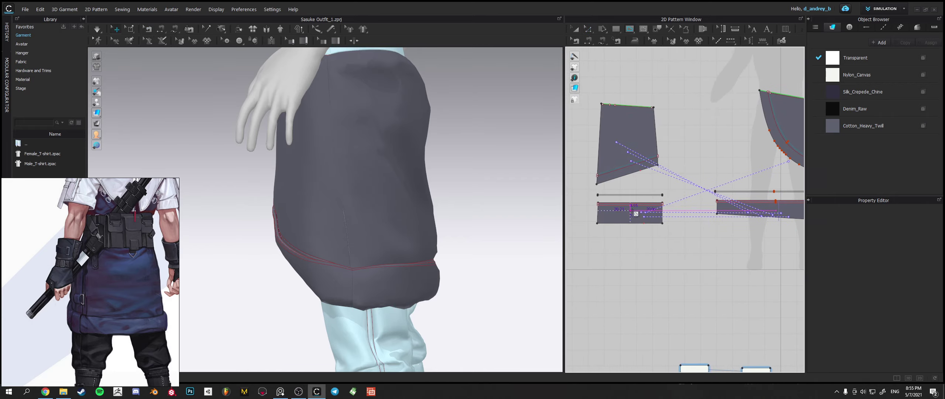
{"action": "scroll", "coordinate": [591, 232], "scroll_direction": "up", "scroll_amount": 2}
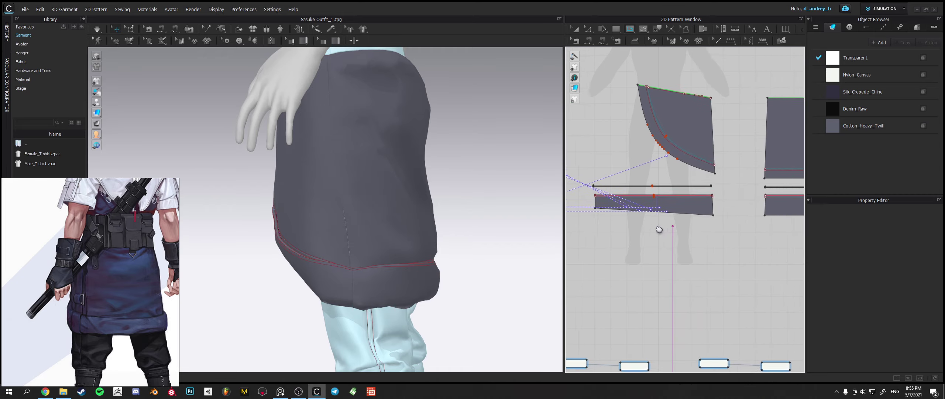
{"action": "scroll", "coordinate": [665, 221], "scroll_direction": "up", "scroll_amount": 2}
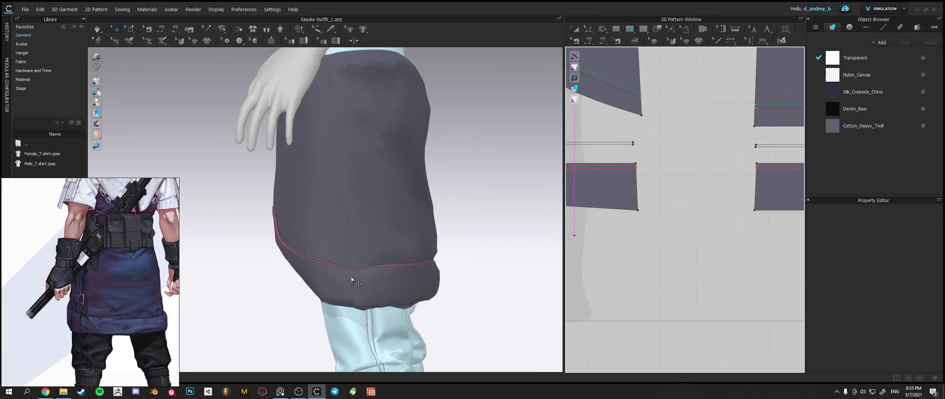
{"action": "scroll", "coordinate": [646, 221], "scroll_direction": "up", "scroll_amount": 2}
{"action": "middle_click_drag", "start_coordinate": [631, 222], "coordinate": [681, 274]}
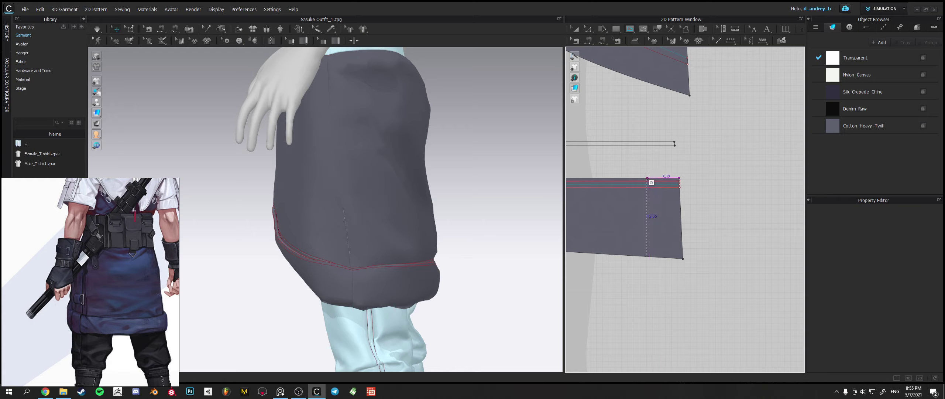
{"action": "left_click", "coordinate": [647, 178]}
{"action": "left_click", "coordinate": [680, 178]}
{"action": "key", "text": "Return"}
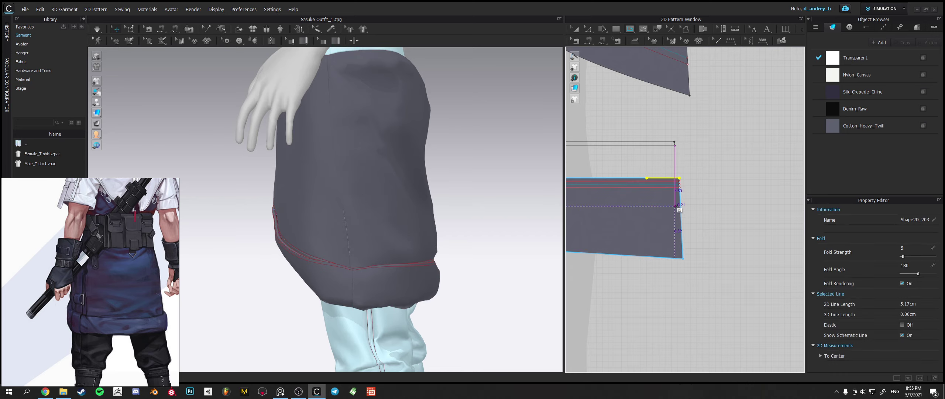
Remove the short internal line from the front hem band.
{"action": "middle_click_drag", "start_coordinate": [758, 219], "coordinate": [744, 203]}
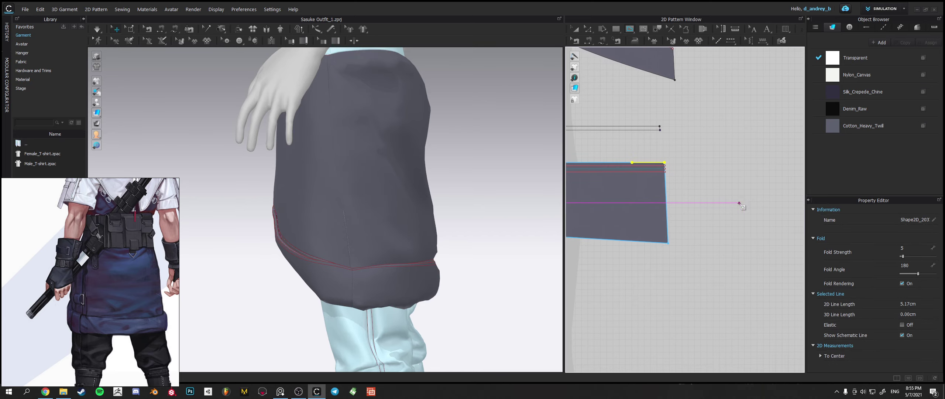
{"action": "scroll", "coordinate": [737, 205], "scroll_direction": "down", "scroll_amount": 6}
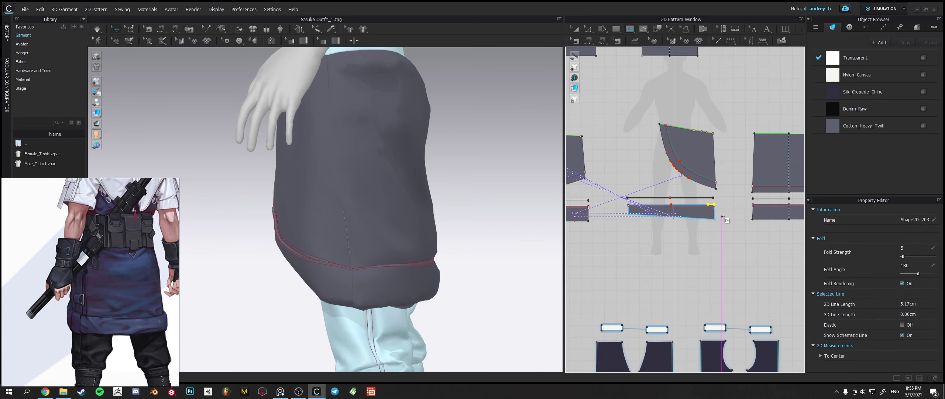
{"action": "scroll", "coordinate": [722, 217], "scroll_direction": "up", "scroll_amount": 4}
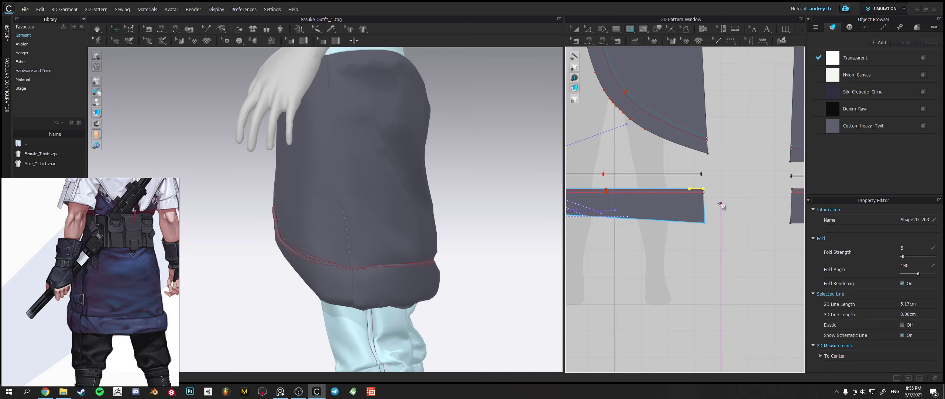
{"action": "key", "text": "space"}
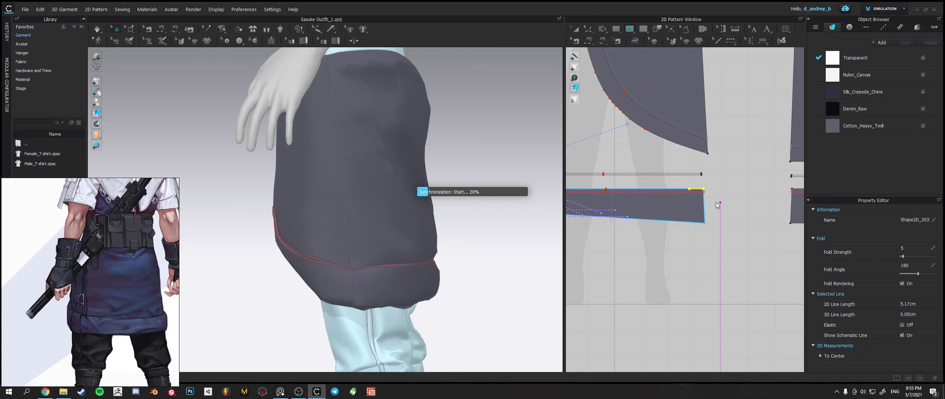
{"action": "left_click", "coordinate": [715, 203]}
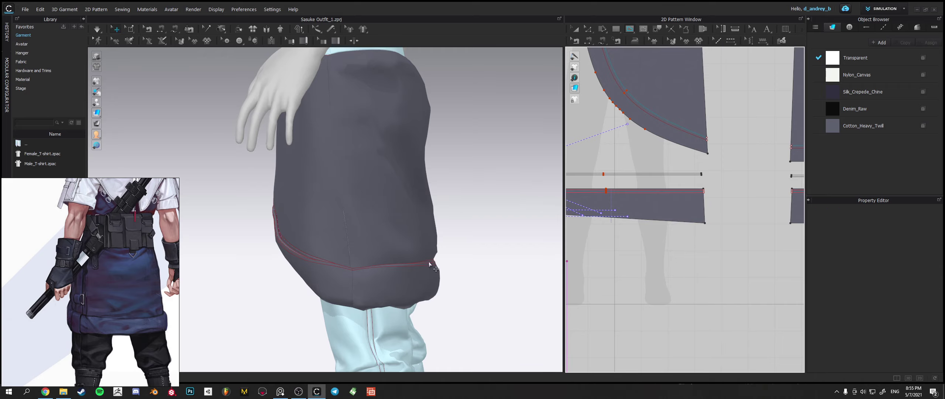
Draw an internal line about 35.17 cm long from the front skirt panel's lower side edge across to the back panel.
{"action": "mouse_move", "coordinate": [429, 262]}
{"action": "right_mouse_down"}
{"action": "mouse_move", "coordinate": [460, 263]}
{"action": "mouse_move", "coordinate": [412, 267]}
{"action": "right_mouse_up"}
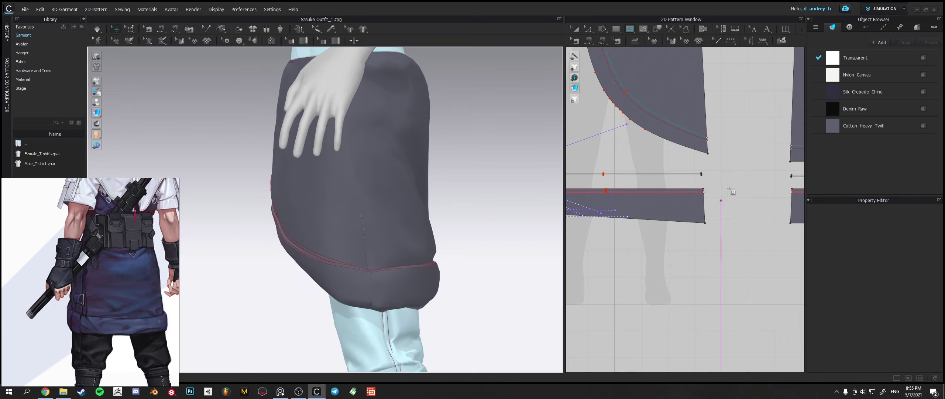
{"action": "middle_click_drag", "start_coordinate": [722, 163], "coordinate": [661, 218]}
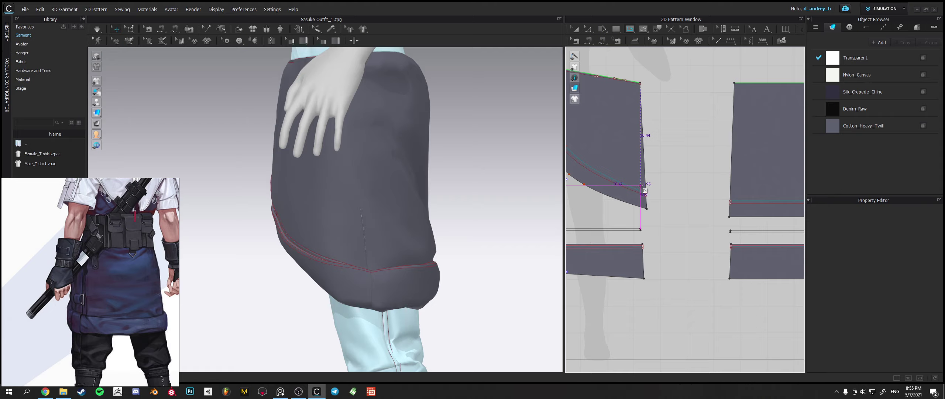
{"action": "double_click", "coordinate": [748, 194]}
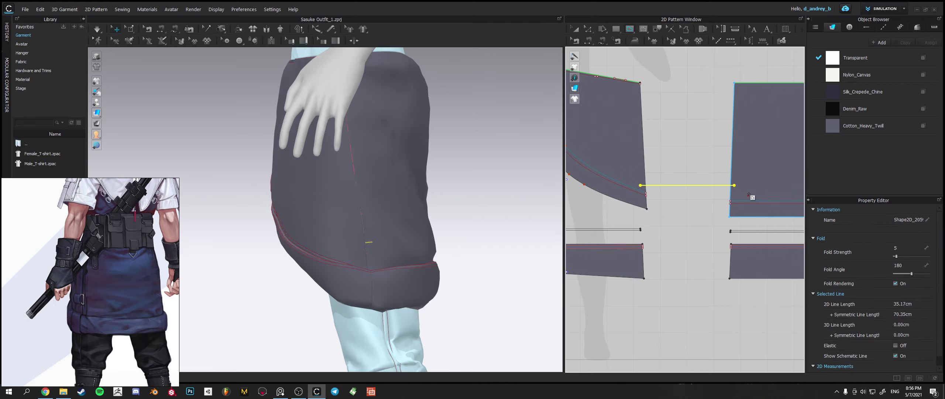
Move both endpoints of the connecting line slightly further inside the front and back skirt panels.
{"action": "scroll", "coordinate": [371, 245], "scroll_direction": "up", "scroll_amount": 5}
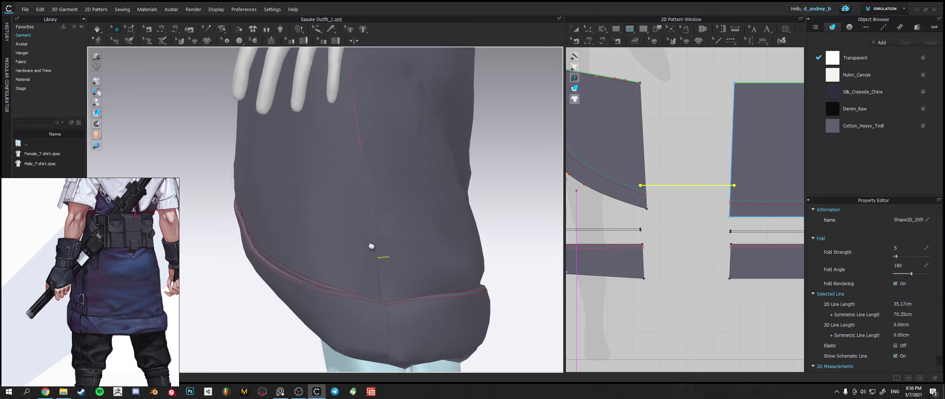
{"action": "mouse_move", "coordinate": [368, 241]}
{"action": "right_mouse_down"}
{"action": "mouse_move", "coordinate": [420, 239]}
{"action": "mouse_move", "coordinate": [367, 212]}
{"action": "mouse_move", "coordinate": [338, 222]}
{"action": "mouse_move", "coordinate": [363, 234]}
{"action": "right_mouse_up"}
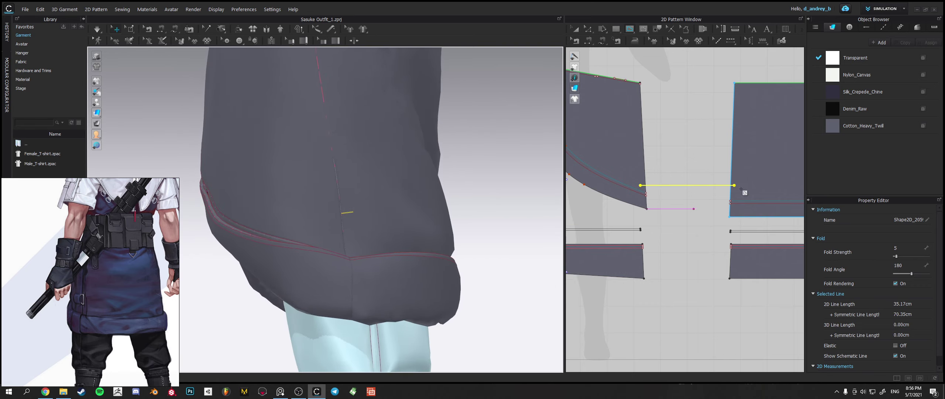
{"action": "left_click", "coordinate": [588, 29]}
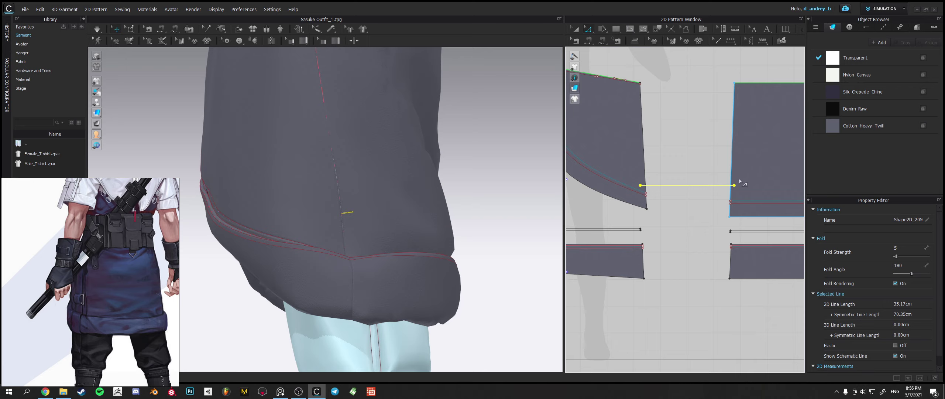
{"action": "key", "text": "Escape"}
{"action": "left_click", "coordinate": [735, 189]}
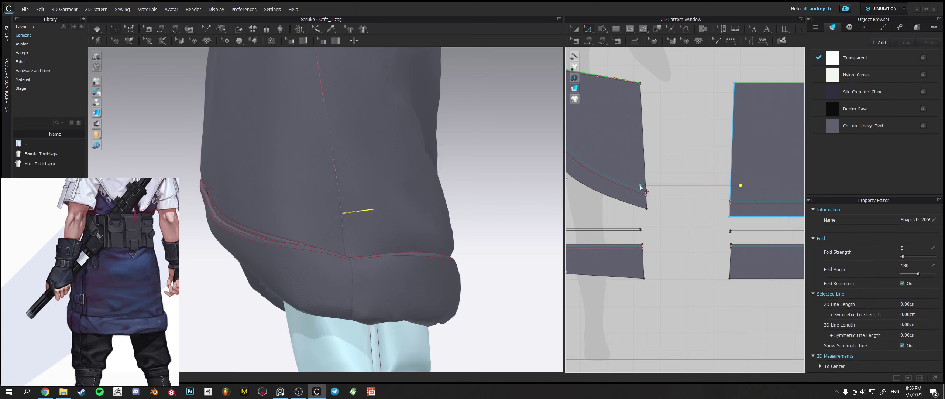
{"action": "left_click_drag", "start_coordinate": [640, 186], "coordinate": [636, 185]}
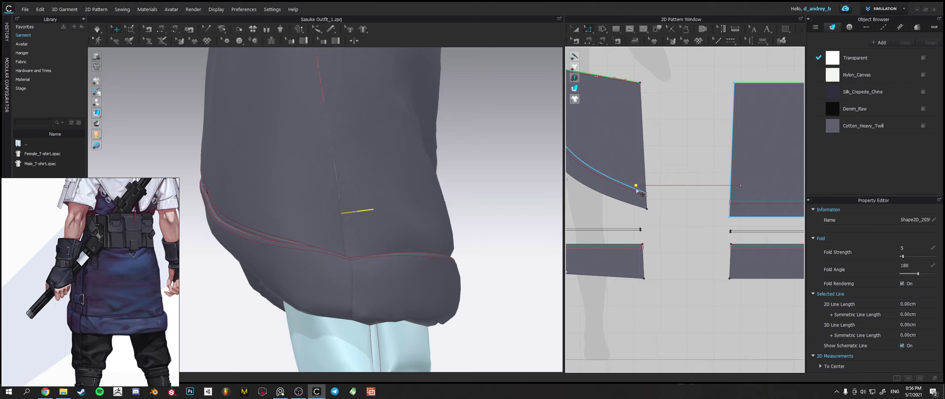
{"action": "left_click", "coordinate": [674, 205]}
{"action": "right_click_drag", "start_coordinate": [456, 223], "coordinate": [408, 255]}
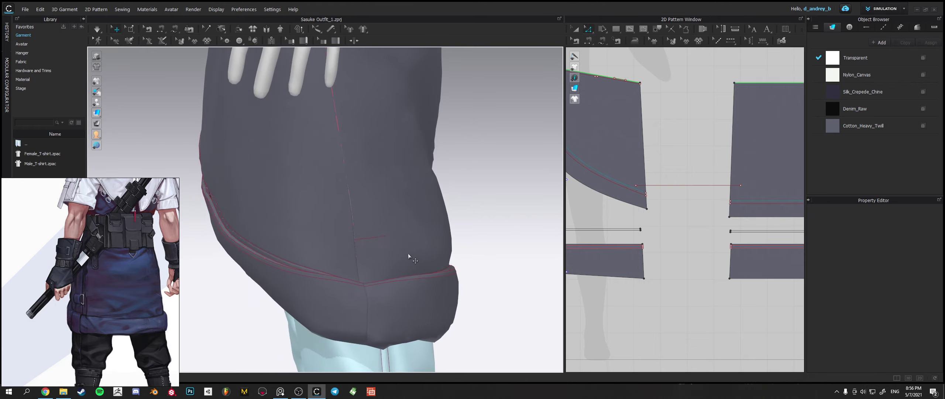
Delete the internal line connecting the front and back skirt panels, including its leftover endpoint.
{"action": "left_click", "coordinate": [675, 187]}
{"action": "left_click", "coordinate": [741, 185]}
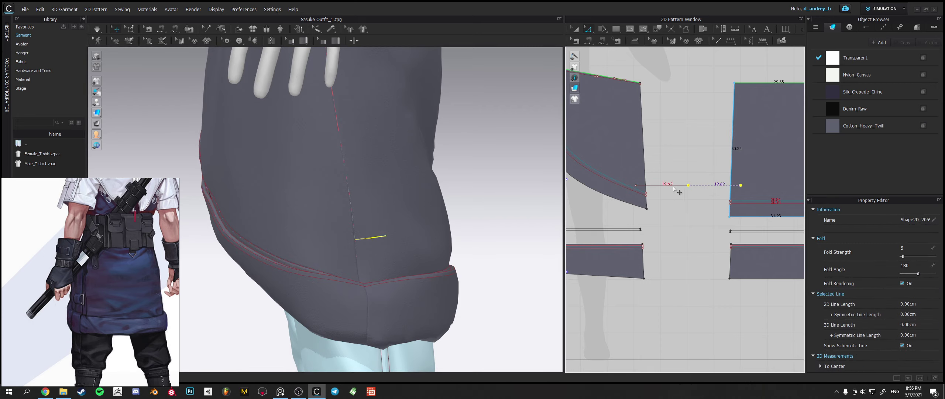
{"action": "left_click", "coordinate": [643, 187]}
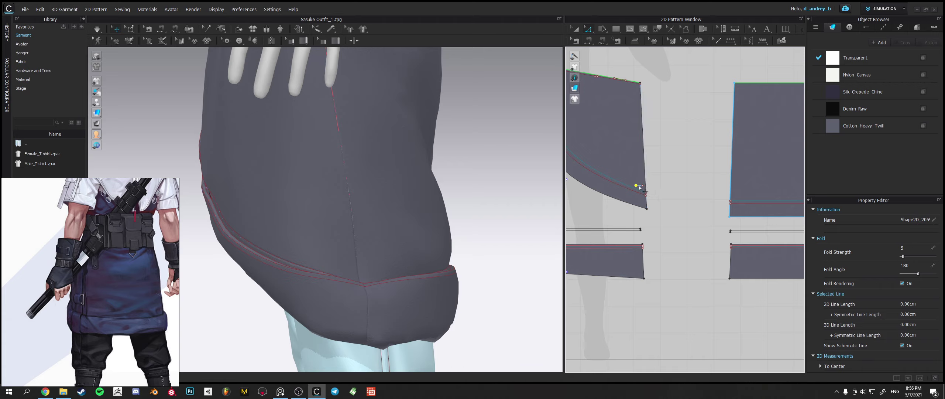
{"action": "left_click", "coordinate": [640, 188]}
{"action": "key", "text": "Delete"}
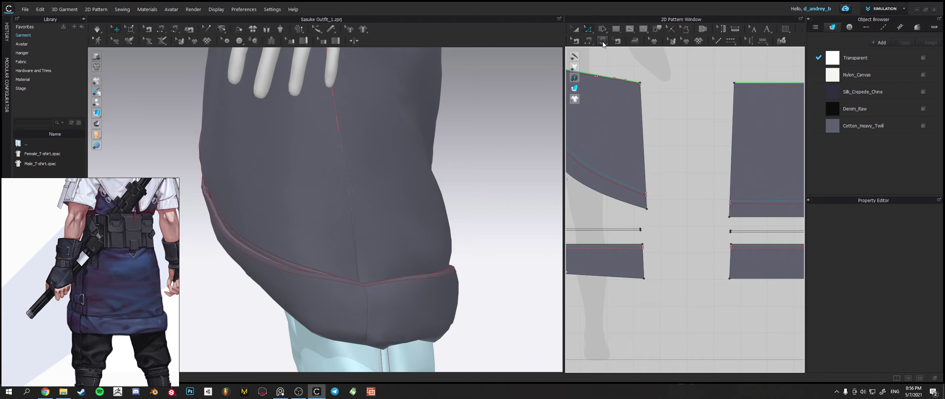
Draw an internal line about 5.84 cm long inside the front skirt panel near its lower side corner.
{"action": "left_click", "coordinate": [629, 29]}
{"action": "left_click", "coordinate": [630, 30]}
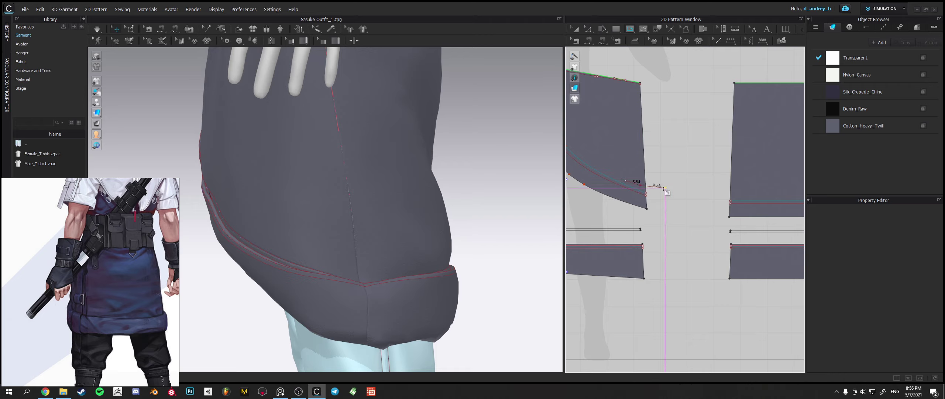
{"action": "key", "text": "Return"}
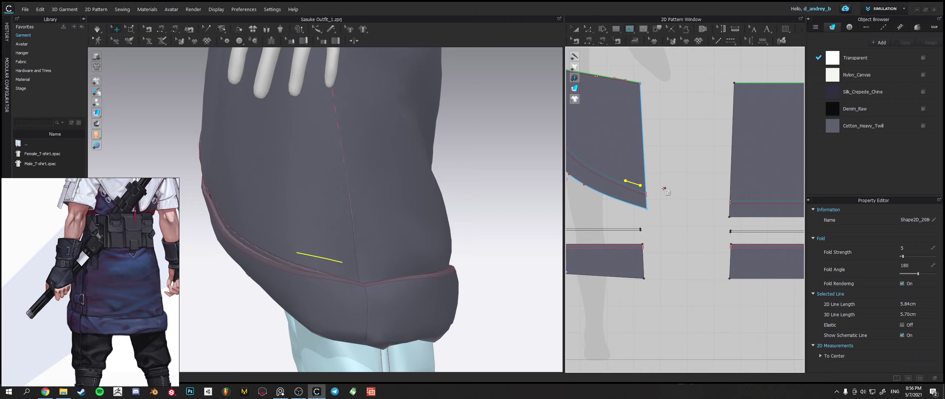
Stretch the short internal line to run from the front panel's side edge across to the back panel's lower side edge.
{"action": "left_click", "coordinate": [640, 185]}
{"action": "key", "text": "Escape"}
{"action": "key", "text": "z"}
{"action": "left_click_drag", "start_coordinate": [640, 185], "coordinate": [739, 195]}
{"action": "left_click", "coordinate": [656, 196]}
{"action": "left_click_drag", "start_coordinate": [640, 185], "coordinate": [737, 198]}
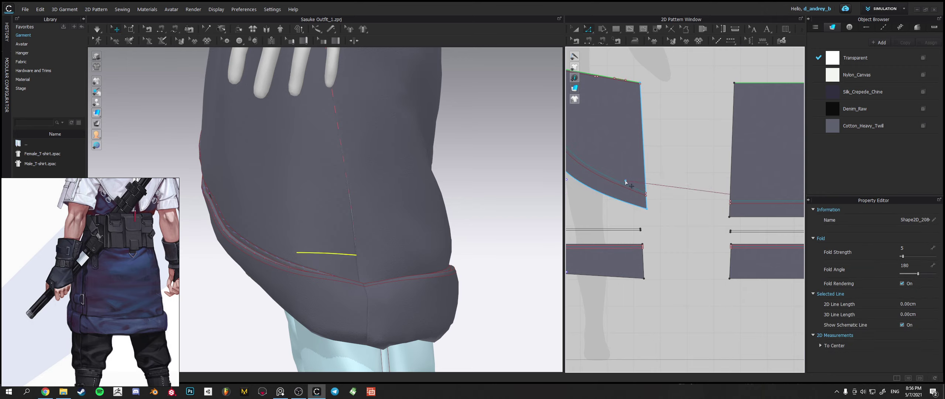
{"action": "left_click_drag", "start_coordinate": [626, 181], "coordinate": [640, 185]}
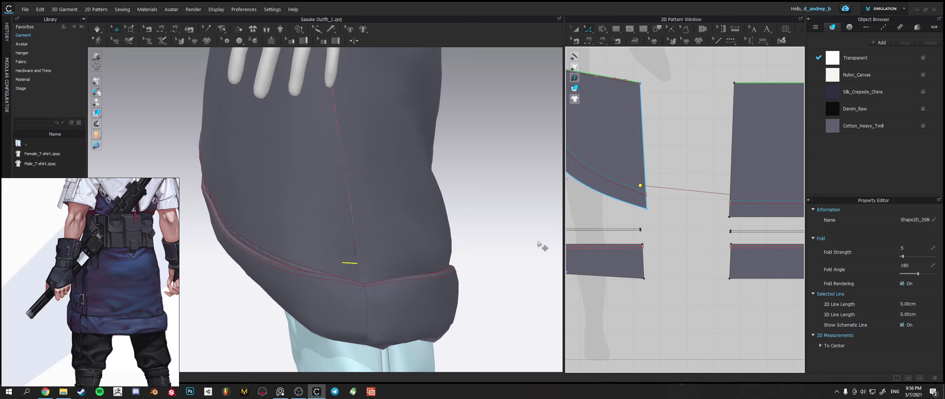
Delete the stretched line spanning the gap between the front and back skirt panels.
{"action": "right_click_drag", "start_coordinate": [542, 247], "coordinate": [415, 252]}
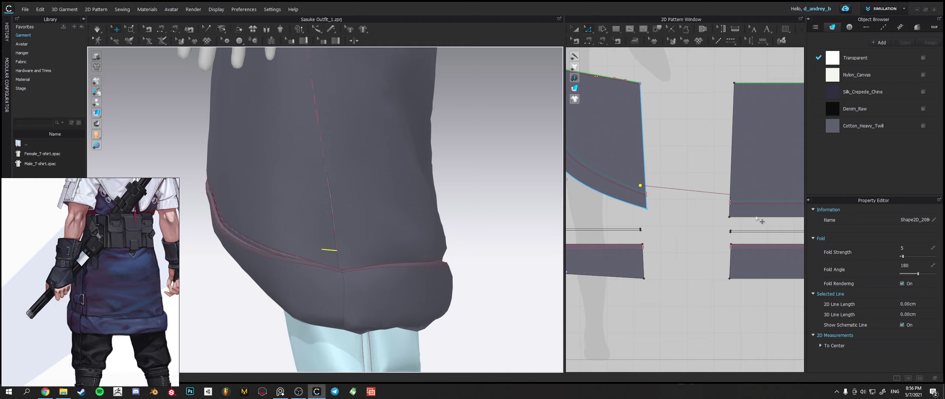
{"action": "left_click", "coordinate": [659, 187]}
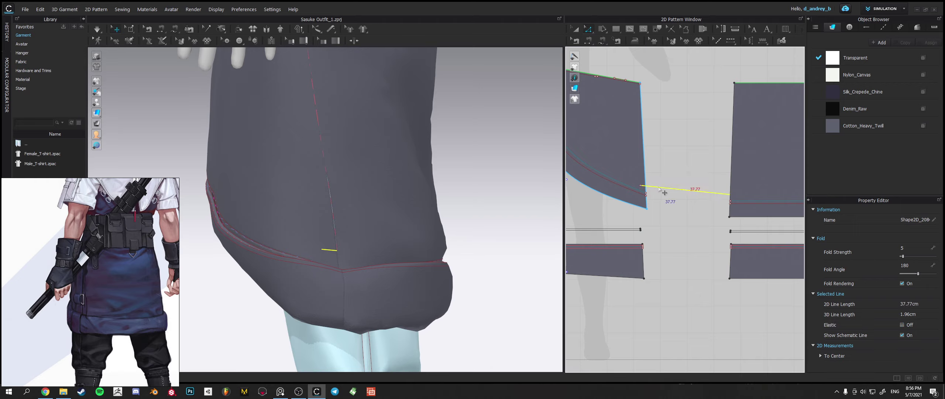
{"action": "key", "text": "Delete"}
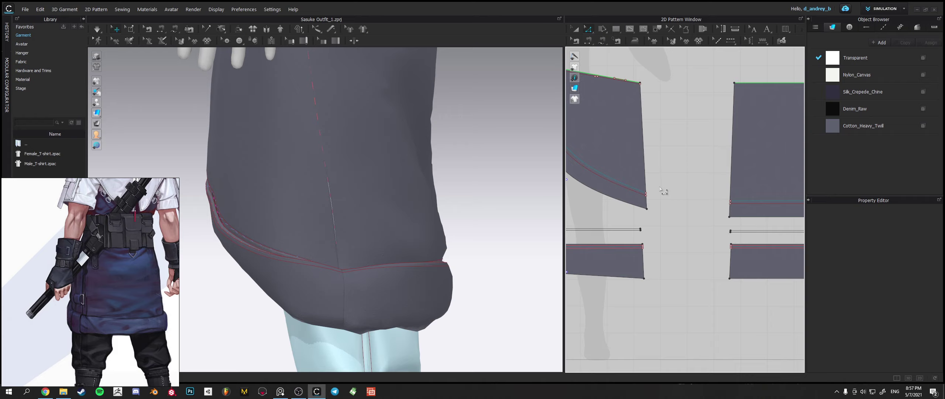
Examine the skirt's side seam and hem band on the avatar from the side and from below.
{"action": "scroll", "coordinate": [347, 184], "scroll_direction": "down", "scroll_amount": 5}
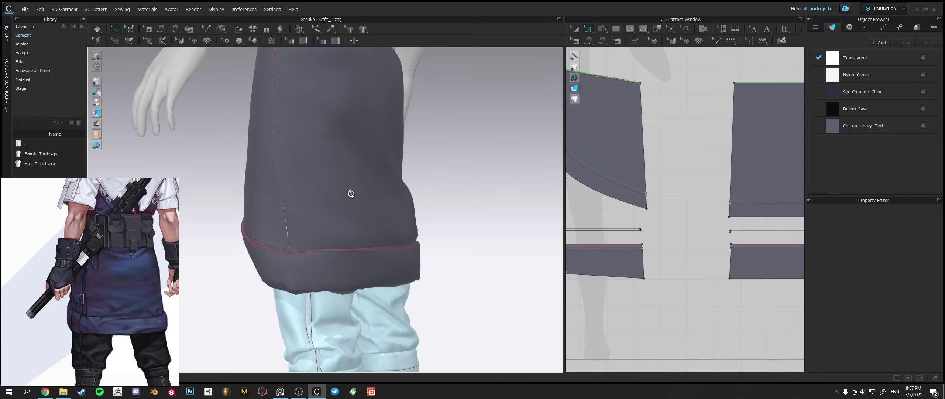
{"action": "middle_click_drag", "start_coordinate": [344, 176], "coordinate": [344, 187]}
{"action": "right_click_drag", "start_coordinate": [344, 188], "coordinate": [339, 179]}
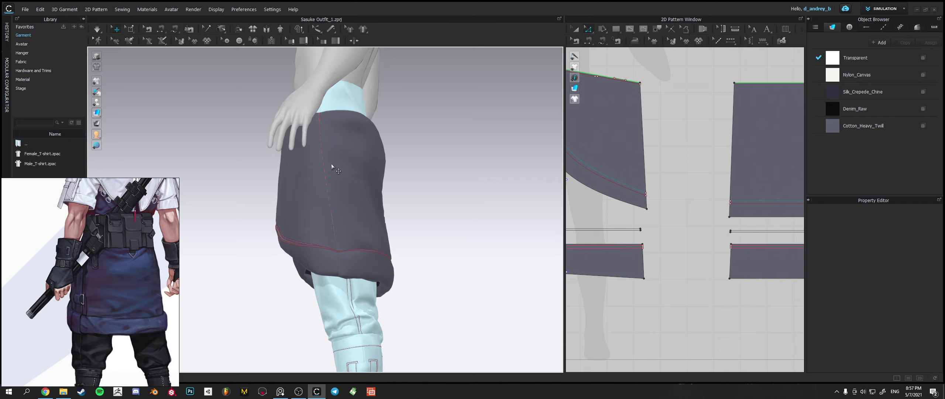
{"action": "scroll", "coordinate": [373, 242], "scroll_direction": "up", "scroll_amount": 5}
{"action": "right_click_drag", "start_coordinate": [347, 255], "coordinate": [337, 257]}
{"action": "scroll", "coordinate": [336, 257], "scroll_direction": "up", "scroll_amount": 3}
{"action": "middle_click_drag", "start_coordinate": [337, 257], "coordinate": [350, 244]}
{"action": "right_click_drag", "start_coordinate": [350, 244], "coordinate": [369, 246]}
{"action": "middle_click_drag", "start_coordinate": [369, 246], "coordinate": [368, 151]}
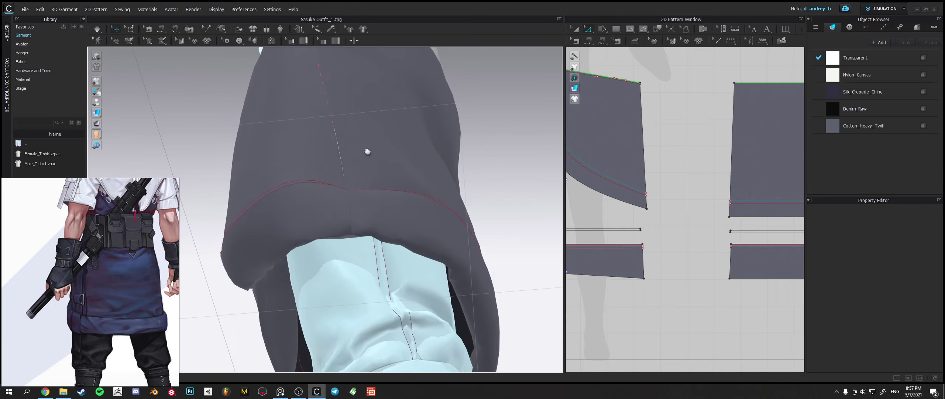
Draw an internal line about 4.46 cm long inside the front skirt panel, running inward from its side edge above the lower corner.
{"action": "right_click_drag", "start_coordinate": [362, 158], "coordinate": [365, 196]}
{"action": "scroll", "coordinate": [627, 219], "scroll_direction": "up", "scroll_amount": 1}
{"action": "scroll", "coordinate": [636, 189], "scroll_direction": "down", "scroll_amount": 4}
{"action": "scroll", "coordinate": [633, 191], "scroll_direction": "up", "scroll_amount": 2}
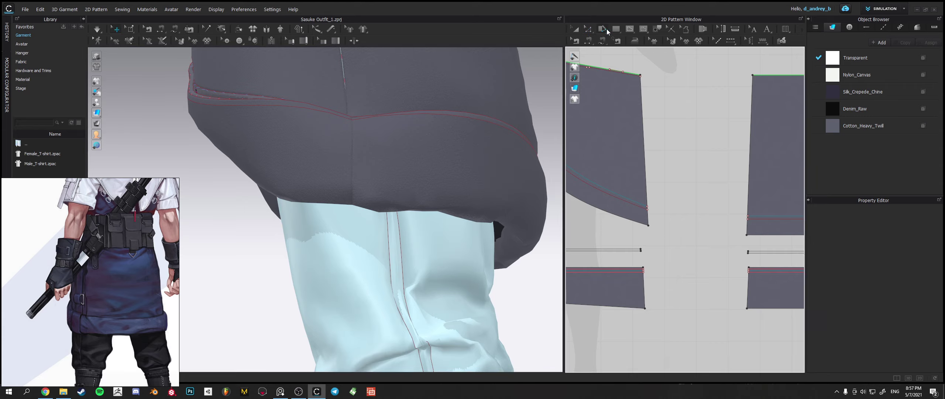
{"action": "left_click", "coordinate": [633, 31]}
{"action": "left_click", "coordinate": [635, 221]}
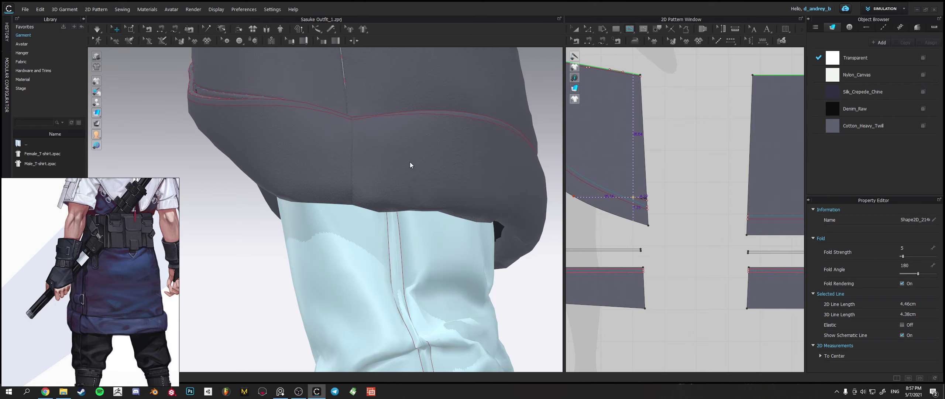
Draw a matching horizontal internal line about 4.75 cm long inside the back skirt panel, starting on its side edge above the hem lines.
{"action": "mouse_move", "coordinate": [411, 164]}
{"action": "right_mouse_down"}
{"action": "mouse_move", "coordinate": [396, 172]}
{"action": "mouse_move", "coordinate": [410, 173]}
{"action": "right_mouse_up"}
{"action": "scroll", "coordinate": [724, 210], "scroll_direction": "up", "scroll_amount": 3}
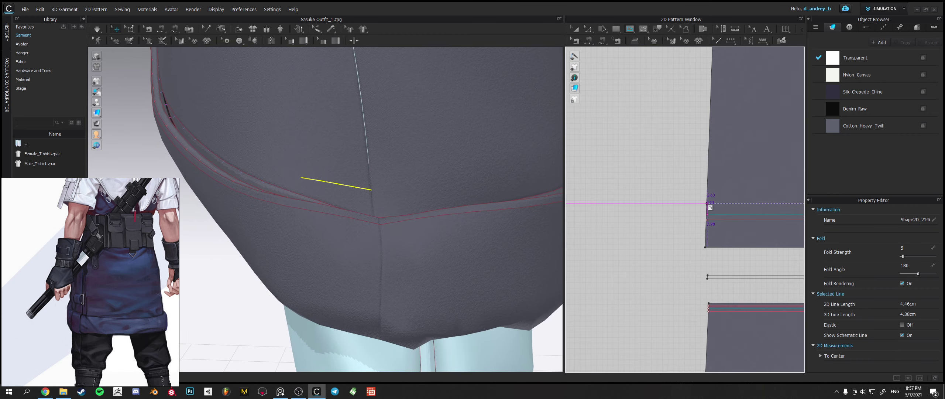
{"action": "left_click", "coordinate": [707, 203]}
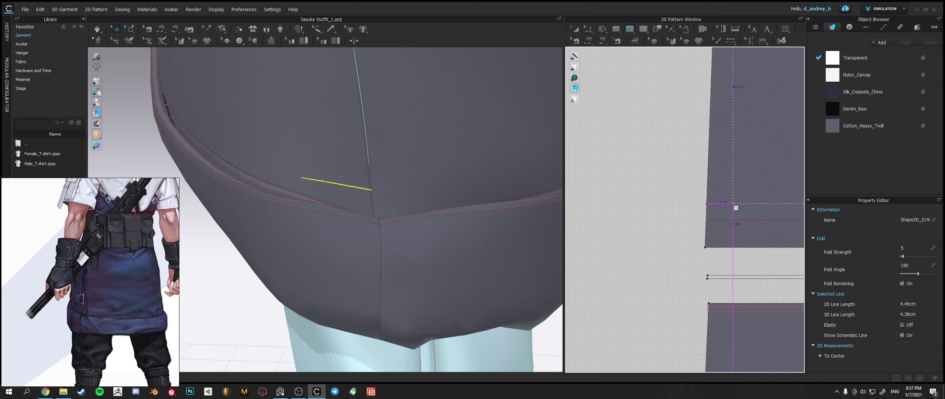
{"action": "double_click", "coordinate": [733, 203]}
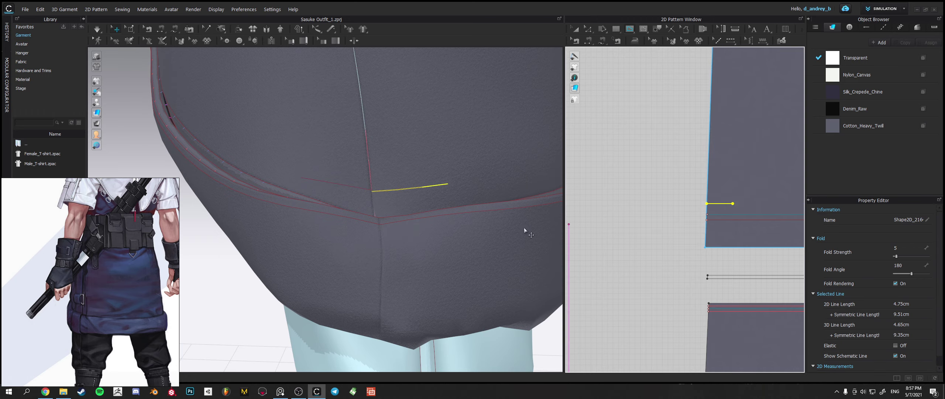
{"action": "key", "text": "z"}
{"action": "left_click", "coordinate": [681, 205]}
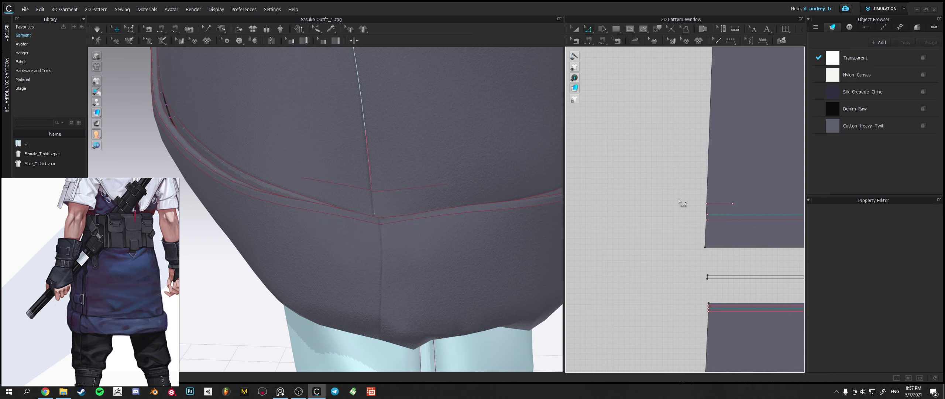
Nudge the back skirt panel's short internal line and shorten it to about 3.96 cm.
{"action": "left_click", "coordinate": [718, 203]}
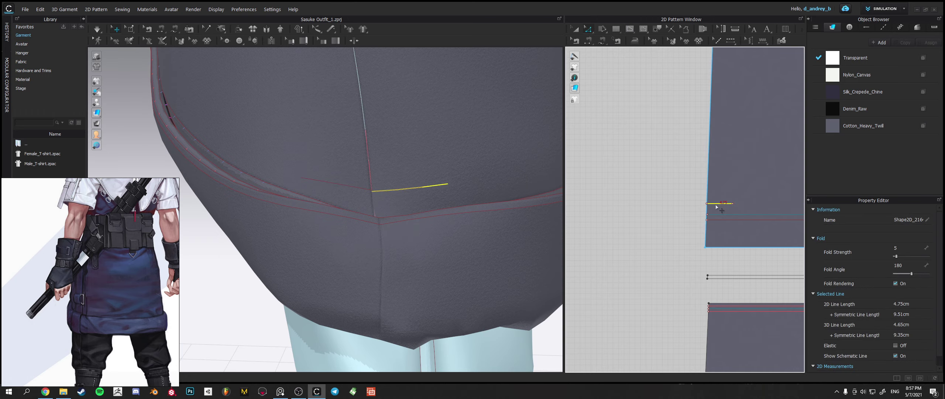
{"action": "left_click_drag", "start_coordinate": [721, 203], "coordinate": [721, 204]}
{"action": "left_click", "coordinate": [647, 212]}
{"action": "scroll", "coordinate": [431, 227], "scroll_direction": "down", "scroll_amount": 5}
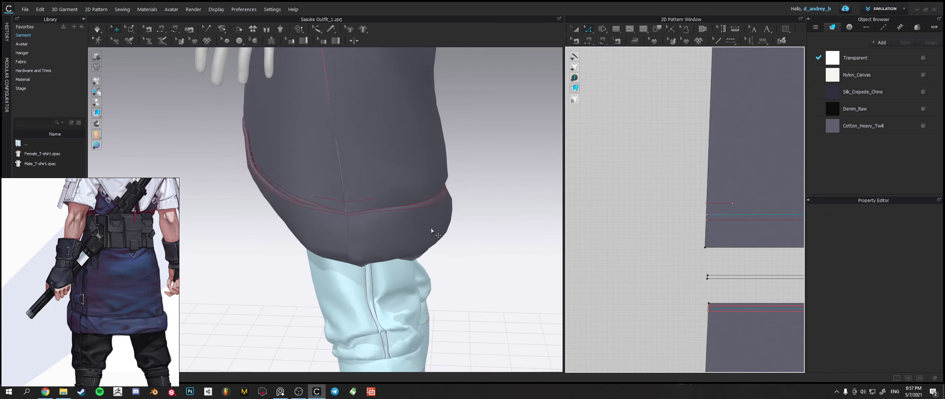
{"action": "right_click_drag", "start_coordinate": [431, 228], "coordinate": [422, 224]}
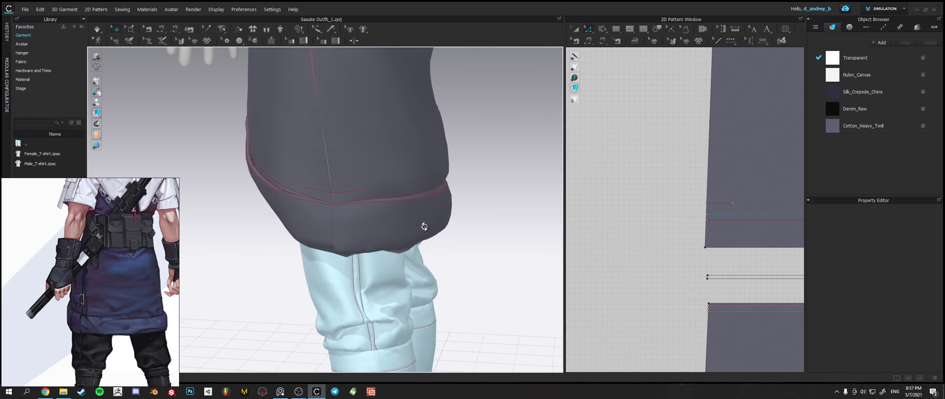
{"action": "left_click", "coordinate": [732, 204]}
{"action": "left_click_drag", "start_coordinate": [728, 205], "coordinate": [728, 206]}
Reposition the endpoints of the front skirt panel's short internal line so it follows the hem line's slope, about 3.41 cm long.
{"action": "middle_click_drag", "start_coordinate": [610, 229], "coordinate": [760, 232]}
{"action": "left_click", "coordinate": [663, 189]}
{"action": "left_click", "coordinate": [669, 191]}
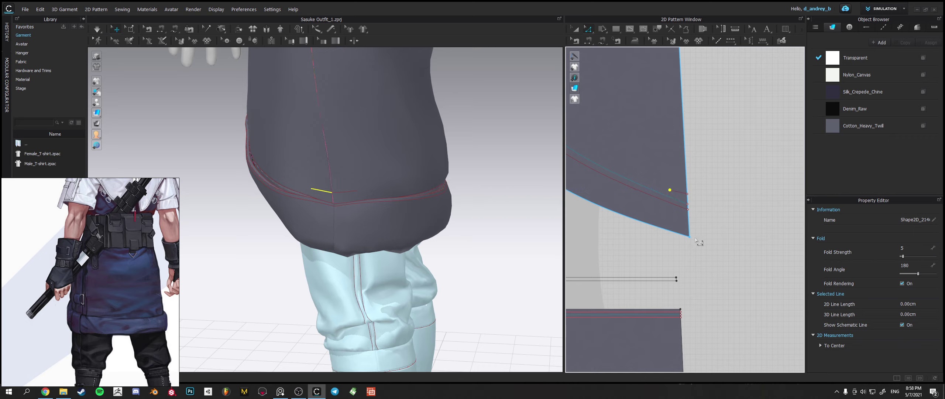
{"action": "right_click_drag", "start_coordinate": [458, 219], "coordinate": [439, 213]}
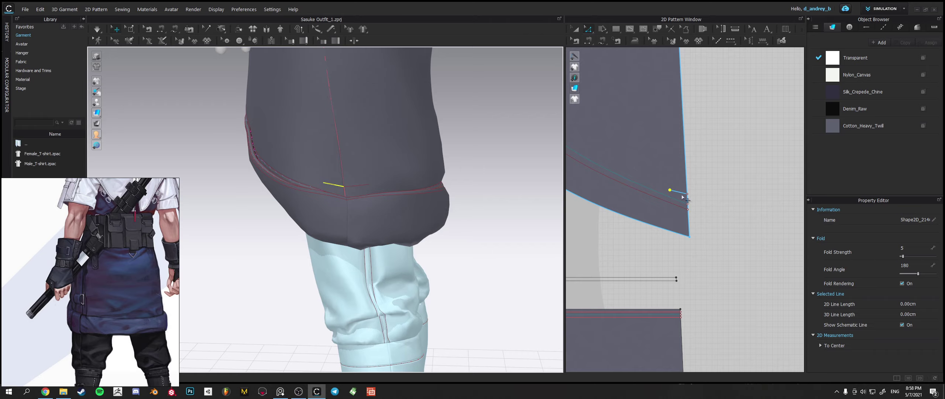
{"action": "left_click_drag", "start_coordinate": [683, 194], "coordinate": [693, 210]}
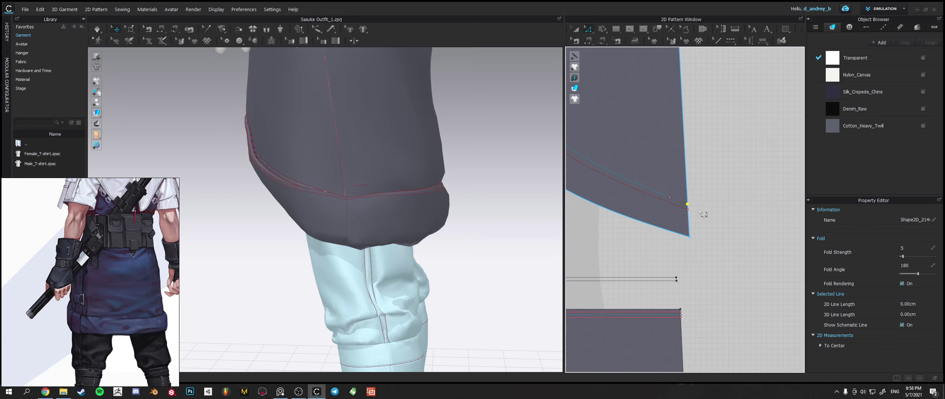
Fine-tune the front skirt panel's short internal line so it sits just above the upper hem line at the side edge.
{"action": "left_click", "coordinate": [678, 201]}
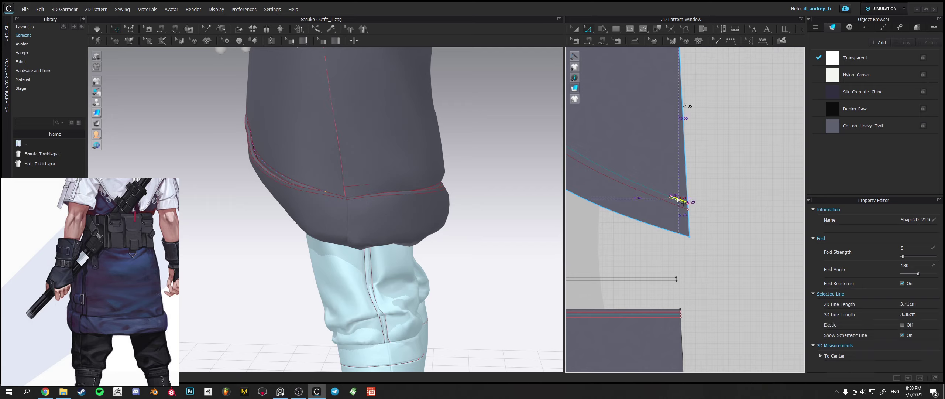
{"action": "left_click_drag", "start_coordinate": [678, 201], "coordinate": [678, 197]}
{"action": "left_click", "coordinate": [712, 216]}
{"action": "scroll", "coordinate": [691, 199], "scroll_direction": "up", "scroll_amount": 3}
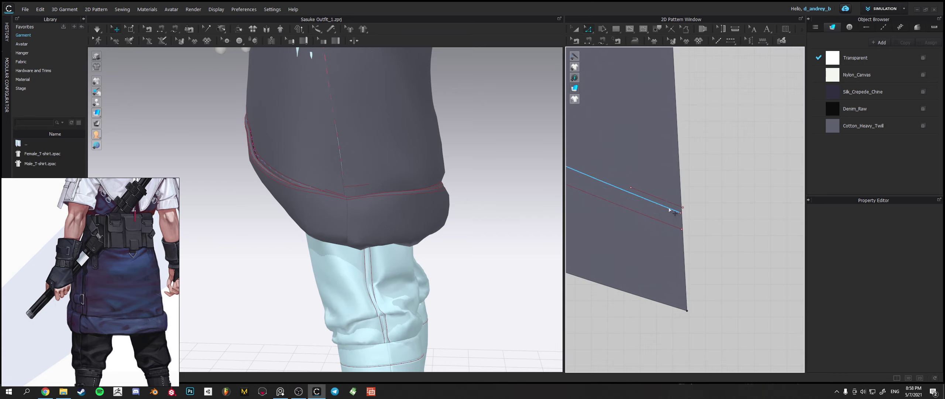
{"action": "left_click", "coordinate": [668, 203]}
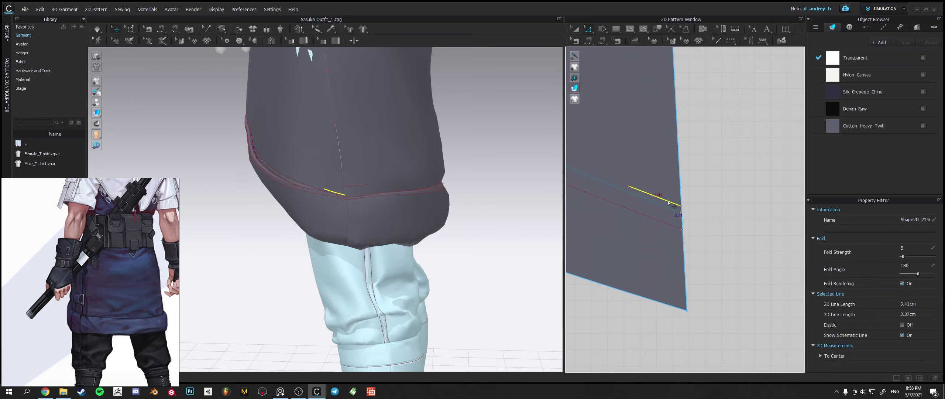
{"action": "left_click_drag", "start_coordinate": [676, 204], "coordinate": [679, 202]}
Move the back skirt panel's short internal line down to just above the upper hem line.
{"action": "scroll", "coordinate": [715, 223], "scroll_direction": "down", "scroll_amount": 5}
{"action": "mouse_move", "coordinate": [697, 227]}
{"action": "middle_mouse_down"}
{"action": "mouse_move", "coordinate": [640, 224]}
{"action": "mouse_move", "coordinate": [710, 227]}
{"action": "middle_mouse_up"}
{"action": "left_click", "coordinate": [726, 220]}
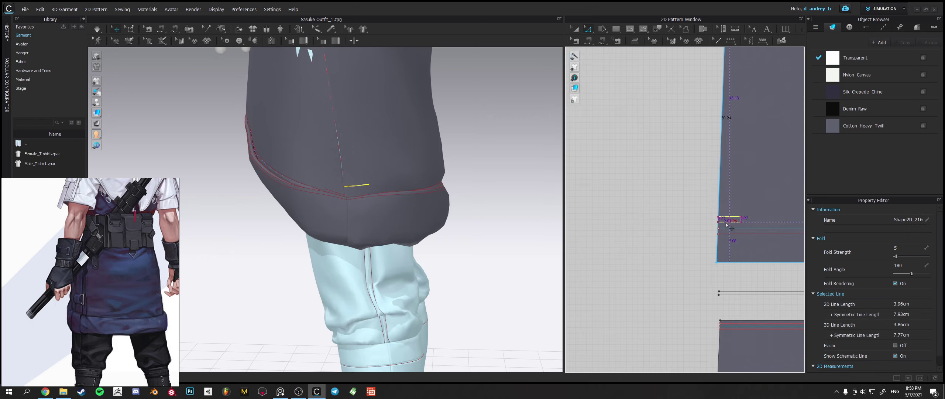
{"action": "left_click_drag", "start_coordinate": [726, 222], "coordinate": [726, 225]}
{"action": "scroll", "coordinate": [451, 206], "scroll_direction": "up", "scroll_amount": 8}
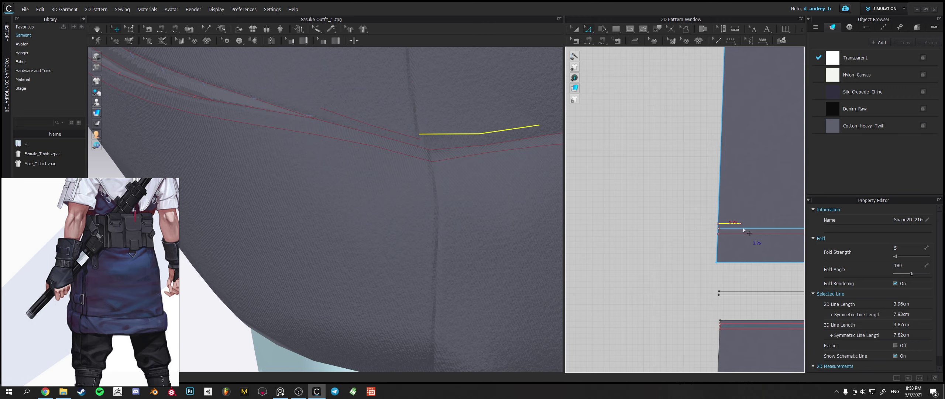
{"action": "left_click_drag", "start_coordinate": [732, 227], "coordinate": [733, 228]}
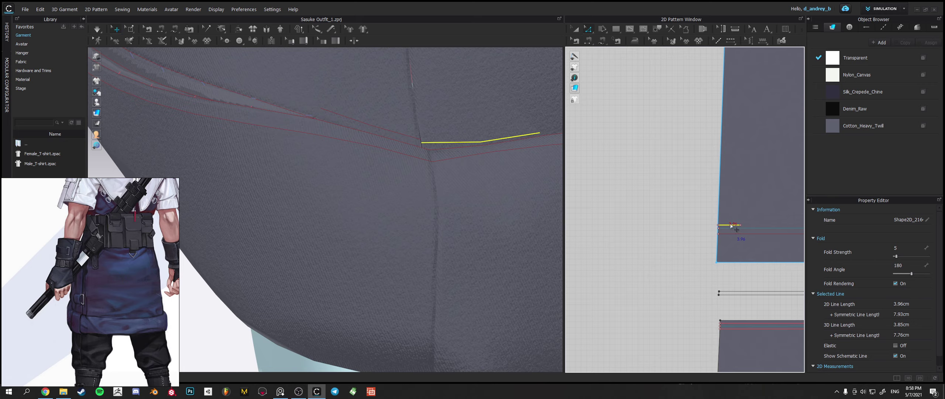
Extend the back panel line's outer endpoint to the side edge, making the line about 4.01 cm long.
{"action": "left_click_drag", "start_coordinate": [732, 225], "coordinate": [690, 238]}
{"action": "scroll", "coordinate": [725, 227], "scroll_direction": "up", "scroll_amount": 3}
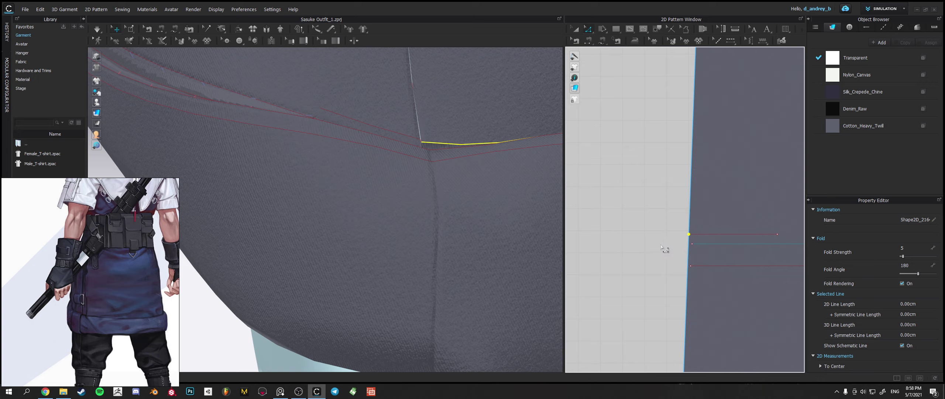
{"action": "left_click", "coordinate": [719, 234]}
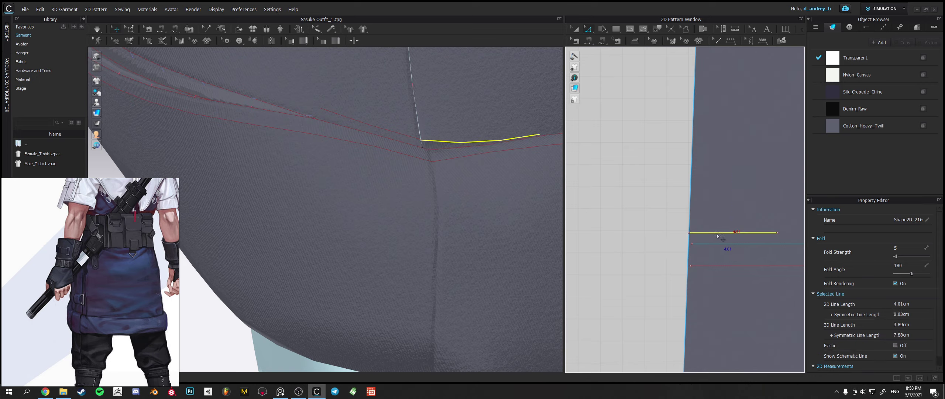
Place a copy of the 4.01 cm line at the back hem band's lower side corner and move it slightly higher.
{"action": "scroll", "coordinate": [619, 223], "scroll_direction": "down", "scroll_amount": 5}
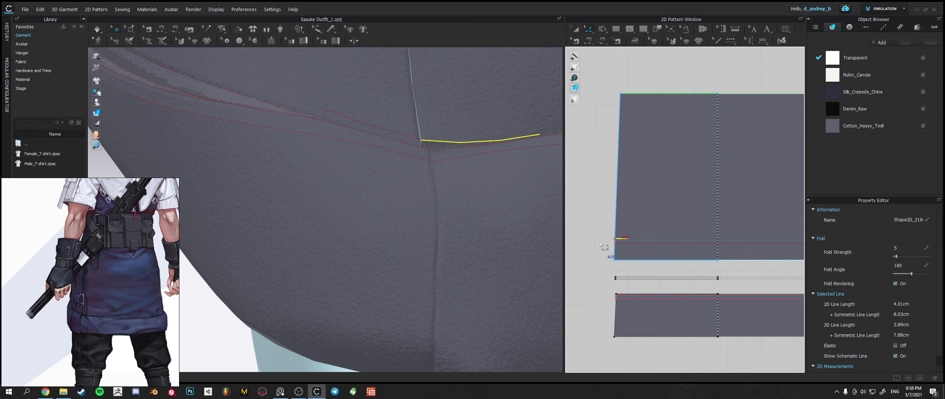
{"action": "middle_click_drag", "start_coordinate": [657, 234], "coordinate": [707, 221]}
{"action": "scroll", "coordinate": [469, 230], "scroll_direction": "down", "scroll_amount": 5}
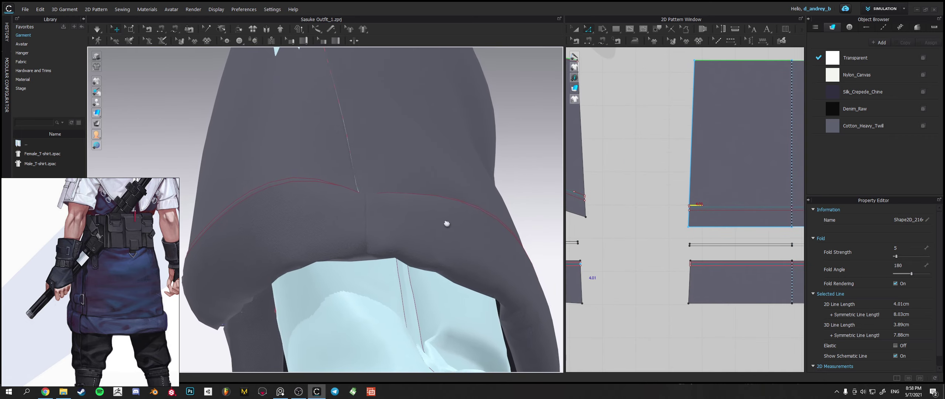
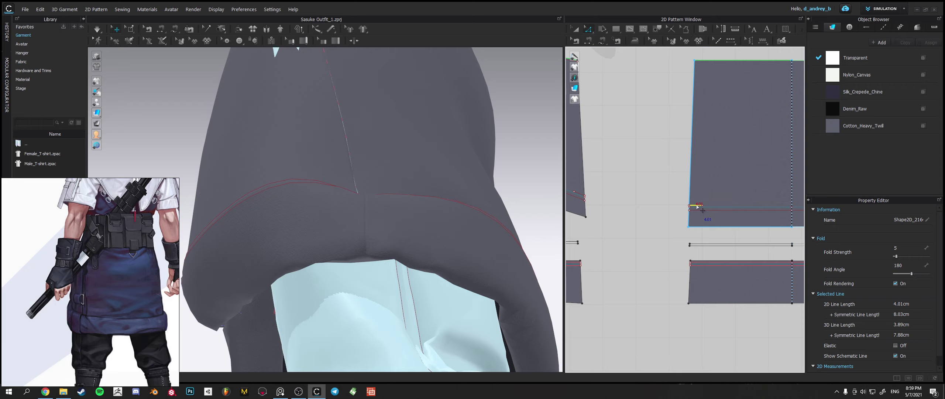
{"action": "left_click", "coordinate": [698, 302]}
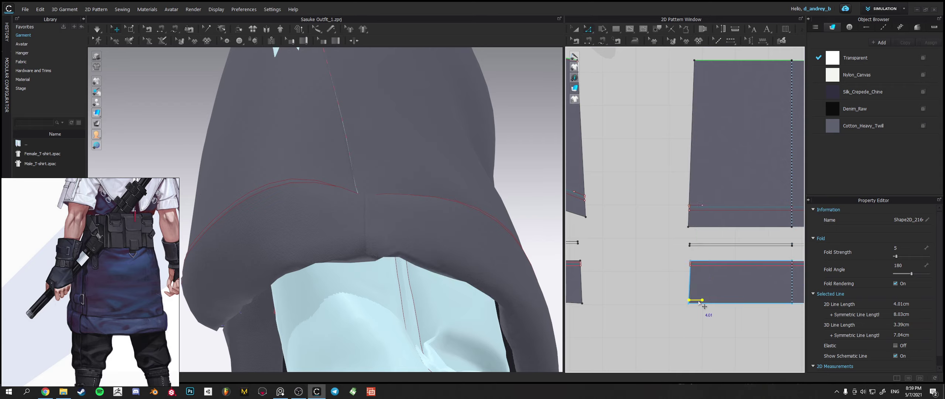
{"action": "scroll", "coordinate": [701, 302], "scroll_direction": "up", "scroll_amount": 10}
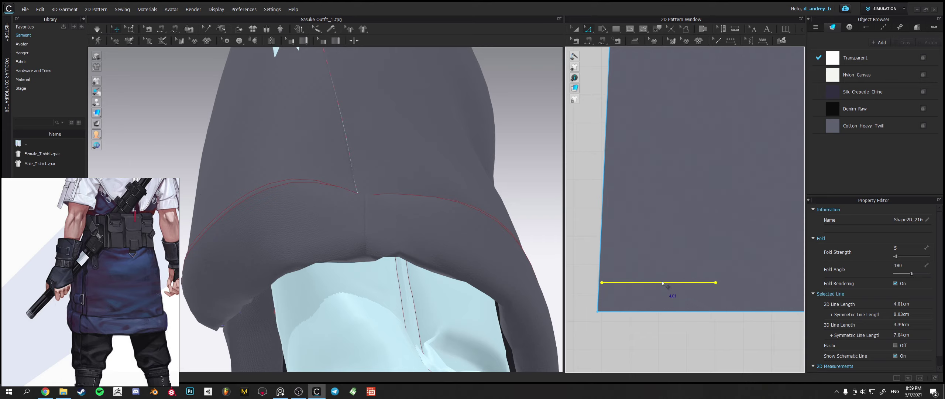
{"action": "left_click_drag", "start_coordinate": [663, 283], "coordinate": [656, 246]}
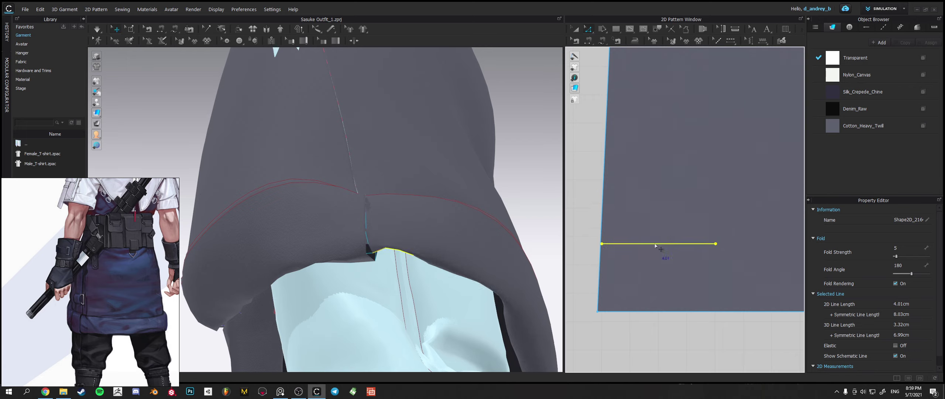
Copy the back hem band's 4.01 cm internal line and paste it into the front hem band, ending on its side edge.
{"action": "scroll", "coordinate": [628, 237], "scroll_direction": "down", "scroll_amount": 5}
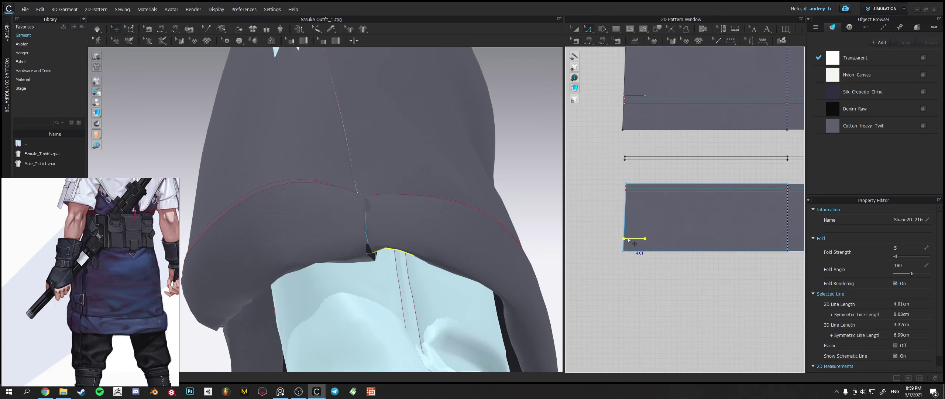
{"action": "middle_click_drag", "start_coordinate": [627, 237], "coordinate": [731, 237]}
{"action": "scroll", "coordinate": [659, 233], "scroll_direction": "down", "scroll_amount": 5}
{"action": "key", "text": "ctrl+c"}
{"action": "key", "text": "ctrl+v"}
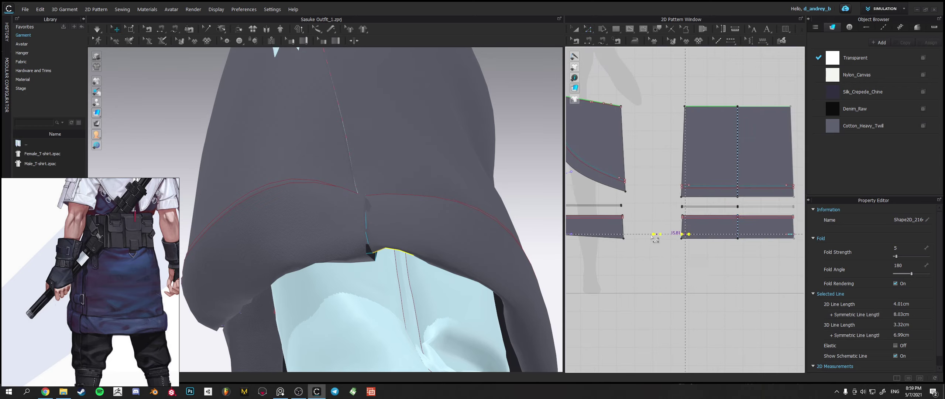
{"action": "left_click_drag", "start_coordinate": [622, 238], "coordinate": [661, 204]}
{"action": "scroll", "coordinate": [623, 239], "scroll_direction": "up", "scroll_amount": 6}
{"action": "right_click_drag", "start_coordinate": [417, 250], "coordinate": [426, 269]}
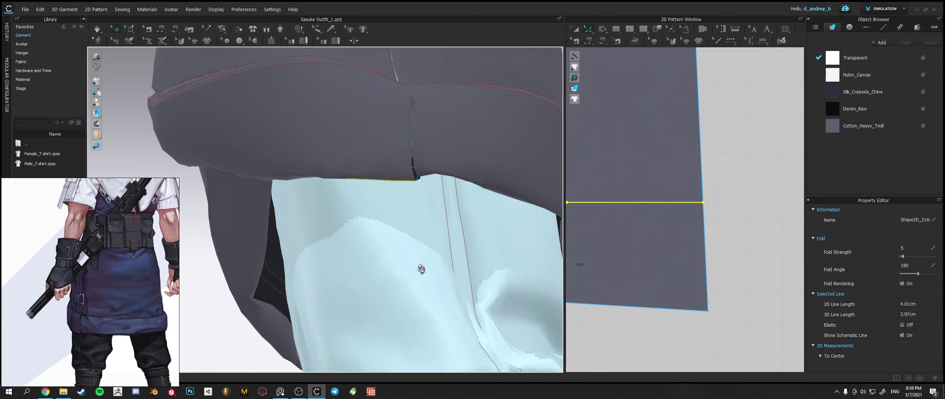
Simulate the garment and tug the back hem band at the side seam, examining the lower edge from below.
{"action": "key", "text": "space"}
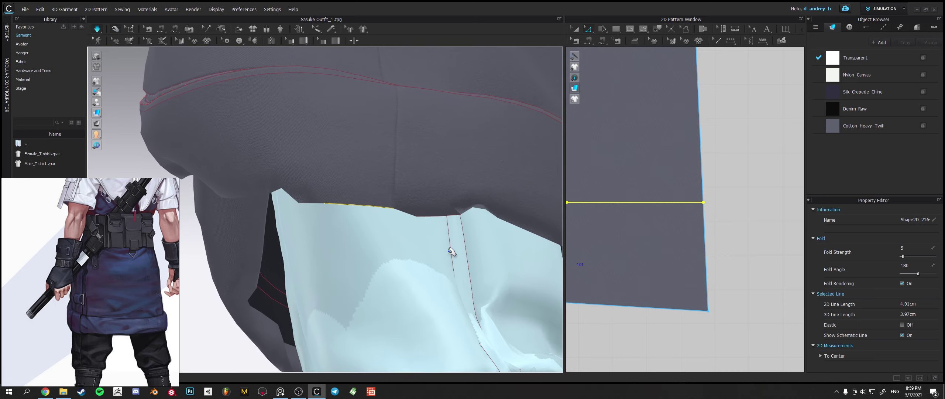
{"action": "left_click", "coordinate": [428, 181]}
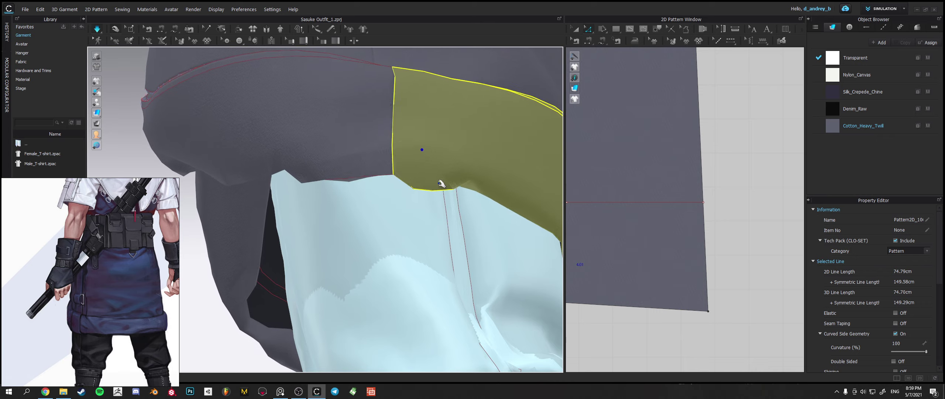
{"action": "right_click_drag", "start_coordinate": [422, 151], "coordinate": [469, 169]}
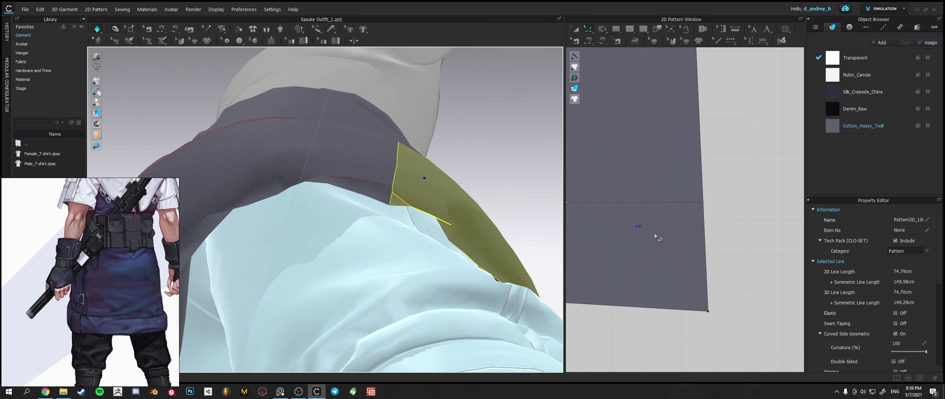
{"action": "left_click", "coordinate": [711, 223]}
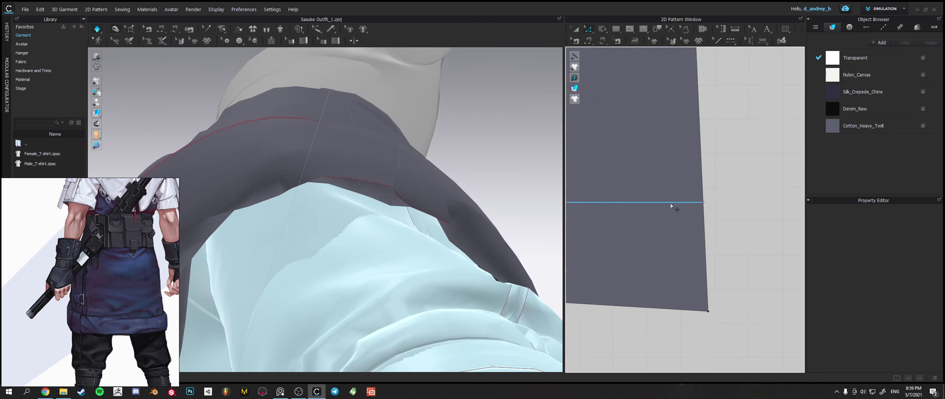
Move the front hem band's short internal line slightly lower and simulate again, tugging the back band at the seam.
{"action": "left_click", "coordinate": [671, 204]}
{"action": "left_click_drag", "start_coordinate": [671, 209], "coordinate": [669, 215]}
{"action": "key", "text": "space"}
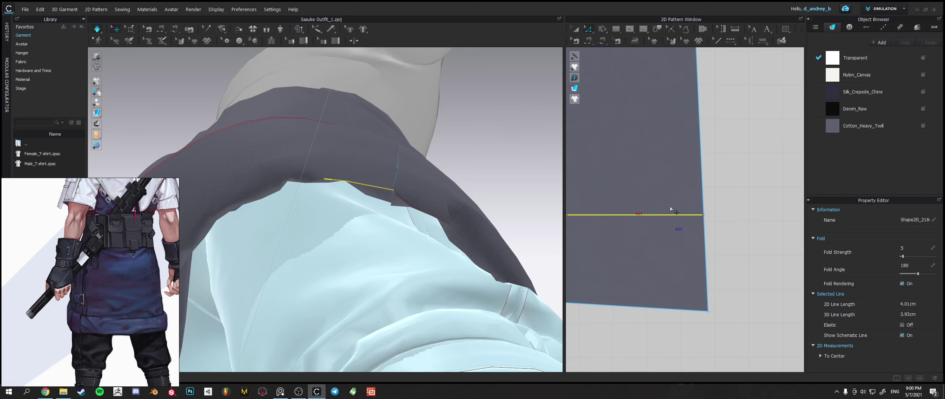
{"action": "left_click", "coordinate": [415, 202]}
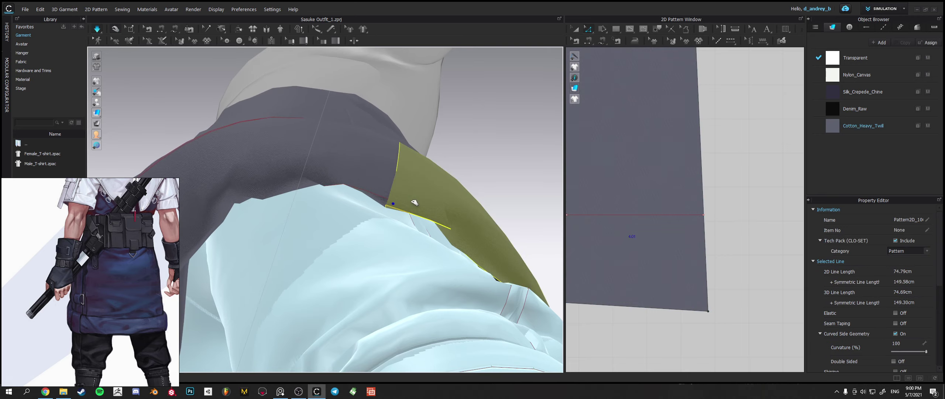
Move the front hem band's short internal line slightly lower again, simulate the garment, and examine the skirt around the side seam.
{"action": "left_click", "coordinate": [621, 215]}
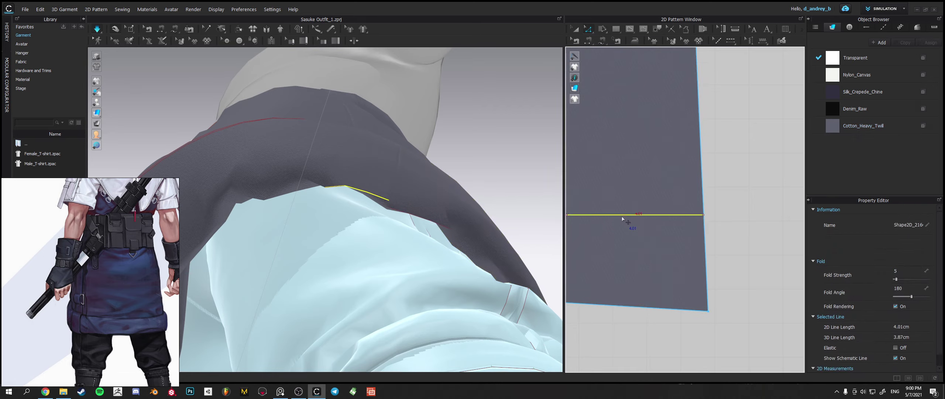
{"action": "left_click_drag", "start_coordinate": [623, 218], "coordinate": [621, 226]}
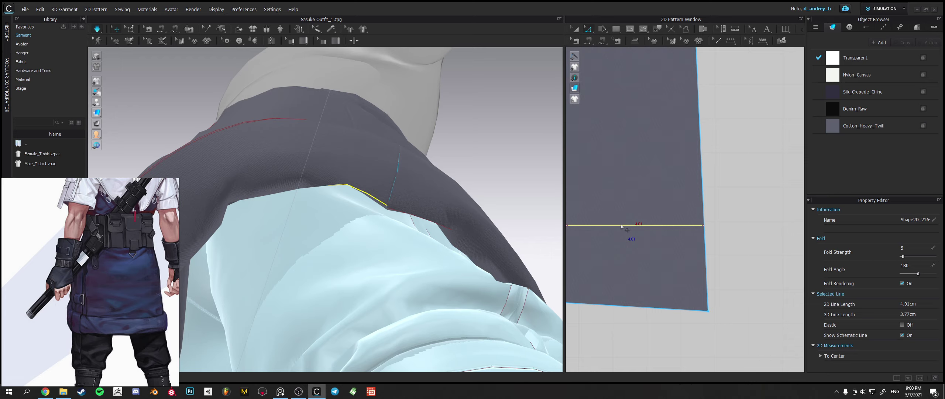
{"action": "key", "text": "space"}
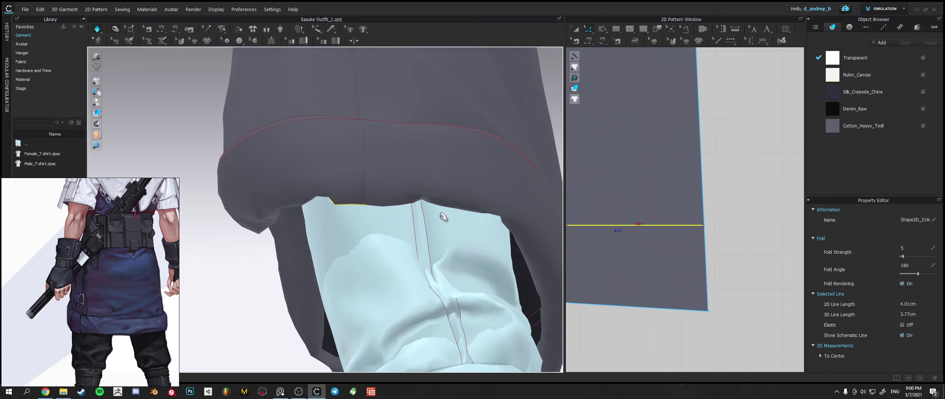
{"action": "right_click_drag", "start_coordinate": [443, 214], "coordinate": [389, 258]}
{"action": "middle_click_drag", "start_coordinate": [384, 202], "coordinate": [401, 263]}
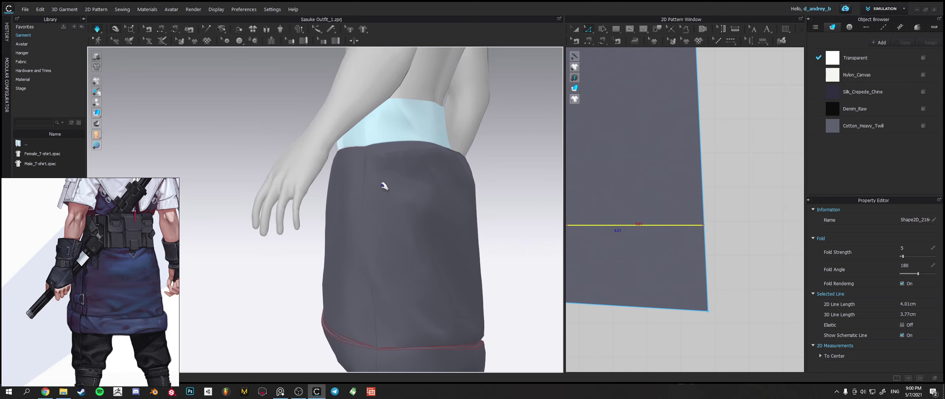
{"action": "right_click_drag", "start_coordinate": [382, 183], "coordinate": [500, 212]}
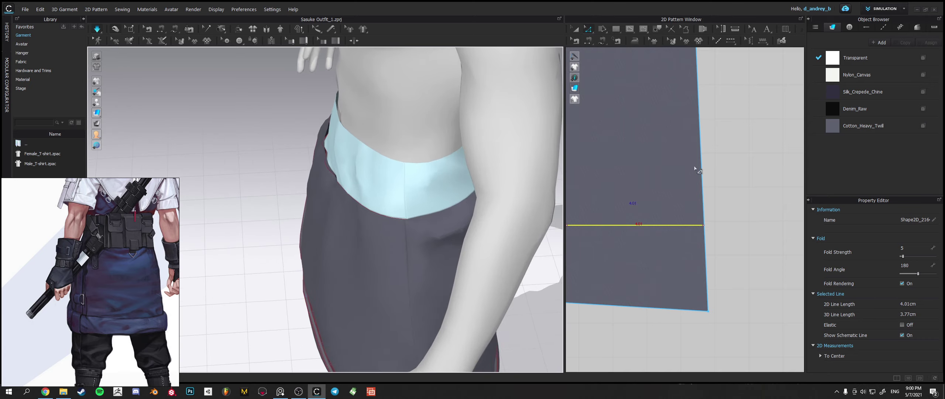
Paste the 4.01 cm internal line into the front skirt panel and place it just below the waist edge, ending on the side edge.
{"action": "middle_click_drag", "start_coordinate": [724, 165], "coordinate": [786, 177]}
{"action": "scroll", "coordinate": [711, 216], "scroll_direction": "up", "scroll_amount": 2}
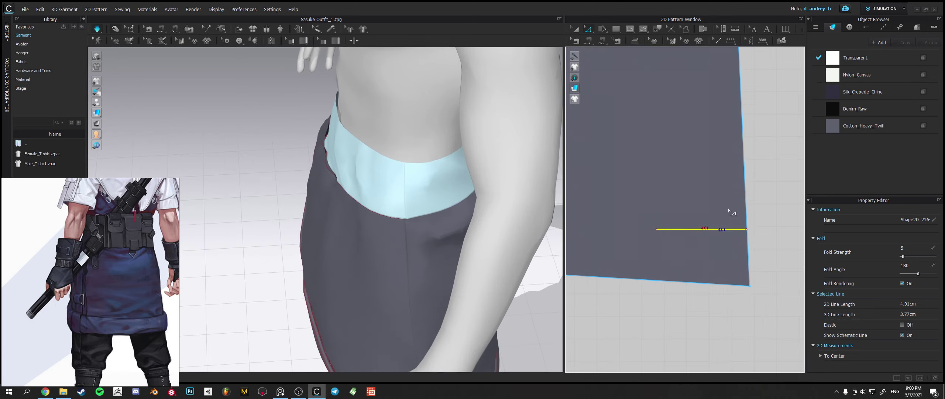
{"action": "scroll", "coordinate": [724, 185], "scroll_direction": "up", "scroll_amount": 2}
{"action": "scroll", "coordinate": [721, 173], "scroll_direction": "down", "scroll_amount": 4}
{"action": "middle_click_drag", "start_coordinate": [717, 167], "coordinate": [702, 296]}
{"action": "middle_click_drag", "start_coordinate": [706, 186], "coordinate": [704, 213]}
{"action": "scroll", "coordinate": [704, 213], "scroll_direction": "down", "scroll_amount": 2}
{"action": "key", "text": "ctrl+v"}
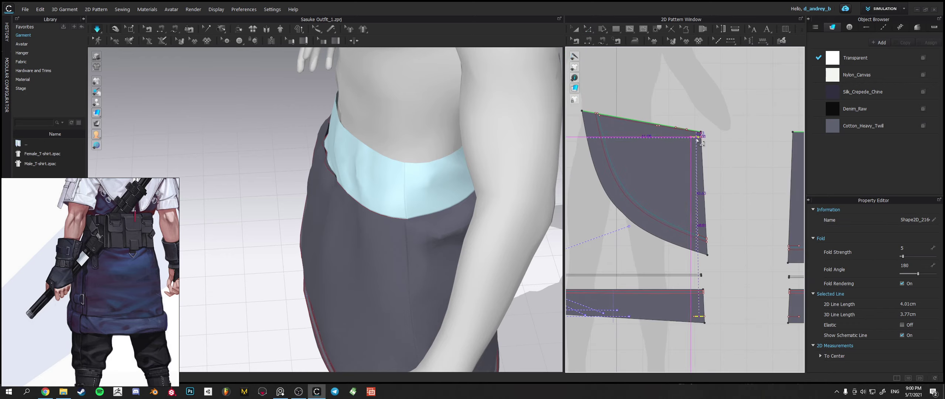
{"action": "left_click", "coordinate": [699, 140]}
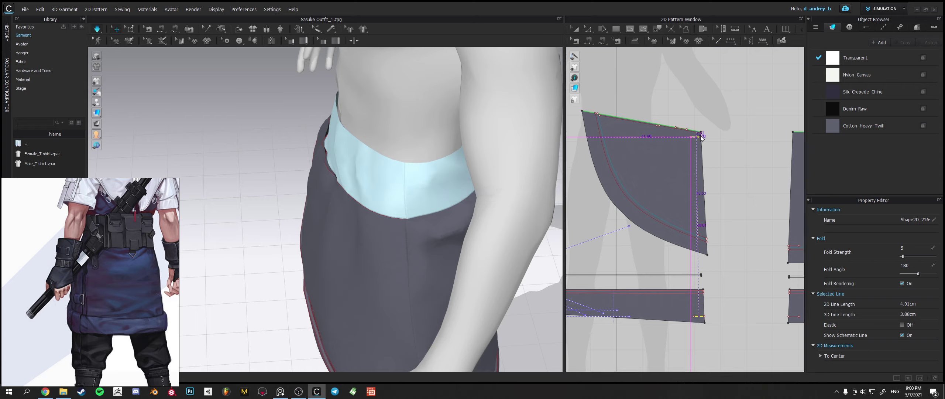
{"action": "scroll", "coordinate": [702, 138], "scroll_direction": "up", "scroll_amount": 10}
{"action": "scroll", "coordinate": [703, 139], "scroll_direction": "down", "scroll_amount": 5}
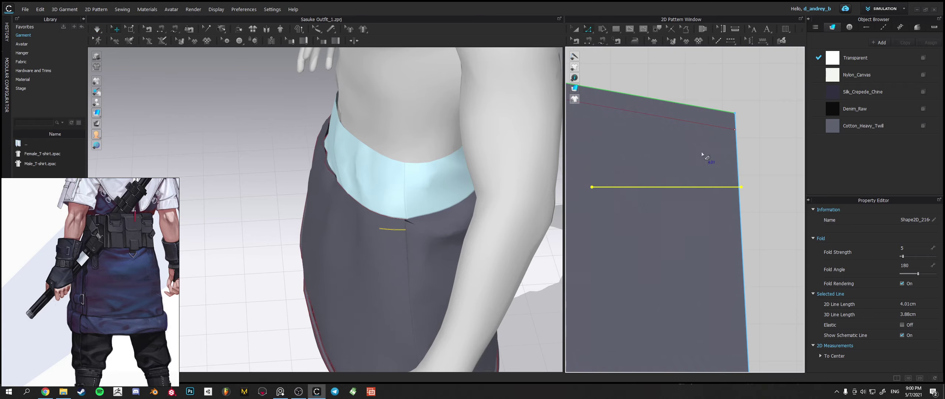
{"action": "left_click_drag", "start_coordinate": [682, 188], "coordinate": [661, 145], "text": "ctrl"}
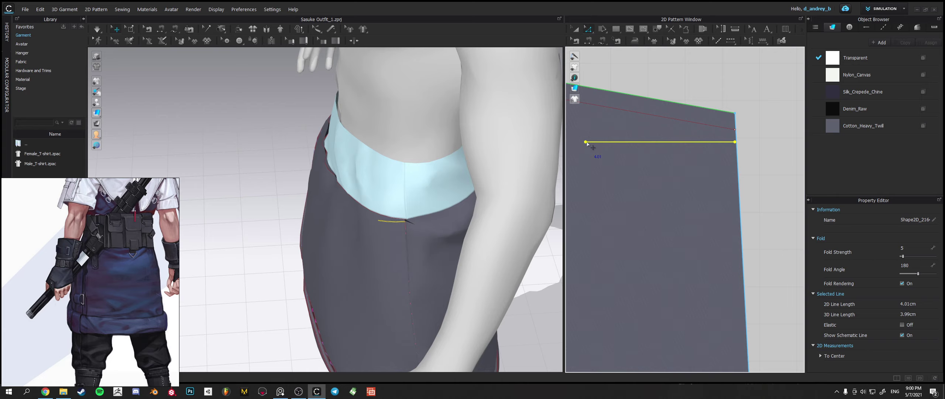
Raise the inner end point of the front skirt panel's short internal line so it slants like the waist edge.
{"action": "mouse_move", "coordinate": [587, 143]}
{"action": "left_mouse_down"}
{"action": "mouse_move", "coordinate": [587, 116]}
{"action": "mouse_move", "coordinate": [588, 129]}
{"action": "left_mouse_up"}
{"action": "key", "text": "Escape"}
{"action": "left_click", "coordinate": [590, 177]}
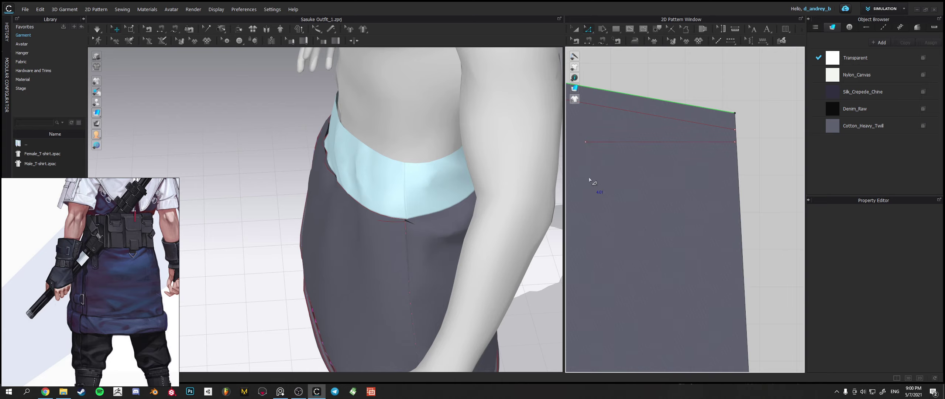
{"action": "left_click", "coordinate": [585, 141]}
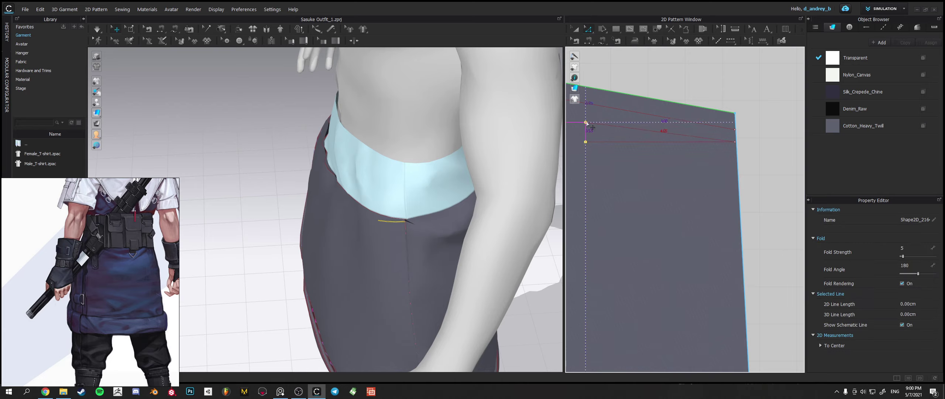
{"action": "double_click", "coordinate": [586, 120]}
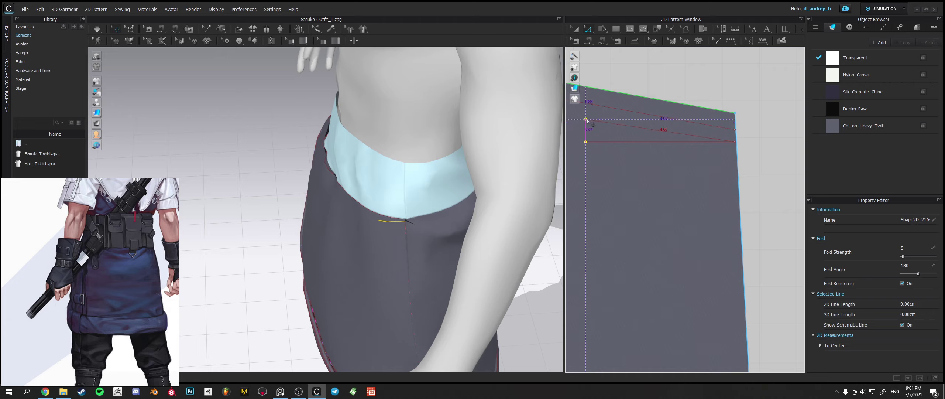
Copy the slanted 4.06 cm internal line into the back skirt panel's upper side corner, starting on the side edge.
{"action": "left_click", "coordinate": [658, 130]}
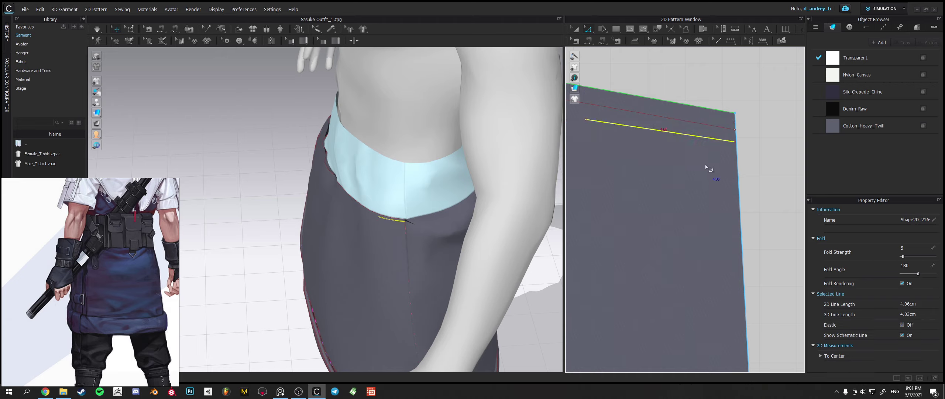
{"action": "scroll", "coordinate": [723, 175], "scroll_direction": "down", "scroll_amount": 3}
{"action": "middle_click_drag", "start_coordinate": [743, 184], "coordinate": [603, 169]}
{"action": "scroll", "coordinate": [728, 196], "scroll_direction": "down", "scroll_amount": 6}
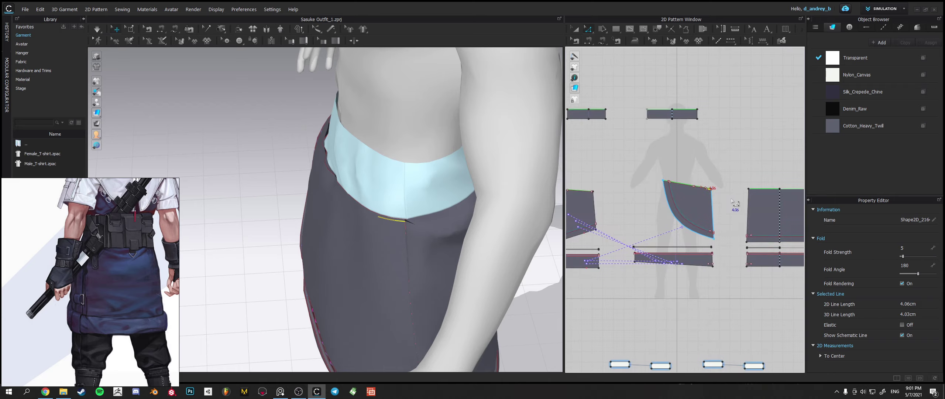
{"action": "scroll", "coordinate": [730, 205], "scroll_direction": "up", "scroll_amount": 8}
{"action": "key", "text": "ctrl+v"}
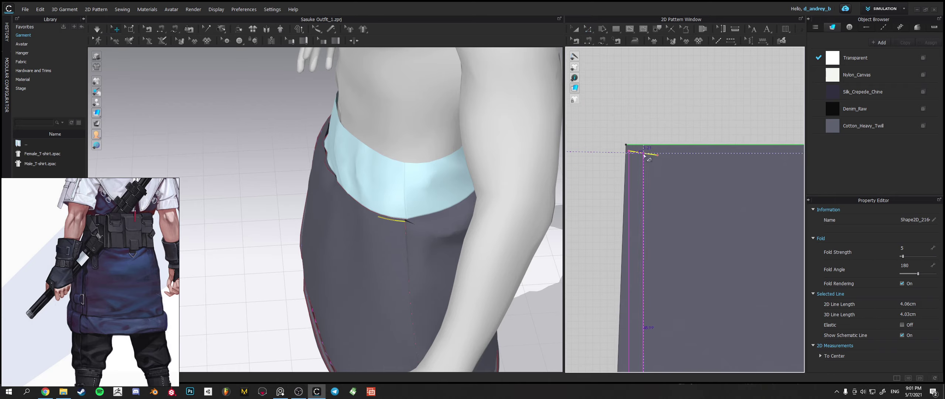
{"action": "left_click", "coordinate": [641, 157]}
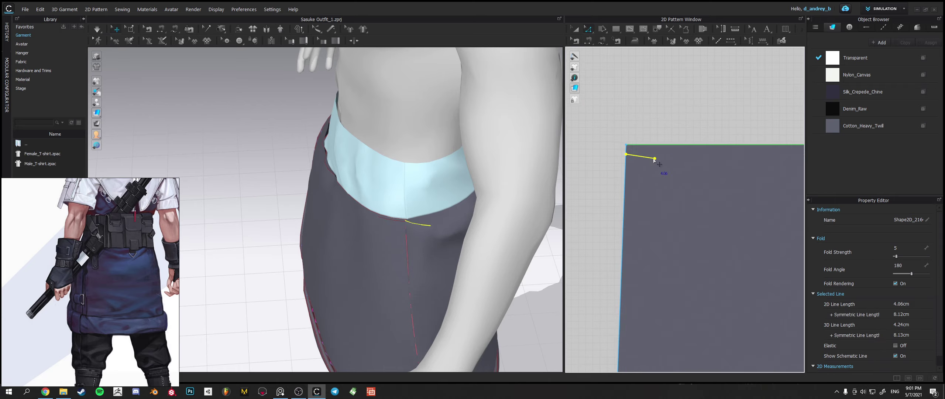
Move the inner end point of the back skirt panel's short internal line up until the line is horizontal.
{"action": "left_click_drag", "start_coordinate": [655, 158], "coordinate": [654, 160]}
{"action": "left_click", "coordinate": [656, 159]}
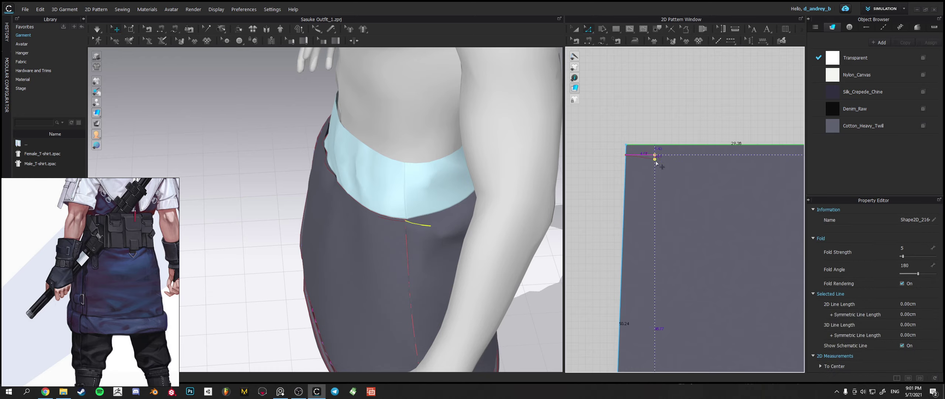
{"action": "left_click_drag", "start_coordinate": [656, 161], "coordinate": [655, 159]}
{"action": "scroll", "coordinate": [642, 170], "scroll_direction": "up", "scroll_amount": 2}
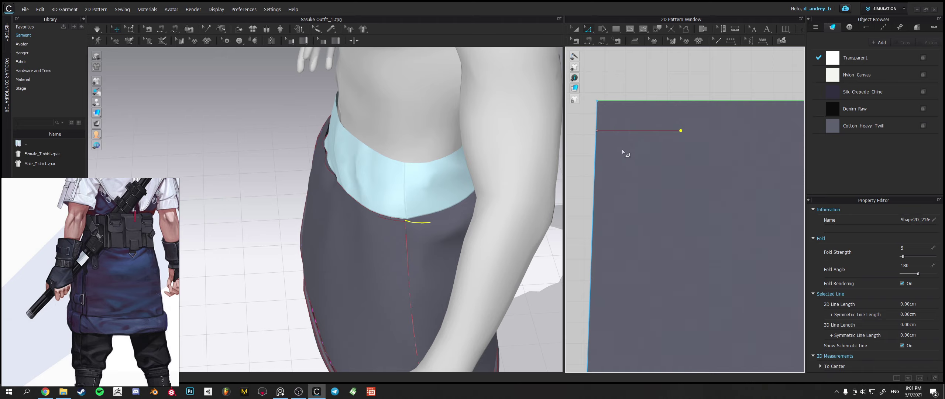
Simulate the garment and tug the back skirt panel near the top of the side seam, examining the waist area.
{"action": "key", "text": "space"}
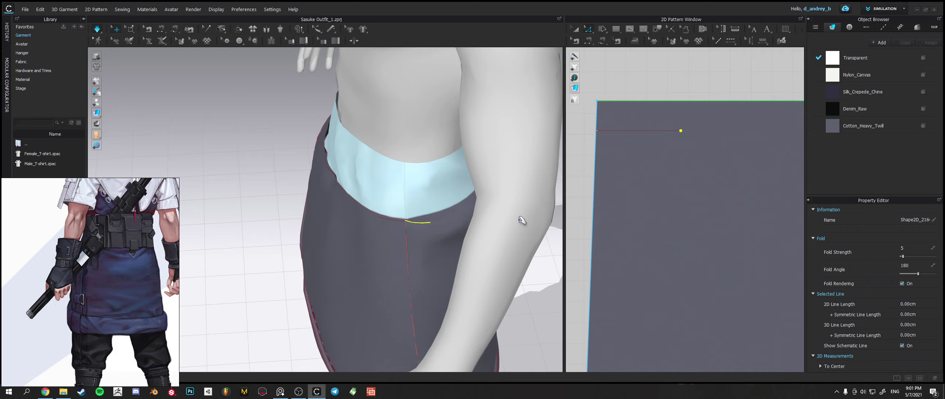
{"action": "left_click", "coordinate": [519, 219]}
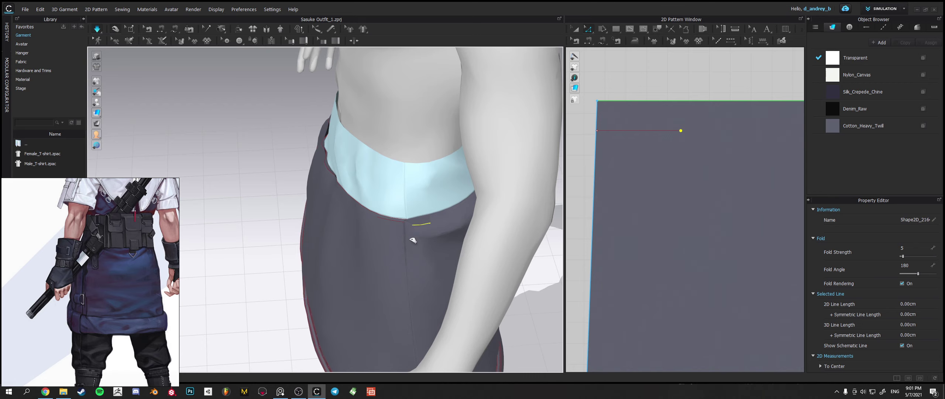
{"action": "left_click", "coordinate": [412, 239]}
{"action": "scroll", "coordinate": [427, 235], "scroll_direction": "up", "scroll_amount": 2}
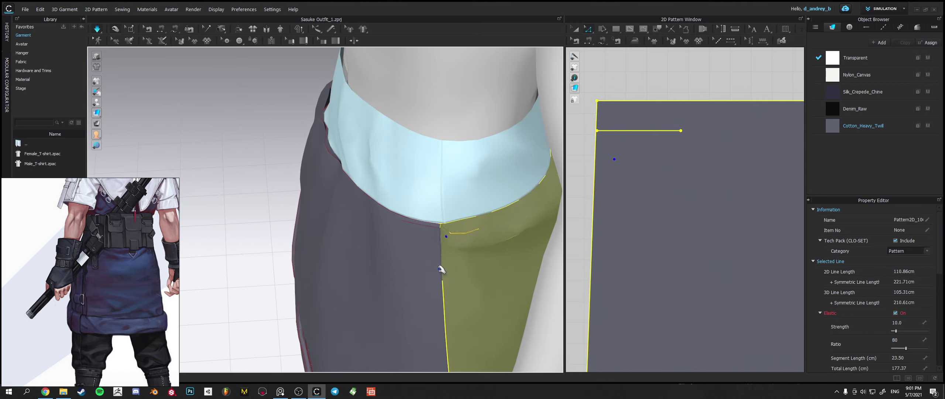
Shift the back skirt panel's short internal line slightly up and past the side edge, simulate, and tug the panels at the seam.
{"action": "left_click", "coordinate": [615, 131]}
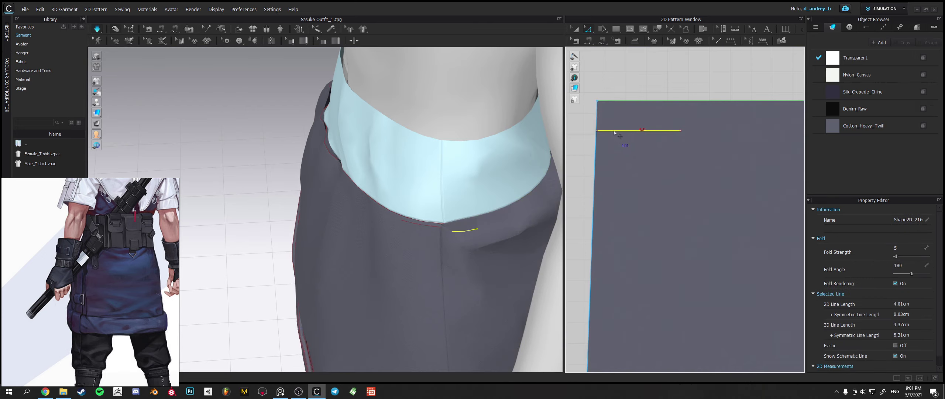
{"action": "mouse_move", "coordinate": [614, 132]}
{"action": "left_mouse_down"}
{"action": "mouse_move", "coordinate": [615, 121]}
{"action": "mouse_move", "coordinate": [614, 131]}
{"action": "left_mouse_up"}
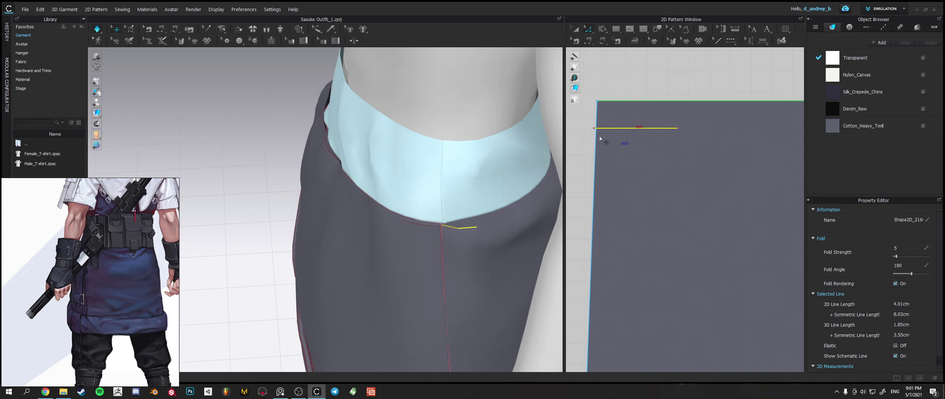
{"action": "key", "text": "space"}
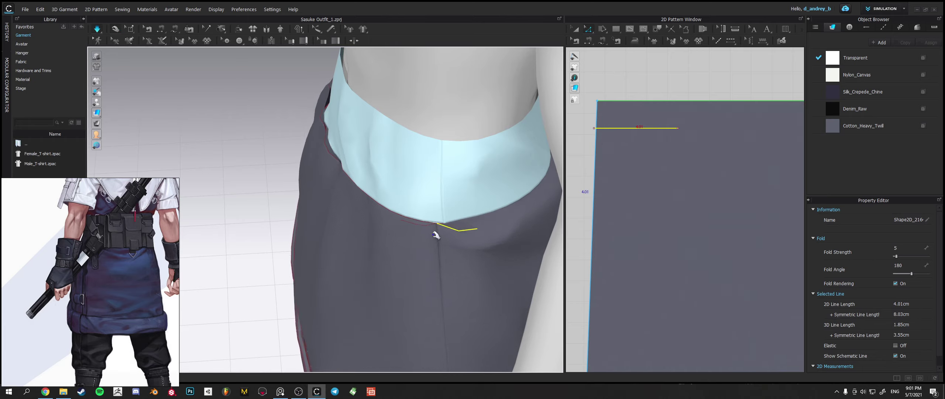
{"action": "left_click", "coordinate": [433, 233]}
{"action": "left_click_drag", "start_coordinate": [465, 231], "coordinate": [468, 226]}
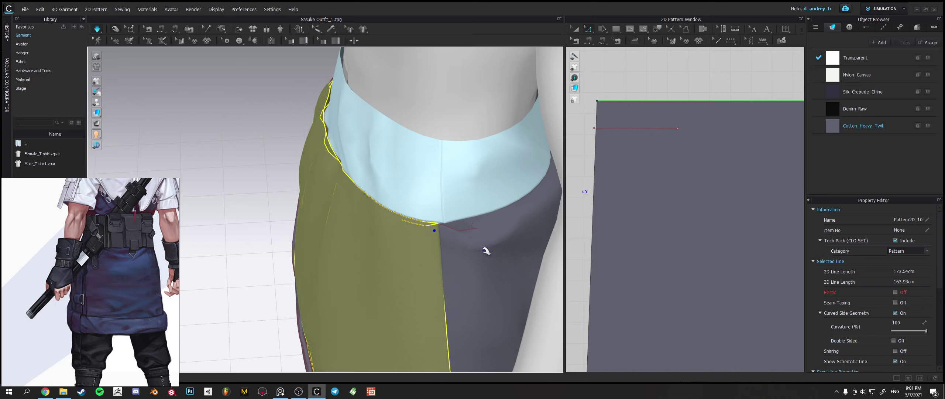
{"action": "left_click", "coordinate": [620, 32]}
{"action": "key", "text": "space"}
{"action": "scroll", "coordinate": [479, 242], "scroll_direction": "down", "scroll_amount": 5}
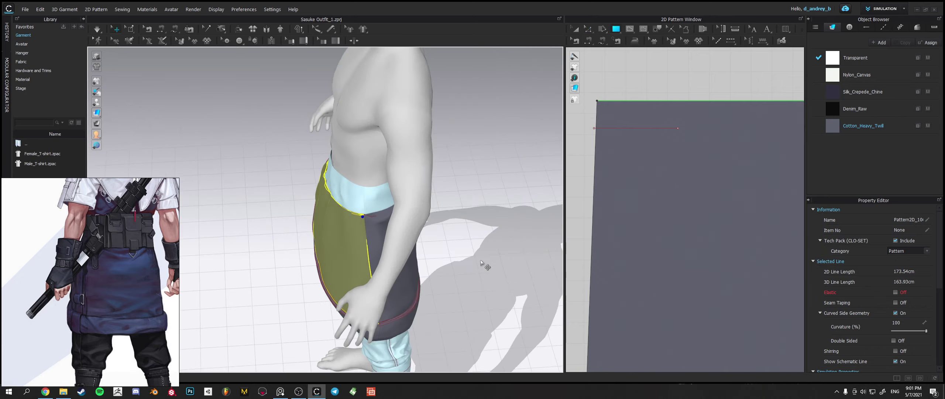
{"action": "right_click_drag", "start_coordinate": [481, 261], "coordinate": [450, 260]}
{"action": "middle_click_drag", "start_coordinate": [450, 259], "coordinate": [432, 196]}
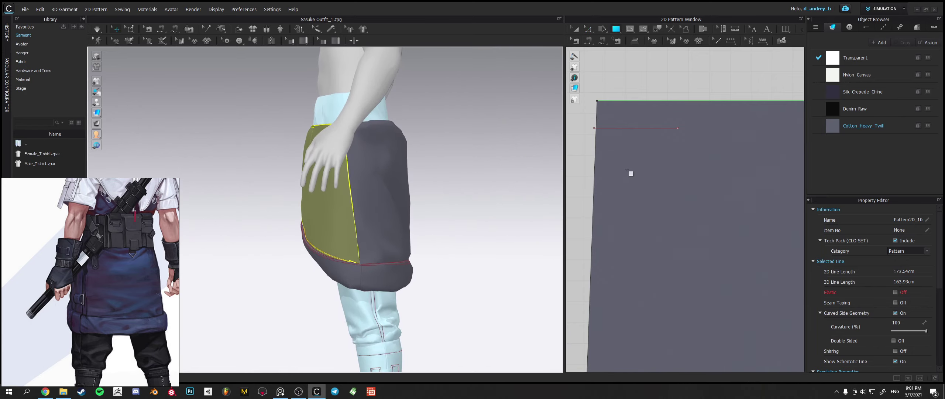
{"action": "scroll", "coordinate": [628, 170], "scroll_direction": "down", "scroll_amount": 10}
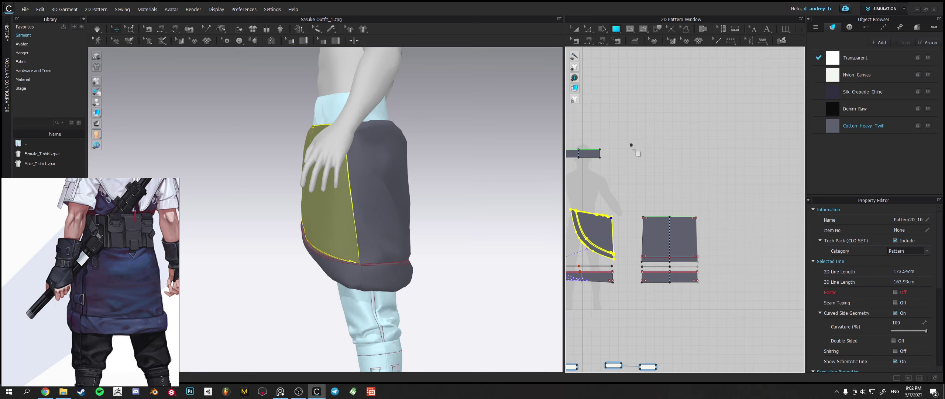
{"action": "left_click_drag", "start_coordinate": [634, 150], "coordinate": [637, 203]}
{"action": "left_click_drag", "start_coordinate": [638, 204], "coordinate": [639, 206]}
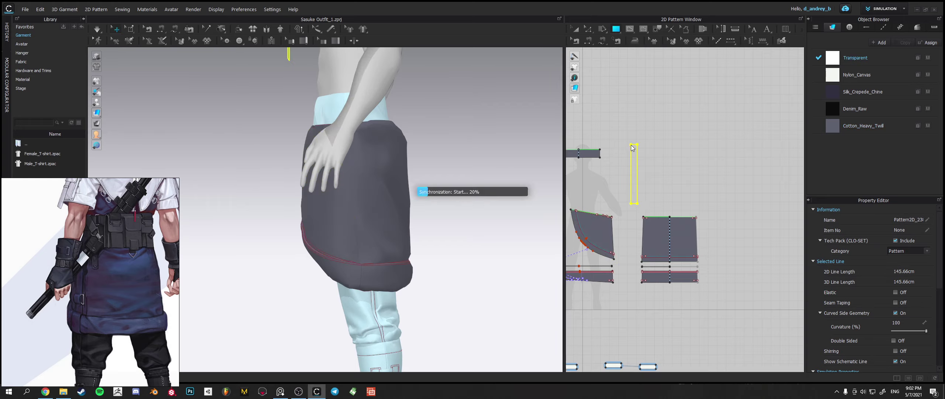
{"action": "key", "text": "ctrl+z"}
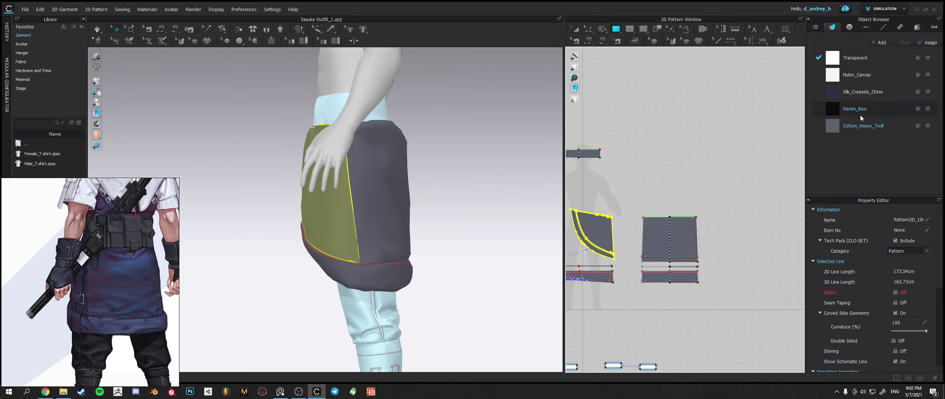
Make Cotton_Heavy_Twill the active fabric and draw a tall, narrow rectangular pattern about 111 cm in perimeter above the back skirt panel's side corner.
{"action": "left_click", "coordinate": [862, 126]}
{"action": "left_click", "coordinate": [658, 182]}
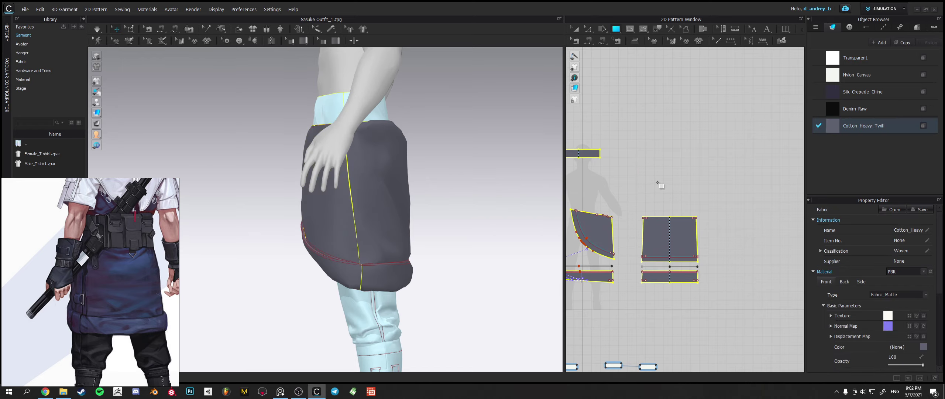
{"action": "left_click_drag", "start_coordinate": [636, 169], "coordinate": [640, 208]}
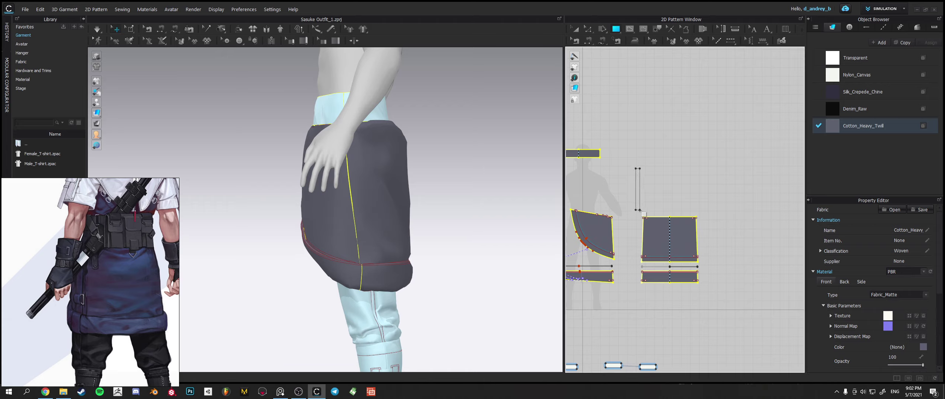
{"action": "left_click_drag", "start_coordinate": [638, 214], "coordinate": [639, 214]}
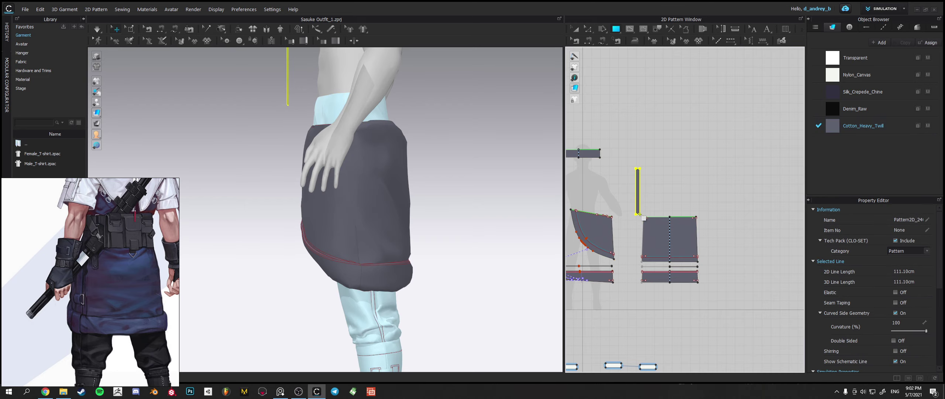
{"action": "left_click", "coordinate": [587, 30]}
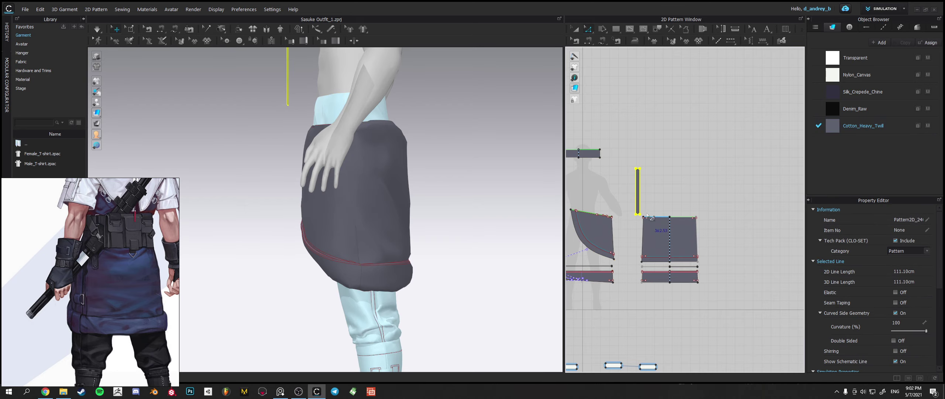
Unfold the narrow strap pattern along its long edge on the back-panel side.
{"action": "left_click", "coordinate": [639, 194]}
{"action": "right_click", "coordinate": [639, 193]}
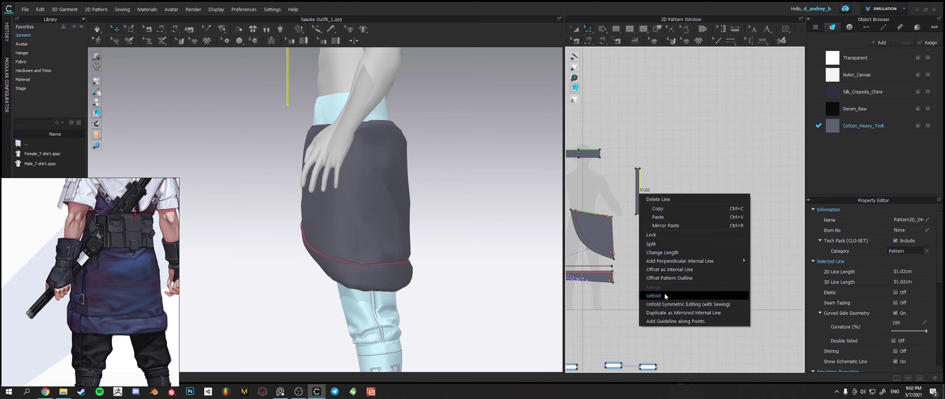
{"action": "left_click", "coordinate": [653, 296]}
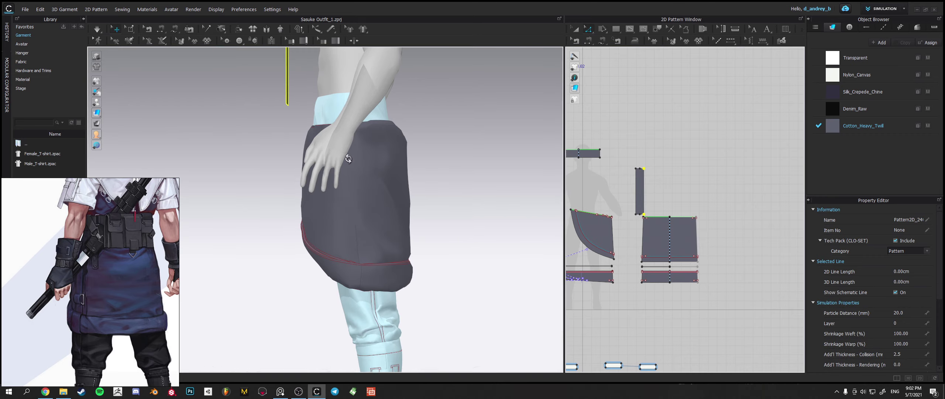
Position the strap in 3D beside the hip, over the skirt's side seam, and lower it past the skirt's hem.
{"action": "right_click_drag", "start_coordinate": [325, 144], "coordinate": [388, 178]}
{"action": "middle_click_drag", "start_coordinate": [336, 140], "coordinate": [397, 229]}
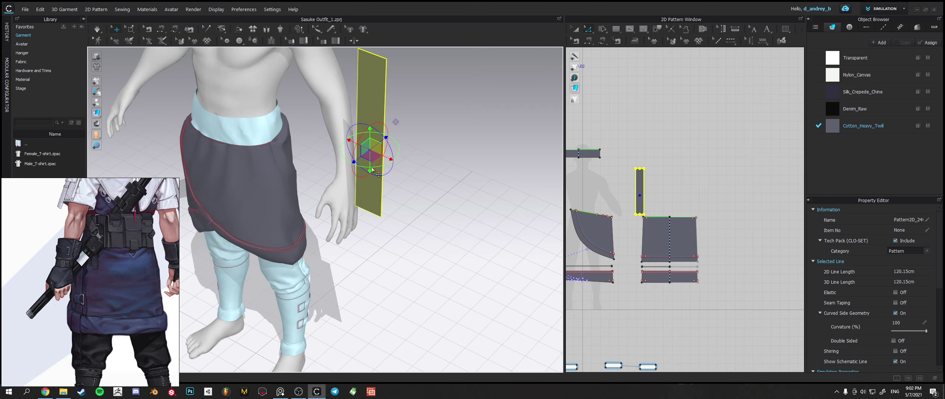
{"action": "left_click", "coordinate": [378, 167]}
{"action": "left_click", "coordinate": [380, 166]}
{"action": "left_click_drag", "start_coordinate": [389, 181], "coordinate": [437, 160]}
{"action": "left_click_drag", "start_coordinate": [381, 154], "coordinate": [297, 231]}
{"action": "right_click_drag", "start_coordinate": [297, 231], "coordinate": [486, 233]}
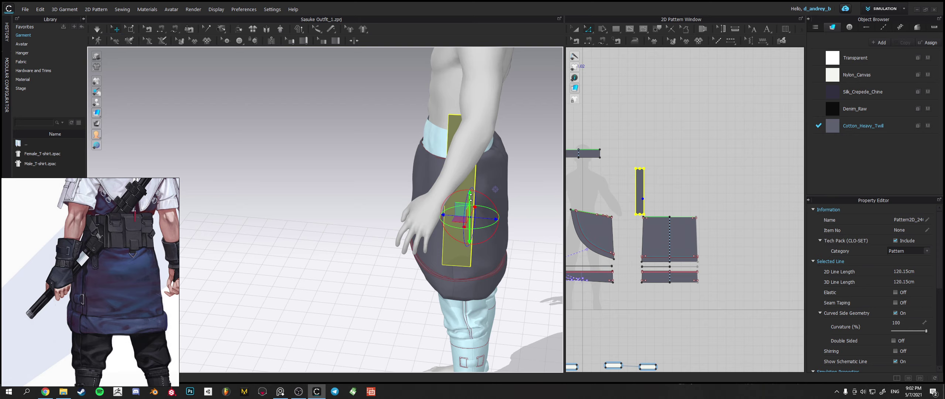
{"action": "left_click_drag", "start_coordinate": [487, 232], "coordinate": [485, 282]}
Narrow the strap pattern to about 5.35 cm wide and place it higher above the back skirt panel.
{"action": "left_click", "coordinate": [644, 190]}
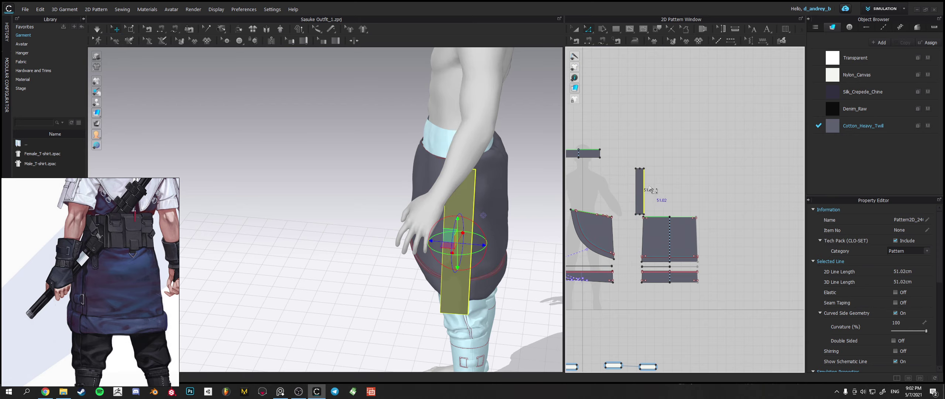
{"action": "left_click", "coordinate": [626, 164]}
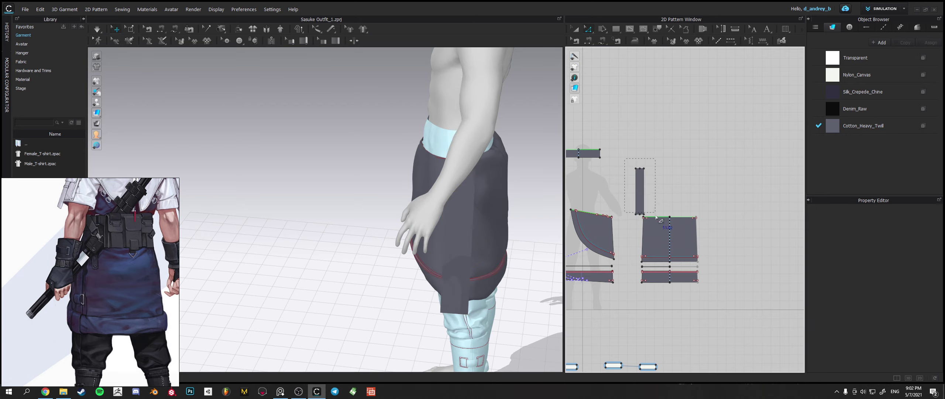
{"action": "left_click_drag", "start_coordinate": [657, 218], "coordinate": [645, 154]}
{"action": "left_click", "coordinate": [575, 28]}
{"action": "middle_click_drag", "start_coordinate": [488, 238], "coordinate": [480, 210]}
{"action": "right_click_drag", "start_coordinate": [479, 210], "coordinate": [436, 247]}
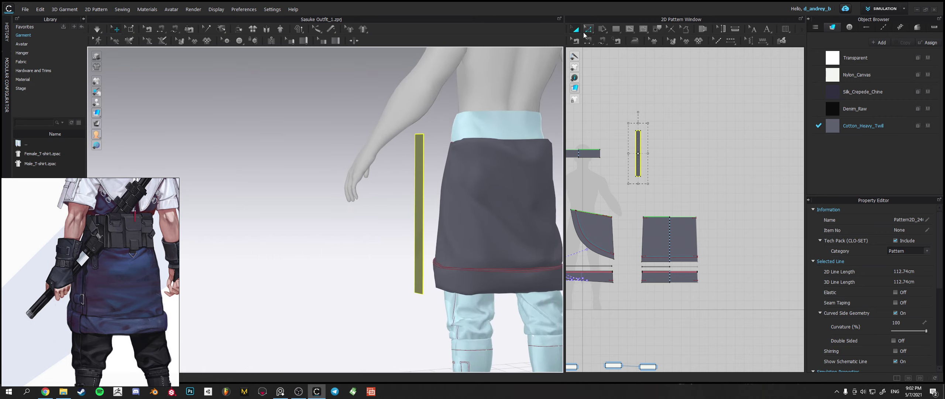
Offset the strap's bottom edge inward by 16.50 cm as a single extended internal line.
{"action": "scroll", "coordinate": [619, 190], "scroll_direction": "down", "scroll_amount": 3}
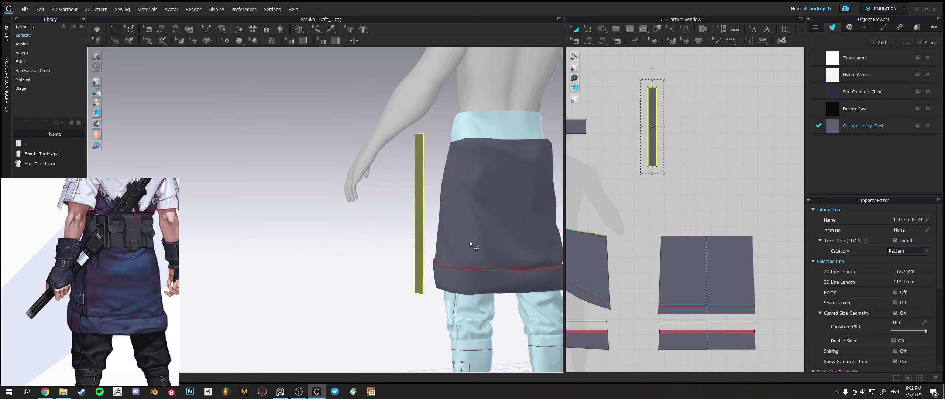
{"action": "middle_click_drag", "start_coordinate": [518, 210], "coordinate": [506, 216]}
{"action": "scroll", "coordinate": [642, 184], "scroll_direction": "up", "scroll_amount": 3}
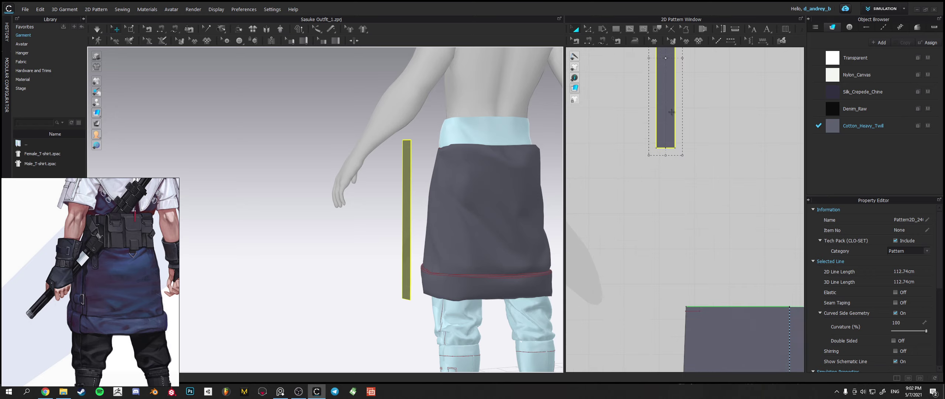
{"action": "left_click", "coordinate": [588, 29]}
{"action": "left_click", "coordinate": [669, 148]}
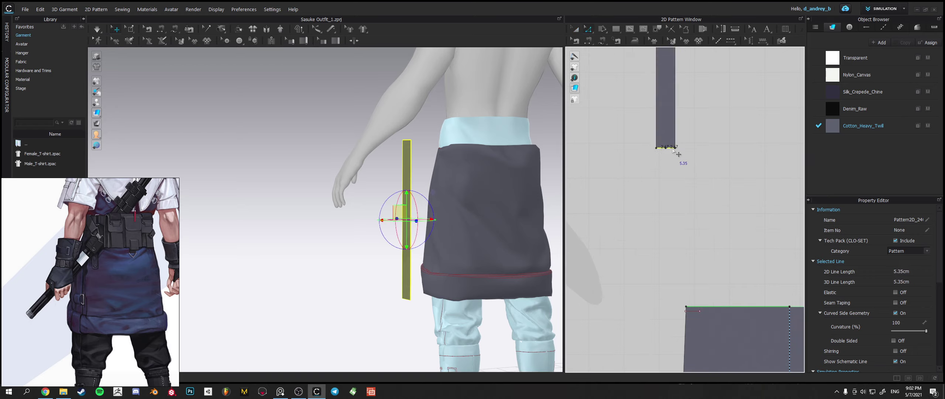
{"action": "right_click", "coordinate": [679, 154]}
{"action": "left_click", "coordinate": [712, 209]}
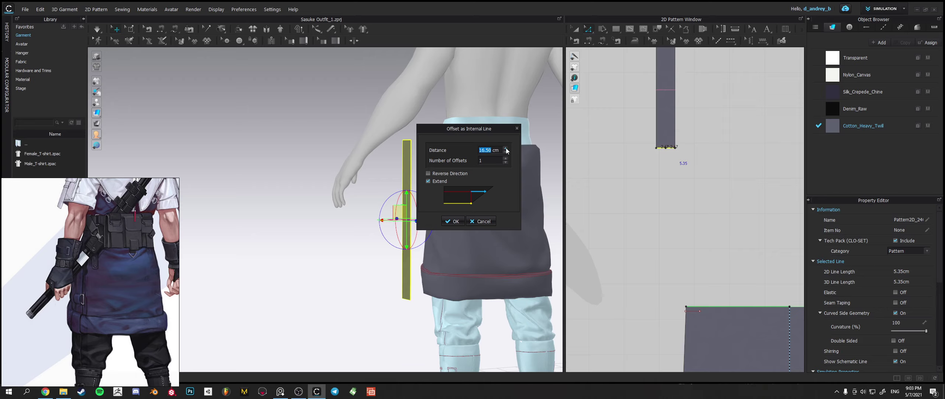
{"action": "left_click", "coordinate": [456, 222]}
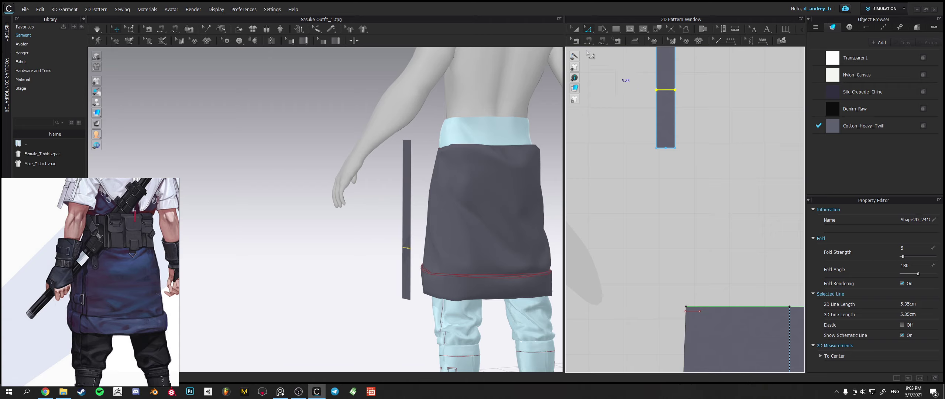
{"action": "left_click", "coordinate": [588, 40]}
{"action": "left_click", "coordinate": [666, 89]}
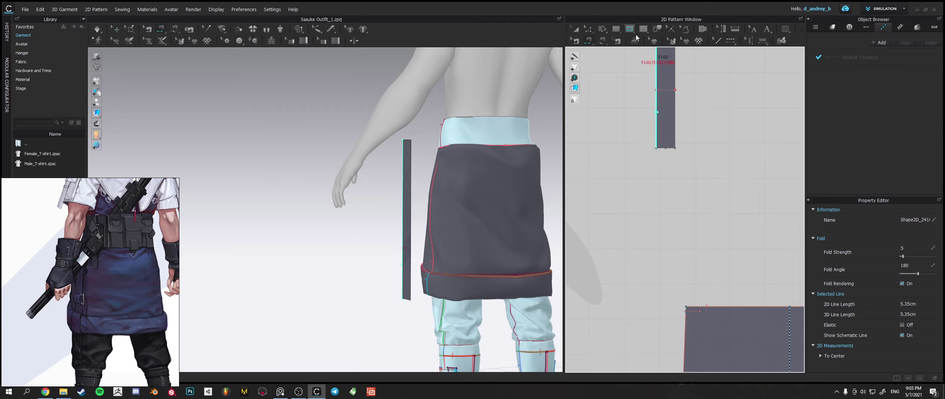
{"action": "middle_click_drag", "start_coordinate": [690, 171], "coordinate": [705, 279]}
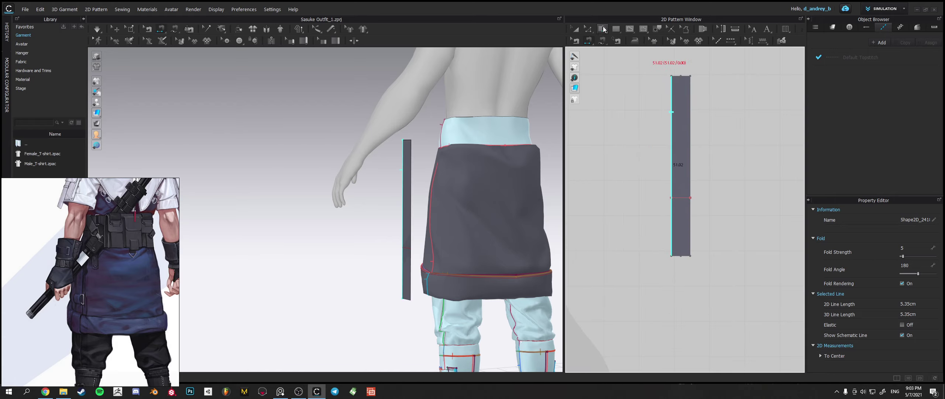
{"action": "left_click", "coordinate": [589, 30]}
{"action": "key", "text": "Escape"}
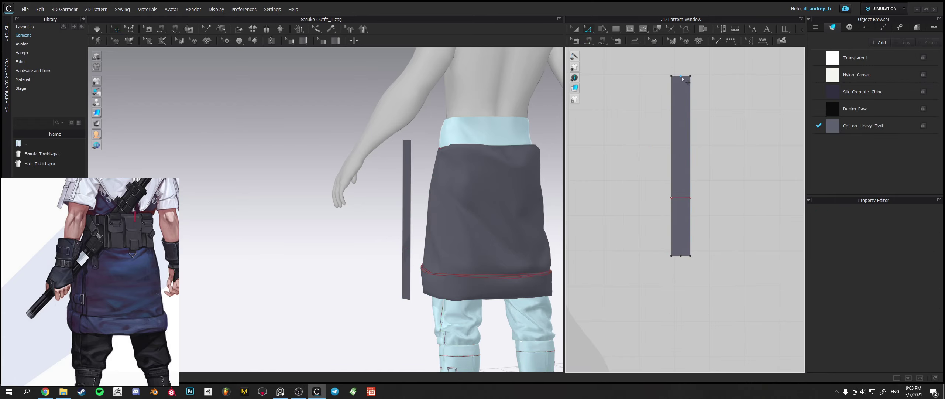
Draw a lengthwise internal line between the strap's end midpoints and add a point where it crosses the horizontal internal line.
{"action": "left_click", "coordinate": [683, 79]}
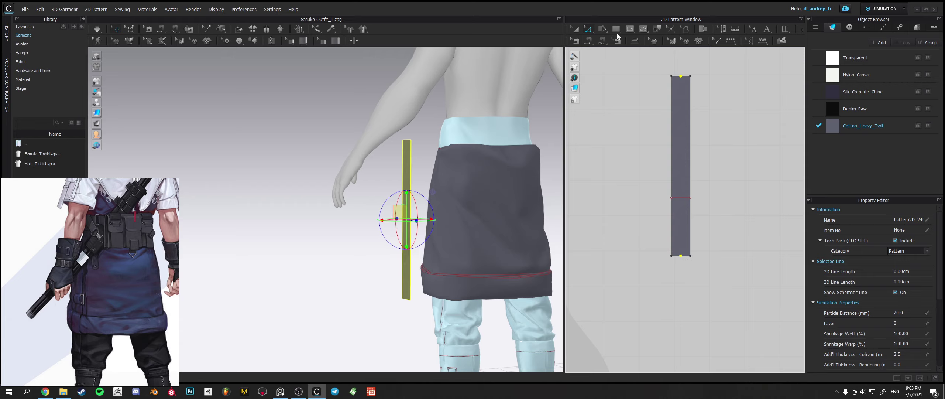
{"action": "left_click", "coordinate": [681, 76]}
{"action": "left_click", "coordinate": [681, 255]}
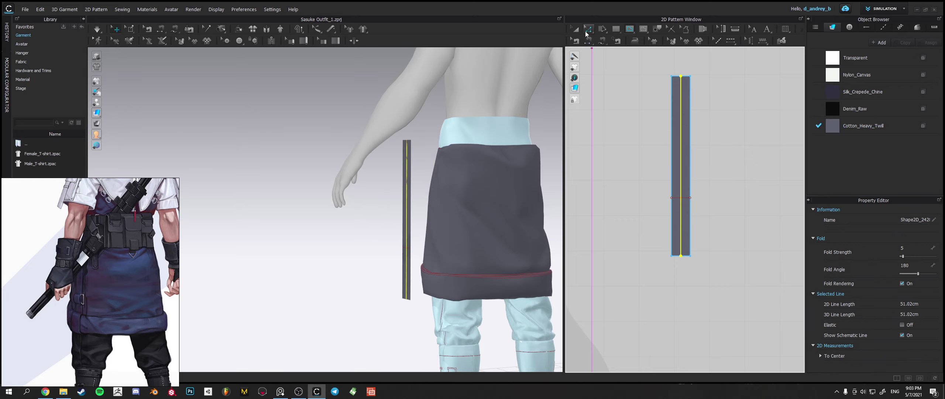
{"action": "left_click", "coordinate": [681, 198]}
{"action": "right_click", "coordinate": [679, 198]}
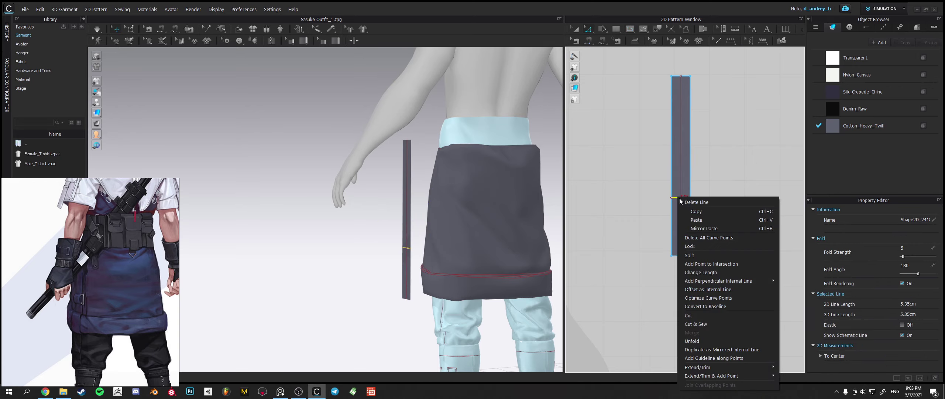
{"action": "left_click", "coordinate": [712, 265]}
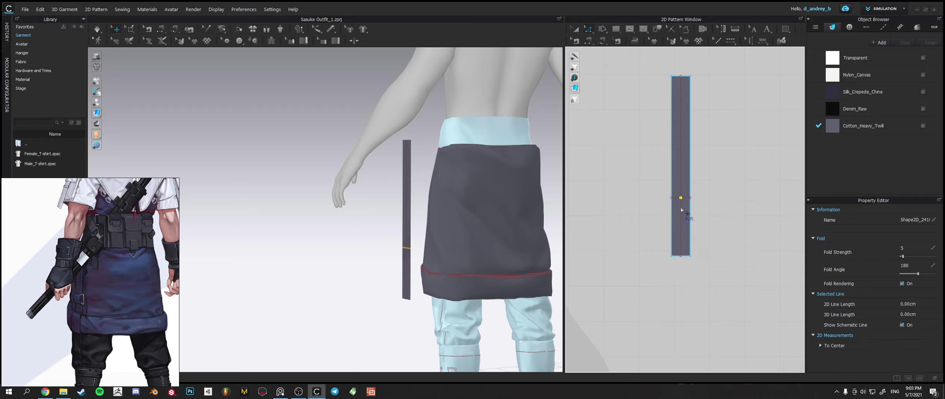
Delete the strap's lengthwise internal line while keeping the horizontal internal line and its midpoint.
{"action": "left_click", "coordinate": [682, 214]}
{"action": "key", "text": "Delete"}
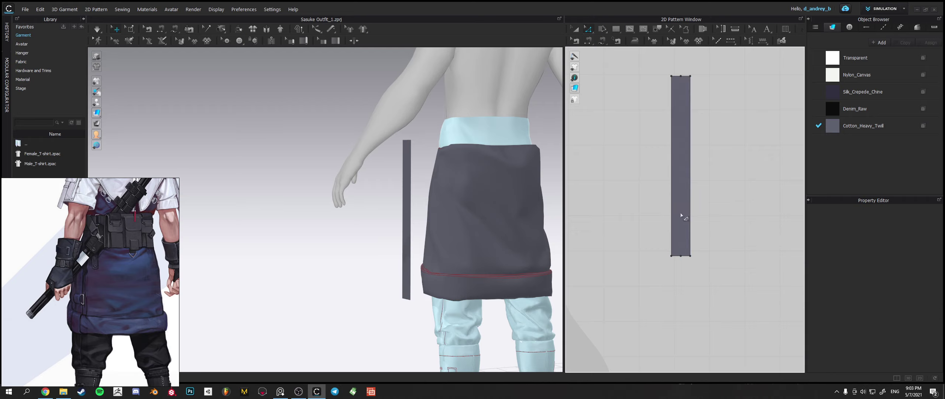
{"action": "key", "text": "ctrl+z"}
{"action": "left_click_drag", "start_coordinate": [681, 256], "coordinate": [720, 160]}
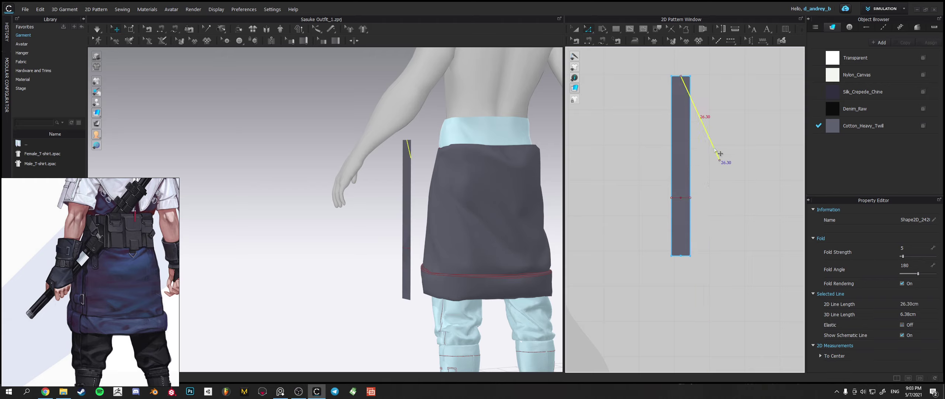
{"action": "key", "text": "Escape"}
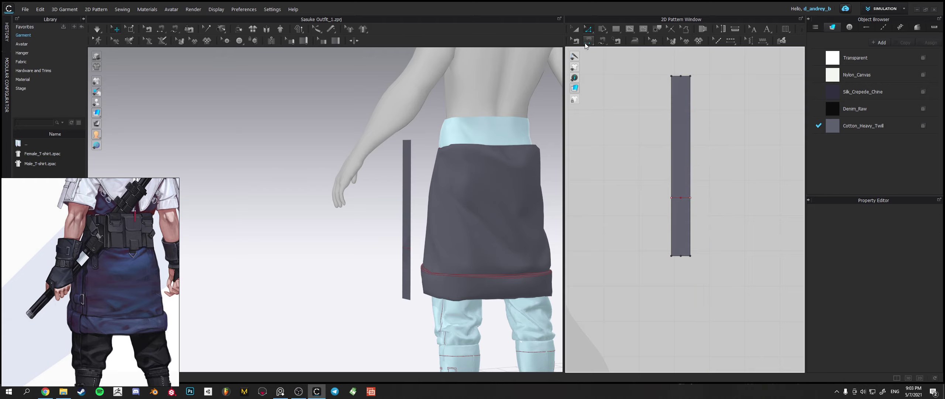
Sew the left half of the strap's horizontal internal line to the curved skirt panel's short internal line near the side seam.
{"action": "left_click", "coordinate": [588, 42]}
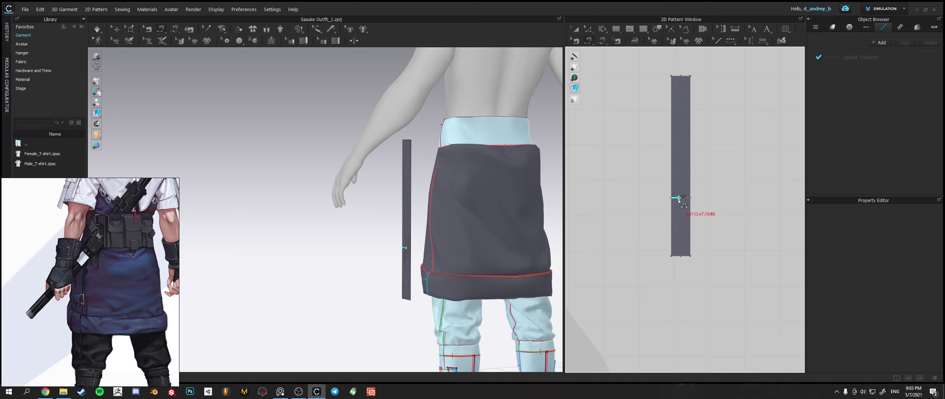
{"action": "scroll", "coordinate": [643, 281], "scroll_direction": "down", "scroll_amount": 6}
{"action": "middle_click_drag", "start_coordinate": [665, 289], "coordinate": [642, 221]}
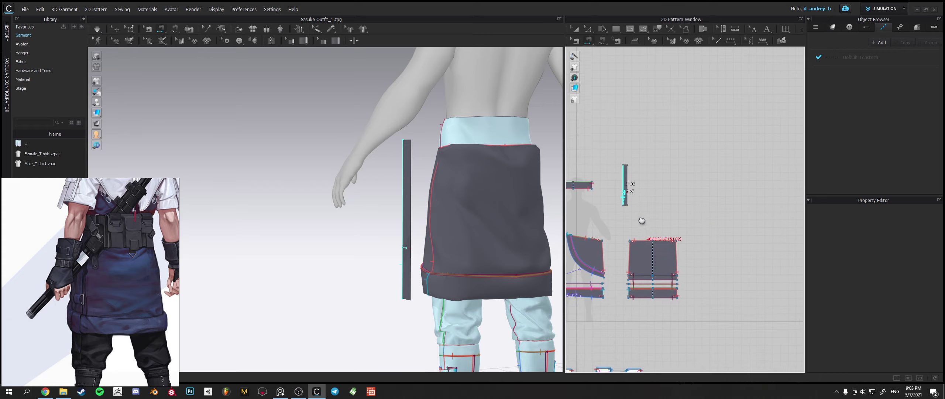
{"action": "scroll", "coordinate": [642, 248], "scroll_direction": "up", "scroll_amount": 3}
{"action": "middle_click_drag", "start_coordinate": [643, 260], "coordinate": [728, 203]}
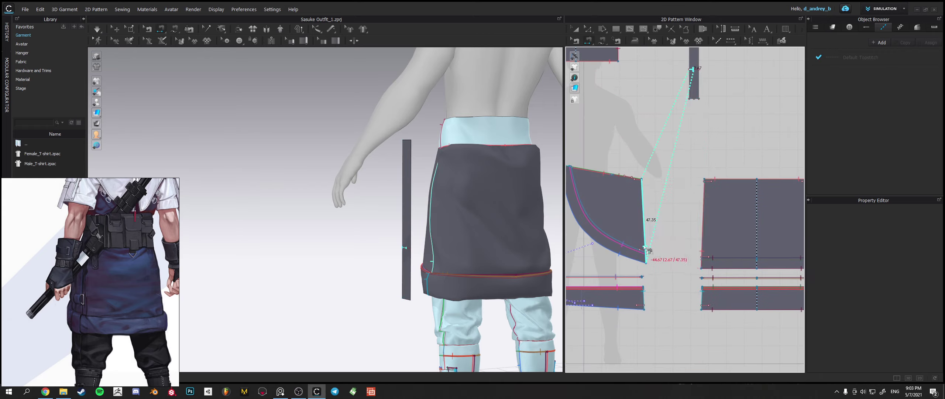
{"action": "scroll", "coordinate": [645, 248], "scroll_direction": "up", "scroll_amount": 5}
{"action": "left_click", "coordinate": [646, 273]}
{"action": "scroll", "coordinate": [647, 273], "scroll_direction": "down", "scroll_amount": 5}
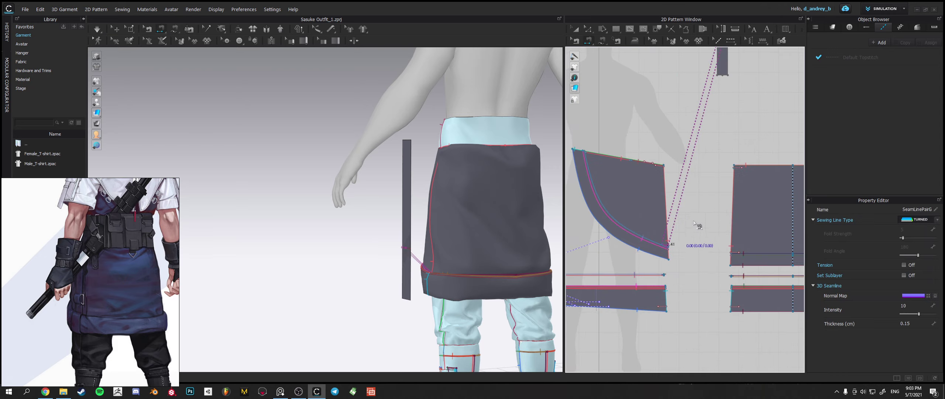
Sew the right half of the strap's horizontal internal line to the back skirt panel's short internal line.
{"action": "middle_click_drag", "start_coordinate": [718, 155], "coordinate": [669, 219]}
{"action": "scroll", "coordinate": [683, 159], "scroll_direction": "up", "scroll_amount": 5}
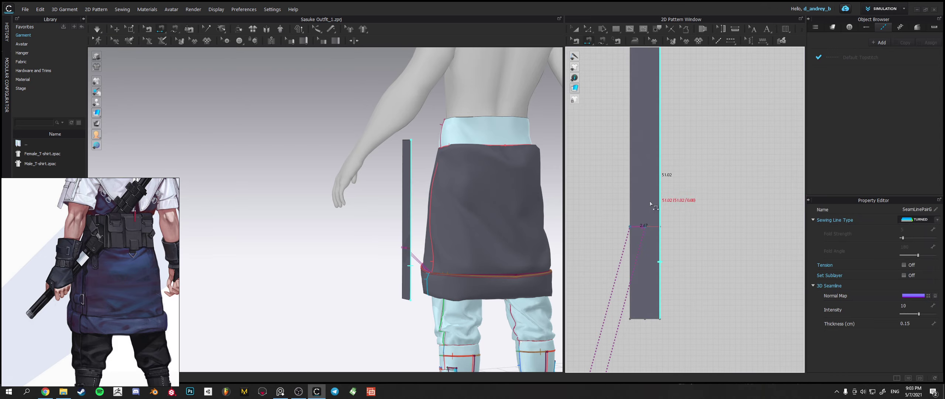
{"action": "left_click", "coordinate": [652, 226]}
{"action": "scroll", "coordinate": [672, 252], "scroll_direction": "down", "scroll_amount": 5}
{"action": "scroll", "coordinate": [630, 211], "scroll_direction": "up", "scroll_amount": 6}
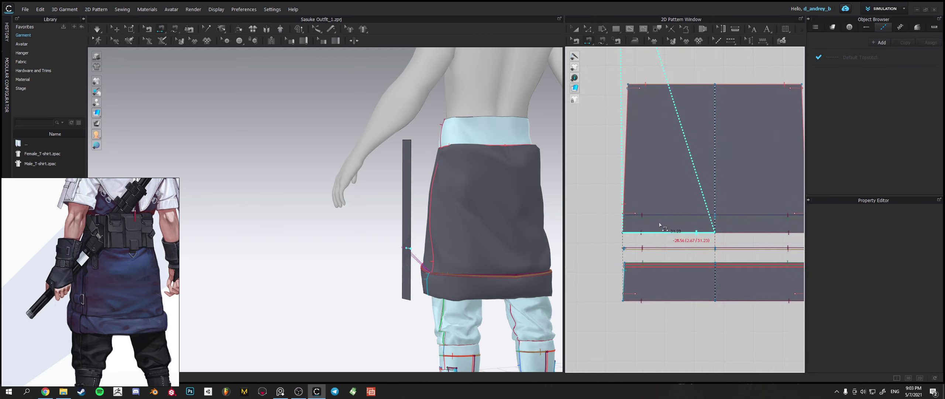
{"action": "scroll", "coordinate": [630, 211], "scroll_direction": "up", "scroll_amount": 4}
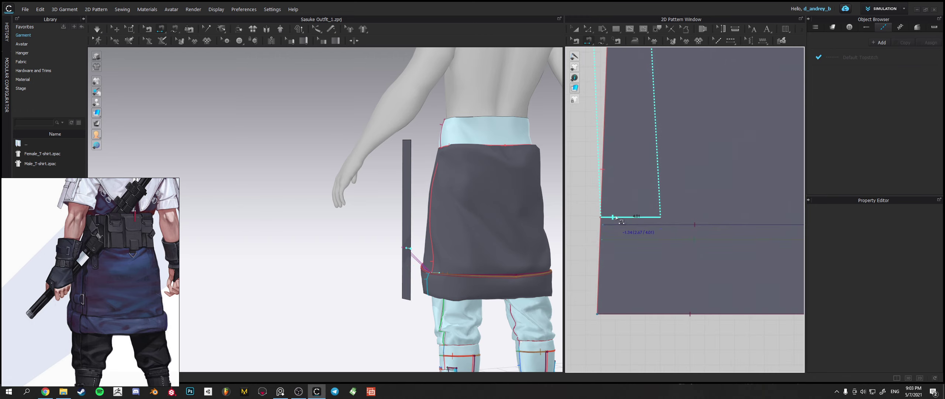
{"action": "left_click", "coordinate": [615, 217]}
Sew the back lower band's short internal line to the right half of the strap's bottom edge.
{"action": "scroll", "coordinate": [615, 217], "scroll_direction": "down", "scroll_amount": 6}
{"action": "scroll", "coordinate": [611, 282], "scroll_direction": "up", "scroll_amount": 4}
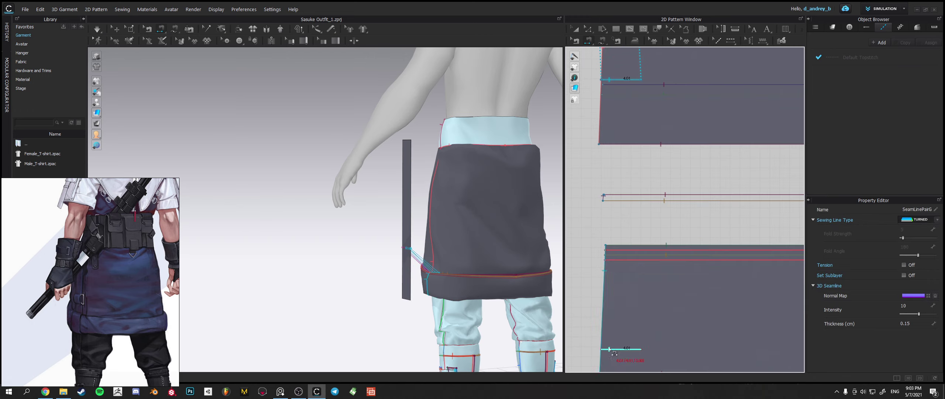
{"action": "left_click", "coordinate": [613, 353]}
{"action": "scroll", "coordinate": [617, 333], "scroll_direction": "down", "scroll_amount": 4}
{"action": "scroll", "coordinate": [627, 201], "scroll_direction": "up", "scroll_amount": 2}
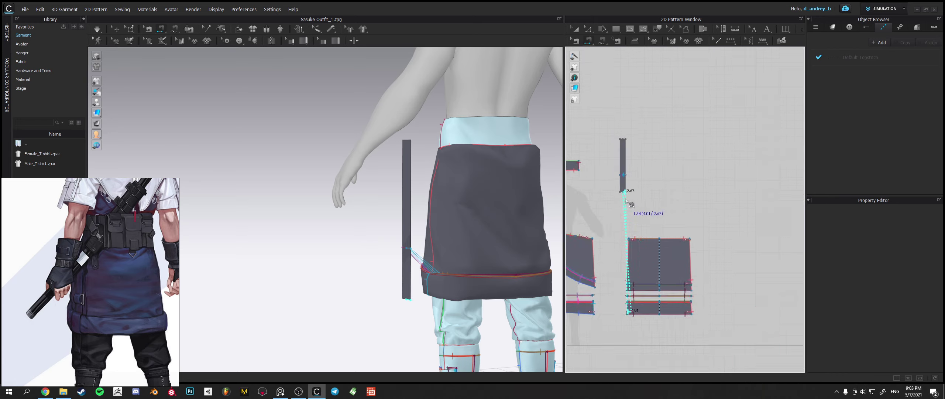
{"action": "scroll", "coordinate": [627, 202], "scroll_direction": "up", "scroll_amount": 3}
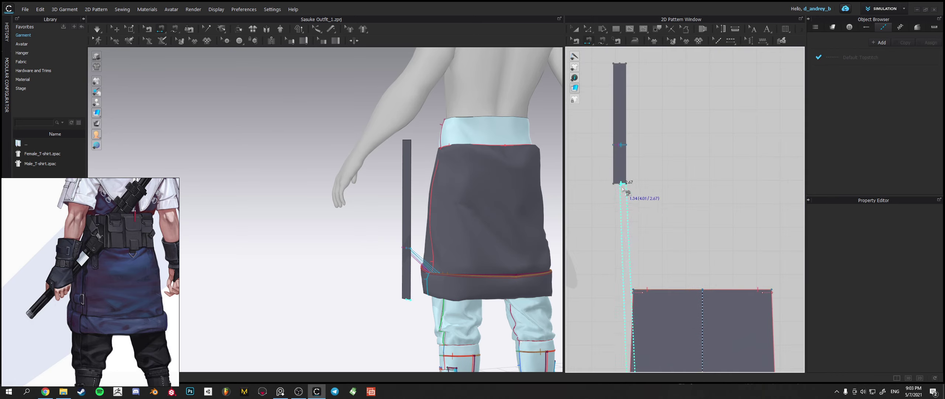
{"action": "left_click", "coordinate": [623, 189]}
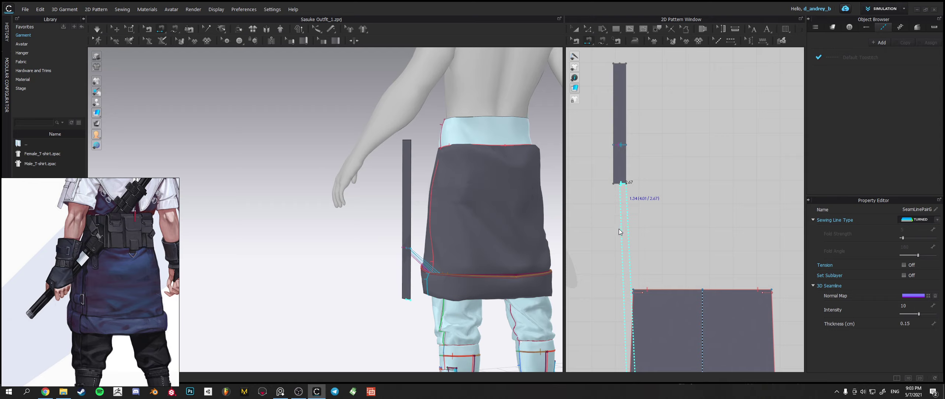
Sew the left half of the strap's bottom edge to the short internal line on the lower band beneath the curved skirt panel.
{"action": "left_click", "coordinate": [618, 185]}
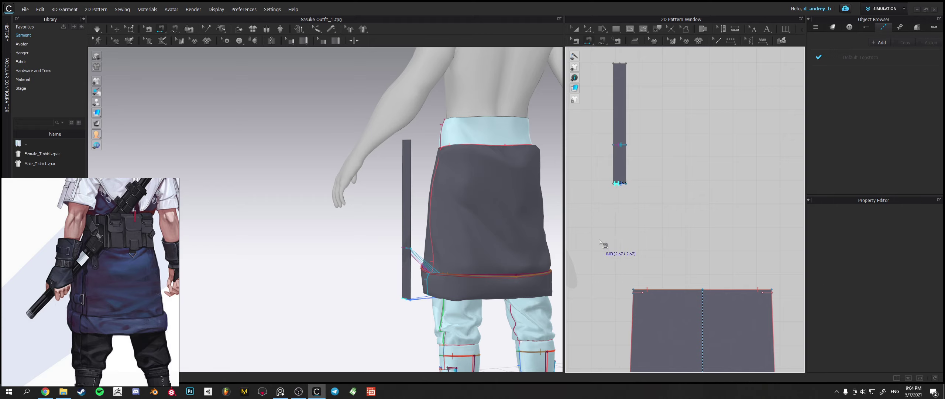
{"action": "scroll", "coordinate": [619, 250], "scroll_direction": "up", "scroll_amount": 4}
{"action": "scroll", "coordinate": [615, 286], "scroll_direction": "down", "scroll_amount": 7}
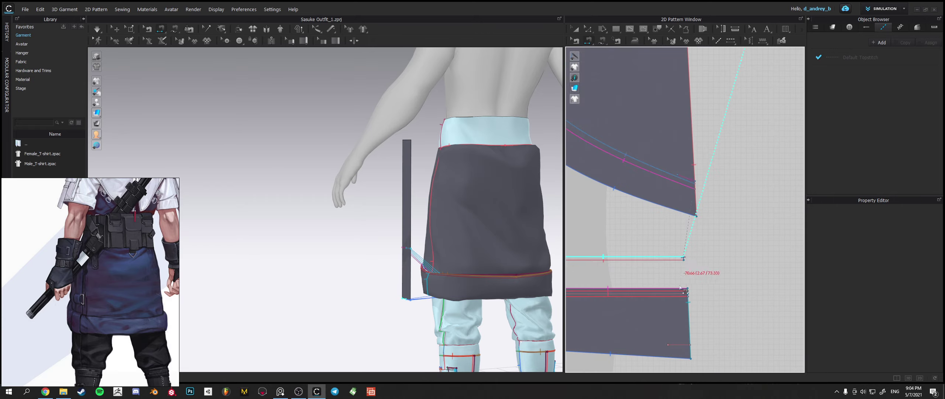
{"action": "left_click", "coordinate": [684, 345]}
Sew the left half of the strap's top edge to the short internal line at the curved skirt panel's upper side corner.
{"action": "scroll", "coordinate": [684, 345], "scroll_direction": "down", "scroll_amount": 5}
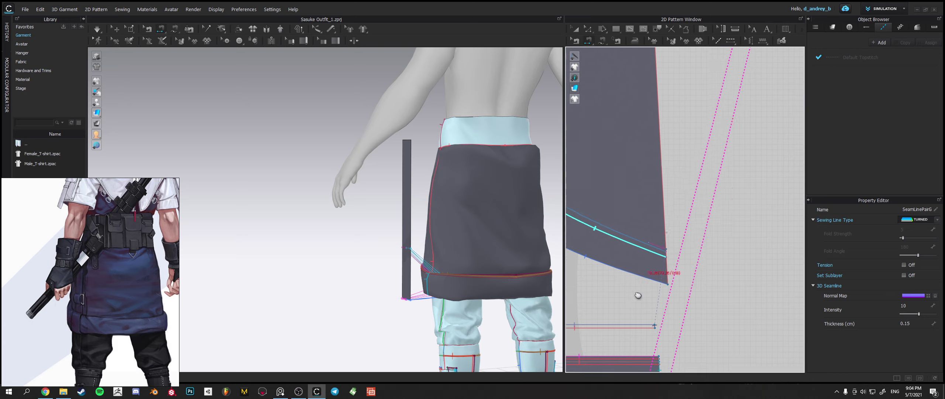
{"action": "left_click", "coordinate": [690, 82]}
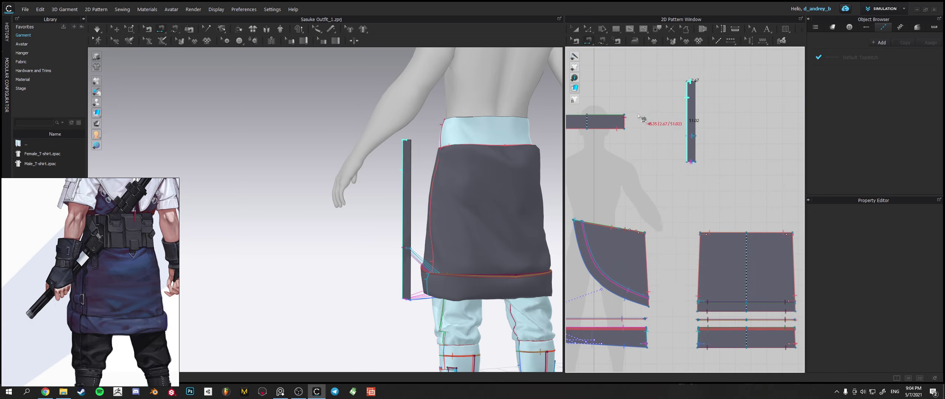
{"action": "scroll", "coordinate": [670, 222], "scroll_direction": "up", "scroll_amount": 6}
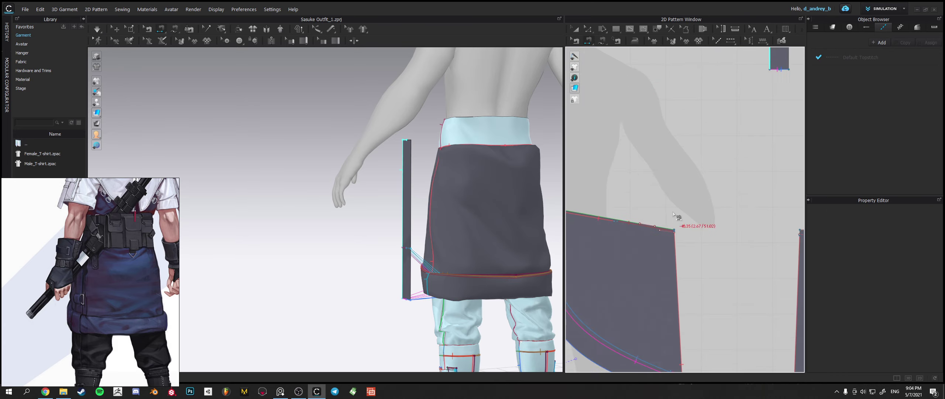
{"action": "left_click", "coordinate": [675, 236]}
Sew the right half of the strap's top edge to the short internal line at the back skirt panel's upper side corner.
{"action": "scroll", "coordinate": [715, 203], "scroll_direction": "down", "scroll_amount": 4}
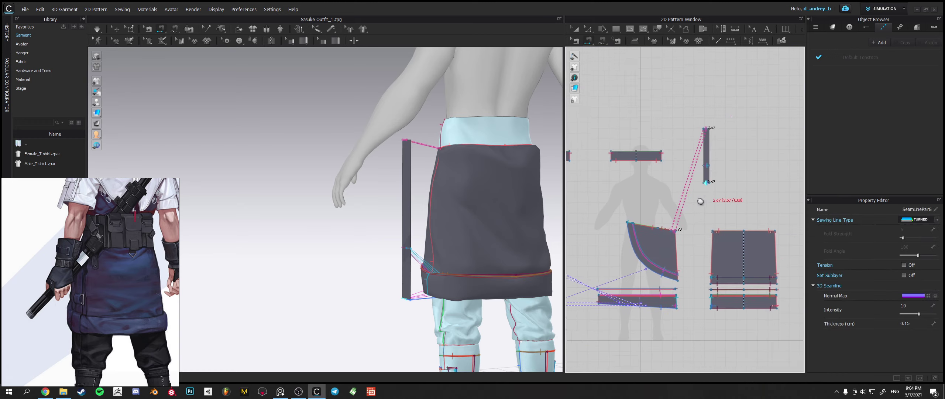
{"action": "scroll", "coordinate": [701, 177], "scroll_direction": "up", "scroll_amount": 5}
{"action": "left_click", "coordinate": [685, 230]}
{"action": "scroll", "coordinate": [686, 232], "scroll_direction": "down", "scroll_amount": 3}
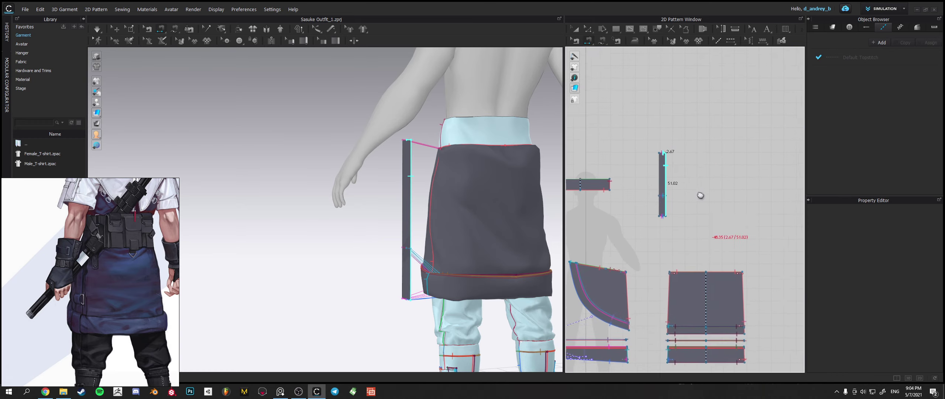
{"action": "scroll", "coordinate": [661, 243], "scroll_direction": "up", "scroll_amount": 5}
{"action": "left_click", "coordinate": [639, 245]}
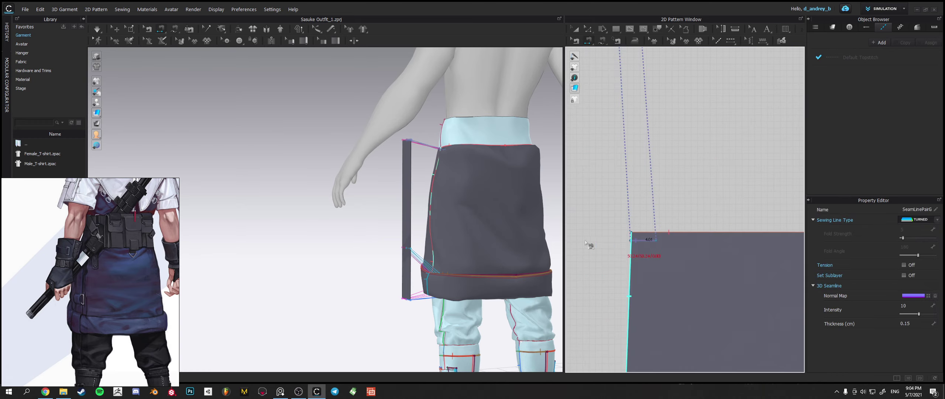
Move the strap slightly downward in 3D so it sits level with the skirt's side.
{"action": "right_click_drag", "start_coordinate": [481, 222], "coordinate": [446, 217]}
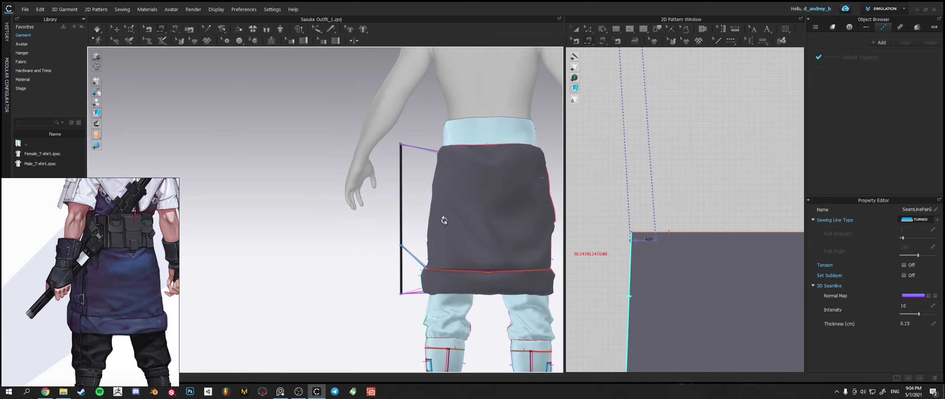
{"action": "left_click", "coordinate": [114, 29]}
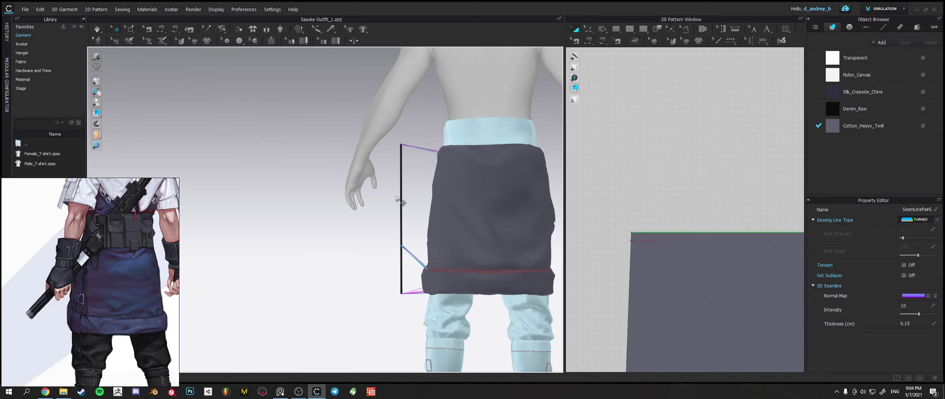
{"action": "left_click", "coordinate": [399, 200]}
{"action": "left_click_drag", "start_coordinate": [401, 175], "coordinate": [401, 185]}
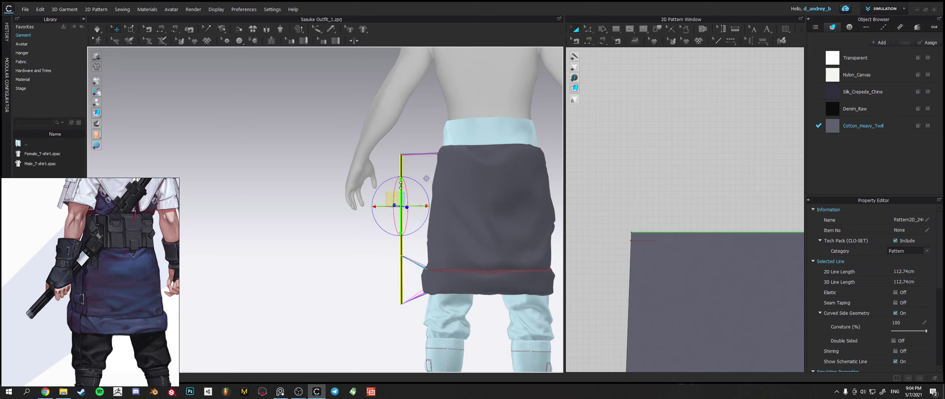
{"action": "right_click_drag", "start_coordinate": [401, 185], "coordinate": [562, 194]}
Try simulating the sewn strap against the skirt, stop the simulation and undo the resulting drape.
{"action": "key", "text": "space"}
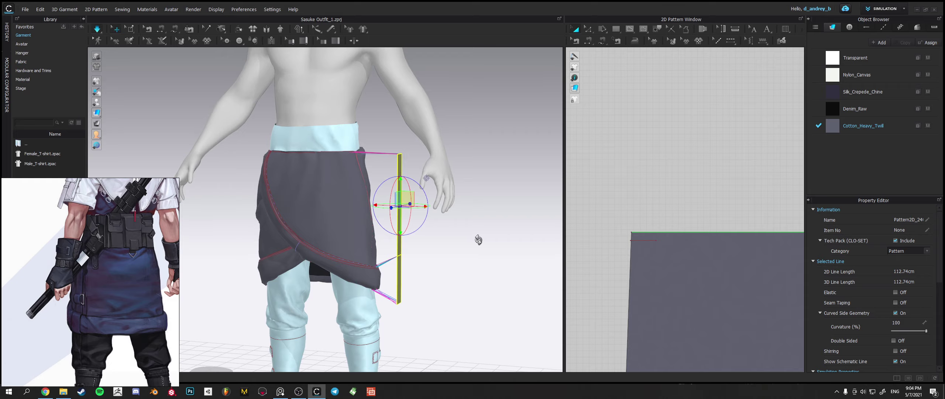
{"action": "key", "text": "space"}
{"action": "right_click_drag", "start_coordinate": [479, 240], "coordinate": [364, 244]}
{"action": "key", "text": "ctrl+z"}
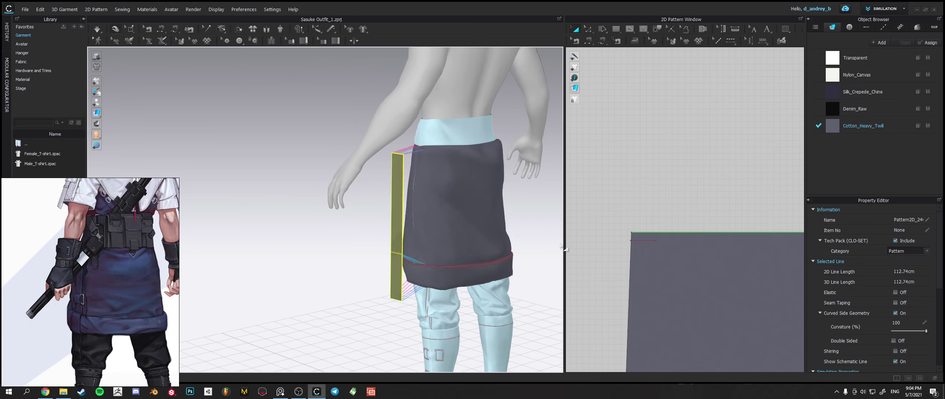
Move the strap's horizontal internal line and its midpoint lower along the strap.
{"action": "left_click", "coordinate": [590, 30]}
{"action": "scroll", "coordinate": [706, 163], "scroll_direction": "down", "scroll_amount": 6}
{"action": "middle_click_drag", "start_coordinate": [706, 154], "coordinate": [718, 242]}
{"action": "left_click_drag", "start_coordinate": [662, 130], "coordinate": [709, 172]}
{"action": "scroll", "coordinate": [688, 163], "scroll_direction": "up", "scroll_amount": 6}
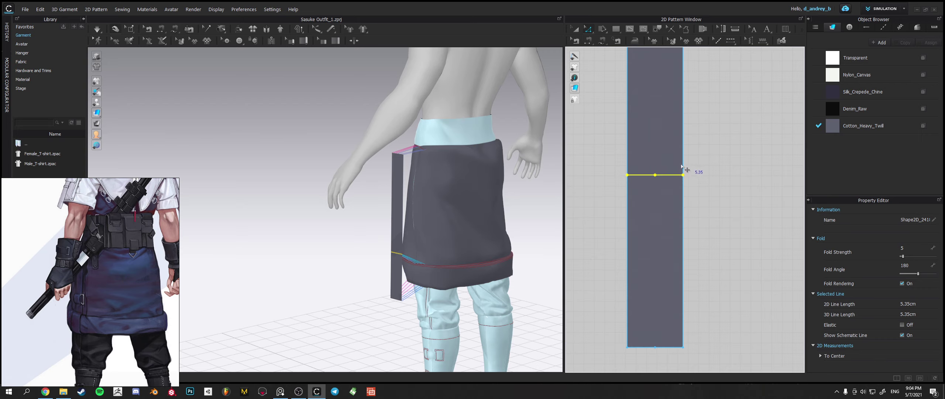
{"action": "left_click", "coordinate": [704, 193]}
{"action": "left_click", "coordinate": [659, 175]}
{"action": "left_click_drag", "start_coordinate": [647, 178], "coordinate": [648, 209]}
Simulate the garment to drape the strap onto the skirt and check it from the back, front and side.
{"action": "key", "text": "space"}
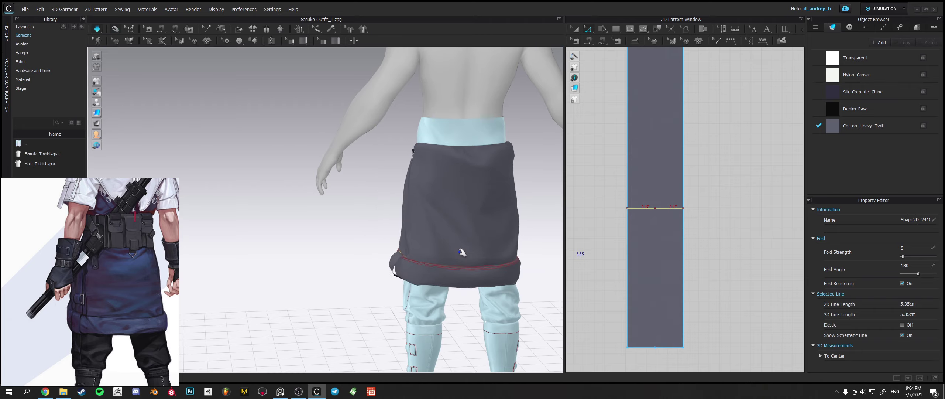
{"action": "right_click_drag", "start_coordinate": [449, 260], "coordinate": [525, 232]}
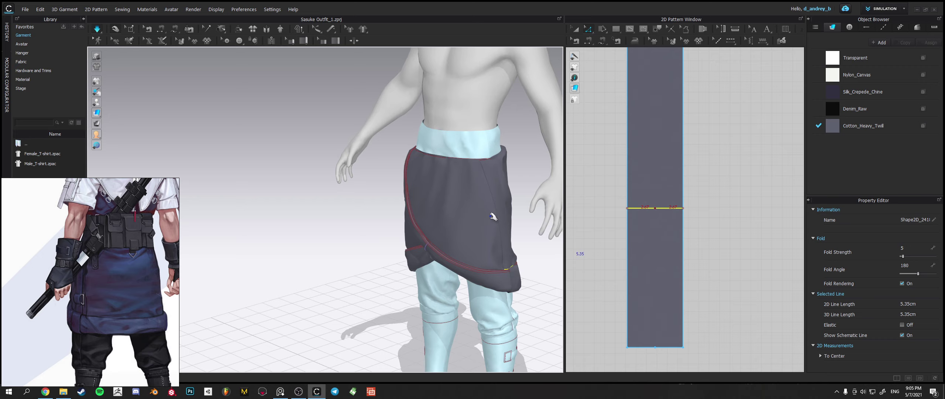
{"action": "right_click_drag", "start_coordinate": [493, 217], "coordinate": [502, 214]}
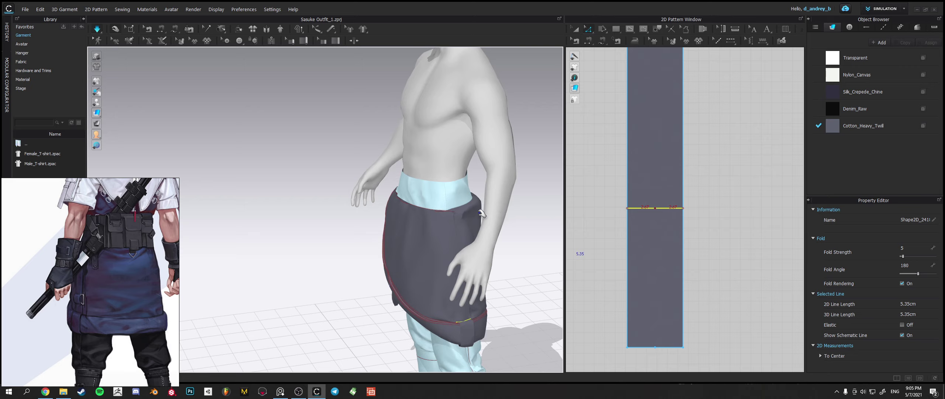
Pull the strap's twisted upper end flat over the skirt's side seam in 3D while the simulation runs.
{"action": "left_click", "coordinate": [452, 219]}
{"action": "scroll", "coordinate": [458, 229], "scroll_direction": "up", "scroll_amount": 5}
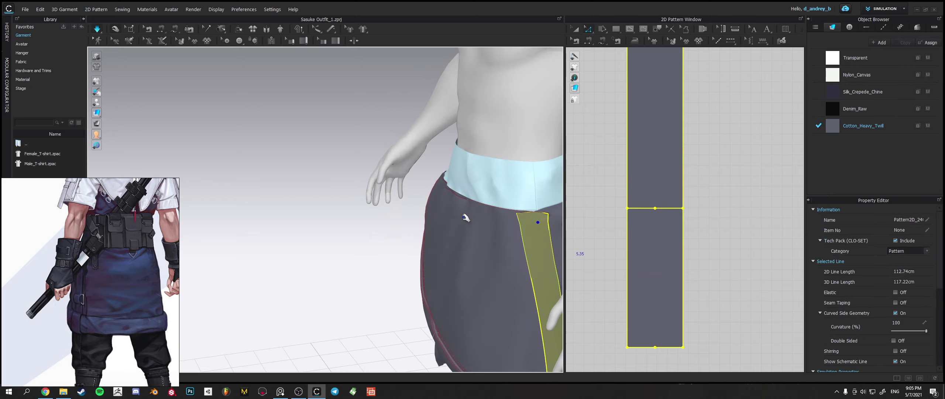
{"action": "right_click_drag", "start_coordinate": [479, 254], "coordinate": [418, 260]}
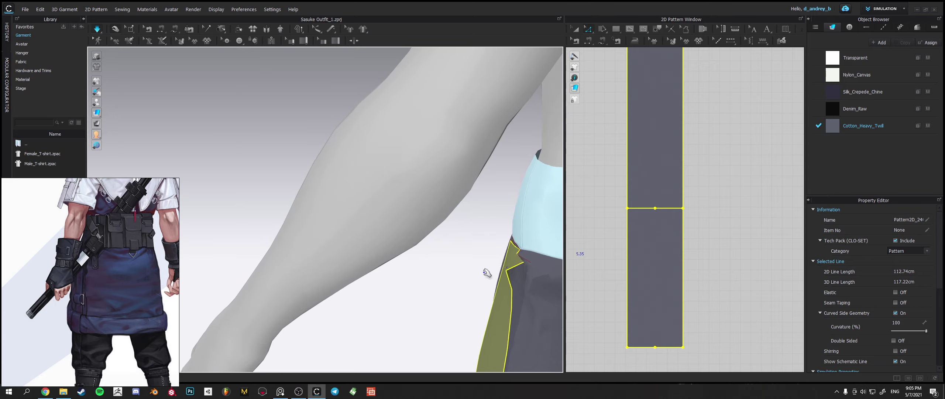
{"action": "left_click_drag", "start_coordinate": [517, 262], "coordinate": [485, 256]}
{"action": "right_click_drag", "start_coordinate": [540, 277], "coordinate": [513, 258]}
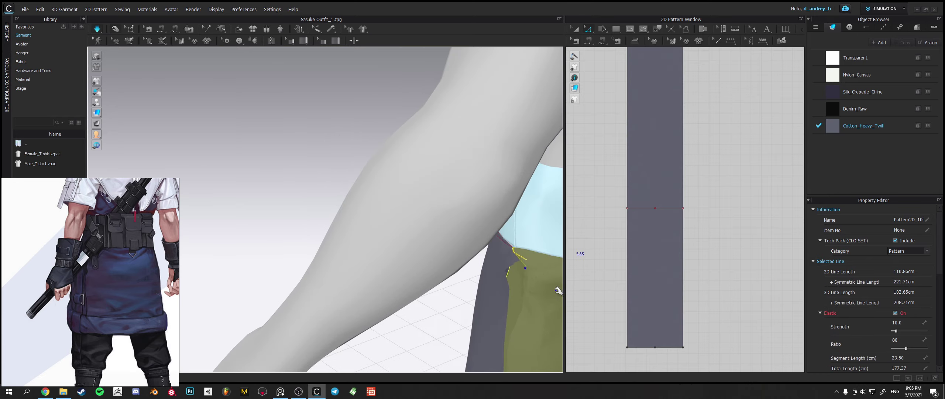
{"action": "left_click", "coordinate": [492, 234]}
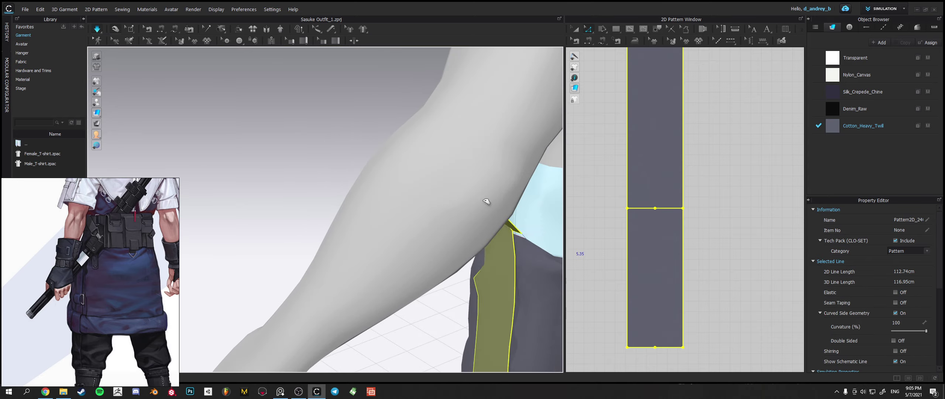
{"action": "right_click_drag", "start_coordinate": [536, 265], "coordinate": [646, 291]}
{"action": "left_click_drag", "start_coordinate": [503, 278], "coordinate": [529, 281]}
{"action": "middle_click_drag", "start_coordinate": [530, 281], "coordinate": [490, 194]}
{"action": "scroll", "coordinate": [490, 195], "scroll_direction": "down", "scroll_amount": 3}
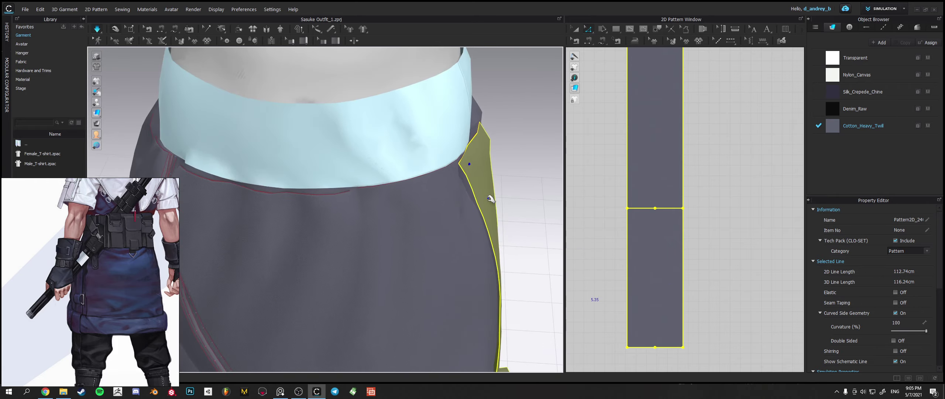
{"action": "right_click_drag", "start_coordinate": [505, 231], "coordinate": [456, 198]}
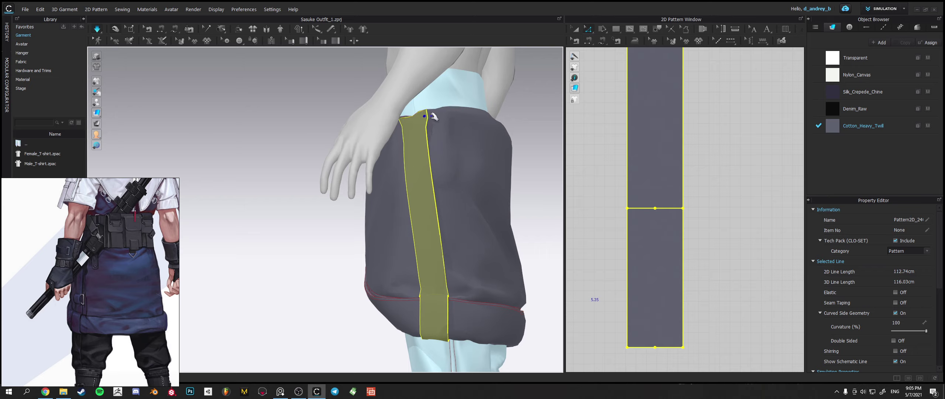
Stop the simulation and shift the back skirt panel's upper short internal line inward, away from the side seam.
{"action": "scroll", "coordinate": [643, 239], "scroll_direction": "down", "scroll_amount": 5}
{"action": "scroll", "coordinate": [622, 261], "scroll_direction": "down", "scroll_amount": 2}
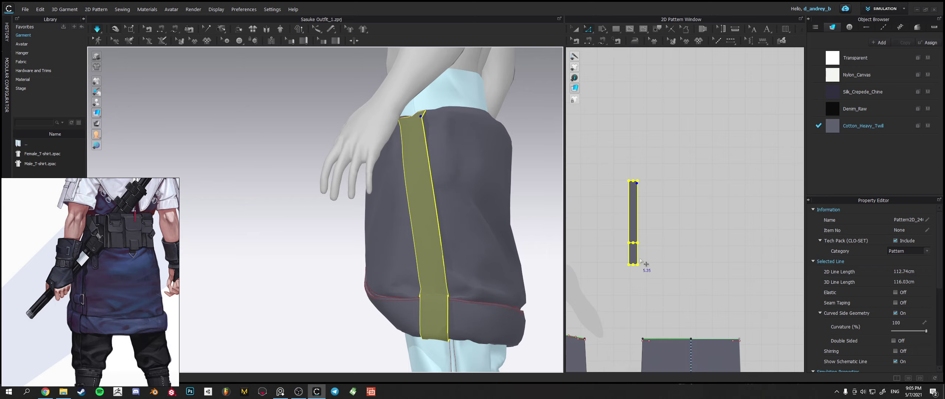
{"action": "middle_click_drag", "start_coordinate": [646, 306], "coordinate": [664, 219]}
{"action": "scroll", "coordinate": [671, 263], "scroll_direction": "up", "scroll_amount": 3}
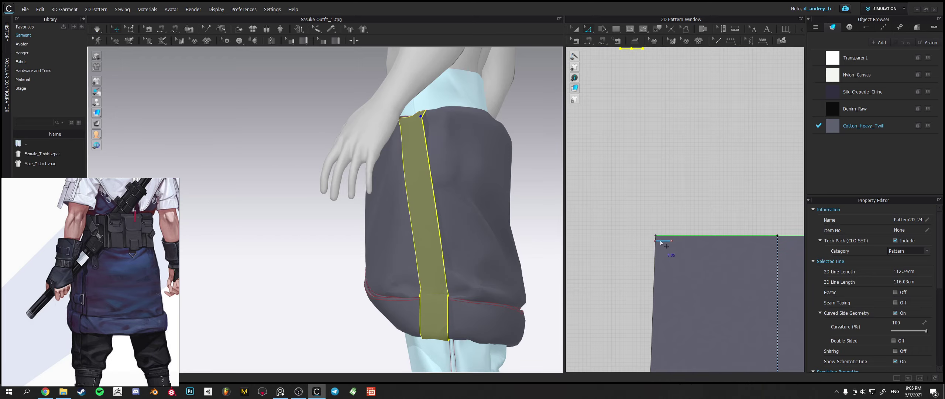
{"action": "left_click_drag", "start_coordinate": [661, 242], "coordinate": [674, 242]}
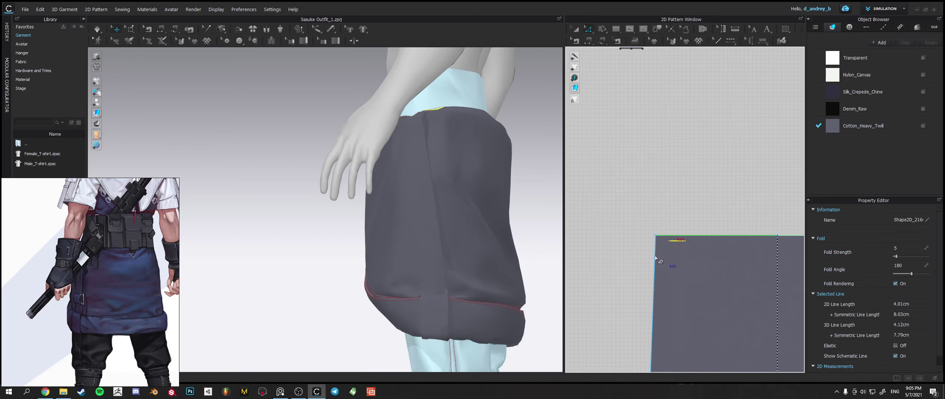
{"action": "left_click", "coordinate": [625, 251]}
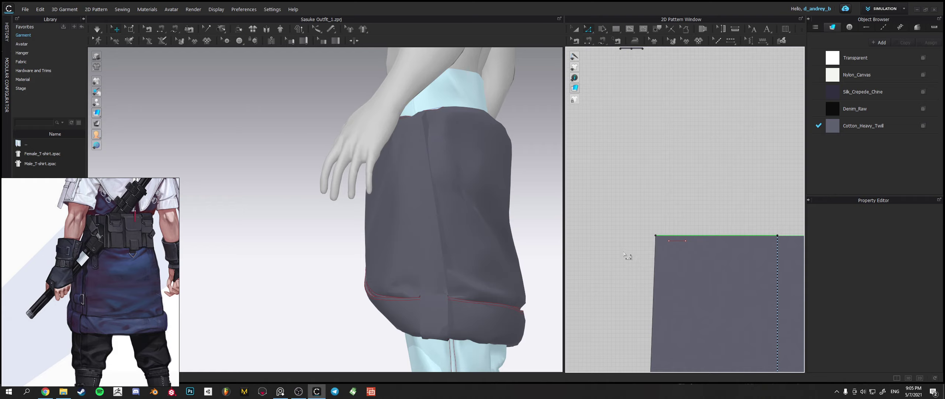
Try to move the curved skirt panel's upper short internal line across to the back skirt panel.
{"action": "scroll", "coordinate": [625, 258], "scroll_direction": "down", "scroll_amount": 4}
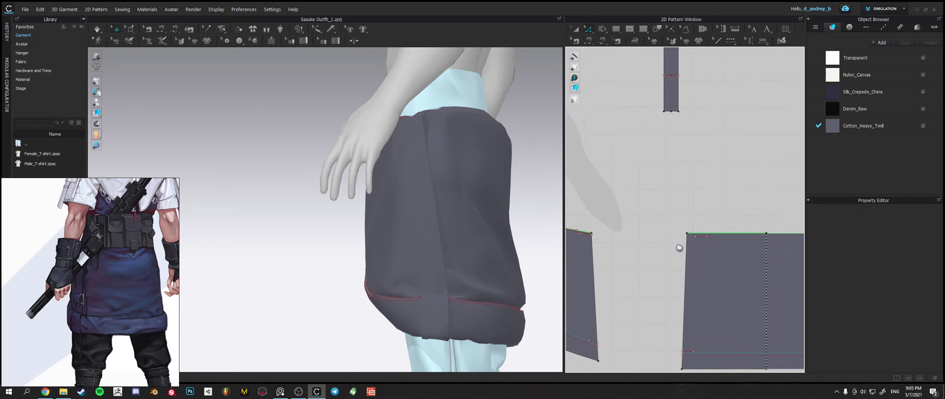
{"action": "left_click", "coordinate": [600, 233]}
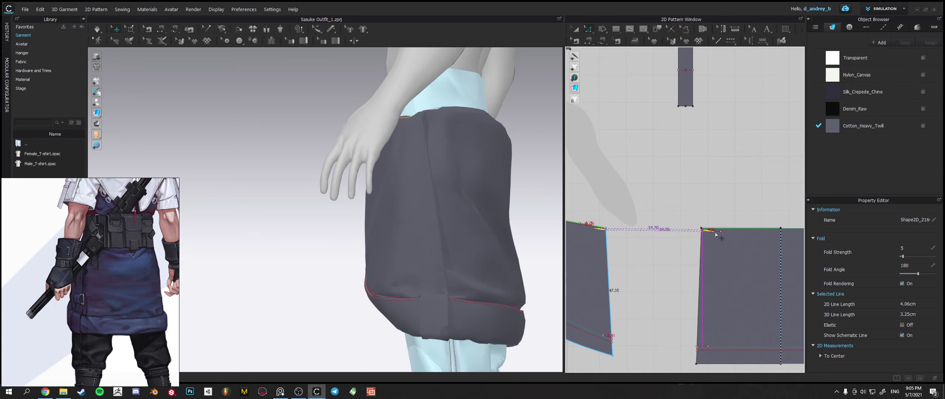
{"action": "scroll", "coordinate": [715, 234], "scroll_direction": "up", "scroll_amount": 3}
{"action": "scroll", "coordinate": [693, 241], "scroll_direction": "down", "scroll_amount": 3}
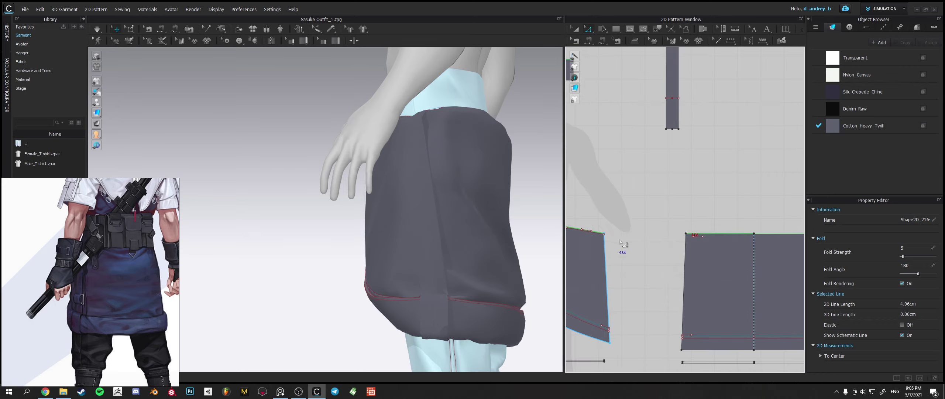
{"action": "key", "text": "ctrl+z"}
Shift the back panel's upper short internal line further inward and draw a second internal line about 3.95 cm long from its outer end.
{"action": "scroll", "coordinate": [703, 238], "scroll_direction": "up", "scroll_amount": 3}
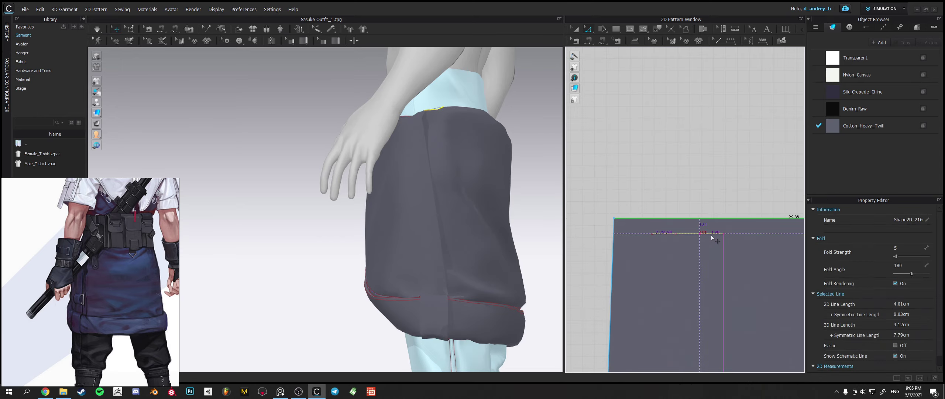
{"action": "left_click_drag", "start_coordinate": [711, 235], "coordinate": [711, 235]}
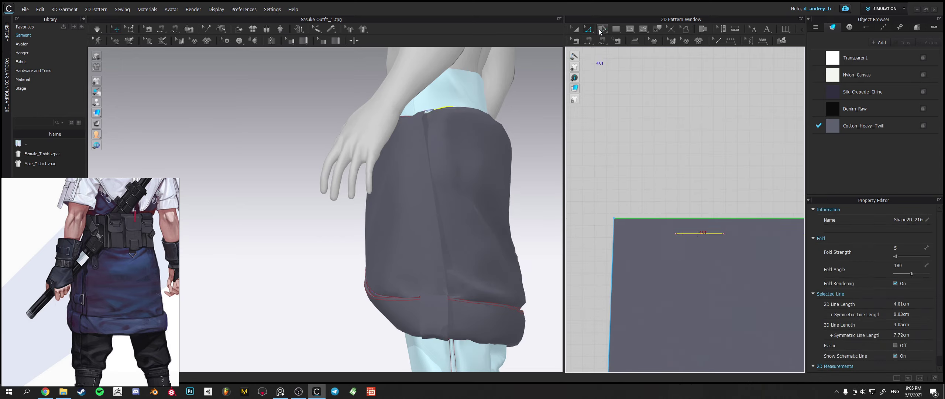
{"action": "left_click", "coordinate": [630, 29]}
{"action": "left_click", "coordinate": [676, 233]}
{"action": "left_click", "coordinate": [629, 234]}
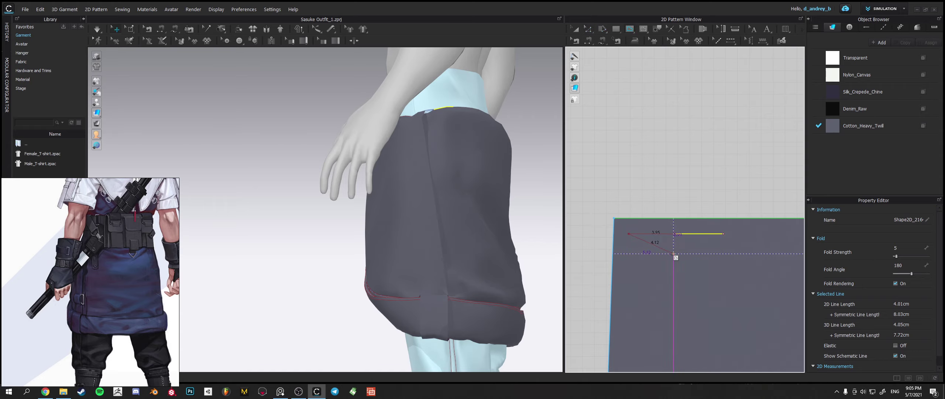
{"action": "key", "text": "Return"}
{"action": "key", "text": "z"}
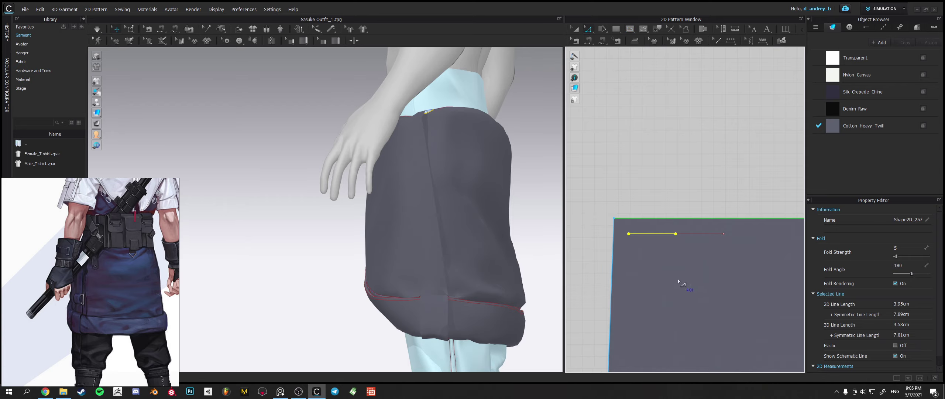
{"action": "left_click", "coordinate": [679, 280]}
{"action": "scroll", "coordinate": [676, 281], "scroll_direction": "up", "scroll_amount": 3}
{"action": "scroll", "coordinate": [675, 279], "scroll_direction": "down", "scroll_amount": 4}
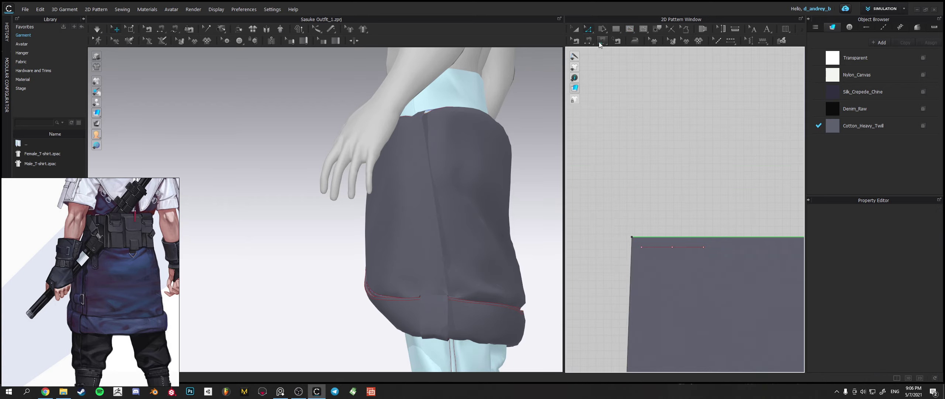
Sew the back skirt panel's new short internal line to the matching half of the side strap's top edge and simulate.
{"action": "left_click", "coordinate": [589, 41]}
{"action": "scroll", "coordinate": [687, 260], "scroll_direction": "down", "scroll_amount": 3}
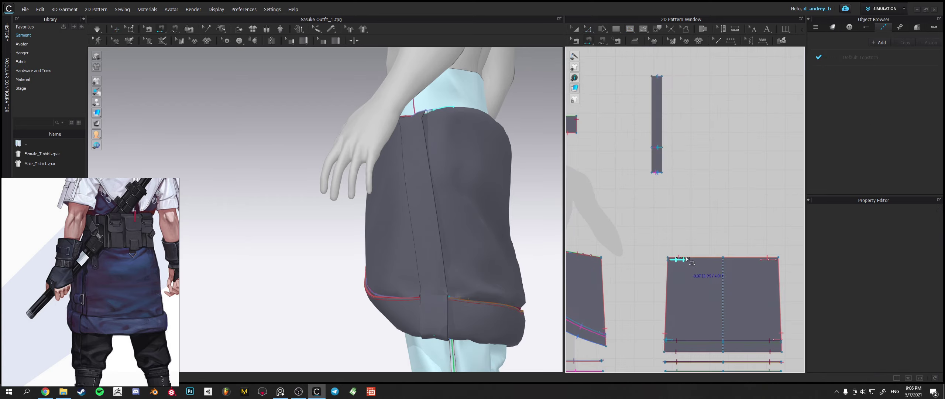
{"action": "scroll", "coordinate": [675, 170], "scroll_direction": "up", "scroll_amount": 4}
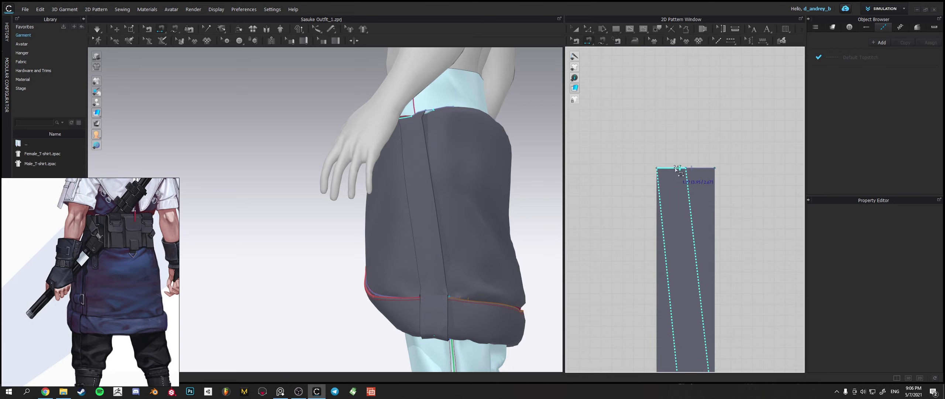
{"action": "left_click", "coordinate": [677, 169]}
{"action": "key", "text": "space"}
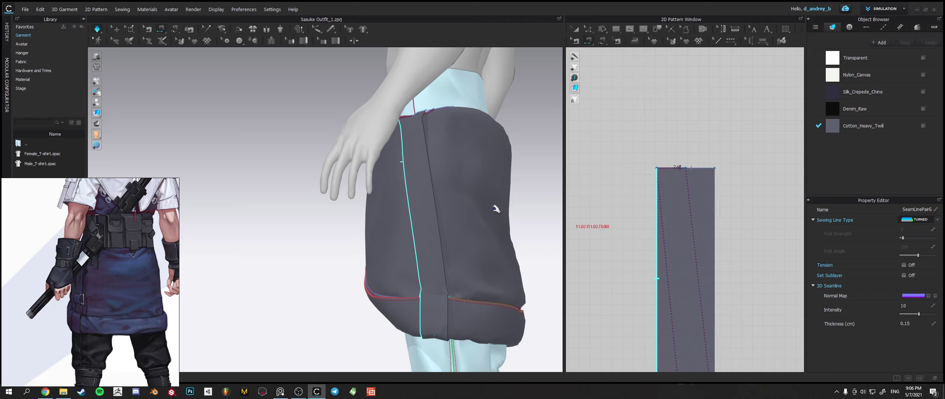
{"action": "left_click", "coordinate": [496, 209]}
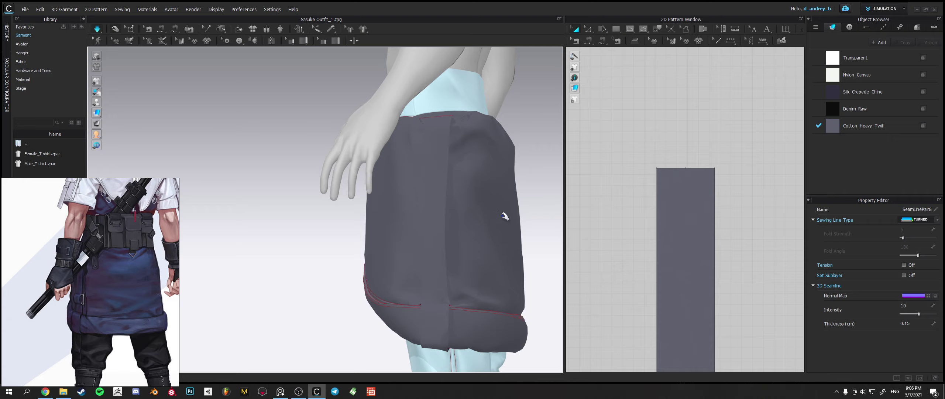
Select both short internal lines at the back panel's upper corner, shift them outward toward the side seam, and simulate.
{"action": "right_click_drag", "start_coordinate": [502, 215], "coordinate": [498, 200]}
{"action": "scroll", "coordinate": [644, 216], "scroll_direction": "down", "scroll_amount": 5}
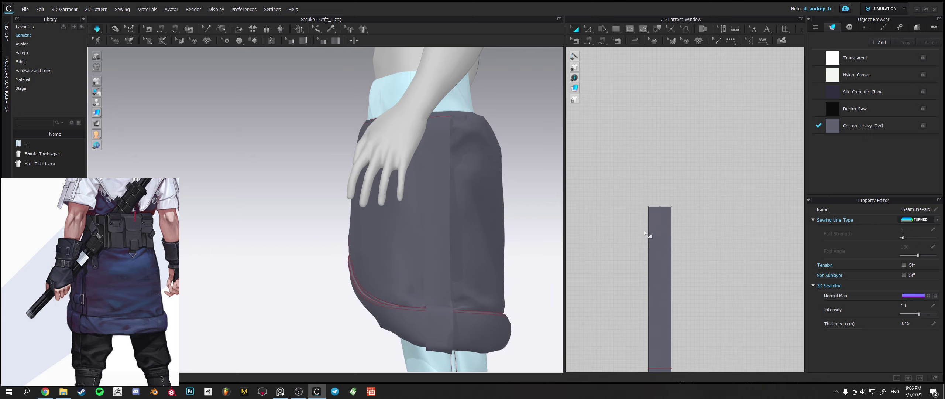
{"action": "scroll", "coordinate": [682, 150], "scroll_direction": "up", "scroll_amount": 5}
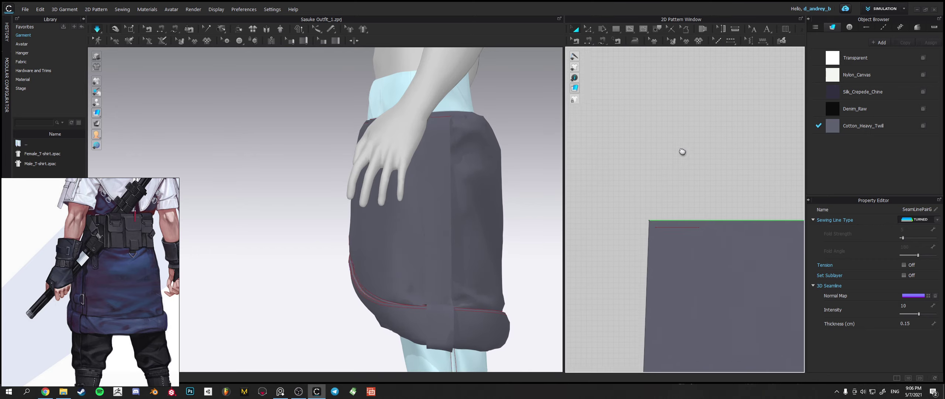
{"action": "left_click", "coordinate": [687, 189]}
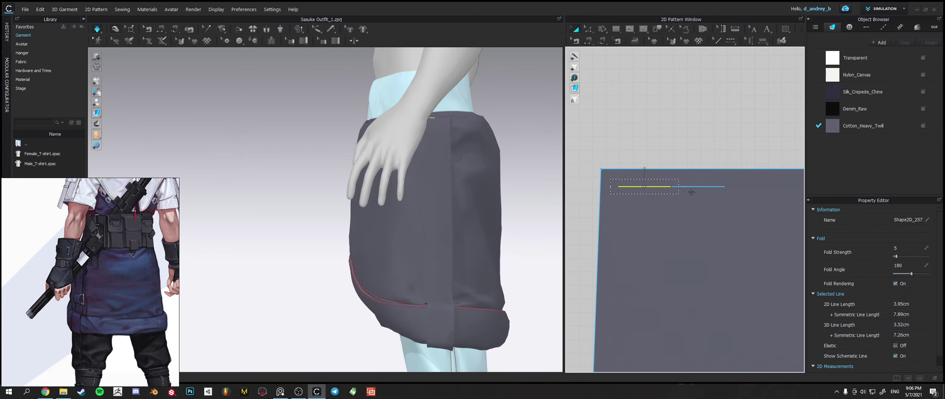
{"action": "left_click", "coordinate": [697, 188]}
{"action": "left_click", "coordinate": [697, 187]}
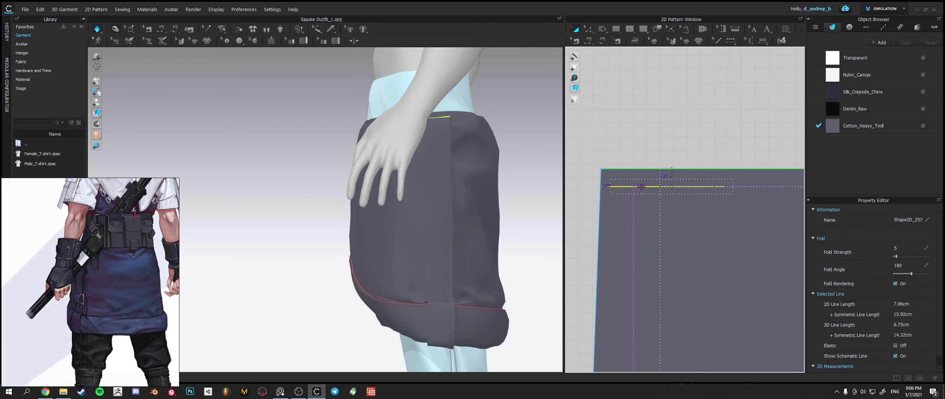
{"action": "left_click_drag", "start_coordinate": [638, 187], "coordinate": [626, 187]}
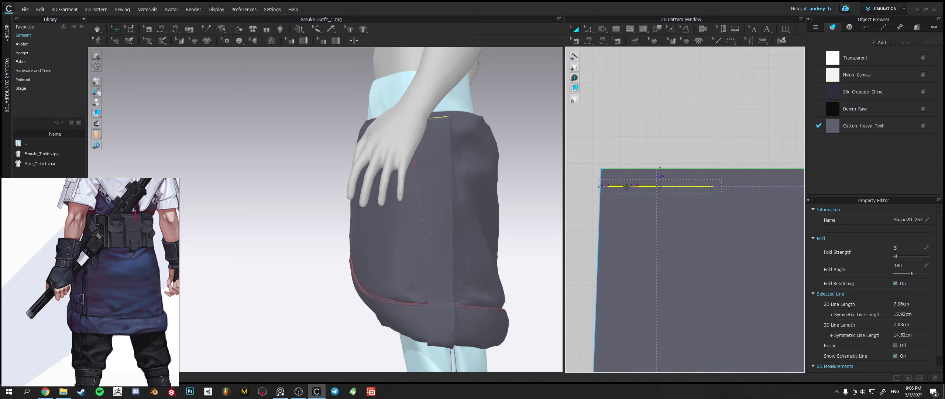
{"action": "left_click_drag", "start_coordinate": [627, 188], "coordinate": [624, 187]}
{"action": "right_click_drag", "start_coordinate": [517, 176], "coordinate": [462, 179]}
{"action": "scroll", "coordinate": [466, 180], "scroll_direction": "up", "scroll_amount": 1}
{"action": "key", "text": "space"}
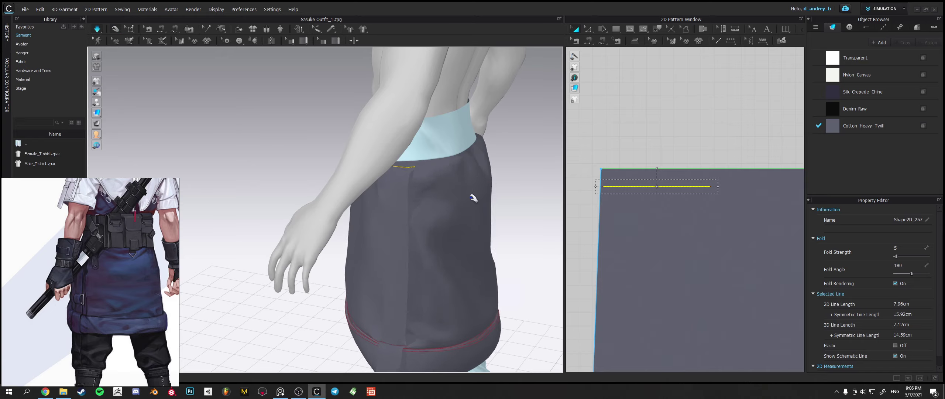
Pull the side strap's lower end straight over the skirt's folded hem in 3D while the simulation runs.
{"action": "mouse_move", "coordinate": [477, 176]}
{"action": "right_mouse_down"}
{"action": "mouse_move", "coordinate": [502, 184]}
{"action": "mouse_move", "coordinate": [483, 164]}
{"action": "mouse_move", "coordinate": [461, 173]}
{"action": "right_mouse_up"}
{"action": "left_click", "coordinate": [404, 209]}
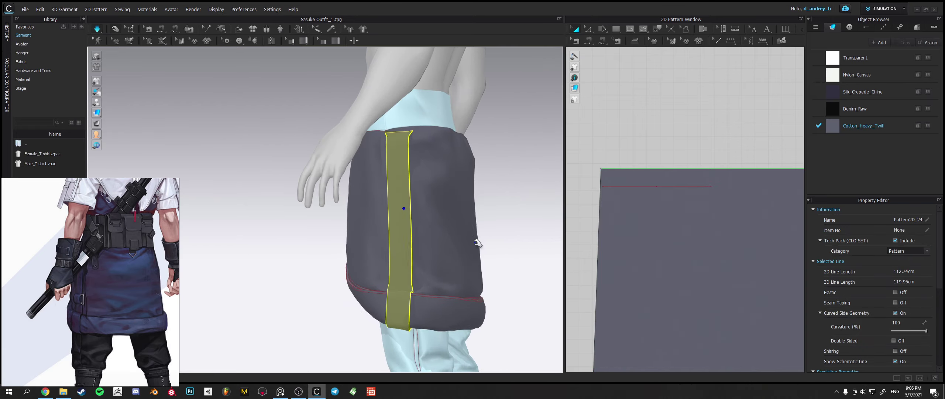
{"action": "right_click_drag", "start_coordinate": [484, 247], "coordinate": [461, 280]}
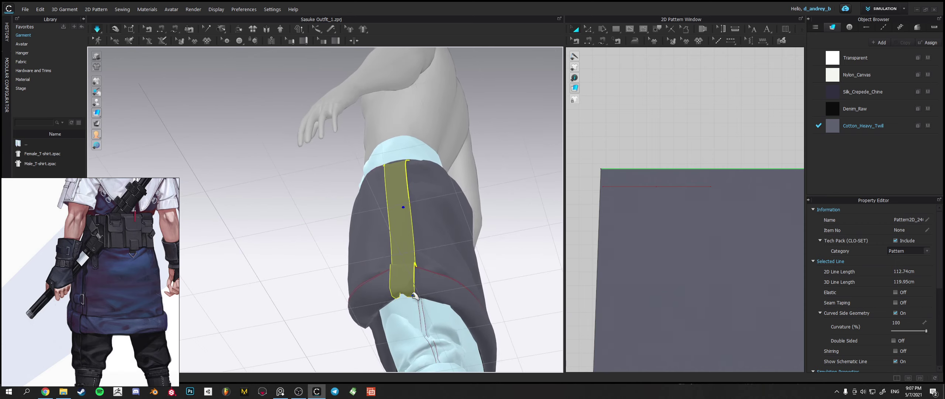
{"action": "left_click_drag", "start_coordinate": [413, 295], "coordinate": [391, 302]}
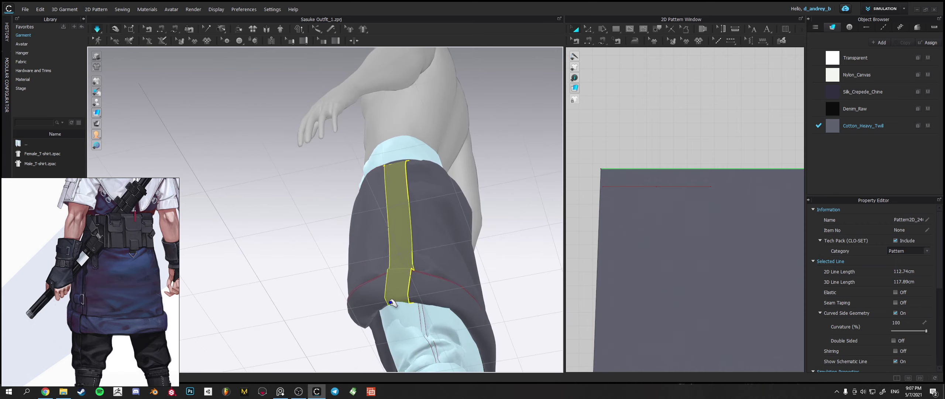
{"action": "right_click_drag", "start_coordinate": [392, 303], "coordinate": [365, 331]}
{"action": "scroll", "coordinate": [395, 293], "scroll_direction": "down", "scroll_amount": 3}
{"action": "middle_click_drag", "start_coordinate": [372, 266], "coordinate": [334, 254]}
Change the garment's 3D surface display style and set the side strap's additional collision thickness to 3.5 mm.
{"action": "mouse_move", "coordinate": [99, 113]}
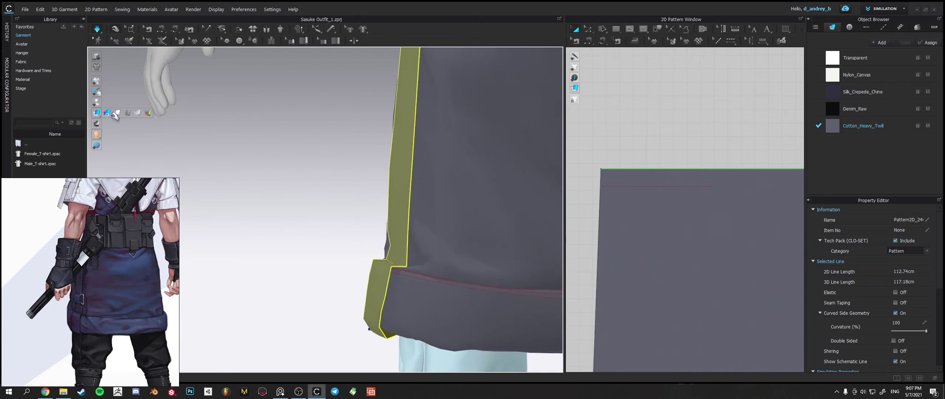
{"action": "left_click", "coordinate": [386, 221]}
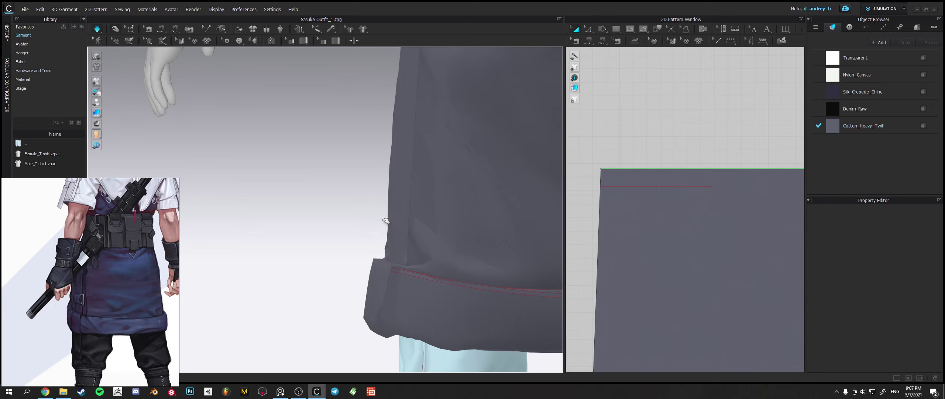
{"action": "left_click", "coordinate": [394, 212]}
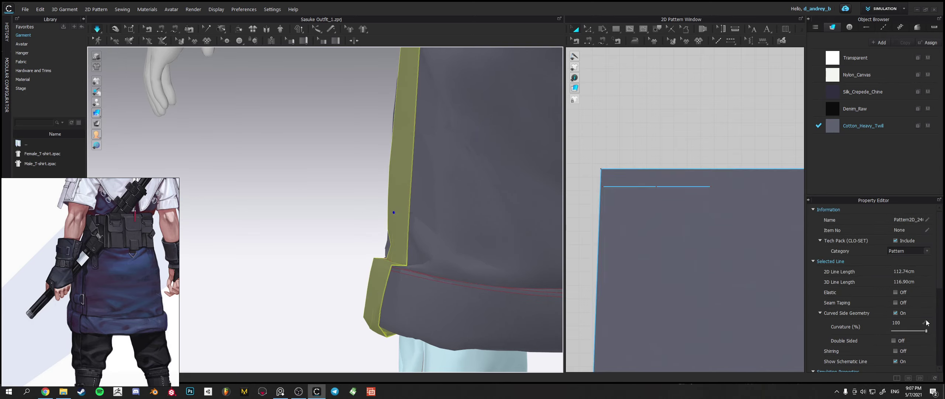
{"action": "scroll", "coordinate": [912, 333], "scroll_direction": "down", "scroll_amount": 3}
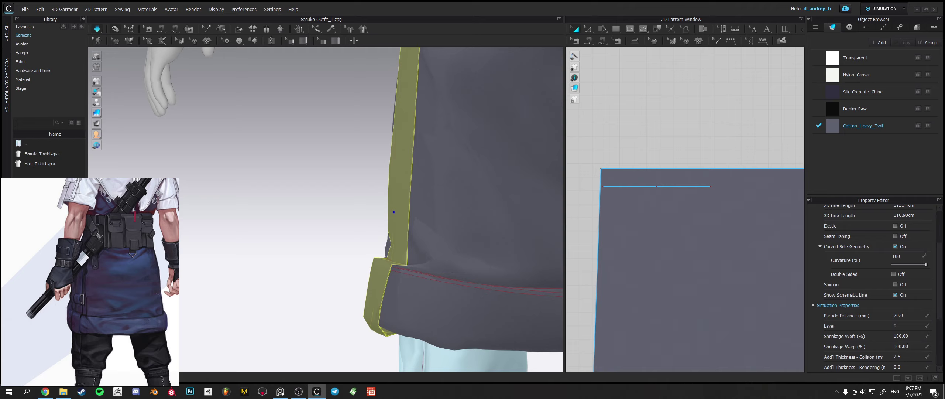
{"action": "left_click", "coordinate": [904, 356]}
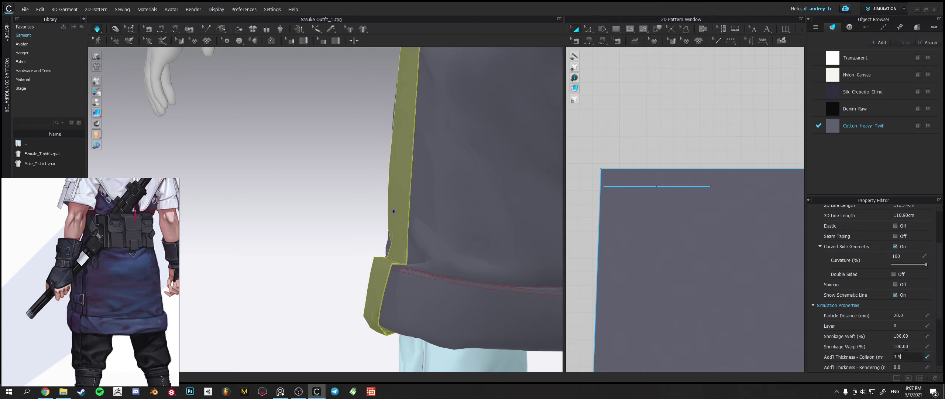
{"action": "key", "text": "Return"}
{"action": "right_click_drag", "start_coordinate": [391, 221], "coordinate": [368, 214]}
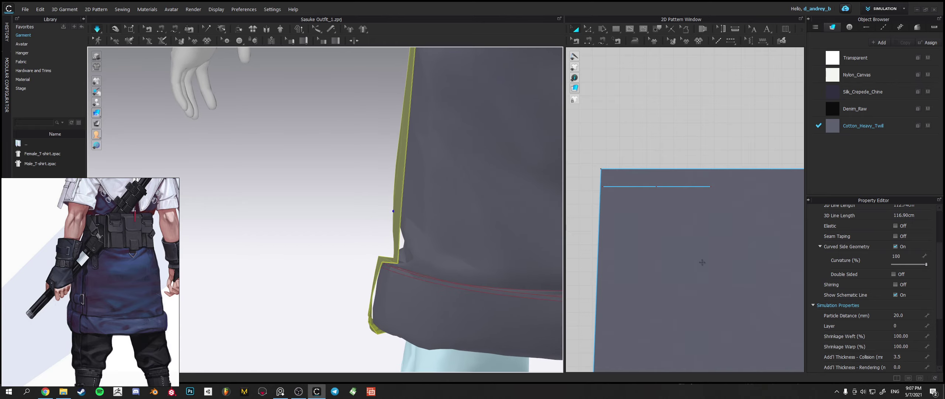
Try Solidify on the side strap during the simulation, and turn the option off again.
{"action": "scroll", "coordinate": [940, 318], "scroll_direction": "down", "scroll_amount": 3}
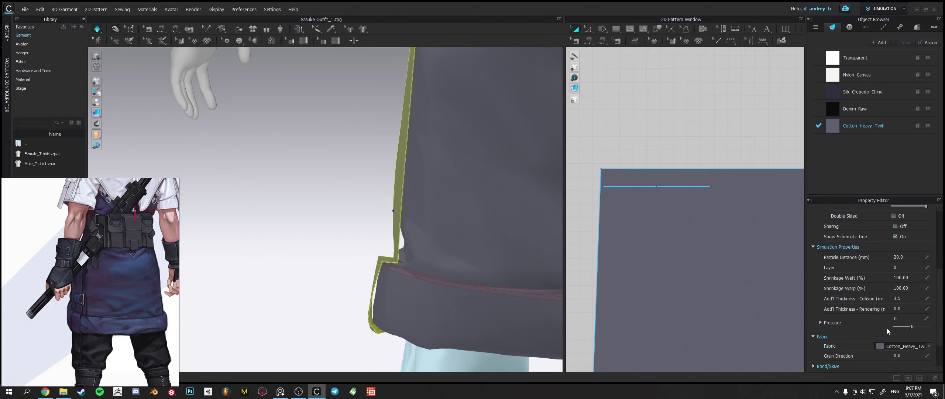
{"action": "scroll", "coordinate": [939, 318], "scroll_direction": "down", "scroll_amount": 2}
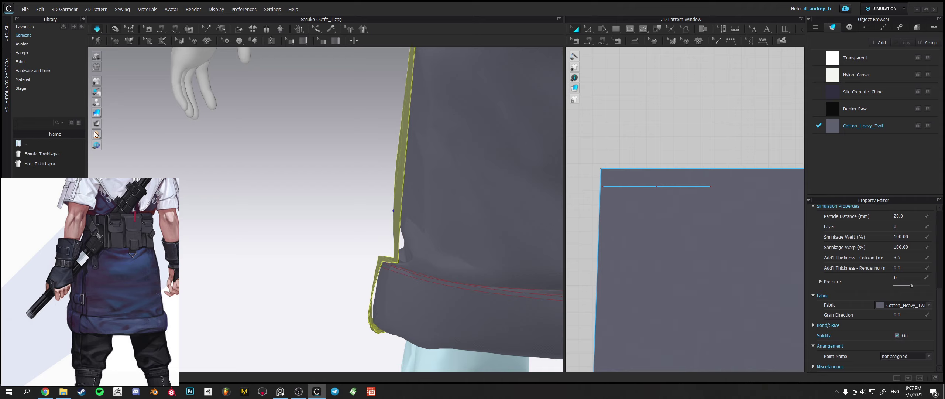
{"action": "right_click_drag", "start_coordinate": [328, 176], "coordinate": [343, 184]}
{"action": "key", "text": "space"}
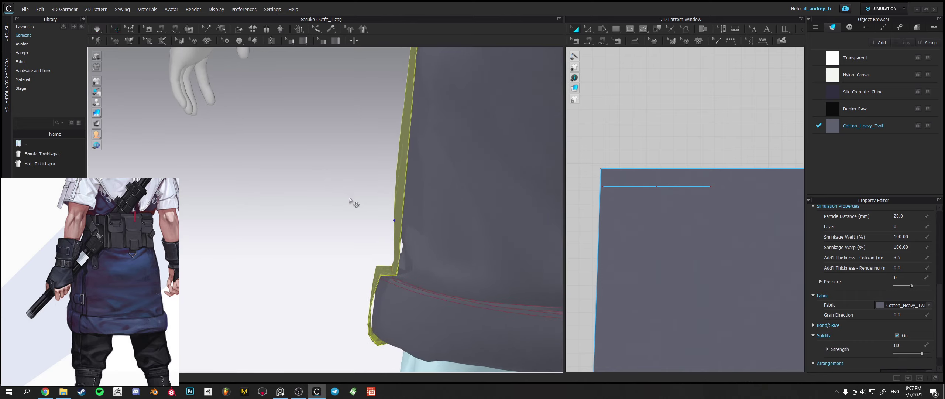
{"action": "key", "text": "q"}
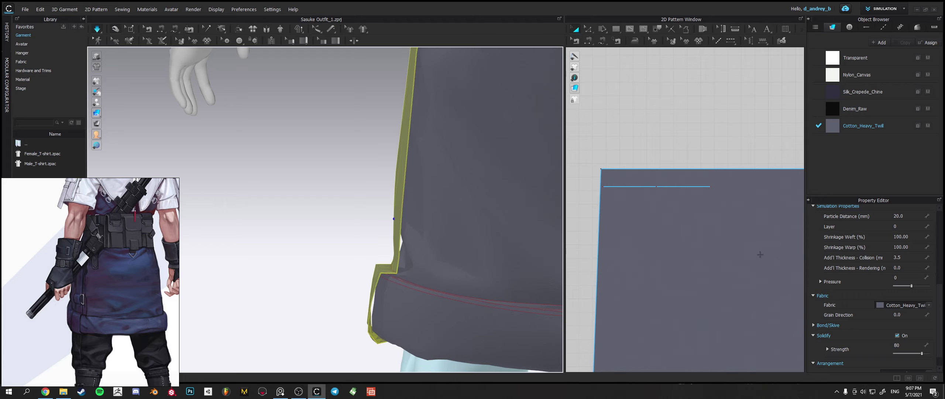
{"action": "right_click_drag", "start_coordinate": [312, 236], "coordinate": [401, 299]}
{"action": "left_click", "coordinate": [378, 254]}
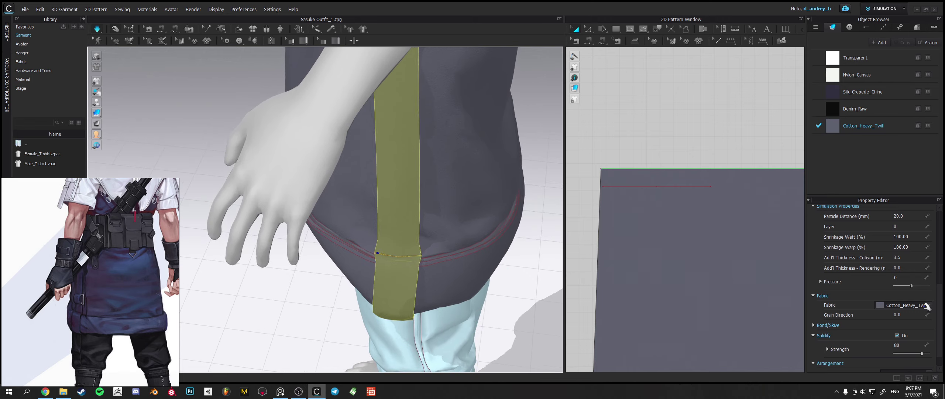
{"action": "left_click", "coordinate": [897, 336]}
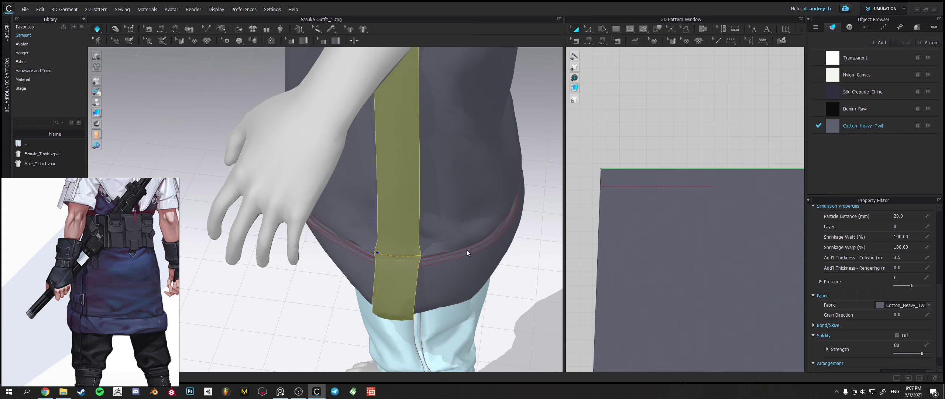
Shorten the side strap slightly by moving the bottom edge of its 2D pattern upward.
{"action": "right_click_drag", "start_coordinate": [435, 236], "coordinate": [460, 258]}
{"action": "right_click_drag", "start_coordinate": [413, 260], "coordinate": [386, 262]}
{"action": "scroll", "coordinate": [378, 268], "scroll_direction": "down", "scroll_amount": 3}
{"action": "middle_click_drag", "start_coordinate": [375, 295], "coordinate": [343, 202]}
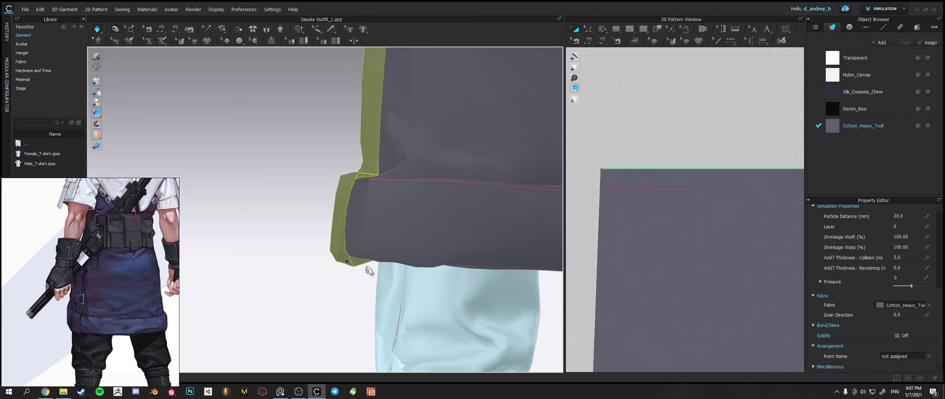
{"action": "right_click_drag", "start_coordinate": [368, 269], "coordinate": [380, 205]}
{"action": "scroll", "coordinate": [751, 192], "scroll_direction": "down", "scroll_amount": 10}
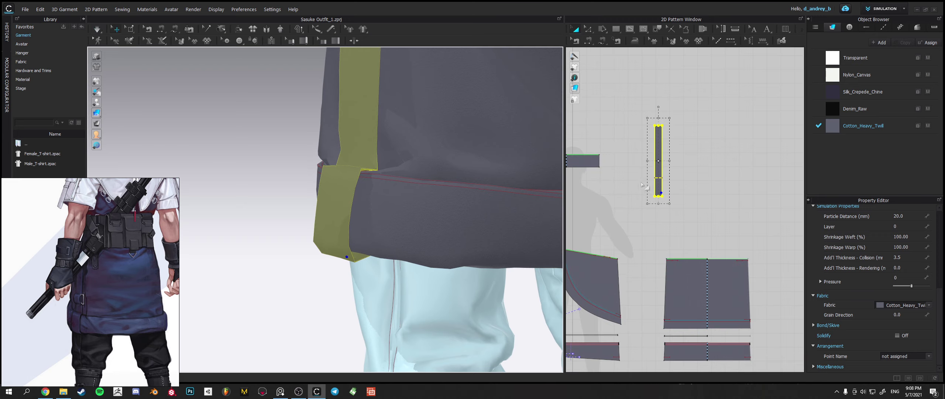
{"action": "left_click", "coordinate": [635, 193]}
{"action": "scroll", "coordinate": [657, 197], "scroll_direction": "up", "scroll_amount": 4}
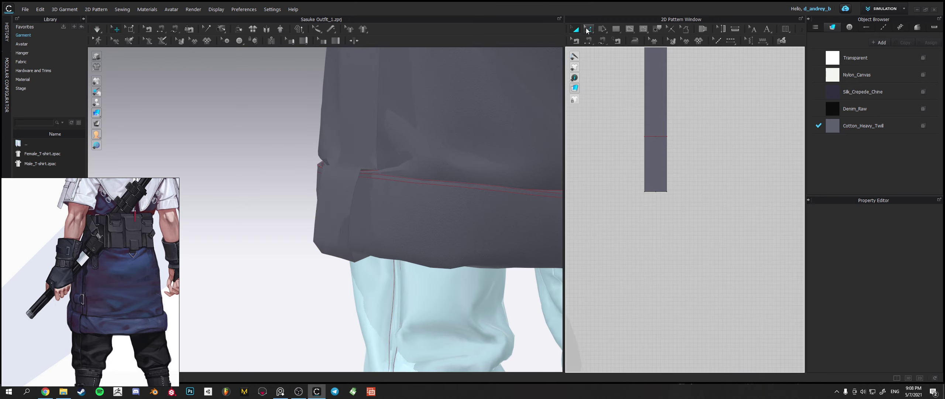
{"action": "left_click", "coordinate": [663, 191]}
{"action": "scroll", "coordinate": [667, 192], "scroll_direction": "up", "scroll_amount": 2}
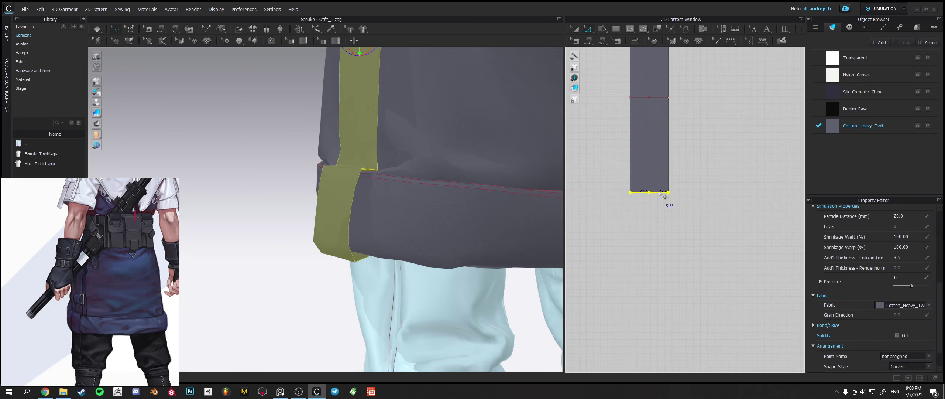
{"action": "left_click", "coordinate": [665, 196]}
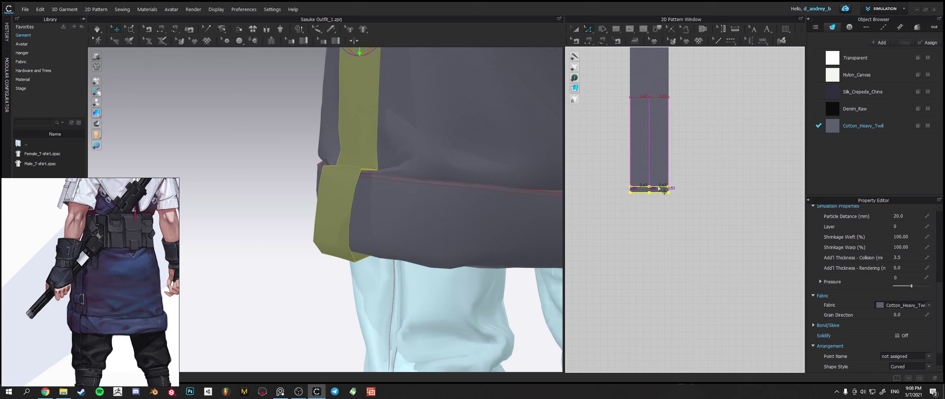
{"action": "left_click", "coordinate": [660, 189]}
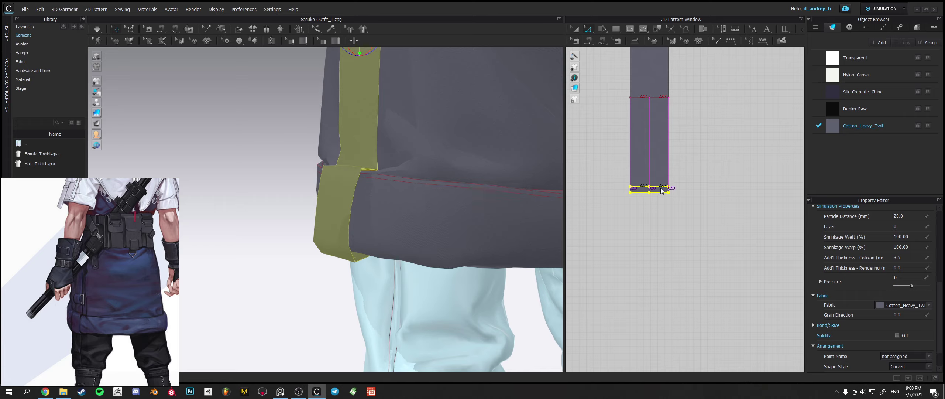
{"action": "left_click", "coordinate": [662, 189]}
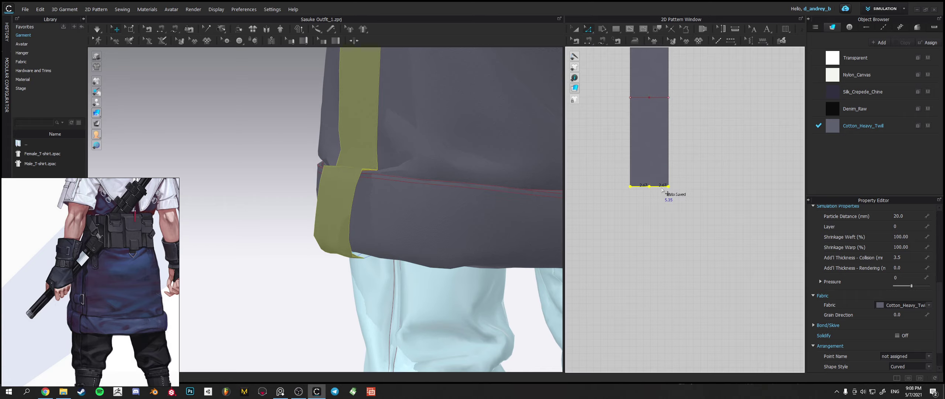
Raise the side strap's bottom edge a little further and simulate so its lower end settles over the hem.
{"action": "right_click_drag", "start_coordinate": [492, 211], "coordinate": [461, 223]}
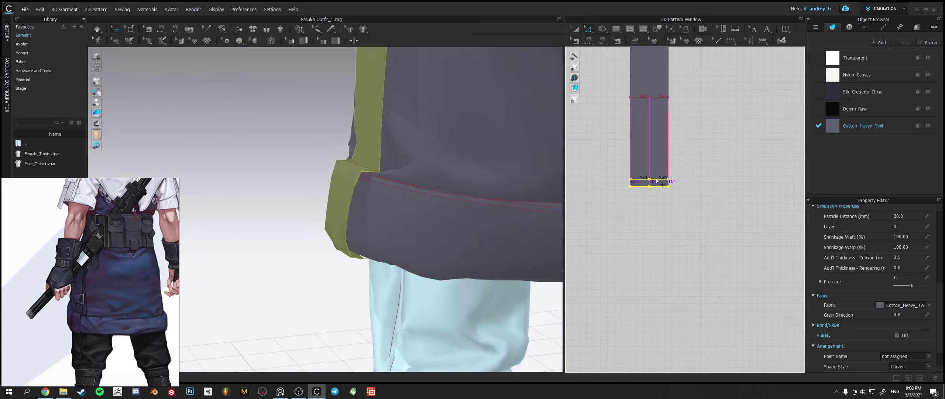
{"action": "left_click", "coordinate": [658, 182]}
{"action": "key", "text": "space"}
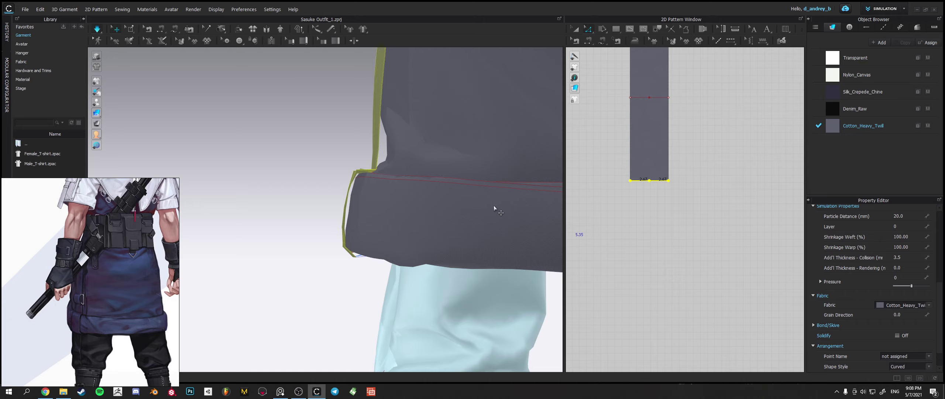
{"action": "right_click_drag", "start_coordinate": [454, 238], "coordinate": [439, 266]}
{"action": "left_click", "coordinate": [270, 186]}
{"action": "right_click_drag", "start_coordinate": [270, 185], "coordinate": [434, 234]}
{"action": "left_click", "coordinate": [491, 223]}
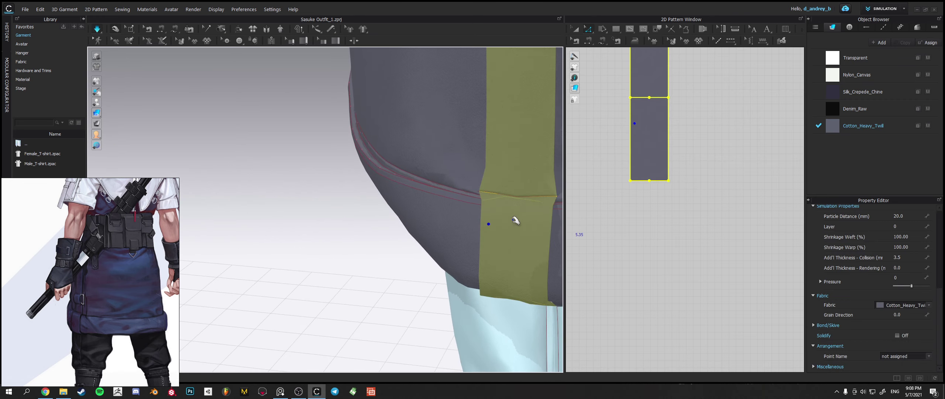
Shift the inner end points of the strap's short internal lines above the hem on both adjoining skirt panels and simulate the garment.
{"action": "middle_click_drag", "start_coordinate": [516, 221], "coordinate": [440, 211]}
{"action": "scroll", "coordinate": [619, 237], "scroll_direction": "down", "scroll_amount": 3}
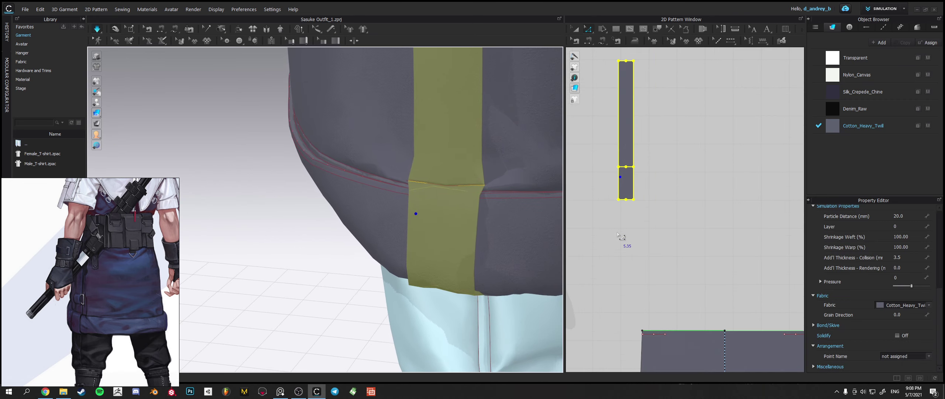
{"action": "scroll", "coordinate": [625, 240], "scroll_direction": "up", "scroll_amount": 8}
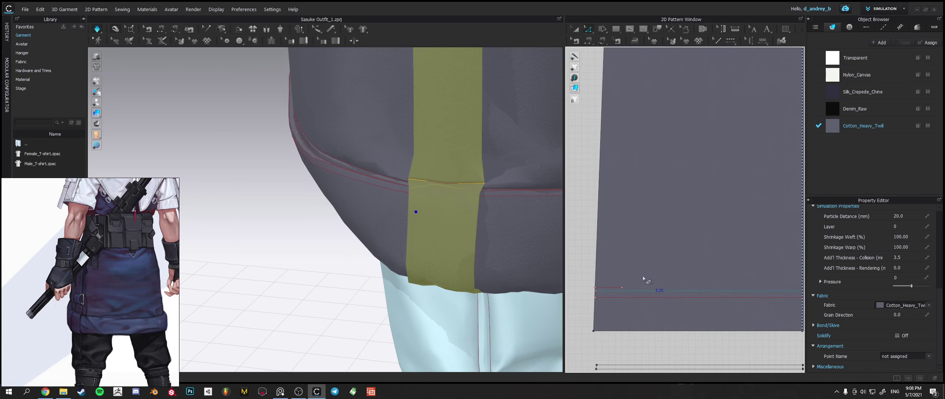
{"action": "middle_click_drag", "start_coordinate": [643, 279], "coordinate": [679, 237]}
{"action": "key", "text": "space"}
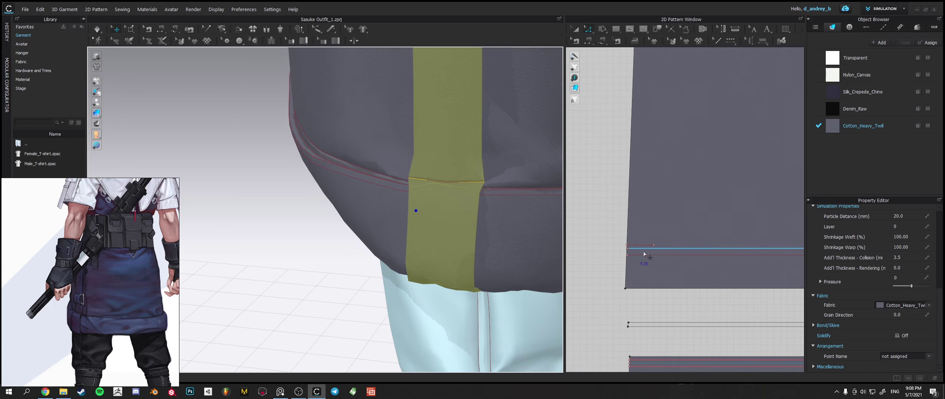
{"action": "left_click", "coordinate": [653, 244]}
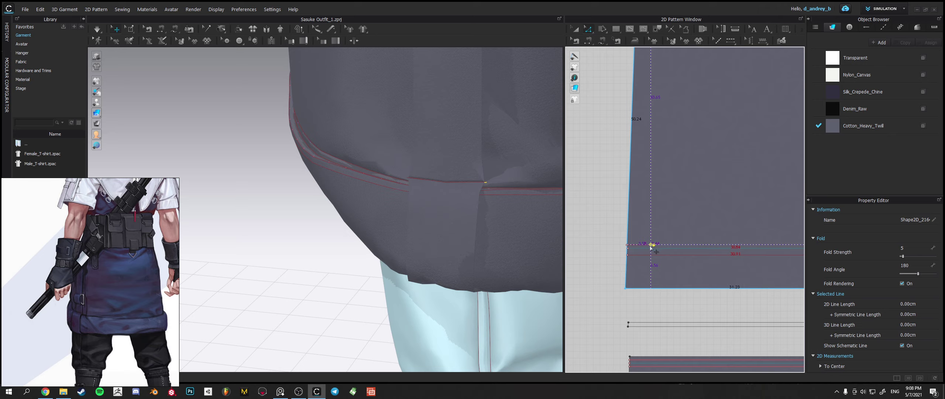
{"action": "scroll", "coordinate": [652, 246], "scroll_direction": "down", "scroll_amount": 6}
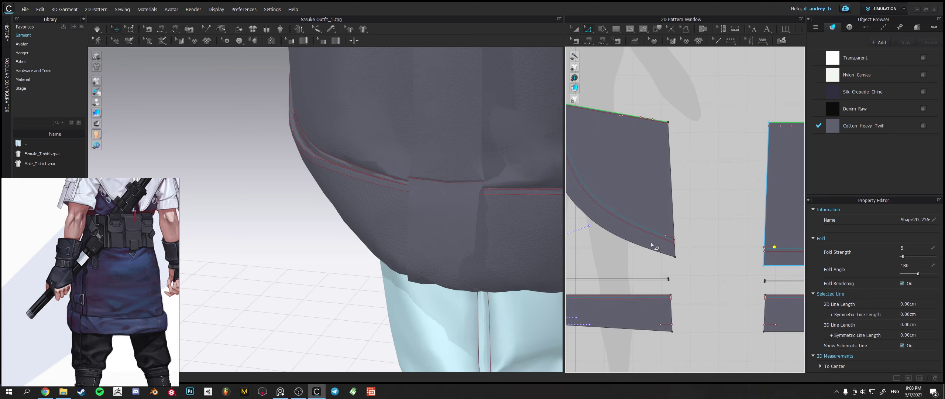
{"action": "scroll", "coordinate": [652, 244], "scroll_direction": "up", "scroll_amount": 5}
{"action": "left_click_drag", "start_coordinate": [630, 212], "coordinate": [639, 217]}
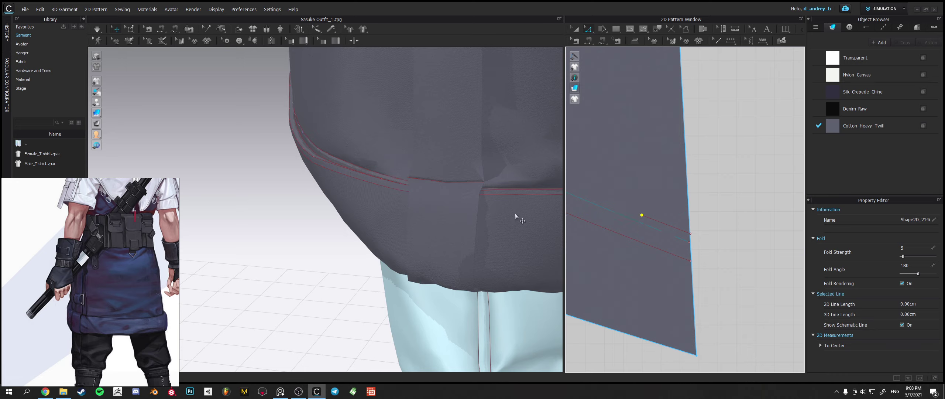
{"action": "key", "text": "space"}
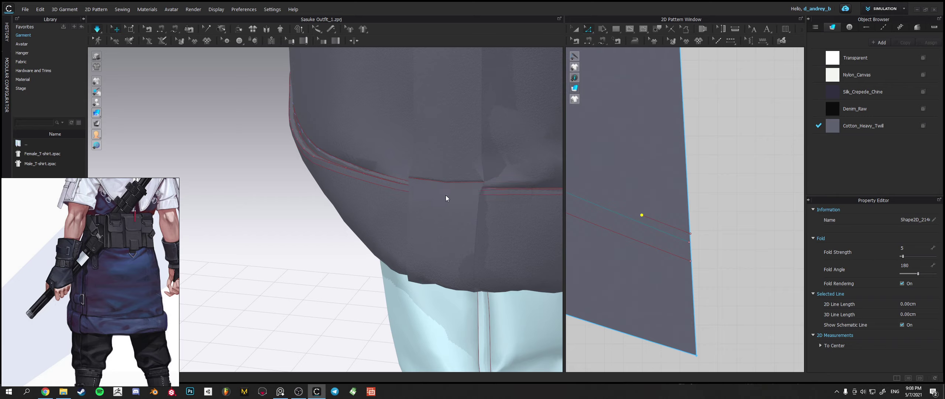
Set the side strap's particle distance to 15 mm.
{"action": "scroll", "coordinate": [446, 198], "scroll_direction": "down", "scroll_amount": 5}
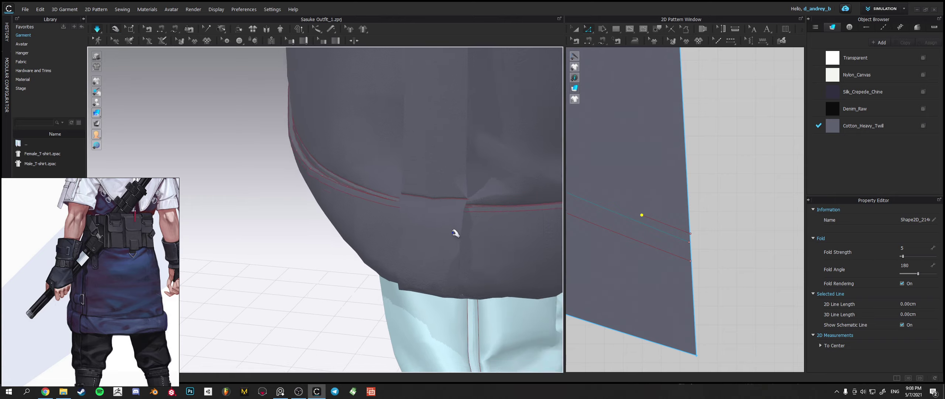
{"action": "right_click_drag", "start_coordinate": [466, 195], "coordinate": [359, 232]}
{"action": "left_click", "coordinate": [360, 234]}
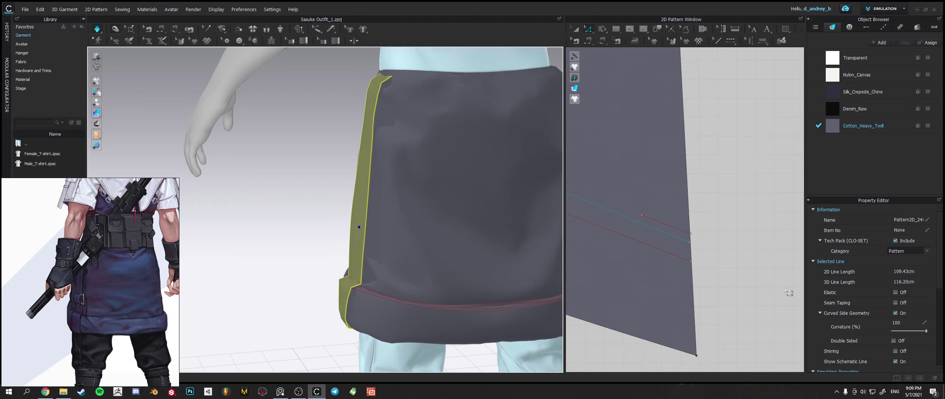
{"action": "scroll", "coordinate": [911, 324], "scroll_direction": "down", "scroll_amount": 3}
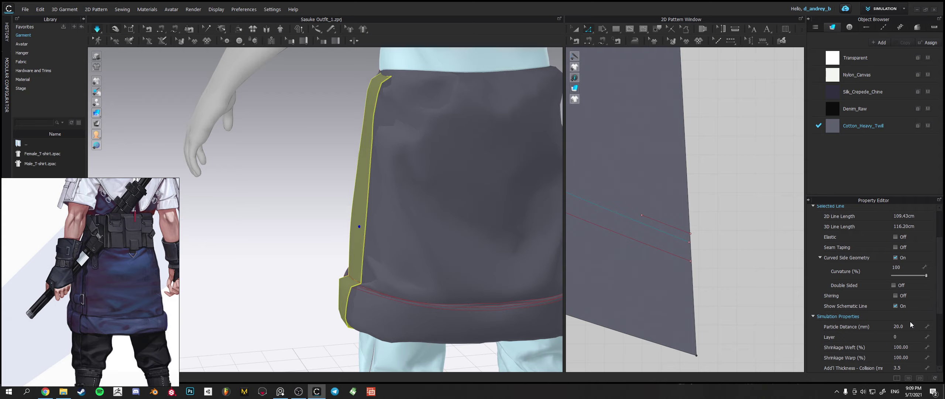
{"action": "key", "text": "Return"}
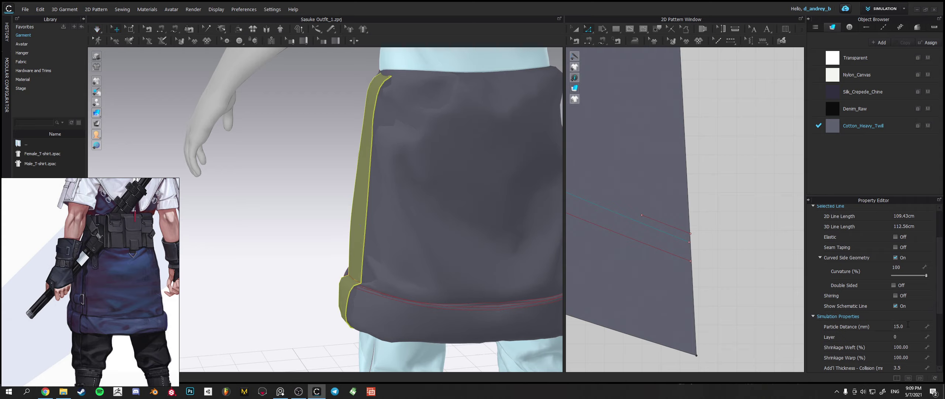
Examine the side strap's fit along the side seam and over the hem from the front and the side.
{"action": "right_click_drag", "start_coordinate": [350, 263], "coordinate": [379, 263]}
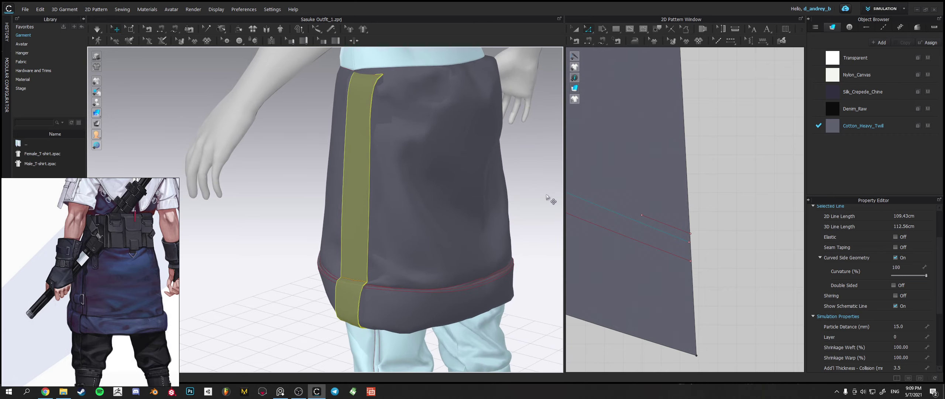
{"action": "scroll", "coordinate": [674, 227], "scroll_direction": "down", "scroll_amount": 4}
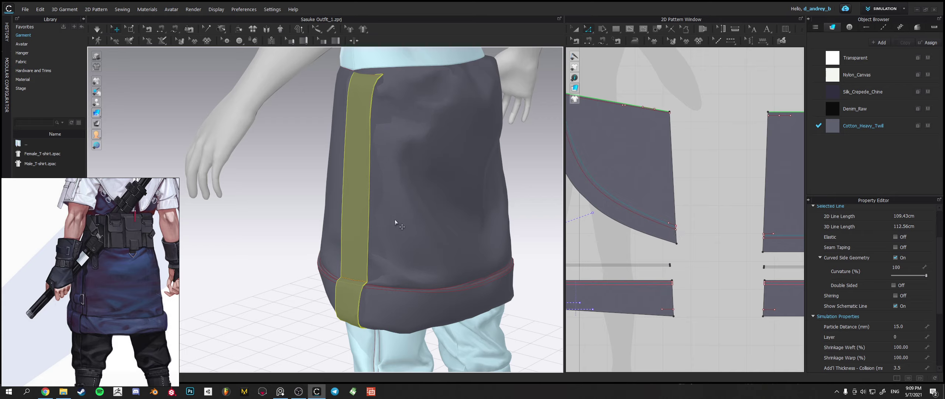
{"action": "right_click_drag", "start_coordinate": [396, 221], "coordinate": [424, 207]}
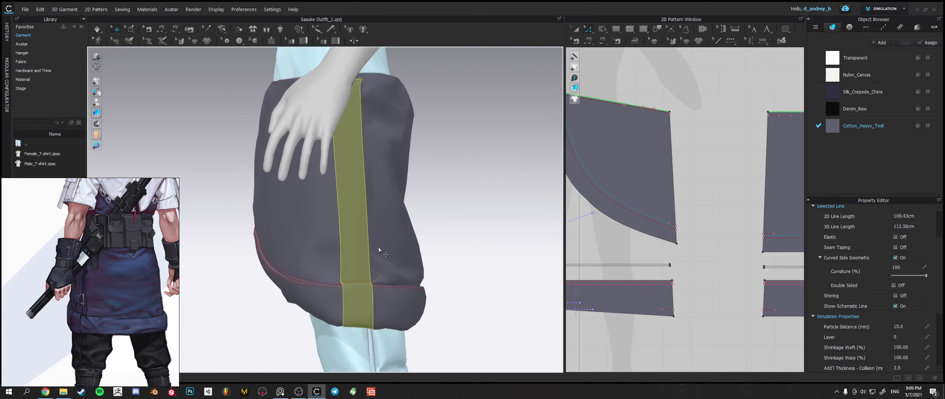
{"action": "scroll", "coordinate": [380, 244], "scroll_direction": "up", "scroll_amount": 6}
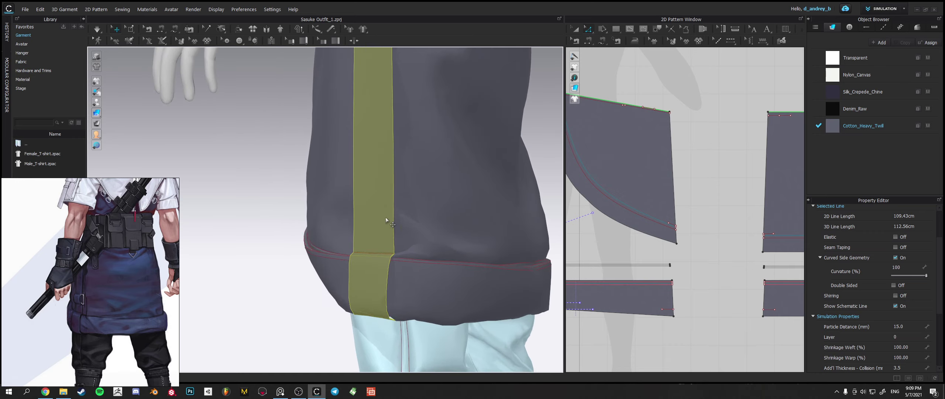
{"action": "mouse_move", "coordinate": [386, 218]}
{"action": "middle_mouse_down"}
{"action": "mouse_move", "coordinate": [363, 218]}
{"action": "mouse_move", "coordinate": [374, 220]}
{"action": "middle_mouse_up"}
{"action": "scroll", "coordinate": [364, 219], "scroll_direction": "up", "scroll_amount": 3}
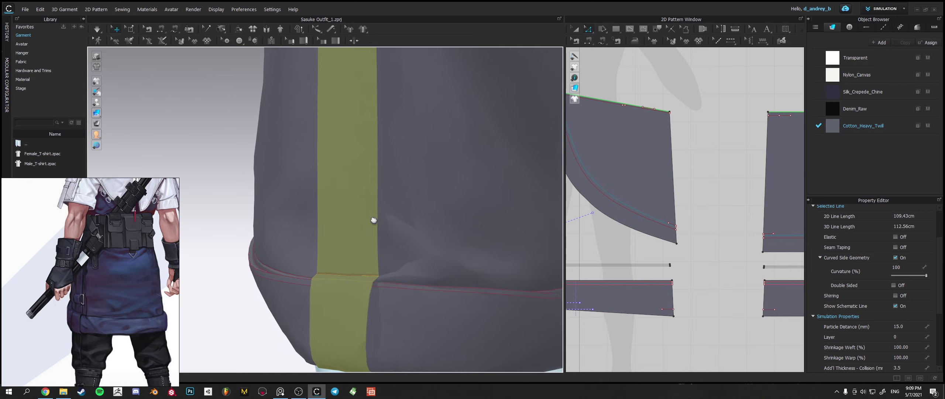
{"action": "scroll", "coordinate": [369, 212], "scroll_direction": "down", "scroll_amount": 5}
{"action": "right_click_drag", "start_coordinate": [371, 217], "coordinate": [381, 254]}
Move the short internal line near the skirt panel's waist corner up to the waist edge and simulate the strap's new attachment.
{"action": "scroll", "coordinate": [682, 163], "scroll_direction": "up", "scroll_amount": 8}
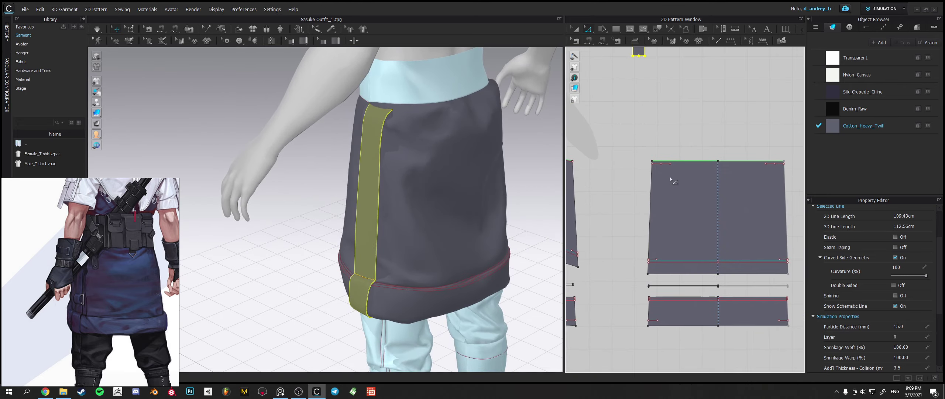
{"action": "left_click", "coordinate": [686, 162]}
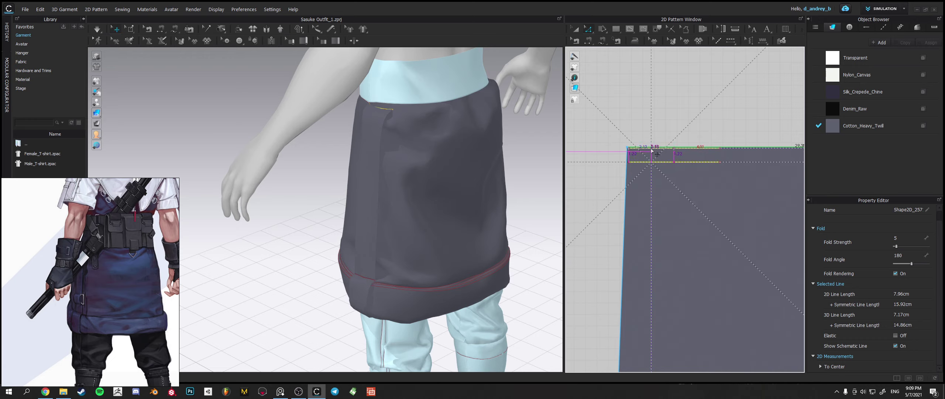
{"action": "left_click", "coordinate": [653, 152]}
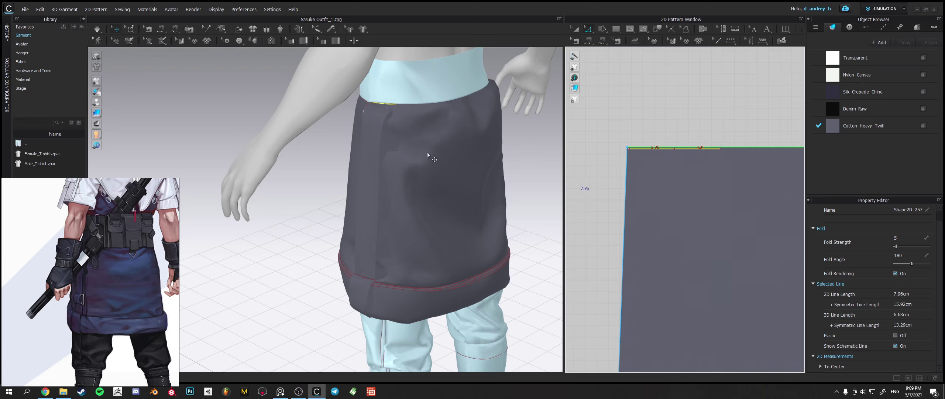
{"action": "right_click_drag", "start_coordinate": [406, 156], "coordinate": [386, 152]}
{"action": "key", "text": "space"}
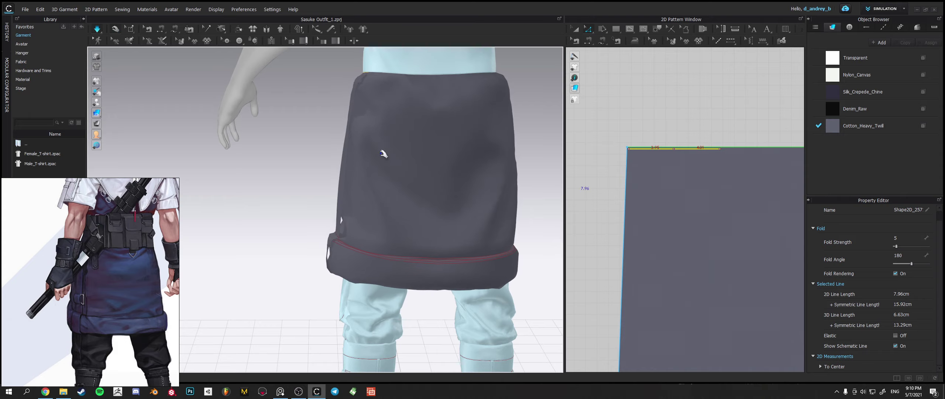
{"action": "right_click_drag", "start_coordinate": [381, 152], "coordinate": [369, 173]}
Set the side strap's additional collision thickness to 8 mm.
{"action": "left_click", "coordinate": [356, 163]}
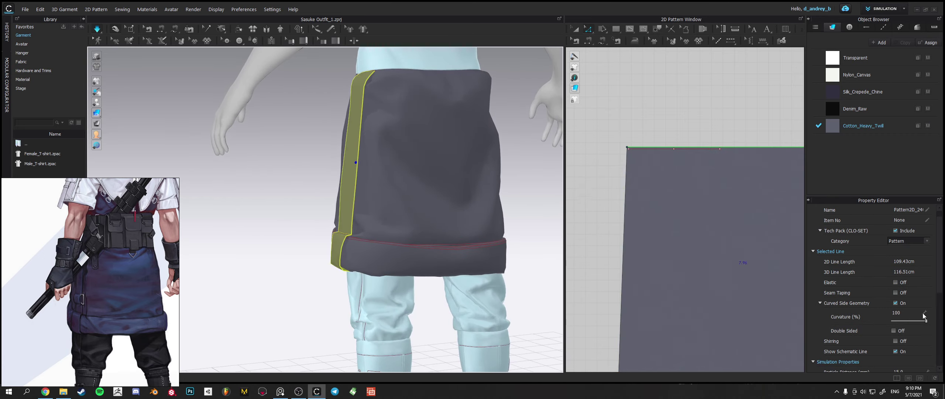
{"action": "scroll", "coordinate": [922, 322], "scroll_direction": "down", "scroll_amount": 2}
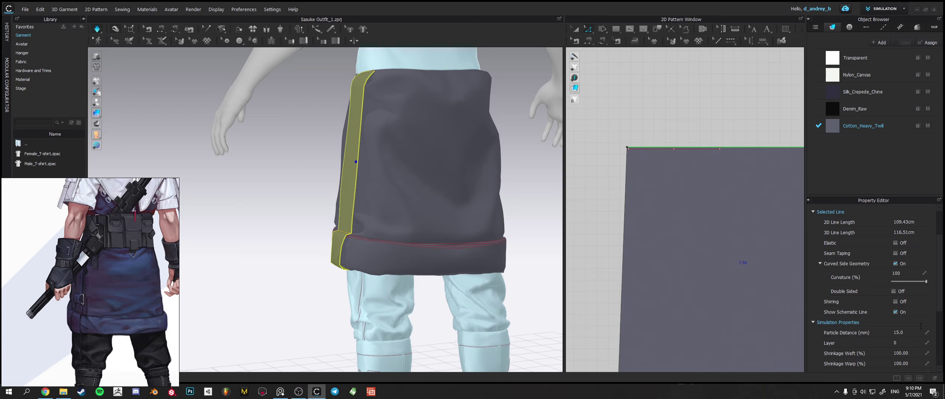
{"action": "scroll", "coordinate": [936, 301], "scroll_direction": "down", "scroll_amount": 2}
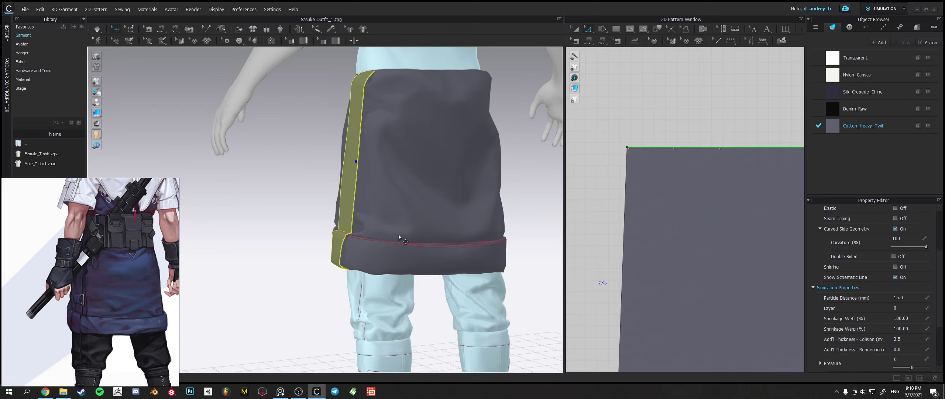
{"action": "scroll", "coordinate": [399, 234], "scroll_direction": "up", "scroll_amount": 5}
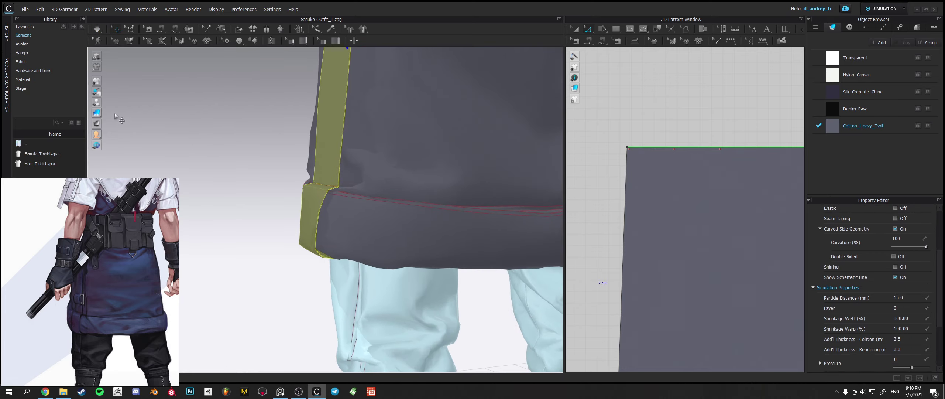
{"action": "left_click", "coordinate": [122, 113]}
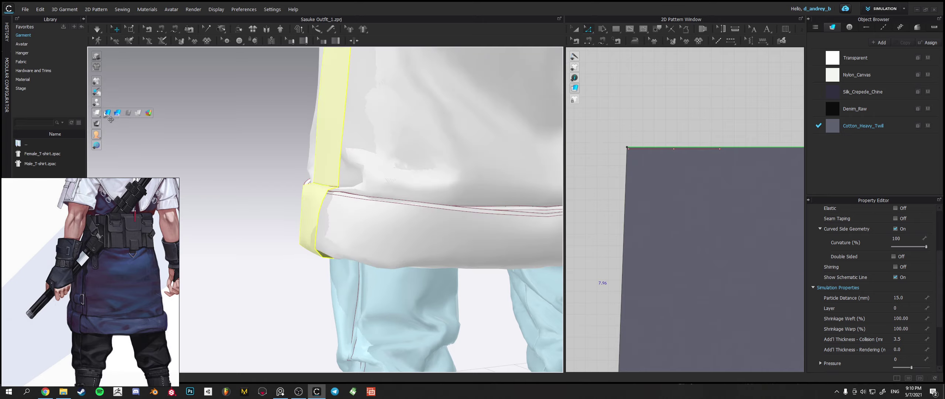
{"action": "left_click", "coordinate": [114, 115]}
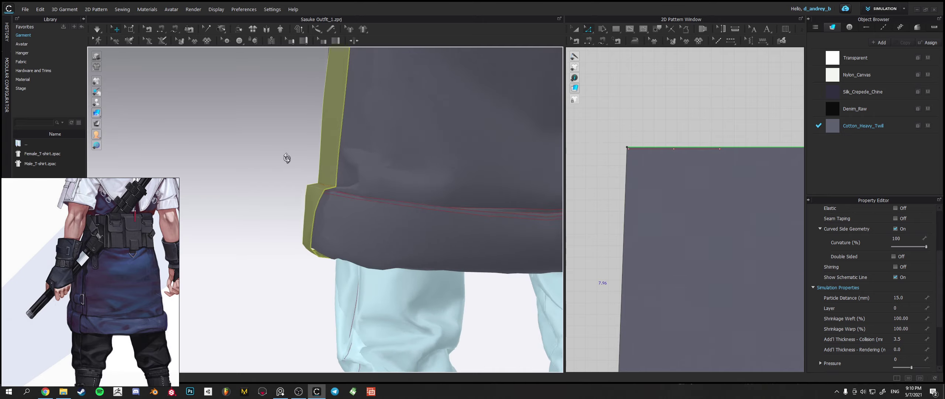
{"action": "scroll", "coordinate": [341, 170], "scroll_direction": "up", "scroll_amount": 5}
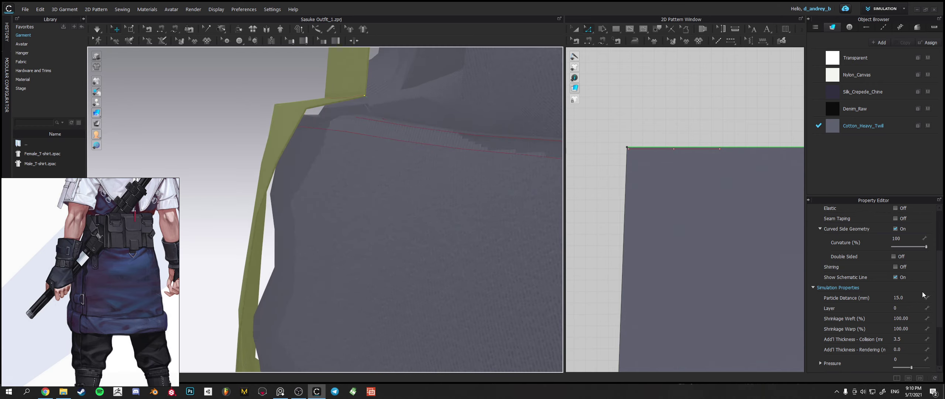
{"action": "left_click_drag", "start_coordinate": [943, 283], "coordinate": [940, 304]}
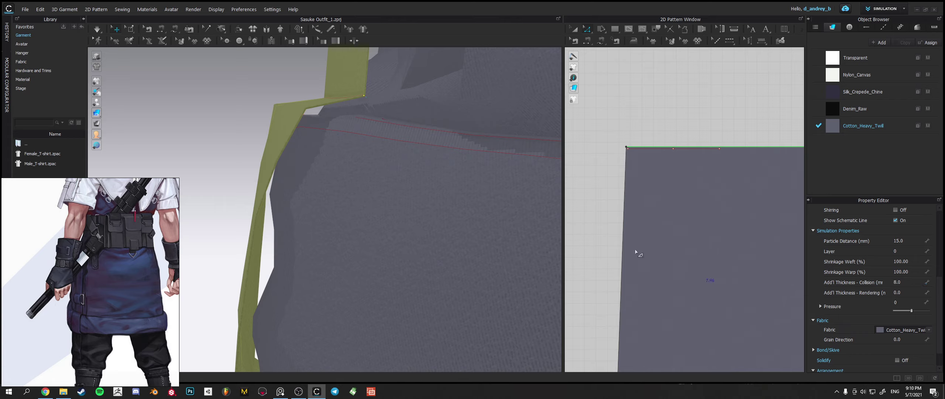
Simulate the side strap with its increased collision thickness so its lower end settles around the hem fold.
{"action": "right_click_drag", "start_coordinate": [364, 100], "coordinate": [338, 107]}
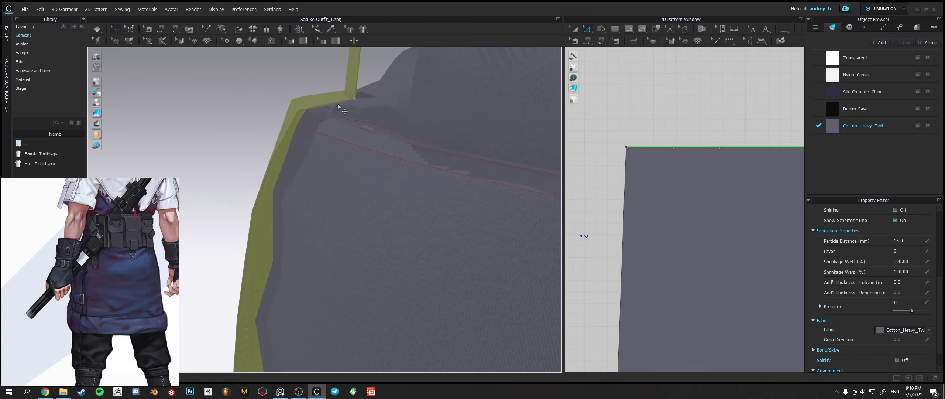
{"action": "left_click", "coordinate": [301, 104]}
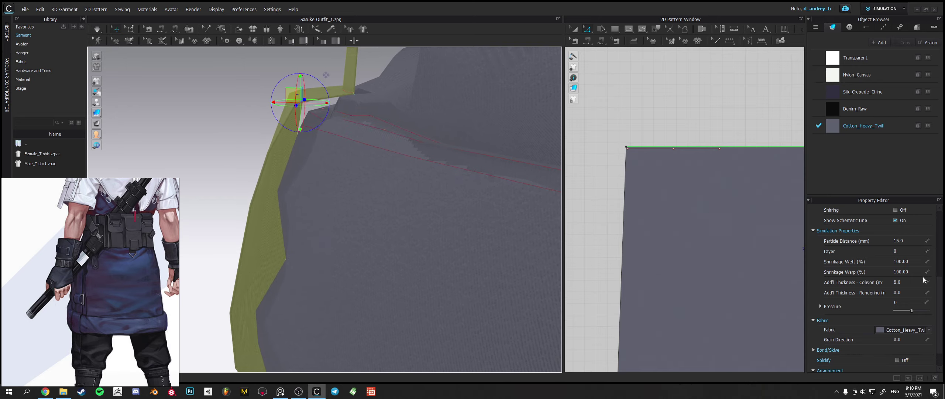
{"action": "key", "text": "space"}
{"action": "scroll", "coordinate": [331, 202], "scroll_direction": "up", "scroll_amount": 3}
{"action": "right_click_drag", "start_coordinate": [329, 198], "coordinate": [350, 195]}
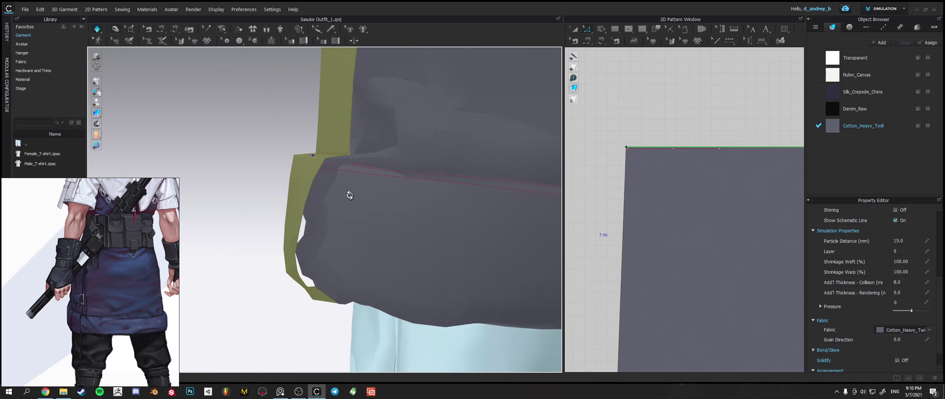
{"action": "key", "text": "space"}
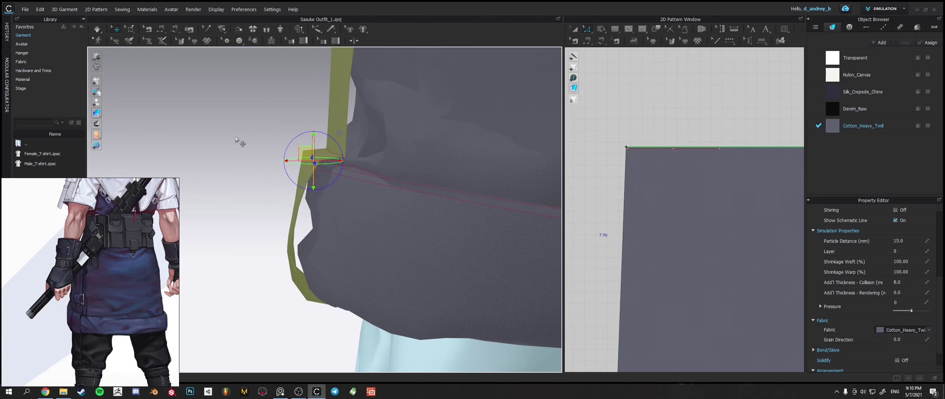
Examine the strap and hem in the mesh display and restore the textured surface display.
{"action": "left_click", "coordinate": [101, 114]}
{"action": "left_click", "coordinate": [140, 118]}
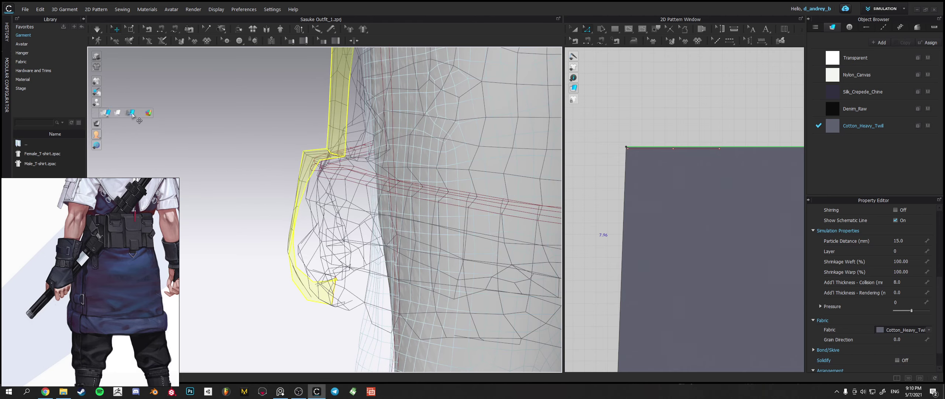
{"action": "left_click", "coordinate": [107, 113]}
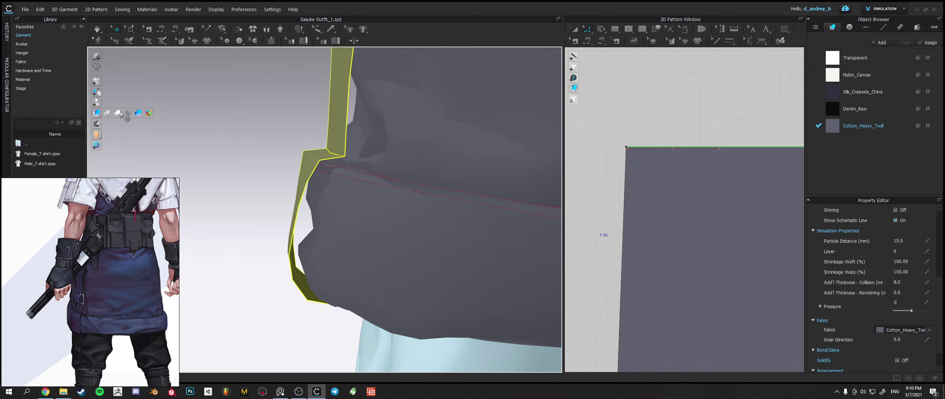
{"action": "left_click", "coordinate": [122, 115]}
{"action": "left_click", "coordinate": [138, 113]}
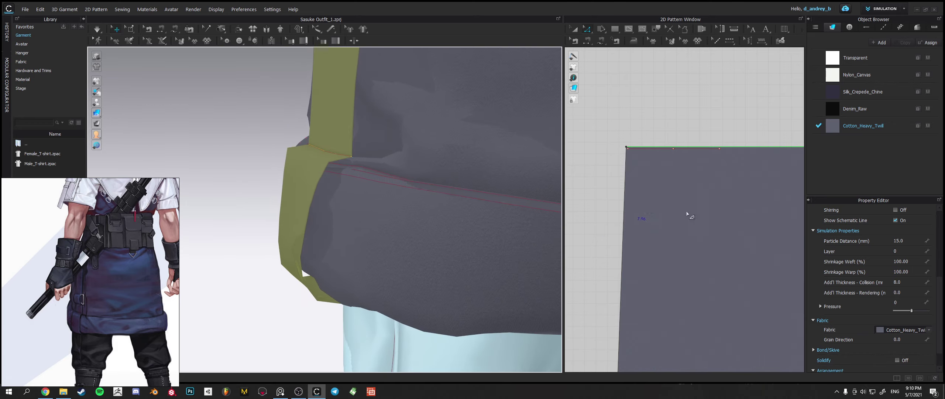
Set the side strap's additional collision thickness to 4 mm and simulate it, checking its fit along the skirt's side and hem.
{"action": "left_click", "coordinate": [908, 281]}
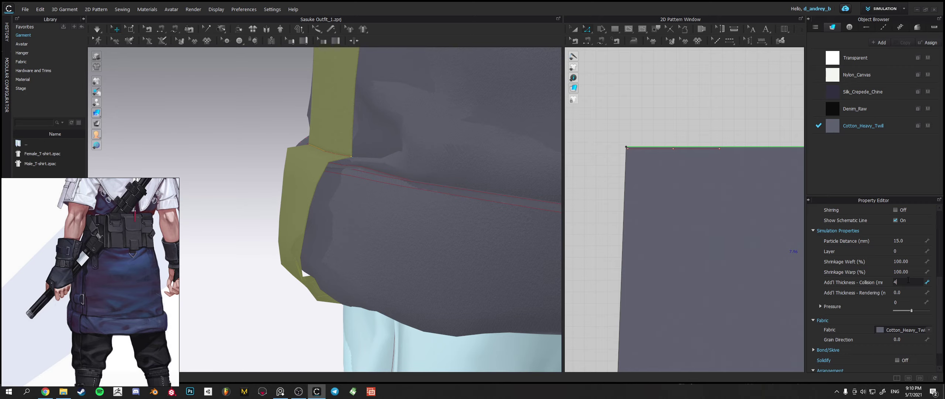
{"action": "key", "text": "space"}
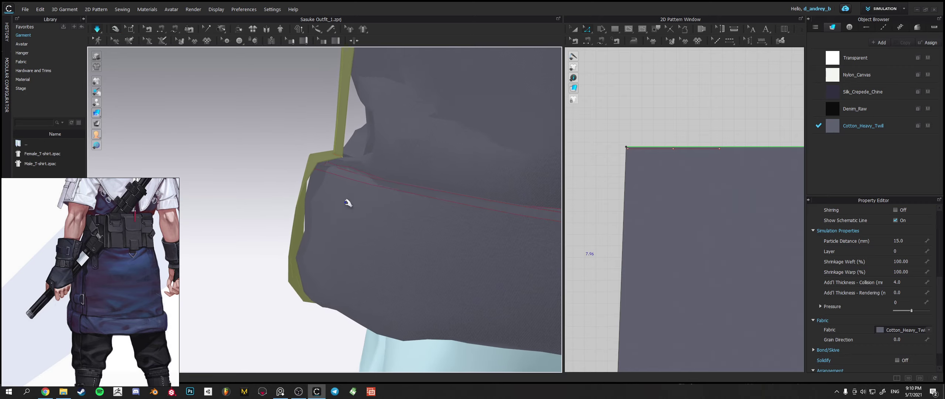
{"action": "scroll", "coordinate": [398, 206], "scroll_direction": "down", "scroll_amount": 5}
{"action": "right_click_drag", "start_coordinate": [388, 175], "coordinate": [358, 280]}
{"action": "scroll", "coordinate": [384, 230], "scroll_direction": "up", "scroll_amount": 3}
{"action": "left_click", "coordinate": [347, 282]}
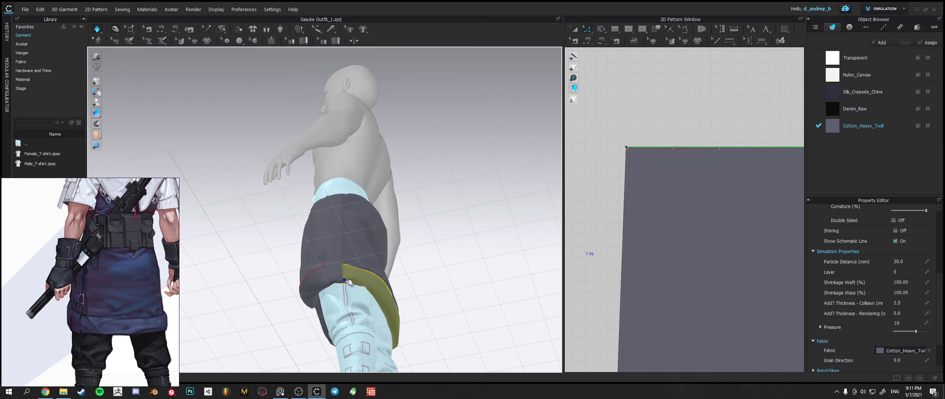
{"action": "left_click", "coordinate": [346, 284]}
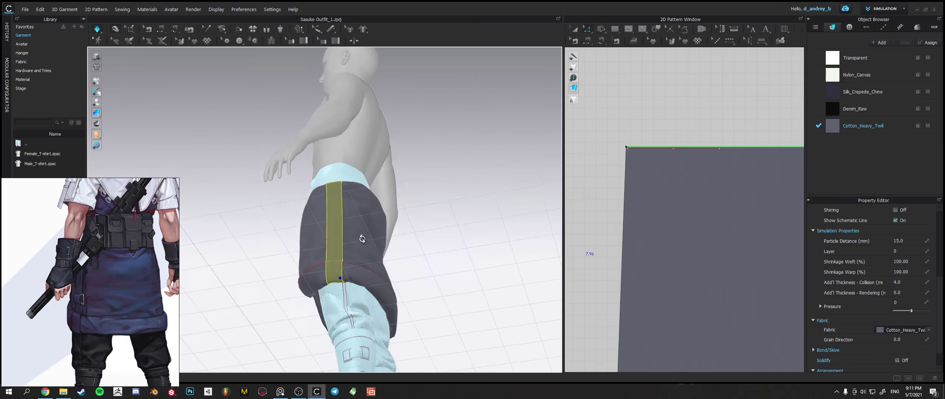
{"action": "right_click_drag", "start_coordinate": [362, 238], "coordinate": [319, 277]}
{"action": "scroll", "coordinate": [338, 264], "scroll_direction": "up", "scroll_amount": 3}
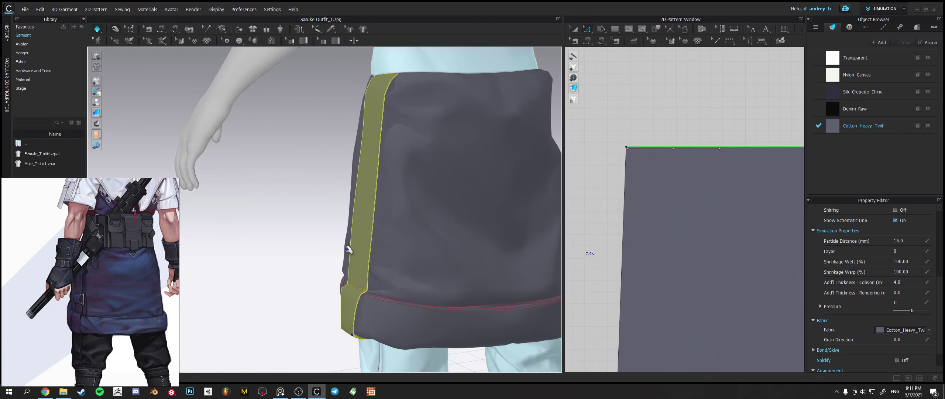
{"action": "right_click_drag", "start_coordinate": [349, 250], "coordinate": [382, 253]}
{"action": "scroll", "coordinate": [601, 251], "scroll_direction": "down", "scroll_amount": 2}
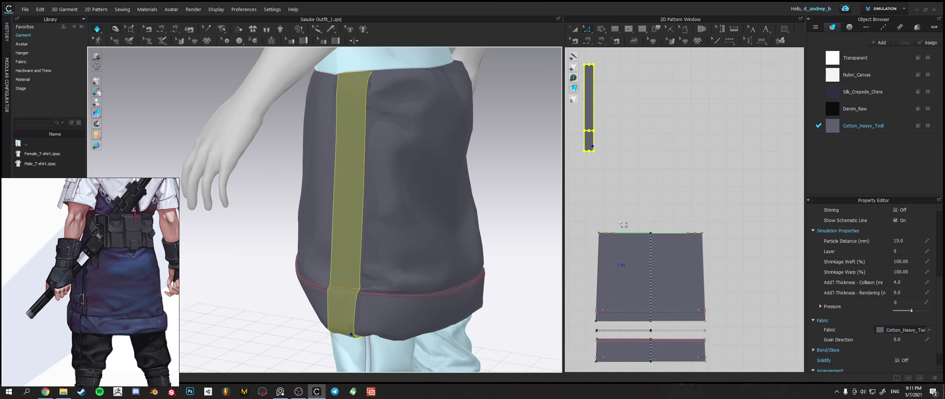
Narrow the side strap pattern slightly and resume the simulation to settle it on the skirt.
{"action": "middle_click_drag", "start_coordinate": [605, 152], "coordinate": [647, 204]}
{"action": "left_click_drag", "start_coordinate": [612, 96], "coordinate": [671, 217]}
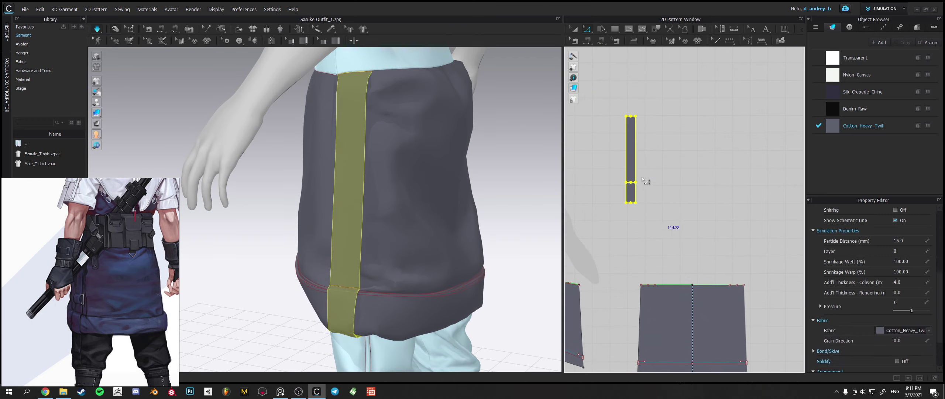
{"action": "key", "text": "a"}
{"action": "scroll", "coordinate": [645, 172], "scroll_direction": "up", "scroll_amount": 3}
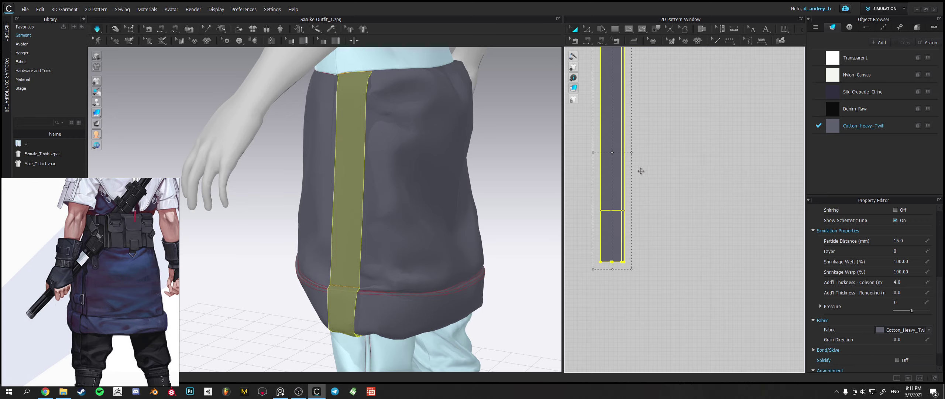
{"action": "key", "text": "space"}
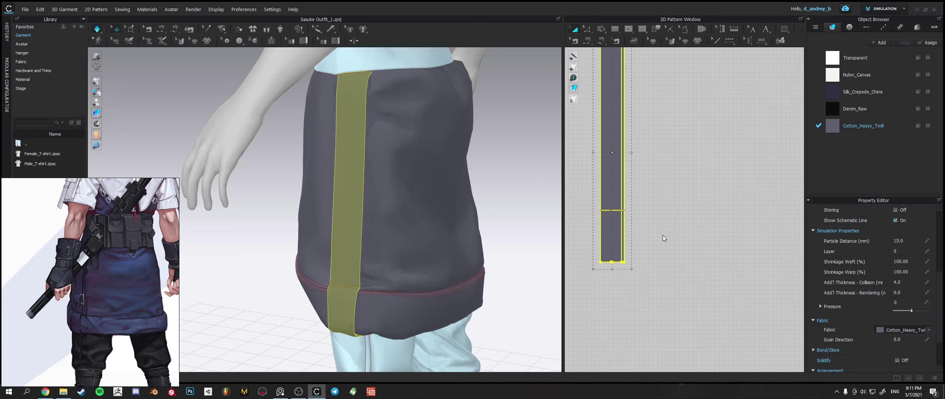
{"action": "key", "text": "ctrl+z"}
{"action": "key", "text": "space"}
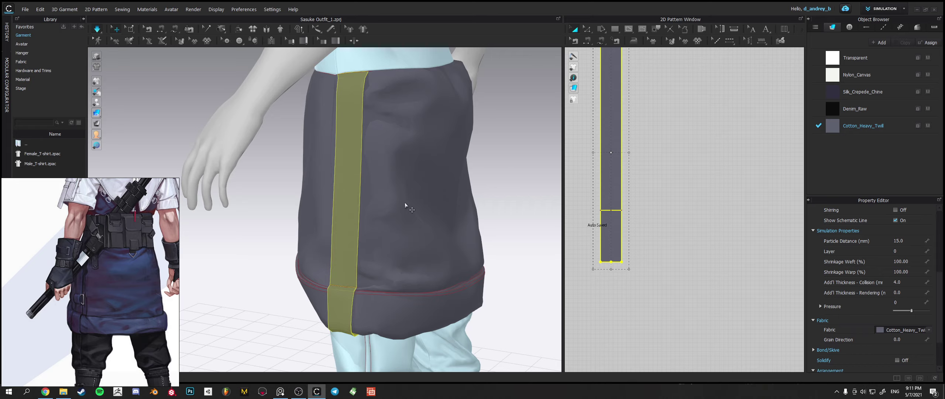
Examine how the deselected side strap lies along the skirt's side seam and over the hem fold.
{"action": "left_click", "coordinate": [490, 208]}
{"action": "right_click_drag", "start_coordinate": [490, 208], "coordinate": [311, 239]}
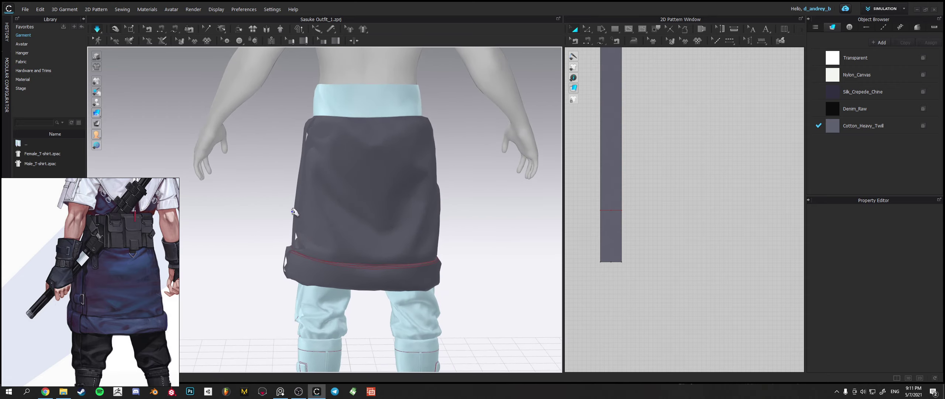
{"action": "scroll", "coordinate": [311, 225], "scroll_direction": "up", "scroll_amount": 3}
{"action": "scroll", "coordinate": [311, 217], "scroll_direction": "up", "scroll_amount": 2}
{"action": "middle_click_drag", "start_coordinate": [311, 216], "coordinate": [363, 218]}
{"action": "scroll", "coordinate": [363, 217], "scroll_direction": "up", "scroll_amount": 2}
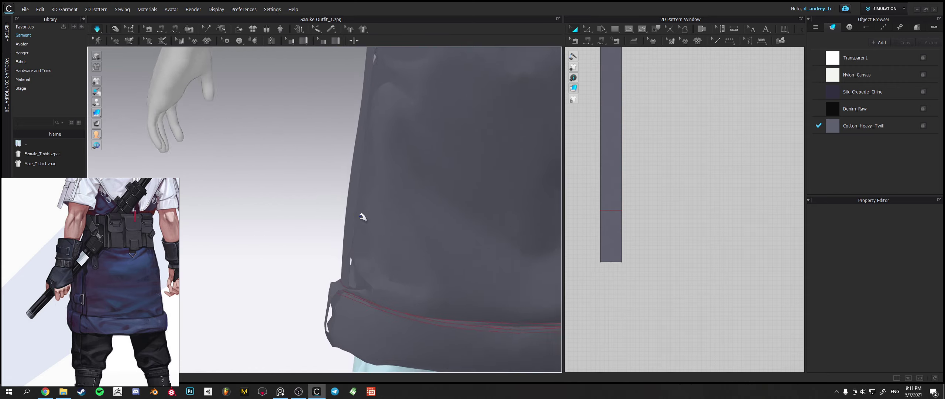
{"action": "right_click_drag", "start_coordinate": [363, 218], "coordinate": [384, 222]}
{"action": "middle_click_drag", "start_coordinate": [384, 222], "coordinate": [394, 231]}
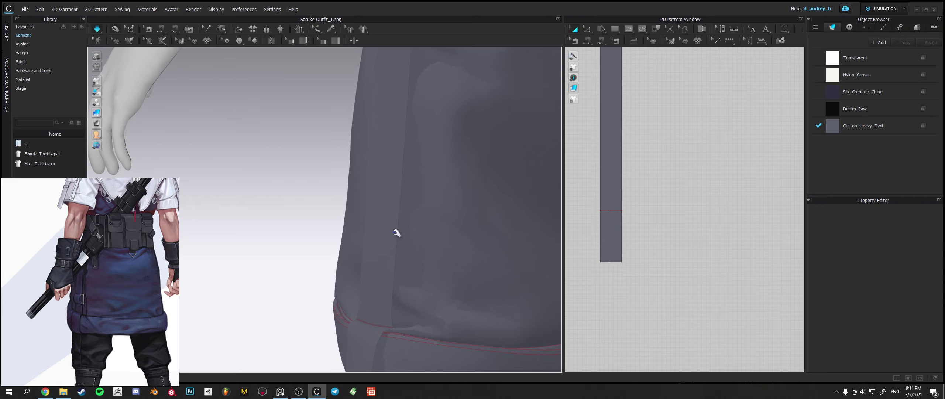
{"action": "scroll", "coordinate": [392, 223], "scroll_direction": "up", "scroll_amount": 1}
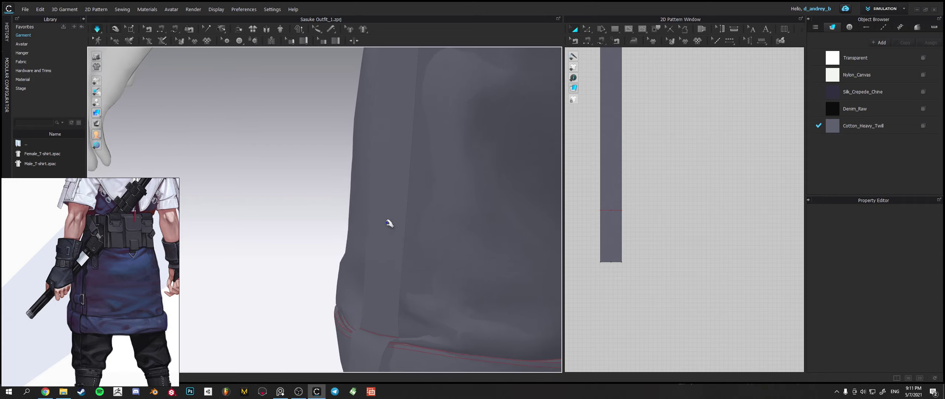
Compare the simulated side strap with the buckled strap at the skirt's side in the reference image.
{"action": "scroll", "coordinate": [81, 303], "scroll_direction": "up", "scroll_amount": 5}
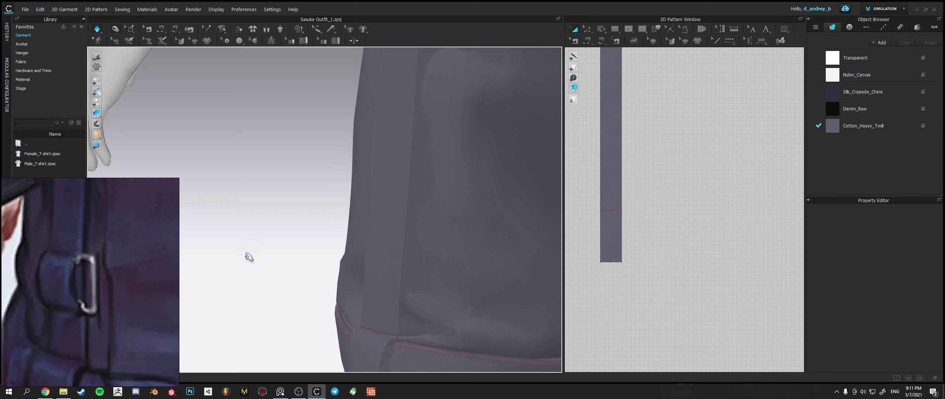
{"action": "scroll", "coordinate": [137, 271], "scroll_direction": "down", "scroll_amount": 4}
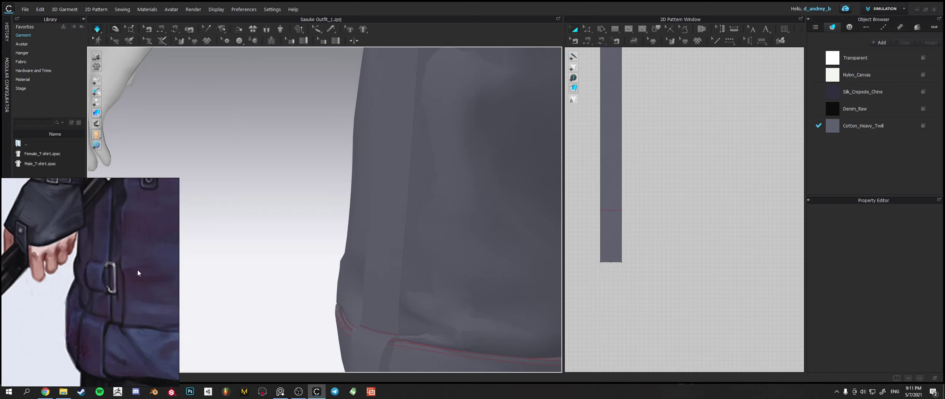
{"action": "right_click_drag", "start_coordinate": [276, 249], "coordinate": [354, 249]}
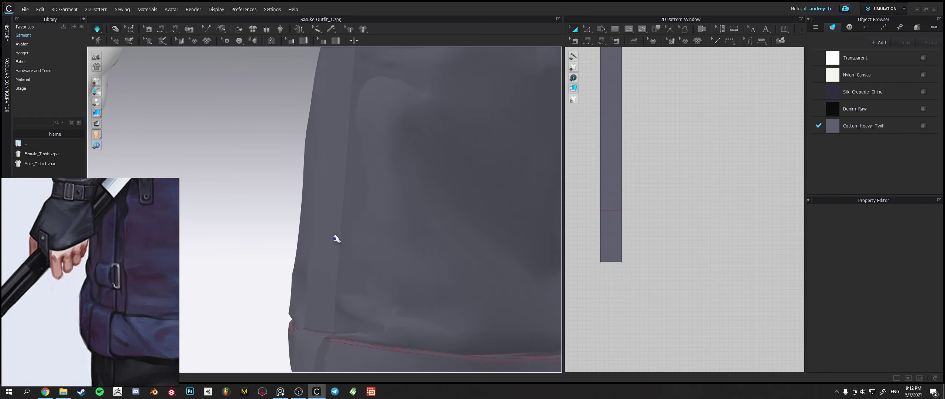
{"action": "scroll", "coordinate": [334, 237], "scroll_direction": "up", "scroll_amount": 2}
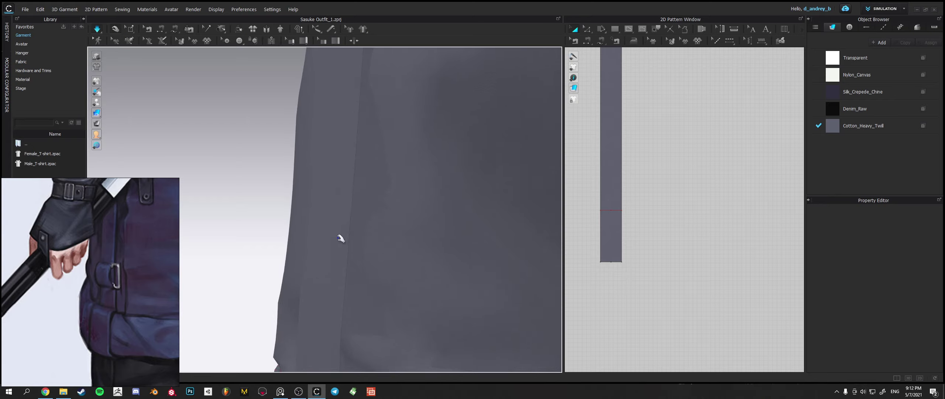
{"action": "scroll", "coordinate": [689, 252], "scroll_direction": "down", "scroll_amount": 2}
{"action": "scroll", "coordinate": [414, 251], "scroll_direction": "down", "scroll_amount": 1}
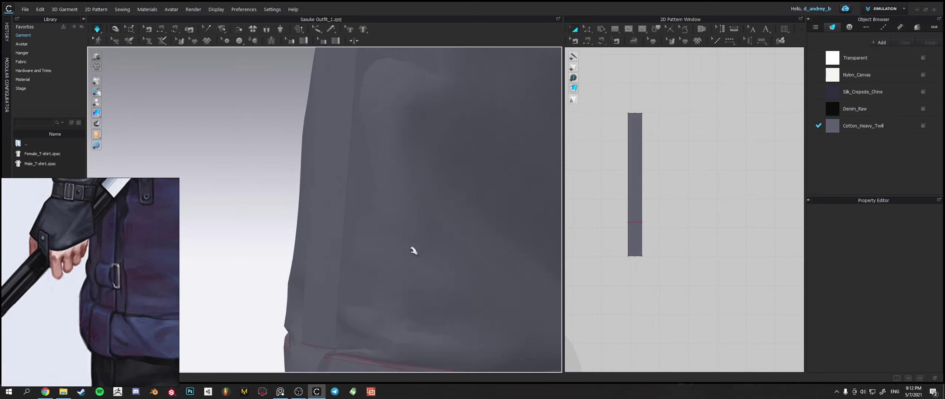
{"action": "scroll", "coordinate": [404, 257], "scroll_direction": "down", "scroll_amount": 1}
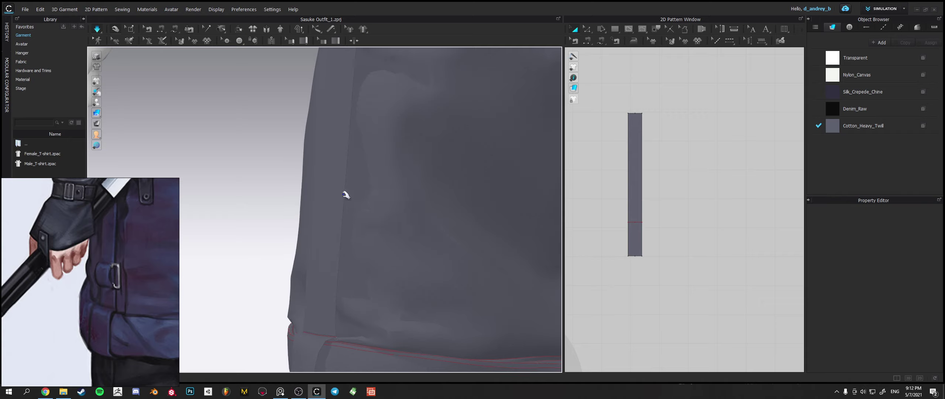
Stop the simulation, try a mirror-pasted copy of the side strap beside the original, and undo the paste.
{"action": "key", "text": "space"}
{"action": "scroll", "coordinate": [414, 233], "scroll_direction": "down", "scroll_amount": 5}
{"action": "right_click_drag", "start_coordinate": [407, 237], "coordinate": [466, 252]}
{"action": "left_click", "coordinate": [456, 255]}
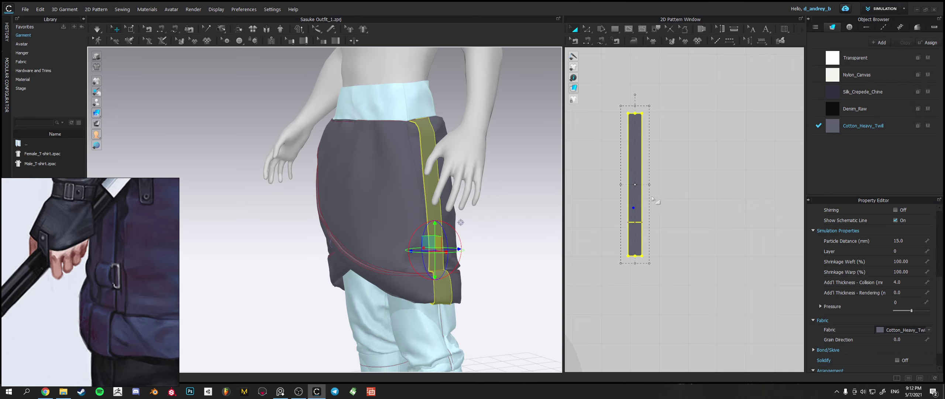
{"action": "right_click", "coordinate": [640, 201]}
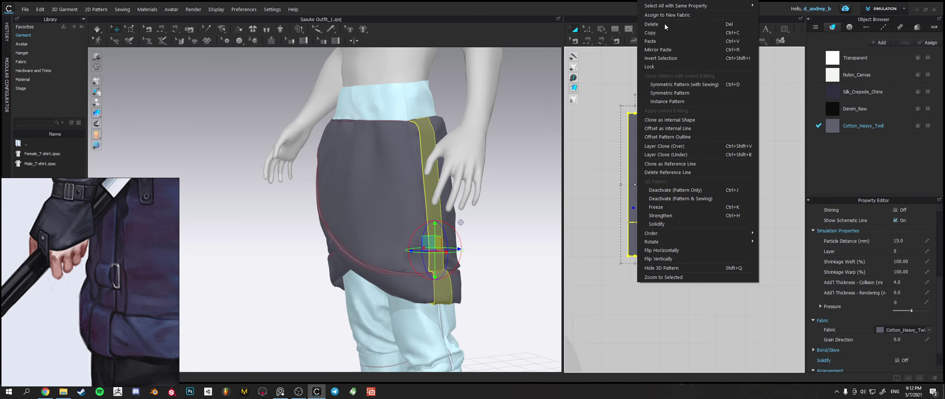
{"action": "left_click", "coordinate": [651, 33]}
{"action": "right_click", "coordinate": [679, 186]}
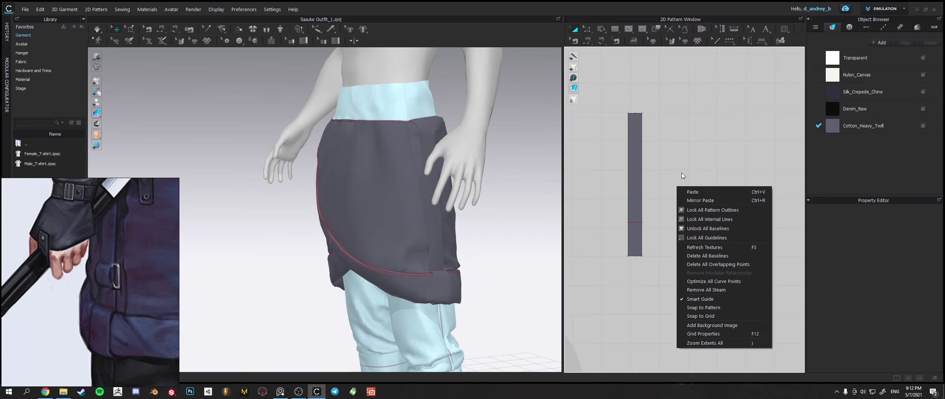
{"action": "left_click", "coordinate": [696, 199]}
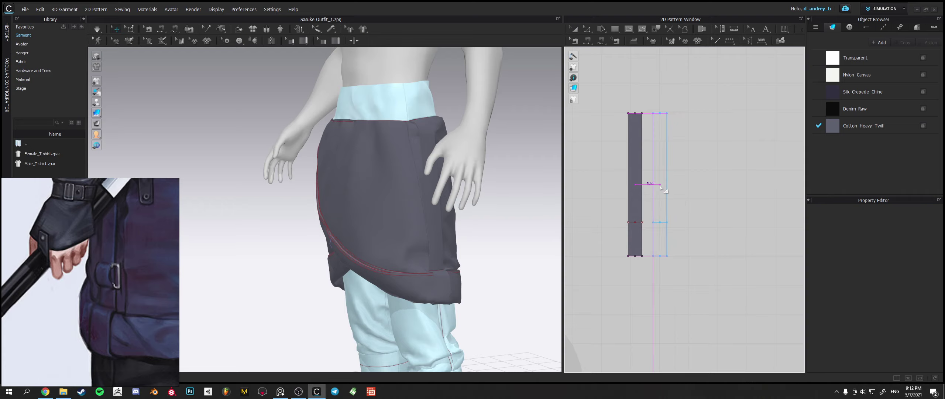
{"action": "left_click", "coordinate": [664, 186]}
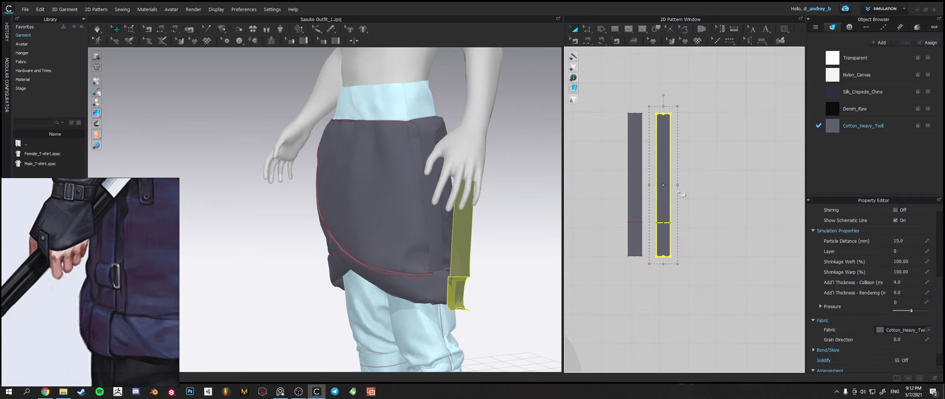
{"action": "key", "text": "ctrl+z"}
Clone the side strap as a Symmetric Pattern with sewing and place it beside the original in the pattern layout.
{"action": "right_click", "coordinate": [637, 177]}
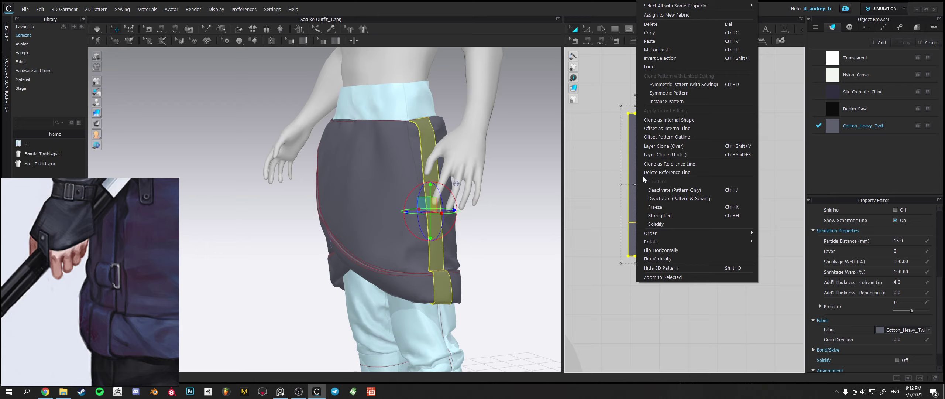
{"action": "left_click", "coordinate": [670, 84]}
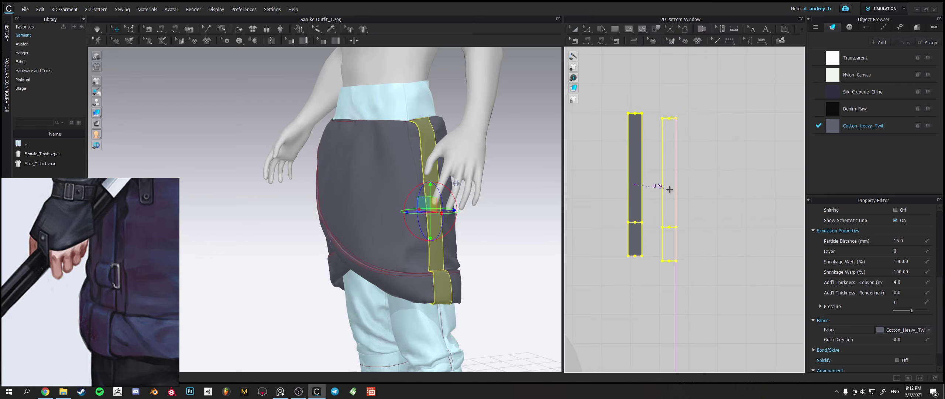
{"action": "left_click", "coordinate": [663, 185]}
Move the cloned strap across the avatar to the skirt's opposite side and position it just outside the side seam.
{"action": "right_click_drag", "start_coordinate": [428, 251], "coordinate": [480, 249]}
{"action": "left_click", "coordinate": [482, 236]}
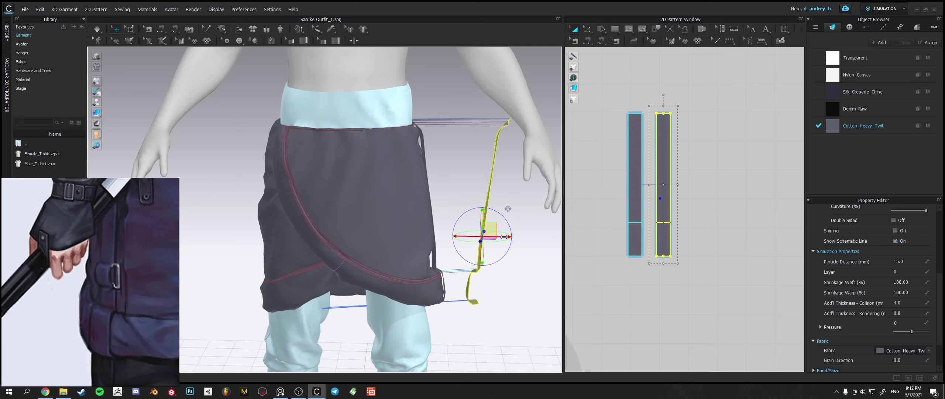
{"action": "left_click_drag", "start_coordinate": [504, 237], "coordinate": [258, 236]}
{"action": "right_click_drag", "start_coordinate": [273, 242], "coordinate": [294, 271]}
{"action": "left_click_drag", "start_coordinate": [272, 268], "coordinate": [291, 269]}
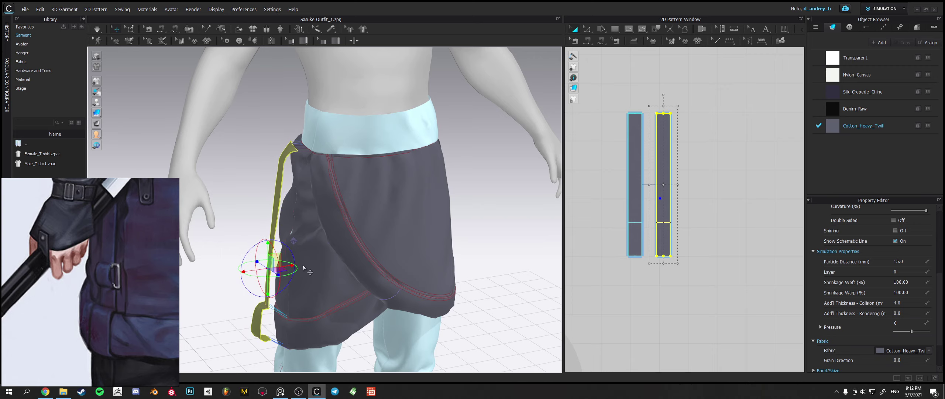
{"action": "right_click_drag", "start_coordinate": [310, 272], "coordinate": [286, 258]}
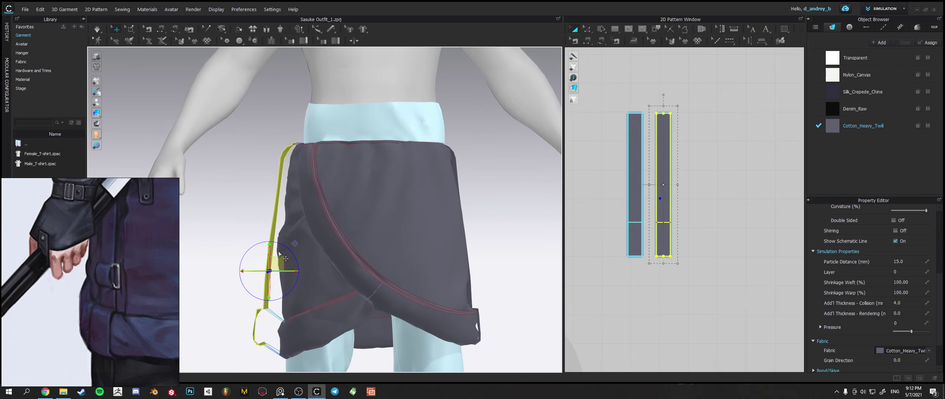
Simulate the cloned strap onto the skirt's opposite side and pull its middle to adjust how it lies.
{"action": "key", "text": "space"}
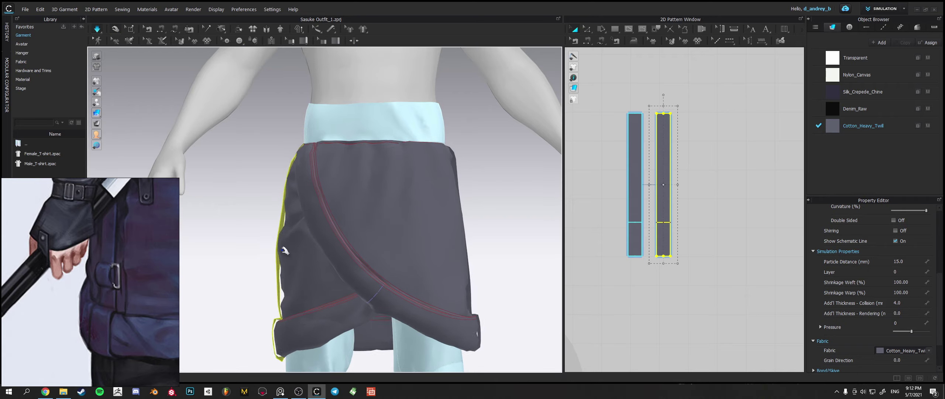
{"action": "right_click_drag", "start_coordinate": [284, 233], "coordinate": [312, 230]}
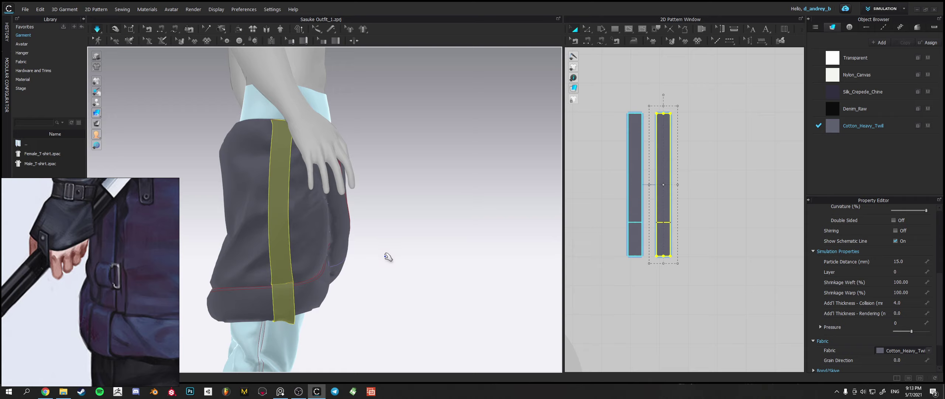
{"action": "left_click_drag", "start_coordinate": [289, 199], "coordinate": [306, 205]}
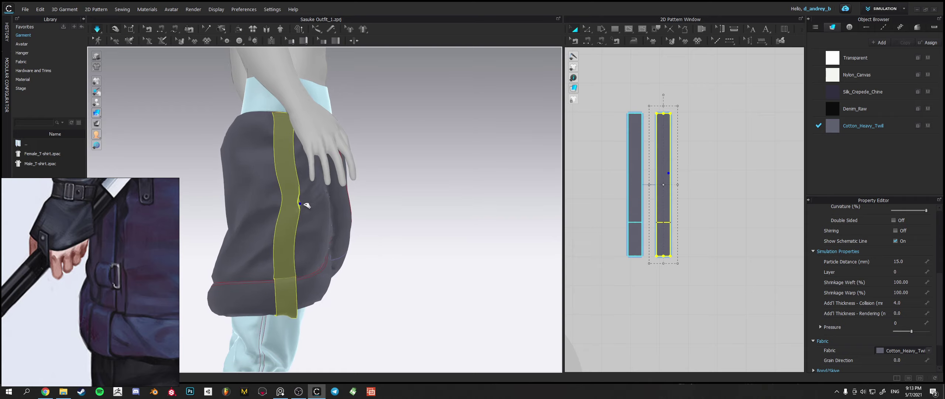
{"action": "left_click", "coordinate": [403, 254]}
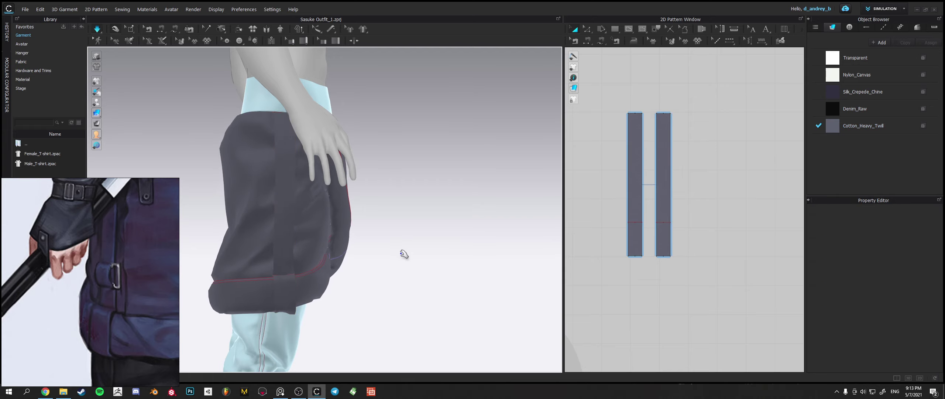
{"action": "left_click", "coordinate": [294, 190]}
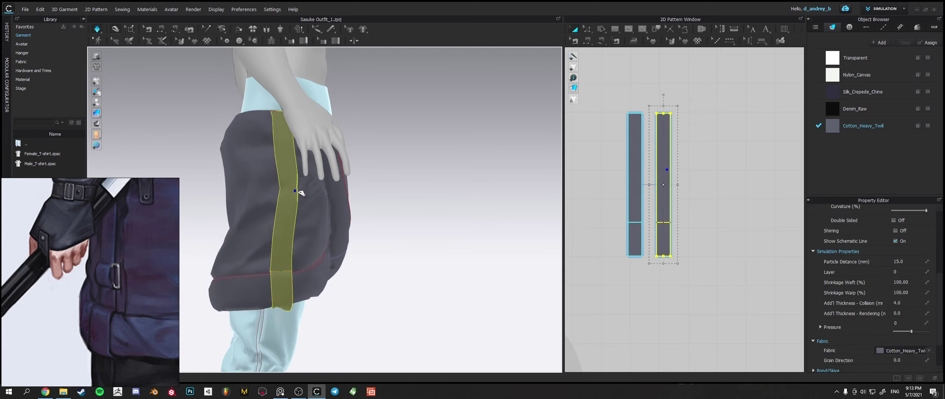
Pull the cloned side strap's lower end so it lies straight over the skirt's hem band.
{"action": "left_click", "coordinate": [395, 214]}
{"action": "right_click_drag", "start_coordinate": [395, 218], "coordinate": [331, 202]}
{"action": "middle_click_drag", "start_coordinate": [340, 228], "coordinate": [338, 185]}
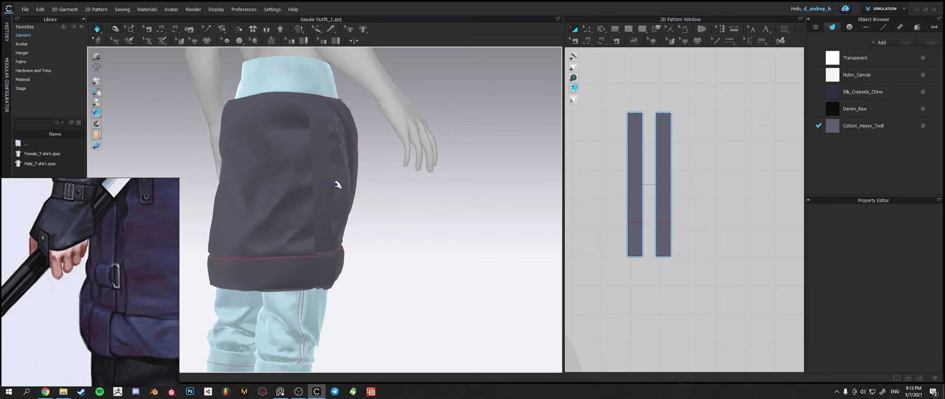
{"action": "right_click_drag", "start_coordinate": [351, 213], "coordinate": [303, 228]}
{"action": "left_click", "coordinate": [296, 233]}
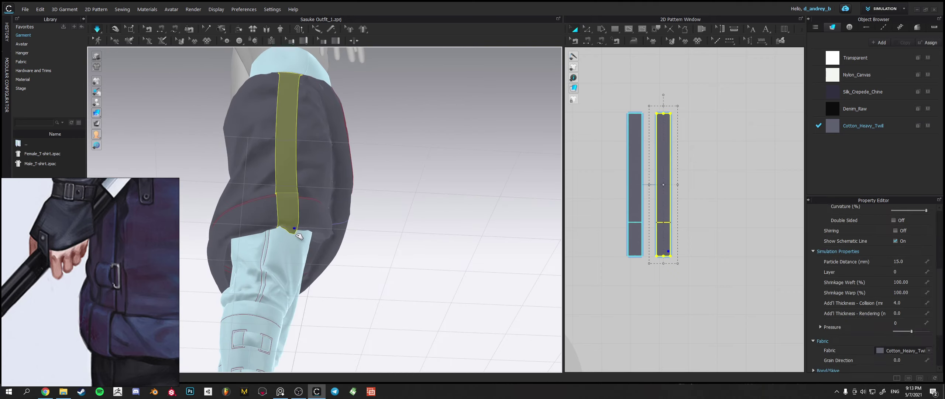
{"action": "left_click_drag", "start_coordinate": [281, 226], "coordinate": [286, 228]}
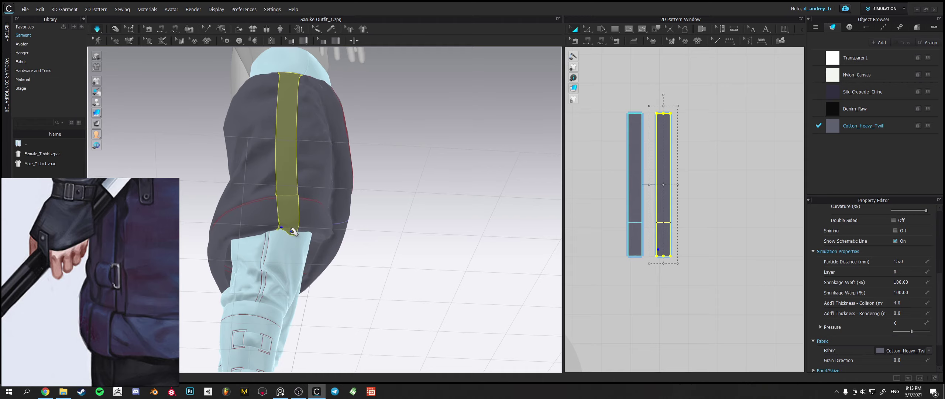
{"action": "right_click_drag", "start_coordinate": [305, 235], "coordinate": [327, 205]}
{"action": "scroll", "coordinate": [285, 242], "scroll_direction": "down", "scroll_amount": 4}
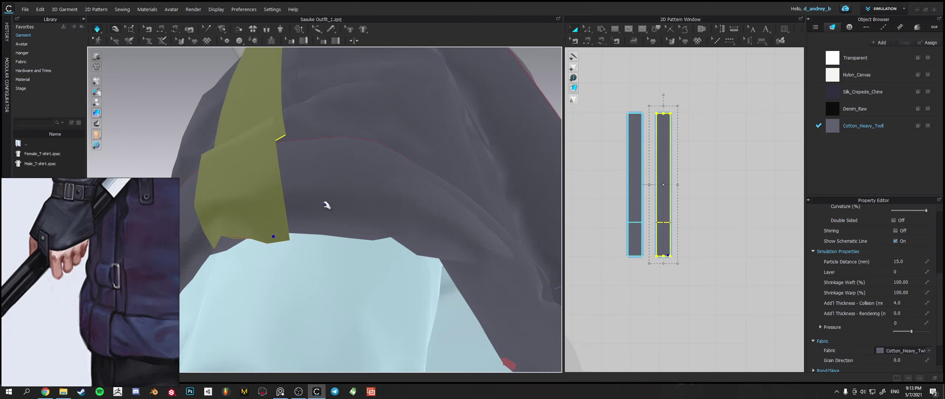
Draw a short horizontal internal line about 5.2 cm long near the lower edge of the back hem band piece.
{"action": "scroll", "coordinate": [654, 234], "scroll_direction": "down", "scroll_amount": 4}
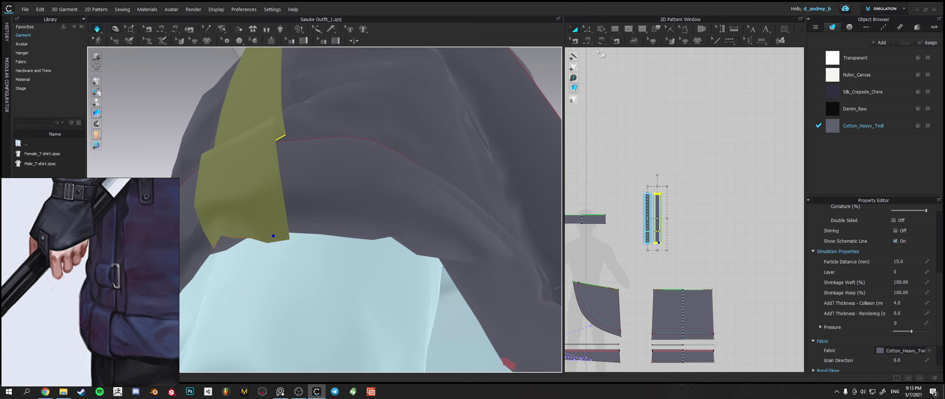
{"action": "left_click", "coordinate": [632, 31]}
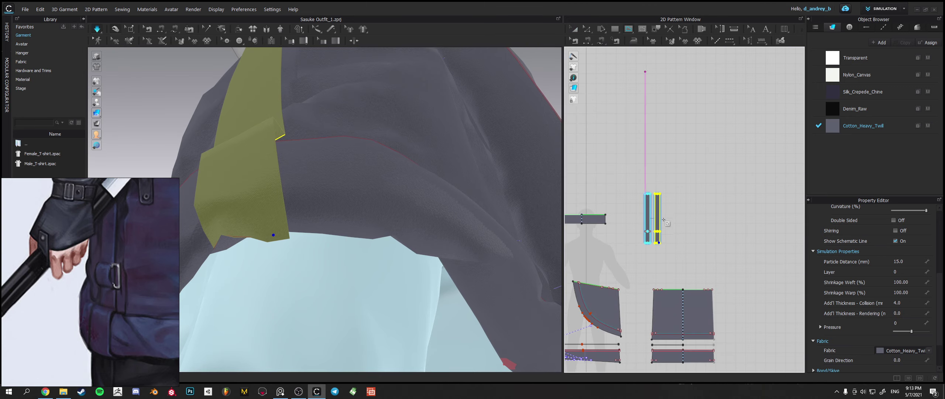
{"action": "scroll", "coordinate": [666, 235], "scroll_direction": "down", "scroll_amount": 5}
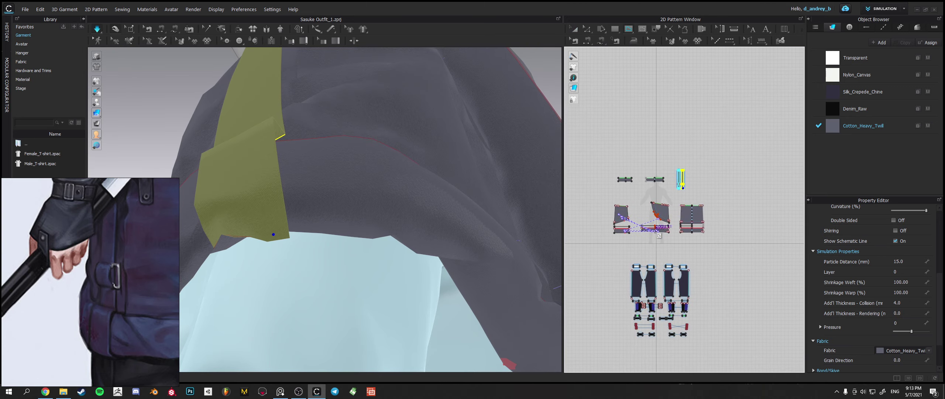
{"action": "scroll", "coordinate": [667, 235], "scroll_direction": "up", "scroll_amount": 5}
{"action": "scroll", "coordinate": [671, 235], "scroll_direction": "up", "scroll_amount": 3}
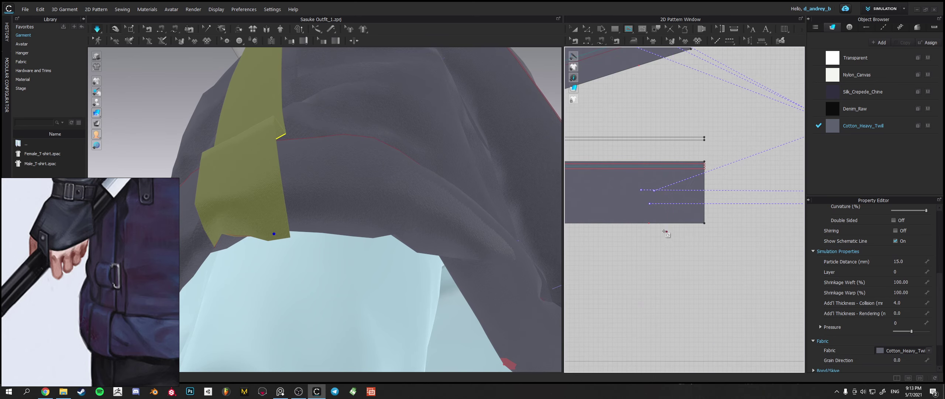
{"action": "scroll", "coordinate": [672, 238], "scroll_direction": "up", "scroll_amount": 2}
{"action": "scroll", "coordinate": [673, 240], "scroll_direction": "up", "scroll_amount": 1}
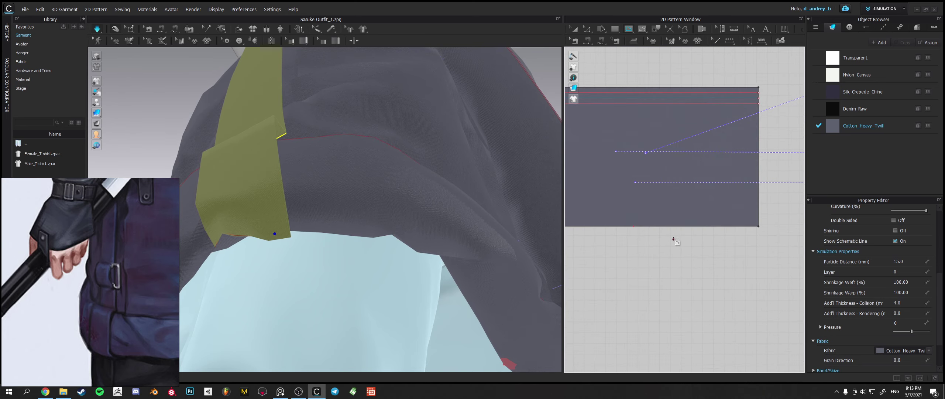
{"action": "left_click", "coordinate": [633, 225]}
{"action": "scroll", "coordinate": [723, 250], "scroll_direction": "down", "scroll_amount": 4}
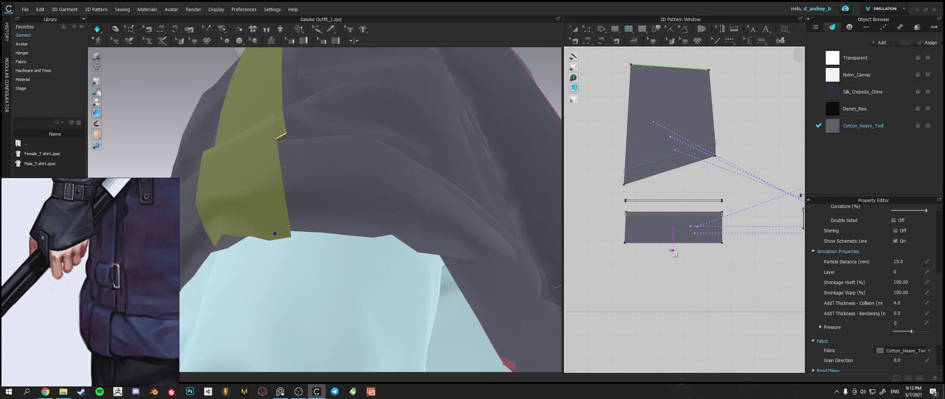
{"action": "scroll", "coordinate": [375, 239], "scroll_direction": "down", "scroll_amount": 4}
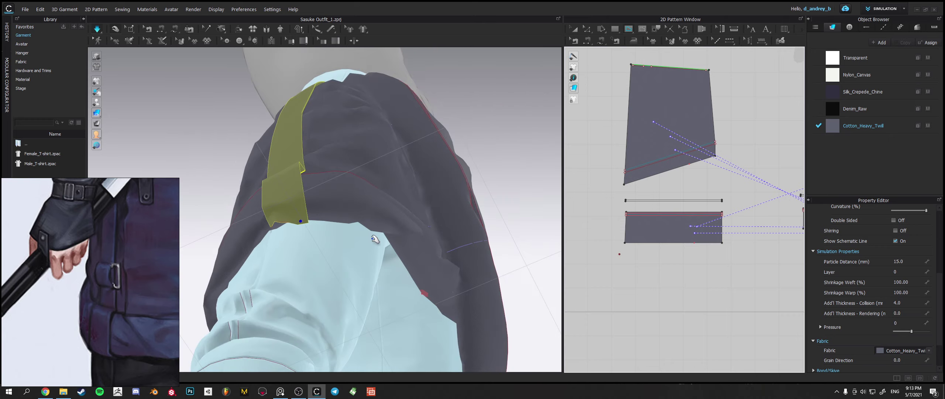
{"action": "right_click_drag", "start_coordinate": [411, 227], "coordinate": [528, 250]}
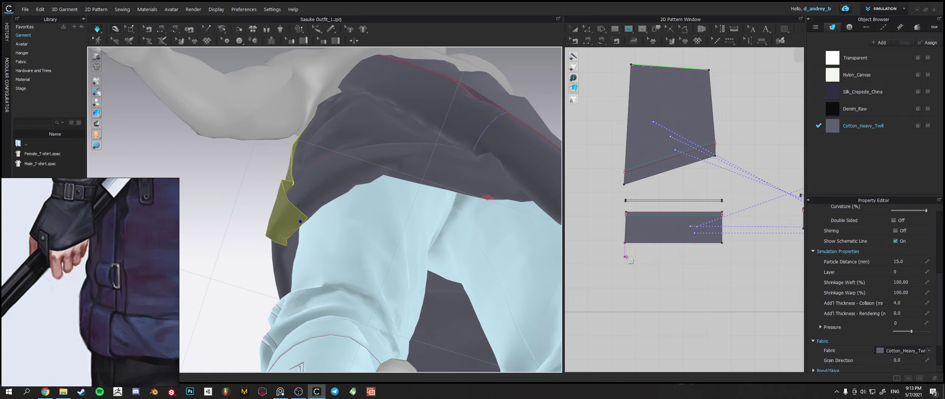
{"action": "right_click_drag", "start_coordinate": [410, 227], "coordinate": [463, 275]}
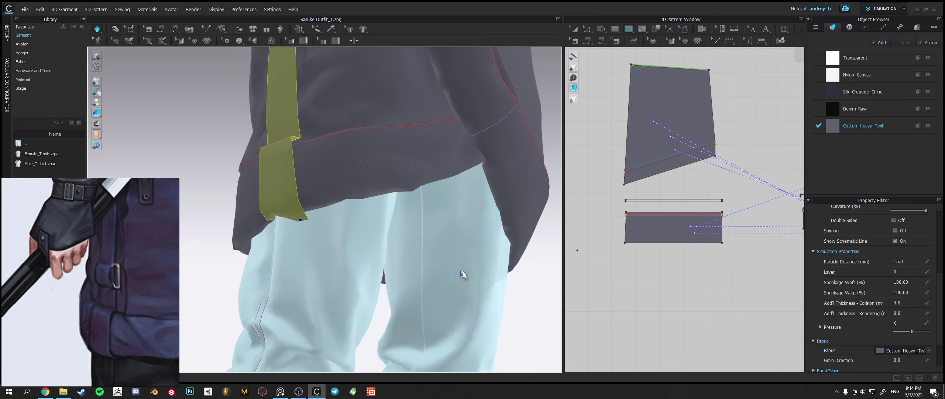
{"action": "scroll", "coordinate": [661, 244], "scroll_direction": "up", "scroll_amount": 4}
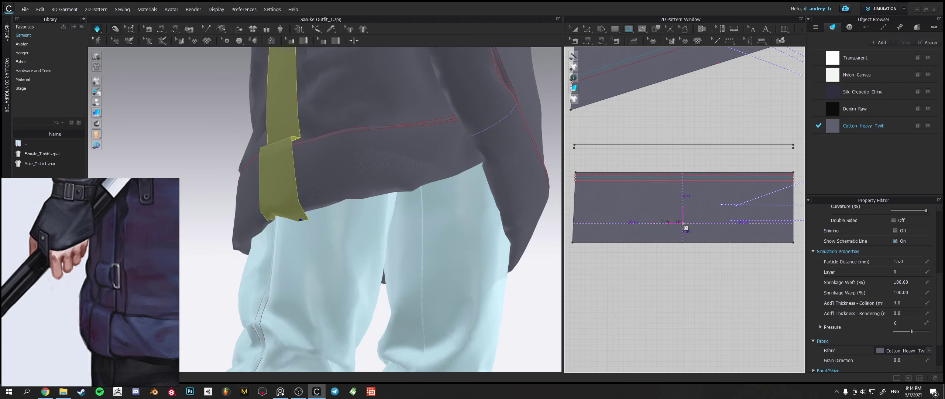
{"action": "left_click", "coordinate": [683, 223]}
{"action": "key", "text": "Return"}
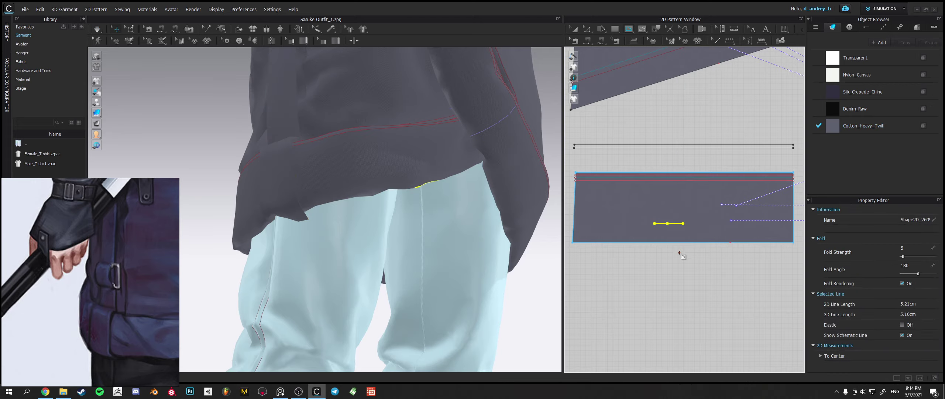
Try moving the internal line to the hem band's side edge and shortening it to about 2.8 cm, and remove it.
{"action": "right_click_drag", "start_coordinate": [412, 215], "coordinate": [270, 144]}
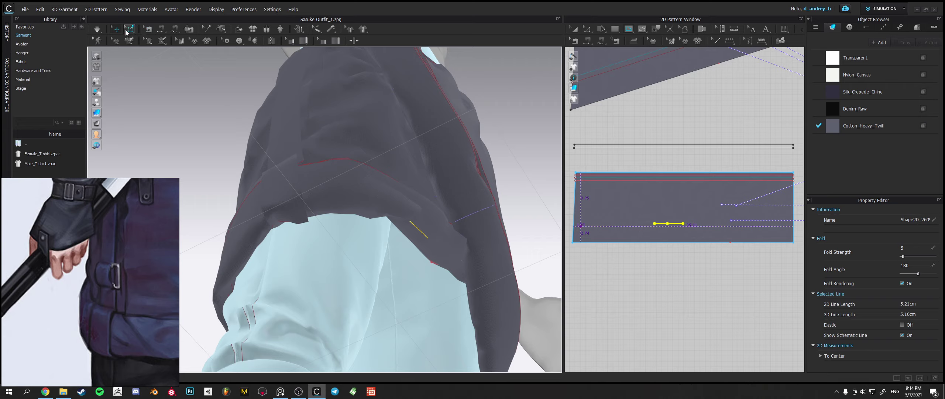
{"action": "left_click", "coordinate": [586, 31]}
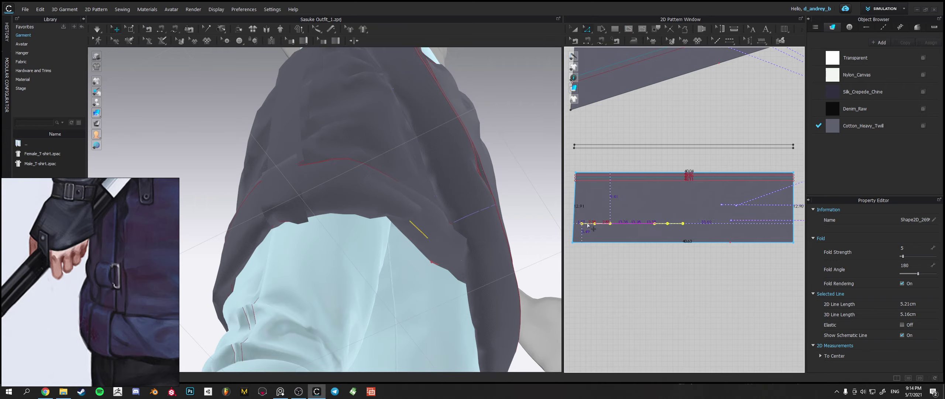
{"action": "left_click", "coordinate": [587, 226]}
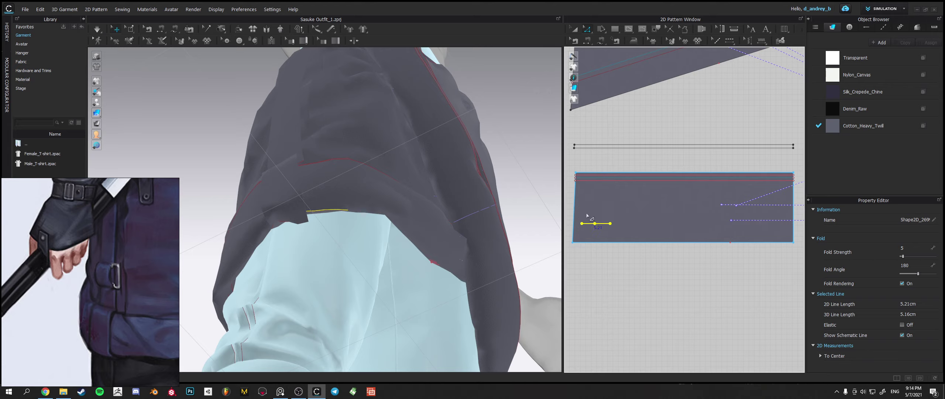
{"action": "left_click_drag", "start_coordinate": [588, 225], "coordinate": [578, 229]}
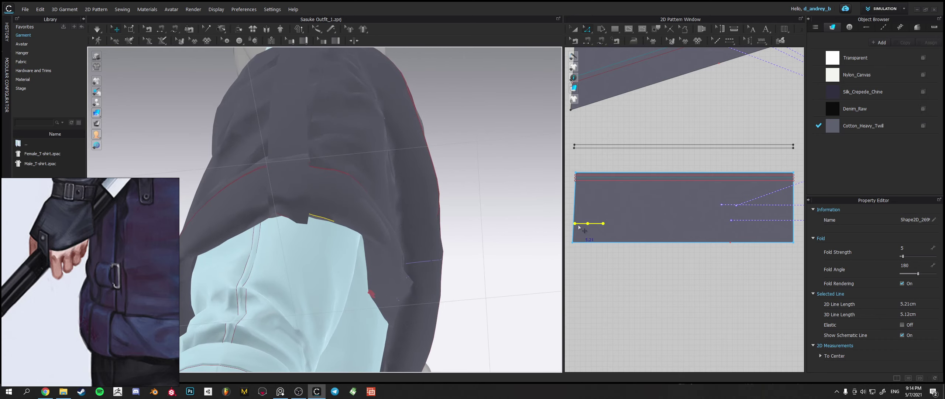
{"action": "left_click", "coordinate": [597, 224]}
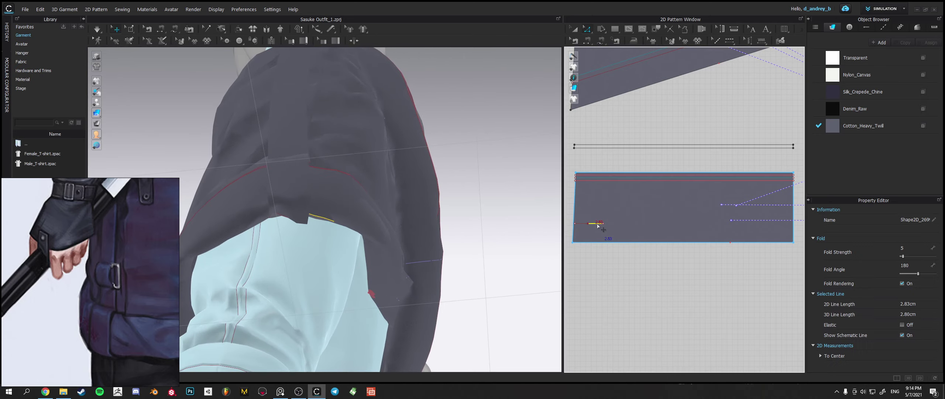
{"action": "key", "text": "Escape"}
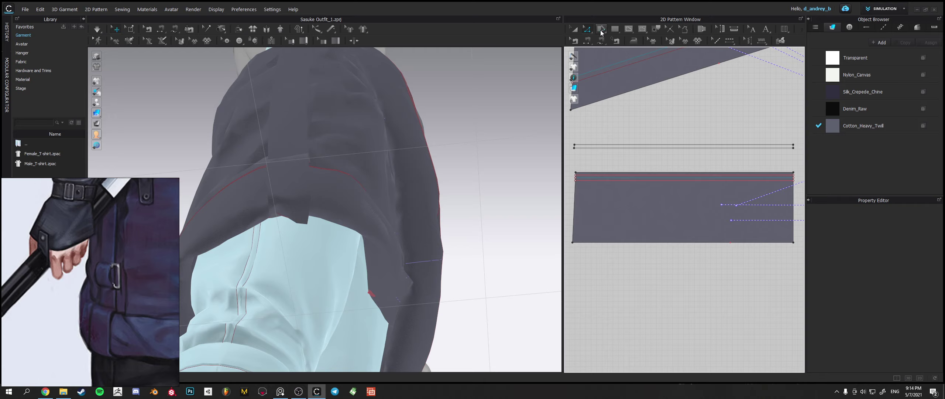
Draw an internal line about 2.5 cm long at the hem band's side edge and sew the cloned strap's lower end to it.
{"action": "left_click", "coordinate": [630, 30]}
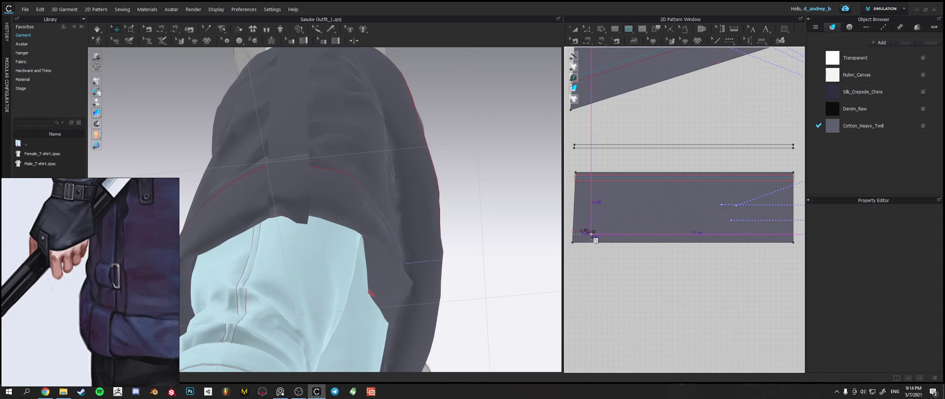
{"action": "double_click", "coordinate": [592, 234]}
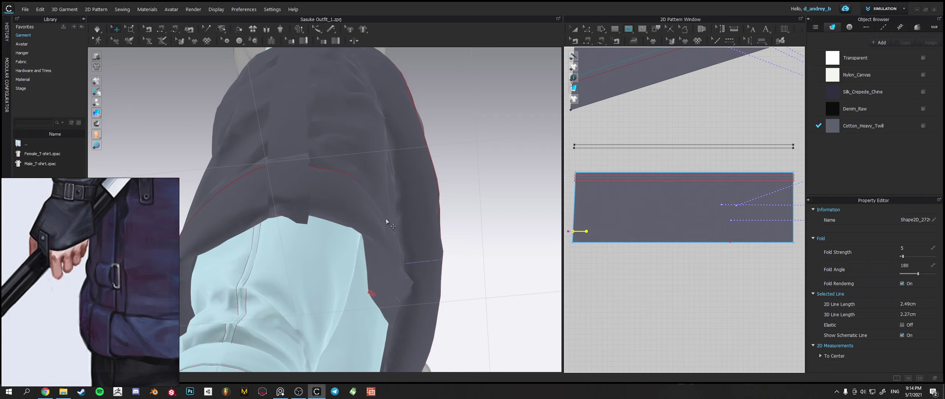
{"action": "right_click_drag", "start_coordinate": [386, 221], "coordinate": [306, 244]}
{"action": "scroll", "coordinate": [314, 216], "scroll_direction": "up", "scroll_amount": 8}
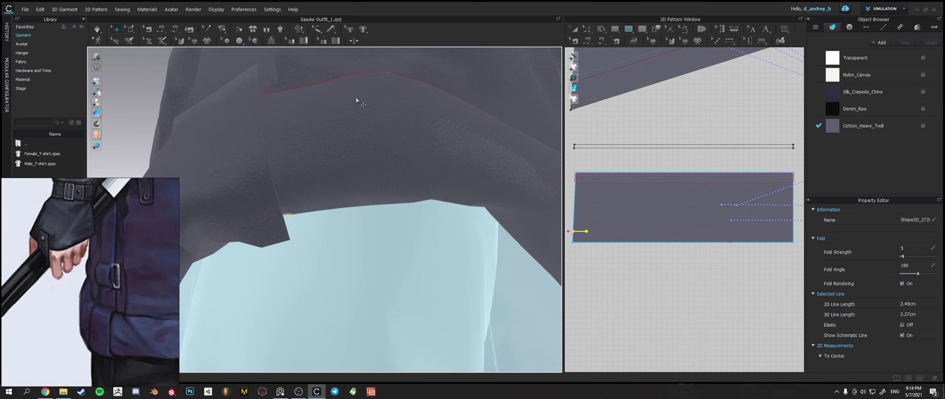
{"action": "left_click", "coordinate": [160, 29]}
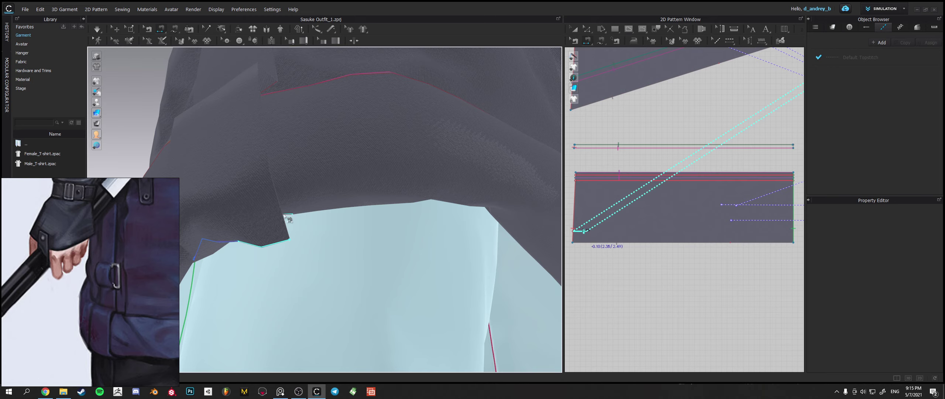
{"action": "left_click", "coordinate": [287, 216]}
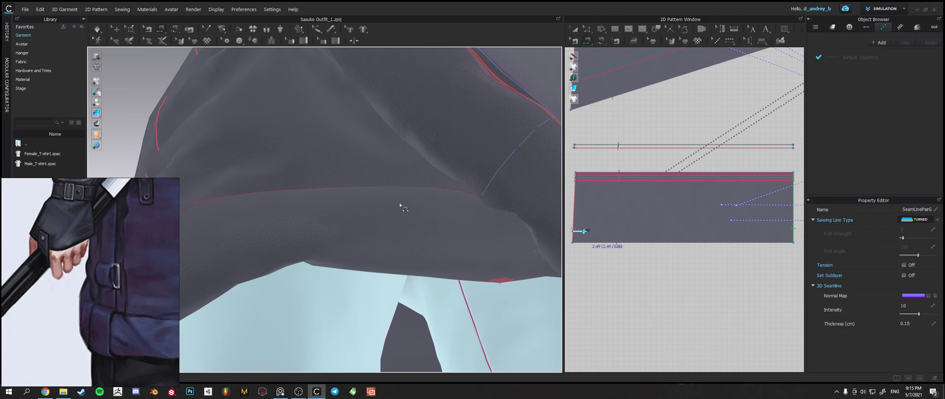
Leave the sewing tool, check the attached strap end from several sides of the skirt, and save the project.
{"action": "key", "text": "q"}
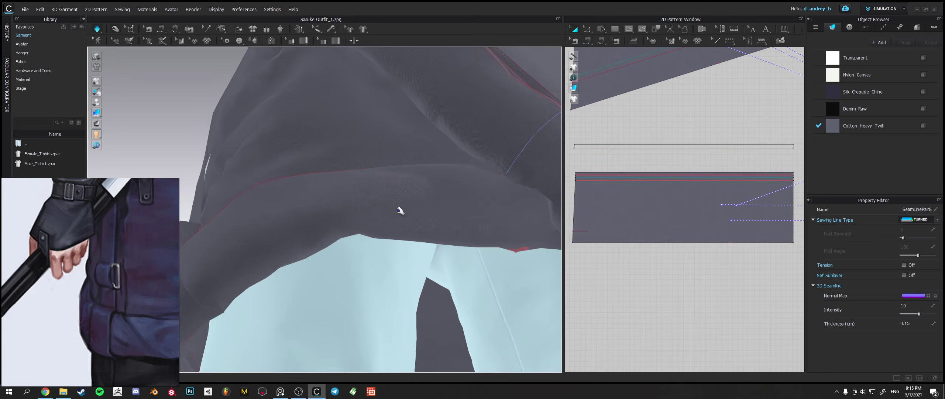
{"action": "scroll", "coordinate": [341, 245], "scroll_direction": "down", "scroll_amount": 2}
{"action": "right_click_drag", "start_coordinate": [329, 250], "coordinate": [360, 281]}
{"action": "scroll", "coordinate": [411, 236], "scroll_direction": "down", "scroll_amount": 2}
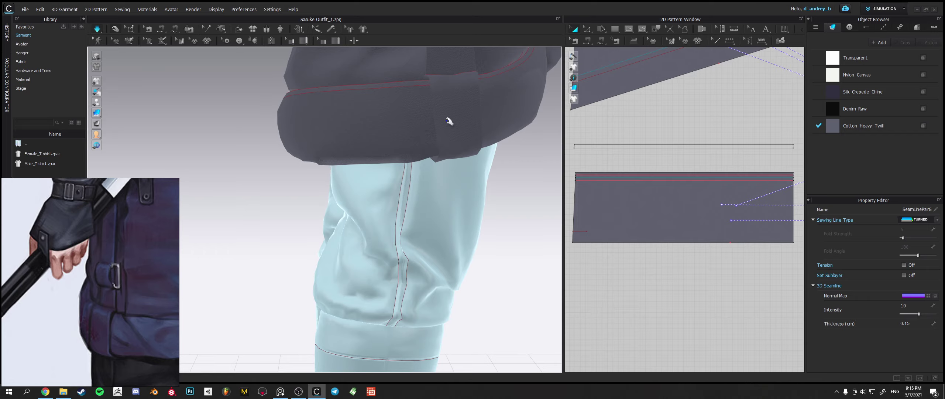
{"action": "scroll", "coordinate": [448, 139], "scroll_direction": "down", "scroll_amount": 2}
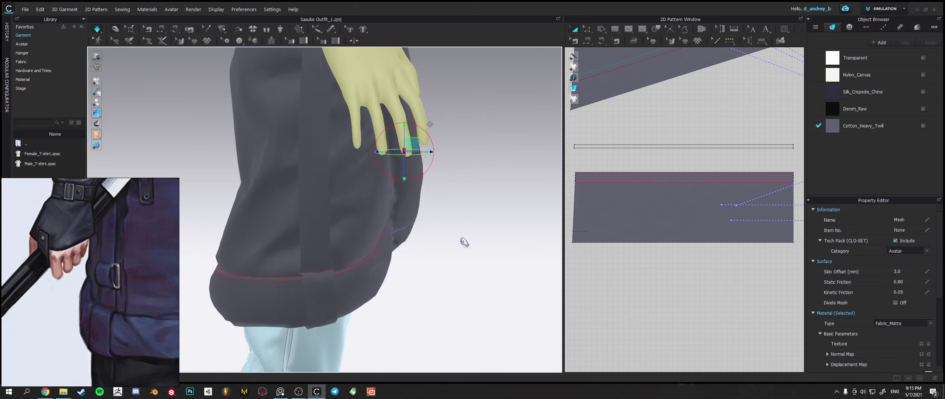
{"action": "left_click", "coordinate": [475, 249]}
{"action": "scroll", "coordinate": [376, 240], "scroll_direction": "down", "scroll_amount": 5}
{"action": "right_click_drag", "start_coordinate": [393, 243], "coordinate": [363, 239]}
{"action": "key", "text": "ctrl+s"}
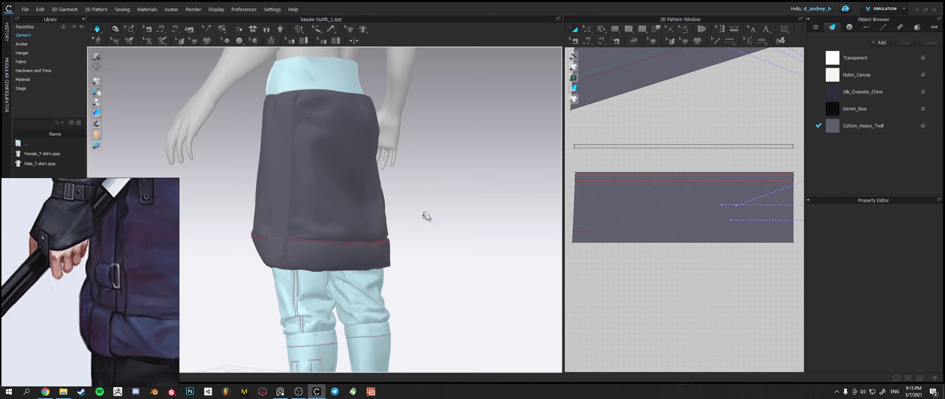
Examine how the side strap lies over the hem band, save the project, and locate both straps in the pattern layout.
{"action": "right_click_drag", "start_coordinate": [425, 218], "coordinate": [337, 207]}
{"action": "scroll", "coordinate": [362, 212], "scroll_direction": "down", "scroll_amount": 5}
{"action": "scroll", "coordinate": [338, 207], "scroll_direction": "up", "scroll_amount": 8}
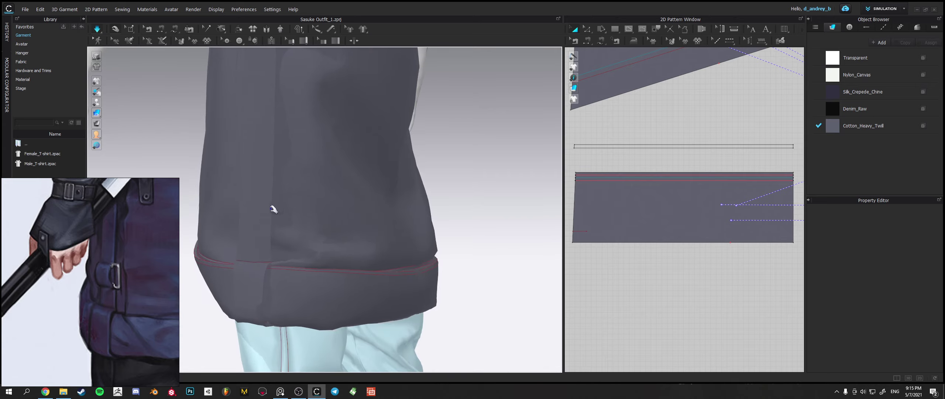
{"action": "right_click_drag", "start_coordinate": [287, 222], "coordinate": [318, 232]}
{"action": "scroll", "coordinate": [645, 212], "scroll_direction": "down", "scroll_amount": 5}
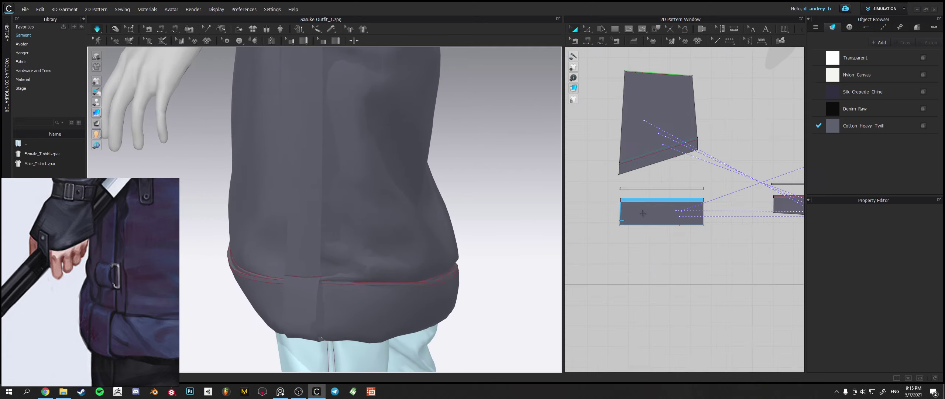
{"action": "middle_click_drag", "start_coordinate": [644, 209], "coordinate": [695, 376]}
{"action": "scroll", "coordinate": [676, 207], "scroll_direction": "up", "scroll_amount": 3}
{"action": "scroll", "coordinate": [679, 203], "scroll_direction": "down", "scroll_amount": 7}
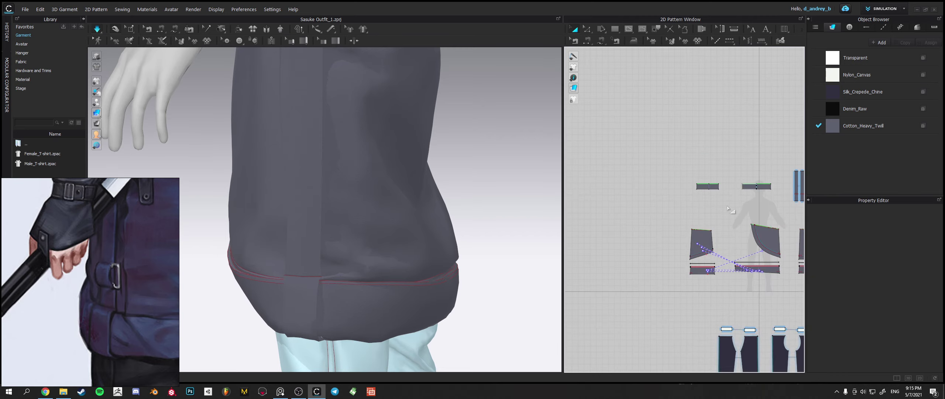
{"action": "middle_click_drag", "start_coordinate": [722, 210], "coordinate": [635, 202]}
{"action": "key", "text": "ctrl+s"}
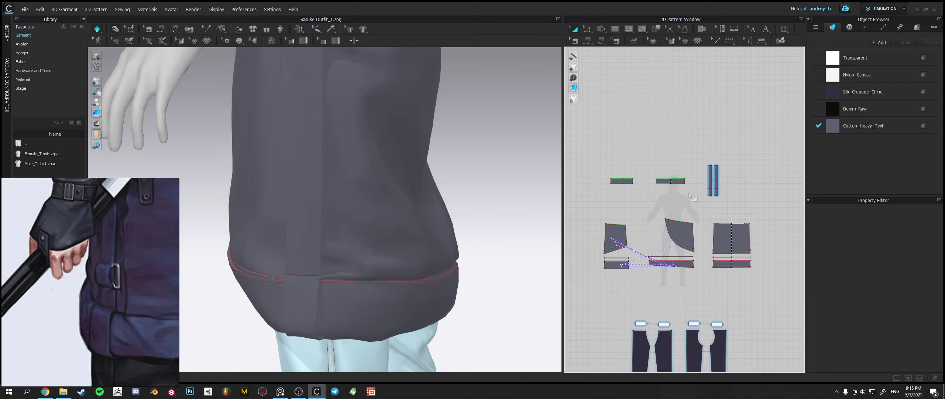
{"action": "scroll", "coordinate": [697, 202], "scroll_direction": "up", "scroll_amount": 6}
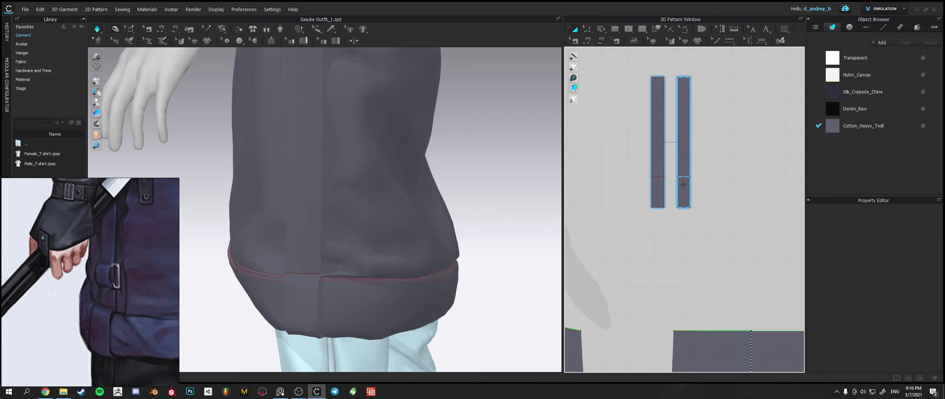
Select the horizontal internal line across the lower part of the side strap and open its editing options.
{"action": "scroll", "coordinate": [693, 147], "scroll_direction": "down", "scroll_amount": 4}
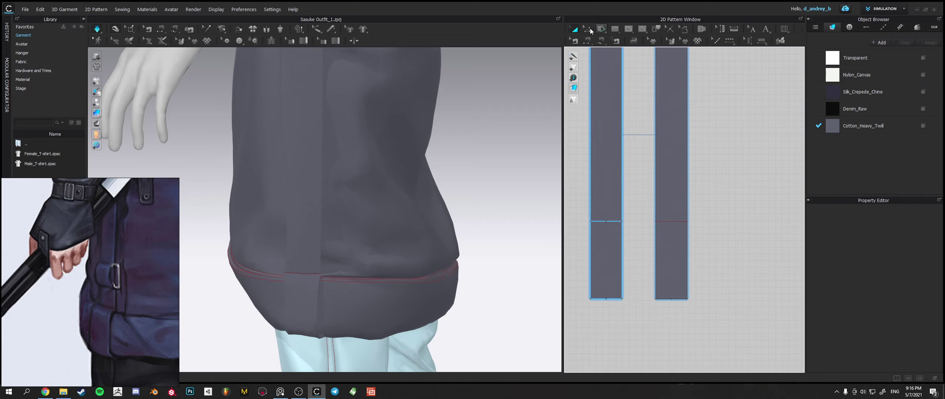
{"action": "left_click", "coordinate": [588, 30]}
{"action": "left_click", "coordinate": [672, 221]}
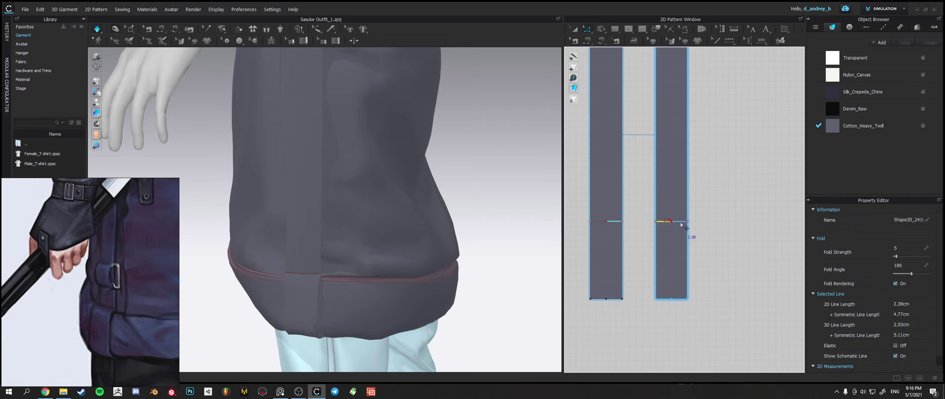
{"action": "right_click", "coordinate": [611, 221]}
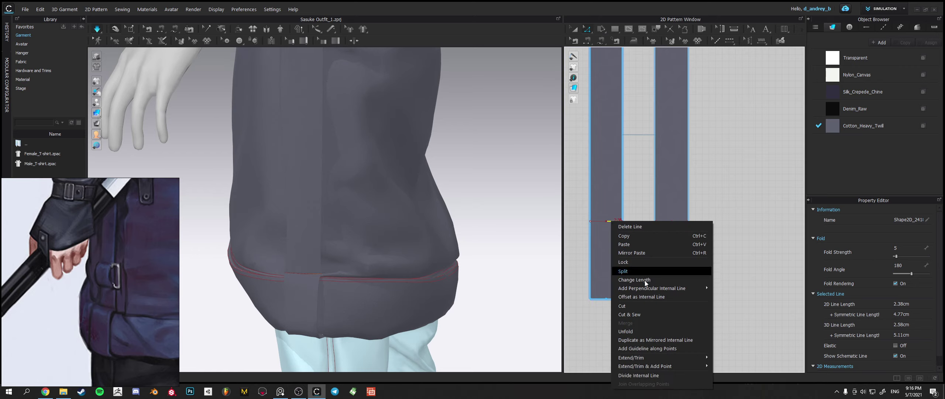
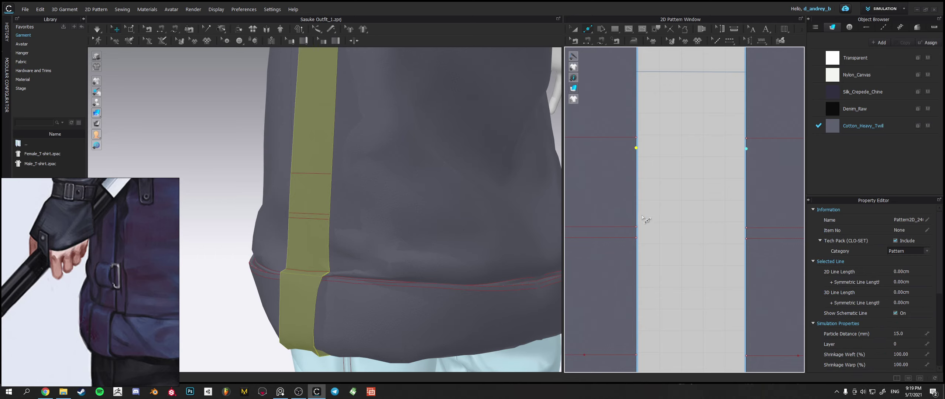
Add a point on the strap's inner side edge, level with the upper of the two closely spaced internal lines.
{"action": "left_click", "coordinate": [636, 227]}
{"action": "left_click", "coordinate": [587, 41]}
{"action": "left_click", "coordinate": [636, 132]}
{"action": "middle_click_drag", "start_coordinate": [658, 200], "coordinate": [677, 204]}
{"action": "left_click", "coordinate": [615, 29]}
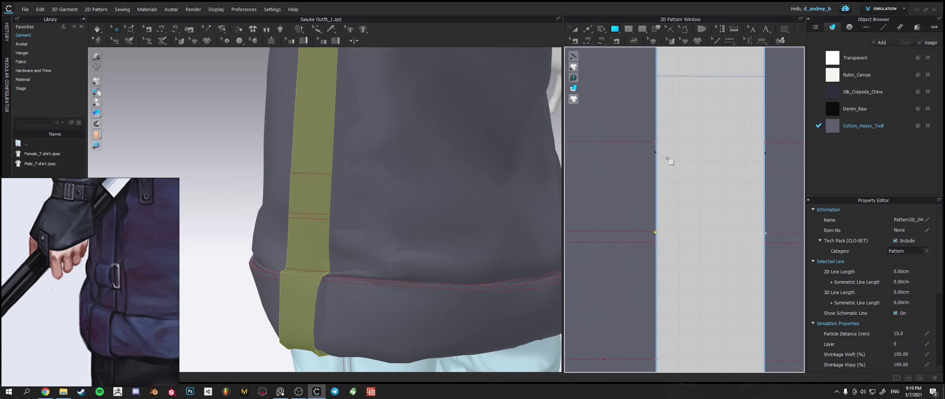
Delete the upper of the two closely spaced internal lines on the side strap.
{"action": "left_click", "coordinate": [578, 27]}
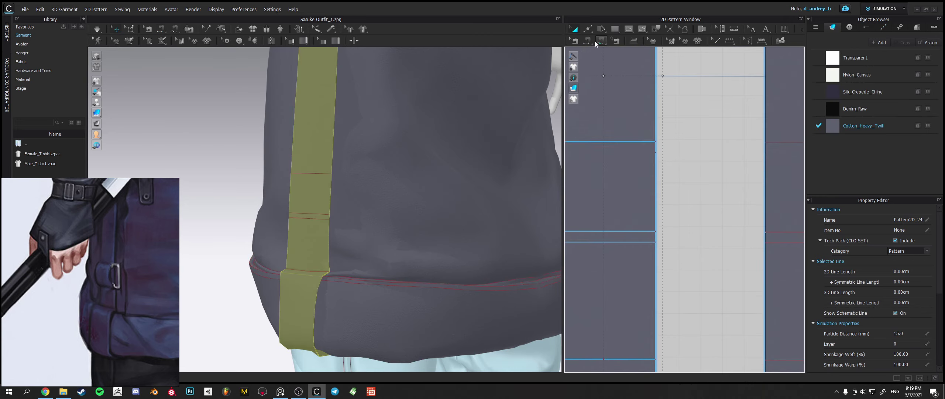
{"action": "left_click", "coordinate": [587, 32]}
{"action": "left_click", "coordinate": [619, 49]}
{"action": "left_click", "coordinate": [633, 231]}
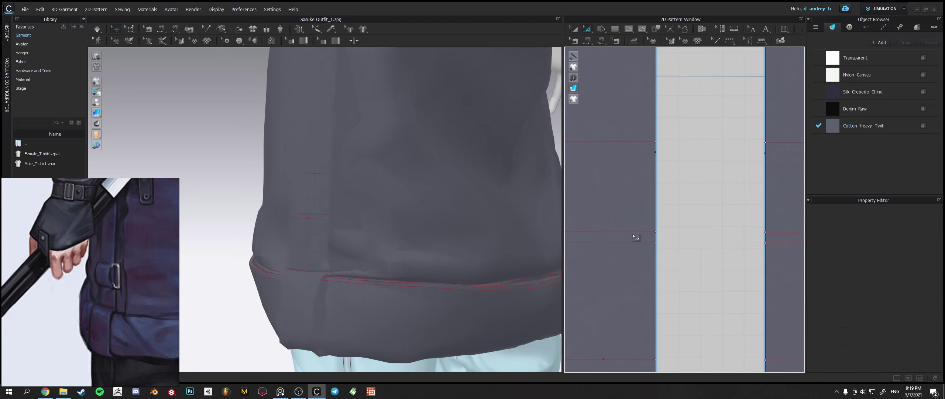
{"action": "key", "text": "Delete"}
Draw a rectangular pattern about 3.7 cm high beside the strap, spanning the height between the two points on its edge.
{"action": "left_click", "coordinate": [588, 42]}
{"action": "left_click", "coordinate": [656, 147]}
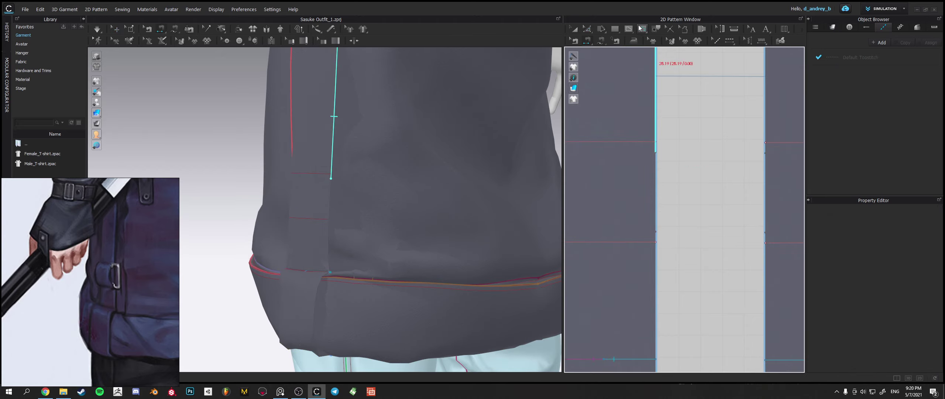
{"action": "left_click", "coordinate": [615, 31]}
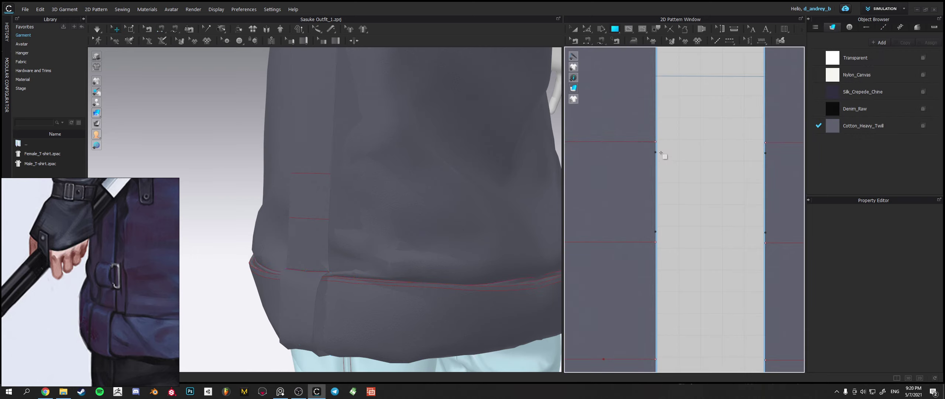
{"action": "left_click_drag", "start_coordinate": [661, 152], "coordinate": [713, 232]}
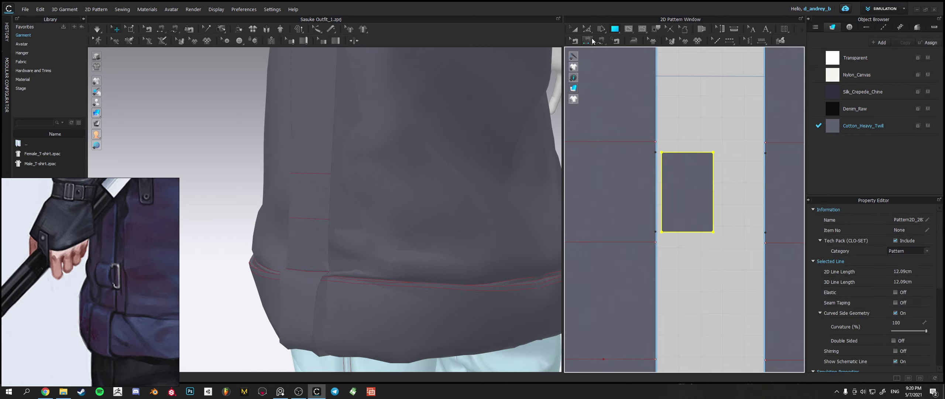
Sew both vertical edges of the small rectangle to the segment between the two points on the strap's side edge.
{"action": "left_click", "coordinate": [592, 41]}
{"action": "left_click", "coordinate": [662, 179]}
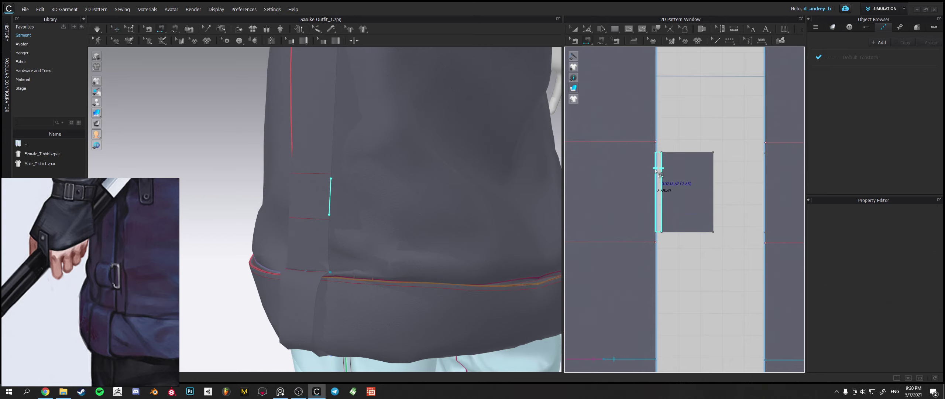
{"action": "left_click", "coordinate": [330, 196]}
{"action": "scroll", "coordinate": [428, 222], "scroll_direction": "down", "scroll_amount": 5}
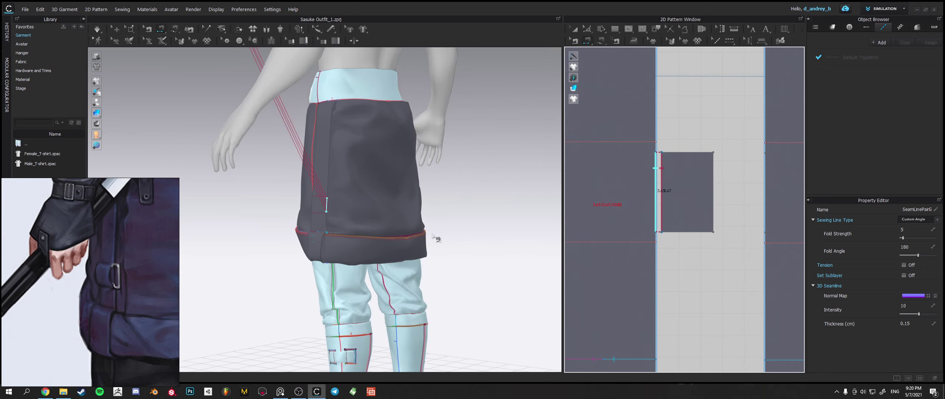
{"action": "left_click", "coordinate": [713, 175]}
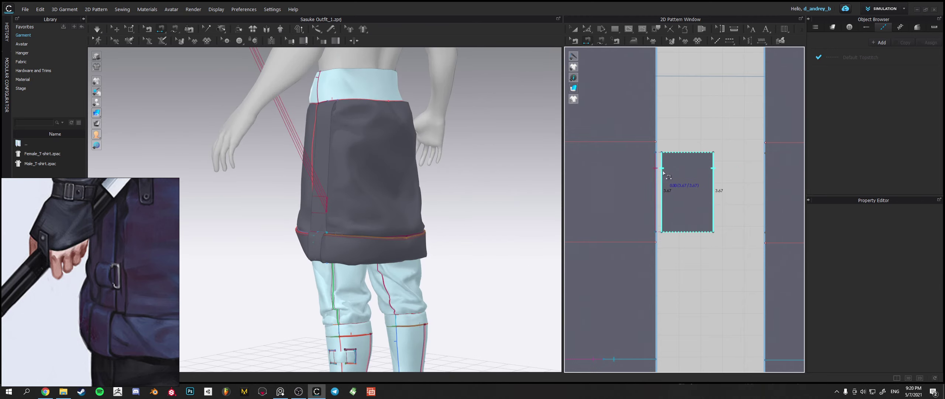
{"action": "left_click", "coordinate": [663, 177]}
Move the small rectangle from above the avatar to the side of the skirt, close to its strap.
{"action": "scroll", "coordinate": [458, 213], "scroll_direction": "down", "scroll_amount": 3}
{"action": "middle_click_drag", "start_coordinate": [409, 179], "coordinate": [445, 280]}
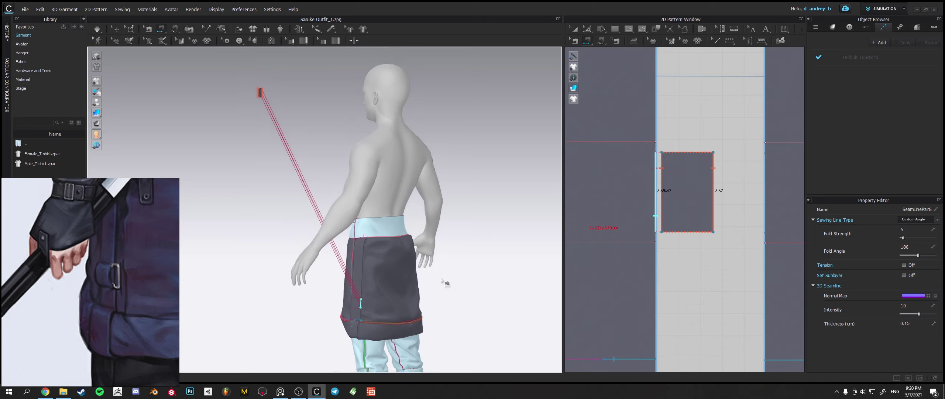
{"action": "left_click", "coordinate": [116, 29]}
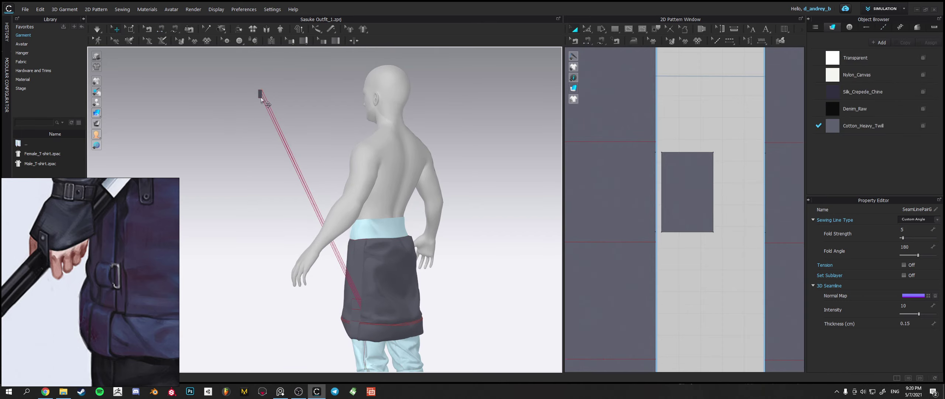
{"action": "left_click_drag", "start_coordinate": [261, 94], "coordinate": [348, 306]}
{"action": "right_click_drag", "start_coordinate": [402, 313], "coordinate": [284, 312]}
{"action": "left_click_drag", "start_coordinate": [267, 306], "coordinate": [327, 313]}
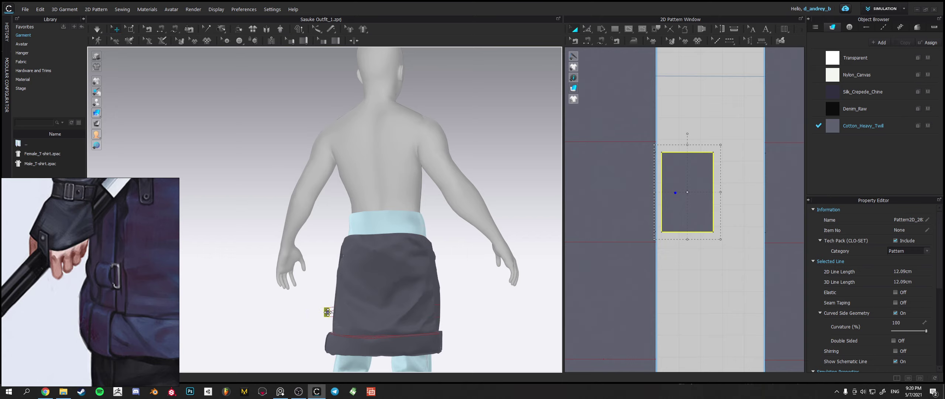
{"action": "right_click_drag", "start_coordinate": [327, 312], "coordinate": [323, 312]}
Copy the small rectangle and open its cloning and pattern options in the pattern layout.
{"action": "right_click", "coordinate": [323, 312]}
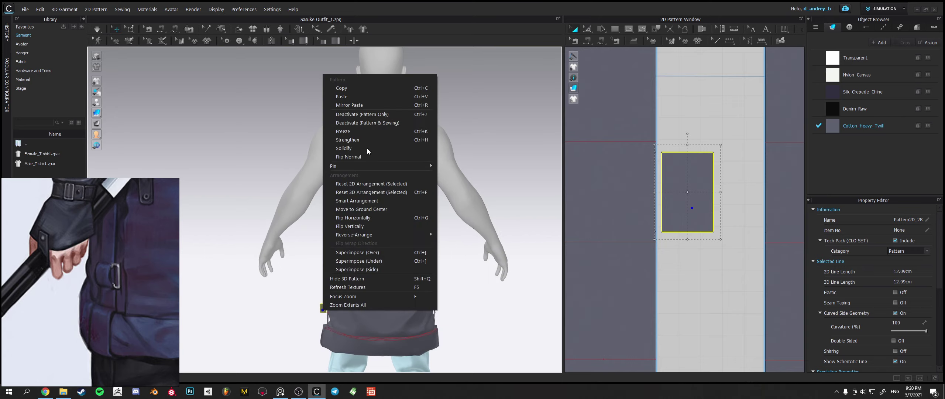
{"action": "left_click", "coordinate": [341, 88]}
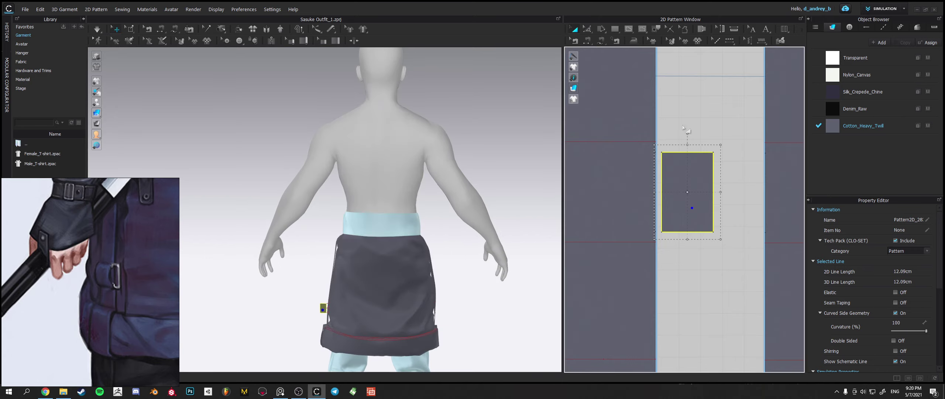
{"action": "right_click", "coordinate": [683, 126]}
{"action": "left_click", "coordinate": [670, 186]}
{"action": "right_click", "coordinate": [669, 186]}
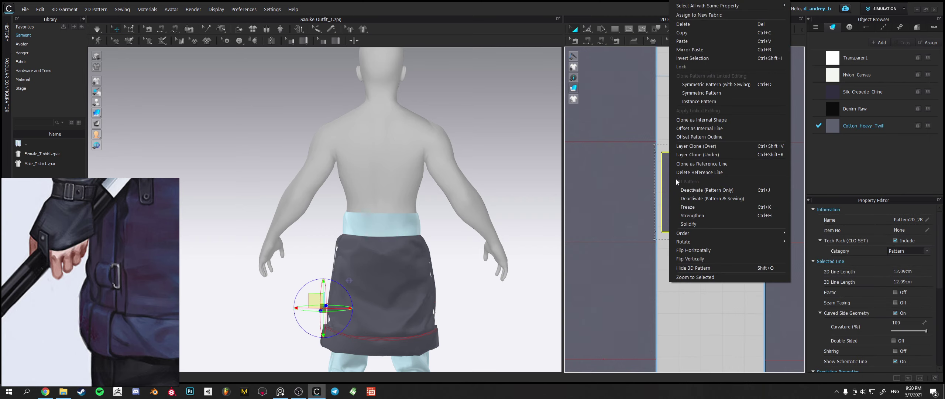
Create a symmetric copy of the small rectangular pattern and place it just beyond the second long strip.
{"action": "left_click", "coordinate": [707, 92]}
{"action": "scroll", "coordinate": [713, 207], "scroll_direction": "down", "scroll_amount": 5}
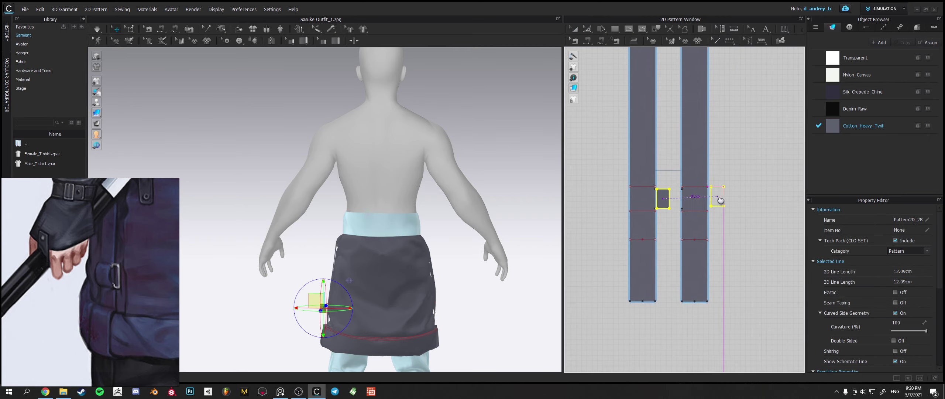
{"action": "left_click", "coordinate": [721, 203]}
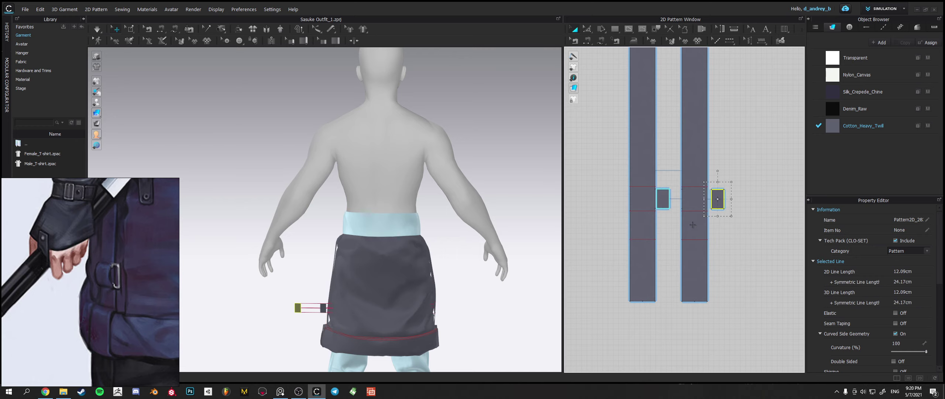
Move the copied rectangular piece in 3D across to the opposite side of the skirt.
{"action": "right_click_drag", "start_coordinate": [330, 316], "coordinate": [333, 335]}
{"action": "left_click", "coordinate": [297, 307]}
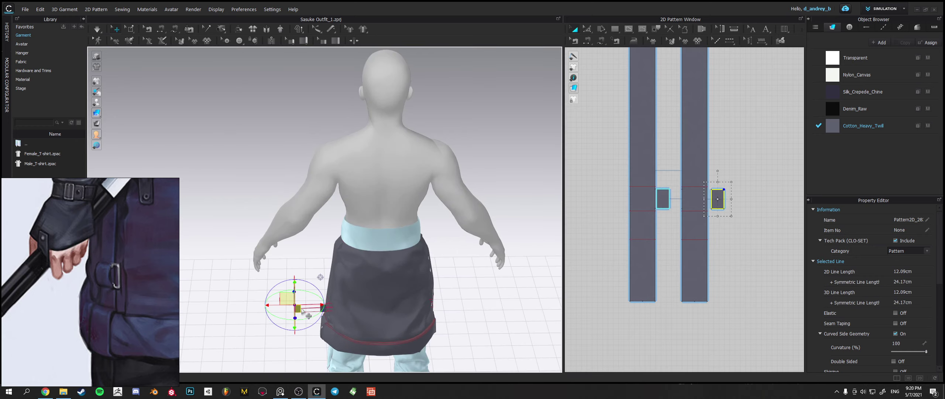
{"action": "left_click", "coordinate": [301, 345]}
{"action": "left_click", "coordinate": [299, 309]}
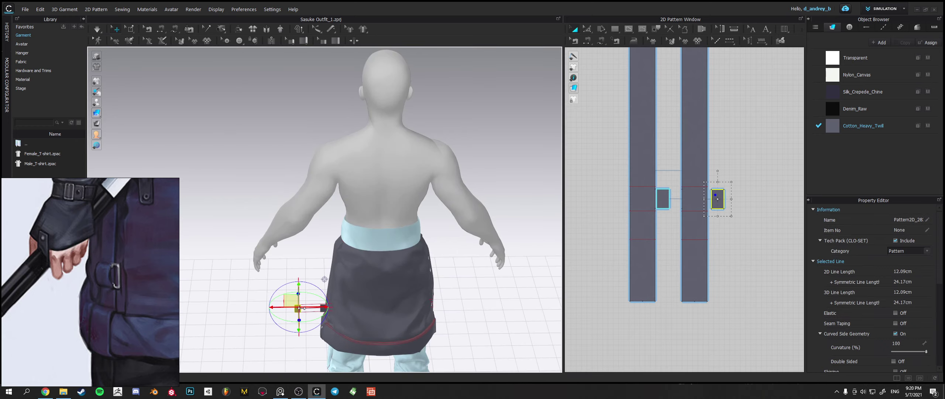
{"action": "left_click_drag", "start_coordinate": [322, 306], "coordinate": [477, 306]}
Simulate the garment and pull the small sewn piece outward from the strip on the skirt's side.
{"action": "right_click_drag", "start_coordinate": [468, 318], "coordinate": [526, 284]}
{"action": "scroll", "coordinate": [319, 295], "scroll_direction": "up", "scroll_amount": 3}
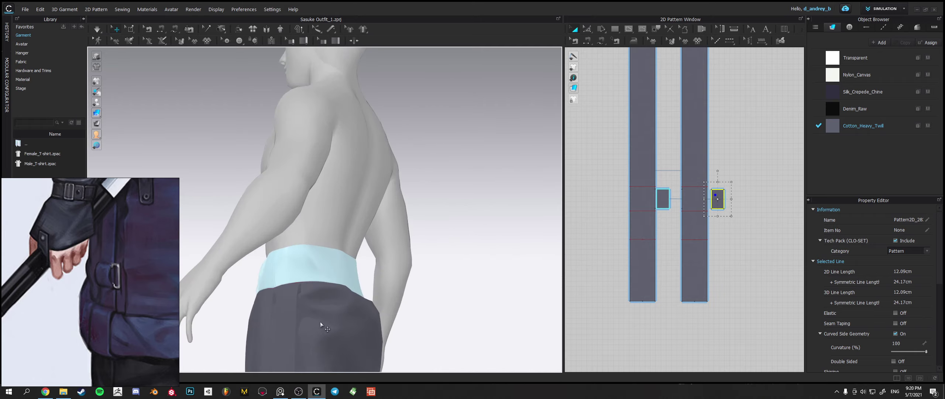
{"action": "middle_click_drag", "start_coordinate": [321, 323], "coordinate": [340, 163]}
{"action": "scroll", "coordinate": [348, 228], "scroll_direction": "up", "scroll_amount": 4}
{"action": "right_click_drag", "start_coordinate": [348, 228], "coordinate": [368, 223]}
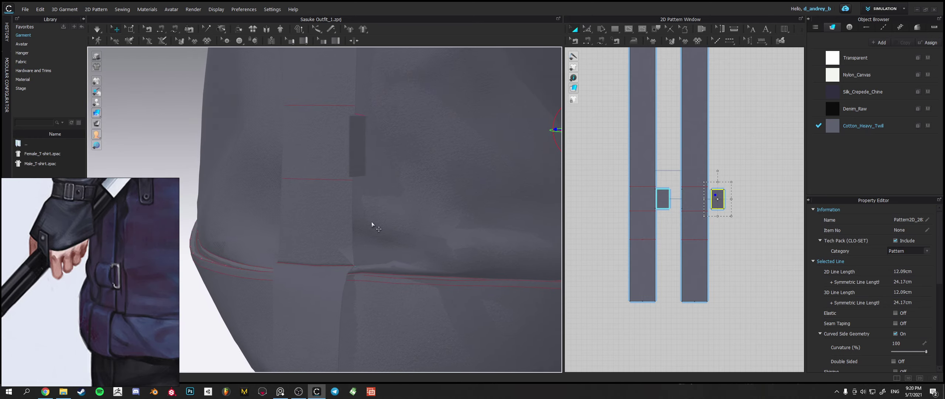
{"action": "key", "text": "space"}
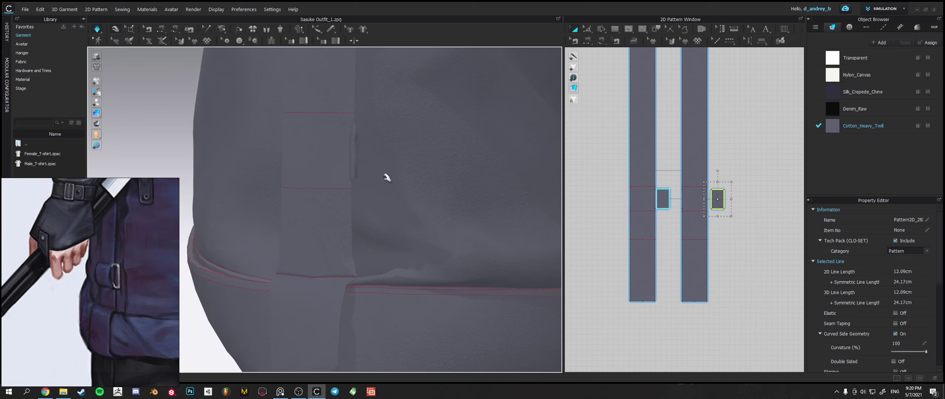
{"action": "left_click", "coordinate": [360, 148]}
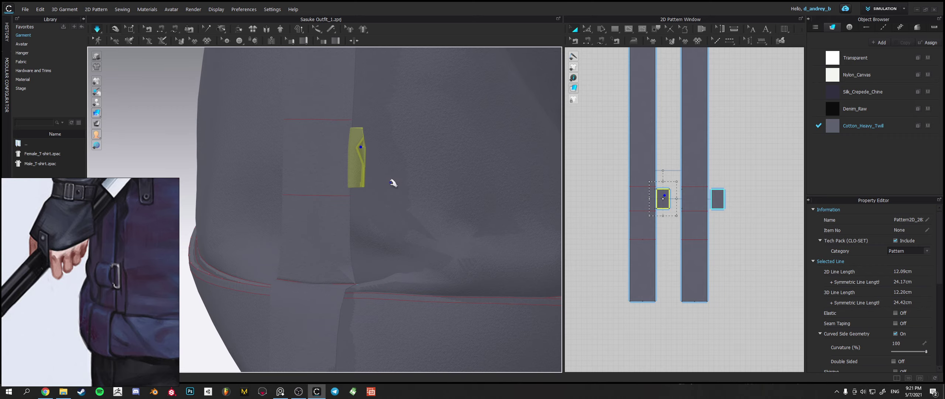
{"action": "scroll", "coordinate": [390, 182], "scroll_direction": "down", "scroll_amount": 3}
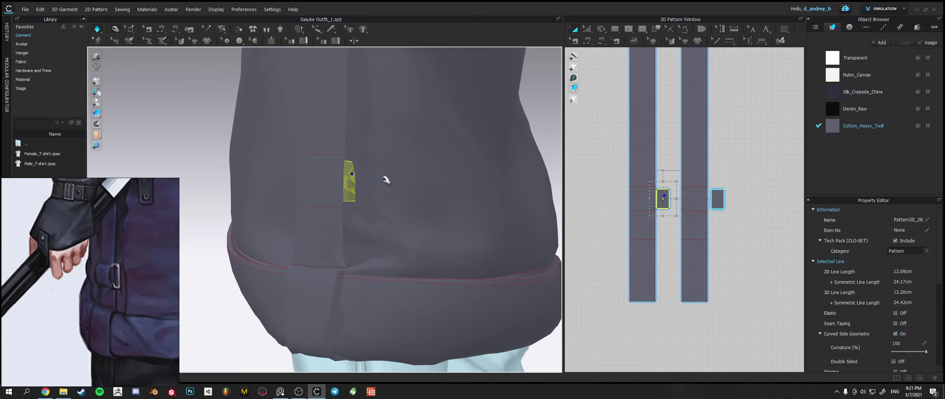
{"action": "left_click_drag", "start_coordinate": [364, 175], "coordinate": [357, 196]}
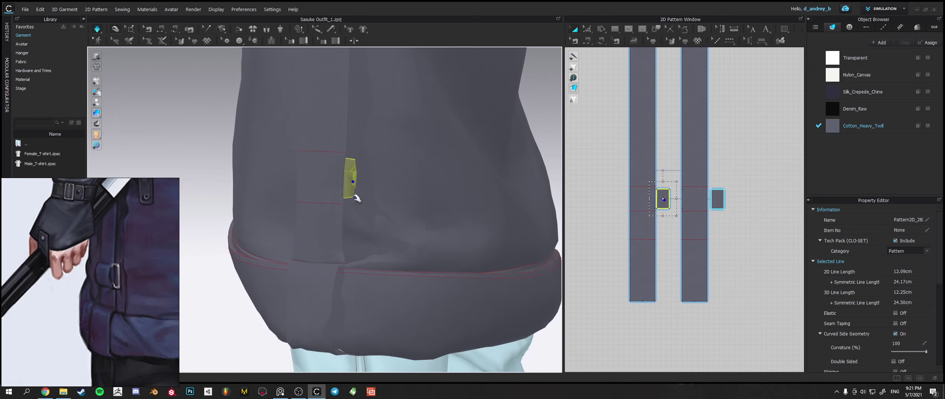
Select both small rectangular pieces and set their particle distance to 10 mm.
{"action": "right_click_drag", "start_coordinate": [424, 187], "coordinate": [366, 187]}
{"action": "scroll", "coordinate": [399, 209], "scroll_direction": "down", "scroll_amount": 3}
{"action": "scroll", "coordinate": [400, 208], "scroll_direction": "down", "scroll_amount": 1}
{"action": "right_click_drag", "start_coordinate": [399, 209], "coordinate": [256, 200]}
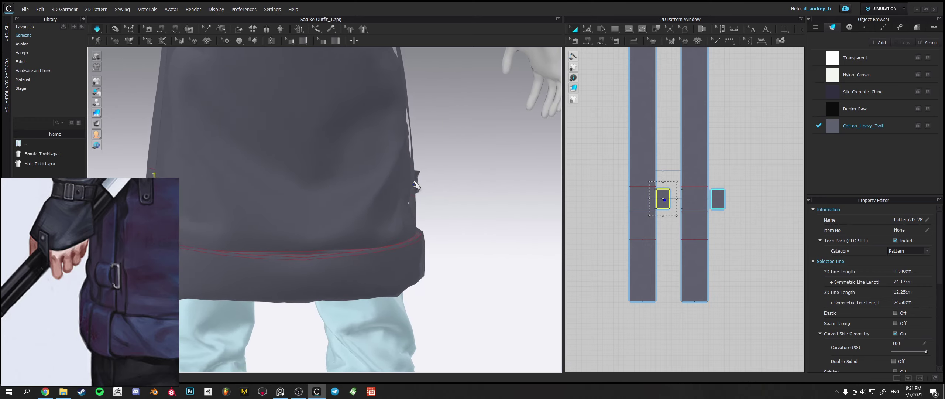
{"action": "left_click", "coordinate": [417, 182], "text": "shift"}
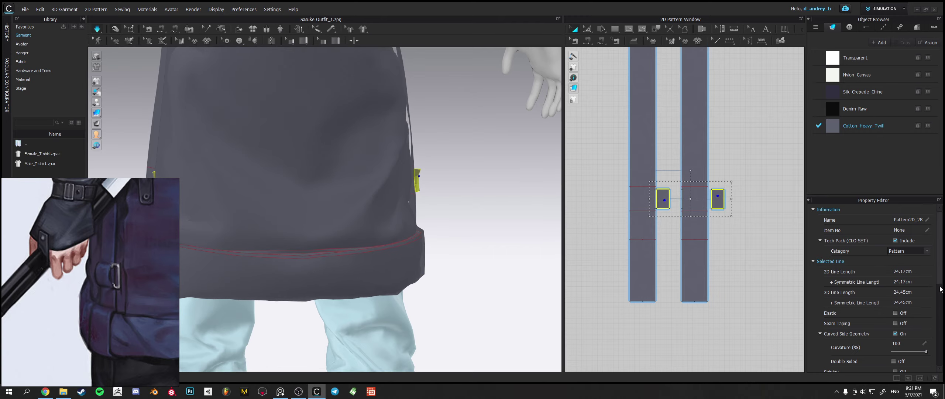
{"action": "scroll", "coordinate": [938, 325], "scroll_direction": "down", "scroll_amount": 3}
{"action": "left_click", "coordinate": [907, 302]}
{"action": "type", "text": "1"}
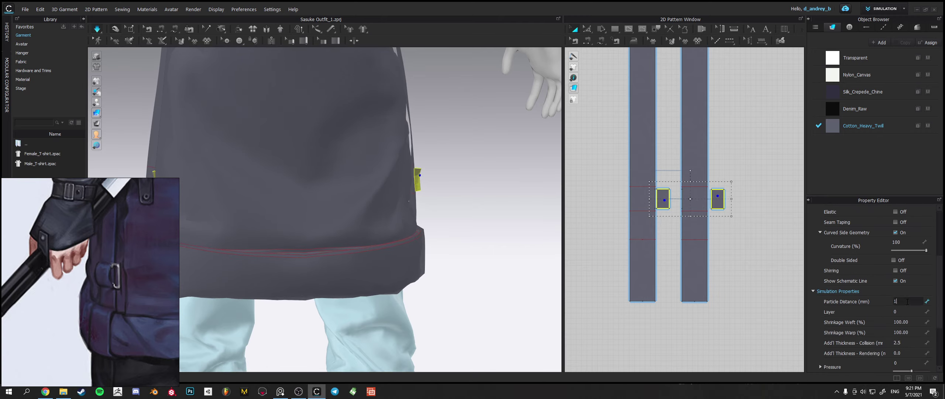
{"action": "type", "text": "0"}
{"action": "key", "text": "Return"}
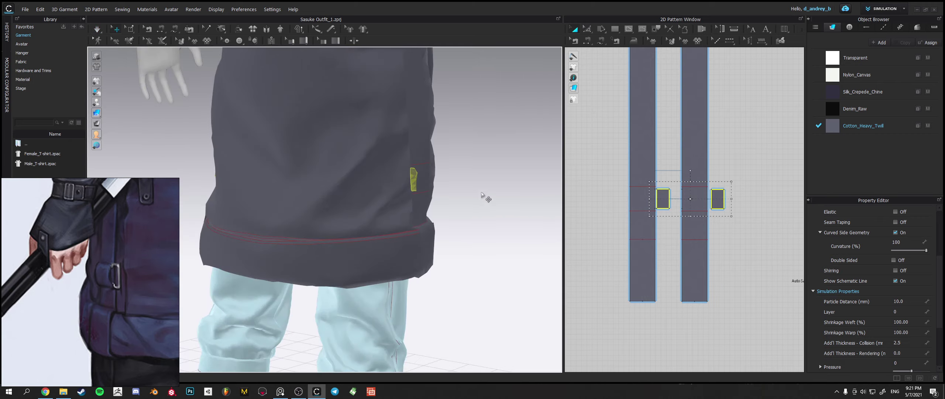
Set the pressure of both small pieces to 13 with the simulation running and tug the piece at the skirt's side into shape.
{"action": "scroll", "coordinate": [475, 196], "scroll_direction": "up", "scroll_amount": 3}
{"action": "middle_click_drag", "start_coordinate": [443, 196], "coordinate": [370, 199]}
{"action": "scroll", "coordinate": [289, 228], "scroll_direction": "up", "scroll_amount": 3}
{"action": "scroll", "coordinate": [371, 219], "scroll_direction": "up", "scroll_amount": 2}
{"action": "right_click_drag", "start_coordinate": [369, 198], "coordinate": [327, 225]}
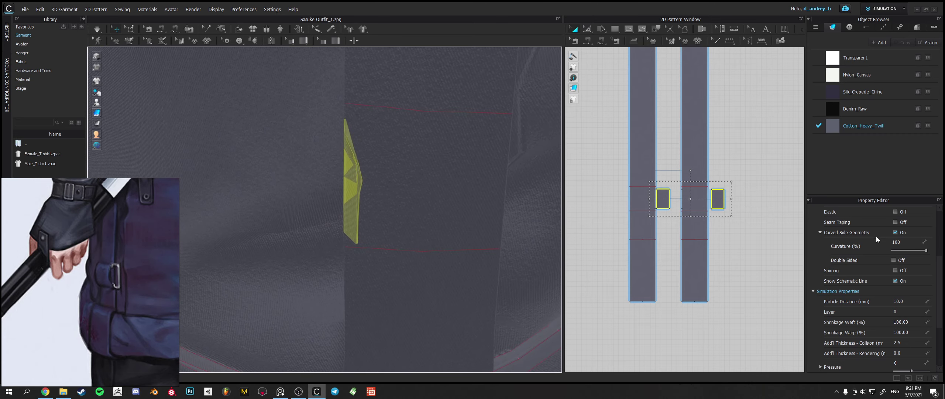
{"action": "left_click_drag", "start_coordinate": [943, 290], "coordinate": [944, 323]}
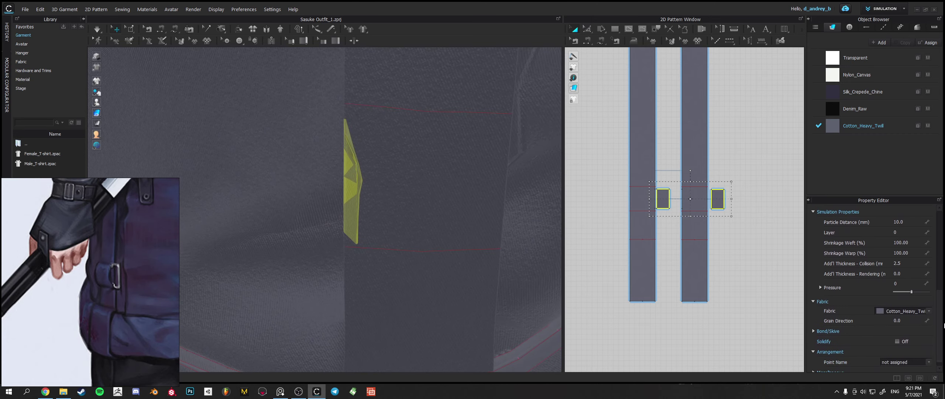
{"action": "left_click", "coordinate": [911, 292]}
{"action": "left_click", "coordinate": [468, 112]}
{"action": "key", "text": "space"}
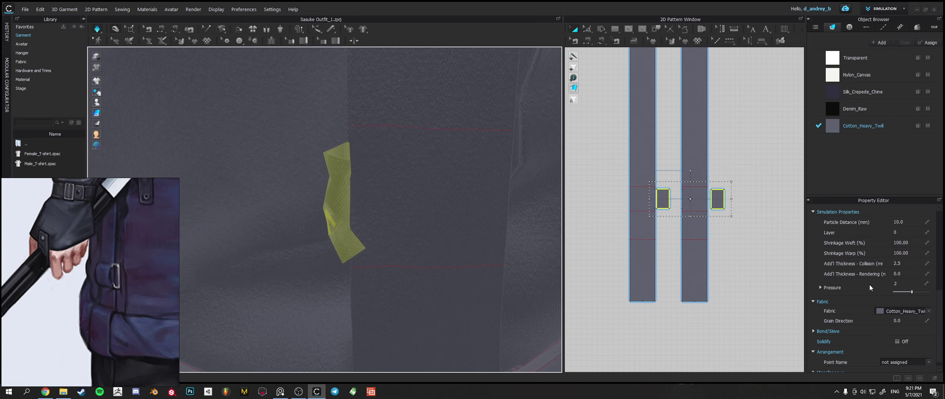
{"action": "left_click_drag", "start_coordinate": [912, 292], "coordinate": [914, 292]}
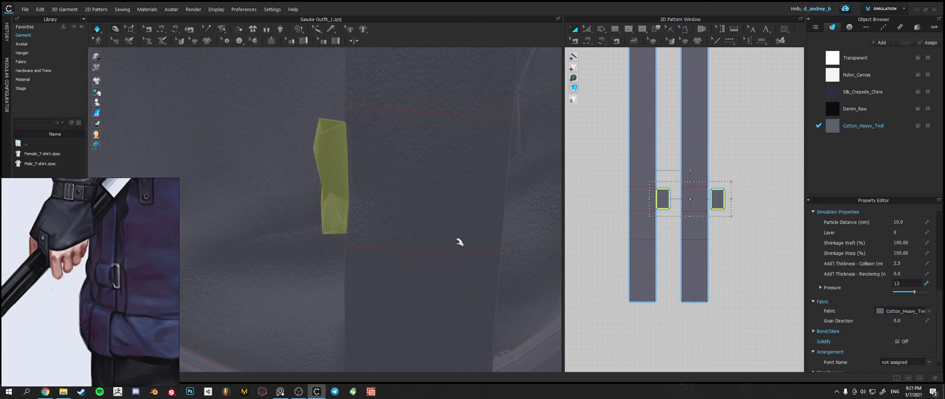
{"action": "left_click", "coordinate": [339, 215]}
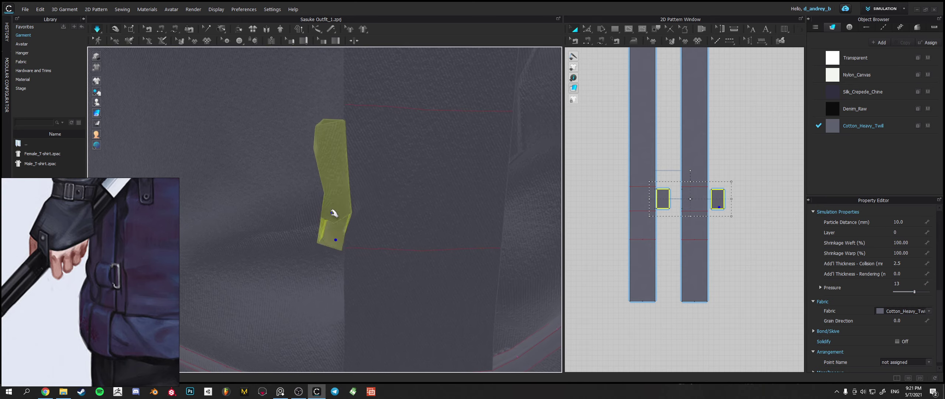
{"action": "right_click_drag", "start_coordinate": [334, 213], "coordinate": [322, 193]}
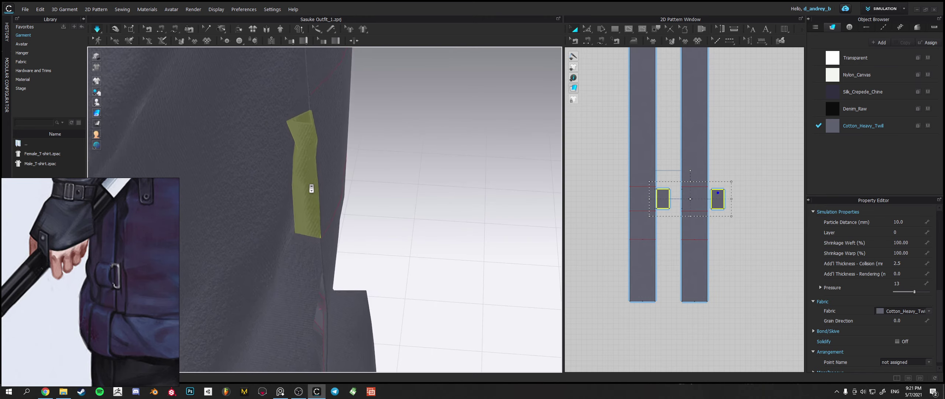
Set the particle distance of both small pieces to 5 mm and run the simulation again.
{"action": "scroll", "coordinate": [313, 190], "scroll_direction": "down", "scroll_amount": 5}
{"action": "right_click_drag", "start_coordinate": [292, 239], "coordinate": [430, 180]}
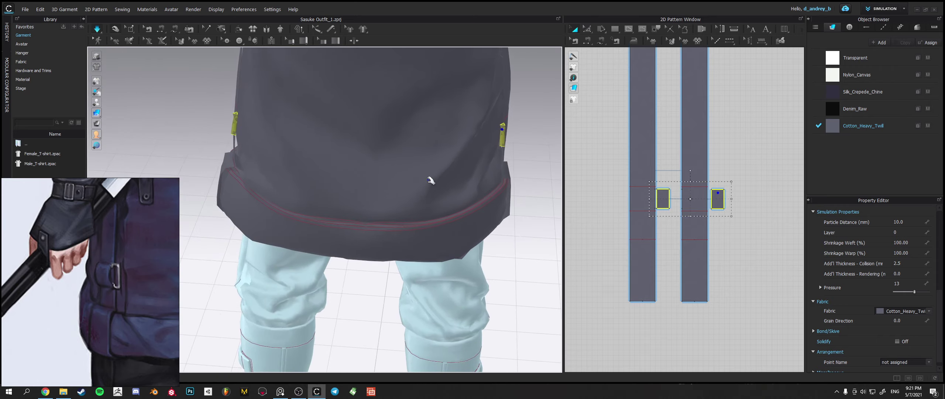
{"action": "right_click_drag", "start_coordinate": [289, 199], "coordinate": [369, 228]}
{"action": "scroll", "coordinate": [417, 260], "scroll_direction": "up", "scroll_amount": 3}
{"action": "right_click_drag", "start_coordinate": [418, 260], "coordinate": [399, 227]}
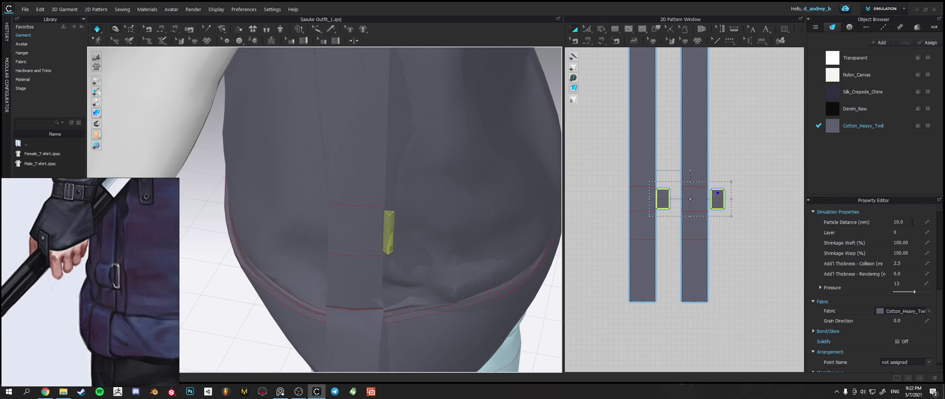
{"action": "left_click", "coordinate": [913, 222]}
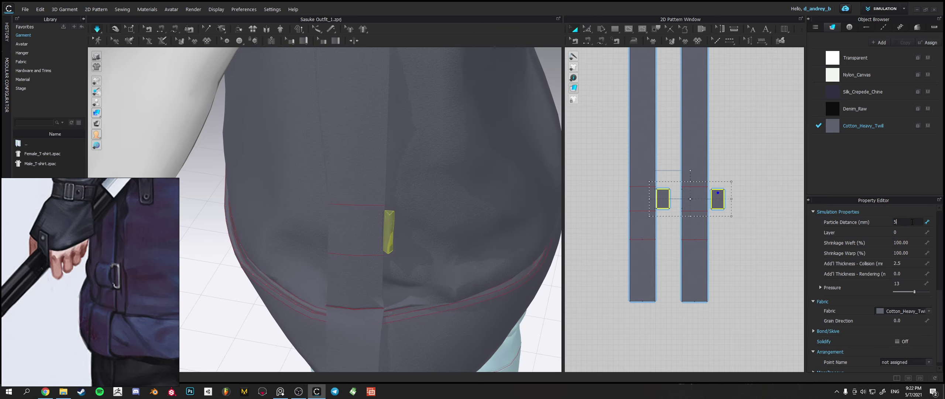
{"action": "key", "text": "Return"}
{"action": "right_click_drag", "start_coordinate": [490, 249], "coordinate": [461, 238]}
{"action": "key", "text": "space"}
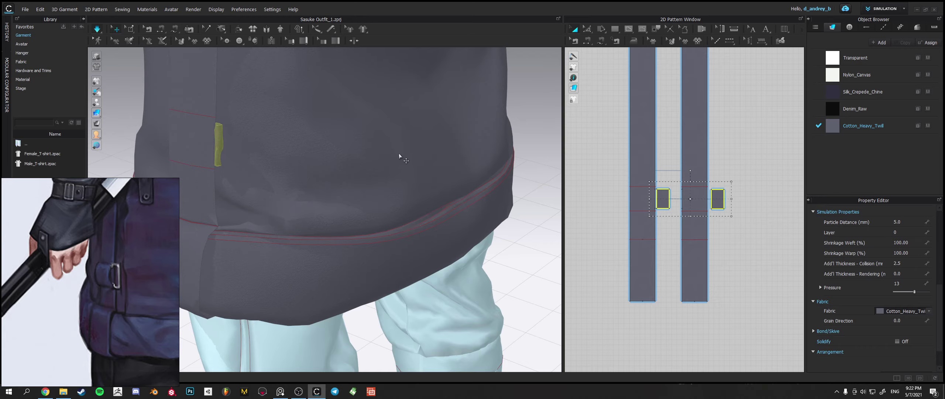
Deselect the small pieces and examine the shape and size of the inflated loop against the whole skirt.
{"action": "mouse_move", "coordinate": [295, 397]}
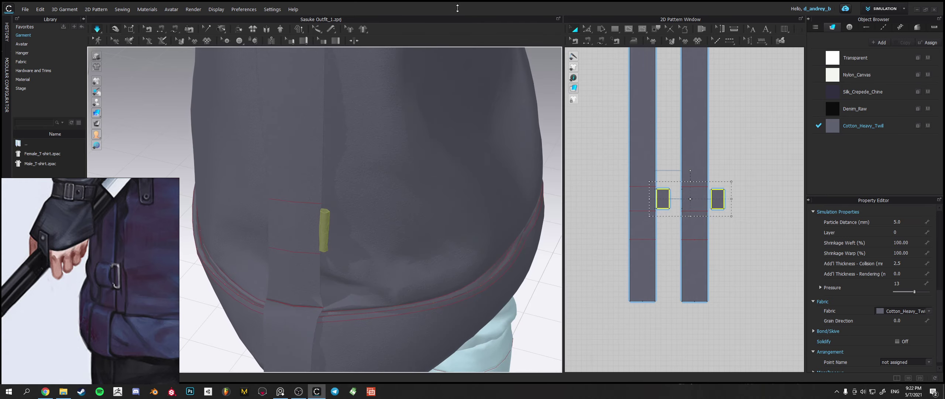
{"action": "right_click_drag", "start_coordinate": [365, 214], "coordinate": [348, 211]}
{"action": "left_click", "coordinate": [534, 193]}
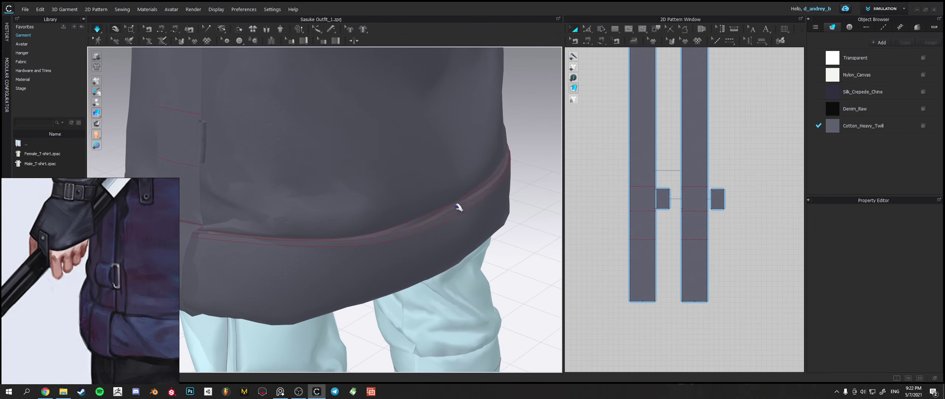
{"action": "right_click_drag", "start_coordinate": [459, 207], "coordinate": [418, 187]}
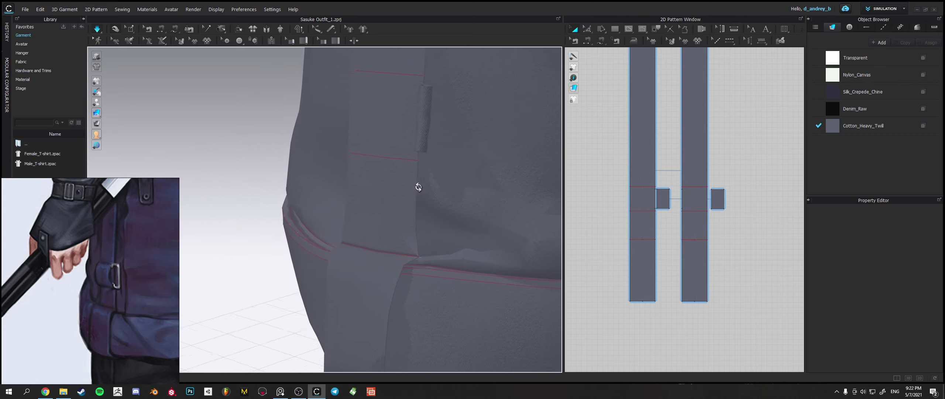
{"action": "scroll", "coordinate": [421, 189], "scroll_direction": "down", "scroll_amount": 5}
{"action": "middle_click_drag", "start_coordinate": [420, 192], "coordinate": [410, 197]}
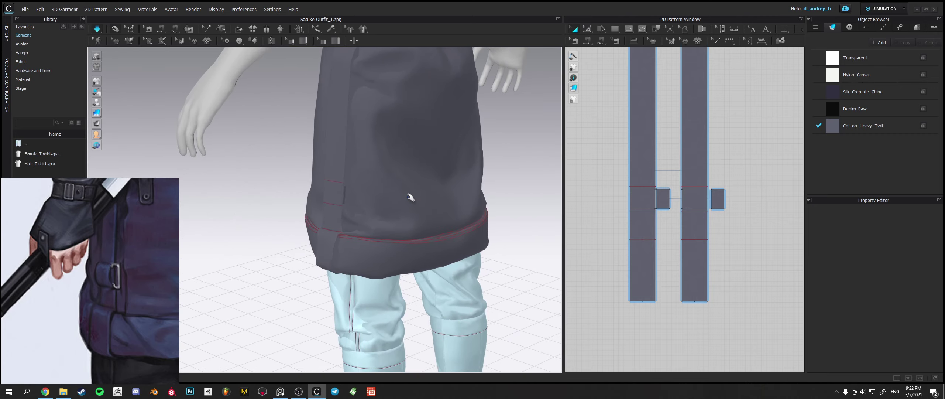
{"action": "scroll", "coordinate": [406, 193], "scroll_direction": "down", "scroll_amount": 3}
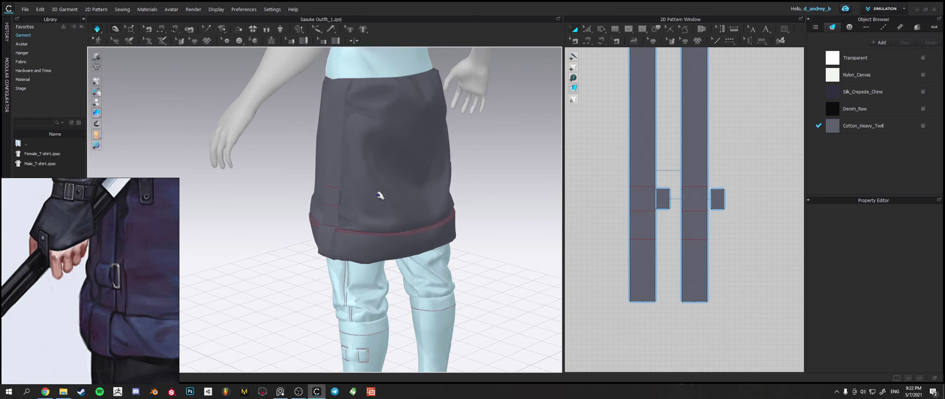
{"action": "scroll", "coordinate": [347, 197], "scroll_direction": "up", "scroll_amount": 6}
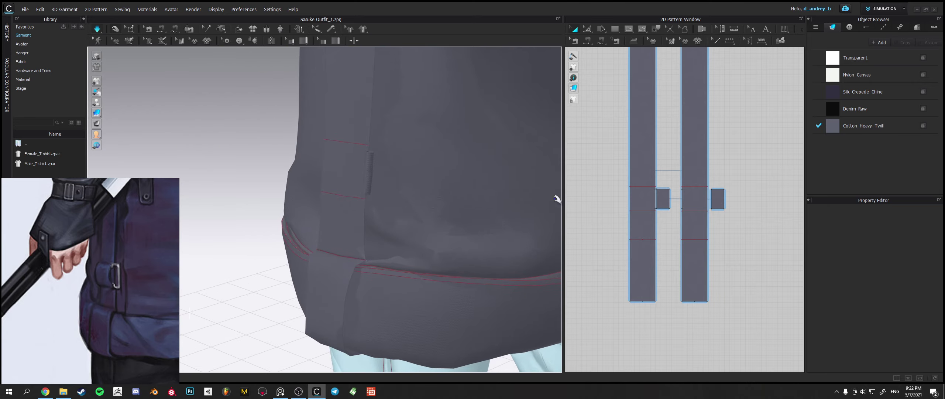
Shorten the small rectangle by moving its top edge down together with the adjoining strip's edge point and upper internal line.
{"action": "scroll", "coordinate": [664, 202], "scroll_direction": "up", "scroll_amount": 6}
{"action": "scroll", "coordinate": [665, 202], "scroll_direction": "up", "scroll_amount": 2}
{"action": "key", "text": "z"}
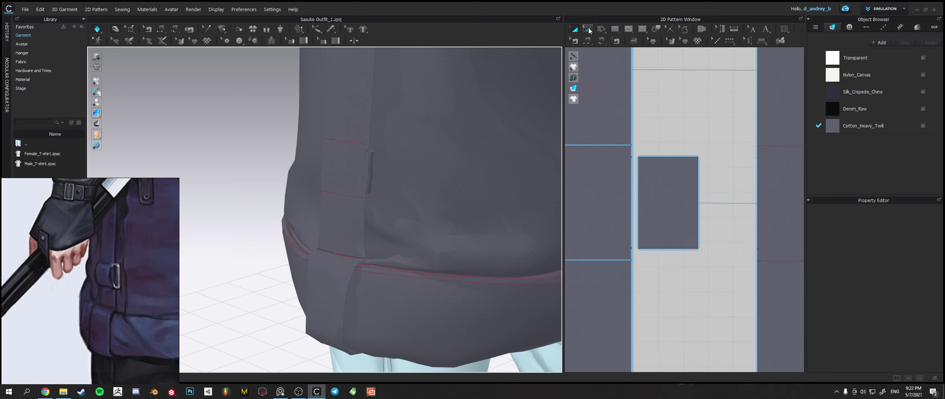
{"action": "left_click", "coordinate": [670, 158]}
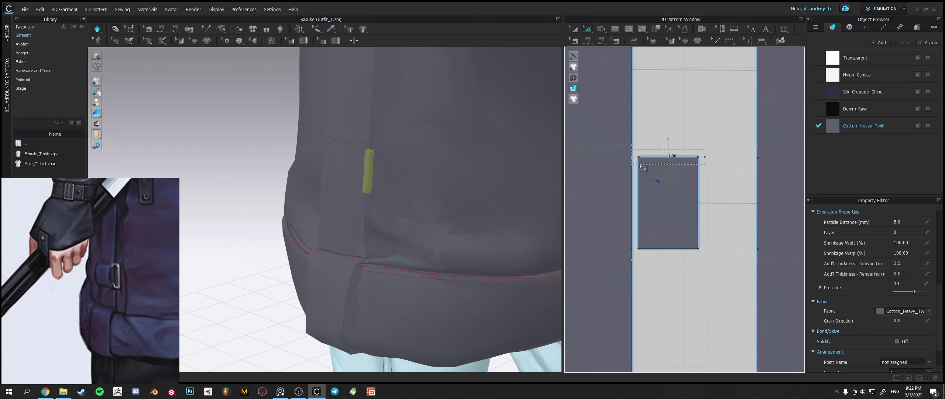
{"action": "scroll", "coordinate": [641, 167], "scroll_direction": "up", "scroll_amount": 5}
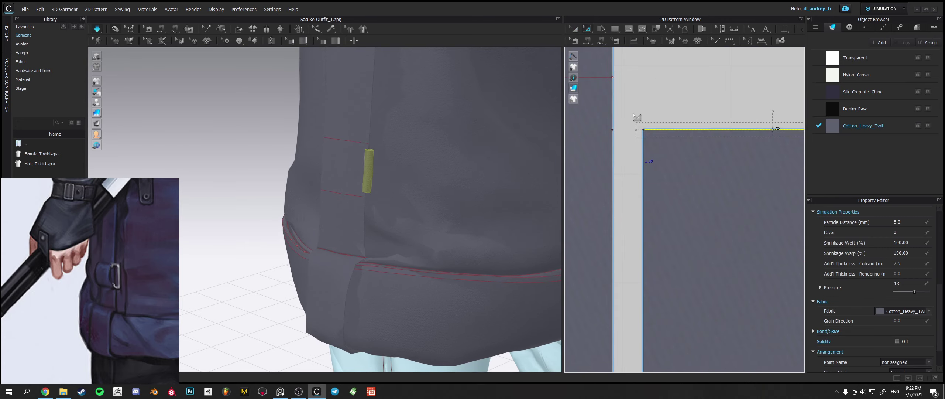
{"action": "scroll", "coordinate": [650, 197], "scroll_direction": "down", "scroll_amount": 5}
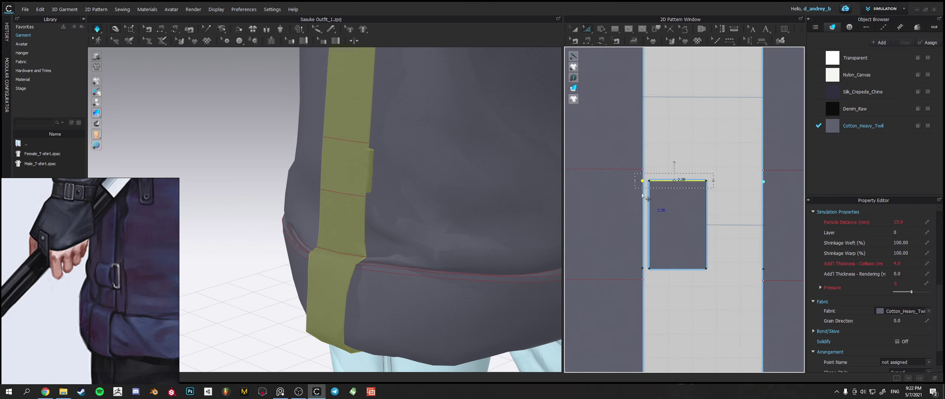
{"action": "left_click", "coordinate": [617, 170], "text": "shift"}
{"action": "left_click_drag", "start_coordinate": [616, 172], "coordinate": [615, 192]}
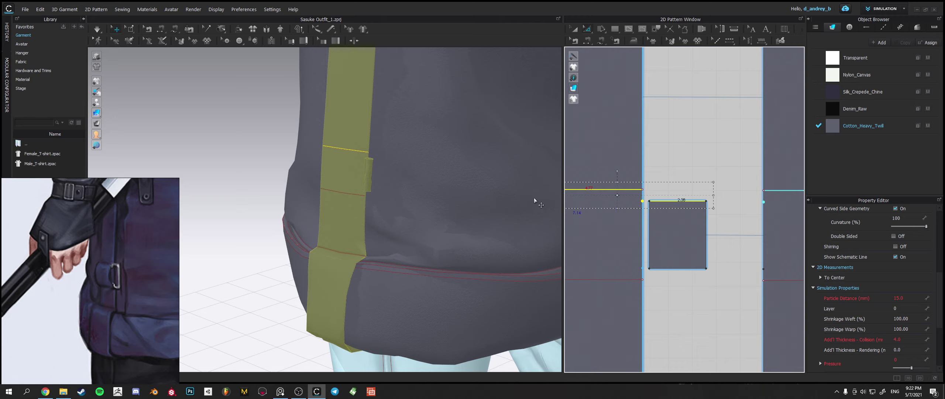
Move the small rectangle down together with the adjoining strip's two internal lines and edge points, and run the simulation.
{"action": "key", "text": "space"}
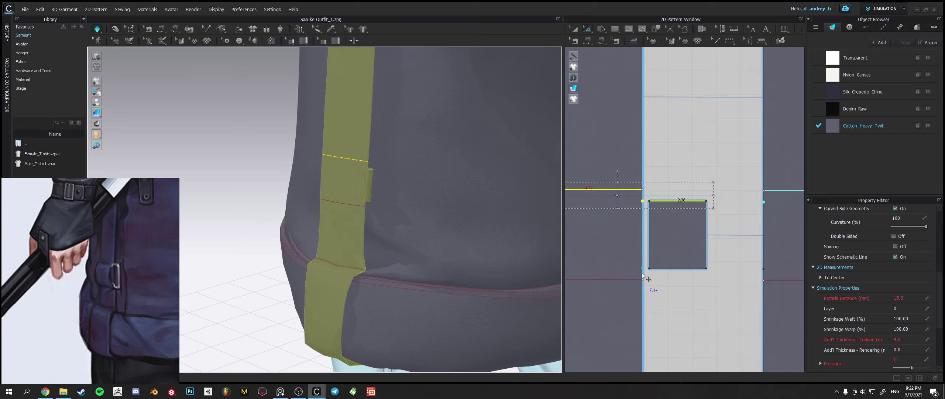
{"action": "left_click", "coordinate": [626, 280], "text": "shift"}
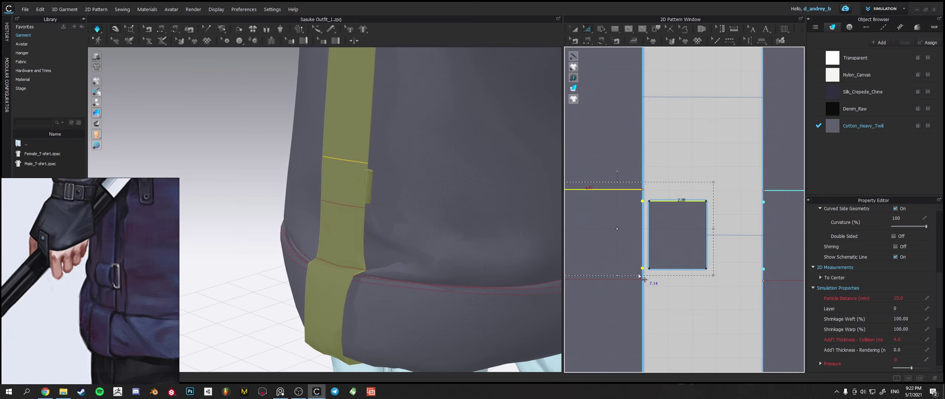
{"action": "left_click_drag", "start_coordinate": [626, 281], "coordinate": [628, 299]}
{"action": "key", "text": "ctrl+z"}
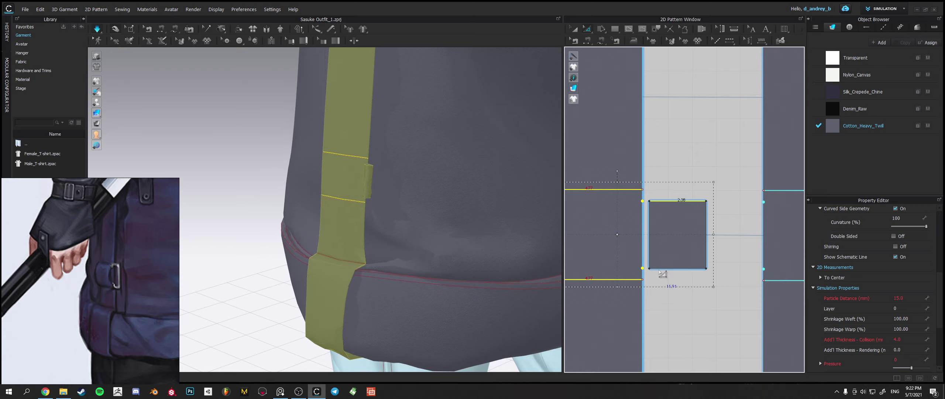
{"action": "left_click_drag", "start_coordinate": [660, 272], "coordinate": [659, 294]}
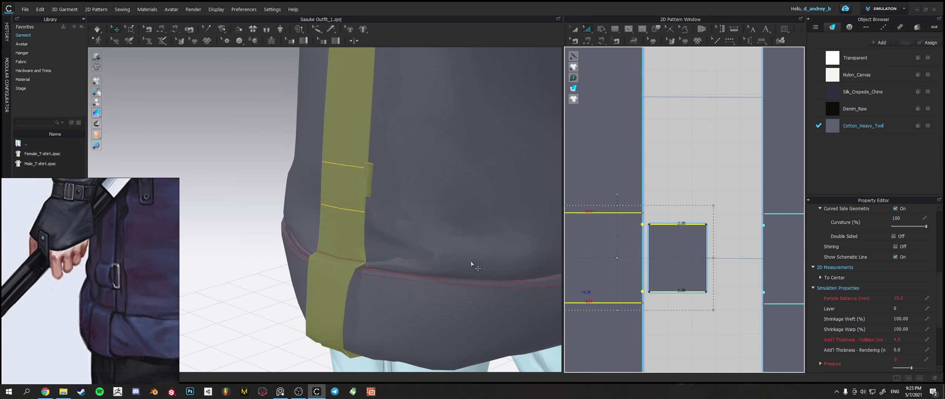
{"action": "mouse_move", "coordinate": [471, 261]}
{"action": "right_mouse_down"}
{"action": "mouse_move", "coordinate": [500, 259]}
{"action": "mouse_move", "coordinate": [467, 258]}
{"action": "right_mouse_up"}
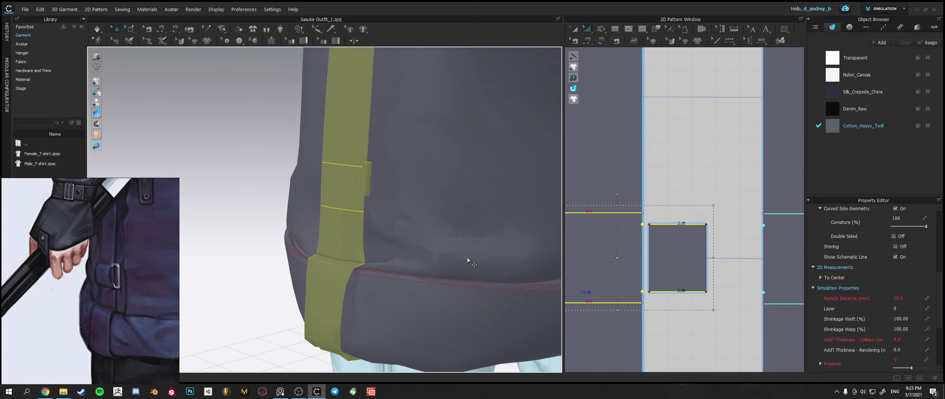
{"action": "key", "text": "space"}
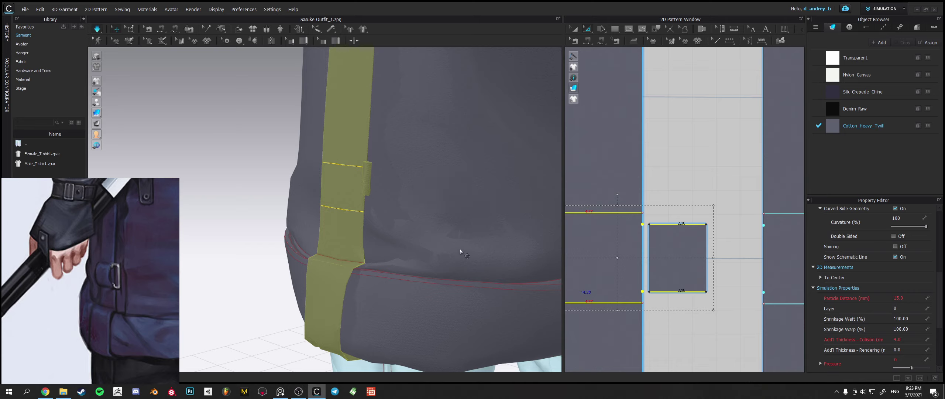
{"action": "right_click_drag", "start_coordinate": [460, 252], "coordinate": [434, 229]}
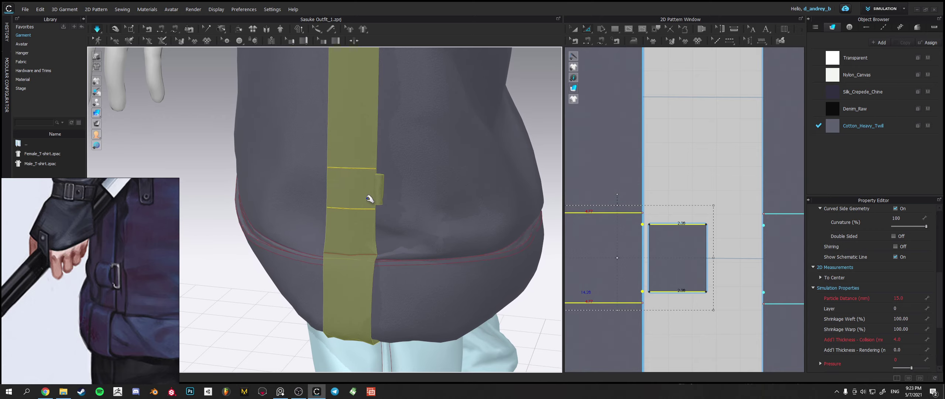
{"action": "right_click_drag", "start_coordinate": [347, 190], "coordinate": [513, 225]}
Draw a new rectangle pattern beside the strip, level with the section between its two internal lines.
{"action": "scroll", "coordinate": [693, 267], "scroll_direction": "down", "scroll_amount": 4}
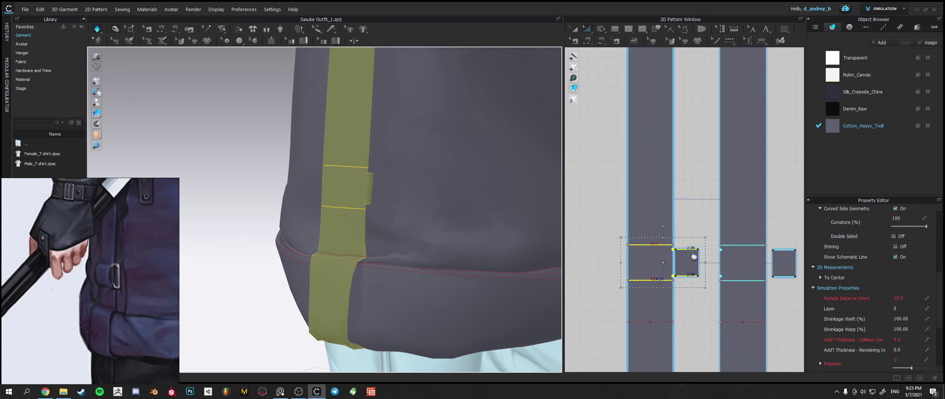
{"action": "middle_click_drag", "start_coordinate": [691, 254], "coordinate": [744, 237]}
{"action": "left_click", "coordinate": [617, 30]}
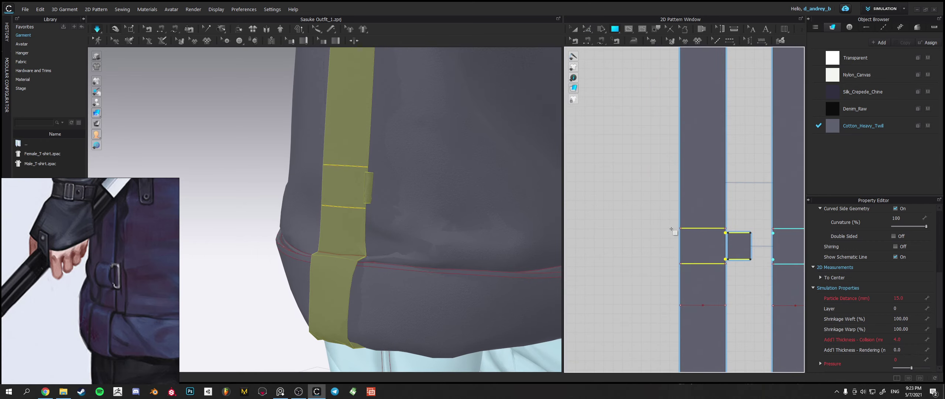
{"action": "mouse_move", "coordinate": [637, 253]}
{"action": "left_mouse_down"}
{"action": "mouse_move", "coordinate": [644, 267]}
{"action": "mouse_move", "coordinate": [635, 275]}
{"action": "left_mouse_up"}
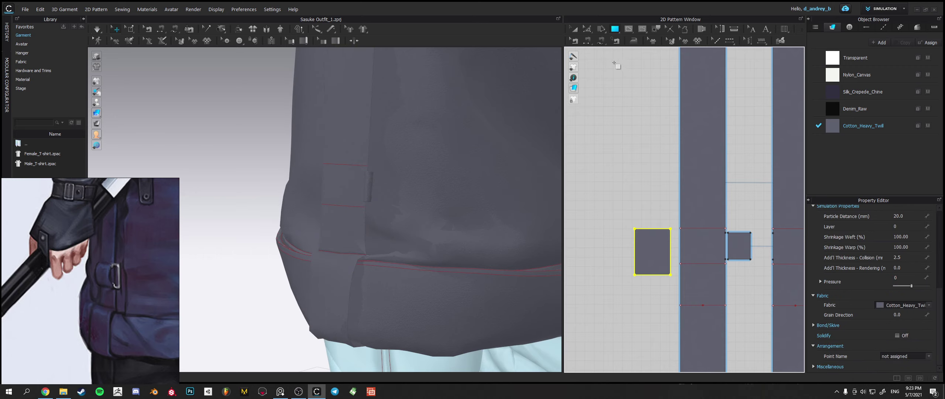
Sew the new rectangle's bottom and top edges to the strip's lower and upper internal lines.
{"action": "left_click", "coordinate": [587, 40]}
{"action": "left_click", "coordinate": [648, 274]}
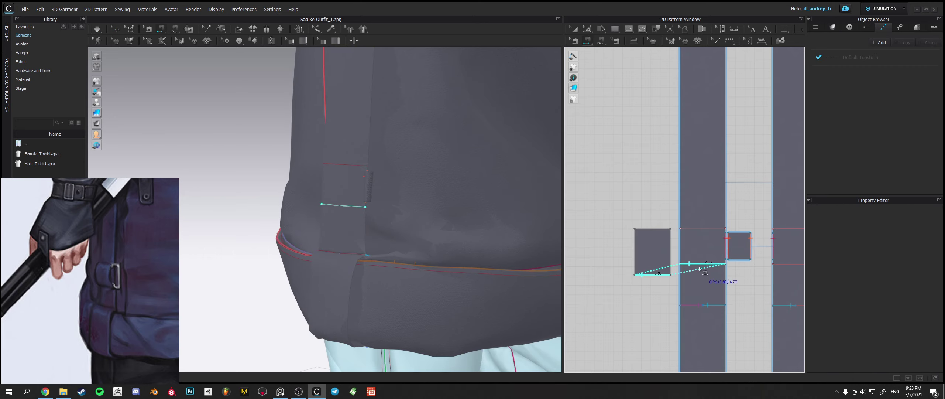
{"action": "left_click", "coordinate": [695, 264]}
{"action": "left_click", "coordinate": [661, 229]}
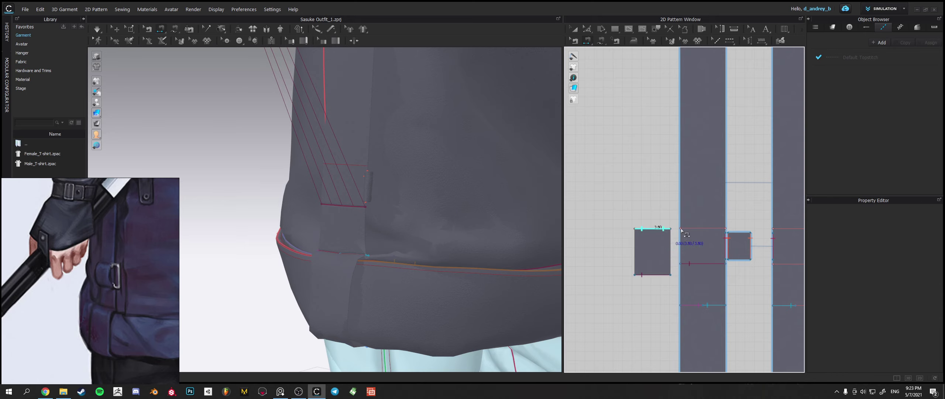
{"action": "left_click", "coordinate": [693, 228]}
Bring the new rectangle down to the skirt's strip beside the small loop on the 3D avatar.
{"action": "left_click", "coordinate": [587, 29]}
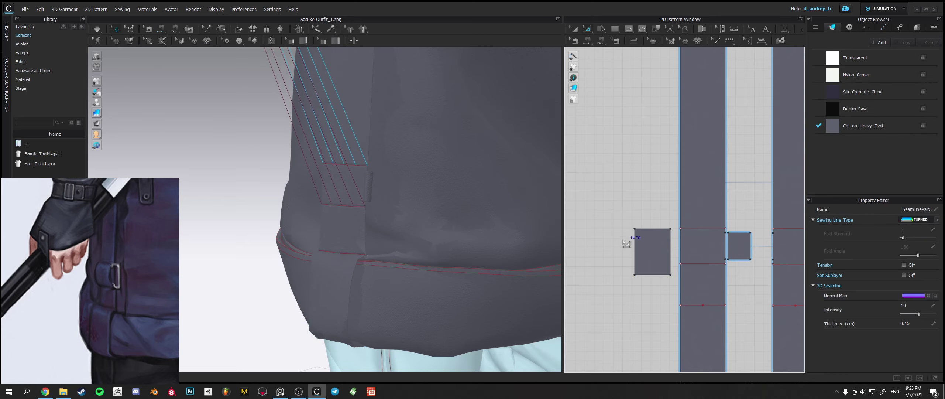
{"action": "left_click", "coordinate": [635, 248]}
{"action": "scroll", "coordinate": [630, 255], "scroll_direction": "up", "scroll_amount": 8}
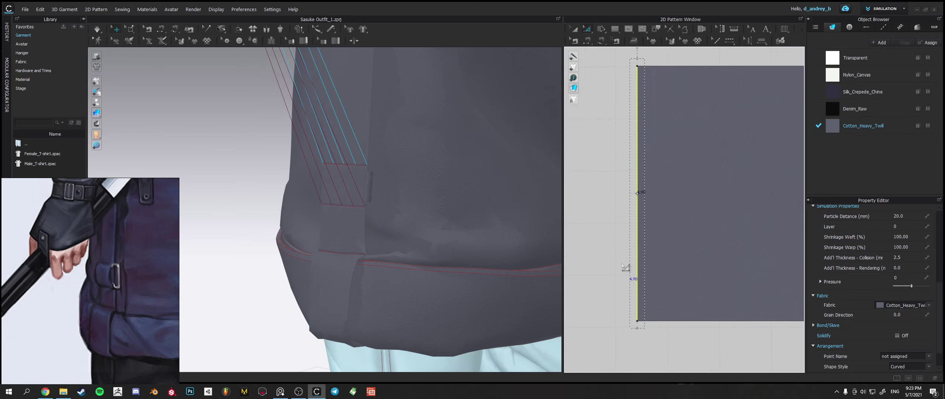
{"action": "scroll", "coordinate": [420, 274], "scroll_direction": "down", "scroll_amount": 3}
{"action": "scroll", "coordinate": [419, 273], "scroll_direction": "down", "scroll_amount": 5}
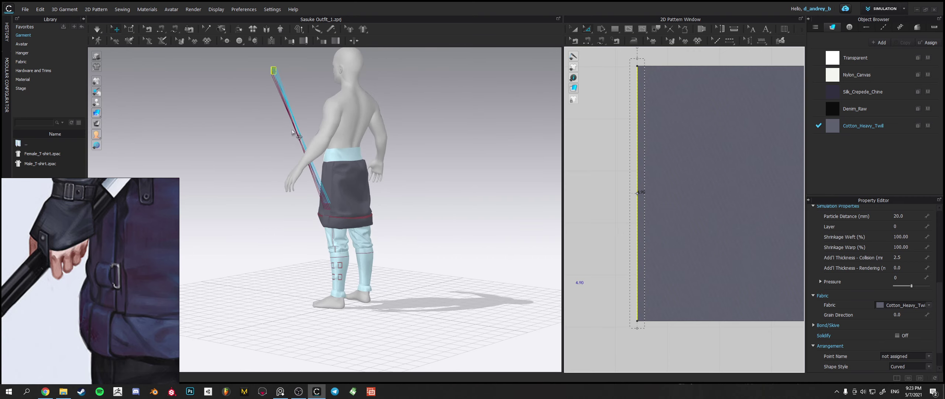
{"action": "middle_click_drag", "start_coordinate": [293, 131], "coordinate": [299, 163]}
{"action": "left_click_drag", "start_coordinate": [277, 105], "coordinate": [335, 246]}
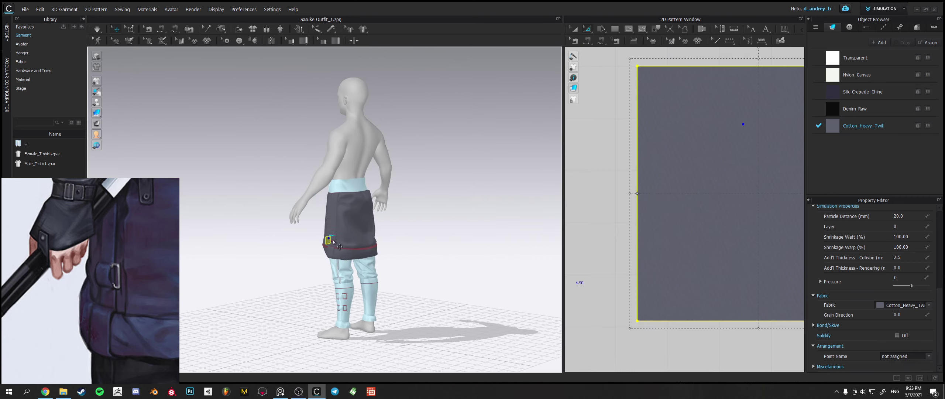
{"action": "scroll", "coordinate": [334, 241], "scroll_direction": "up", "scroll_amount": 5}
Position the new piece in front of the strip's sewn section, clear of the skirt's surface.
{"action": "left_click", "coordinate": [345, 315]}
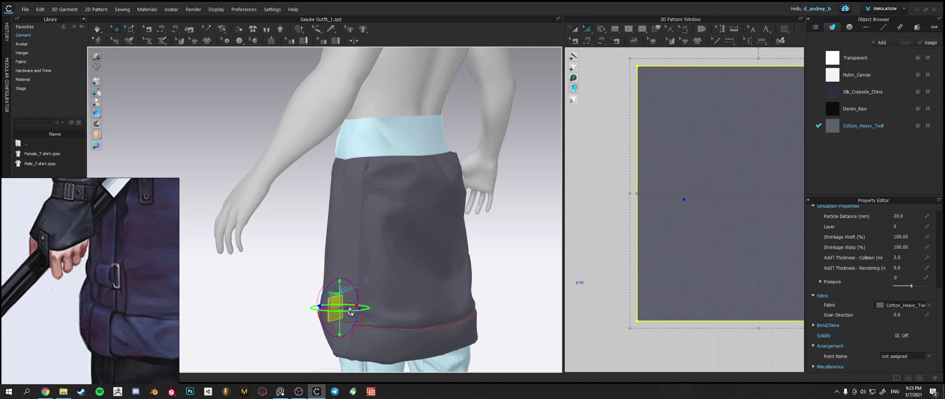
{"action": "mouse_move", "coordinate": [350, 312]}
{"action": "left_mouse_down"}
{"action": "mouse_move", "coordinate": [380, 312]}
{"action": "mouse_move", "coordinate": [391, 281]}
{"action": "mouse_move", "coordinate": [385, 302]}
{"action": "mouse_move", "coordinate": [345, 307]}
{"action": "left_mouse_up"}
{"action": "middle_click_drag", "start_coordinate": [370, 299], "coordinate": [362, 198]}
{"action": "scroll", "coordinate": [372, 252], "scroll_direction": "up", "scroll_amount": 3}
{"action": "scroll", "coordinate": [372, 252], "scroll_direction": "up", "scroll_amount": 3}
{"action": "right_click_drag", "start_coordinate": [419, 267], "coordinate": [388, 262]}
{"action": "middle_click_drag", "start_coordinate": [388, 262], "coordinate": [369, 264]}
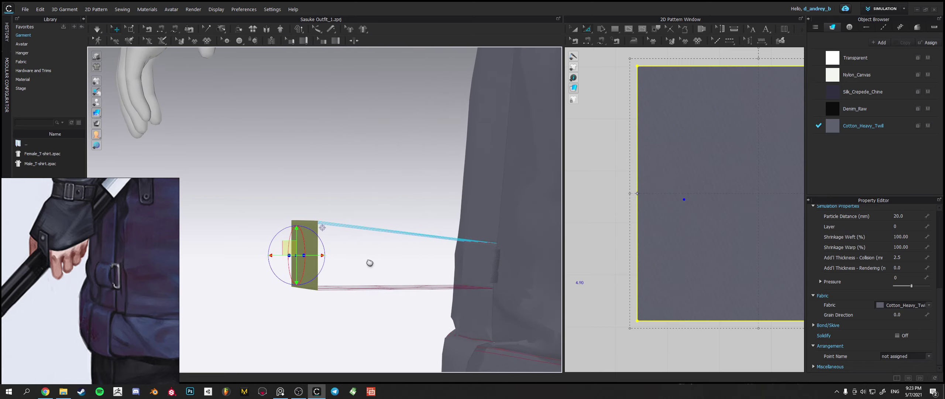
Simulate the sewn piece so its seams pull onto the strip, and check how it covers the side loop.
{"action": "key", "text": "space"}
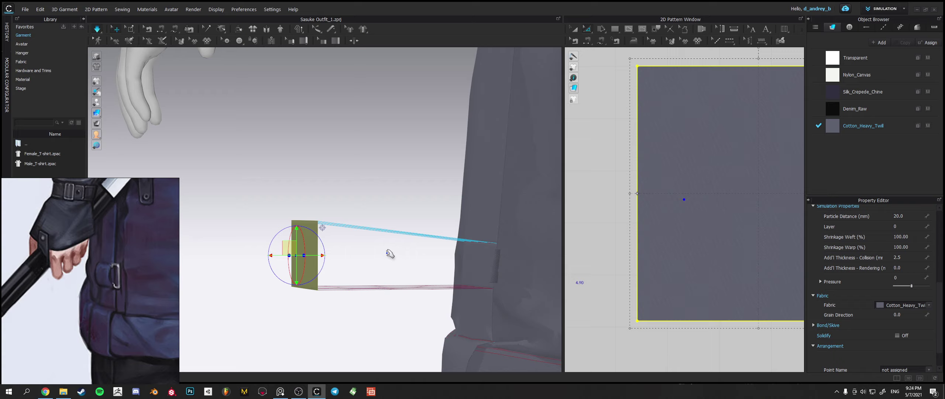
{"action": "right_click_drag", "start_coordinate": [417, 251], "coordinate": [379, 235]}
{"action": "scroll", "coordinate": [380, 235], "scroll_direction": "up", "scroll_amount": 2}
{"action": "middle_click_drag", "start_coordinate": [382, 236], "coordinate": [346, 226]}
{"action": "mouse_move", "coordinate": [346, 225]}
{"action": "right_mouse_down"}
{"action": "mouse_move", "coordinate": [361, 226]}
{"action": "mouse_move", "coordinate": [355, 237]}
{"action": "right_mouse_up"}
{"action": "middle_click_drag", "start_coordinate": [355, 238], "coordinate": [360, 239]}
{"action": "right_click_drag", "start_coordinate": [360, 239], "coordinate": [372, 195]}
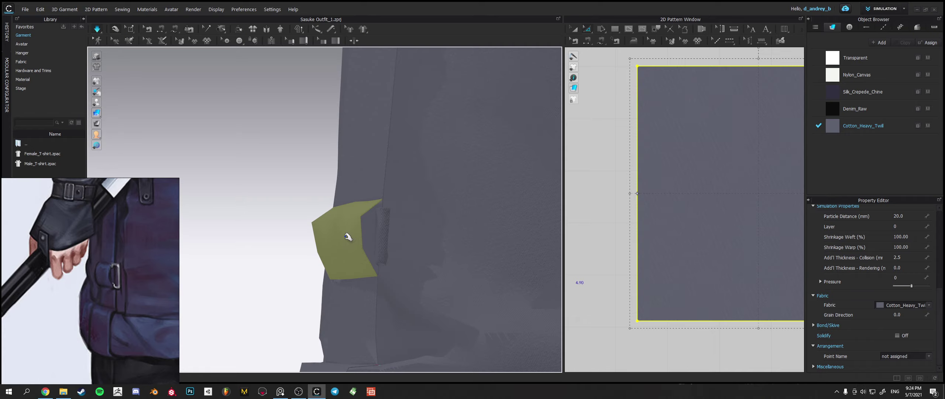
{"action": "scroll", "coordinate": [348, 237], "scroll_direction": "up", "scroll_amount": 5}
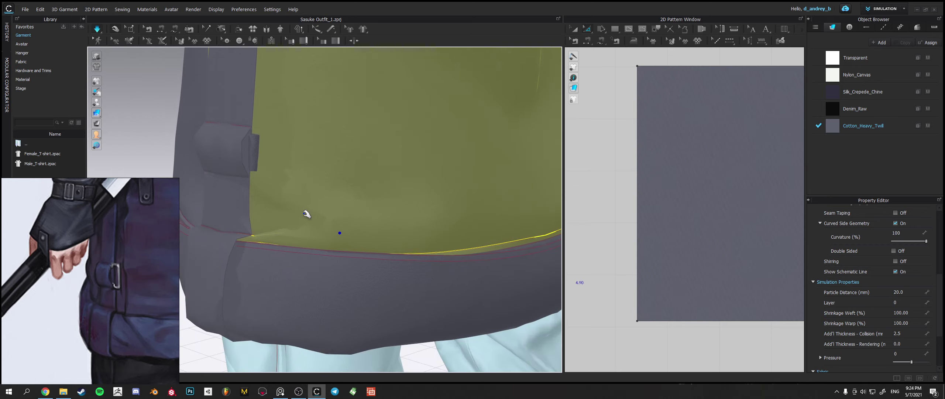
{"action": "middle_click_drag", "start_coordinate": [305, 214], "coordinate": [388, 272]}
Set the new piece's particle distance to 5 mm and simulate it again to smooth its curve.
{"action": "left_click", "coordinate": [316, 222]}
{"action": "mouse_move", "coordinate": [338, 233]}
{"action": "right_mouse_down"}
{"action": "mouse_move", "coordinate": [291, 227]}
{"action": "mouse_move", "coordinate": [464, 232]}
{"action": "mouse_move", "coordinate": [329, 230]}
{"action": "right_mouse_up"}
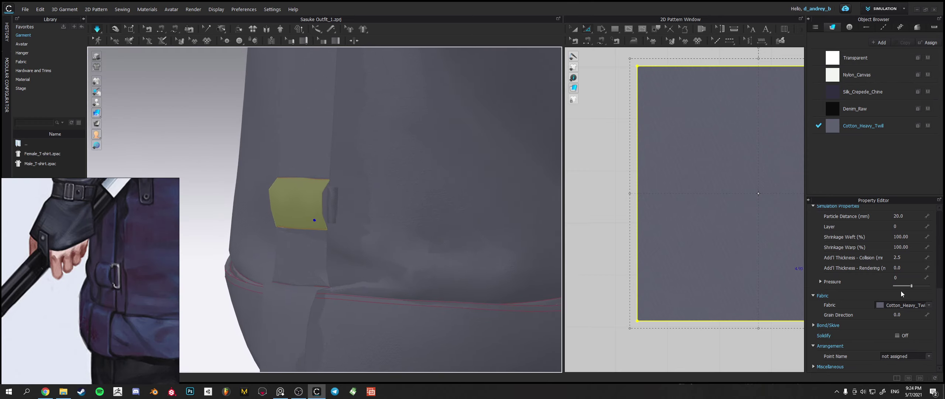
{"action": "left_click", "coordinate": [914, 218]}
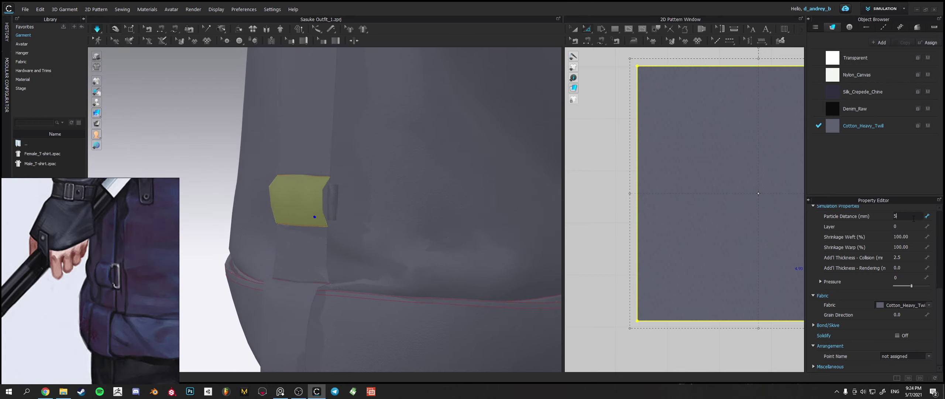
{"action": "key", "text": "Return"}
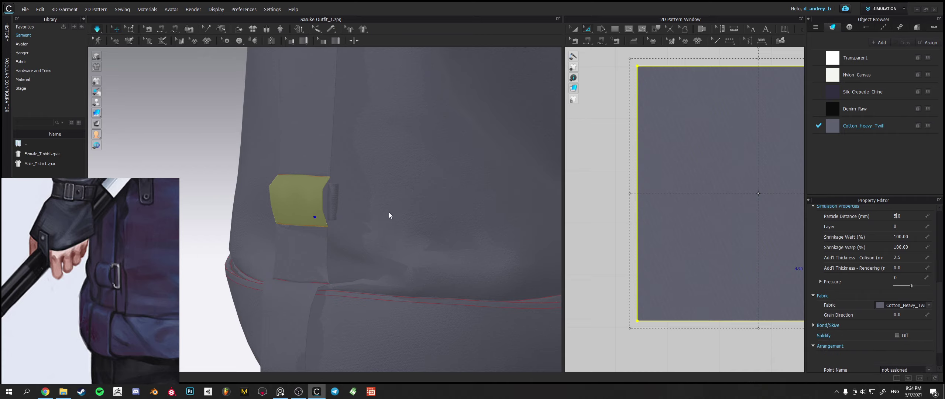
{"action": "right_click_drag", "start_coordinate": [397, 218], "coordinate": [356, 220]}
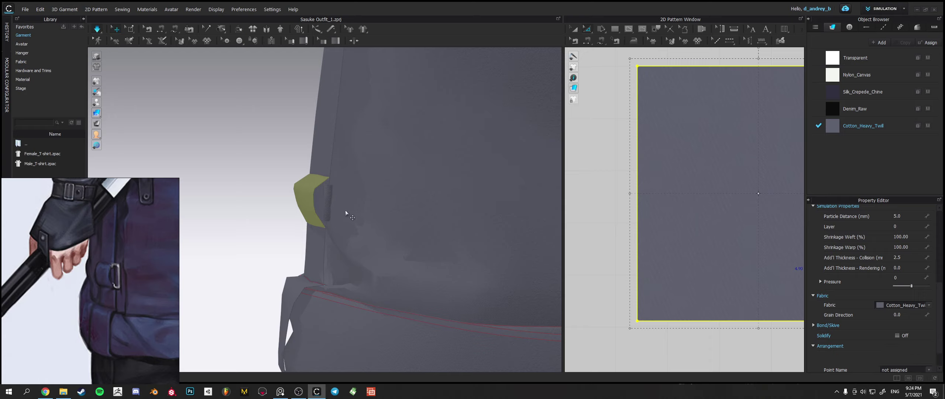
{"action": "key", "text": "space"}
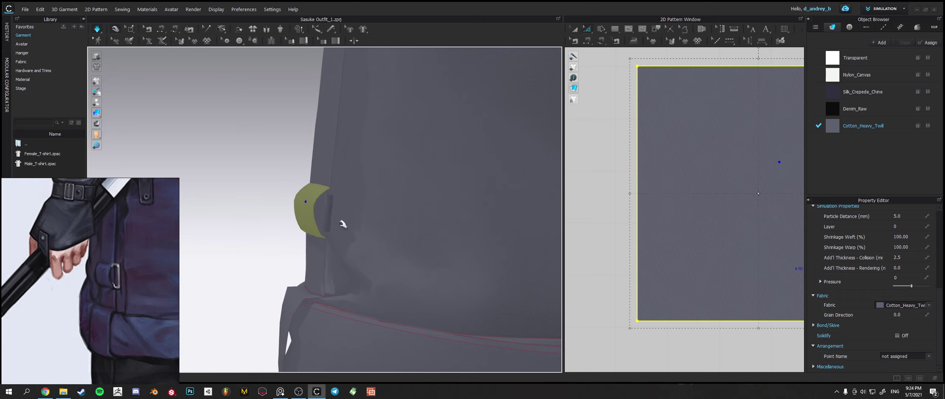
{"action": "mouse_move", "coordinate": [343, 224]}
{"action": "right_mouse_down"}
{"action": "mouse_move", "coordinate": [407, 226]}
{"action": "mouse_move", "coordinate": [365, 232]}
{"action": "mouse_move", "coordinate": [389, 230]}
{"action": "mouse_move", "coordinate": [322, 221]}
{"action": "mouse_move", "coordinate": [359, 228]}
{"action": "right_mouse_up"}
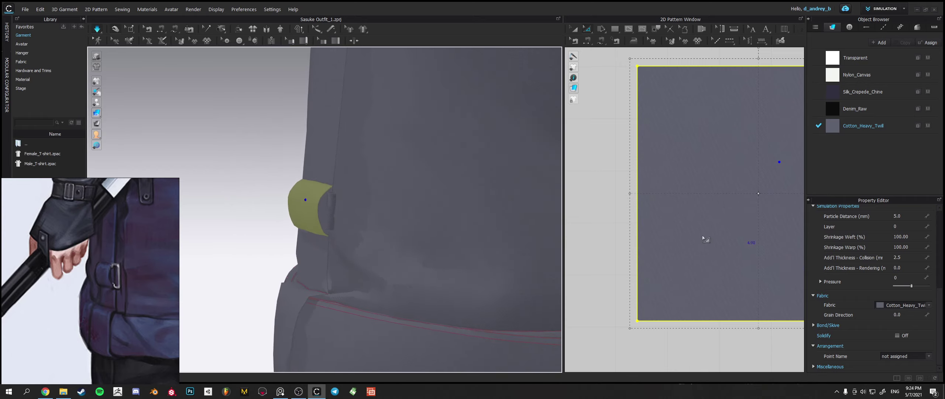
Clone the new rectangle as a symmetric pattern with sewing and place the copy beyond the second strip's small rectangle.
{"action": "scroll", "coordinate": [380, 253], "scroll_direction": "down", "scroll_amount": 8}
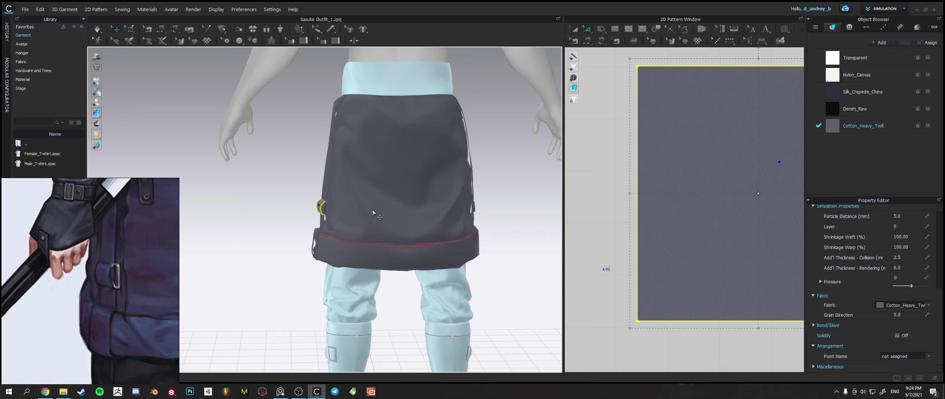
{"action": "scroll", "coordinate": [661, 193], "scroll_direction": "down", "scroll_amount": 5}
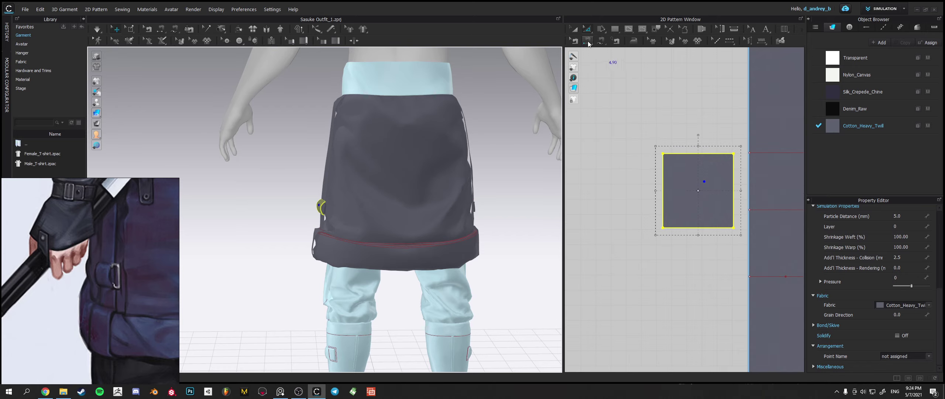
{"action": "left_click", "coordinate": [575, 28]}
{"action": "right_click", "coordinate": [680, 163]}
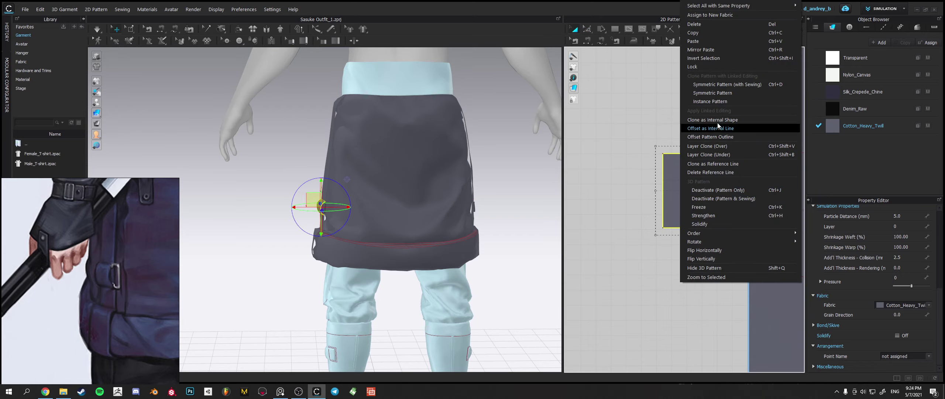
{"action": "left_click", "coordinate": [730, 85]}
{"action": "scroll", "coordinate": [722, 192], "scroll_direction": "down", "scroll_amount": 5}
{"action": "middle_click_drag", "start_coordinate": [722, 196], "coordinate": [603, 195]}
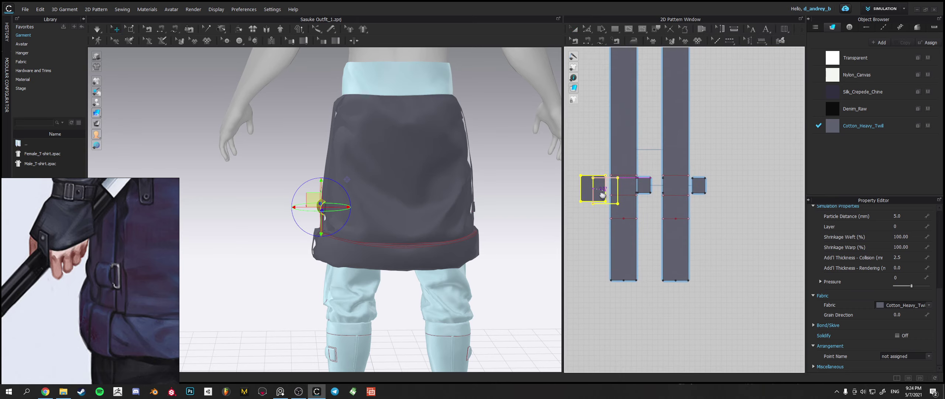
{"action": "left_click", "coordinate": [724, 195]}
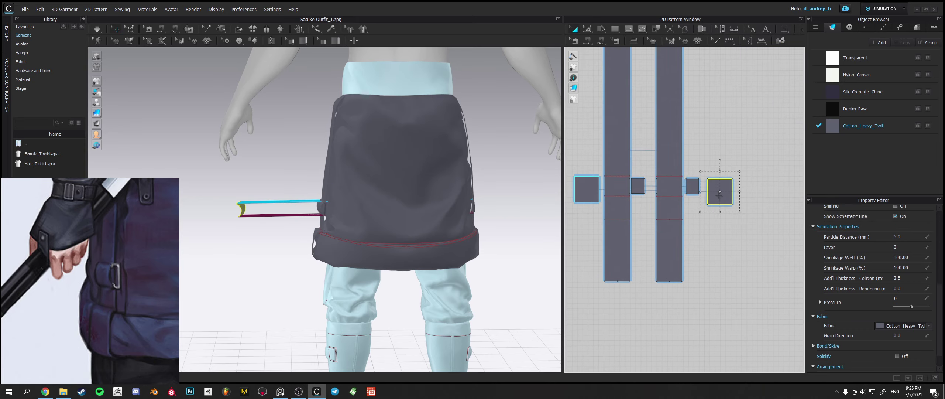
Move the mirrored piece to the opposite side of the skirt in 3D and simulate it onto its strip.
{"action": "left_click", "coordinate": [257, 217]}
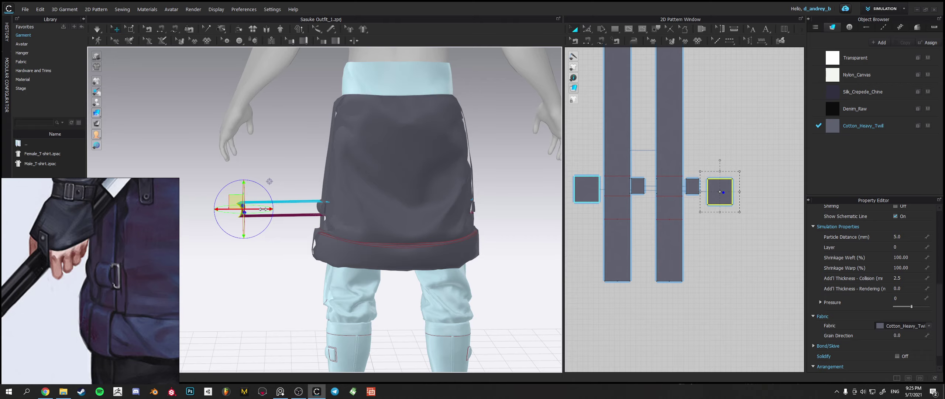
{"action": "left_click_drag", "start_coordinate": [263, 211], "coordinate": [502, 215]}
{"action": "right_click_drag", "start_coordinate": [516, 227], "coordinate": [469, 226]}
{"action": "key", "text": "space"}
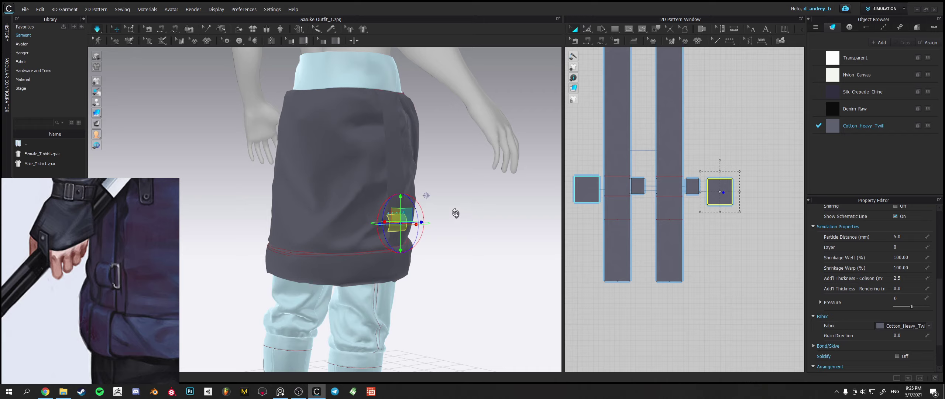
{"action": "key", "text": "space"}
{"action": "right_click_drag", "start_coordinate": [466, 228], "coordinate": [295, 223]}
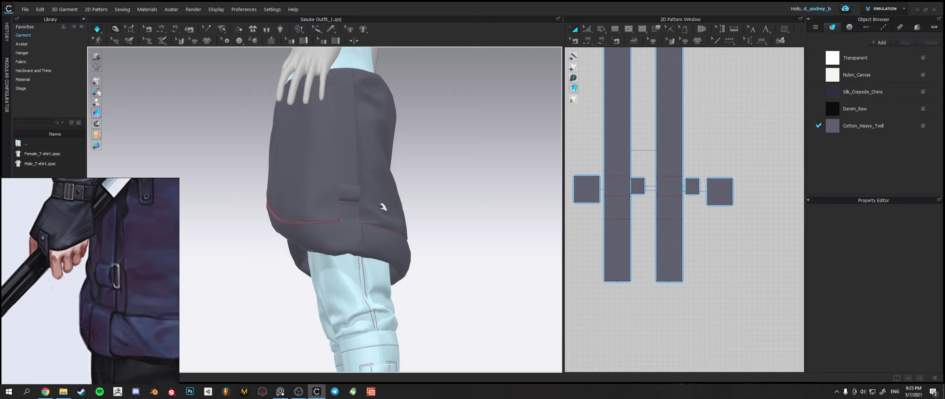
Reduce the height of the mirrored covering rectangle slightly from its upper edge and simulate the skirt.
{"action": "right_click_drag", "start_coordinate": [383, 207], "coordinate": [346, 242]}
{"action": "scroll", "coordinate": [392, 250], "scroll_direction": "down", "scroll_amount": 3}
{"action": "scroll", "coordinate": [346, 243], "scroll_direction": "up", "scroll_amount": 2}
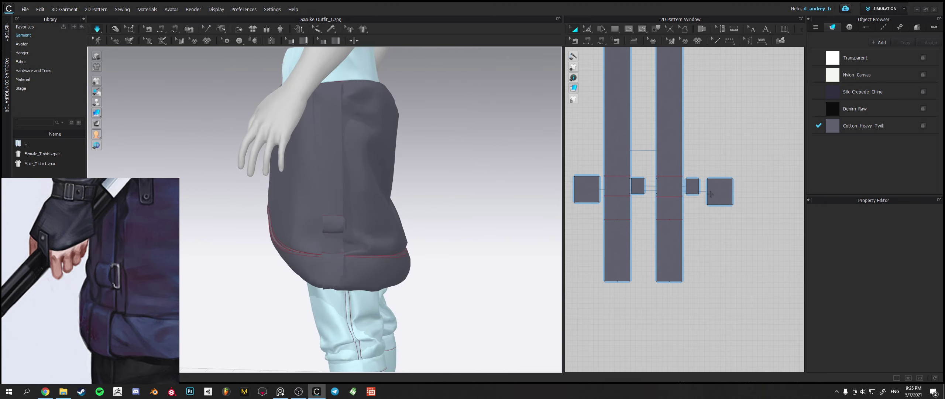
{"action": "left_click", "coordinate": [710, 193]}
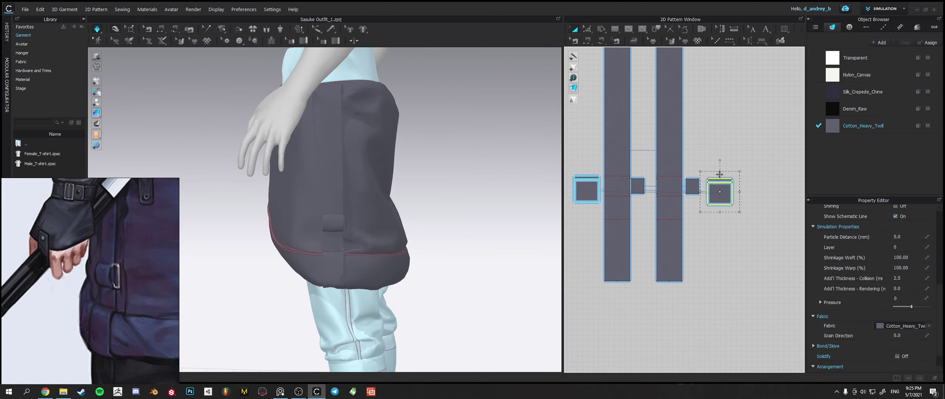
{"action": "left_click_drag", "start_coordinate": [719, 172], "coordinate": [720, 176]}
{"action": "right_click_drag", "start_coordinate": [383, 237], "coordinate": [450, 243]}
{"action": "key", "text": "space"}
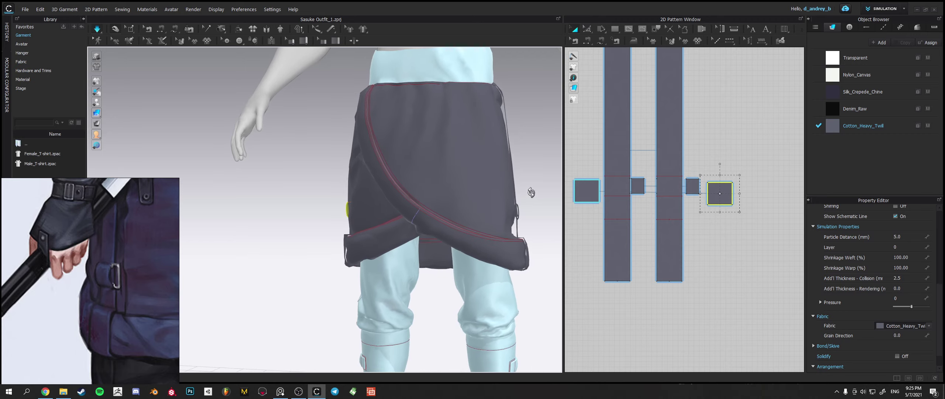
Examine the simulated skirt from the front, back and sides, checking both covering bands and the folded hem.
{"action": "right_click_drag", "start_coordinate": [528, 196], "coordinate": [420, 197]}
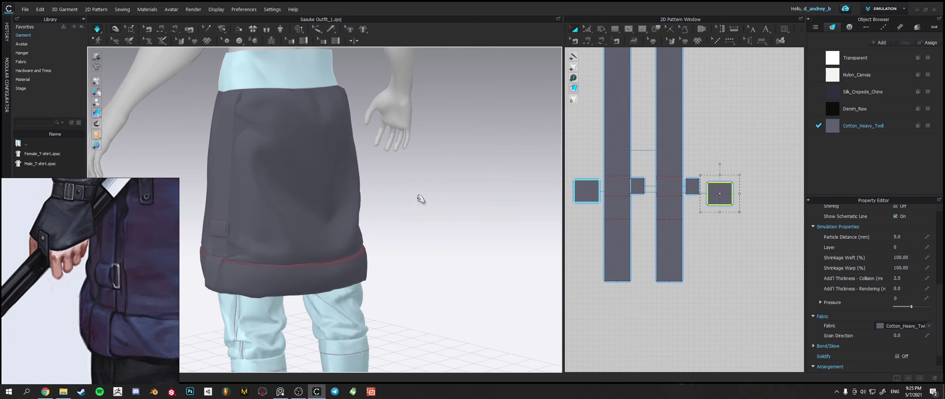
{"action": "middle_click_drag", "start_coordinate": [420, 197], "coordinate": [513, 196]}
{"action": "scroll", "coordinate": [408, 247], "scroll_direction": "up", "scroll_amount": 3}
{"action": "scroll", "coordinate": [408, 248], "scroll_direction": "up", "scroll_amount": 2}
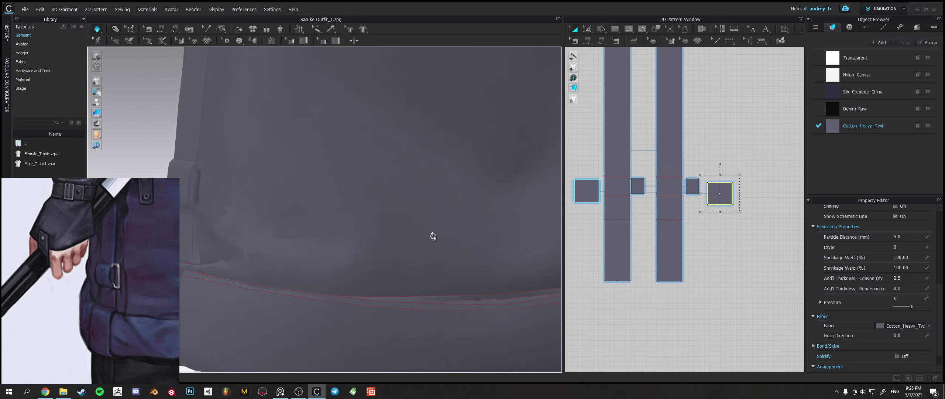
{"action": "mouse_move", "coordinate": [431, 236]}
{"action": "right_mouse_down"}
{"action": "mouse_move", "coordinate": [446, 231]}
{"action": "mouse_move", "coordinate": [460, 249]}
{"action": "mouse_move", "coordinate": [375, 244]}
{"action": "mouse_move", "coordinate": [416, 238]}
{"action": "right_mouse_up"}
{"action": "scroll", "coordinate": [454, 244], "scroll_direction": "down", "scroll_amount": 4}
{"action": "left_click", "coordinate": [502, 251]}
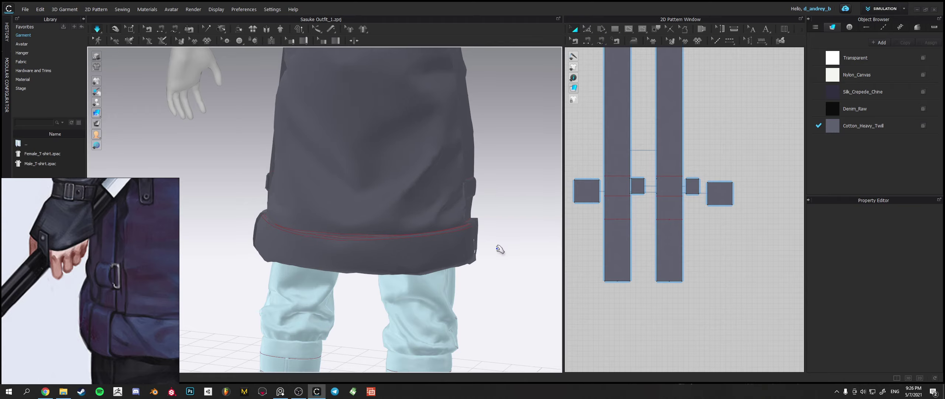
{"action": "right_click_drag", "start_coordinate": [501, 249], "coordinate": [420, 234]}
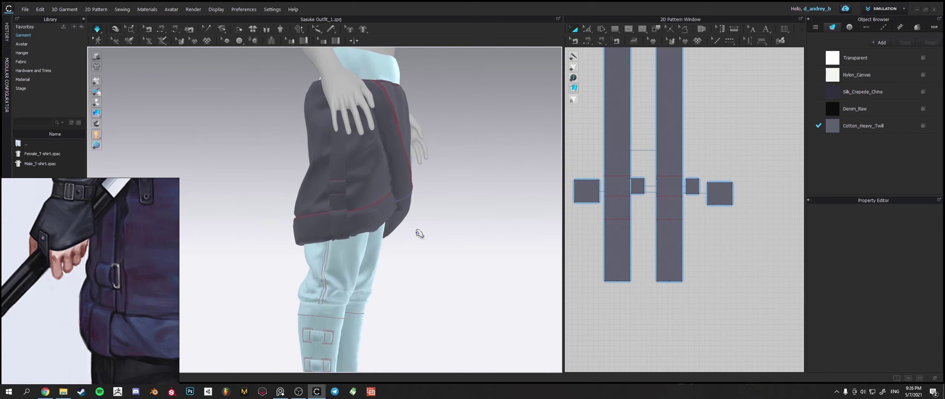
Pull the front flap and the folded hem band into shape in 3D, around the front and back of the skirt.
{"action": "left_click", "coordinate": [405, 225]}
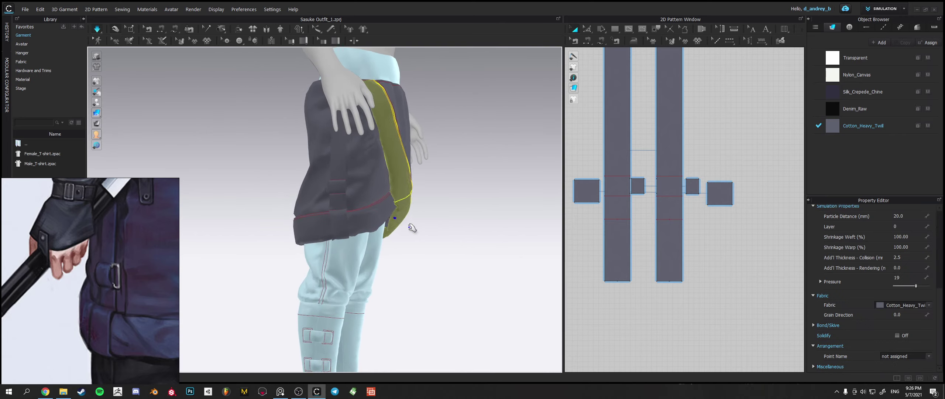
{"action": "left_click", "coordinate": [412, 228]}
{"action": "right_click_drag", "start_coordinate": [441, 234], "coordinate": [283, 228]}
{"action": "left_click", "coordinate": [317, 189]}
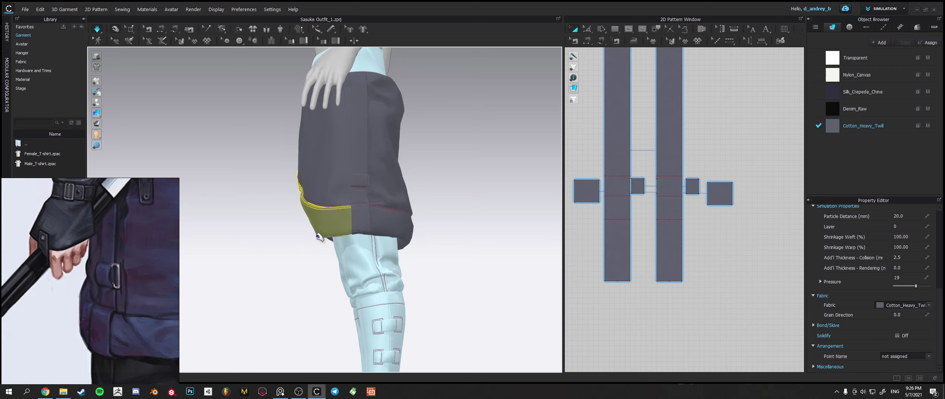
{"action": "right_click_drag", "start_coordinate": [320, 236], "coordinate": [308, 213]}
{"action": "left_click_drag", "start_coordinate": [298, 223], "coordinate": [303, 203]}
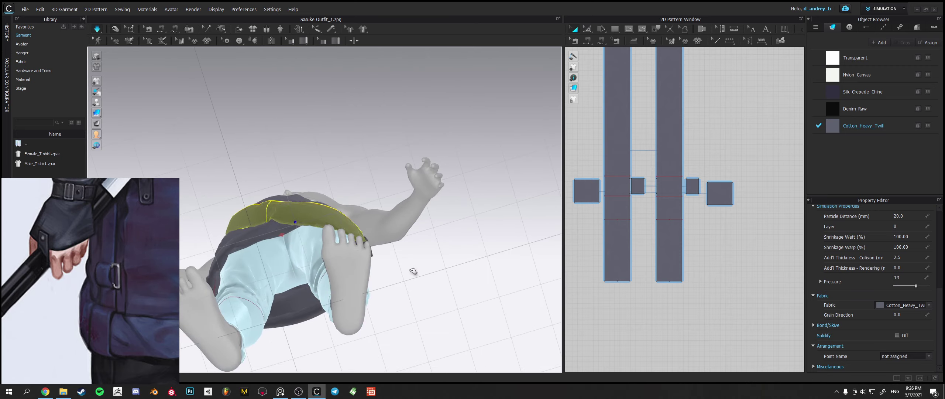
{"action": "left_click", "coordinate": [413, 272]}
{"action": "right_click_drag", "start_coordinate": [413, 272], "coordinate": [272, 270]}
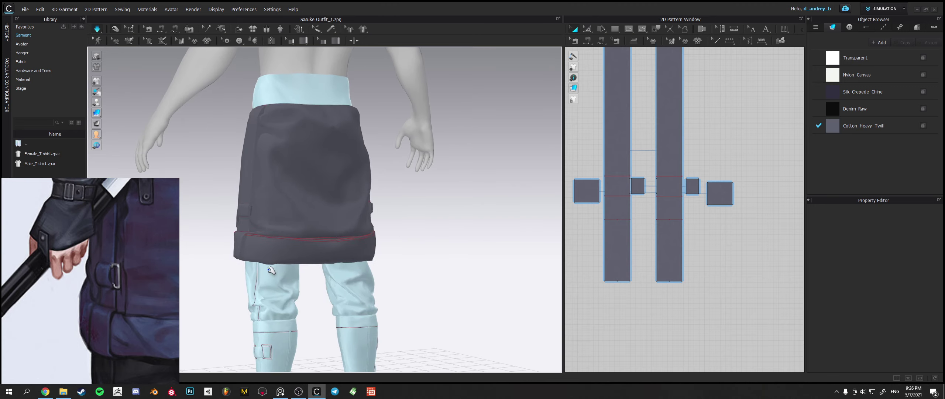
{"action": "left_click", "coordinate": [246, 263]}
{"action": "scroll", "coordinate": [263, 259], "scroll_direction": "up", "scroll_amount": 1}
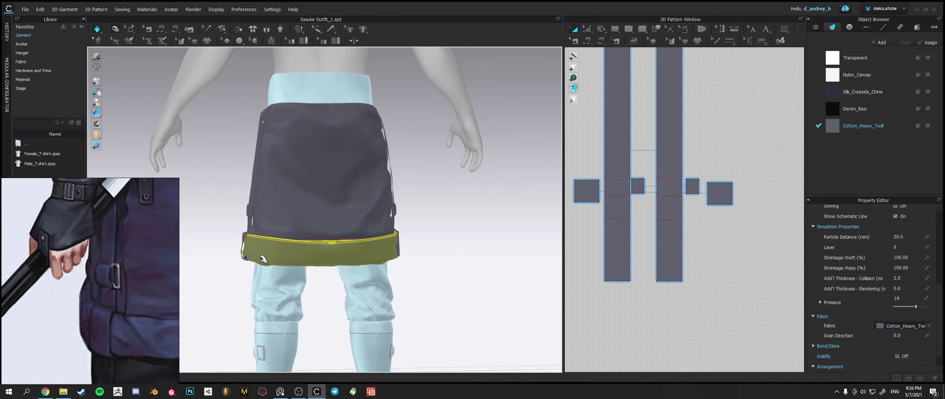
{"action": "left_click_drag", "start_coordinate": [249, 273], "coordinate": [251, 277]}
Compare the skirt with the reference and adjust the drape of its back panel and side strip in 3D.
{"action": "scroll", "coordinate": [135, 303], "scroll_direction": "up", "scroll_amount": 3}
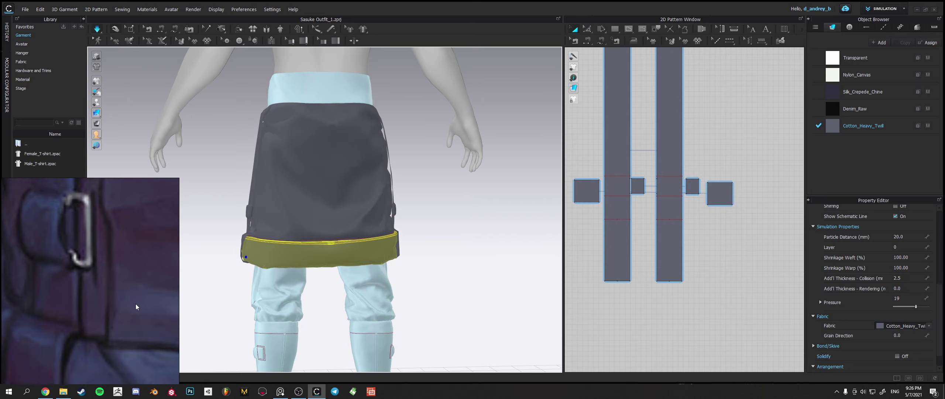
{"action": "scroll", "coordinate": [136, 303], "scroll_direction": "down", "scroll_amount": 10}
{"action": "middle_click_drag", "start_coordinate": [142, 303], "coordinate": [100, 308]}
{"action": "scroll", "coordinate": [131, 305], "scroll_direction": "up", "scroll_amount": 6}
{"action": "scroll", "coordinate": [106, 302], "scroll_direction": "up", "scroll_amount": 3}
{"action": "left_click", "coordinate": [336, 222]}
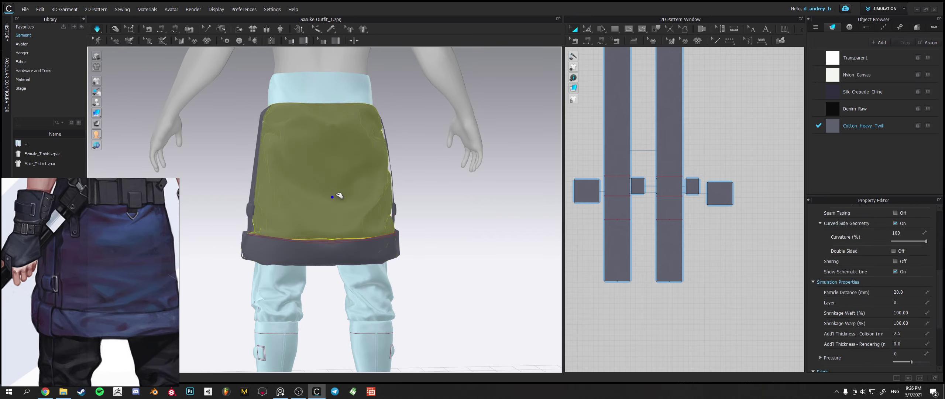
{"action": "right_click_drag", "start_coordinate": [336, 223], "coordinate": [339, 189]}
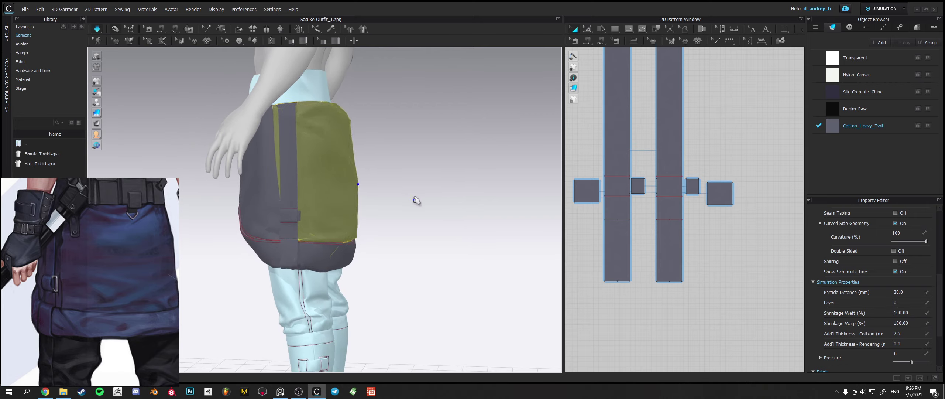
{"action": "left_click", "coordinate": [416, 201]}
{"action": "right_click_drag", "start_coordinate": [416, 200], "coordinate": [390, 209]}
{"action": "left_click_drag", "start_coordinate": [253, 156], "coordinate": [240, 184]}
{"action": "right_click_drag", "start_coordinate": [342, 178], "coordinate": [292, 183]}
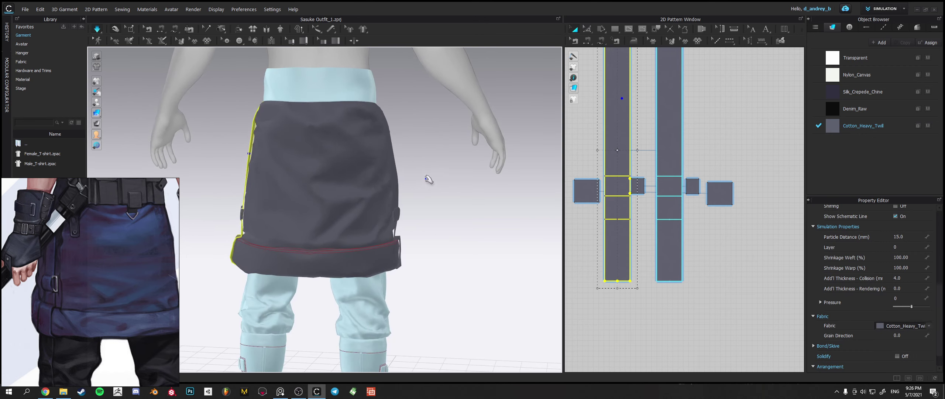
Lengthen both vertical strips slightly by moving the second strip's top edge upward, and simulate the skirt.
{"action": "left_click", "coordinate": [393, 147]}
{"action": "middle_click_drag", "start_coordinate": [665, 213], "coordinate": [695, 298]}
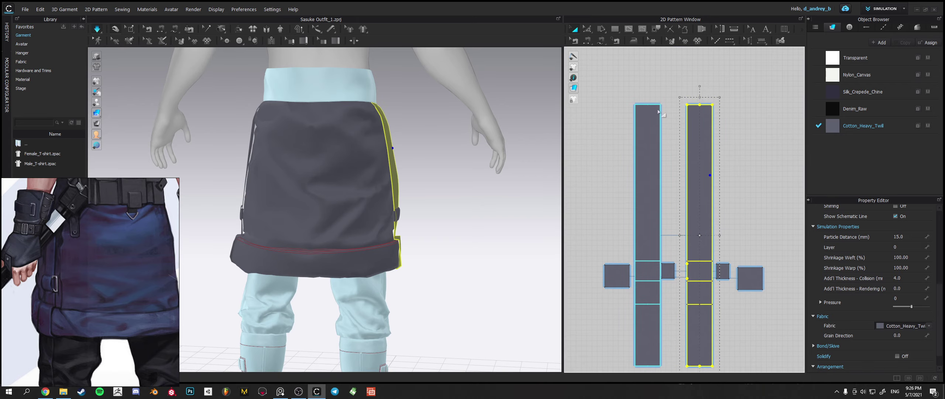
{"action": "left_click", "coordinate": [654, 105]}
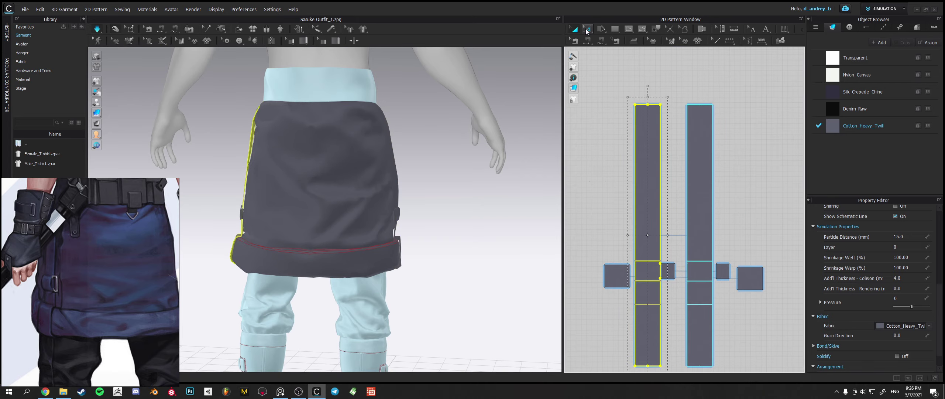
{"action": "left_click_drag", "start_coordinate": [607, 82], "coordinate": [694, 103]}
{"action": "left_click", "coordinate": [693, 106]}
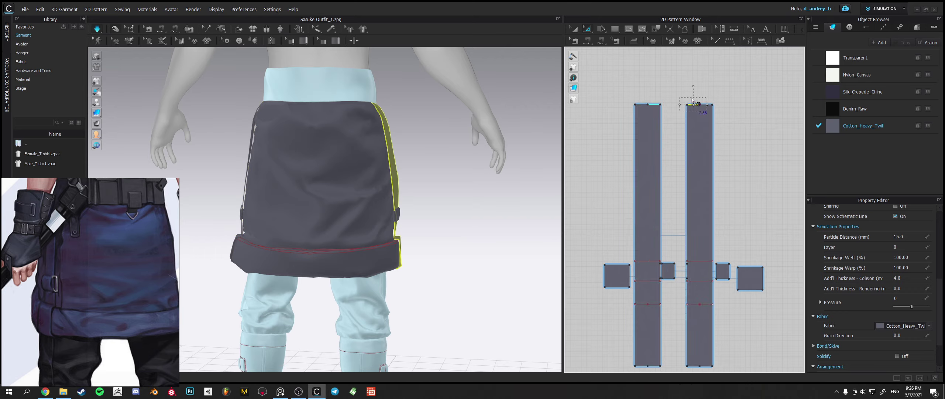
{"action": "left_click", "coordinate": [647, 105]}
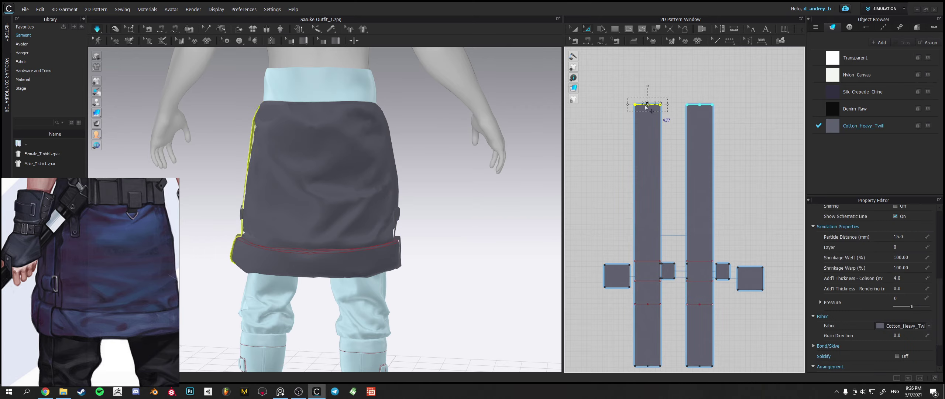
{"action": "left_click_drag", "start_coordinate": [666, 111], "coordinate": [663, 106]}
{"action": "left_click", "coordinate": [576, 28]}
{"action": "left_click_drag", "start_coordinate": [648, 96], "coordinate": [639, 73]}
{"action": "scroll", "coordinate": [686, 109], "scroll_direction": "up", "scroll_amount": 3}
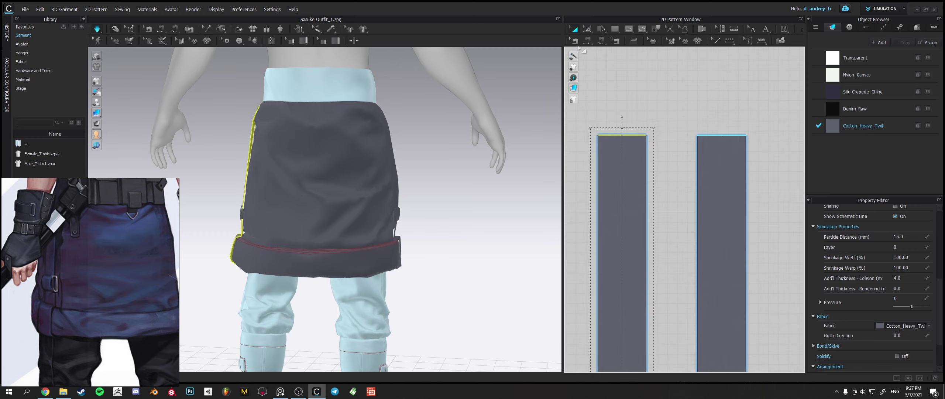
{"action": "left_click_drag", "start_coordinate": [587, 107], "coordinate": [752, 155]}
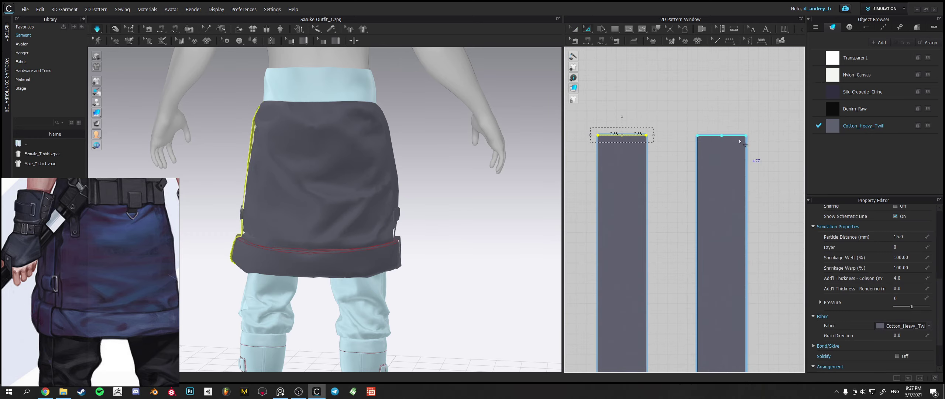
{"action": "left_click", "coordinate": [722, 136]}
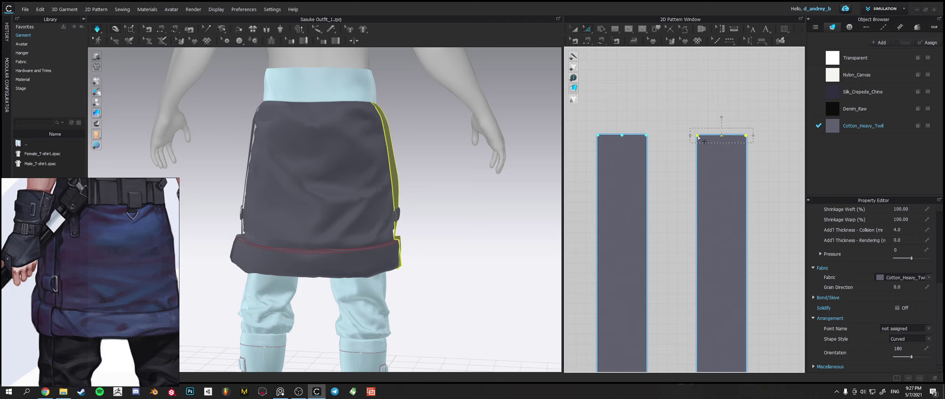
{"action": "left_click_drag", "start_coordinate": [698, 137], "coordinate": [698, 119]}
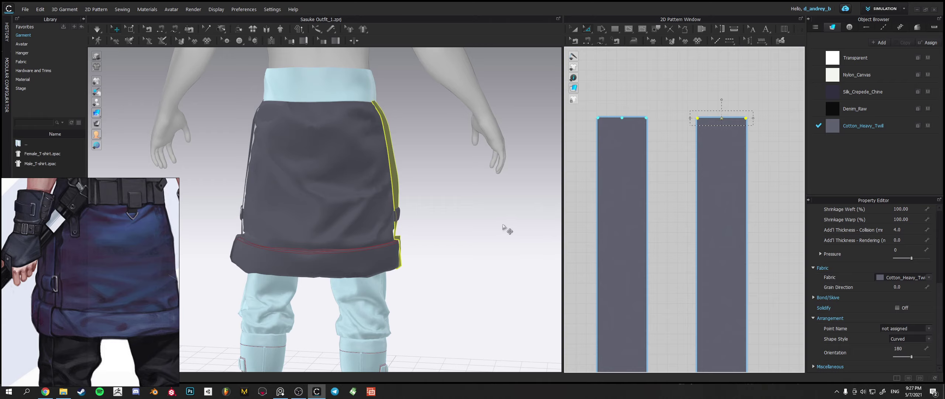
{"action": "key", "text": "space"}
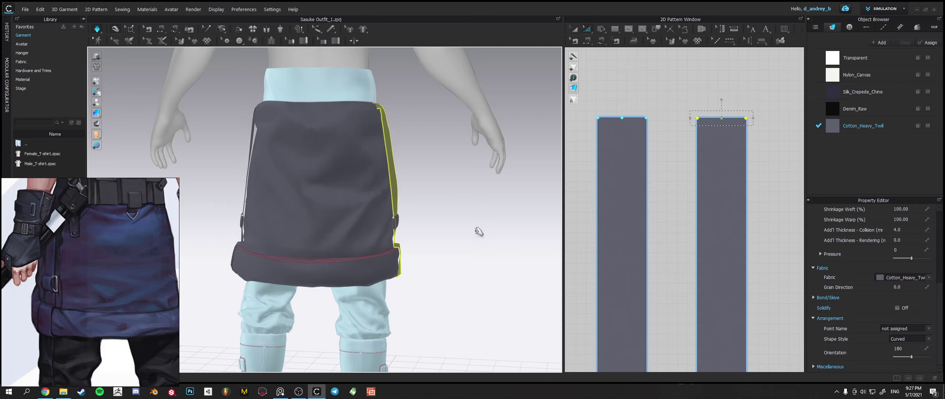
Set the pressure of the skirt's back panel to 1 and raise it to 10 to push the fabric outward.
{"action": "right_click_drag", "start_coordinate": [462, 234], "coordinate": [401, 214]}
{"action": "left_click", "coordinate": [460, 181]}
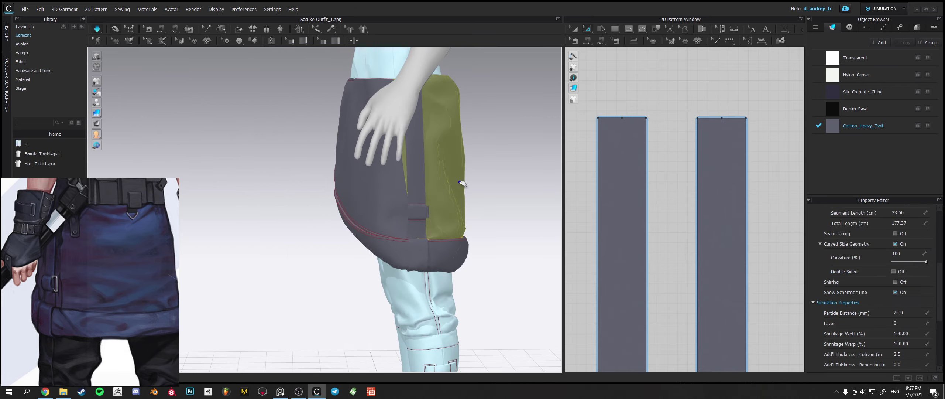
{"action": "right_click_drag", "start_coordinate": [464, 184], "coordinate": [340, 187]}
{"action": "right_click_drag", "start_coordinate": [530, 270], "coordinate": [492, 266]}
{"action": "scroll", "coordinate": [905, 289], "scroll_direction": "down", "scroll_amount": 5}
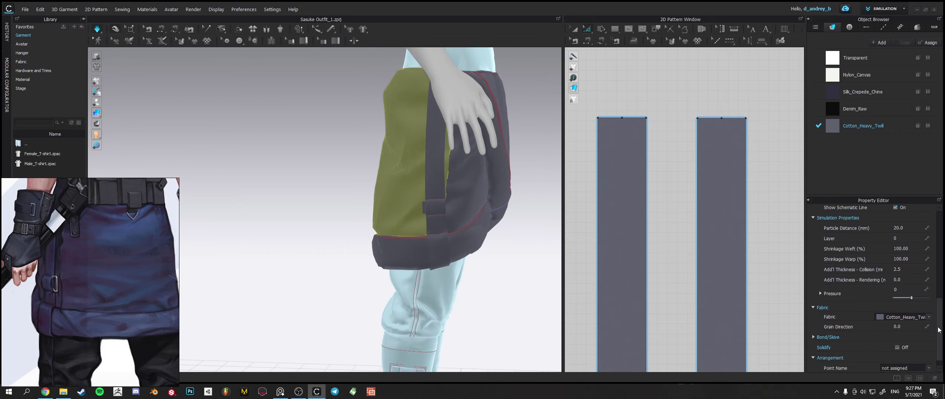
{"action": "type", "text": "1"}
{"action": "key", "text": "Return"}
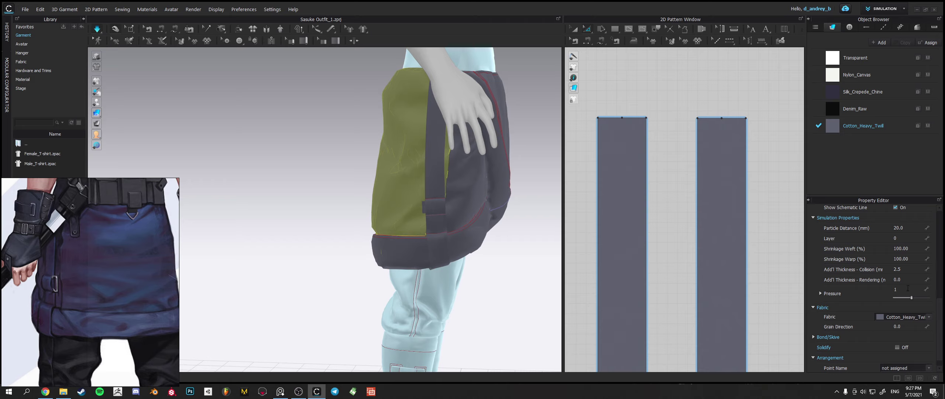
{"action": "left_click", "coordinate": [908, 288]}
{"action": "key", "text": "Return"}
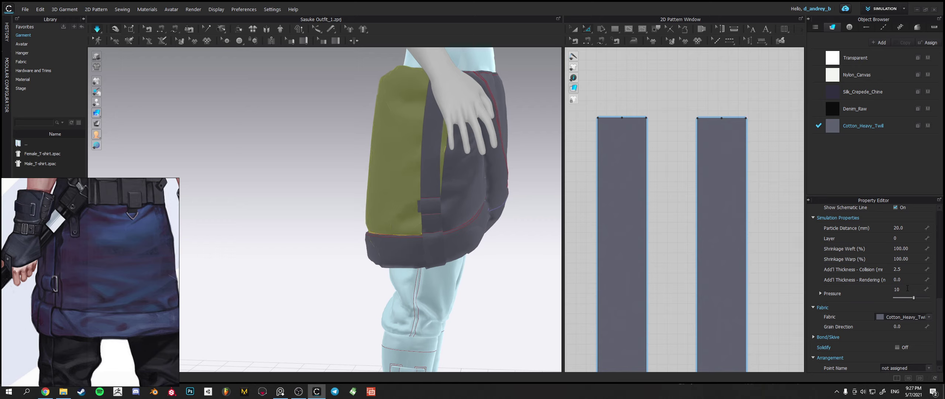
Lower the back panel's pressure to 1 and check the skirt's volume from the side and back.
{"action": "right_click_drag", "start_coordinate": [415, 243], "coordinate": [377, 244]}
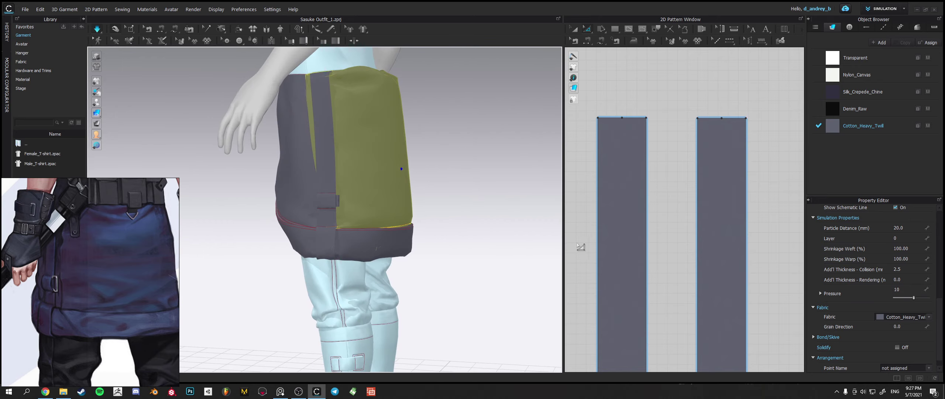
{"action": "left_click", "coordinate": [910, 288]}
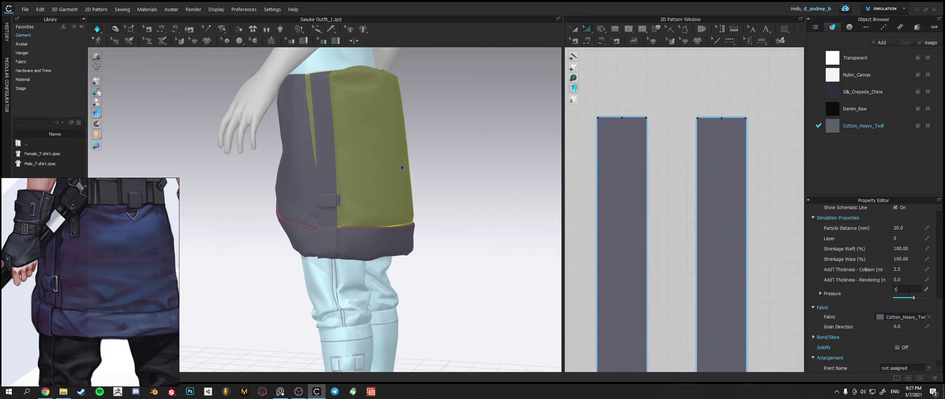
{"action": "key", "text": "Return"}
{"action": "right_click_drag", "start_coordinate": [508, 260], "coordinate": [419, 256]}
{"action": "middle_click_drag", "start_coordinate": [413, 258], "coordinate": [468, 262]}
{"action": "left_click", "coordinate": [516, 242]}
{"action": "right_click_drag", "start_coordinate": [485, 241], "coordinate": [559, 247]}
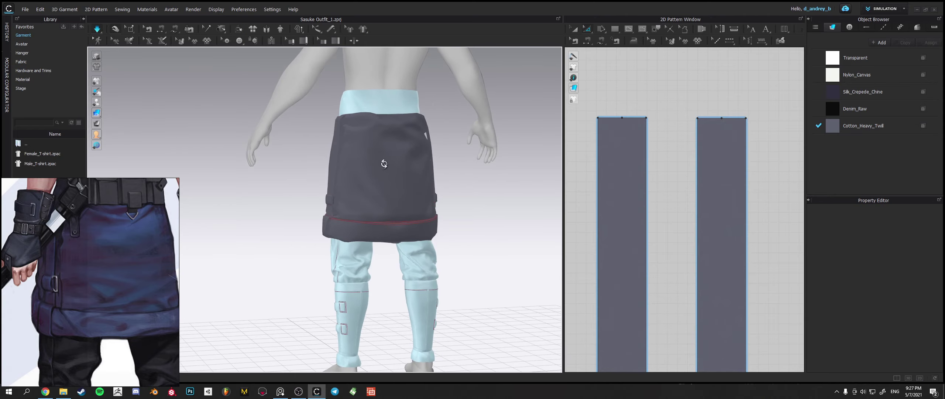
Set the pressure of the skirt's back panel to 0.
{"action": "right_click_drag", "start_coordinate": [384, 164], "coordinate": [348, 169]}
{"action": "left_click_drag", "start_coordinate": [370, 185], "coordinate": [396, 197]}
{"action": "right_click_drag", "start_coordinate": [397, 196], "coordinate": [608, 216]}
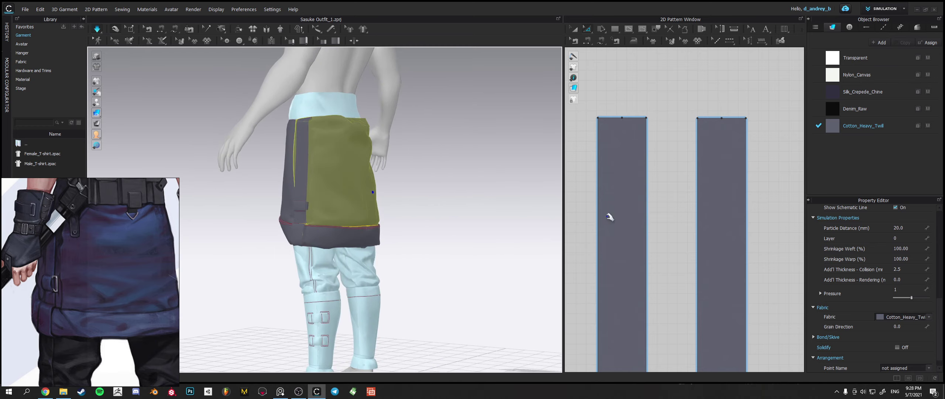
{"action": "left_click", "coordinate": [897, 288]}
{"action": "type", "text": "0"}
Examine the skirt's side strip, front flap and inner panel up close, including how they meet at the waist.
{"action": "right_click_drag", "start_coordinate": [515, 251], "coordinate": [452, 218]}
{"action": "left_click", "coordinate": [481, 245]}
{"action": "scroll", "coordinate": [443, 212], "scroll_direction": "up", "scroll_amount": 3}
{"action": "middle_click_drag", "start_coordinate": [436, 207], "coordinate": [397, 281]}
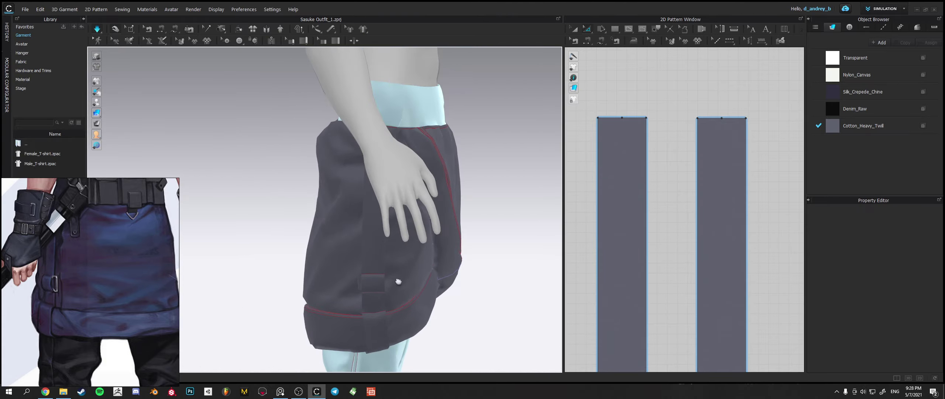
{"action": "right_click_drag", "start_coordinate": [396, 281], "coordinate": [376, 270]}
{"action": "scroll", "coordinate": [371, 198], "scroll_direction": "up", "scroll_amount": 3}
{"action": "right_click_drag", "start_coordinate": [380, 199], "coordinate": [397, 178]}
{"action": "middle_click_drag", "start_coordinate": [397, 177], "coordinate": [384, 198]}
{"action": "left_click", "coordinate": [385, 199]}
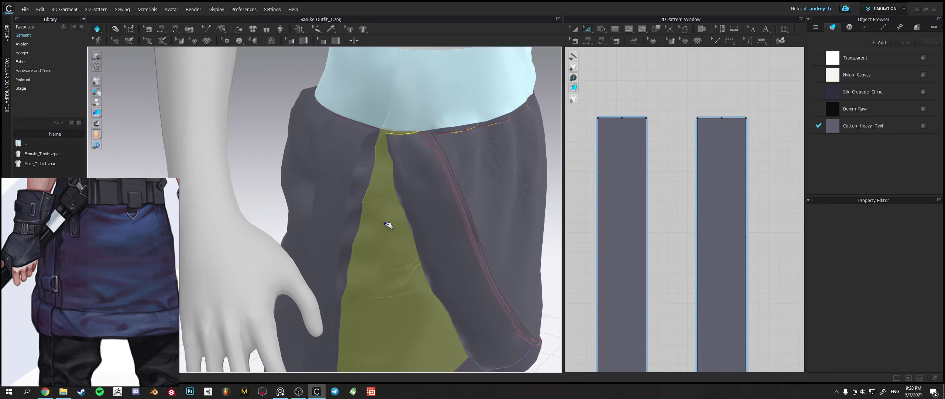
Set the pressure of the skirt's inner panel to 5 to push out its crumpled edge.
{"action": "right_click_drag", "start_coordinate": [385, 232], "coordinate": [380, 247]}
{"action": "middle_click_drag", "start_coordinate": [381, 181], "coordinate": [350, 120]}
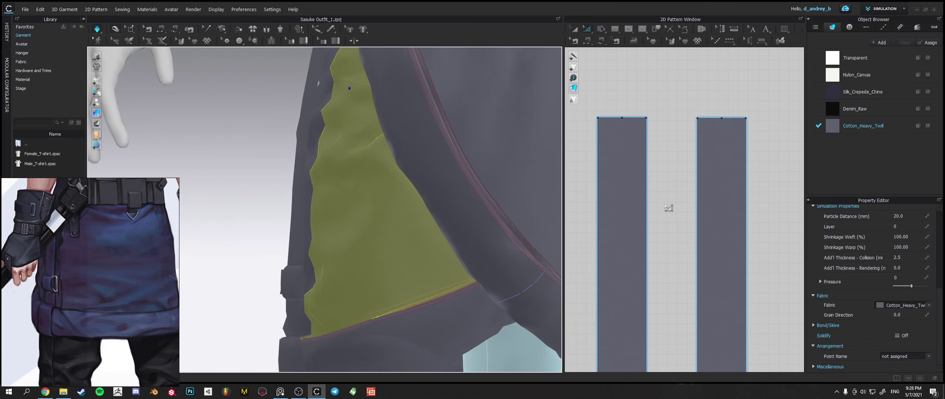
{"action": "left_click", "coordinate": [905, 277]}
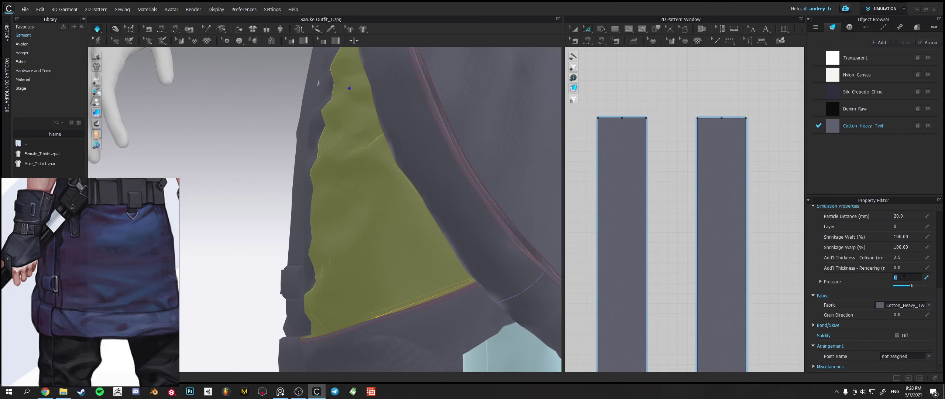
{"action": "key", "text": "Return"}
{"action": "type", "text": "5"}
{"action": "key", "text": "Return"}
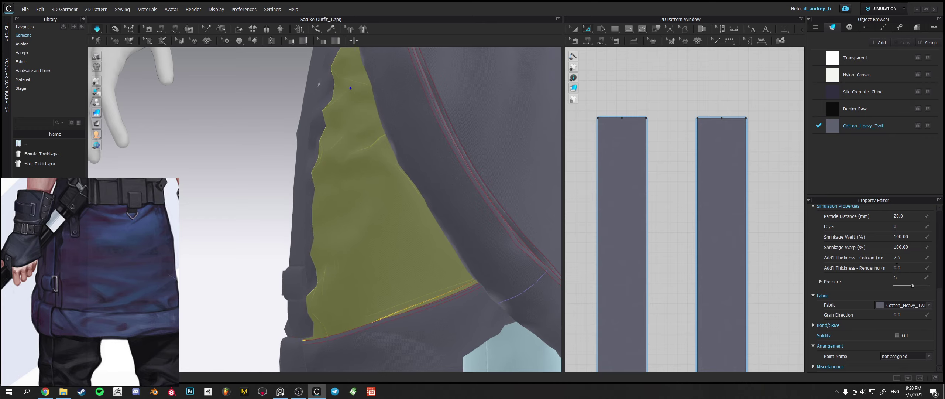
Set the inner panel's pressure to 0 and check the skirt opening from the side and front.
{"action": "left_click", "coordinate": [913, 277]}
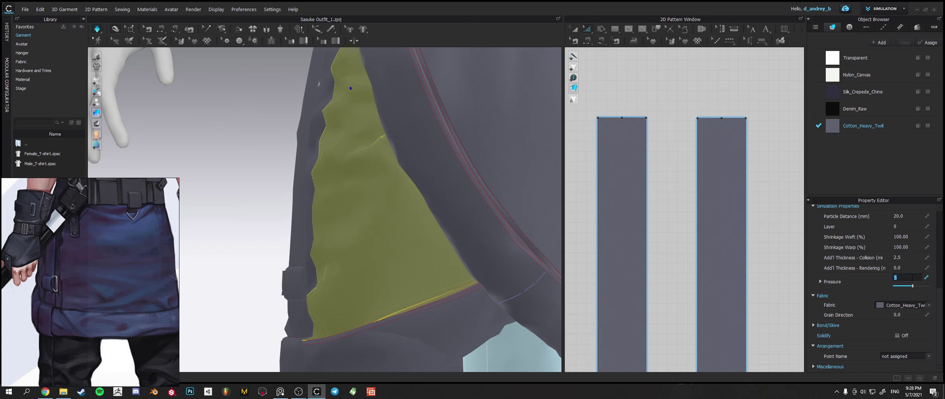
{"action": "type", "text": "0"}
{"action": "key", "text": "Return"}
{"action": "right_click_drag", "start_coordinate": [417, 198], "coordinate": [386, 127]}
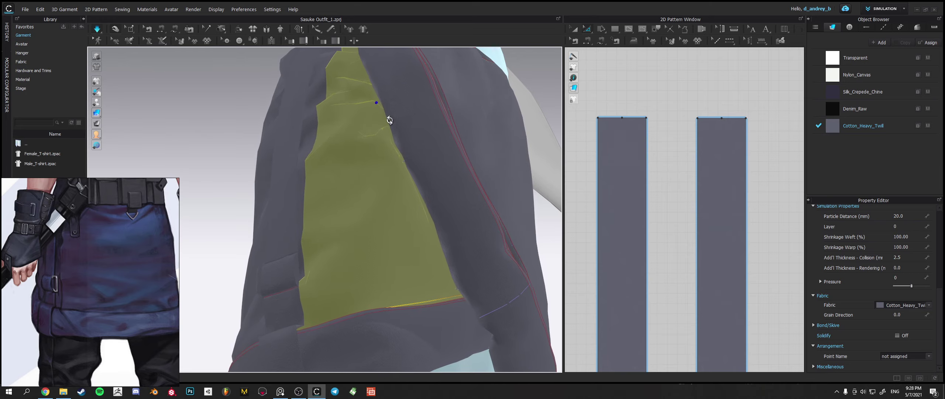
{"action": "right_click_drag", "start_coordinate": [386, 116], "coordinate": [381, 159]}
{"action": "scroll", "coordinate": [377, 261], "scroll_direction": "down", "scroll_amount": 5}
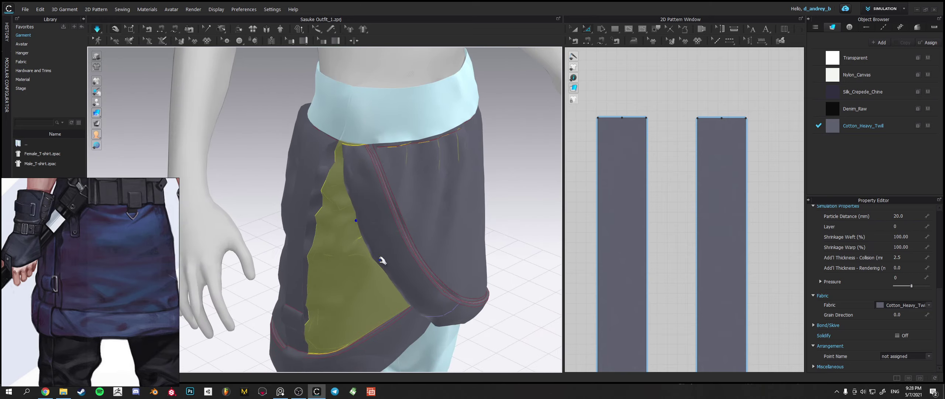
{"action": "right_click_drag", "start_coordinate": [389, 291], "coordinate": [458, 242]}
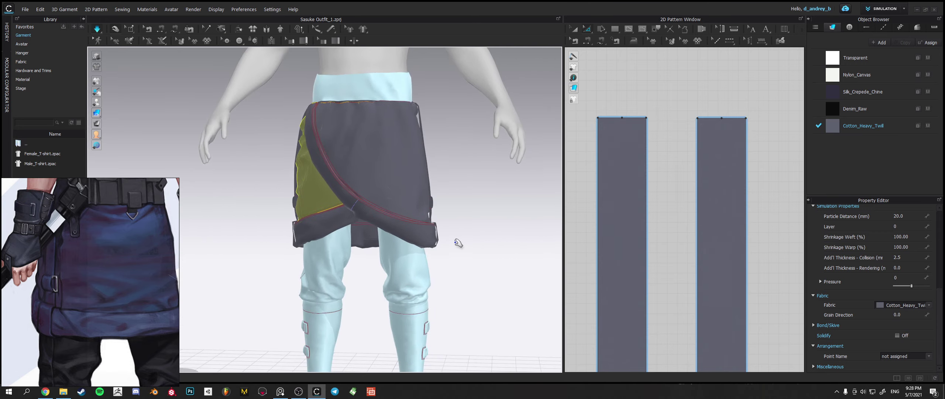
Tug the skirt's side strip outward near the hem, stop the simulation and save the project.
{"action": "left_click", "coordinate": [456, 255]}
{"action": "left_click_drag", "start_coordinate": [305, 253], "coordinate": [298, 255]}
{"action": "right_click_drag", "start_coordinate": [259, 249], "coordinate": [291, 193]}
{"action": "scroll", "coordinate": [292, 193], "scroll_direction": "up", "scroll_amount": 5}
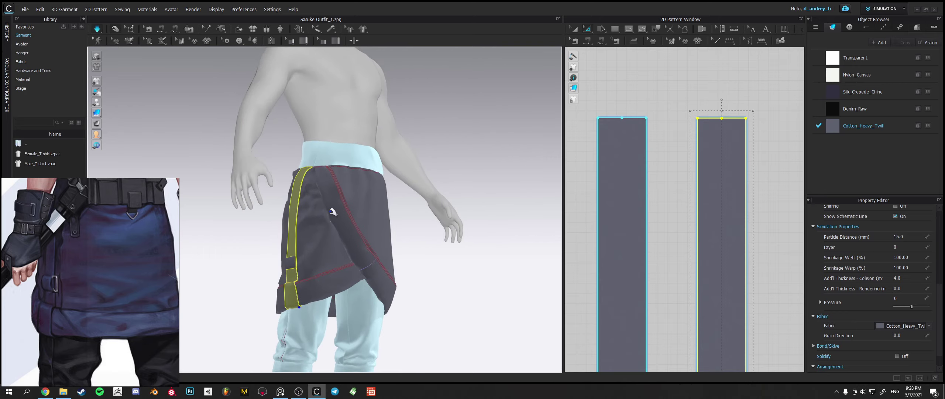
{"action": "scroll", "coordinate": [599, 221], "scroll_direction": "down", "scroll_amount": 10}
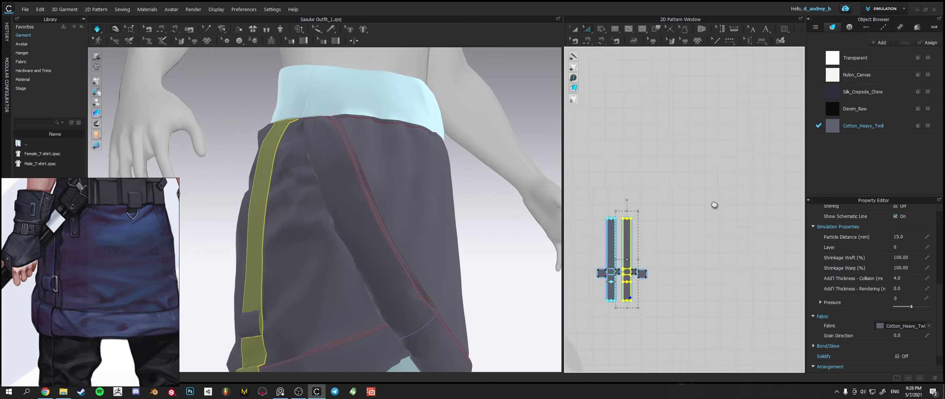
{"action": "key", "text": "space"}
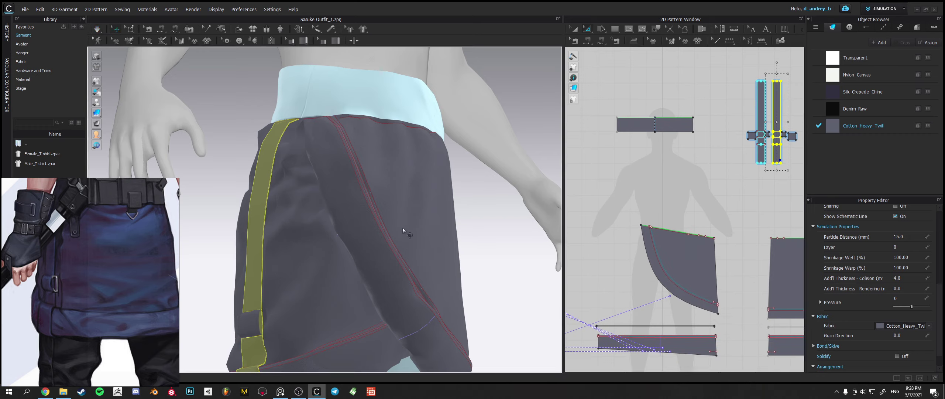
{"action": "key", "text": "ctrl+s"}
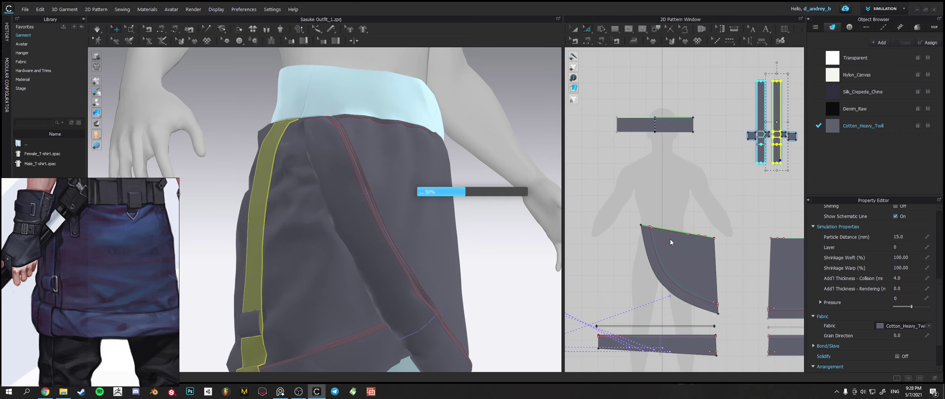
Lower the upper outer corner of the skirt's inner panel pattern together with the adjacent ends of its internal lines.
{"action": "scroll", "coordinate": [640, 262], "scroll_direction": "down", "scroll_amount": 4}
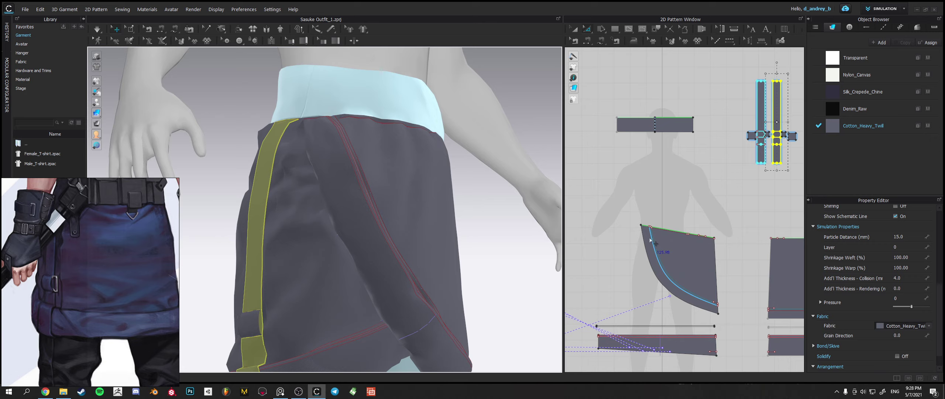
{"action": "scroll", "coordinate": [641, 263], "scroll_direction": "up", "scroll_amount": 6}
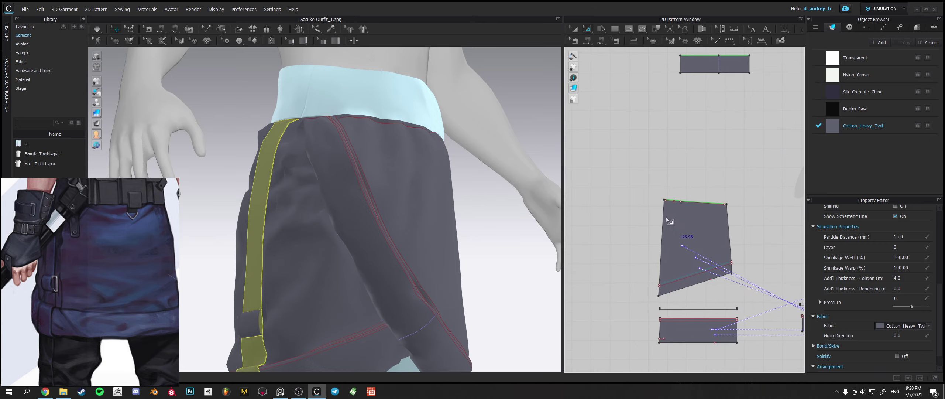
{"action": "left_click_drag", "start_coordinate": [609, 128], "coordinate": [704, 226]}
{"action": "scroll", "coordinate": [665, 197], "scroll_direction": "up", "scroll_amount": 3}
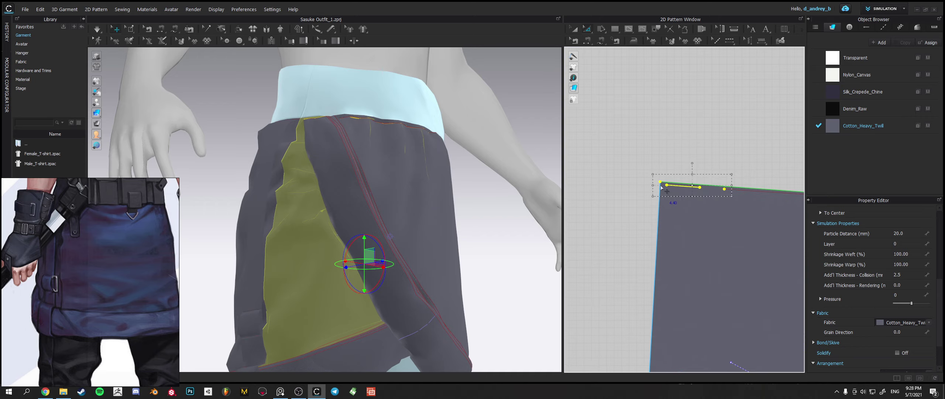
{"action": "left_click_drag", "start_coordinate": [661, 184], "coordinate": [659, 206]}
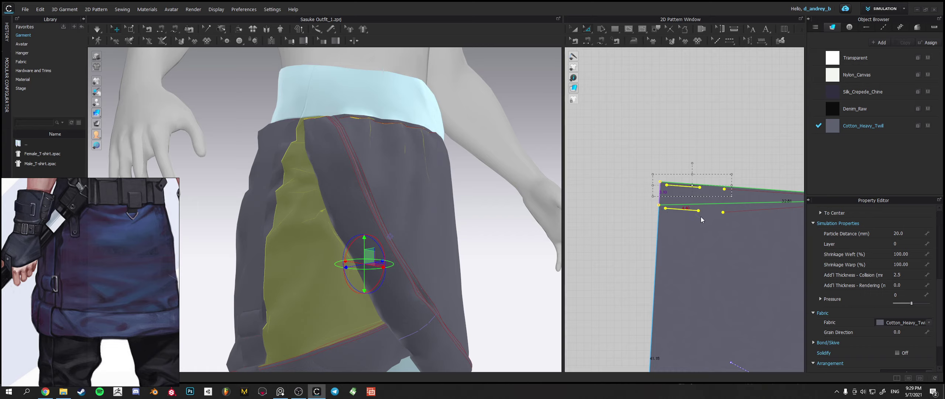
{"action": "key", "text": "ctrl+z"}
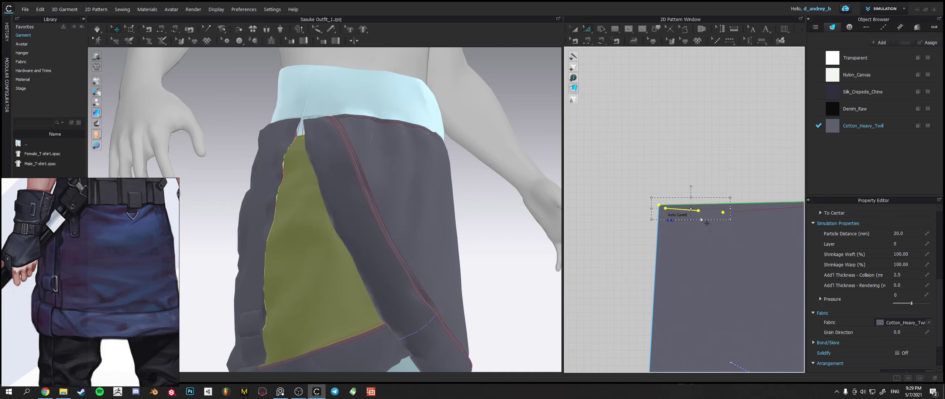
Move the internal line points near the lowered corner up toward the panel's edge and restart the simulation.
{"action": "left_click", "coordinate": [715, 185]}
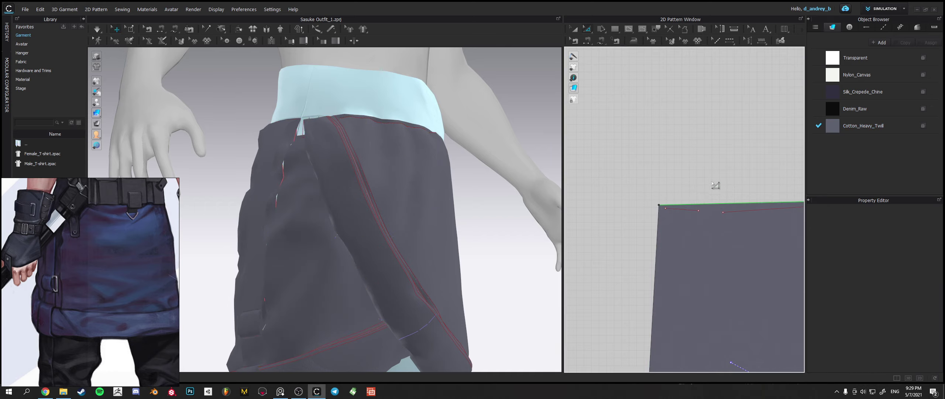
{"action": "left_click", "coordinate": [699, 210]}
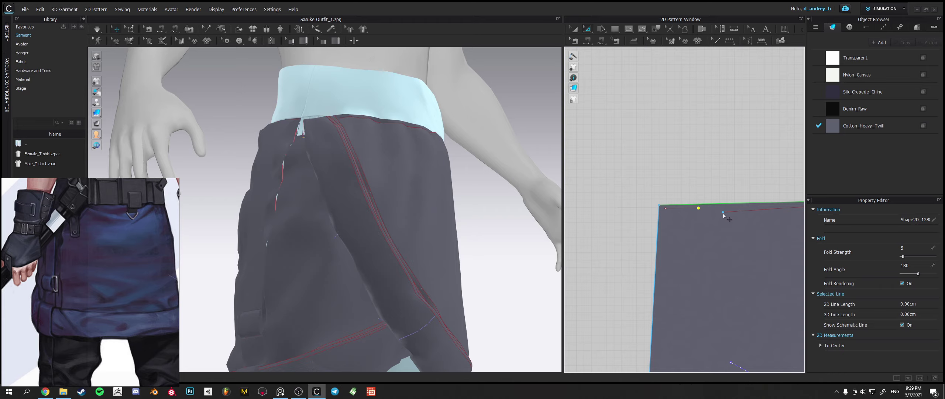
{"action": "left_click", "coordinate": [723, 213]}
{"action": "left_click", "coordinate": [649, 185]}
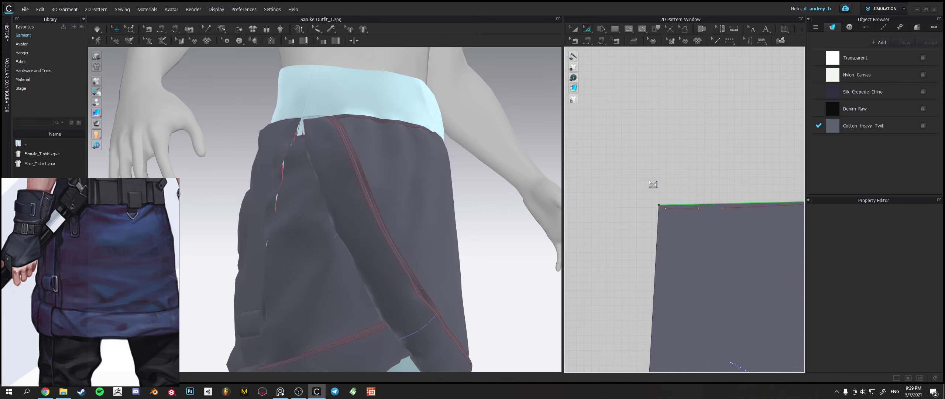
{"action": "key", "text": "space"}
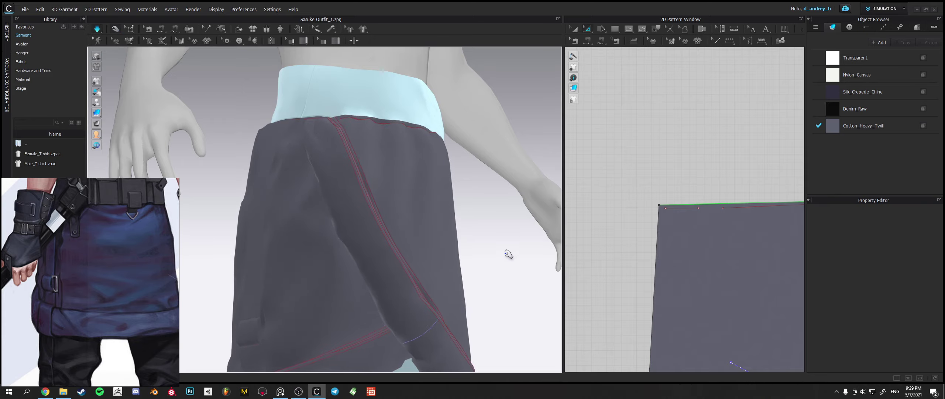
Examine the simulated skirt from the front, side and back, tugging the fabric to test how its panels drape.
{"action": "scroll", "coordinate": [476, 261], "scroll_direction": "down", "scroll_amount": 2}
{"action": "right_click_drag", "start_coordinate": [475, 260], "coordinate": [399, 228]}
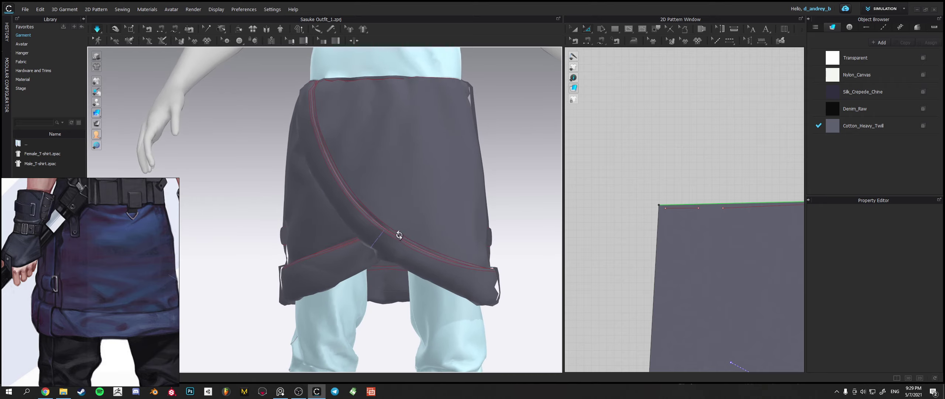
{"action": "scroll", "coordinate": [468, 234], "scroll_direction": "down", "scroll_amount": 2}
{"action": "right_click_drag", "start_coordinate": [468, 235], "coordinate": [408, 175]}
{"action": "left_click", "coordinate": [409, 175]}
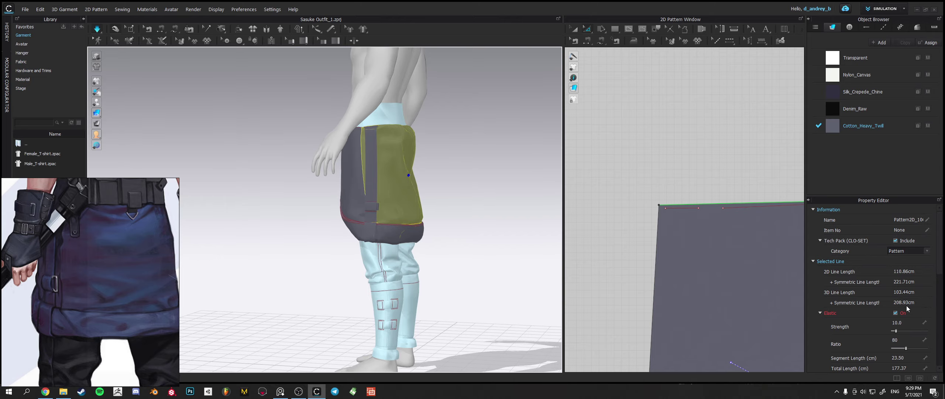
{"action": "right_click_drag", "start_coordinate": [531, 245], "coordinate": [434, 226]}
{"action": "middle_click_drag", "start_coordinate": [434, 226], "coordinate": [395, 221]}
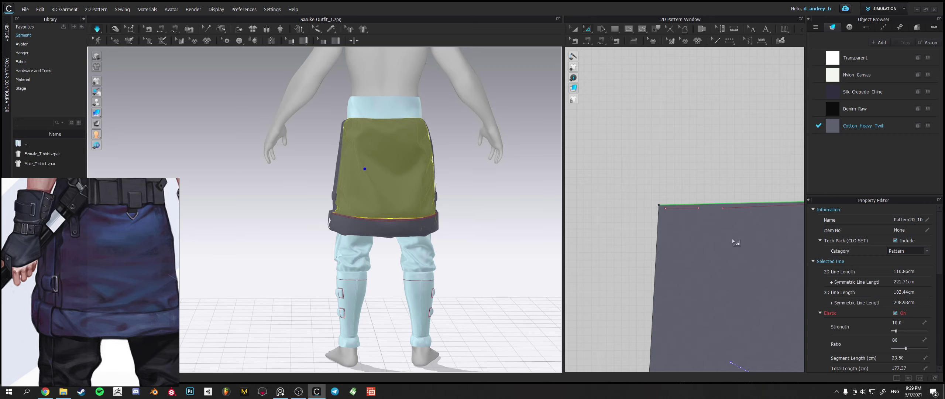
{"action": "left_click", "coordinate": [413, 225]}
{"action": "left_click", "coordinate": [408, 208]}
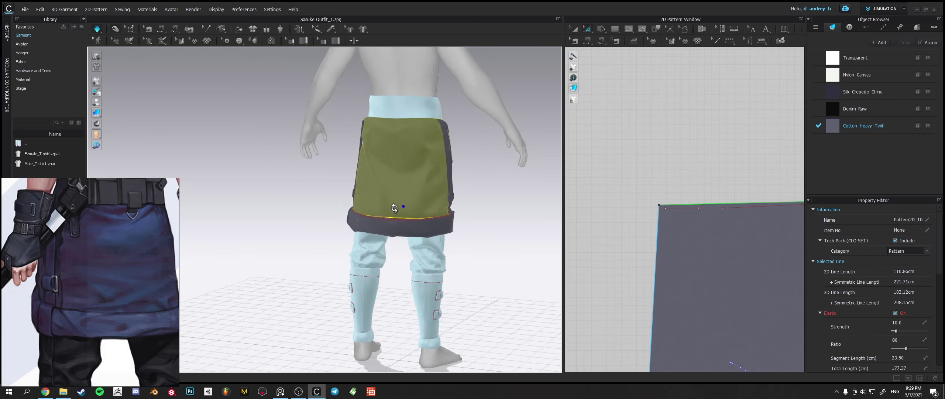
{"action": "right_click_drag", "start_coordinate": [408, 209], "coordinate": [443, 209]}
{"action": "left_click", "coordinate": [469, 190]}
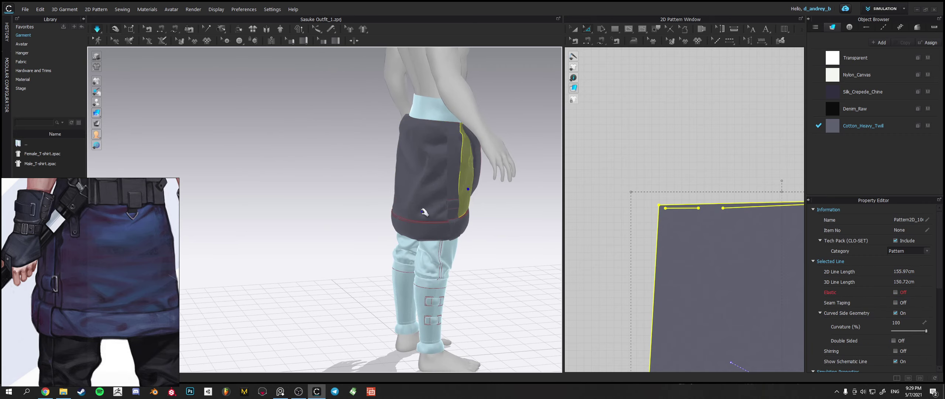
Set the pressure of the skirt's back panel to 1 and check its volume from the side.
{"action": "left_click", "coordinate": [413, 215]}
{"action": "right_click_drag", "start_coordinate": [441, 213], "coordinate": [547, 209]}
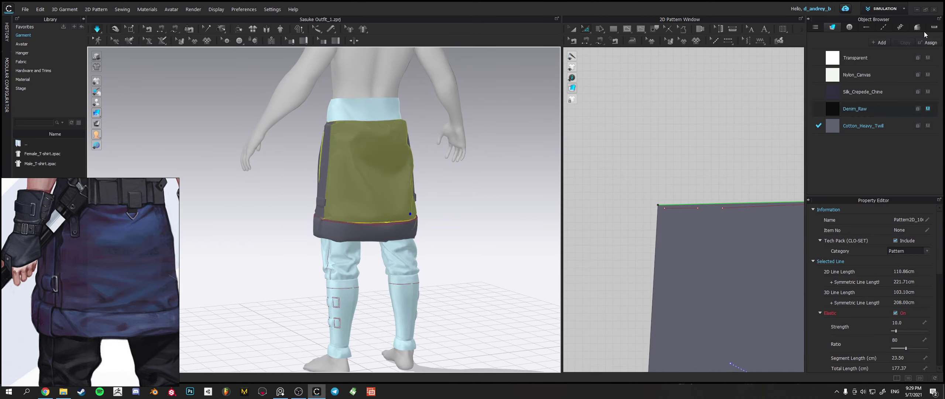
{"action": "left_click", "coordinate": [927, 10]}
{"action": "left_click", "coordinate": [925, 17]}
{"action": "left_click_drag", "start_coordinate": [941, 221], "coordinate": [941, 299]}
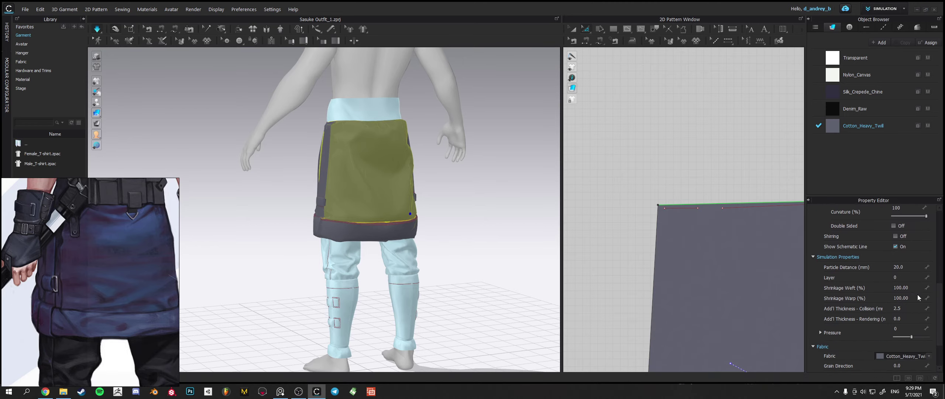
{"action": "left_click", "coordinate": [904, 327]}
{"action": "type", "text": "1"}
{"action": "key", "text": "Return"}
{"action": "right_click_drag", "start_coordinate": [492, 242], "coordinate": [375, 217]}
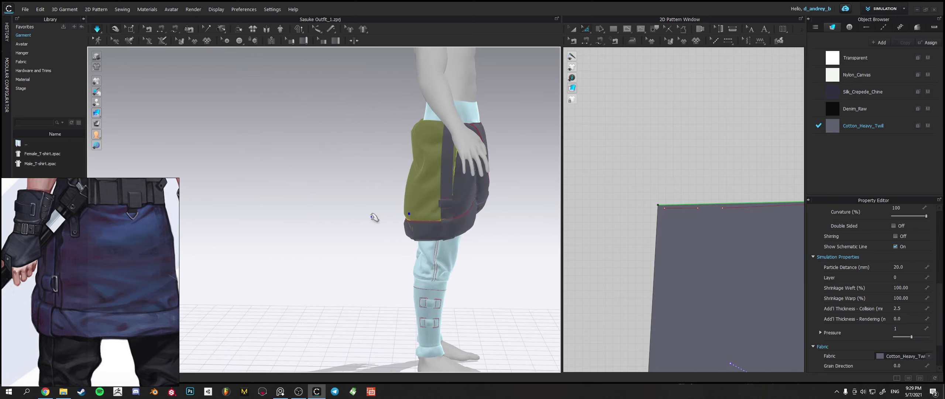
Pull the skirt's back panel to smooth its drape and set its pressure to 2.
{"action": "left_click", "coordinate": [343, 206]}
{"action": "right_click_drag", "start_coordinate": [337, 207], "coordinate": [497, 206]}
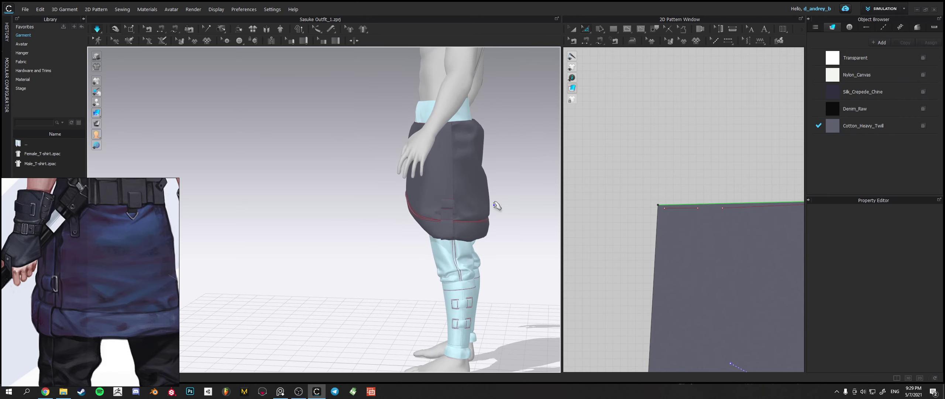
{"action": "left_click_drag", "start_coordinate": [482, 188], "coordinate": [471, 197]}
{"action": "right_click_drag", "start_coordinate": [532, 195], "coordinate": [454, 193]}
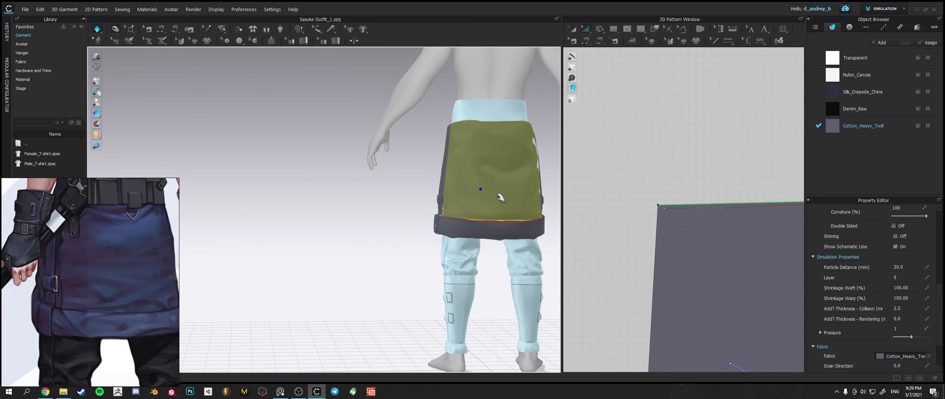
{"action": "left_click", "coordinate": [509, 152]}
{"action": "left_click", "coordinate": [903, 327]}
{"action": "type", "text": "2"}
{"action": "key", "text": "Return"}
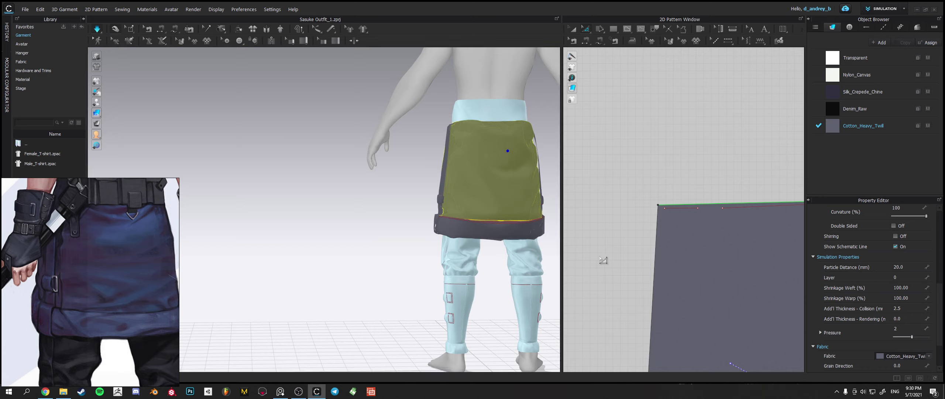
Re-enter the back panel's pressure, deselect the panel and compare the skirt's shape with the reference from back to front.
{"action": "right_click_drag", "start_coordinate": [528, 251], "coordinate": [446, 243]}
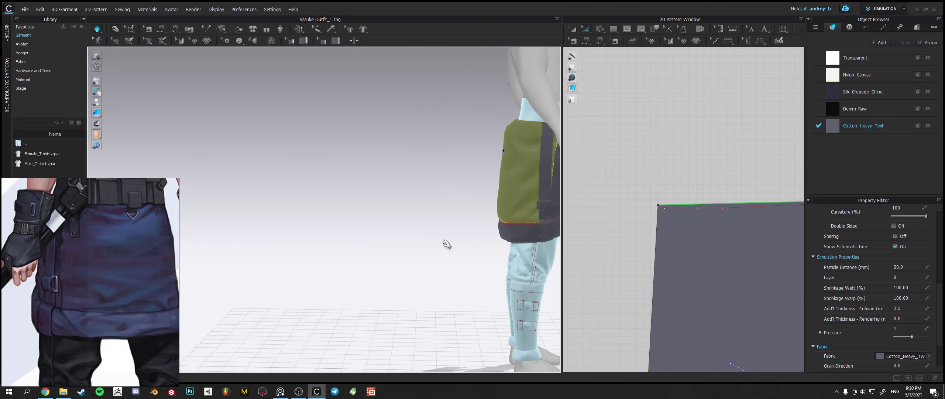
{"action": "double_click", "coordinate": [909, 329]}
{"action": "key", "text": "Return"}
{"action": "left_click", "coordinate": [437, 212]}
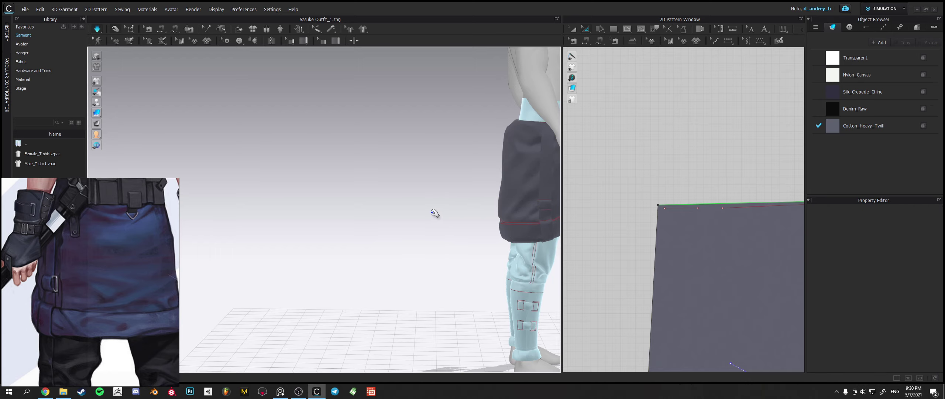
{"action": "right_click_drag", "start_coordinate": [436, 213], "coordinate": [526, 215]}
{"action": "middle_click_drag", "start_coordinate": [517, 214], "coordinate": [383, 204]}
{"action": "mouse_move", "coordinate": [449, 218]}
{"action": "right_mouse_down"}
{"action": "mouse_move", "coordinate": [482, 209]}
{"action": "mouse_move", "coordinate": [432, 219]}
{"action": "right_mouse_up"}
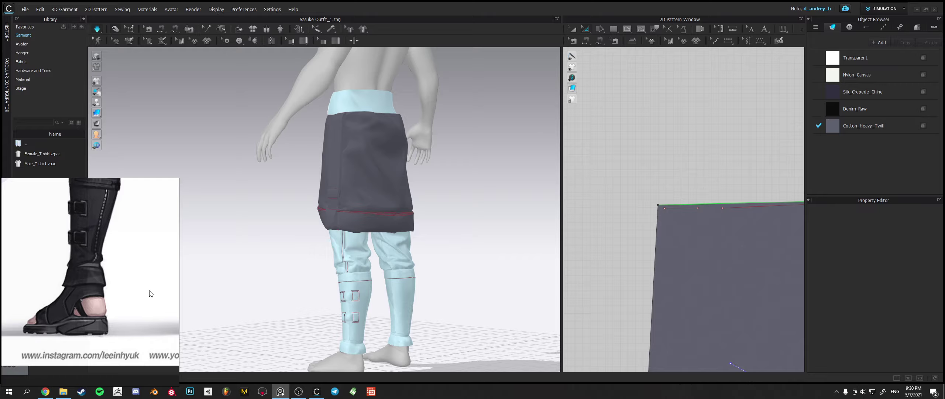
{"action": "right_click_drag", "start_coordinate": [239, 300], "coordinate": [457, 286]}
{"action": "middle_click_drag", "start_coordinate": [441, 200], "coordinate": [458, 324]}
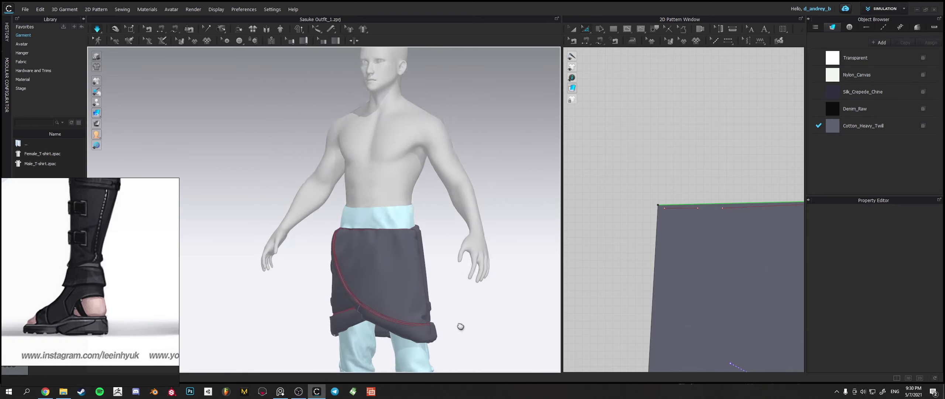
Save the project and frame the back view of the outfit in the reference image.
{"action": "mouse_move", "coordinate": [423, 236]}
{"action": "right_mouse_down"}
{"action": "mouse_move", "coordinate": [452, 235]}
{"action": "mouse_move", "coordinate": [427, 234]}
{"action": "right_mouse_up"}
{"action": "key", "text": "ctrl+s"}
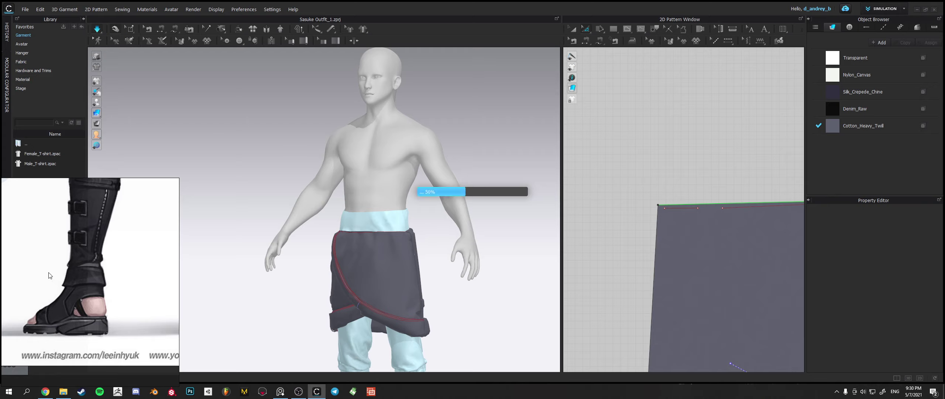
{"action": "scroll", "coordinate": [57, 268], "scroll_direction": "up", "scroll_amount": 2}
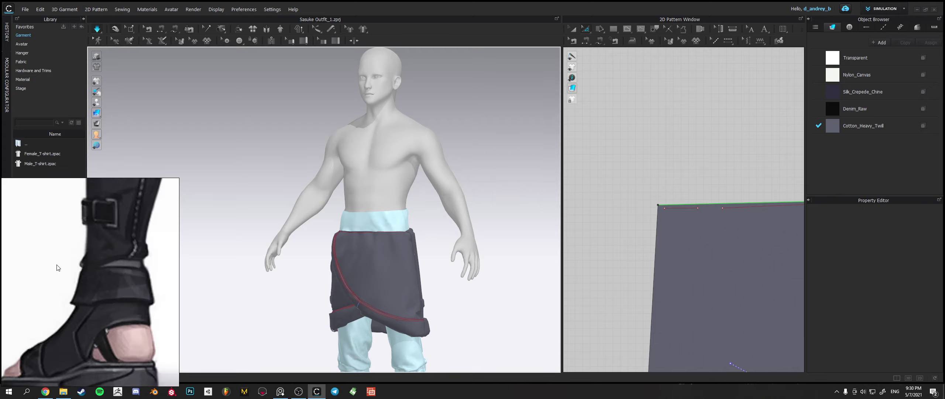
{"action": "scroll", "coordinate": [101, 250], "scroll_direction": "down", "scroll_amount": 8}
{"action": "middle_click_drag", "start_coordinate": [121, 236], "coordinate": [94, 276]}
{"action": "scroll", "coordinate": [105, 260], "scroll_direction": "up", "scroll_amount": 3}
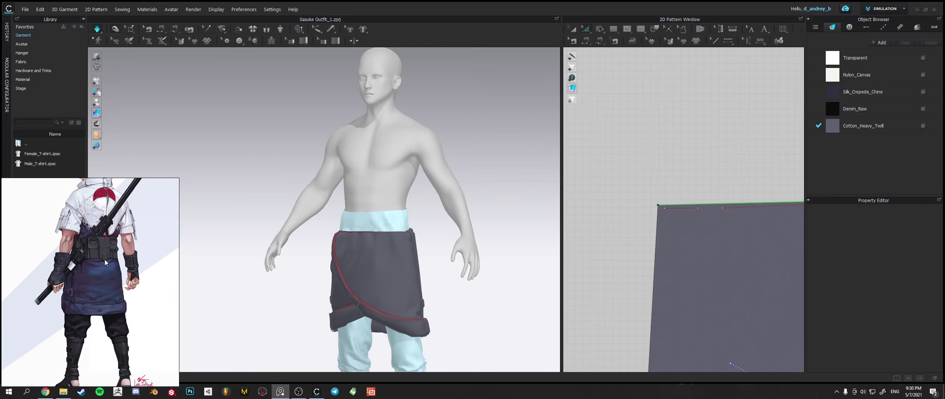
{"action": "scroll", "coordinate": [103, 256], "scroll_direction": "up", "scroll_amount": 2}
{"action": "left_click_drag", "start_coordinate": [102, 257], "coordinate": [112, 288]}
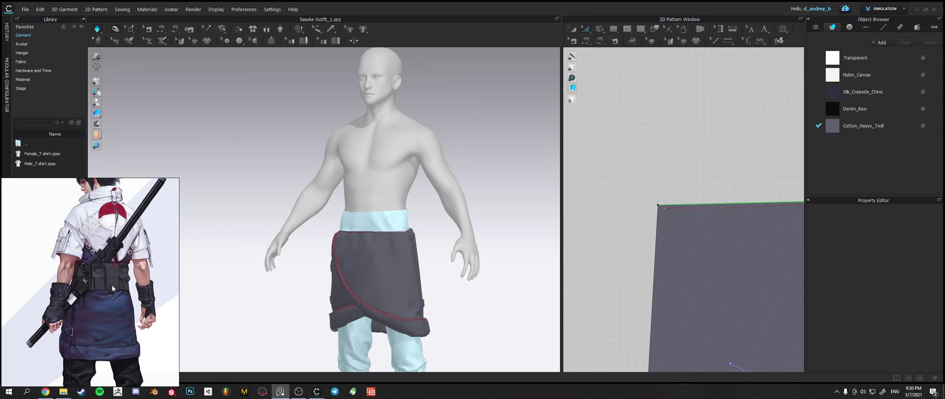
Examine the skirt's drape and length from the back and the side.
{"action": "left_click", "coordinate": [296, 275]}
{"action": "key", "text": "8"}
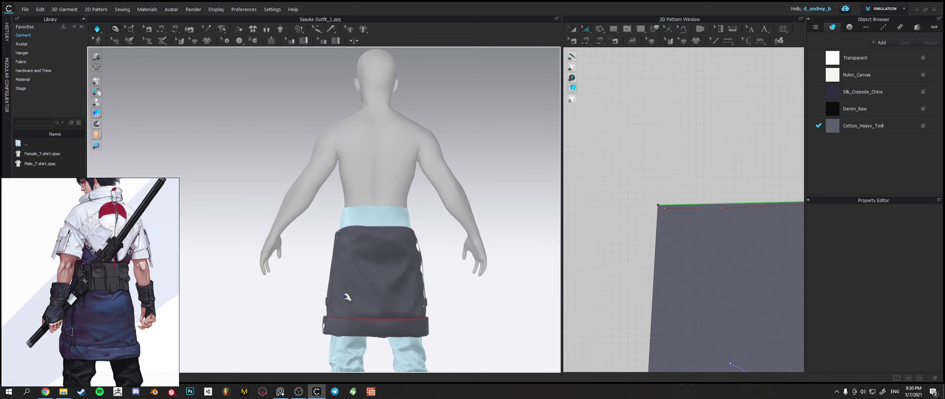
{"action": "middle_click_drag", "start_coordinate": [346, 297], "coordinate": [342, 235]}
{"action": "right_click_drag", "start_coordinate": [342, 235], "coordinate": [384, 257]}
{"action": "middle_click_drag", "start_coordinate": [359, 278], "coordinate": [355, 253]}
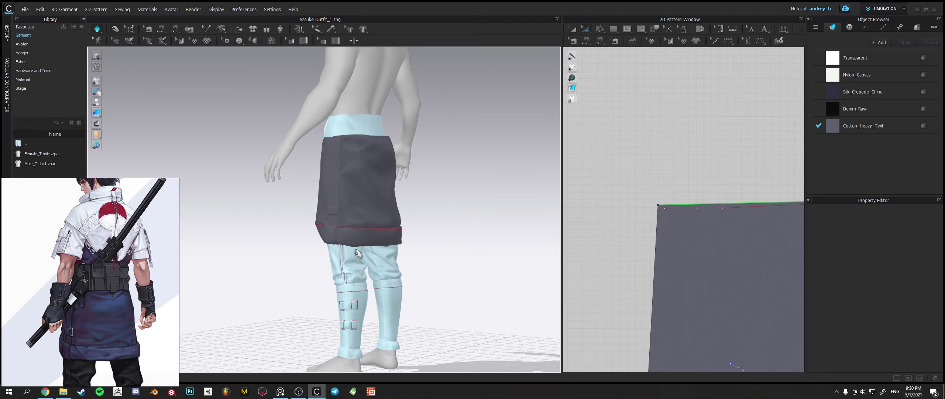
{"action": "right_click_drag", "start_coordinate": [350, 264], "coordinate": [302, 267]}
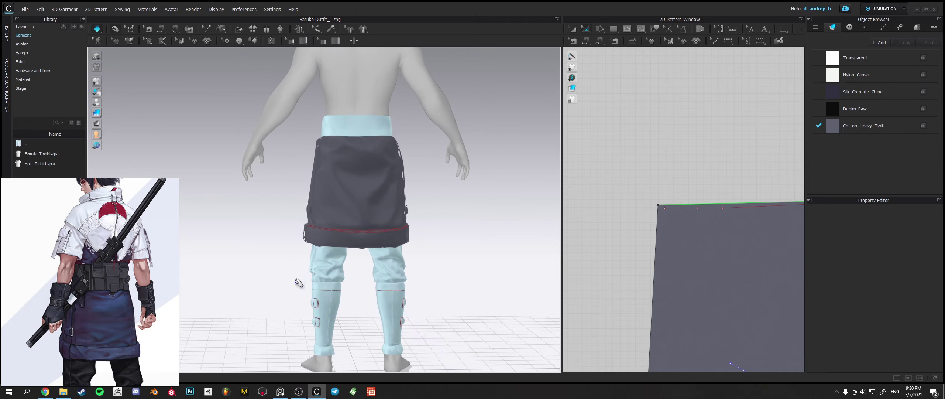
Study the reference's waist and upper back and compare them with the model's waist from behind.
{"action": "scroll", "coordinate": [107, 272], "scroll_direction": "down", "scroll_amount": 1}
{"action": "scroll", "coordinate": [119, 279], "scroll_direction": "up", "scroll_amount": 3}
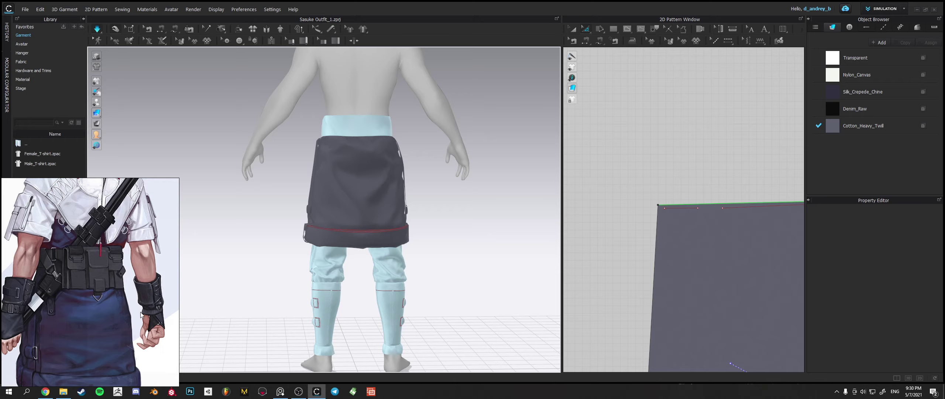
{"action": "scroll", "coordinate": [141, 314], "scroll_direction": "down", "scroll_amount": 1}
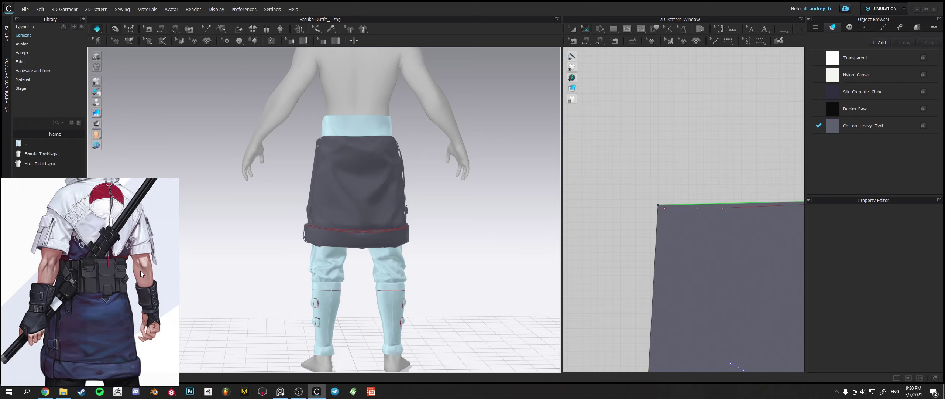
{"action": "scroll", "coordinate": [150, 258], "scroll_direction": "up", "scroll_amount": 1}
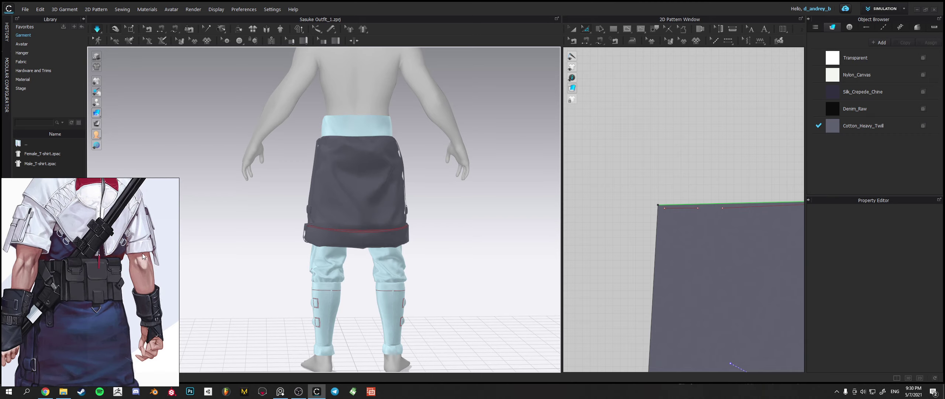
{"action": "middle_click_drag", "start_coordinate": [142, 256], "coordinate": [174, 287]}
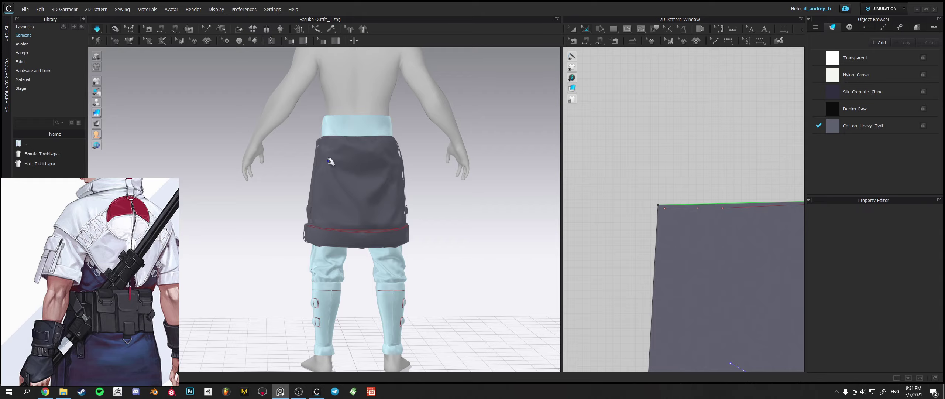
{"action": "right_click_drag", "start_coordinate": [330, 161], "coordinate": [356, 147]}
{"action": "middle_click_drag", "start_coordinate": [356, 141], "coordinate": [344, 176]}
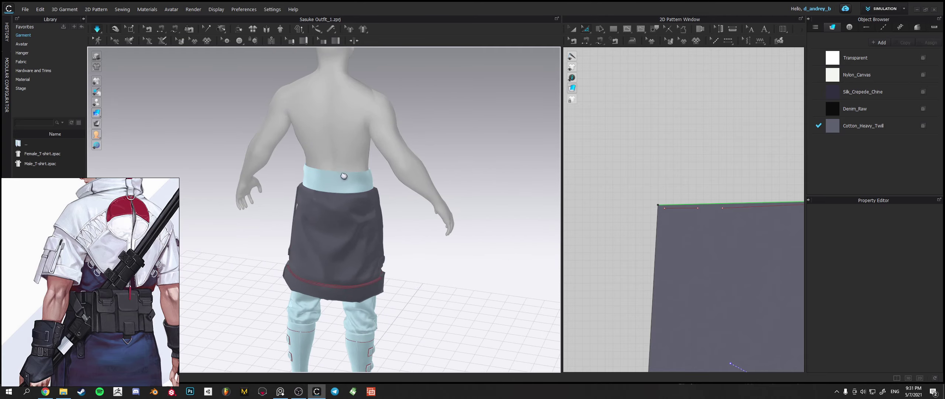
{"action": "scroll", "coordinate": [344, 176], "scroll_direction": "up", "scroll_amount": 2}
{"action": "right_click_drag", "start_coordinate": [327, 220], "coordinate": [369, 195]}
Duplicate the front and back waistband patterns and place the copies just above the originals in the 2D layout.
{"action": "scroll", "coordinate": [671, 196], "scroll_direction": "down", "scroll_amount": 3}
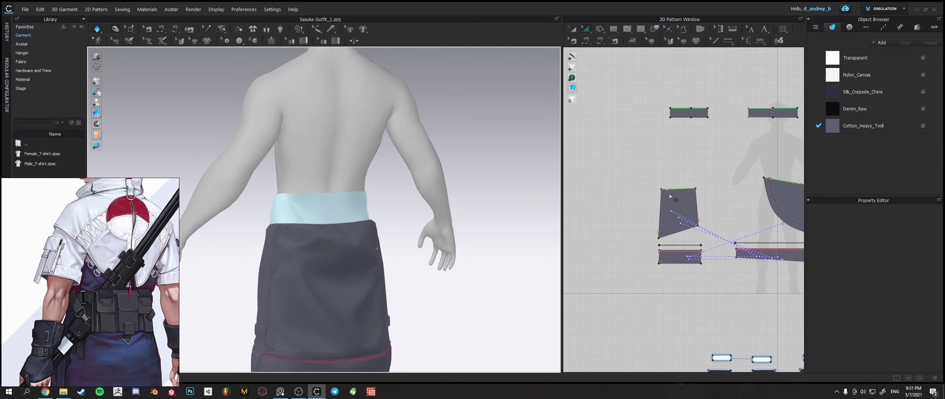
{"action": "middle_click_drag", "start_coordinate": [690, 163], "coordinate": [643, 196]}
{"action": "right_click_drag", "start_coordinate": [634, 136], "coordinate": [603, 137]}
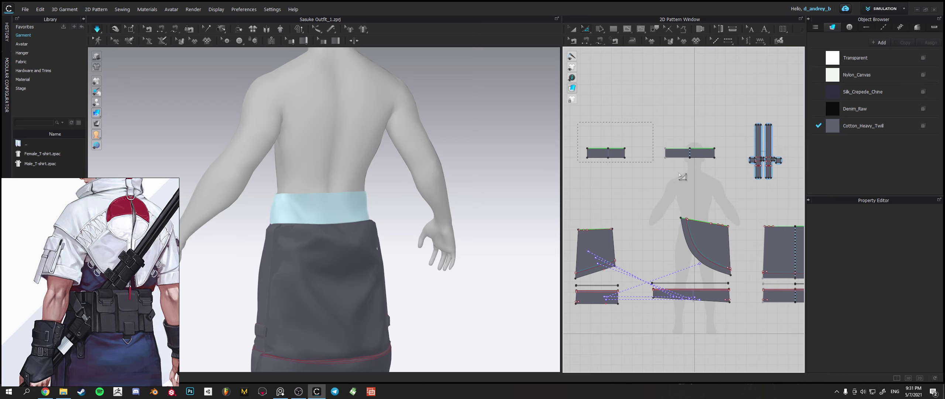
{"action": "left_click_drag", "start_coordinate": [730, 177], "coordinate": [730, 177]}
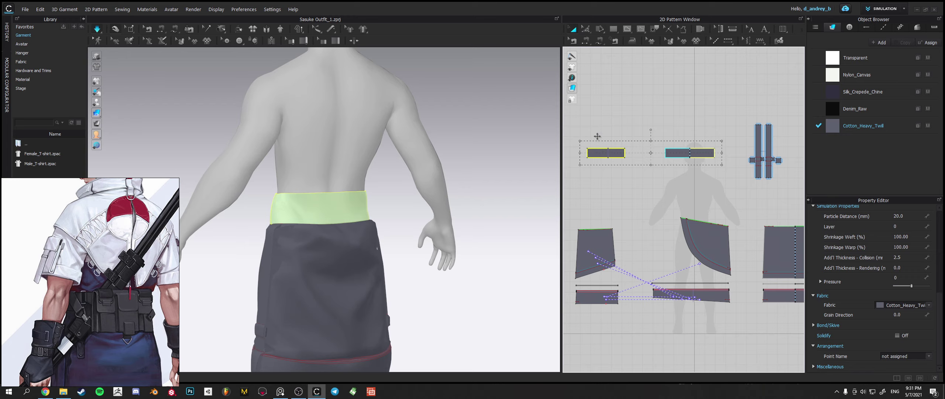
{"action": "key", "text": "ctrl+v"}
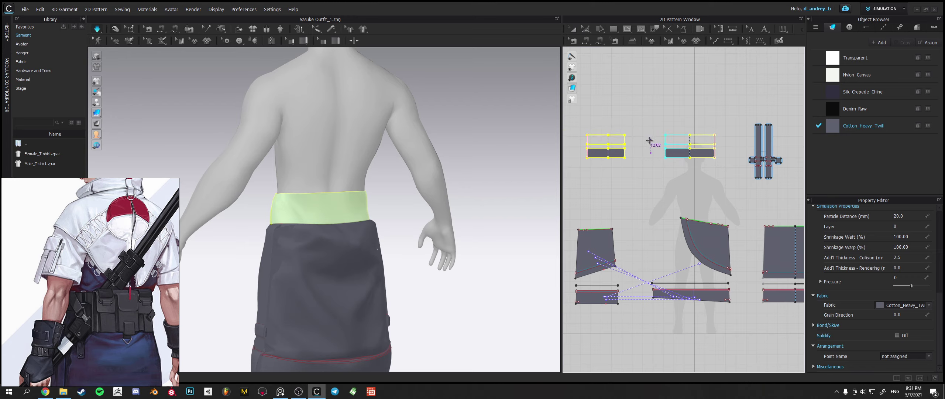
{"action": "left_click", "coordinate": [647, 141]}
Lower the copied waistband pieces to the waist of the avatar in 3D and deselect them.
{"action": "left_click", "coordinate": [366, 177]}
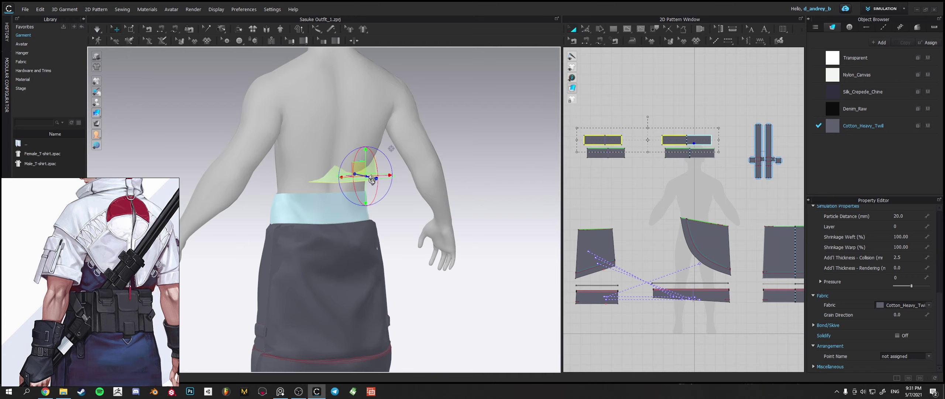
{"action": "left_click_drag", "start_coordinate": [366, 153], "coordinate": [366, 186]}
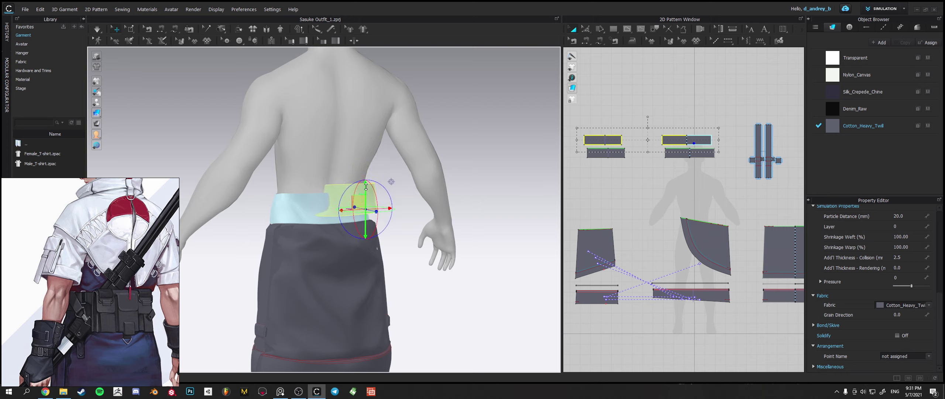
{"action": "right_click_drag", "start_coordinate": [366, 186], "coordinate": [473, 238]}
{"action": "left_click", "coordinate": [306, 219]}
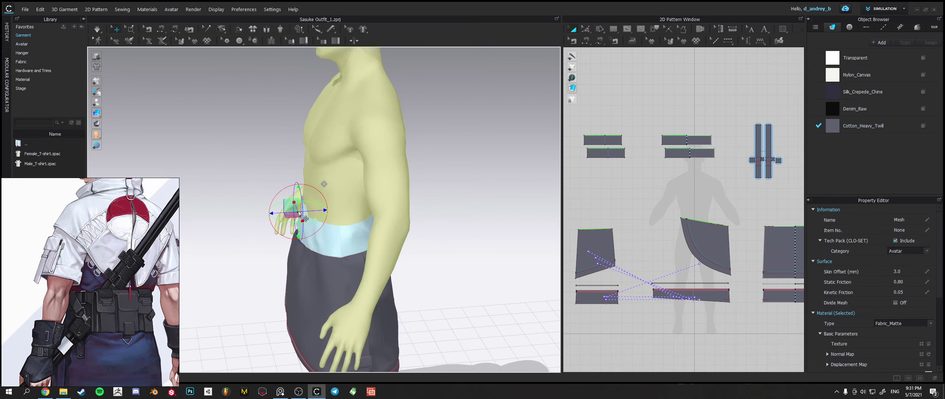
{"action": "left_click", "coordinate": [246, 170]}
{"action": "left_click", "coordinate": [298, 211]}
{"action": "left_click", "coordinate": [255, 157]}
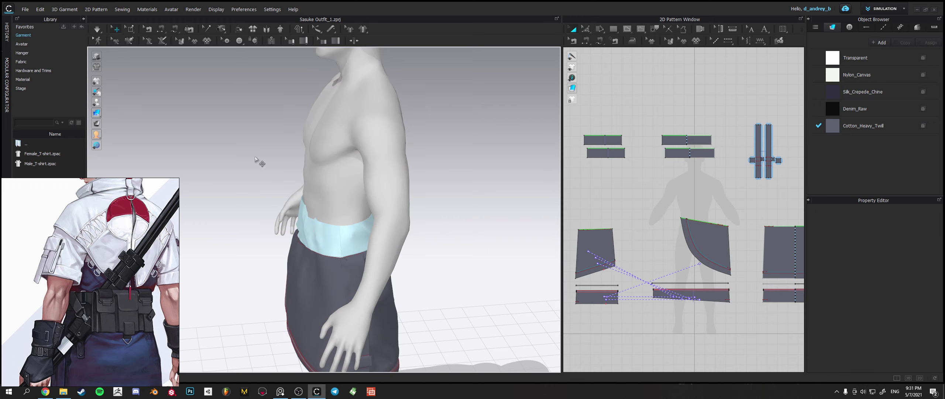
Move the copied front waistband piece forward, clear of the avatar's body.
{"action": "right_click_drag", "start_coordinate": [255, 159], "coordinate": [301, 220]}
{"action": "left_click", "coordinate": [300, 217]}
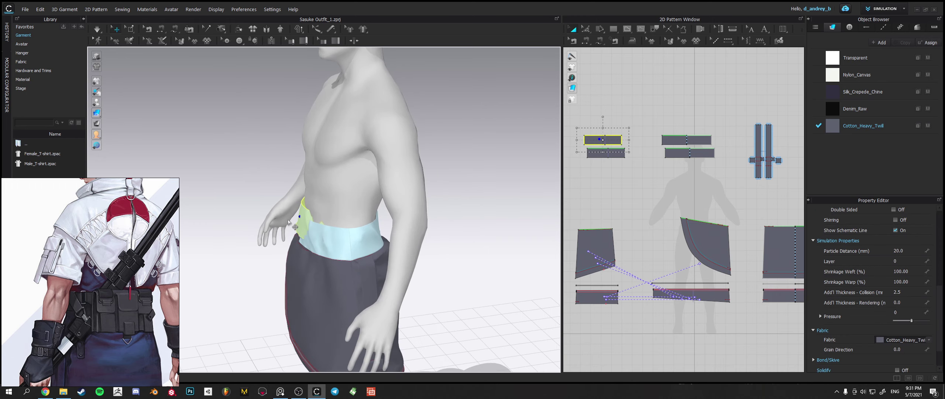
{"action": "left_click", "coordinate": [301, 218]}
{"action": "left_click_drag", "start_coordinate": [280, 221], "coordinate": [236, 225]}
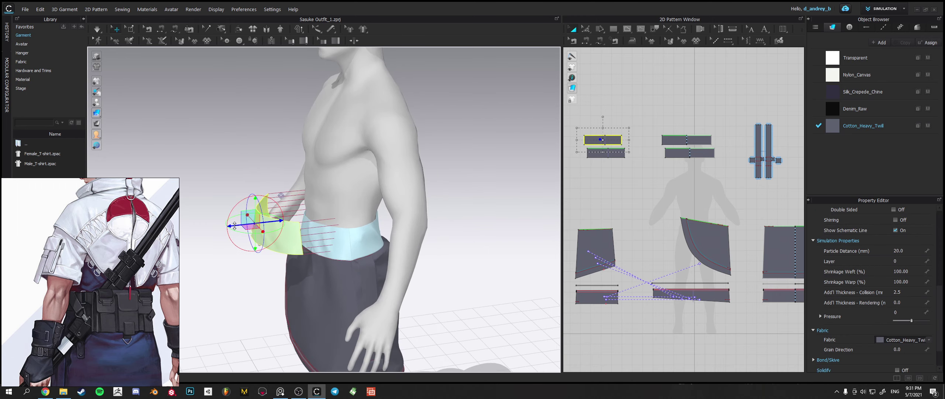
Move the copied back waistband piece backward off the body and shift it sideways behind the waist.
{"action": "right_click_drag", "start_coordinate": [387, 217], "coordinate": [310, 220]}
{"action": "left_click", "coordinate": [360, 233]}
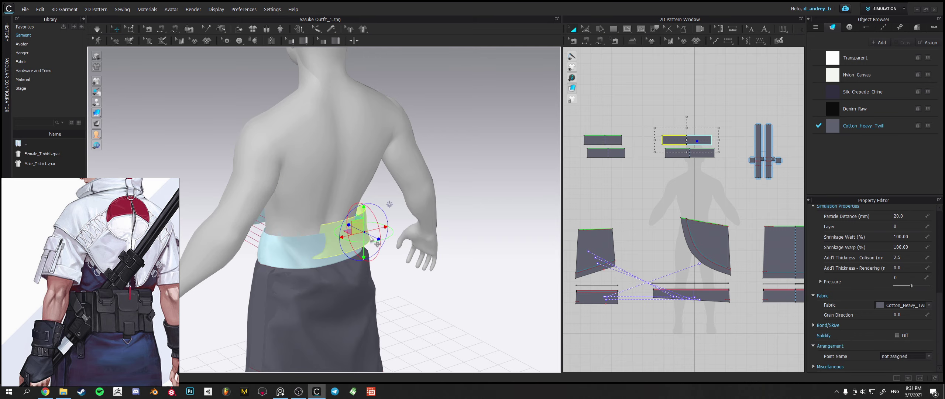
{"action": "left_click_drag", "start_coordinate": [377, 244], "coordinate": [411, 259]}
{"action": "right_click_drag", "start_coordinate": [364, 254], "coordinate": [335, 264]}
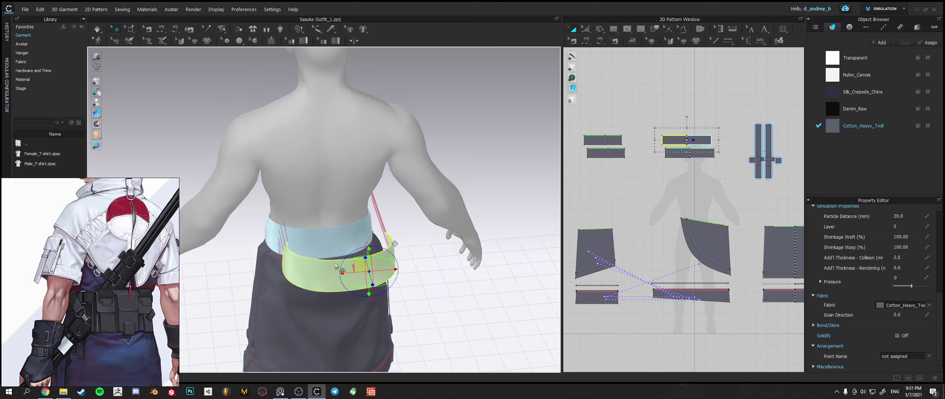
{"action": "left_click_drag", "start_coordinate": [347, 271], "coordinate": [330, 273]}
Move the copied back and front waistband patterns higher above the originals in the 2D layout.
{"action": "right_click_drag", "start_coordinate": [326, 253], "coordinate": [462, 224]}
{"action": "scroll", "coordinate": [369, 237], "scroll_direction": "down", "scroll_amount": 2}
{"action": "middle_click_drag", "start_coordinate": [370, 237], "coordinate": [335, 175]}
{"action": "left_click", "coordinate": [300, 229]}
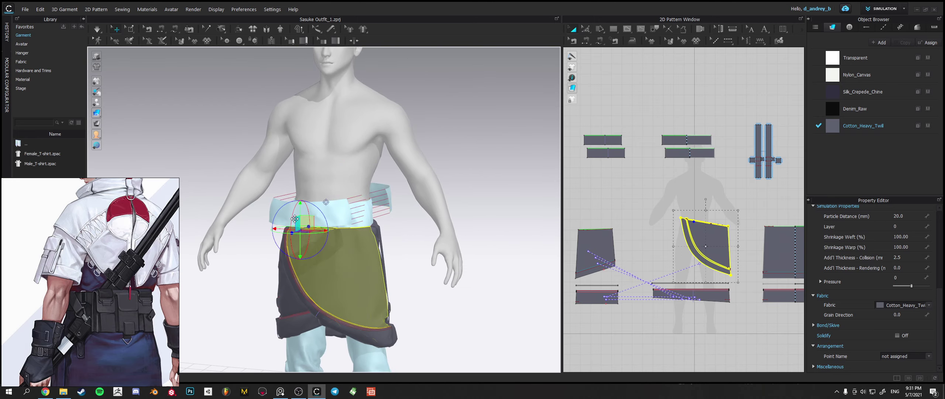
{"action": "left_click", "coordinate": [280, 216]}
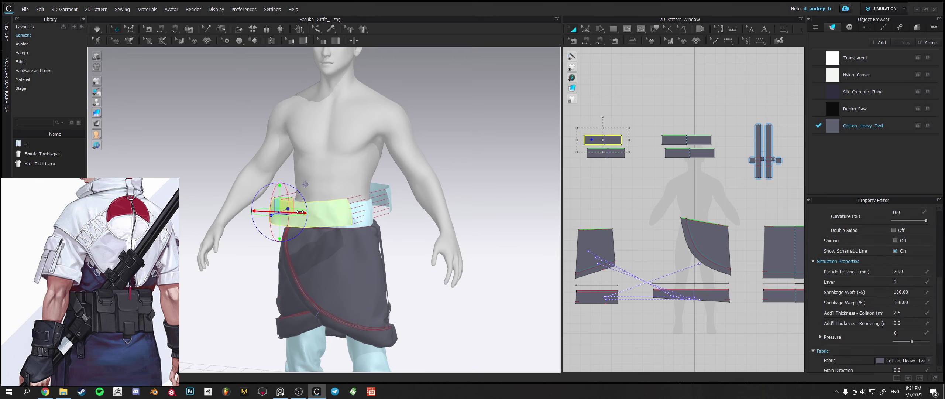
{"action": "left_click", "coordinate": [672, 139]}
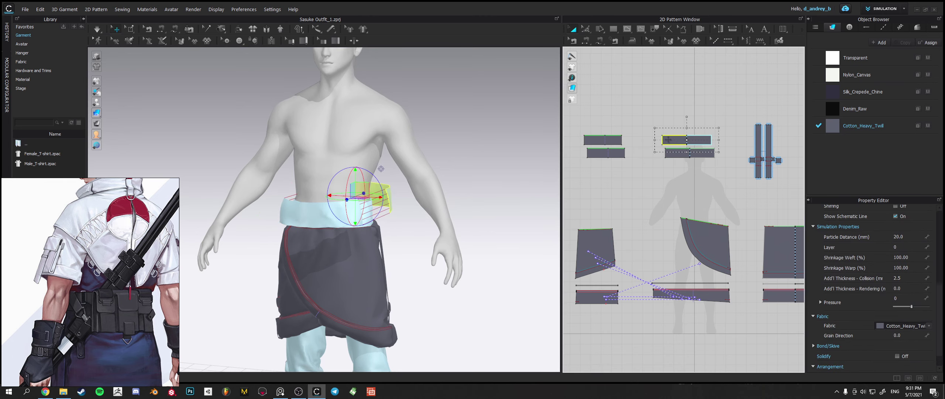
{"action": "left_click_drag", "start_coordinate": [668, 139], "coordinate": [667, 113]}
{"action": "left_click_drag", "start_coordinate": [614, 142], "coordinate": [619, 114]}
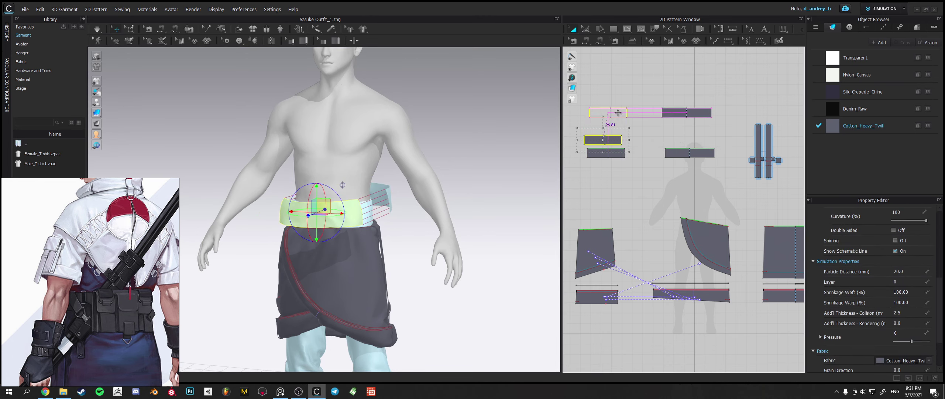
Select both copied waistband patterns and stretch them upward to about twice their height.
{"action": "left_click", "coordinate": [650, 135]}
{"action": "left_click_drag", "start_coordinate": [680, 133], "coordinate": [715, 131]}
{"action": "left_click_drag", "start_coordinate": [650, 101], "coordinate": [650, 87]}
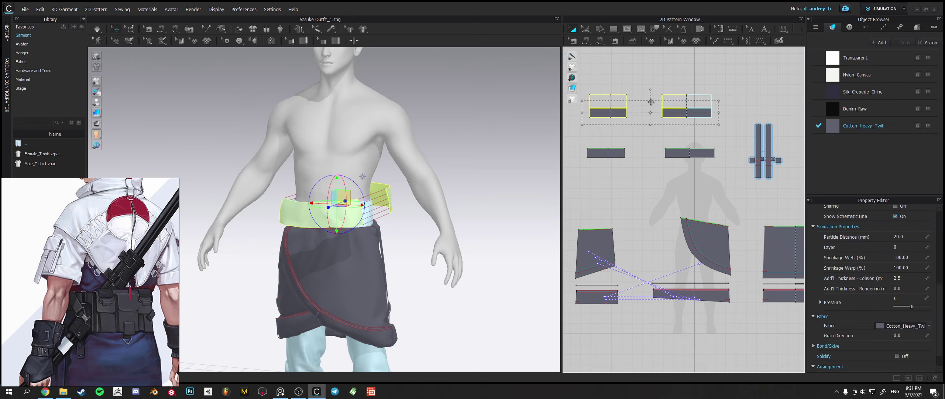
{"action": "mouse_move", "coordinate": [487, 209]}
{"action": "right_mouse_down"}
{"action": "mouse_move", "coordinate": [450, 196]}
{"action": "mouse_move", "coordinate": [437, 202]}
{"action": "mouse_move", "coordinate": [486, 206]}
{"action": "right_mouse_up"}
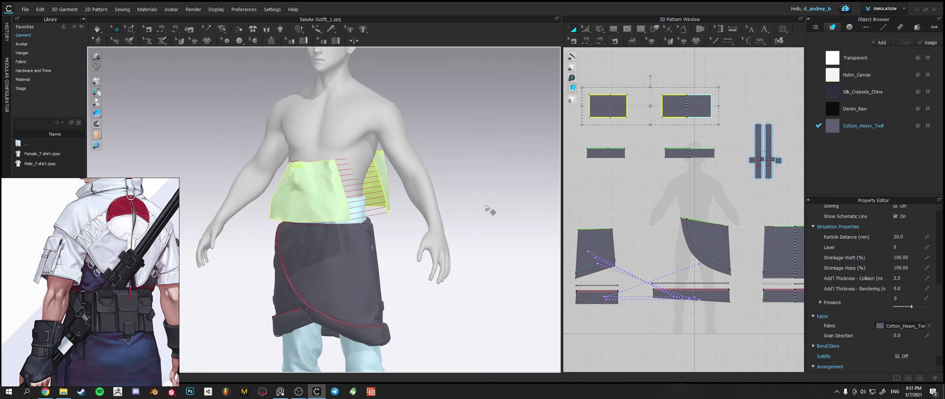
Sew both halves of the enlarged front copy's lower edge to the lower edge of the original front waistband.
{"action": "left_click", "coordinate": [585, 40]}
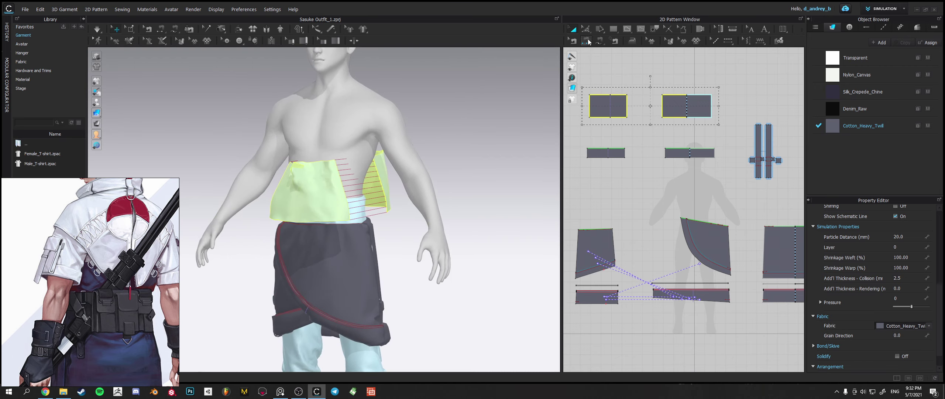
{"action": "left_click", "coordinate": [609, 121]}
{"action": "left_click", "coordinate": [610, 163]}
{"action": "left_click", "coordinate": [627, 117]}
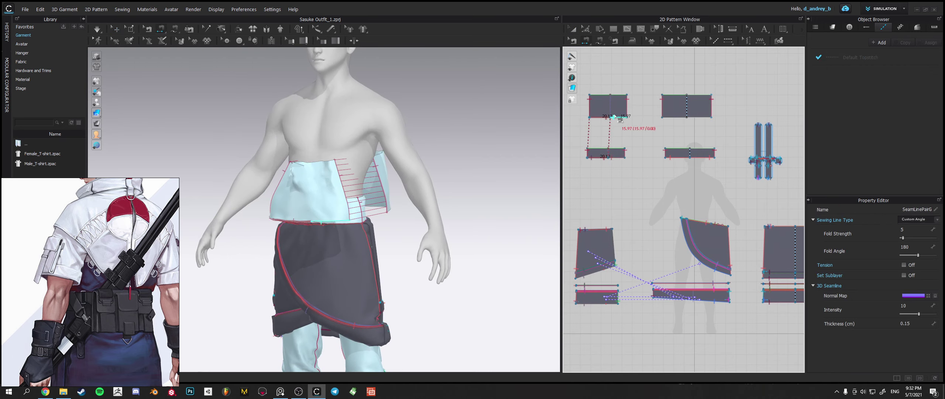
{"action": "left_click", "coordinate": [613, 118]}
{"action": "left_click", "coordinate": [624, 158]}
{"action": "left_click", "coordinate": [610, 158]}
Sew the enlarged back copy's lower edge to the original back waistband's lower edge half by half, and start the simulation.
{"action": "left_click", "coordinate": [663, 118]}
{"action": "left_click", "coordinate": [687, 118]}
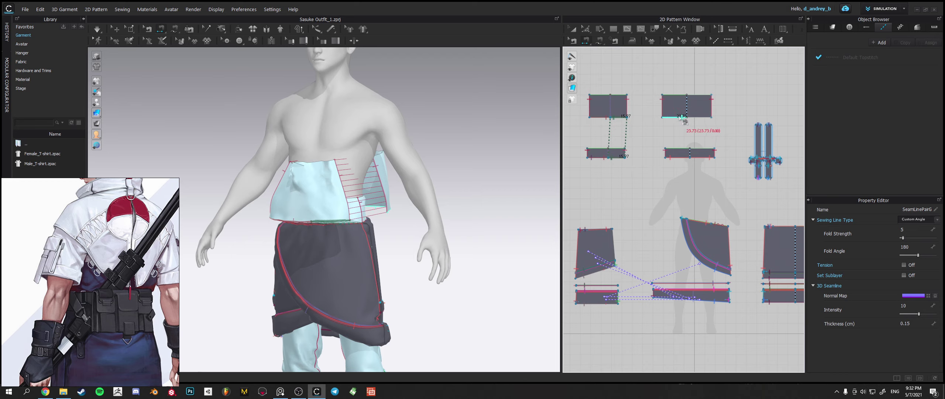
{"action": "left_click", "coordinate": [665, 157]}
{"action": "left_click", "coordinate": [690, 158]}
{"action": "left_click", "coordinate": [686, 118]}
{"action": "left_click", "coordinate": [712, 118]}
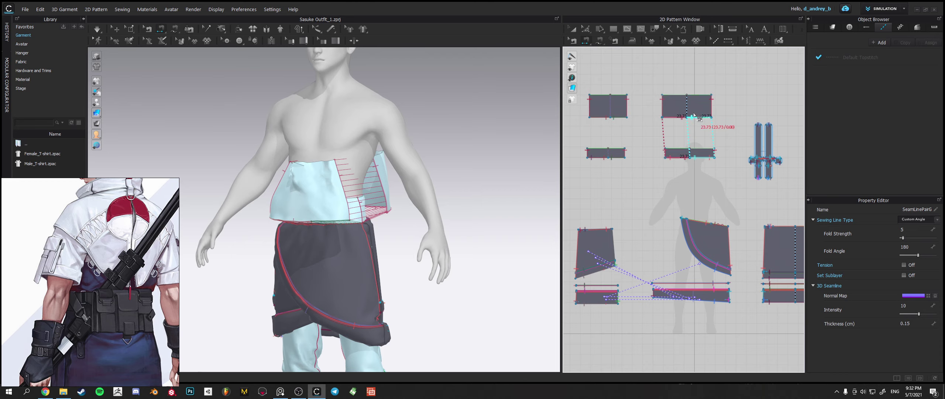
{"action": "right_click_drag", "start_coordinate": [466, 207], "coordinate": [430, 210]}
{"action": "key", "text": "space"}
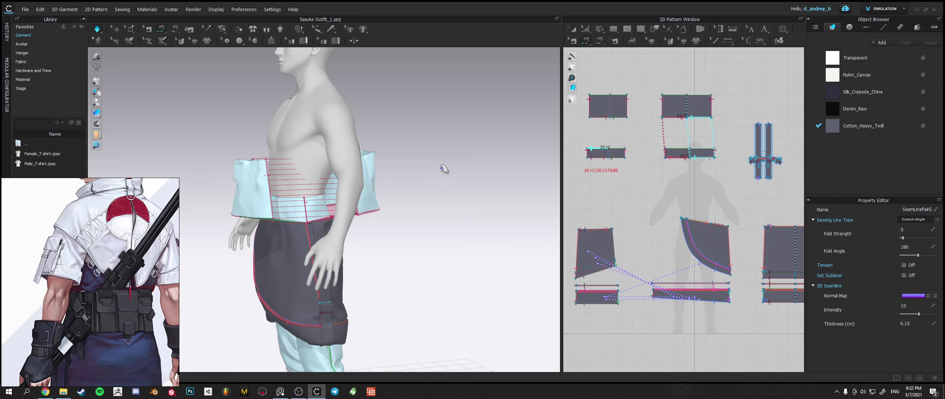
{"action": "key", "text": "space"}
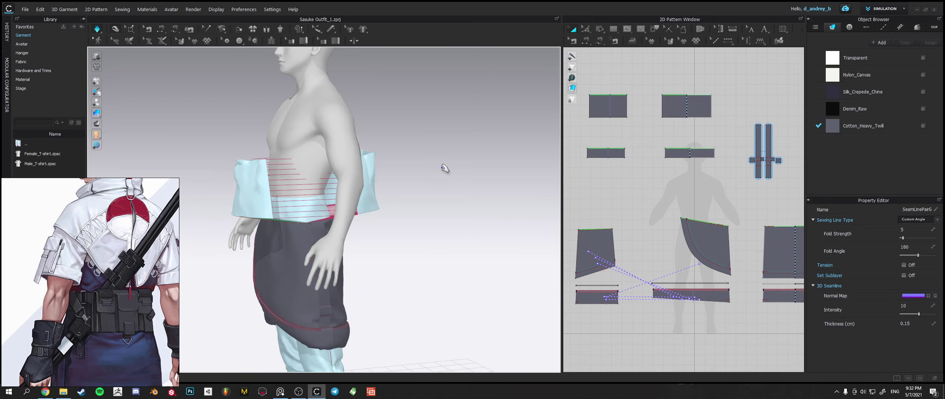
{"action": "right_click_drag", "start_coordinate": [446, 168], "coordinate": [452, 169]}
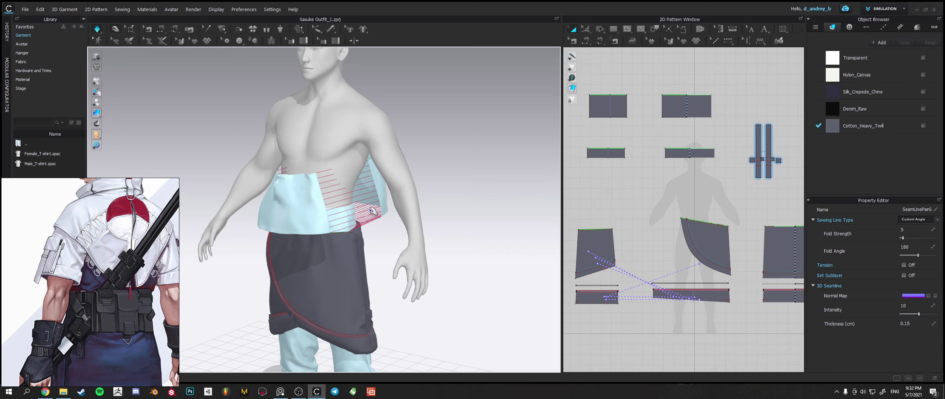
{"action": "left_click", "coordinate": [378, 211]}
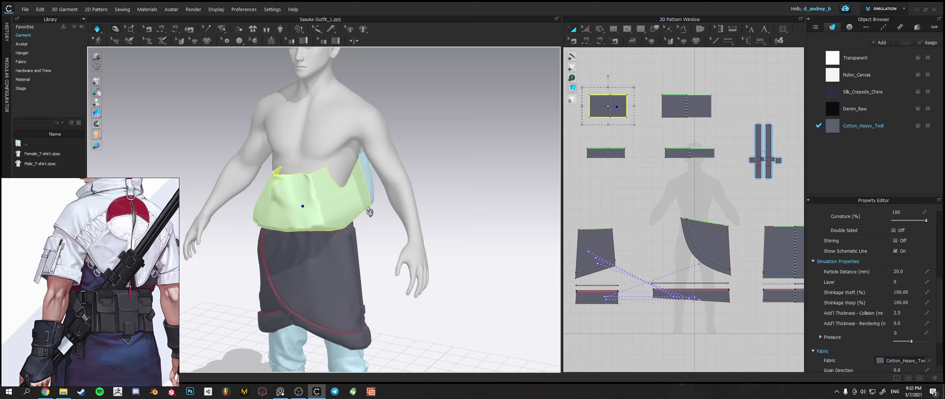
{"action": "right_click_drag", "start_coordinate": [370, 211], "coordinate": [430, 205]}
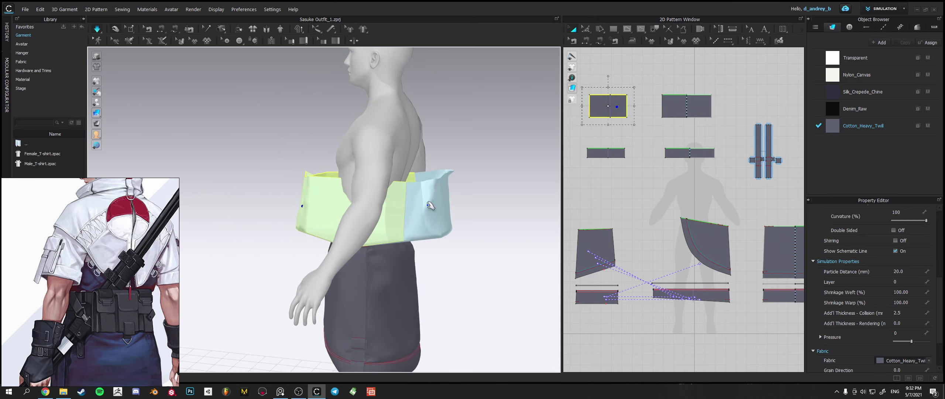
{"action": "left_click", "coordinate": [430, 206]}
{"action": "key", "text": "ctrl+z"}
{"action": "key", "text": "ctrl+z"}
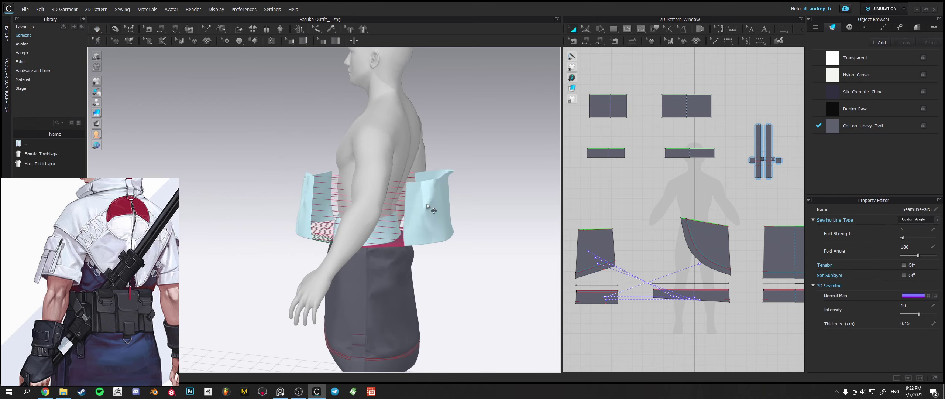
Unfreeze both enlarged torso pieces together and simulate them so the seams close around the avatar's waist.
{"action": "left_click", "coordinate": [428, 207]}
{"action": "left_click", "coordinate": [320, 204], "text": "shift"}
{"action": "right_click", "coordinate": [317, 202]}
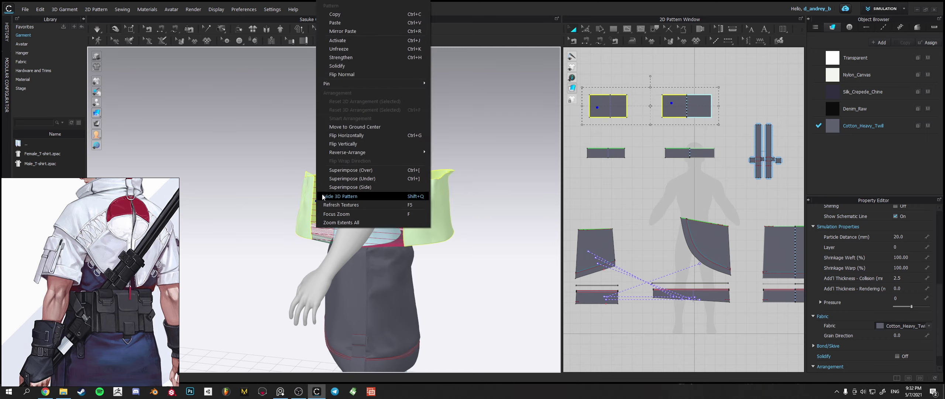
{"action": "left_click", "coordinate": [336, 47]}
{"action": "right_click_drag", "start_coordinate": [304, 105], "coordinate": [420, 127]}
{"action": "left_click", "coordinate": [440, 127]}
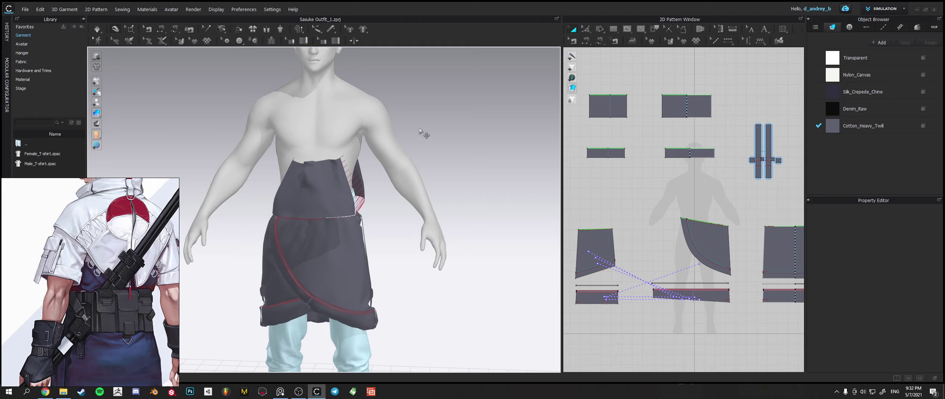
{"action": "key", "text": "space"}
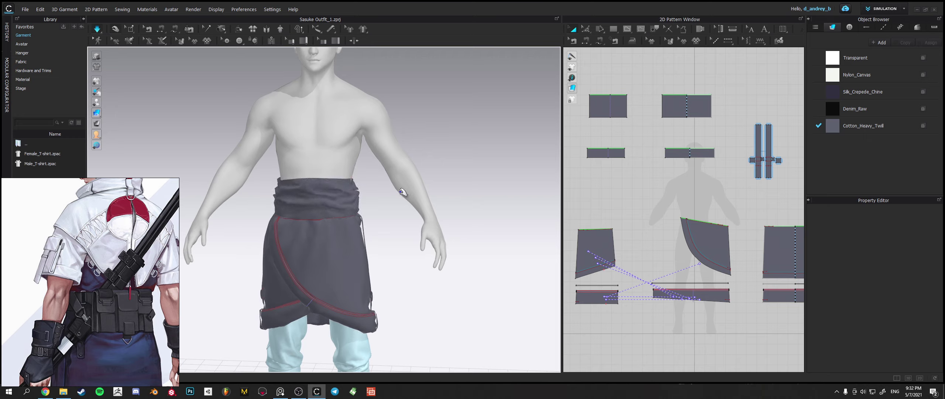
Pull the bunched upper corners of the enlarged back piece upward along the avatar's sides.
{"action": "mouse_move", "coordinate": [388, 194]}
{"action": "right_mouse_down"}
{"action": "mouse_move", "coordinate": [364, 196]}
{"action": "mouse_move", "coordinate": [376, 189]}
{"action": "right_mouse_up"}
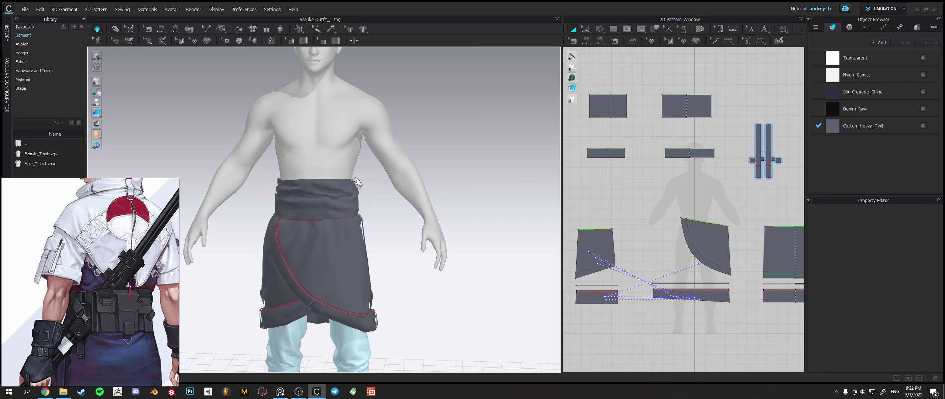
{"action": "left_click", "coordinate": [356, 182]}
{"action": "right_click_drag", "start_coordinate": [355, 183], "coordinate": [192, 190]}
{"action": "right_click_drag", "start_coordinate": [435, 203], "coordinate": [406, 197]}
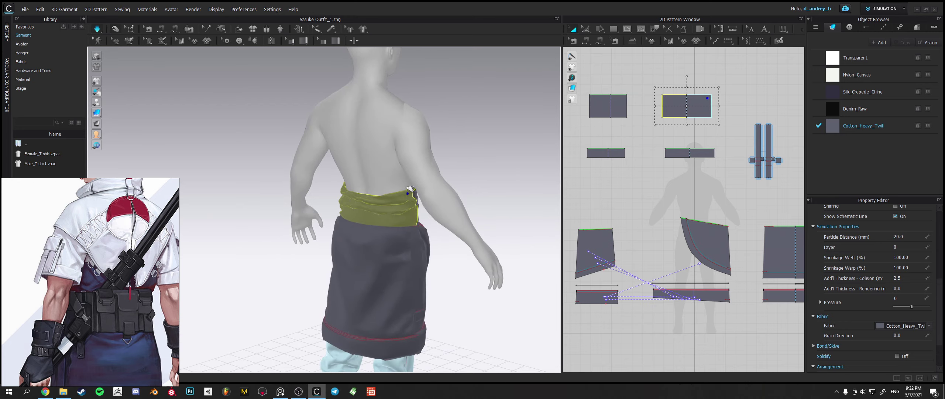
{"action": "left_click_drag", "start_coordinate": [408, 190], "coordinate": [423, 177]}
{"action": "right_click_drag", "start_coordinate": [423, 176], "coordinate": [310, 180]}
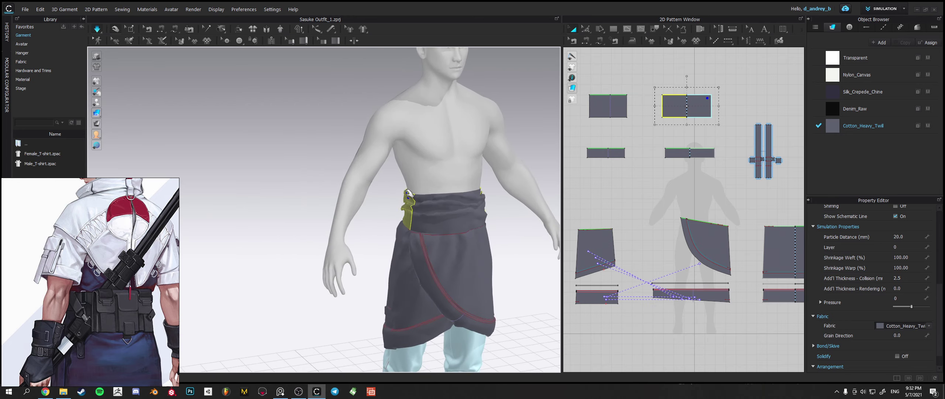
{"action": "left_click_drag", "start_coordinate": [401, 191], "coordinate": [380, 143]}
Select both enlarged torso pieces and turn off their Elastic setting.
{"action": "left_click", "coordinate": [442, 211], "text": "shift"}
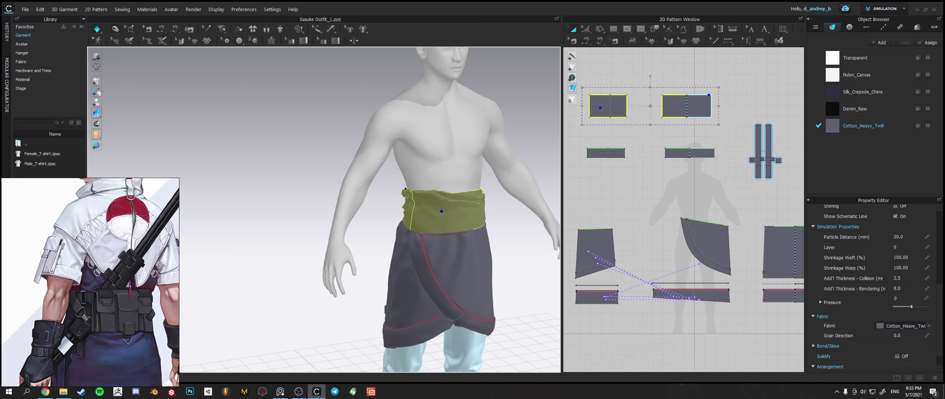
{"action": "left_click_drag", "start_coordinate": [939, 305], "coordinate": [939, 264]}
{"action": "left_click", "coordinate": [896, 241]}
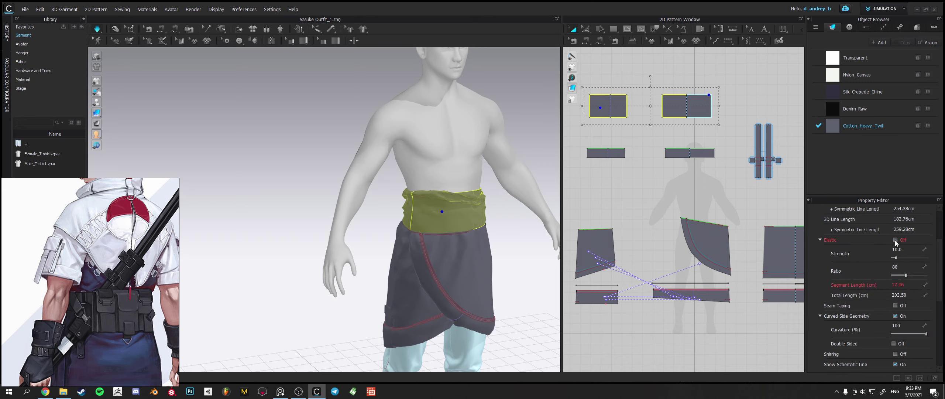
{"action": "left_click", "coordinate": [896, 241]}
{"action": "scroll", "coordinate": [438, 194], "scroll_direction": "up", "scroll_amount": 3}
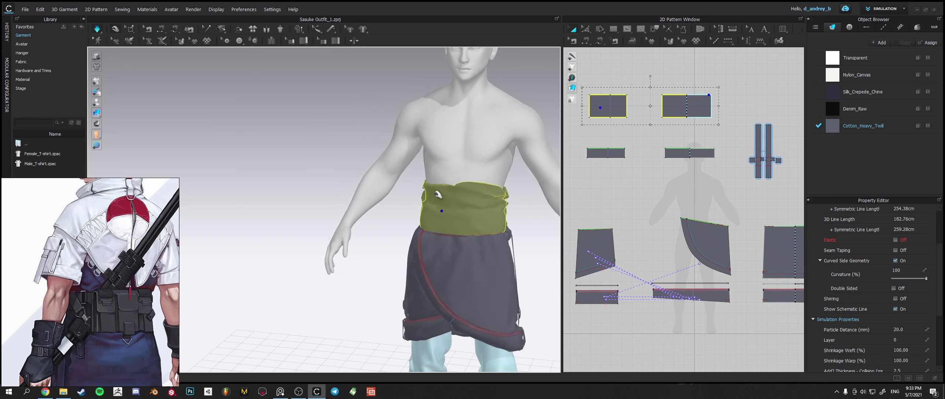
Pull the front torso piece's upper edge upward at both corners to smooth its folds.
{"action": "left_click_drag", "start_coordinate": [406, 187], "coordinate": [397, 178]}
{"action": "left_click_drag", "start_coordinate": [403, 167], "coordinate": [406, 168]}
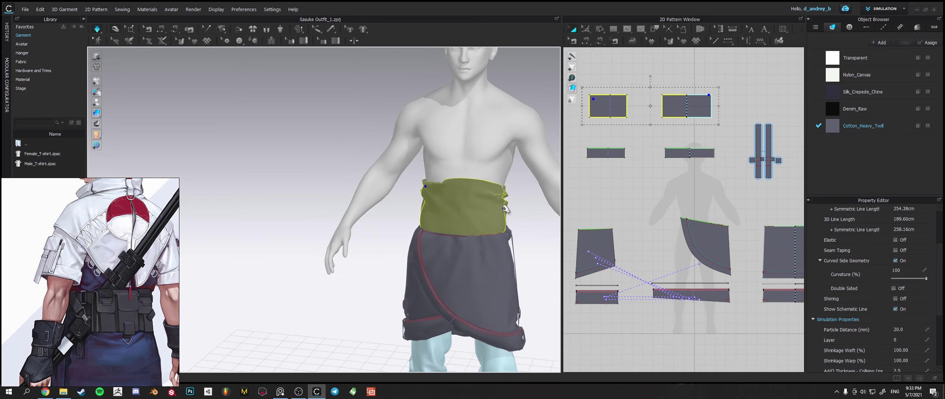
{"action": "right_click_drag", "start_coordinate": [413, 173], "coordinate": [434, 173]}
{"action": "left_click_drag", "start_coordinate": [504, 184], "coordinate": [498, 163]}
{"action": "right_click_drag", "start_coordinate": [498, 214], "coordinate": [421, 190]}
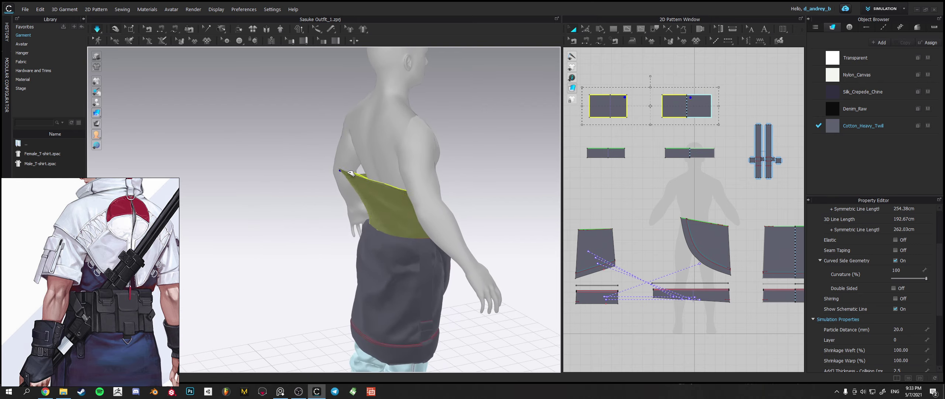
Pull the back torso piece's upper edge upward at several points so it sits evenly across the avatar's back.
{"action": "right_click_drag", "start_coordinate": [384, 211], "coordinate": [352, 194]}
{"action": "mouse_move", "coordinate": [327, 183]}
{"action": "left_mouse_down"}
{"action": "mouse_move", "coordinate": [315, 170]}
{"action": "mouse_move", "coordinate": [325, 178]}
{"action": "left_mouse_up"}
{"action": "right_click_drag", "start_coordinate": [338, 188], "coordinate": [362, 182]}
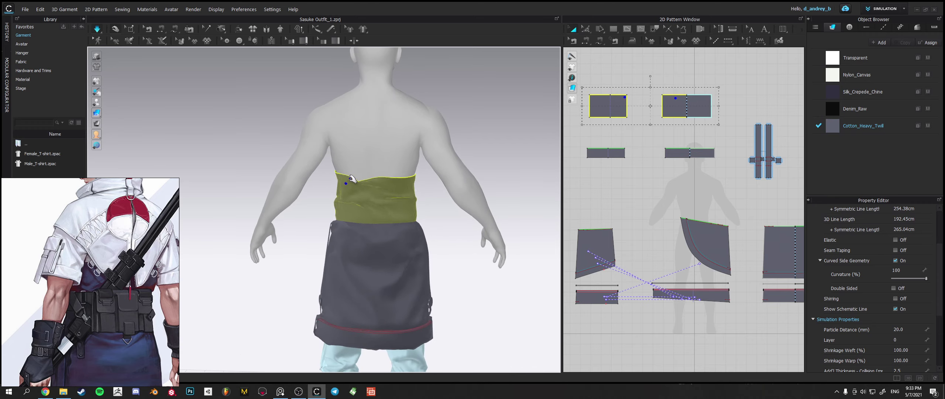
{"action": "left_click_drag", "start_coordinate": [352, 178], "coordinate": [322, 153]}
{"action": "right_click_drag", "start_coordinate": [451, 207], "coordinate": [421, 188]}
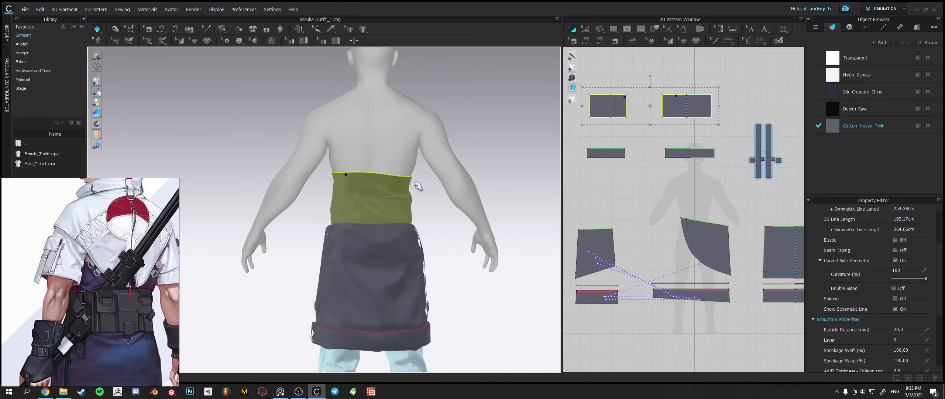
{"action": "left_click_drag", "start_coordinate": [422, 165], "coordinate": [425, 160]}
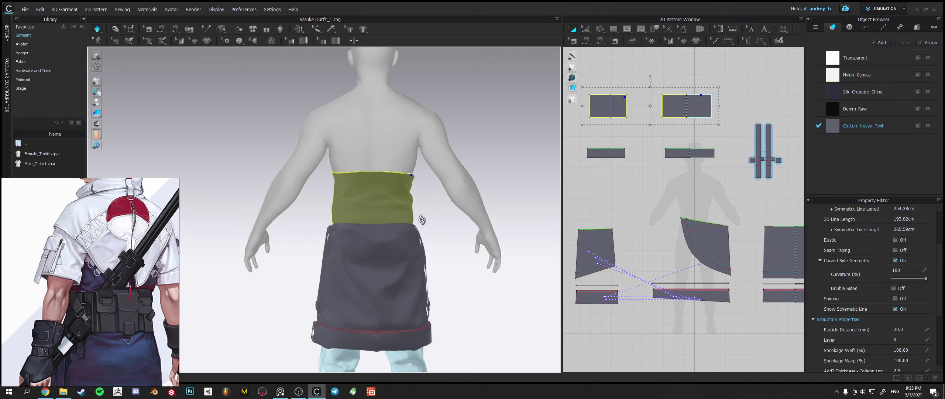
Straighten the torso piece's upper edge at the avatar's right side seam and deselect the pieces.
{"action": "right_click_drag", "start_coordinate": [438, 210], "coordinate": [349, 232]}
{"action": "scroll", "coordinate": [447, 222], "scroll_direction": "up", "scroll_amount": 3}
{"action": "right_click_drag", "start_coordinate": [447, 221], "coordinate": [503, 181]}
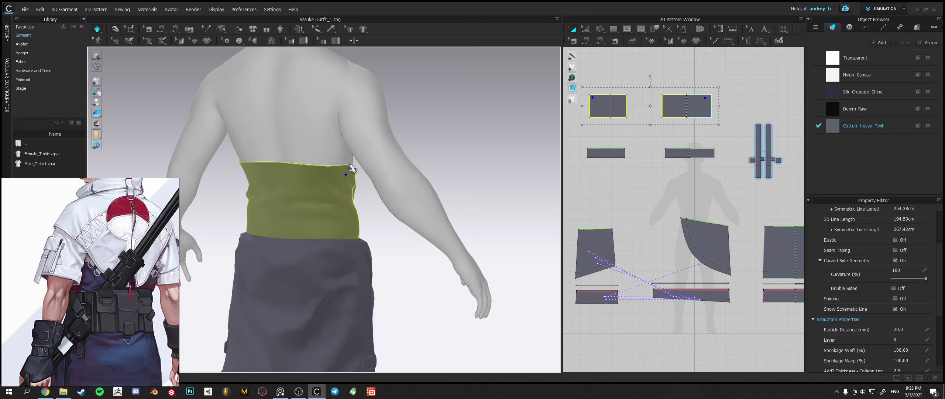
{"action": "left_click_drag", "start_coordinate": [352, 168], "coordinate": [375, 150]}
{"action": "right_click_drag", "start_coordinate": [392, 174], "coordinate": [343, 176]}
{"action": "left_click", "coordinate": [319, 215]}
Examine the fit of the torso piece and skirt from the front, back and side.
{"action": "right_click_drag", "start_coordinate": [422, 222], "coordinate": [409, 234]}
{"action": "scroll", "coordinate": [409, 234], "scroll_direction": "down", "scroll_amount": 3}
{"action": "middle_click_drag", "start_coordinate": [423, 239], "coordinate": [401, 197]}
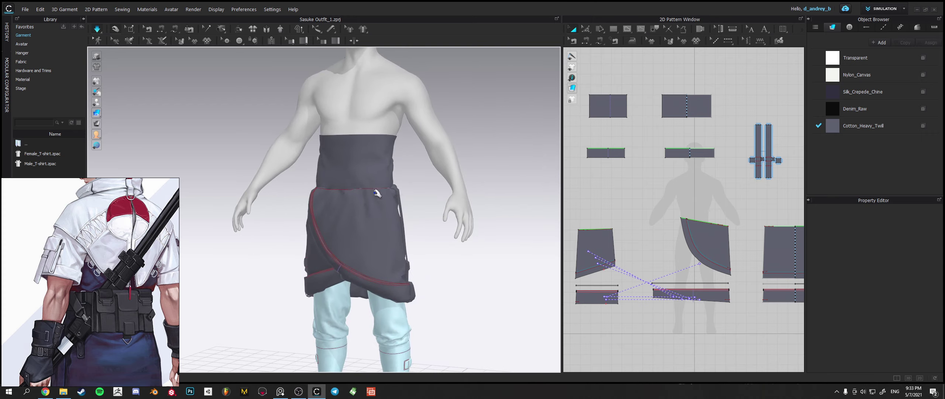
{"action": "right_click_drag", "start_coordinate": [397, 186], "coordinate": [215, 211]}
{"action": "scroll", "coordinate": [336, 185], "scroll_direction": "up", "scroll_amount": 2}
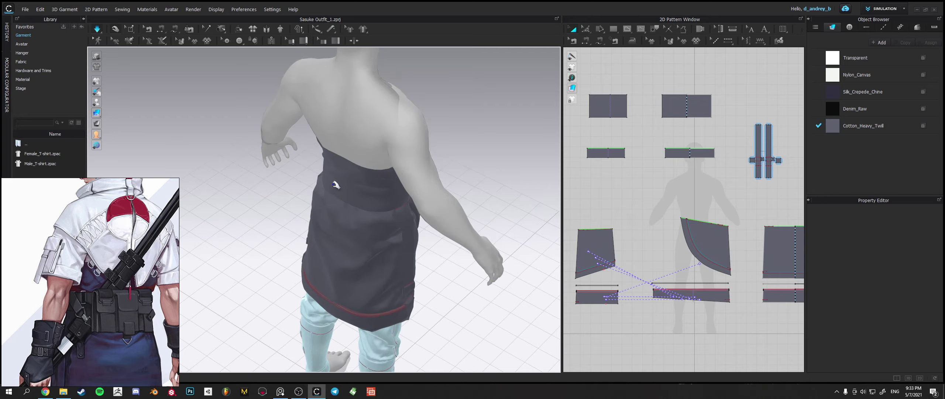
{"action": "scroll", "coordinate": [338, 185], "scroll_direction": "up", "scroll_amount": 3}
{"action": "middle_click_drag", "start_coordinate": [325, 193], "coordinate": [255, 174]}
{"action": "right_click_drag", "start_coordinate": [266, 201], "coordinate": [471, 155]}
{"action": "scroll", "coordinate": [350, 166], "scroll_direction": "down", "scroll_amount": 2}
Select the front and back torso pieces and set their Pressure to 4.
{"action": "left_click", "coordinate": [334, 146]}
{"action": "left_click", "coordinate": [330, 174], "text": "shift"}
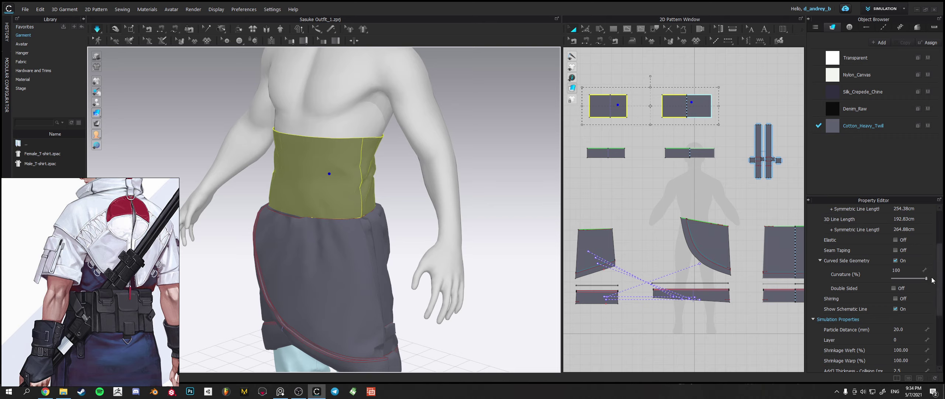
{"action": "scroll", "coordinate": [912, 301], "scroll_direction": "down", "scroll_amount": 3}
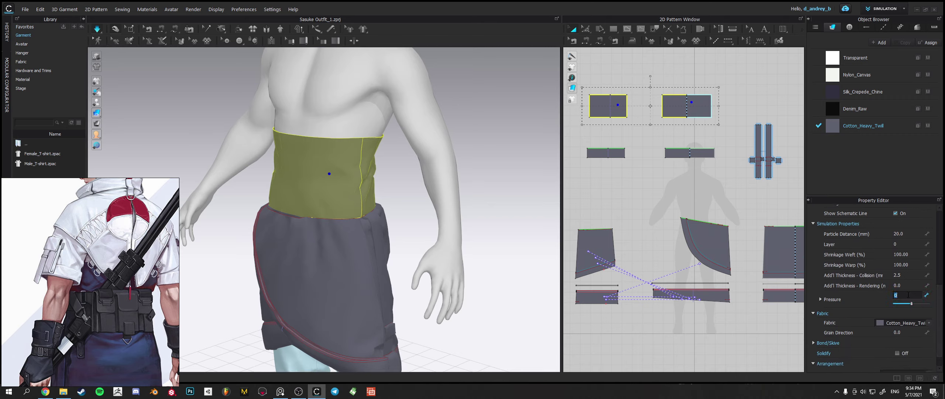
{"action": "left_click", "coordinate": [495, 213]}
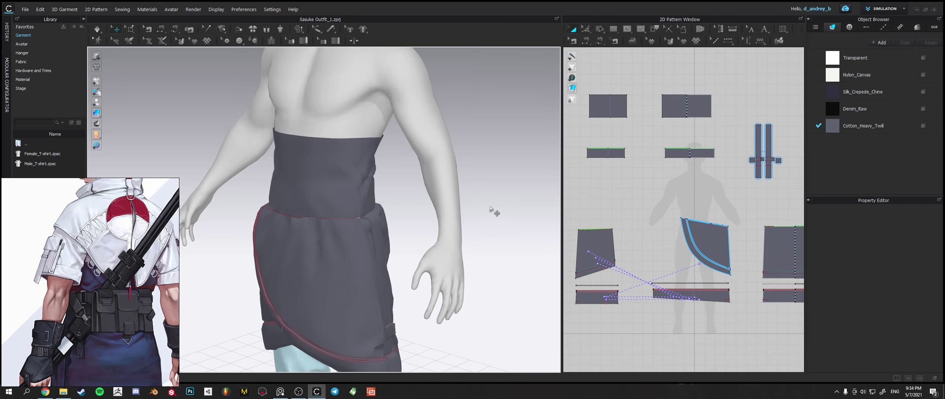
{"action": "key", "text": "space"}
{"action": "left_click", "coordinate": [348, 176]}
{"action": "left_click", "coordinate": [371, 172], "text": "shift"}
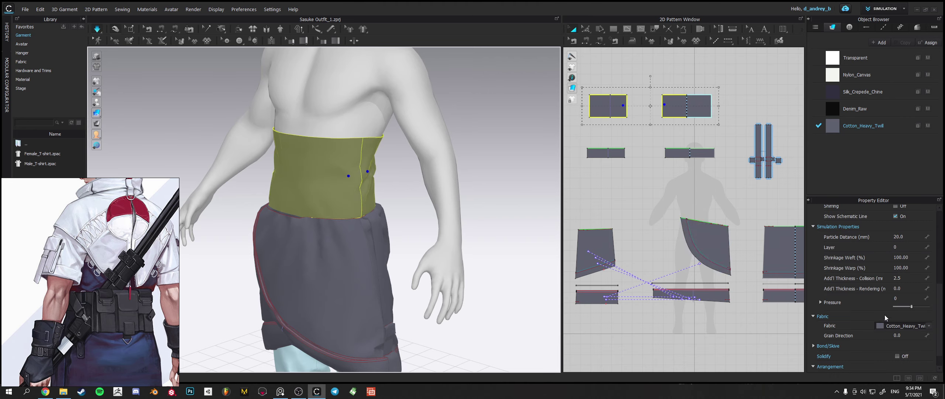
{"action": "left_click", "coordinate": [907, 298]}
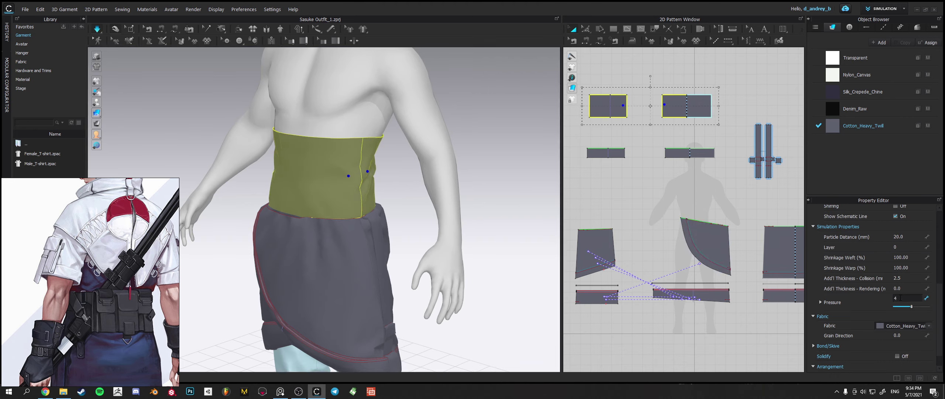
{"action": "right_click_drag", "start_coordinate": [464, 236], "coordinate": [444, 235]}
Raise the torso pieces' Pressure to 6 and finally to 10, checking the fabric around the body.
{"action": "left_click", "coordinate": [911, 298]}
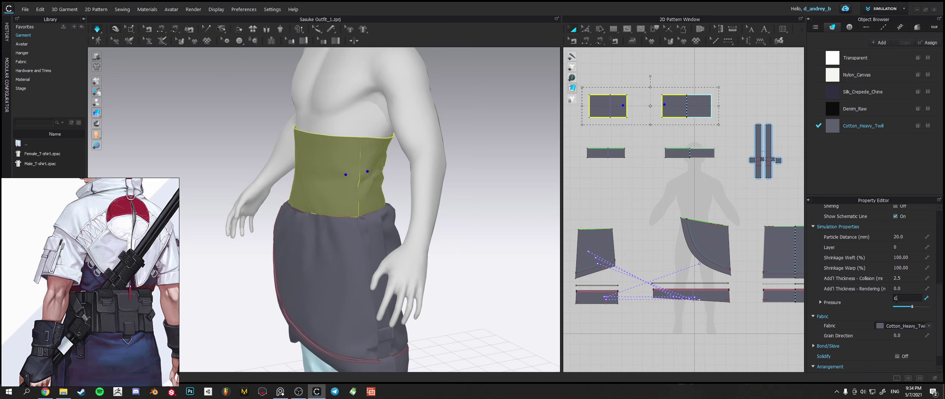
{"action": "right_click_drag", "start_coordinate": [514, 203], "coordinate": [531, 206]}
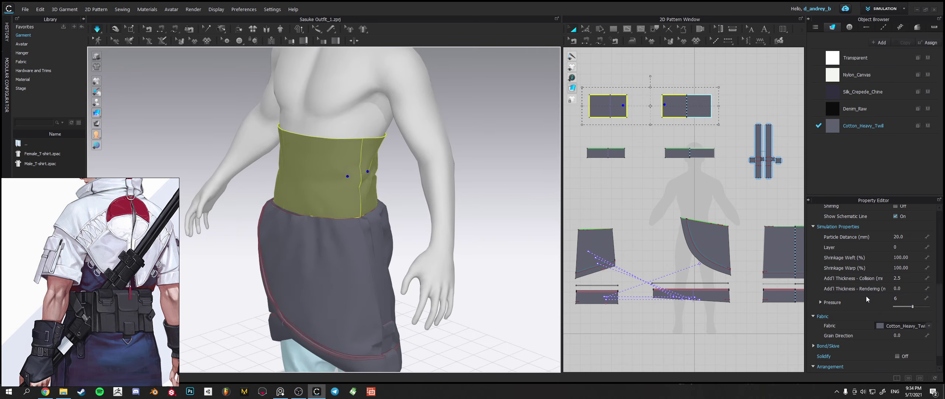
{"action": "left_click", "coordinate": [907, 297]}
{"action": "type", "text": "10"}
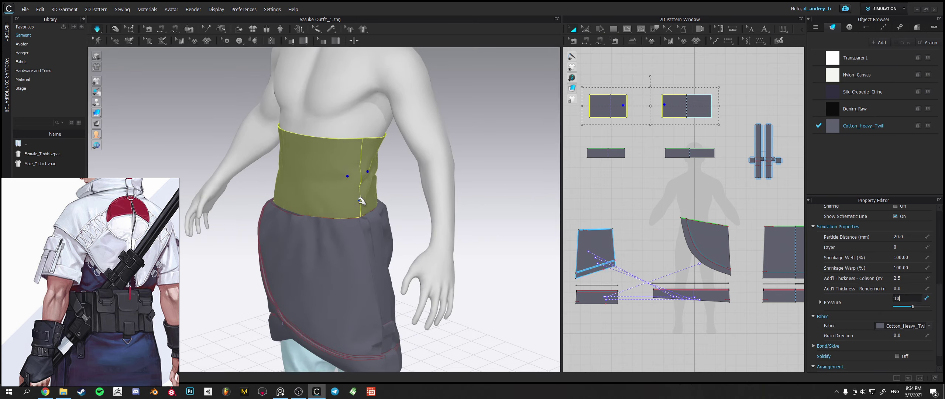
{"action": "mouse_move", "coordinate": [340, 183]}
{"action": "right_mouse_down"}
{"action": "mouse_move", "coordinate": [373, 182]}
{"action": "mouse_move", "coordinate": [333, 180]}
{"action": "right_mouse_up"}
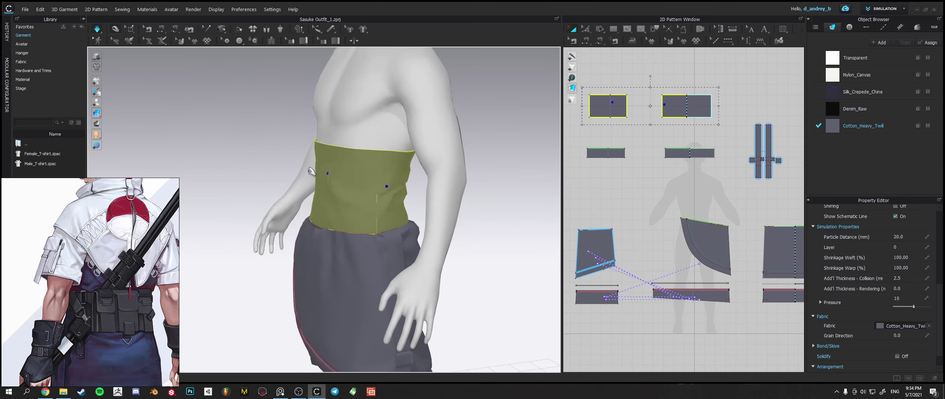
{"action": "right_click_drag", "start_coordinate": [312, 174], "coordinate": [410, 184]}
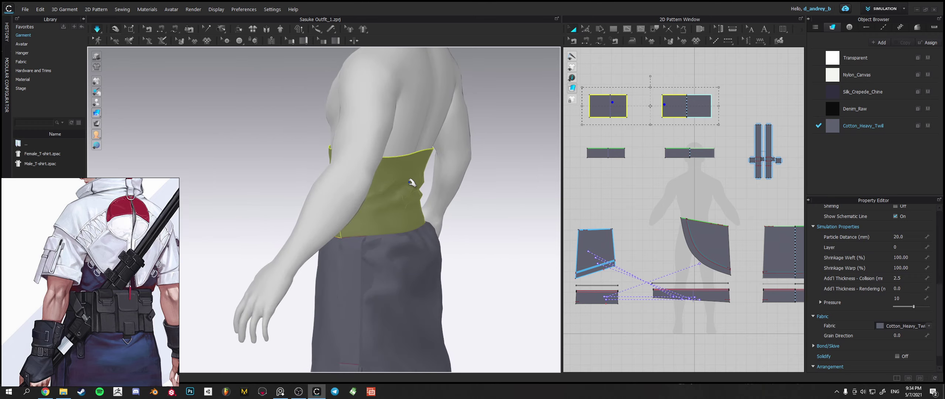
Examine the torso piece and skirt in the plain white display, and restore the coloured fabric display.
{"action": "mouse_move", "coordinate": [99, 112]}
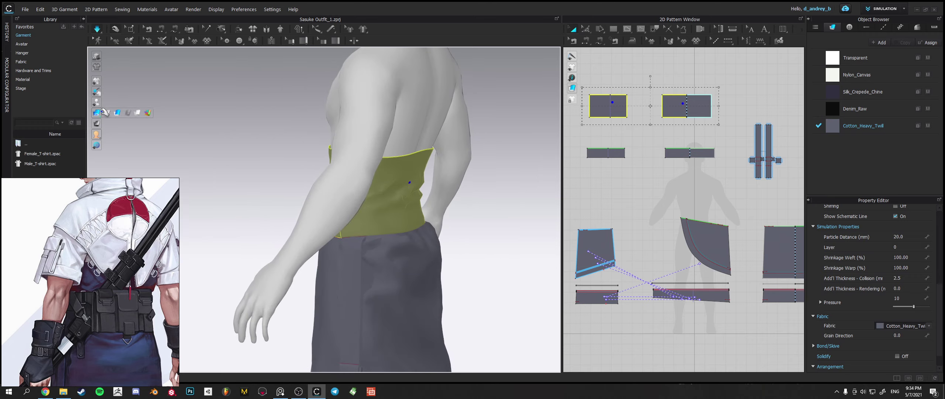
{"action": "left_click", "coordinate": [140, 113]}
{"action": "right_click_drag", "start_coordinate": [207, 130], "coordinate": [262, 129]}
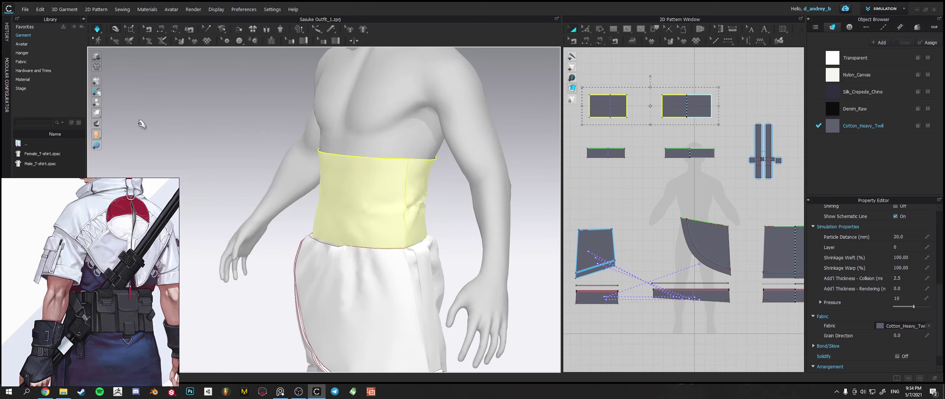
{"action": "mouse_move", "coordinate": [96, 113]}
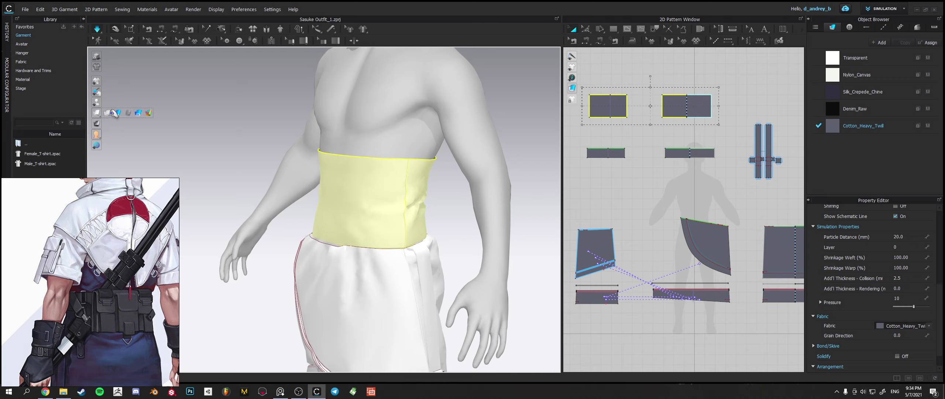
{"action": "left_click", "coordinate": [148, 112]}
{"action": "right_click_drag", "start_coordinate": [332, 165], "coordinate": [340, 171]}
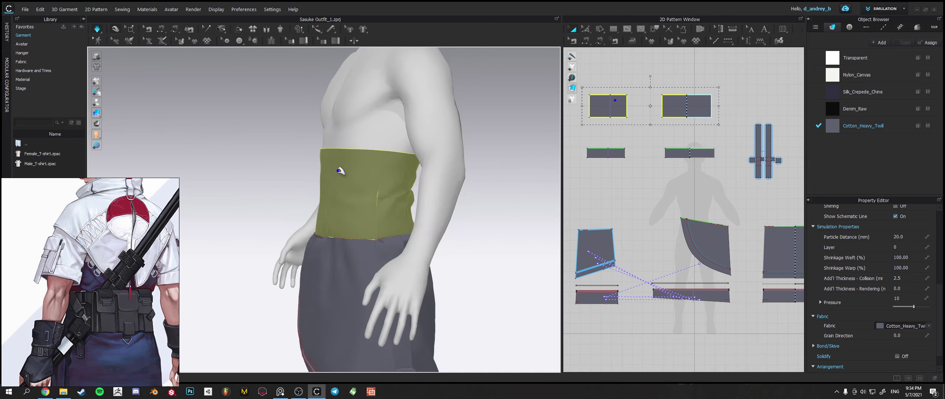
Try a Pressure of -10 on the front and back torso pieces, and set it back to 10.
{"action": "left_click", "coordinate": [919, 297]}
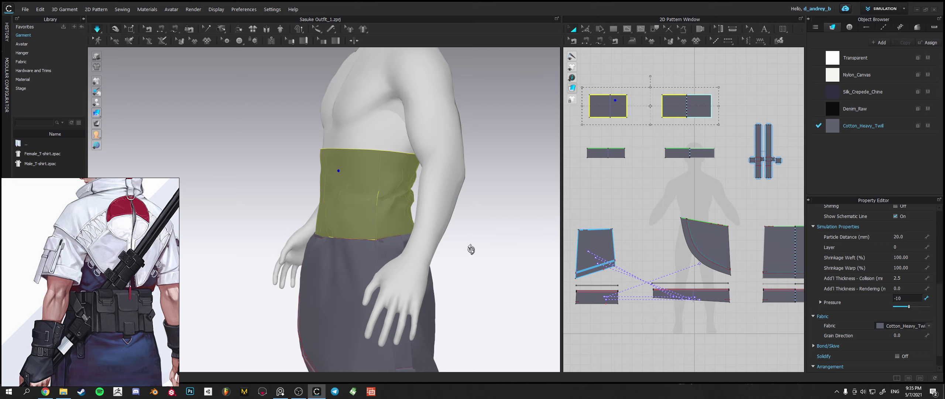
{"action": "right_click_drag", "start_coordinate": [471, 247], "coordinate": [506, 248]}
{"action": "left_click", "coordinate": [909, 300]}
{"action": "type", "text": "1"}
{"action": "key", "text": "Return"}
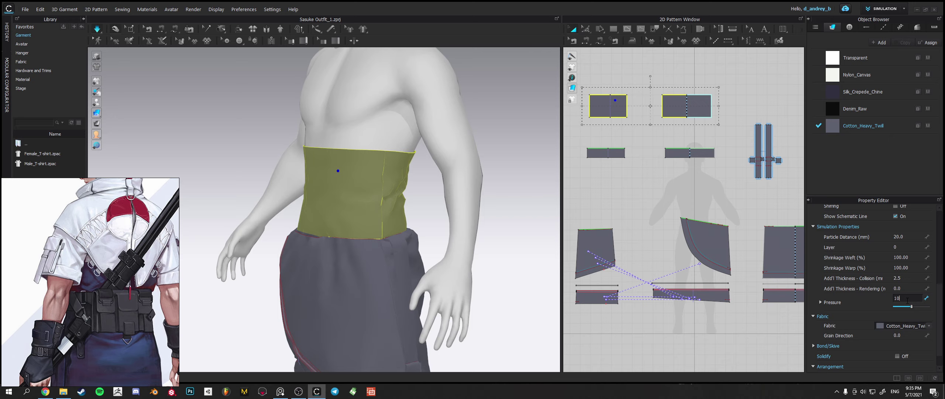
{"action": "type", "text": "0"}
{"action": "key", "text": "Return"}
Set the torso pieces' Particle Distance to 15 mm and simulate them, checking the fabric from the front and back.
{"action": "right_click_drag", "start_coordinate": [316, 232], "coordinate": [319, 187]}
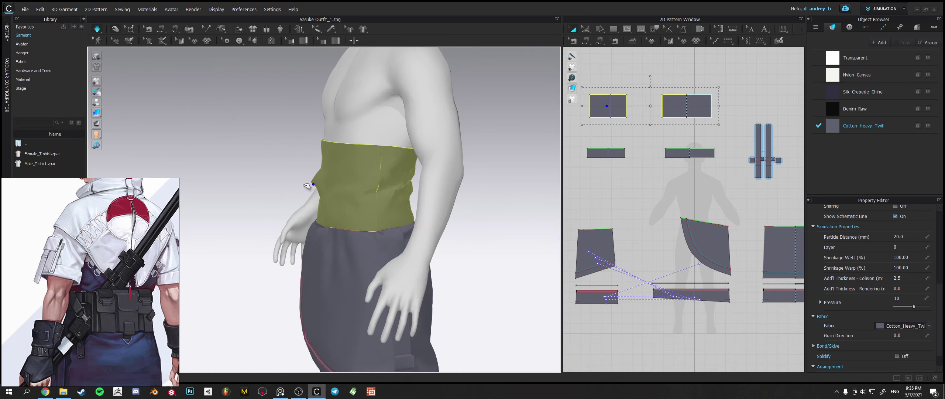
{"action": "right_click_drag", "start_coordinate": [380, 191], "coordinate": [498, 202]}
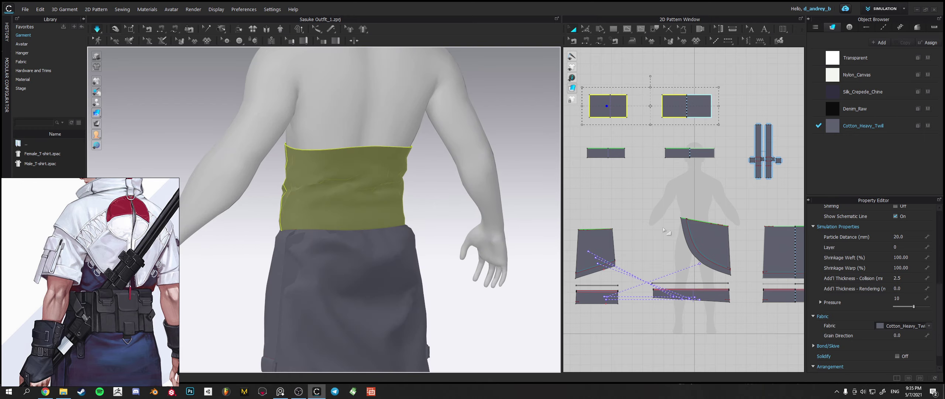
{"action": "left_click", "coordinate": [916, 237]}
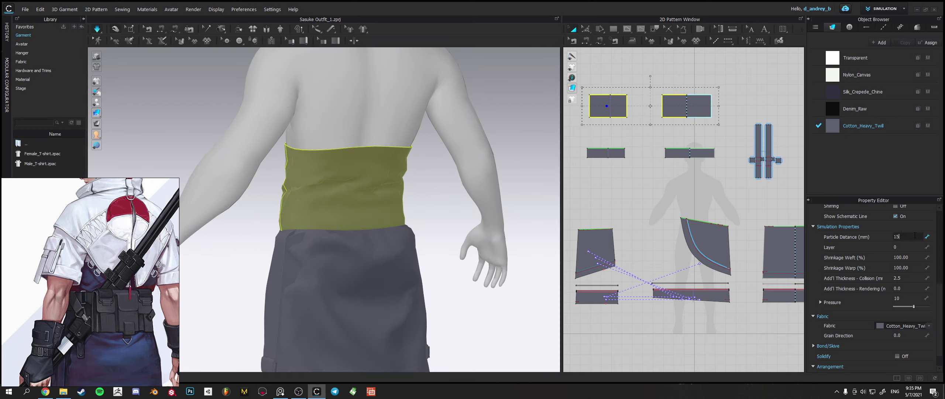
{"action": "type", "text": "15"}
{"action": "key", "text": "Return"}
{"action": "key", "text": "space"}
{"action": "right_click_drag", "start_coordinate": [338, 196], "coordinate": [467, 193]}
{"action": "key", "text": "space"}
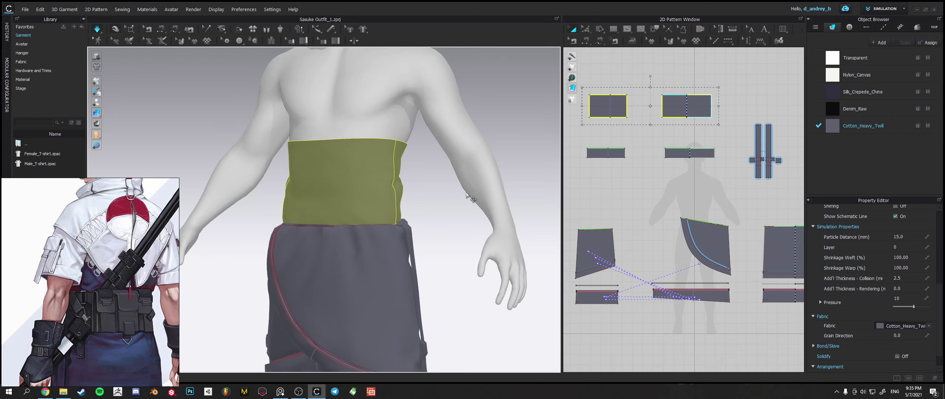
Raise the front and back torso pieces' Pressure to 53, check the fit and deselect the pieces.
{"action": "mouse_move", "coordinate": [449, 194]}
{"action": "right_mouse_down"}
{"action": "mouse_move", "coordinate": [295, 196]}
{"action": "mouse_move", "coordinate": [443, 192]}
{"action": "right_mouse_up"}
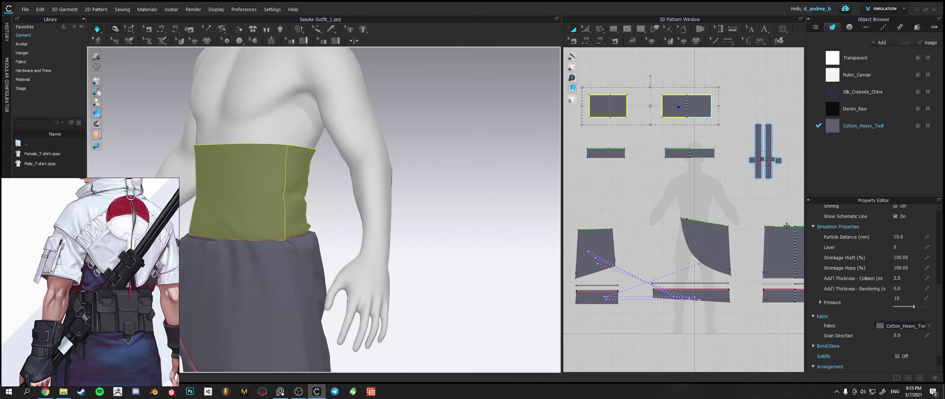
{"action": "scroll", "coordinate": [940, 284], "scroll_direction": "up", "scroll_amount": 3}
{"action": "scroll", "coordinate": [940, 284], "scroll_direction": "up", "scroll_amount": 3}
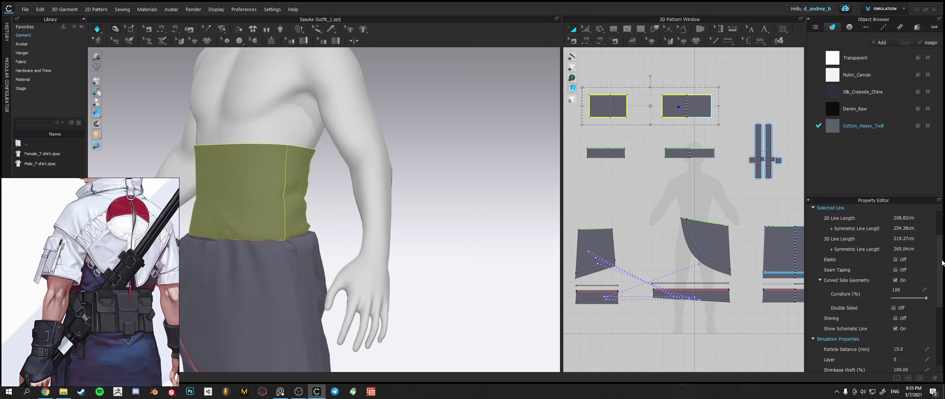
{"action": "mouse_move", "coordinate": [943, 263]}
{"action": "left_mouse_down"}
{"action": "mouse_move", "coordinate": [942, 278]}
{"action": "mouse_move", "coordinate": [942, 255]}
{"action": "left_mouse_up"}
{"action": "scroll", "coordinate": [942, 255], "scroll_direction": "down", "scroll_amount": 5}
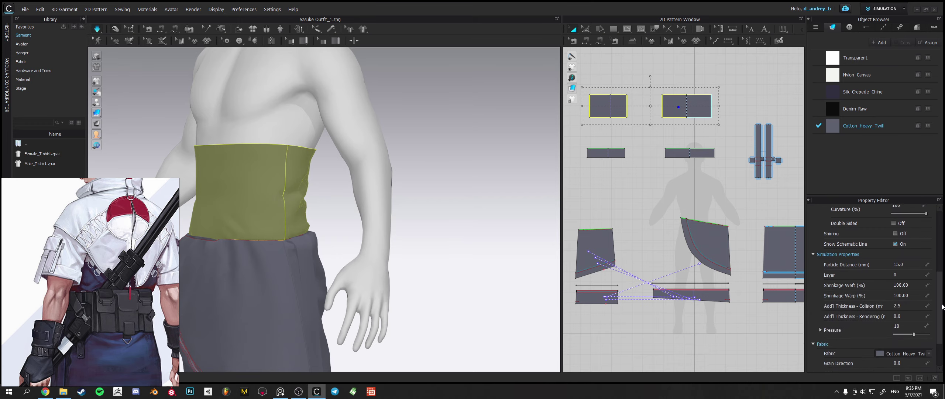
{"action": "scroll", "coordinate": [942, 311], "scroll_direction": "down", "scroll_amount": 2}
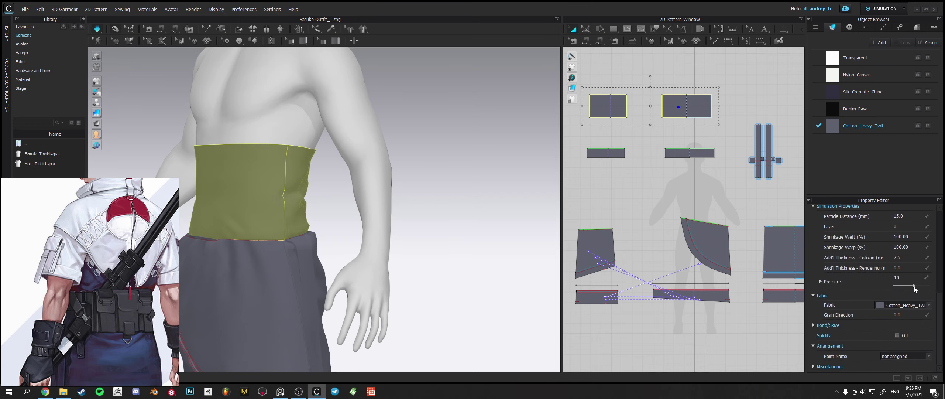
{"action": "mouse_move", "coordinate": [915, 287]}
{"action": "left_mouse_down"}
{"action": "mouse_move", "coordinate": [907, 290]}
{"action": "mouse_move", "coordinate": [924, 286]}
{"action": "left_mouse_up"}
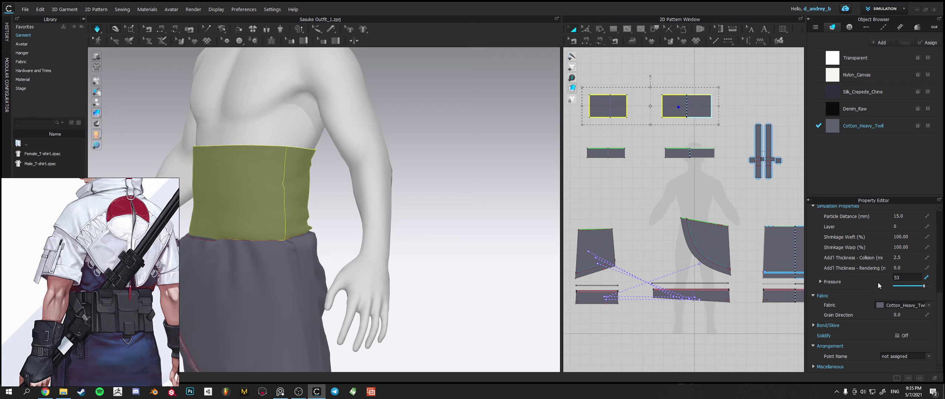
{"action": "right_click_drag", "start_coordinate": [447, 220], "coordinate": [456, 205]}
{"action": "left_click", "coordinate": [492, 209]}
Offset the upper edges of the front and back torso pieces as internal lines.
{"action": "left_click", "coordinate": [333, 193]}
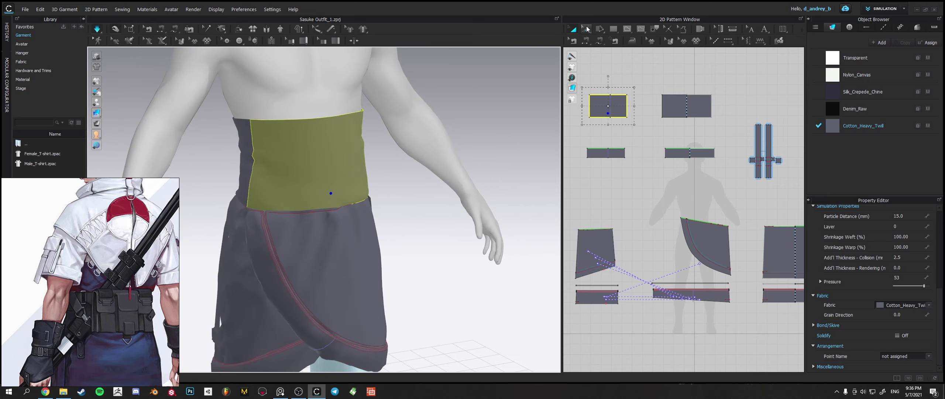
{"action": "left_click", "coordinate": [587, 29]}
{"action": "left_click", "coordinate": [643, 97]}
{"action": "left_click", "coordinate": [618, 95]}
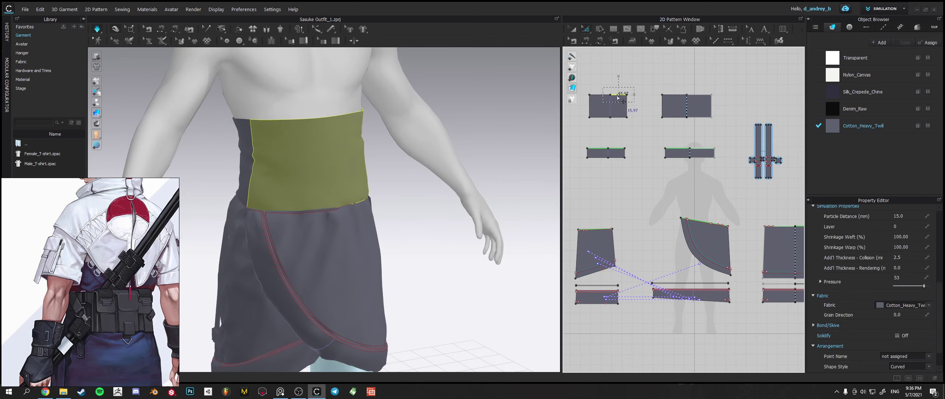
{"action": "left_click", "coordinate": [599, 95], "text": "shift"}
{"action": "left_click", "coordinate": [674, 95], "text": "shift"}
{"action": "right_click", "coordinate": [674, 95]}
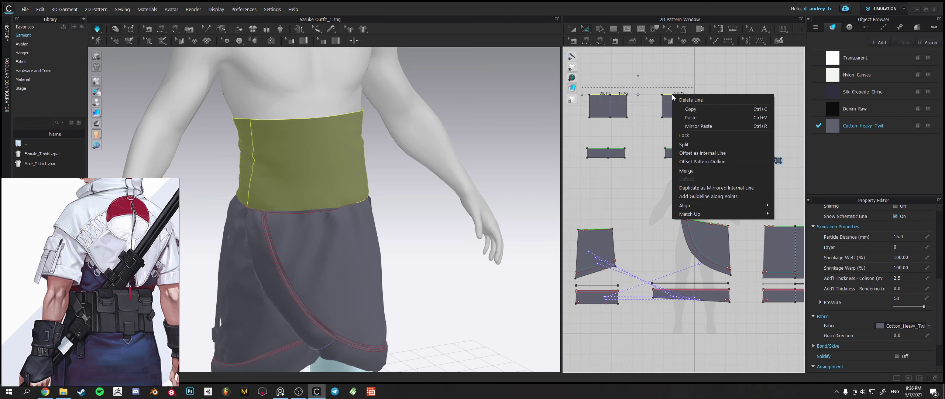
{"action": "left_click", "coordinate": [701, 153]}
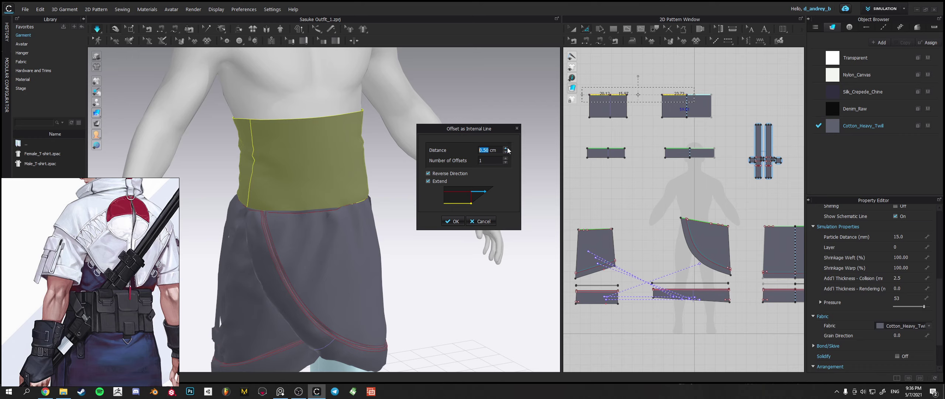
{"action": "left_click", "coordinate": [445, 173]}
{"action": "left_click", "coordinate": [506, 149]}
{"action": "left_click", "coordinate": [505, 148]}
{"action": "left_click", "coordinate": [453, 221]}
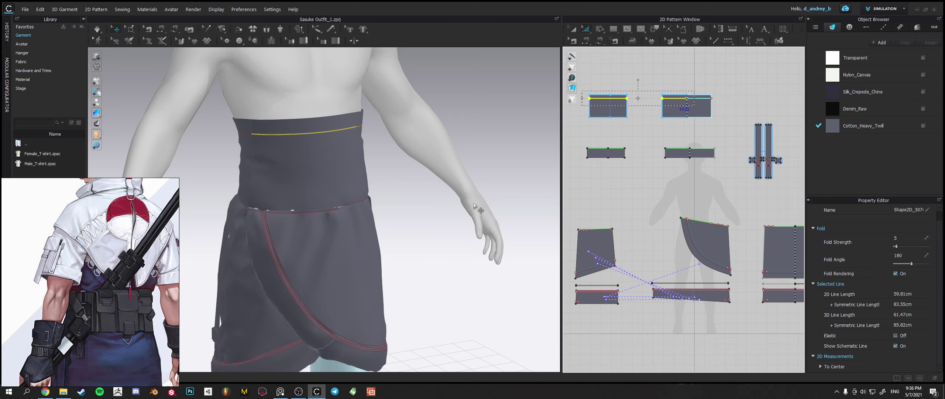
Sew the back torso piece's upper edge to the internal line just below it.
{"action": "right_click_drag", "start_coordinate": [384, 139], "coordinate": [398, 141]}
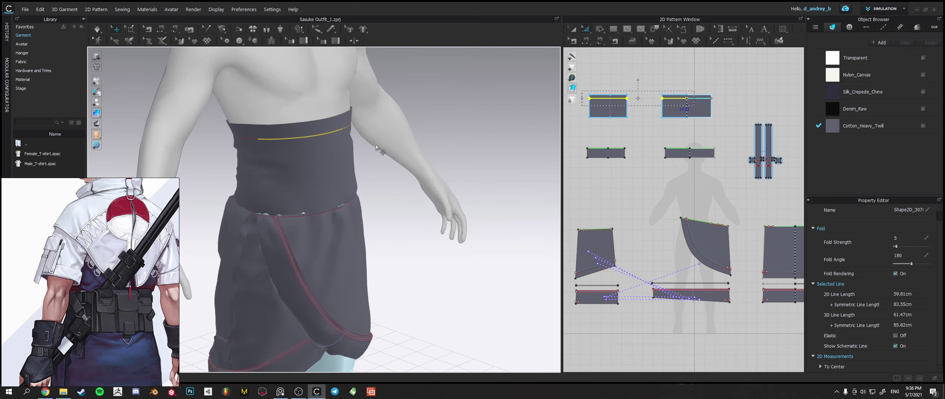
{"action": "left_click", "coordinate": [585, 40]}
{"action": "scroll", "coordinate": [604, 94], "scroll_direction": "up", "scroll_amount": 4}
{"action": "middle_click_drag", "start_coordinate": [605, 97], "coordinate": [629, 106]}
{"action": "scroll", "coordinate": [632, 109], "scroll_direction": "up", "scroll_amount": 2}
{"action": "left_click", "coordinate": [586, 28]}
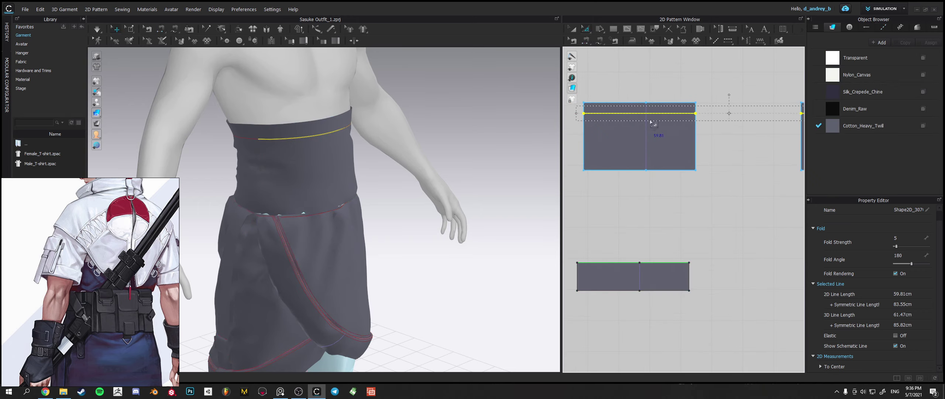
{"action": "scroll", "coordinate": [664, 103], "scroll_direction": "up", "scroll_amount": 2}
{"action": "scroll", "coordinate": [695, 120], "scroll_direction": "down", "scroll_amount": 4}
{"action": "left_click", "coordinate": [719, 151]}
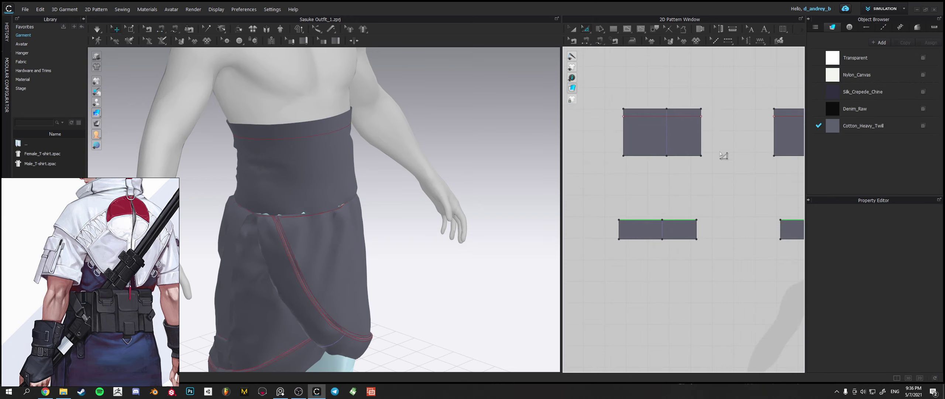
{"action": "middle_click_drag", "start_coordinate": [738, 149], "coordinate": [673, 145]}
{"action": "left_click", "coordinate": [732, 114]}
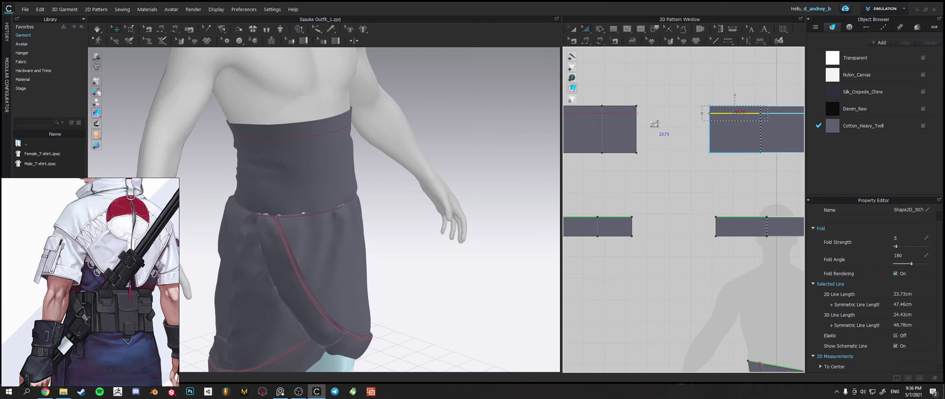
{"action": "left_click", "coordinate": [586, 41]}
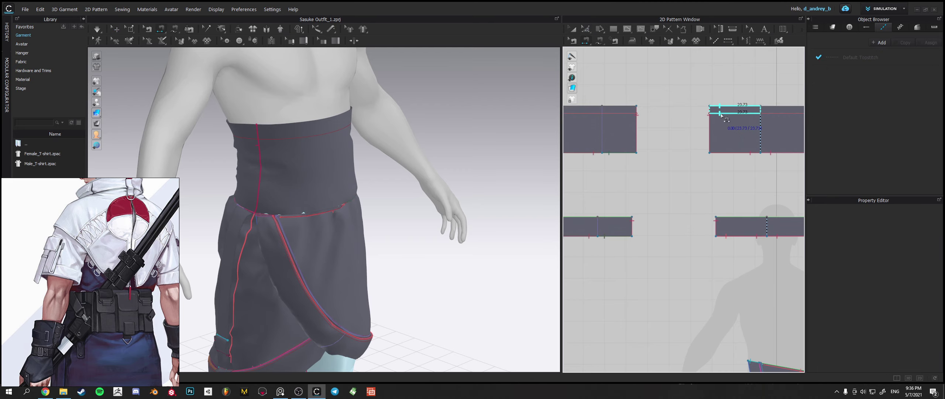
{"action": "left_click", "coordinate": [731, 111]}
Delete the middle point on the front torso piece's upper edge so the edge forms one continuous segment.
{"action": "scroll", "coordinate": [717, 152], "scroll_direction": "down", "scroll_amount": 3}
{"action": "scroll", "coordinate": [710, 144], "scroll_direction": "up", "scroll_amount": 5}
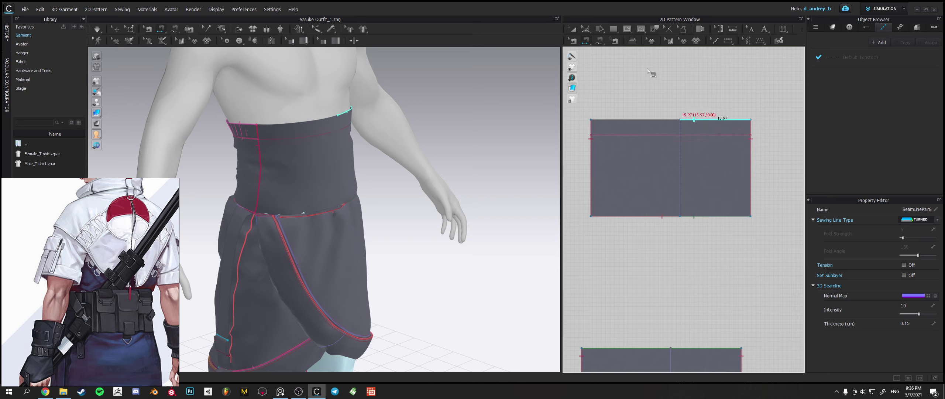
{"action": "left_click", "coordinate": [588, 30]}
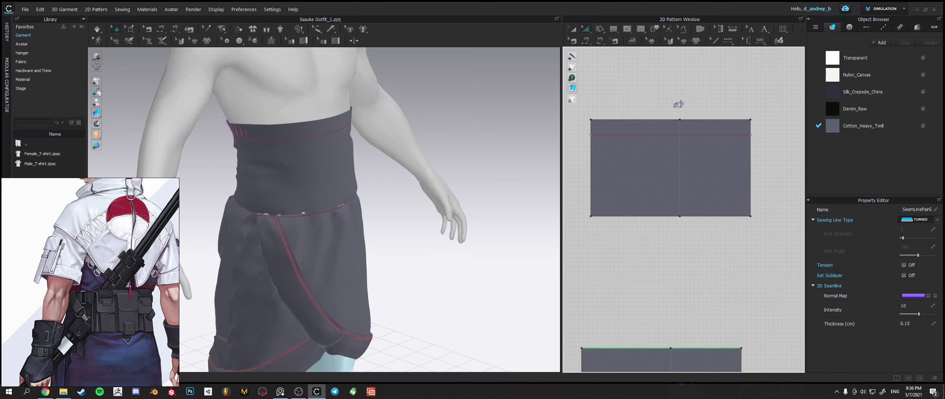
{"action": "left_click", "coordinate": [685, 123]}
{"action": "key", "text": "Escape"}
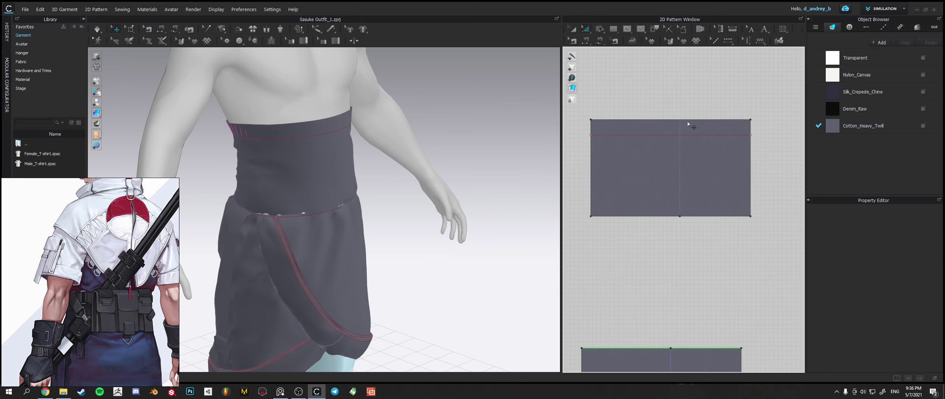
Sew the front torso piece's whole upper edge to its parallel internal line.
{"action": "left_click", "coordinate": [585, 40]}
{"action": "left_click", "coordinate": [627, 120]}
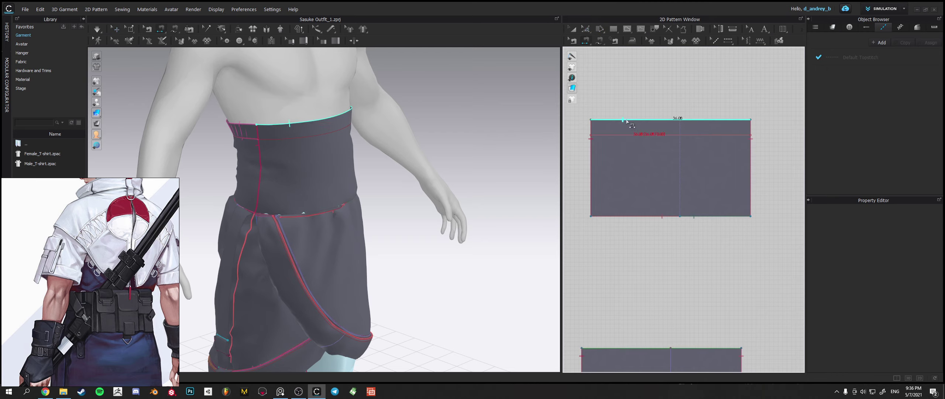
{"action": "left_click", "coordinate": [623, 135]}
Simulate the newly sewn hem and pull the front torso piece's upper edge outward near both side seams.
{"action": "right_click_drag", "start_coordinate": [388, 127], "coordinate": [387, 143]}
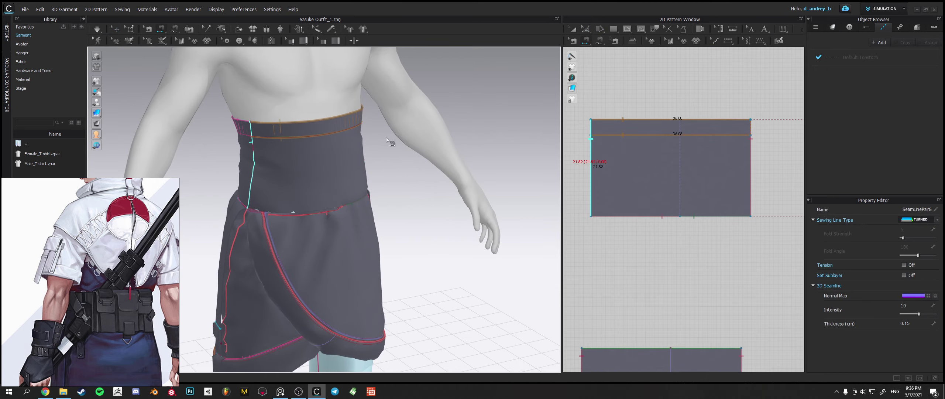
{"action": "key", "text": "space"}
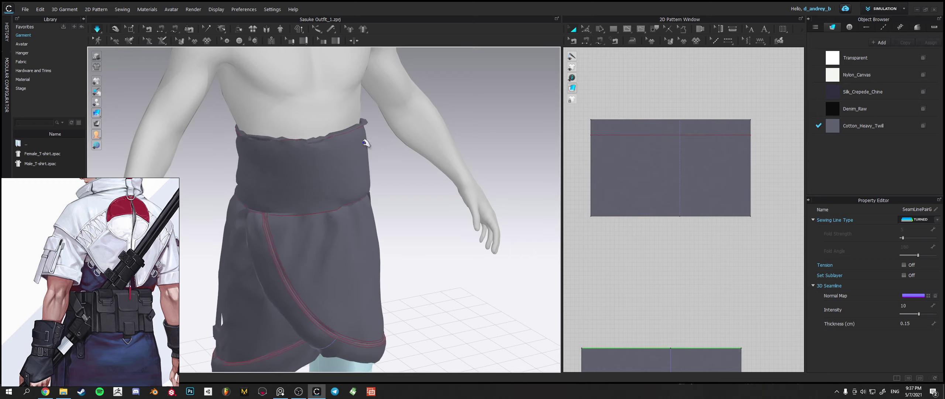
{"action": "right_click_drag", "start_coordinate": [346, 143], "coordinate": [373, 135]}
{"action": "left_click_drag", "start_coordinate": [347, 127], "coordinate": [363, 118]}
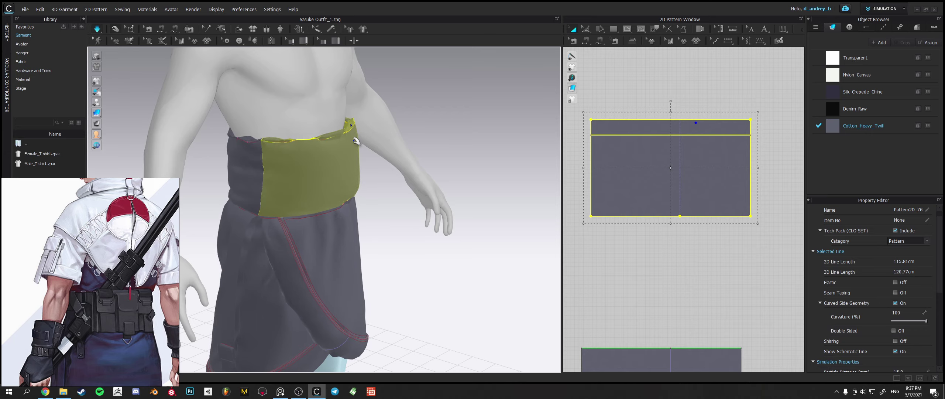
{"action": "right_click_drag", "start_coordinate": [355, 141], "coordinate": [301, 164]}
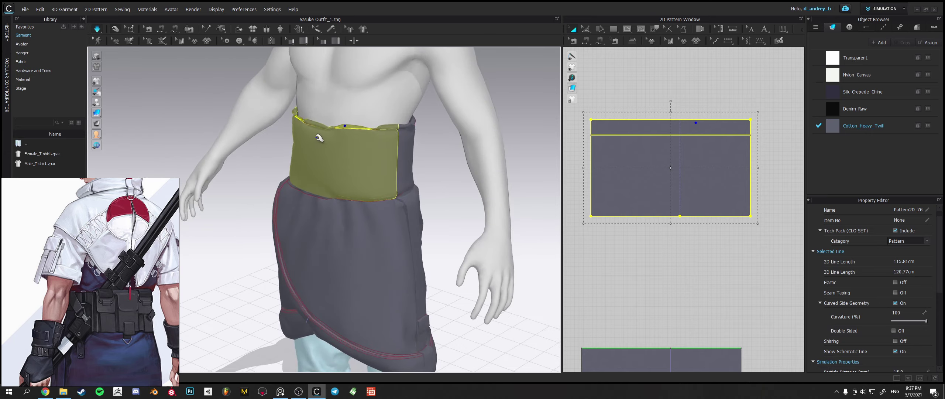
{"action": "left_click", "coordinate": [303, 117]}
{"action": "left_click_drag", "start_coordinate": [300, 118], "coordinate": [287, 106]}
Try to move the back torso piece's internal fold line lower.
{"action": "key", "text": "n"}
{"action": "left_click", "coordinate": [591, 173]}
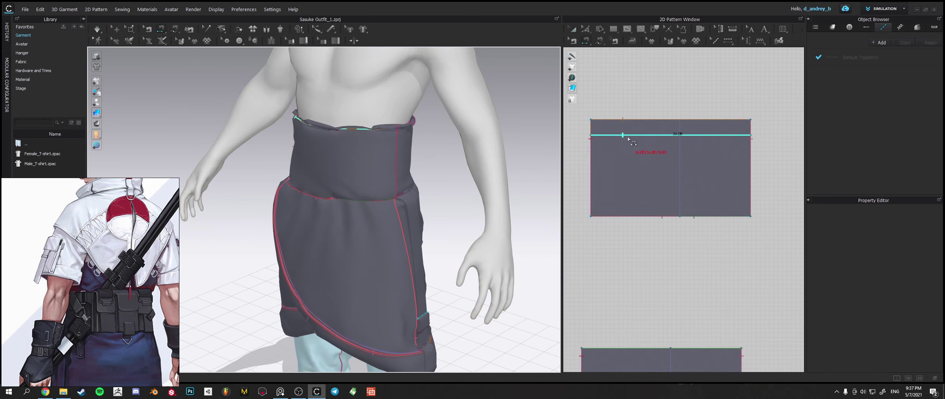
{"action": "left_click", "coordinate": [585, 29]}
{"action": "left_click", "coordinate": [636, 136]}
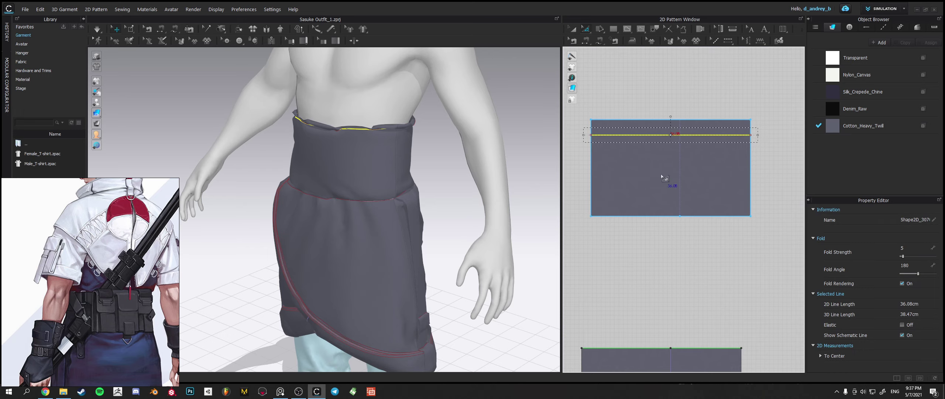
{"action": "scroll", "coordinate": [664, 178], "scroll_direction": "down", "scroll_amount": 4}
{"action": "middle_click_drag", "start_coordinate": [667, 182], "coordinate": [595, 180]}
{"action": "left_click", "coordinate": [713, 157], "text": "shift"}
{"action": "left_click", "coordinate": [713, 158]}
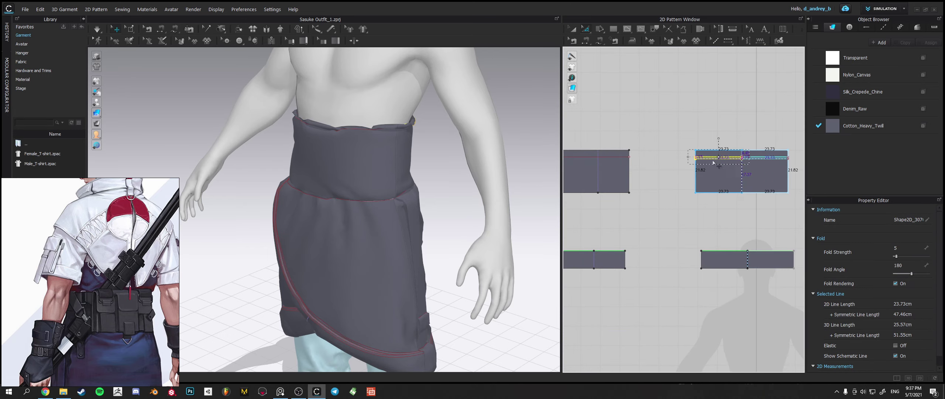
{"action": "left_click_drag", "start_coordinate": [713, 158], "coordinate": [714, 167]}
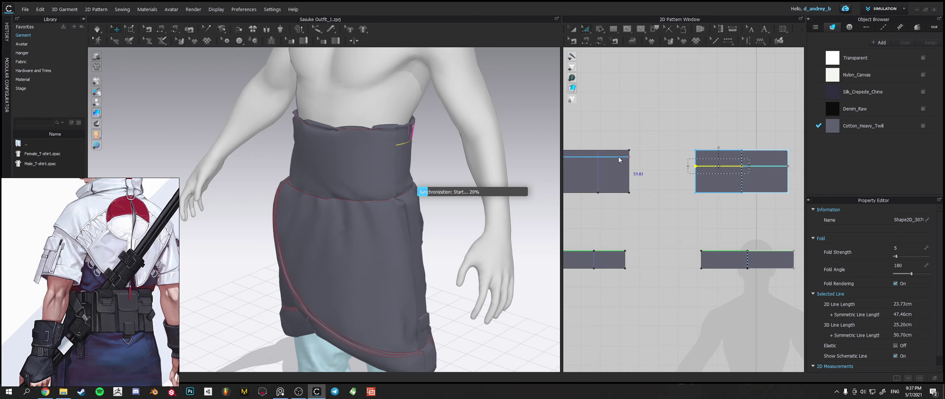
Lower the internal fold lines of the front and back torso pieces together and simulate the deeper hem.
{"action": "left_click", "coordinate": [617, 157], "text": "shift"}
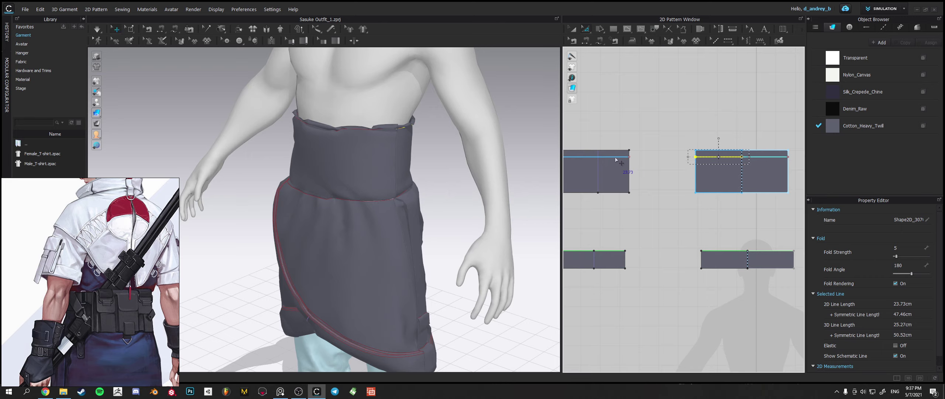
{"action": "left_click_drag", "start_coordinate": [614, 160], "coordinate": [614, 166]}
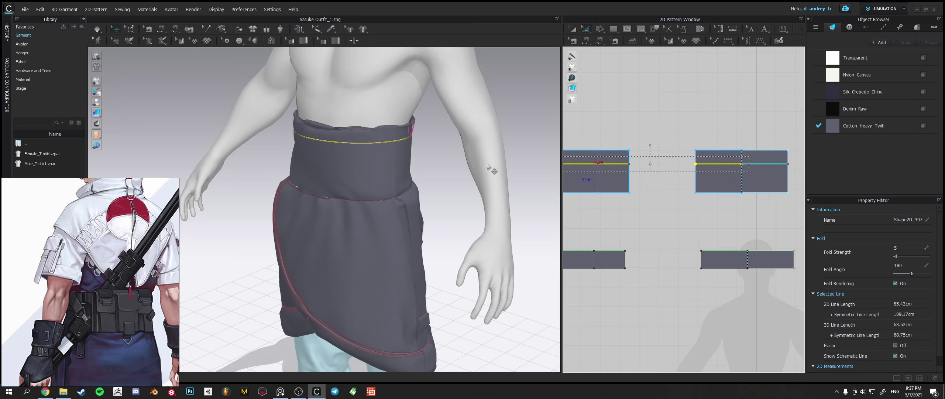
{"action": "key", "text": "space"}
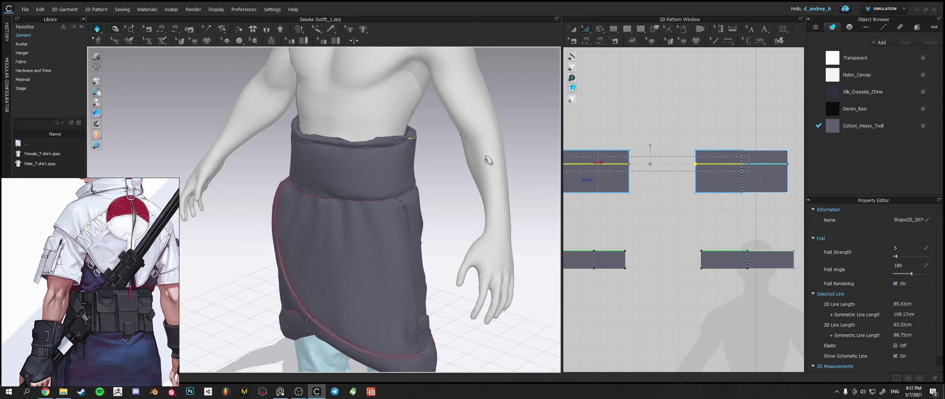
{"action": "right_click_drag", "start_coordinate": [445, 160], "coordinate": [379, 162]}
Delete the internal fold lines from both torso pieces and resimulate the garment without the sewn hem.
{"action": "left_click", "coordinate": [523, 171]}
{"action": "key", "text": "space"}
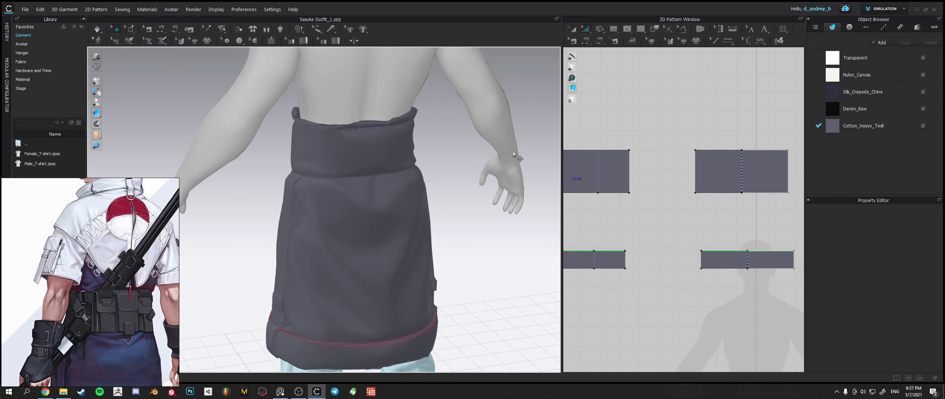
{"action": "key", "text": "space"}
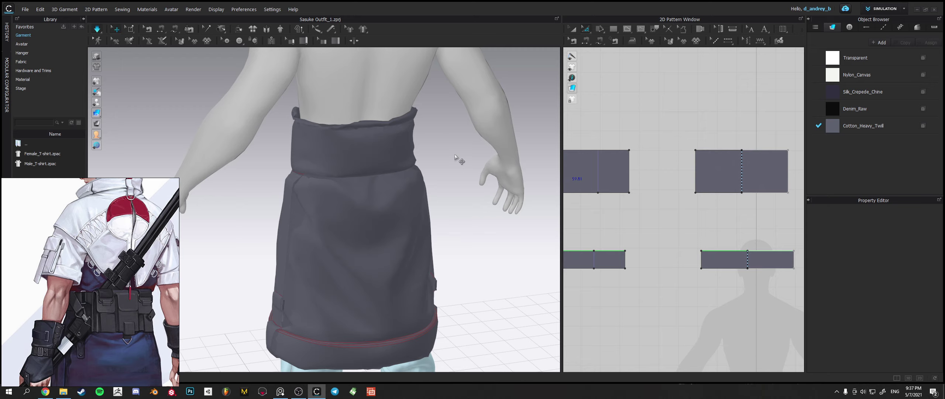
Unfold the back torso piece by pulling its upper edge outward near both side seams during simulation.
{"action": "right_click_drag", "start_coordinate": [423, 137], "coordinate": [418, 123]}
{"action": "left_click_drag", "start_coordinate": [417, 118], "coordinate": [460, 101]}
{"action": "right_click_drag", "start_coordinate": [461, 101], "coordinate": [406, 100]}
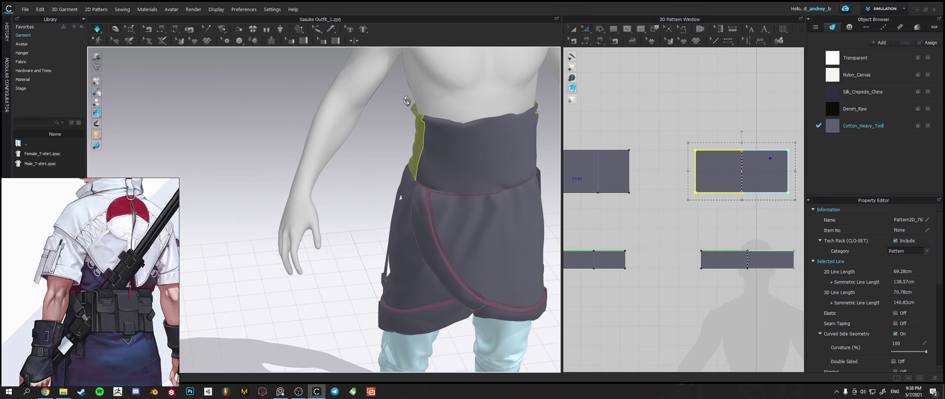
{"action": "left_click_drag", "start_coordinate": [418, 113], "coordinate": [390, 97]}
{"action": "mouse_move", "coordinate": [390, 98]}
{"action": "right_mouse_down"}
{"action": "mouse_move", "coordinate": [487, 103]}
{"action": "mouse_move", "coordinate": [403, 106]}
{"action": "right_mouse_up"}
{"action": "middle_click_drag", "start_coordinate": [501, 113], "coordinate": [453, 106]}
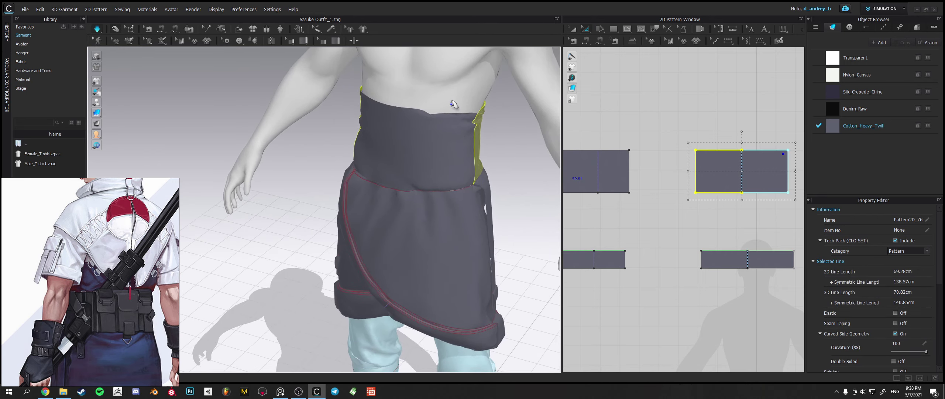
Straighten the remaining folds by pulling on the front torso piece's upper corner and the back piece's upper edge.
{"action": "right_click_drag", "start_coordinate": [454, 105], "coordinate": [505, 130]}
{"action": "left_click", "coordinate": [483, 104]}
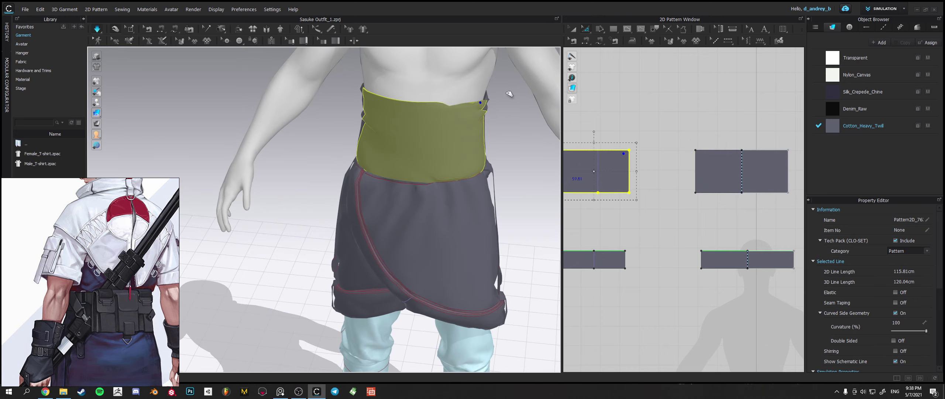
{"action": "right_click_drag", "start_coordinate": [522, 99], "coordinate": [446, 103]}
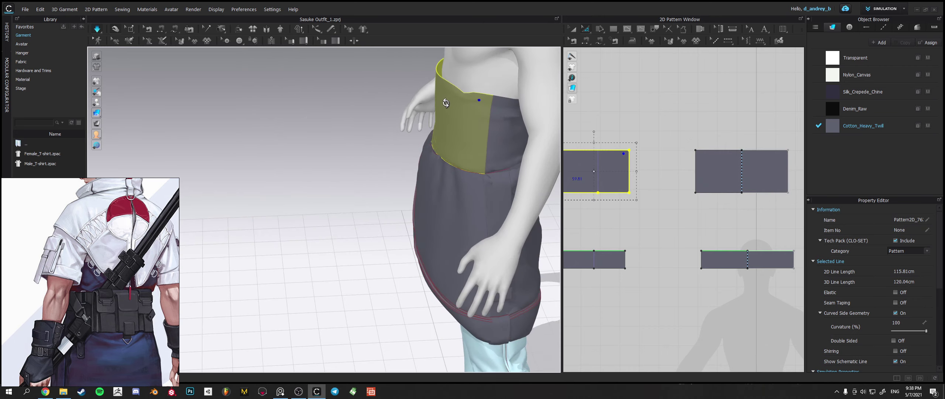
{"action": "scroll", "coordinate": [447, 103], "scroll_direction": "up", "scroll_amount": 3}
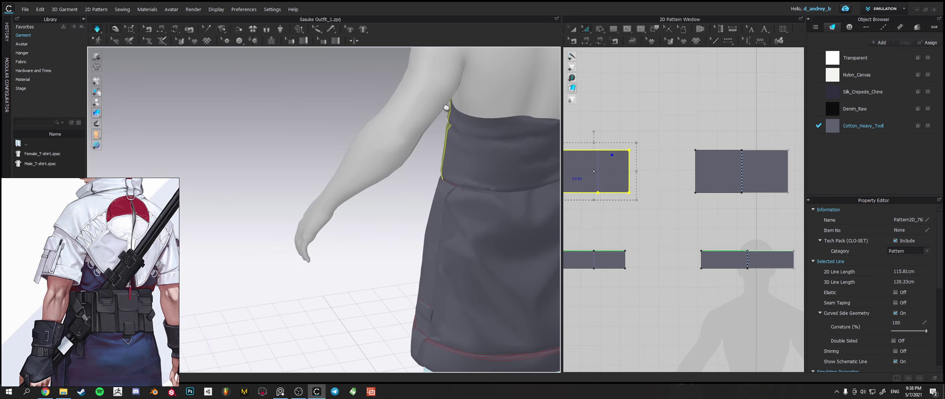
{"action": "middle_click_drag", "start_coordinate": [446, 107], "coordinate": [301, 91]}
{"action": "right_click_drag", "start_coordinate": [498, 122], "coordinate": [417, 126]}
{"action": "left_click", "coordinate": [316, 122]}
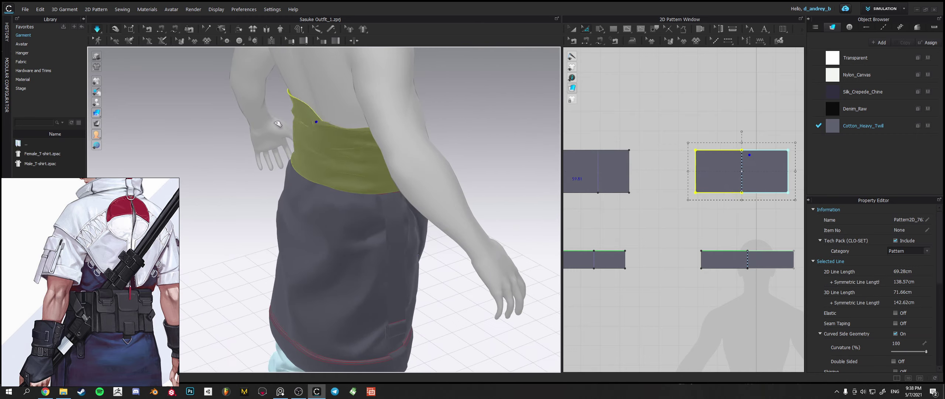
{"action": "right_click_drag", "start_coordinate": [278, 124], "coordinate": [332, 120]}
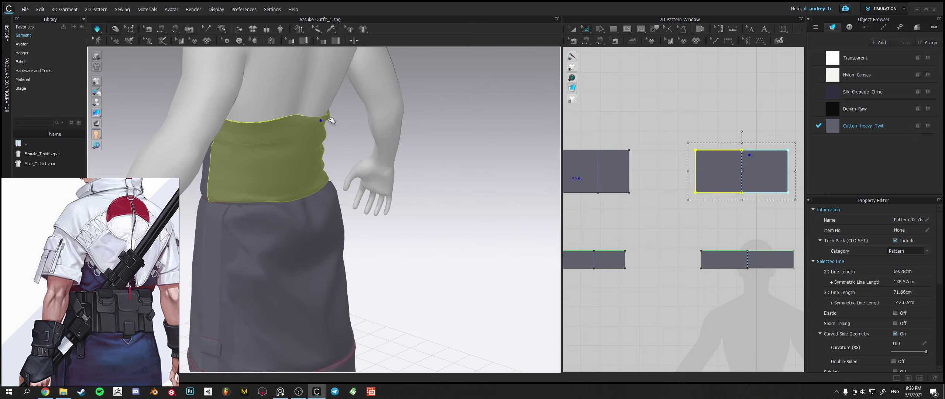
{"action": "left_click", "coordinate": [472, 160]}
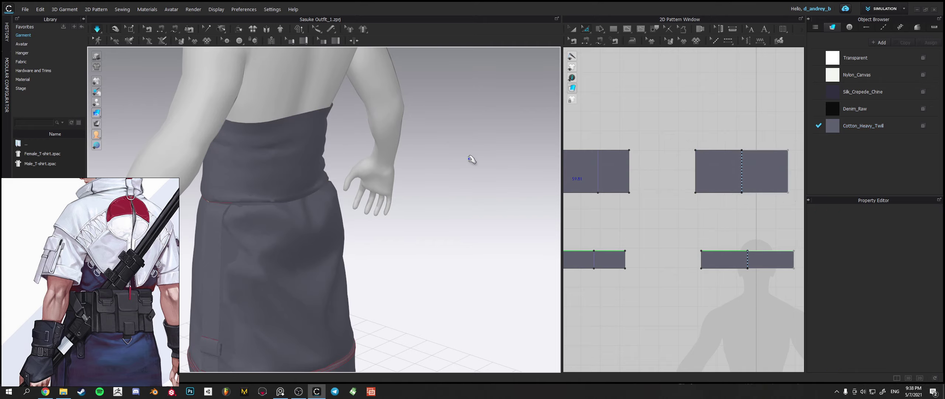
Freeze the front and back torso pieces and save the project.
{"action": "right_click_drag", "start_coordinate": [472, 160], "coordinate": [405, 151]}
{"action": "middle_click_drag", "start_coordinate": [337, 182], "coordinate": [401, 163]}
{"action": "scroll", "coordinate": [367, 178], "scroll_direction": "down", "scroll_amount": 3}
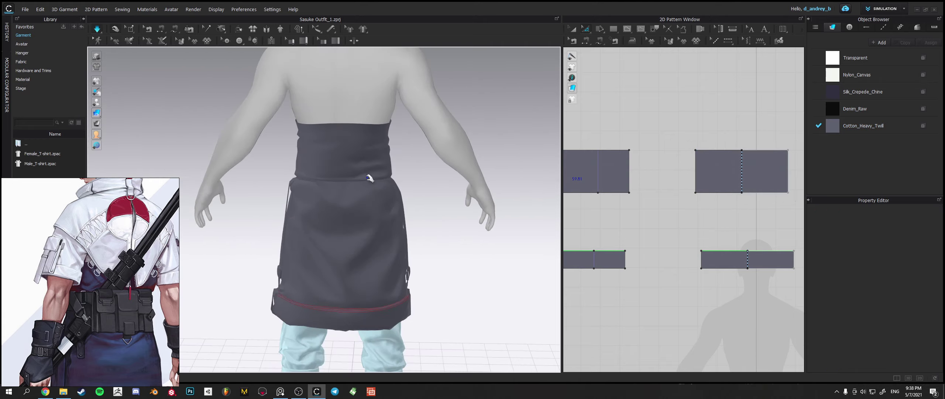
{"action": "right_click_drag", "start_coordinate": [369, 179], "coordinate": [499, 201]}
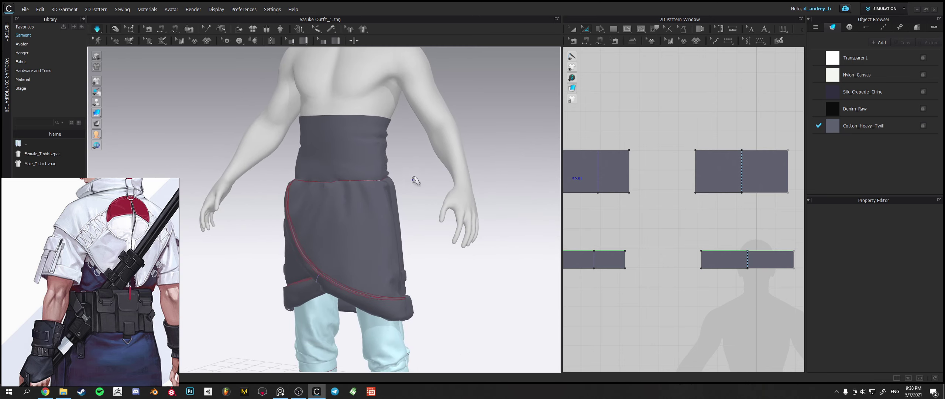
{"action": "right_click_drag", "start_coordinate": [414, 195], "coordinate": [424, 161]}
{"action": "left_click", "coordinate": [354, 159]}
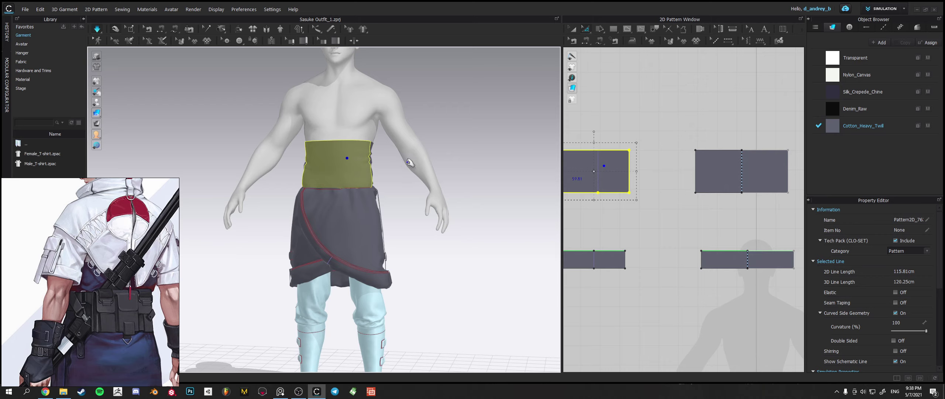
{"action": "left_click", "coordinate": [374, 147], "text": "shift"}
{"action": "right_click", "coordinate": [365, 158]}
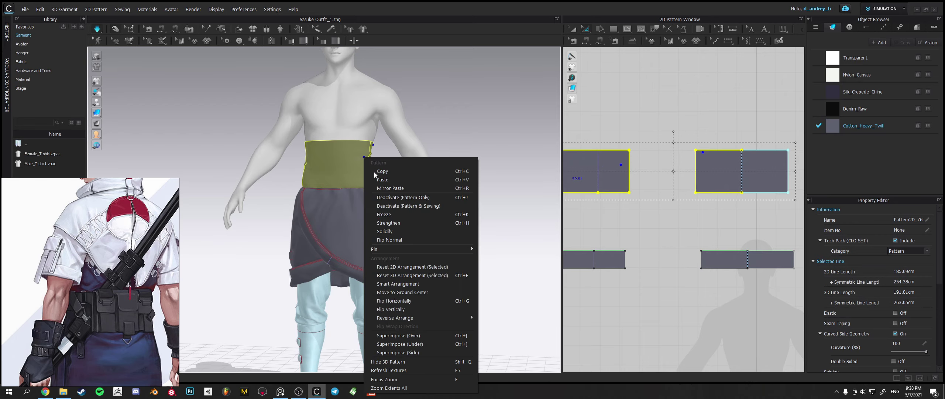
{"action": "left_click", "coordinate": [394, 215]}
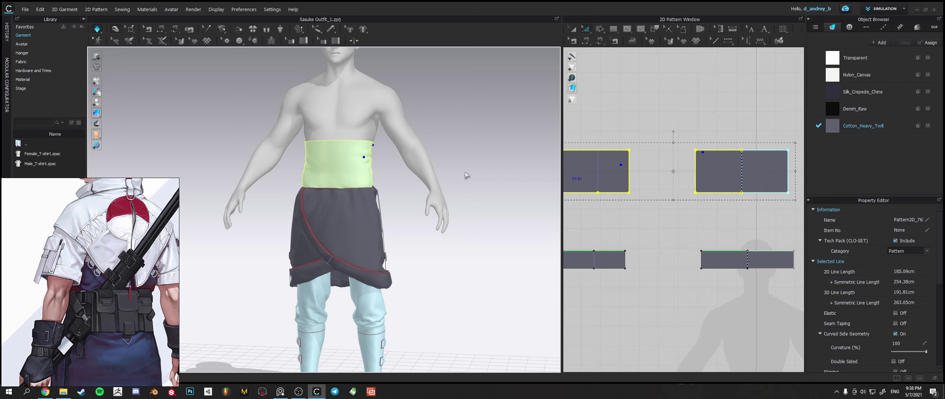
{"action": "left_click", "coordinate": [491, 173]}
{"action": "right_click_drag", "start_coordinate": [491, 173], "coordinate": [325, 161]}
{"action": "key", "text": "ctrl+s"}
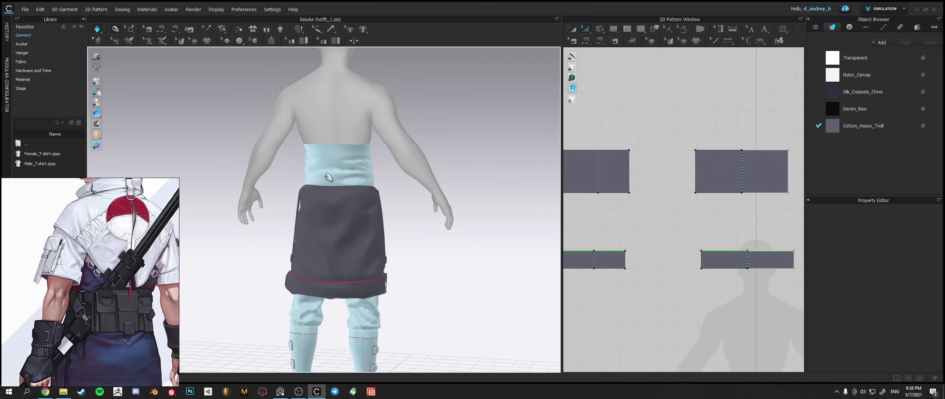
Freeze all skirt, waistband and strap pieces along with the torso pieces, and save the project.
{"action": "scroll", "coordinate": [615, 178], "scroll_direction": "down", "scroll_amount": 5}
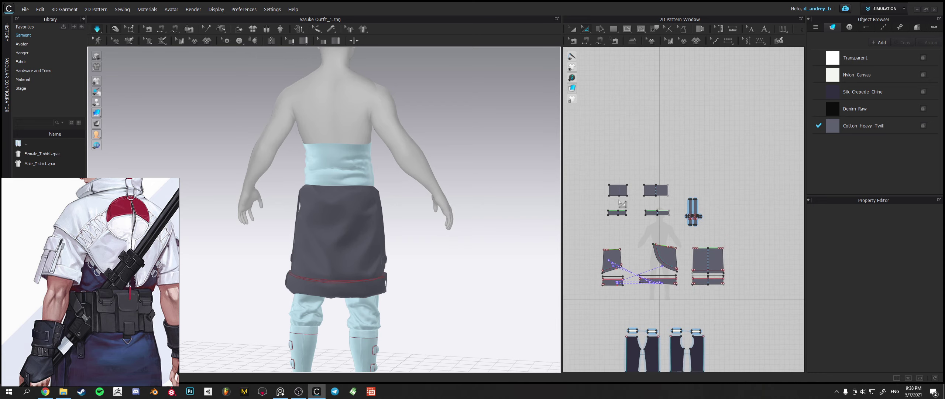
{"action": "key", "text": "a"}
{"action": "left_click_drag", "start_coordinate": [595, 240], "coordinate": [746, 301]}
{"action": "scroll", "coordinate": [617, 248], "scroll_direction": "down", "scroll_amount": 1}
{"action": "scroll", "coordinate": [618, 251], "scroll_direction": "down", "scroll_amount": 1}
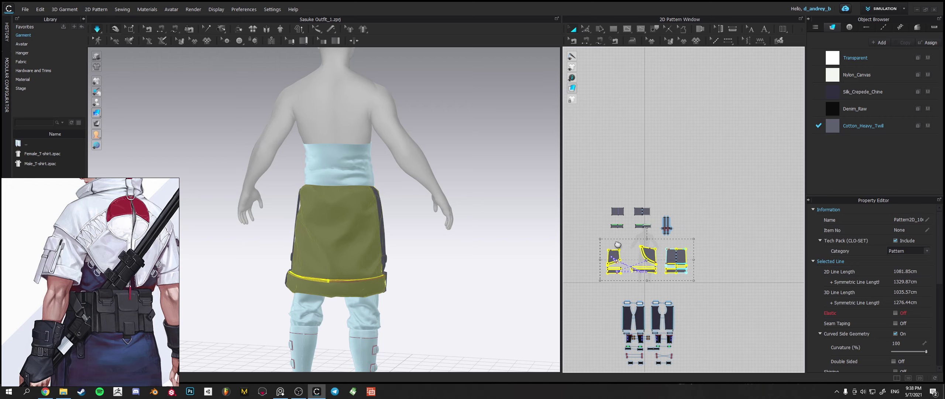
{"action": "middle_click_drag", "start_coordinate": [617, 245], "coordinate": [657, 192]}
{"action": "left_click_drag", "start_coordinate": [607, 134], "coordinate": [757, 232]}
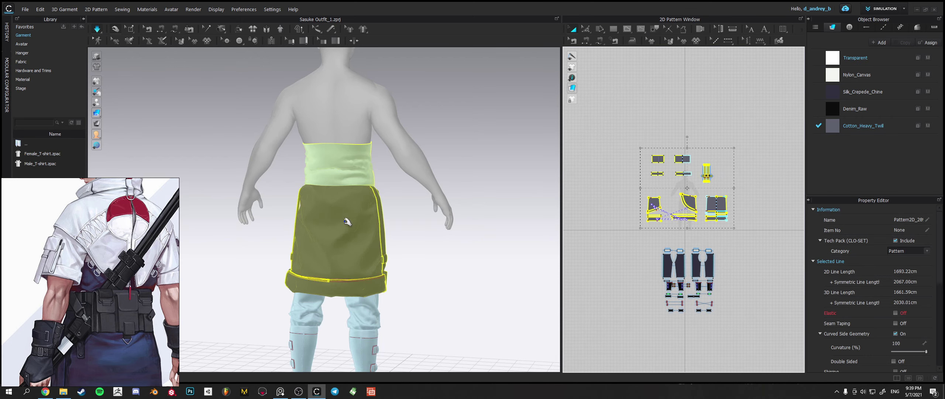
{"action": "right_click", "coordinate": [347, 222]}
{"action": "left_click", "coordinate": [367, 65]}
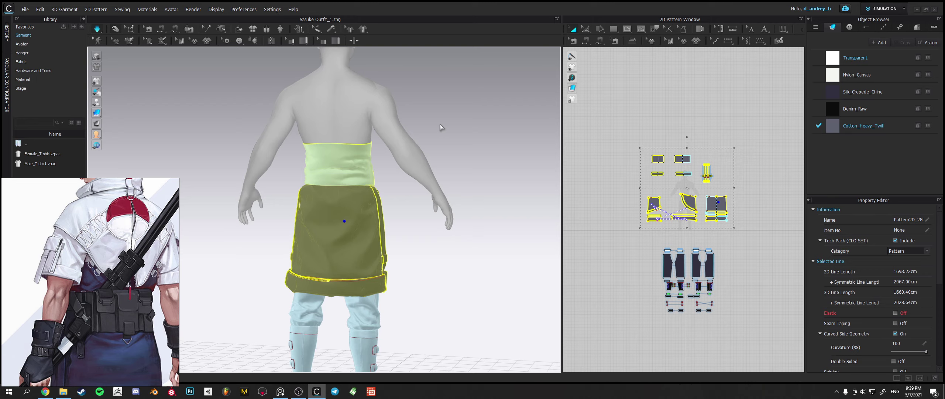
{"action": "key", "text": "ctrl+k"}
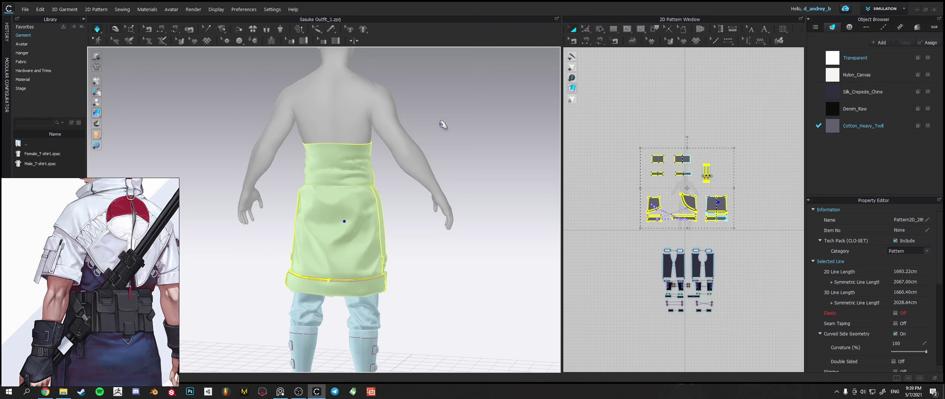
{"action": "left_click", "coordinate": [448, 152]}
{"action": "right_click_drag", "start_coordinate": [455, 145], "coordinate": [486, 227]}
{"action": "key", "text": "ctrl+s"}
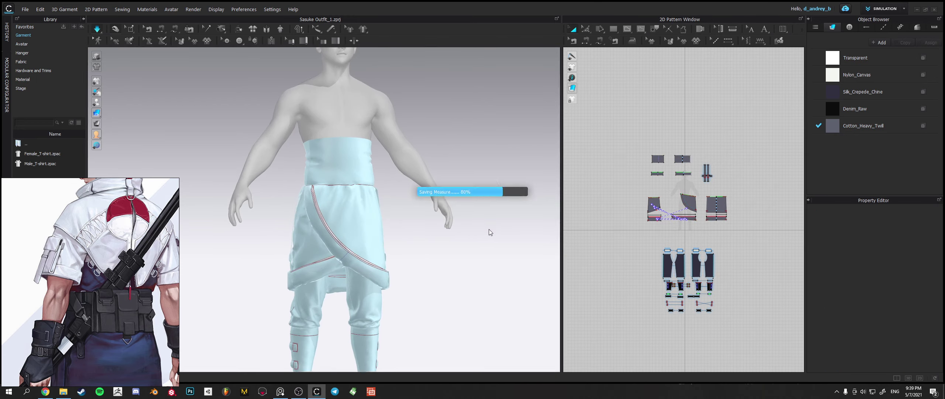
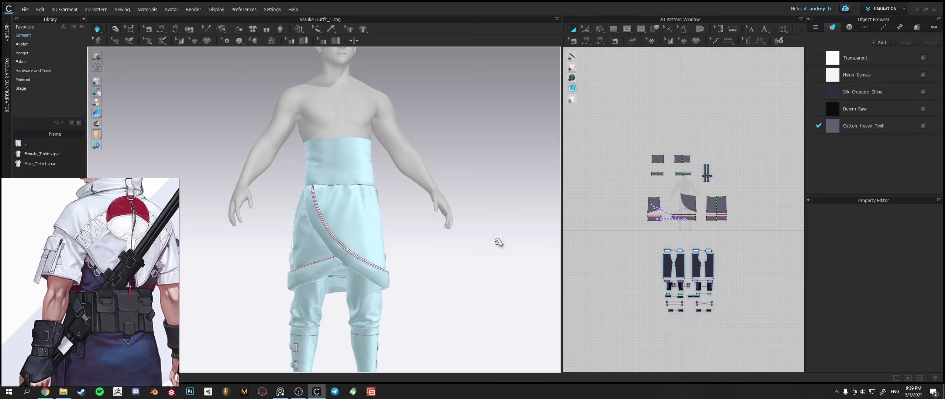
Move the frozen front and back torso pieces together off the body to a spot behind the avatar.
{"action": "right_click_drag", "start_coordinate": [500, 243], "coordinate": [480, 259]}
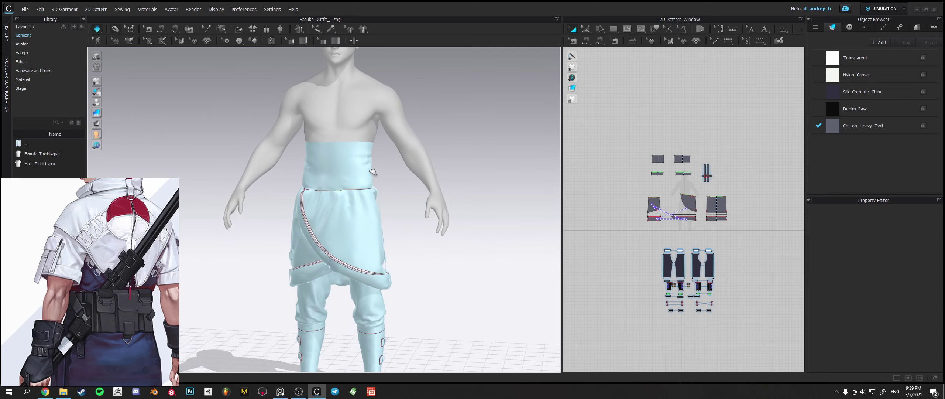
{"action": "left_click", "coordinate": [373, 172]}
{"action": "right_click_drag", "start_coordinate": [373, 171], "coordinate": [370, 169]}
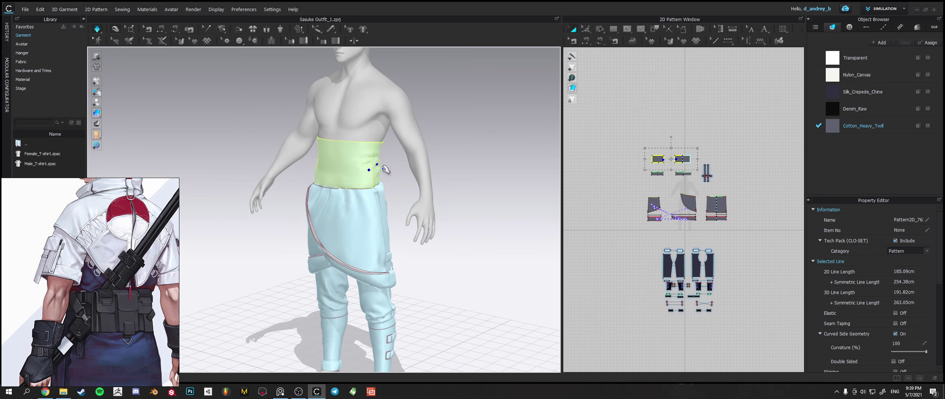
{"action": "left_click", "coordinate": [379, 167]}
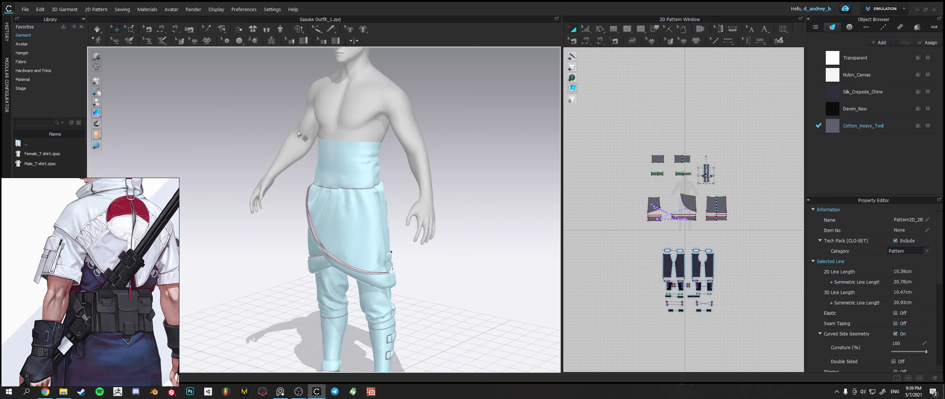
{"action": "left_click", "coordinate": [379, 178]}
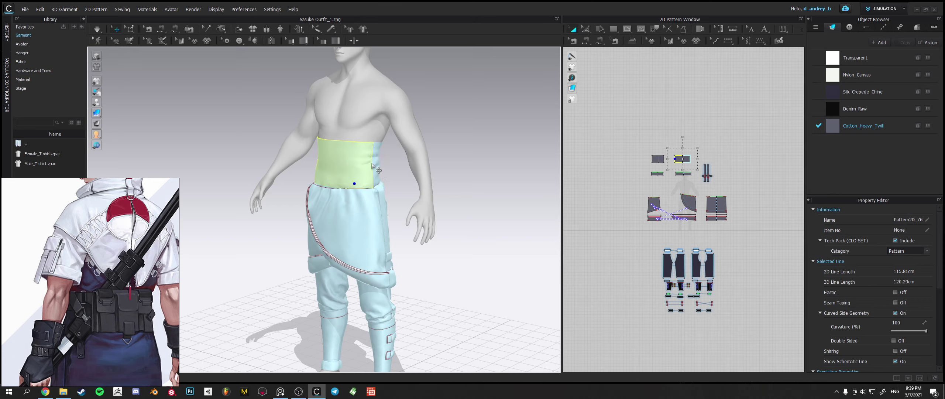
{"action": "left_click", "coordinate": [359, 175], "text": "shift"}
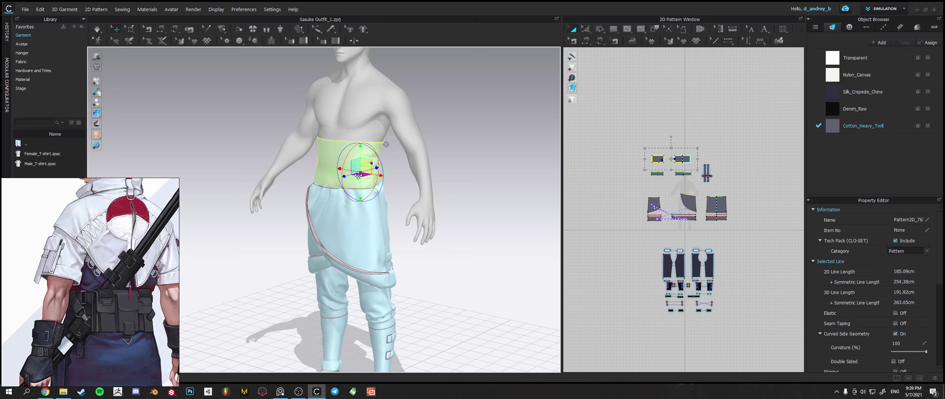
{"action": "left_click_drag", "start_coordinate": [347, 175], "coordinate": [471, 182]}
{"action": "right_click_drag", "start_coordinate": [471, 183], "coordinate": [377, 240]}
{"action": "left_click", "coordinate": [403, 174]}
Examine the reference character's white jacket from the back, framing the figure from head to hem.
{"action": "scroll", "coordinate": [151, 266], "scroll_direction": "down", "scroll_amount": 4}
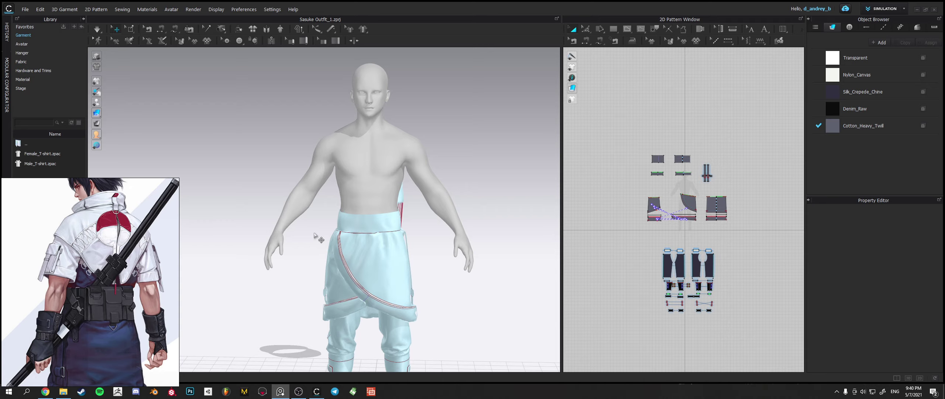
{"action": "scroll", "coordinate": [108, 269], "scroll_direction": "down", "scroll_amount": 5}
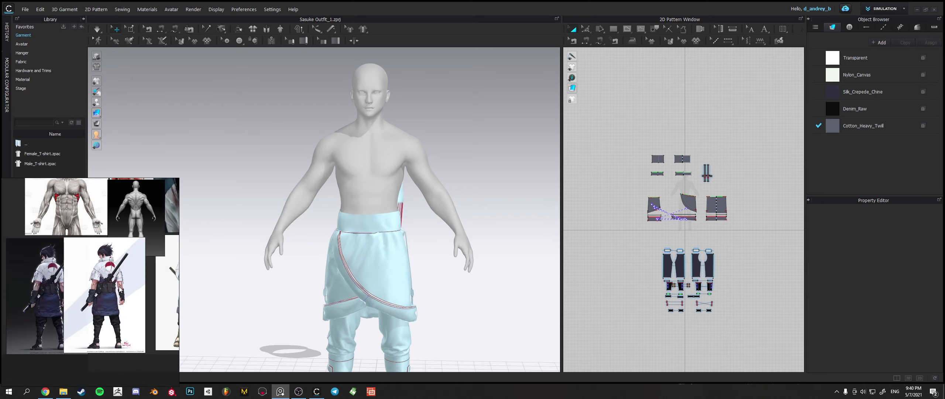
{"action": "double_click", "coordinate": [66, 273]}
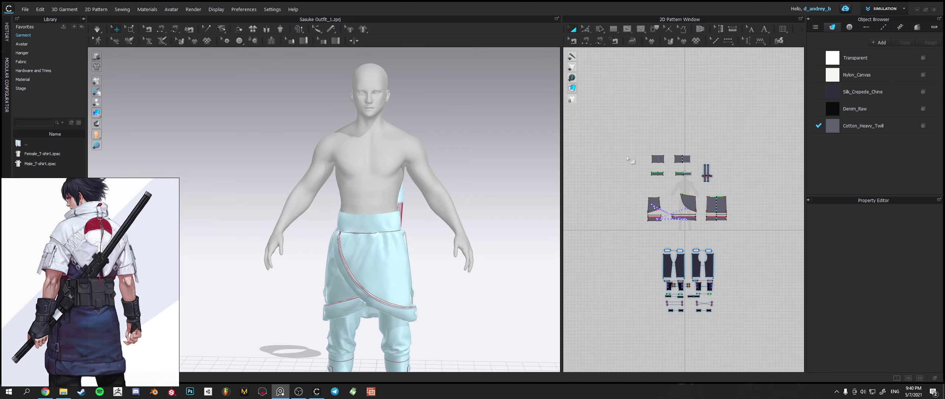
Move the skirt, waistband, torso and strap patterns together clear of the avatar silhouette in the 2D pattern layout.
{"action": "left_click_drag", "start_coordinate": [628, 159], "coordinate": [803, 215]}
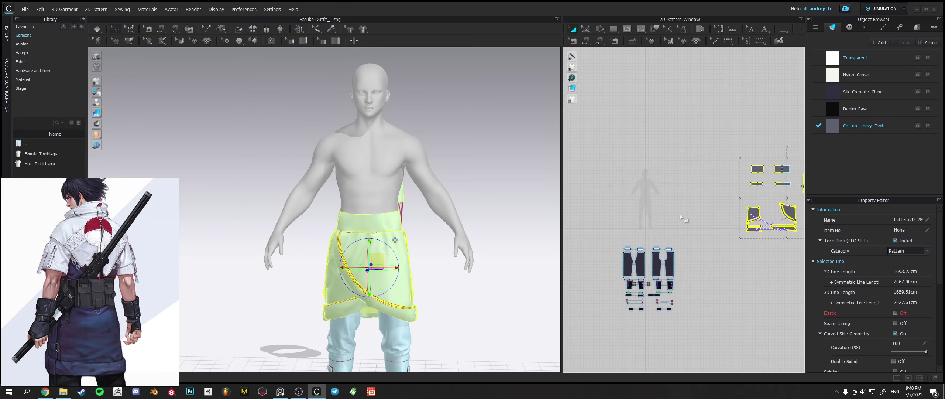
{"action": "left_click", "coordinate": [665, 202]}
Draw a polygon half-torso pattern over the silhouette from shoulder and neck to hip, with a narrowed side and a centre edge about 63 cm long.
{"action": "scroll", "coordinate": [664, 202], "scroll_direction": "up", "scroll_amount": 3}
{"action": "scroll", "coordinate": [634, 161], "scroll_direction": "up", "scroll_amount": 2}
{"action": "middle_click_drag", "start_coordinate": [633, 161], "coordinate": [676, 156]}
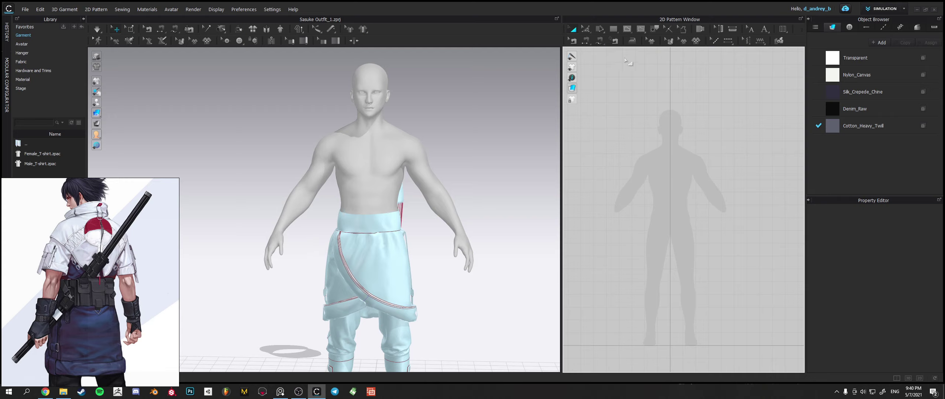
{"action": "left_click", "coordinate": [613, 29]}
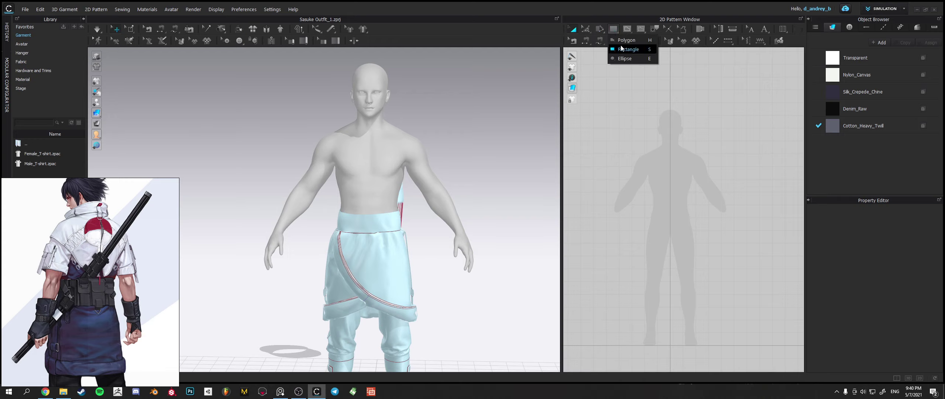
{"action": "left_click", "coordinate": [628, 49]}
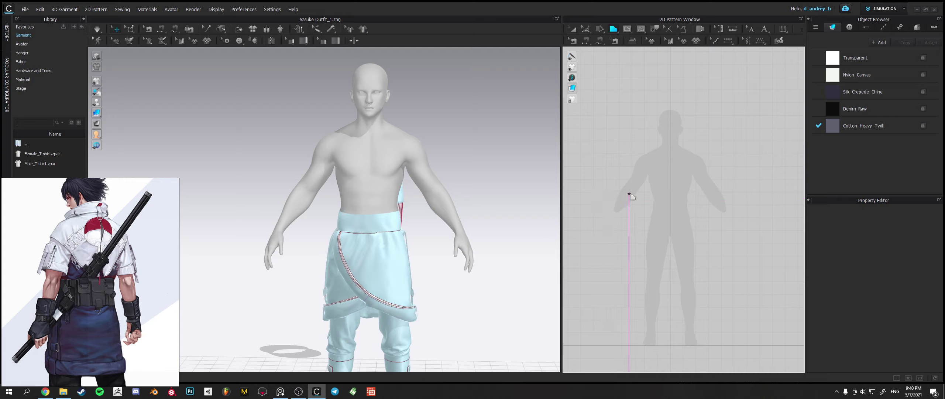
{"action": "left_click", "coordinate": [640, 151]}
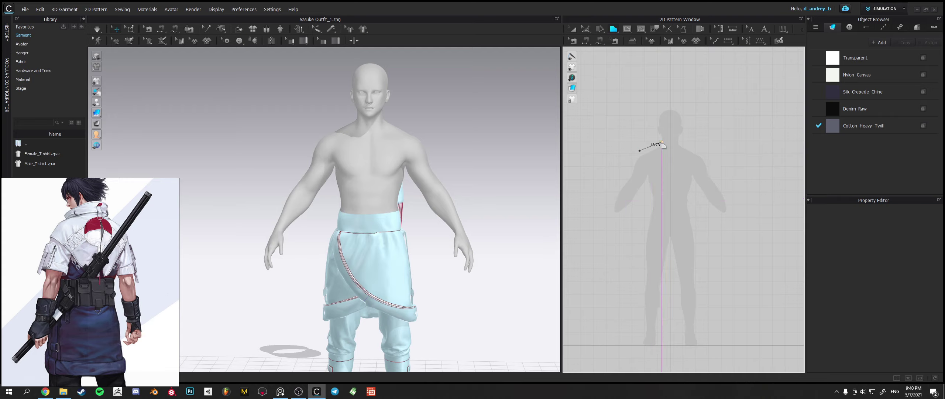
{"action": "left_click", "coordinate": [661, 143]}
{"action": "left_click", "coordinate": [670, 151]}
{"action": "left_click", "coordinate": [671, 232]}
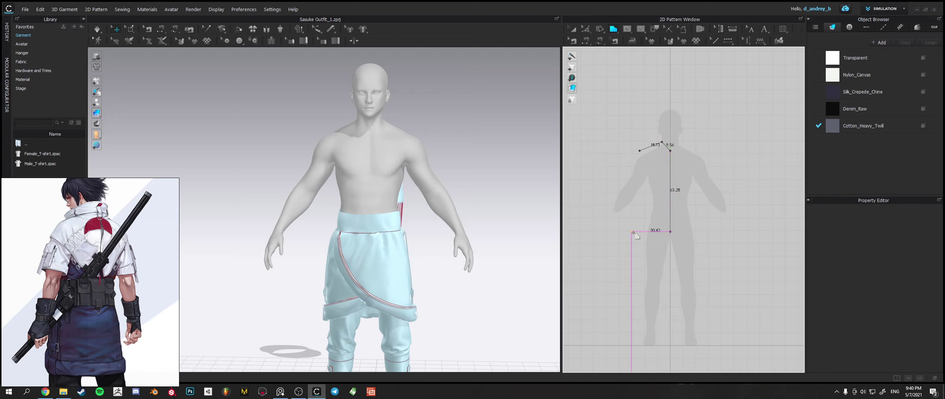
{"action": "left_click", "coordinate": [639, 231]}
{"action": "left_click", "coordinate": [648, 183]}
{"action": "left_click", "coordinate": [640, 151]}
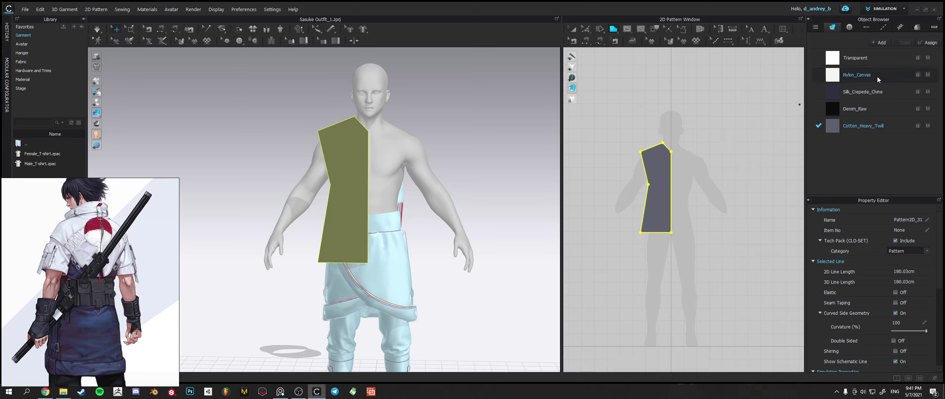
Assign the Nylon_Canvas fabric to the new half-torso pattern.
{"action": "left_click", "coordinate": [857, 75]}
{"action": "scroll", "coordinate": [906, 265], "scroll_direction": "down", "scroll_amount": 3}
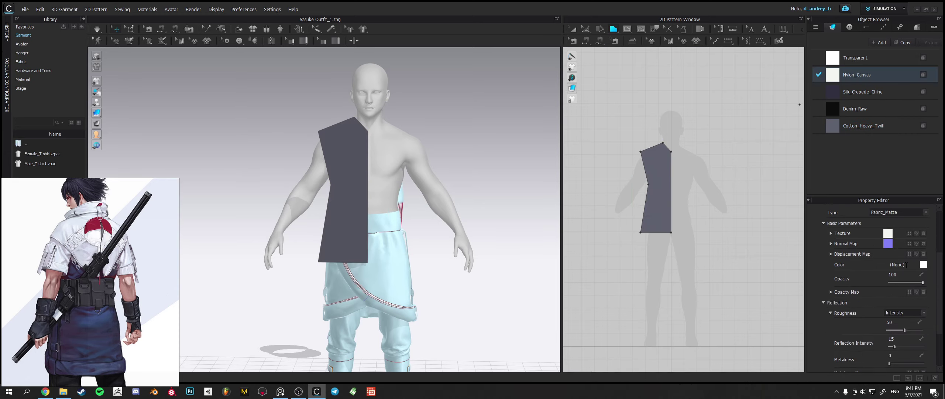
{"action": "scroll", "coordinate": [940, 226], "scroll_direction": "up", "scroll_amount": 3}
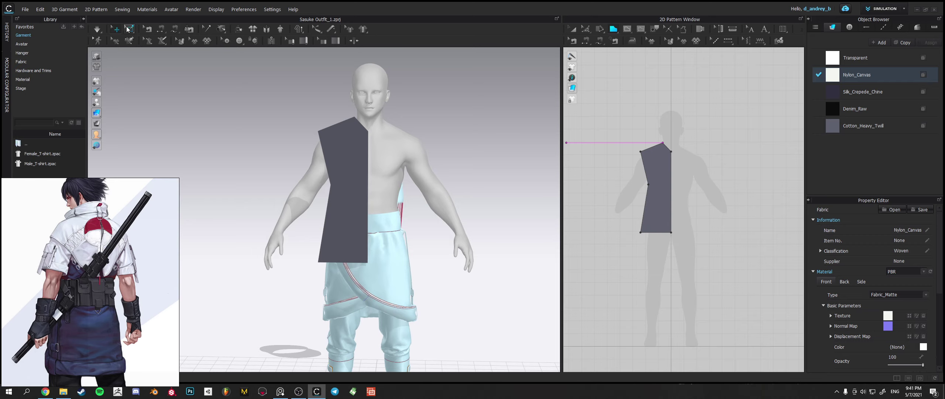
{"action": "left_click", "coordinate": [331, 154]}
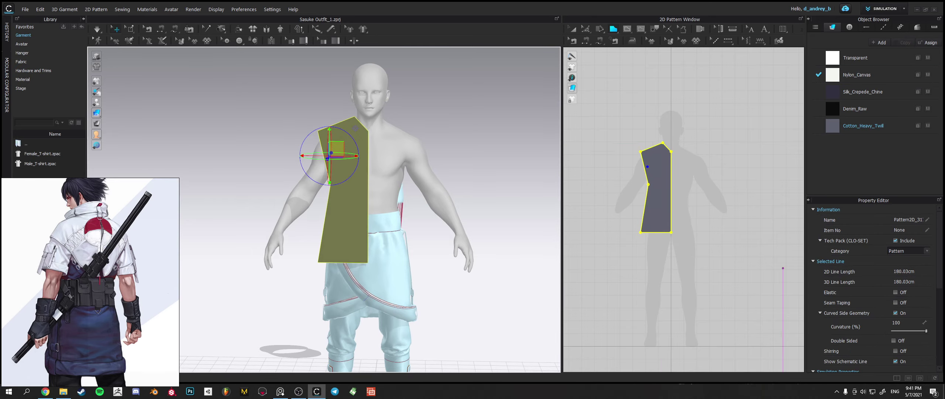
{"action": "scroll", "coordinate": [942, 292], "scroll_direction": "down", "scroll_amount": 4}
{"action": "left_click", "coordinate": [929, 326]}
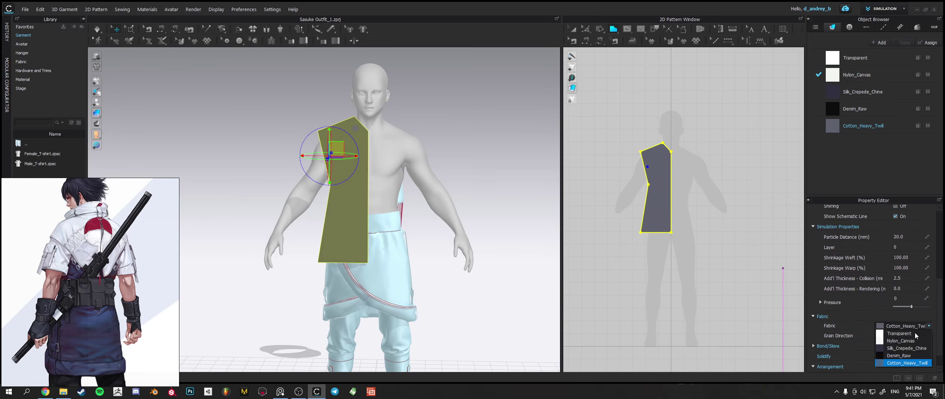
{"action": "left_click", "coordinate": [901, 340]}
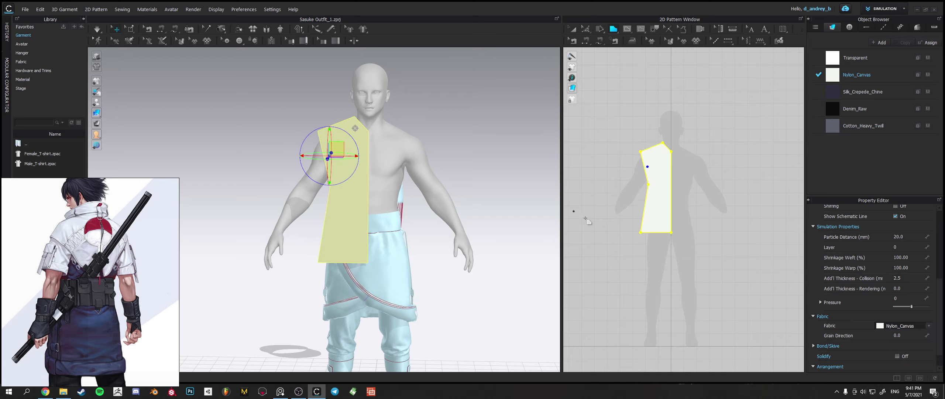
Unfold the half-torso pattern symmetrically across its vertical centre edge into a full front piece.
{"action": "left_click", "coordinate": [587, 32]}
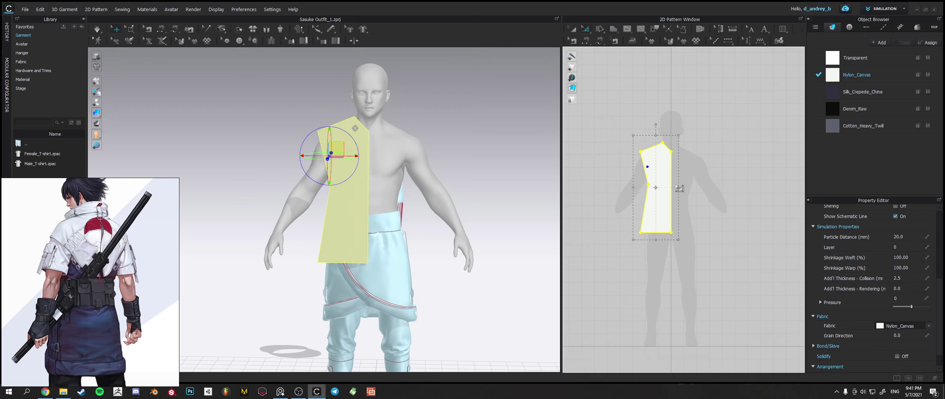
{"action": "left_click", "coordinate": [672, 192]}
{"action": "right_click", "coordinate": [672, 180]}
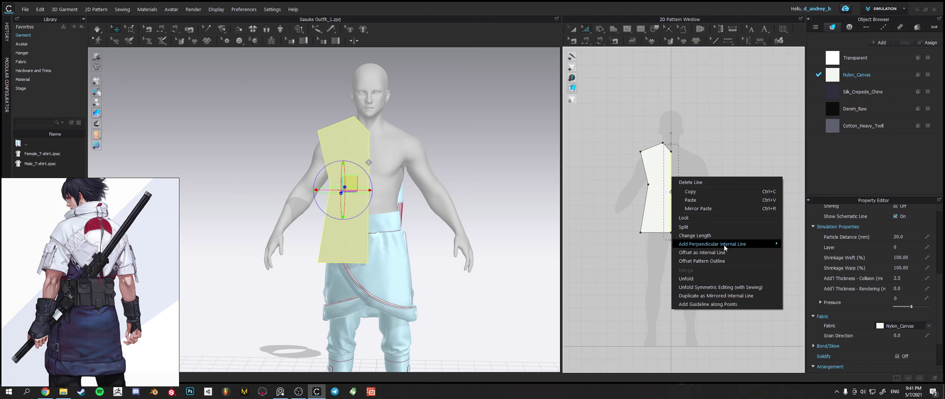
{"action": "left_click", "coordinate": [715, 295]}
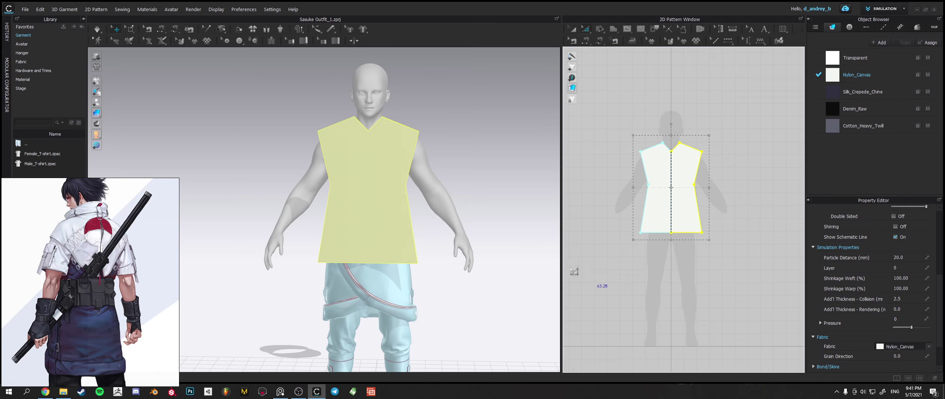
Duplicate the full front torso pattern and place the copy beside the original.
{"action": "right_click_drag", "start_coordinate": [493, 226], "coordinate": [445, 220]}
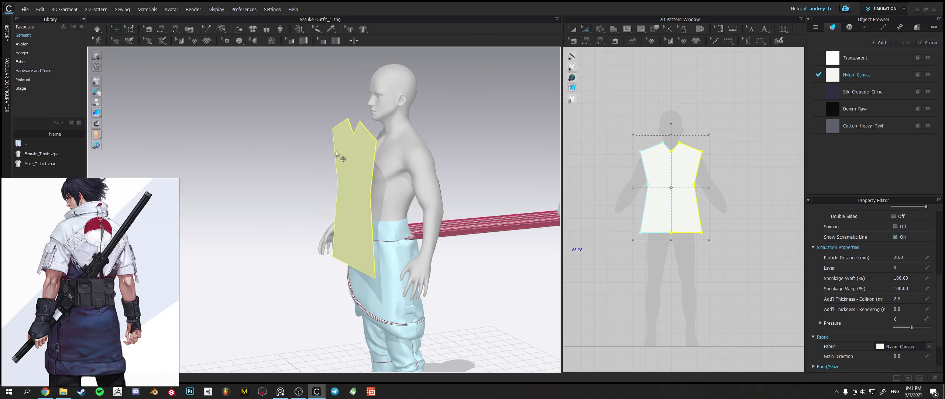
{"action": "left_click", "coordinate": [573, 29]}
{"action": "left_click", "coordinate": [659, 170]}
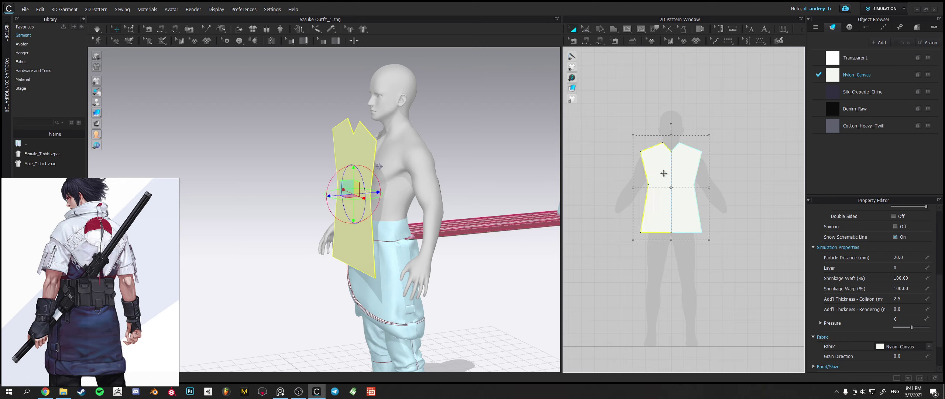
{"action": "key", "text": "ctrl+v"}
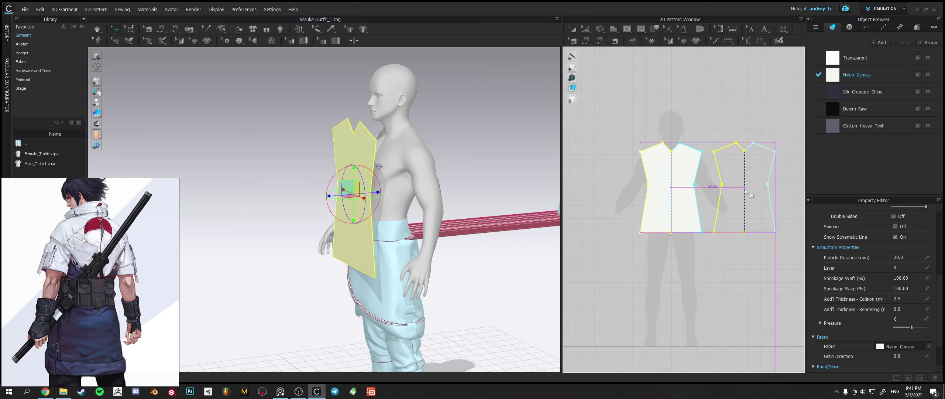
Turn the copied torso piece and position it behind the avatar's back as the back piece.
{"action": "left_click", "coordinate": [404, 192]}
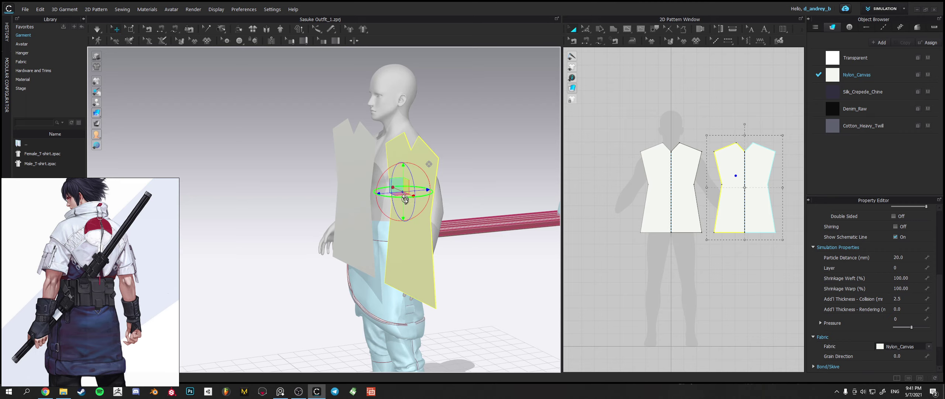
{"action": "left_click_drag", "start_coordinate": [405, 197], "coordinate": [421, 117]}
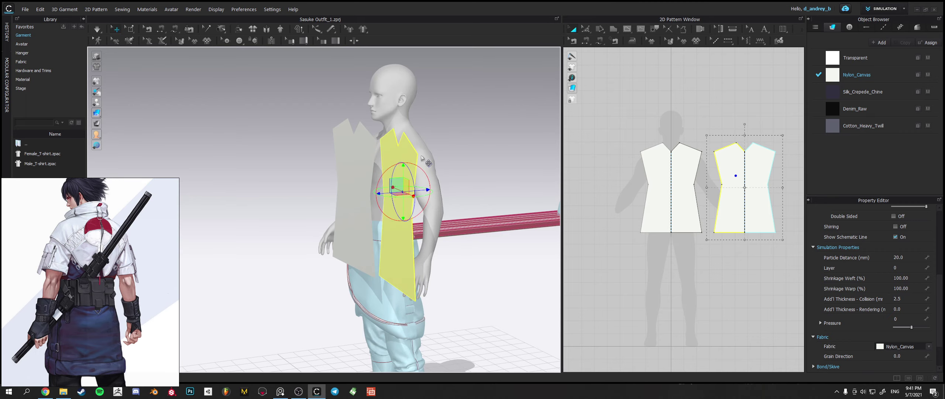
{"action": "mouse_move", "coordinate": [424, 190]}
{"action": "left_mouse_down"}
{"action": "mouse_move", "coordinate": [504, 187]}
{"action": "mouse_move", "coordinate": [430, 184]}
{"action": "left_mouse_up"}
{"action": "right_click_drag", "start_coordinate": [476, 189], "coordinate": [372, 192]}
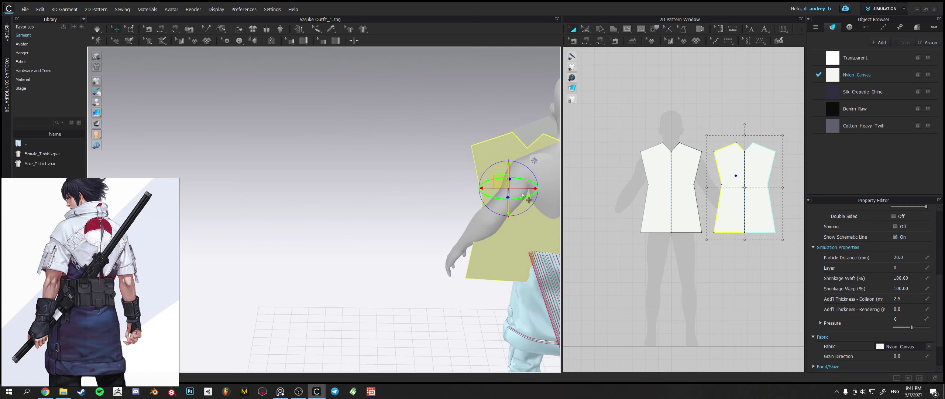
{"action": "left_click_drag", "start_coordinate": [534, 189], "coordinate": [574, 189]}
{"action": "right_click_drag", "start_coordinate": [473, 190], "coordinate": [565, 202]}
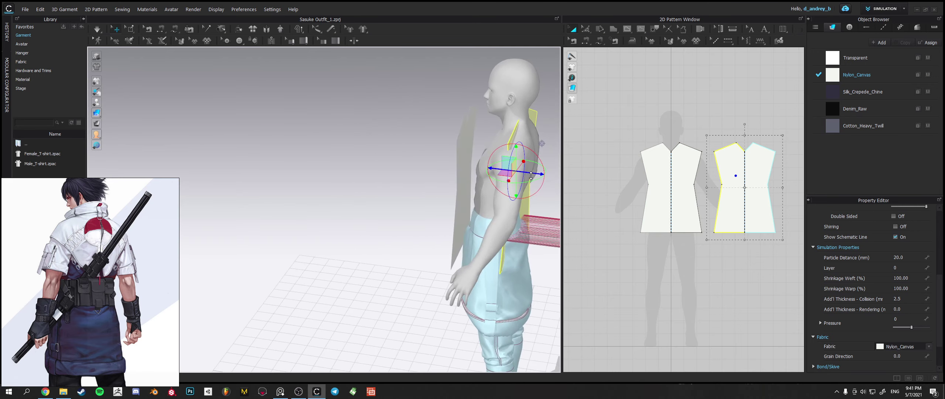
{"action": "left_click_drag", "start_coordinate": [532, 176], "coordinate": [564, 182]}
Reshape the back piece's V-shaped neckline into a straight edge at the height of the neck points.
{"action": "key", "text": "z"}
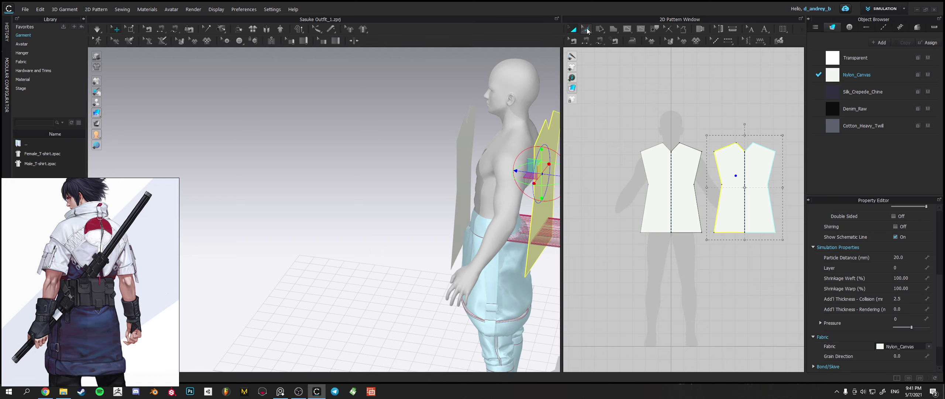
{"action": "left_click", "coordinate": [751, 152]}
{"action": "left_click_drag", "start_coordinate": [751, 153], "coordinate": [735, 151]}
Try to sew the front piece's lower side edge to the back piece's side edge, then undo the seam.
{"action": "right_click_drag", "start_coordinate": [510, 181], "coordinate": [384, 190]}
{"action": "left_click", "coordinate": [586, 40]}
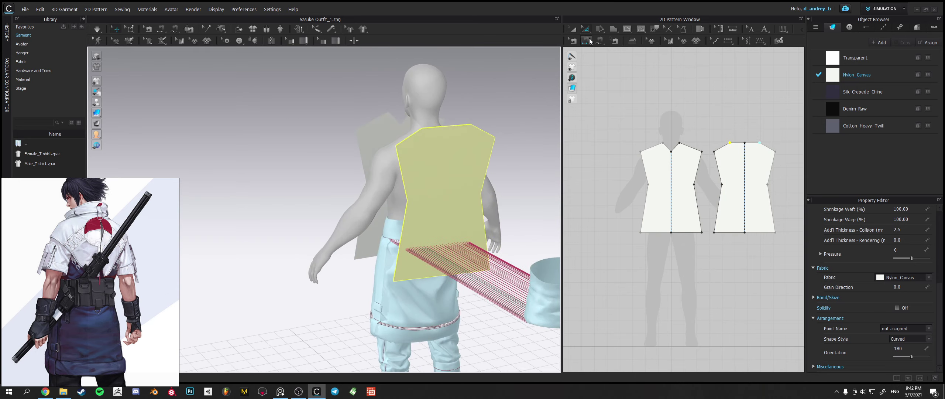
{"action": "left_click", "coordinate": [645, 208]}
{"action": "left_click", "coordinate": [720, 200]}
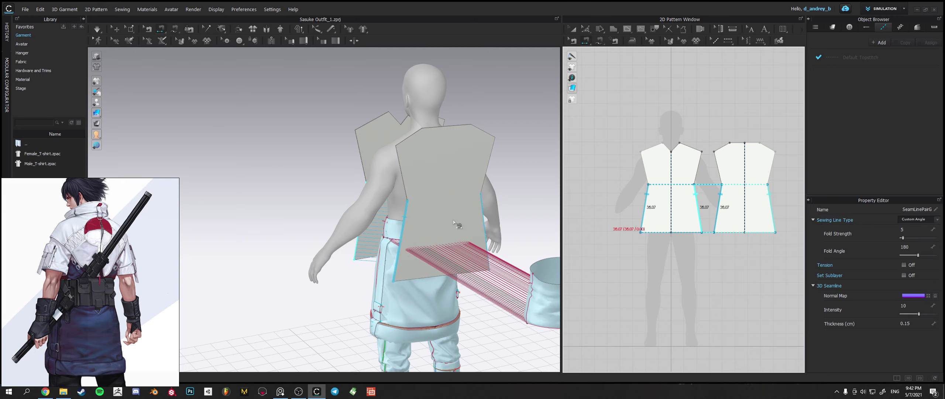
{"action": "right_click_drag", "start_coordinate": [459, 224], "coordinate": [569, 222]}
{"action": "key", "text": "ctrl+z"}
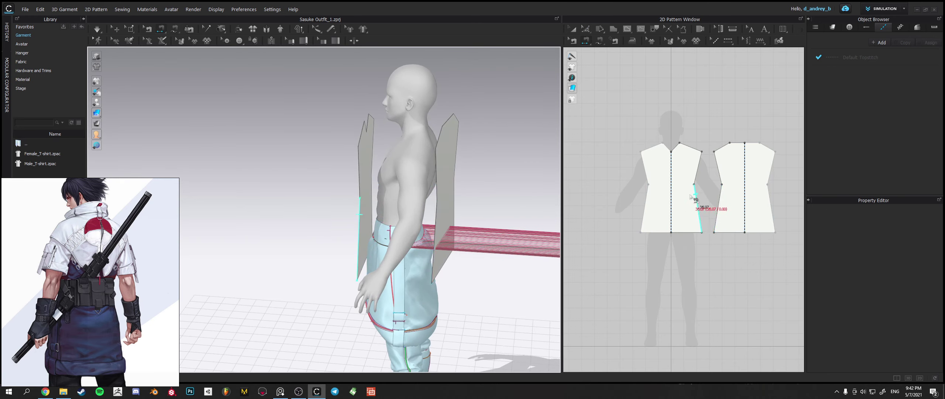
Sew the front piece's lower side edge to the back piece's facing lower side edge.
{"action": "left_click", "coordinate": [725, 199]}
{"action": "left_click", "coordinate": [724, 199]}
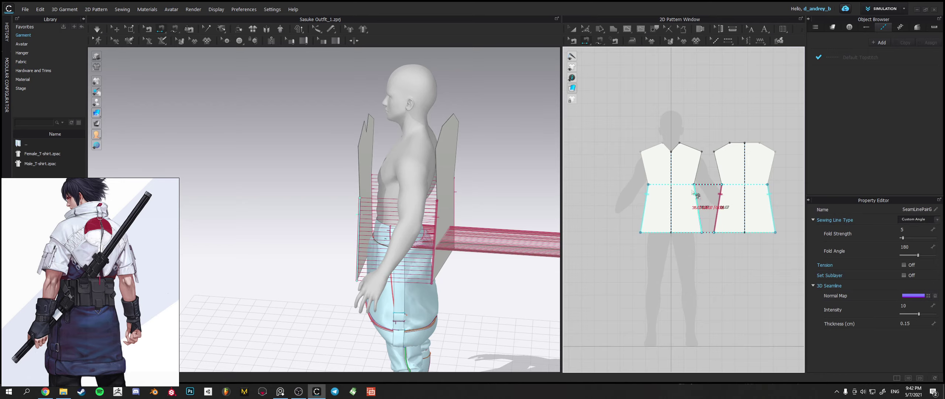
Sew the front piece's shoulder edge to the back piece's matching shoulder edge.
{"action": "left_click", "coordinate": [723, 154]}
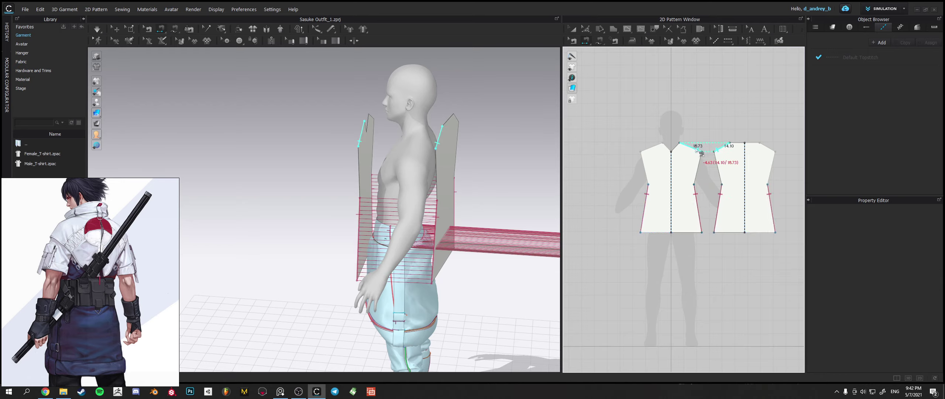
{"action": "left_click", "coordinate": [696, 151]}
{"action": "right_click_drag", "start_coordinate": [459, 187], "coordinate": [420, 174]}
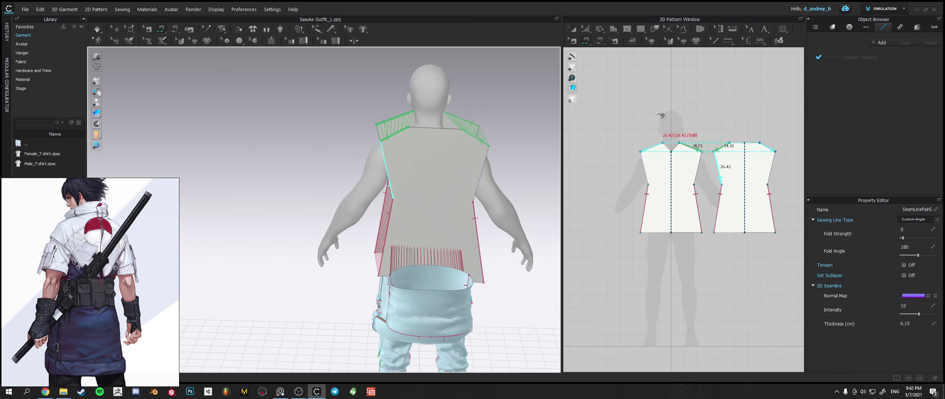
Lower the centre of the back piece's neckline and curve the back and front necklines into rounded shapes.
{"action": "key", "text": "a"}
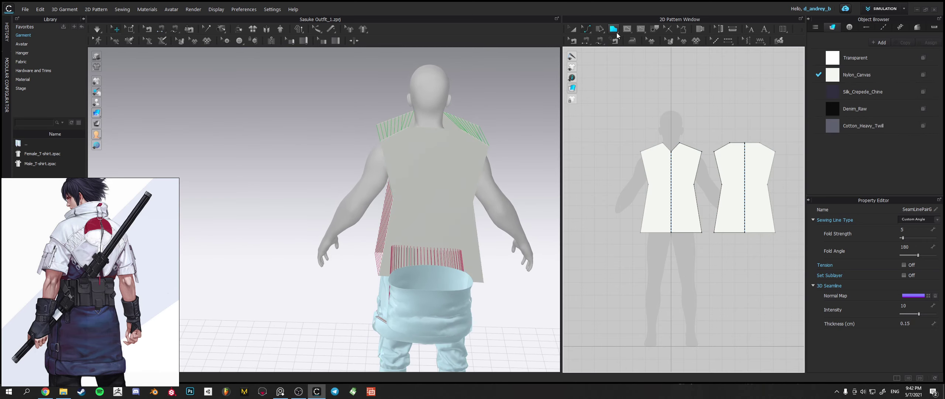
{"action": "left_click", "coordinate": [588, 29]}
{"action": "left_click", "coordinate": [587, 32]}
{"action": "left_click", "coordinate": [597, 50]}
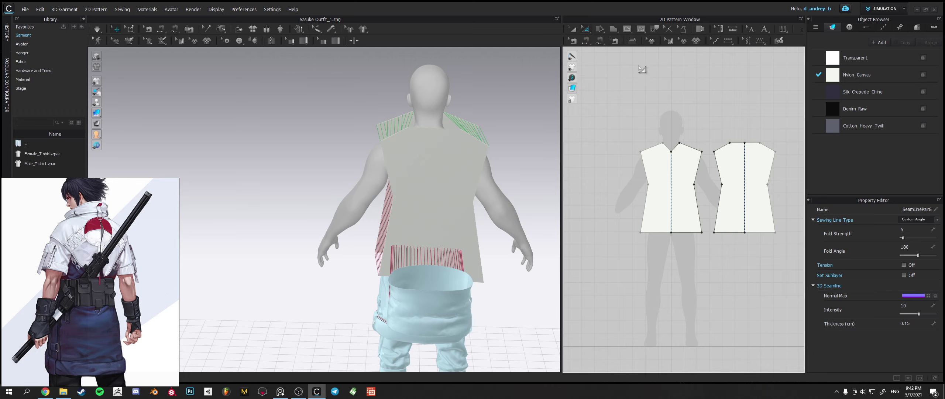
{"action": "left_click", "coordinate": [752, 150]}
{"action": "left_click_drag", "start_coordinate": [746, 145], "coordinate": [740, 146]}
{"action": "key", "text": "c"}
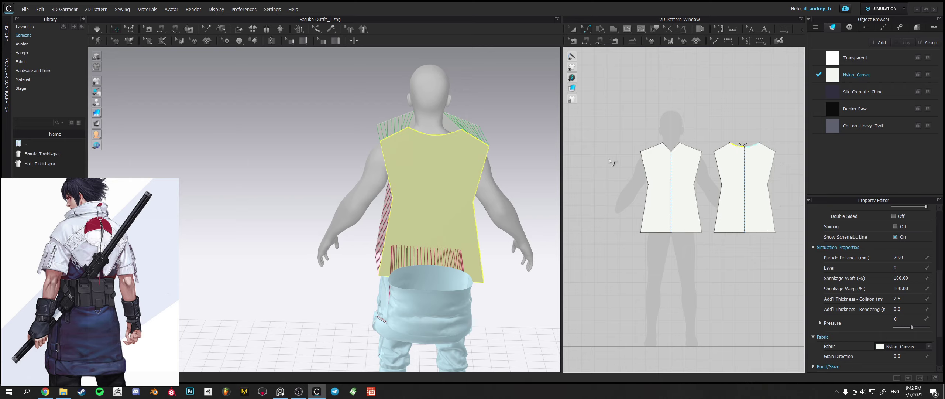
{"action": "left_click", "coordinate": [679, 154]}
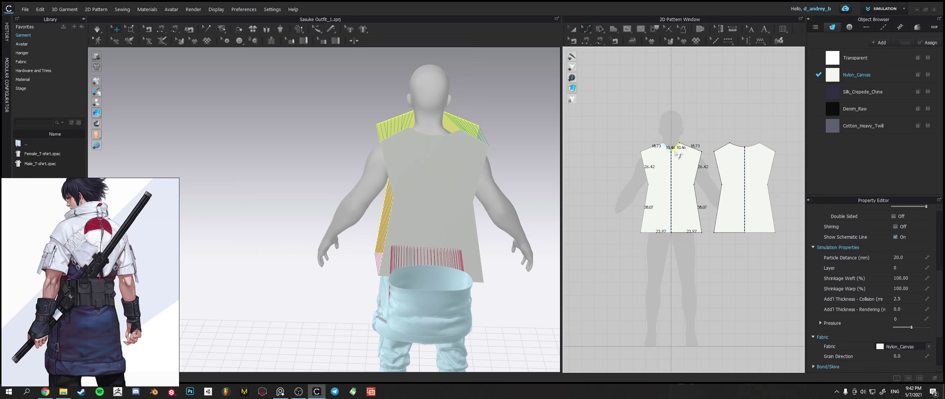
Simulate the sewn front and back pieces so they drape onto the avatar's torso, then stop the simulation.
{"action": "right_click_drag", "start_coordinate": [438, 174], "coordinate": [600, 168]}
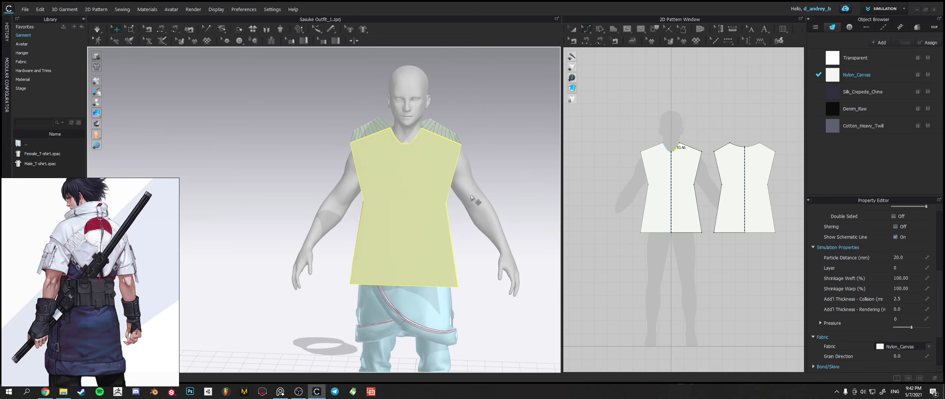
{"action": "middle_click_drag", "start_coordinate": [501, 225], "coordinate": [467, 202]}
{"action": "right_click_drag", "start_coordinate": [466, 203], "coordinate": [446, 203]}
{"action": "key", "text": "space"}
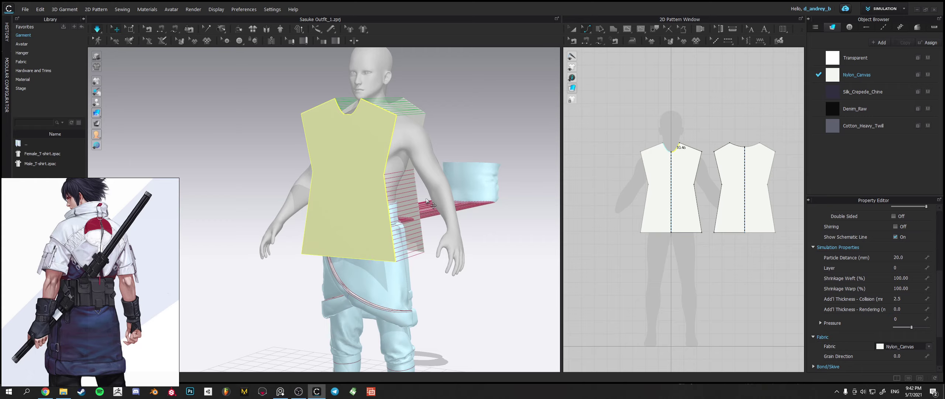
{"action": "key", "text": "space"}
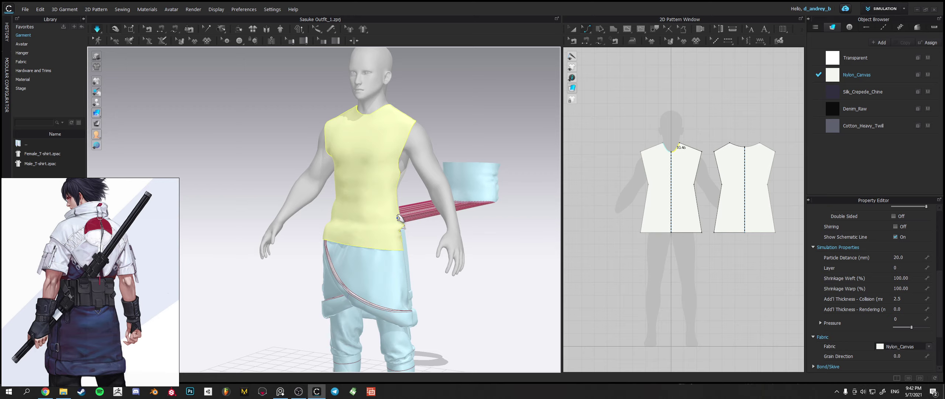
{"action": "right_click_drag", "start_coordinate": [400, 218], "coordinate": [468, 222]}
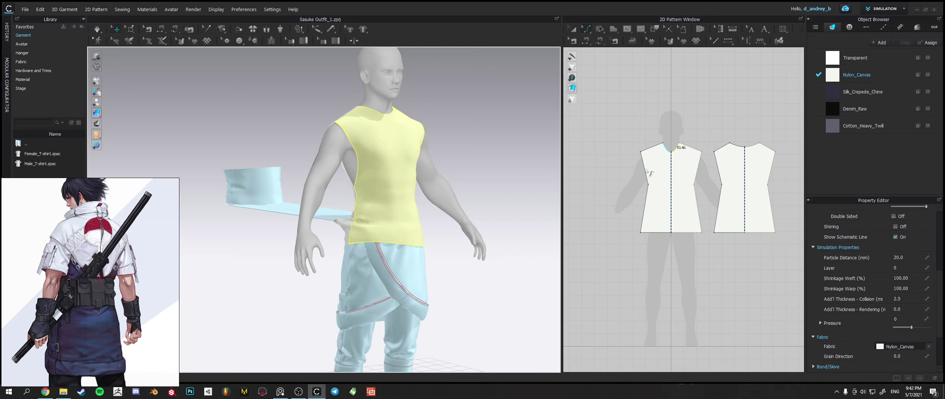
Raise the side waist points and bottom hems of both torso pieces, and simulate the shortened garment.
{"action": "left_click", "coordinate": [589, 32]}
{"action": "left_click", "coordinate": [593, 46]}
{"action": "left_click", "coordinate": [649, 184]}
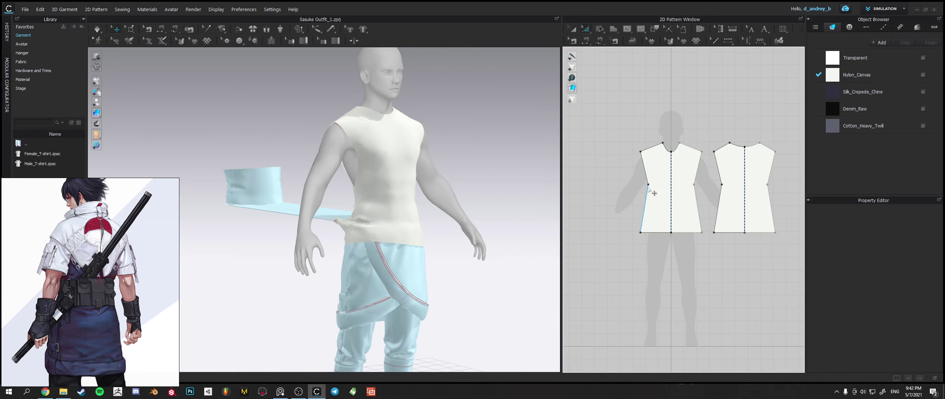
{"action": "left_click_drag", "start_coordinate": [729, 191], "coordinate": [729, 181]}
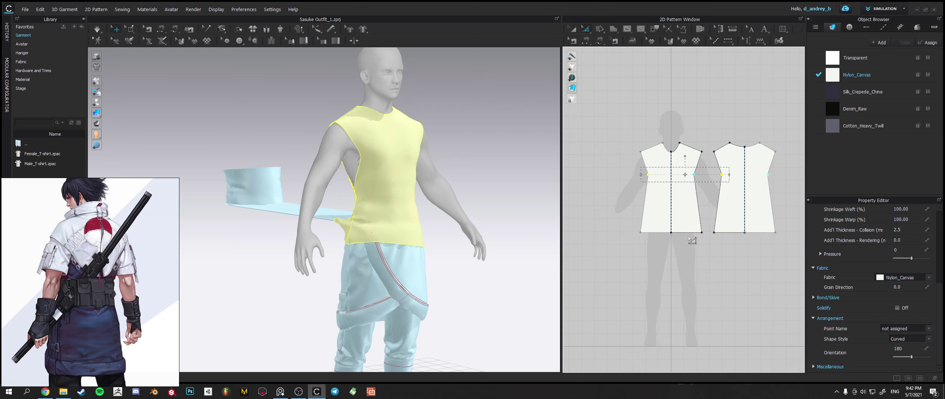
{"action": "left_click_drag", "start_coordinate": [619, 220], "coordinate": [758, 250]}
{"action": "left_click_drag", "start_coordinate": [666, 231], "coordinate": [667, 221]}
{"action": "right_click_drag", "start_coordinate": [468, 254], "coordinate": [435, 264]}
{"action": "key", "text": "space"}
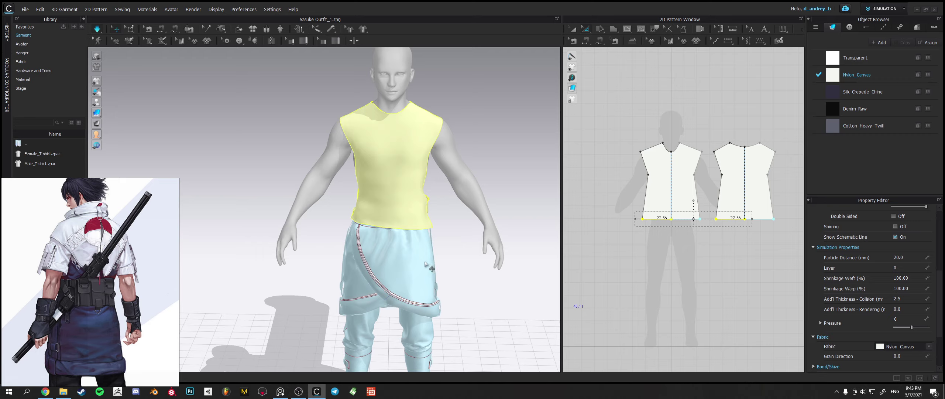
{"action": "key", "text": "space"}
Lower the centre point of the front piece's neckline to form a deep V-shaped opening.
{"action": "left_click", "coordinate": [677, 113]}
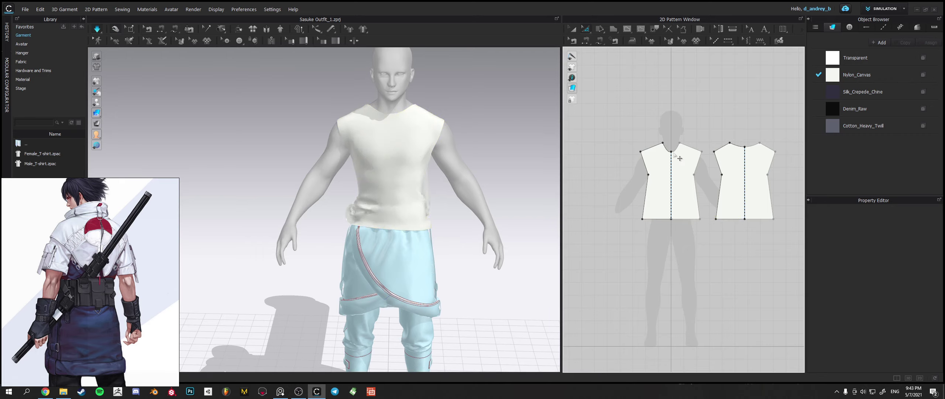
{"action": "left_click_drag", "start_coordinate": [671, 151], "coordinate": [672, 167]}
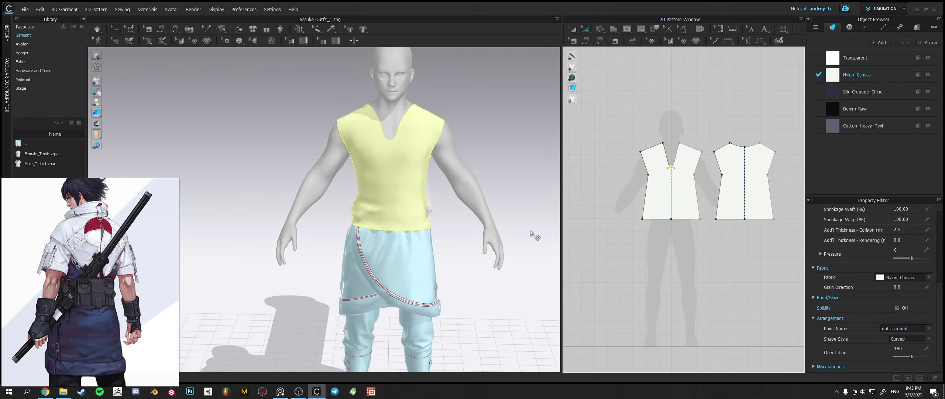
{"action": "right_click_drag", "start_coordinate": [439, 201], "coordinate": [334, 215]}
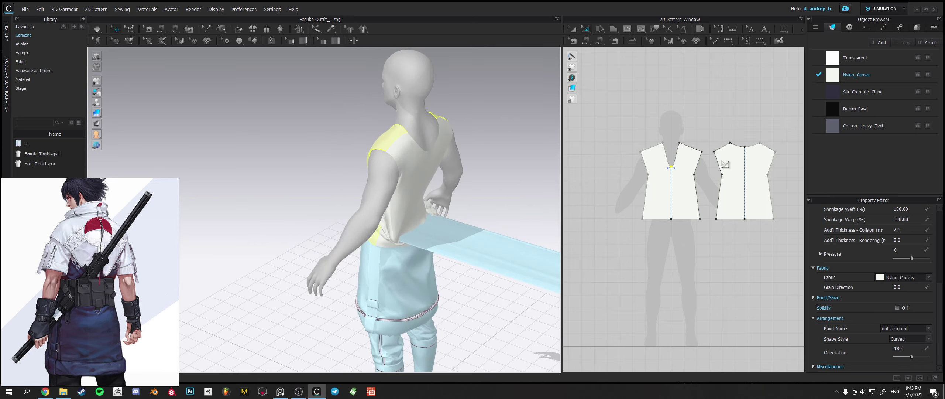
Reactivate the frozen Cotton_Heavy_Twill strap pieces stretching behind the avatar's waist, then deactivate both their patterns and sewing.
{"action": "right_click_drag", "start_coordinate": [467, 224], "coordinate": [490, 252]}
{"action": "left_click", "coordinate": [489, 253]}
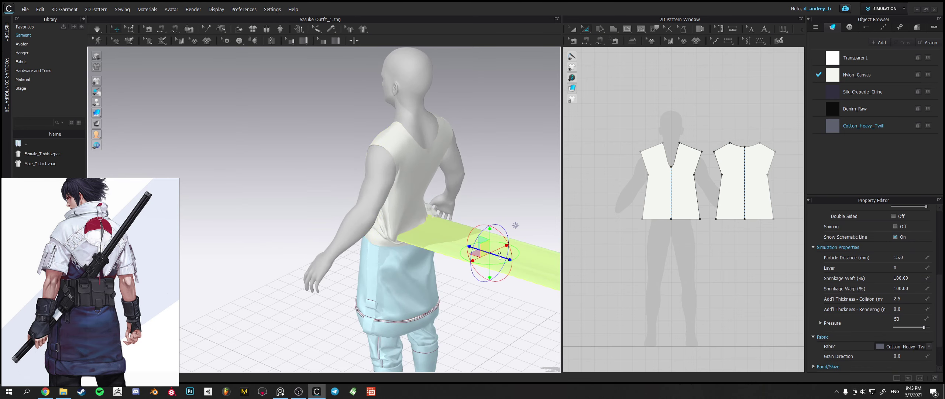
{"action": "middle_click_drag", "start_coordinate": [500, 256], "coordinate": [347, 190]}
{"action": "left_click", "coordinate": [437, 191]}
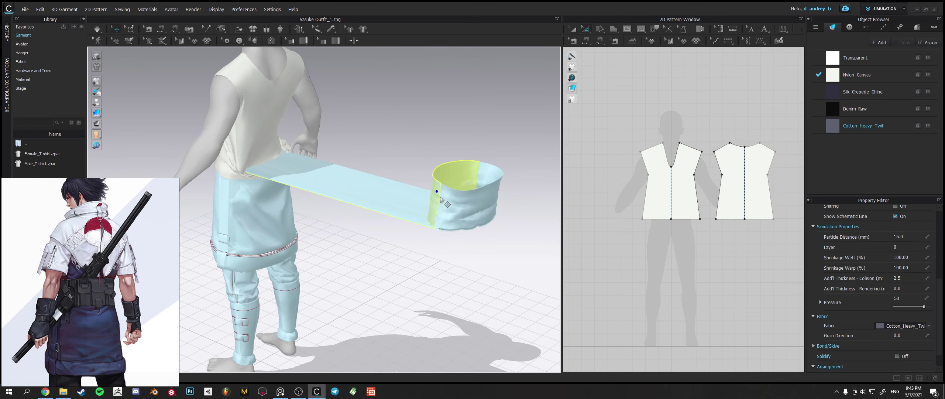
{"action": "left_click", "coordinate": [441, 200]}
{"action": "right_click", "coordinate": [445, 201]}
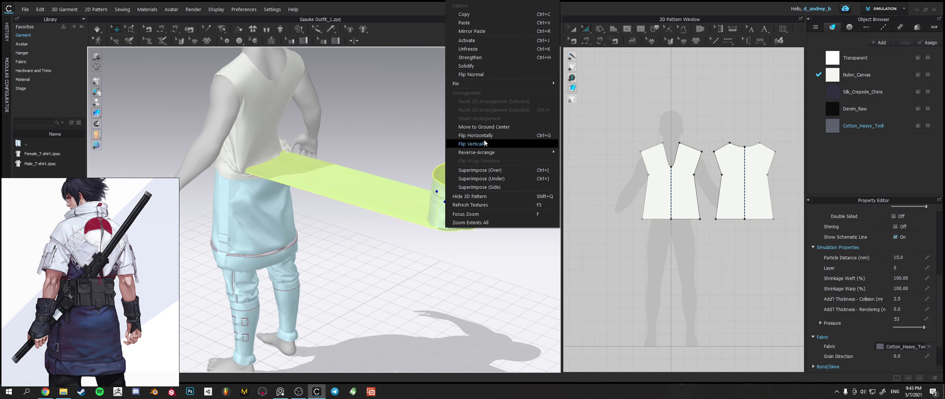
{"action": "left_click", "coordinate": [480, 41]}
{"action": "right_click", "coordinate": [437, 196]}
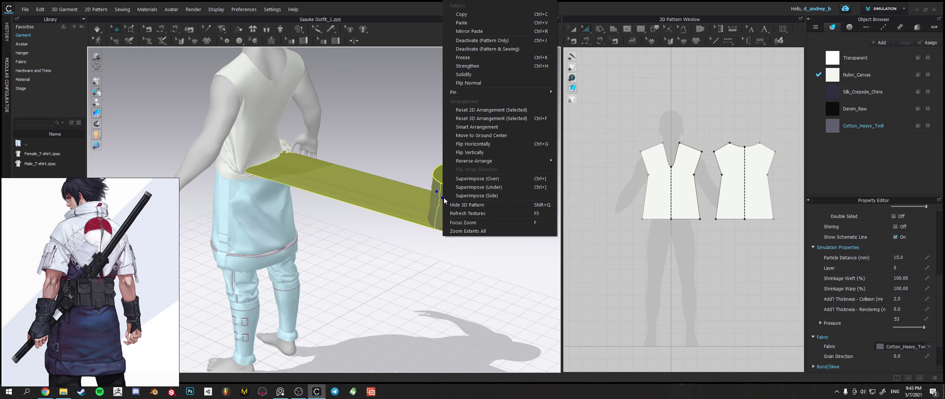
{"action": "left_click", "coordinate": [480, 48]}
Simulate the torso garment with the strap pieces deactivated.
{"action": "right_click_drag", "start_coordinate": [414, 134], "coordinate": [432, 142]}
{"action": "middle_click_drag", "start_coordinate": [337, 169], "coordinate": [445, 143]}
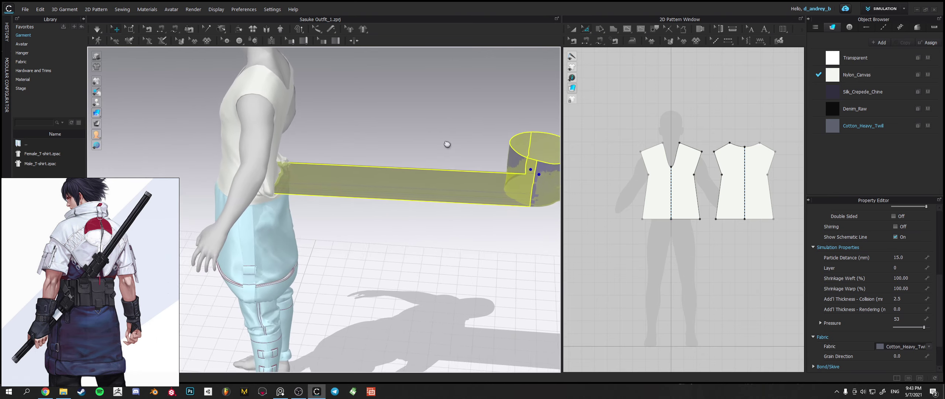
{"action": "right_click_drag", "start_coordinate": [446, 143], "coordinate": [414, 146]}
{"action": "key", "text": "space"}
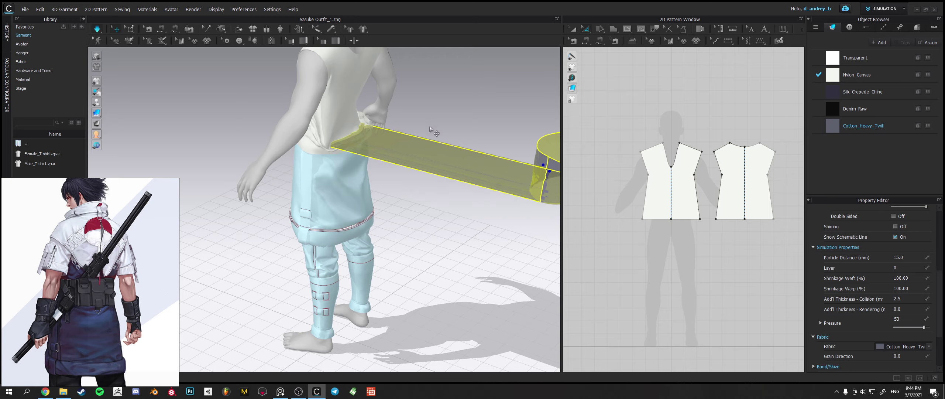
{"action": "key", "text": "space"}
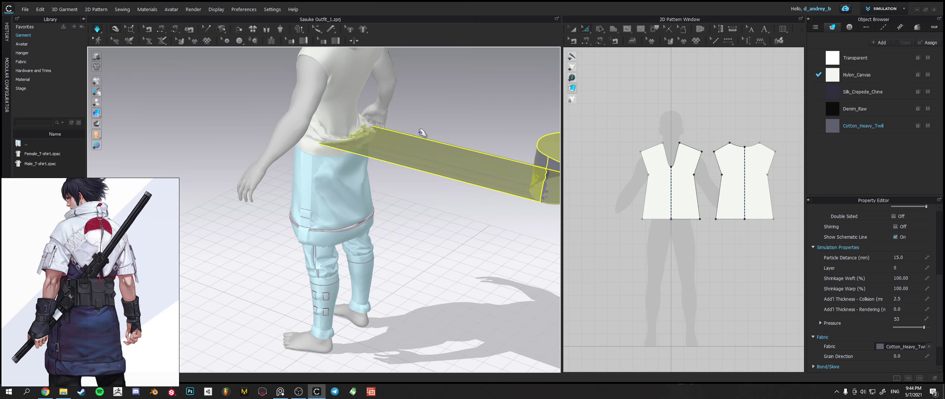
{"action": "right_click_drag", "start_coordinate": [424, 131], "coordinate": [331, 152]}
Pull the back piece upward toward the avatar's neck while the simulation runs.
{"action": "left_click", "coordinate": [283, 152]}
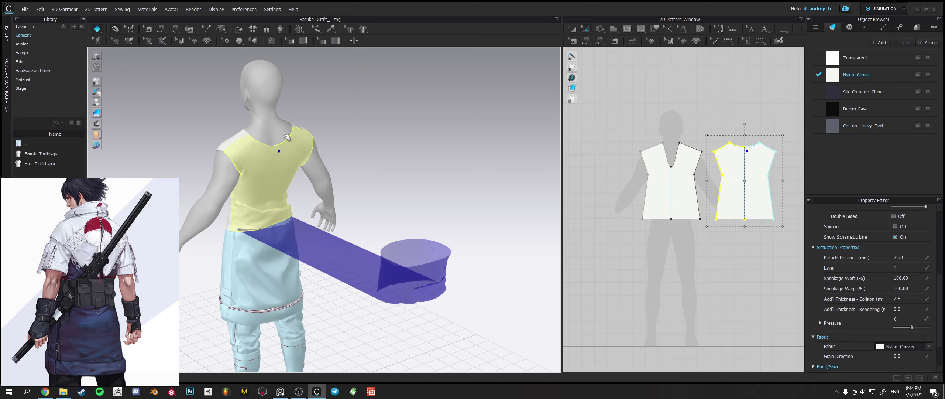
{"action": "left_click_drag", "start_coordinate": [291, 97], "coordinate": [290, 93]}
{"action": "right_click_drag", "start_coordinate": [288, 153], "coordinate": [275, 144]}
{"action": "left_click_drag", "start_coordinate": [283, 116], "coordinate": [284, 86]}
Reshape the back piece's neckline around its centre point.
{"action": "scroll", "coordinate": [742, 120], "scroll_direction": "up", "scroll_amount": 3}
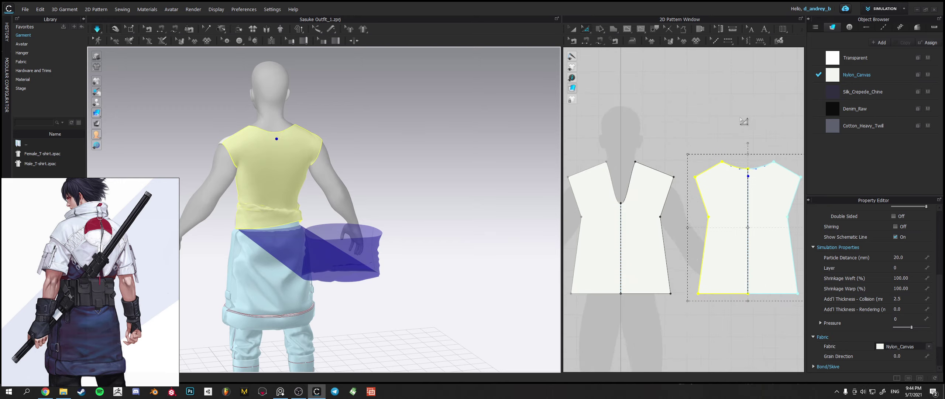
{"action": "left_click", "coordinate": [729, 121]}
{"action": "left_click", "coordinate": [756, 175]}
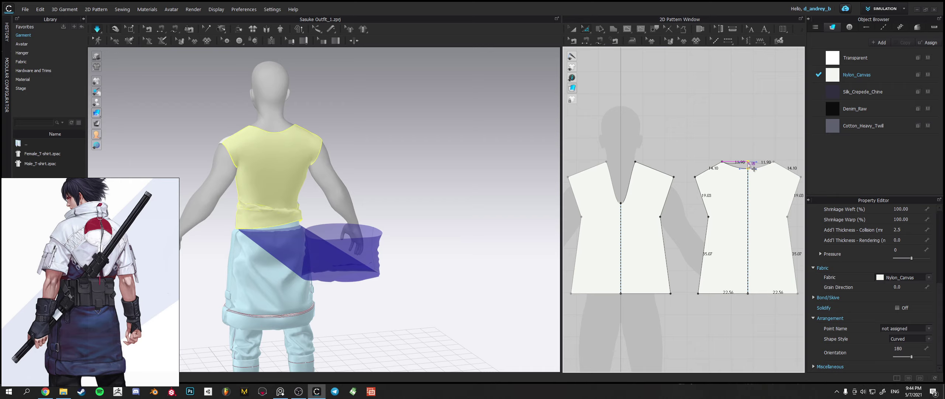
Adjust the shirt's back neckline curve and hide the translucent purple piece beside the waist in the 3D view.
{"action": "left_click_drag", "start_coordinate": [745, 175], "coordinate": [737, 173]}
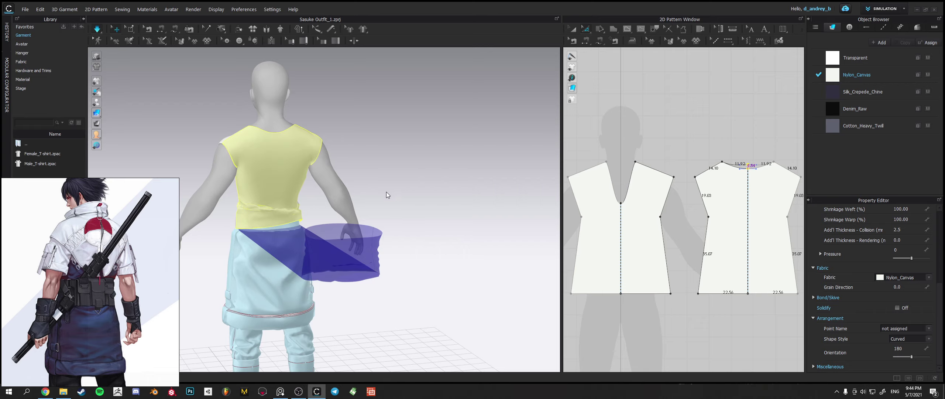
{"action": "left_click", "coordinate": [325, 236]}
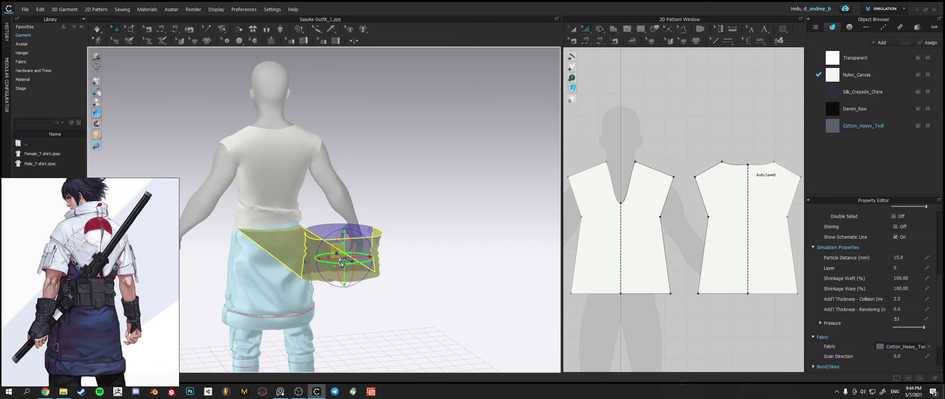
{"action": "right_click", "coordinate": [324, 231]}
{"action": "left_click", "coordinate": [340, 206]}
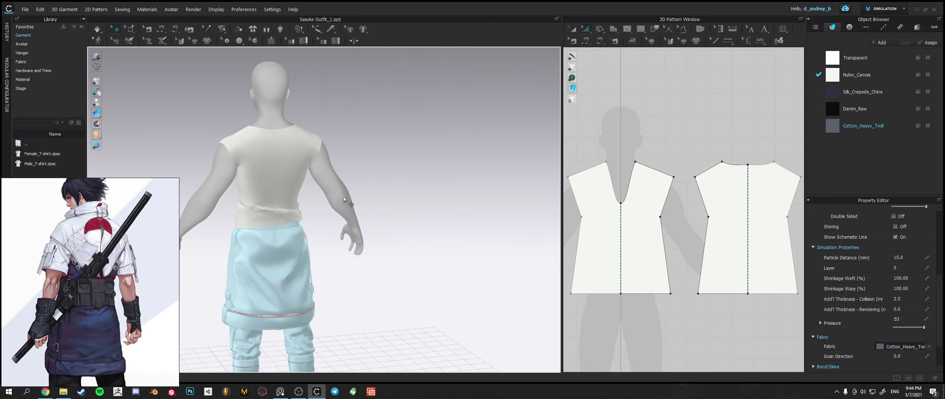
{"action": "right_click_drag", "start_coordinate": [344, 197], "coordinate": [320, 221]}
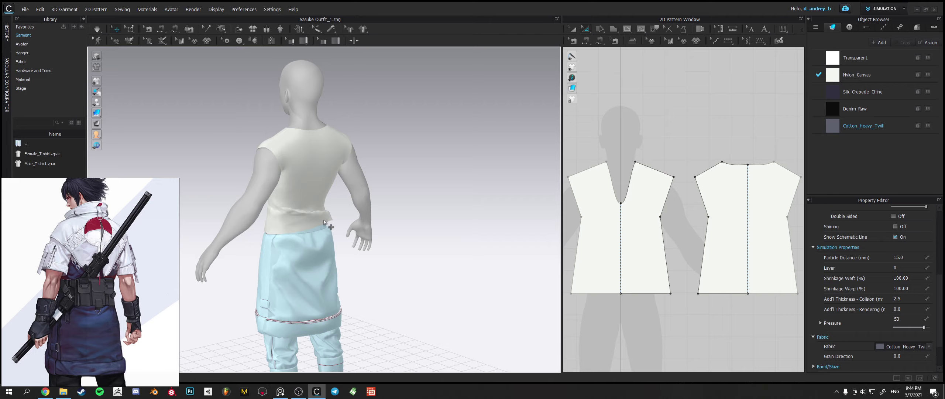
Pull the shirt's back and front hems down into place over the skirt's waist during simulation.
{"action": "key", "text": "q"}
{"action": "left_click", "coordinate": [325, 226]}
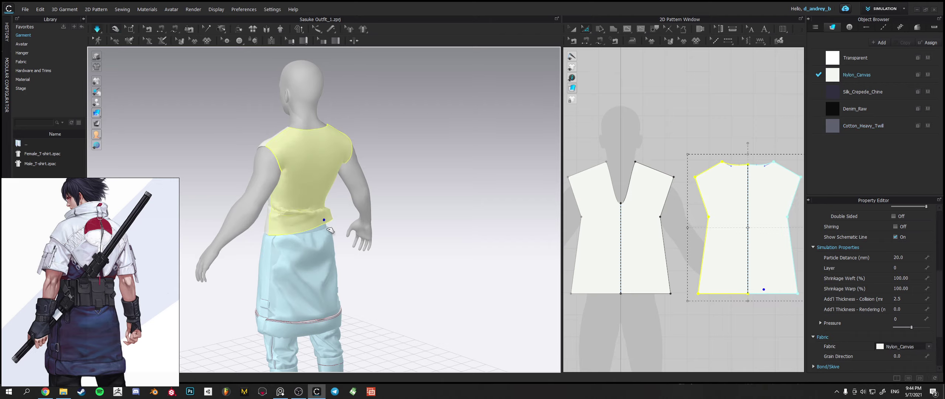
{"action": "right_click_drag", "start_coordinate": [325, 252], "coordinate": [403, 266]}
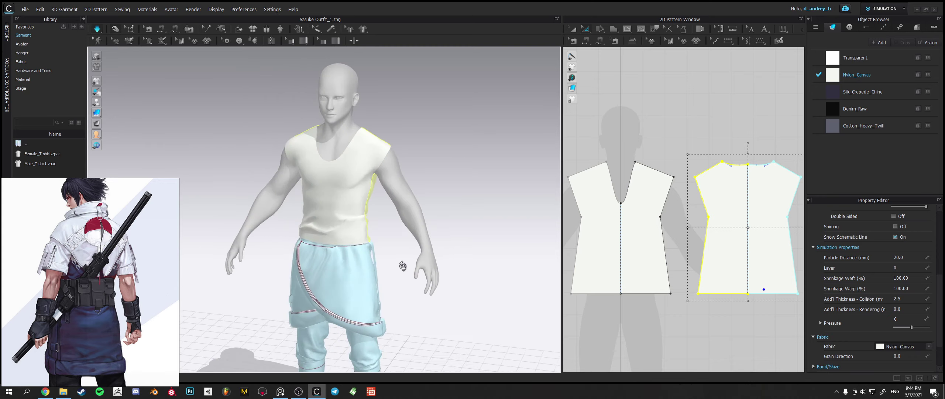
{"action": "left_click", "coordinate": [371, 237]}
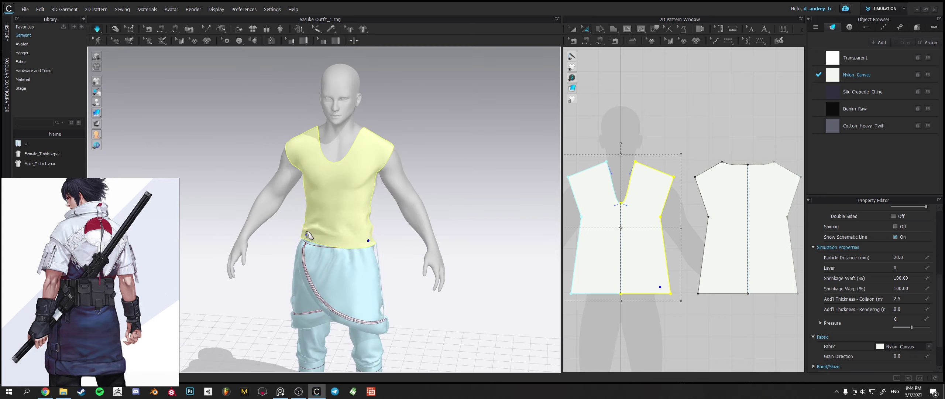
{"action": "right_click_drag", "start_coordinate": [330, 259], "coordinate": [415, 171]}
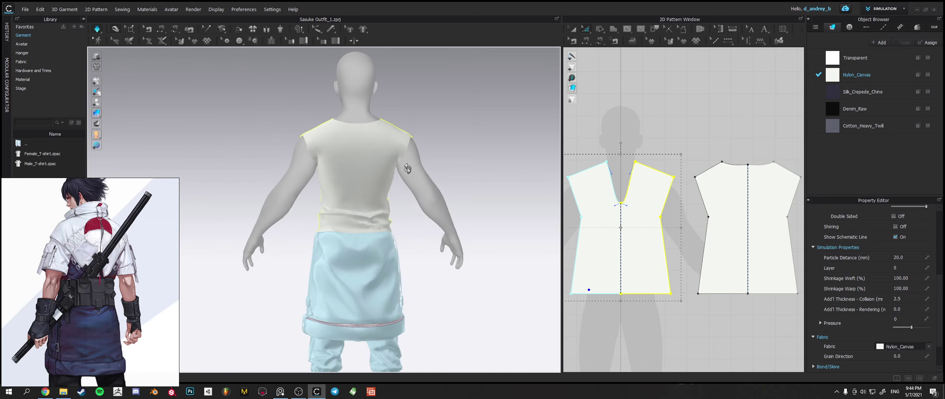
Bend the armhole edges of the front and back shirt pieces into inward curves.
{"action": "key", "text": "z"}
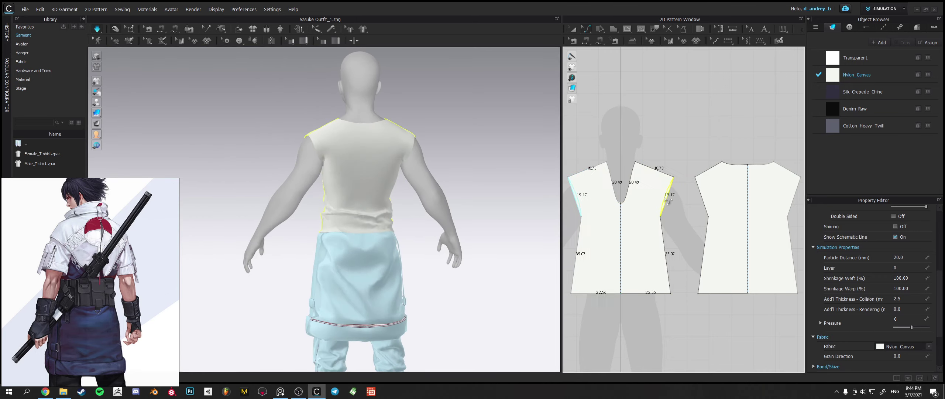
{"action": "left_click", "coordinate": [709, 203]}
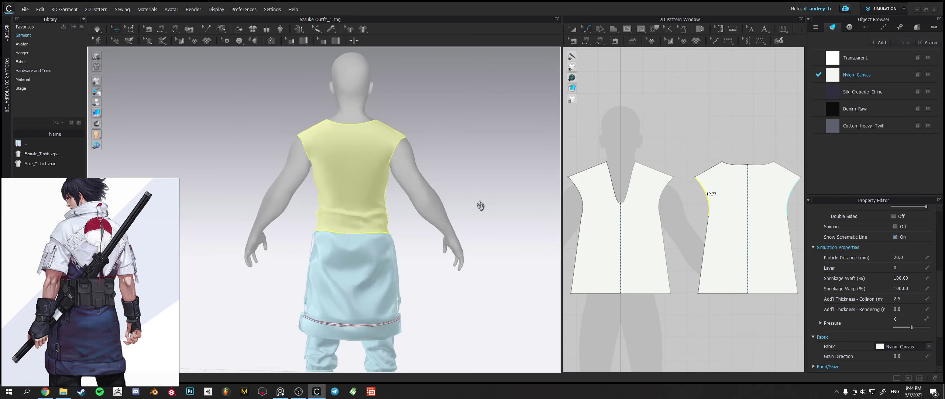
{"action": "right_click_drag", "start_coordinate": [481, 204], "coordinate": [432, 232]}
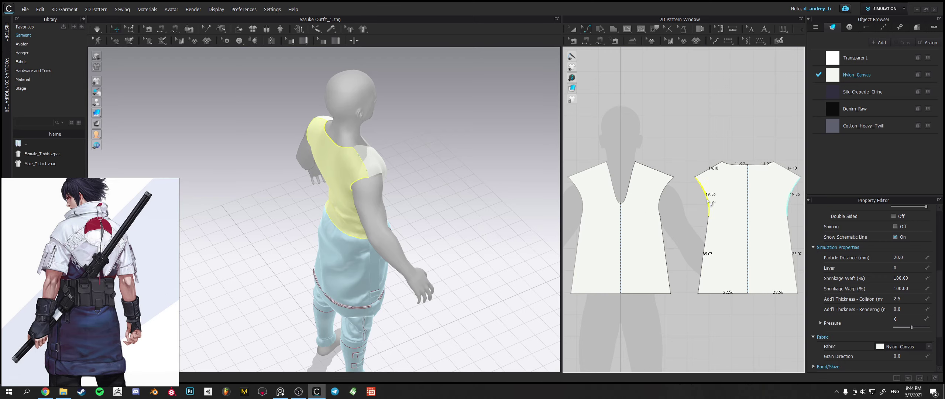
{"action": "right_click_drag", "start_coordinate": [500, 225], "coordinate": [477, 190]}
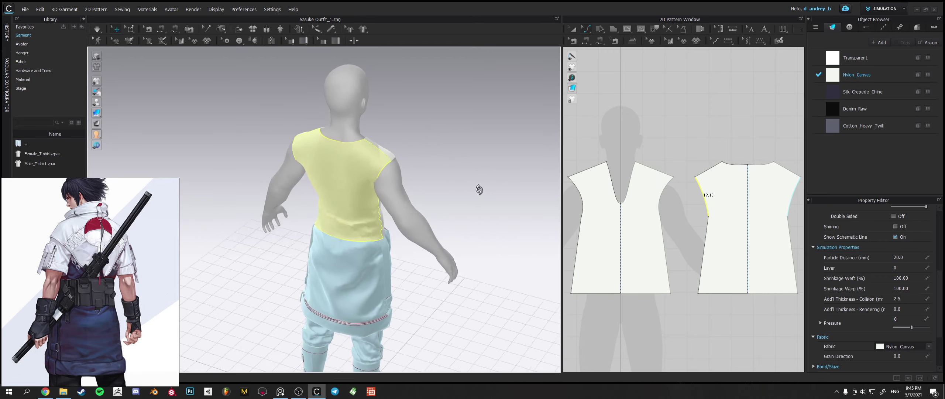
Move the outer shoulder corners of the front and back shirt pieces inward to narrow the shoulders.
{"action": "left_click", "coordinate": [586, 29]}
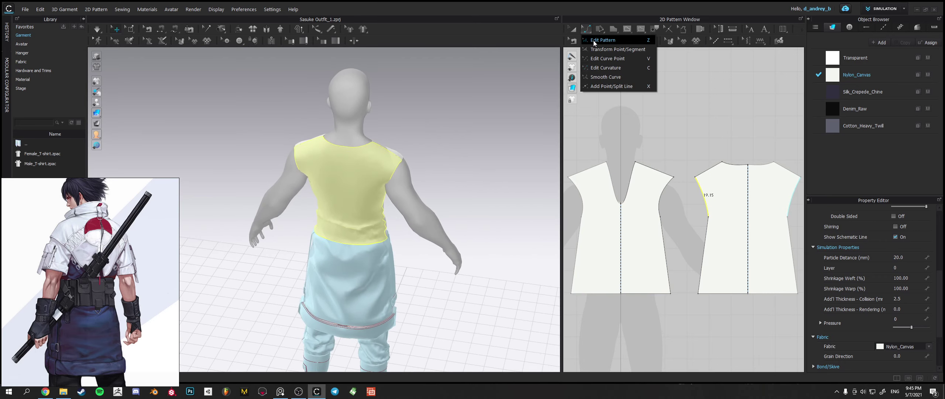
{"action": "left_click", "coordinate": [593, 42]}
{"action": "left_click_drag", "start_coordinate": [674, 177], "coordinate": [701, 173]}
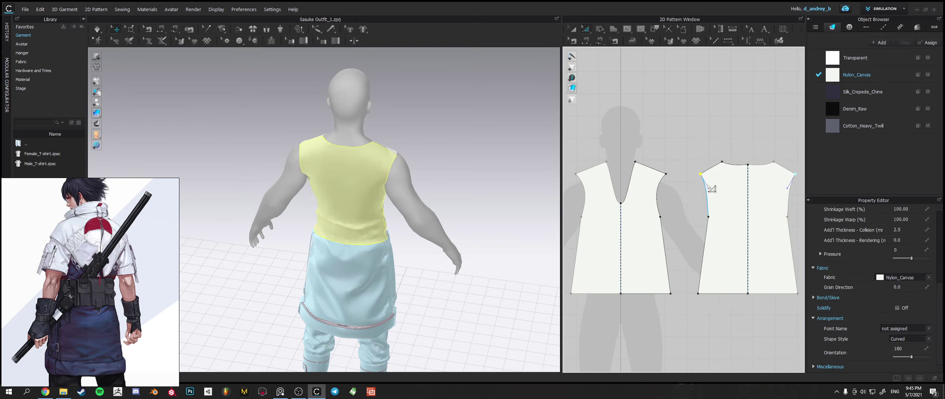
Deepen the front piece's armhole curves to a length of about 20.3 and re-simulate the shirt.
{"action": "left_click", "coordinate": [661, 195]}
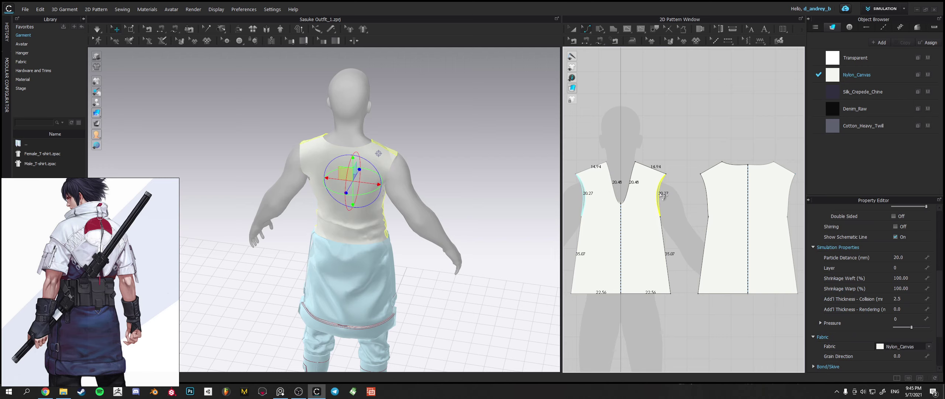
{"action": "right_click_drag", "start_coordinate": [477, 205], "coordinate": [436, 213]}
{"action": "key", "text": "space"}
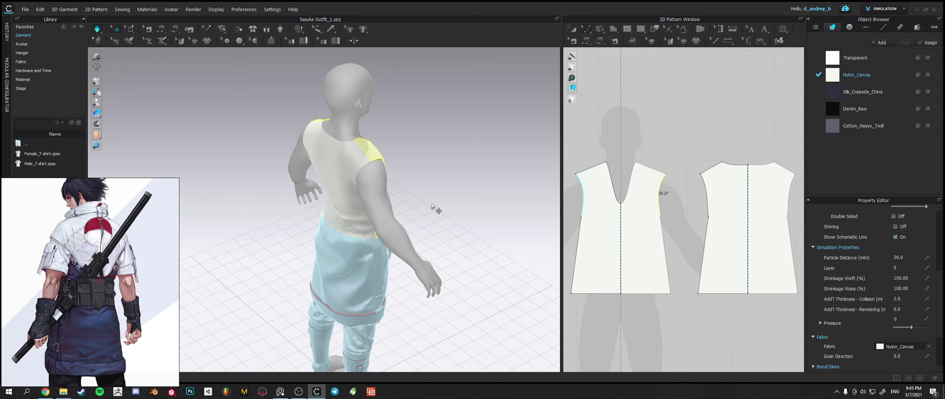
{"action": "key", "text": "space"}
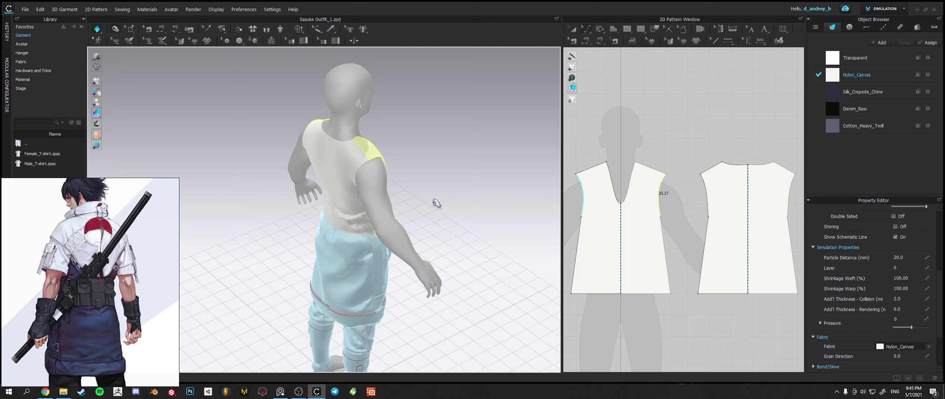
Reshape the front neckline's curves into a narrow V with edges about 20.1 long.
{"action": "right_click_drag", "start_coordinate": [452, 182], "coordinate": [292, 169]}
{"action": "scroll", "coordinate": [456, 208], "scroll_direction": "up", "scroll_amount": 5}
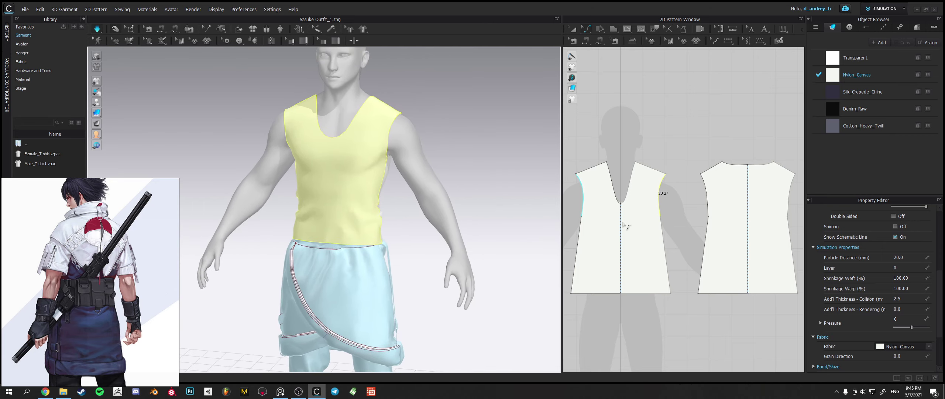
{"action": "left_click", "coordinate": [616, 199]}
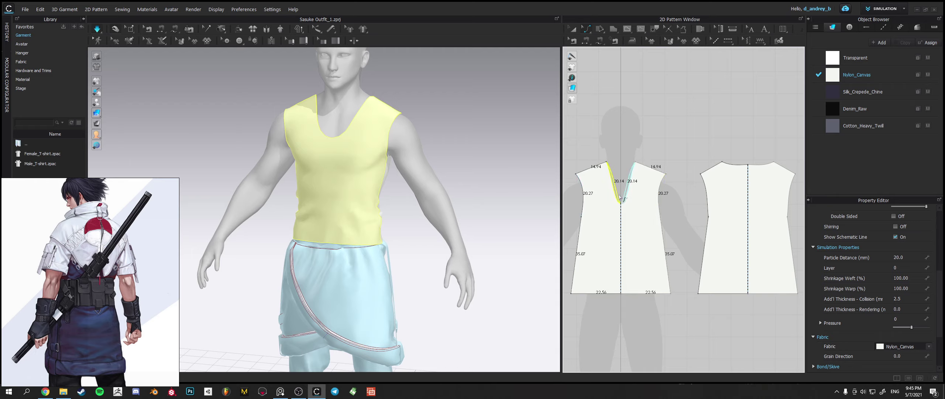
{"action": "left_click_drag", "start_coordinate": [620, 193], "coordinate": [621, 195]}
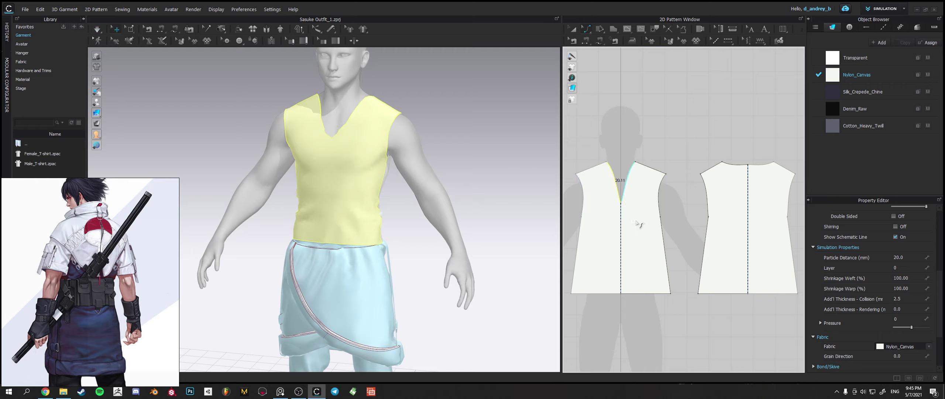
Try lowering the centre point of the front neckline to mid-chest and simulate the deeper V.
{"action": "left_click", "coordinate": [587, 31]}
{"action": "left_click", "coordinate": [618, 49]}
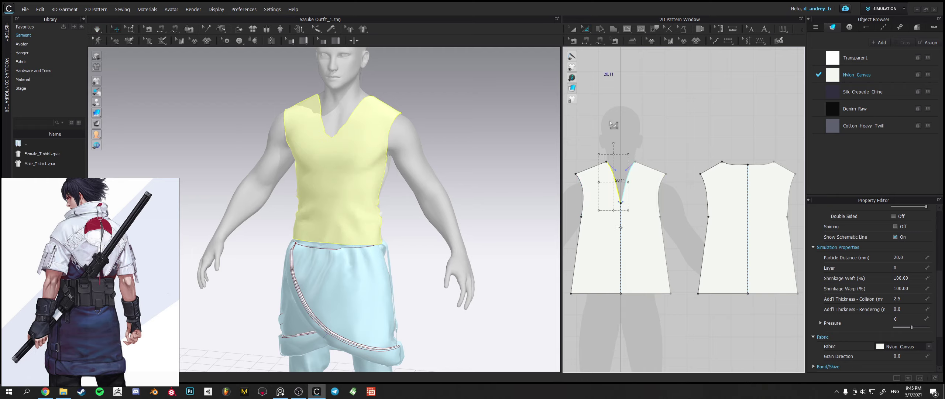
{"action": "left_click", "coordinate": [620, 203]}
{"action": "left_click_drag", "start_coordinate": [623, 220], "coordinate": [623, 228]}
{"action": "key", "text": "space"}
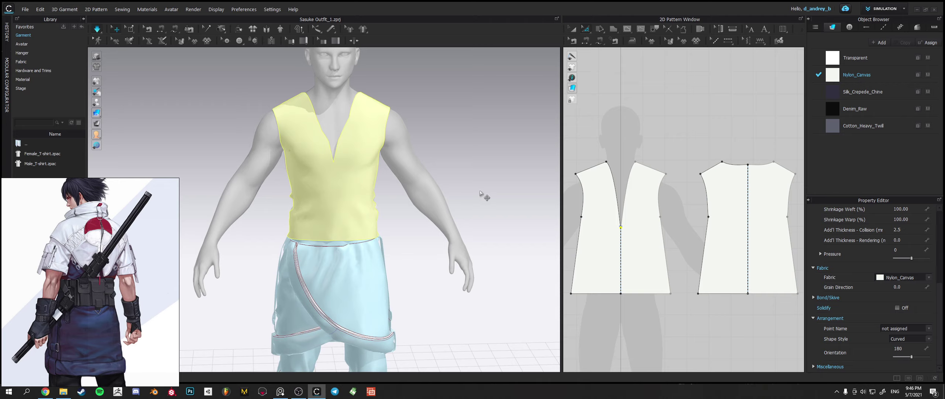
{"action": "key", "text": "space"}
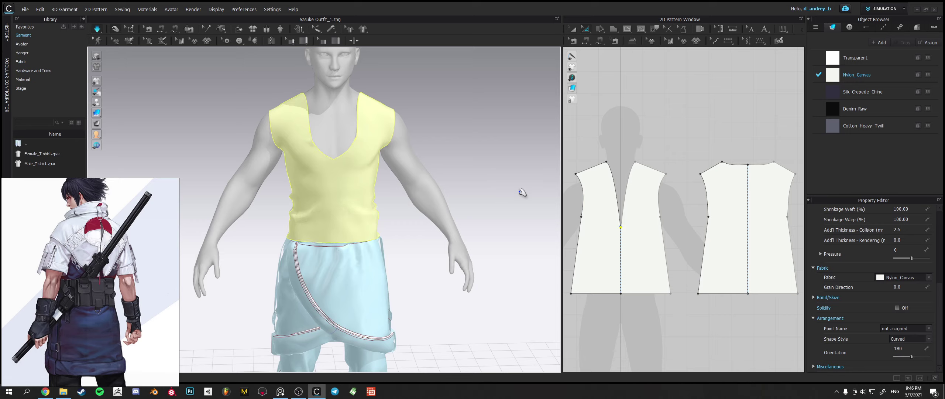
Raise the front neckline's centre point toward the upper chest, simulate, and tug the shirt front into place.
{"action": "left_click_drag", "start_coordinate": [621, 228], "coordinate": [621, 192]}
{"action": "key", "text": "space"}
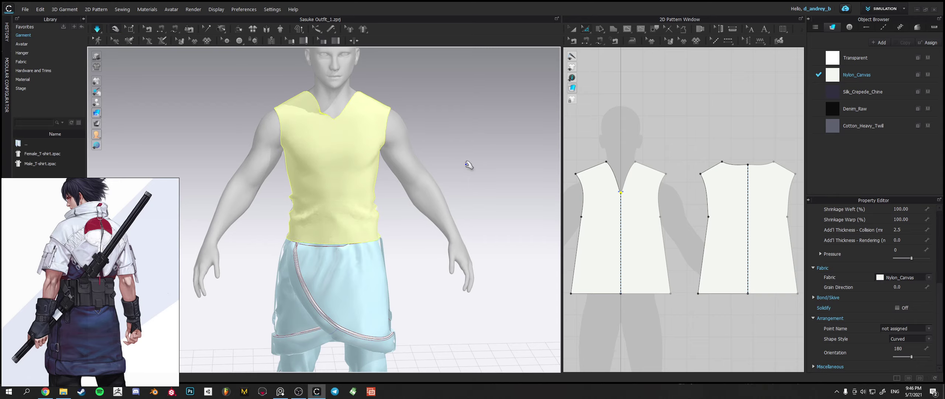
{"action": "left_click", "coordinate": [323, 123]}
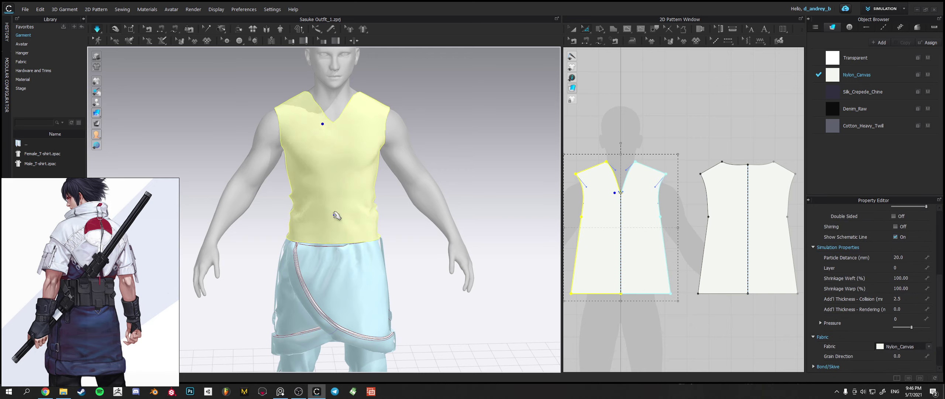
{"action": "right_click_drag", "start_coordinate": [334, 215], "coordinate": [360, 216]}
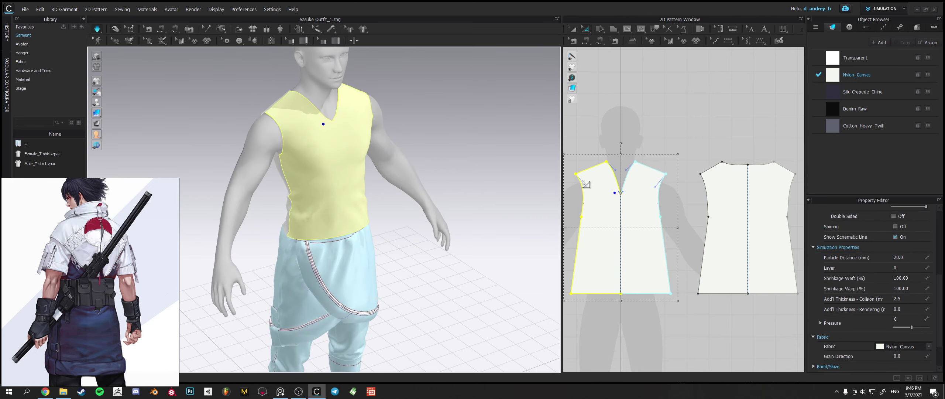
Curve the front neckline edges outward into a rounded U about 16.3 long per side and re-simulate.
{"action": "left_click", "coordinate": [615, 179]}
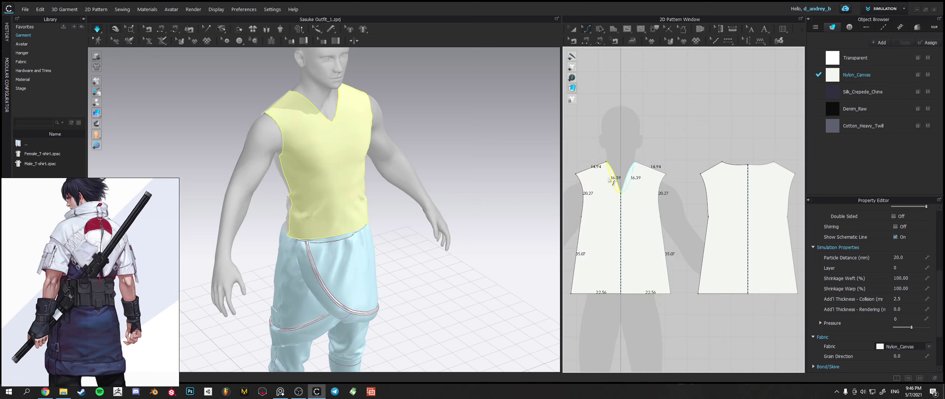
{"action": "left_click_drag", "start_coordinate": [609, 179], "coordinate": [610, 179]}
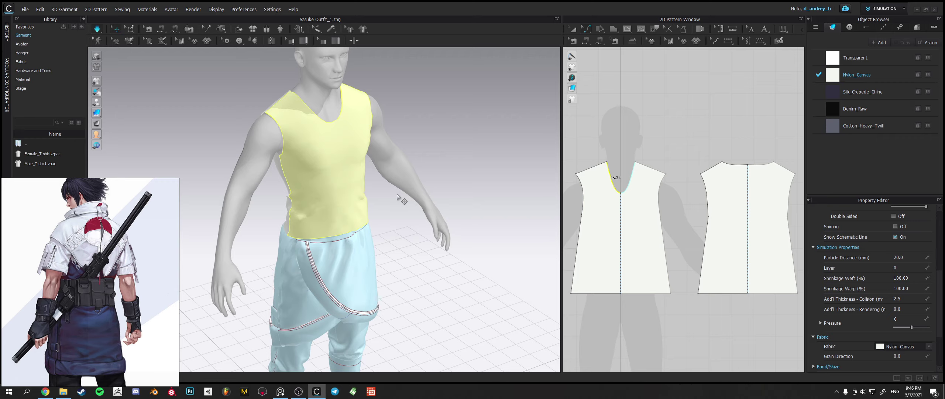
{"action": "key", "text": "space"}
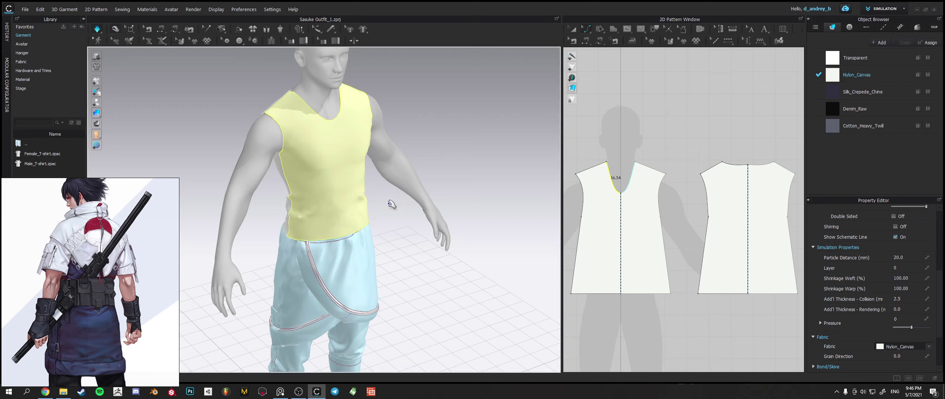
Tug the shirt's back piece into place around the armhole during simulation.
{"action": "right_click_drag", "start_coordinate": [390, 205], "coordinate": [330, 197]}
{"action": "right_click_drag", "start_coordinate": [362, 232], "coordinate": [369, 211]}
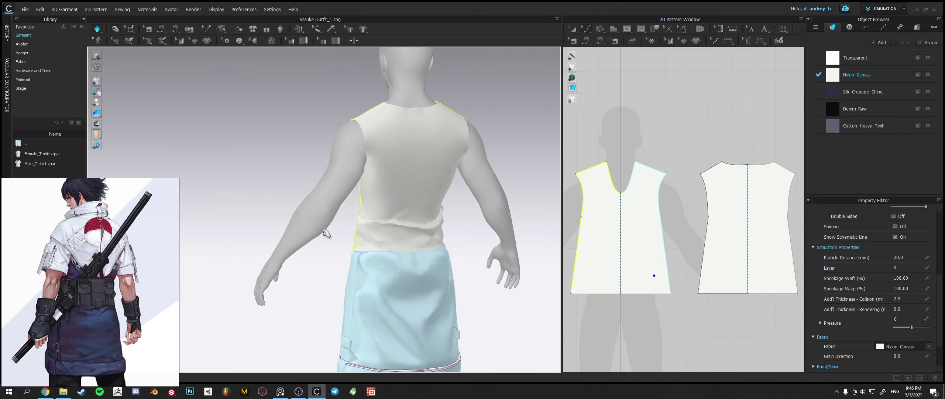
{"action": "scroll", "coordinate": [366, 166], "scroll_direction": "up", "scroll_amount": 3}
{"action": "left_click", "coordinate": [360, 137]}
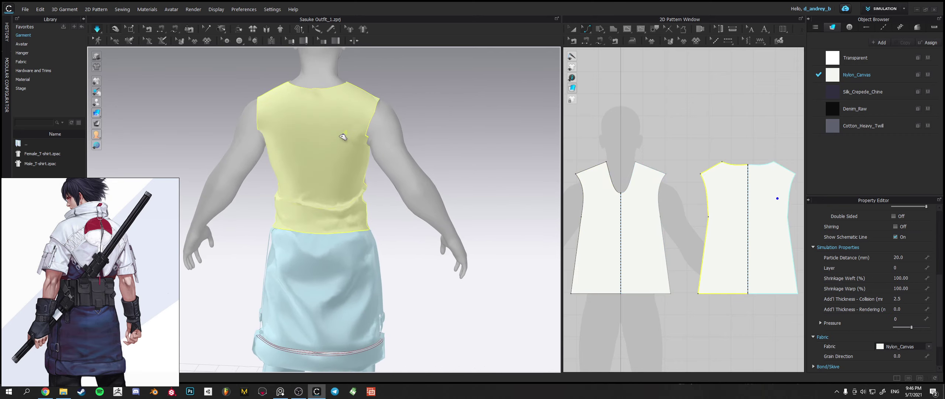
Deepen the back piece's armhole curves to a length of about 20.6, simulating the fit along the way.
{"action": "left_click", "coordinate": [709, 200]}
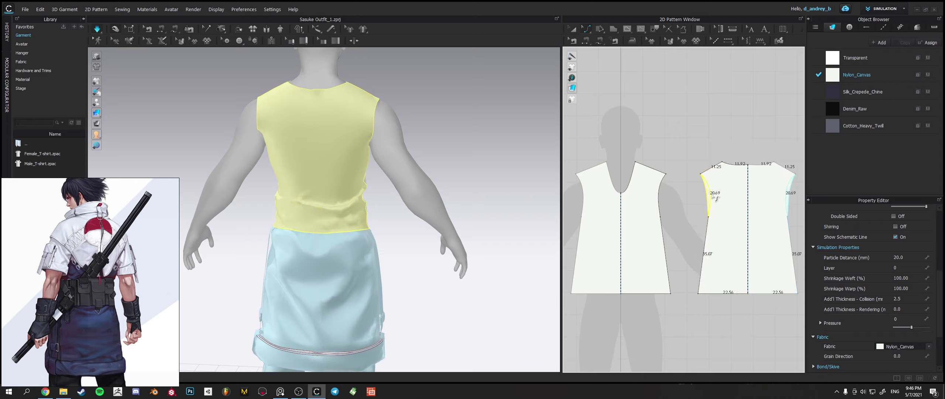
{"action": "key", "text": "space"}
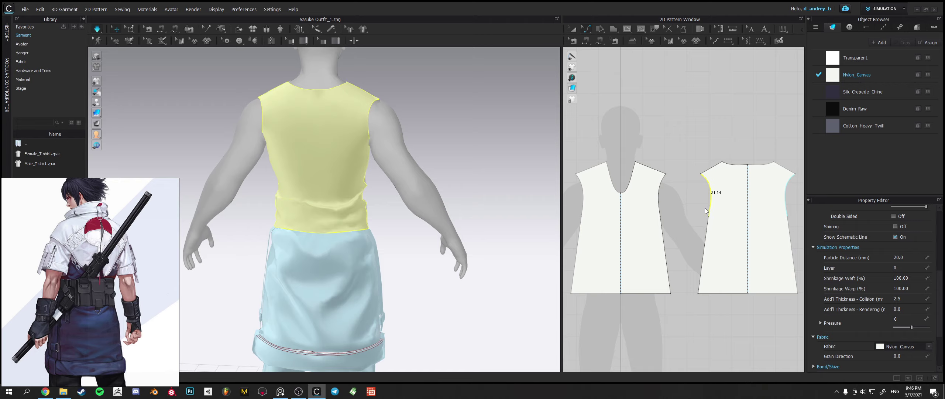
{"action": "key", "text": "space"}
{"action": "left_click_drag", "start_coordinate": [715, 204], "coordinate": [715, 211]}
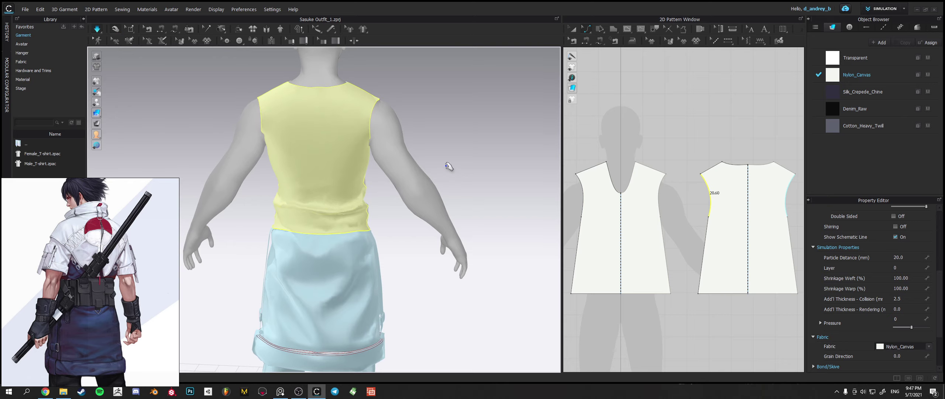
{"action": "right_click_drag", "start_coordinate": [447, 169], "coordinate": [263, 169]}
{"action": "scroll", "coordinate": [349, 197], "scroll_direction": "up", "scroll_amount": 3}
{"action": "scroll", "coordinate": [349, 197], "scroll_direction": "down", "scroll_amount": 2}
{"action": "middle_click_drag", "start_coordinate": [368, 193], "coordinate": [347, 168]}
{"action": "mouse_move", "coordinate": [347, 193]}
{"action": "right_mouse_down"}
{"action": "mouse_move", "coordinate": [365, 196]}
{"action": "mouse_move", "coordinate": [343, 198]}
{"action": "right_mouse_up"}
{"action": "right_click_drag", "start_coordinate": [610, 194], "coordinate": [694, 183]}
{"action": "key", "text": "h"}
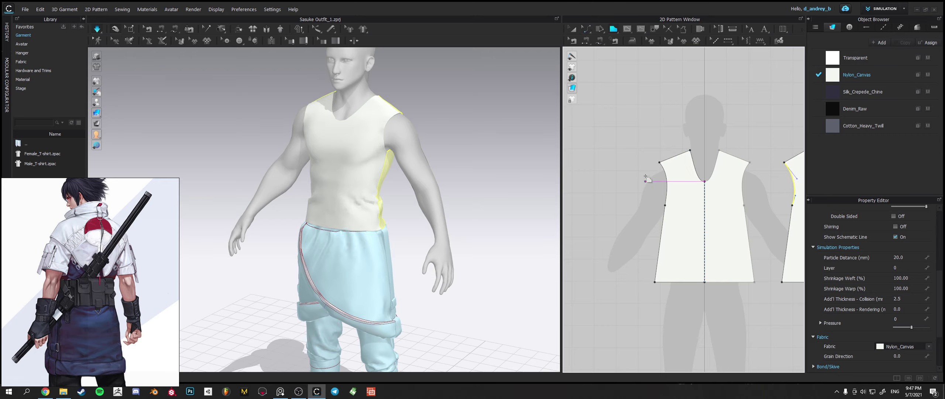
{"action": "left_click", "coordinate": [648, 205]}
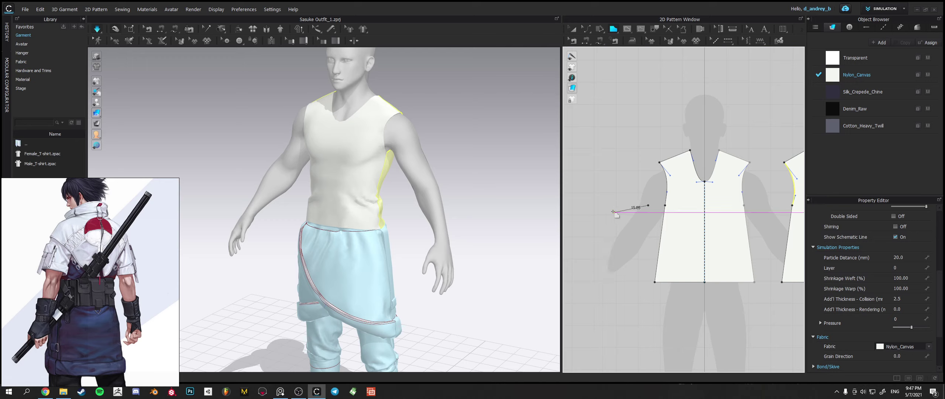
{"action": "left_click", "coordinate": [609, 205]}
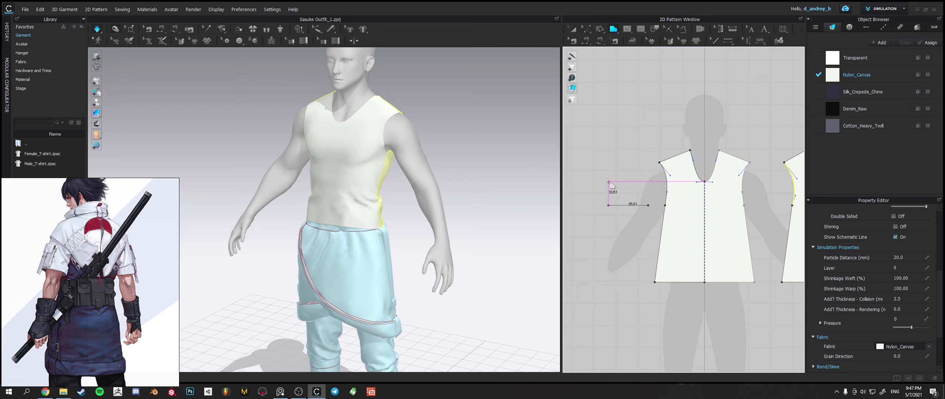
{"action": "key", "text": "Escape"}
Draw a four-sided half-sleeve pattern piece beside the front piece's armhole, with its shoulder-side edge about 13.3 long.
{"action": "left_click", "coordinate": [645, 205]}
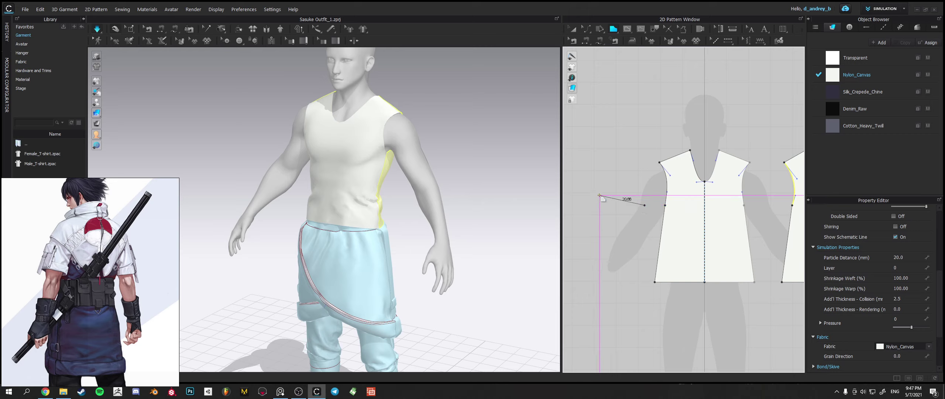
{"action": "left_click", "coordinate": [600, 195]}
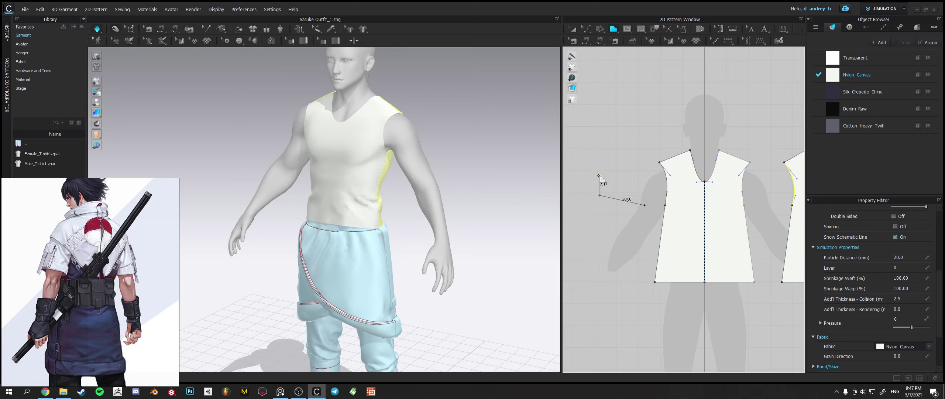
{"action": "left_click", "coordinate": [599, 176]}
{"action": "left_click", "coordinate": [646, 177]}
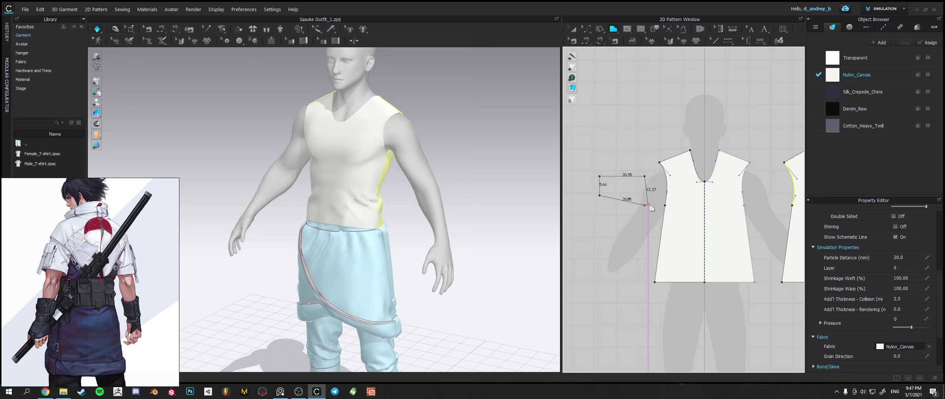
{"action": "left_click", "coordinate": [645, 205]}
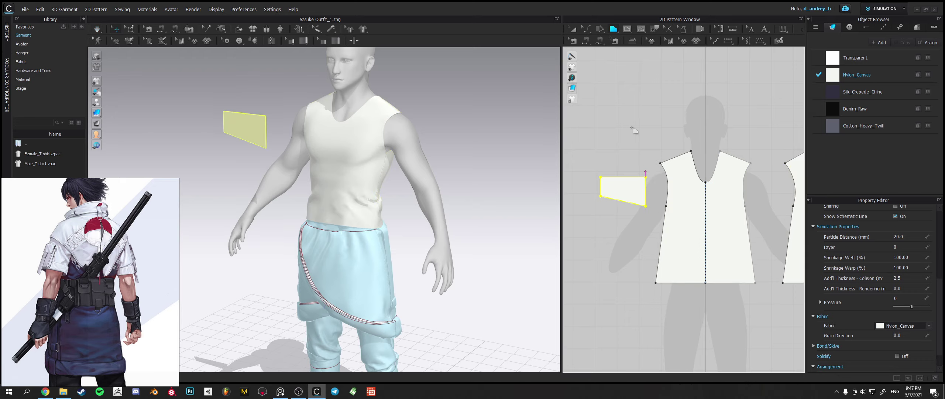
Move the half-sleeve's upper shoulder-side corner outward and curve the shoulder-side edge to about 13.7 long.
{"action": "left_click", "coordinate": [585, 29]}
{"action": "left_click", "coordinate": [616, 79]}
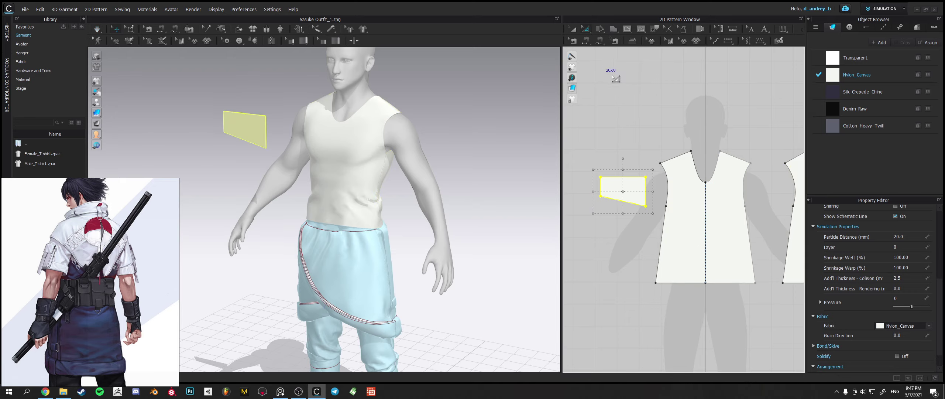
{"action": "left_click", "coordinate": [645, 199]}
{"action": "left_click", "coordinate": [653, 176]}
{"action": "left_click_drag", "start_coordinate": [646, 177], "coordinate": [656, 195]}
{"action": "key", "text": "c"}
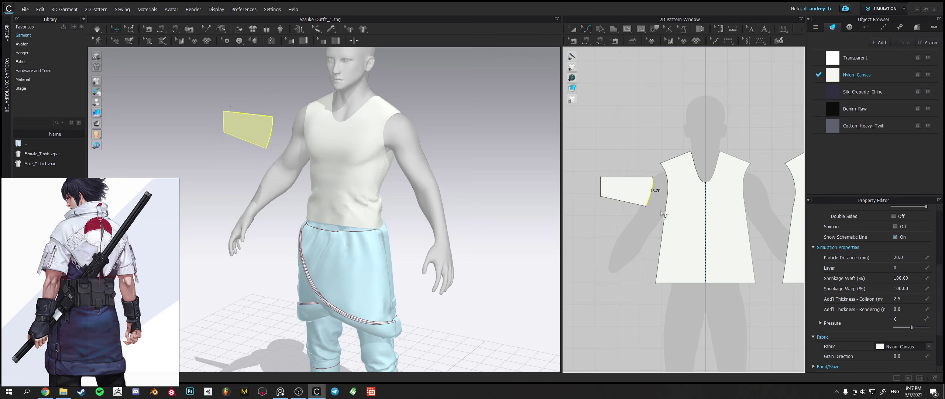
Try to unfold the half-sleeve piece along its straight upper edge, and undo the result.
{"action": "left_click", "coordinate": [585, 30]}
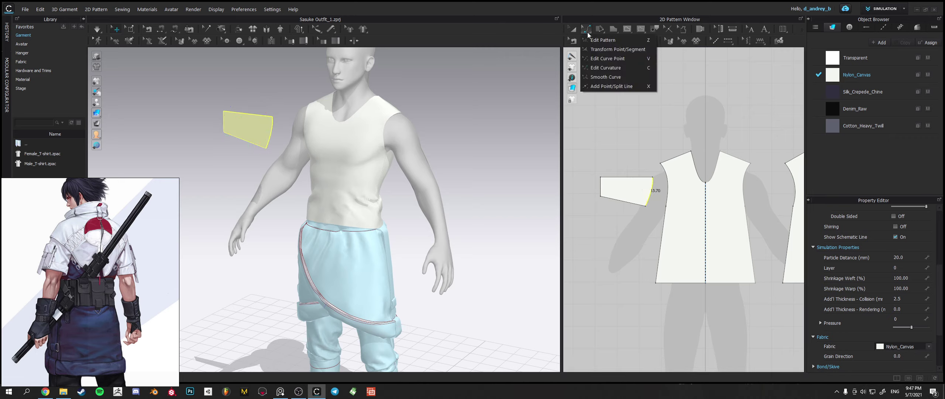
{"action": "left_click", "coordinate": [604, 50]}
{"action": "left_click", "coordinate": [627, 176]}
{"action": "right_click", "coordinate": [628, 176]}
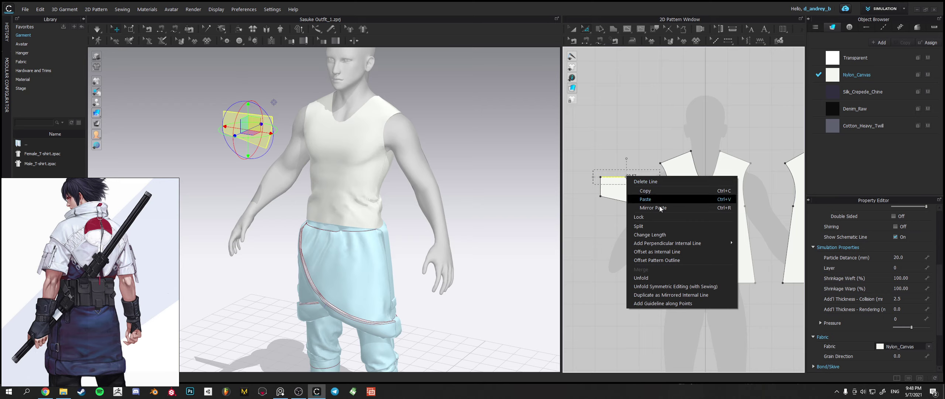
{"action": "left_click", "coordinate": [650, 280]}
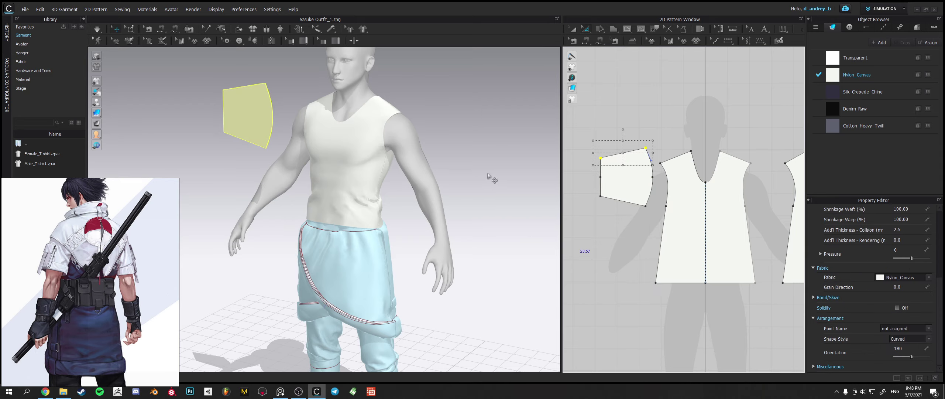
{"action": "key", "text": "ctrl+z"}
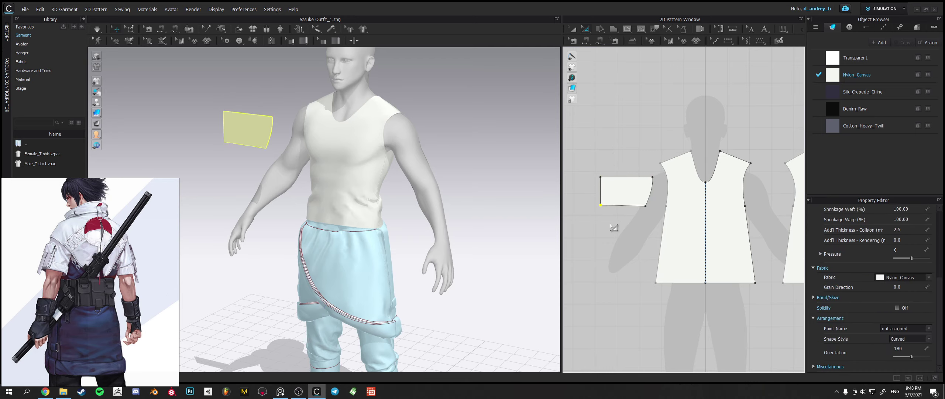
Lower the half-sleeve's bottom cuff corner to level the lower edge, and unfold the piece along its upper edge.
{"action": "right_click", "coordinate": [627, 177]}
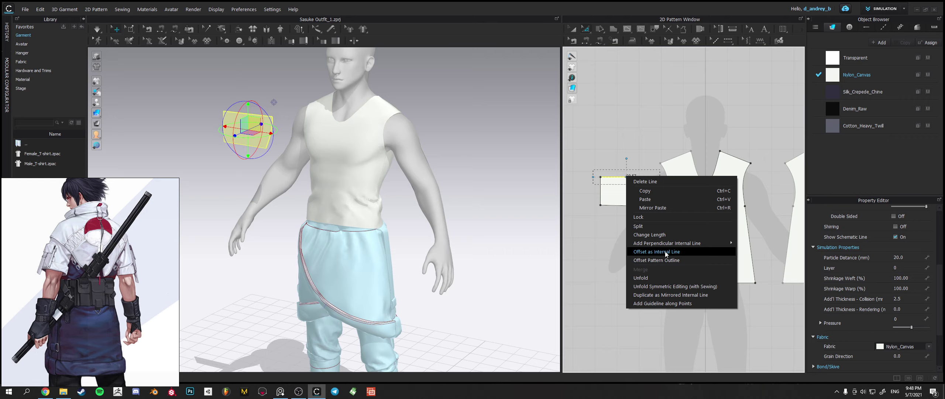
{"action": "left_click", "coordinate": [660, 278]}
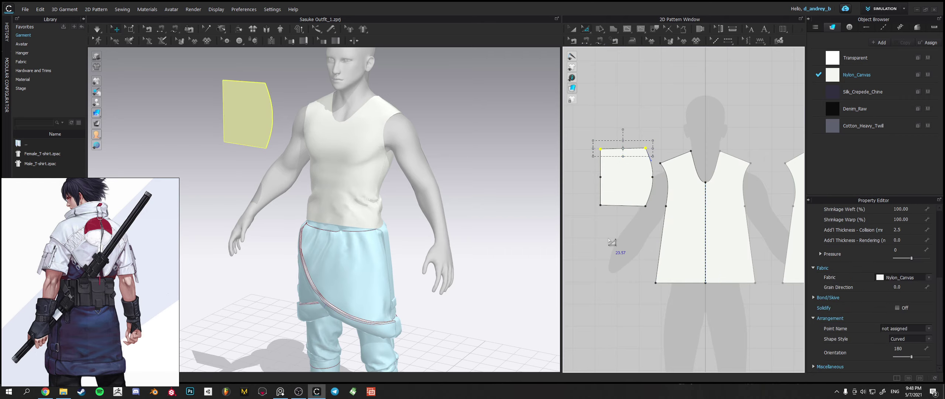
{"action": "left_click", "coordinate": [613, 242]}
Sew the sleeve's lower curved segment to the front armhole and its upper curved segment to the back armhole.
{"action": "left_click", "coordinate": [585, 42]}
{"action": "left_click", "coordinate": [651, 199]}
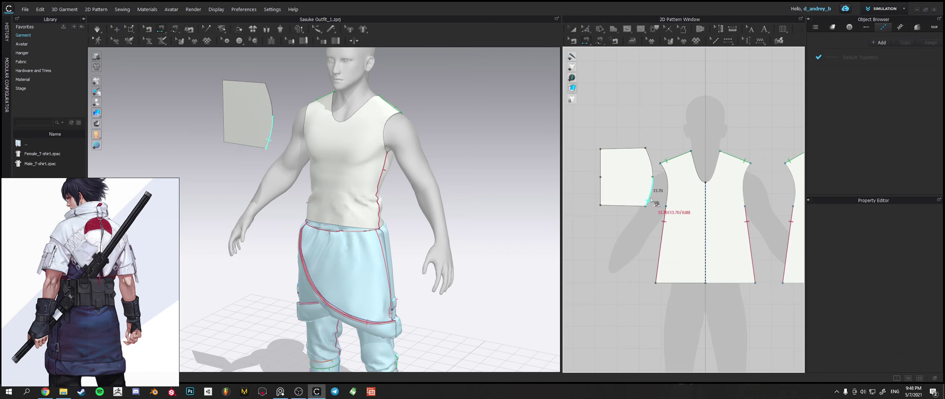
{"action": "left_click", "coordinate": [666, 196]}
{"action": "left_click", "coordinate": [651, 170]}
{"action": "middle_click_drag", "start_coordinate": [696, 172], "coordinate": [584, 176]}
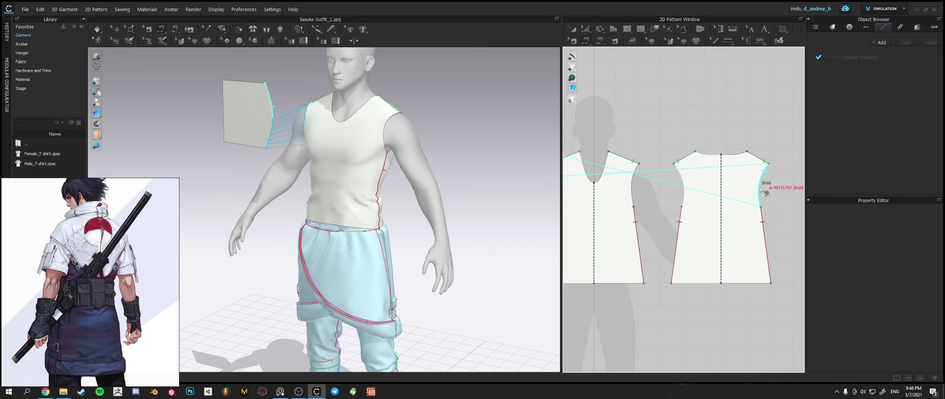
{"action": "left_click", "coordinate": [760, 201]}
Rotate the sleeve piece in 3D so it lies flat above the avatar's right shoulder.
{"action": "right_click_drag", "start_coordinate": [348, 169], "coordinate": [369, 148]}
{"action": "left_click", "coordinate": [118, 31]}
{"action": "left_click", "coordinate": [263, 109]}
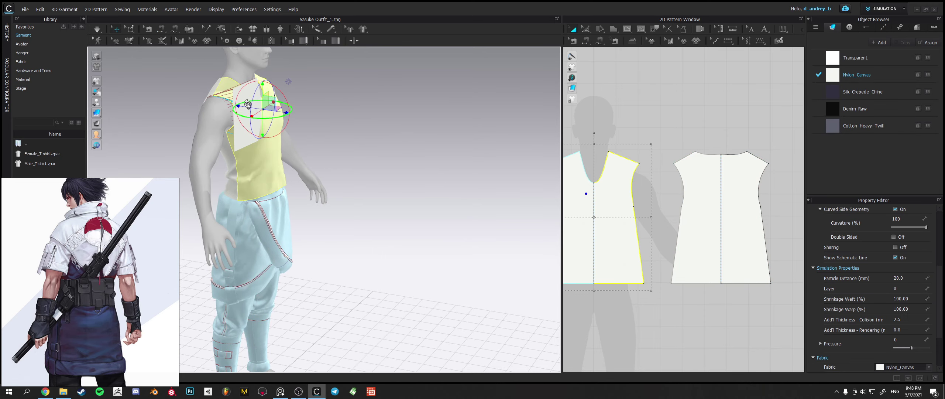
{"action": "left_click", "coordinate": [362, 160]}
{"action": "left_click", "coordinate": [257, 109]}
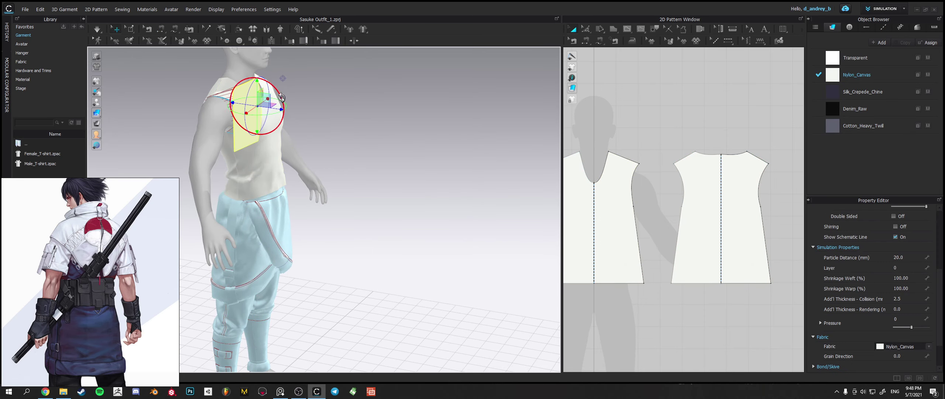
{"action": "left_click_drag", "start_coordinate": [279, 94], "coordinate": [218, 104]}
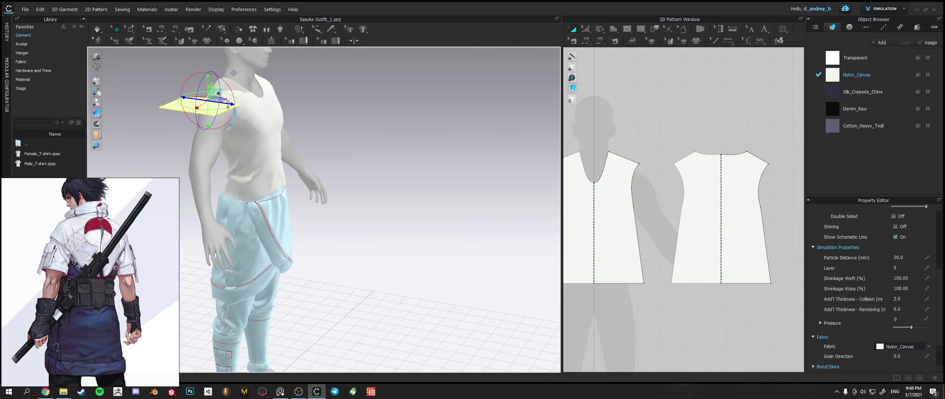
Try simulating the attached sleeve, inspect it from behind, and undo the simulated drape.
{"action": "right_click_drag", "start_coordinate": [218, 105], "coordinate": [190, 119]}
{"action": "key", "text": "space"}
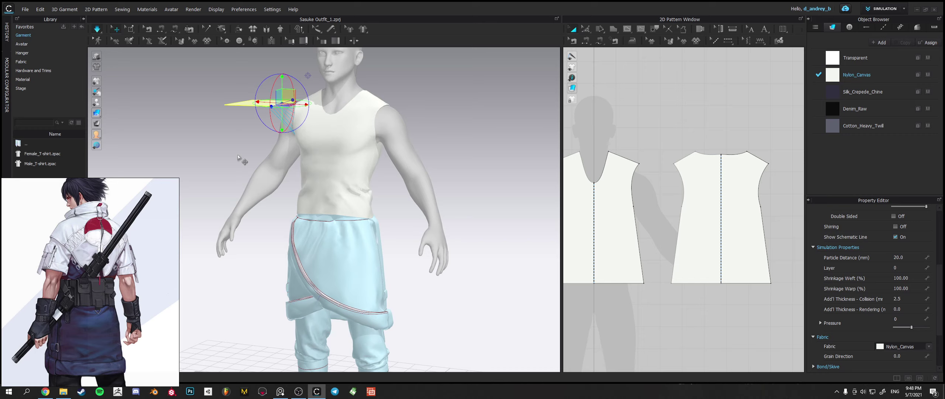
{"action": "key", "text": "space"}
{"action": "right_click_drag", "start_coordinate": [263, 143], "coordinate": [369, 127]}
{"action": "right_click_drag", "start_coordinate": [280, 147], "coordinate": [207, 187]}
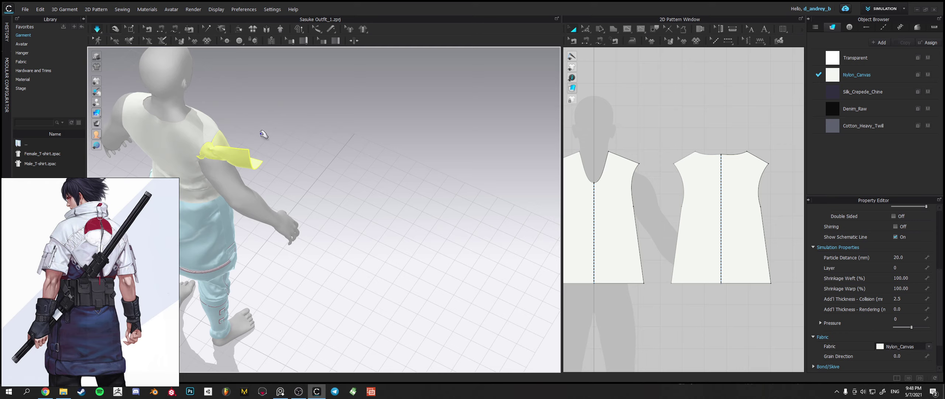
{"action": "middle_click_drag", "start_coordinate": [284, 135], "coordinate": [387, 129]}
{"action": "key", "text": "ctrl+z"}
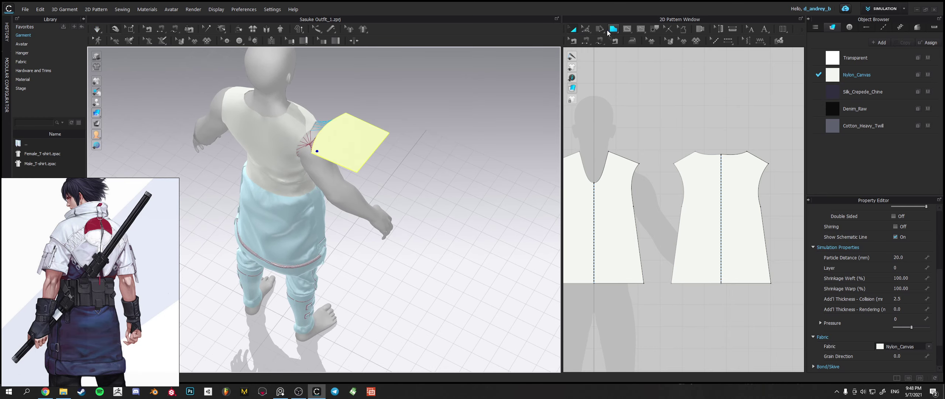
Delete the seam at the back armhole and resew that armhole to the sleeve's curved edge in the opposite direction.
{"action": "left_click", "coordinate": [575, 41]}
{"action": "left_click", "coordinate": [762, 182]}
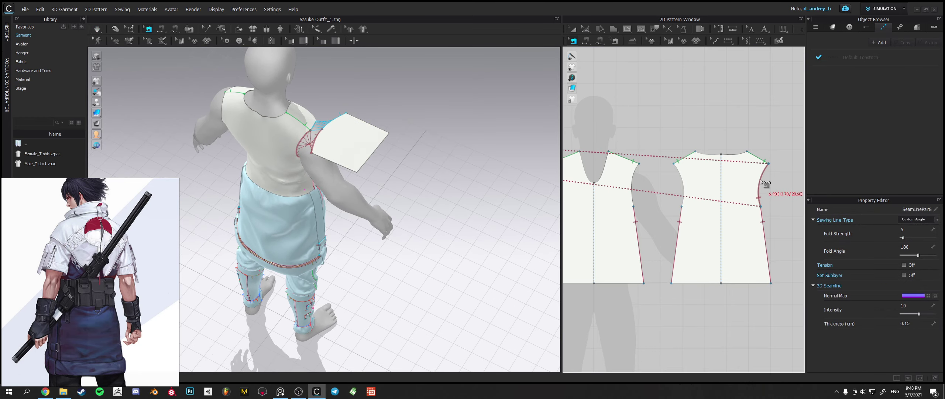
{"action": "key", "text": "Delete"}
{"action": "left_click", "coordinate": [586, 41]}
{"action": "left_click", "coordinate": [763, 177]}
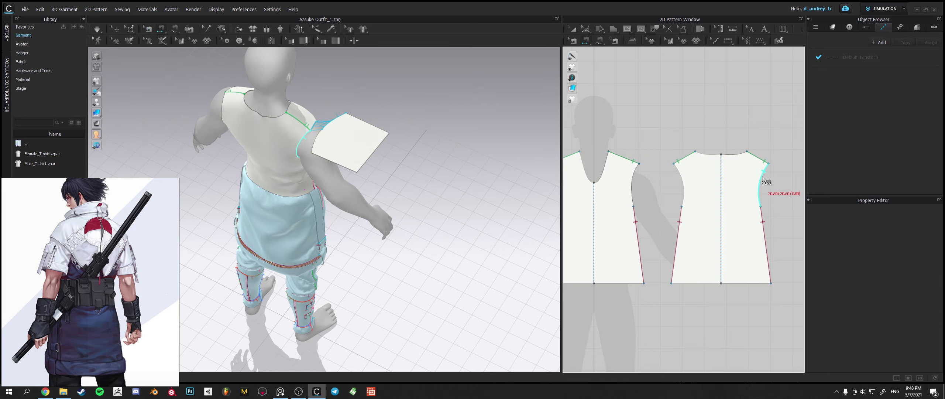
{"action": "left_click", "coordinate": [764, 180]}
{"action": "left_click", "coordinate": [320, 138]}
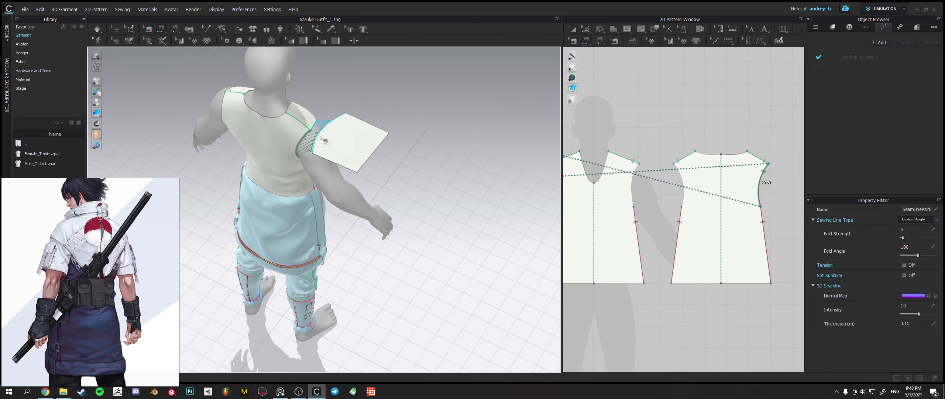
Simulate the resewn sleeve over the avatar's arm and tug its underarm area toward the armhole.
{"action": "right_click_drag", "start_coordinate": [383, 179], "coordinate": [378, 149]}
{"action": "key", "text": "space"}
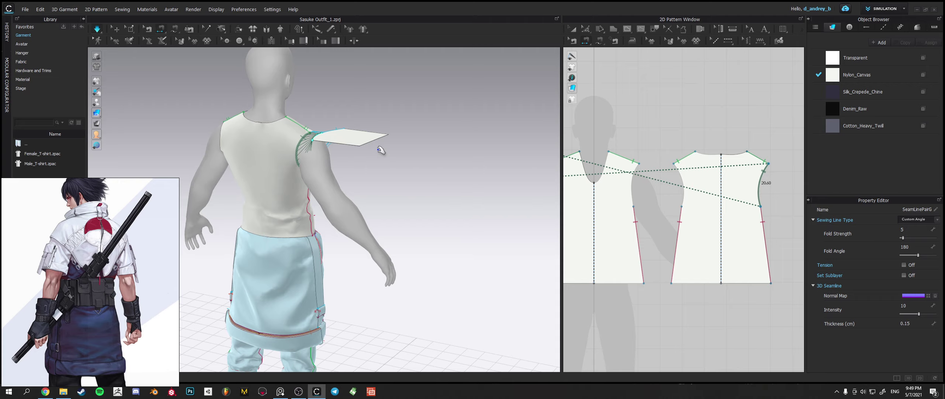
{"action": "right_click_drag", "start_coordinate": [382, 148], "coordinate": [305, 168]}
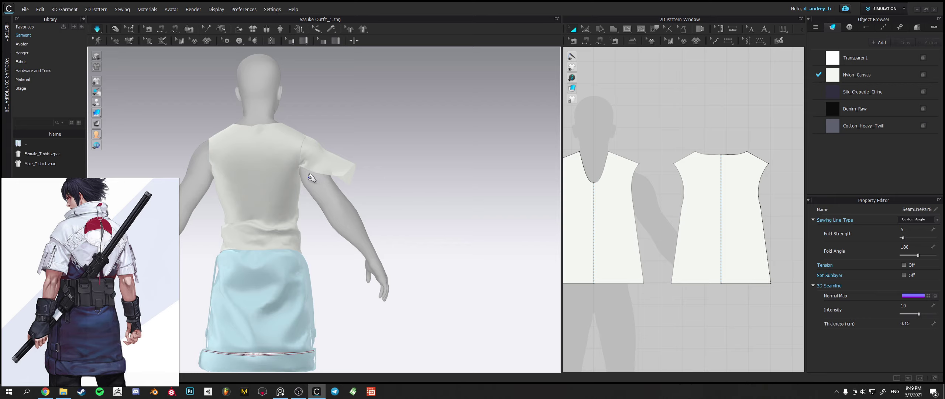
{"action": "left_click", "coordinate": [312, 178]}
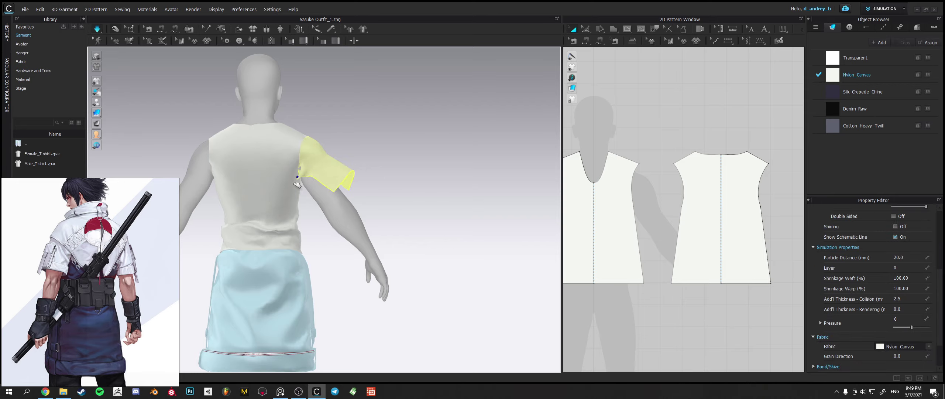
Sew the sleeve's two straight side edges, about 20.6 long each, together to close the underarm.
{"action": "right_click_drag", "start_coordinate": [376, 196], "coordinate": [230, 191]}
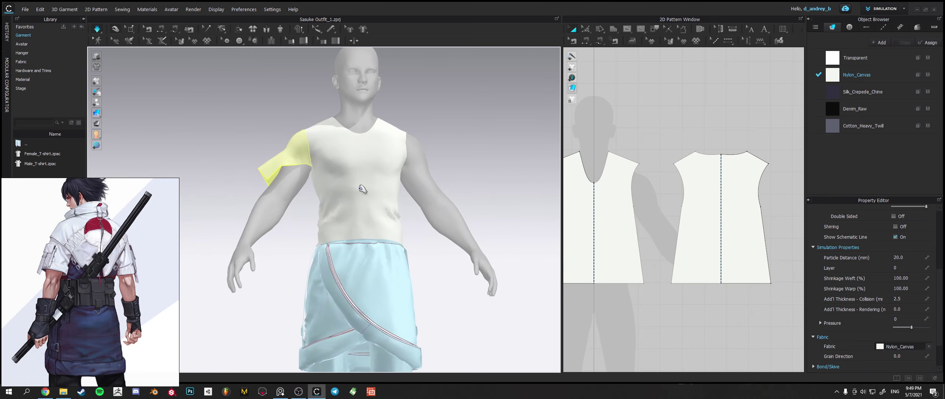
{"action": "left_click", "coordinate": [586, 41]}
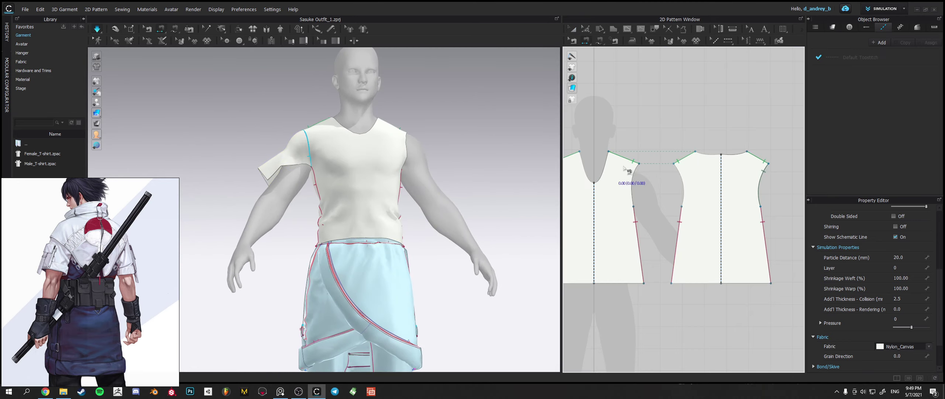
{"action": "middle_click_drag", "start_coordinate": [626, 167], "coordinate": [786, 166]}
{"action": "left_click", "coordinate": [671, 147]}
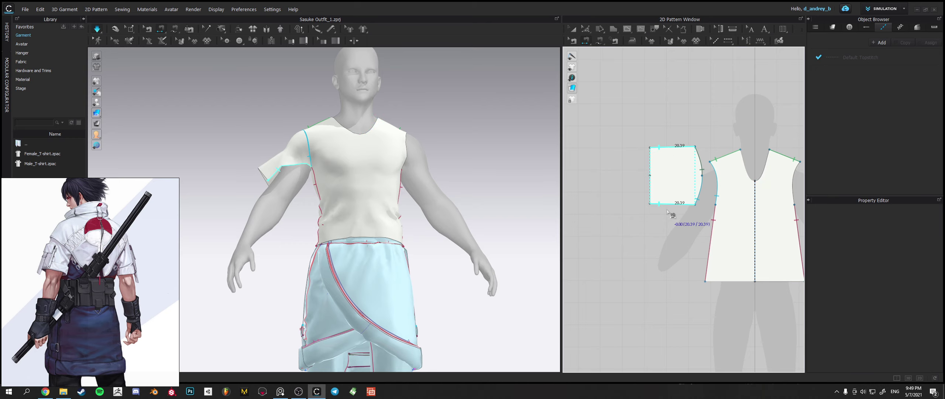
{"action": "left_click", "coordinate": [672, 204]}
Simulate the closed sleeve and tug it downward at the underarm to settle it around the arm.
{"action": "key", "text": "space"}
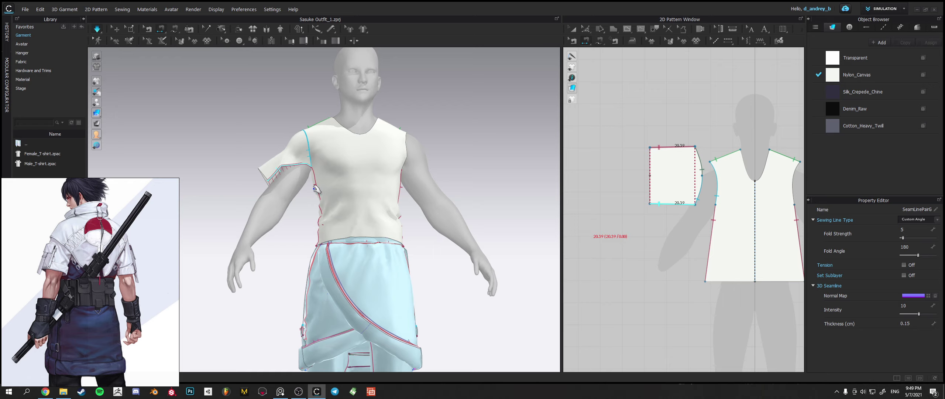
{"action": "key", "text": "space"}
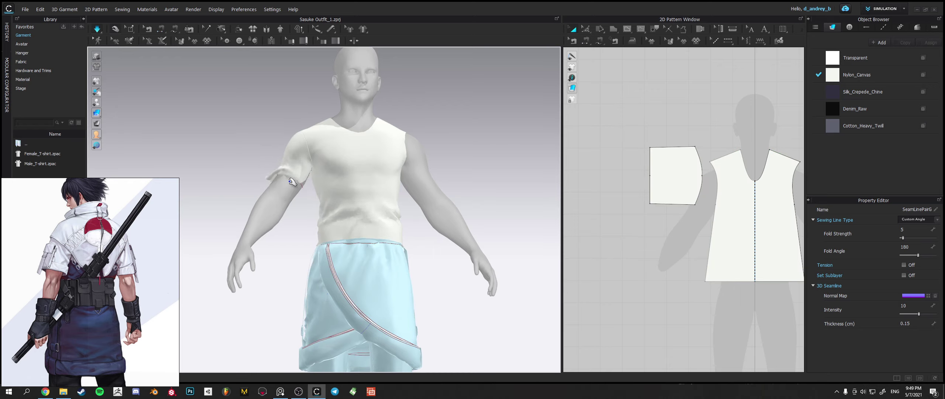
{"action": "left_click_drag", "start_coordinate": [289, 176], "coordinate": [309, 236]}
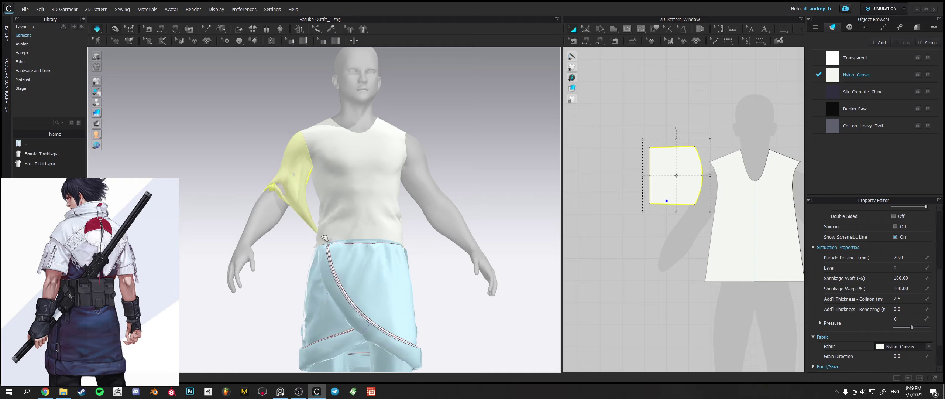
Tug the simulated sleeve around the upper arm from several sides until it settles evenly around the arm.
{"action": "right_click_drag", "start_coordinate": [296, 213], "coordinate": [338, 207]}
{"action": "left_click_drag", "start_coordinate": [279, 191], "coordinate": [306, 251]}
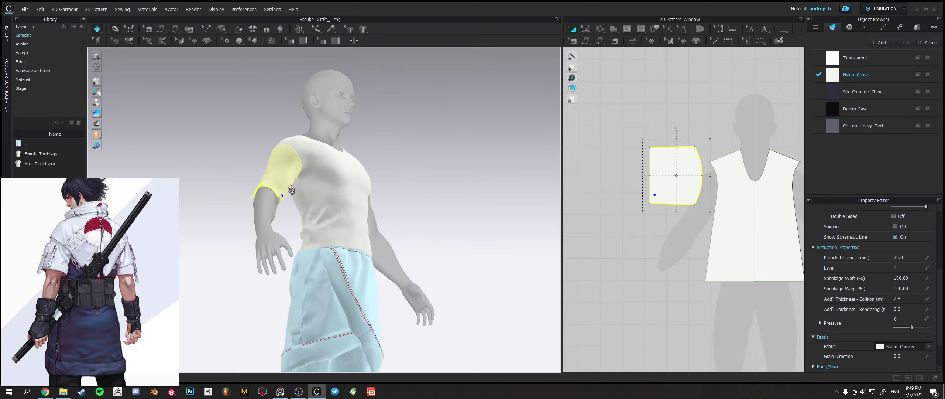
{"action": "right_click_drag", "start_coordinate": [277, 195], "coordinate": [379, 174]}
{"action": "mouse_move", "coordinate": [249, 188]}
{"action": "left_mouse_down"}
{"action": "mouse_move", "coordinate": [199, 211]}
{"action": "mouse_move", "coordinate": [261, 196]}
{"action": "left_mouse_up"}
{"action": "right_click_drag", "start_coordinate": [264, 198], "coordinate": [298, 184]}
{"action": "left_click_drag", "start_coordinate": [277, 171], "coordinate": [324, 159]}
{"action": "right_click_drag", "start_coordinate": [325, 167], "coordinate": [241, 163]}
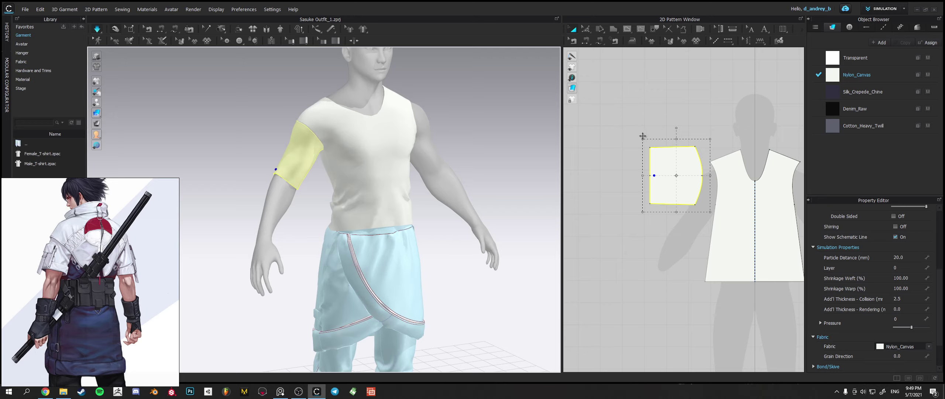
Scale the sleeve pattern up from its outer corner, and shorten it by pulling the hem side toward the armhole.
{"action": "left_click_drag", "start_coordinate": [643, 136], "coordinate": [627, 100]}
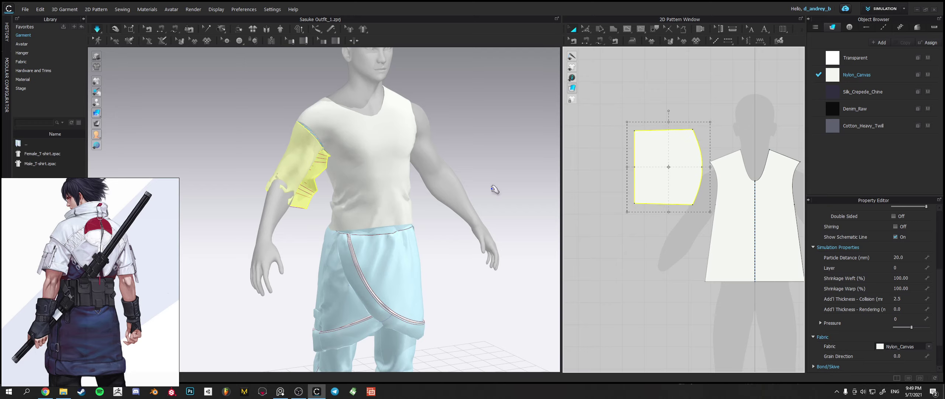
{"action": "right_click_drag", "start_coordinate": [384, 188], "coordinate": [374, 195]}
{"action": "middle_click_drag", "start_coordinate": [388, 189], "coordinate": [332, 200]}
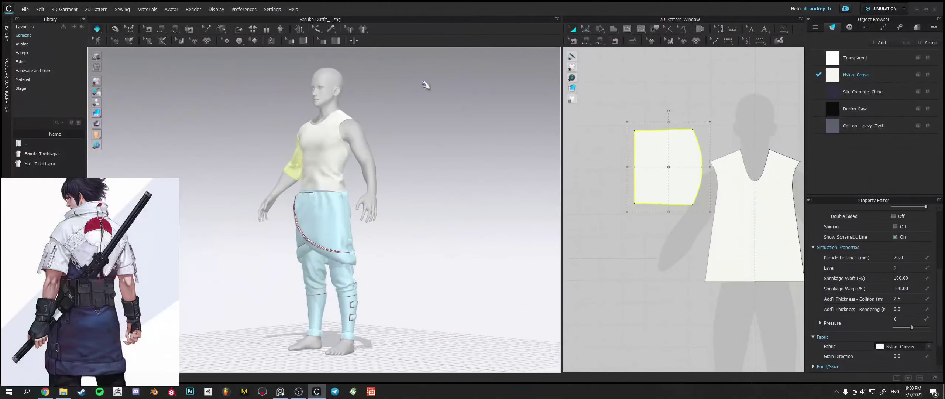
{"action": "middle_click_drag", "start_coordinate": [307, 162], "coordinate": [353, 165]}
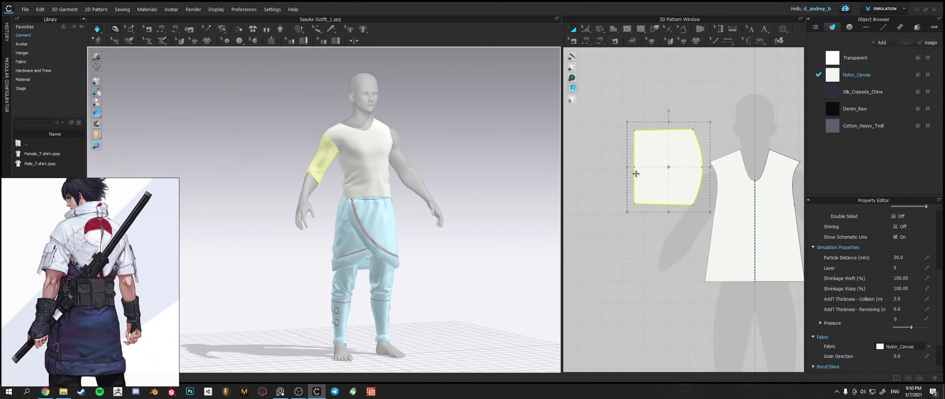
{"action": "left_click_drag", "start_coordinate": [626, 169], "coordinate": [651, 167]}
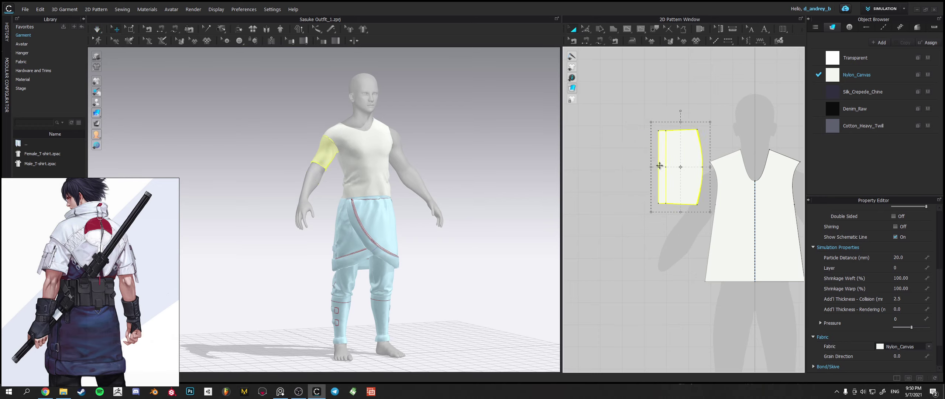
{"action": "left_click_drag", "start_coordinate": [660, 166], "coordinate": [659, 165]}
Select the front and back body patterns together, scale them up slightly, and simulate the enlarged shirt.
{"action": "scroll", "coordinate": [372, 166], "scroll_direction": "up", "scroll_amount": 3}
{"action": "middle_click_drag", "start_coordinate": [338, 137], "coordinate": [347, 216]}
{"action": "mouse_move", "coordinate": [362, 189]}
{"action": "right_mouse_down"}
{"action": "mouse_move", "coordinate": [382, 184]}
{"action": "mouse_move", "coordinate": [371, 188]}
{"action": "right_mouse_up"}
{"action": "left_click", "coordinate": [734, 170]}
{"action": "middle_click_drag", "start_coordinate": [793, 188], "coordinate": [678, 176]}
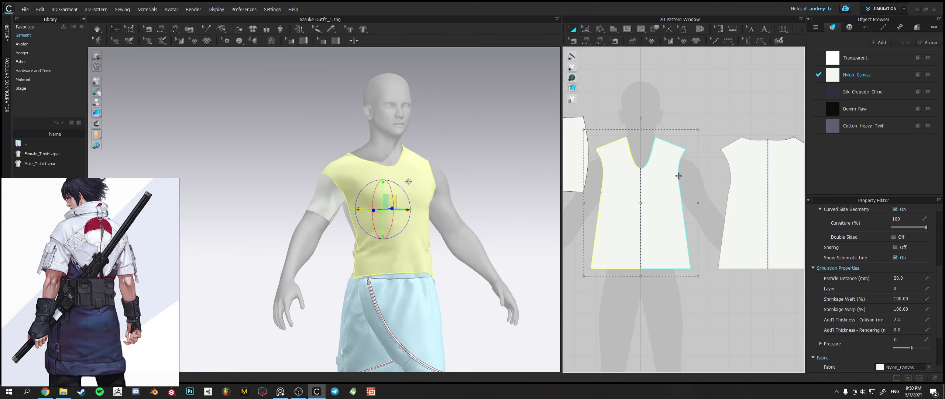
{"action": "left_click", "coordinate": [751, 151], "text": "shift"}
{"action": "right_click_drag", "start_coordinate": [763, 137], "coordinate": [608, 139]}
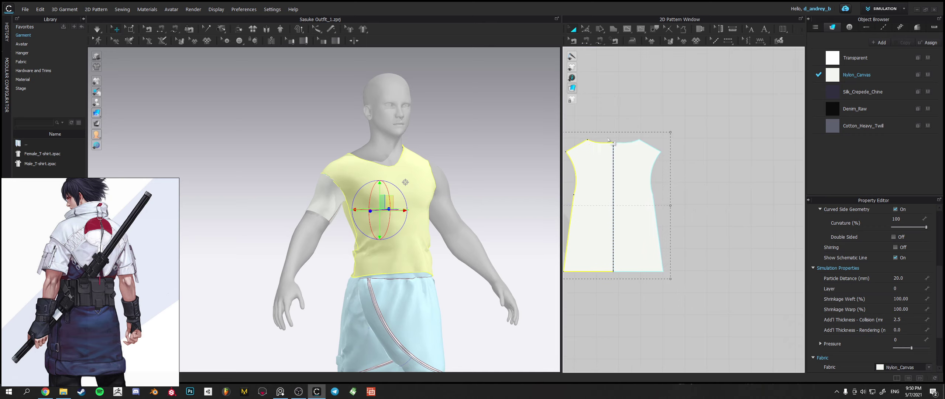
{"action": "left_click_drag", "start_coordinate": [671, 131], "coordinate": [692, 120]}
{"action": "key", "text": "space"}
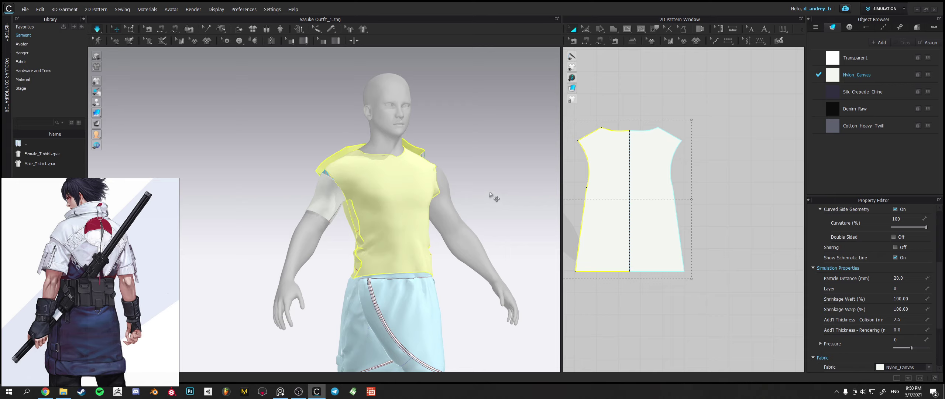
Tug the bunched fabric at the avatar's left shoulder outward over the arm to untangle it.
{"action": "right_click_drag", "start_coordinate": [493, 195], "coordinate": [437, 189]}
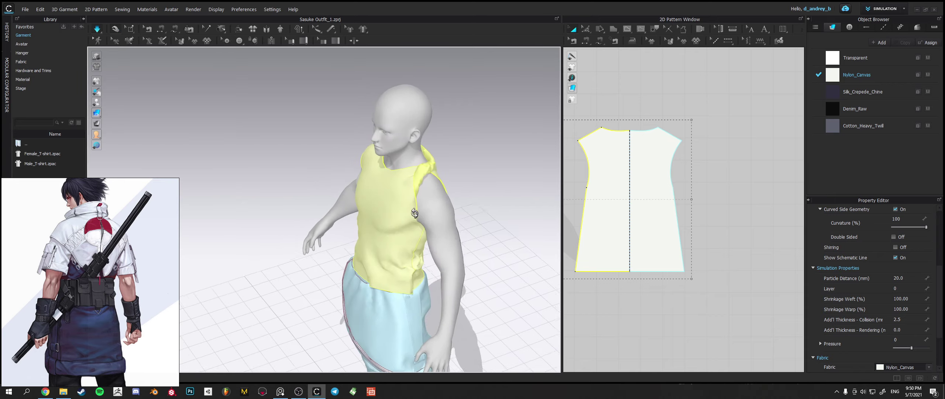
{"action": "left_click_drag", "start_coordinate": [435, 172], "coordinate": [487, 199]}
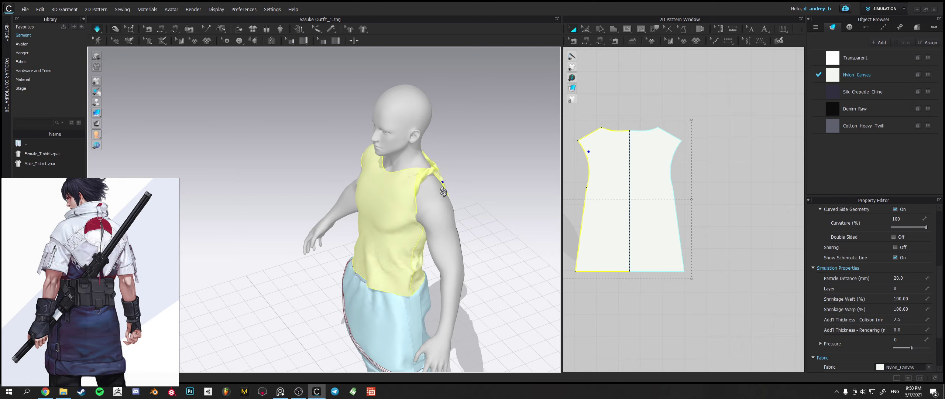
{"action": "right_click_drag", "start_coordinate": [428, 170], "coordinate": [453, 189]}
{"action": "left_click_drag", "start_coordinate": [452, 187], "coordinate": [535, 205]}
{"action": "right_click_drag", "start_coordinate": [519, 205], "coordinate": [437, 198]}
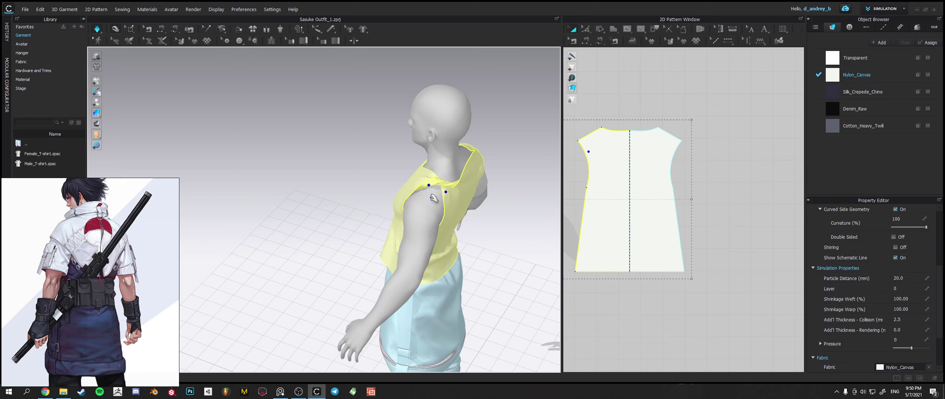
Stop the simulation and move the front shirt piece well away from the avatar's chest.
{"action": "key", "text": "space"}
{"action": "left_click", "coordinate": [410, 184]}
{"action": "left_click", "coordinate": [510, 167]}
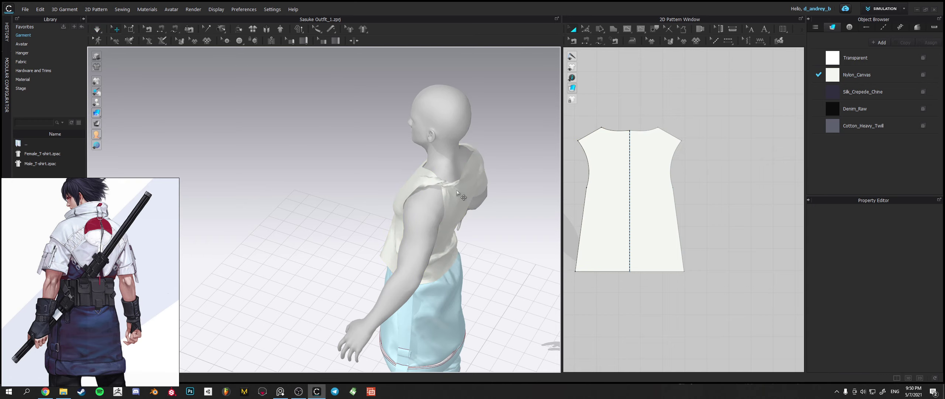
{"action": "left_click", "coordinate": [414, 179]}
{"action": "left_click_drag", "start_coordinate": [423, 184], "coordinate": [310, 157]}
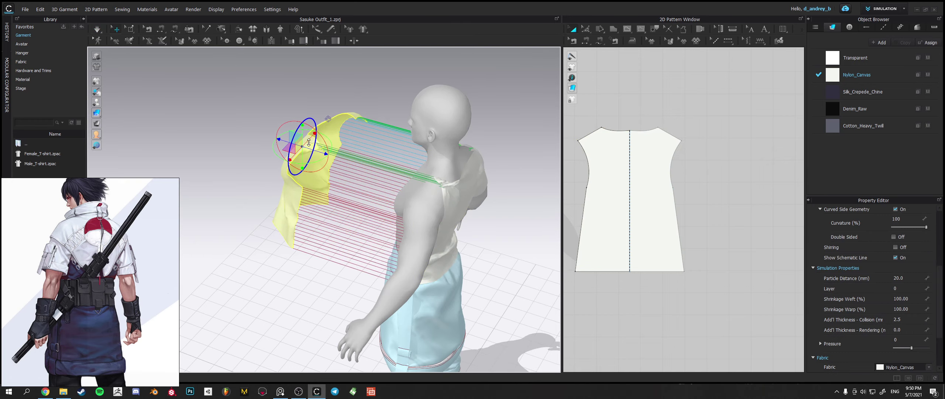
{"action": "left_click", "coordinate": [291, 111]}
{"action": "right_click_drag", "start_coordinate": [335, 181], "coordinate": [484, 193]}
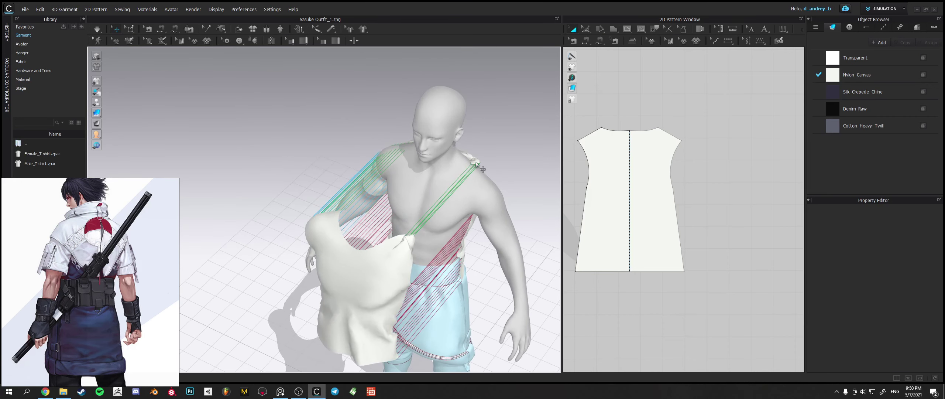
Simulate the separated shirt pieces and tug the back piece into place over the shoulders and under the sleeved arm.
{"action": "key", "text": "space"}
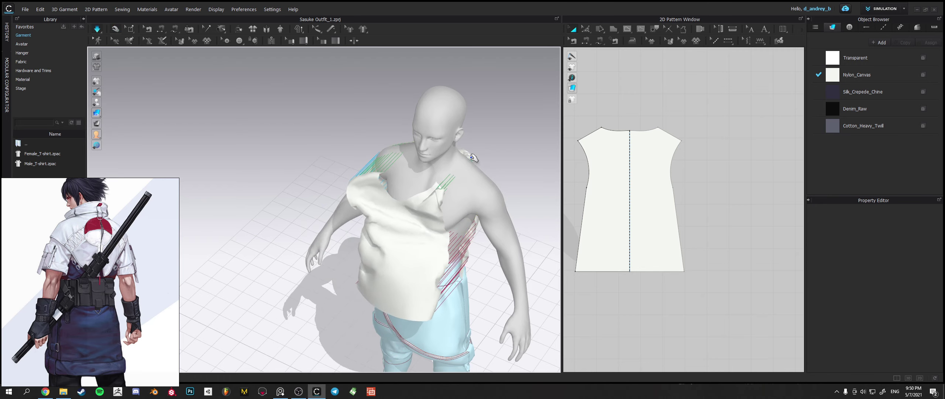
{"action": "left_click_drag", "start_coordinate": [476, 163], "coordinate": [524, 159]}
{"action": "right_click_drag", "start_coordinate": [519, 171], "coordinate": [548, 166]}
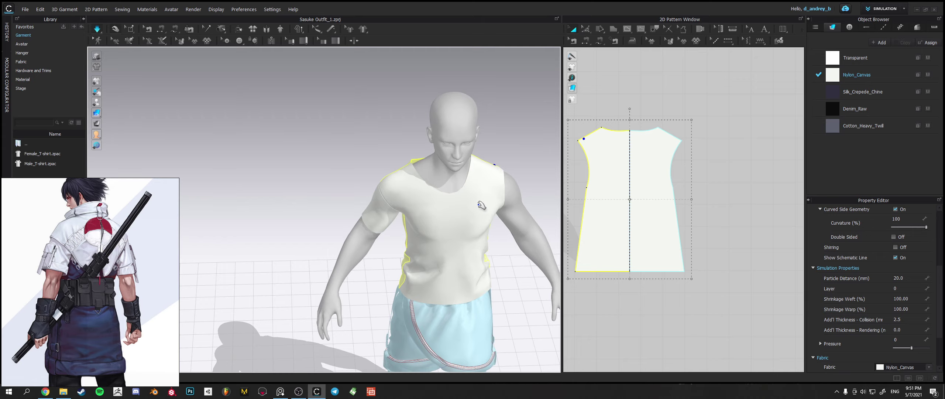
{"action": "scroll", "coordinate": [446, 207], "scroll_direction": "down", "scroll_amount": 2}
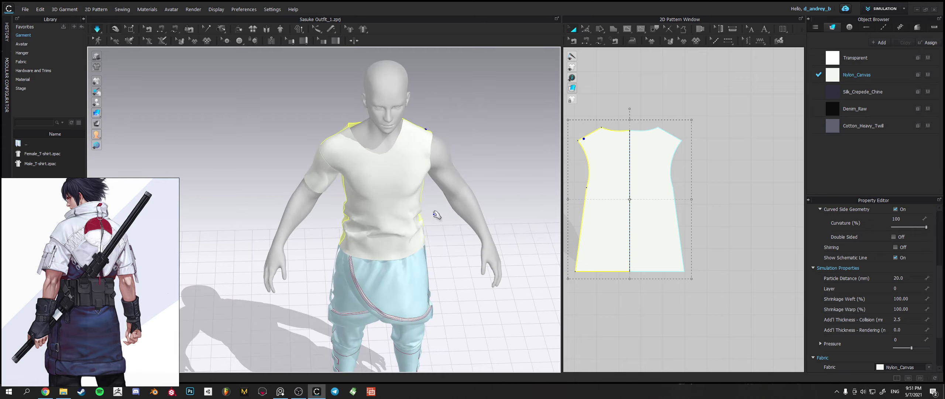
{"action": "scroll", "coordinate": [435, 211], "scroll_direction": "down", "scroll_amount": 1}
{"action": "right_click_drag", "start_coordinate": [434, 132], "coordinate": [426, 115]}
{"action": "left_click_drag", "start_coordinate": [420, 116], "coordinate": [469, 127]}
{"action": "right_click_drag", "start_coordinate": [469, 130], "coordinate": [505, 157]}
{"action": "left_click", "coordinate": [476, 157]}
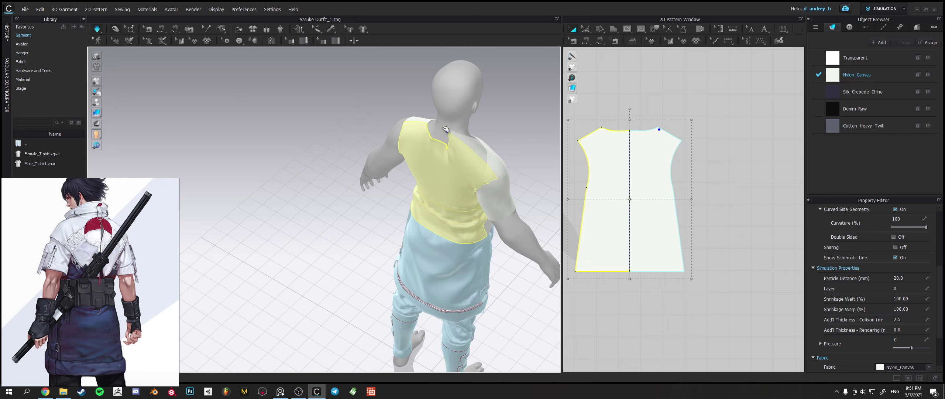
{"action": "right_click_drag", "start_coordinate": [495, 190], "coordinate": [486, 155]}
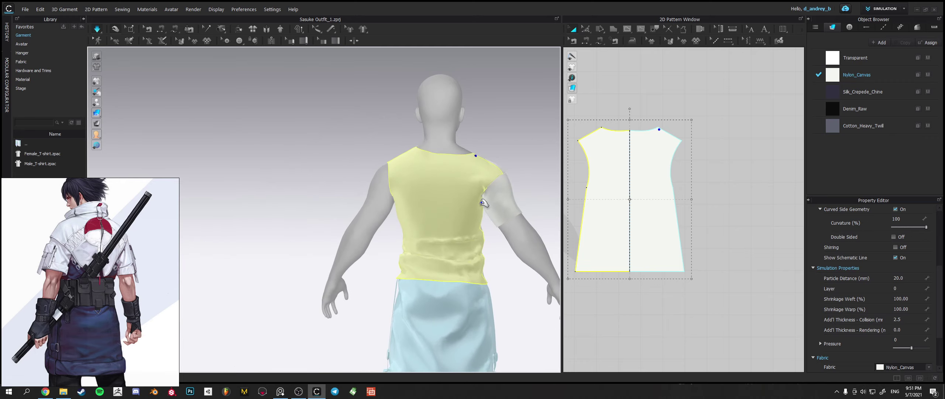
{"action": "right_click_drag", "start_coordinate": [489, 219], "coordinate": [435, 205]}
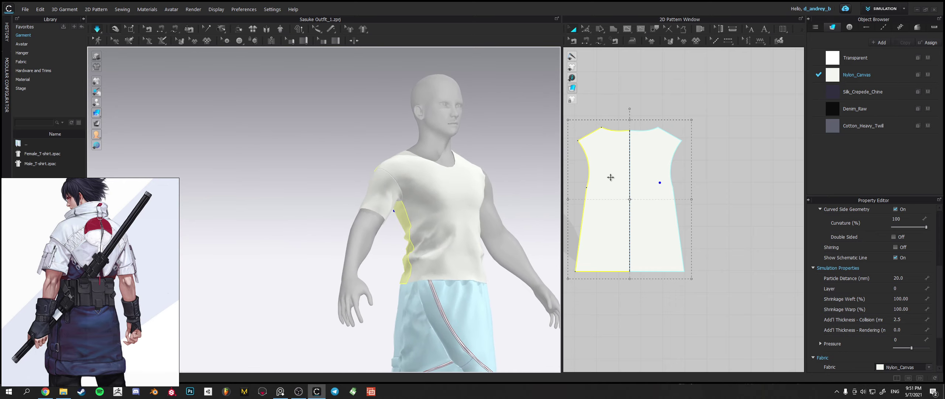
Stretch the sleeve pattern slightly taller to widen it around the arm, and simulate the change.
{"action": "right_click_drag", "start_coordinate": [612, 178], "coordinate": [721, 184]}
{"action": "scroll", "coordinate": [681, 188], "scroll_direction": "down", "scroll_amount": 4}
{"action": "left_click", "coordinate": [603, 159]}
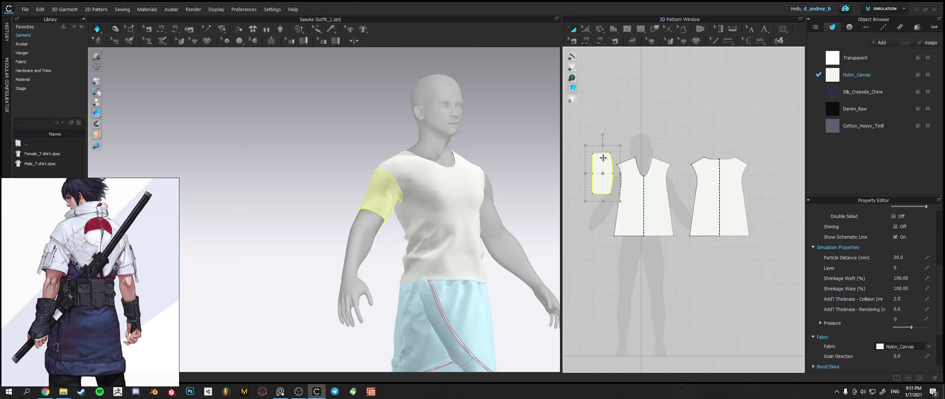
{"action": "left_click_drag", "start_coordinate": [604, 146], "coordinate": [606, 139]}
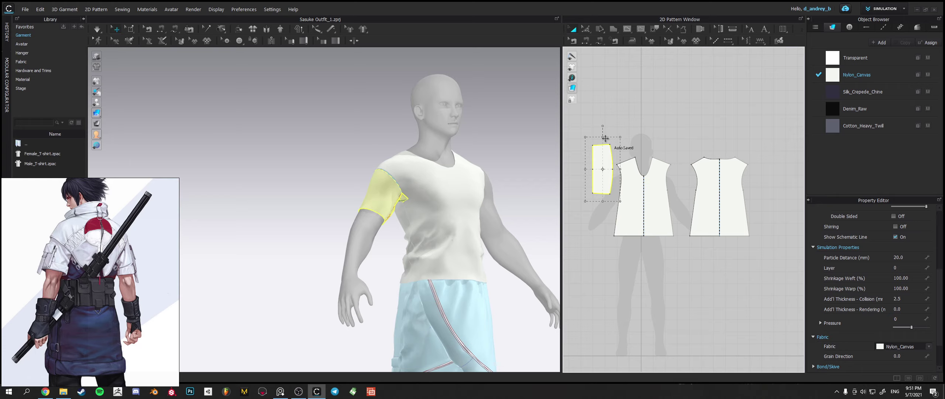
{"action": "key", "text": "space"}
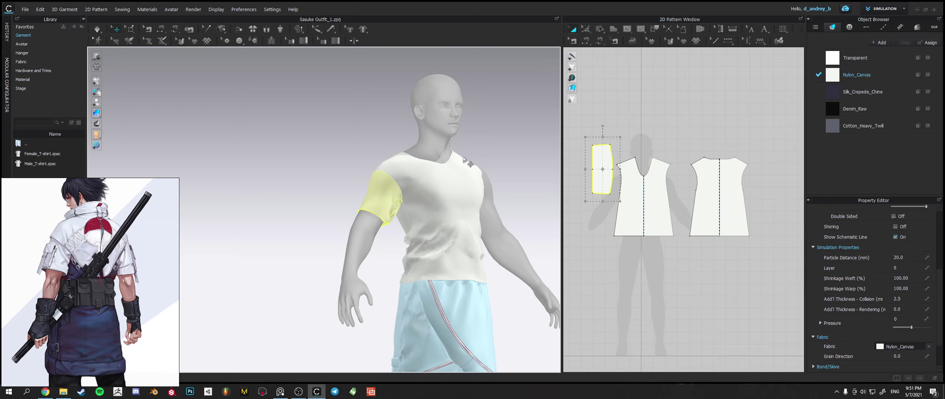
Tug the simulated shirt at the front shoulder, back shoulder and sleeve to straighten how it sits.
{"action": "key", "text": "space"}
{"action": "right_click_drag", "start_coordinate": [464, 158], "coordinate": [402, 165]}
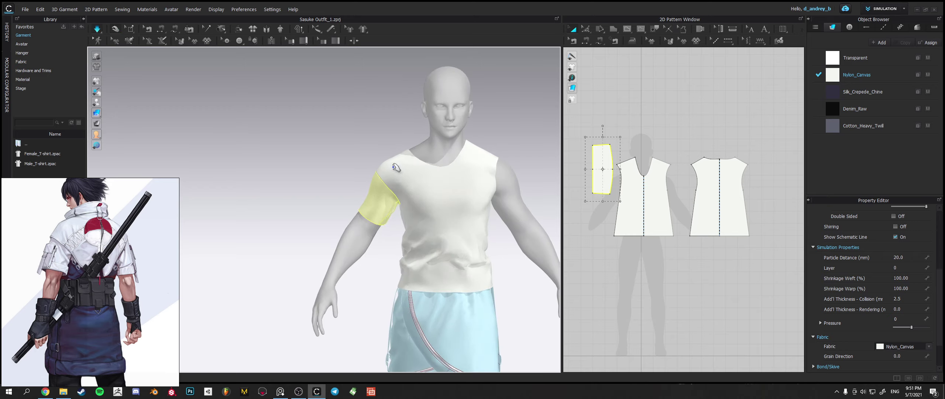
{"action": "left_click_drag", "start_coordinate": [397, 165], "coordinate": [423, 119]}
{"action": "right_click_drag", "start_coordinate": [425, 120], "coordinate": [472, 189]}
{"action": "right_click_drag", "start_coordinate": [379, 170], "coordinate": [352, 177]}
{"action": "left_click_drag", "start_coordinate": [307, 153], "coordinate": [223, 157]}
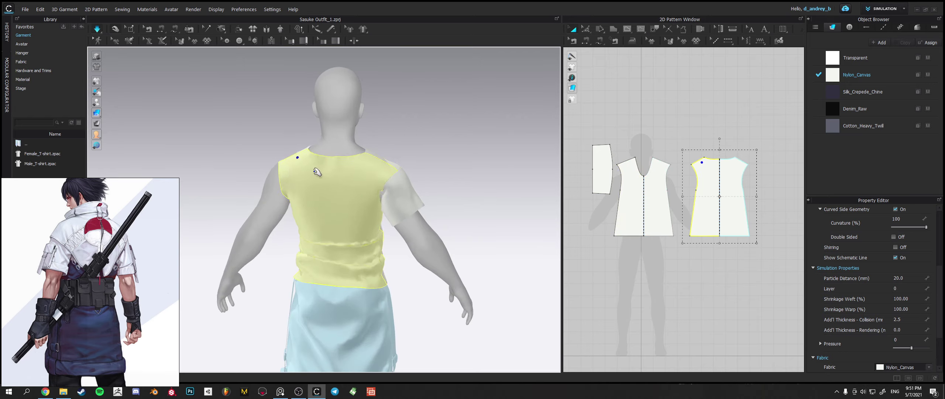
{"action": "right_click_drag", "start_coordinate": [354, 148], "coordinate": [385, 159]}
{"action": "left_click", "coordinate": [386, 167]}
{"action": "left_click", "coordinate": [648, 115]}
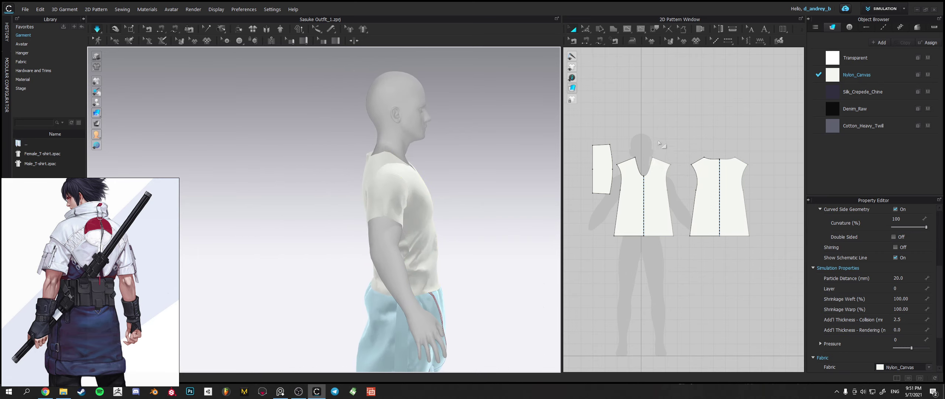
Lower the shoulder line of the front body pattern slightly, and simulate the adjusted shirt.
{"action": "left_click", "coordinate": [586, 29]}
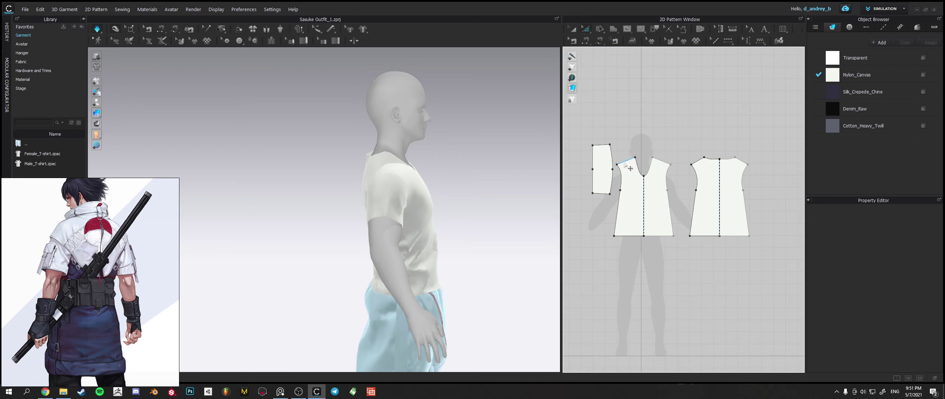
{"action": "left_click", "coordinate": [627, 161]}
{"action": "left_click_drag", "start_coordinate": [634, 169], "coordinate": [635, 174]}
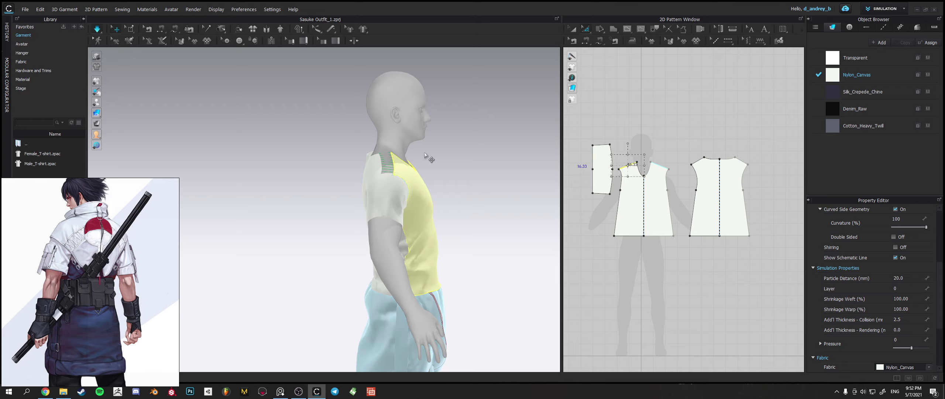
{"action": "key", "text": "space"}
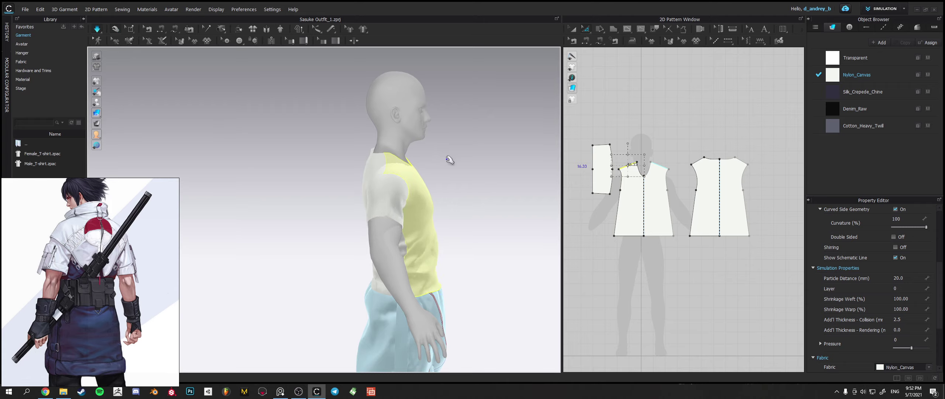
{"action": "left_click", "coordinate": [449, 160]}
Tug the sleeve near the back armhole to settle it, and check its fit from the back and front.
{"action": "right_click_drag", "start_coordinate": [473, 175], "coordinate": [408, 208]}
{"action": "left_click", "coordinate": [450, 202]}
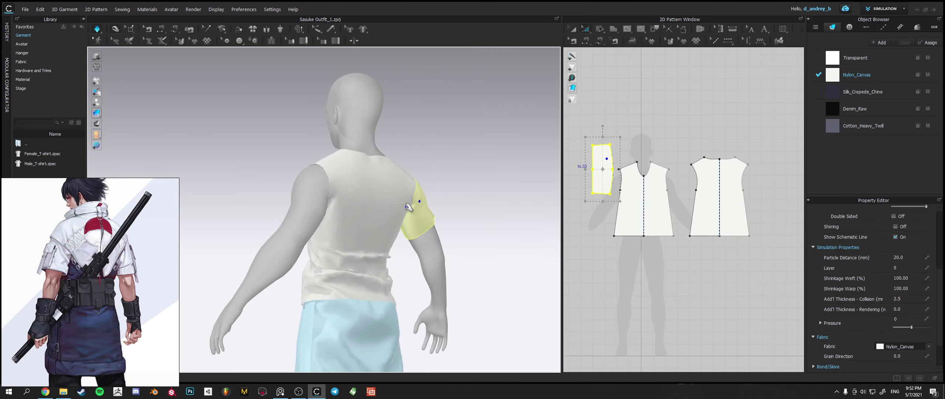
{"action": "right_click_drag", "start_coordinate": [407, 264], "coordinate": [442, 237]}
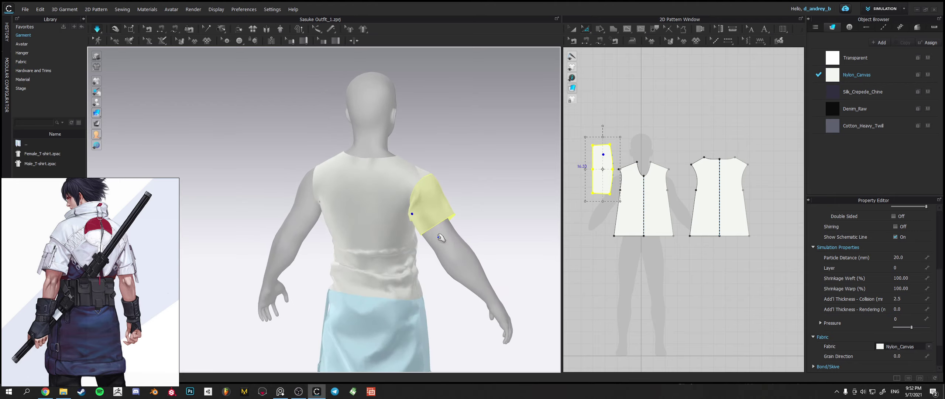
{"action": "left_click", "coordinate": [486, 192]}
{"action": "right_click_drag", "start_coordinate": [498, 202], "coordinate": [344, 196]}
{"action": "middle_click_drag", "start_coordinate": [335, 196], "coordinate": [359, 195]}
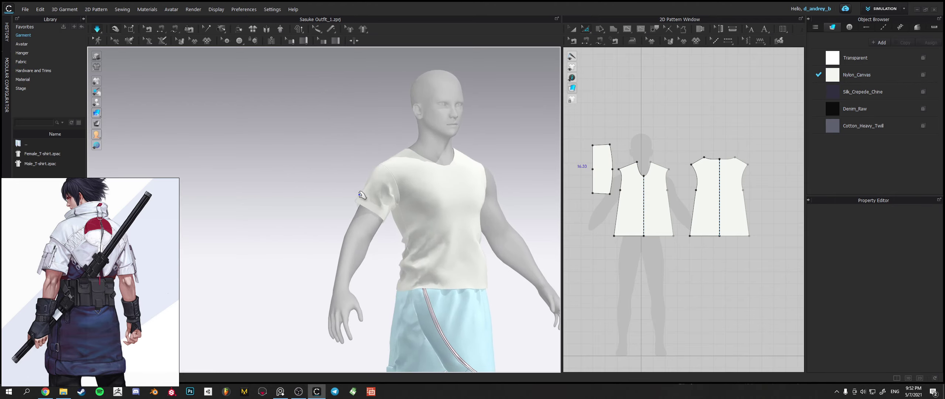
{"action": "scroll", "coordinate": [365, 195], "scroll_direction": "up", "scroll_amount": 3}
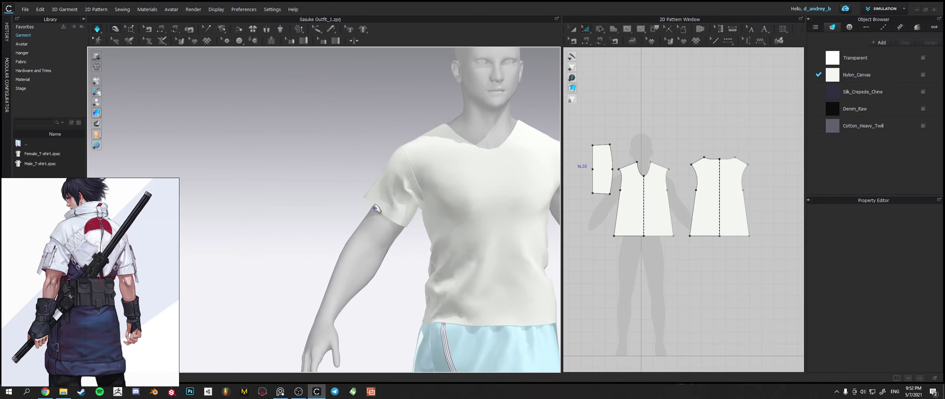
{"action": "middle_click_drag", "start_coordinate": [603, 174], "coordinate": [638, 185]}
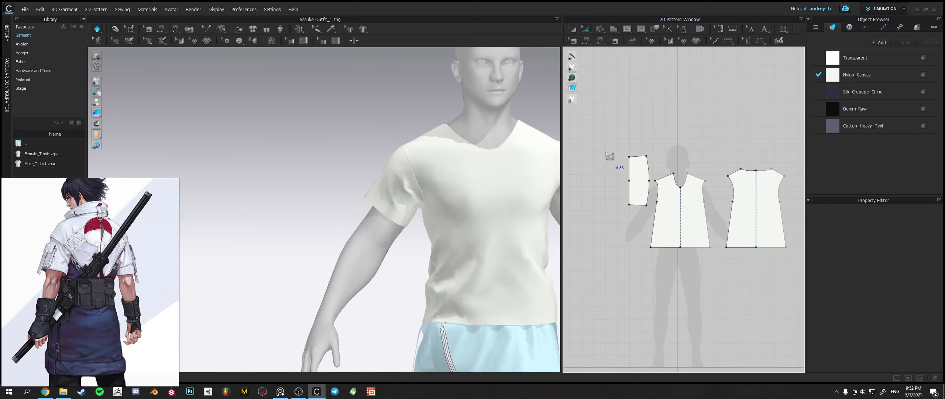
Taper the sleeve pattern by moving both corners of its cuff edge inward, and simulate the change.
{"action": "left_click", "coordinate": [635, 168]}
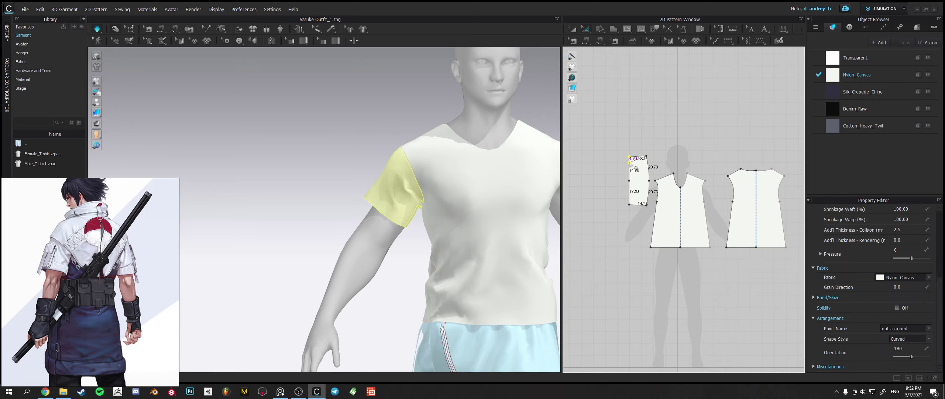
{"action": "left_click_drag", "start_coordinate": [636, 168], "coordinate": [635, 206]}
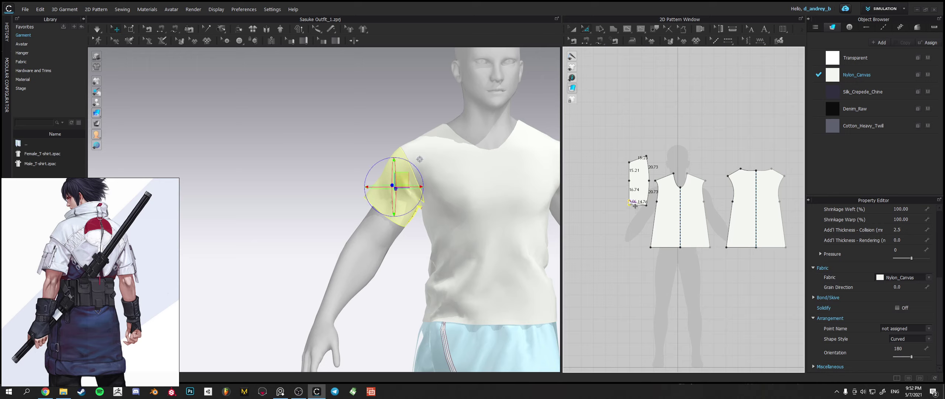
{"action": "key", "text": "space"}
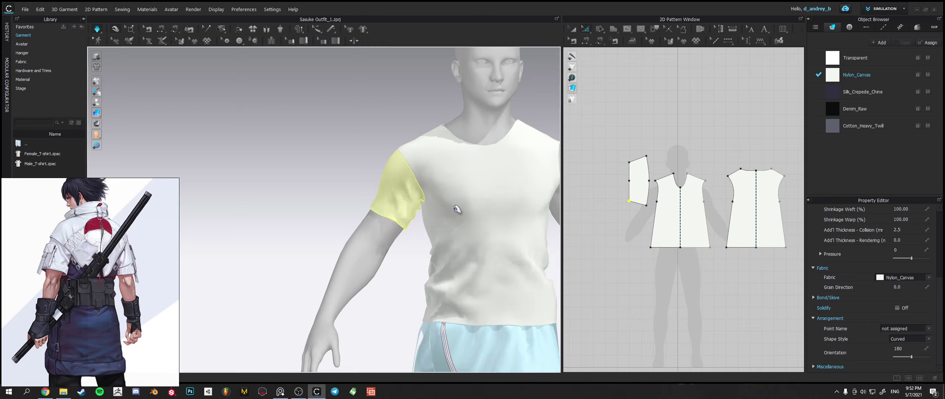
{"action": "right_click_drag", "start_coordinate": [376, 229], "coordinate": [404, 232]}
{"action": "left_click", "coordinate": [321, 175]}
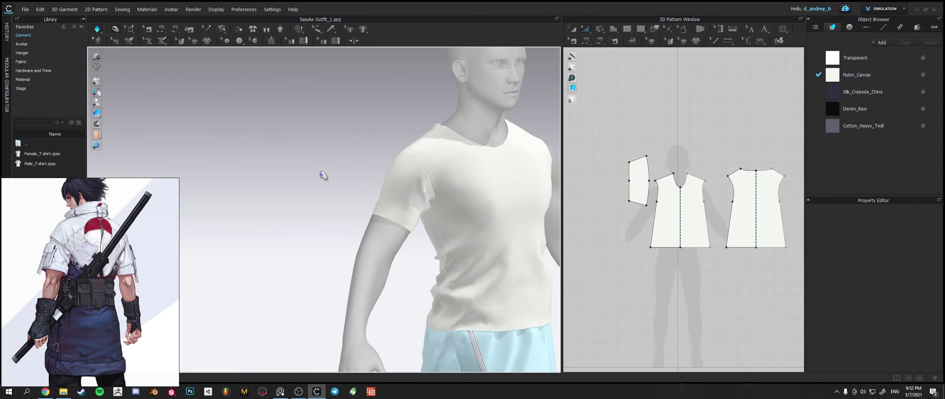
Stretch the sleeve pattern taller from its upper side to loosen it around the arm, and check it from behind.
{"action": "left_click", "coordinate": [412, 214]}
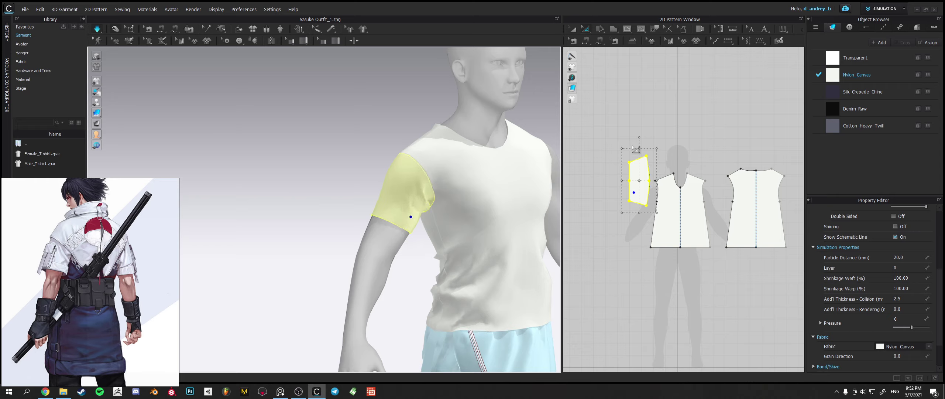
{"action": "left_click_drag", "start_coordinate": [640, 148], "coordinate": [641, 132]}
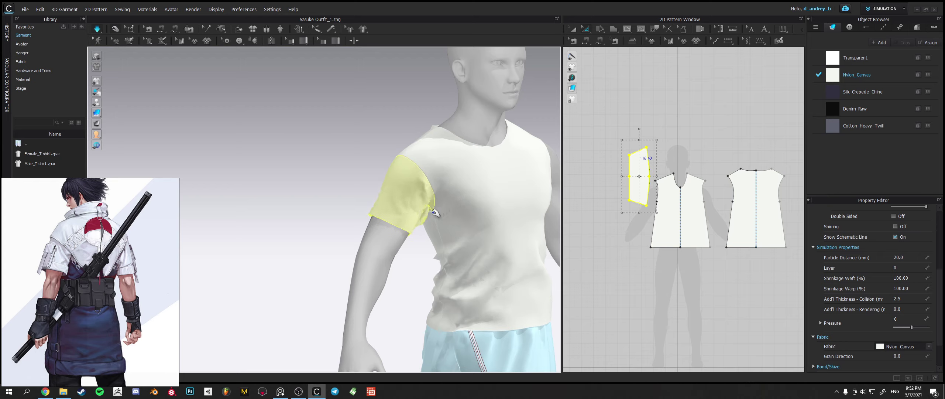
{"action": "right_click_drag", "start_coordinate": [431, 225], "coordinate": [467, 171]}
{"action": "left_click", "coordinate": [464, 171]}
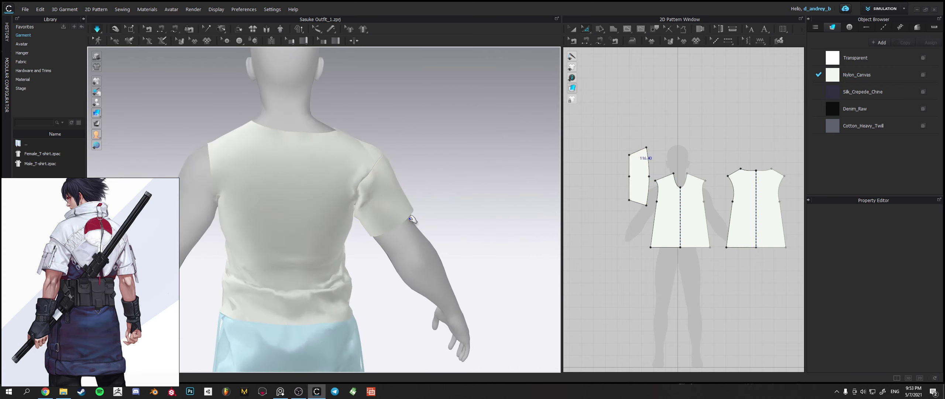
Tug the sleeve near the back armhole, the back body piece and the front cuff to settle the shirt.
{"action": "right_click_drag", "start_coordinate": [410, 216], "coordinate": [404, 202]}
{"action": "mouse_move", "coordinate": [360, 203]}
{"action": "left_mouse_down"}
{"action": "mouse_move", "coordinate": [370, 240]}
{"action": "mouse_move", "coordinate": [364, 205]}
{"action": "left_mouse_up"}
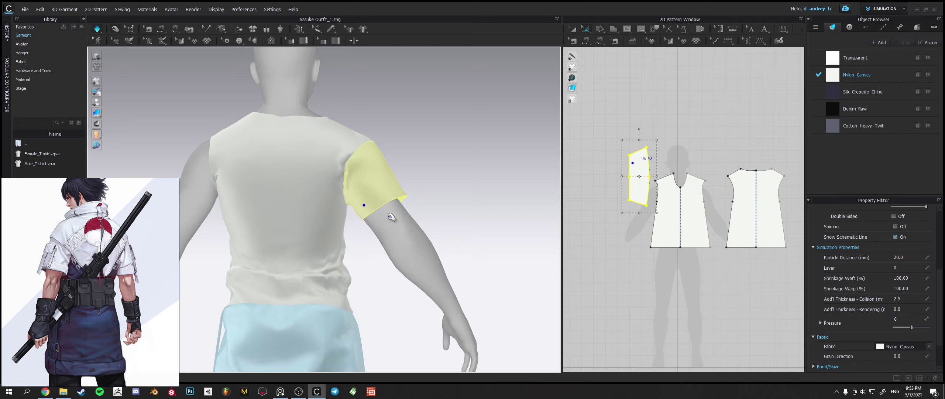
{"action": "left_click", "coordinate": [337, 192]}
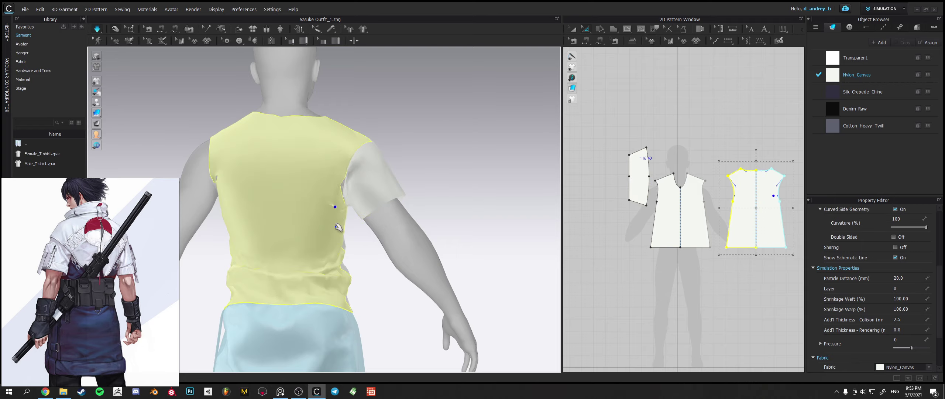
{"action": "right_click_drag", "start_coordinate": [426, 191], "coordinate": [370, 190]}
{"action": "left_click", "coordinate": [239, 216]}
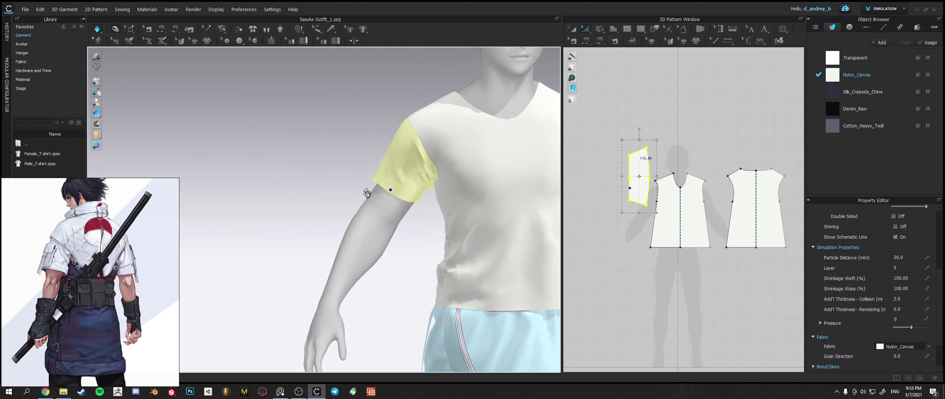
{"action": "left_click_drag", "start_coordinate": [411, 197], "coordinate": [418, 218]}
Set the particle distance of the sleeve, front and back body pieces to 15 mm, and simulate the shirt.
{"action": "right_click_drag", "start_coordinate": [402, 182], "coordinate": [488, 183]}
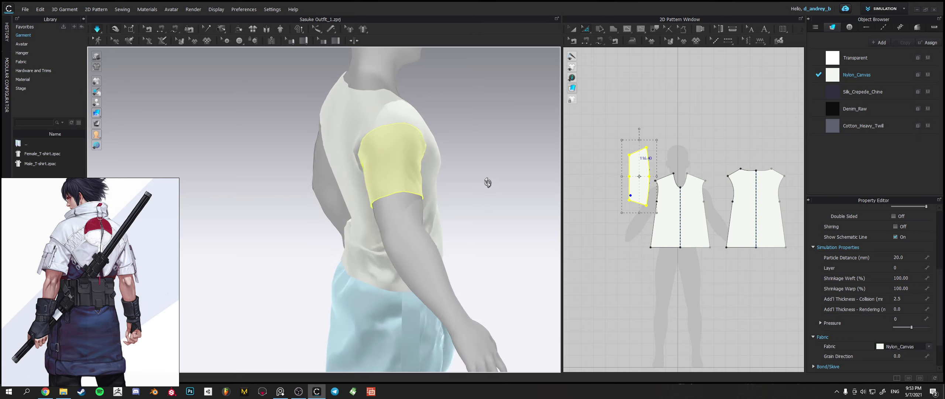
{"action": "left_click", "coordinate": [405, 121], "text": "shift"}
{"action": "left_click", "coordinate": [363, 126], "text": "shift"}
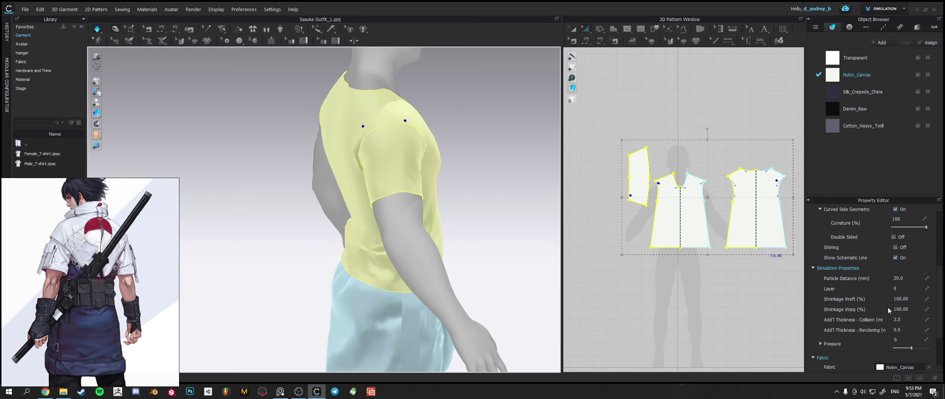
{"action": "left_click", "coordinate": [912, 279]}
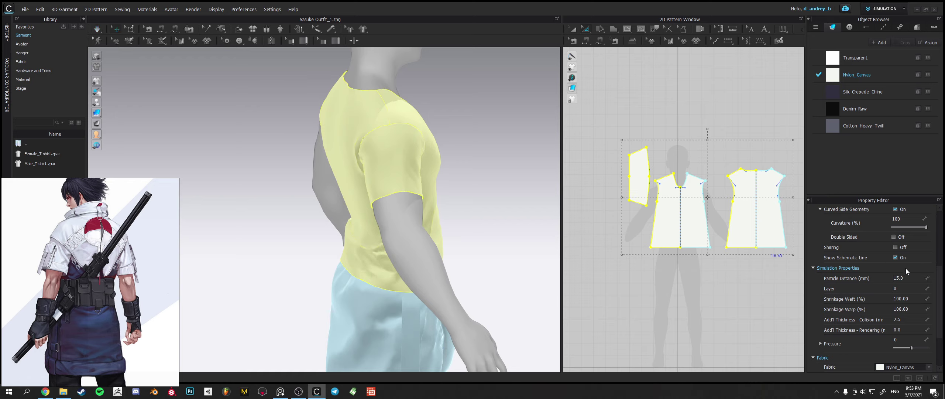
{"action": "right_click_drag", "start_coordinate": [452, 209], "coordinate": [359, 199]}
{"action": "key", "text": "space"}
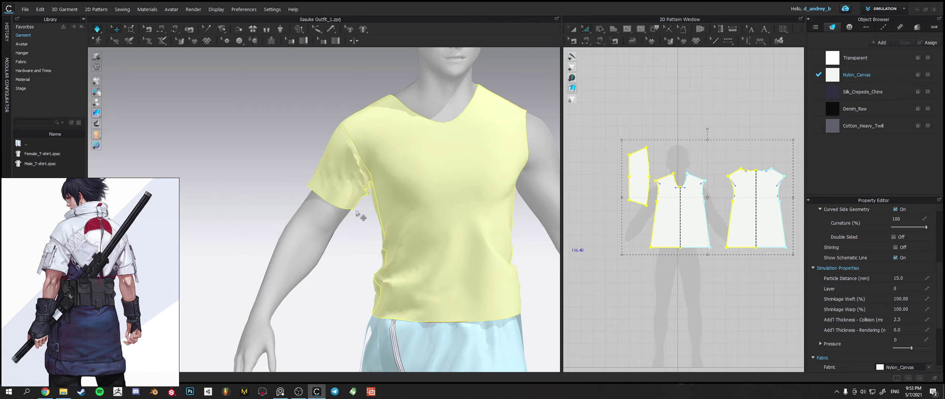
{"action": "key", "text": "space"}
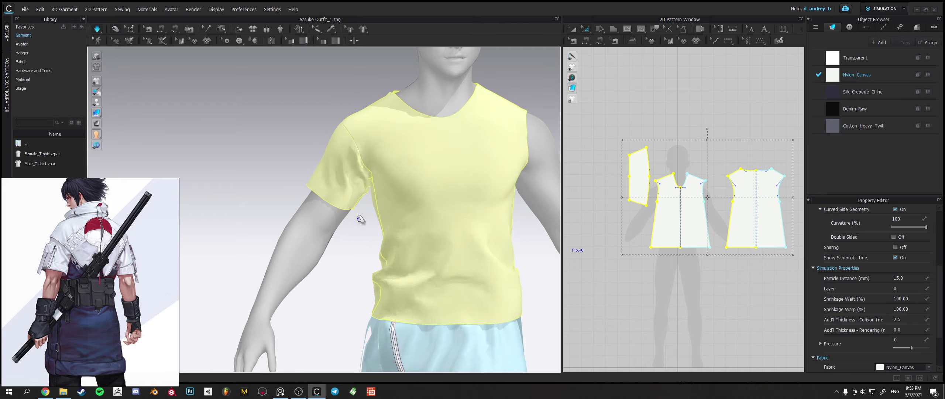
Lengthen the sleeve by moving the pattern's whole cuff edge outward, and simulate the longer sleeve.
{"action": "left_click", "coordinate": [360, 220]}
{"action": "right_click_drag", "start_coordinate": [360, 224], "coordinate": [331, 231]}
{"action": "middle_click_drag", "start_coordinate": [303, 226], "coordinate": [386, 218]}
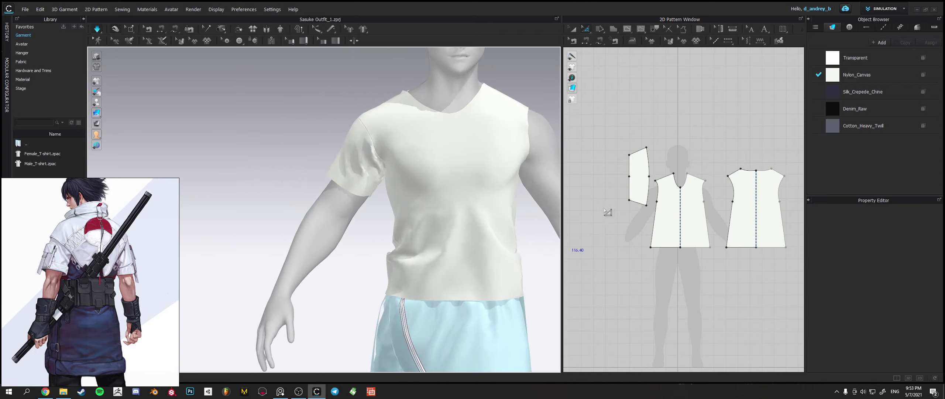
{"action": "left_click_drag", "start_coordinate": [618, 125], "coordinate": [637, 222]}
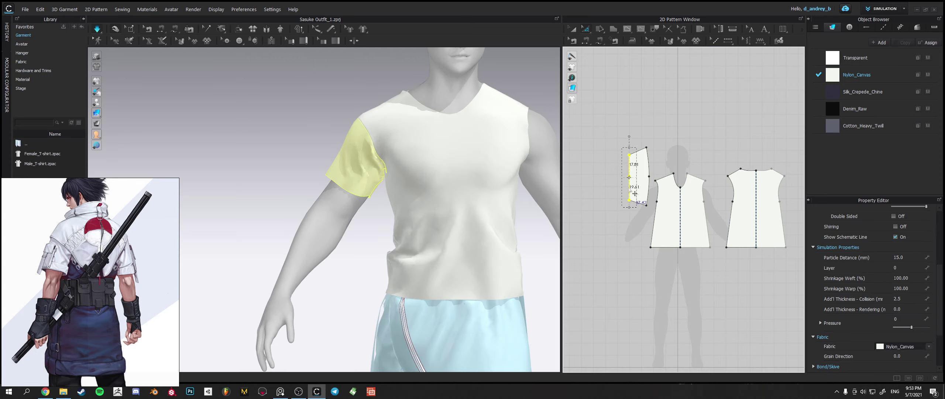
{"action": "left_click_drag", "start_coordinate": [630, 193], "coordinate": [619, 196]}
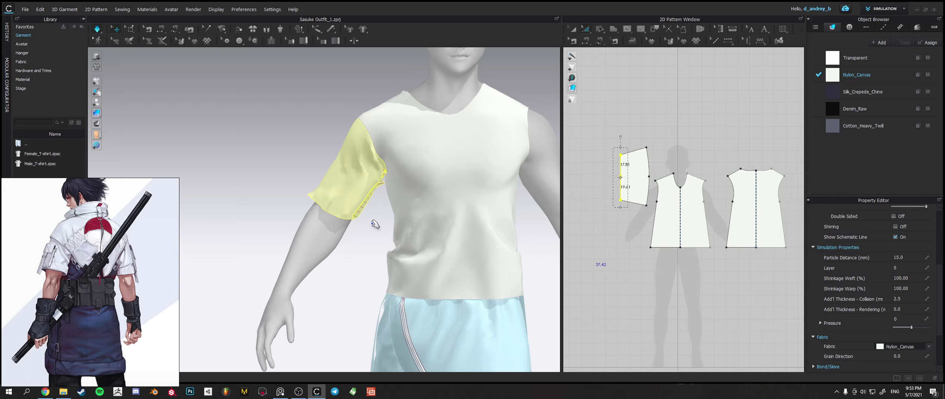
{"action": "key", "text": "space"}
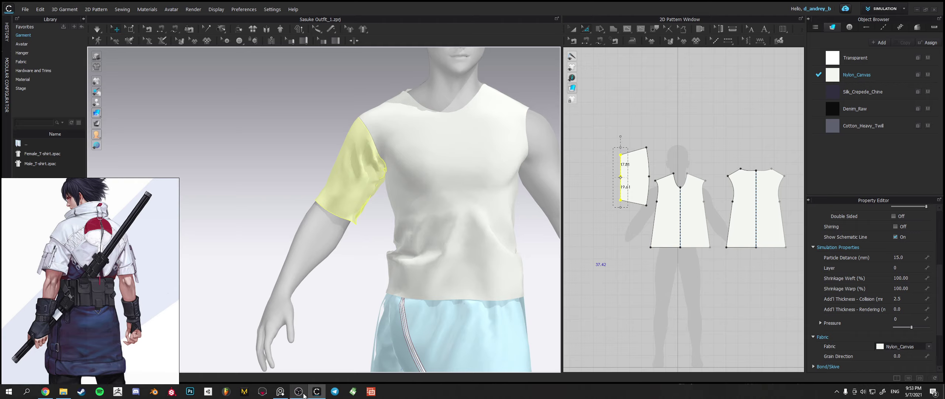
{"action": "mouse_move", "coordinate": [305, 395]}
{"action": "key", "text": "space"}
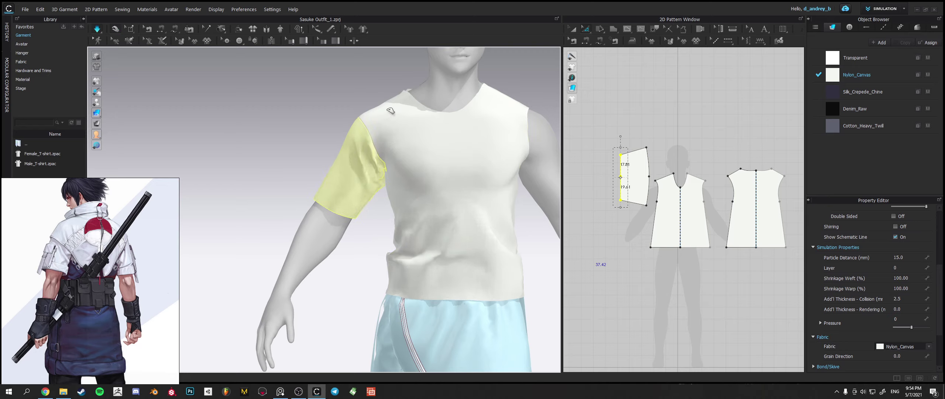
Tug the front shoulder and the back of the sleeve to settle the fabric, and check the fit from the front.
{"action": "left_click_drag", "start_coordinate": [384, 115], "coordinate": [428, 82]}
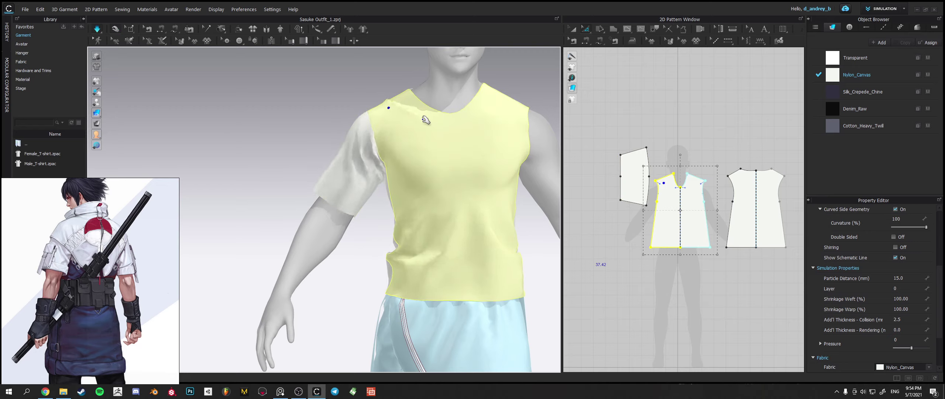
{"action": "right_click_drag", "start_coordinate": [527, 113], "coordinate": [415, 184]}
{"action": "left_click", "coordinate": [385, 205]}
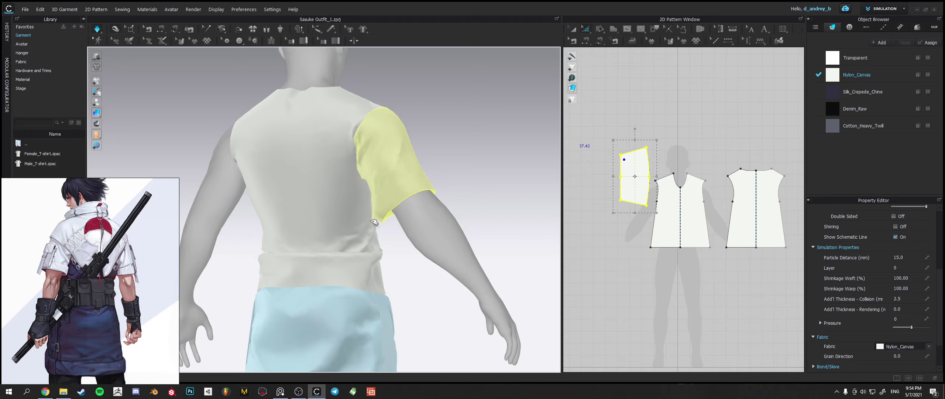
{"action": "left_click", "coordinate": [483, 183]}
{"action": "right_click_drag", "start_coordinate": [484, 183], "coordinate": [316, 198]}
{"action": "right_click_drag", "start_coordinate": [271, 175], "coordinate": [310, 176]}
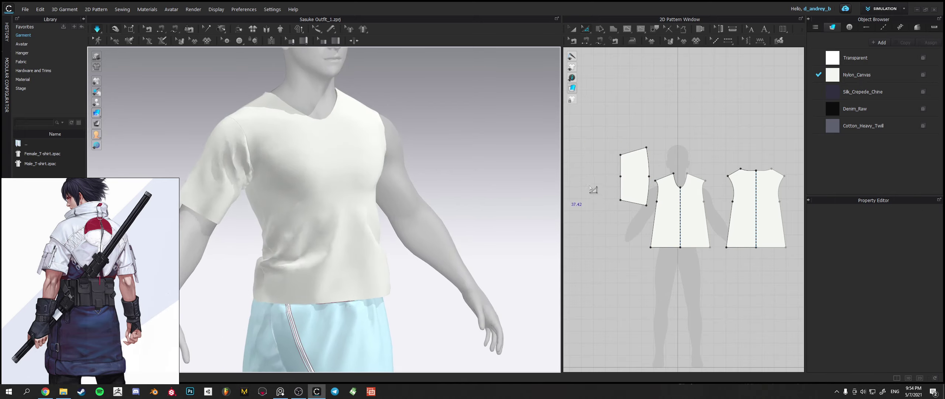
Shrink the sleeve pattern's height to tighten it around the arm, simulate, and tug the front body piece at the bare shoulder.
{"action": "left_click_drag", "start_coordinate": [616, 125], "coordinate": [661, 222]}
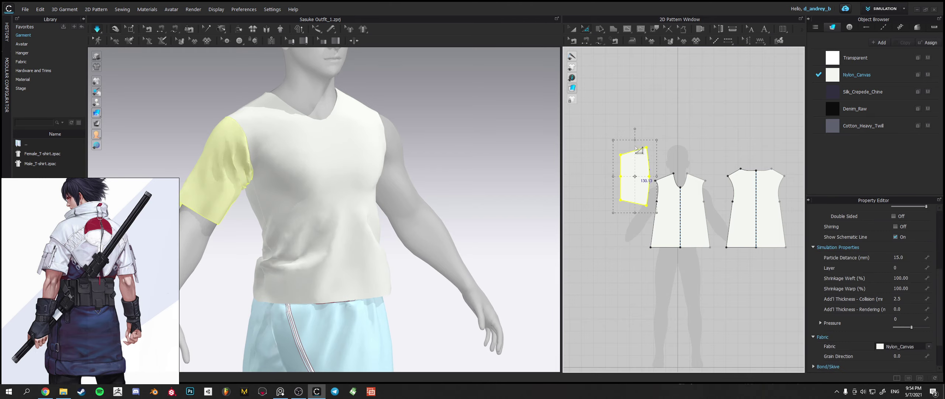
{"action": "left_click_drag", "start_coordinate": [636, 150], "coordinate": [636, 151]}
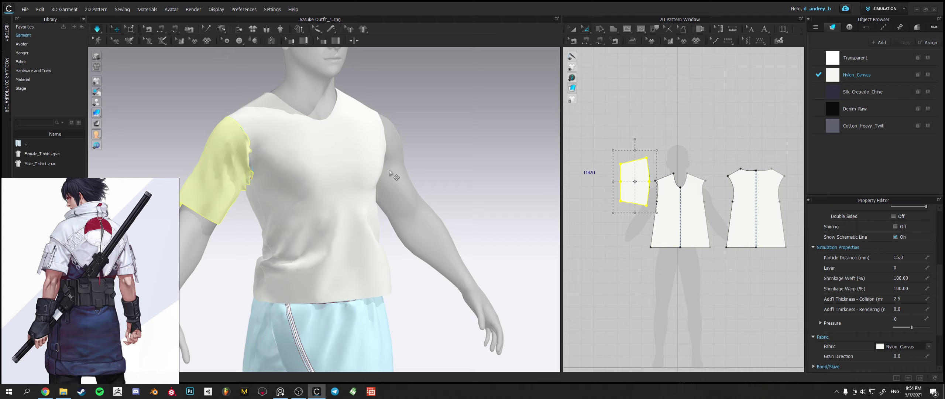
{"action": "right_click_drag", "start_coordinate": [365, 169], "coordinate": [329, 166]}
{"action": "left_click_drag", "start_coordinate": [379, 111], "coordinate": [469, 120]}
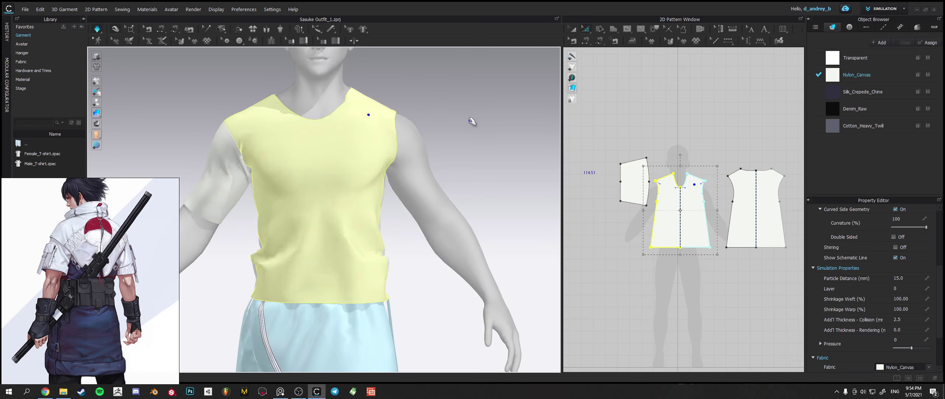
Tug the narrowed sleeve on the arm, and check its fit from the side and back.
{"action": "left_click", "coordinate": [218, 187]}
{"action": "right_click_drag", "start_coordinate": [219, 187], "coordinate": [305, 182]}
{"action": "right_click_drag", "start_coordinate": [212, 156], "coordinate": [321, 151]}
{"action": "right_click_drag", "start_coordinate": [272, 180], "coordinate": [382, 175]}
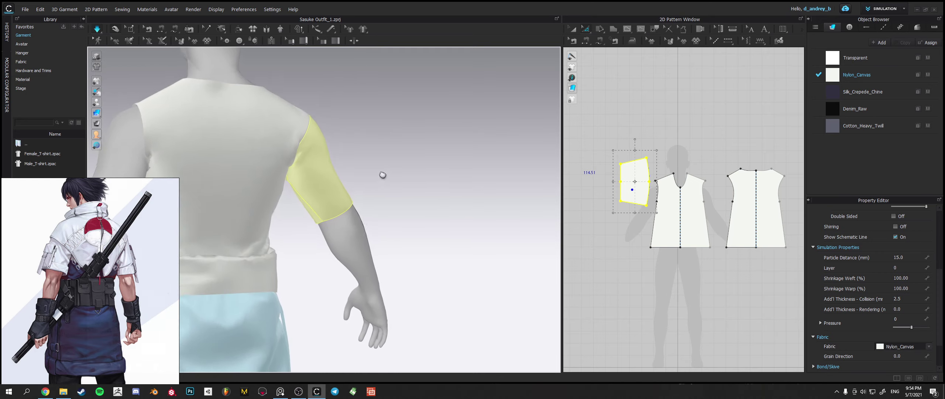
{"action": "middle_click_drag", "start_coordinate": [383, 175], "coordinate": [434, 168]}
{"action": "scroll", "coordinate": [435, 168], "scroll_direction": "down", "scroll_amount": 3}
{"action": "scroll", "coordinate": [641, 174], "scroll_direction": "down", "scroll_amount": 2}
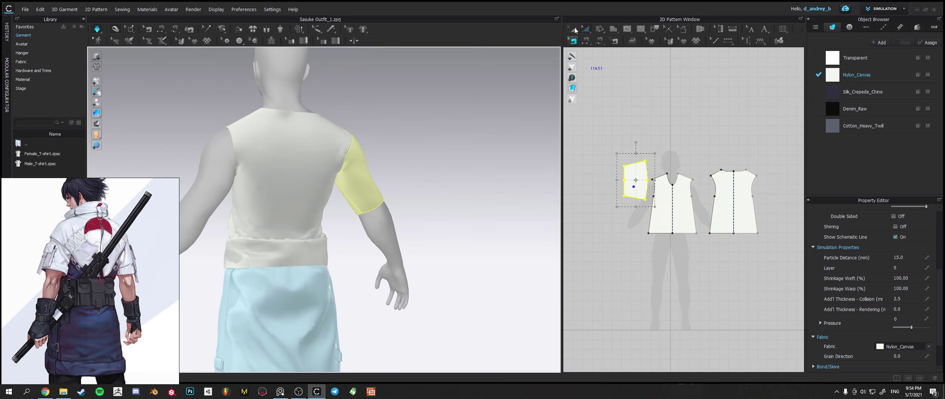
Clone the sleeve as a symmetric pattern with sewing, placing the copy beside the front body pattern.
{"action": "left_click", "coordinate": [574, 29]}
{"action": "right_click", "coordinate": [638, 171]}
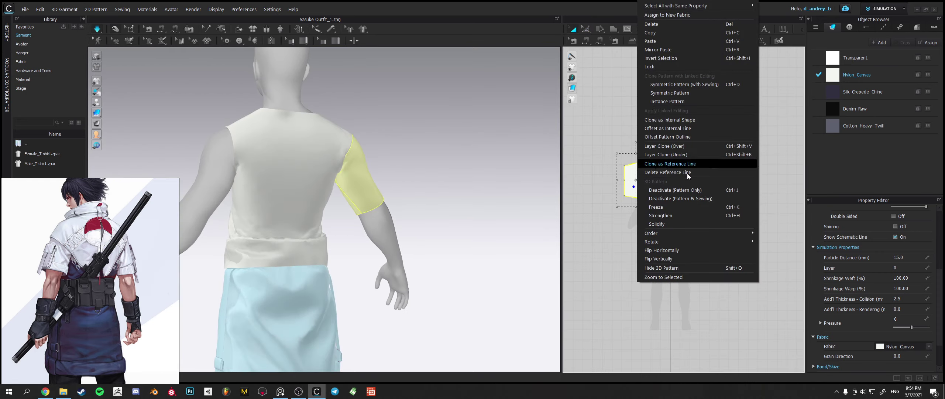
{"action": "left_click", "coordinate": [683, 84]}
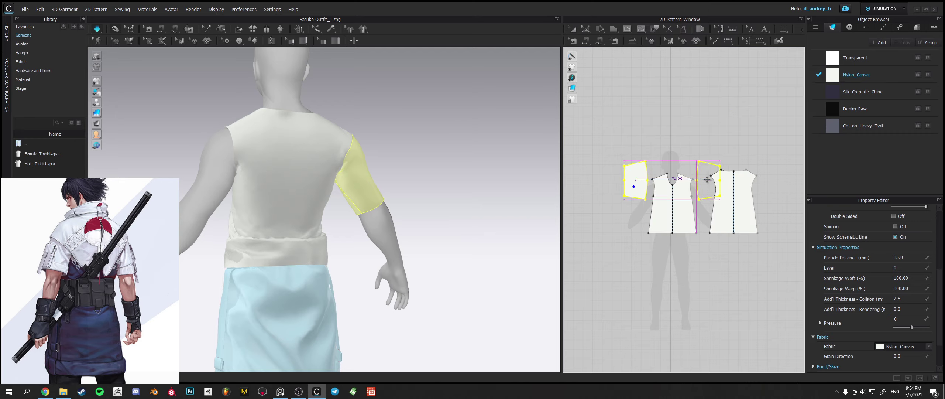
{"action": "left_click", "coordinate": [386, 198]}
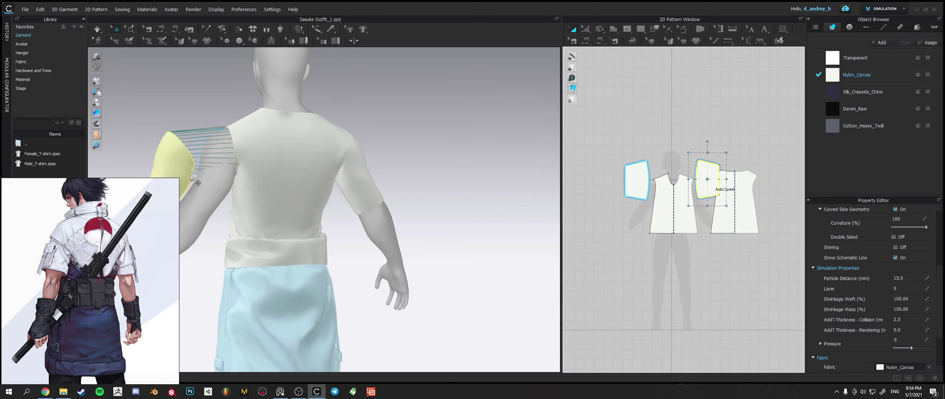
Move the mirrored sleeve in to its armhole on the avatar, simulate it, and check the shirt from the front.
{"action": "left_click", "coordinate": [191, 163]}
{"action": "right_click_drag", "start_coordinate": [215, 161], "coordinate": [212, 185]}
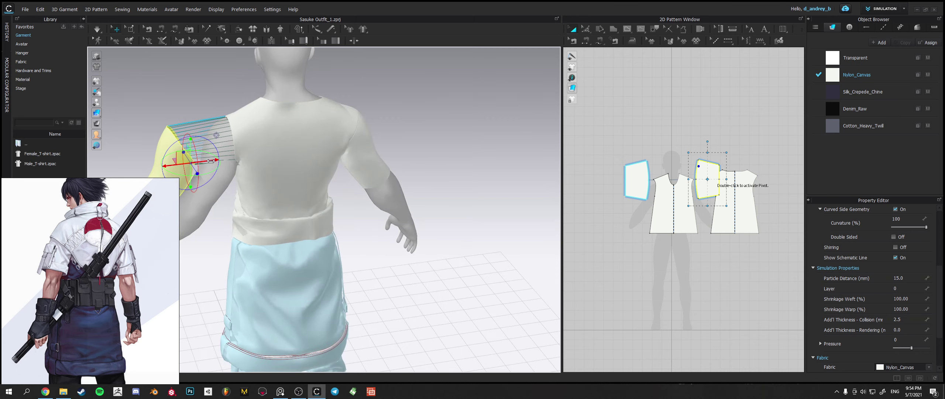
{"action": "left_click_drag", "start_coordinate": [211, 162], "coordinate": [258, 159]}
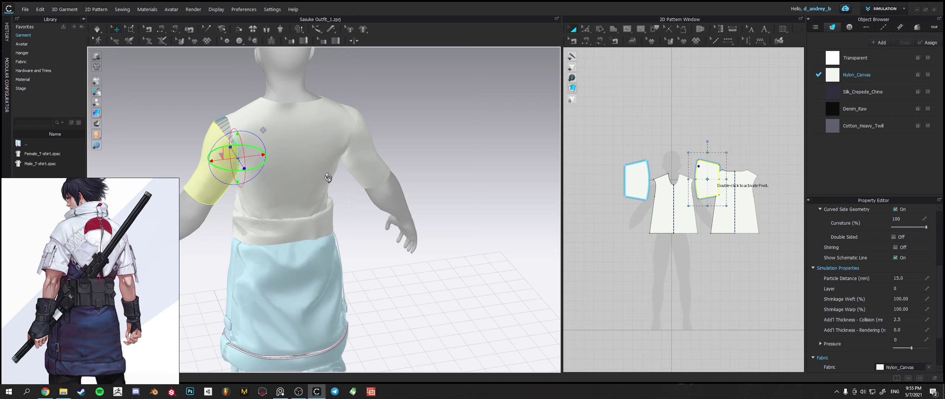
{"action": "key", "text": "space"}
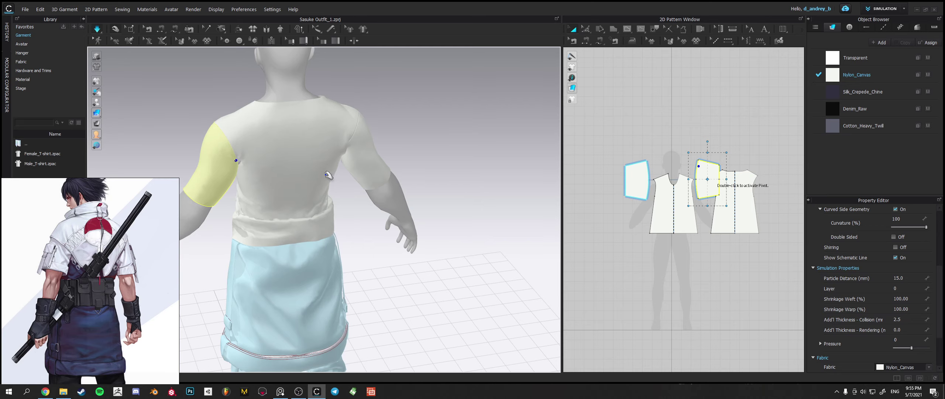
{"action": "right_click_drag", "start_coordinate": [328, 175], "coordinate": [513, 144]}
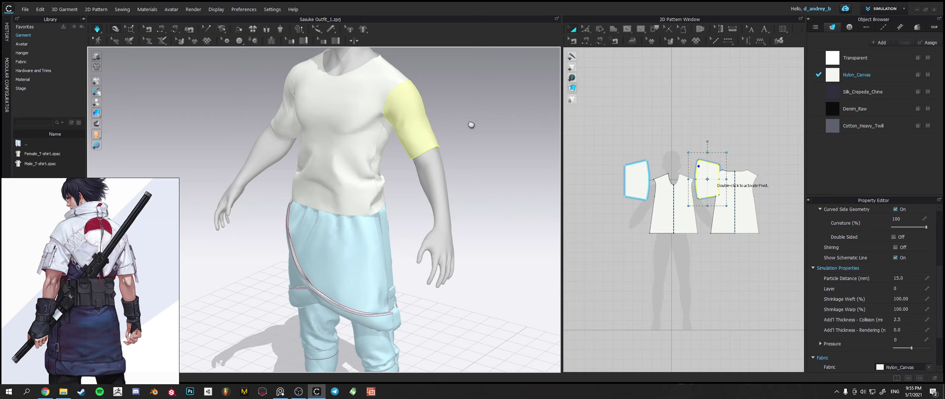
Check the fit of the sleeves and the back body piece on the avatar from behind.
{"action": "key", "text": "8"}
{"action": "middle_click_drag", "start_coordinate": [466, 147], "coordinate": [313, 176]}
{"action": "mouse_move", "coordinate": [313, 177]}
{"action": "right_mouse_down"}
{"action": "mouse_move", "coordinate": [390, 200]}
{"action": "mouse_move", "coordinate": [315, 164]}
{"action": "right_mouse_up"}
{"action": "left_click", "coordinate": [326, 160]}
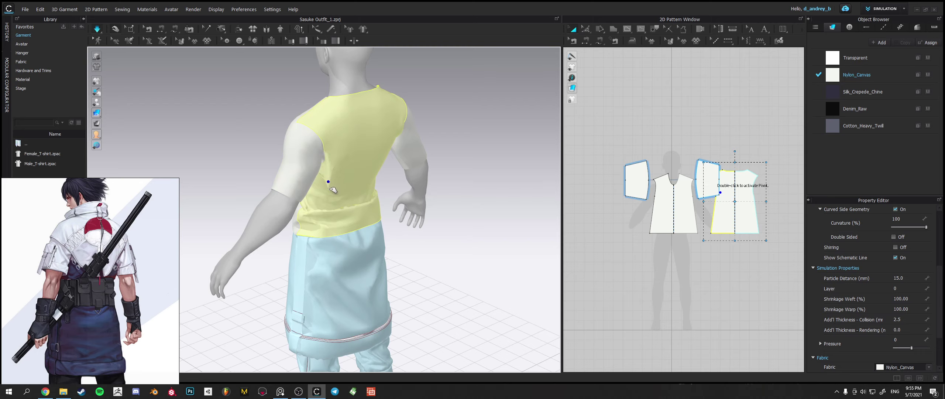
{"action": "key", "text": "8"}
{"action": "left_click", "coordinate": [264, 137]}
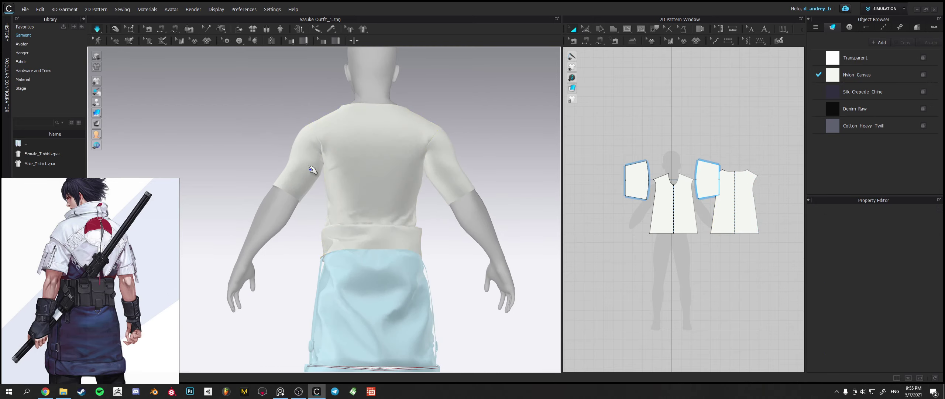
{"action": "left_click", "coordinate": [320, 173]}
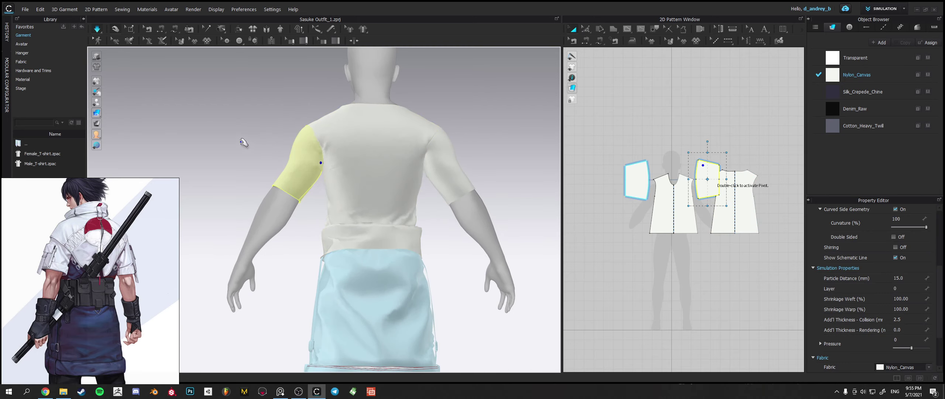
Set the avatar's skin offset to 5 mm.
{"action": "left_click", "coordinate": [278, 209]}
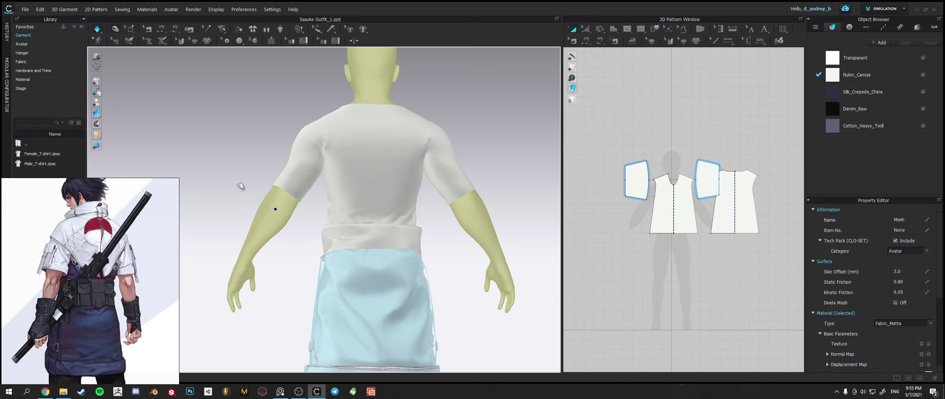
{"action": "right_click_drag", "start_coordinate": [278, 209], "coordinate": [314, 170]}
{"action": "left_click", "coordinate": [902, 271]}
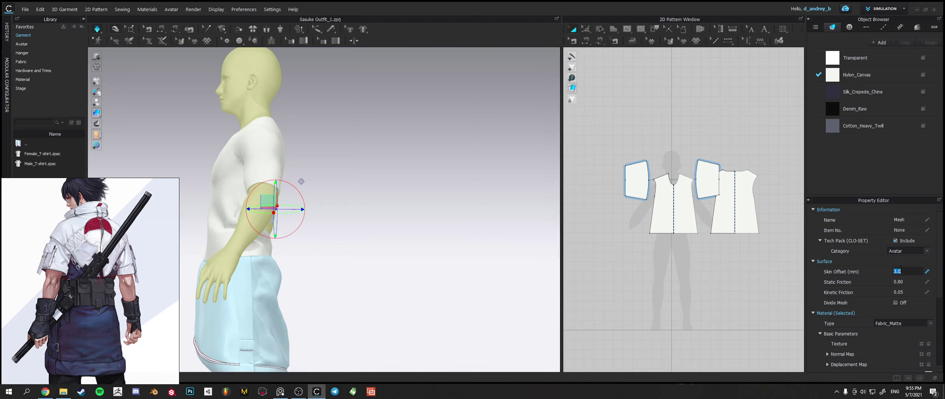
{"action": "key", "text": "Return"}
Check the shirt's drape from the side, back and front, and tug the mirrored sleeve's hem outward.
{"action": "left_click", "coordinate": [447, 192]}
{"action": "right_click_drag", "start_coordinate": [373, 171], "coordinate": [445, 192]}
{"action": "middle_click_drag", "start_coordinate": [409, 225], "coordinate": [435, 190]}
{"action": "right_click_drag", "start_coordinate": [437, 190], "coordinate": [289, 203]}
{"action": "scroll", "coordinate": [297, 197], "scroll_direction": "up", "scroll_amount": 3}
{"action": "right_click_drag", "start_coordinate": [283, 173], "coordinate": [430, 180]}
{"action": "left_click_drag", "start_coordinate": [431, 179], "coordinate": [469, 162]}
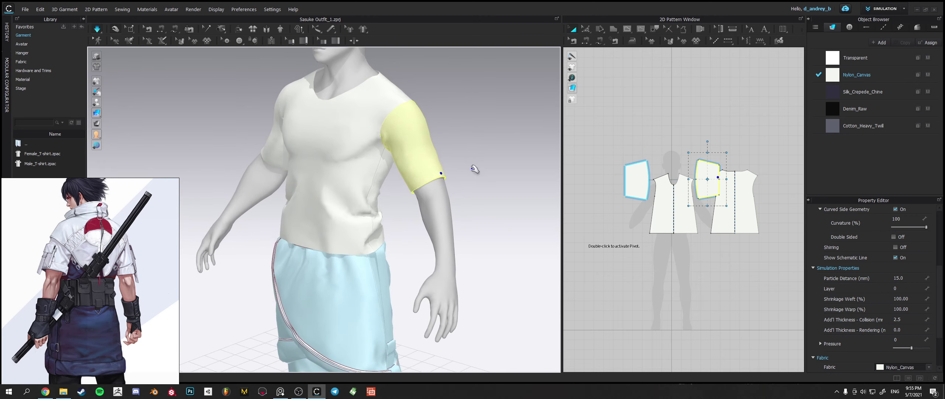
{"action": "mouse_move", "coordinate": [475, 170]}
{"action": "right_mouse_down"}
{"action": "mouse_move", "coordinate": [506, 166]}
{"action": "mouse_move", "coordinate": [493, 166]}
{"action": "right_mouse_up"}
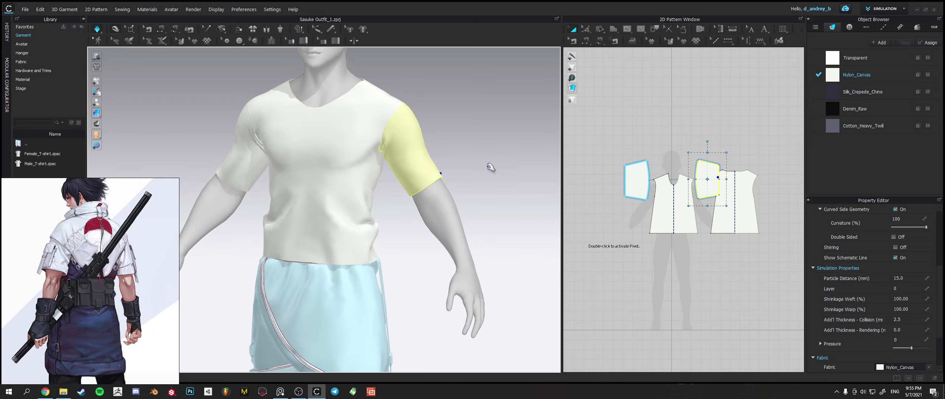
Set the pressure of both sleeve patterns to 5.
{"action": "left_click", "coordinate": [253, 169], "text": "shift"}
{"action": "right_click_drag", "start_coordinate": [463, 158], "coordinate": [428, 174]}
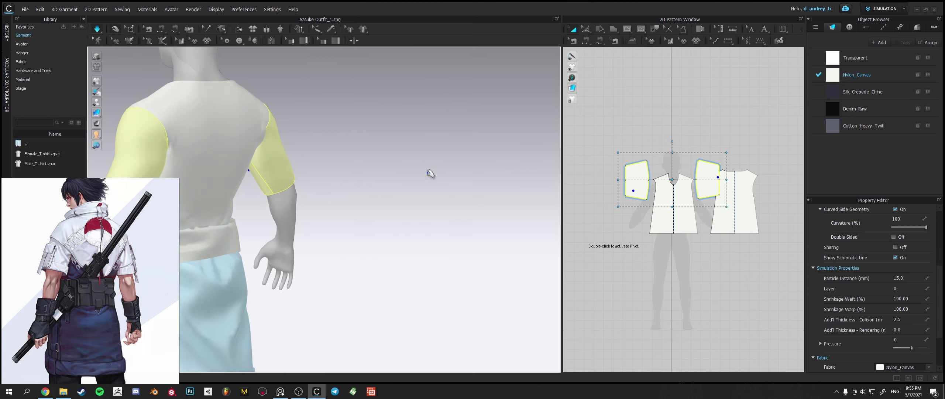
{"action": "left_click", "coordinate": [904, 340]}
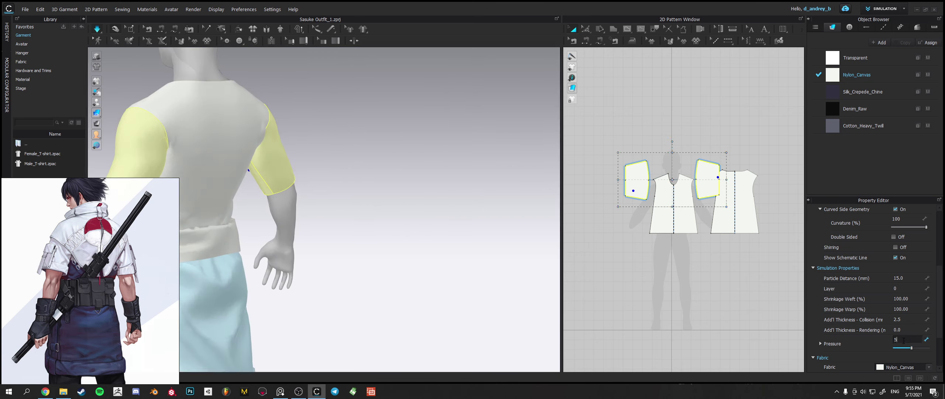
{"action": "right_click_drag", "start_coordinate": [380, 240], "coordinate": [496, 233]}
Set the avatar's skin offset to 3 mm and check the mirrored sleeve's fit from the side.
{"action": "left_click", "coordinate": [496, 234]}
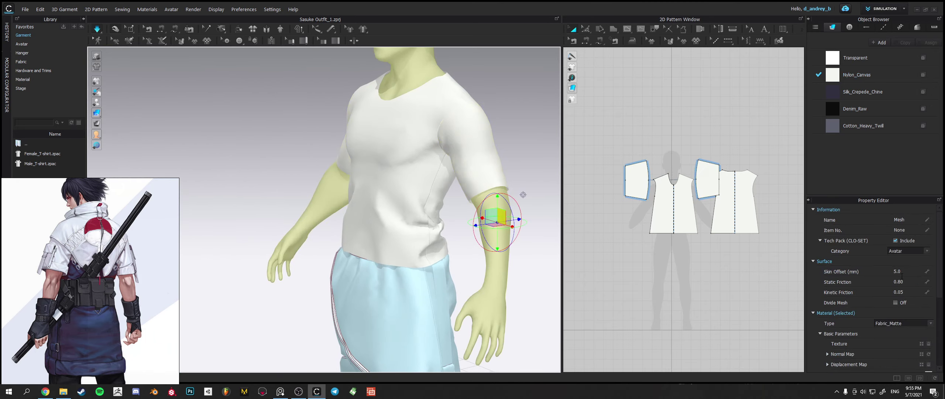
{"action": "left_click", "coordinate": [899, 271]}
{"action": "type", "text": "3"}
{"action": "key", "text": "Return"}
{"action": "right_click_drag", "start_coordinate": [464, 122], "coordinate": [415, 124]}
{"action": "left_click", "coordinate": [416, 124]}
{"action": "mouse_move", "coordinate": [427, 163]}
{"action": "right_mouse_down"}
{"action": "mouse_move", "coordinate": [468, 166]}
{"action": "mouse_move", "coordinate": [410, 166]}
{"action": "right_mouse_up"}
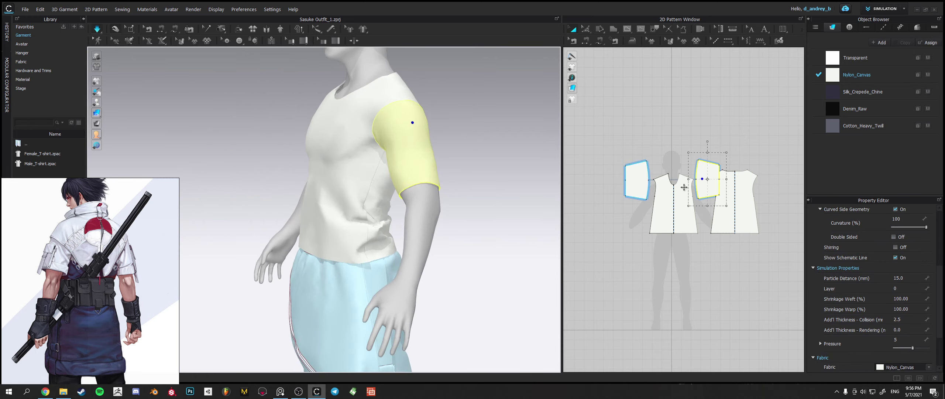
Try to reshape the sleeve hem by pulling its midpoint outward into a peak, and simulate the garment.
{"action": "left_click", "coordinate": [609, 192]}
{"action": "left_click", "coordinate": [586, 29]}
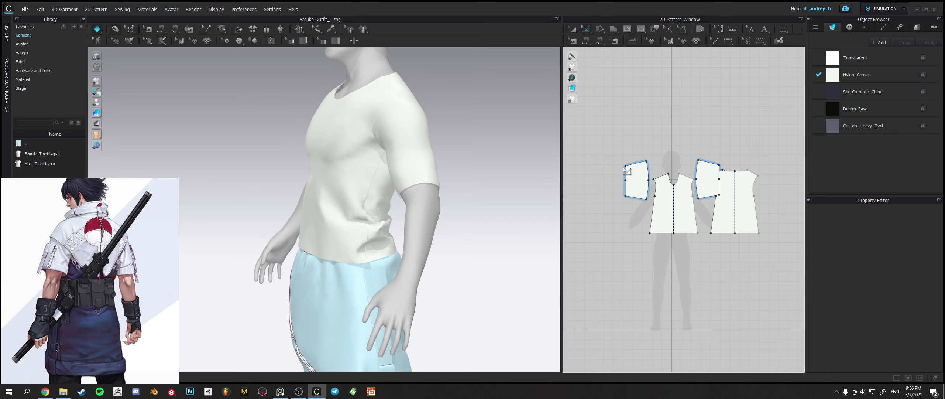
{"action": "left_click_drag", "start_coordinate": [632, 170], "coordinate": [619, 180]}
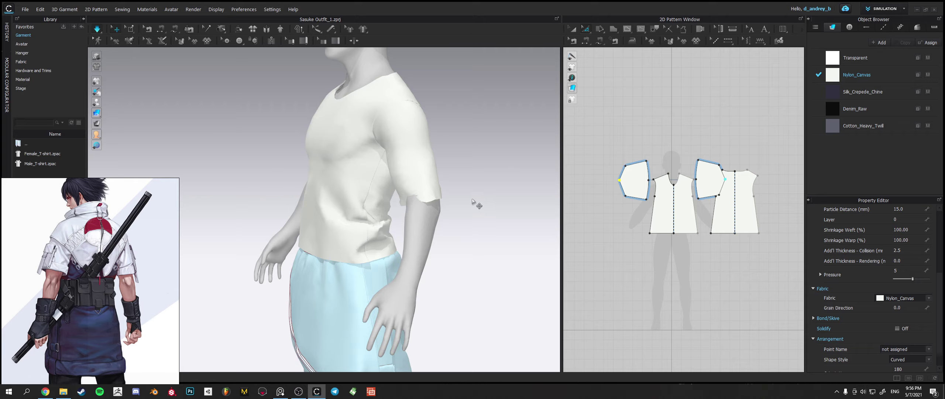
{"action": "right_click_drag", "start_coordinate": [473, 200], "coordinate": [420, 199]}
{"action": "key", "text": "space"}
{"action": "key", "text": "space"}
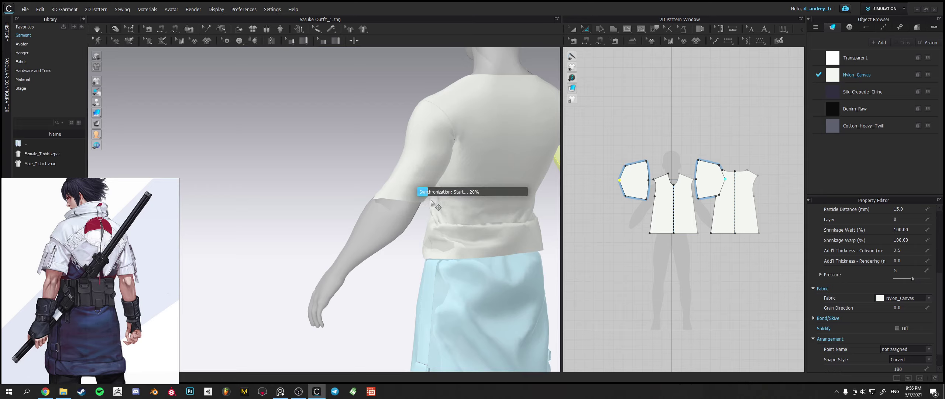
Delete the midpoint on the sleeve pattern's straight hem edge.
{"action": "left_click", "coordinate": [626, 173]}
{"action": "scroll", "coordinate": [624, 193], "scroll_direction": "up", "scroll_amount": 3}
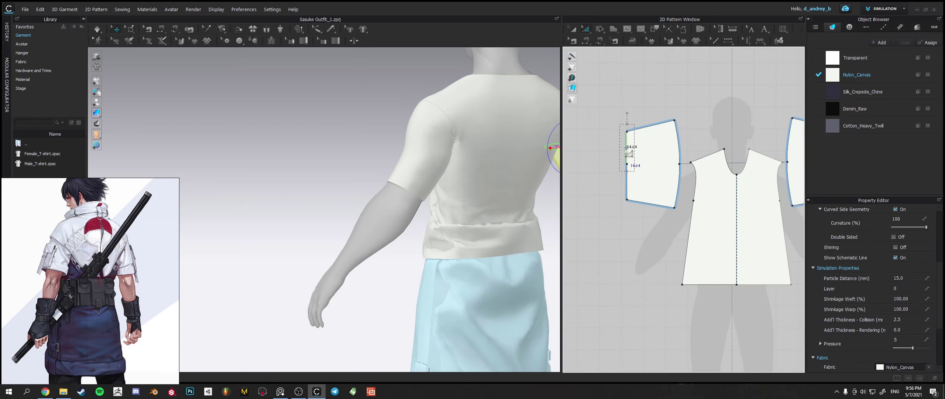
{"action": "right_click", "coordinate": [627, 146]}
{"action": "left_click", "coordinate": [609, 176]}
{"action": "left_click", "coordinate": [630, 166]}
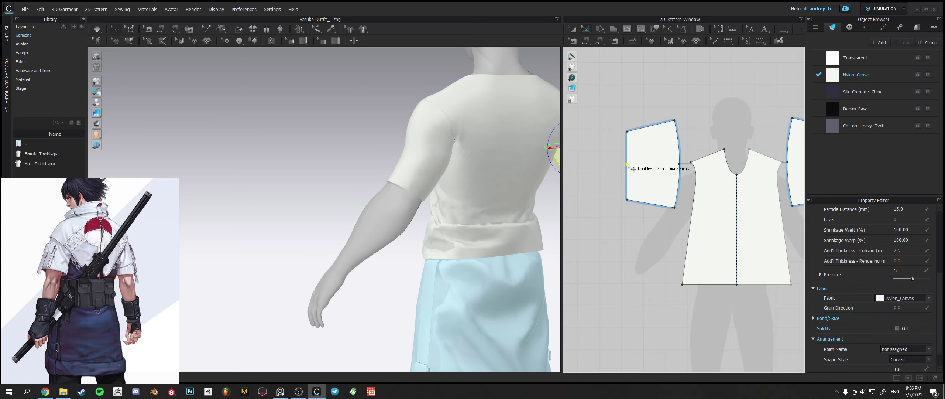
{"action": "left_click", "coordinate": [627, 163]}
Offset the sleeve's hem edge inward as one internal line to mark the cuff.
{"action": "right_click", "coordinate": [627, 166]}
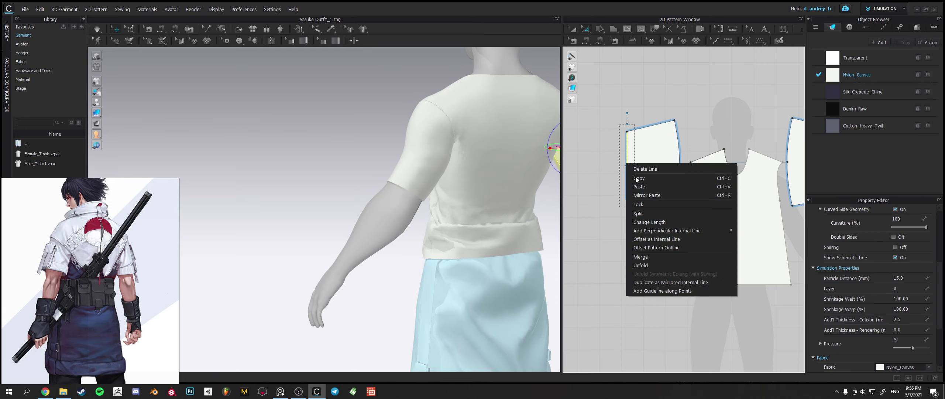
{"action": "left_click", "coordinate": [661, 240]}
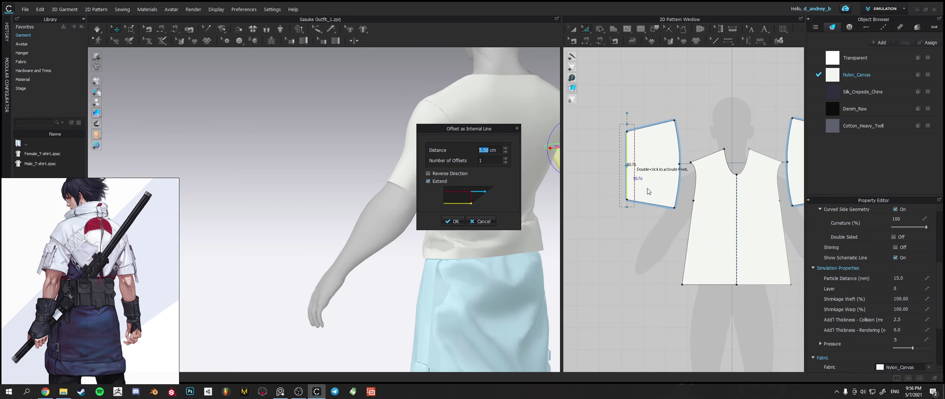
{"action": "left_click", "coordinate": [506, 148]}
{"action": "left_click", "coordinate": [453, 221]}
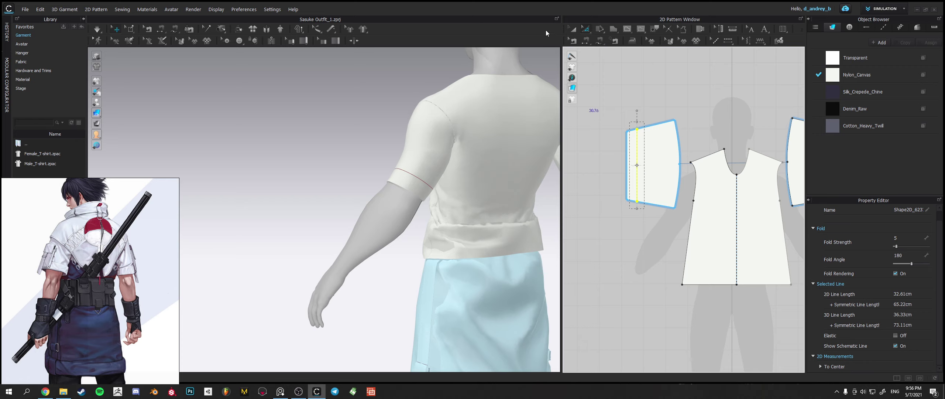
Sew the sleeve's hem edge to its internal cuff line with a Turned seam, and simulate the fold.
{"action": "left_click", "coordinate": [586, 41]}
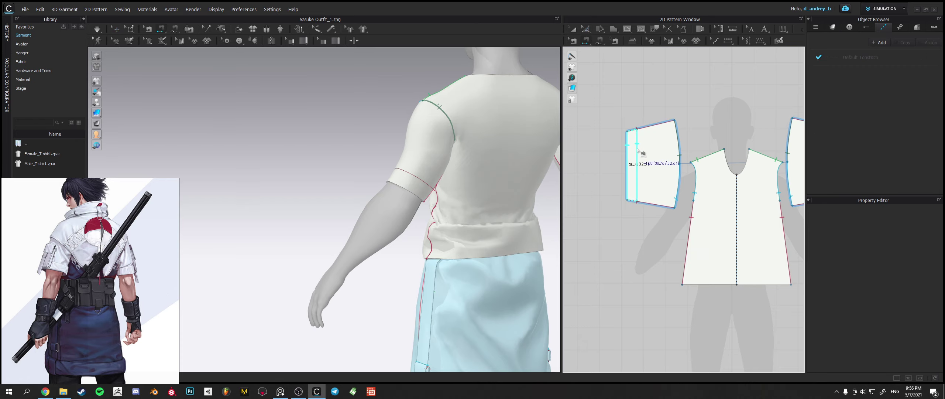
{"action": "left_click", "coordinate": [632, 154]}
{"action": "right_click_drag", "start_coordinate": [447, 194], "coordinate": [436, 188]}
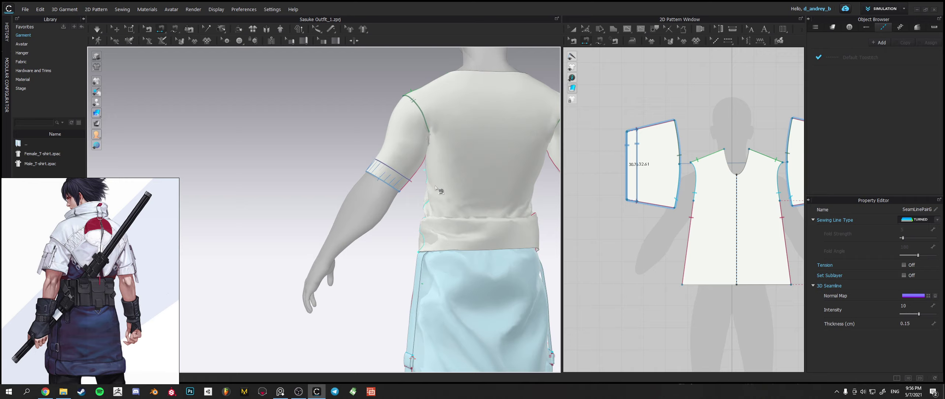
{"action": "key", "text": "space"}
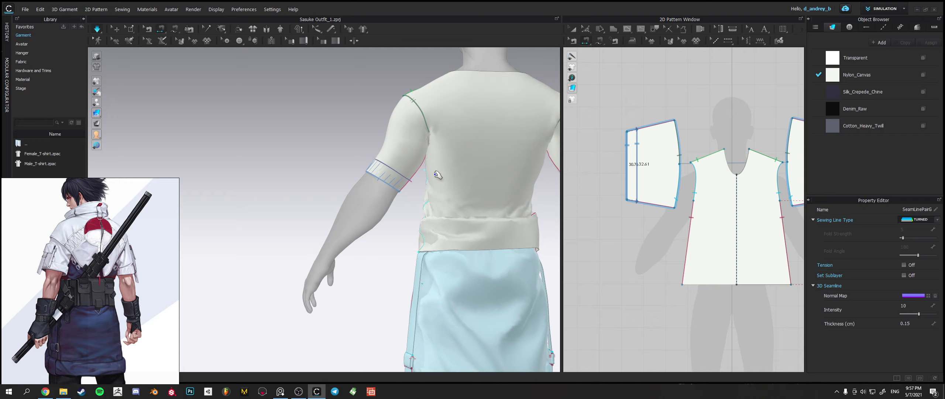
{"action": "key", "text": "space"}
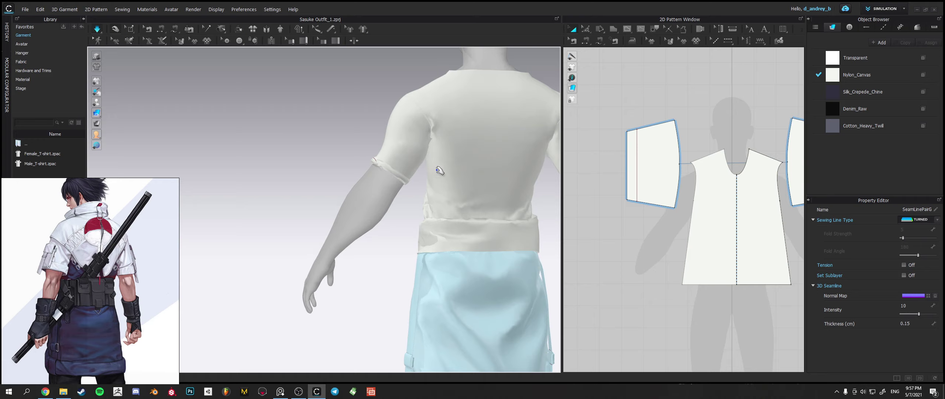
Undo the simulated cuff fold and delete the seam between the hem edge and the internal line.
{"action": "key", "text": "space"}
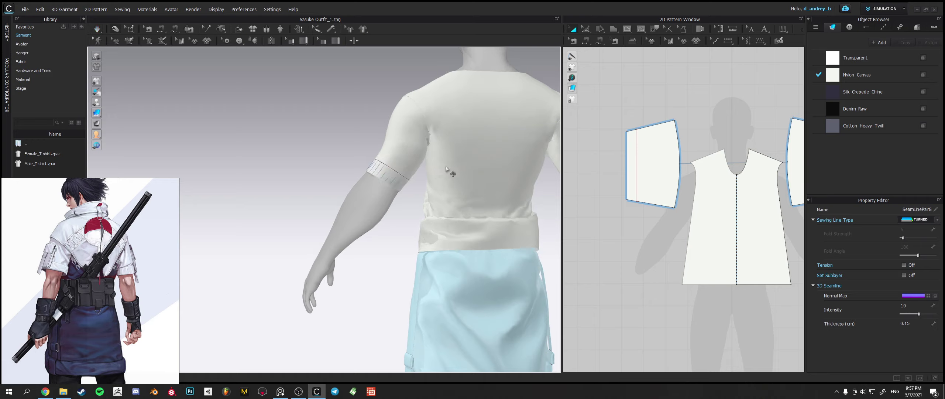
{"action": "left_click", "coordinate": [574, 39]}
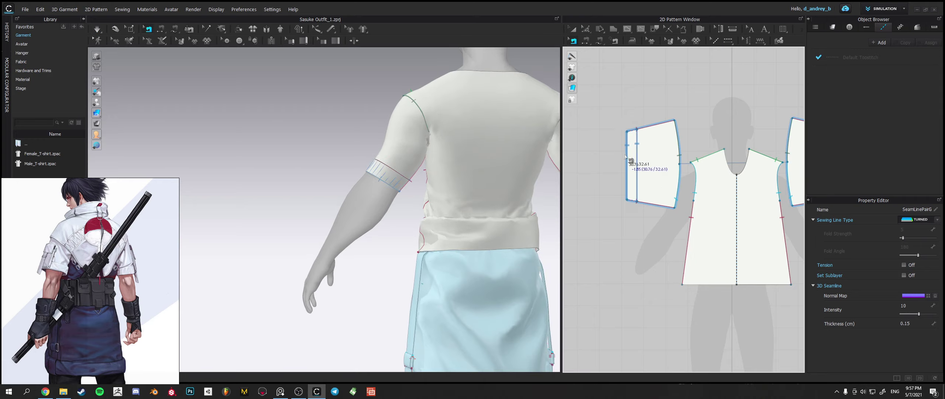
{"action": "left_click", "coordinate": [624, 156]}
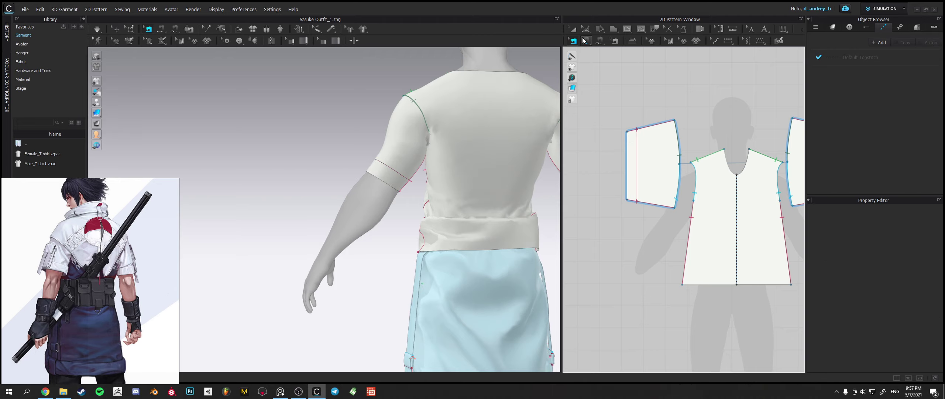
Try to separate the cuff strip from the sleeve with Cut & Sew along the internal line.
{"action": "left_click", "coordinate": [586, 28]}
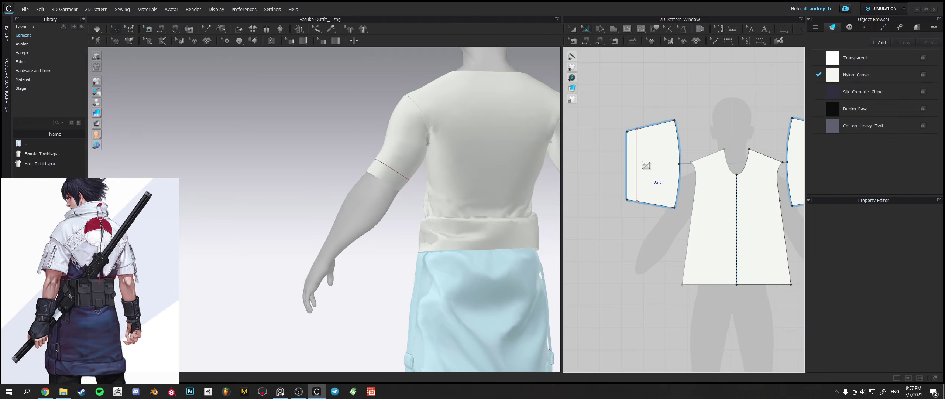
{"action": "left_click", "coordinate": [637, 155]}
{"action": "right_click", "coordinate": [637, 154]}
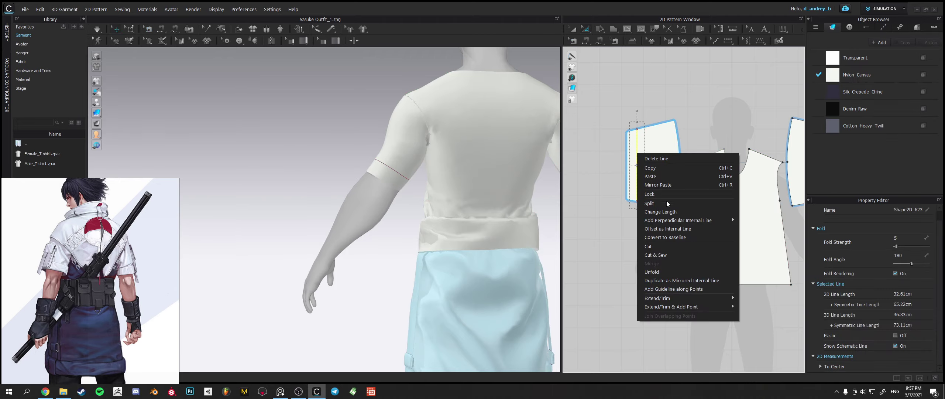
{"action": "left_click", "coordinate": [670, 256]}
{"action": "left_click", "coordinate": [572, 29]}
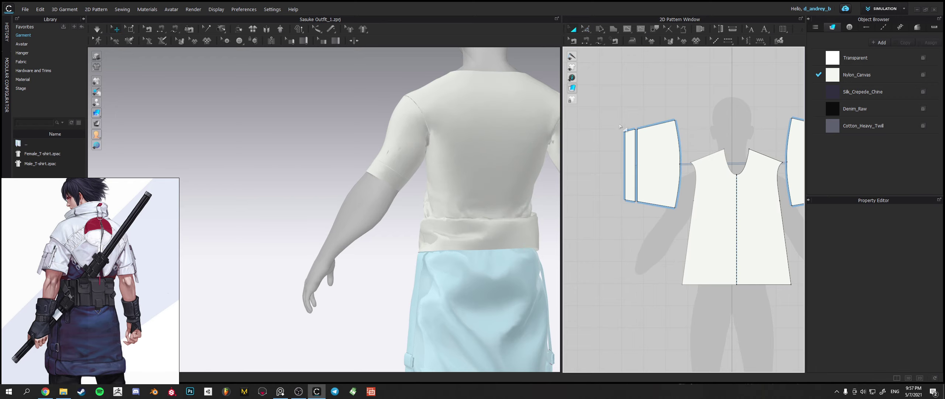
{"action": "left_click", "coordinate": [634, 162]}
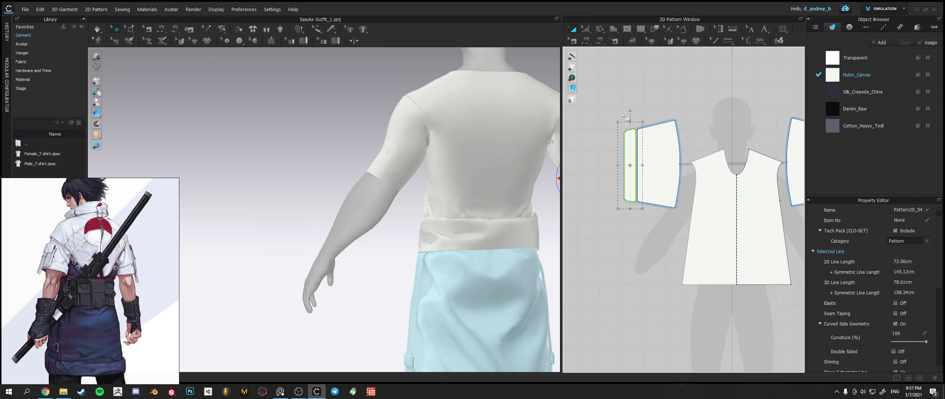
{"action": "left_click", "coordinate": [623, 116]}
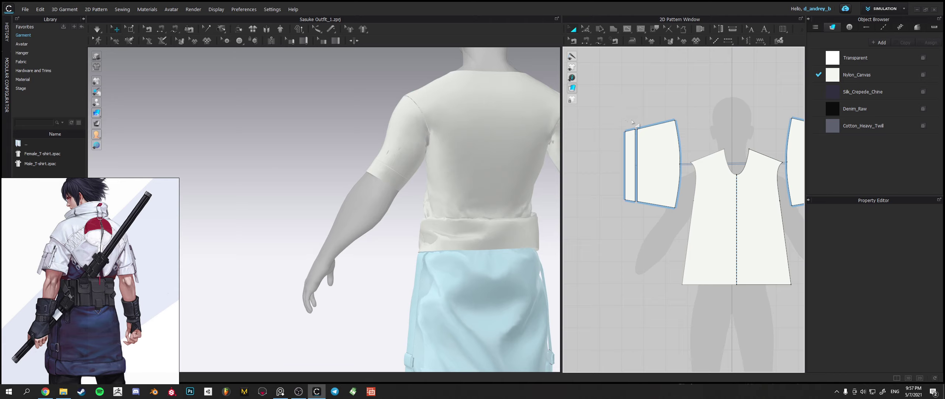
{"action": "key", "text": "ctrl+z"}
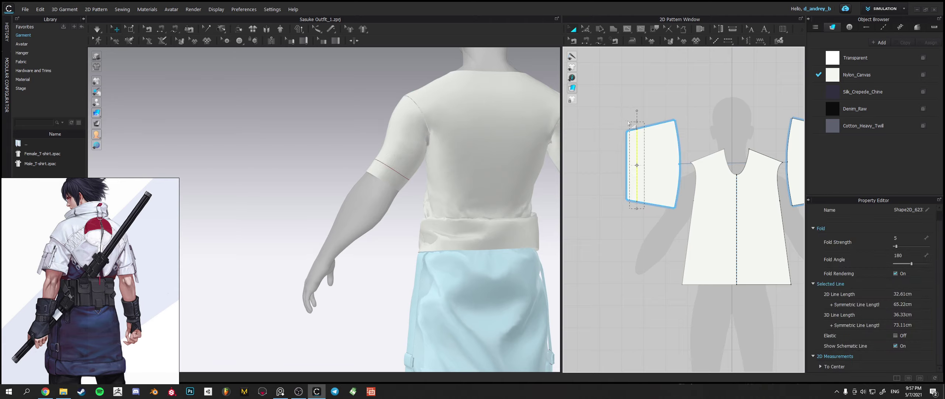
Trace the cuff area between the hem and internal line as a separate pattern piece beside the sleeve.
{"action": "key", "text": "i"}
{"action": "mouse_move", "coordinate": [631, 165]}
{"action": "left_mouse_down"}
{"action": "mouse_move", "coordinate": [621, 131]}
{"action": "mouse_move", "coordinate": [612, 163]}
{"action": "left_mouse_up"}
{"action": "left_click", "coordinate": [615, 169]}
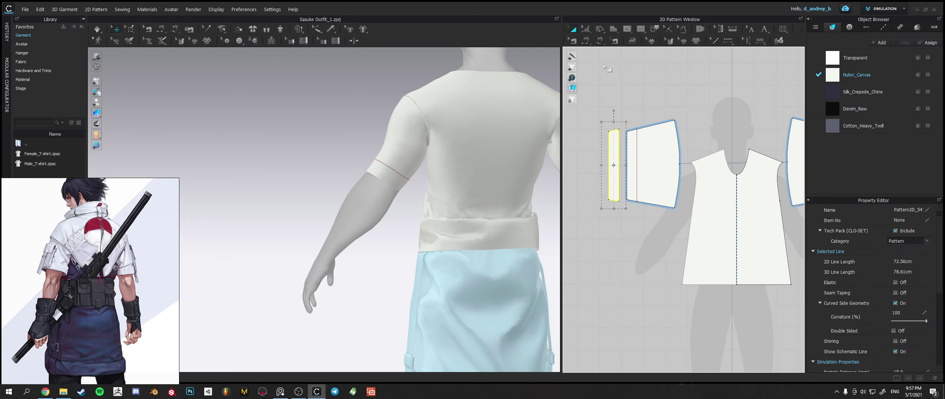
Sew the cuff strip's inner long edge to the sleeve's internal line and its outer long edge to the hem.
{"action": "key", "text": "n"}
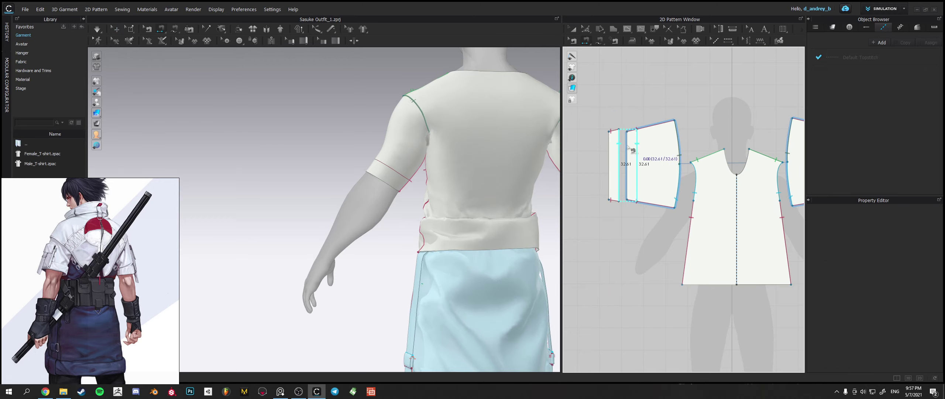
{"action": "left_click", "coordinate": [637, 147]}
{"action": "left_click", "coordinate": [610, 147]}
{"action": "left_click", "coordinate": [628, 147]}
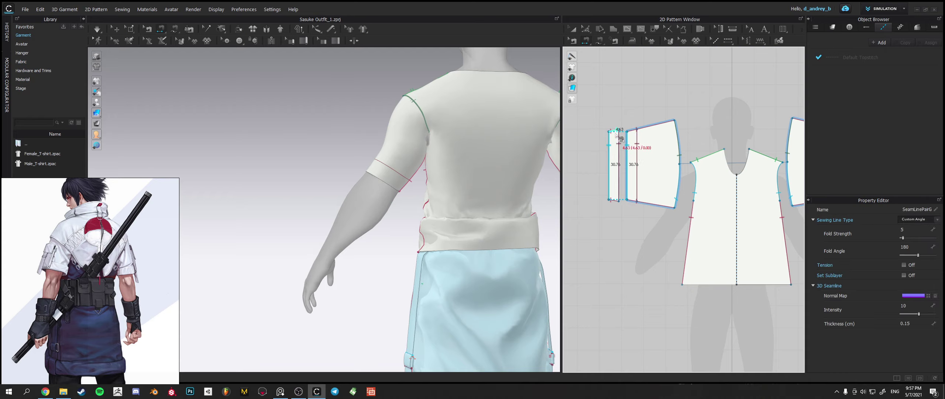
Sew the cuff strip's two short ends to each other.
{"action": "left_click", "coordinate": [616, 131]}
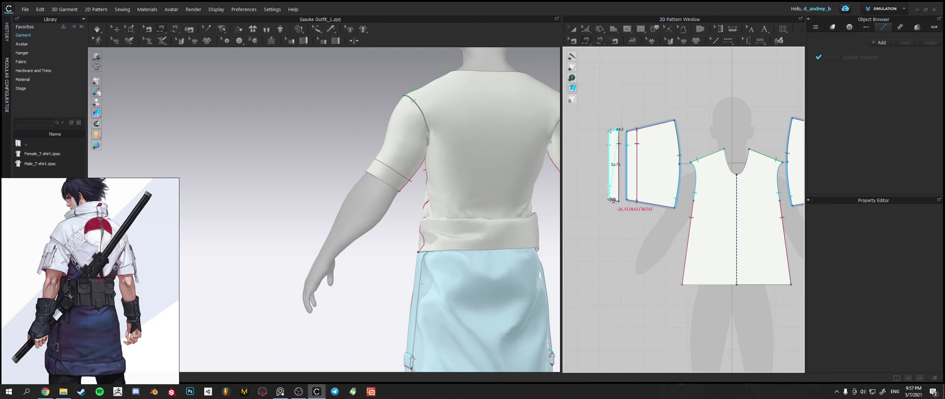
{"action": "right_click", "coordinate": [611, 234]}
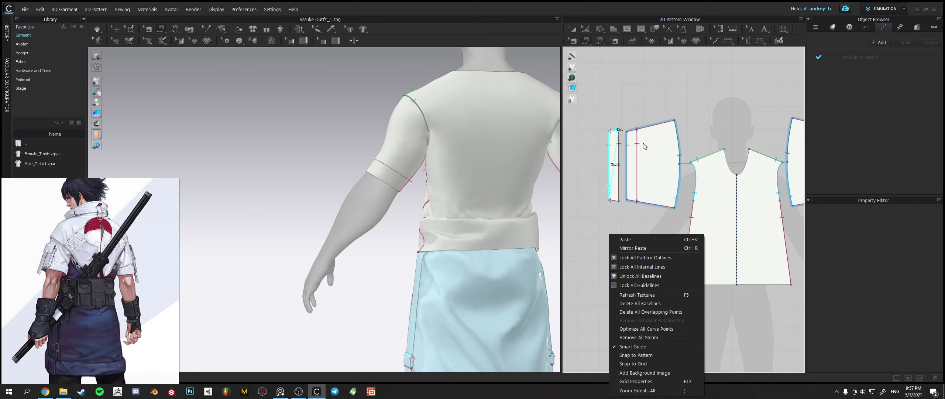
{"action": "left_click", "coordinate": [593, 186]}
{"action": "key", "text": "Escape"}
{"action": "scroll", "coordinate": [638, 148], "scroll_direction": "up", "scroll_amount": 5}
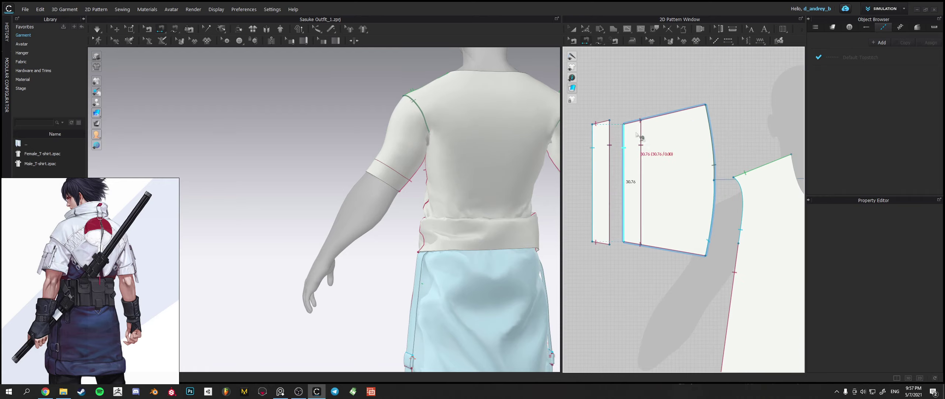
{"action": "scroll", "coordinate": [675, 179], "scroll_direction": "down", "scroll_amount": 3}
{"action": "scroll", "coordinate": [675, 179], "scroll_direction": "down", "scroll_amount": 3}
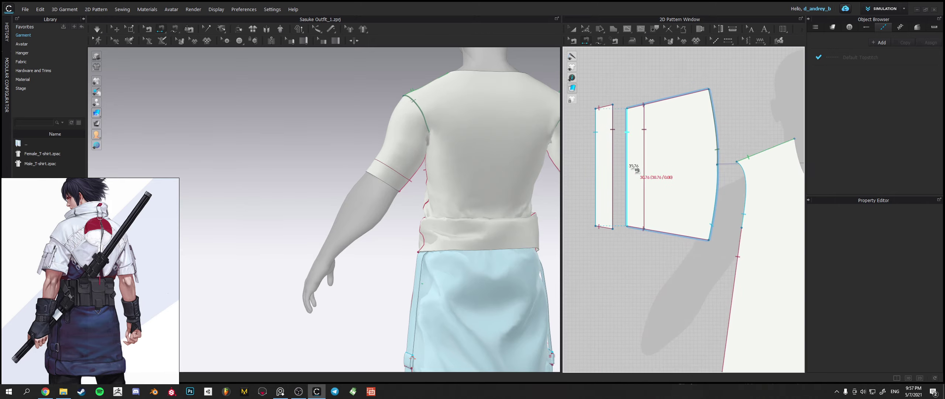
Inspect the sleeve's end in 3D and try to sew the cuff strip's short ends together once more.
{"action": "right_click_drag", "start_coordinate": [503, 194], "coordinate": [481, 180]}
{"action": "scroll", "coordinate": [400, 202], "scroll_direction": "up", "scroll_amount": 6}
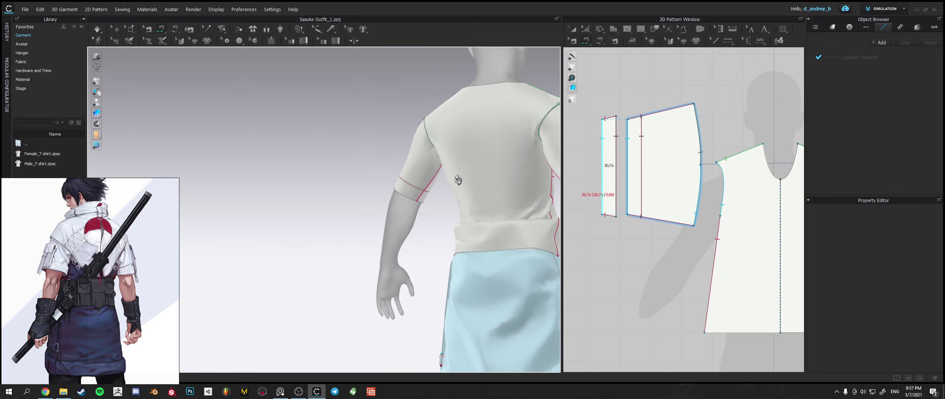
{"action": "scroll", "coordinate": [402, 203], "scroll_direction": "up", "scroll_amount": 3}
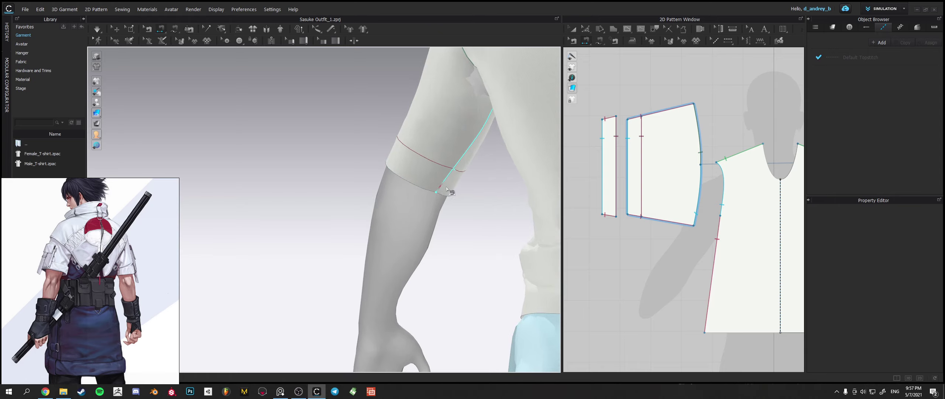
{"action": "left_click", "coordinate": [612, 117]}
{"action": "left_click", "coordinate": [614, 217]}
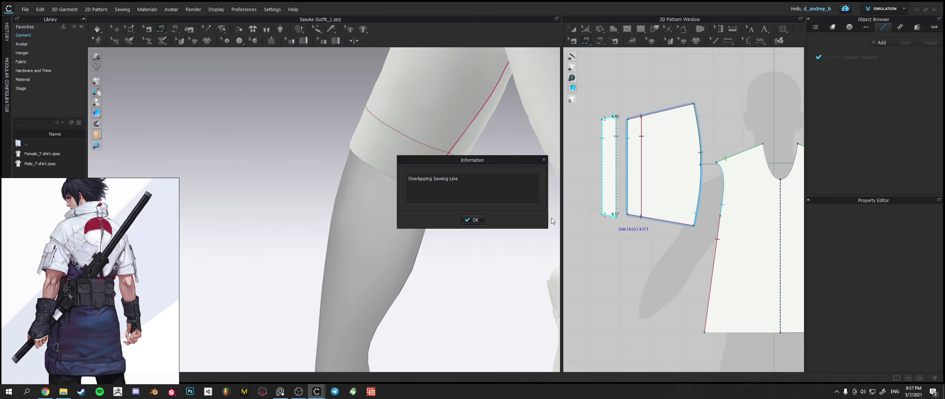
{"action": "left_click", "coordinate": [475, 220]}
{"action": "scroll", "coordinate": [480, 220], "scroll_direction": "down", "scroll_amount": 6}
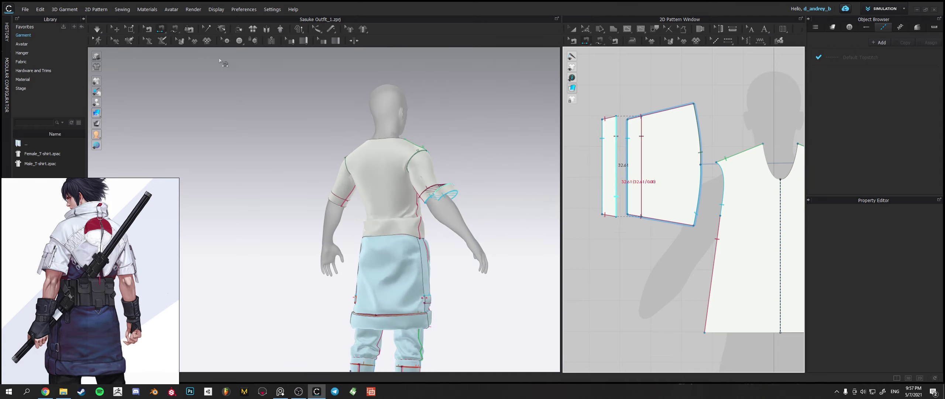
Enlarge the cuff strip slightly by stretching its 2D pattern outward from one corner, and simulate it on the sleeve.
{"action": "left_click", "coordinate": [116, 29]}
{"action": "right_click_drag", "start_coordinate": [418, 192], "coordinate": [461, 196]}
{"action": "left_click", "coordinate": [451, 200]}
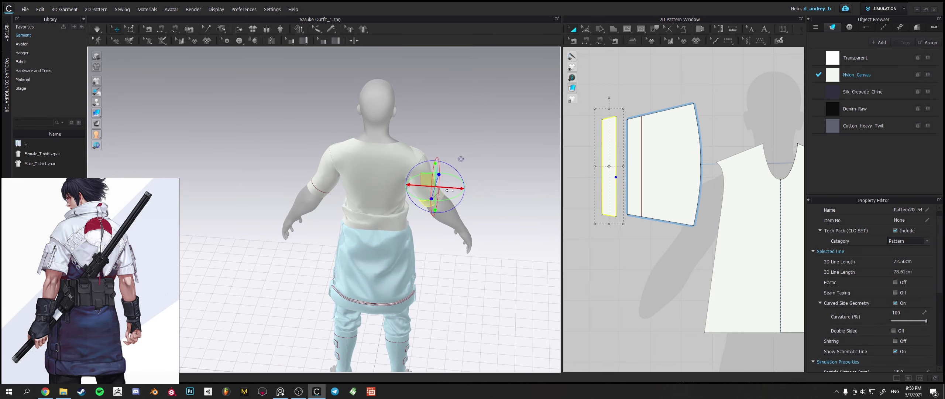
{"action": "scroll", "coordinate": [474, 204], "scroll_direction": "down", "scroll_amount": 3}
{"action": "scroll", "coordinate": [475, 204], "scroll_direction": "up", "scroll_amount": 3}
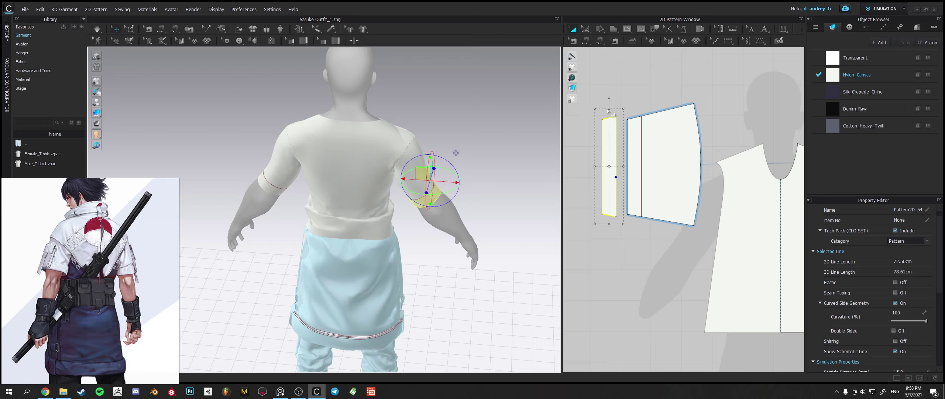
{"action": "left_click_drag", "start_coordinate": [595, 109], "coordinate": [584, 100]}
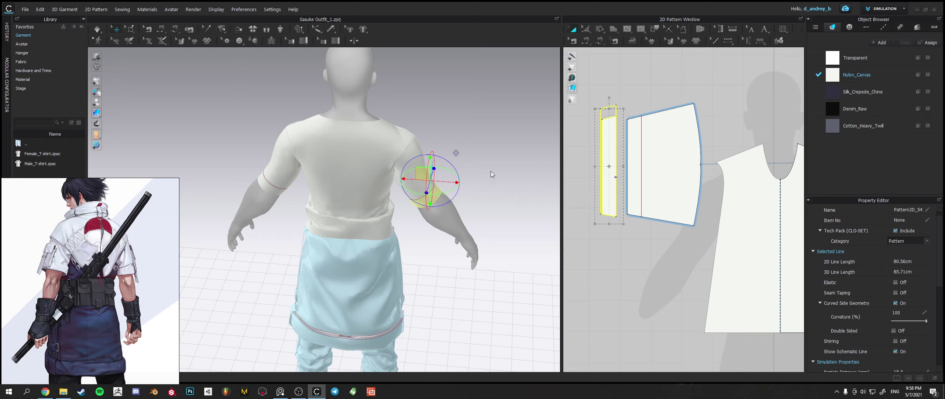
{"action": "right_click_drag", "start_coordinate": [470, 171], "coordinate": [473, 206]}
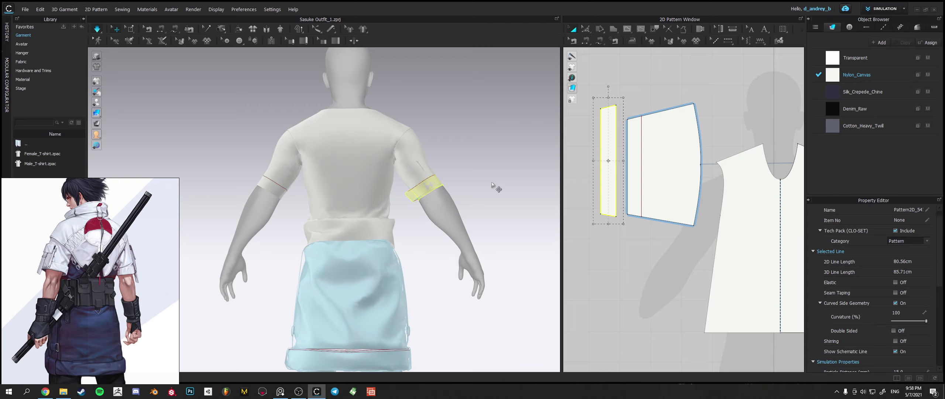
{"action": "key", "text": "space"}
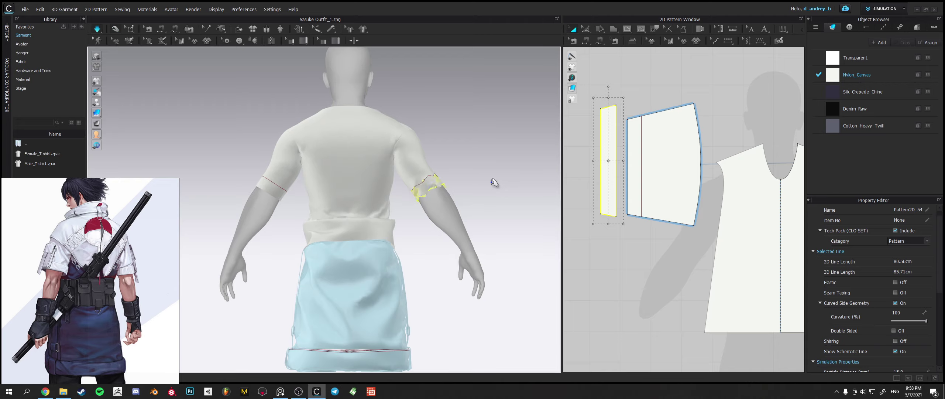
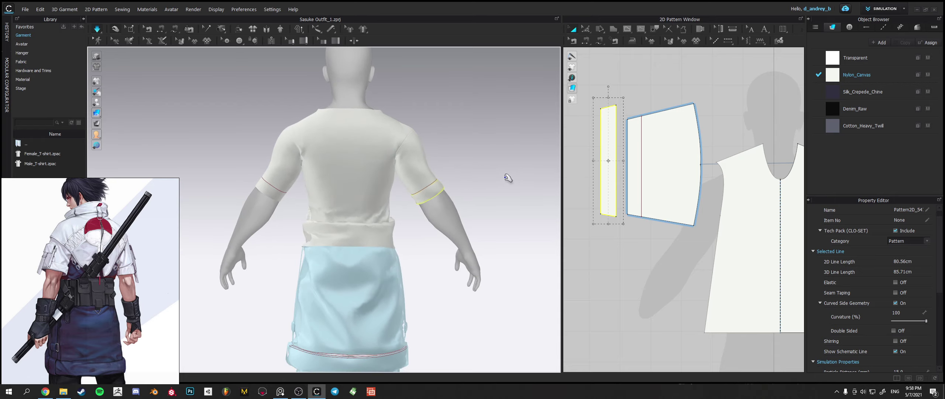
{"action": "key", "text": "space"}
Select the cuff strip and move it sideways in 3D until it is clear of the sleeve and arm.
{"action": "left_click", "coordinate": [443, 191]}
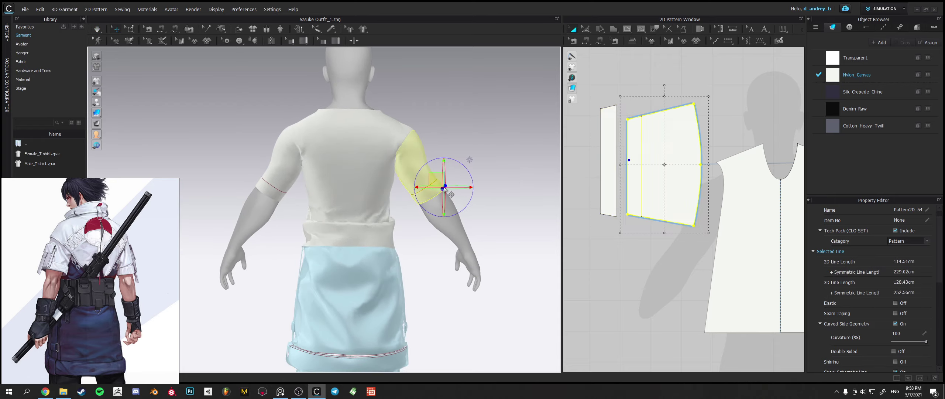
{"action": "left_click", "coordinate": [491, 163]}
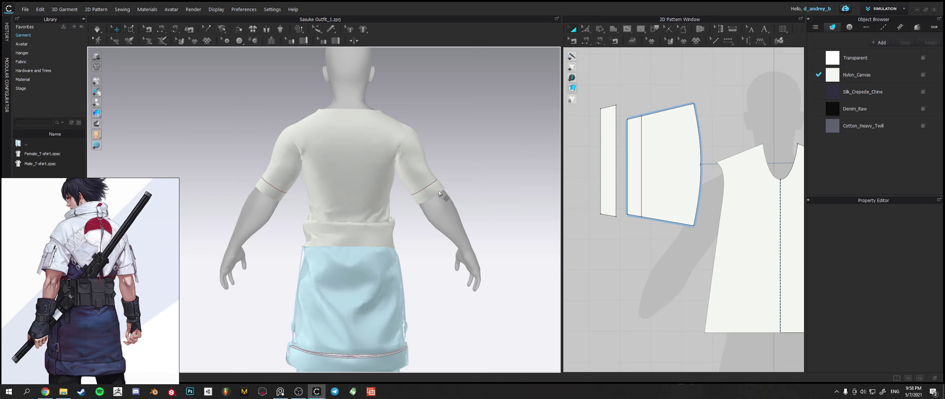
{"action": "left_click", "coordinate": [437, 191]}
{"action": "left_click", "coordinate": [420, 199]}
{"action": "left_click", "coordinate": [610, 148]}
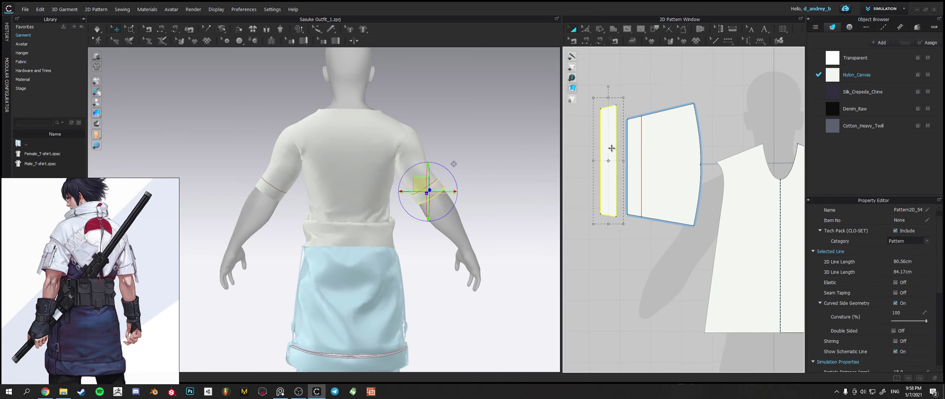
{"action": "right_click_drag", "start_coordinate": [476, 183], "coordinate": [471, 204]}
{"action": "left_click_drag", "start_coordinate": [448, 192], "coordinate": [492, 193]}
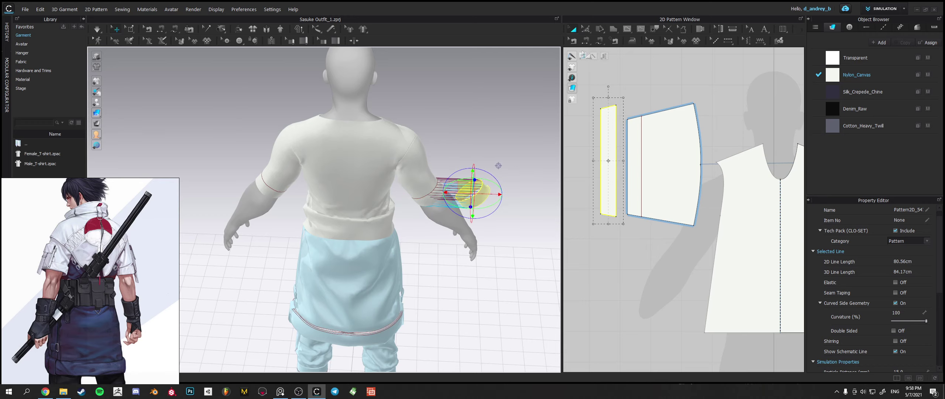
Delete the seam between the cuff strip's short ends and the seam joining its outer long edge to the sleeve hem.
{"action": "left_click", "coordinate": [573, 41]}
{"action": "left_click", "coordinate": [605, 108]}
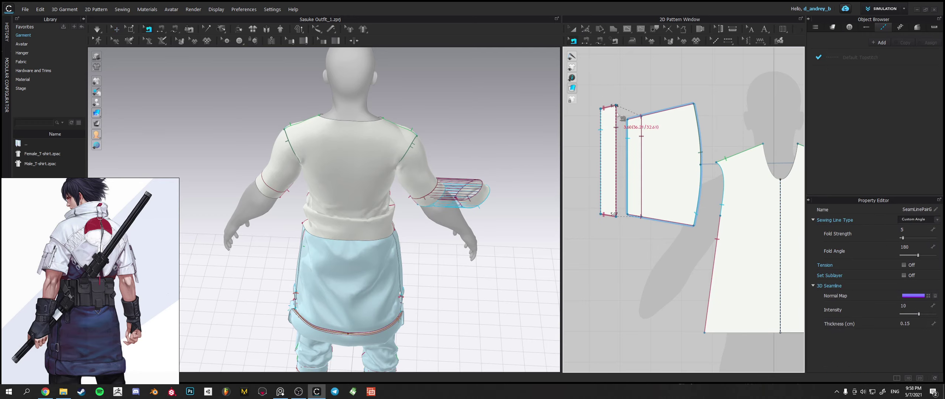
{"action": "key", "text": "Escape"}
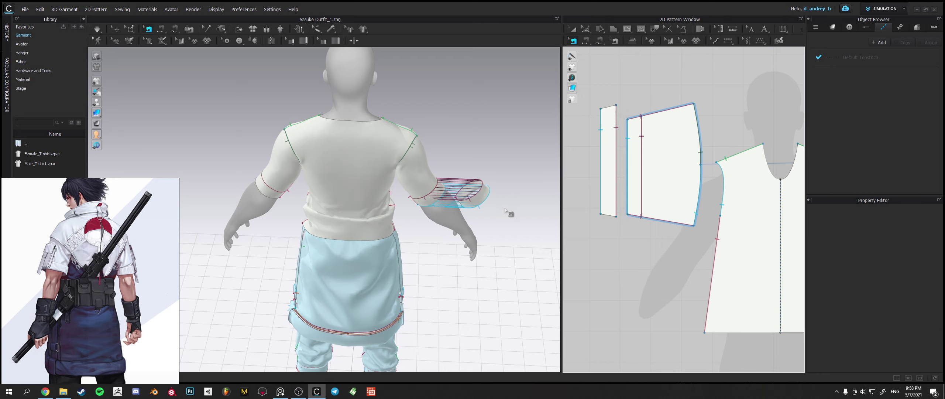
{"action": "mouse_move", "coordinate": [510, 210]}
{"action": "right_mouse_down"}
{"action": "mouse_move", "coordinate": [509, 198]}
{"action": "mouse_move", "coordinate": [525, 207]}
{"action": "right_mouse_up"}
{"action": "left_click", "coordinate": [628, 153]}
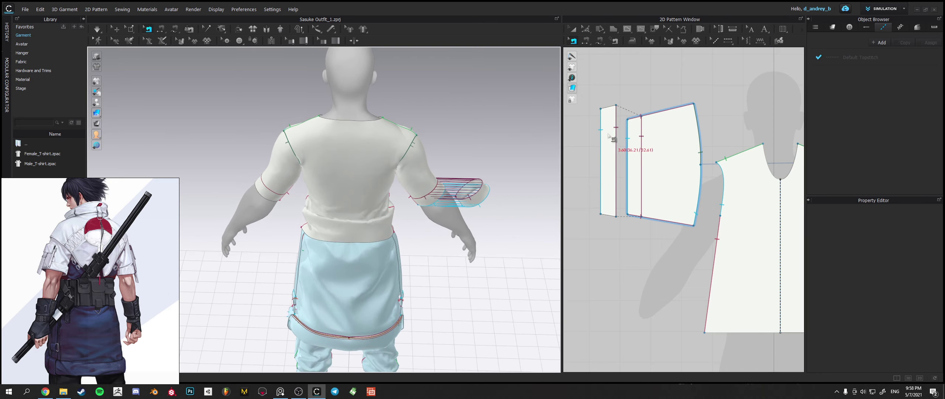
{"action": "left_click", "coordinate": [603, 134]}
{"action": "key", "text": "Escape"}
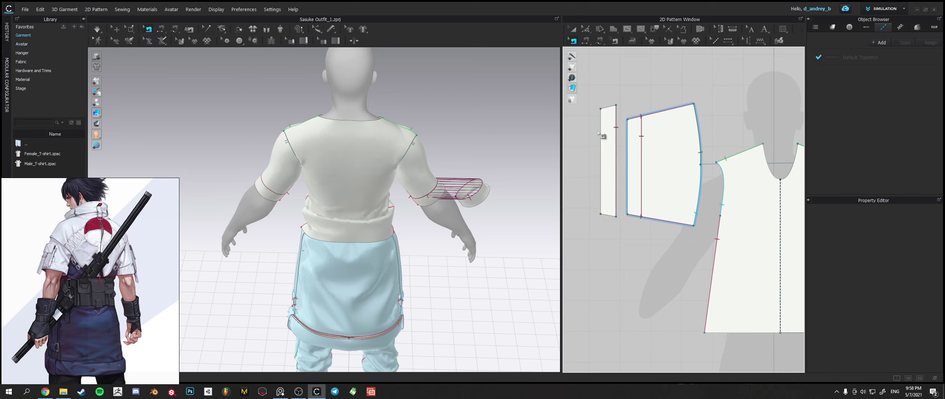
Run the simulation and pull the cuff strip by hand until it wraps smoothly around the outside of the sleeve's end.
{"action": "key", "text": "space"}
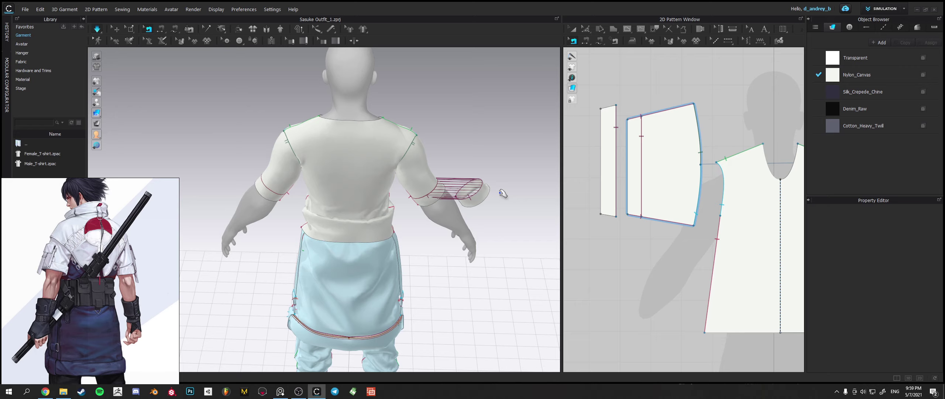
{"action": "right_click_drag", "start_coordinate": [469, 194], "coordinate": [277, 165]}
{"action": "left_click", "coordinate": [430, 197]}
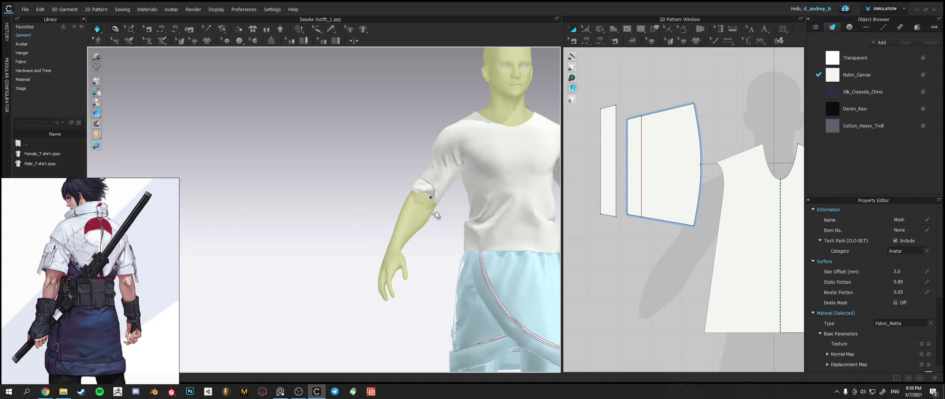
{"action": "left_click", "coordinate": [439, 195]}
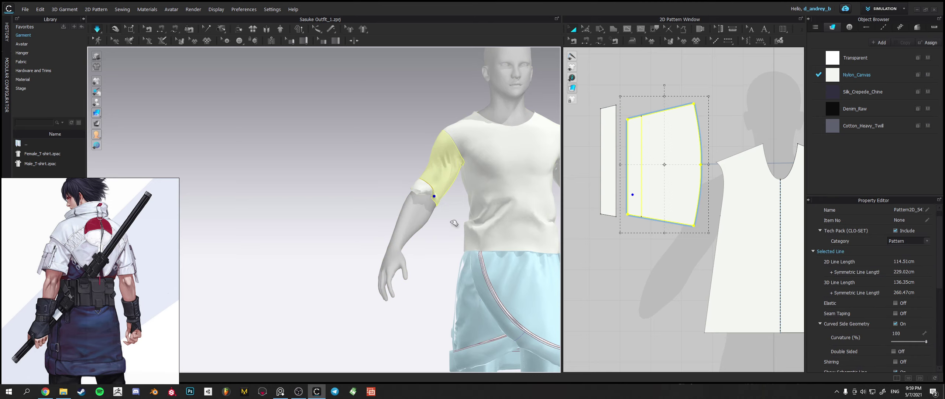
{"action": "left_click", "coordinate": [429, 192]}
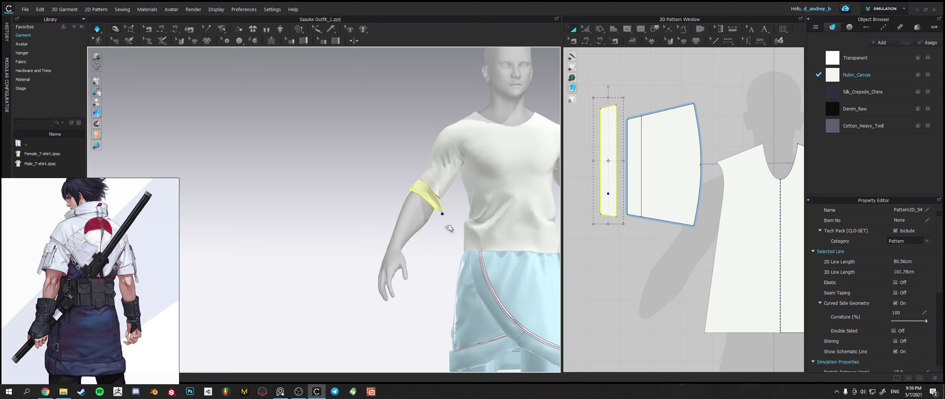
{"action": "right_click_drag", "start_coordinate": [430, 194], "coordinate": [450, 178]}
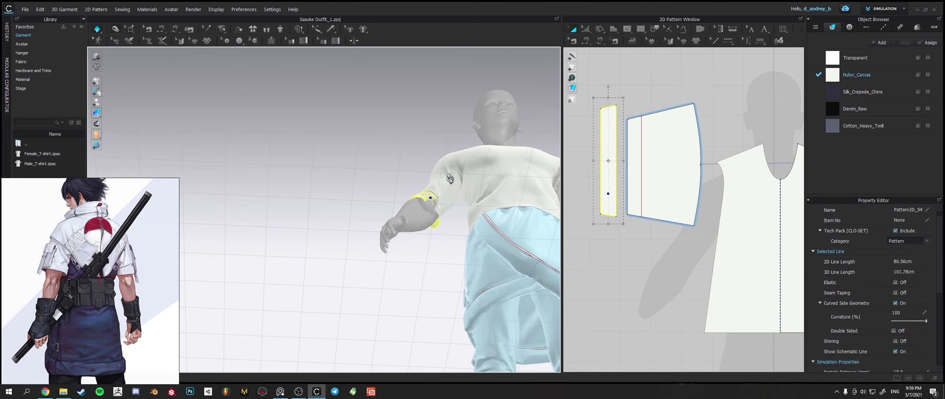
{"action": "right_click_drag", "start_coordinate": [435, 210], "coordinate": [453, 215]}
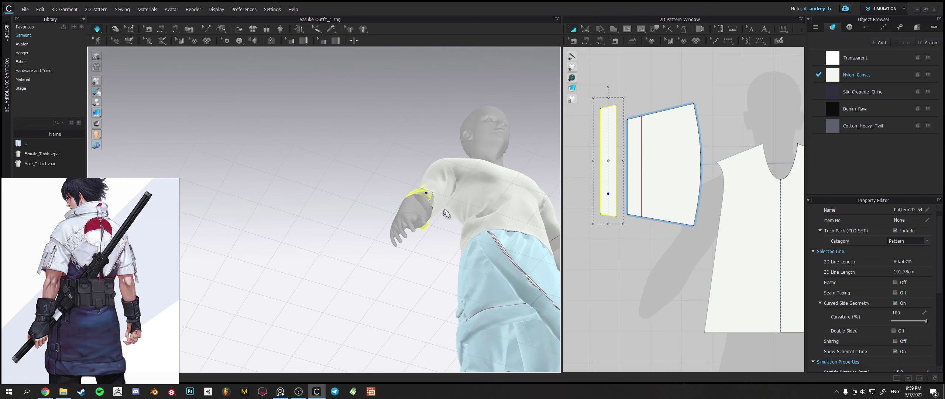
{"action": "left_click_drag", "start_coordinate": [451, 257], "coordinate": [484, 298]}
{"action": "right_click_drag", "start_coordinate": [475, 283], "coordinate": [472, 219]}
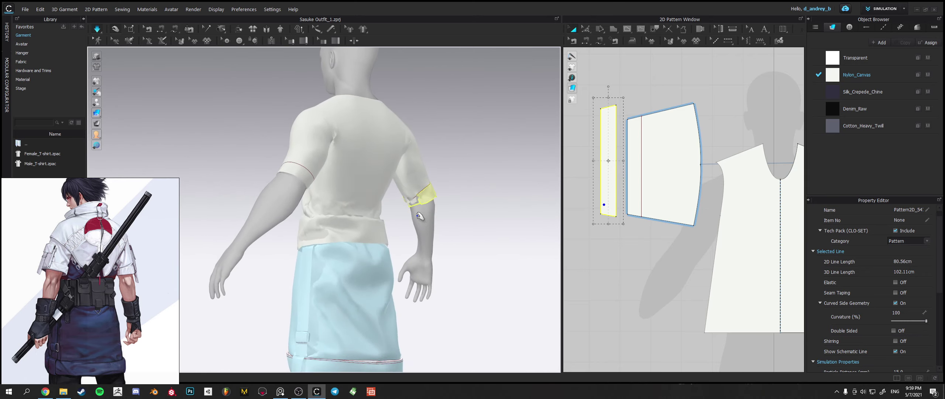
{"action": "left_click_drag", "start_coordinate": [424, 199], "coordinate": [411, 219]}
{"action": "right_click_drag", "start_coordinate": [414, 218], "coordinate": [539, 209]}
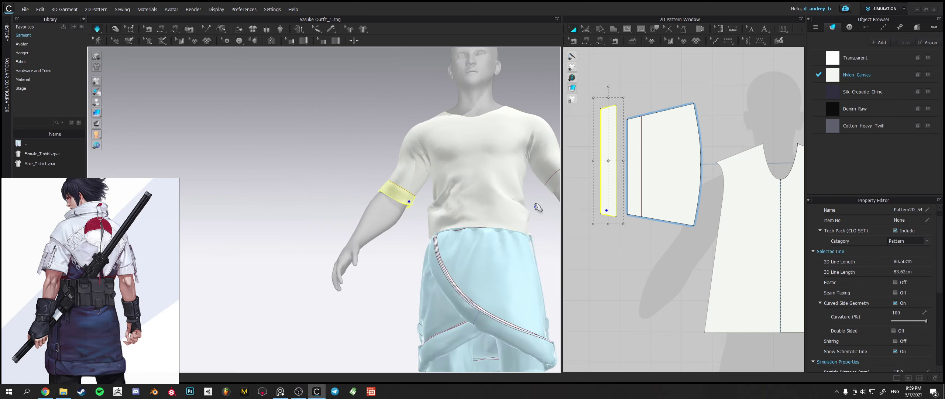
Sew the cuff strip's outer long edge to the sleeve hem and its short ends together, and simulate the closed cuff.
{"action": "left_click", "coordinate": [587, 41]}
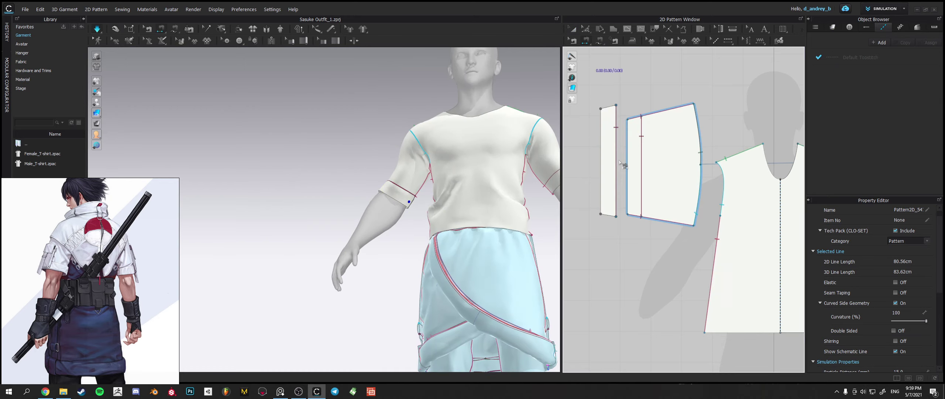
{"action": "left_click", "coordinate": [601, 126]}
{"action": "left_click", "coordinate": [627, 136]}
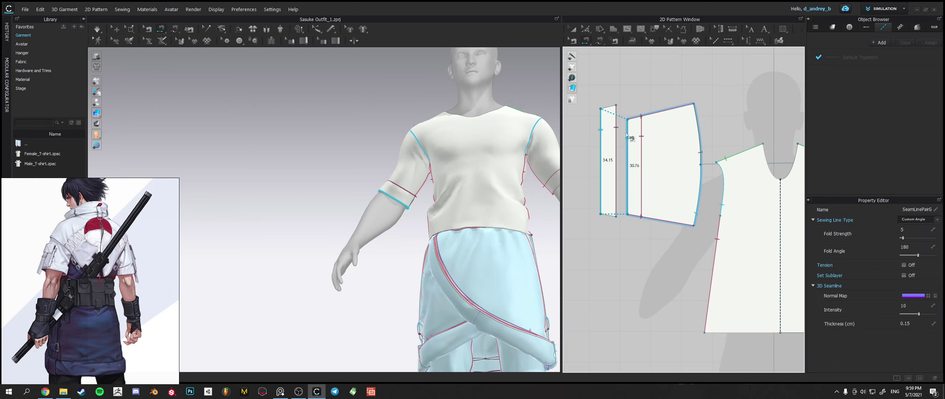
{"action": "left_click", "coordinate": [607, 107]}
{"action": "left_click", "coordinate": [608, 214]}
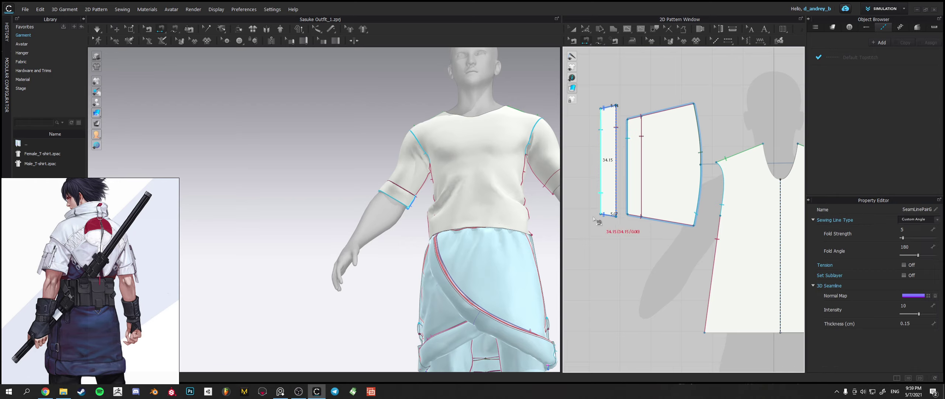
{"action": "key", "text": "space"}
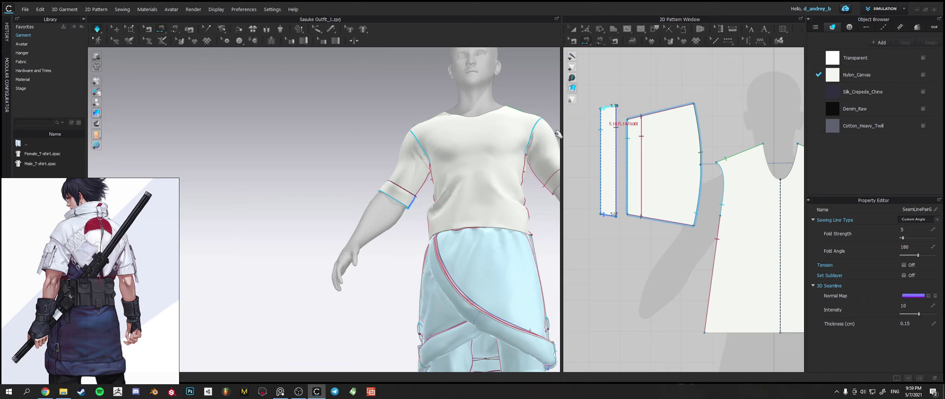
{"action": "key", "text": "space"}
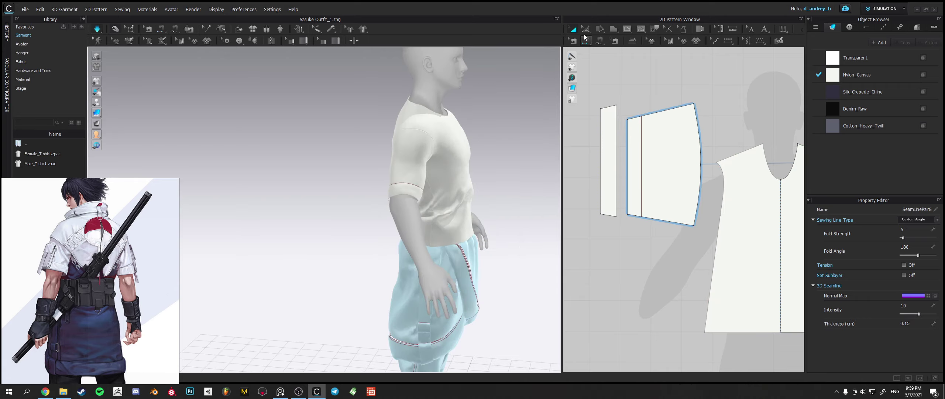
Move the cuff strip's long edge farthest from the sleeve pattern slightly outward to widen the strip, and simulate the change.
{"action": "left_click", "coordinate": [585, 29]}
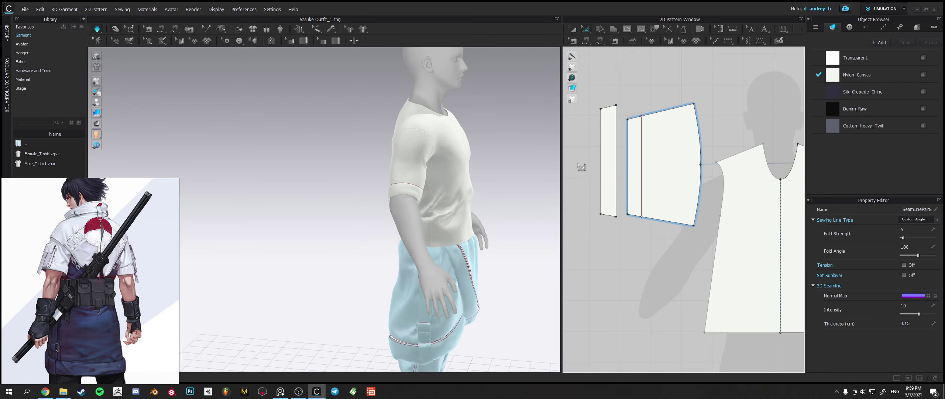
{"action": "right_click_drag", "start_coordinate": [441, 179], "coordinate": [538, 179]}
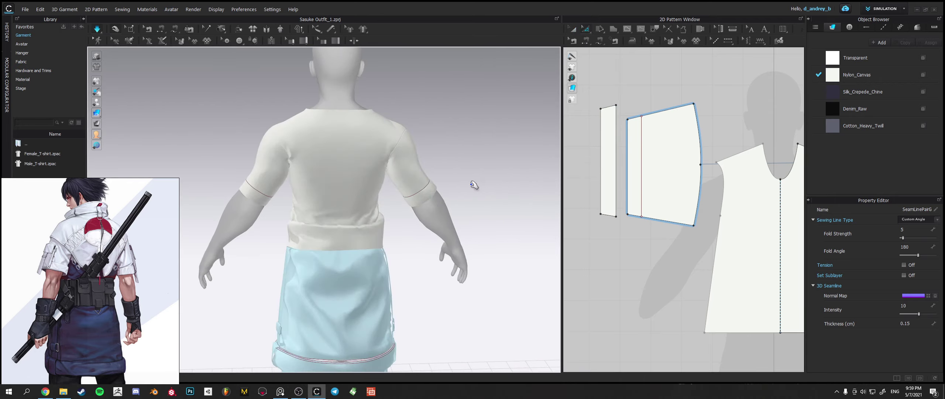
{"action": "scroll", "coordinate": [480, 195], "scroll_direction": "up", "scroll_amount": 3}
{"action": "right_click_drag", "start_coordinate": [480, 195], "coordinate": [411, 193]}
{"action": "middle_click_drag", "start_coordinate": [487, 185], "coordinate": [413, 190]}
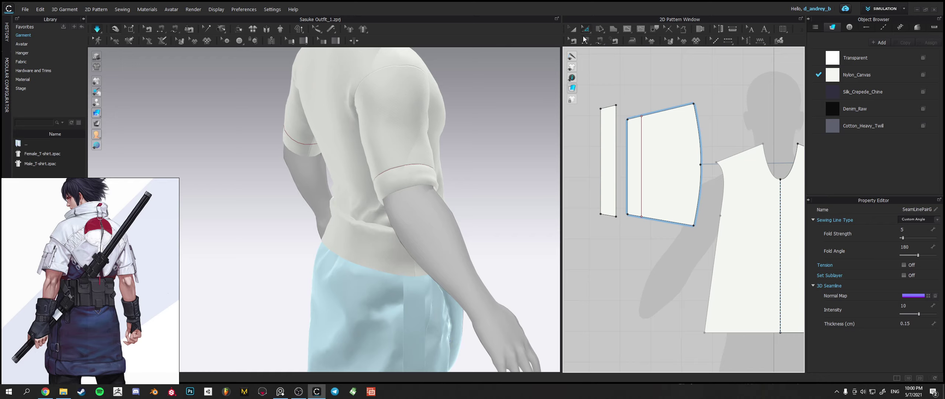
{"action": "right_click_drag", "start_coordinate": [468, 185], "coordinate": [432, 195]}
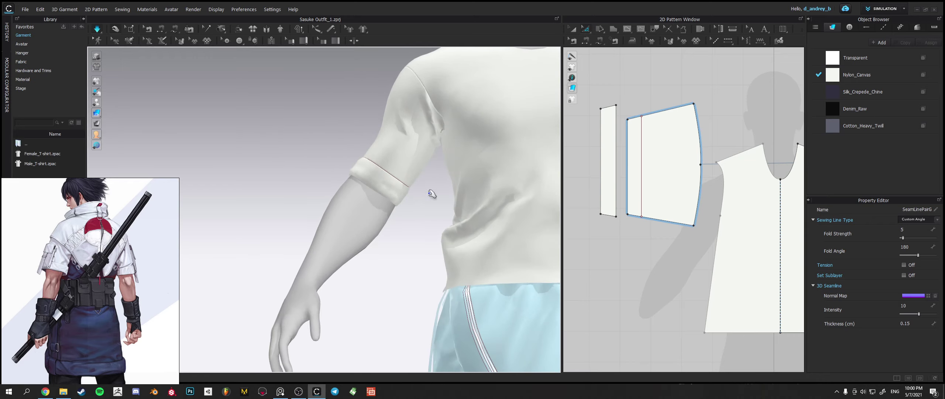
{"action": "left_click", "coordinate": [600, 167]}
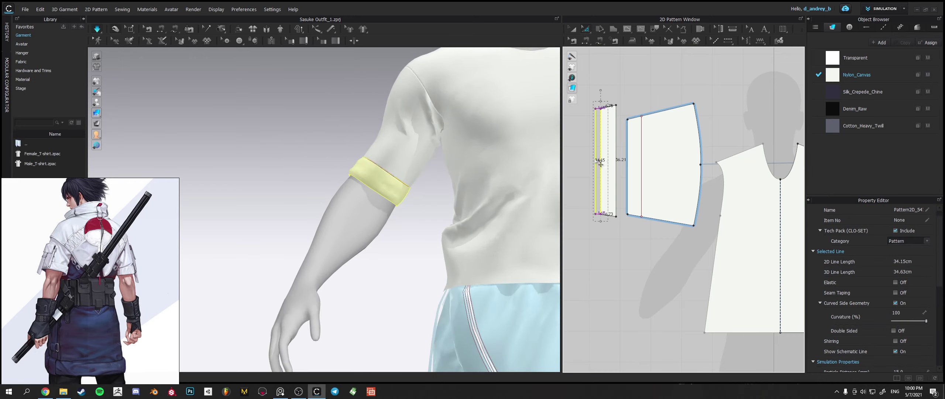
{"action": "left_click_drag", "start_coordinate": [601, 165], "coordinate": [602, 165]}
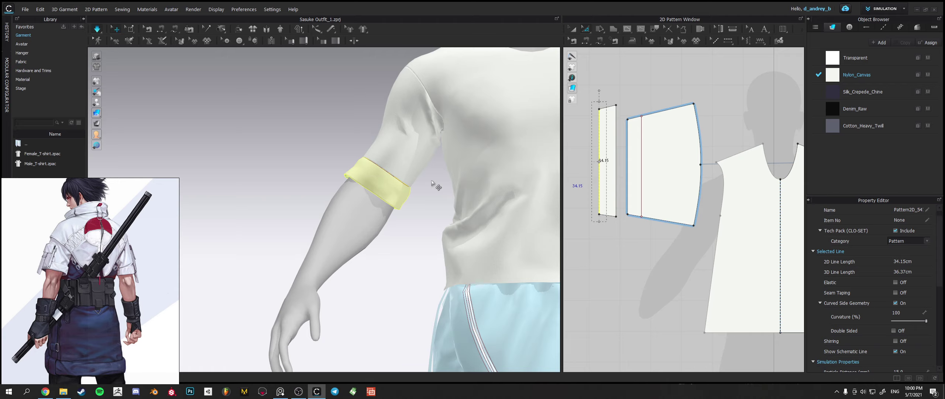
{"action": "key", "text": "space"}
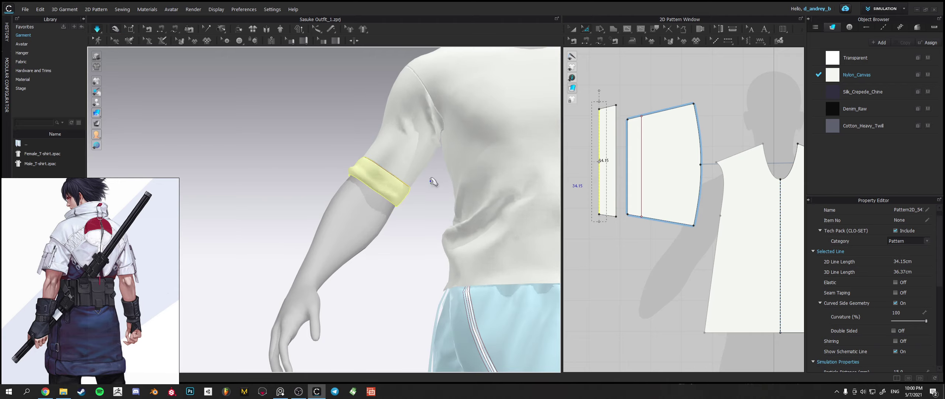
Raise the cuff strip's simulation pressure to 39.
{"action": "scroll", "coordinate": [909, 328], "scroll_direction": "down", "scroll_amount": 3}
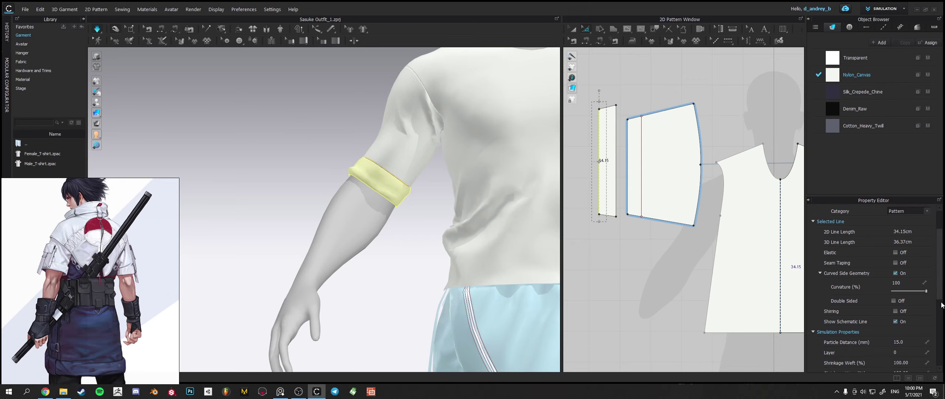
{"action": "scroll", "coordinate": [909, 317], "scroll_direction": "down", "scroll_amount": 3}
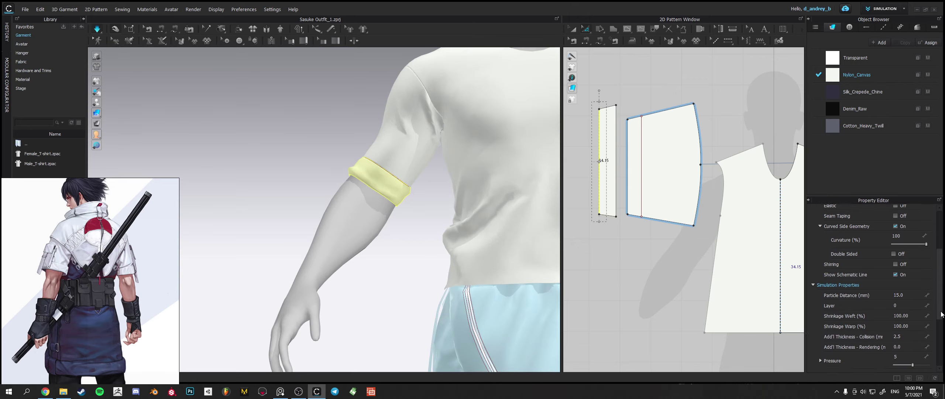
{"action": "left_click", "coordinate": [900, 303]}
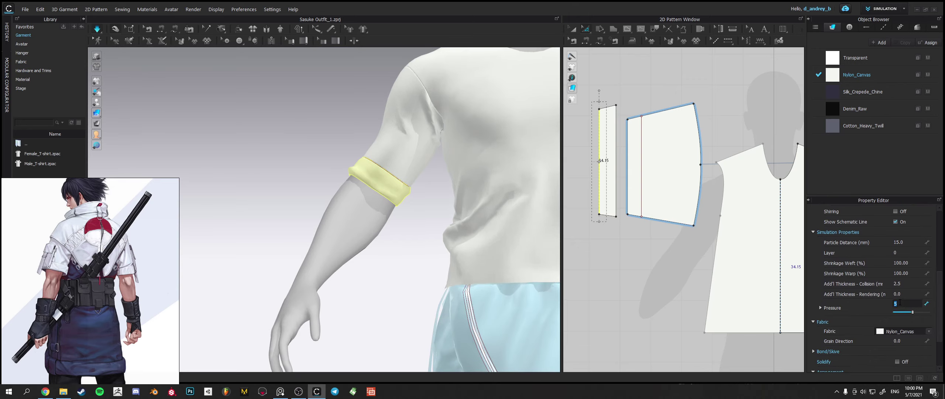
{"action": "type", "text": "10"}
{"action": "key", "text": "Return"}
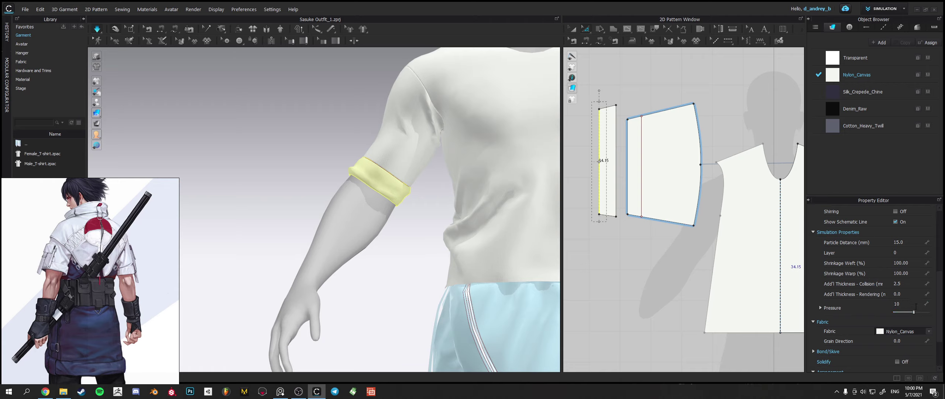
{"action": "left_click_drag", "start_coordinate": [914, 312], "coordinate": [916, 313]}
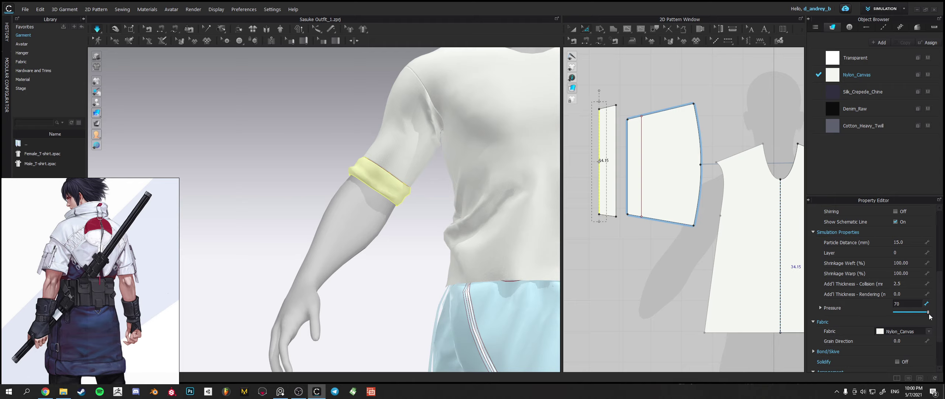
{"action": "left_click_drag", "start_coordinate": [923, 312], "coordinate": [921, 313]}
Pull the simulated cuff by hand around the sleeve's end to even out how it sits on the arm.
{"action": "right_click_drag", "start_coordinate": [356, 261], "coordinate": [512, 281]}
{"action": "left_click_drag", "start_coordinate": [421, 191], "coordinate": [409, 194]}
{"action": "right_click_drag", "start_coordinate": [409, 194], "coordinate": [419, 187]}
{"action": "left_click_drag", "start_coordinate": [432, 179], "coordinate": [387, 212]}
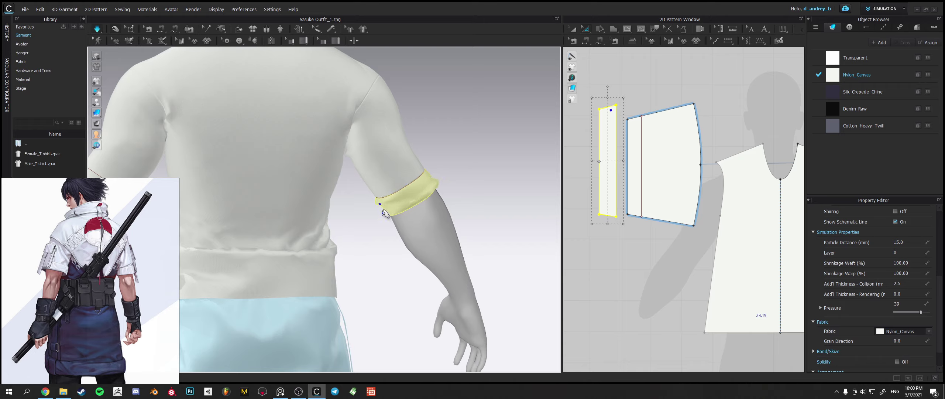
{"action": "left_click", "coordinate": [500, 188]}
{"action": "right_click_drag", "start_coordinate": [500, 188], "coordinate": [280, 192]}
Set the cuff strip's particle distance to 10 mm and run the simulation with the cuff selected.
{"action": "left_click", "coordinate": [268, 189]}
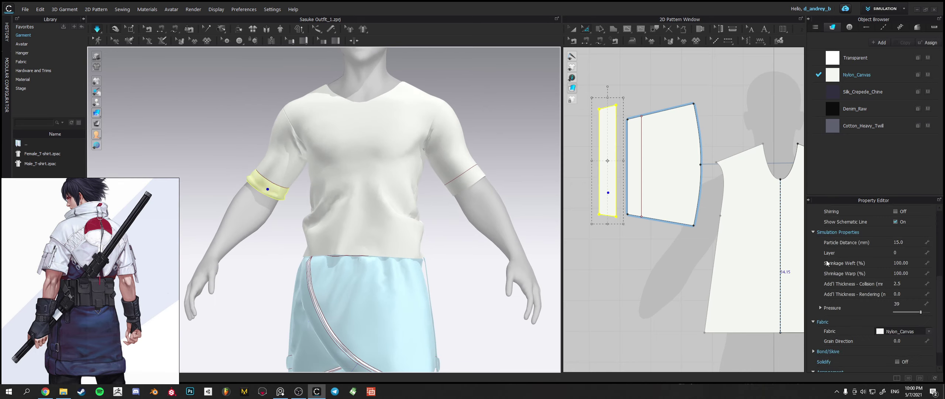
{"action": "left_click", "coordinate": [907, 243]}
{"action": "type", "text": "1"}
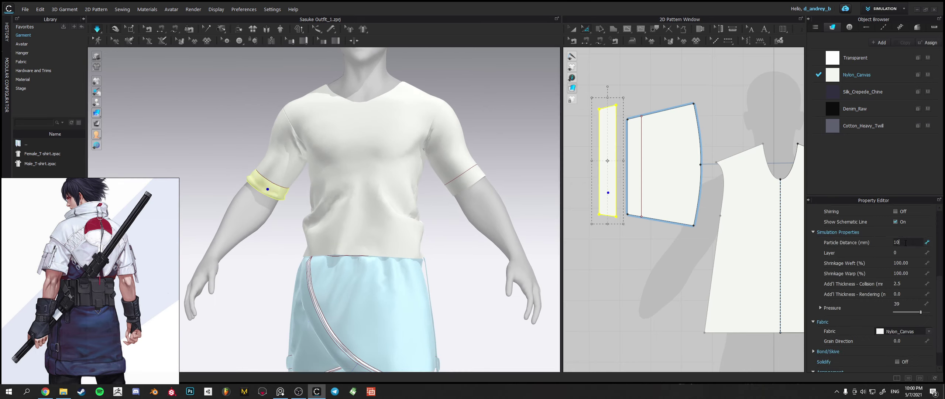
{"action": "type", "text": "0"}
{"action": "key", "text": "Return"}
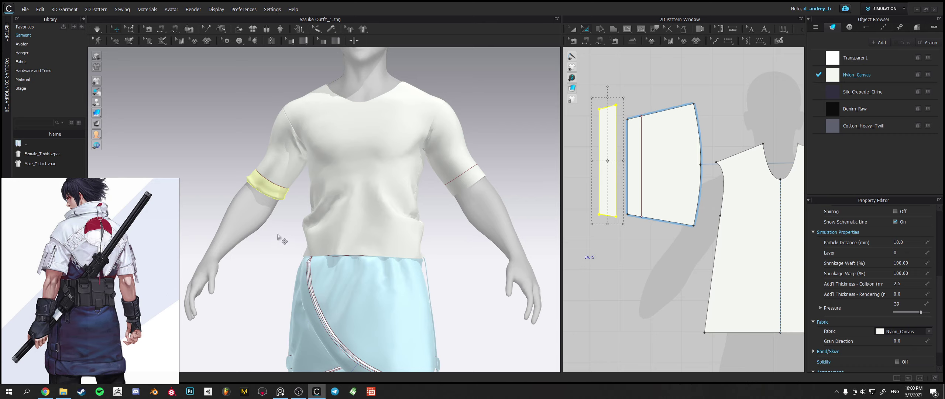
{"action": "right_click_drag", "start_coordinate": [274, 237], "coordinate": [300, 232]}
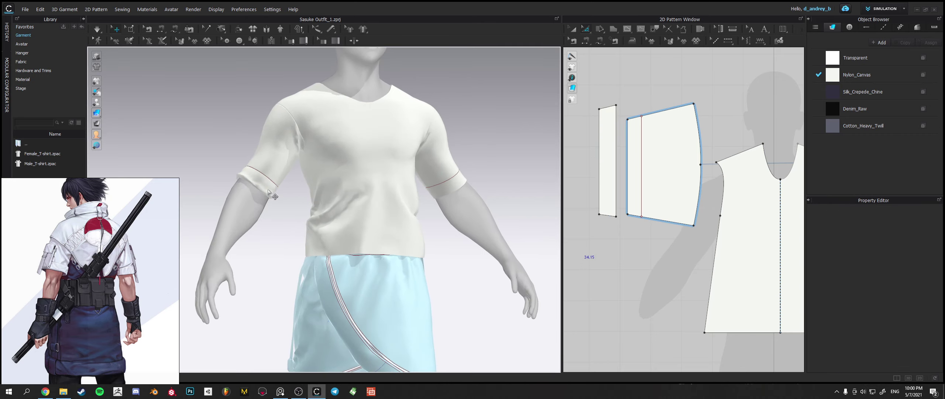
{"action": "left_click", "coordinate": [268, 190]}
{"action": "key", "text": "space"}
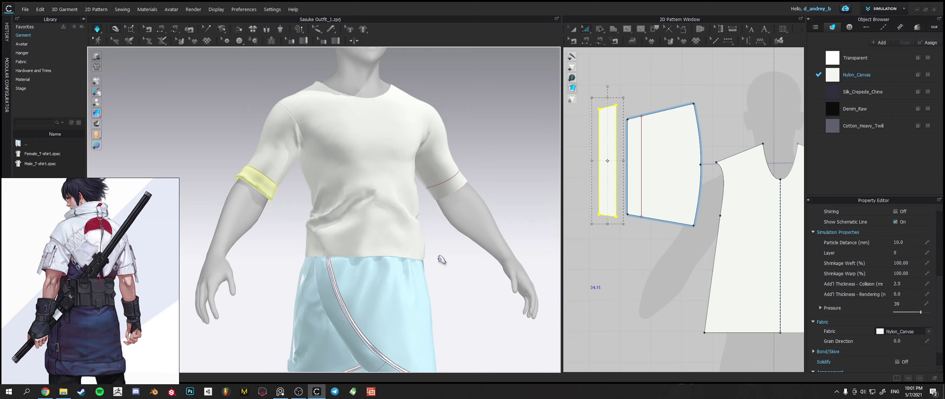
Select the sleeve above the cuff and raise its simulation pressure to 70.
{"action": "right_click_drag", "start_coordinate": [267, 185], "coordinate": [321, 189]}
{"action": "left_click", "coordinate": [263, 167]}
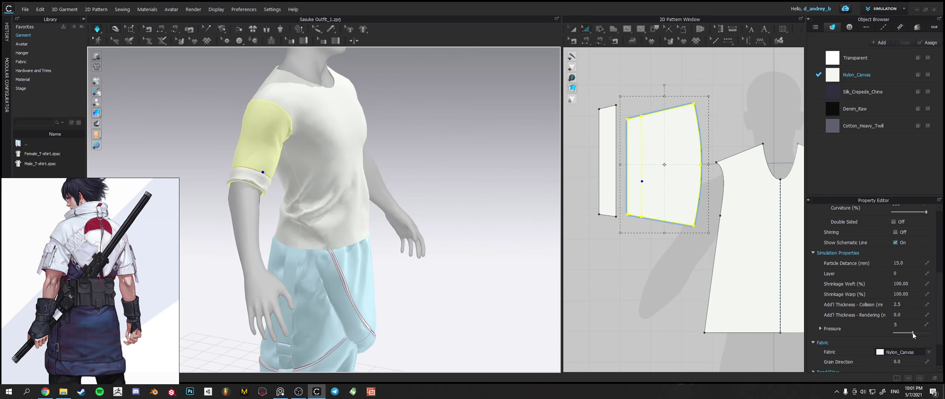
{"action": "left_click_drag", "start_coordinate": [917, 332], "coordinate": [935, 336]}
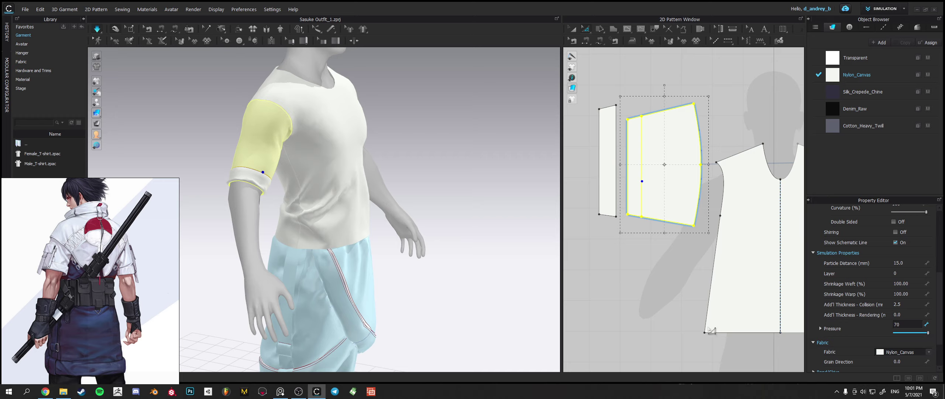
{"action": "right_click_drag", "start_coordinate": [366, 264], "coordinate": [303, 244]}
{"action": "right_click_drag", "start_coordinate": [286, 202], "coordinate": [328, 188]}
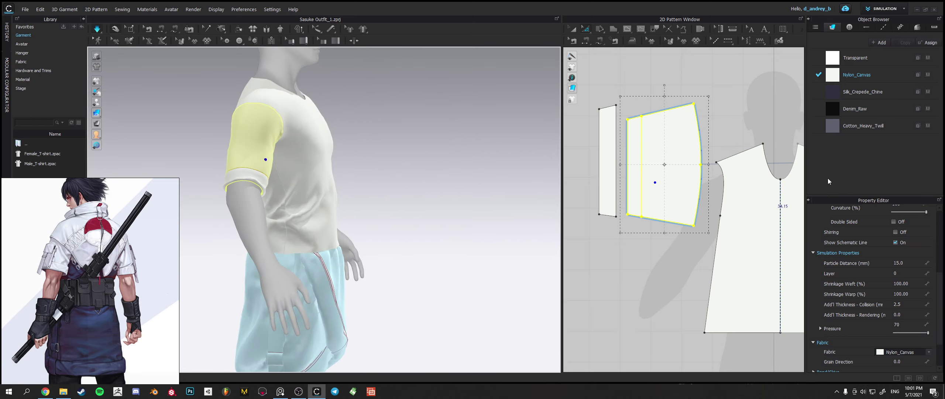
Try the Silk_Crepede_Chine fabric and then the Denim_Raw fabric on the sleeve while the simulation runs.
{"action": "left_click", "coordinate": [930, 353]}
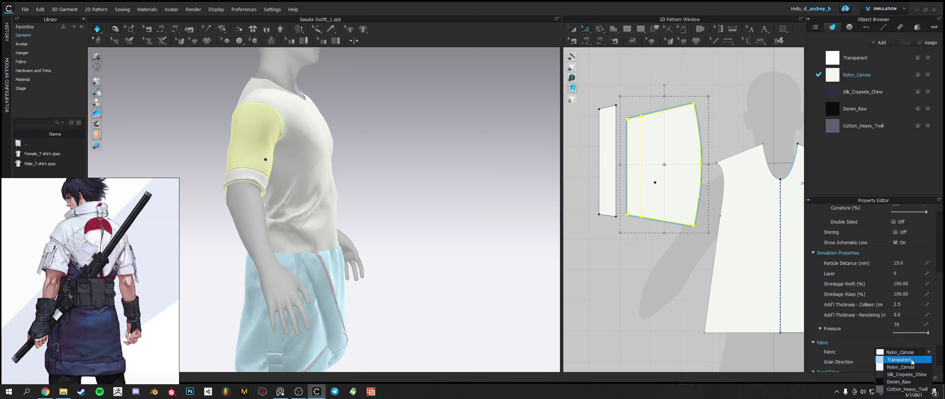
{"action": "left_click", "coordinate": [908, 374]}
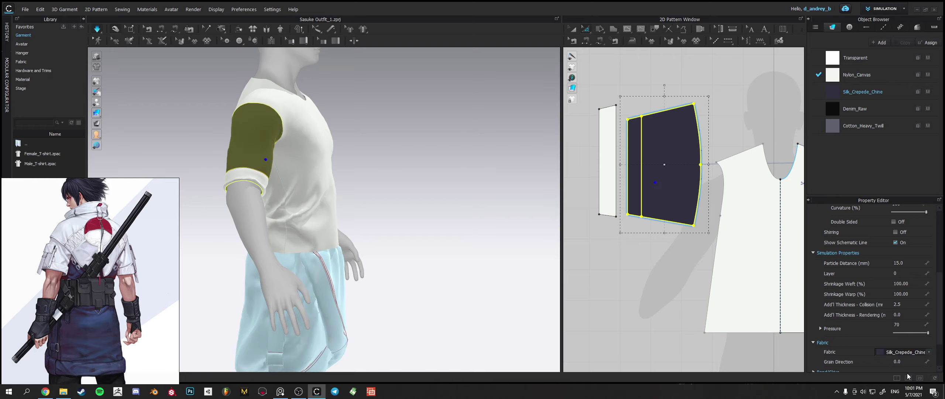
{"action": "left_click", "coordinate": [930, 352]}
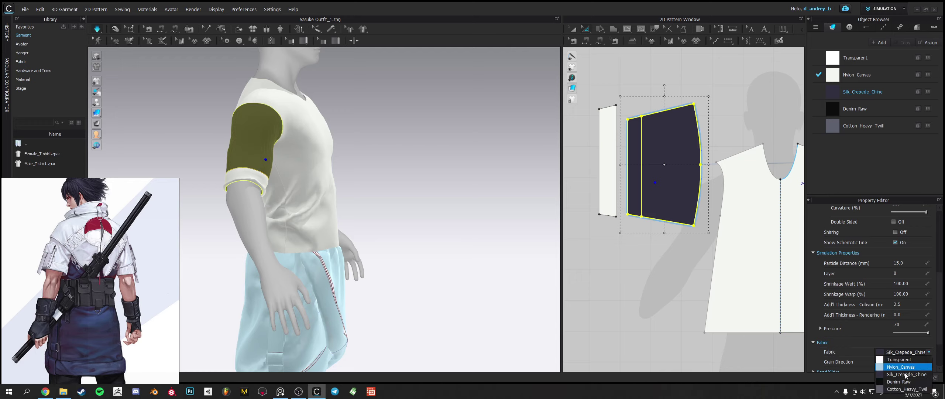
{"action": "left_click", "coordinate": [904, 382]}
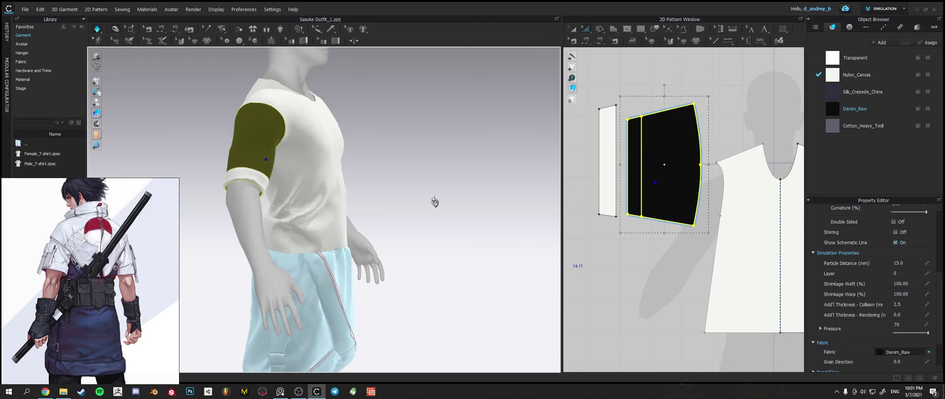
{"action": "right_click_drag", "start_coordinate": [433, 203], "coordinate": [515, 213]}
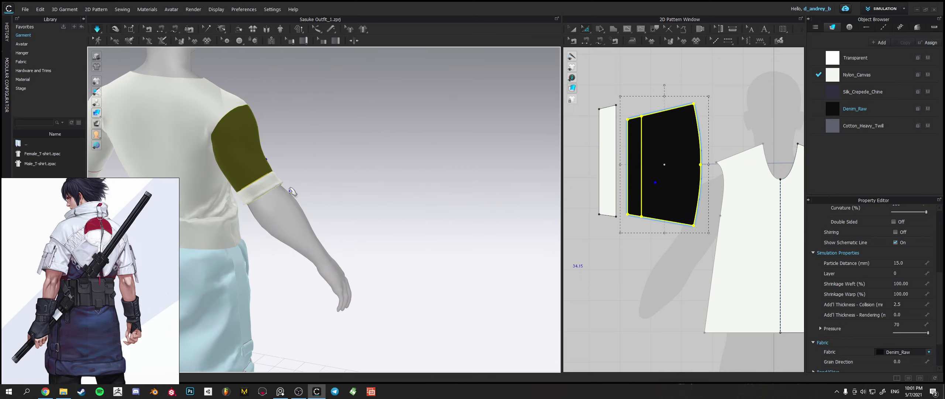
Select the cuff in the 3D view and assign the Denim_Raw fabric to it as well.
{"action": "left_click", "coordinate": [269, 184]}
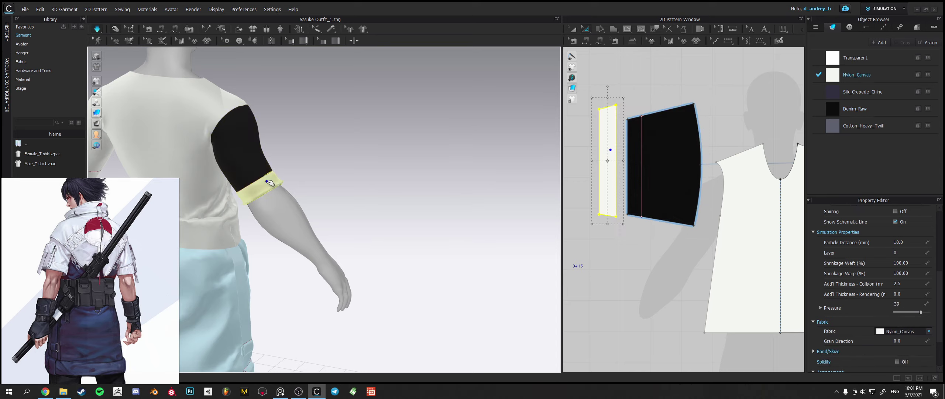
{"action": "left_click", "coordinate": [930, 332]}
{"action": "left_click", "coordinate": [912, 361]}
{"action": "left_click", "coordinate": [367, 204]}
{"action": "right_click_drag", "start_coordinate": [367, 205], "coordinate": [439, 201]}
Select the sleeve and its cuff together and assign the Nylon_Canvas fabric to both.
{"action": "left_click", "coordinate": [281, 174]}
{"action": "left_click", "coordinate": [275, 164], "text": "shift"}
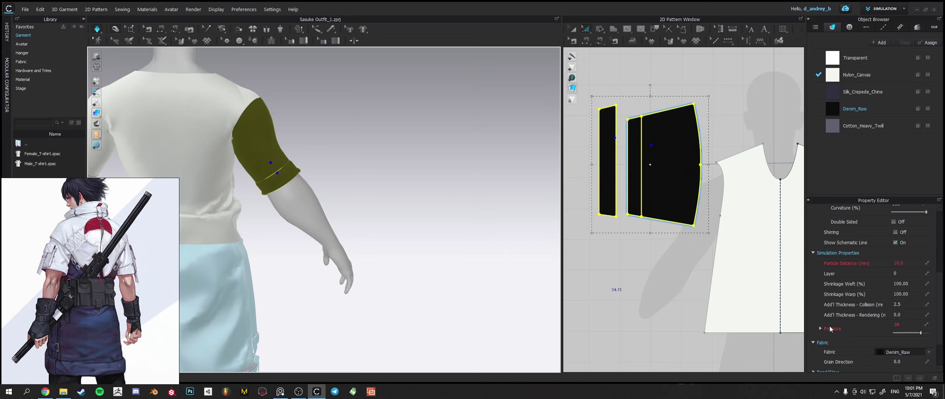
{"action": "left_click", "coordinate": [926, 353]}
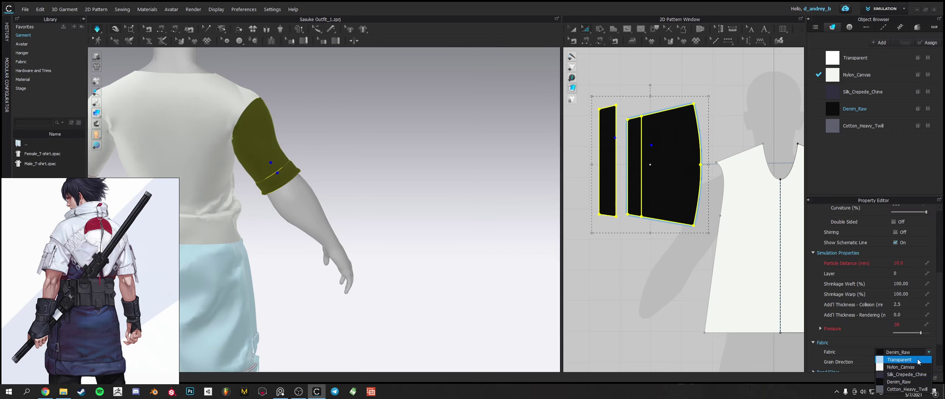
{"action": "left_click", "coordinate": [901, 366]}
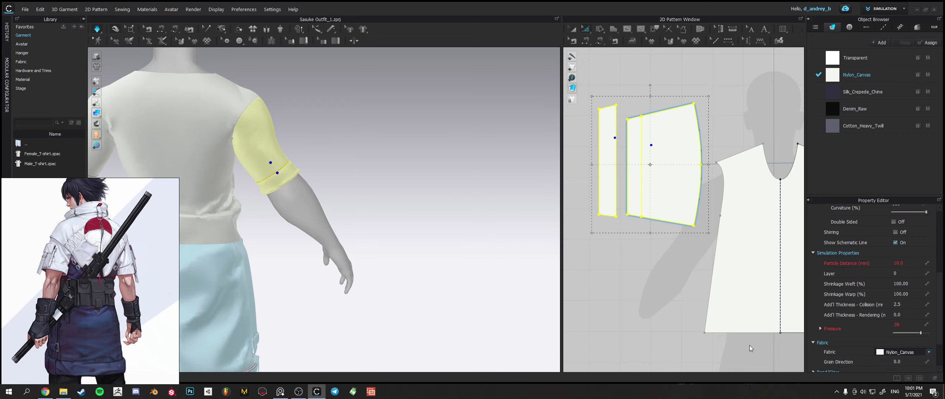
{"action": "left_click", "coordinate": [443, 212]}
{"action": "right_click_drag", "start_coordinate": [502, 204], "coordinate": [346, 216]}
{"action": "middle_click_drag", "start_coordinate": [346, 215], "coordinate": [514, 203]}
Clone the cuff strip as a symmetric pattern with sewing and place the copy beside the opposite sleeve.
{"action": "left_click", "coordinate": [231, 174]}
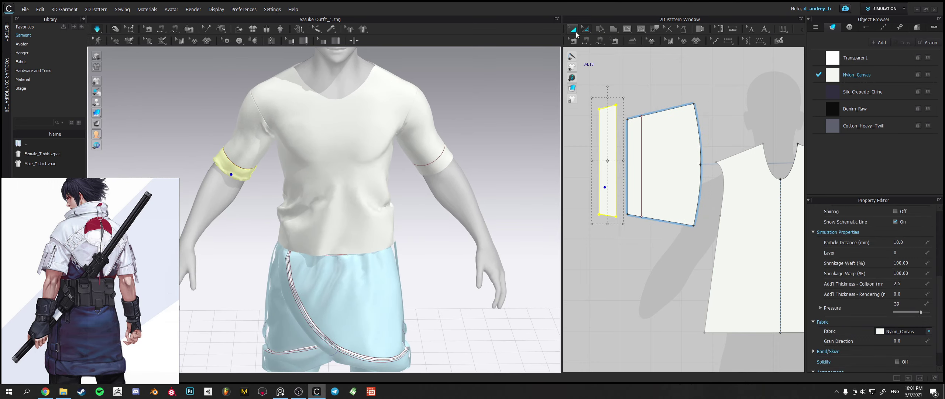
{"action": "right_click", "coordinate": [608, 155]}
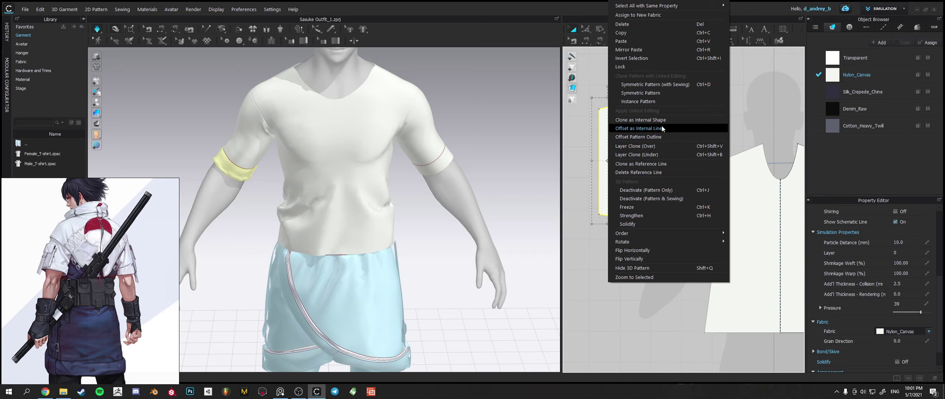
{"action": "left_click", "coordinate": [655, 84]}
{"action": "scroll", "coordinate": [715, 191], "scroll_direction": "down", "scroll_amount": 4}
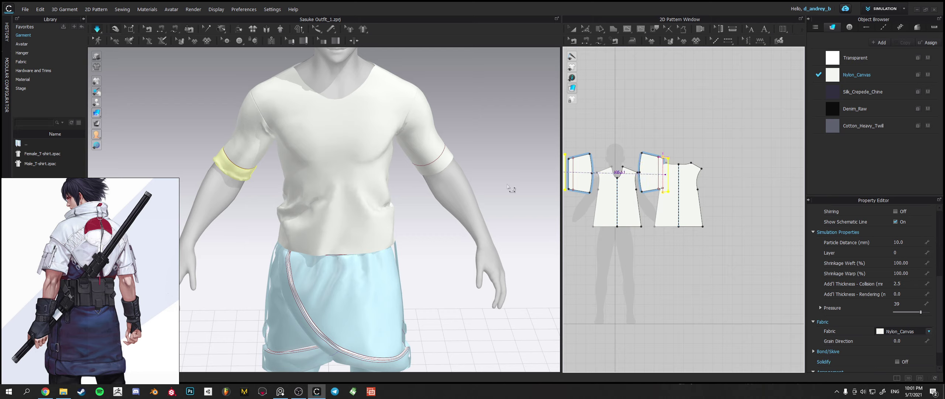
{"action": "left_click", "coordinate": [436, 187]}
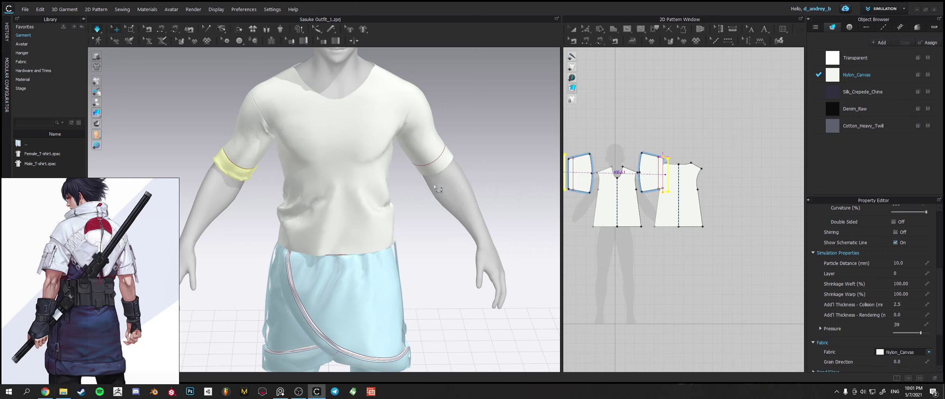
{"action": "left_click", "coordinate": [436, 185]}
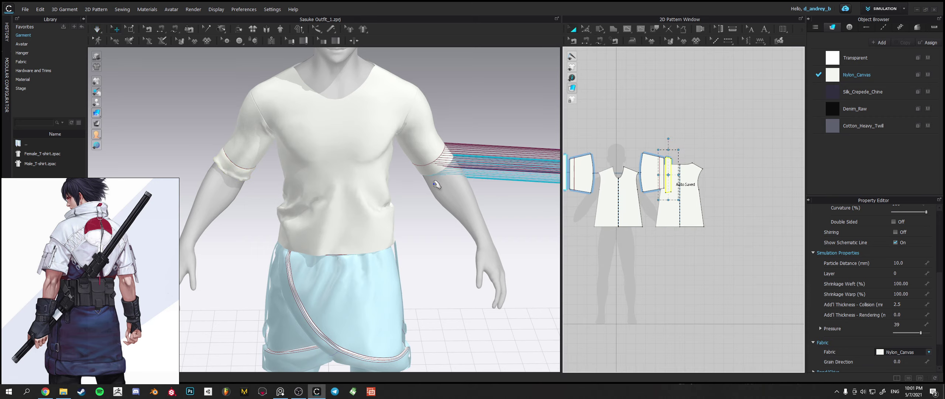
Move the cloned cuff onto the arm beside the sleeve end and simulate until it closes around the arm.
{"action": "scroll", "coordinate": [437, 190], "scroll_direction": "down", "scroll_amount": 3}
{"action": "left_click", "coordinate": [529, 194]}
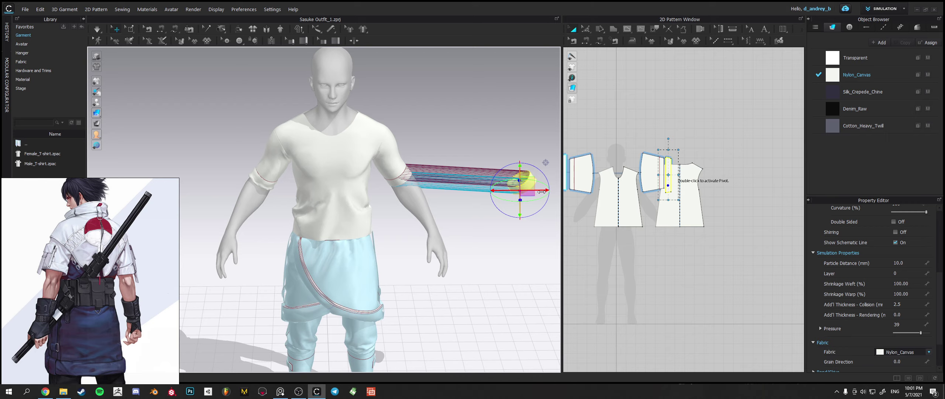
{"action": "left_click_drag", "start_coordinate": [537, 191], "coordinate": [424, 193]}
{"action": "right_click_drag", "start_coordinate": [463, 186], "coordinate": [425, 184]}
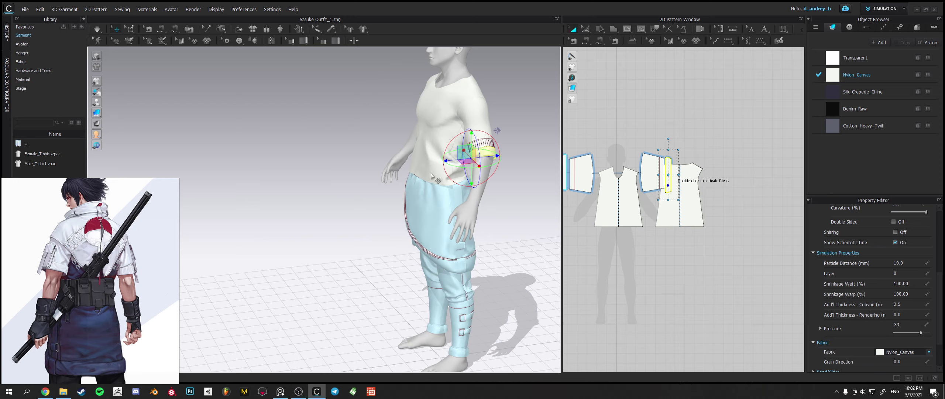
{"action": "key", "text": "q"}
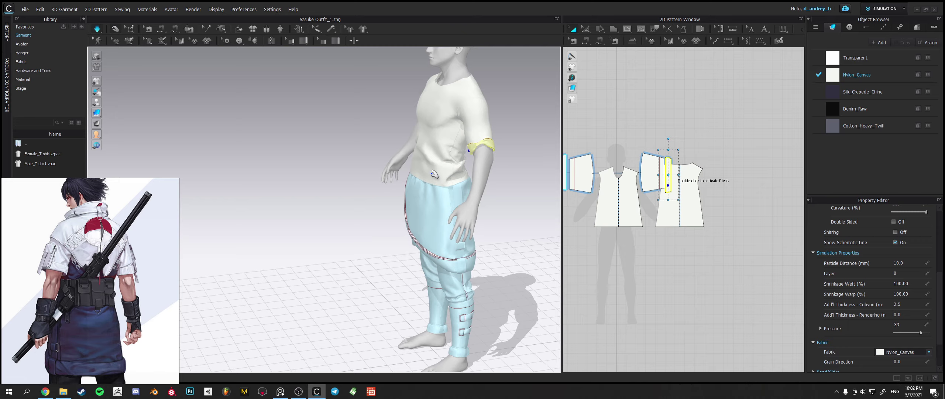
{"action": "right_click_drag", "start_coordinate": [480, 157], "coordinate": [269, 253]}
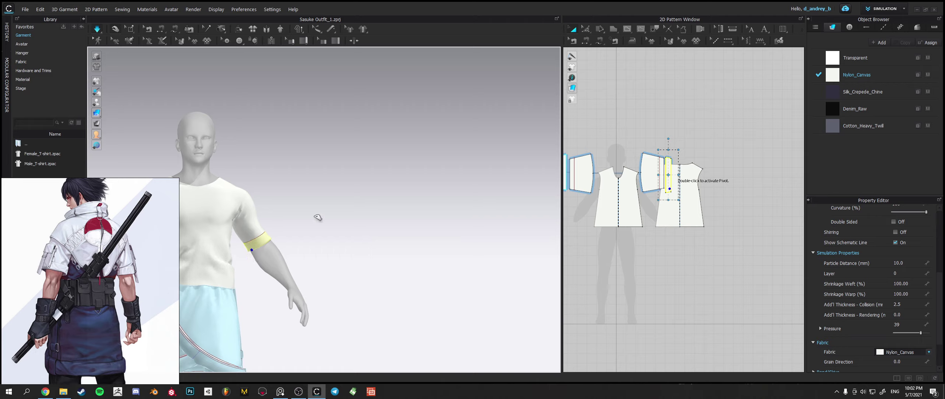
{"action": "left_click", "coordinate": [320, 218]}
{"action": "middle_click_drag", "start_coordinate": [347, 219], "coordinate": [399, 201]}
{"action": "right_click_drag", "start_coordinate": [399, 201], "coordinate": [327, 195]}
Select both sleeves with their cuffs, move their patterns above the shirt body panels, and save the project.
{"action": "left_click", "coordinate": [285, 190]}
{"action": "left_click", "coordinate": [272, 174]}
{"action": "left_click", "coordinate": [267, 181], "text": "shift"}
{"action": "left_click", "coordinate": [265, 185], "text": "shift"}
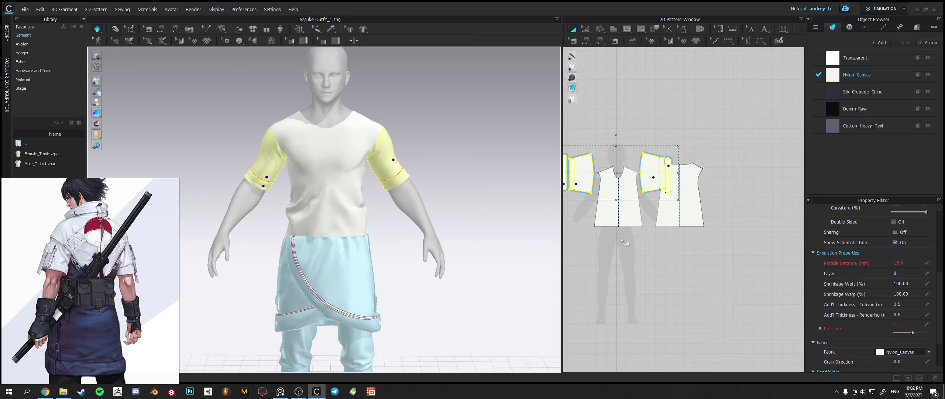
{"action": "scroll", "coordinate": [650, 248], "scroll_direction": "down", "scroll_amount": 3}
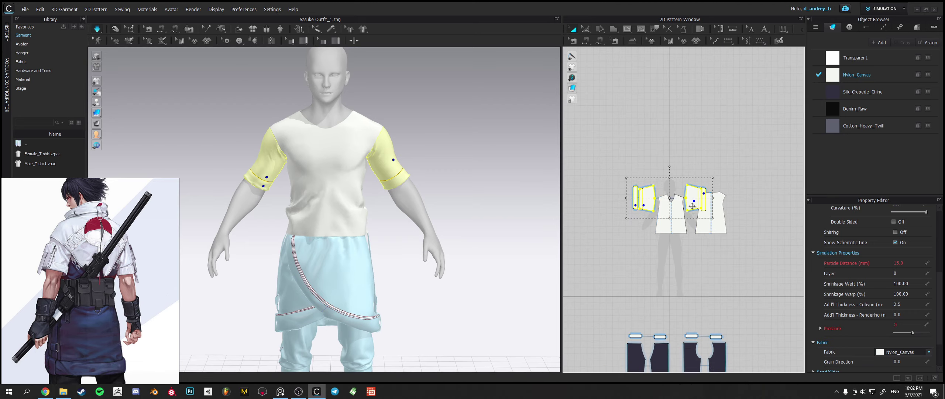
{"action": "left_click_drag", "start_coordinate": [692, 206], "coordinate": [699, 182]}
{"action": "left_click", "coordinate": [464, 211]}
{"action": "right_click_drag", "start_coordinate": [468, 211], "coordinate": [481, 199]}
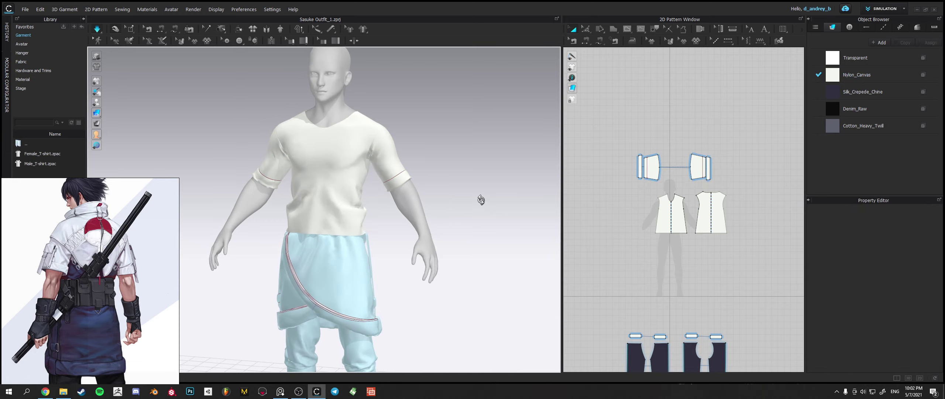
{"action": "key", "text": "ctrl+s"}
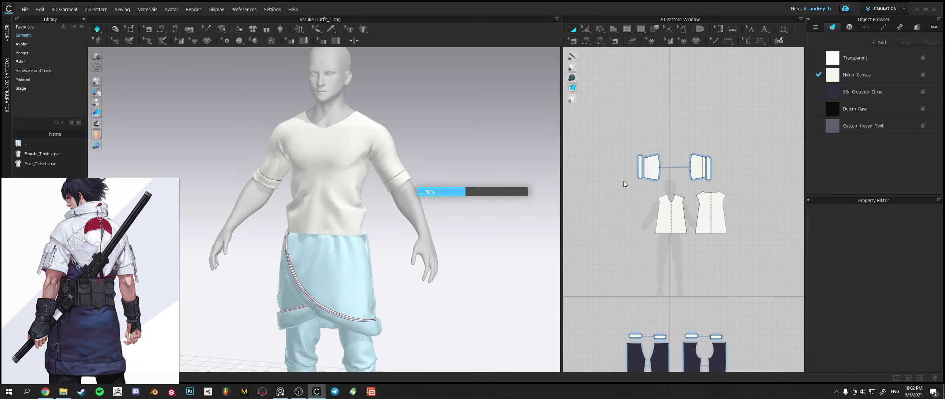
Try scaling all the shirt patterns up strongly together, simulate and pull the shirt, and undo the simulated drape.
{"action": "left_click", "coordinate": [659, 179]}
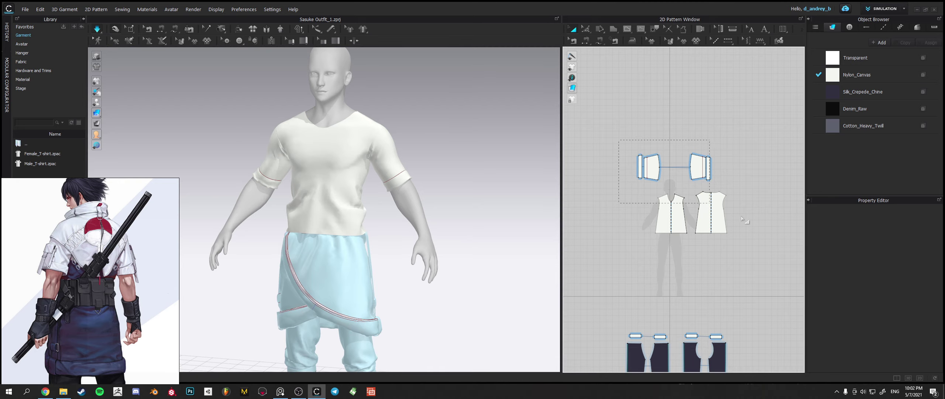
{"action": "left_click", "coordinate": [586, 29]}
{"action": "left_click_drag", "start_coordinate": [611, 132], "coordinate": [753, 246]}
{"action": "left_click_drag", "start_coordinate": [734, 146], "coordinate": [760, 127]}
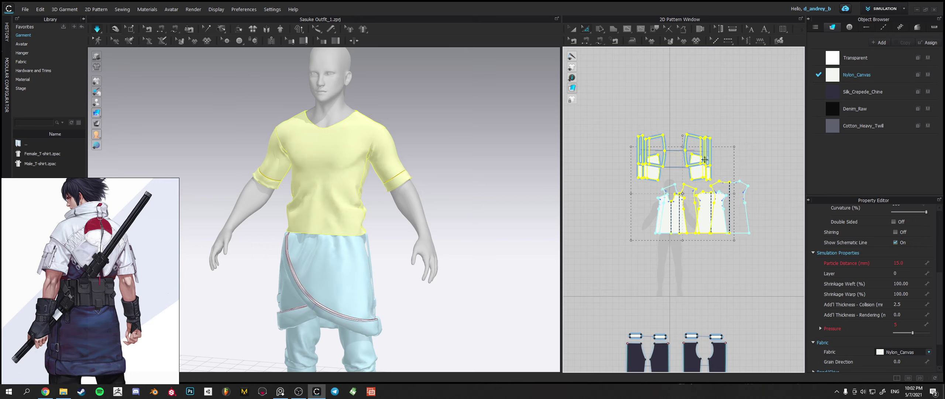
{"action": "key", "text": "space"}
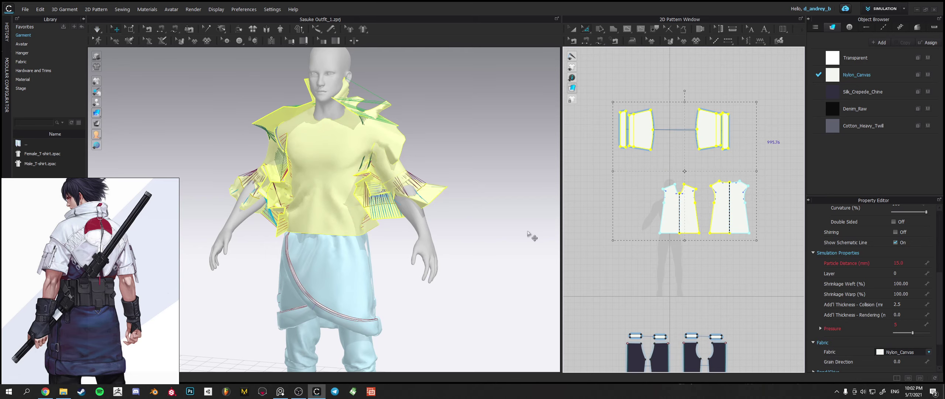
{"action": "key", "text": "space"}
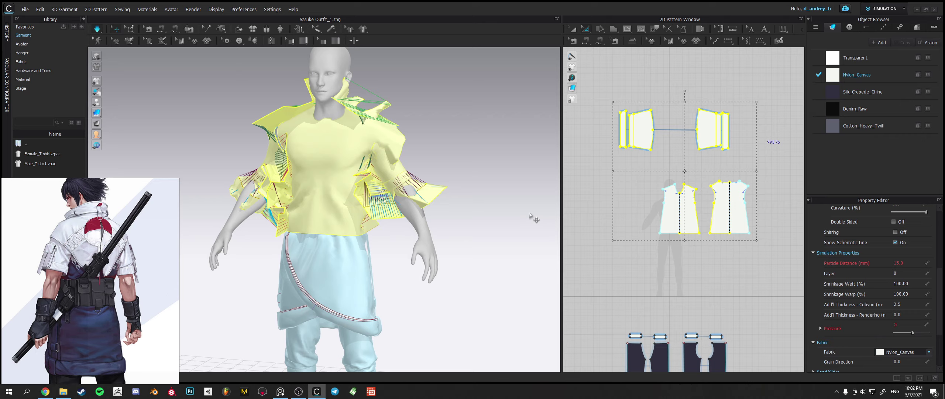
{"action": "key", "text": "space"}
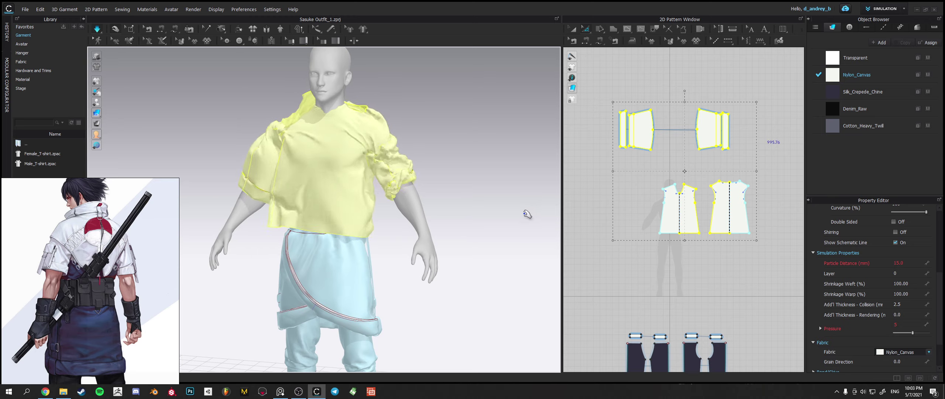
{"action": "right_click_drag", "start_coordinate": [284, 181], "coordinate": [315, 187]}
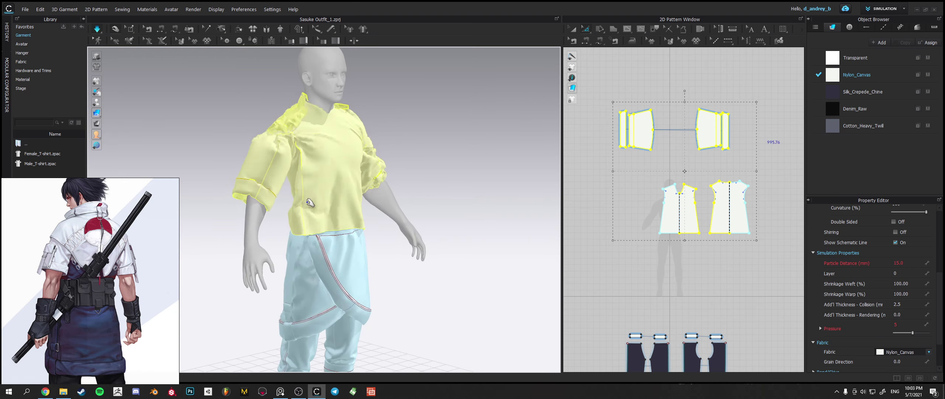
{"action": "left_click_drag", "start_coordinate": [338, 191], "coordinate": [355, 211]}
{"action": "right_click_drag", "start_coordinate": [353, 211], "coordinate": [332, 188]}
{"action": "left_click_drag", "start_coordinate": [378, 182], "coordinate": [389, 316]}
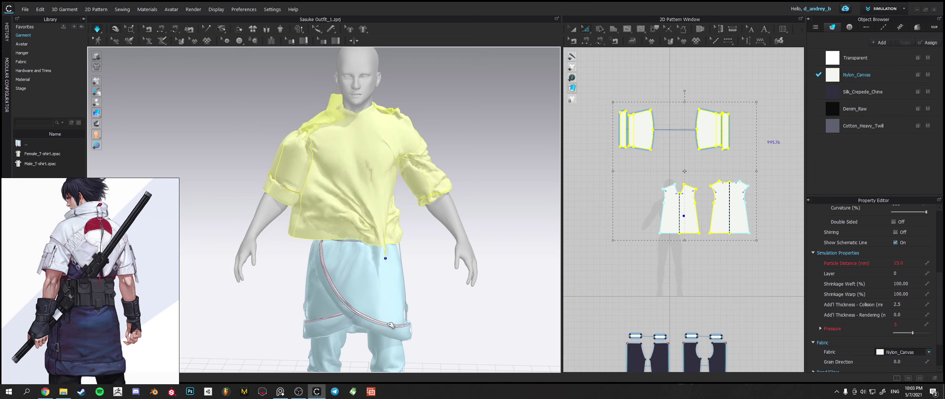
{"action": "key", "text": "ctrl+z"}
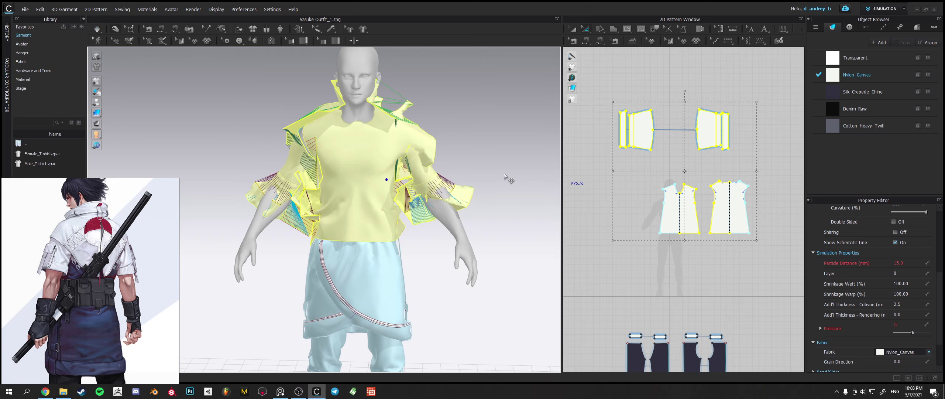
Scale the selected shirt patterns back down to a slightly loose size and simulate the shirt on the avatar.
{"action": "left_click_drag", "start_coordinate": [757, 102], "coordinate": [737, 120]}
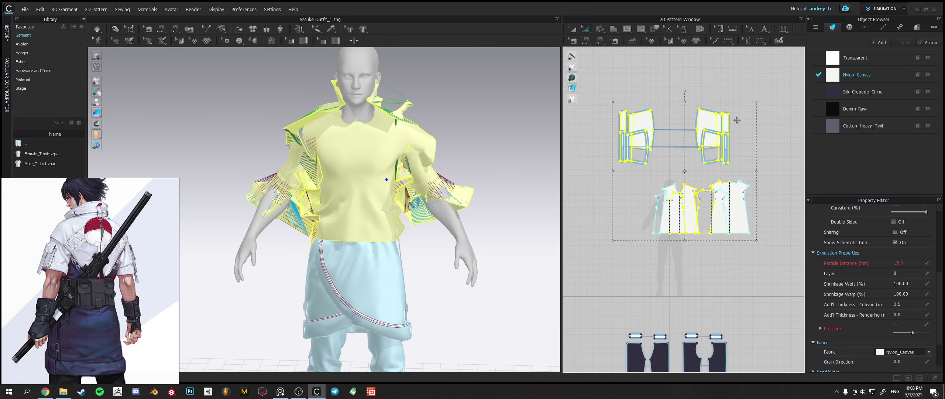
{"action": "key", "text": "ctrl+z"}
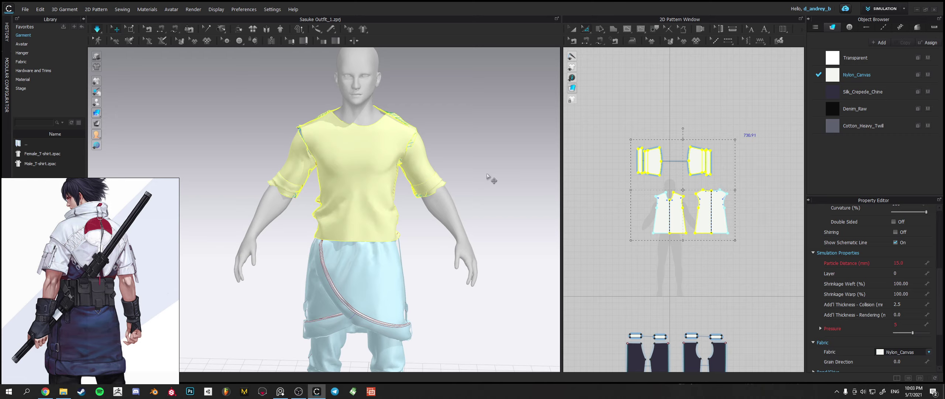
{"action": "key", "text": "space"}
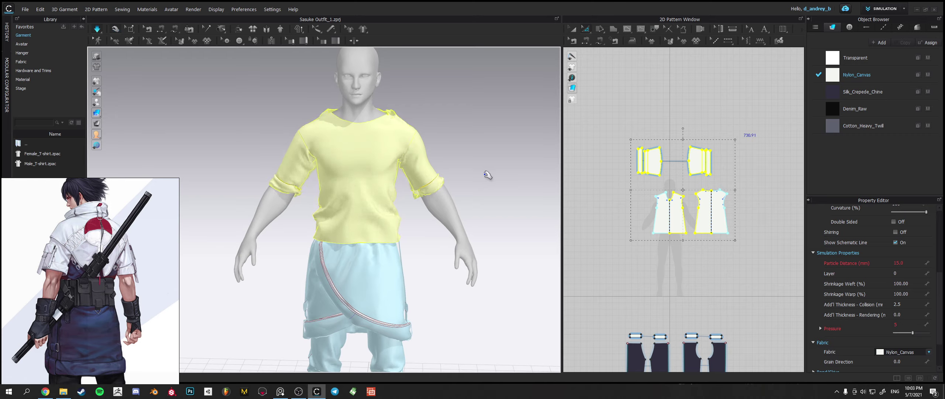
{"action": "right_click_drag", "start_coordinate": [479, 176], "coordinate": [546, 156]}
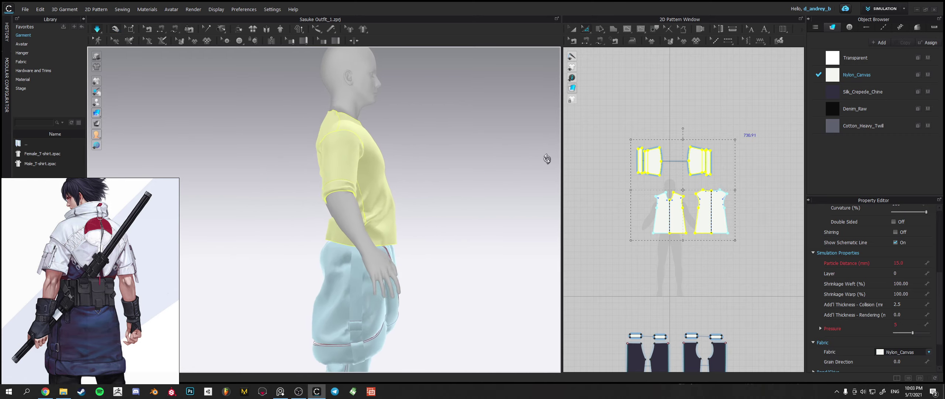
{"action": "right_click_drag", "start_coordinate": [465, 174], "coordinate": [409, 186]}
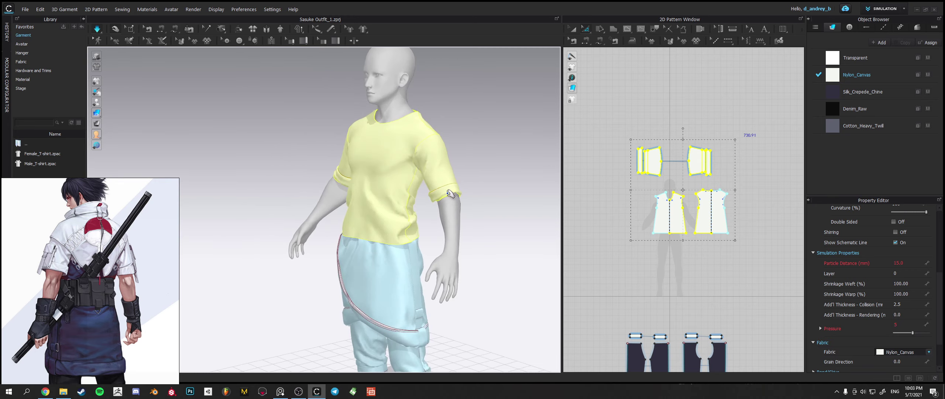
Reselect all the body, sleeve and cuff patterns, enlarge them slightly together, and simulate the shirt again.
{"action": "left_click", "coordinate": [623, 172]}
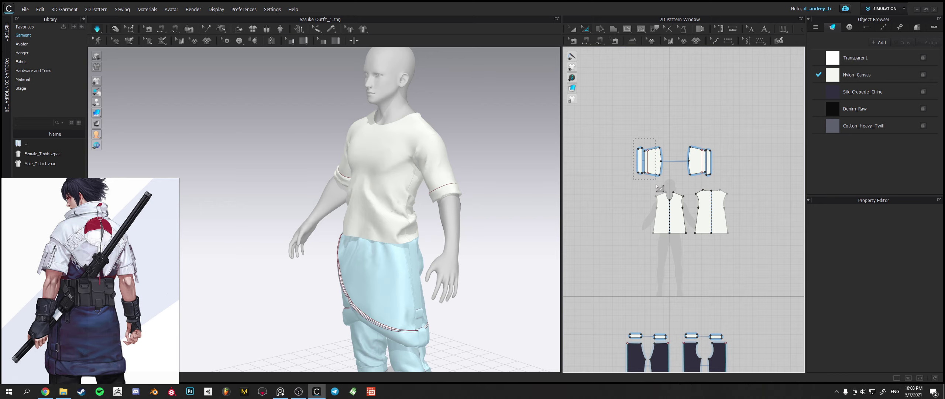
{"action": "left_click_drag", "start_coordinate": [653, 184], "coordinate": [654, 184]}
{"action": "right_click_drag", "start_coordinate": [448, 187], "coordinate": [490, 185]}
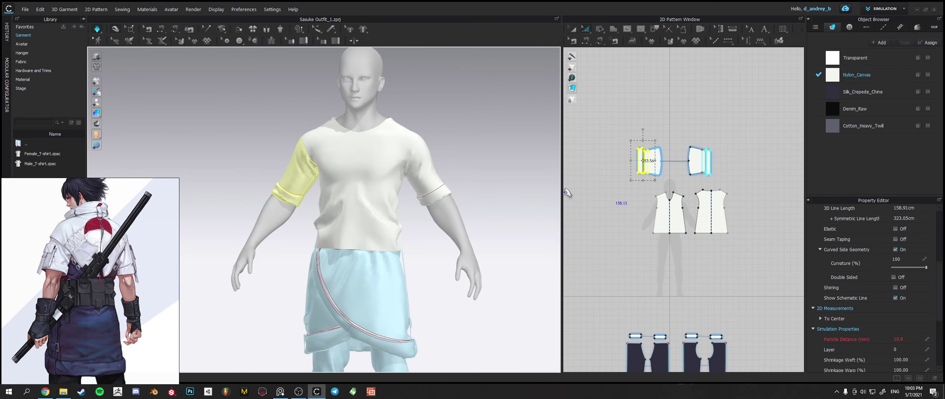
{"action": "left_click_drag", "start_coordinate": [597, 124], "coordinate": [747, 246]}
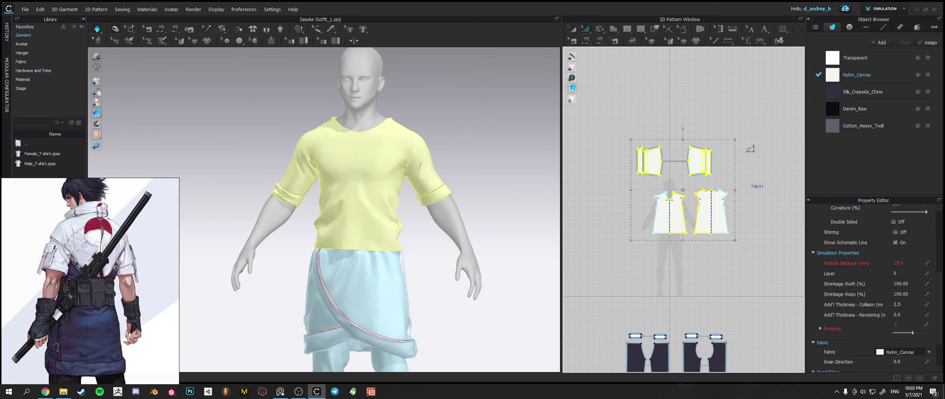
{"action": "left_click_drag", "start_coordinate": [735, 138], "coordinate": [745, 131]}
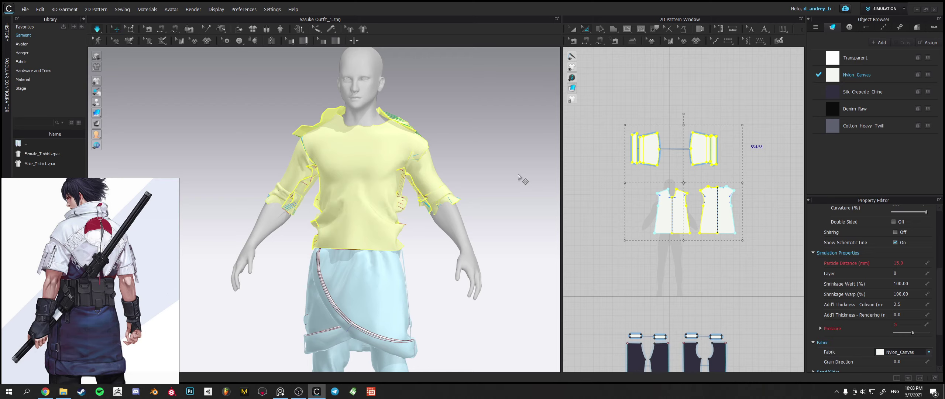
{"action": "key", "text": "space"}
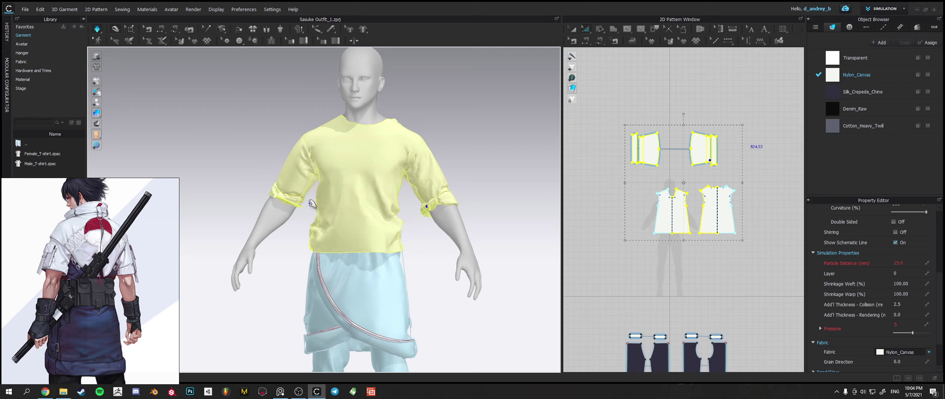
{"action": "mouse_move", "coordinate": [401, 174]}
{"action": "right_mouse_down"}
{"action": "mouse_move", "coordinate": [500, 158]}
{"action": "mouse_move", "coordinate": [397, 165]}
{"action": "right_mouse_up"}
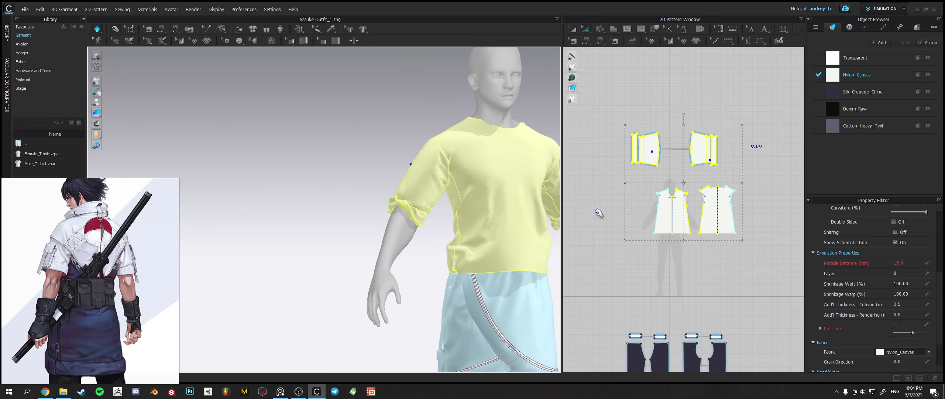
Set the pressure of all selected shirt patterns to 0.
{"action": "double_click", "coordinate": [904, 324]}
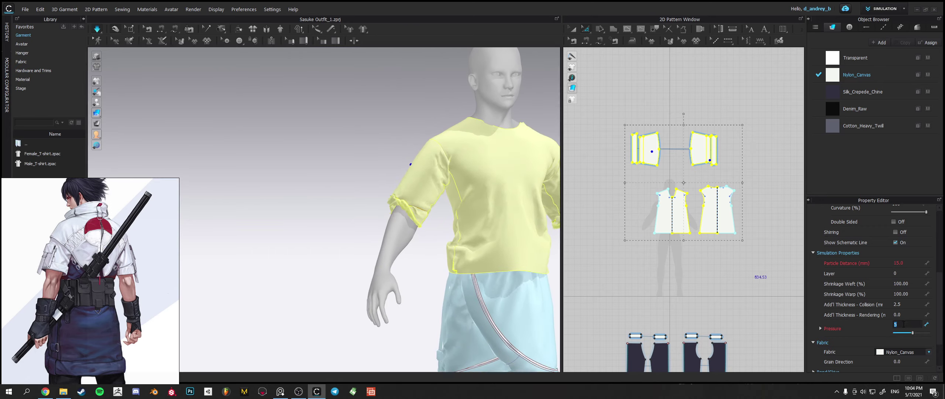
{"action": "type", "text": "0"}
{"action": "key", "text": "Return"}
{"action": "right_click_drag", "start_coordinate": [483, 264], "coordinate": [443, 240]}
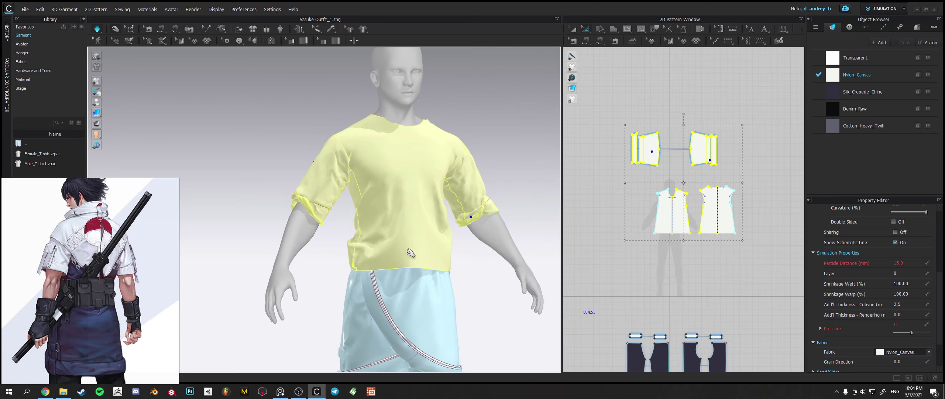
Pull the sleeve, back and front neckline of the simulated shirt to settle the cloth over the torso.
{"action": "left_click_drag", "start_coordinate": [506, 210], "coordinate": [540, 238]}
{"action": "right_click_drag", "start_coordinate": [512, 242], "coordinate": [408, 220]}
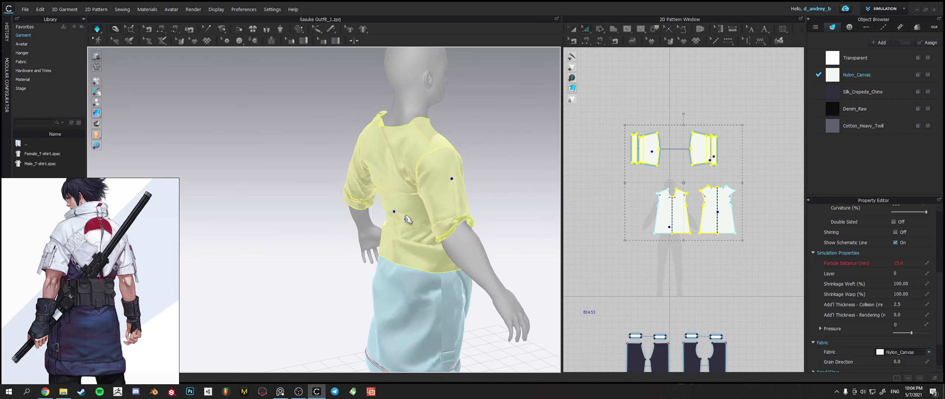
{"action": "left_click_drag", "start_coordinate": [349, 244], "coordinate": [330, 254]}
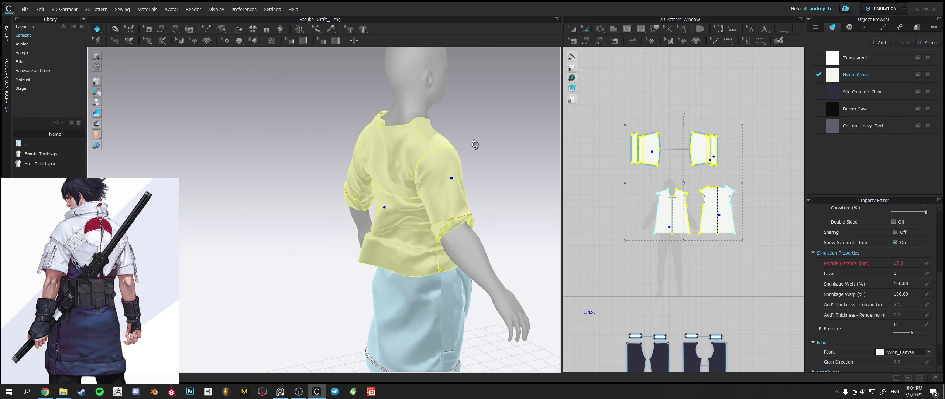
{"action": "right_click_drag", "start_coordinate": [475, 144], "coordinate": [445, 137]}
{"action": "left_click_drag", "start_coordinate": [445, 137], "coordinate": [511, 216]}
{"action": "right_click_drag", "start_coordinate": [507, 213], "coordinate": [453, 216]}
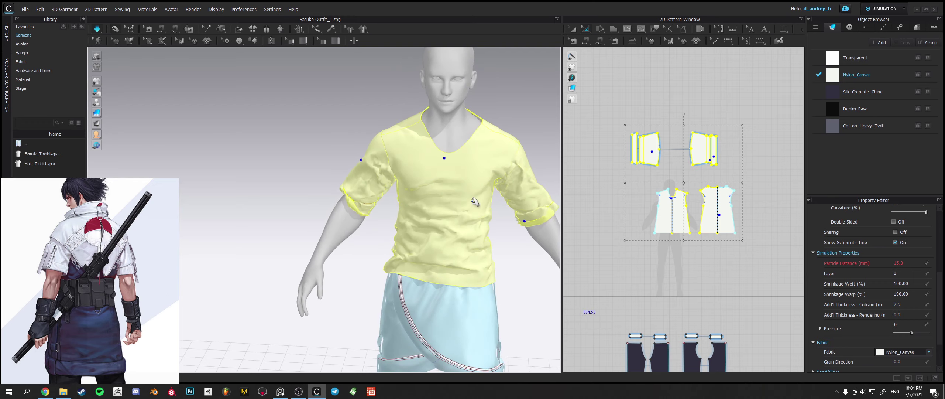
{"action": "right_click_drag", "start_coordinate": [489, 158], "coordinate": [458, 214]}
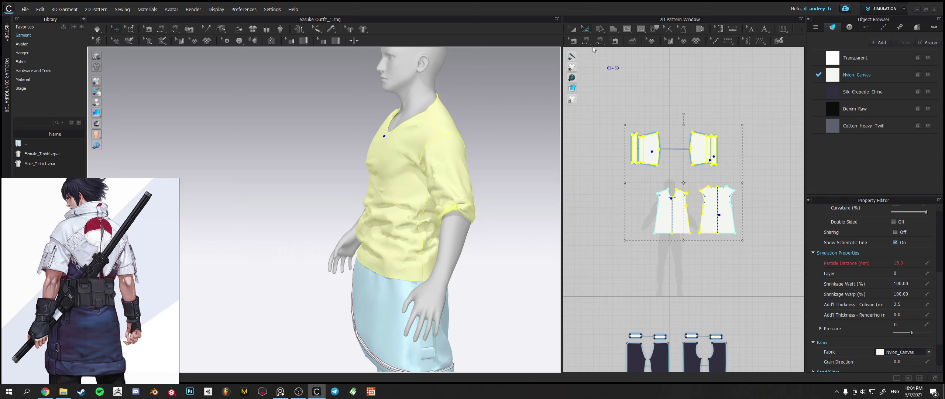
Select the cuff on the avatar's right arm and reposition it lower, around the forearm below the sleeve.
{"action": "key", "text": "a"}
{"action": "left_click", "coordinate": [634, 155]}
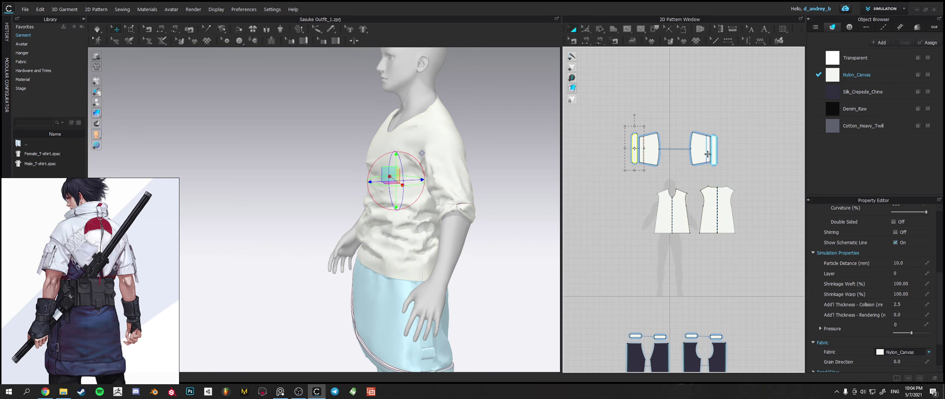
{"action": "right_click_drag", "start_coordinate": [452, 183], "coordinate": [454, 195]}
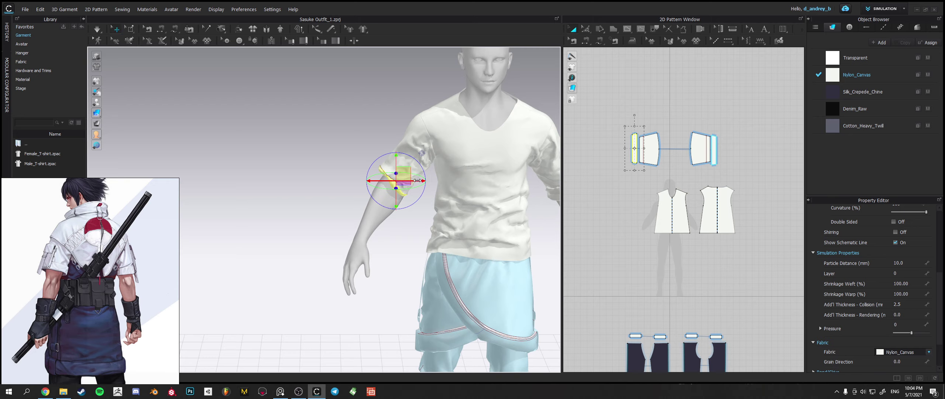
{"action": "mouse_move", "coordinate": [418, 180]}
{"action": "left_mouse_down"}
{"action": "mouse_move", "coordinate": [397, 181]}
{"action": "mouse_move", "coordinate": [416, 181]}
{"action": "left_mouse_up"}
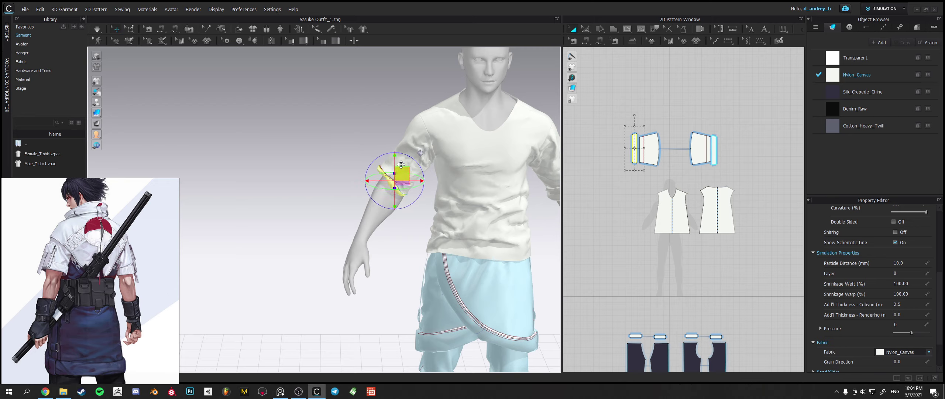
{"action": "right_click_drag", "start_coordinate": [401, 165], "coordinate": [396, 168]}
{"action": "left_click_drag", "start_coordinate": [395, 161], "coordinate": [408, 190]}
Move the cuff on the avatar's left arm down and outward around the forearm, and deselect it.
{"action": "left_click", "coordinate": [713, 159]}
{"action": "middle_click_drag", "start_coordinate": [444, 208], "coordinate": [412, 209]}
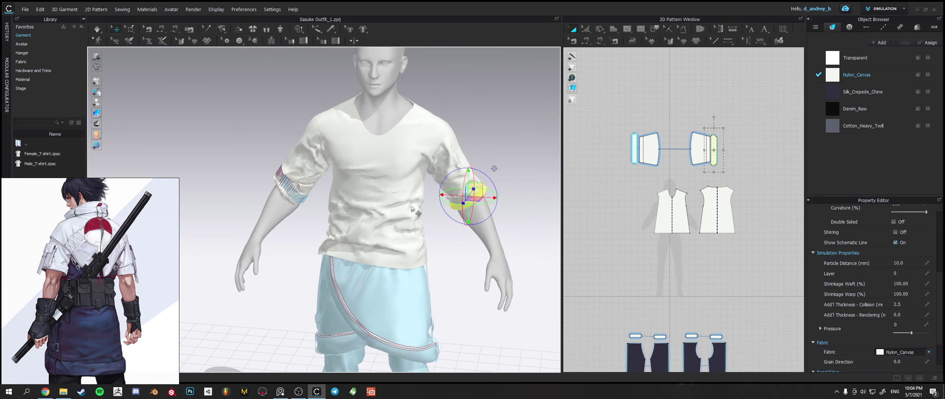
{"action": "left_click_drag", "start_coordinate": [469, 173], "coordinate": [468, 187]}
{"action": "left_click_drag", "start_coordinate": [489, 210], "coordinate": [495, 211]}
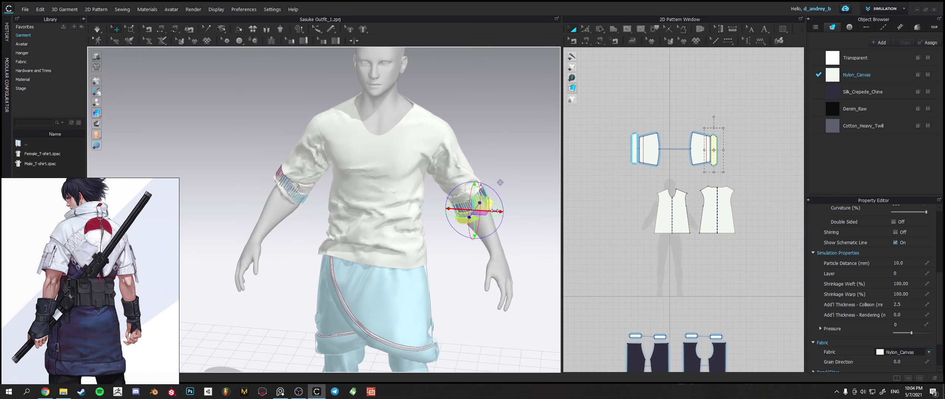
{"action": "left_click", "coordinate": [501, 130]}
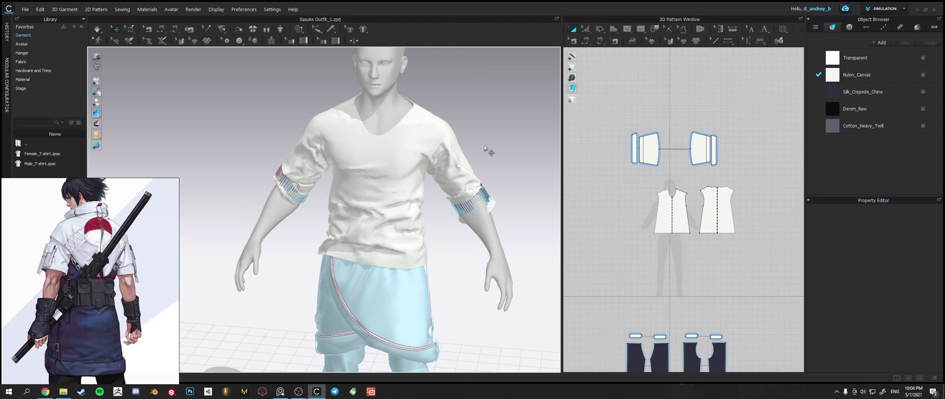
Simulate the shirt and pull the left-arm cuff repeatedly down and outward to unfold it around the forearm.
{"action": "key", "text": "space"}
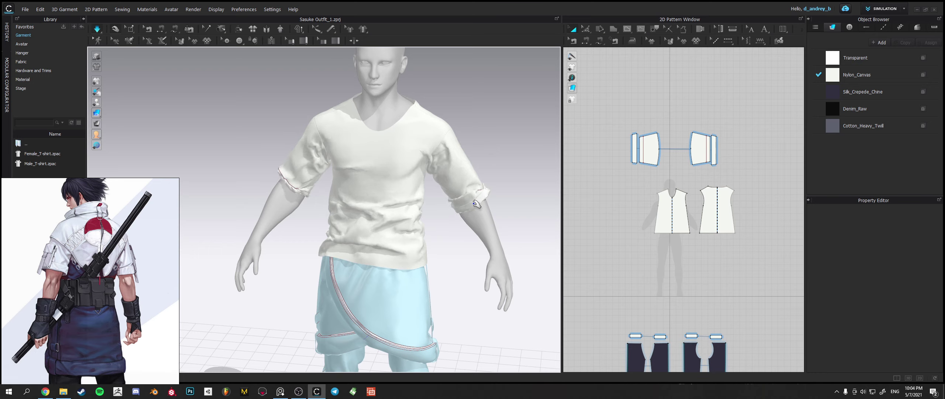
{"action": "left_click_drag", "start_coordinate": [475, 206], "coordinate": [494, 268]}
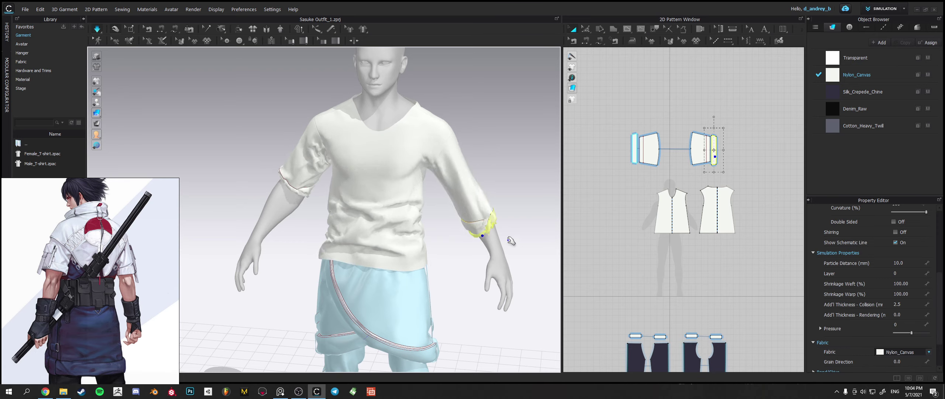
{"action": "right_click_drag", "start_coordinate": [513, 241], "coordinate": [487, 214]}
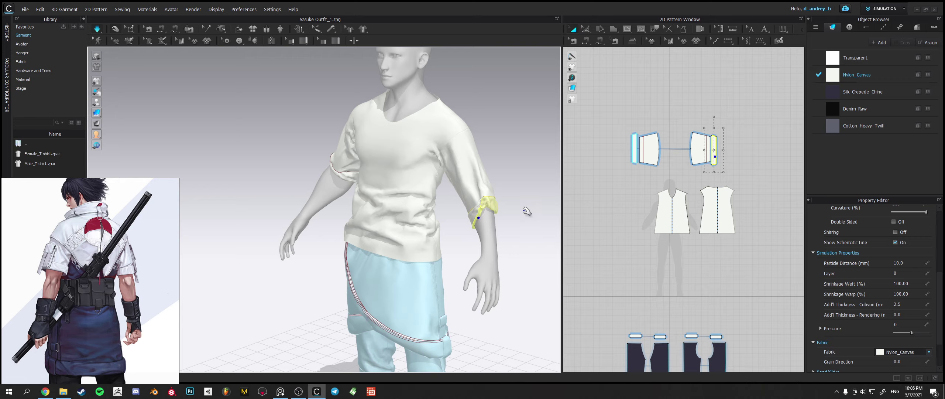
{"action": "right_click_drag", "start_coordinate": [527, 212], "coordinate": [517, 210]}
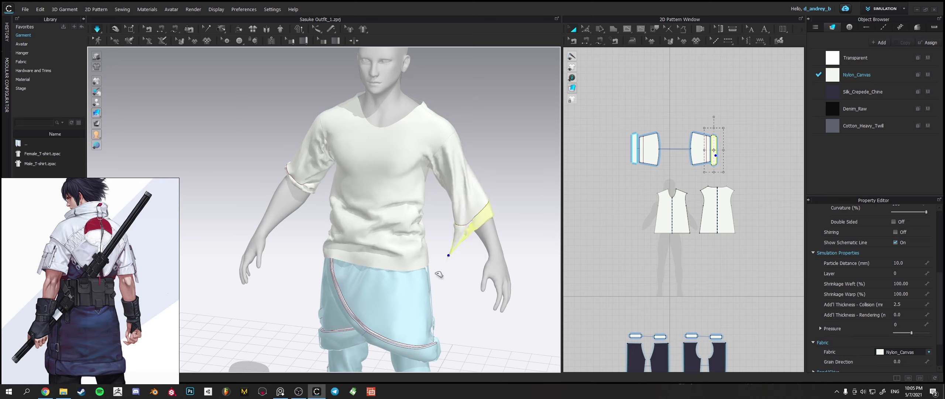
{"action": "left_click_drag", "start_coordinate": [439, 274], "coordinate": [424, 309]}
{"action": "right_click_drag", "start_coordinate": [425, 309], "coordinate": [483, 228]}
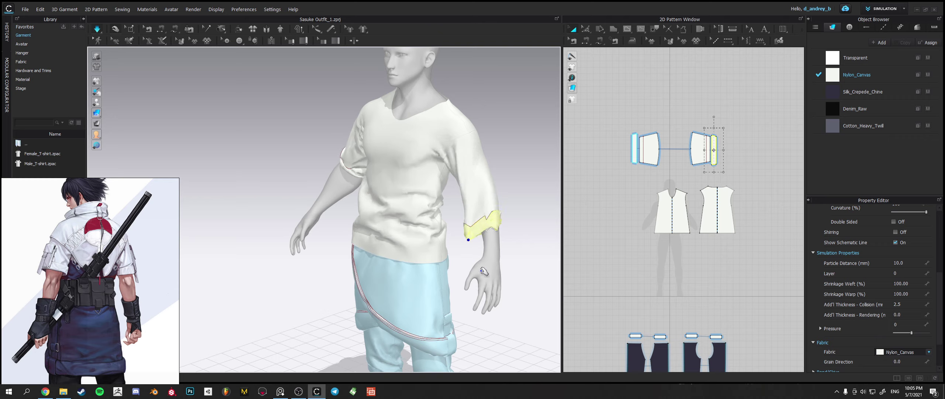
{"action": "right_click_drag", "start_coordinate": [493, 230], "coordinate": [516, 225]}
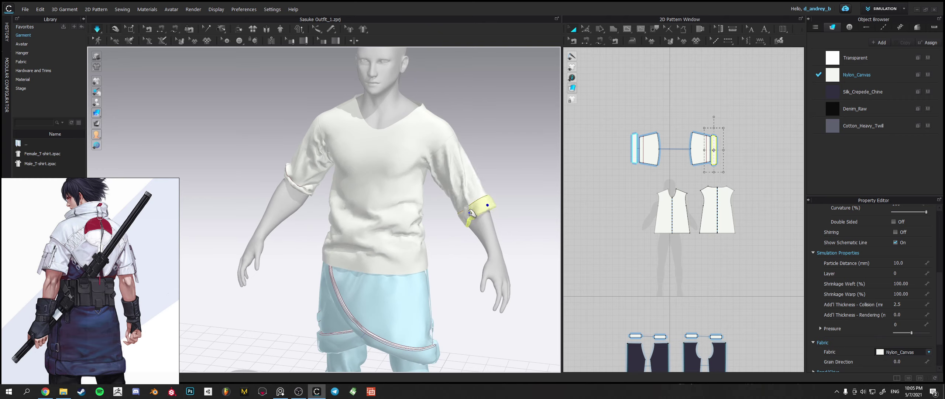
{"action": "left_click_drag", "start_coordinate": [457, 288], "coordinate": [461, 295]}
{"action": "right_click_drag", "start_coordinate": [466, 240], "coordinate": [485, 228]}
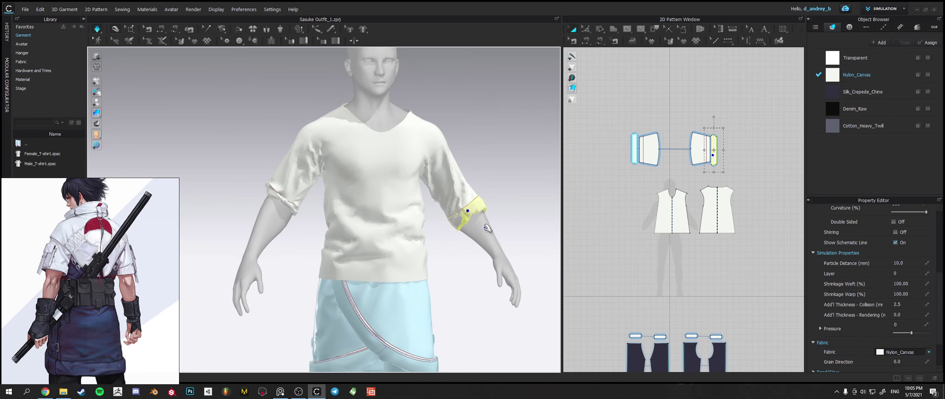
{"action": "left_click_drag", "start_coordinate": [441, 270], "coordinate": [451, 325]}
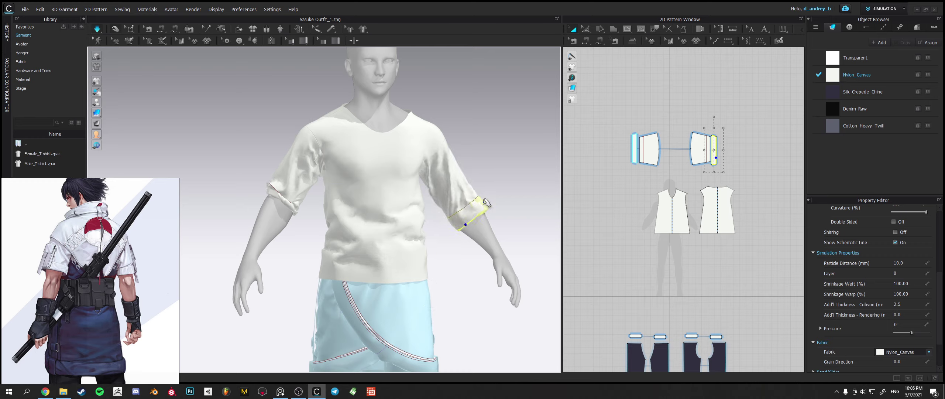
{"action": "left_click_drag", "start_coordinate": [534, 198], "coordinate": [618, 194]}
Pull the shirt's back panel upward near the shoulder to settle the cloth.
{"action": "right_click_drag", "start_coordinate": [516, 196], "coordinate": [443, 177]}
{"action": "left_click_drag", "start_coordinate": [460, 114], "coordinate": [450, 49]}
{"action": "right_click_drag", "start_coordinate": [491, 150], "coordinate": [524, 151]}
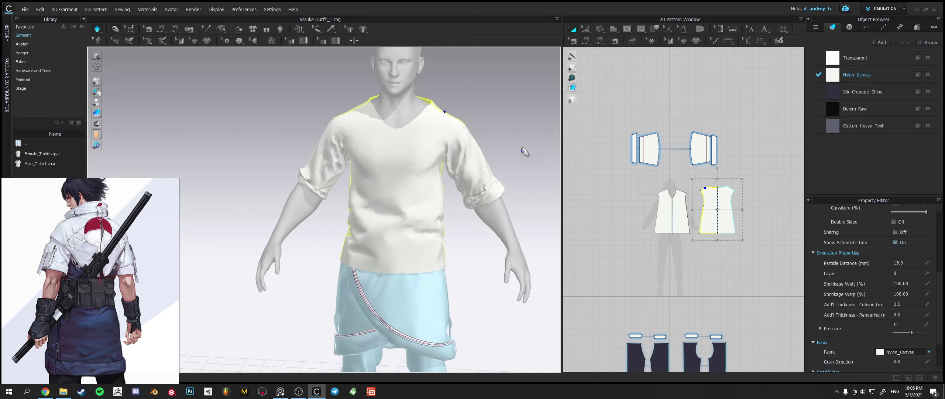
{"action": "mouse_move", "coordinate": [307, 199]}
{"action": "right_mouse_down"}
{"action": "mouse_move", "coordinate": [330, 200]}
{"action": "mouse_move", "coordinate": [298, 195]}
{"action": "right_mouse_up"}
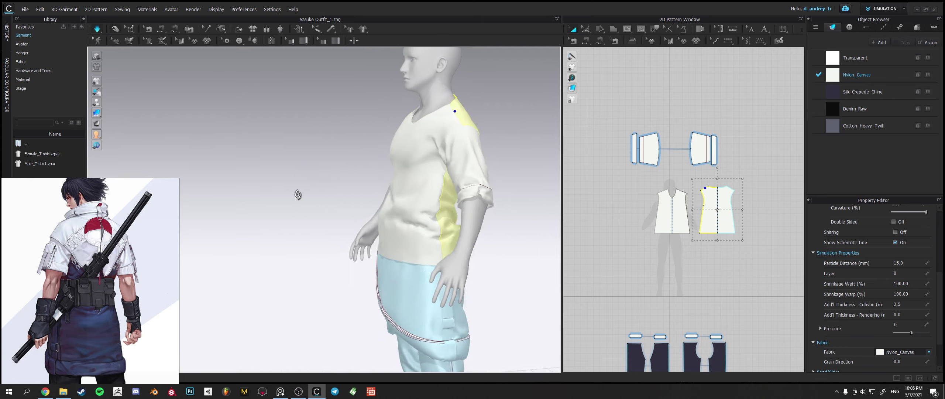
{"action": "right_click_drag", "start_coordinate": [437, 196], "coordinate": [384, 230]}
Stop the simulation, pull the left-arm cuff away from the arm, and reset its arrangement to a flat pattern.
{"action": "left_click", "coordinate": [321, 205]}
{"action": "key", "text": "space"}
{"action": "left_click_drag", "start_coordinate": [323, 204], "coordinate": [369, 203]}
{"action": "right_click", "coordinate": [325, 203]}
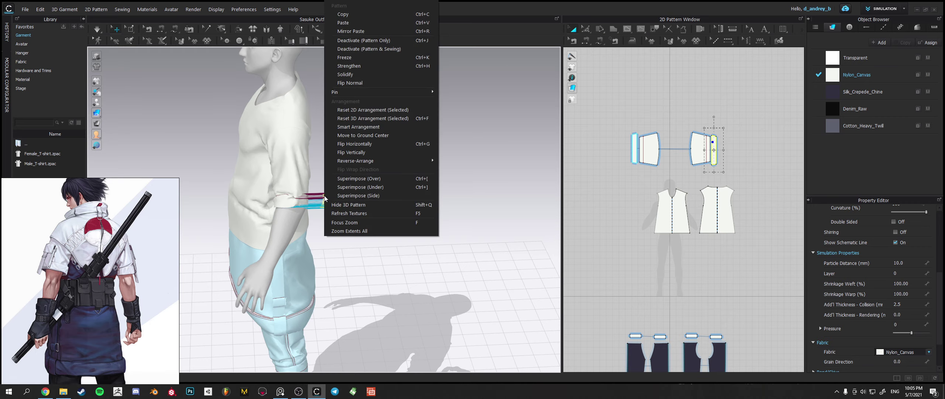
{"action": "left_click", "coordinate": [361, 112]}
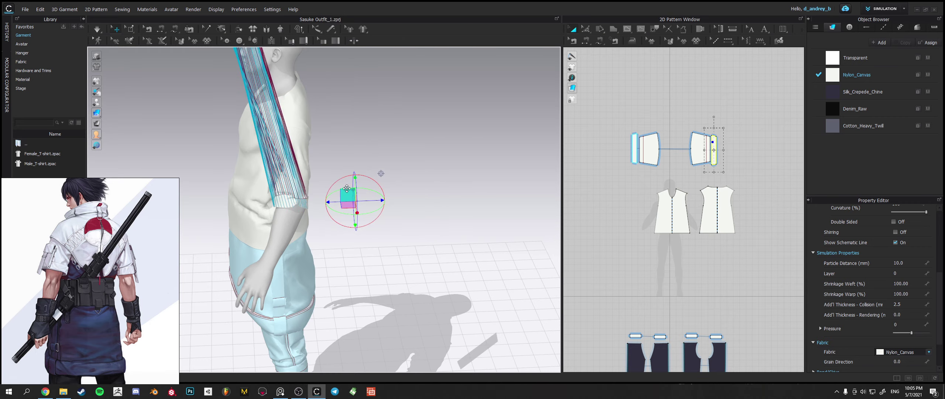
{"action": "scroll", "coordinate": [353, 163], "scroll_direction": "down", "scroll_amount": 2}
{"action": "right_click_drag", "start_coordinate": [353, 163], "coordinate": [397, 177]}
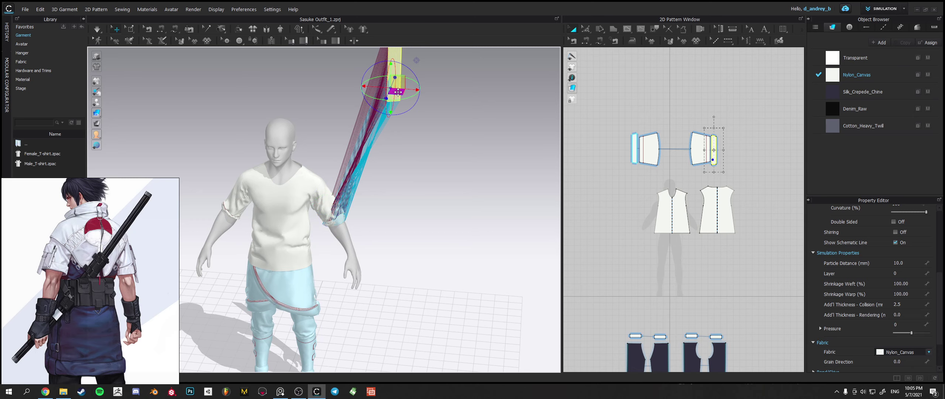
{"action": "right_click_drag", "start_coordinate": [397, 122], "coordinate": [426, 37]}
{"action": "left_click_drag", "start_coordinate": [426, 37], "coordinate": [394, 57]}
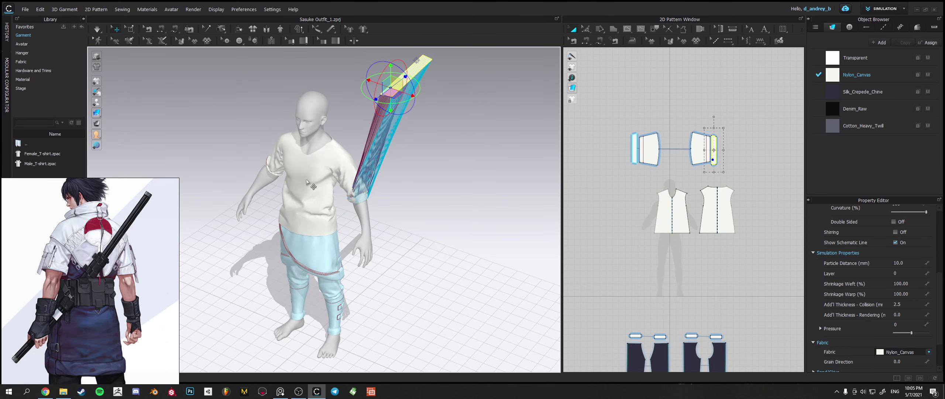
Reset the 3D arrangement of the right-arm cuff and move the flat cuff closer to its sleeve.
{"action": "left_click", "coordinate": [273, 170]}
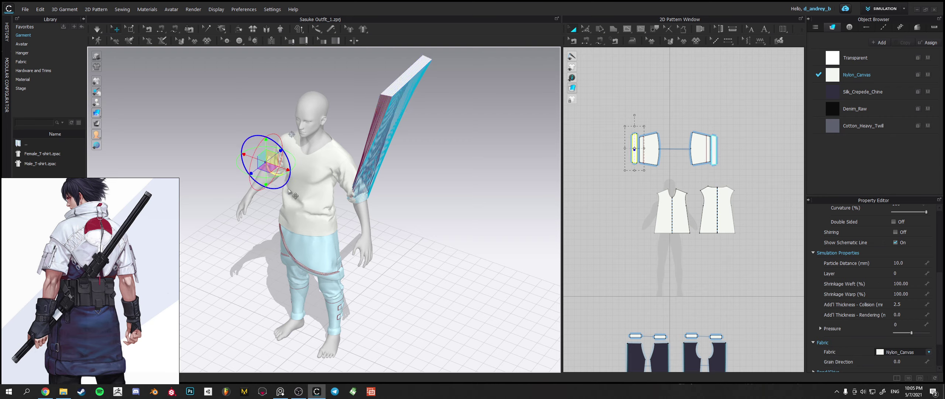
{"action": "right_click", "coordinate": [269, 165]}
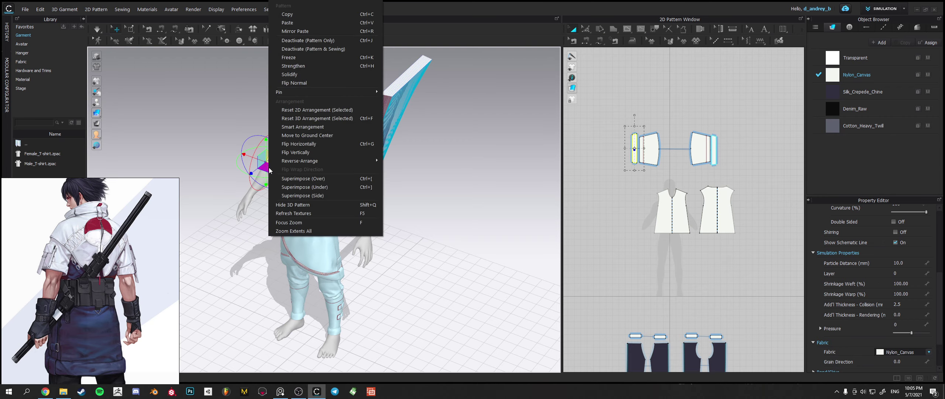
{"action": "left_click", "coordinate": [317, 118]}
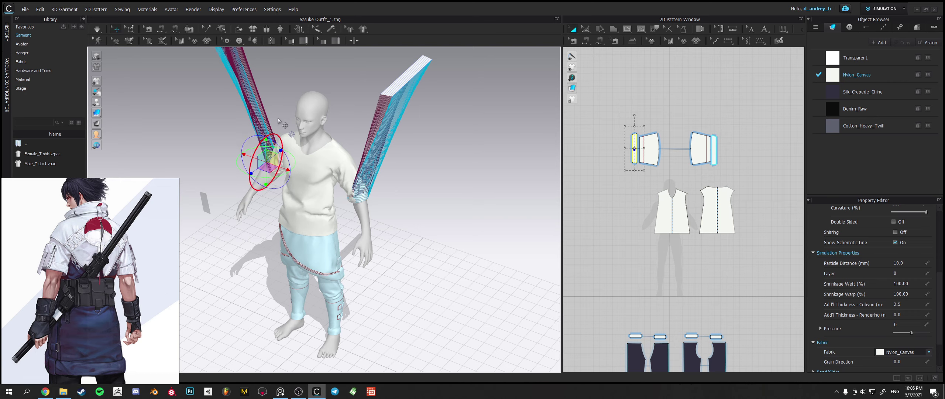
{"action": "scroll", "coordinate": [299, 98], "scroll_direction": "up", "scroll_amount": 3}
{"action": "left_click", "coordinate": [292, 93]}
{"action": "left_click_drag", "start_coordinate": [279, 87], "coordinate": [293, 177]}
{"action": "right_click_drag", "start_coordinate": [474, 235], "coordinate": [546, 226]}
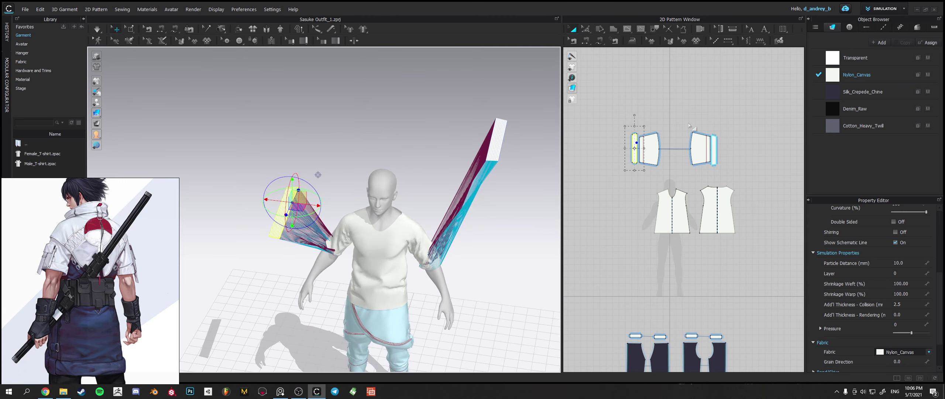
Shorten the mirrored sleeve patterns by moving the cuff-side edge toward the shoulder with Edit Pattern.
{"action": "left_click", "coordinate": [689, 124]}
{"action": "left_click", "coordinate": [585, 29]}
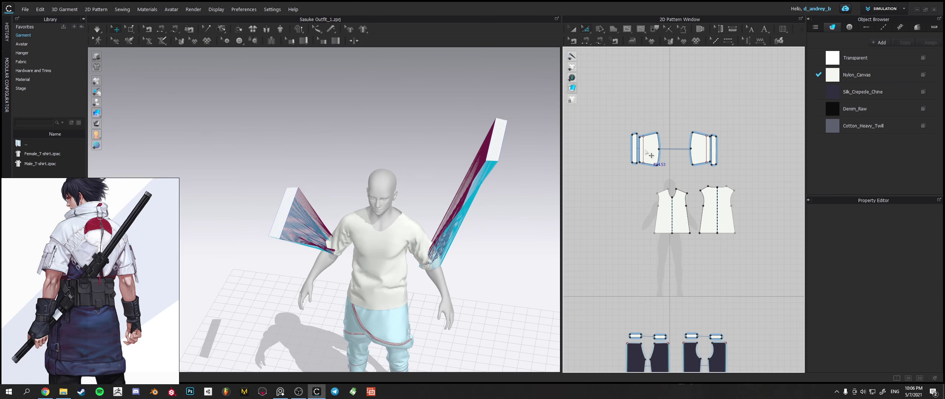
{"action": "left_click", "coordinate": [647, 150]}
{"action": "scroll", "coordinate": [648, 152], "scroll_direction": "up", "scroll_amount": 3}
{"action": "left_click_drag", "start_coordinate": [679, 102], "coordinate": [611, 227]}
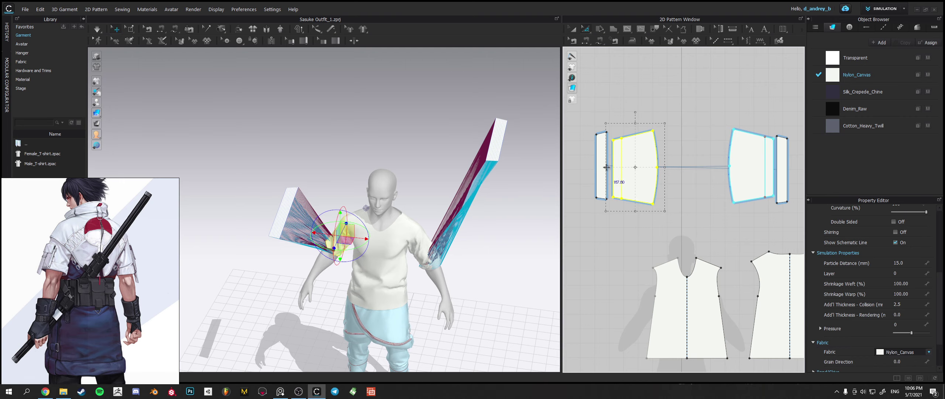
{"action": "left_click_drag", "start_coordinate": [606, 168], "coordinate": [621, 168]}
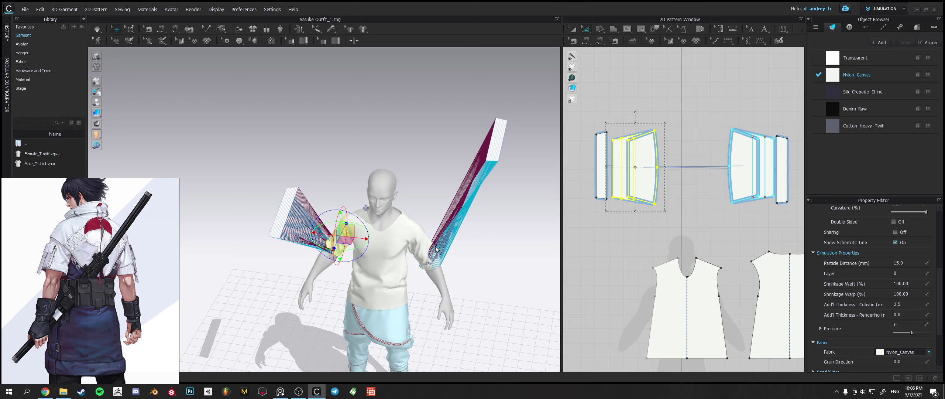
{"action": "key", "text": "ctrl+z"}
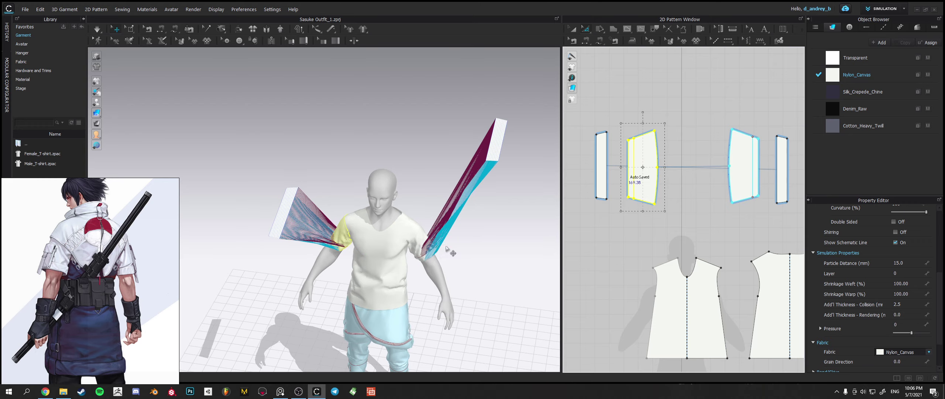
Try simulating the shirt with the shortened sleeves and cuffs, and undo the simulation.
{"action": "right_click_drag", "start_coordinate": [449, 246], "coordinate": [471, 212]}
{"action": "key", "text": "space"}
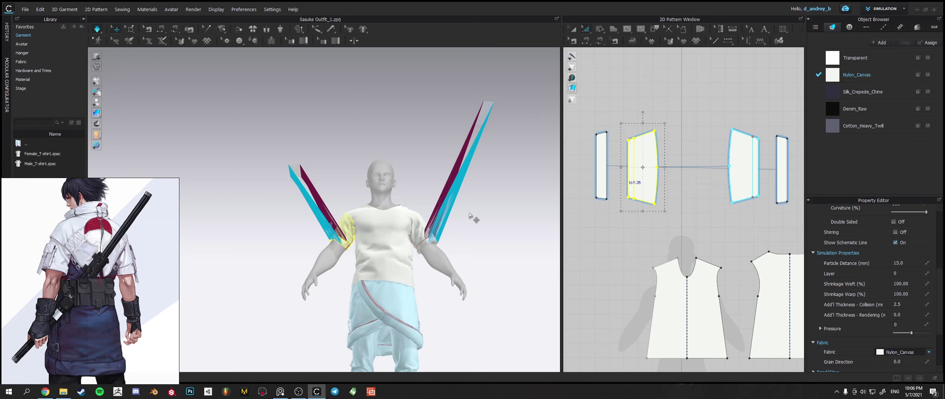
{"action": "key", "text": "space"}
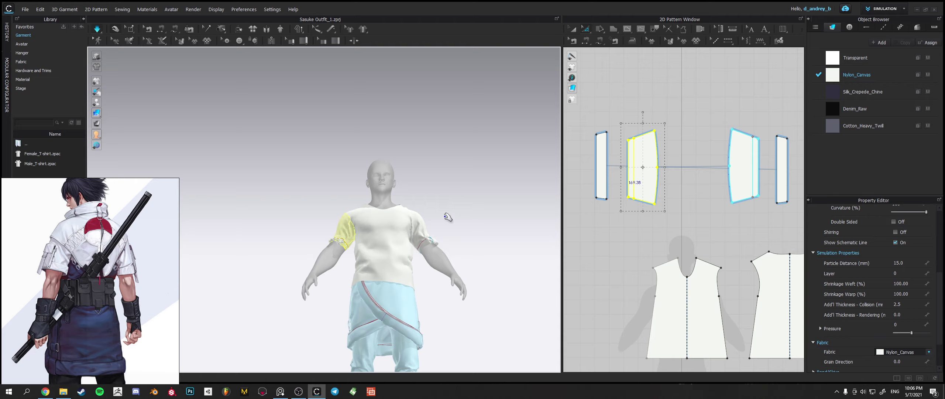
{"action": "middle_click_drag", "start_coordinate": [437, 211], "coordinate": [439, 187]}
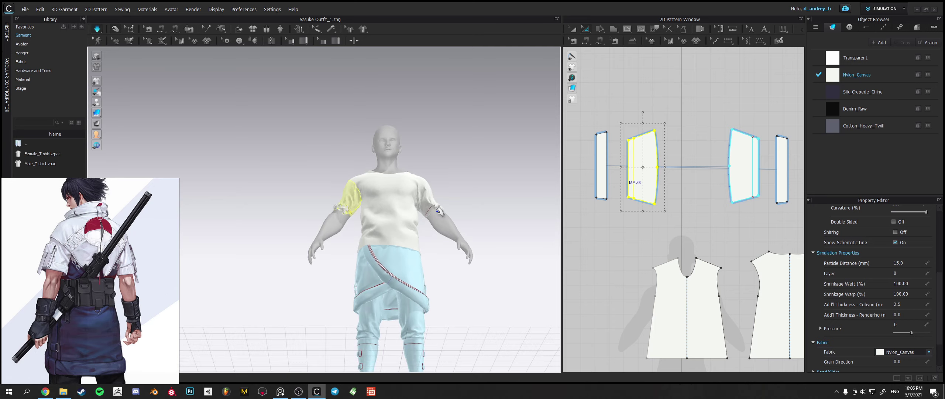
{"action": "middle_click_drag", "start_coordinate": [442, 221], "coordinate": [434, 186]}
{"action": "right_click_drag", "start_coordinate": [435, 187], "coordinate": [429, 216]}
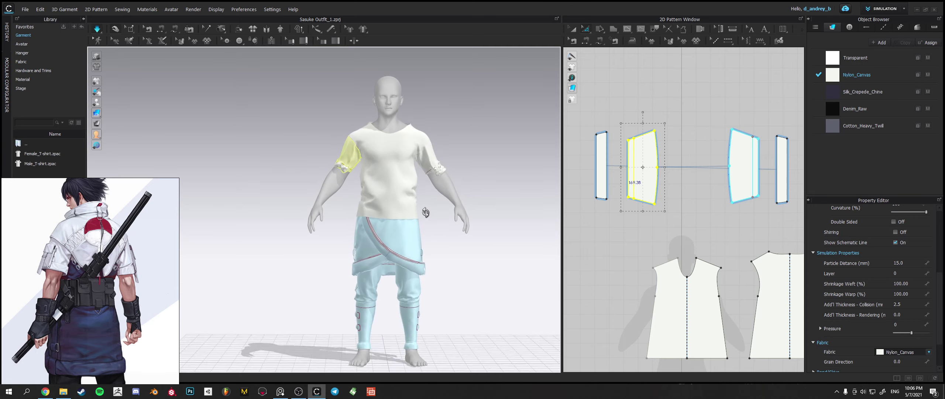
{"action": "key", "text": "ctrl+z"}
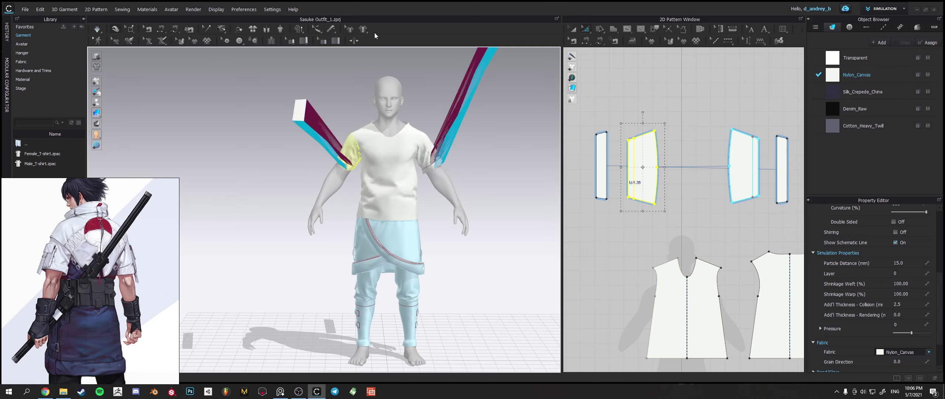
Remove the sewing from the cuffs' short ends and outer long edges with Edit Sewing, keeping their inner-edge seams.
{"action": "left_click", "coordinate": [573, 41]}
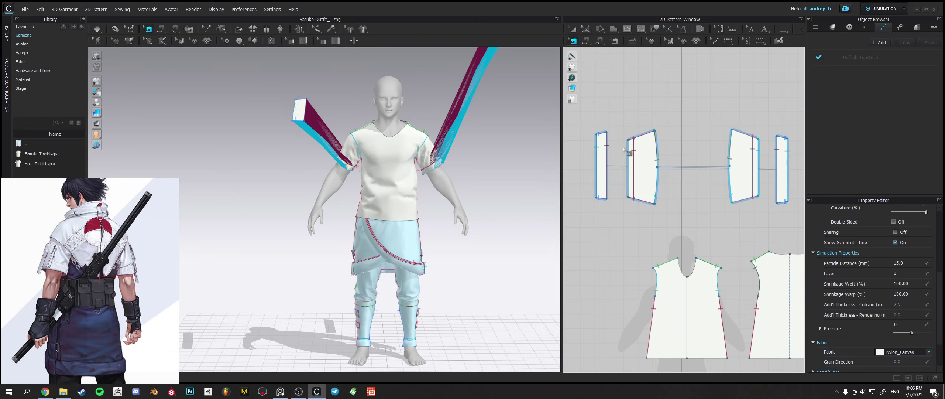
{"action": "left_click", "coordinate": [603, 137]}
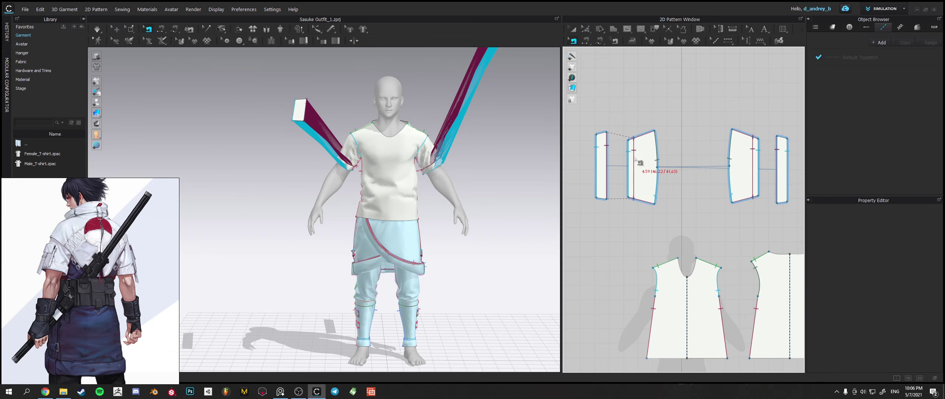
{"action": "left_click", "coordinate": [597, 149]}
{"action": "key", "text": "Delete"}
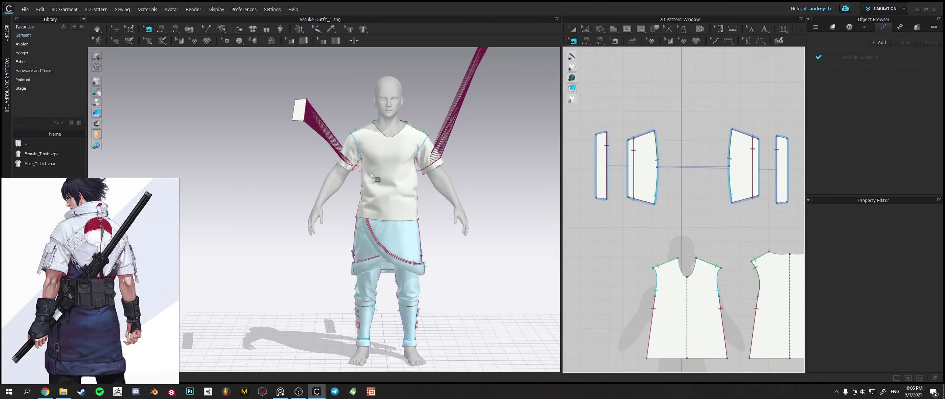
Simulate the shirt with the partly sewn cuffs and pull the left-arm cuff down into shape around the sleeve.
{"action": "key", "text": "space"}
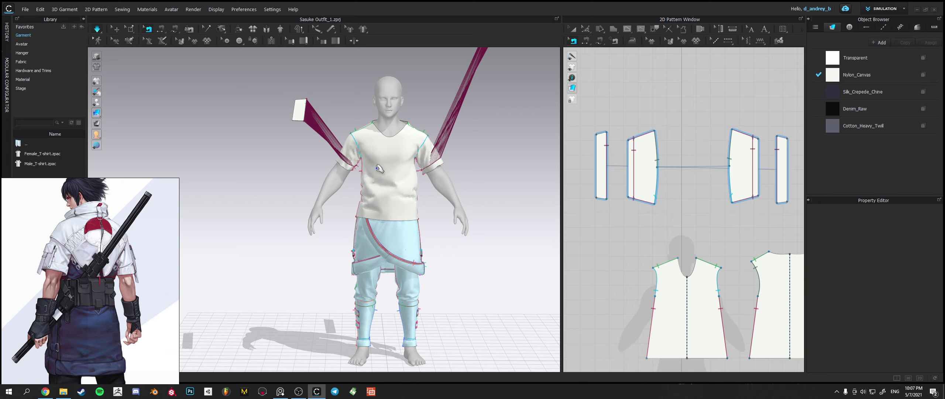
{"action": "key", "text": "space"}
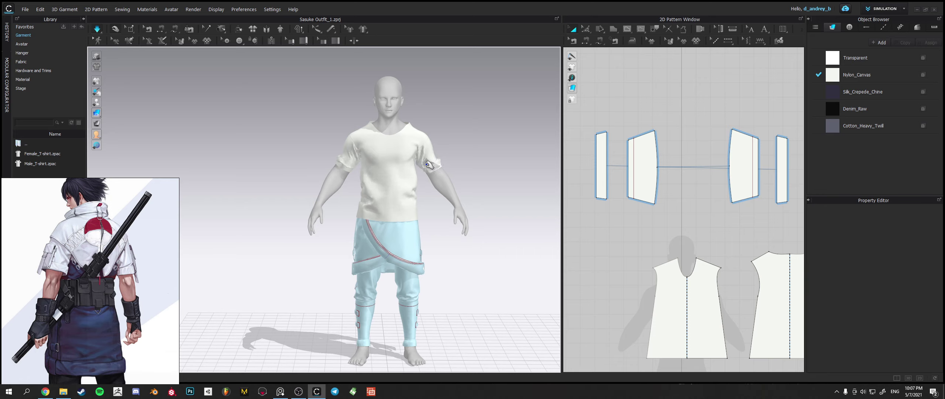
{"action": "left_click", "coordinate": [429, 164]}
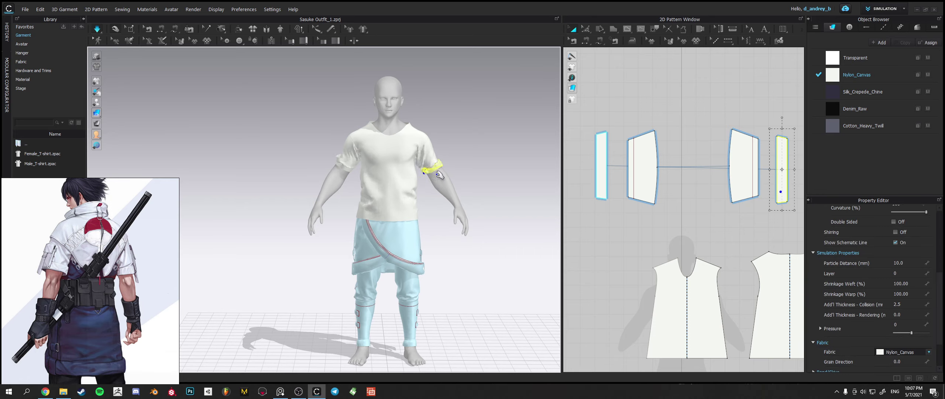
{"action": "right_click_drag", "start_coordinate": [428, 161], "coordinate": [438, 136]}
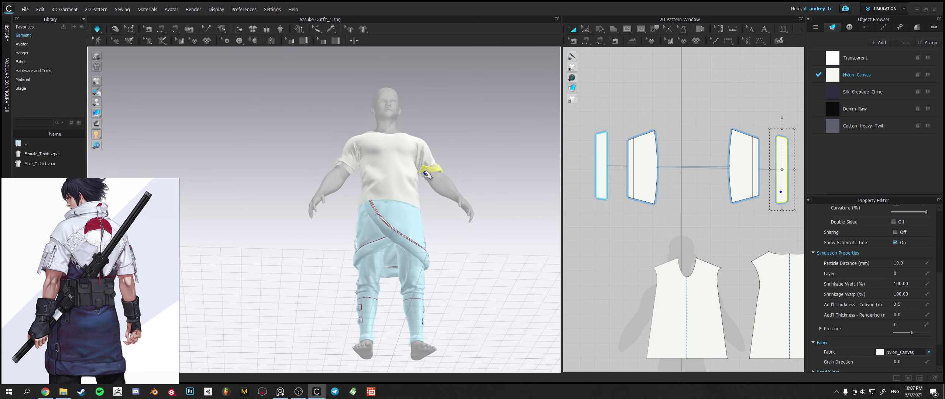
{"action": "mouse_move", "coordinate": [422, 172]}
{"action": "left_mouse_down"}
{"action": "mouse_move", "coordinate": [424, 202]}
{"action": "mouse_move", "coordinate": [430, 173]}
{"action": "left_mouse_up"}
{"action": "left_click", "coordinate": [427, 176]}
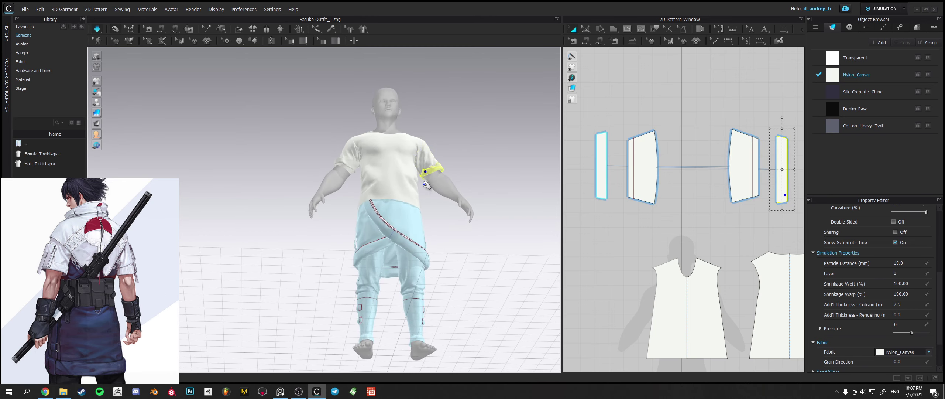
{"action": "left_click", "coordinate": [426, 172]}
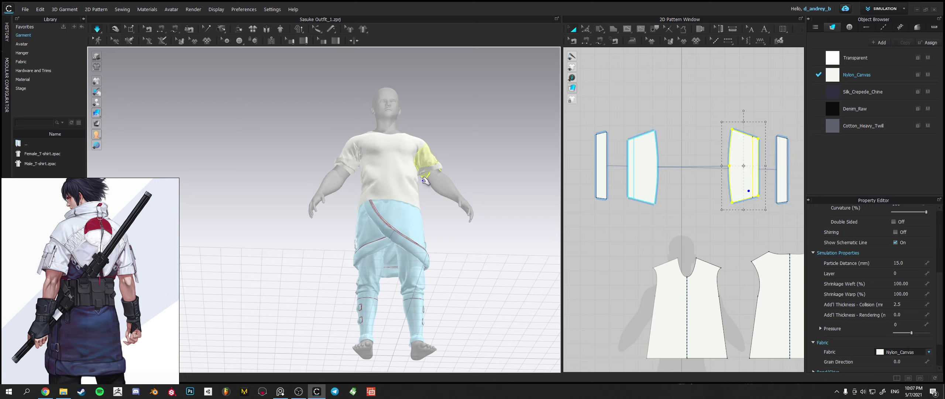
{"action": "left_click", "coordinate": [425, 174]}
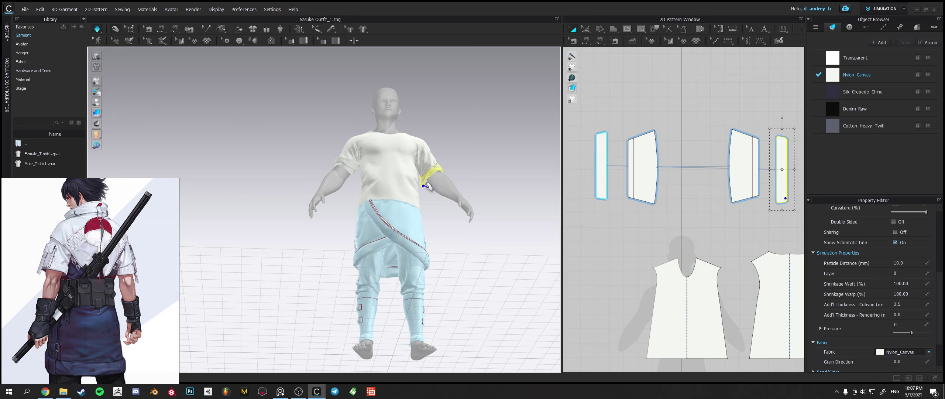
Sew the cuff's two short ends together and its outer long edge to the sleeve hem with Segment Sewing.
{"action": "left_click", "coordinate": [588, 42]}
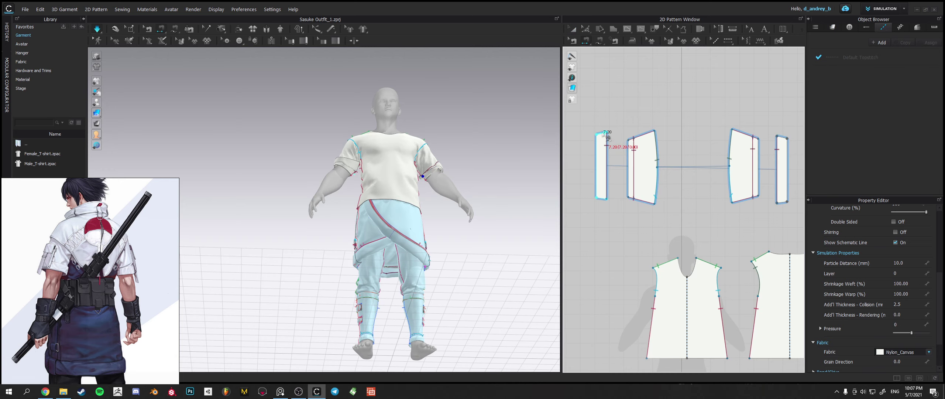
{"action": "left_click", "coordinate": [603, 200]}
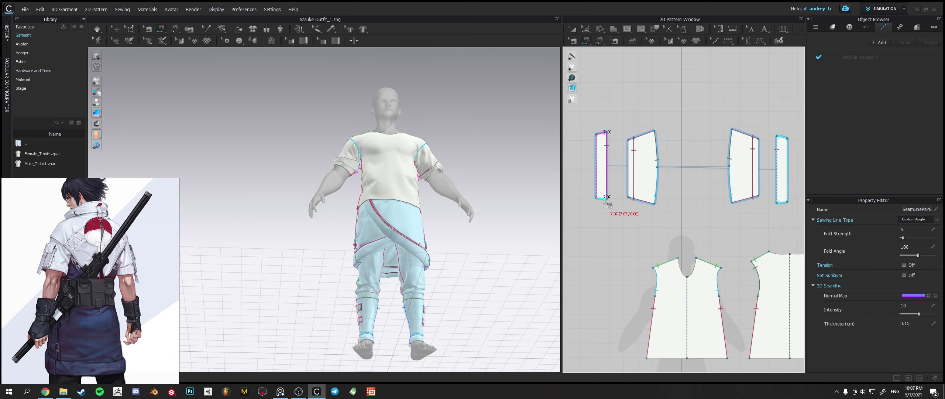
{"action": "left_click", "coordinate": [597, 154]}
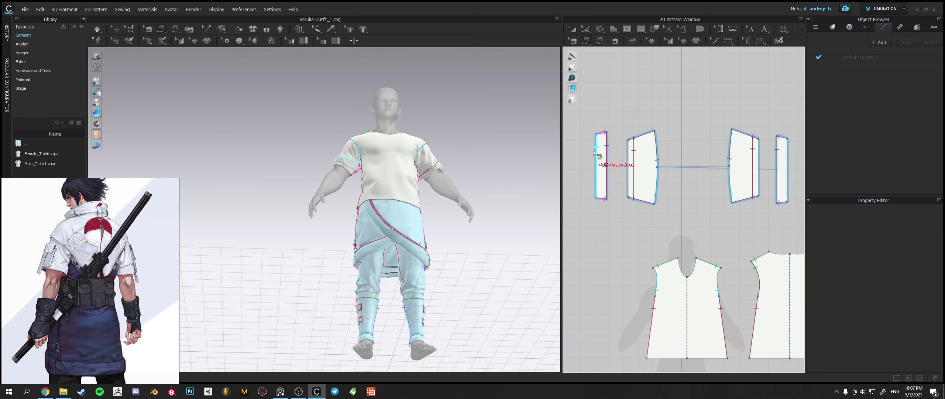
{"action": "left_click", "coordinate": [628, 152]}
Simulate the resewn cuffs and tug the left-arm cuff downward to smooth its folds.
{"action": "key", "text": "space"}
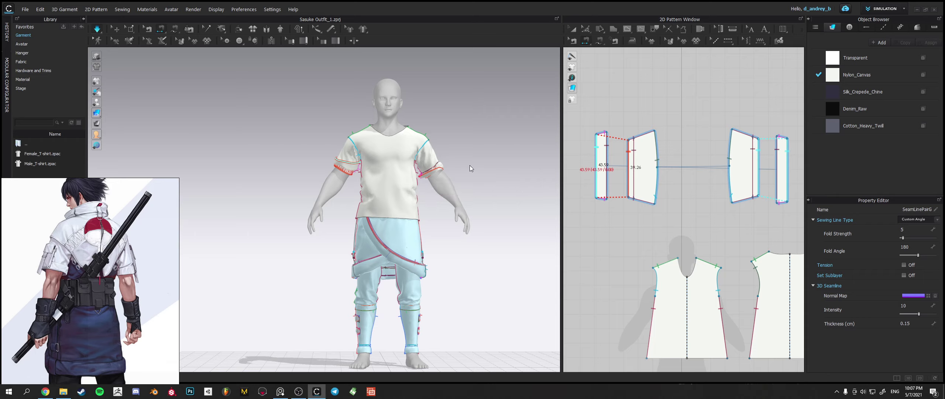
{"action": "key", "text": "space"}
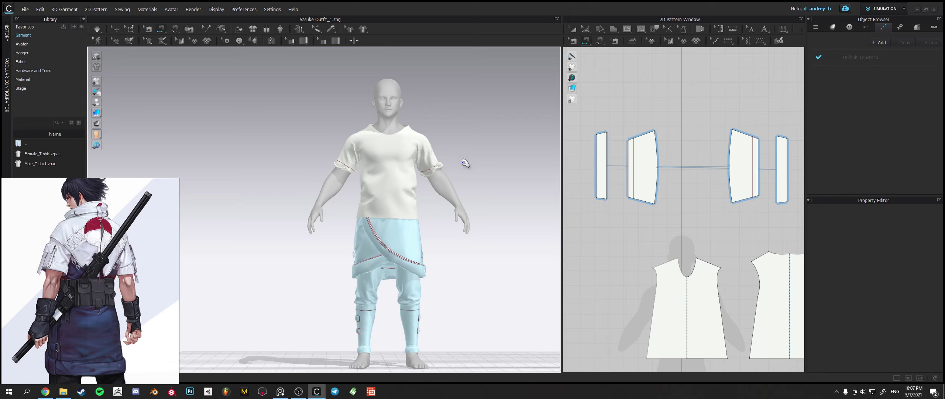
{"action": "left_click", "coordinate": [434, 168]}
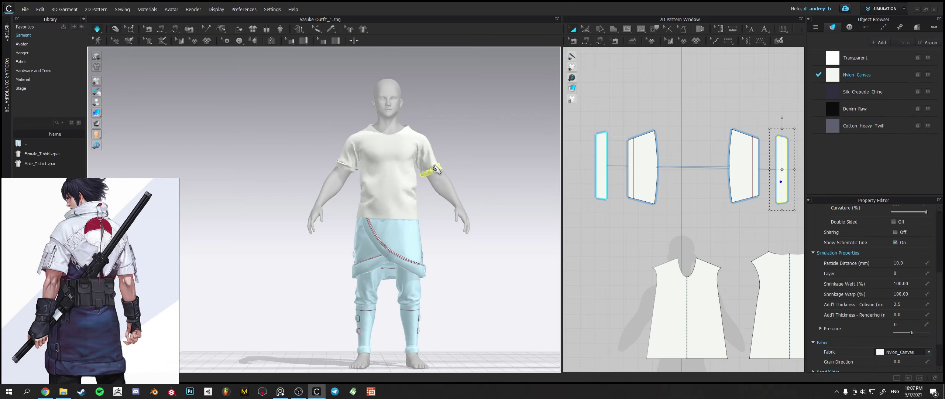
{"action": "left_click_drag", "start_coordinate": [435, 169], "coordinate": [441, 205]}
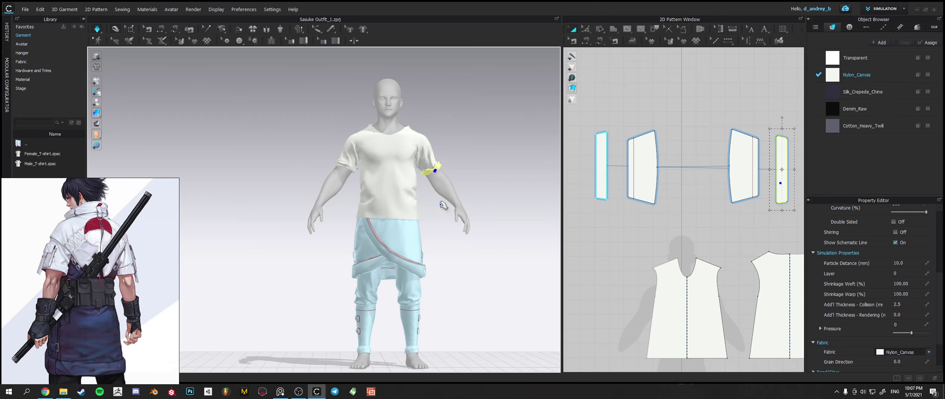
Pull the right-arm cuff outward and around from the front, back and side during simulation to straighten its crumpled fabric.
{"action": "scroll", "coordinate": [358, 229], "scroll_direction": "up", "scroll_amount": 5}
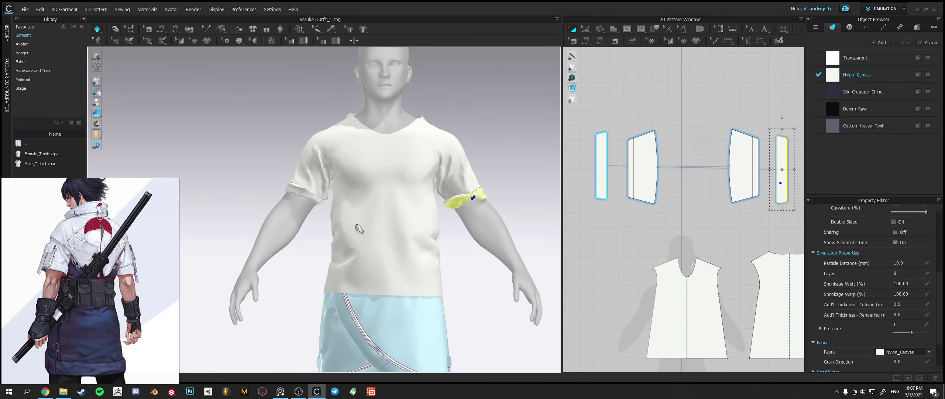
{"action": "left_click_drag", "start_coordinate": [316, 201], "coordinate": [316, 241]}
{"action": "left_click_drag", "start_coordinate": [294, 209], "coordinate": [228, 151]}
{"action": "right_click_drag", "start_coordinate": [228, 151], "coordinate": [301, 190]}
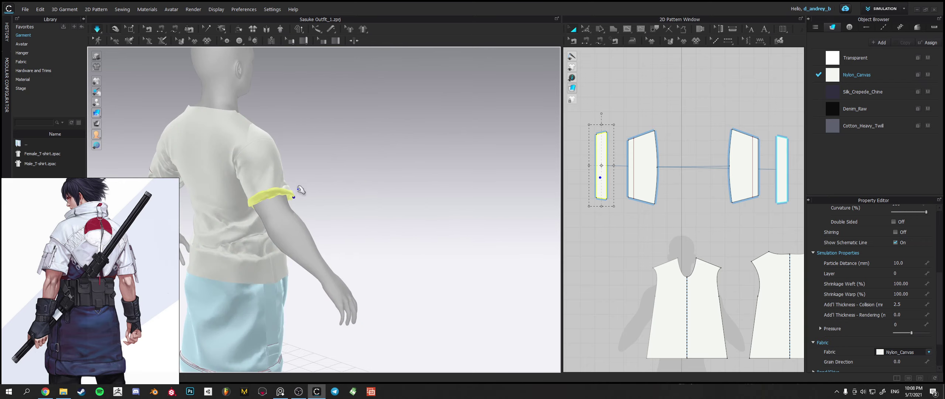
{"action": "left_click_drag", "start_coordinate": [278, 192], "coordinate": [405, 276]}
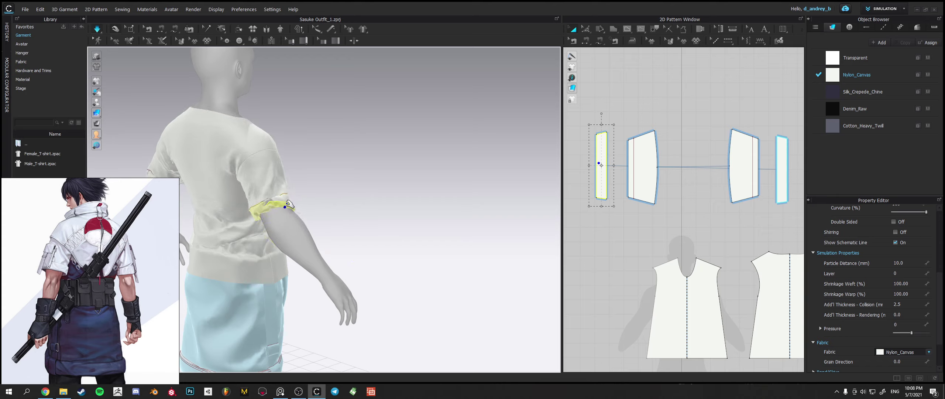
{"action": "left_click_drag", "start_coordinate": [342, 181], "coordinate": [290, 96]}
{"action": "right_click_drag", "start_coordinate": [280, 188], "coordinate": [311, 196]}
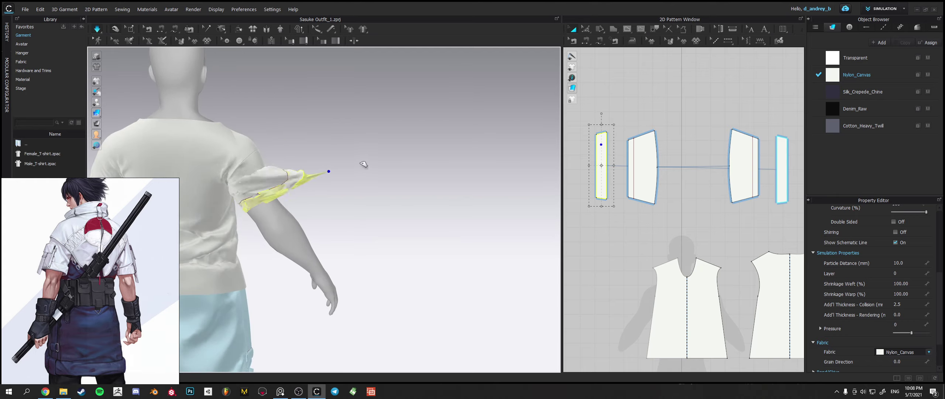
{"action": "mouse_move", "coordinate": [363, 164]}
{"action": "left_mouse_down"}
{"action": "mouse_move", "coordinate": [375, 156]}
{"action": "mouse_move", "coordinate": [355, 166]}
{"action": "left_mouse_up"}
{"action": "right_click_drag", "start_coordinate": [347, 181], "coordinate": [325, 188]}
{"action": "left_click_drag", "start_coordinate": [293, 206], "coordinate": [320, 189]}
{"action": "mouse_move", "coordinate": [322, 151]}
{"action": "left_mouse_down"}
{"action": "mouse_move", "coordinate": [272, 139]}
{"action": "mouse_move", "coordinate": [311, 150]}
{"action": "mouse_move", "coordinate": [315, 162]}
{"action": "left_mouse_up"}
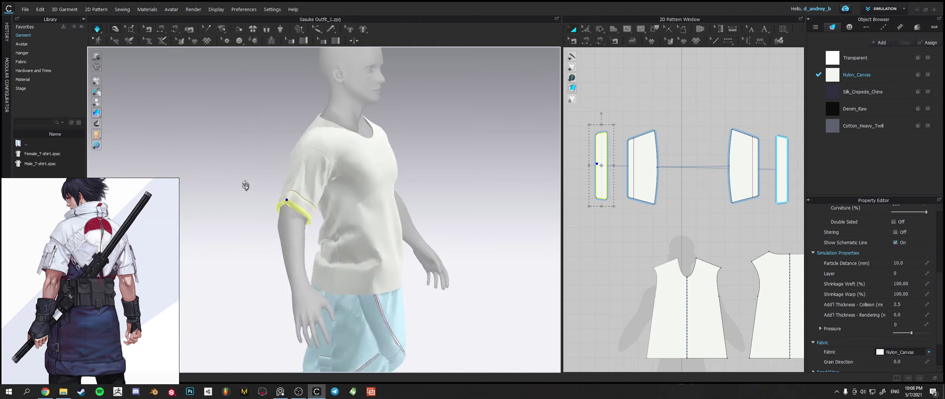